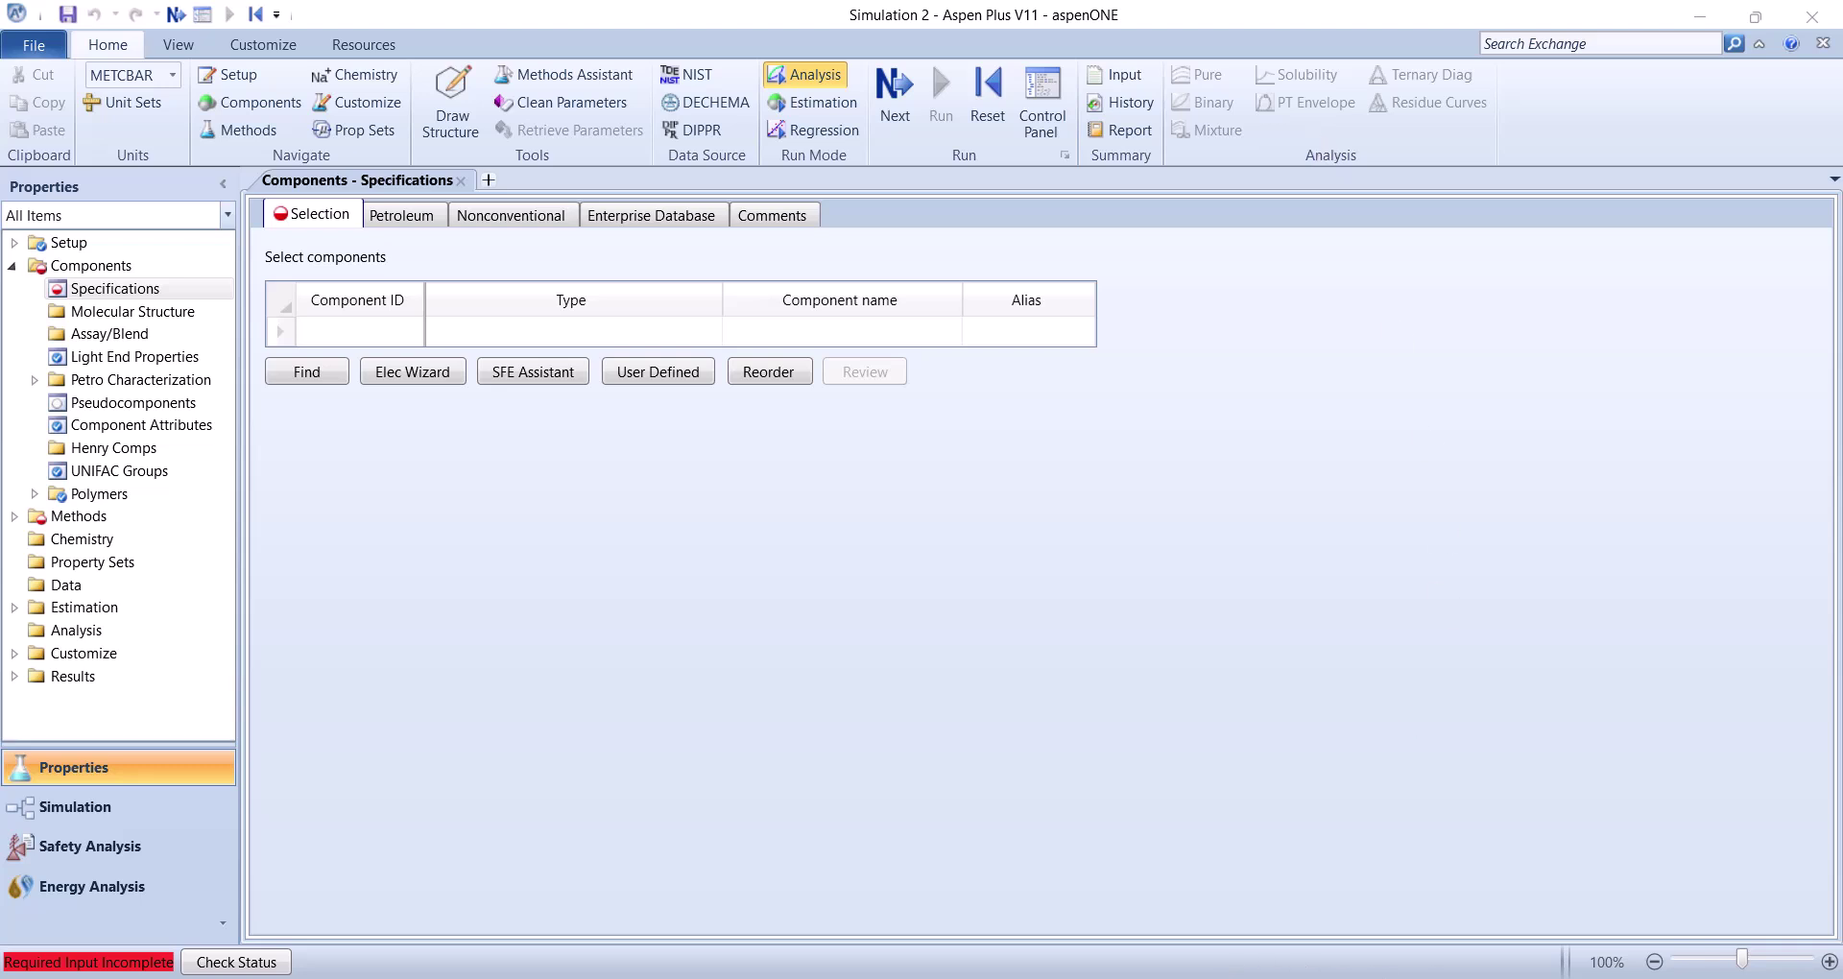
Read the aim of the biomass combustion model in the Notepad notes and return to the Aspen Plus component specifications
key("alt+Tab")
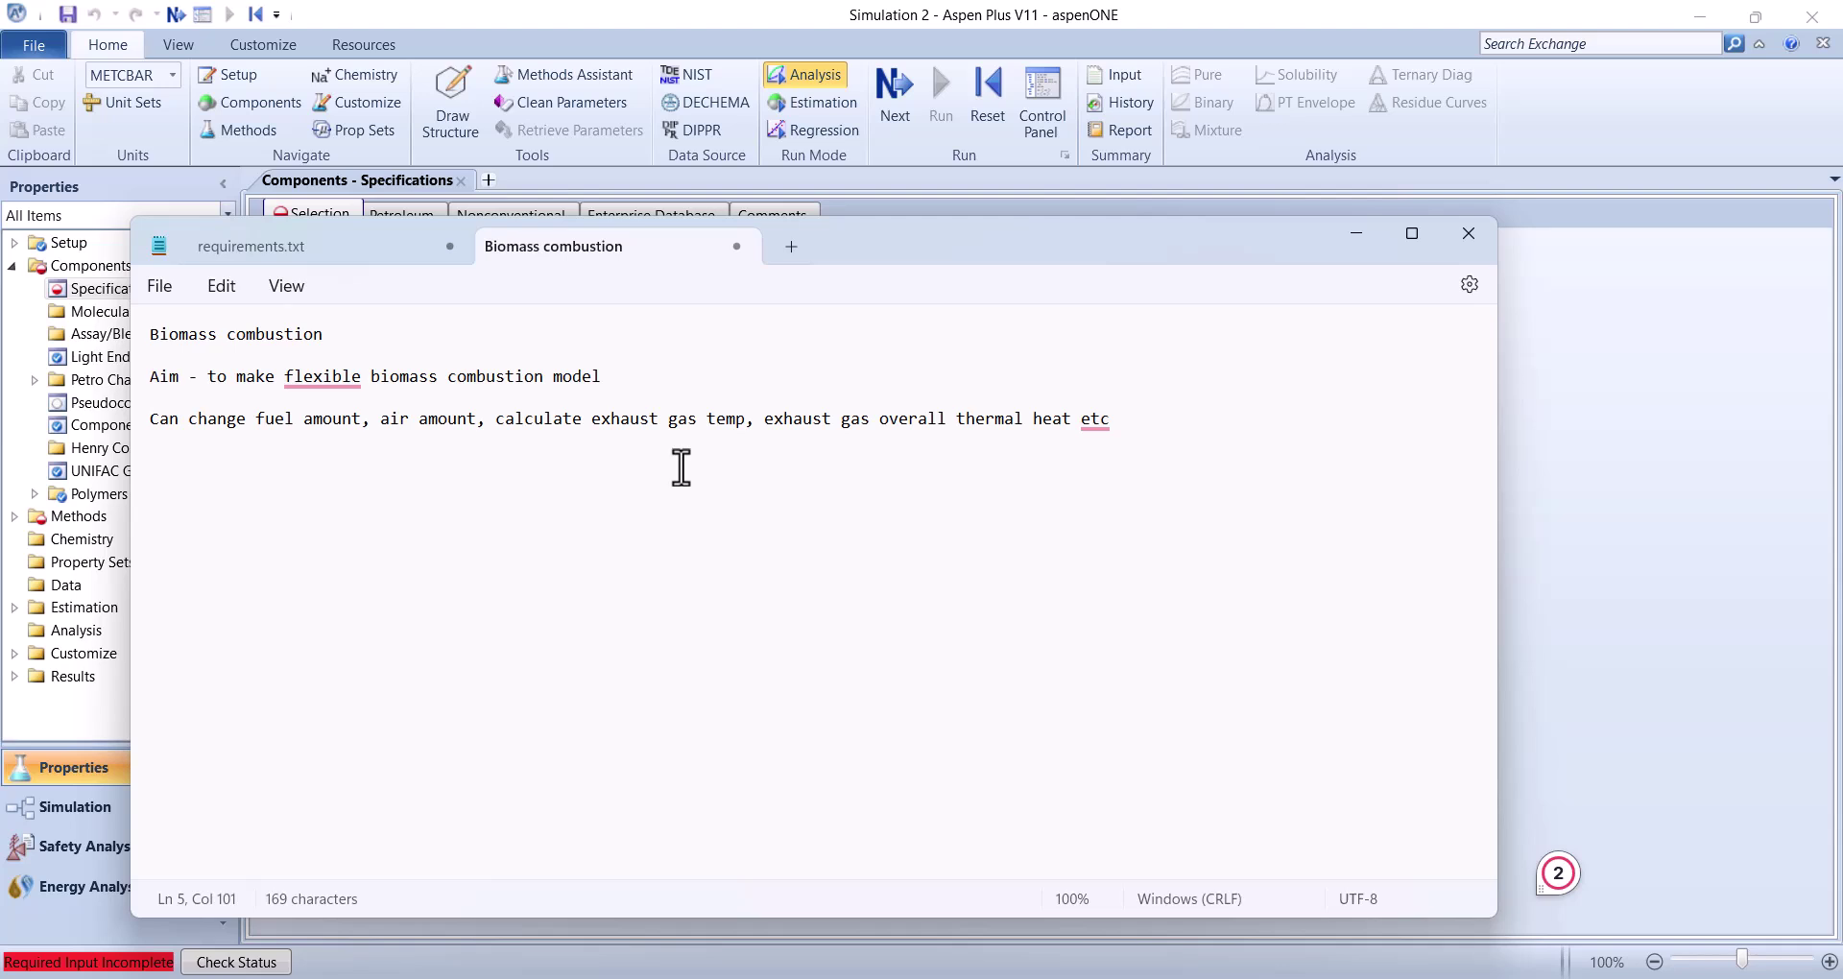
left_click(1377, 235)
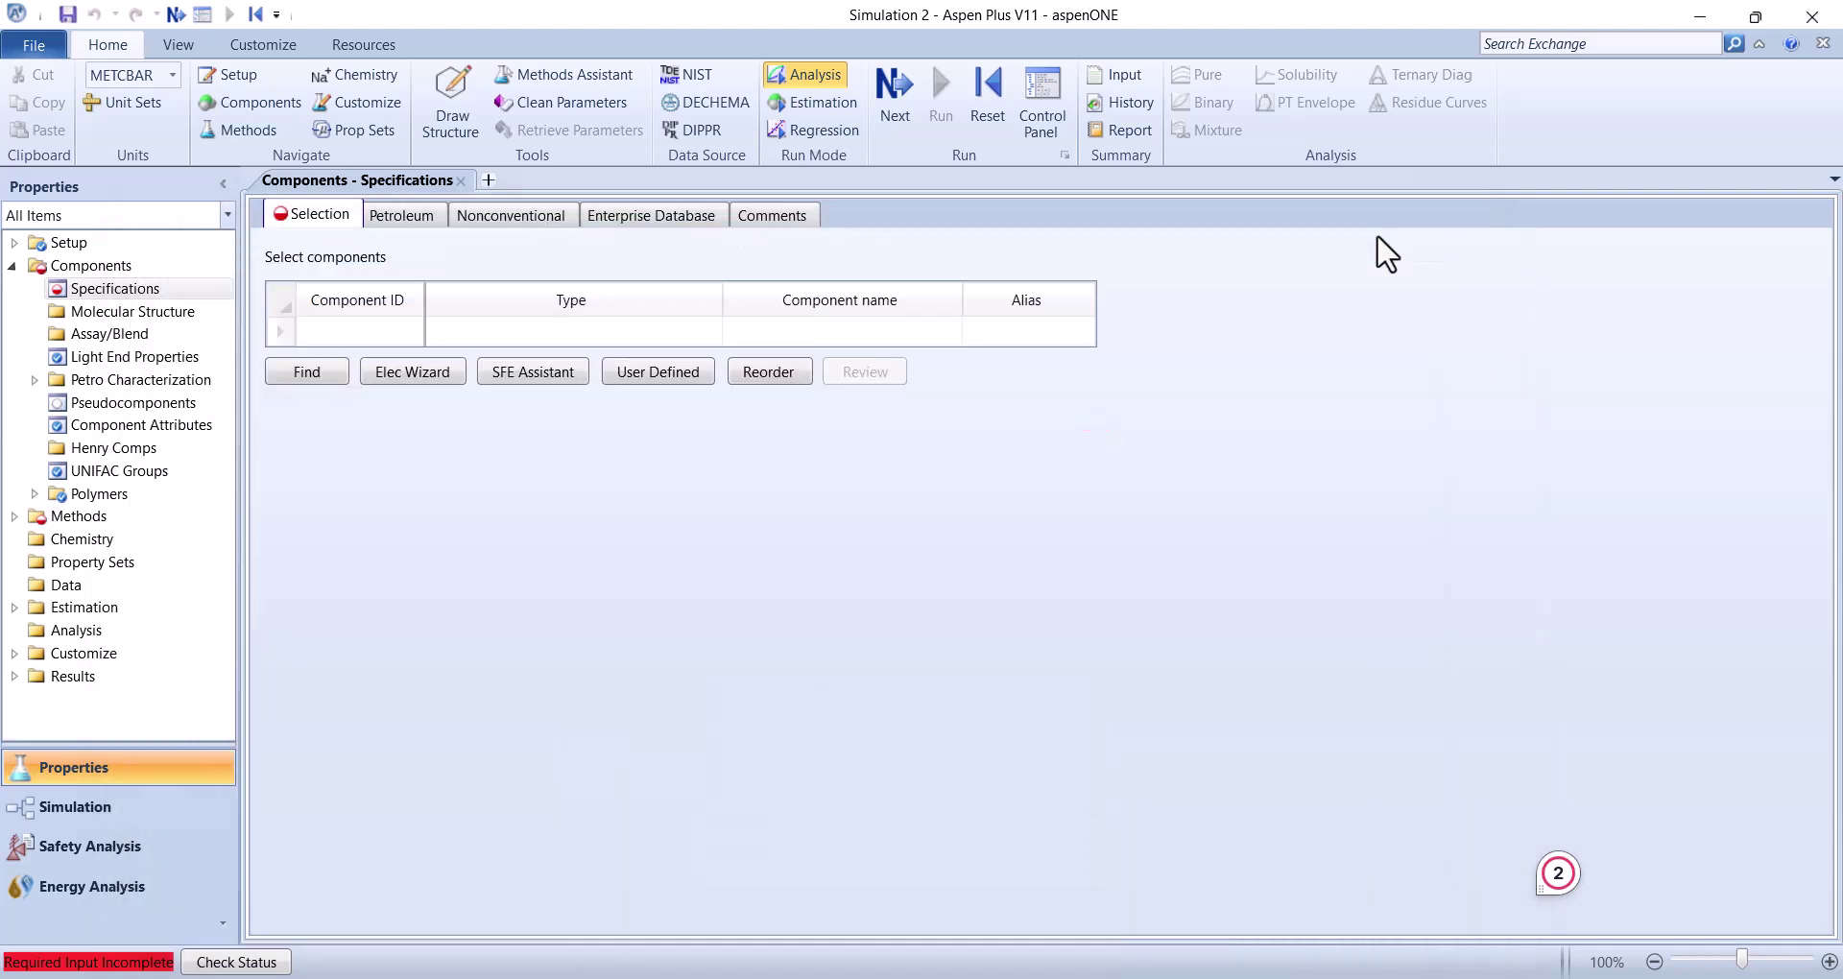
left_click(46, 42)
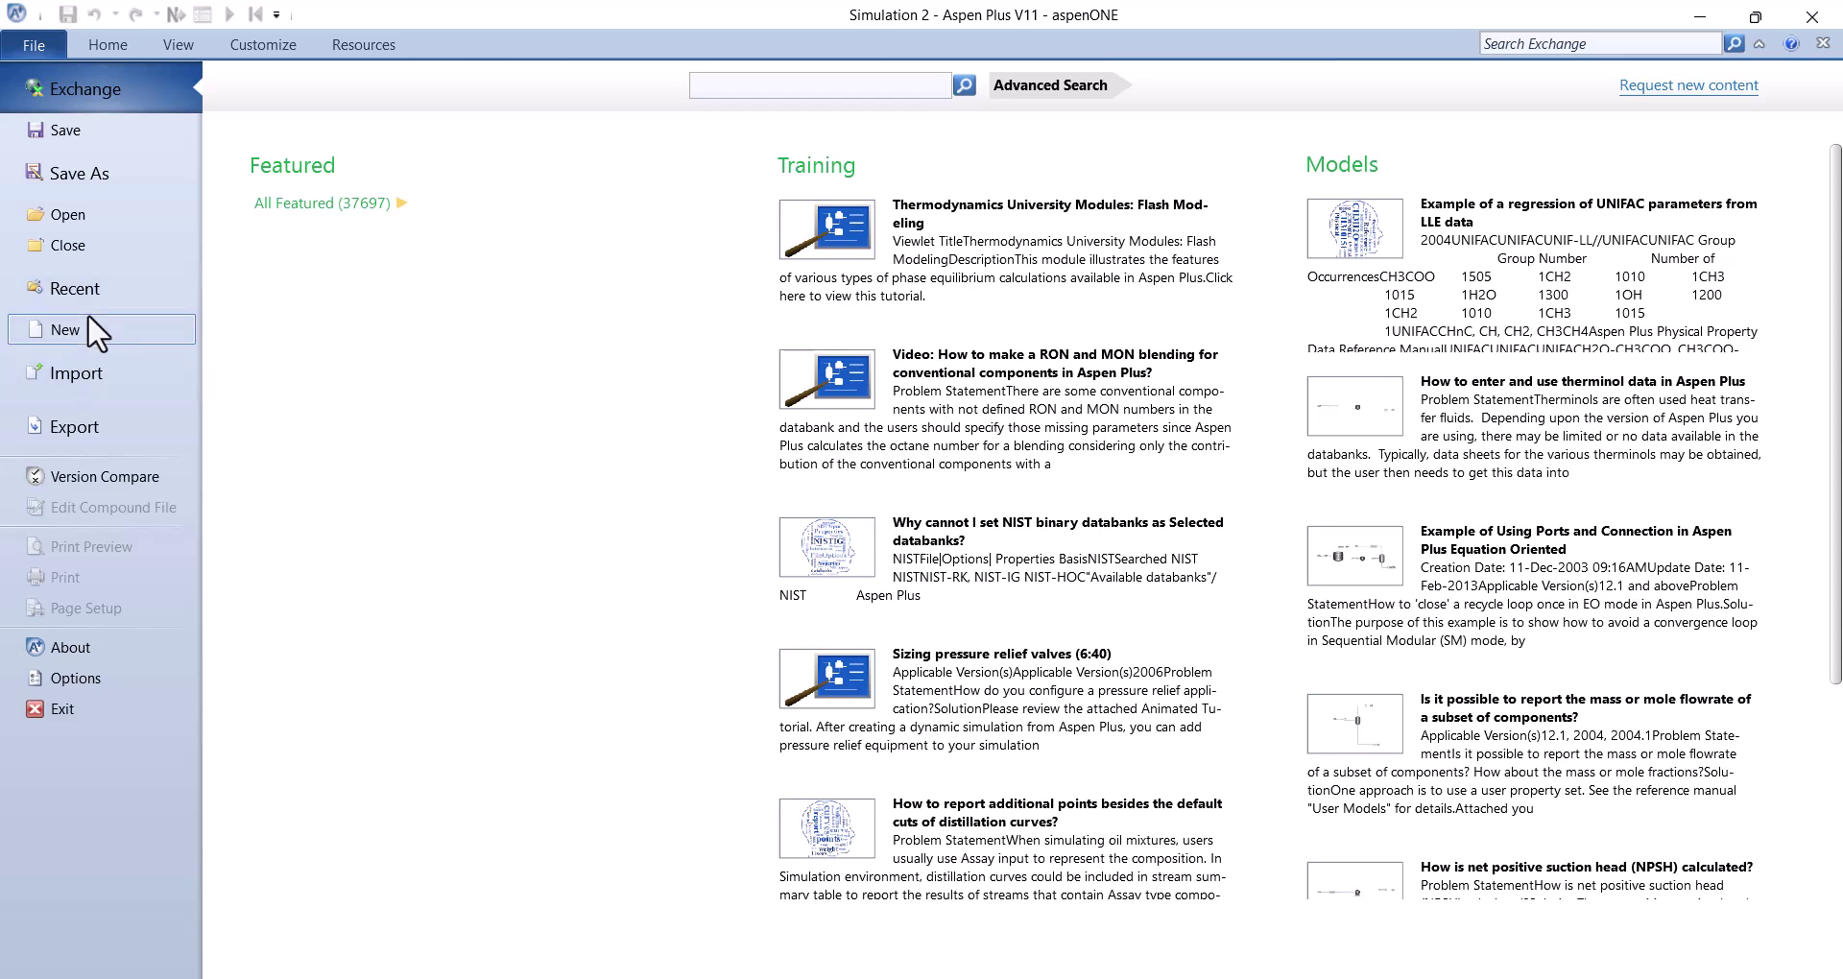
left_click(96, 41)
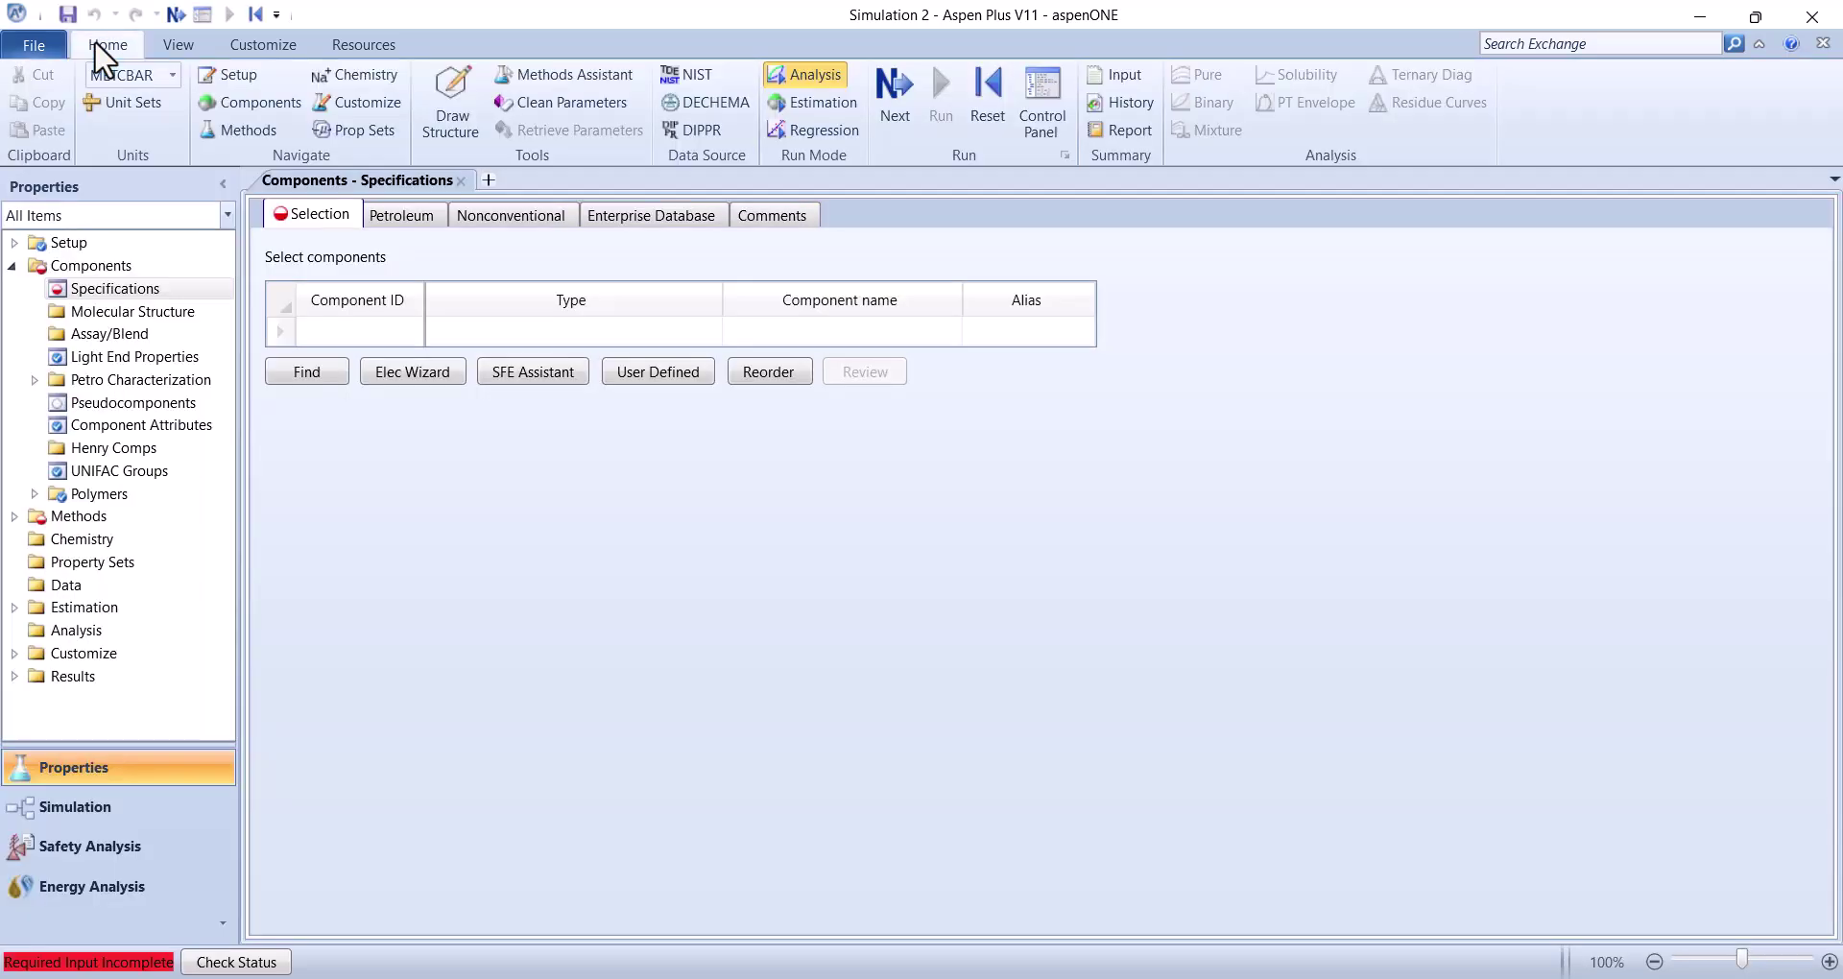
Add a component with the ID BIOMASS and set its type to Nonconventional
left_click(378, 337)
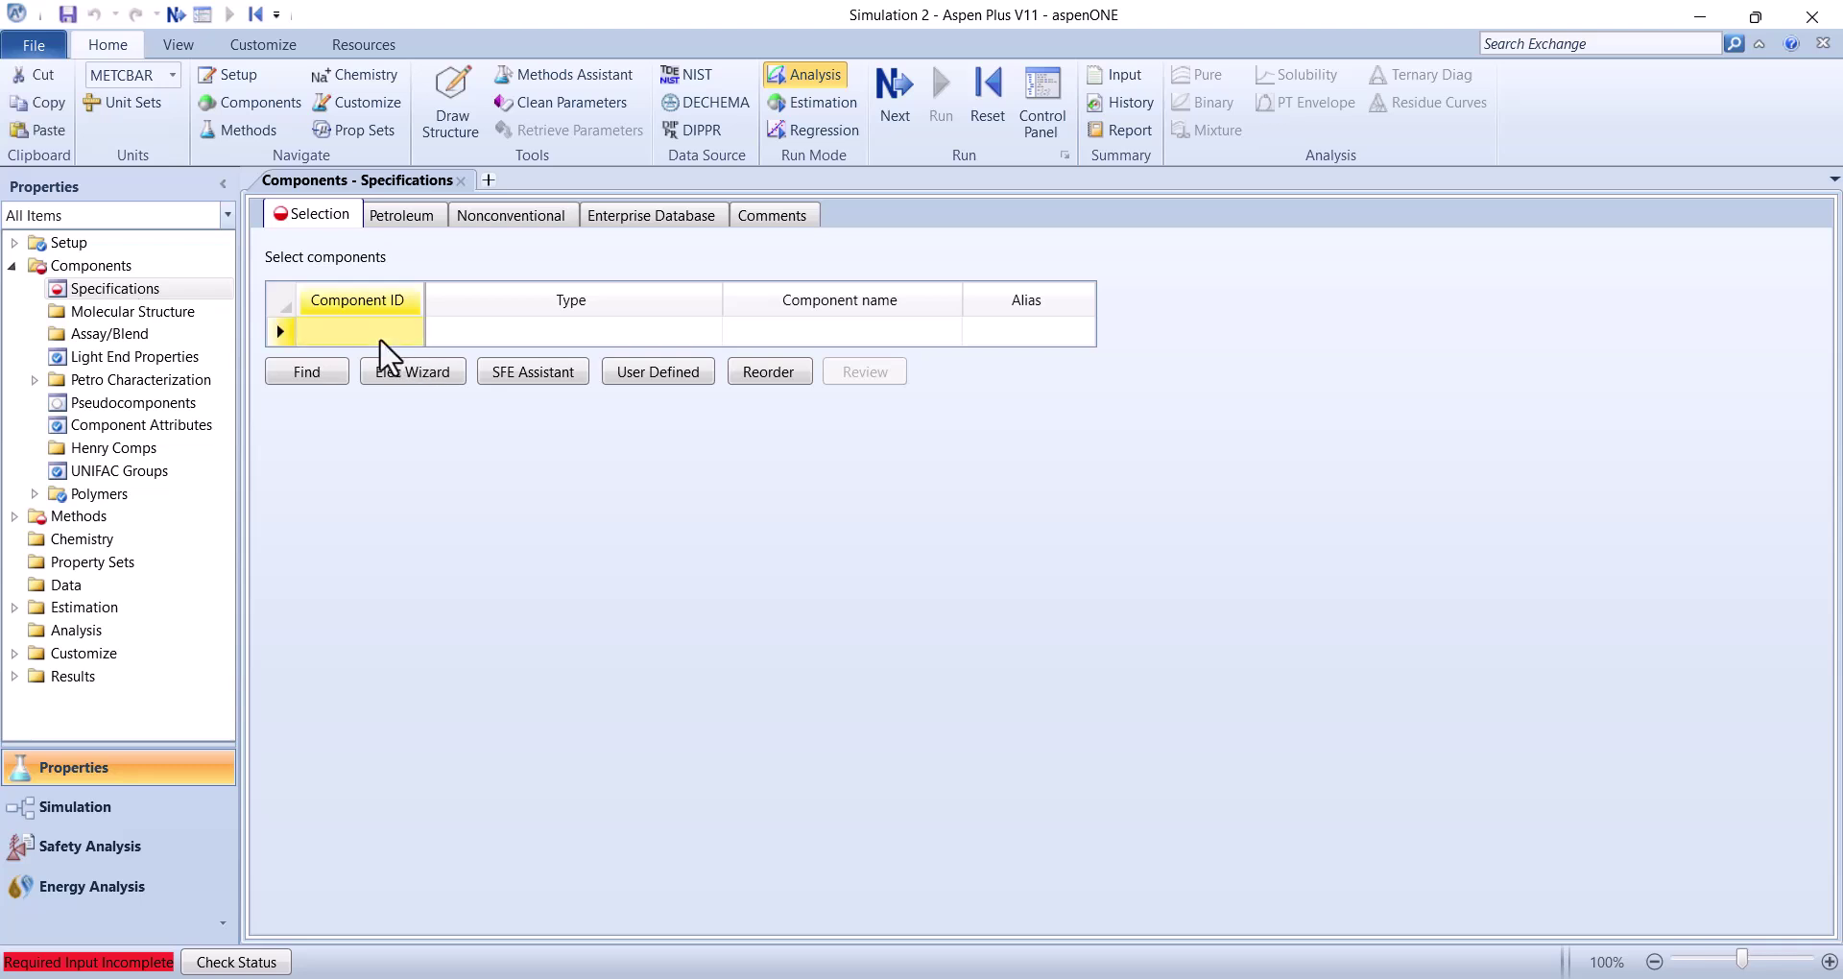
type("BIOMASS")
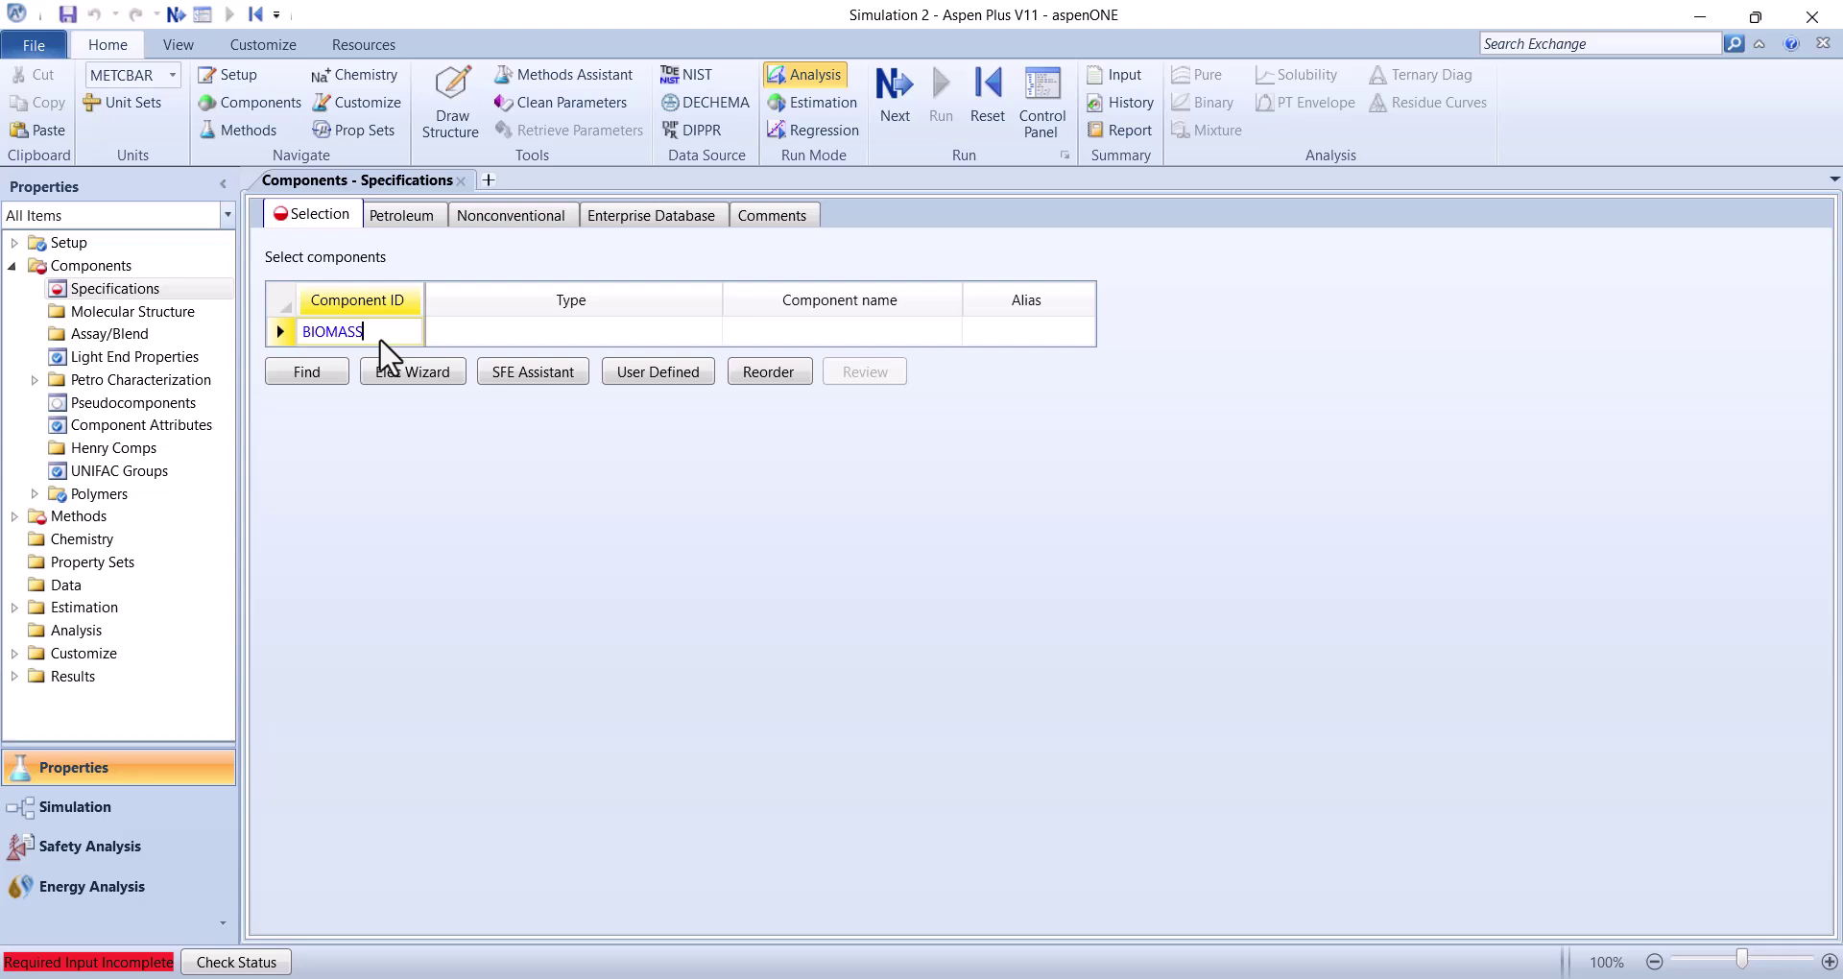
key("Return")
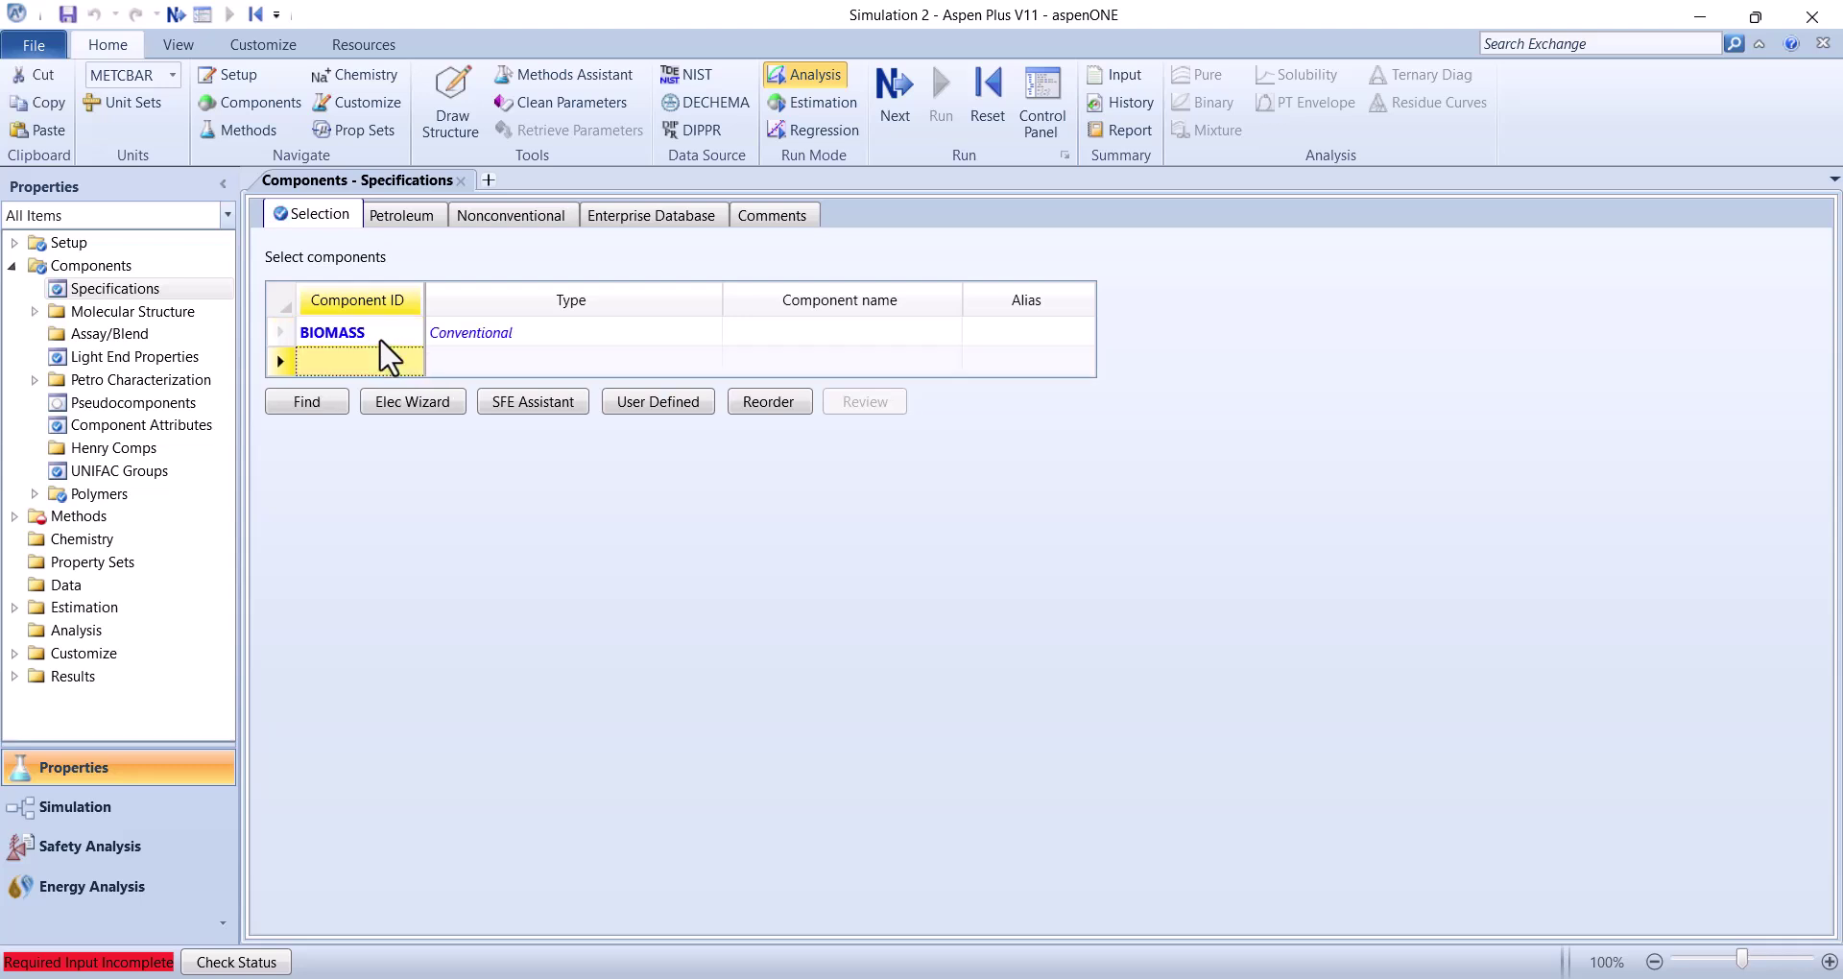
left_click(700, 330)
left_click(699, 330)
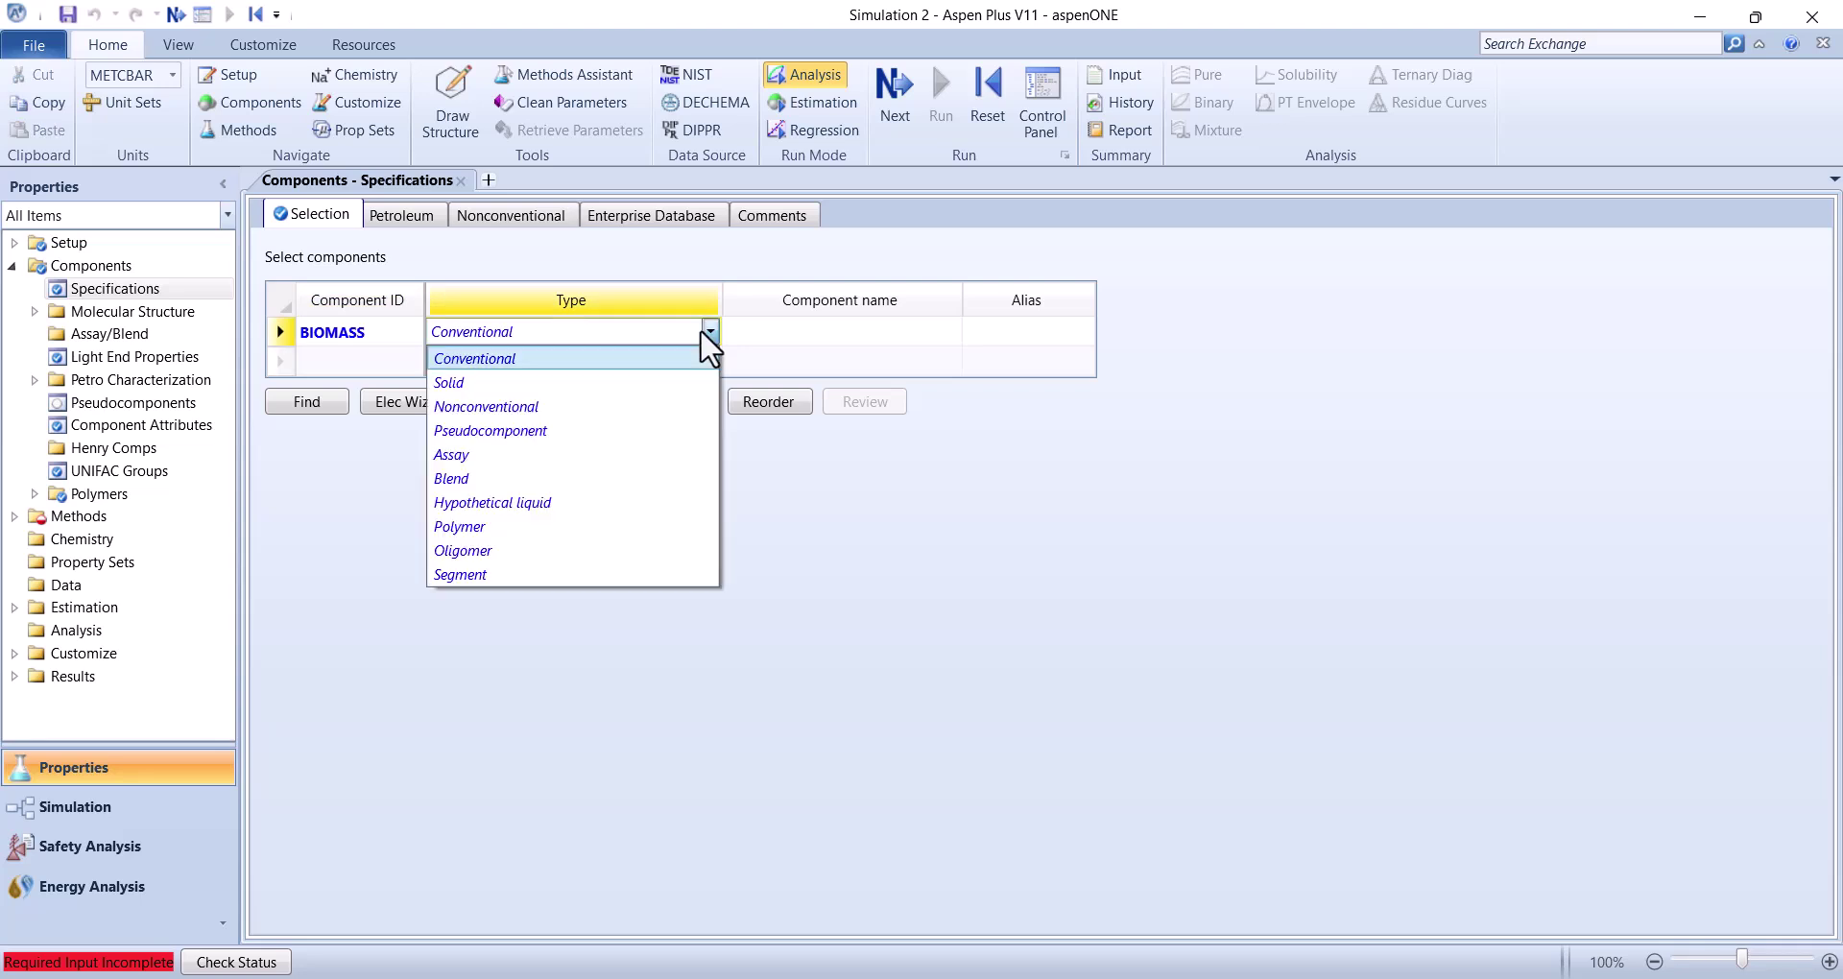
left_click(568, 416)
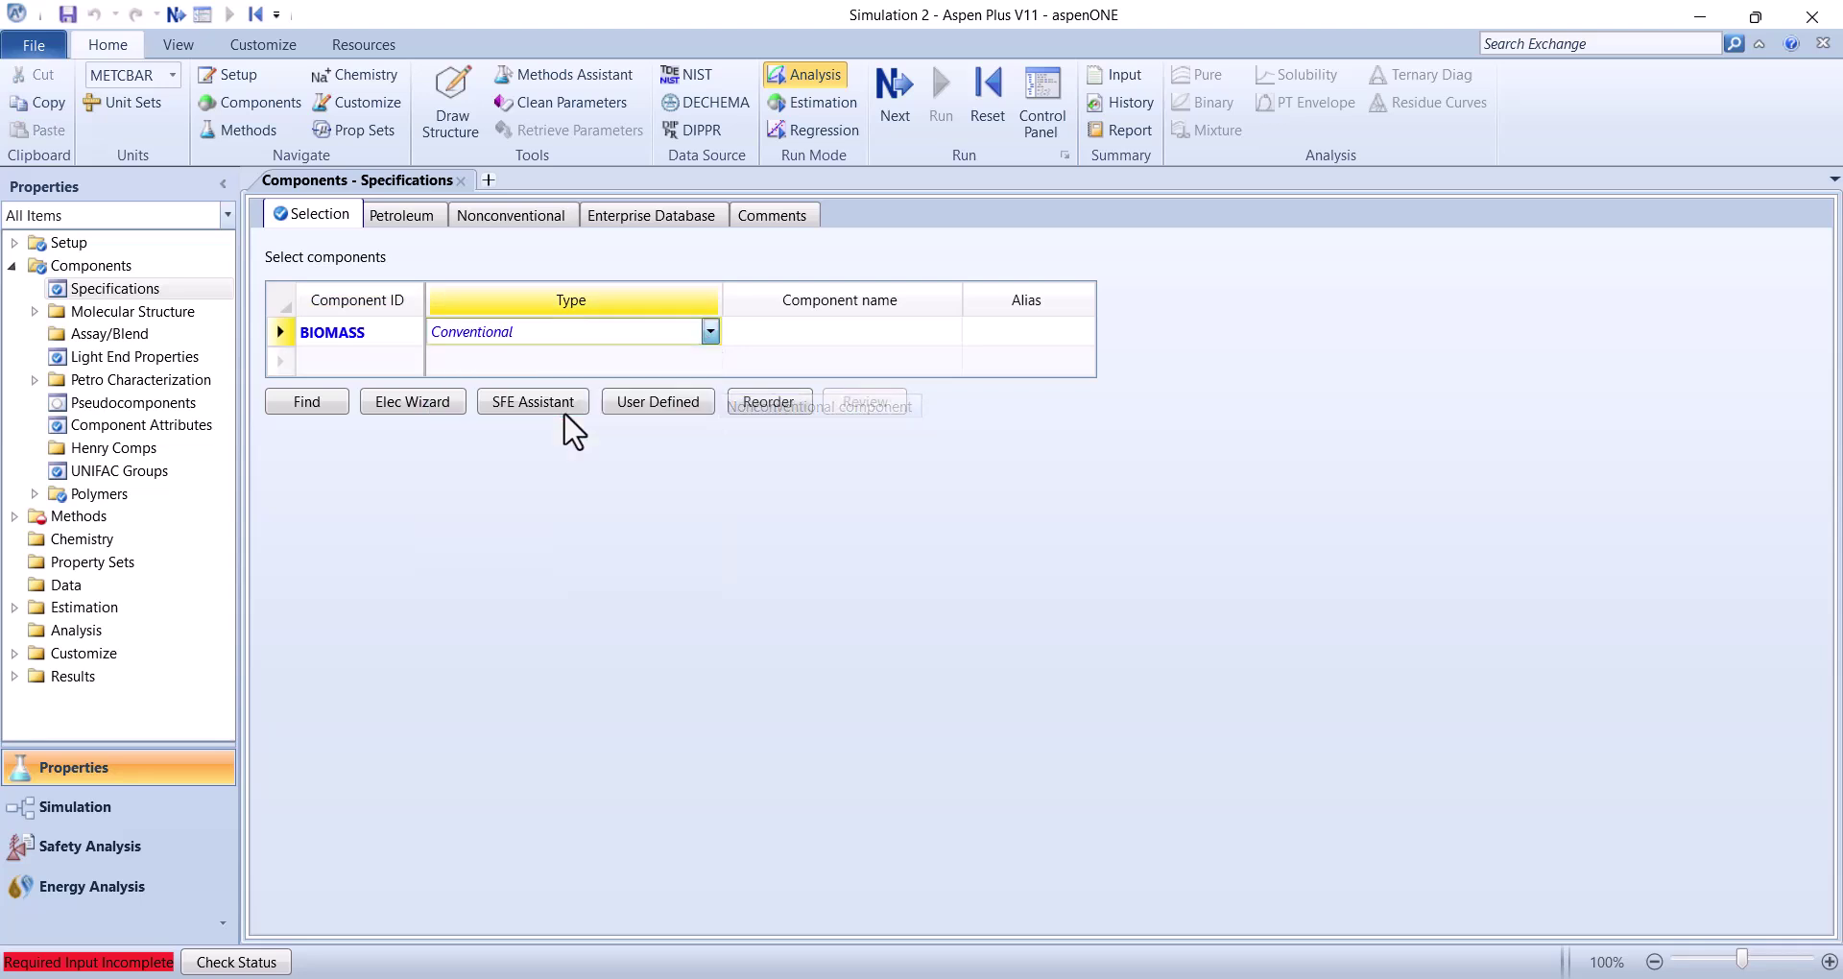
Add a component with the ID ASH and set its type to Nonconventional
left_click(360, 372)
type("A")
key("Return")
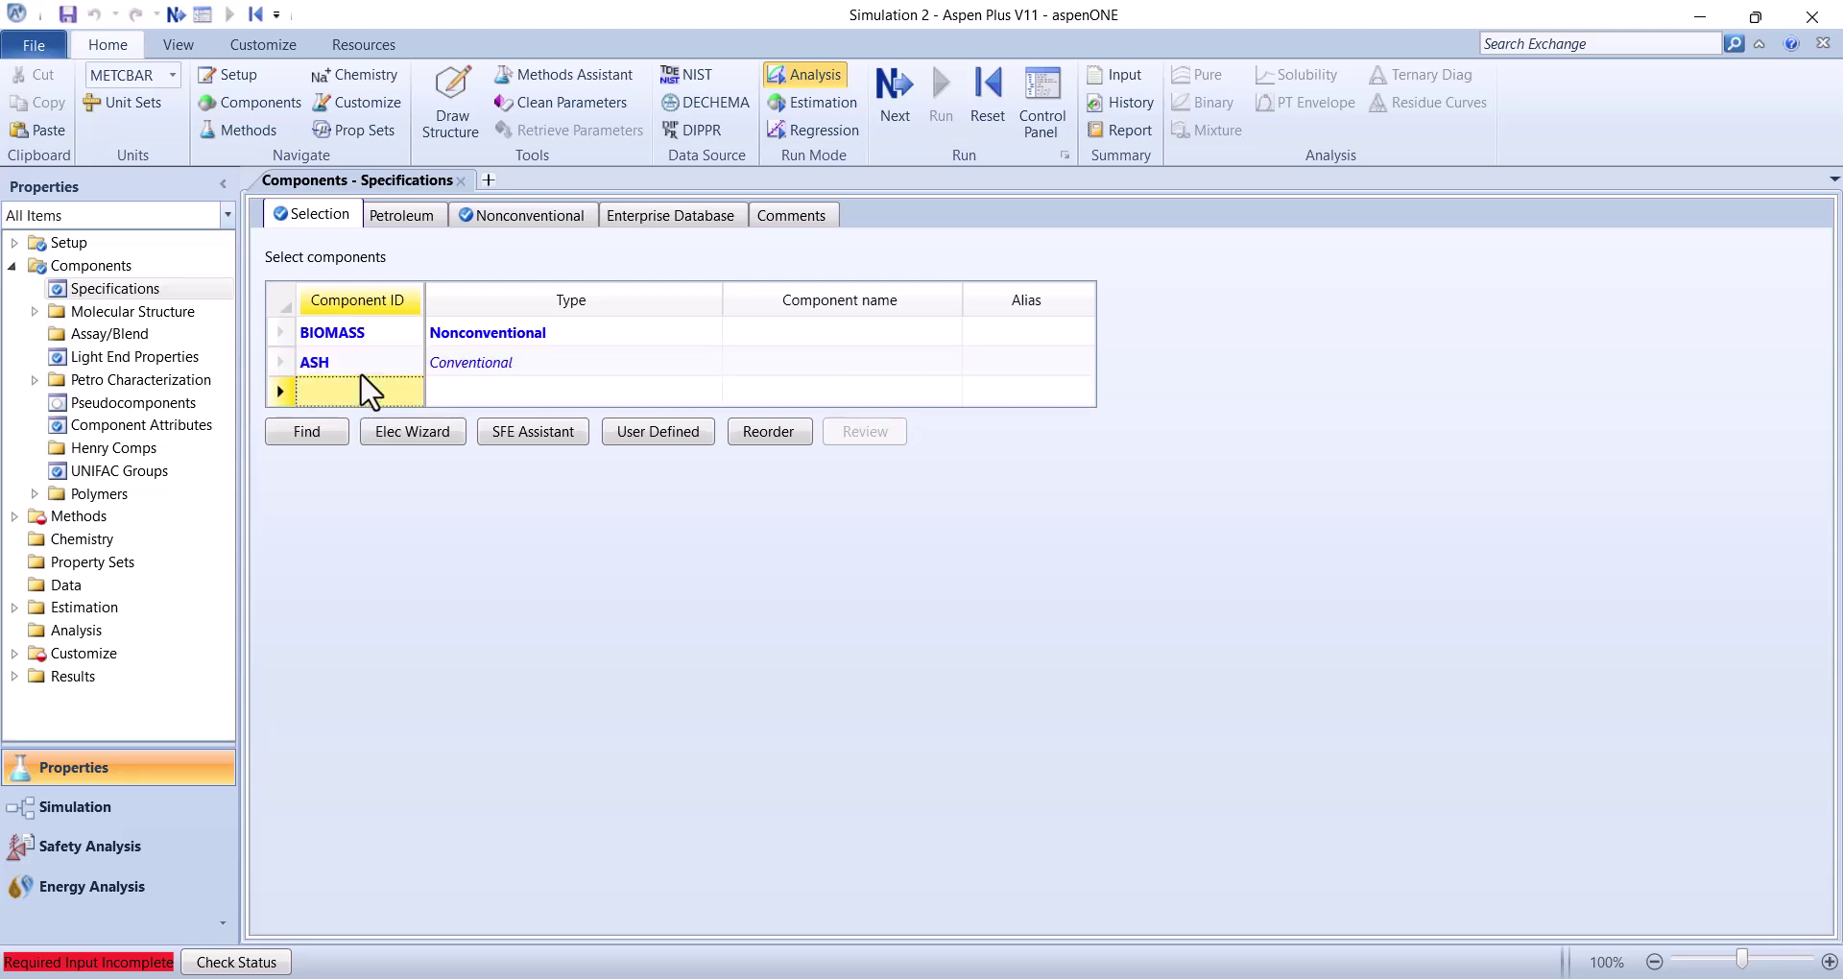
left_click(577, 369)
left_click(577, 370)
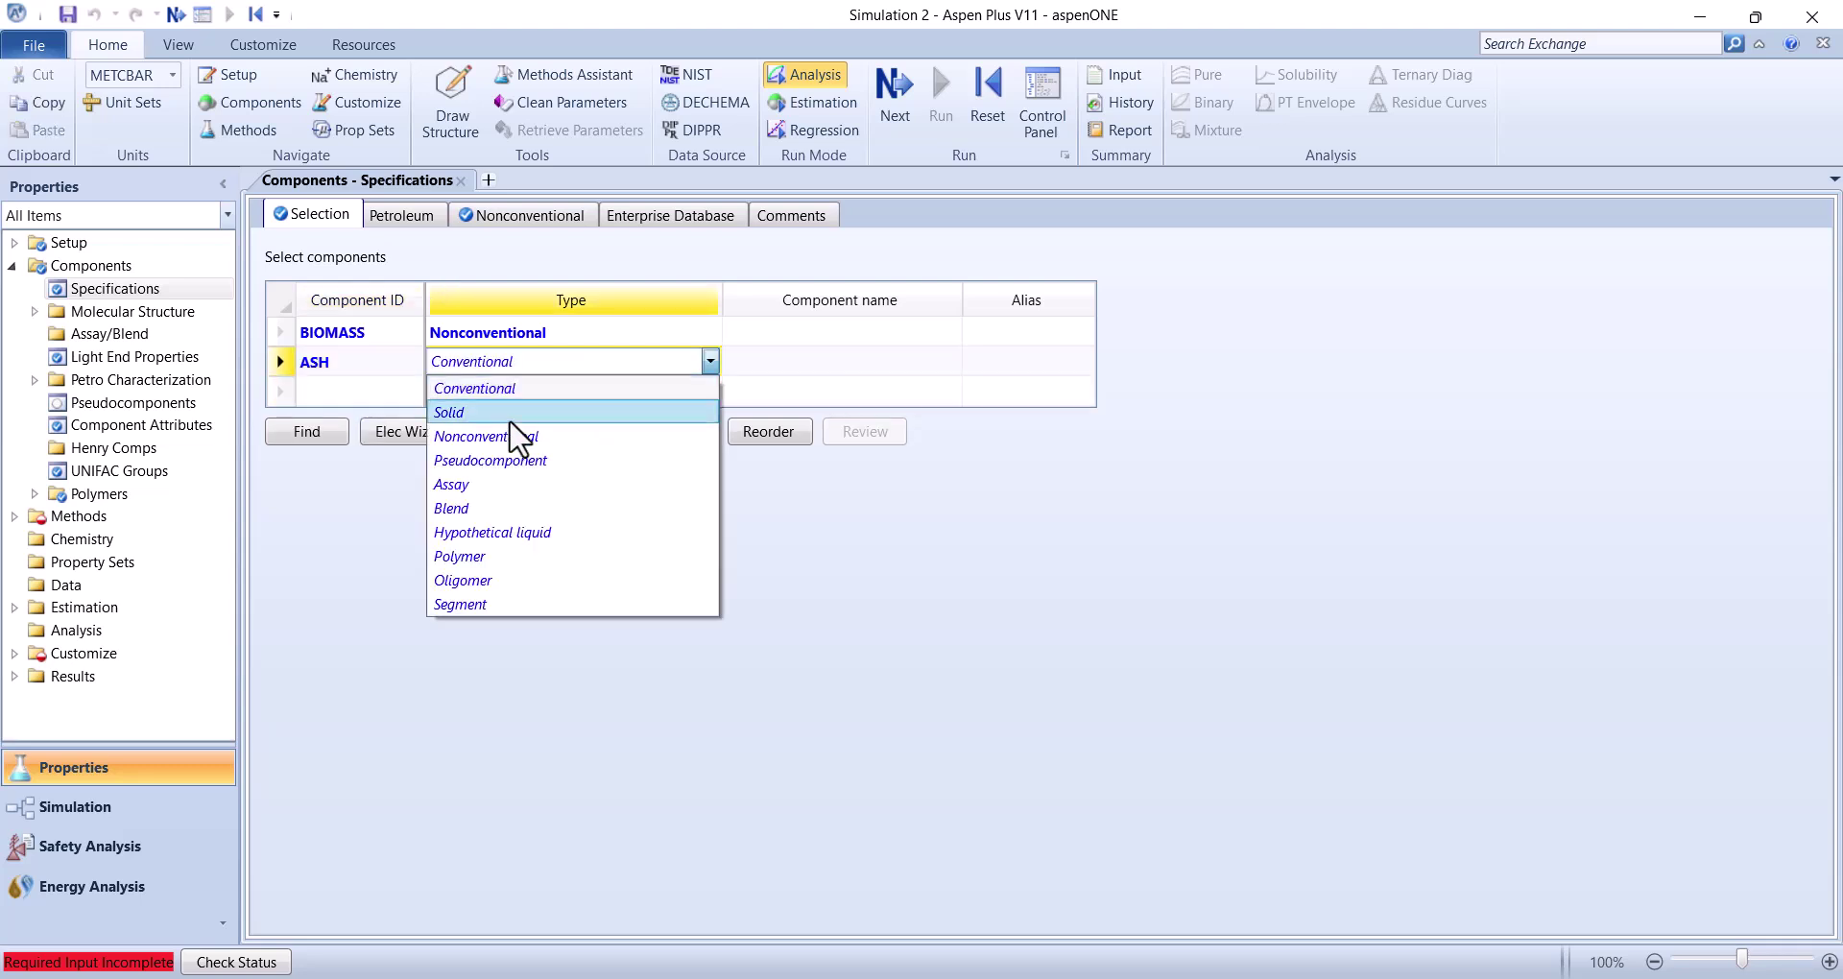
left_click(500, 433)
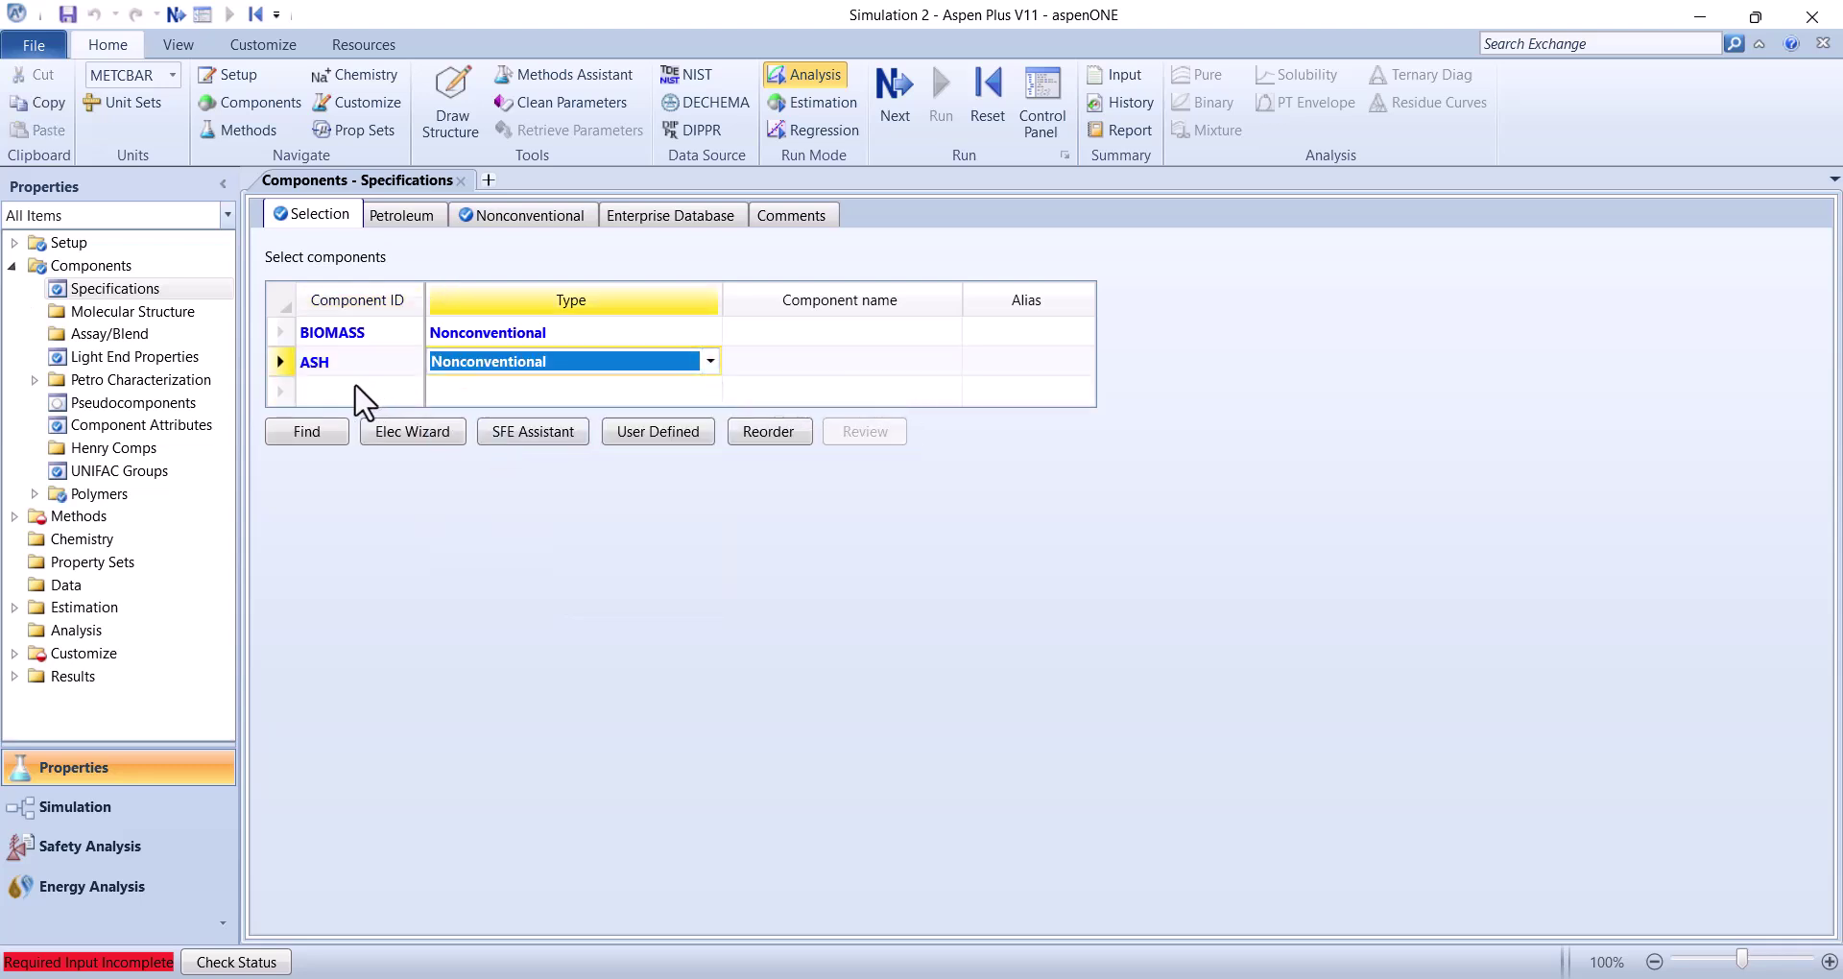
Add carbon, hydrogen and nitrogen to the component list with the IDs C, H2 and N2
left_click(363, 391)
type("C")
key("Return")
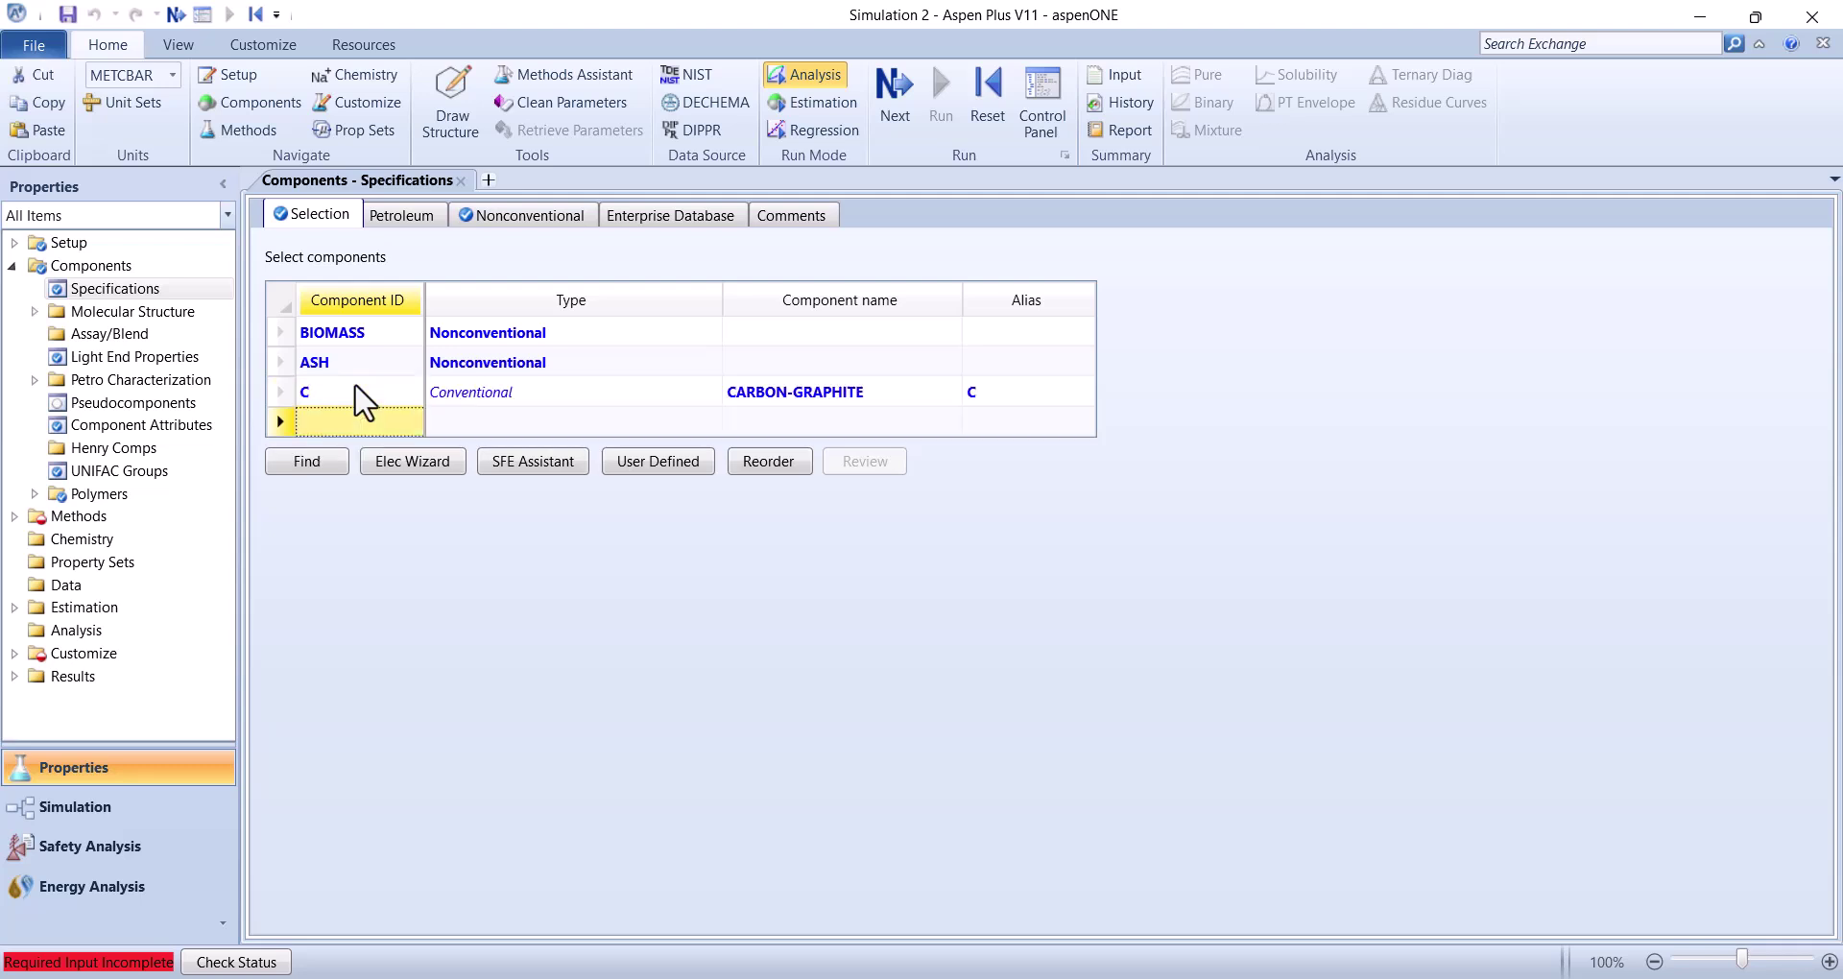
type("H2")
key("Return")
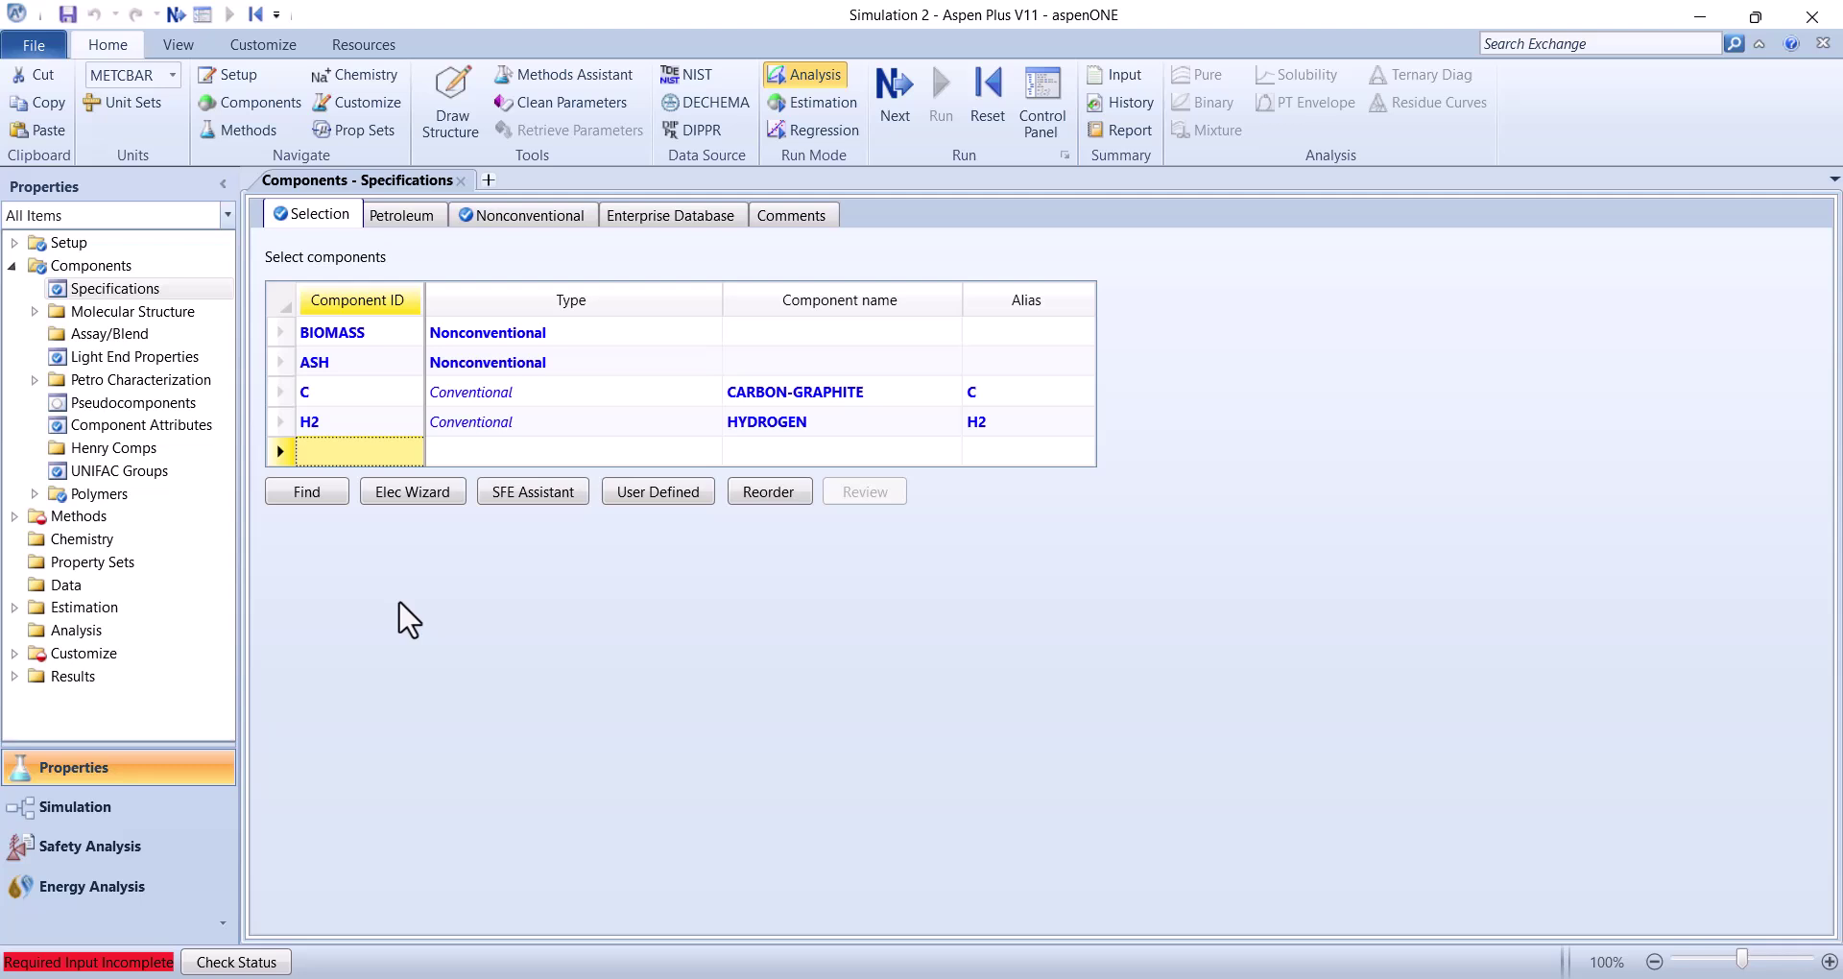
type("N2")
key("Return")
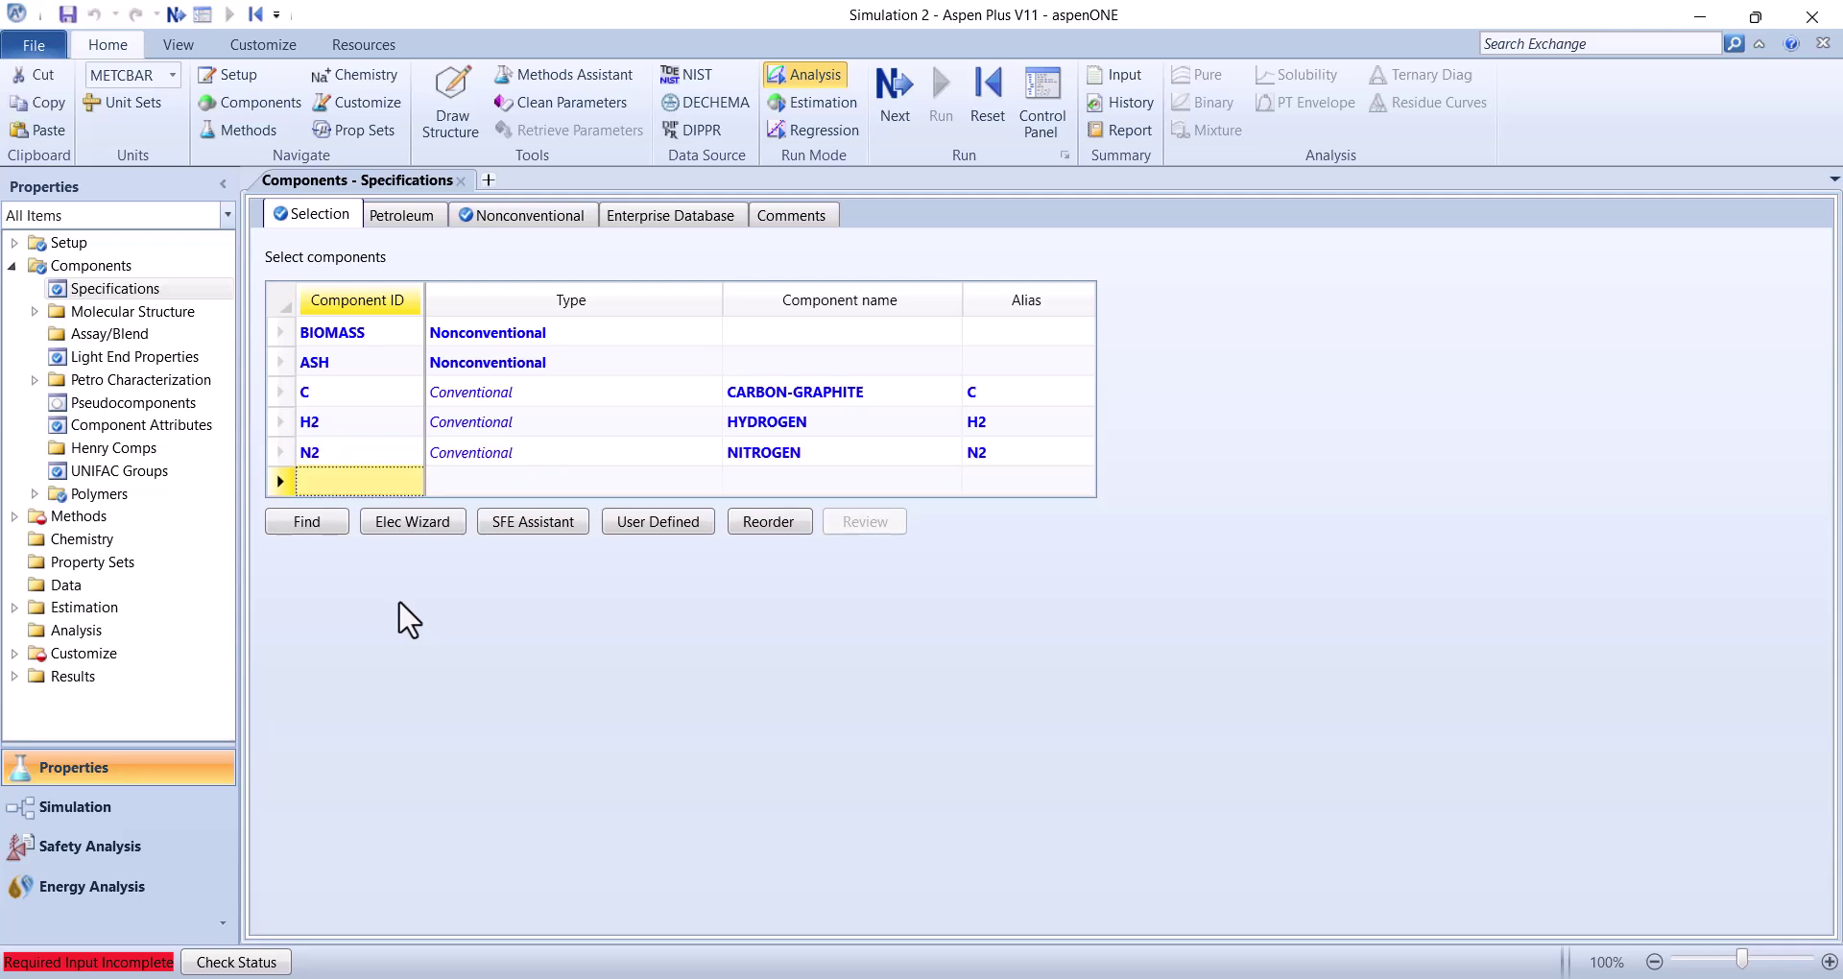
Add chlorine, sulfur and monatomic oxygen to the component list with the IDs CL2, S and O
type("CL2")
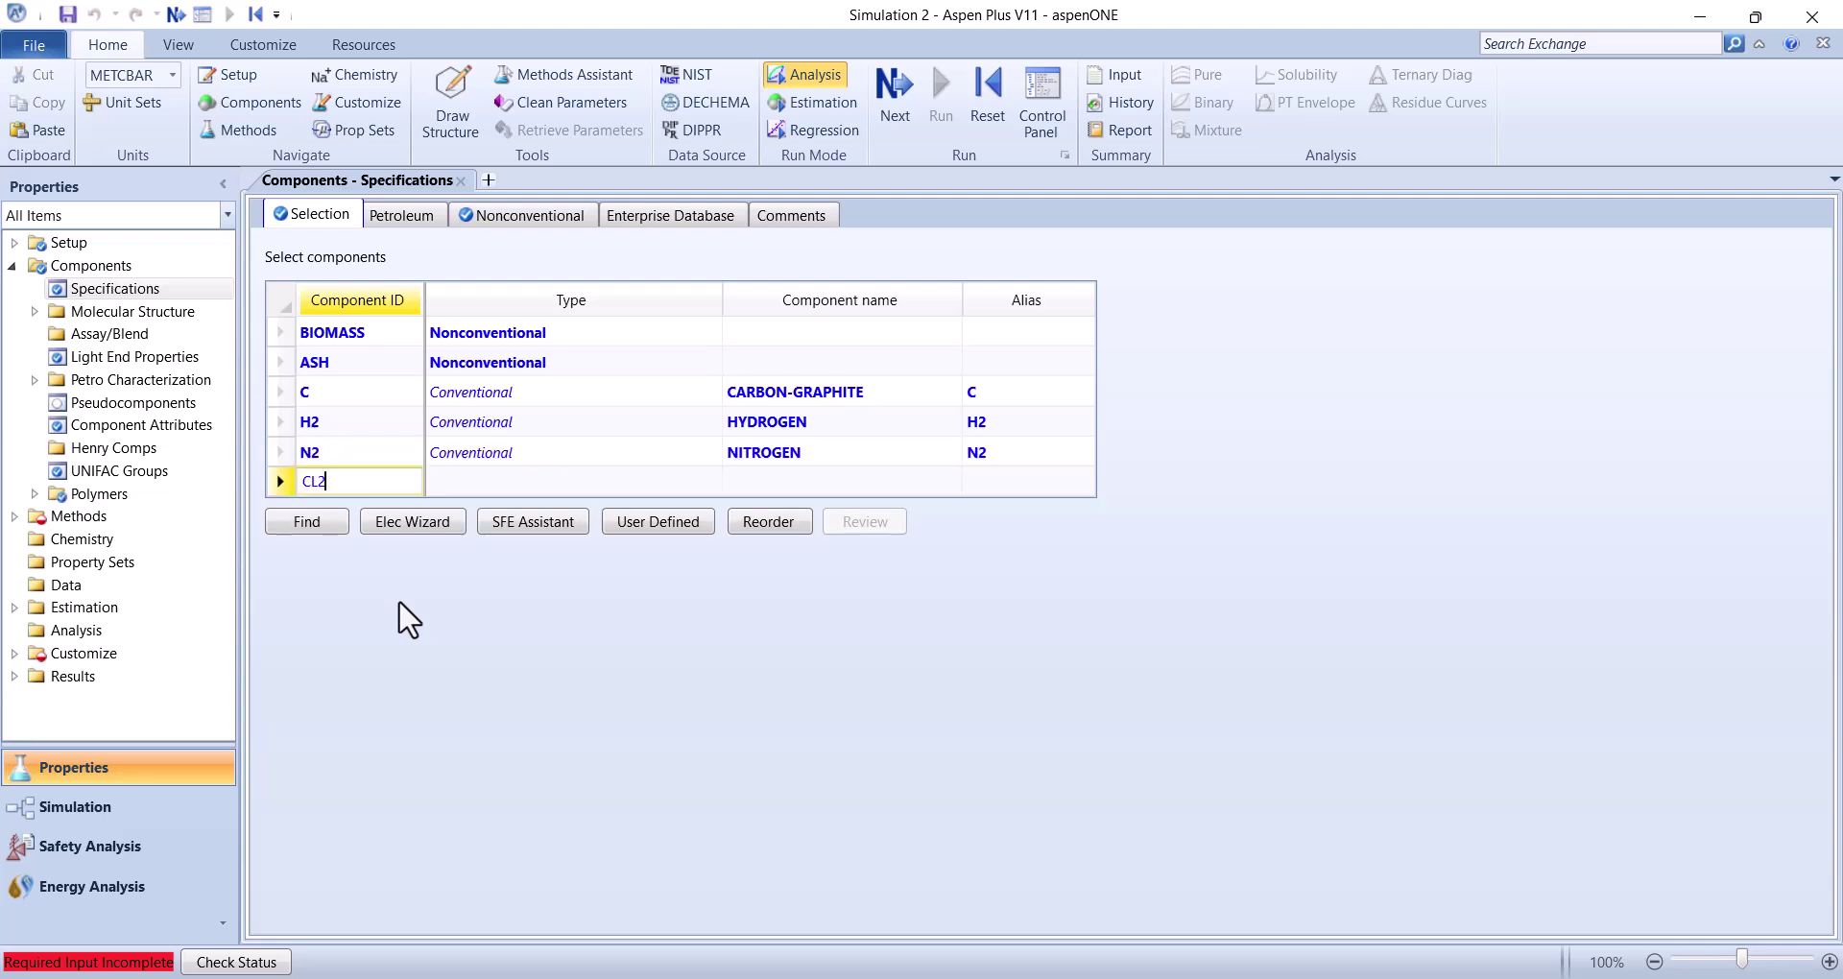
key("Return")
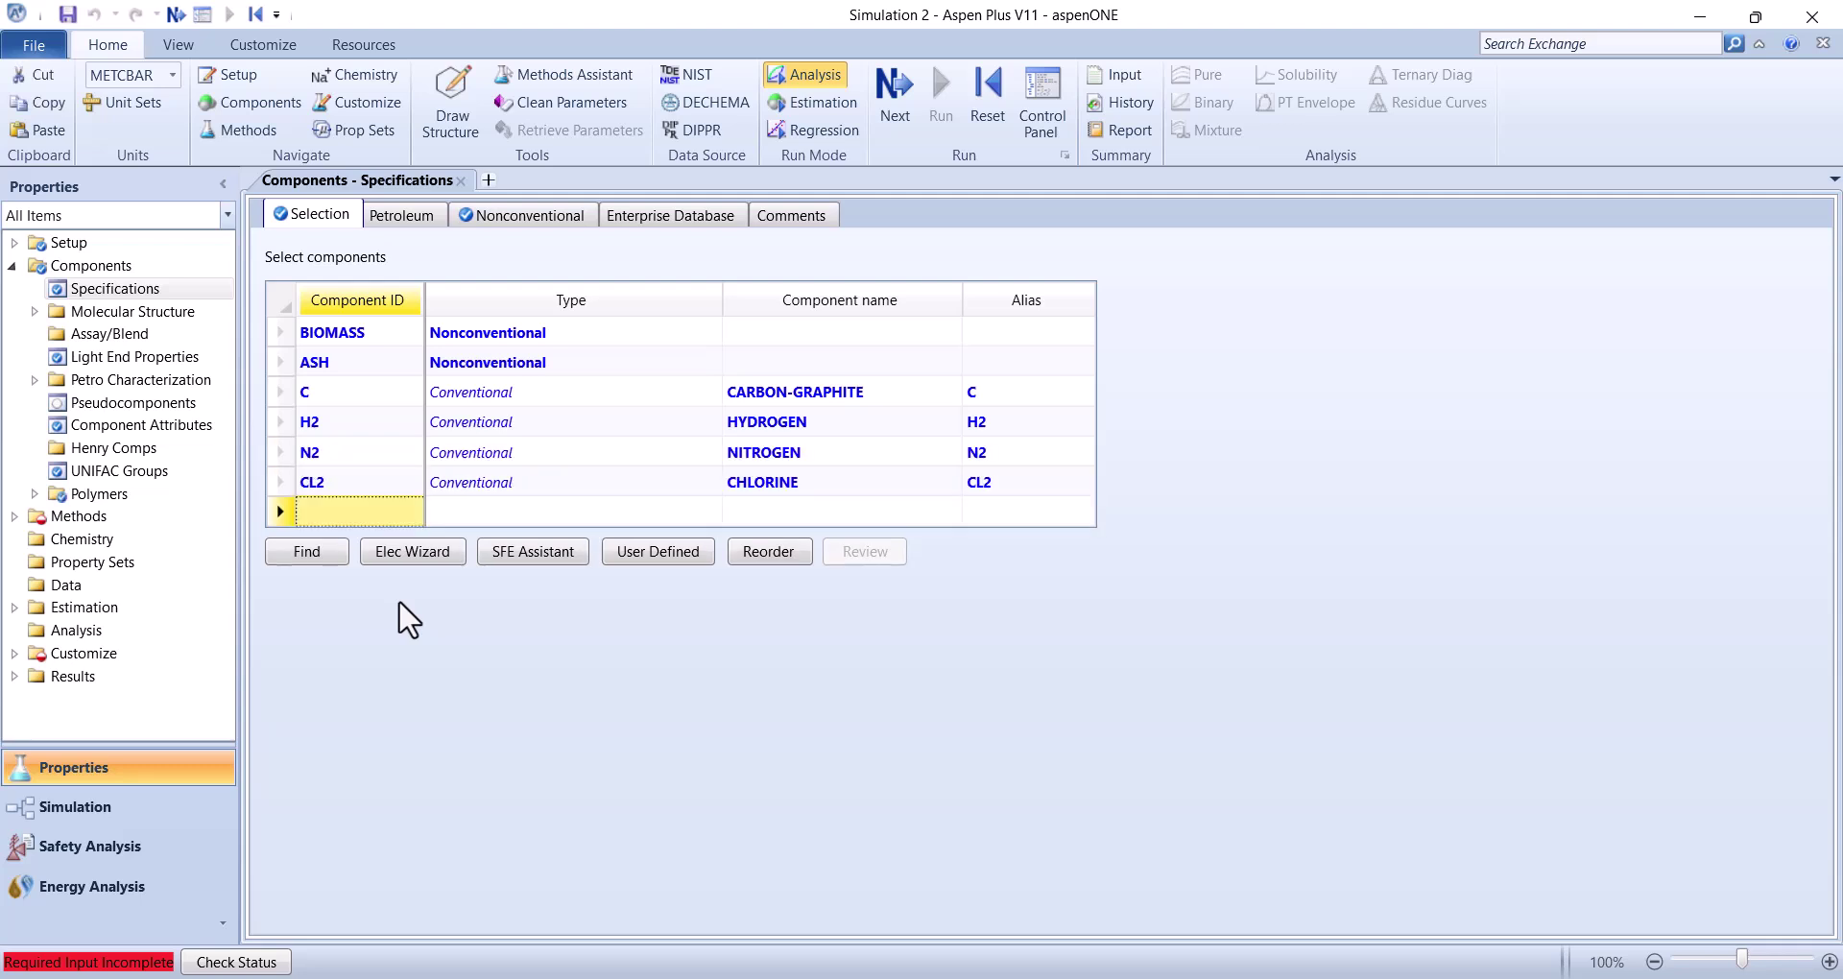
type("S")
key("Return")
type("O")
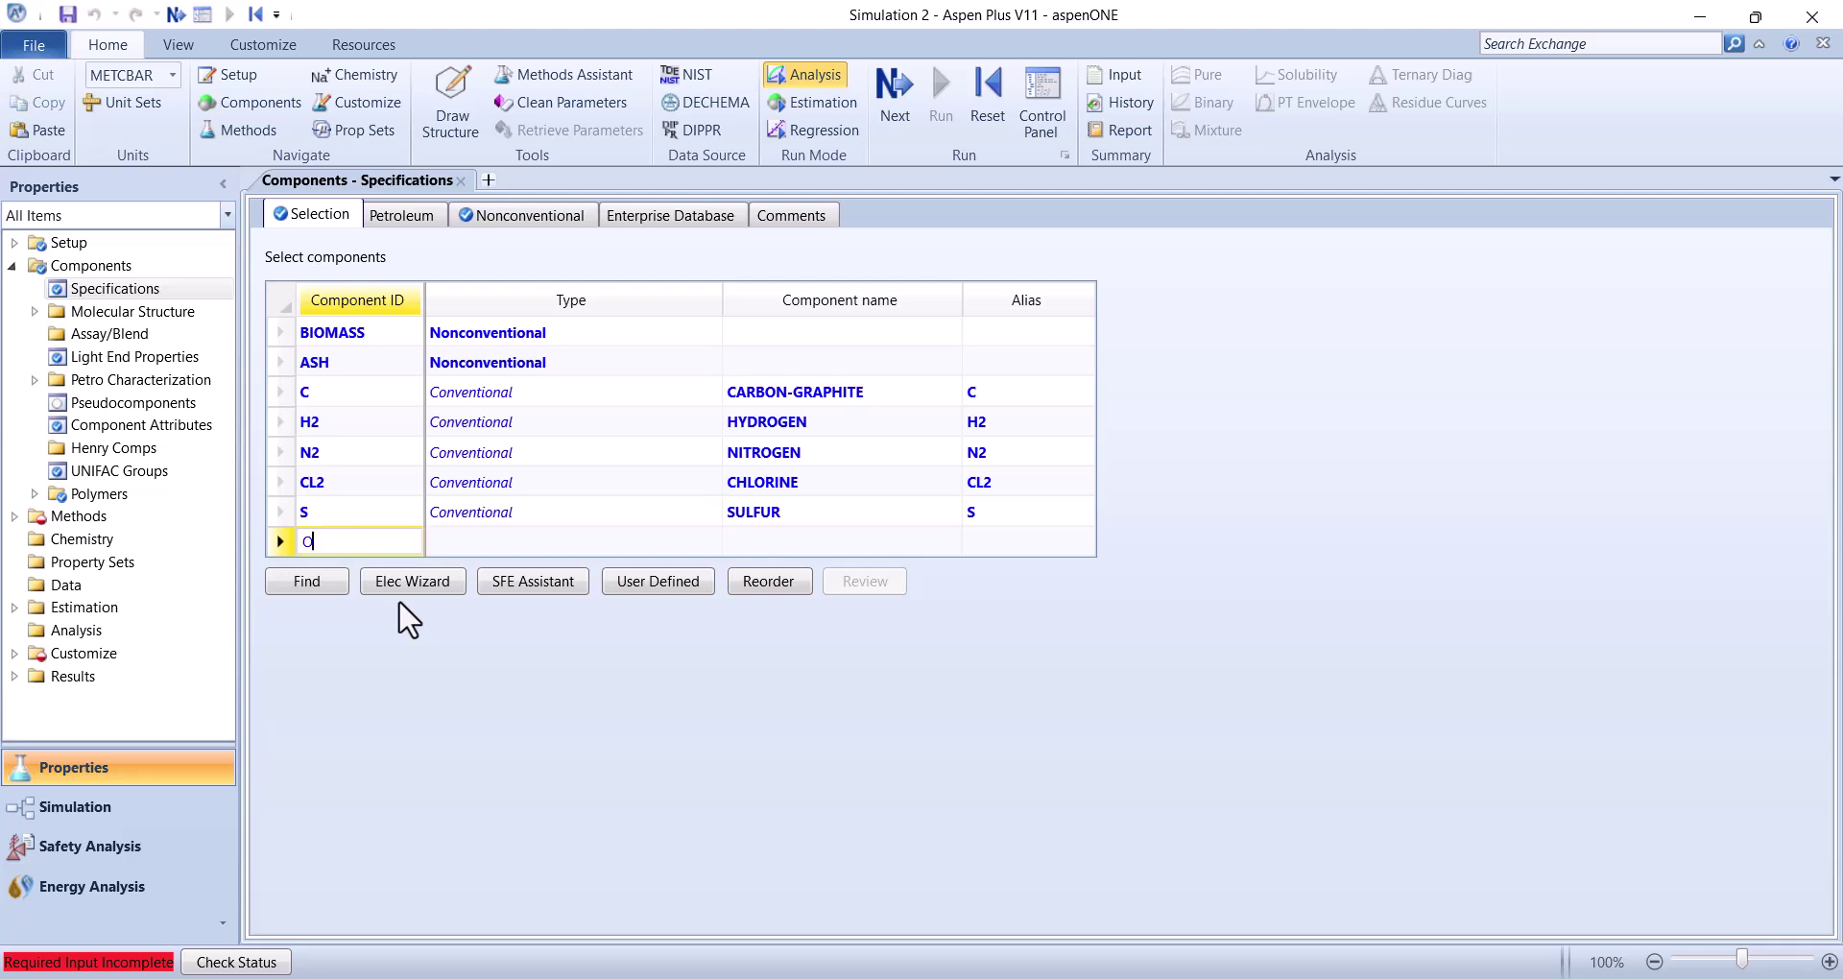
key("Return")
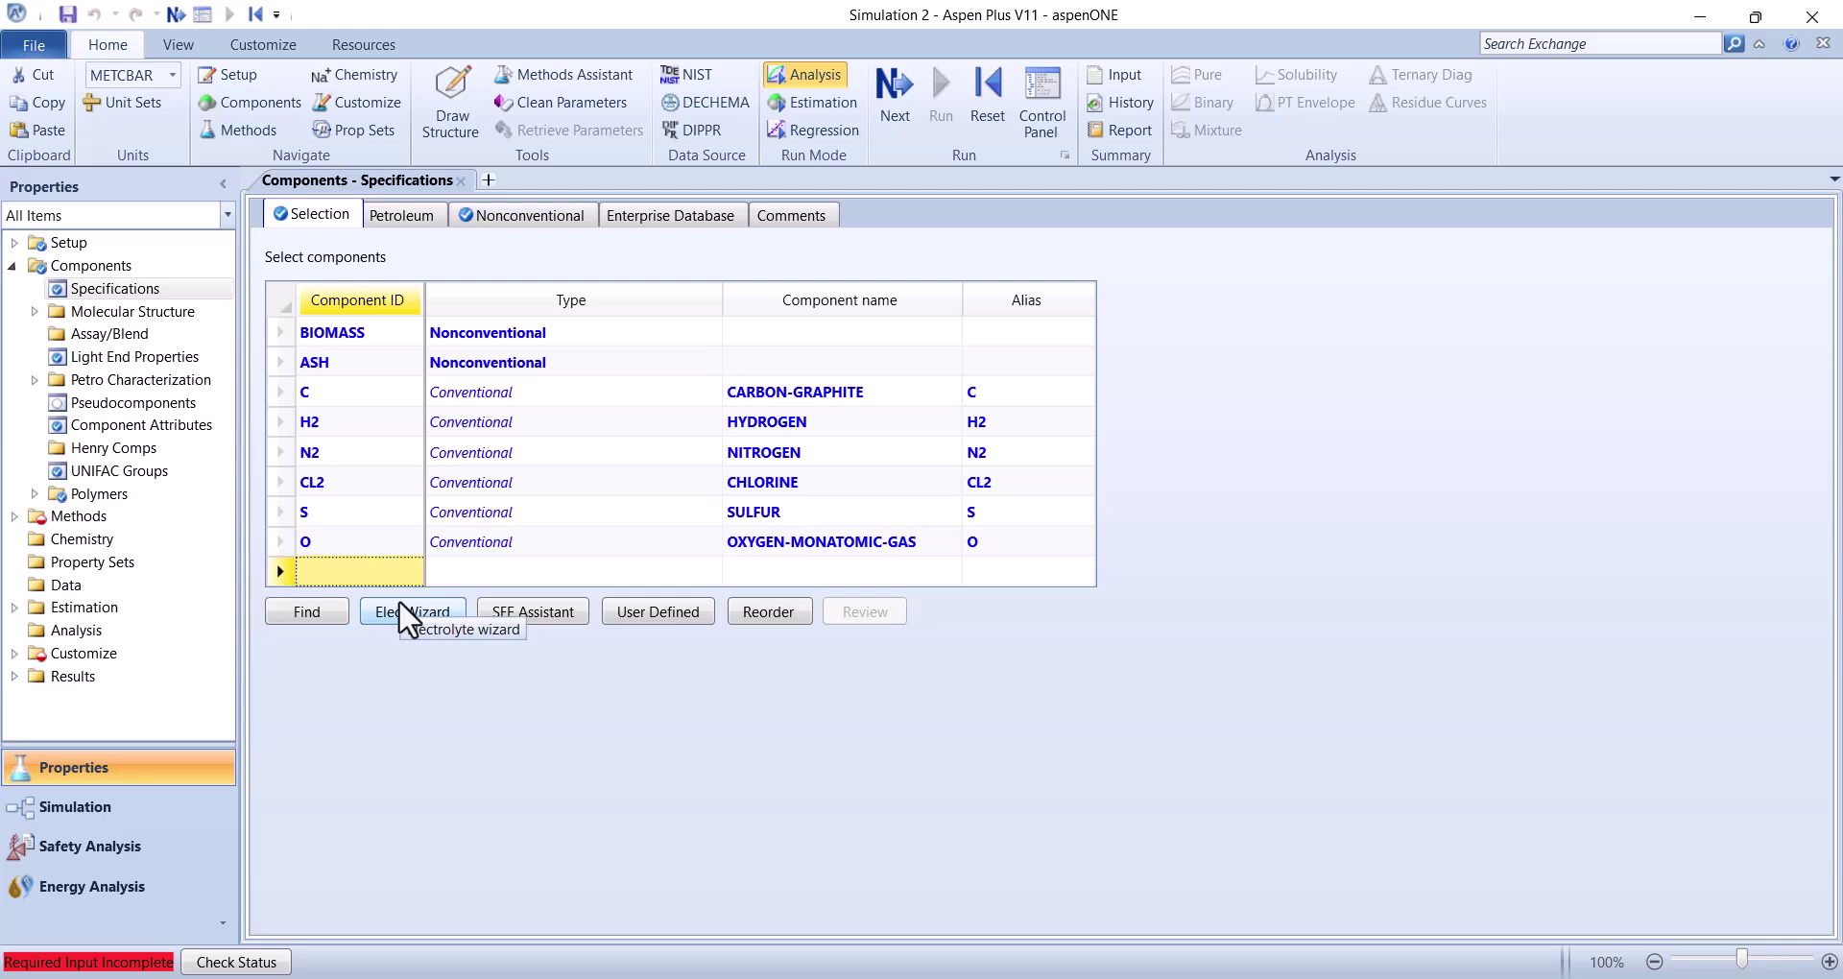
Add water, carbon dioxide and the sulfur oxides to the component list as H2O, CO2, SO2 and SO3
type("H")
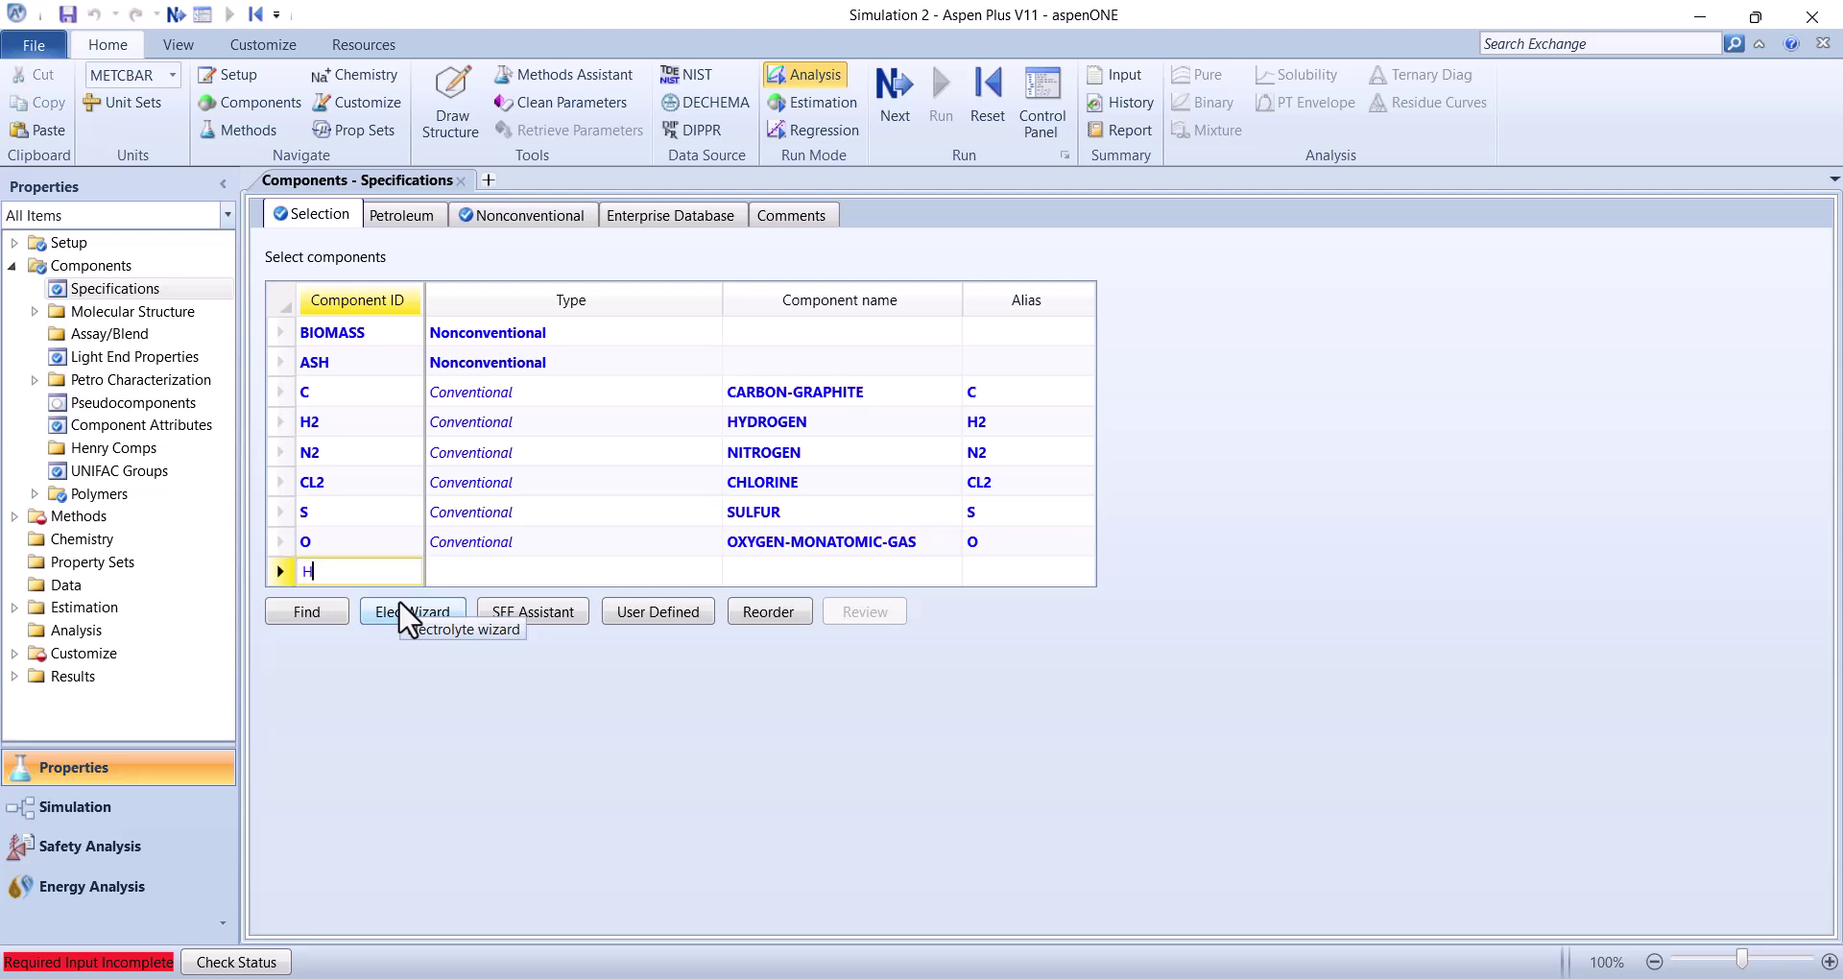
type("2O")
key("Return")
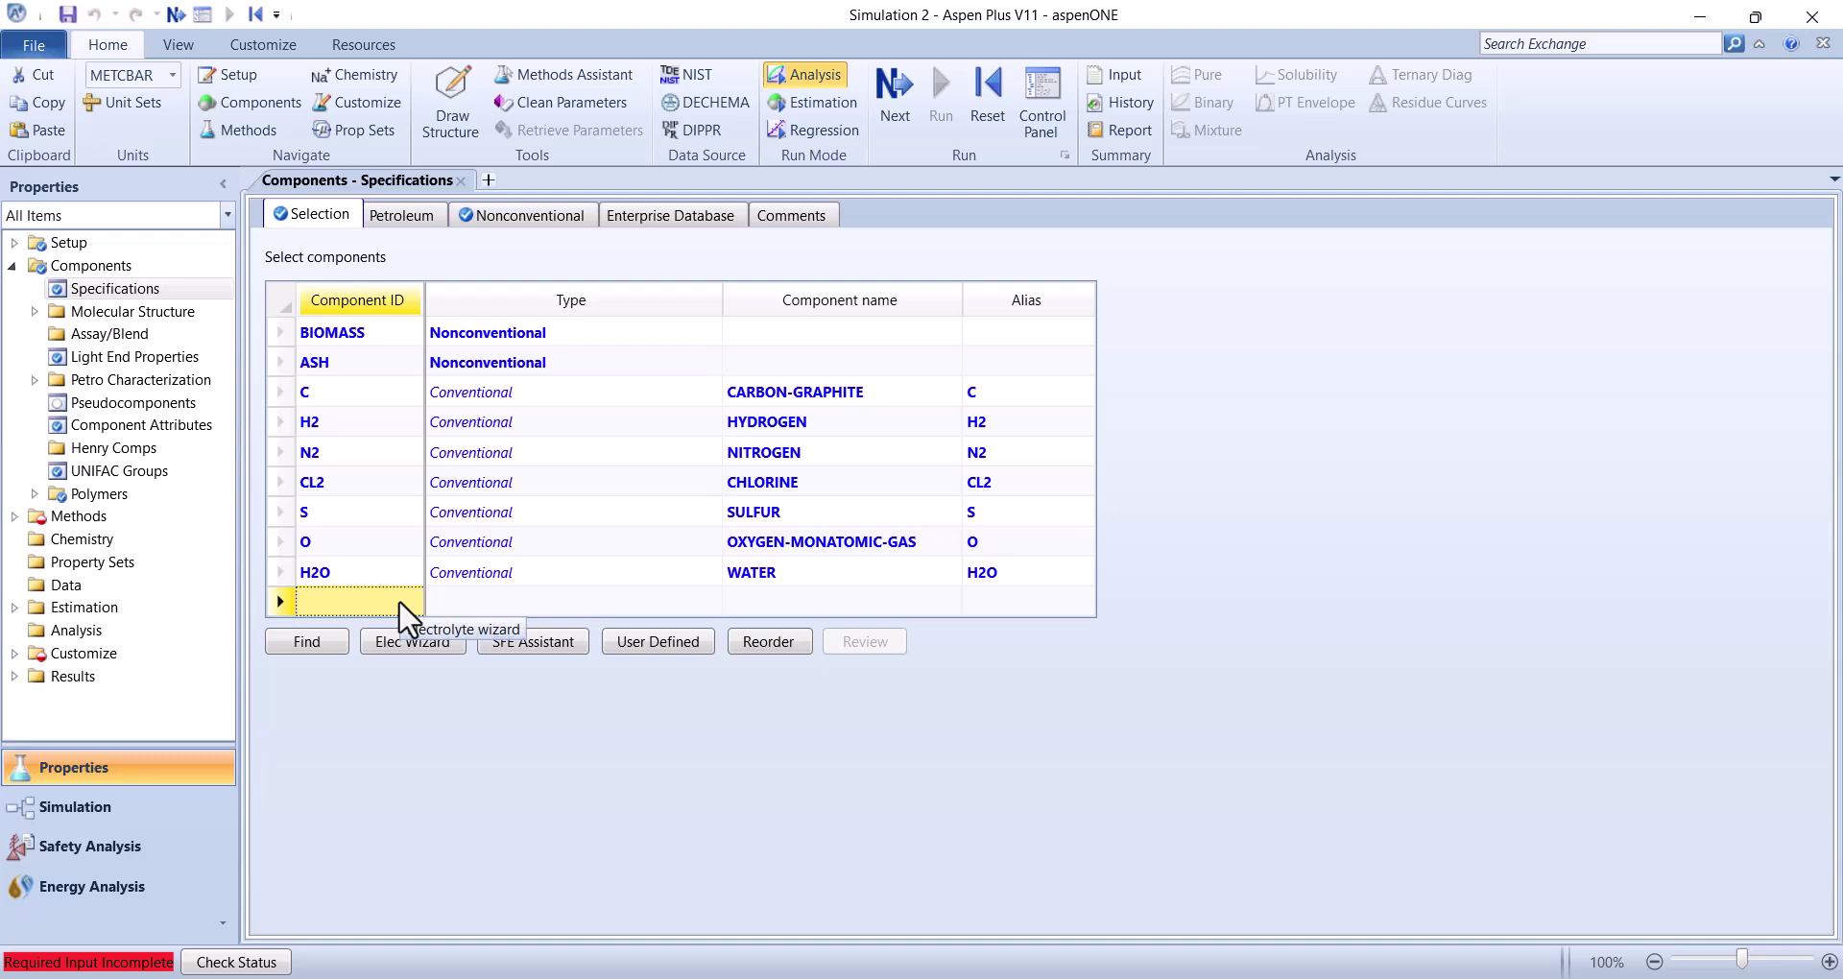
type("CO2")
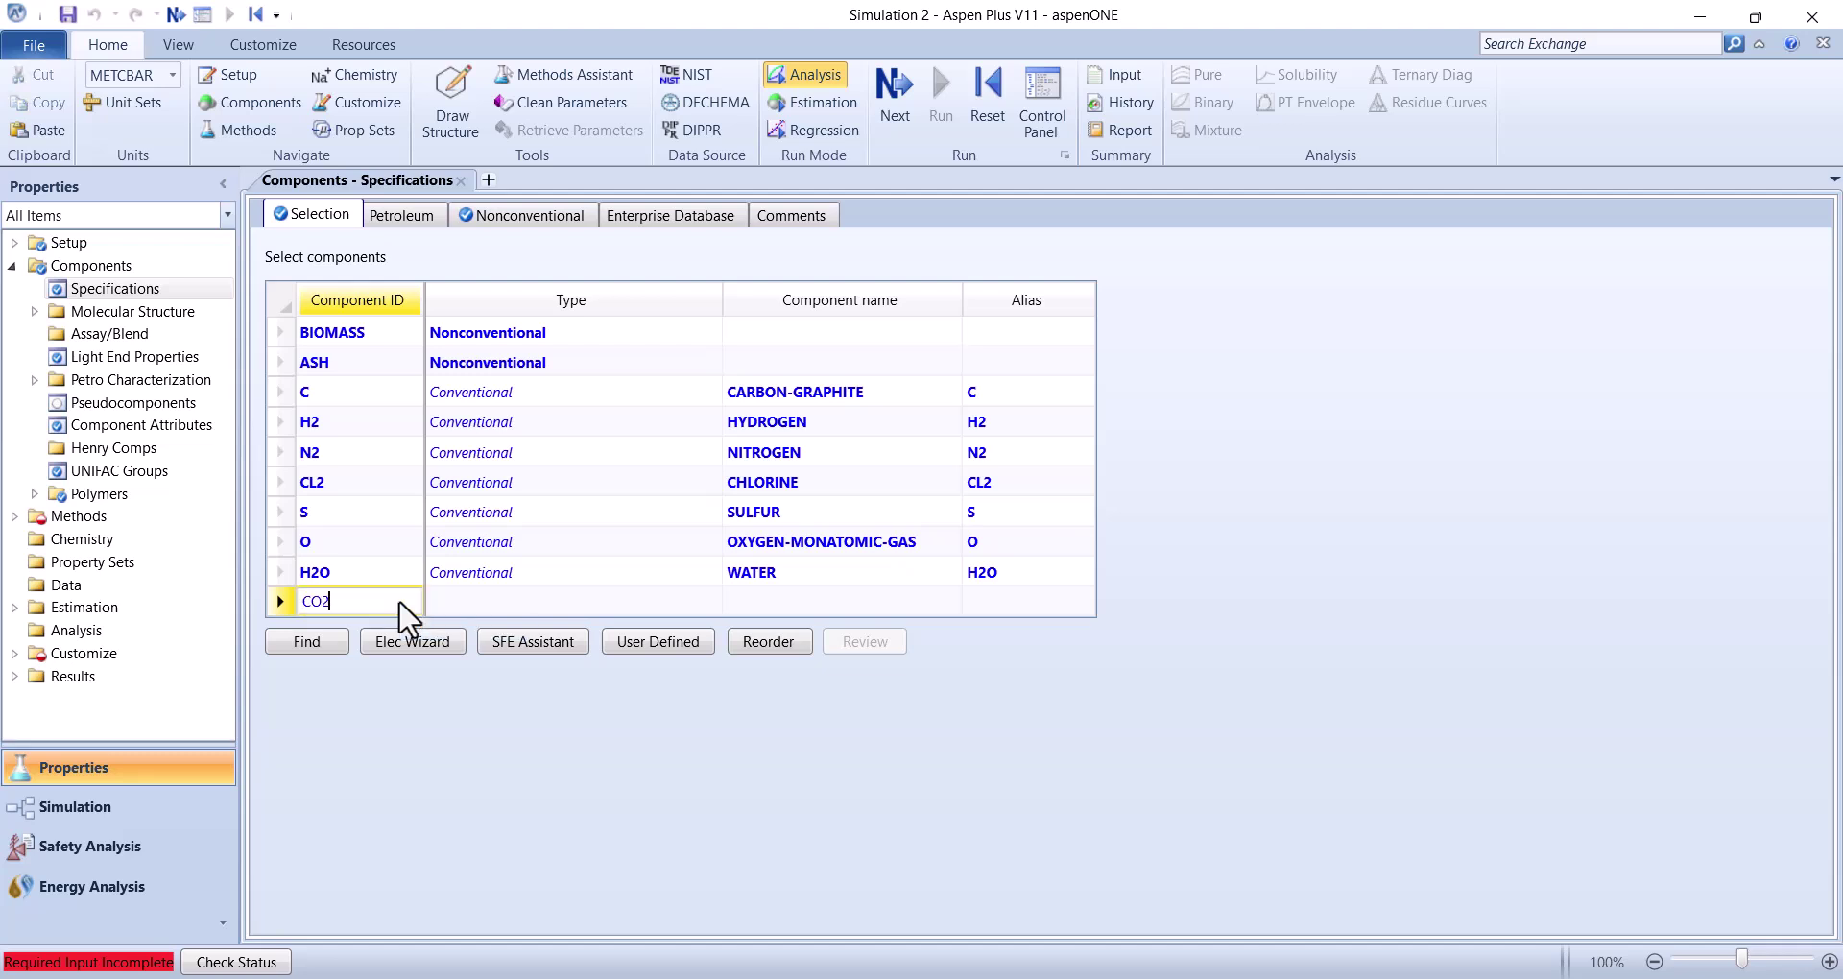
key("Return")
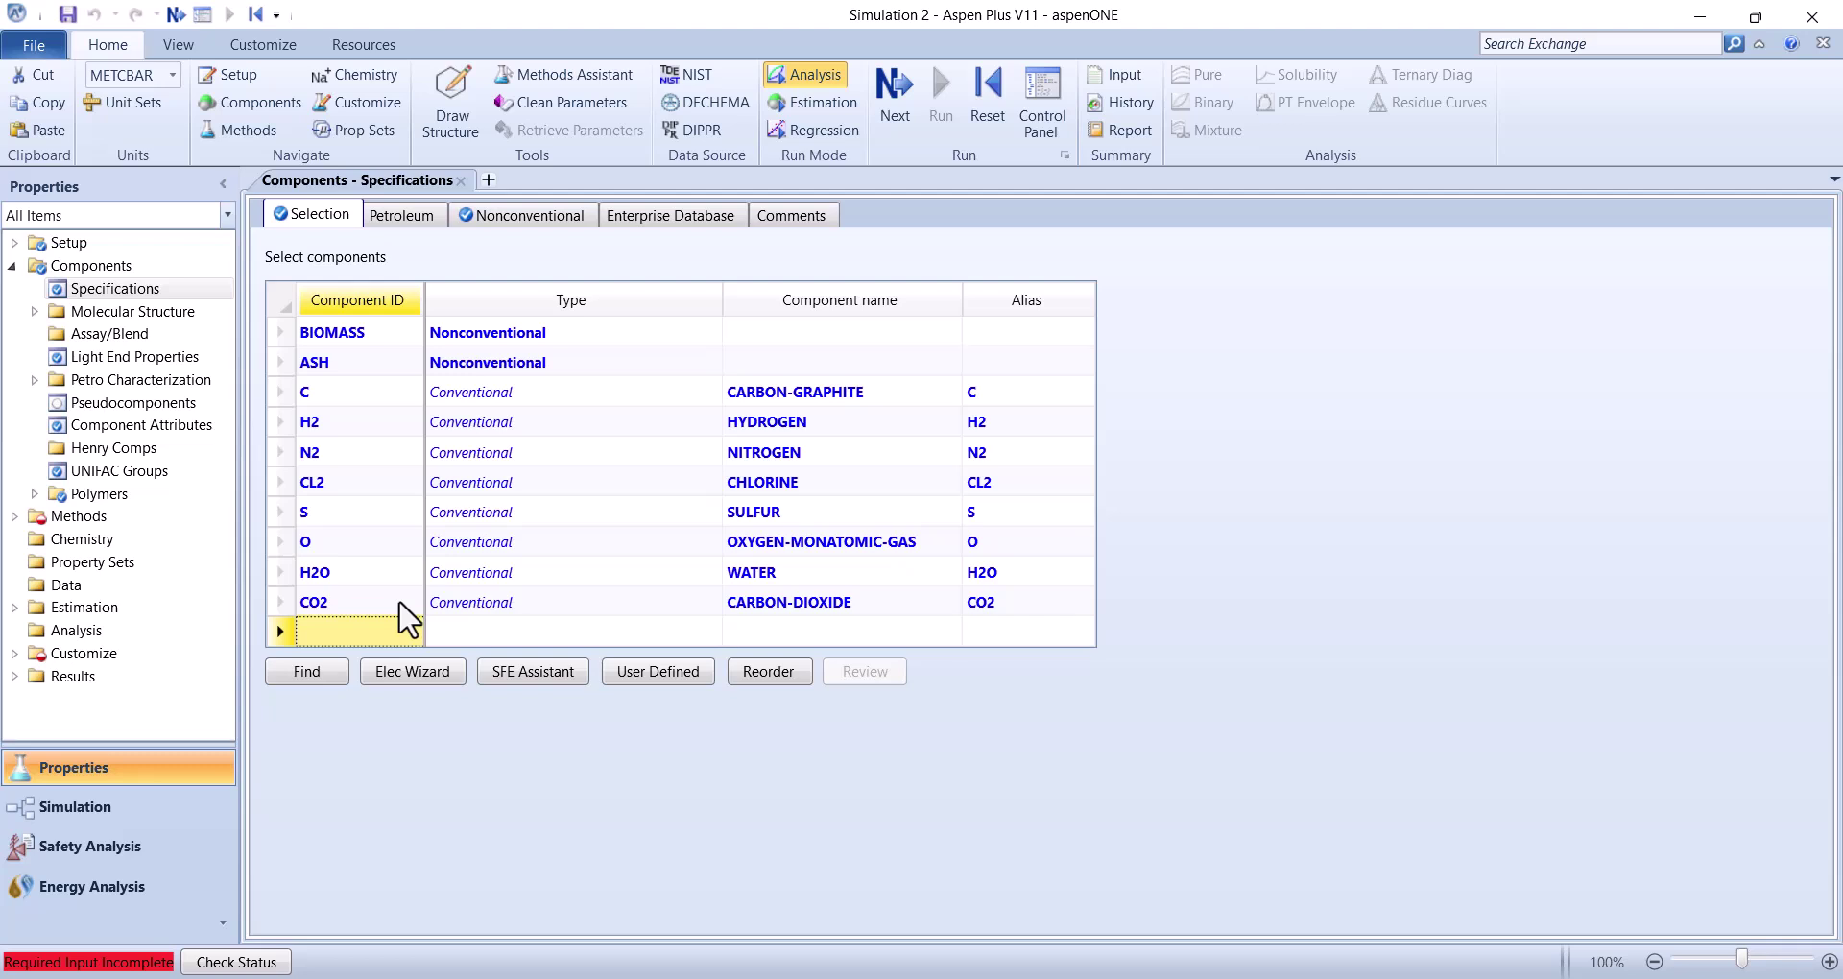
type("SO2")
key("Return")
type("SO3")
key("Return")
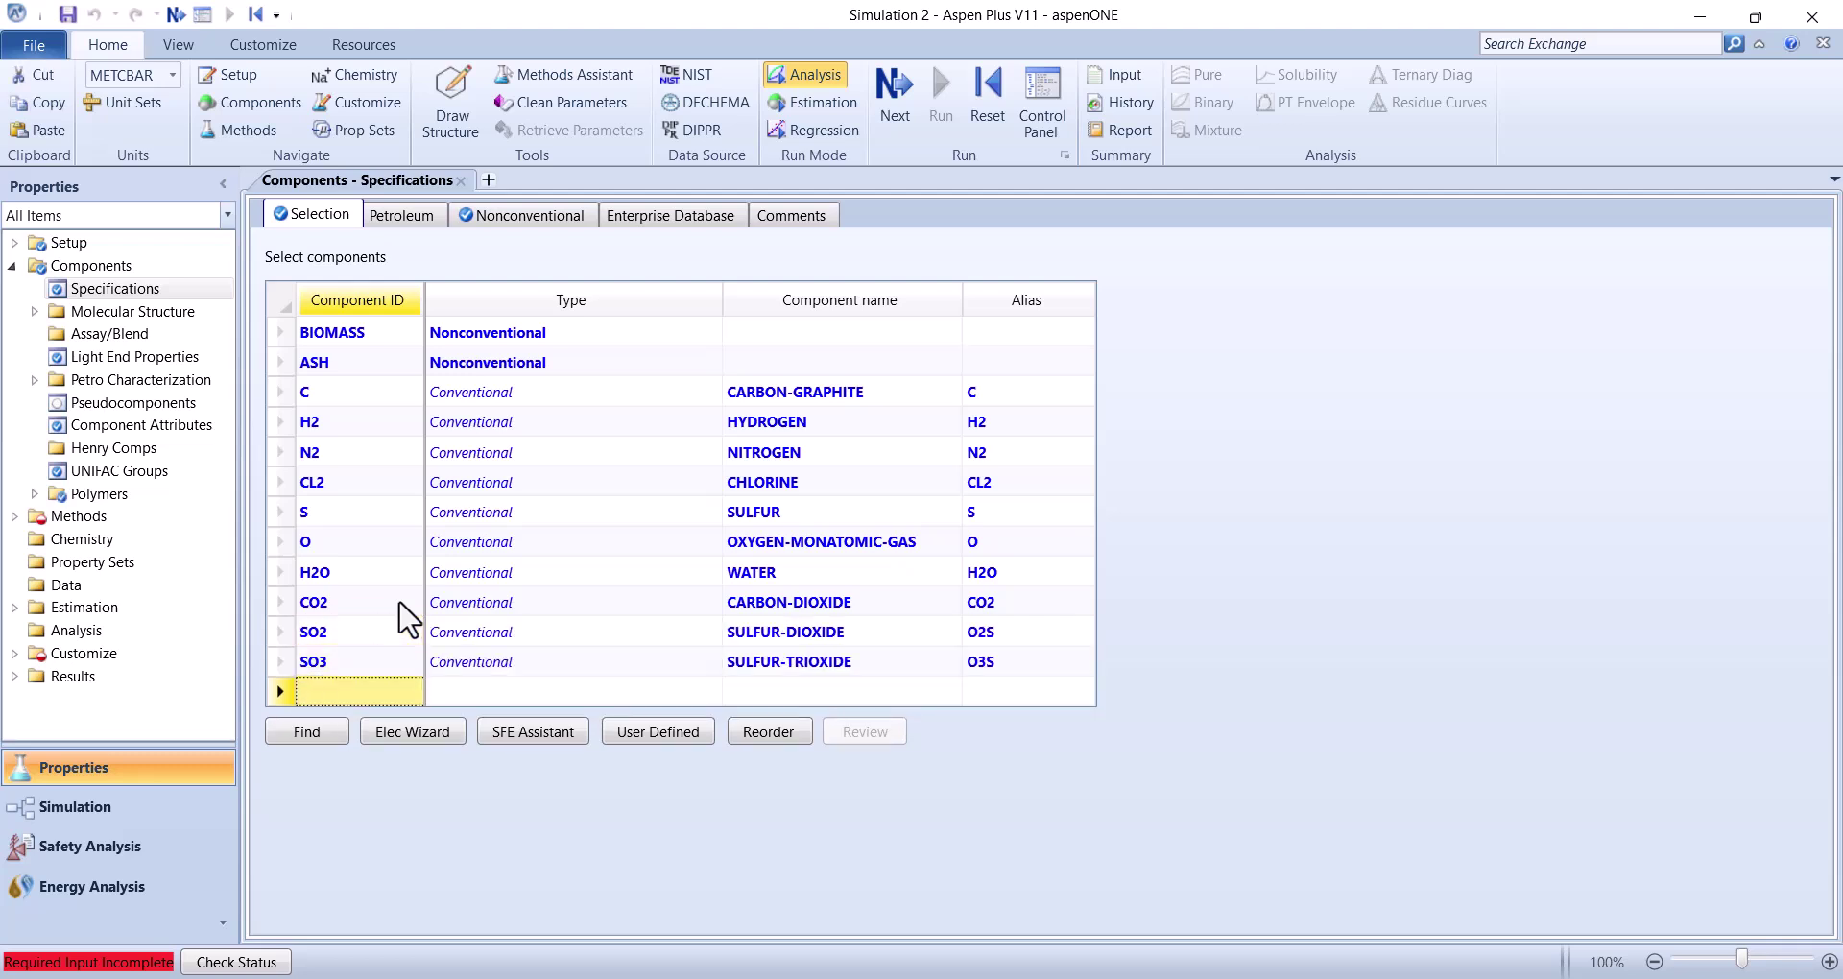
Add the nitrogen oxides, ammonia and hydrogen chloride to the component list as NO2, NO, NH3 and HCL
type("NO2")
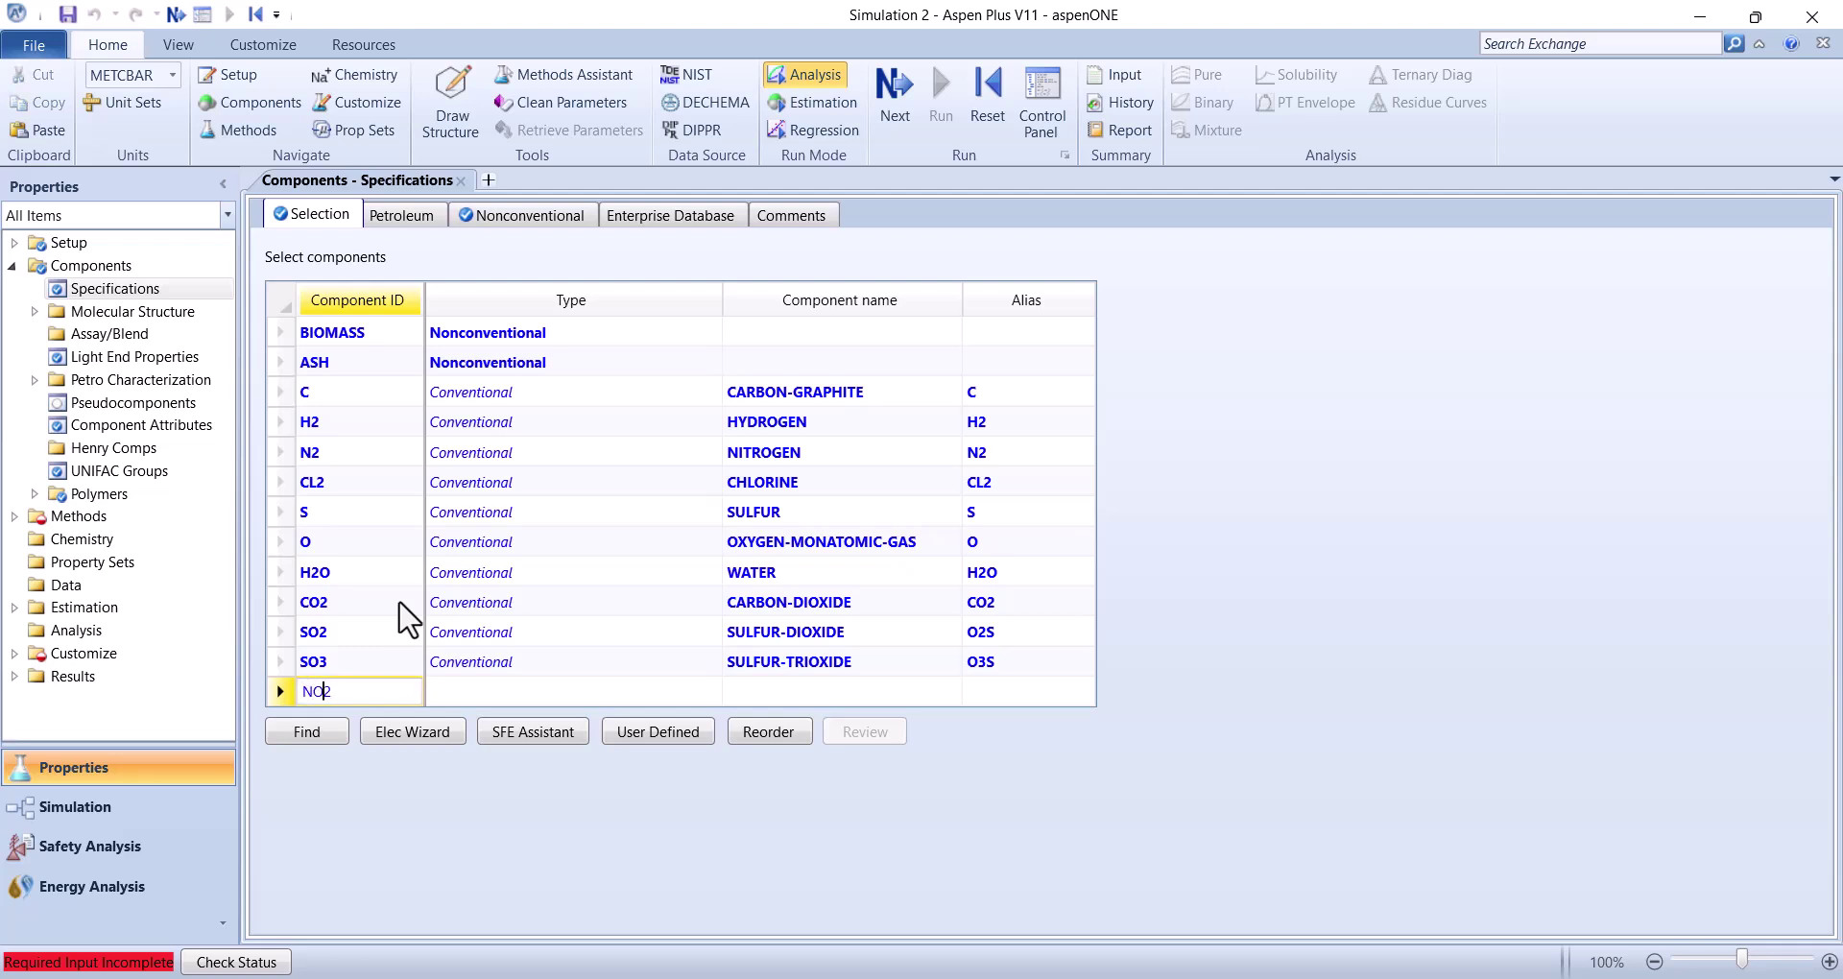
key("Return")
type("NO")
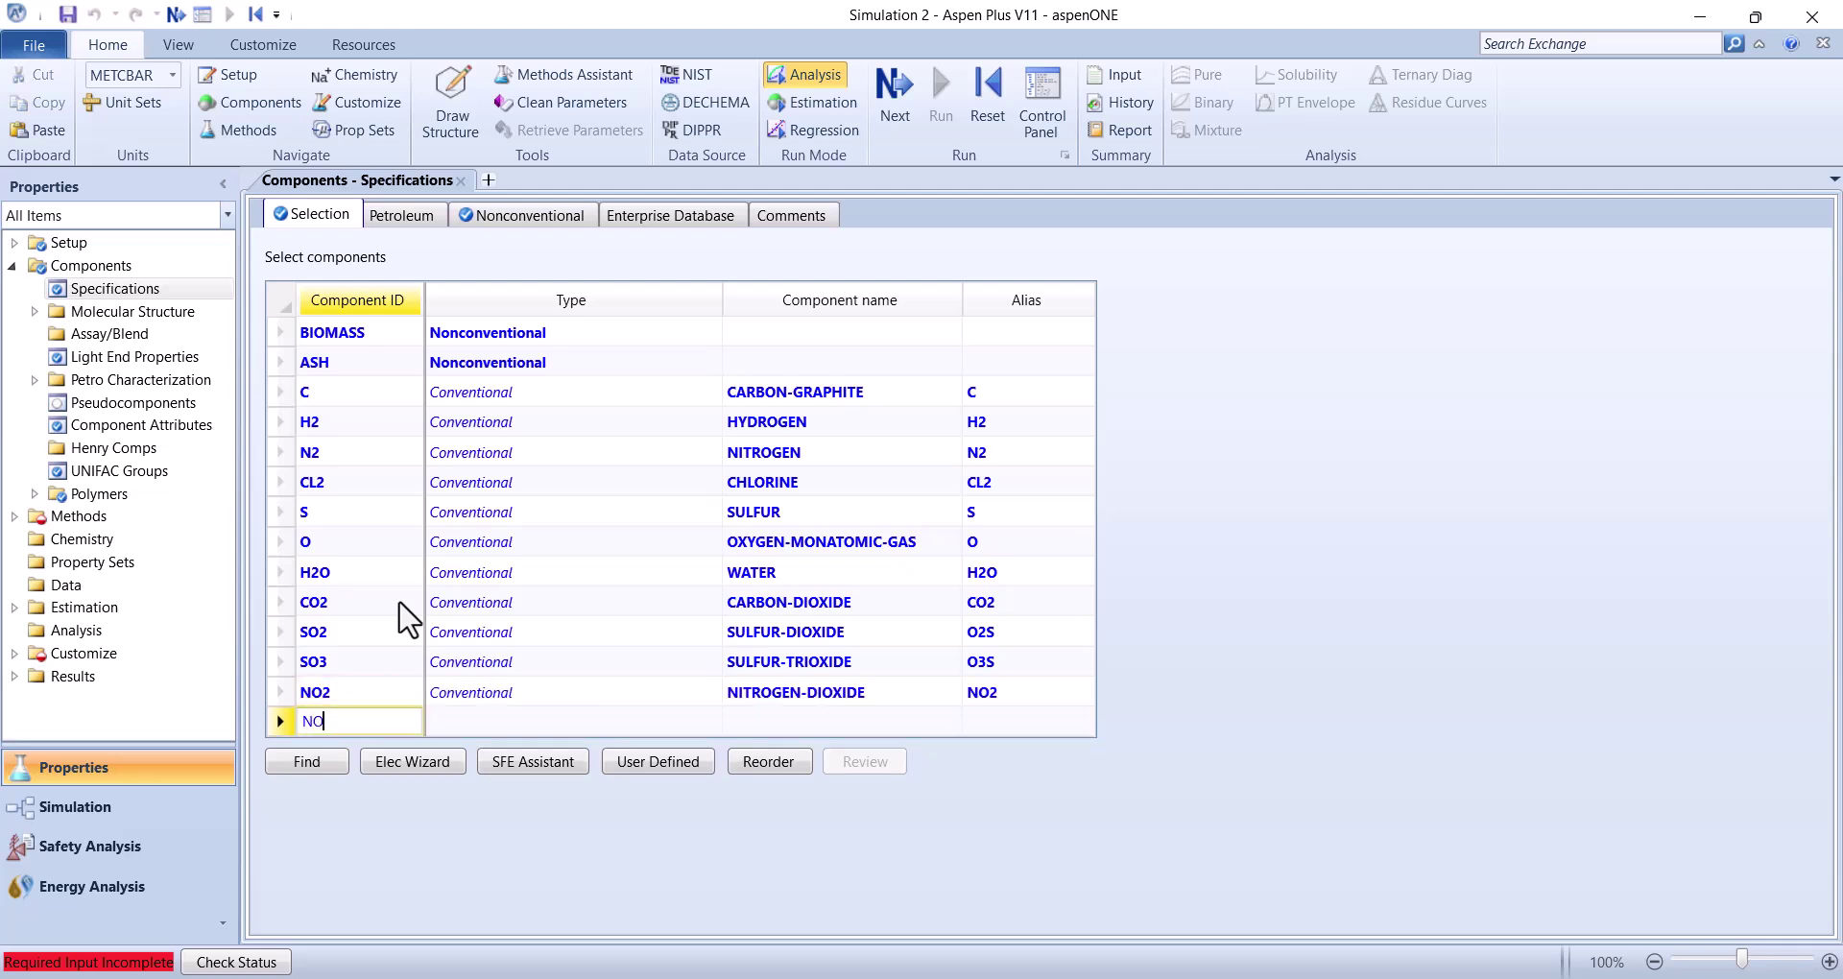
key("Return")
type("NH3")
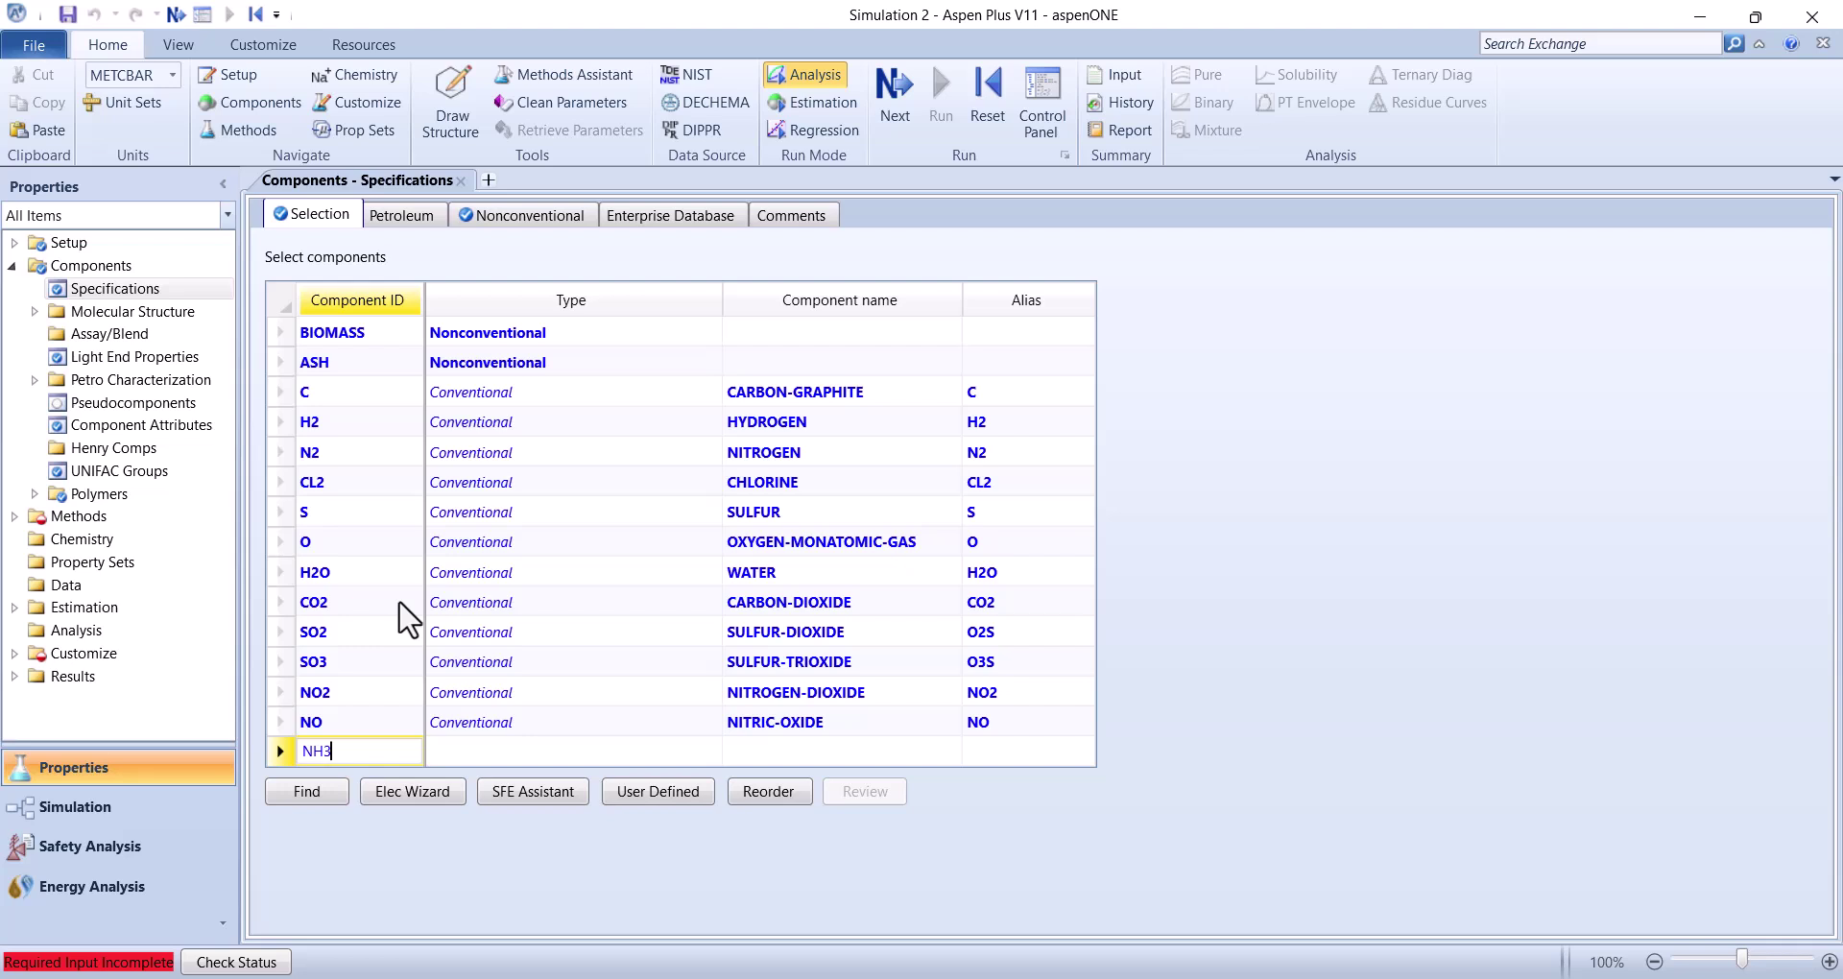
key("Return")
type("HCL")
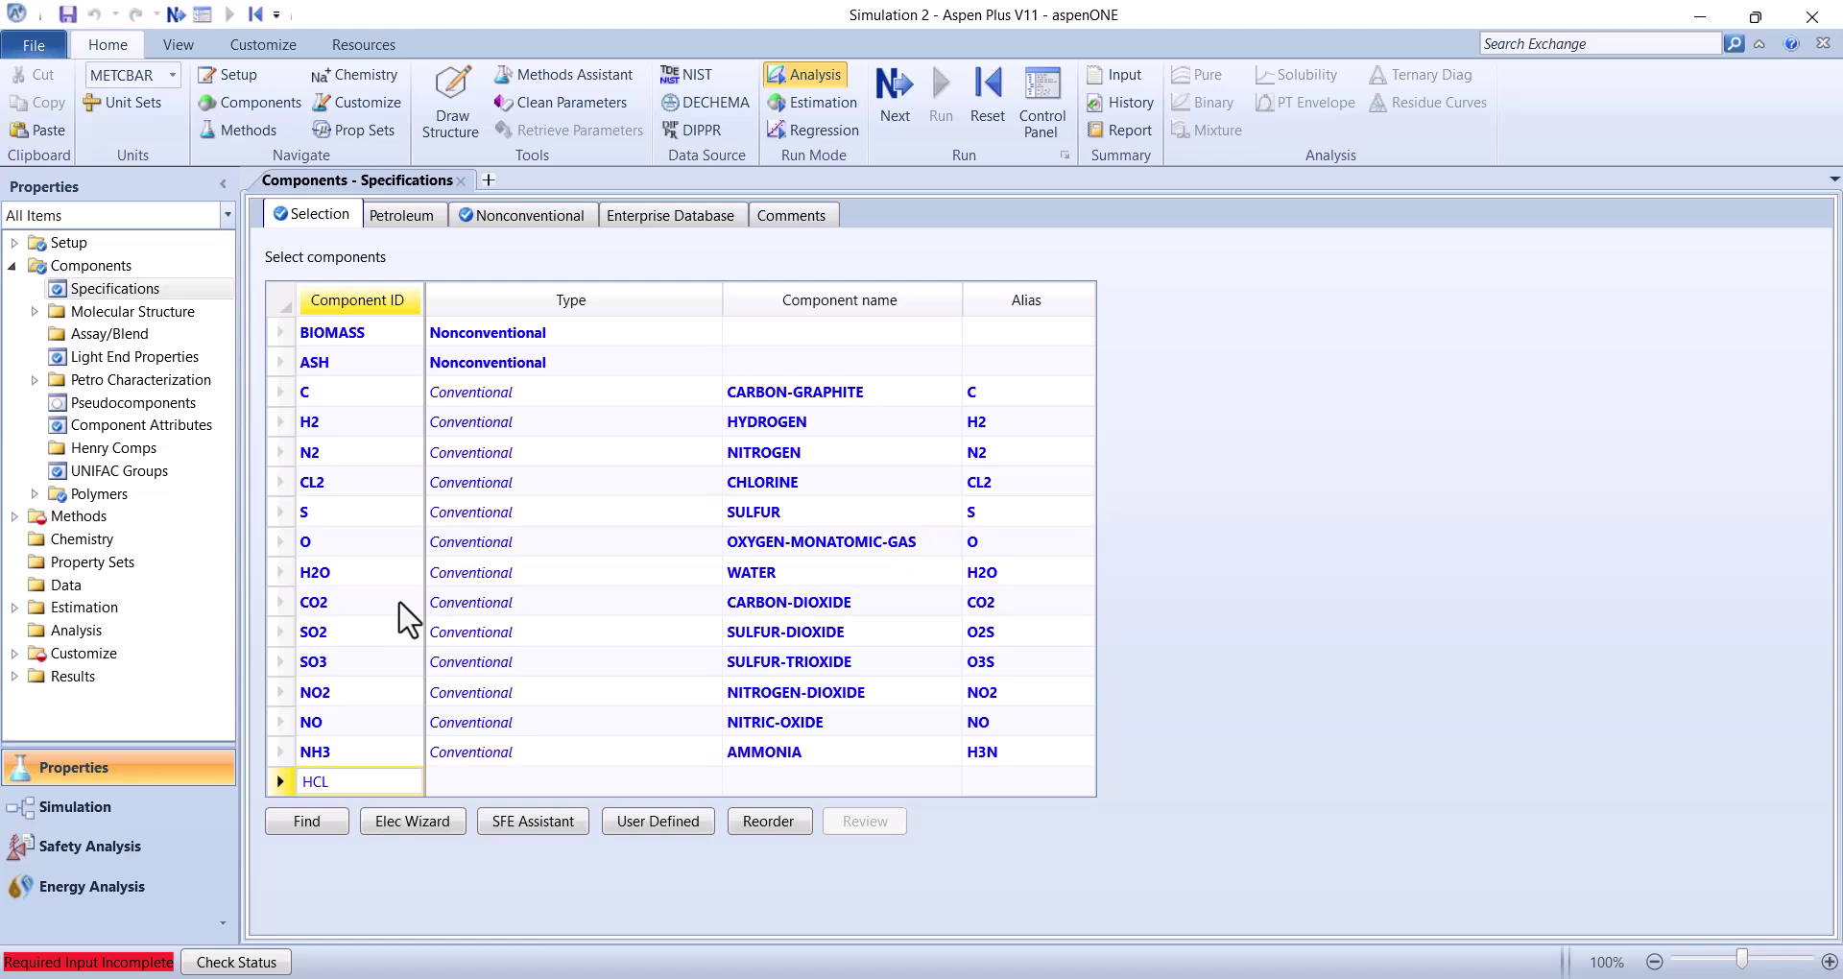
key("Return")
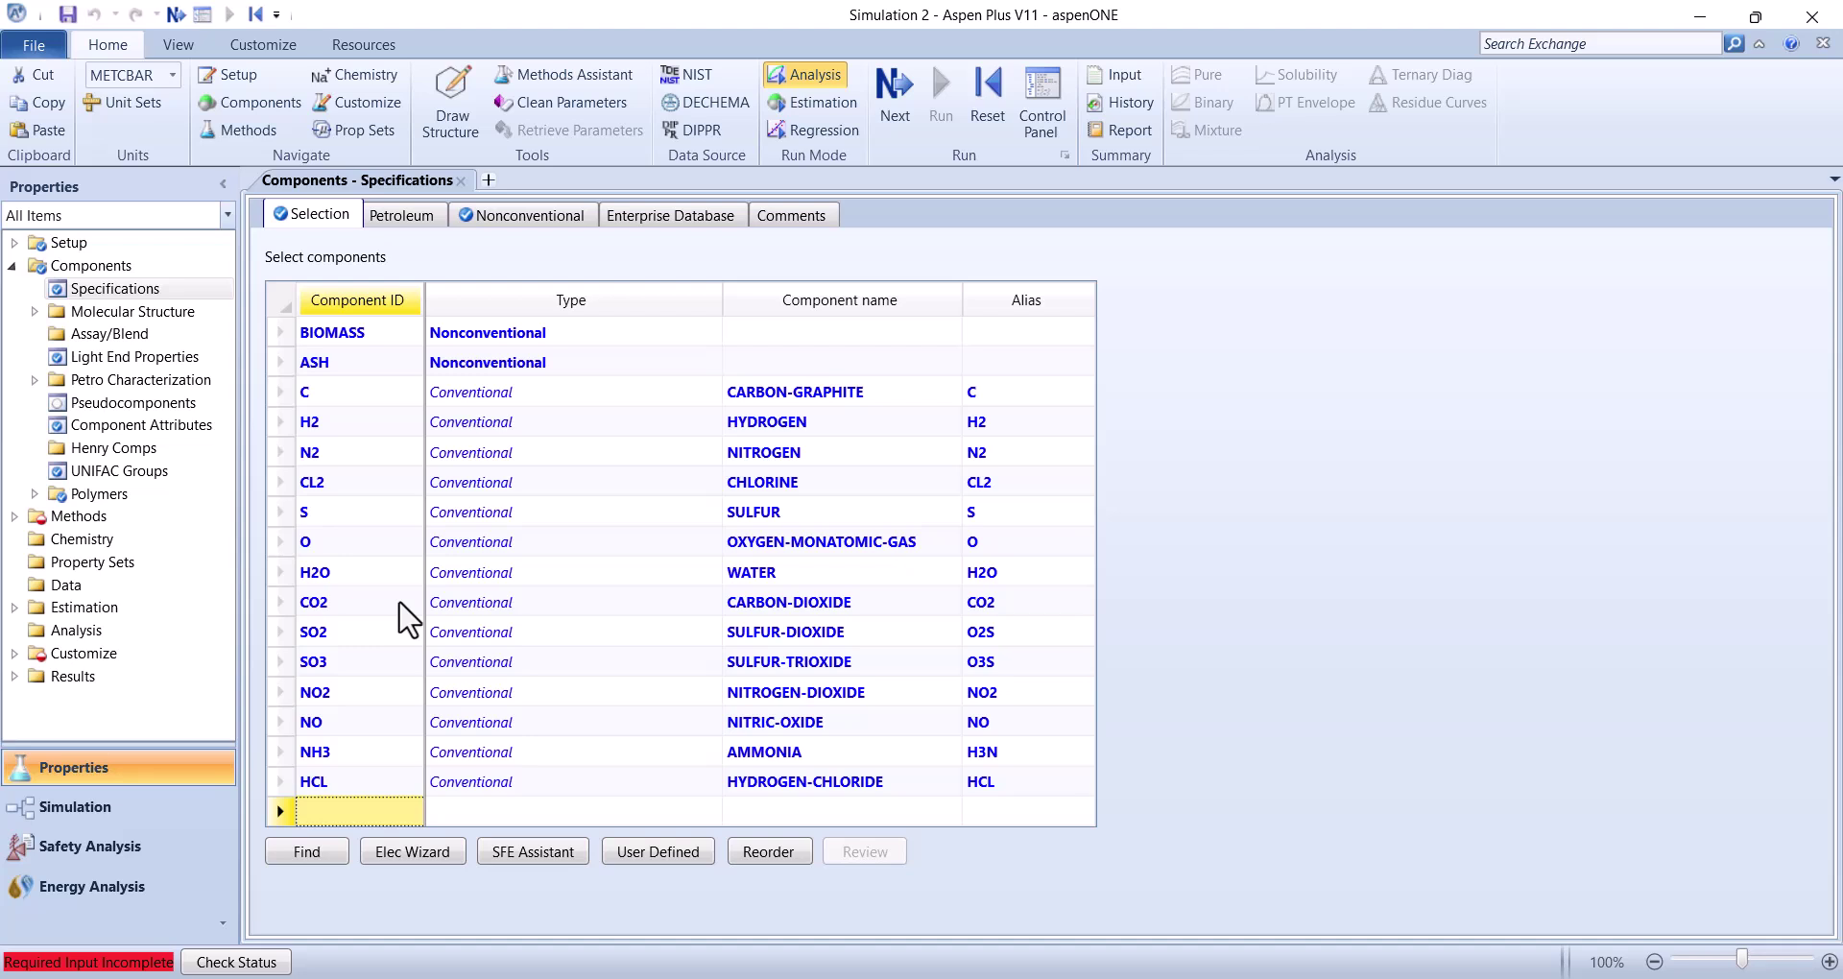
In the nonconventional property methods, assign BIOMASS the enthalpy model HCOALGEN and the density model DCOALIGT
left_click(13, 517)
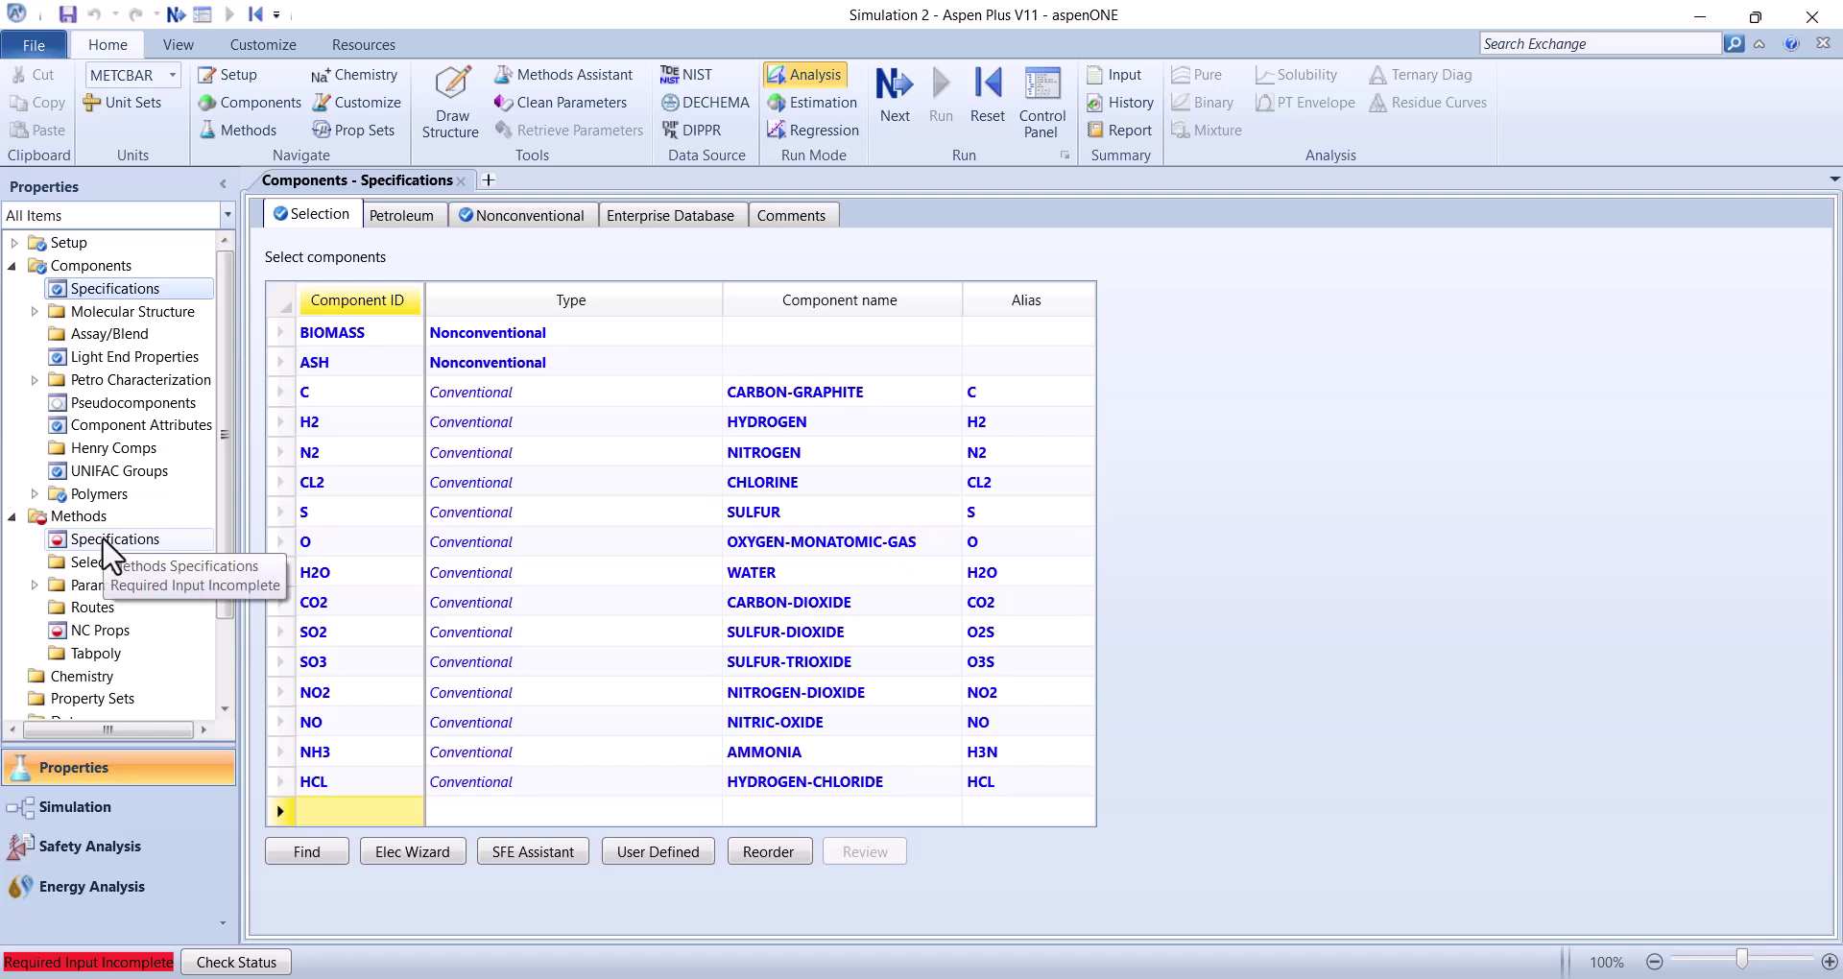
left_click(126, 637)
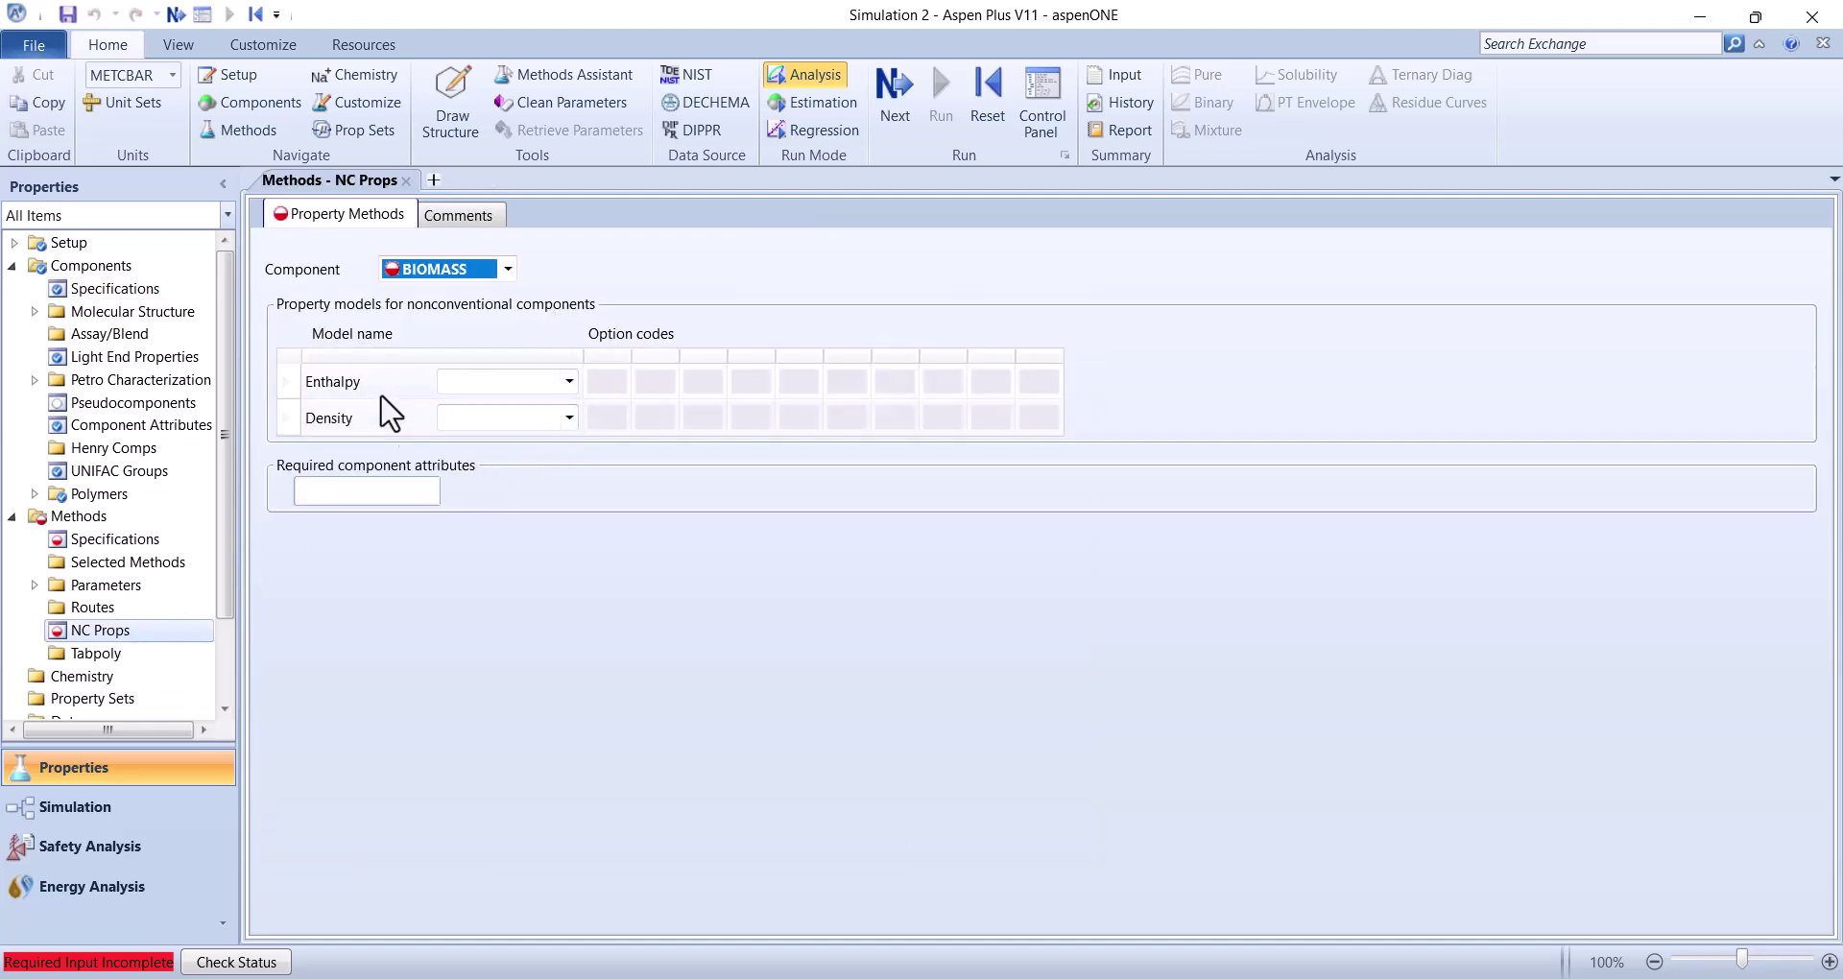
left_click(568, 382)
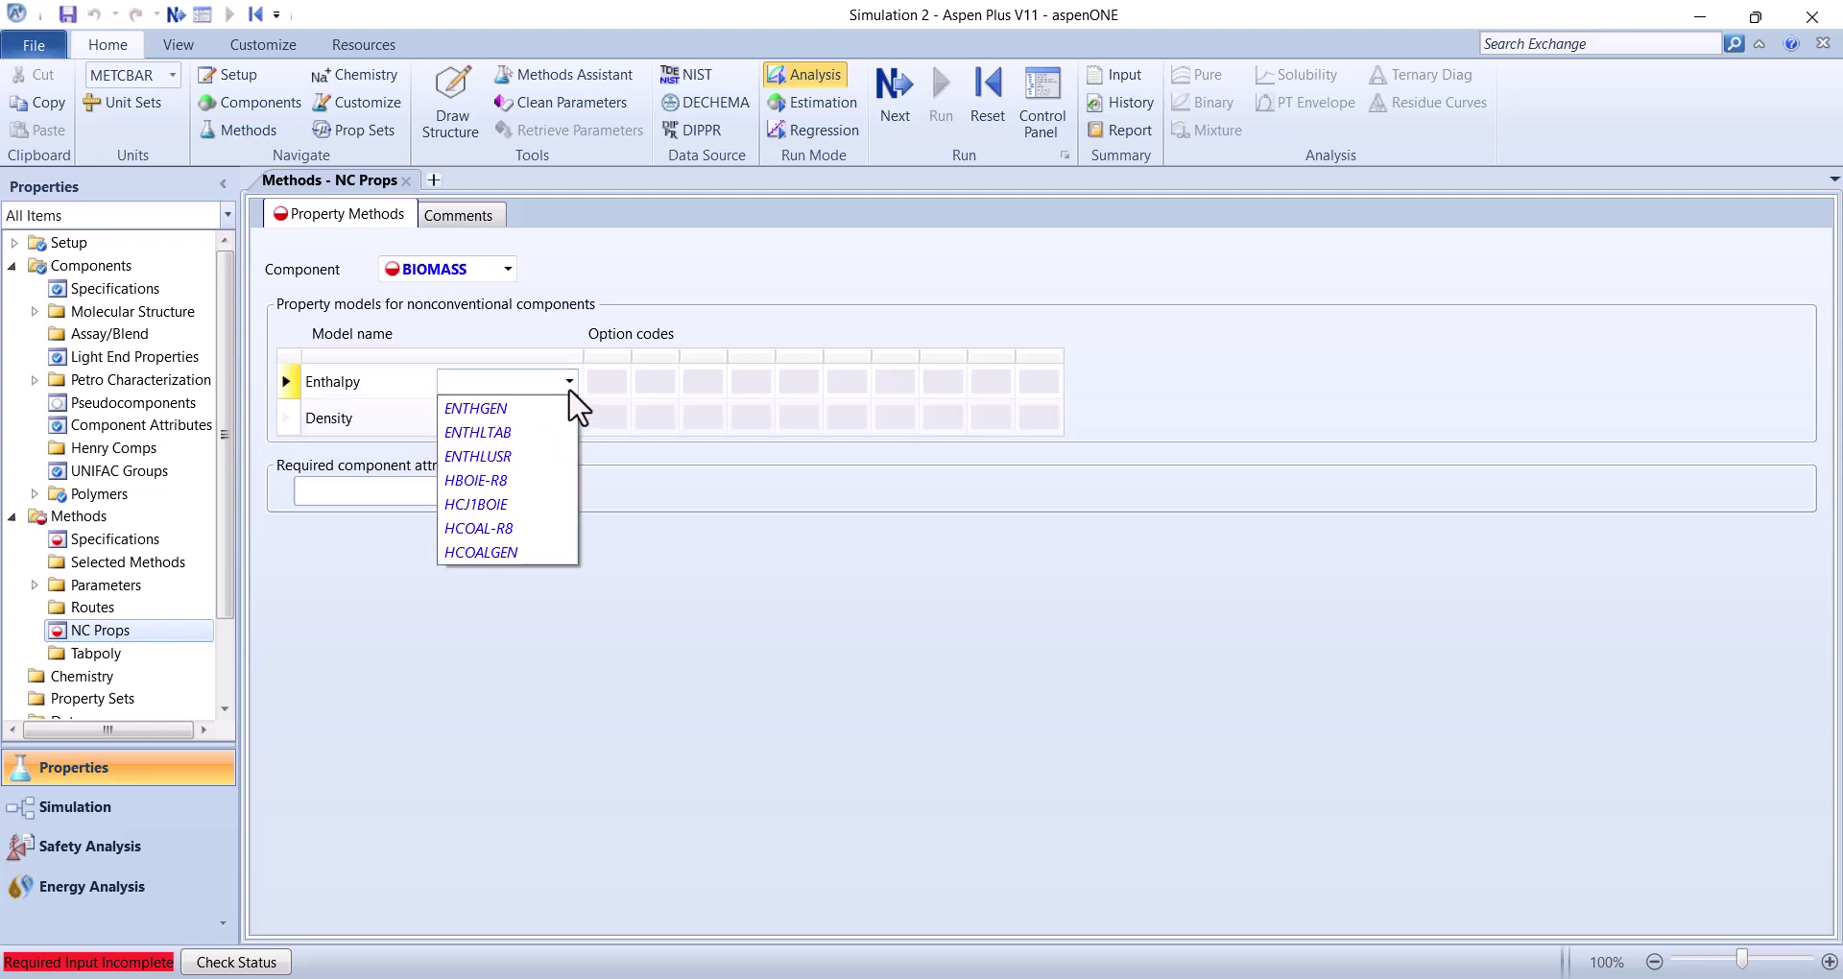
left_click(511, 555)
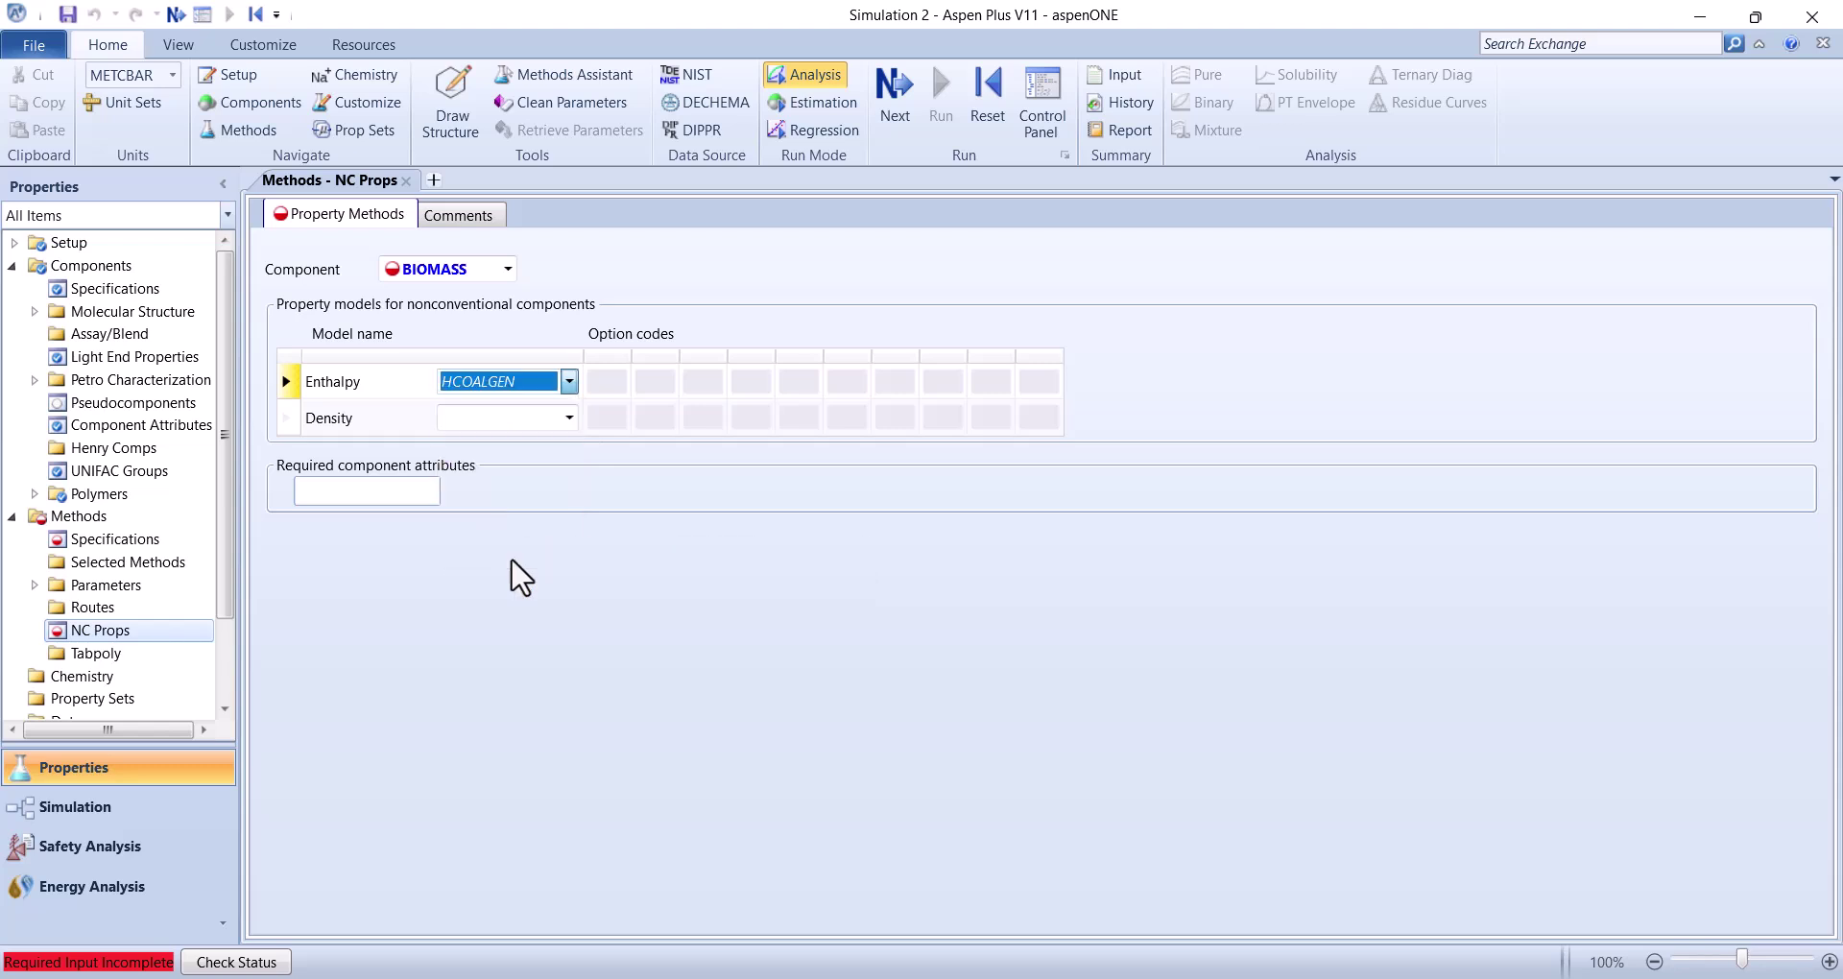
left_click(570, 414)
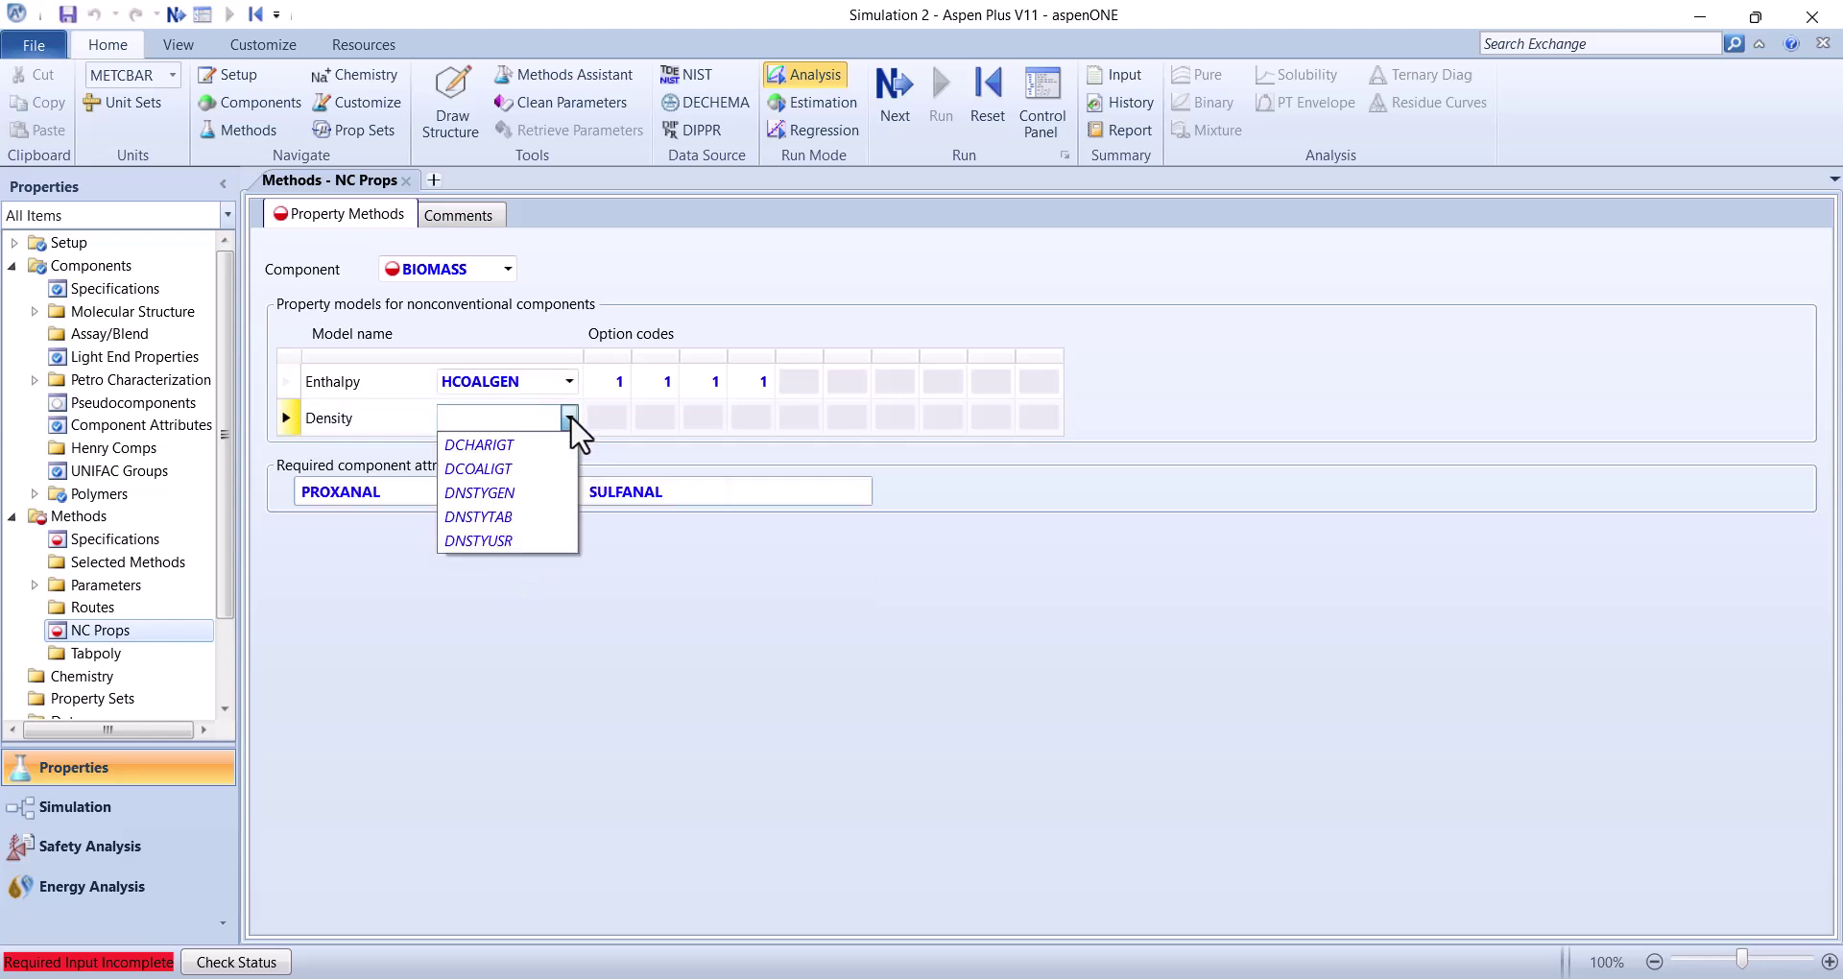
left_click(517, 470)
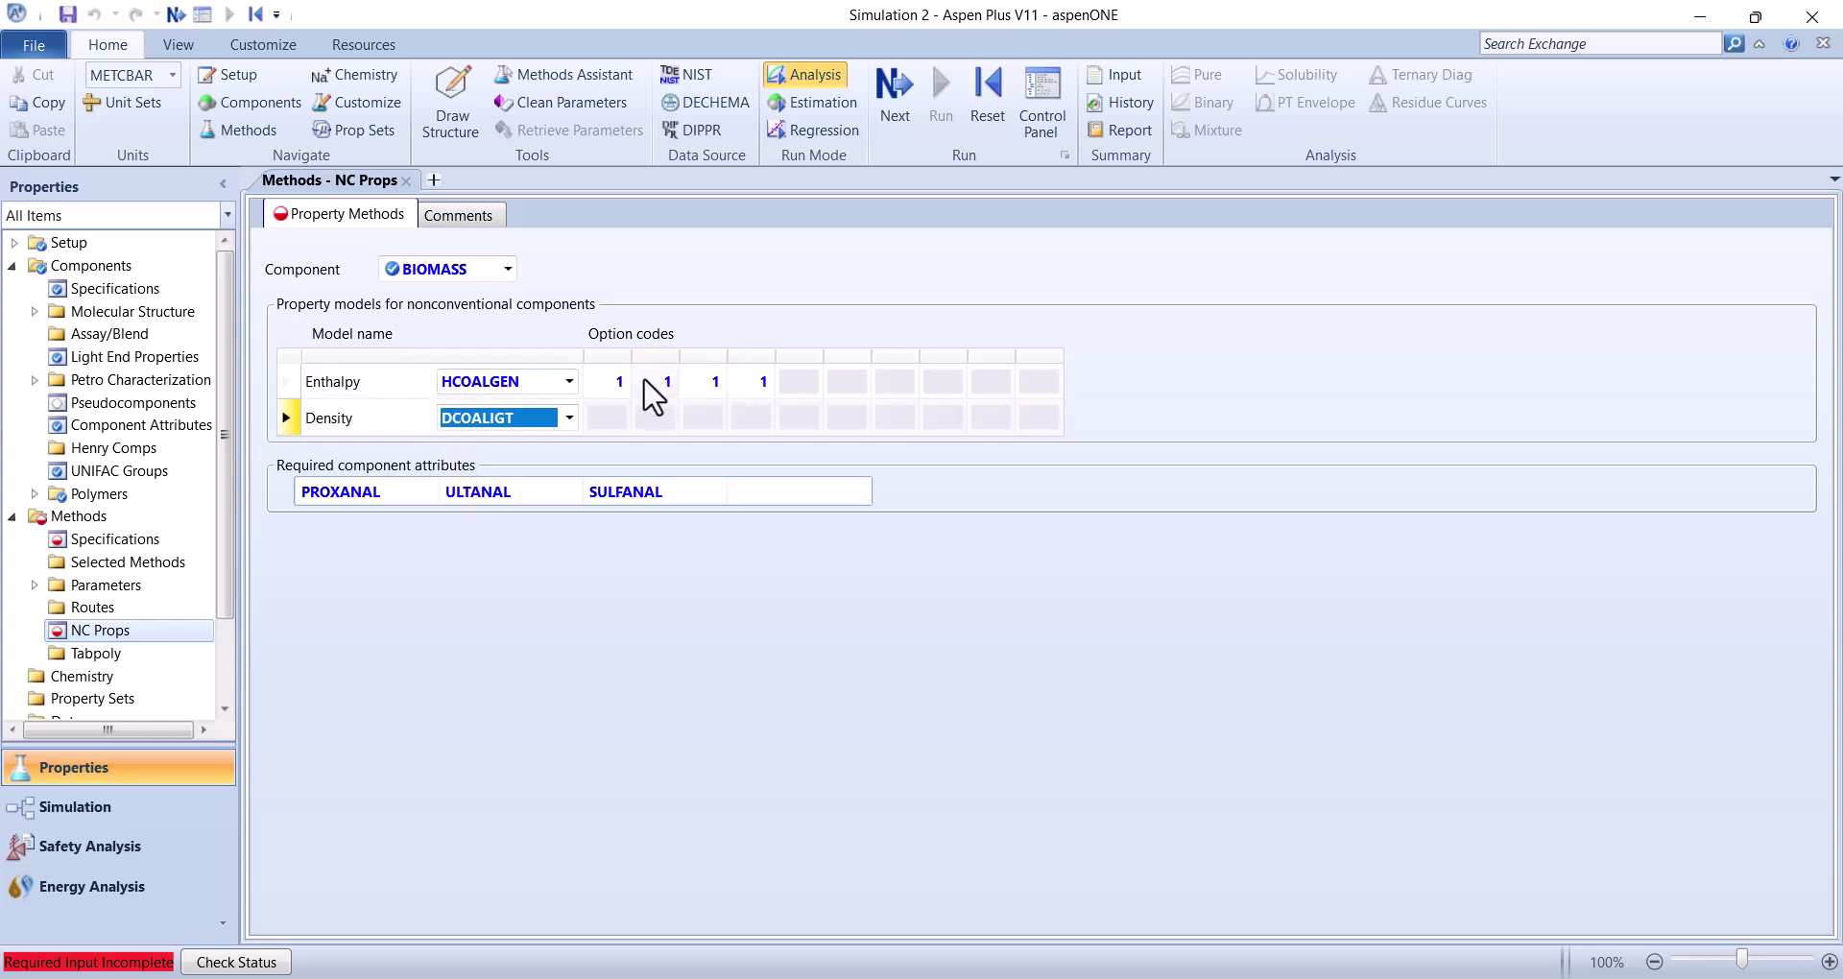
Assign the nonconventional component ASH the enthalpy model HCOALGEN and the density model DCOALIGT
left_click(507, 273)
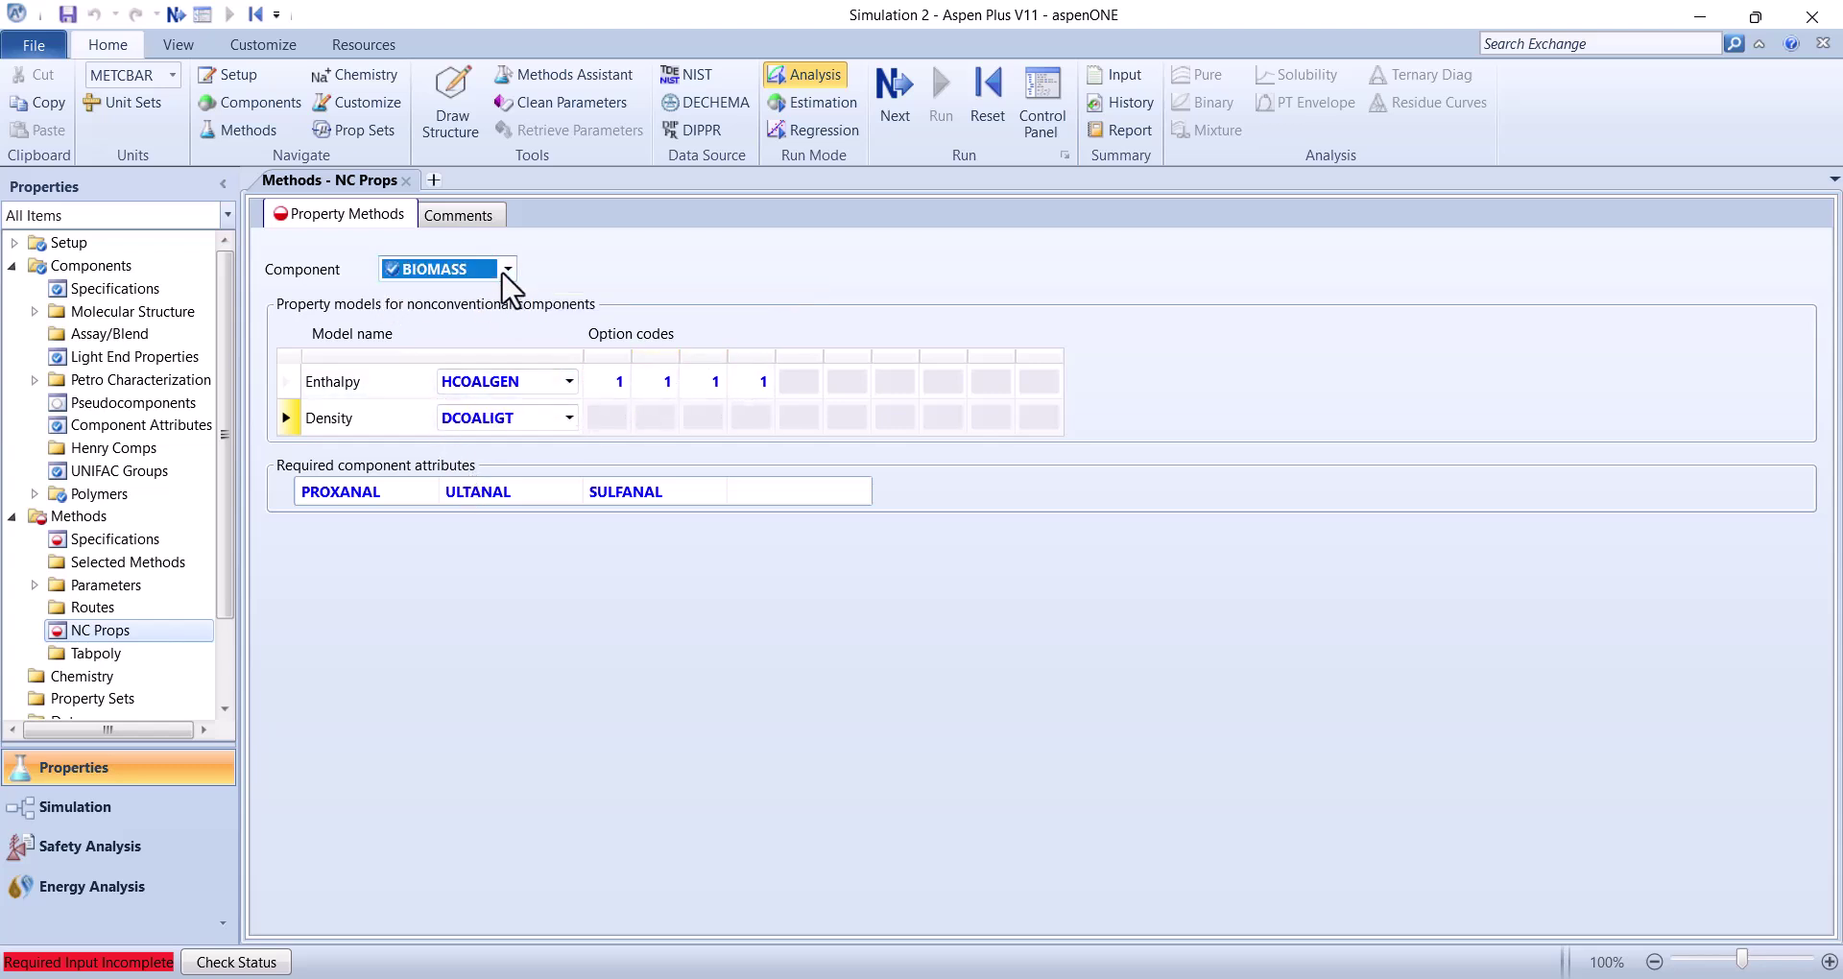
left_click(447, 317)
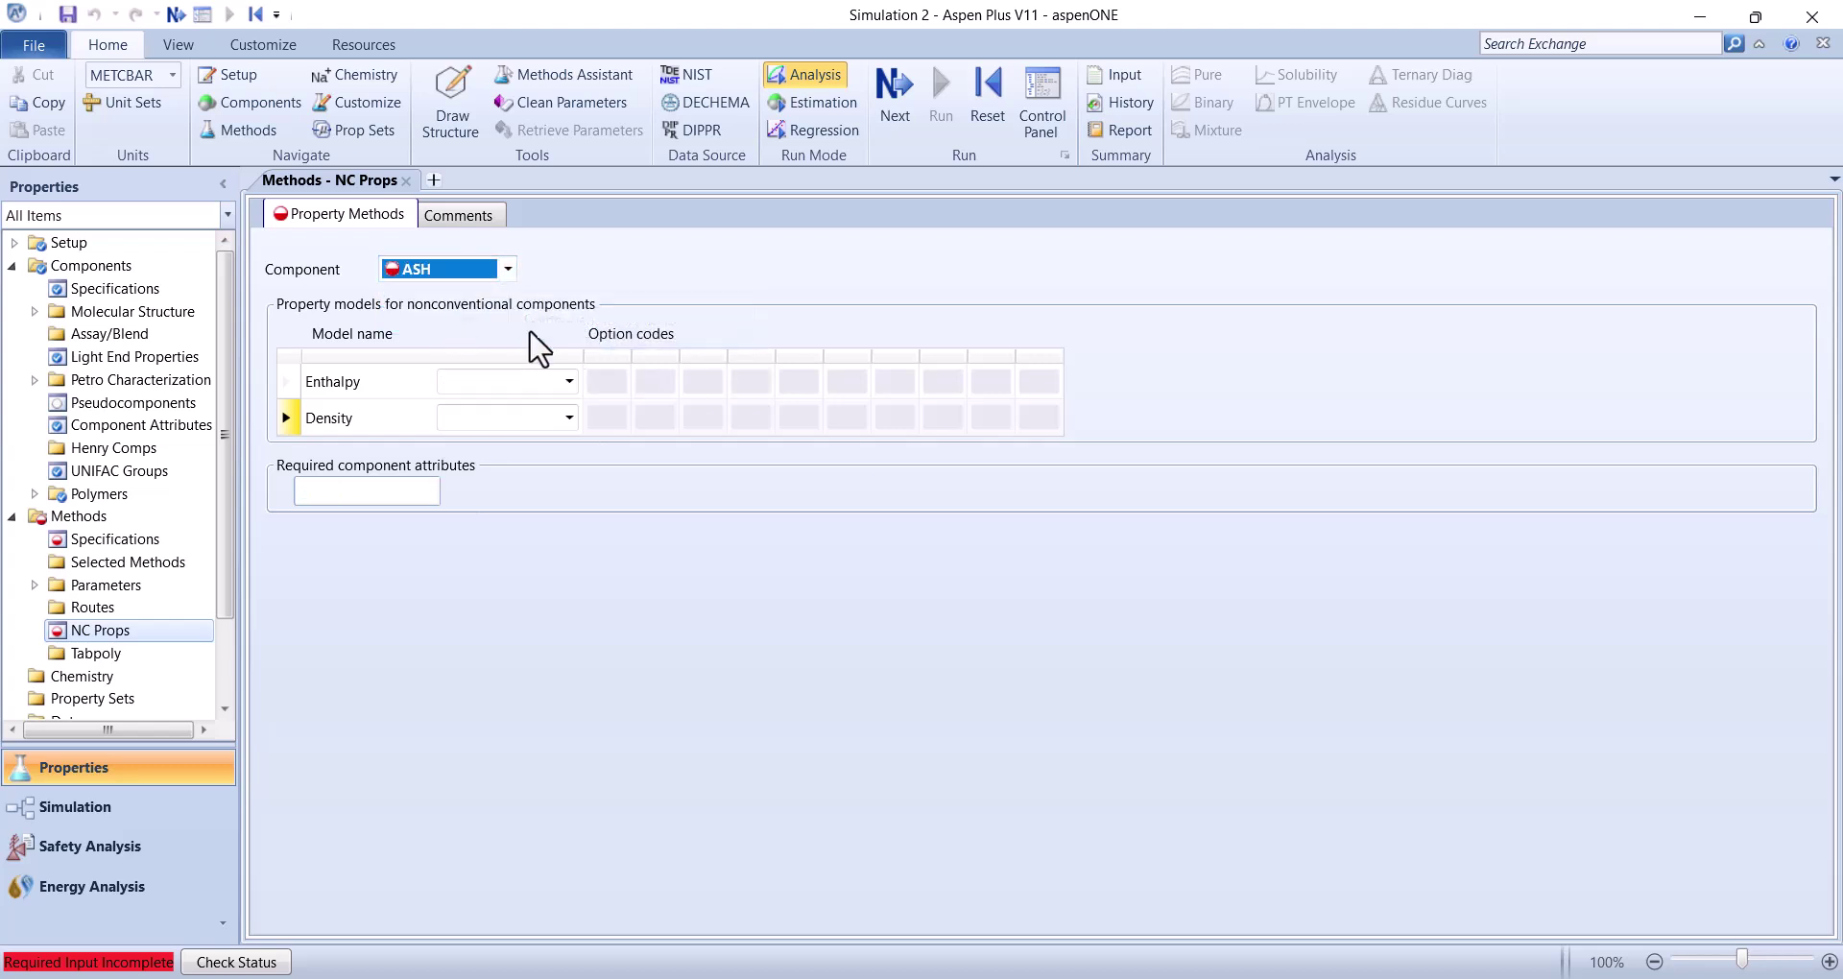
left_click(569, 382)
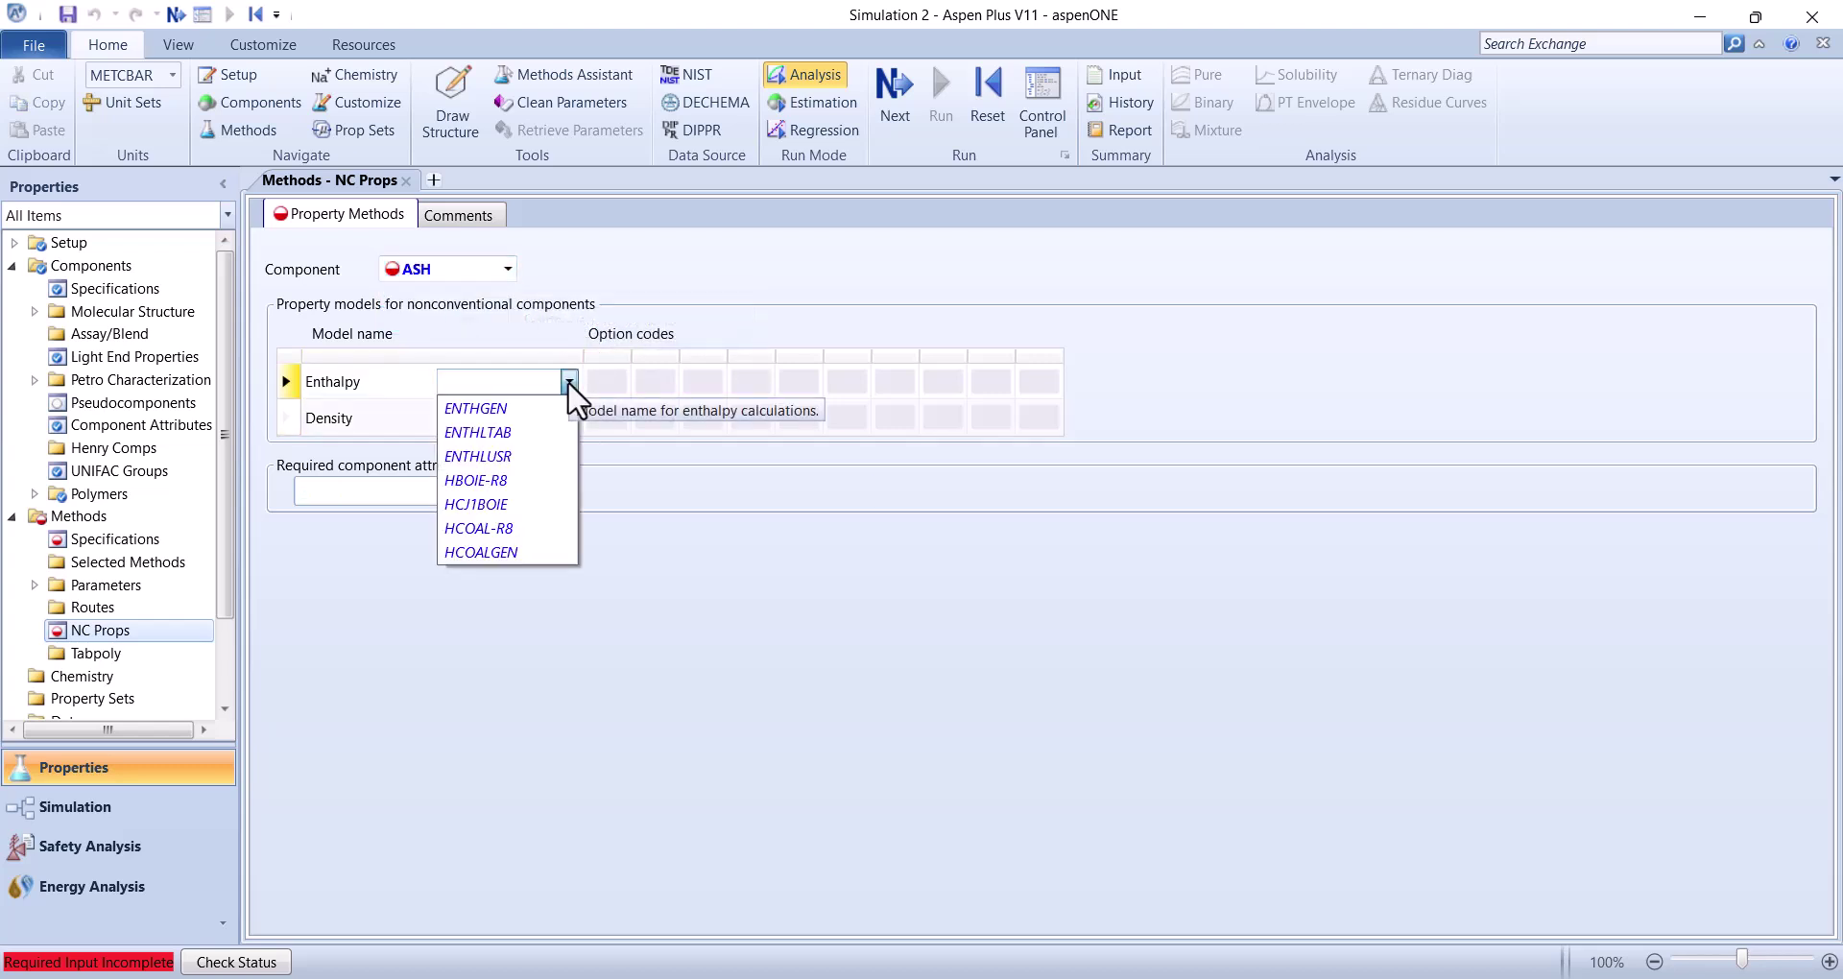
left_click(519, 553)
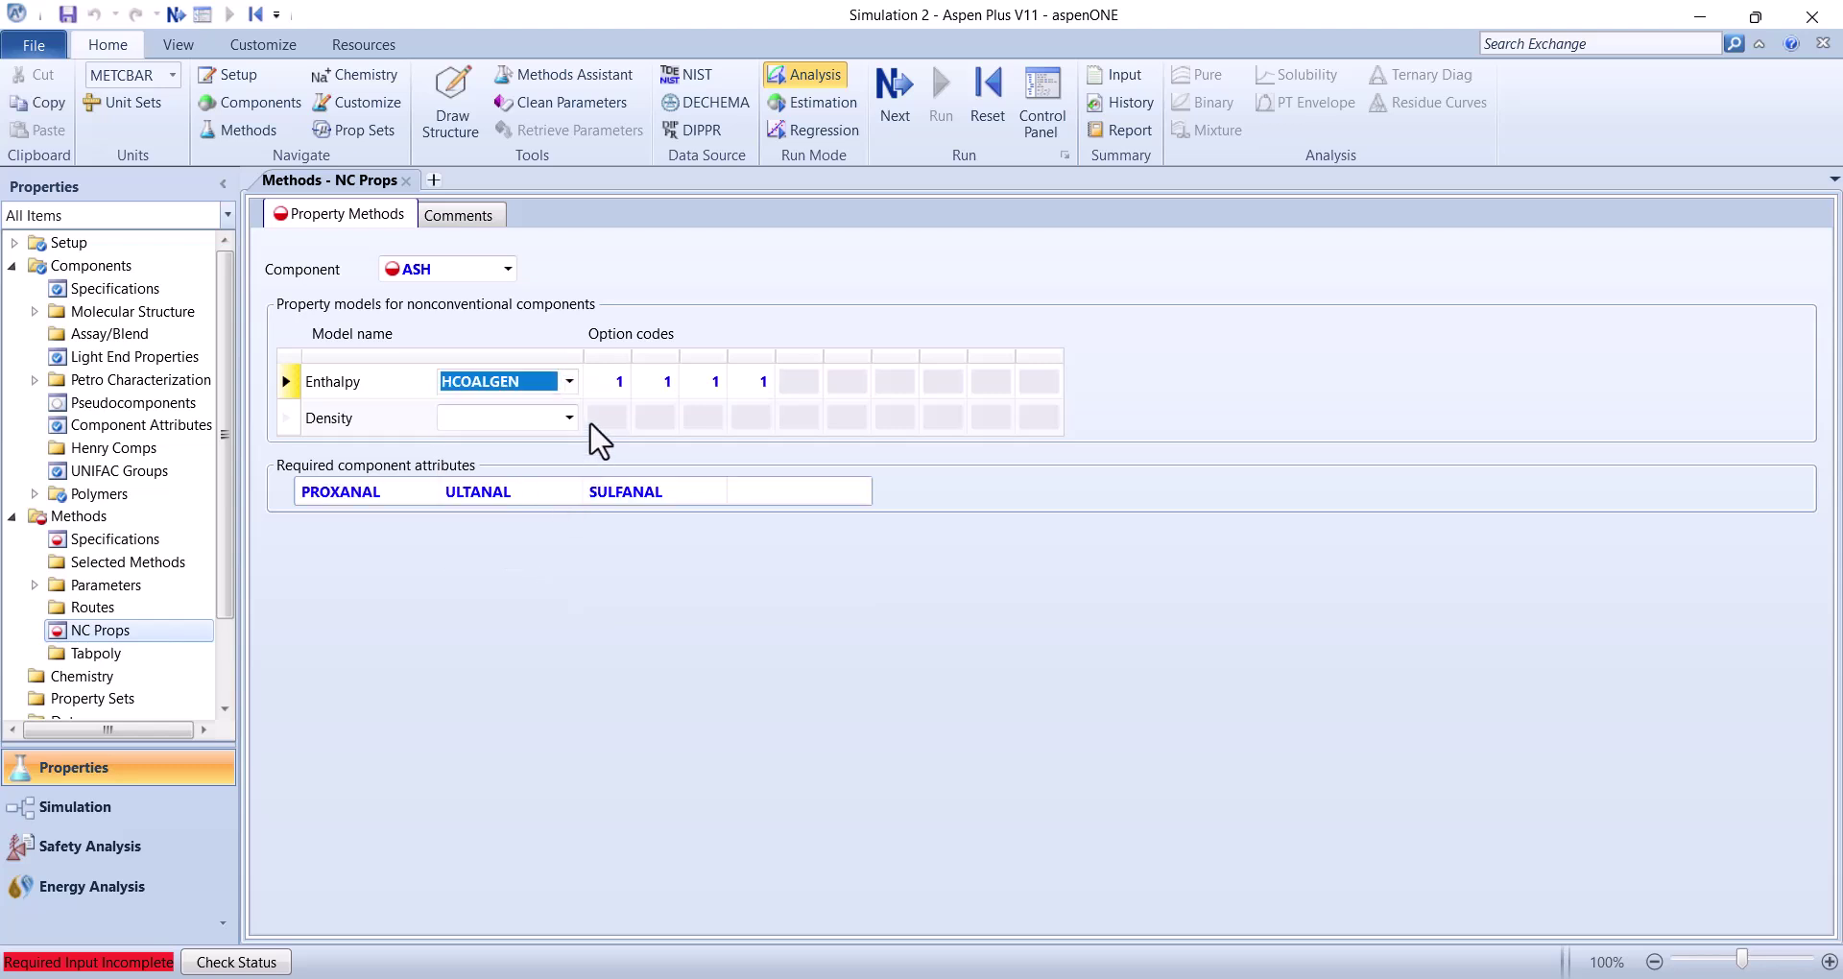
left_click(567, 417)
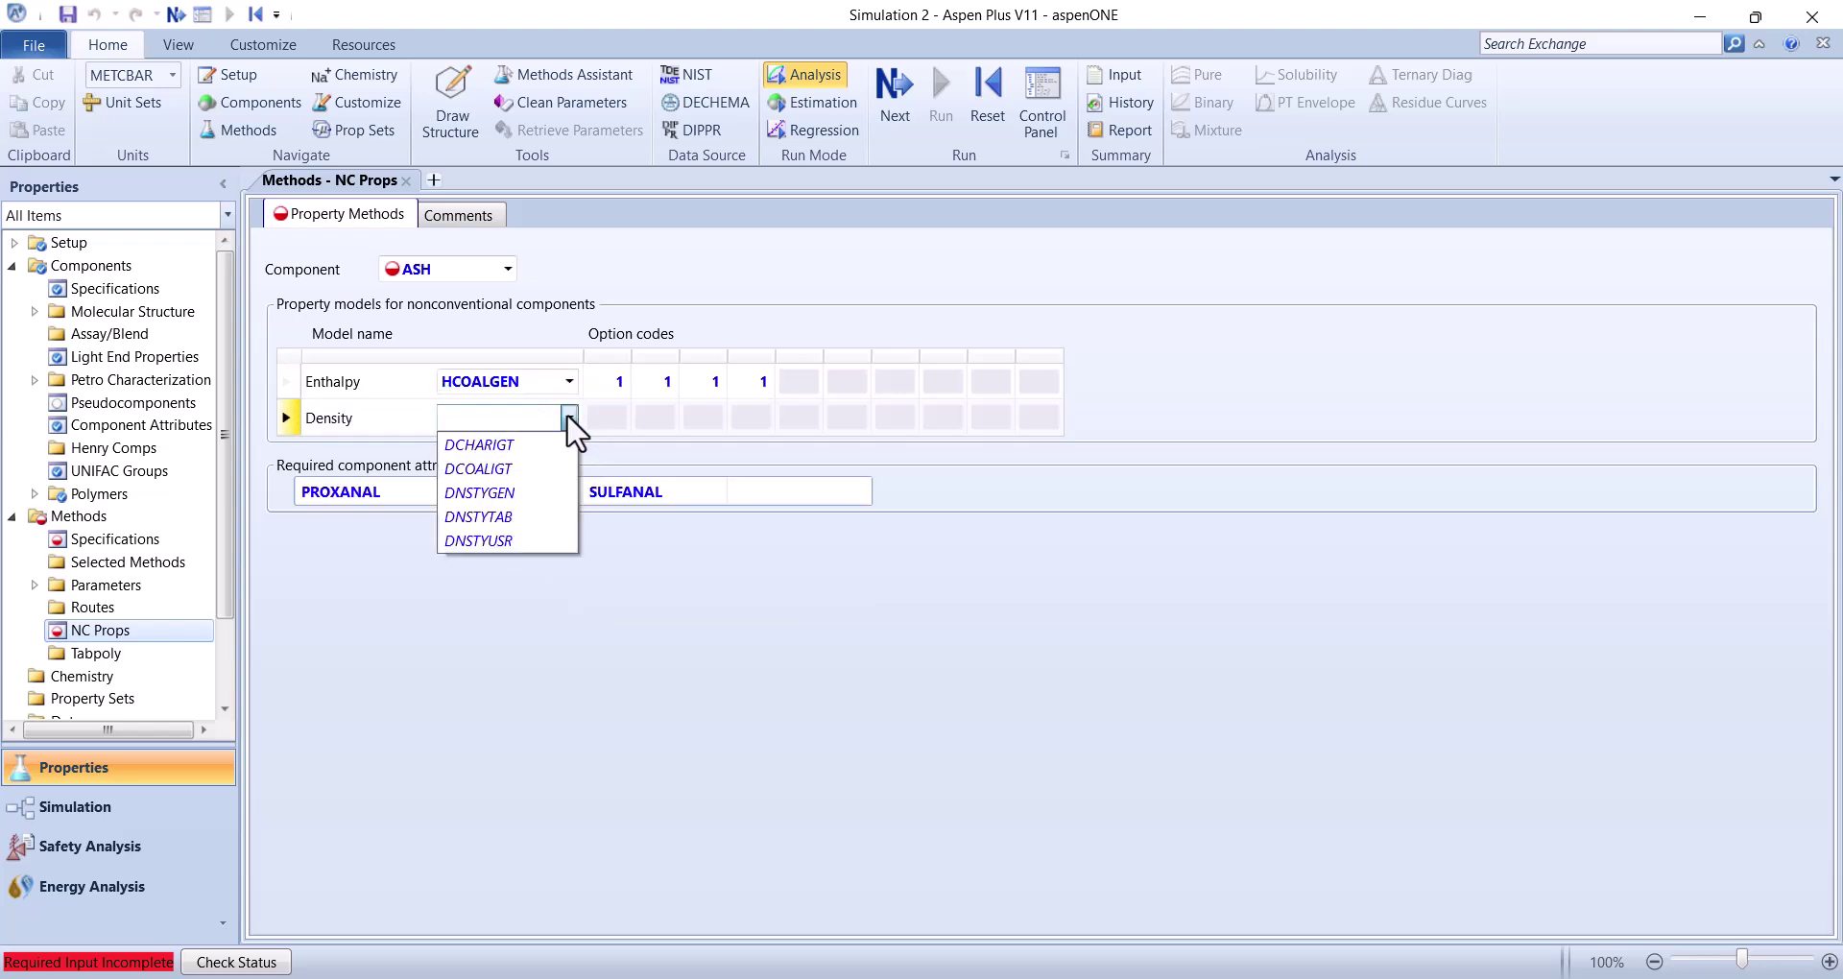
left_click(519, 469)
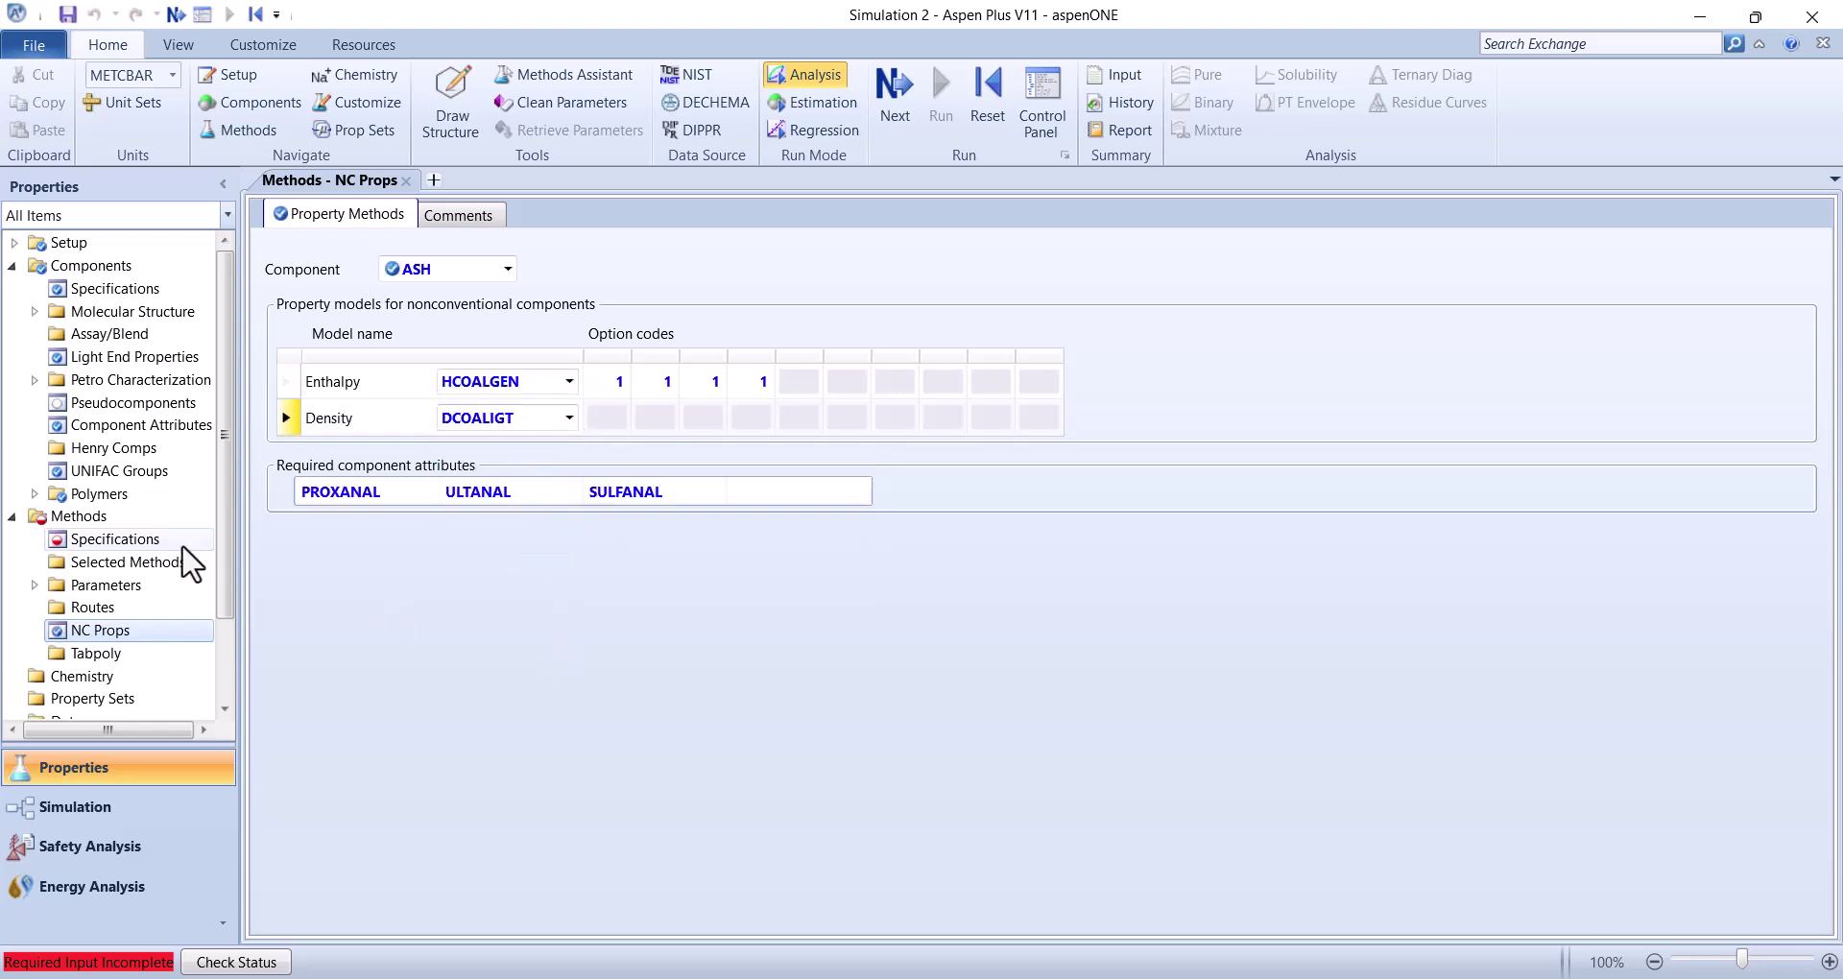
Set the global base property method to PENG-ROB and open the binary interaction parameters to complete the required property input
left_click(129, 539)
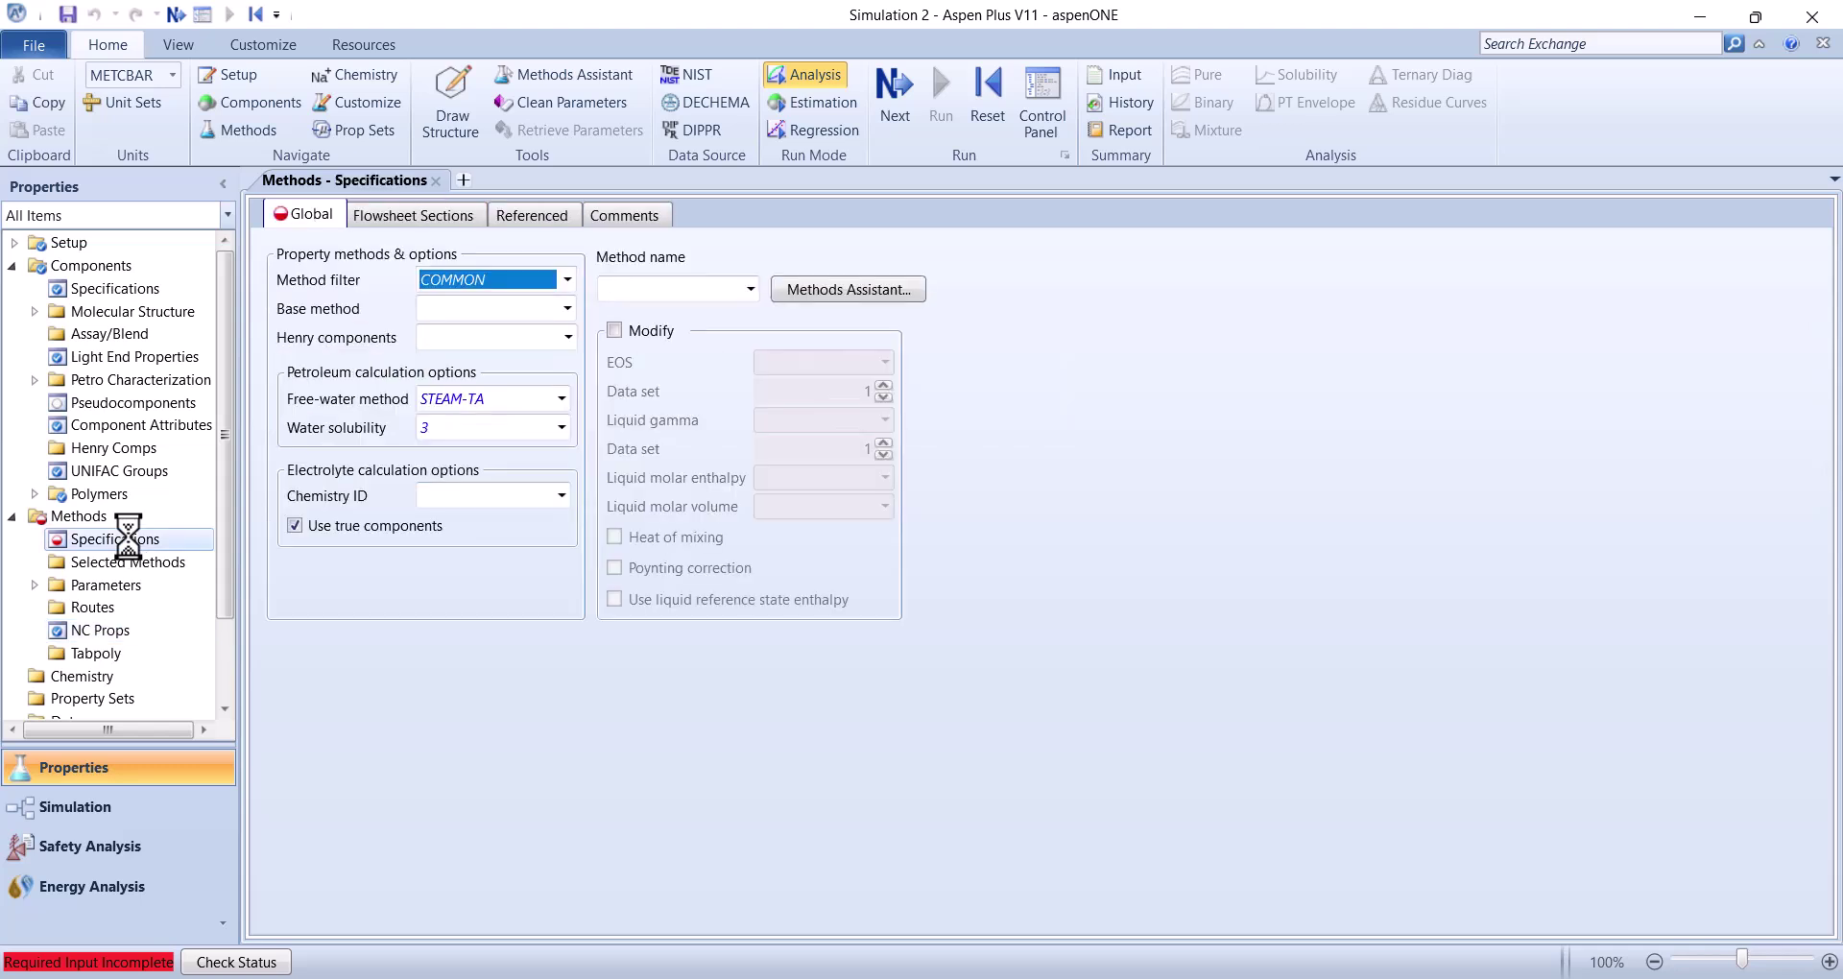
left_click(444, 313)
type("p")
left_click(516, 793)
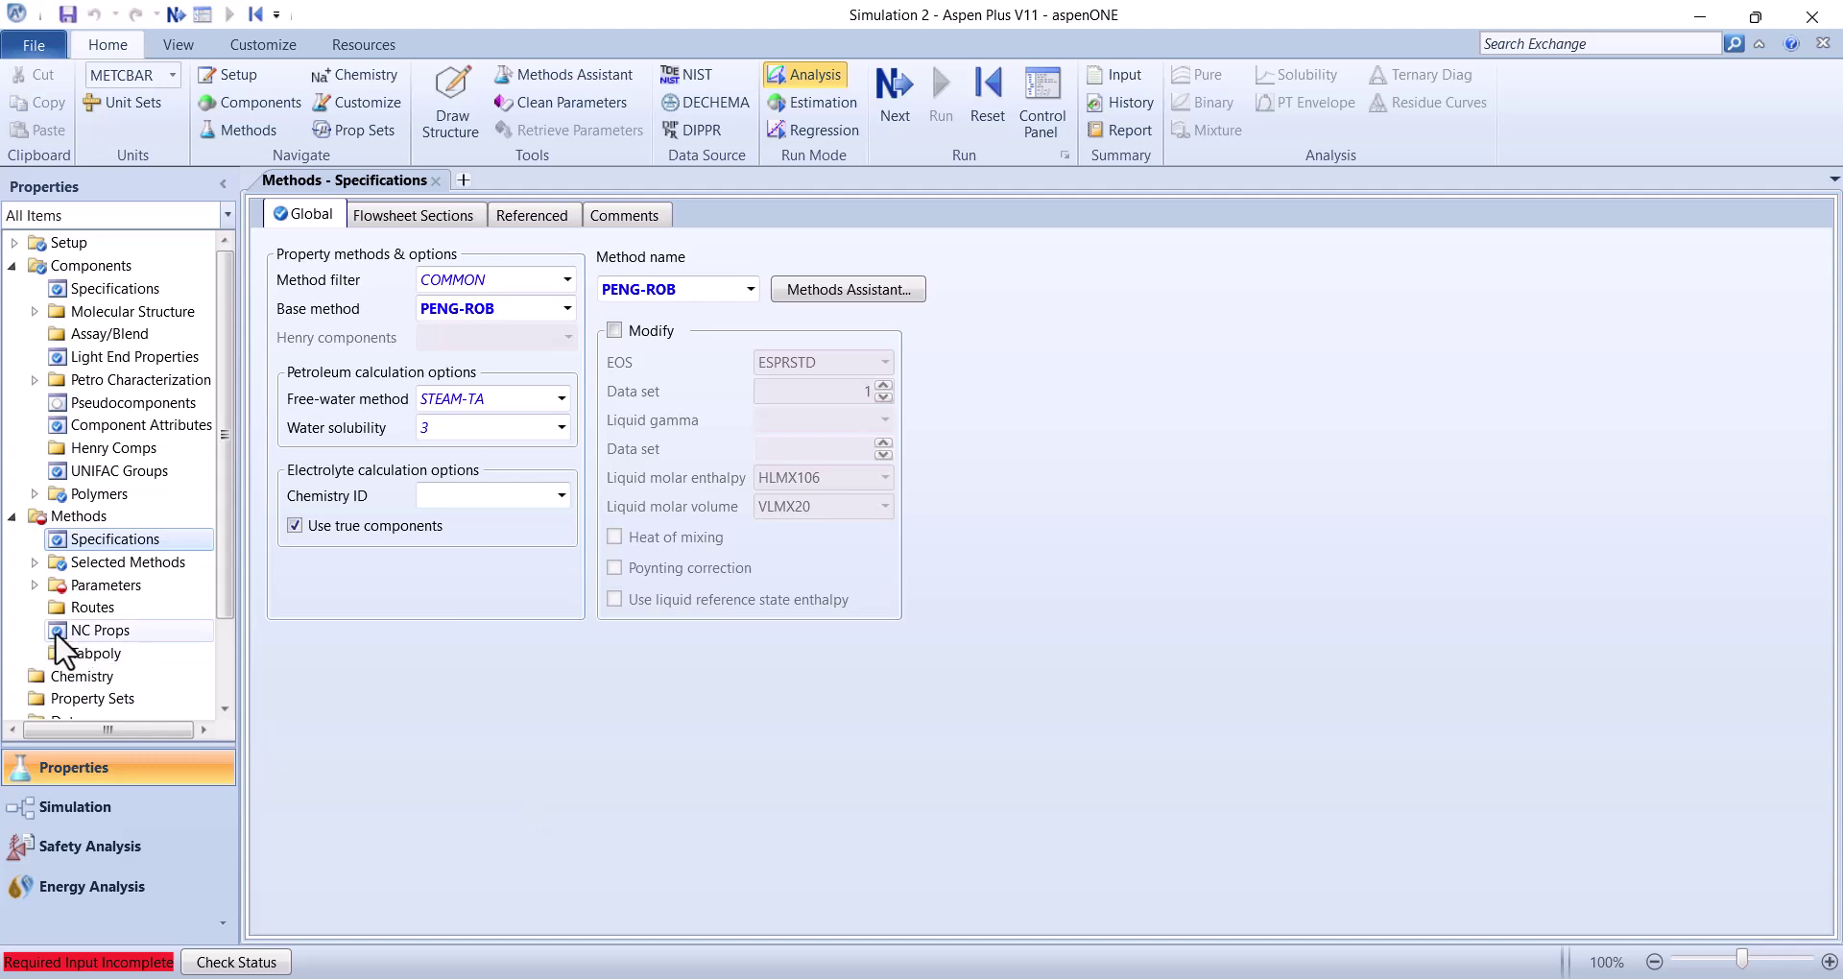
left_click(35, 585)
left_click(119, 630)
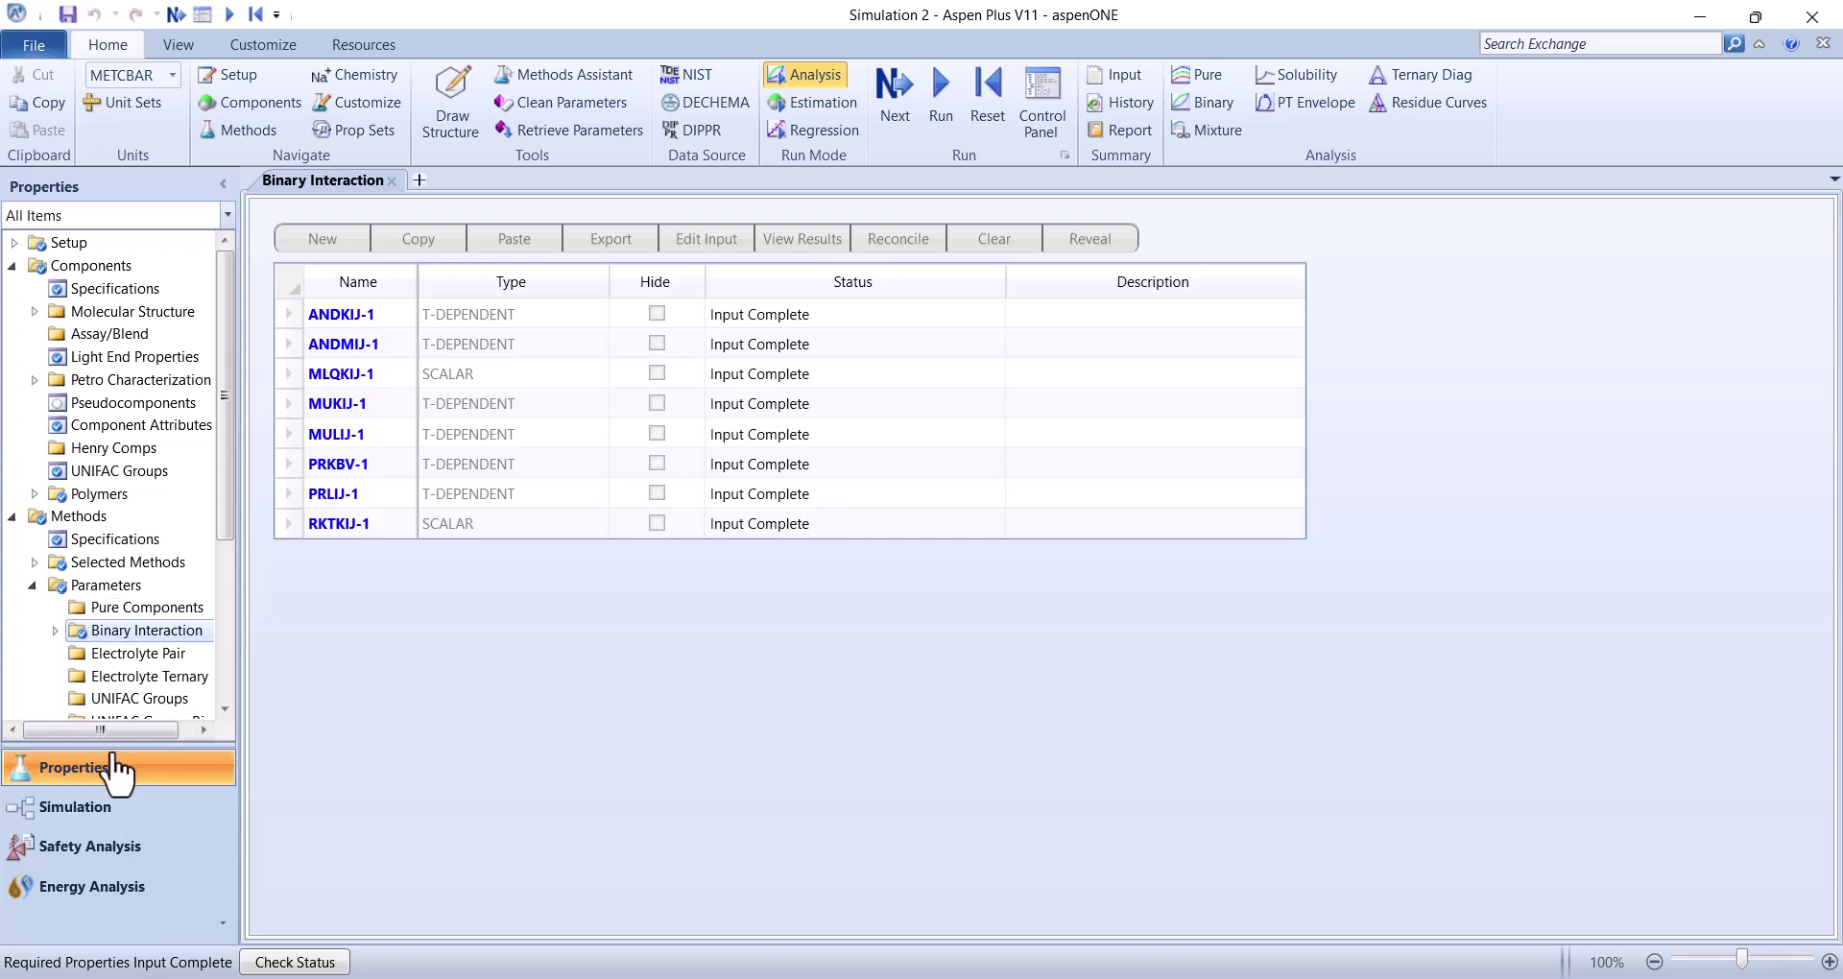
Switch to the simulation environment and place a material stream named BIOMASS on the main flowsheet
left_click(63, 805)
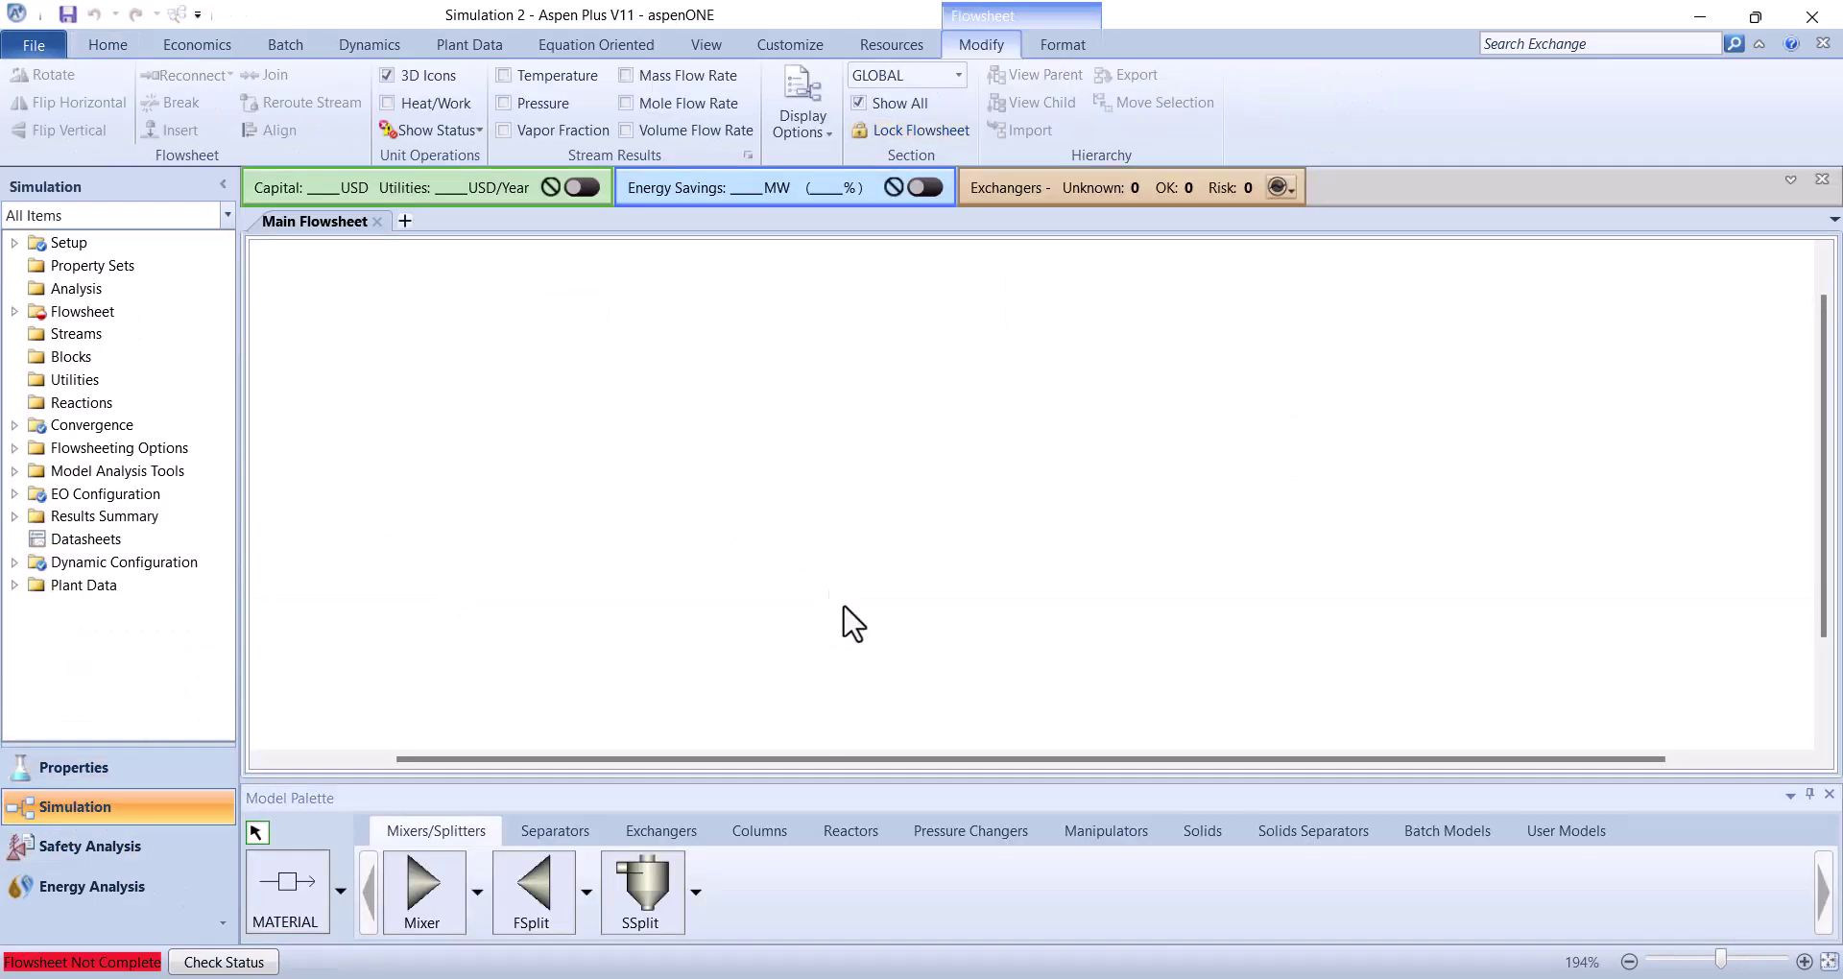
left_click(298, 902)
left_click(405, 392)
left_click(546, 372)
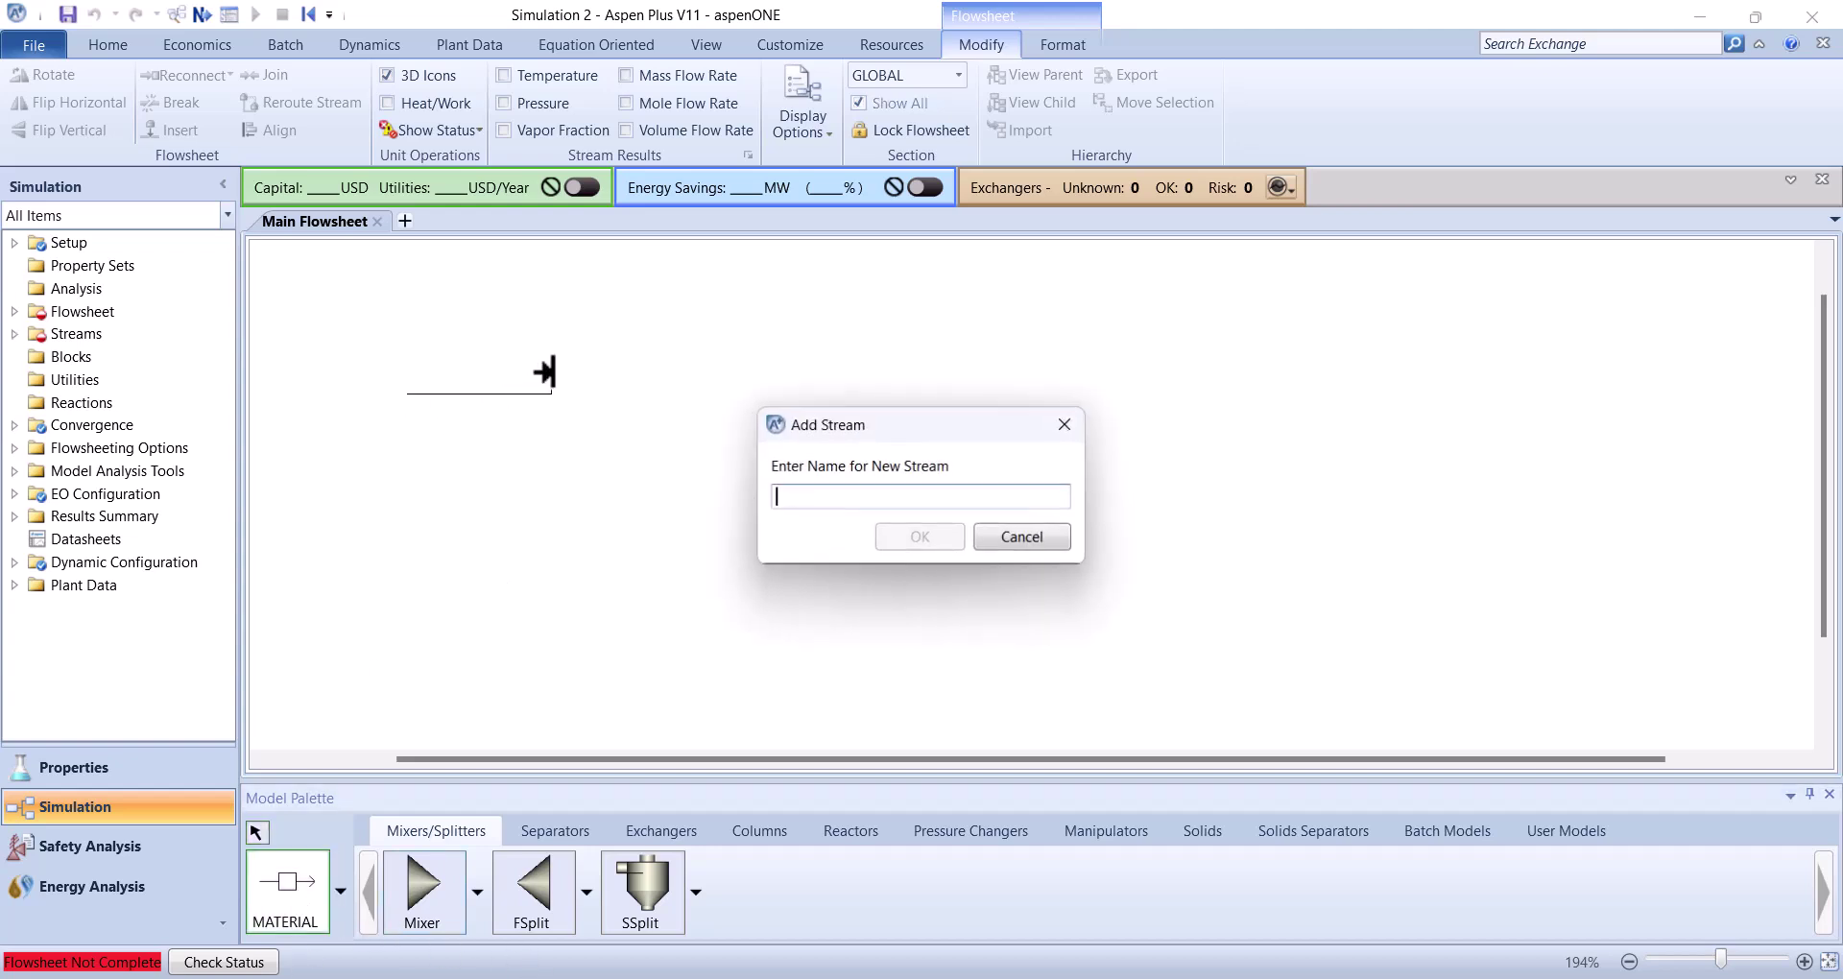
type("BIOMASS")
key("Return")
right_click(554, 455)
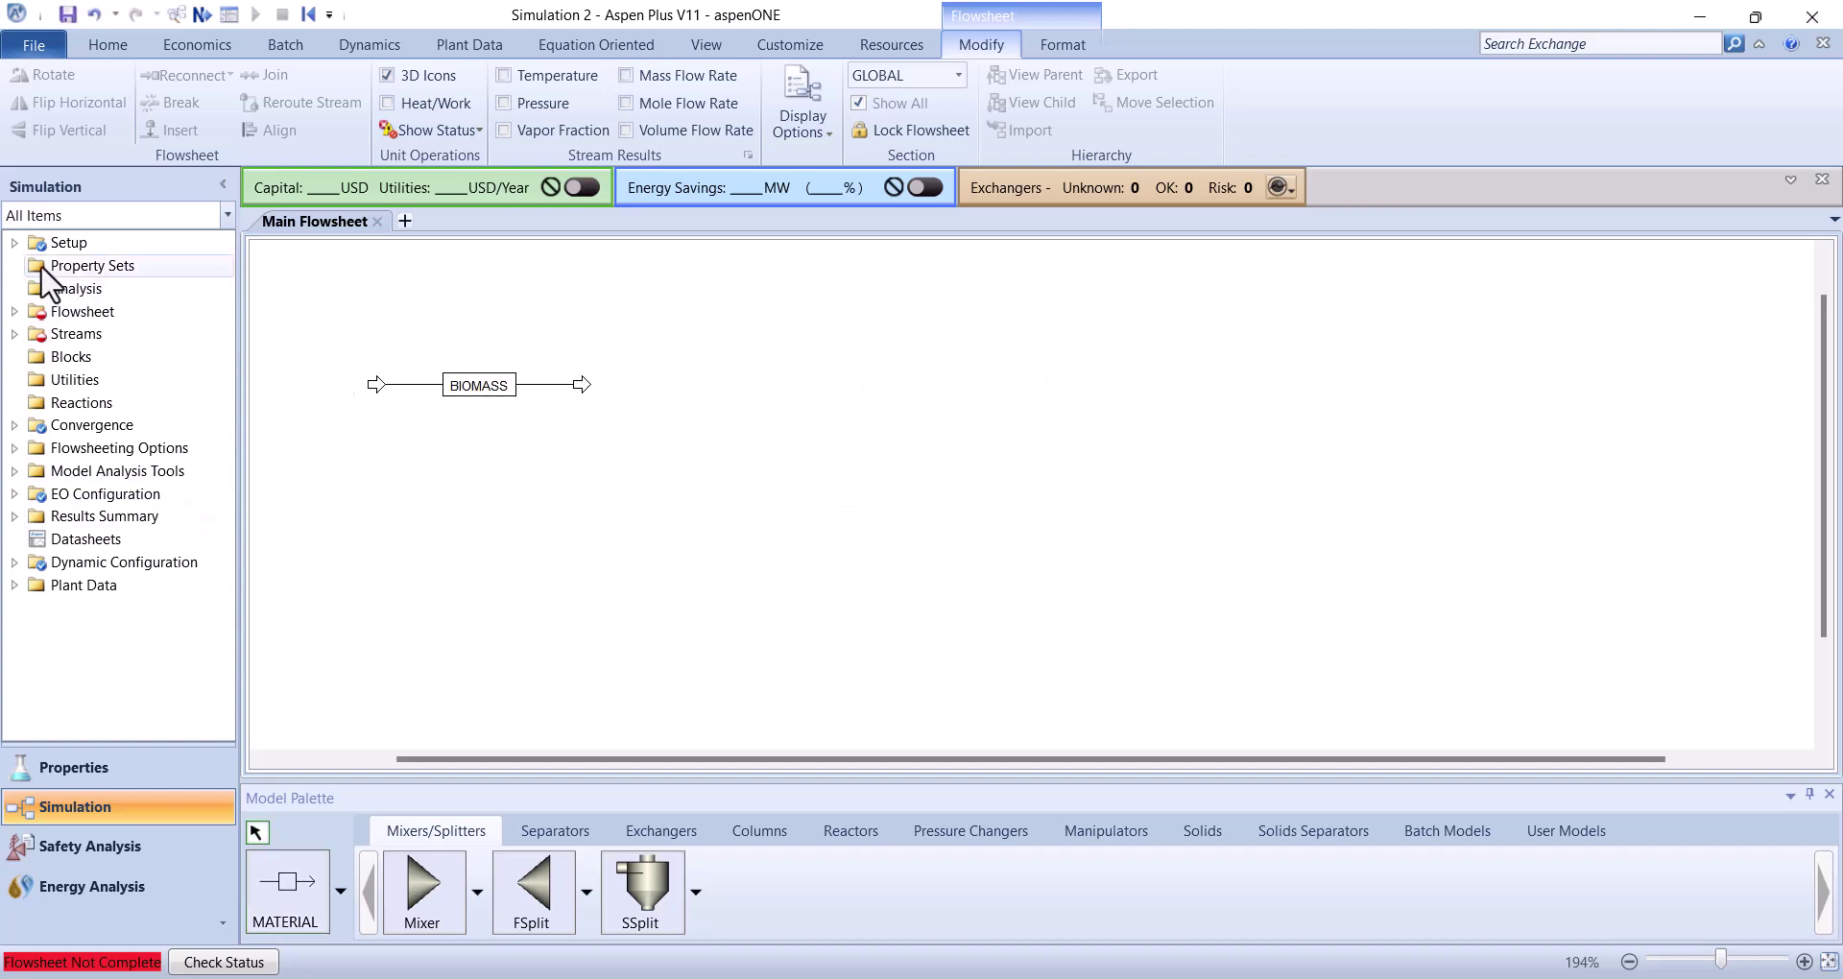
Add the NC substream to the CONVEN stream class in the simulation setup and close the stream class form
left_click(12, 243)
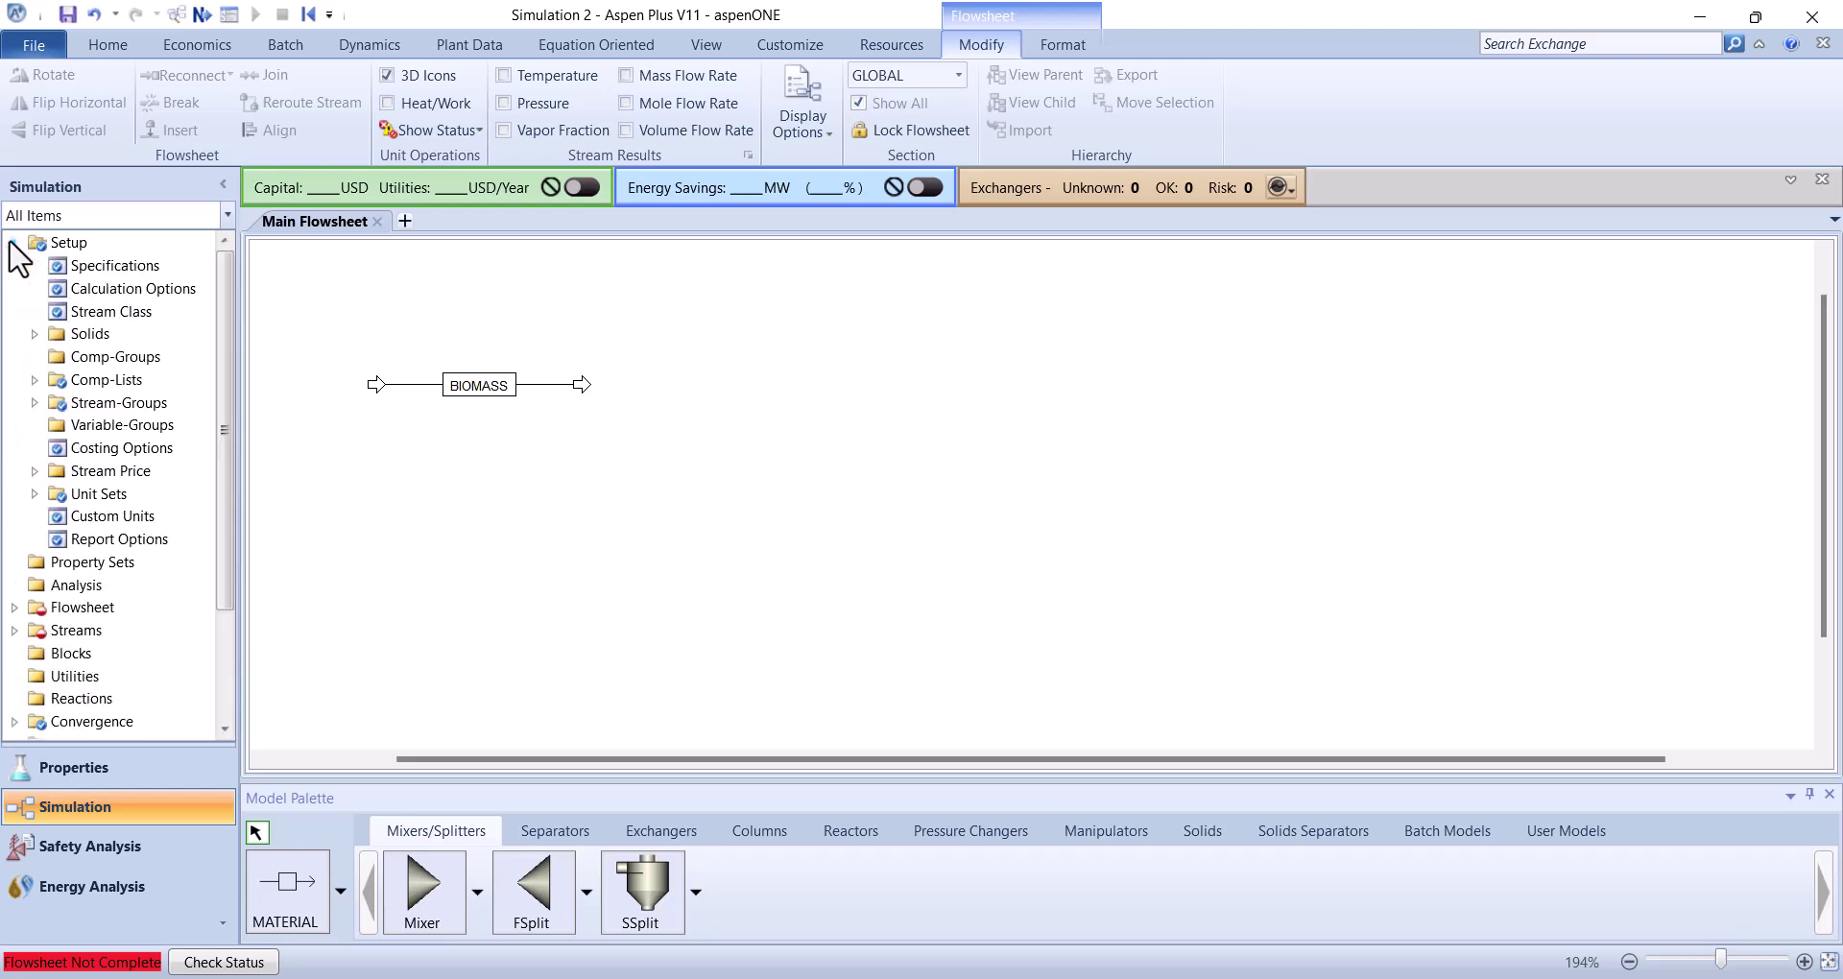
left_click(122, 312)
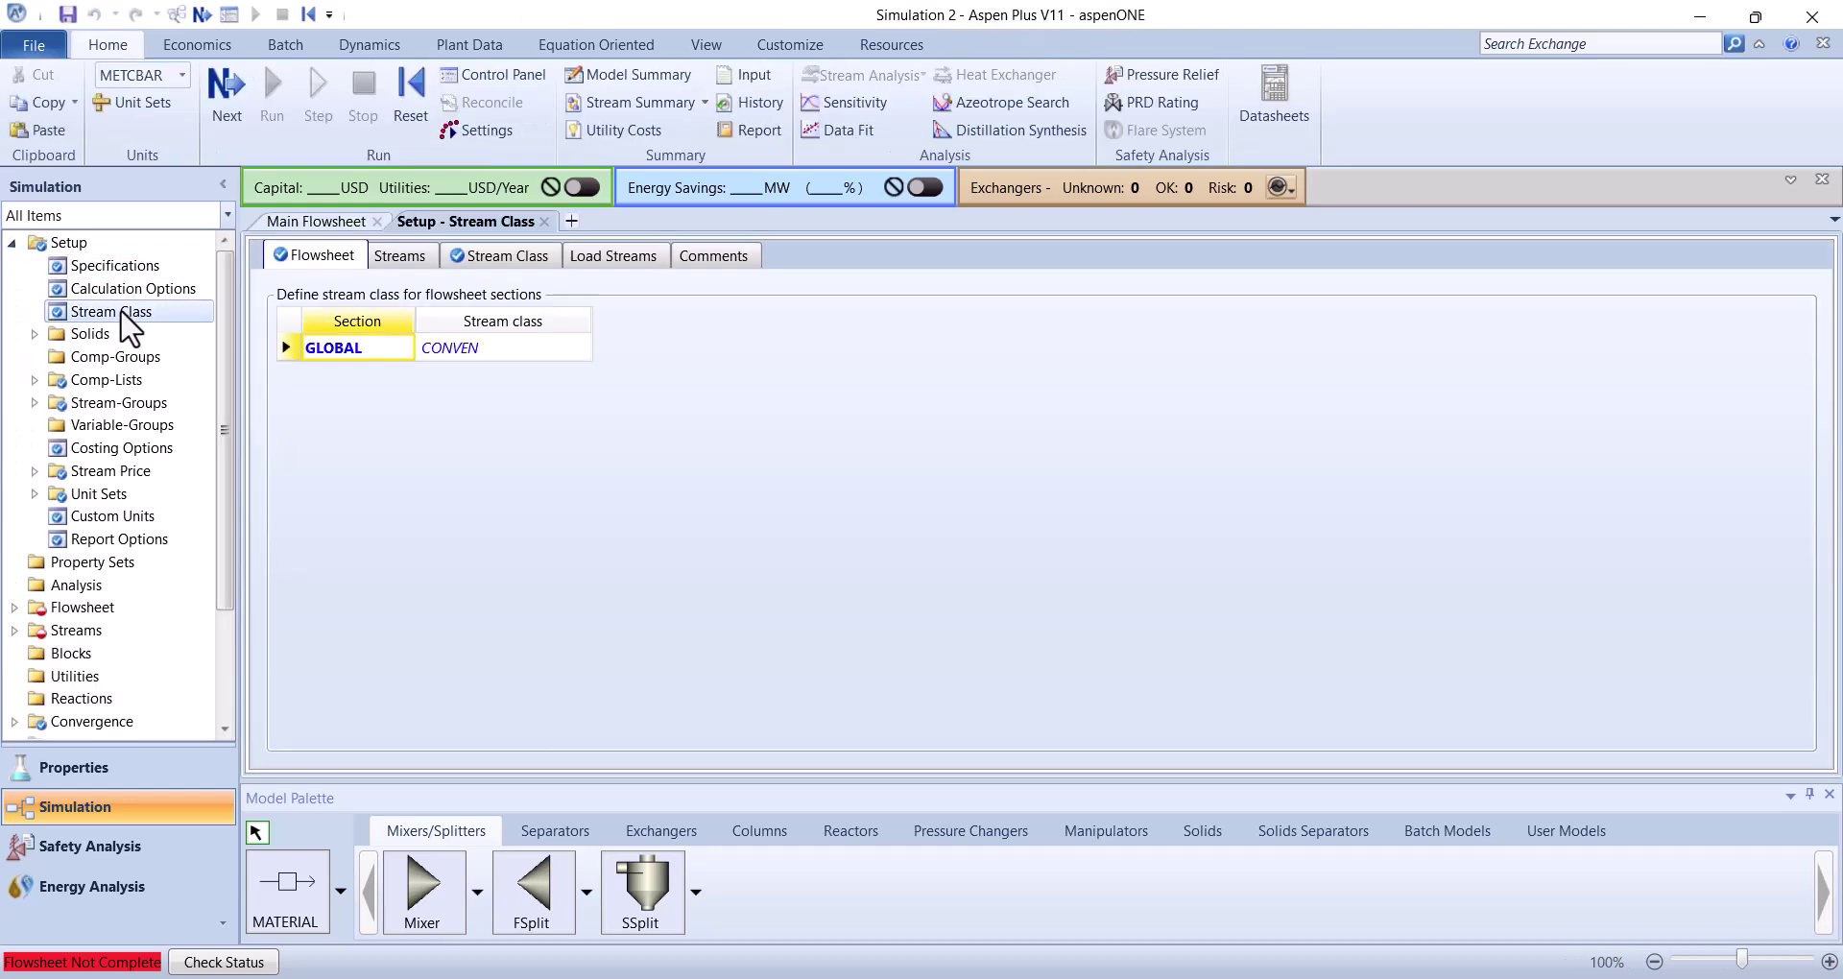
left_click(519, 256)
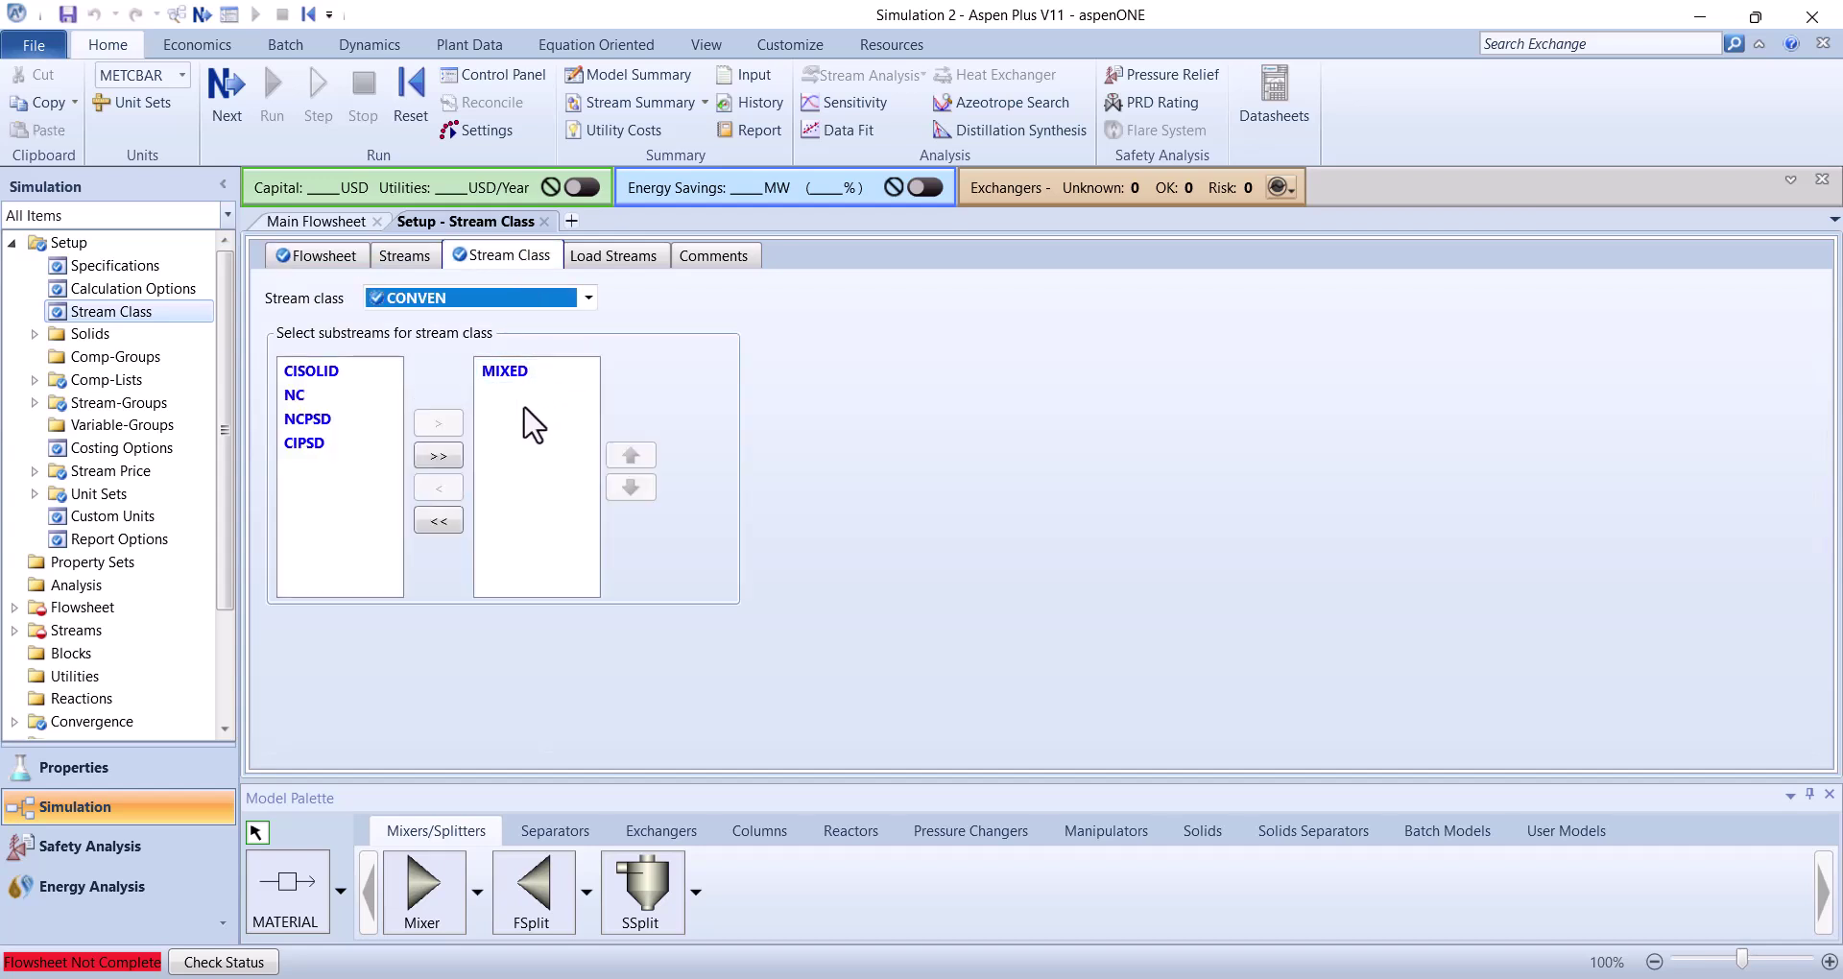
left_click(302, 392)
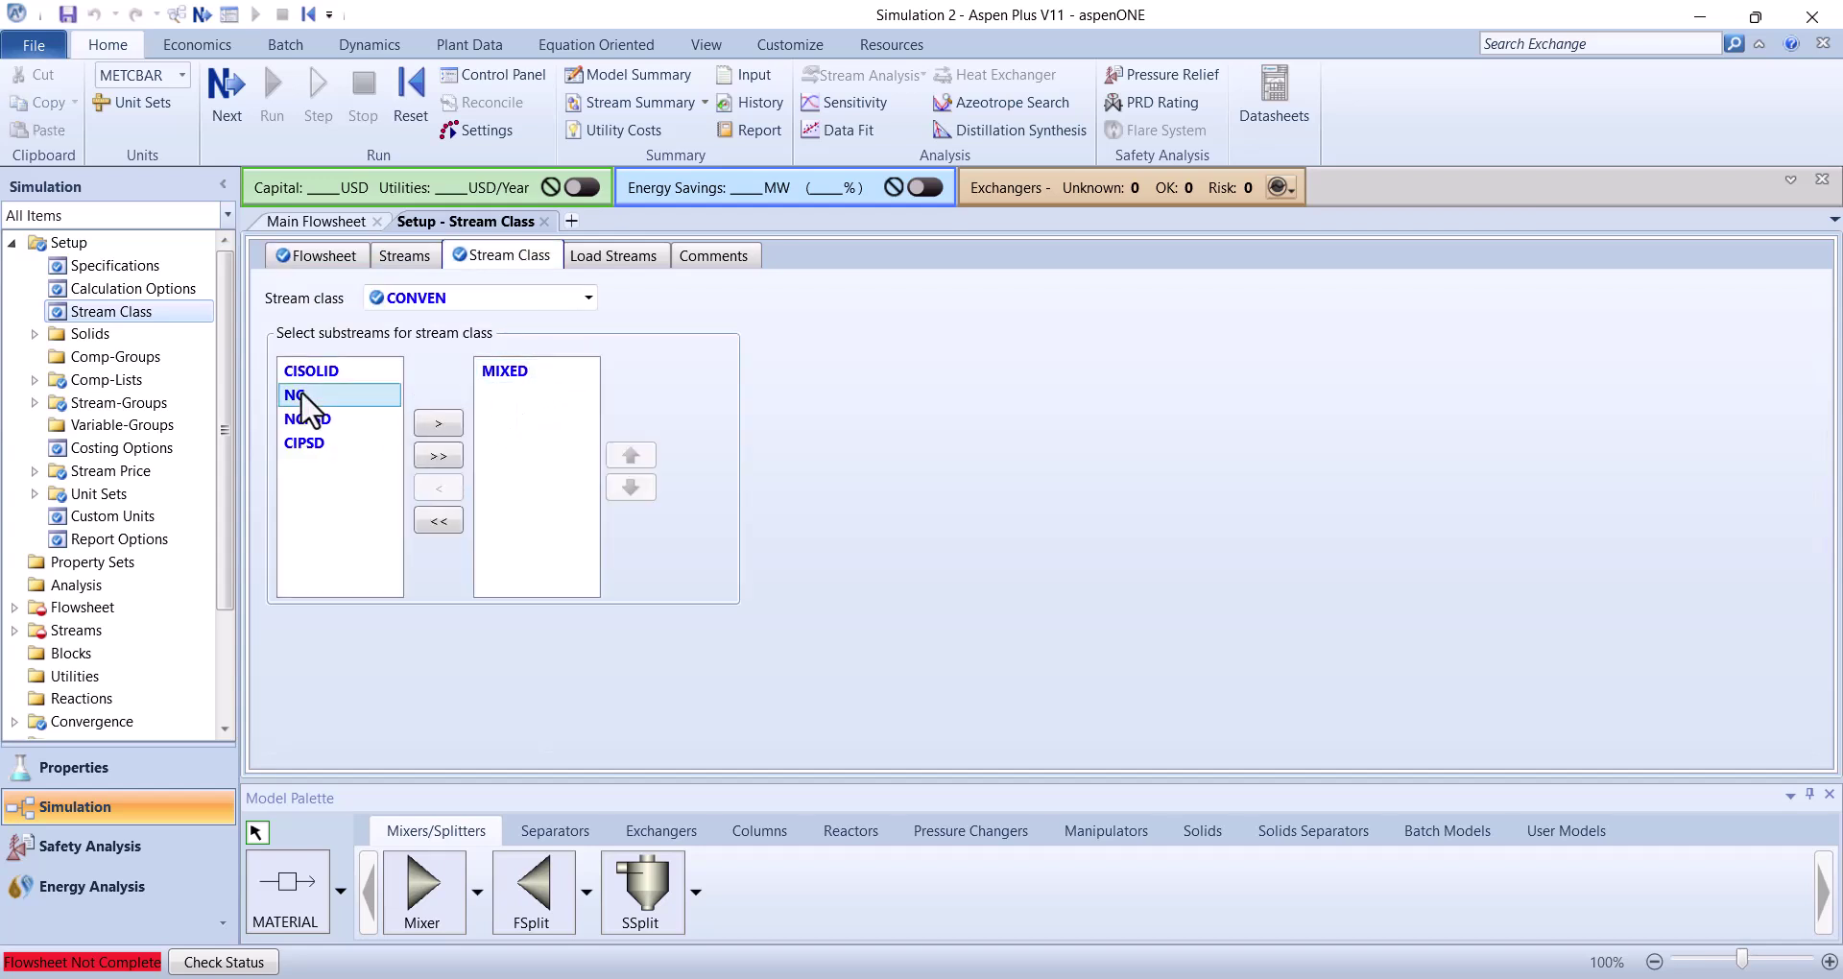
left_click(436, 419)
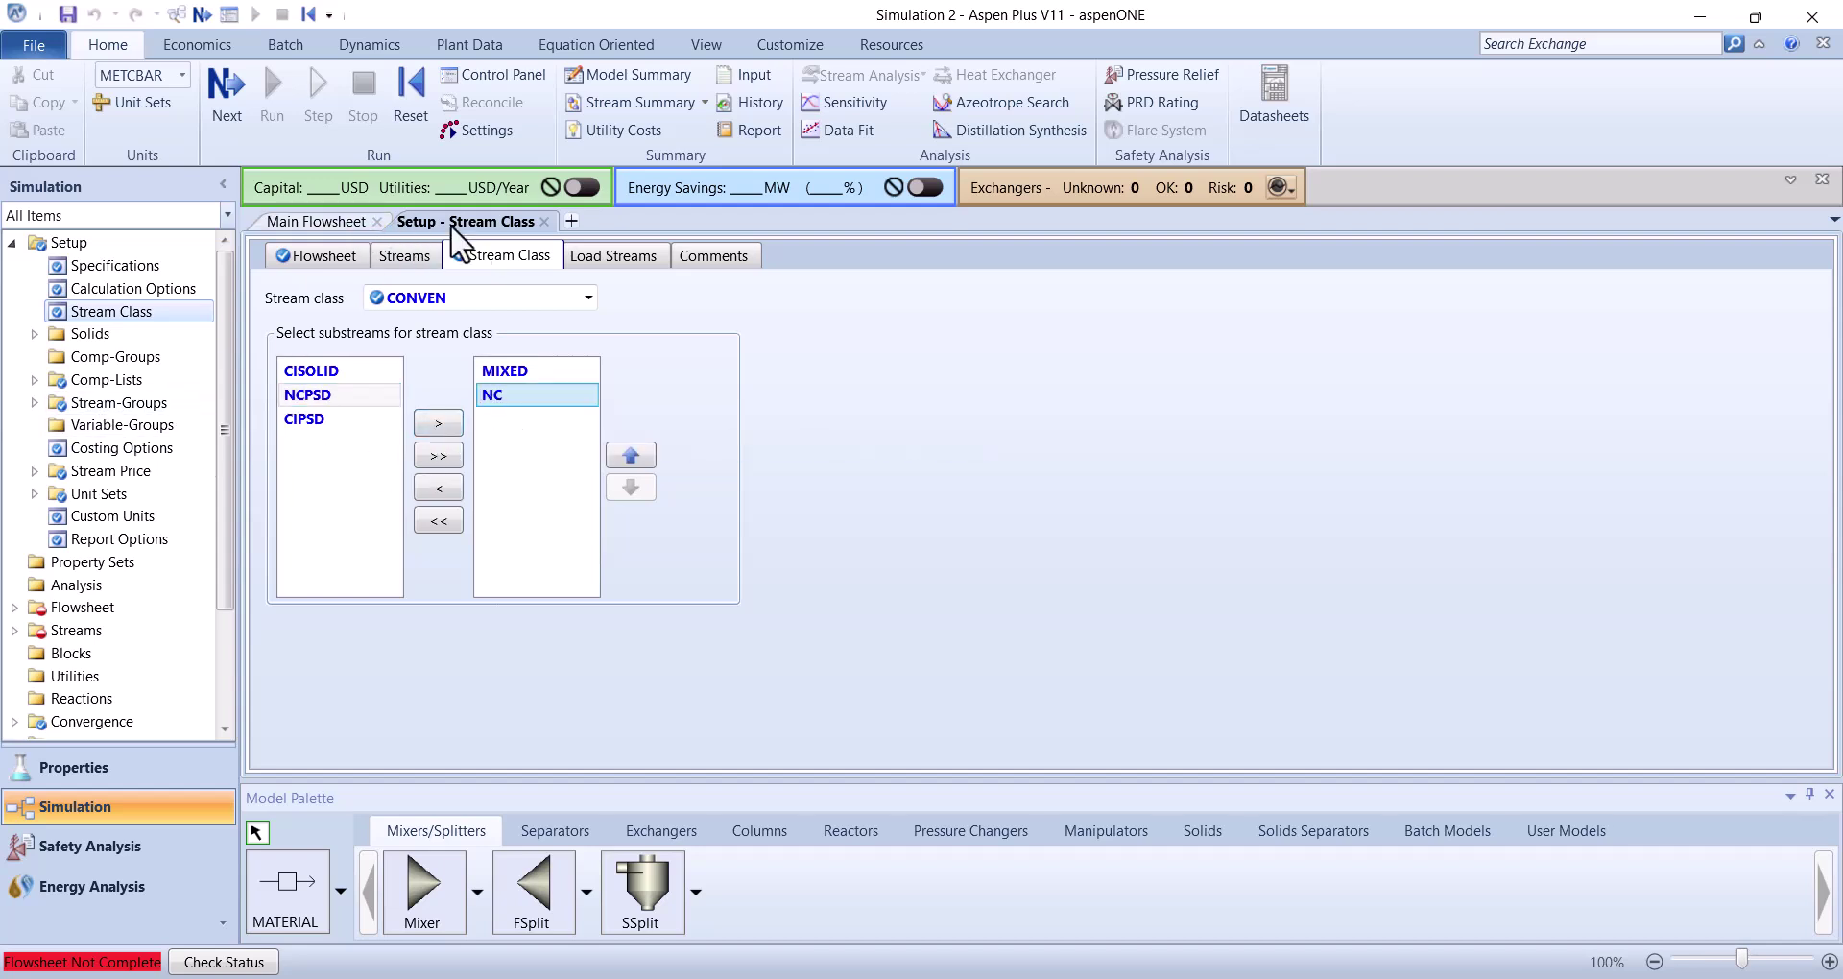
left_click(544, 222)
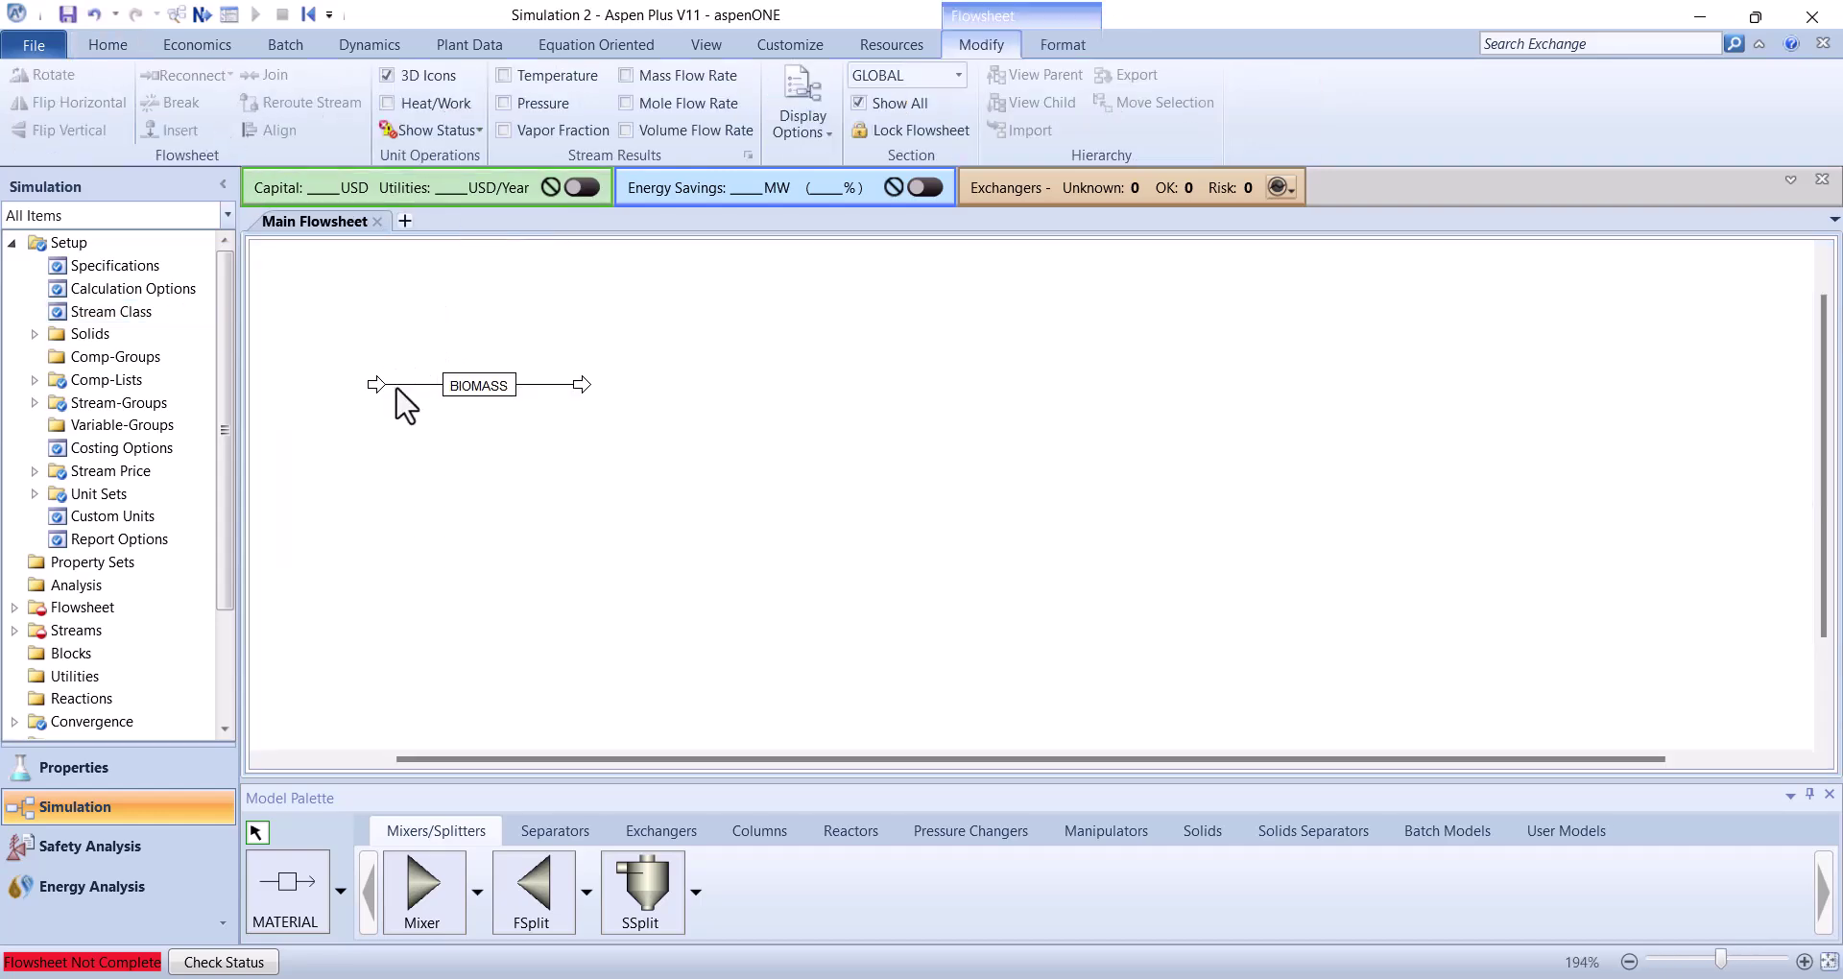
Open the BIOMASS stream's input and set its mixed substream to a temperature of 25 C and a pressure of 1 bar
key("ctrl+a")
key("Delete")
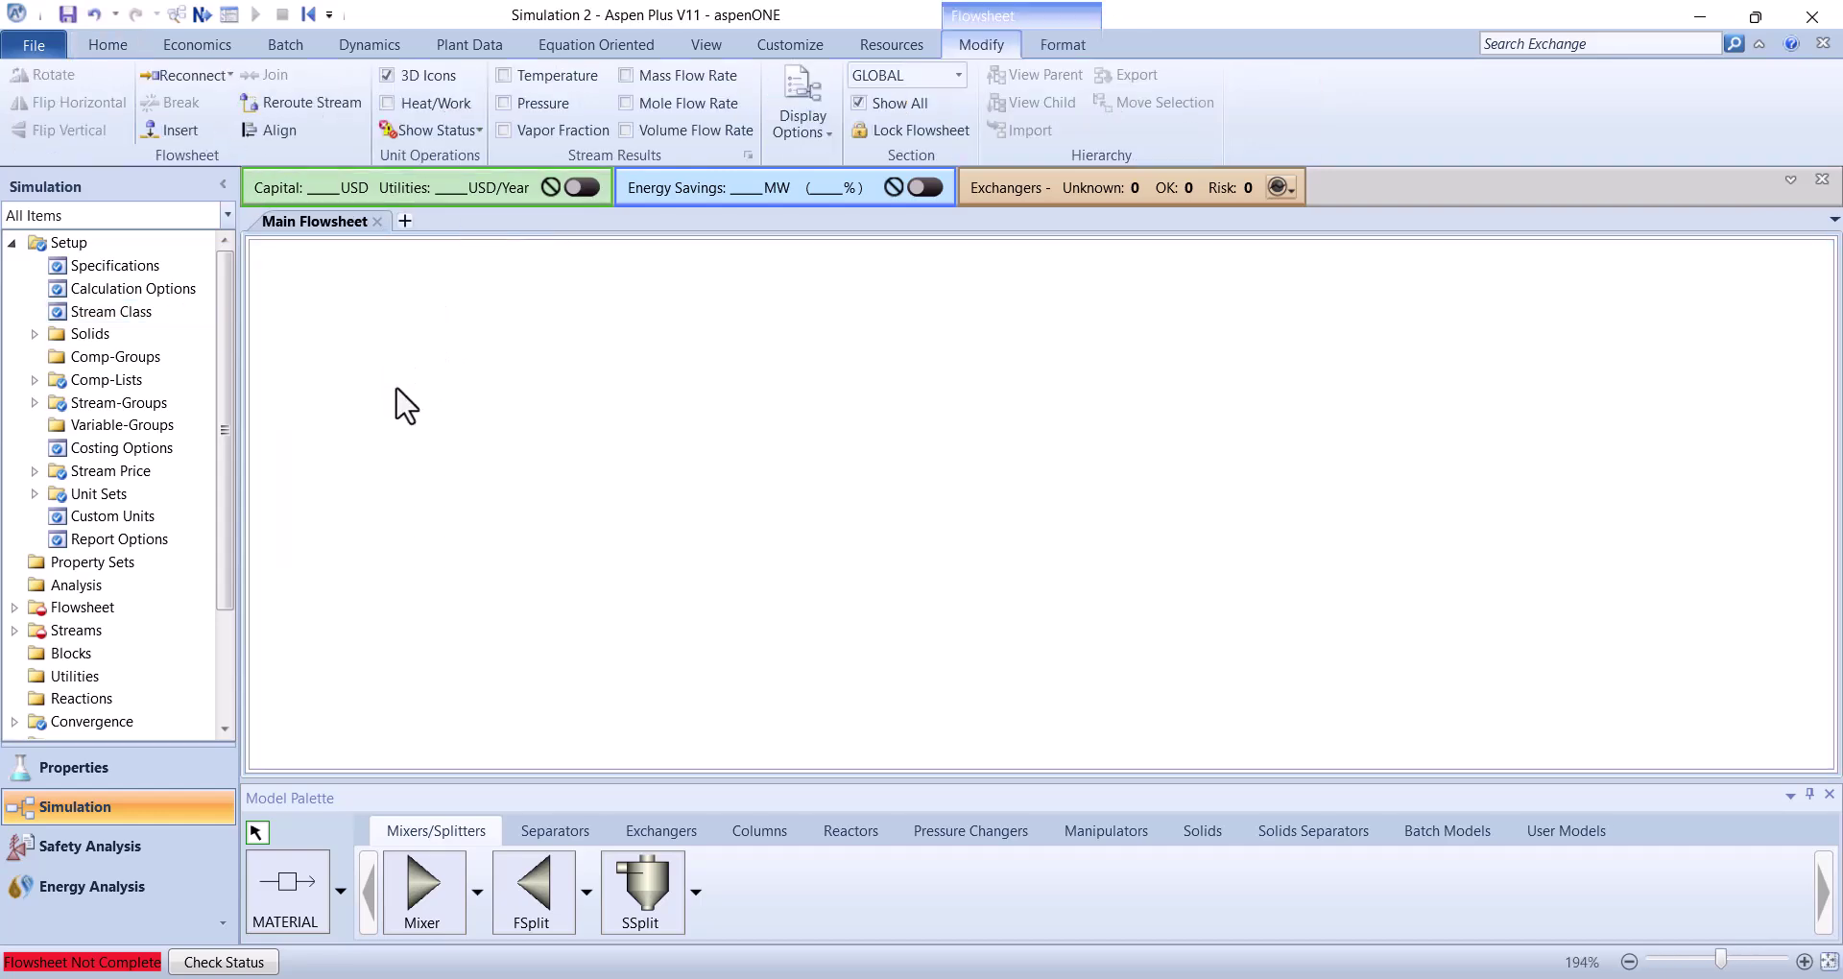
double_click(406, 406)
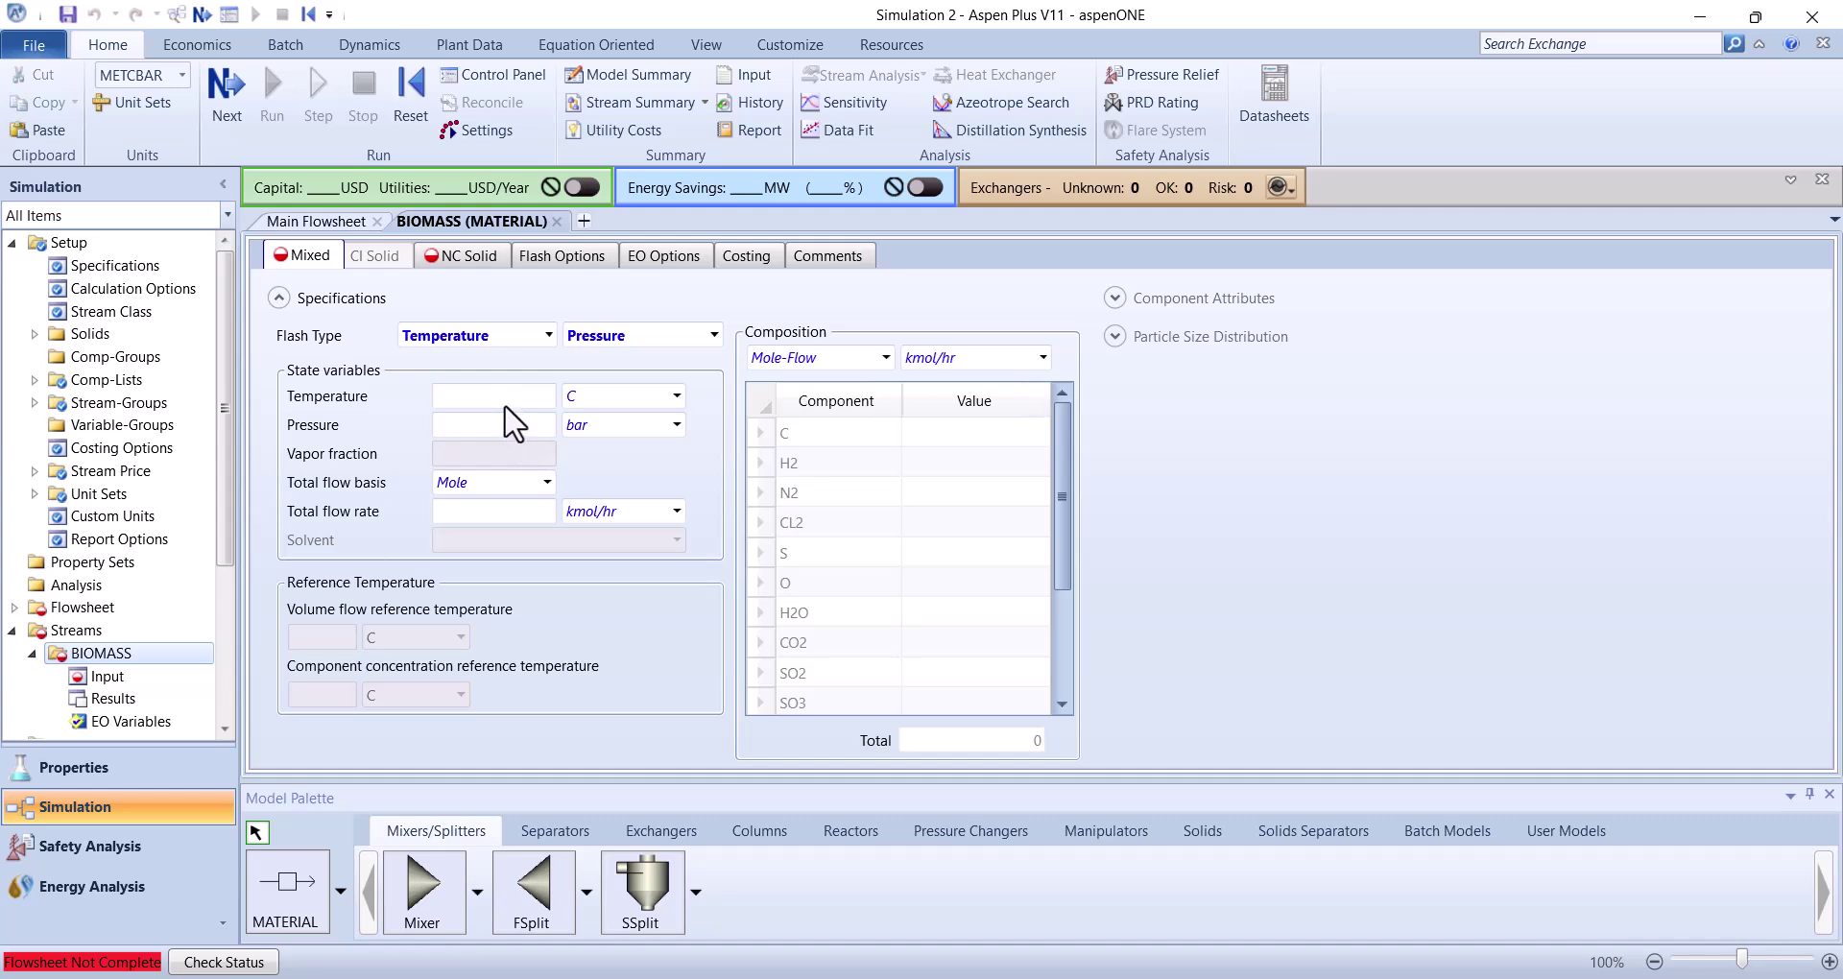
left_click(505, 405)
type("25")
left_click(512, 418)
type("1")
left_click(496, 397)
key("BackSpace")
Set the BIOMASS stream's nonconventional solid substream to a temperature of 25 C and a pressure of 1 bar
left_click(475, 259)
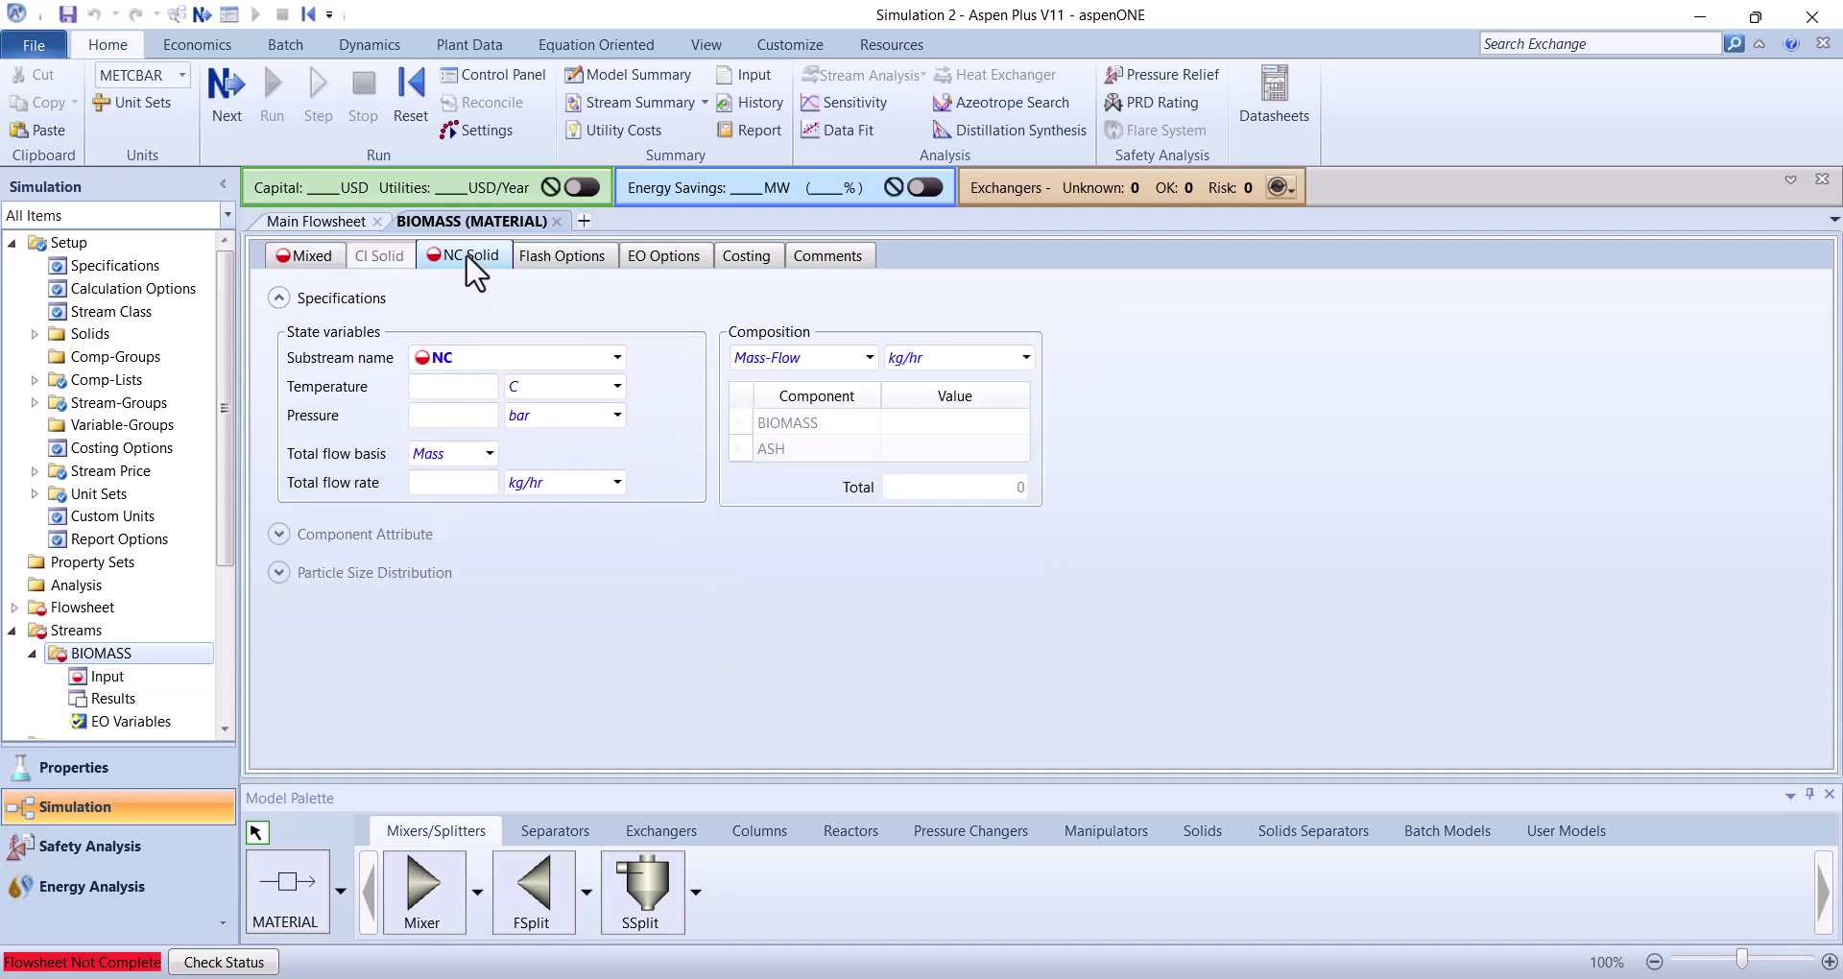
left_click(480, 387)
type("25")
left_click(461, 422)
type("1")
key("Return")
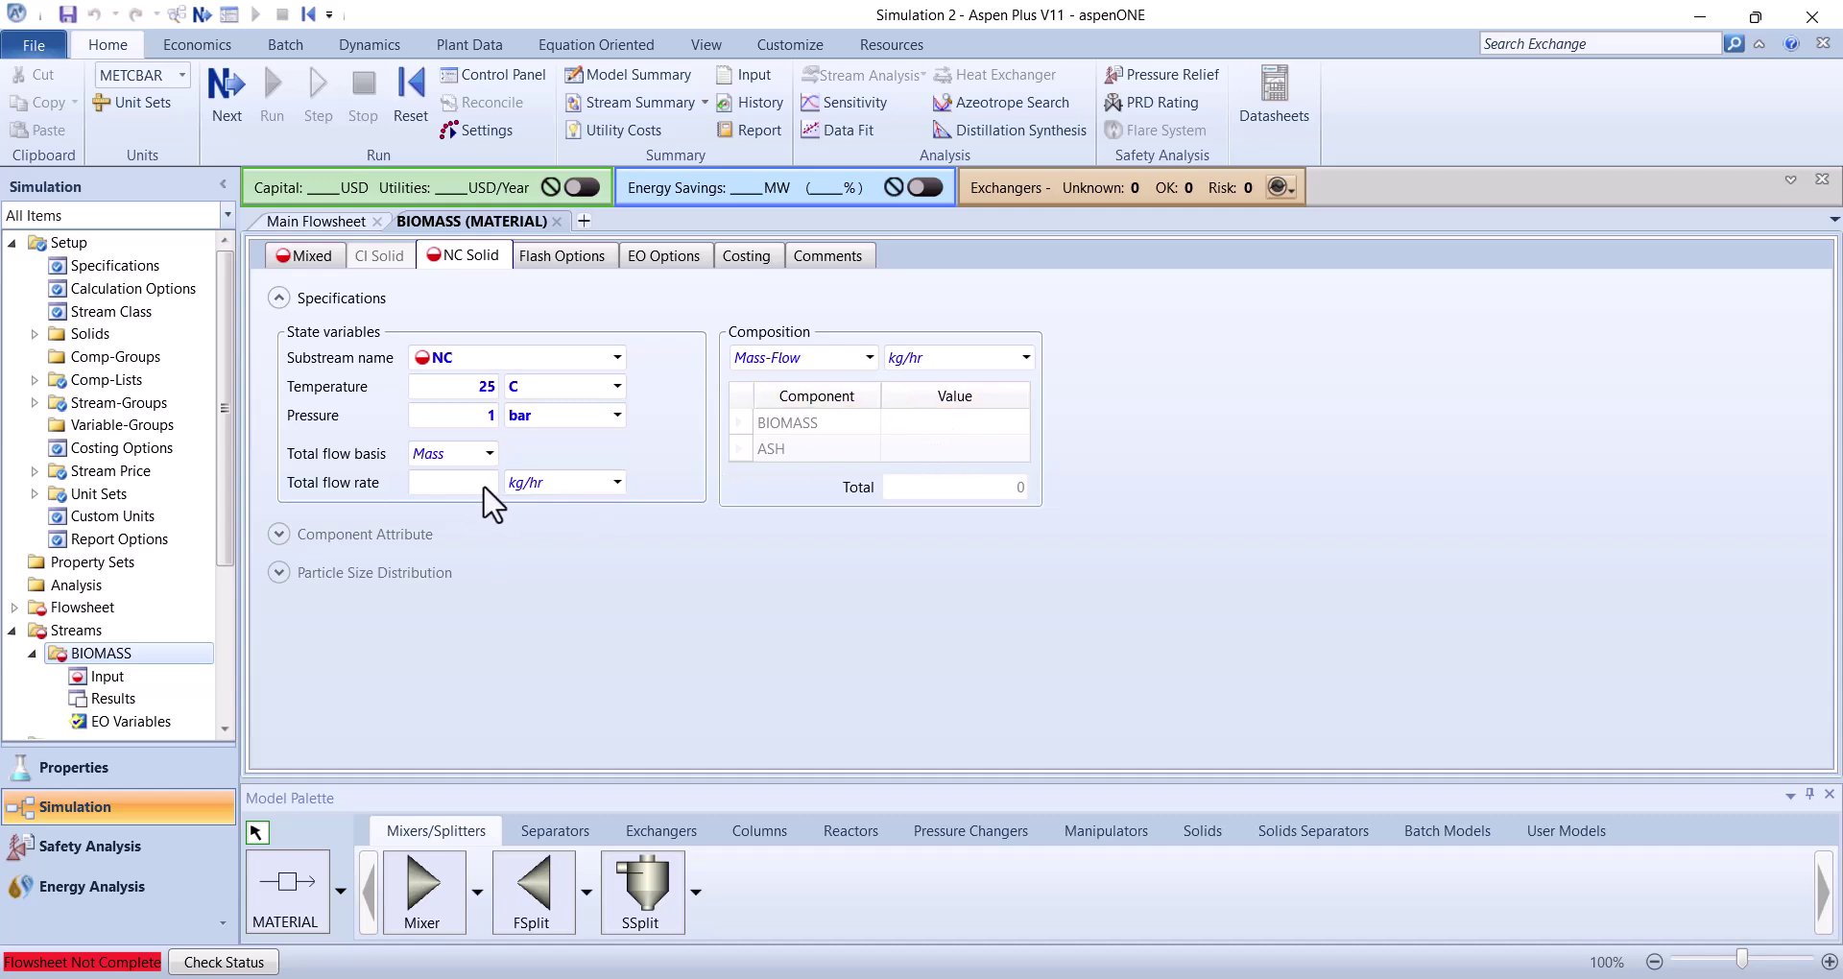
Define the NC substream's composition by mass fraction, with a value of 1 for BIOMASS
left_click(867, 361)
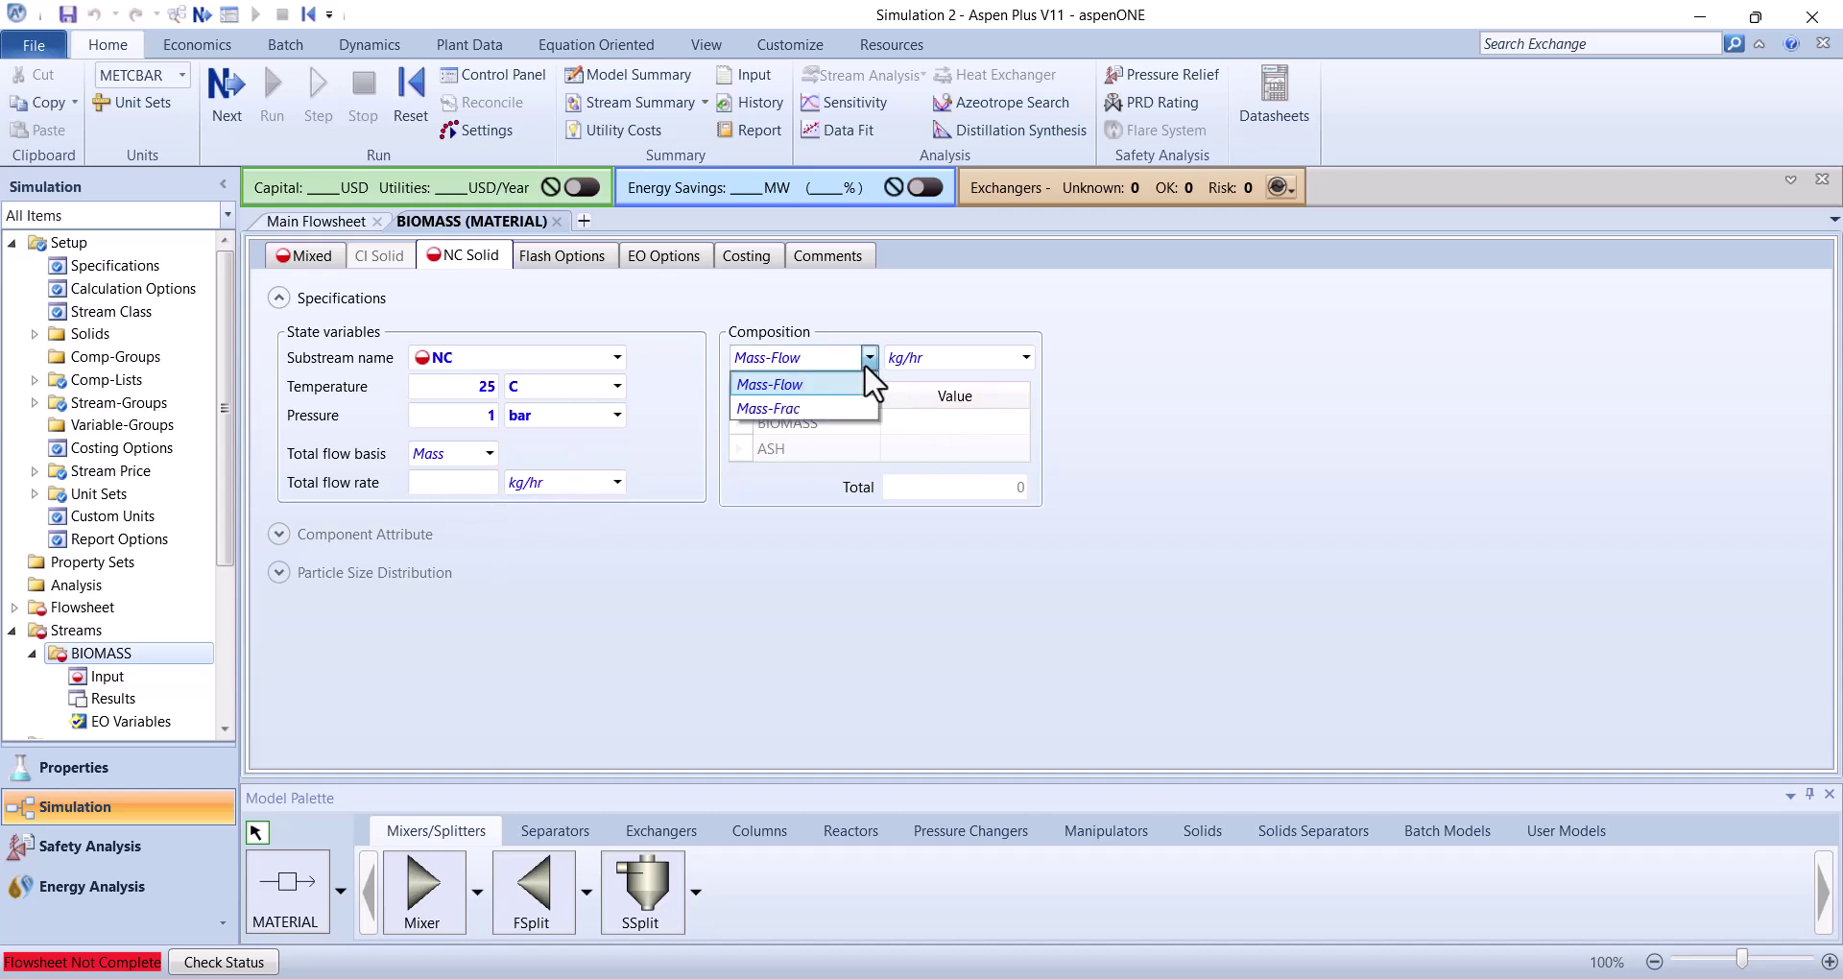
left_click(779, 403)
left_click(955, 422)
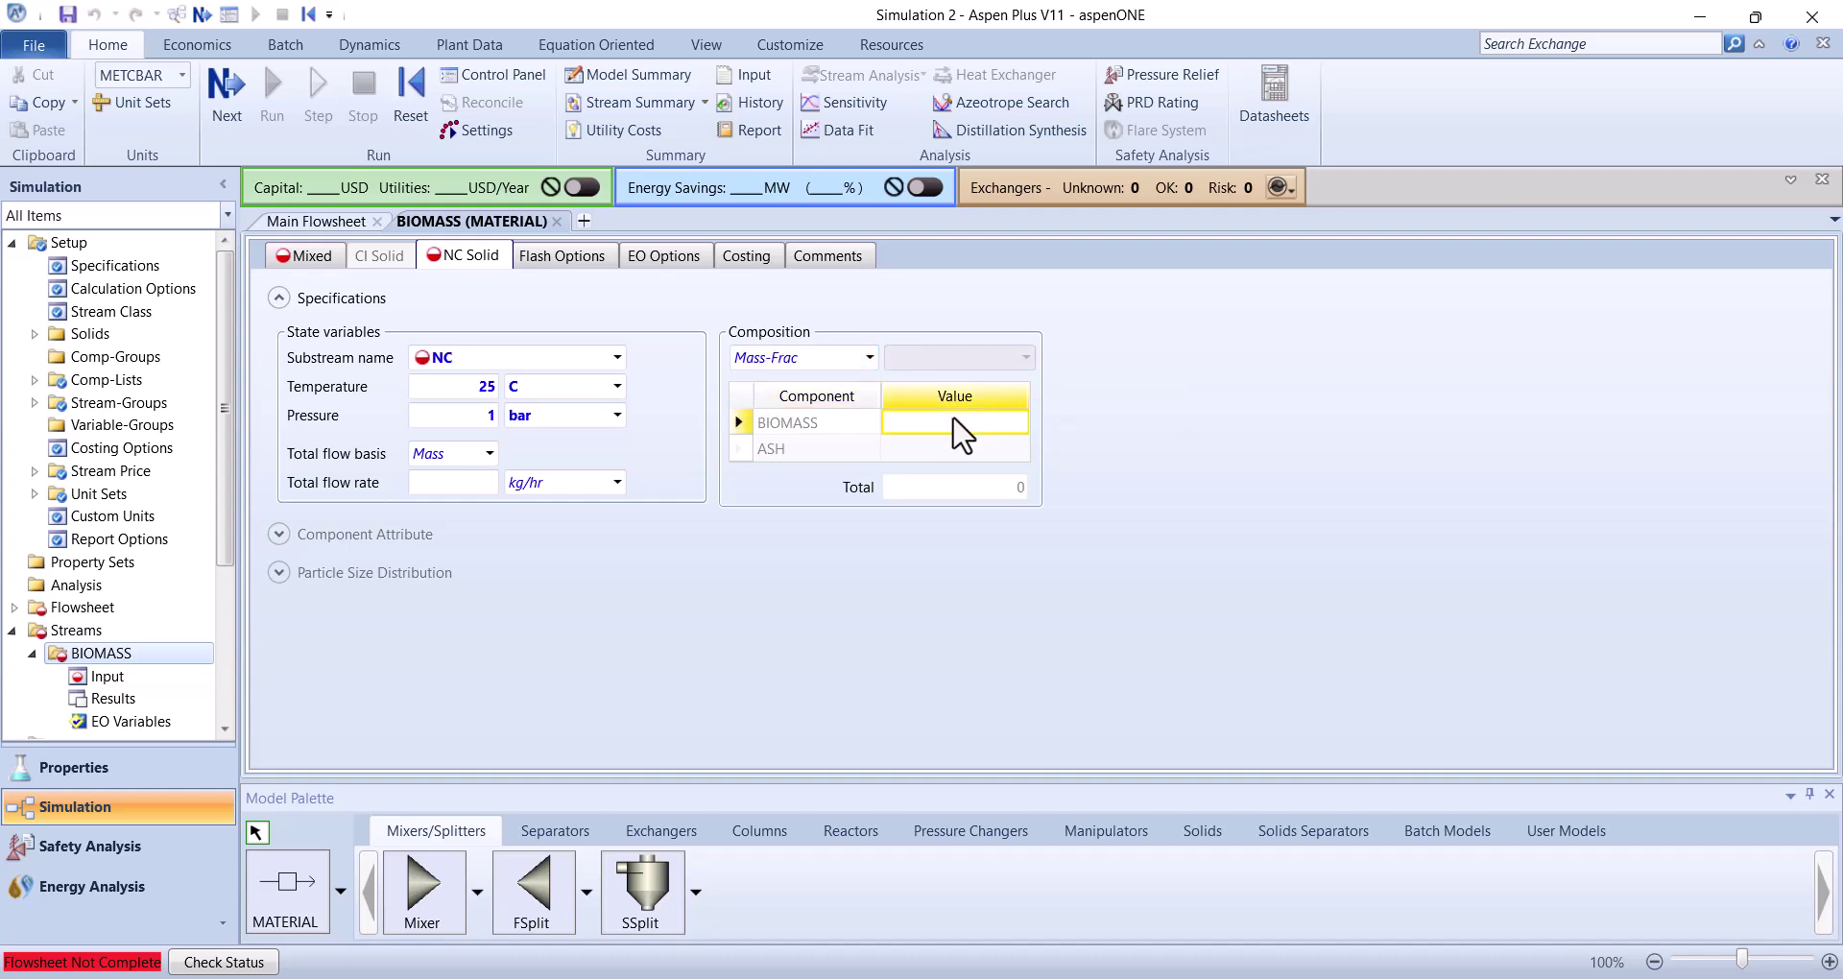
type("1")
left_click(835, 556)
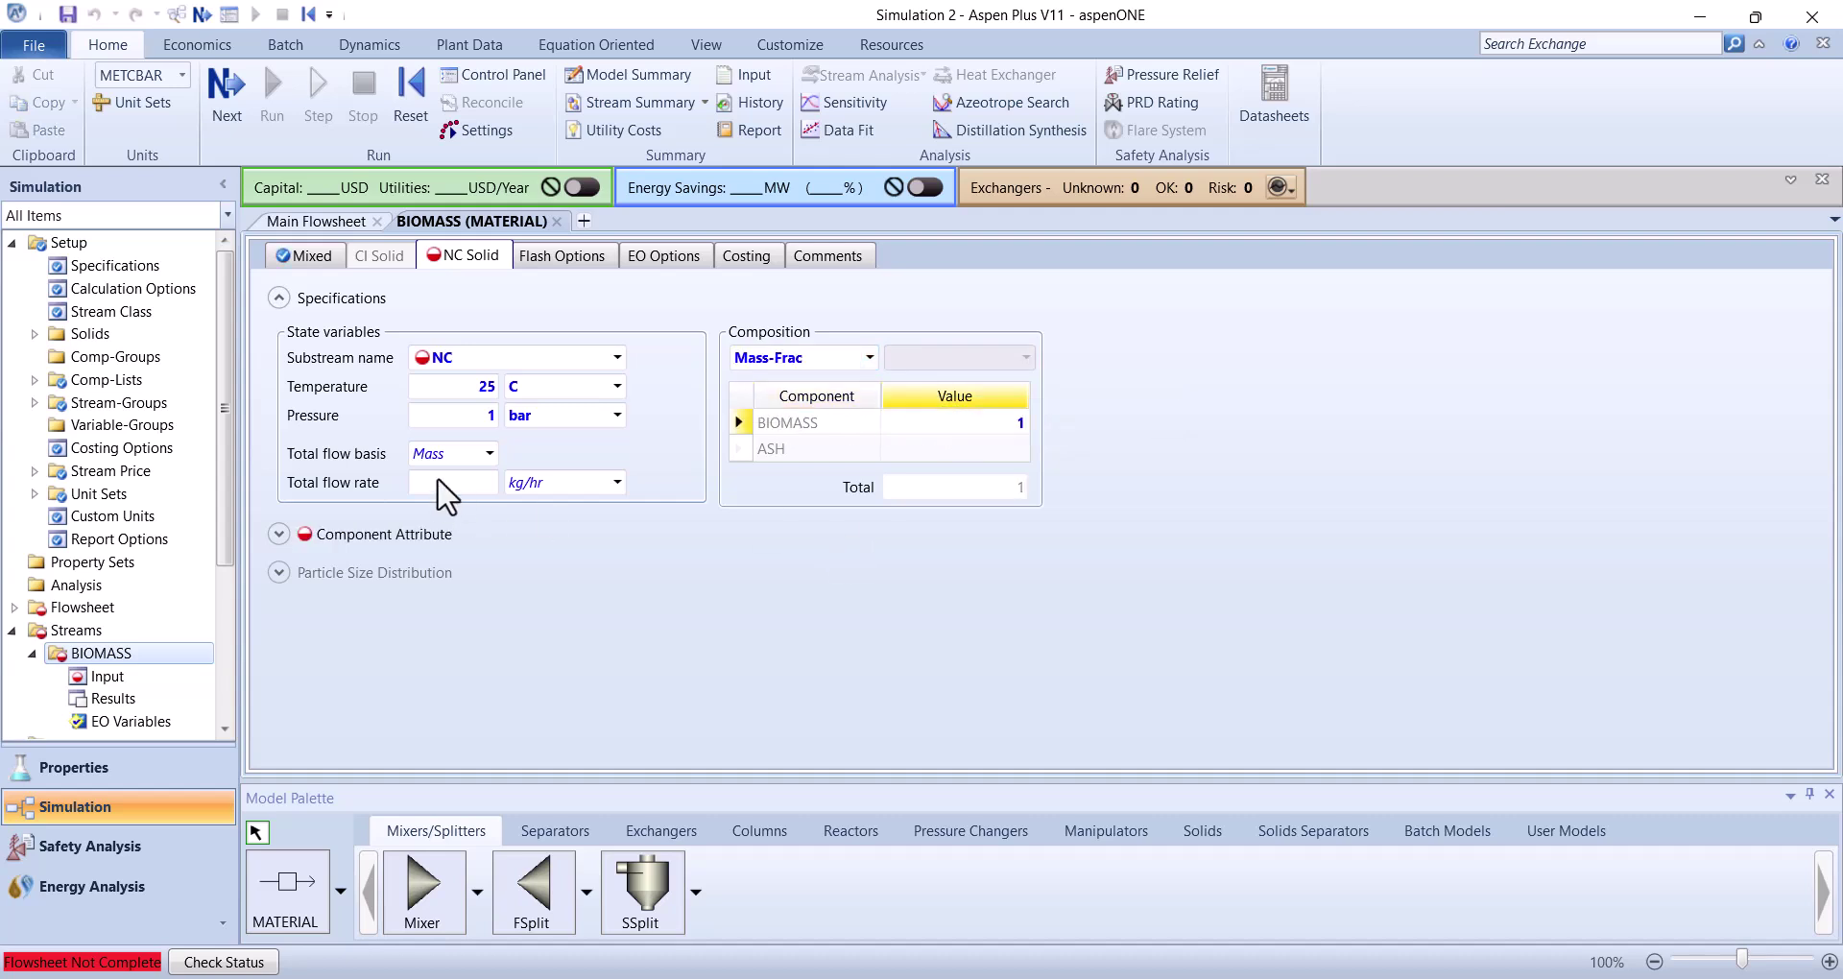
Set the NC substream's total flow rate to 20 kg/sec on a mass basis
left_click(490, 453)
left_click(561, 480)
left_click(560, 480)
left_click(561, 480)
left_click(534, 560)
left_click(450, 485)
type("20")
key("Return")
Enter the BIOMASS proximate analysis (PROXANAL) as moisture 40, FC 45, VM 40 and ash 15
left_click(277, 536)
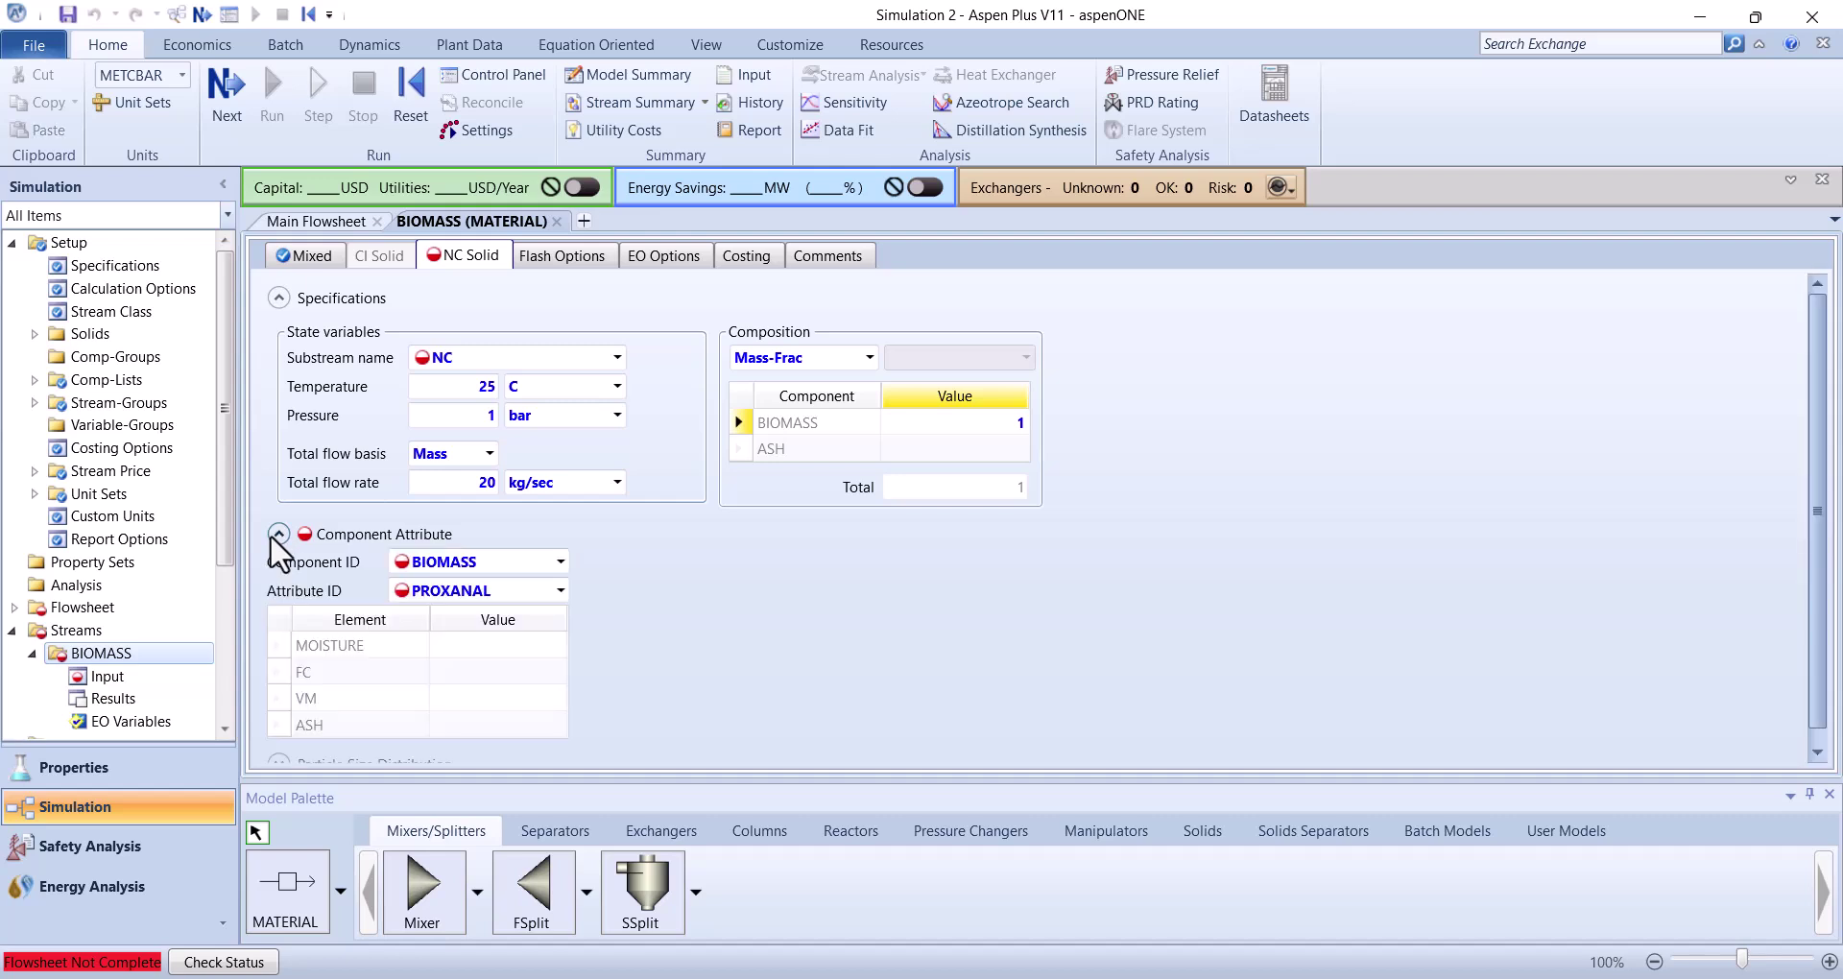
left_click(560, 590)
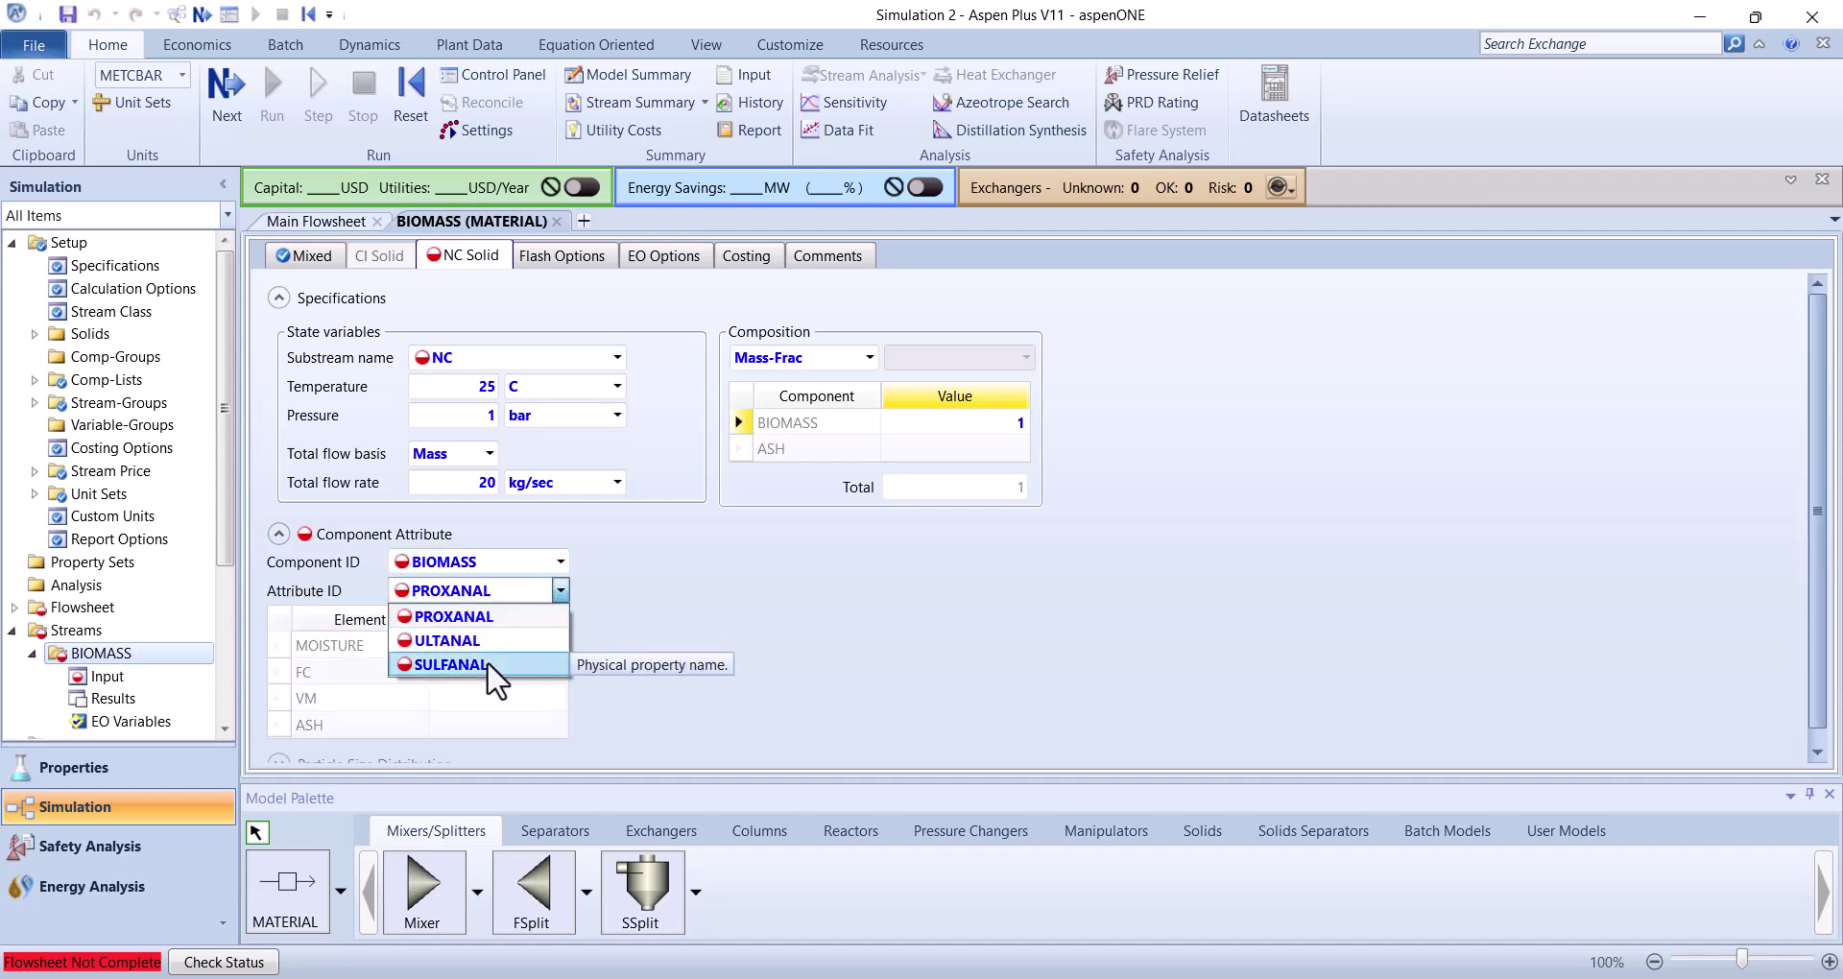
left_click(504, 617)
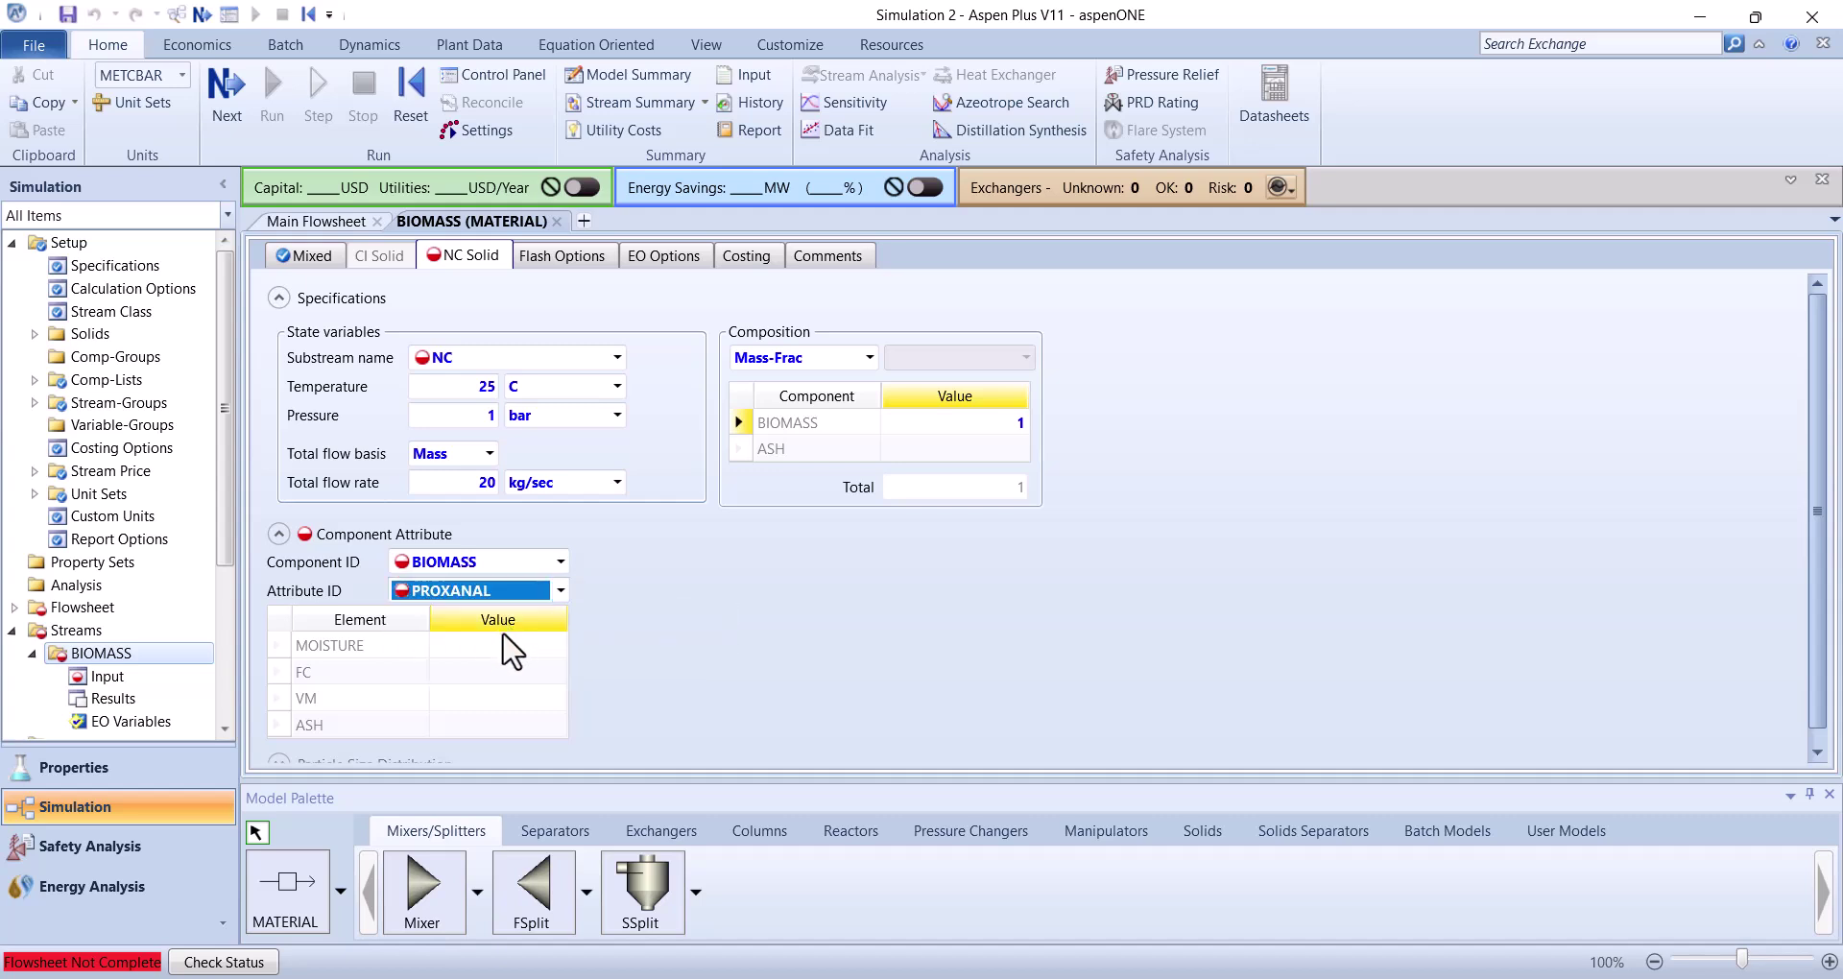
left_click(504, 648)
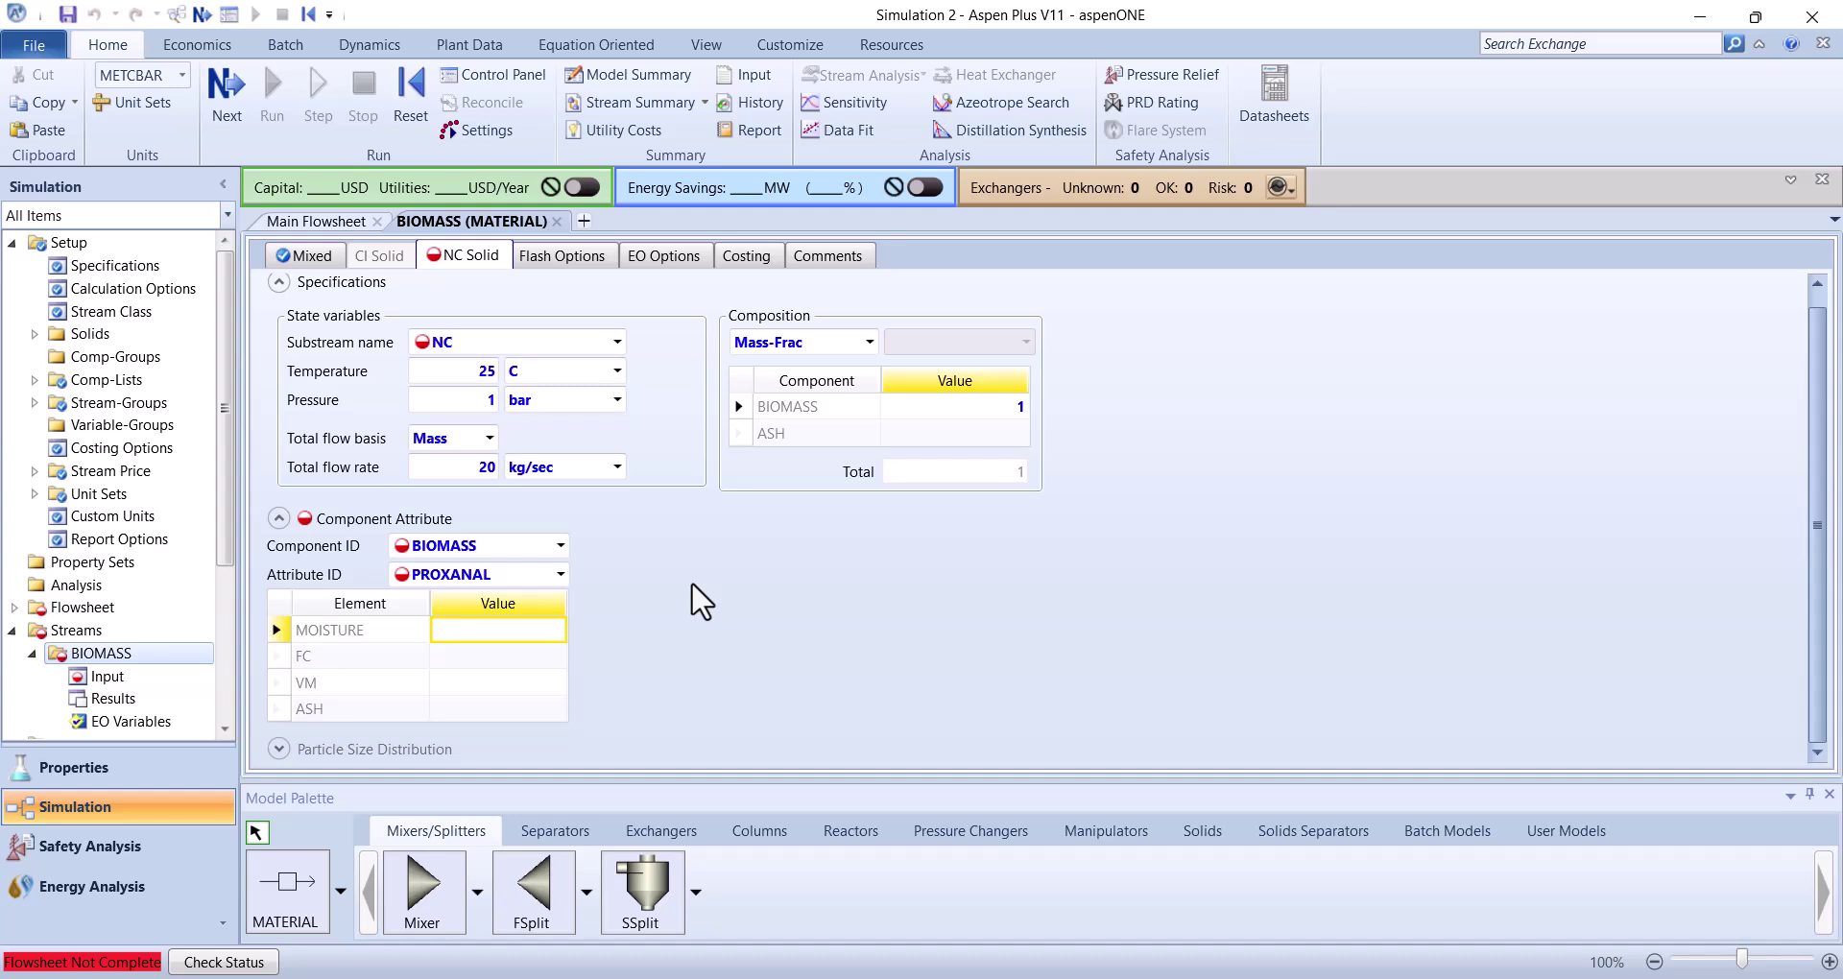
type("40")
key("Return")
type("45")
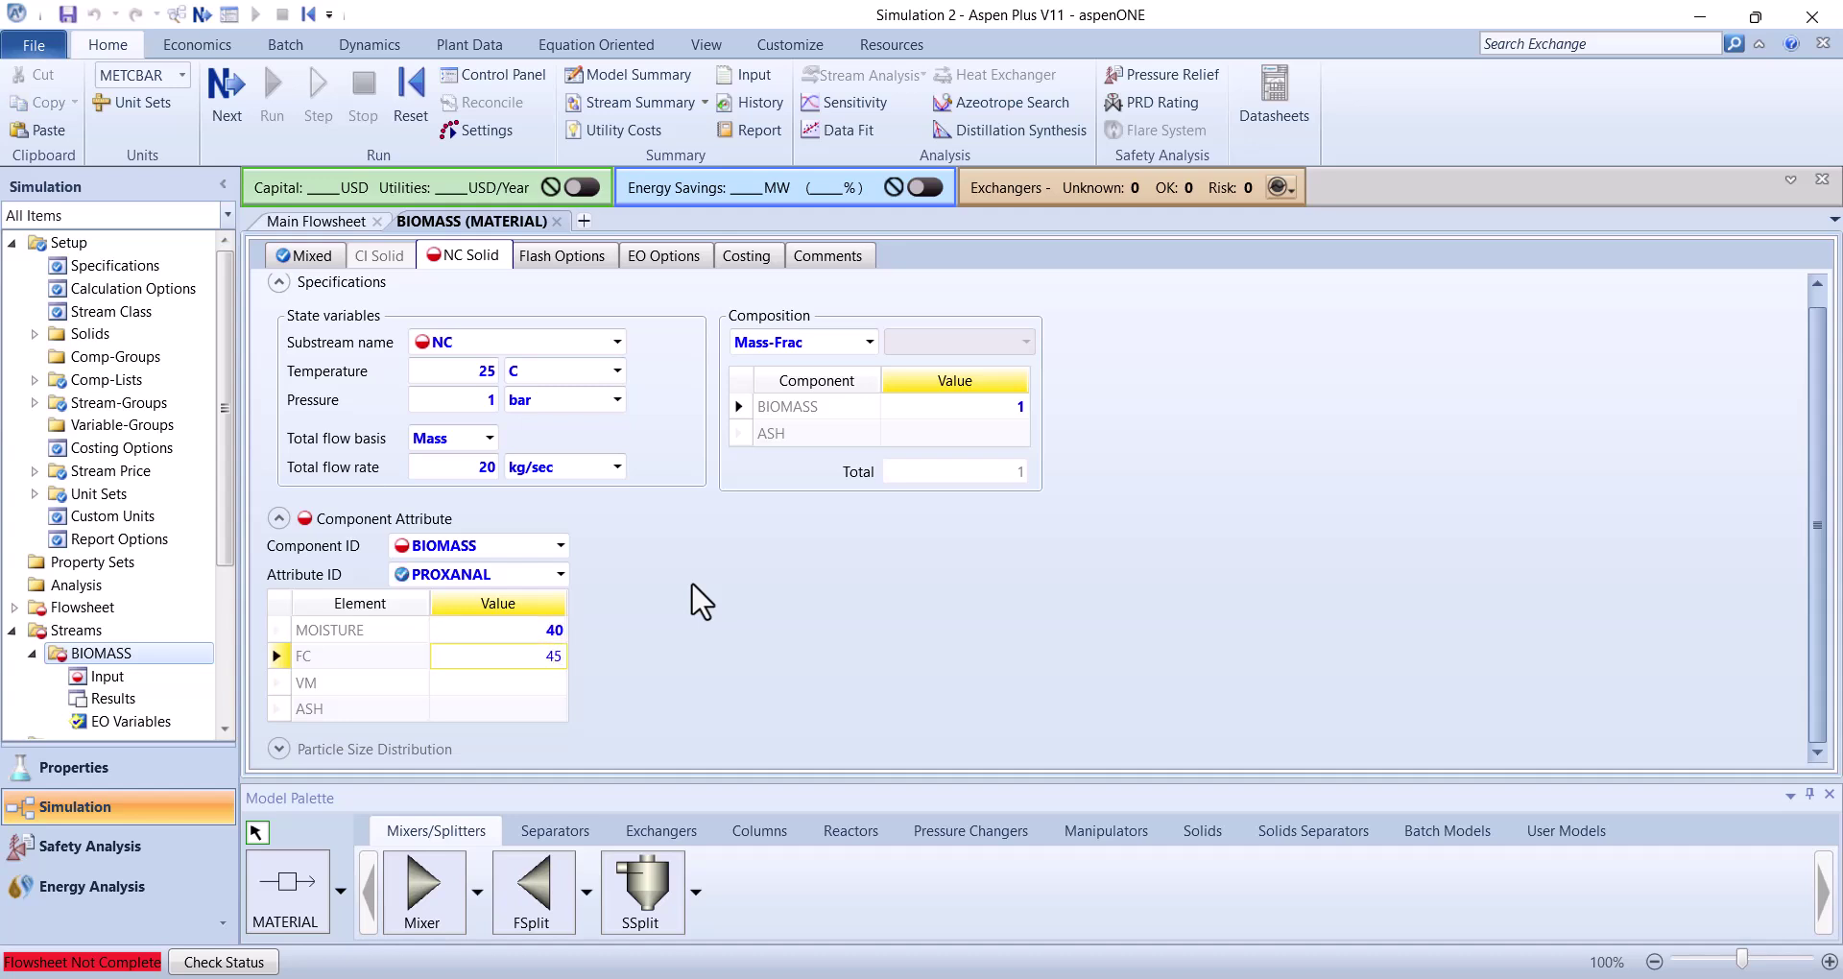
key("Return")
type("40")
key("Return")
type("15")
key("Return")
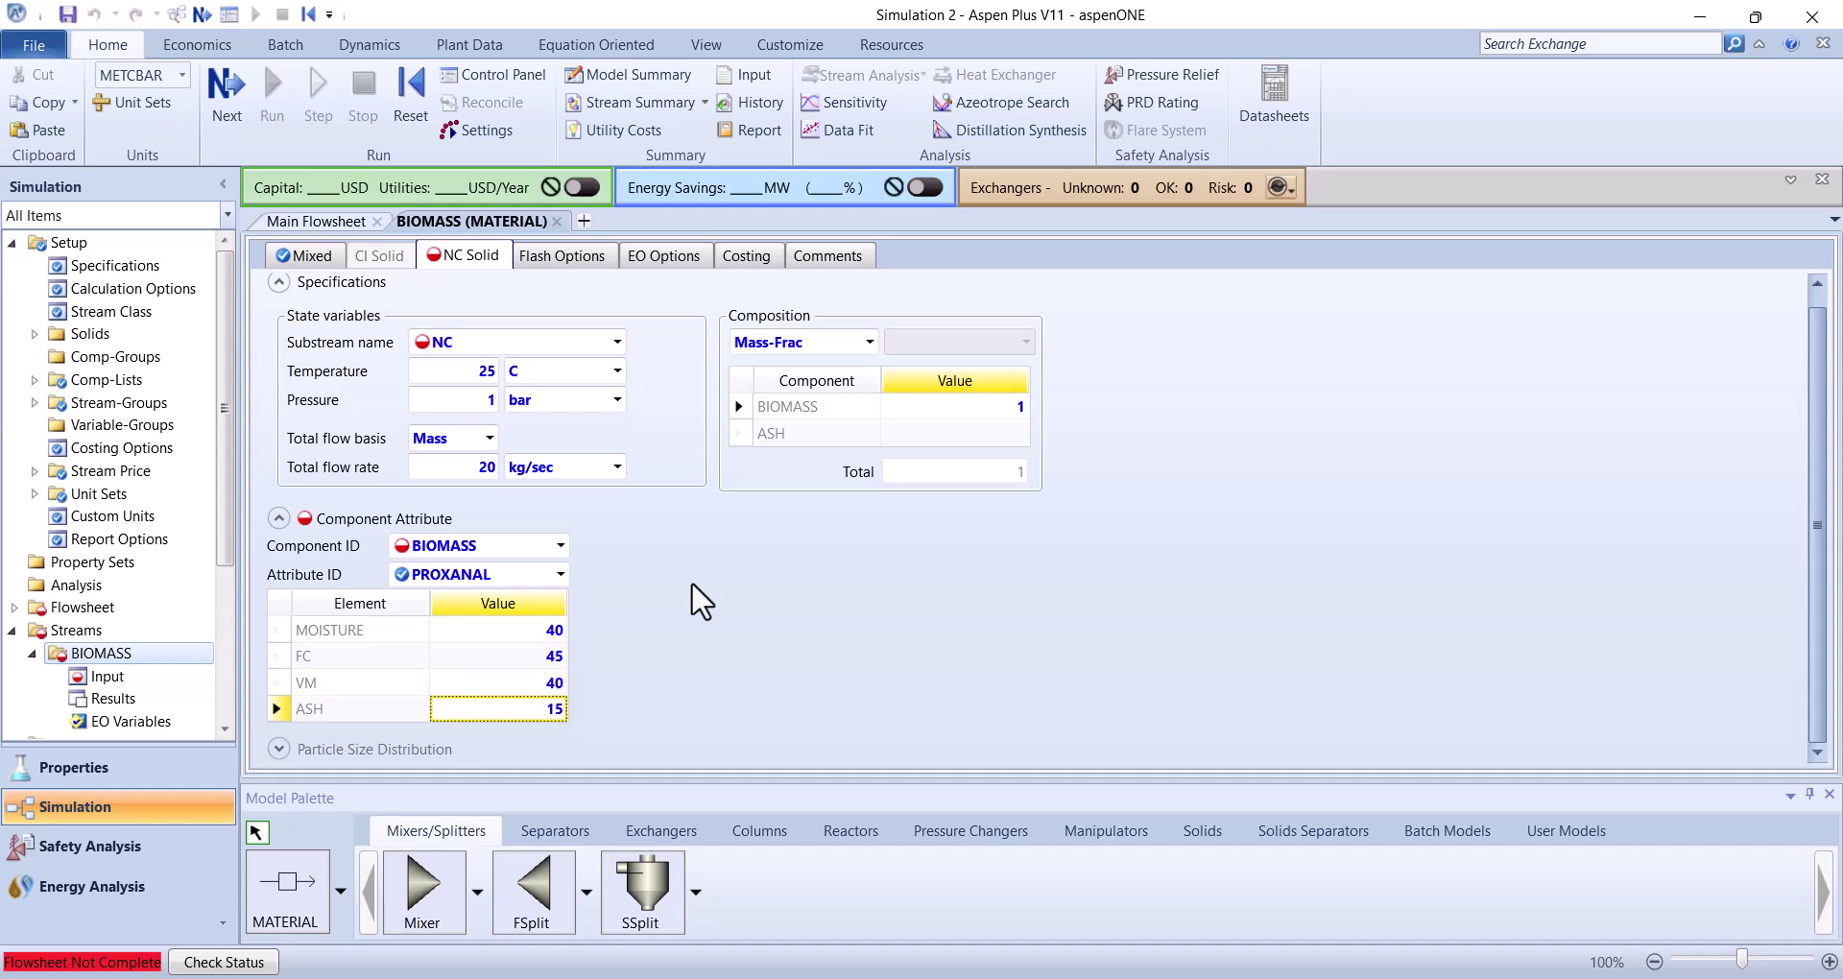
In the BIOMASS ultimate analysis (ULTANAL), enter ash 15, carbon 52.9 and hydrogen 7.3
left_click(562, 574)
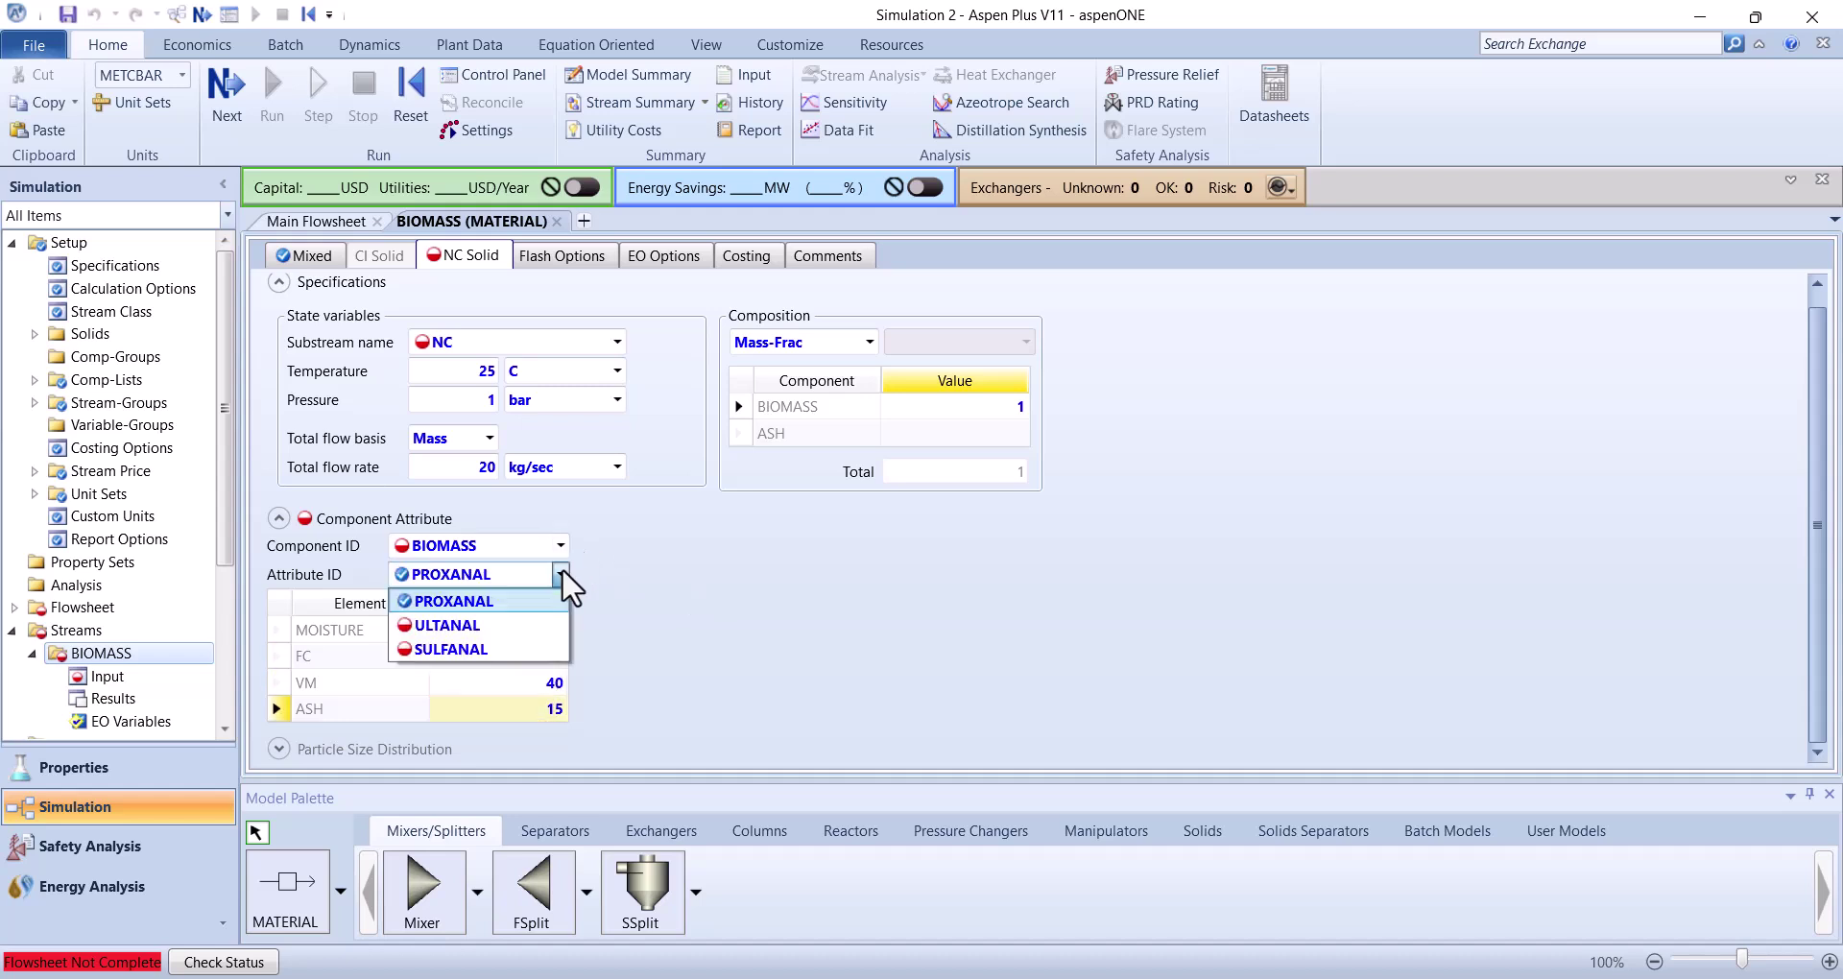
left_click(483, 626)
left_click(519, 629)
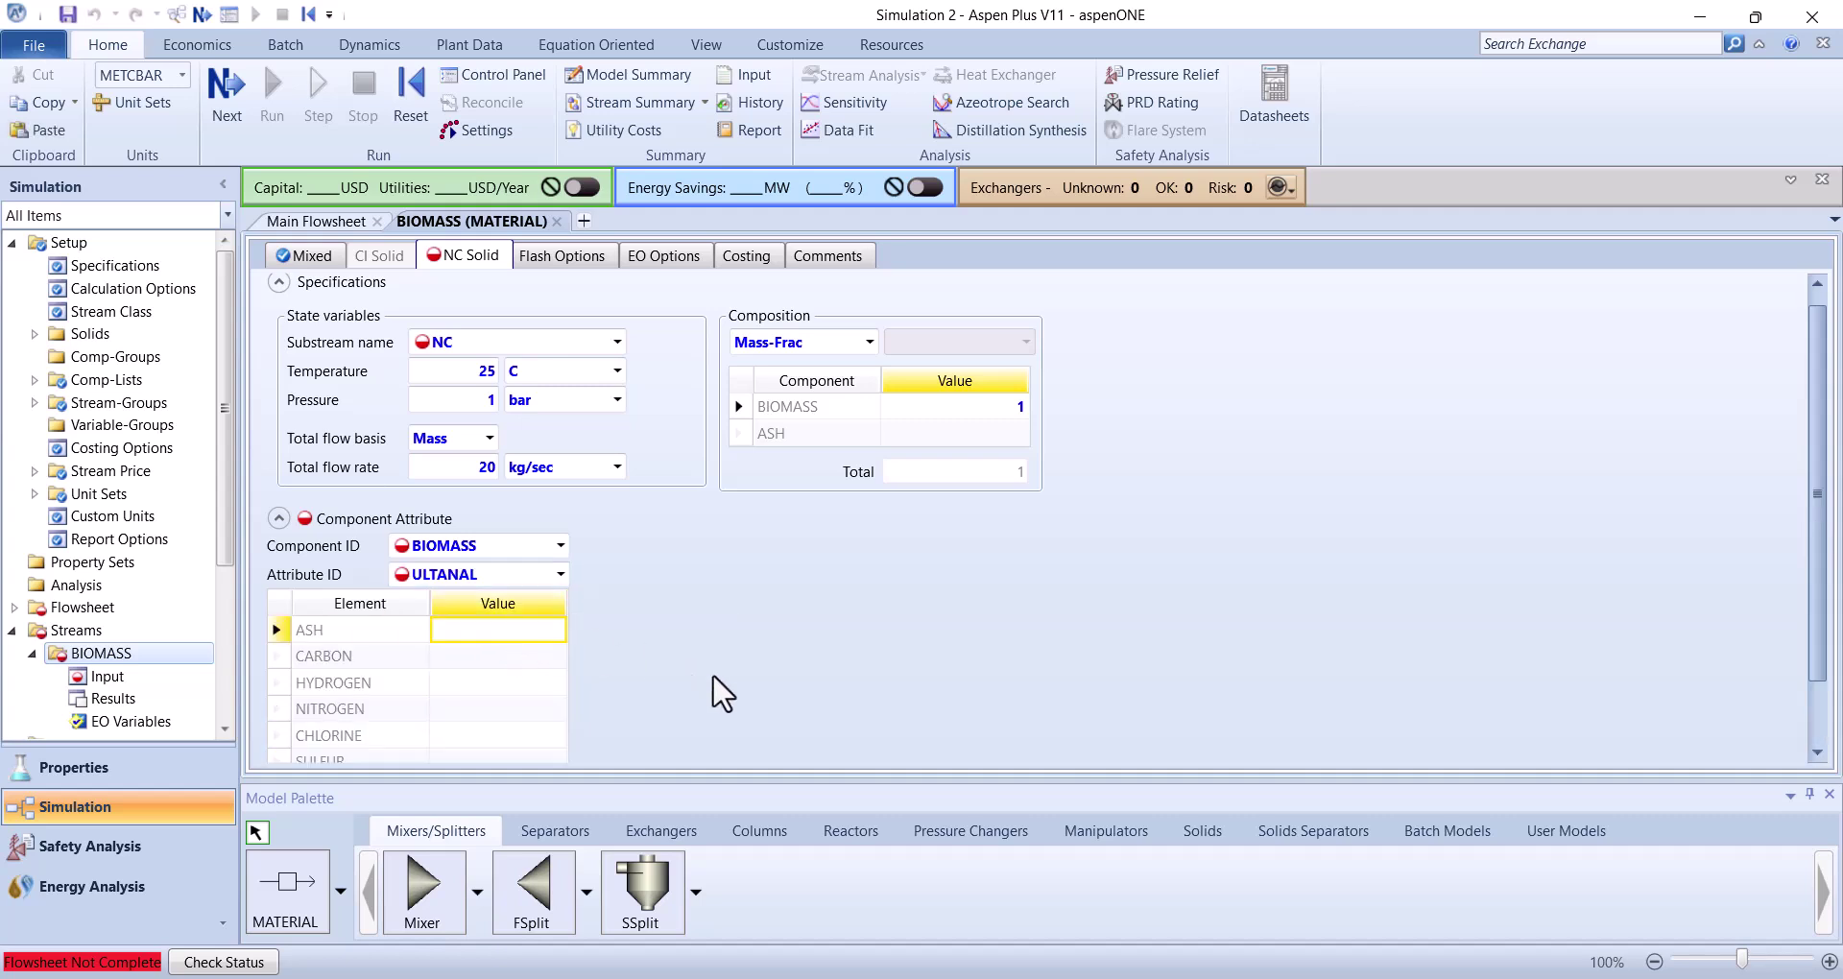
scroll(712, 672, "down", 1)
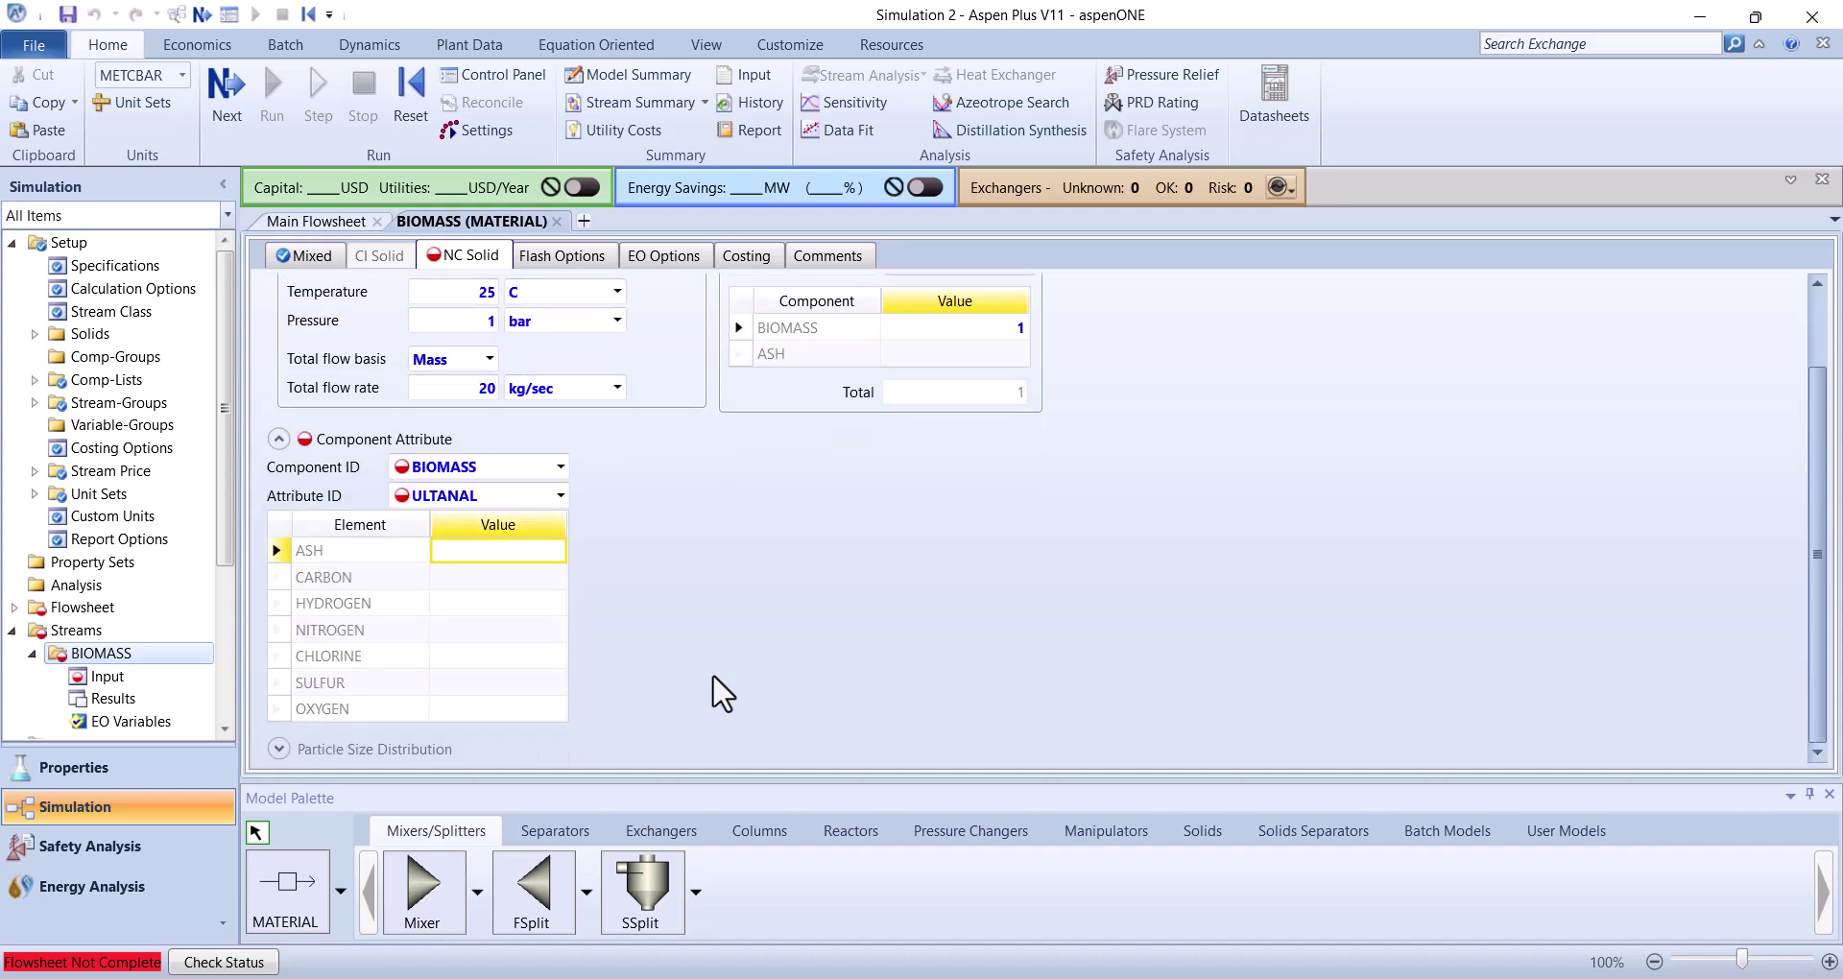
type("15")
key("Return")
type("52.9")
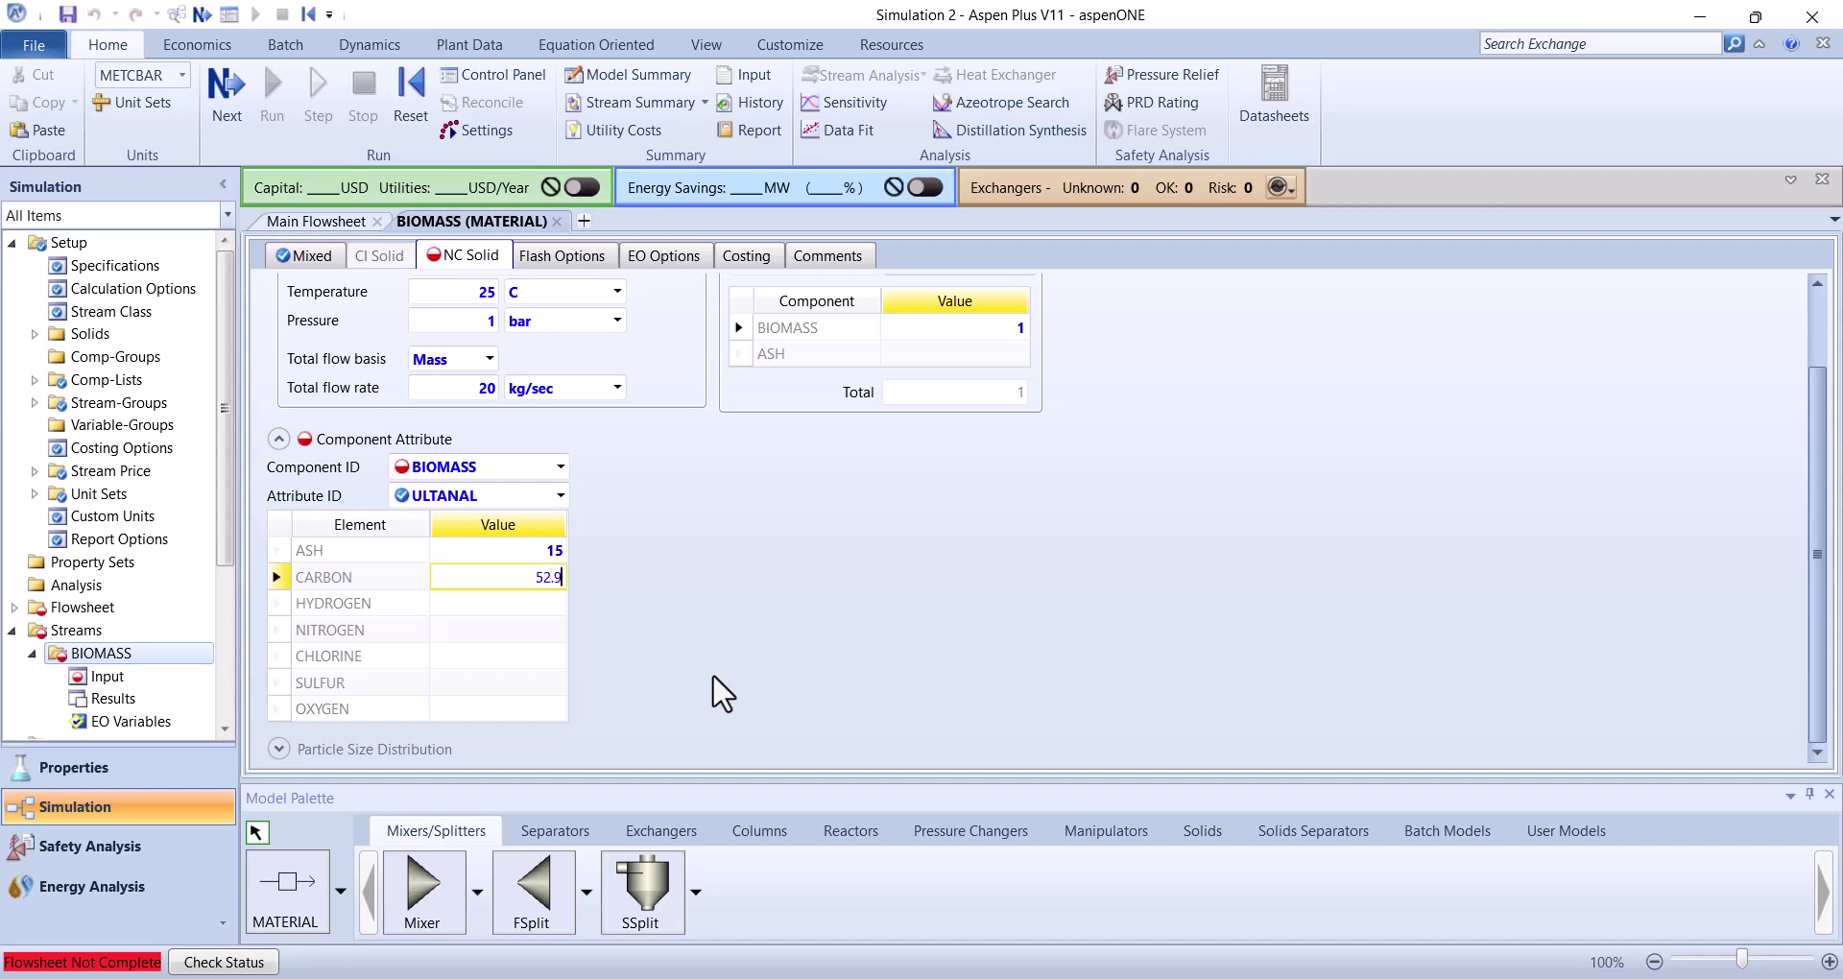
key("Return")
type("7.3")
key("Return")
Complete the BIOMASS ultimate analysis with nitrogen 1.3, chlorine 0.5, sulfur 1.1 and oxygen 21.9, keeping ash at 15
type("1.3")
key("Return")
type("0.5")
key("Return")
type("1.1")
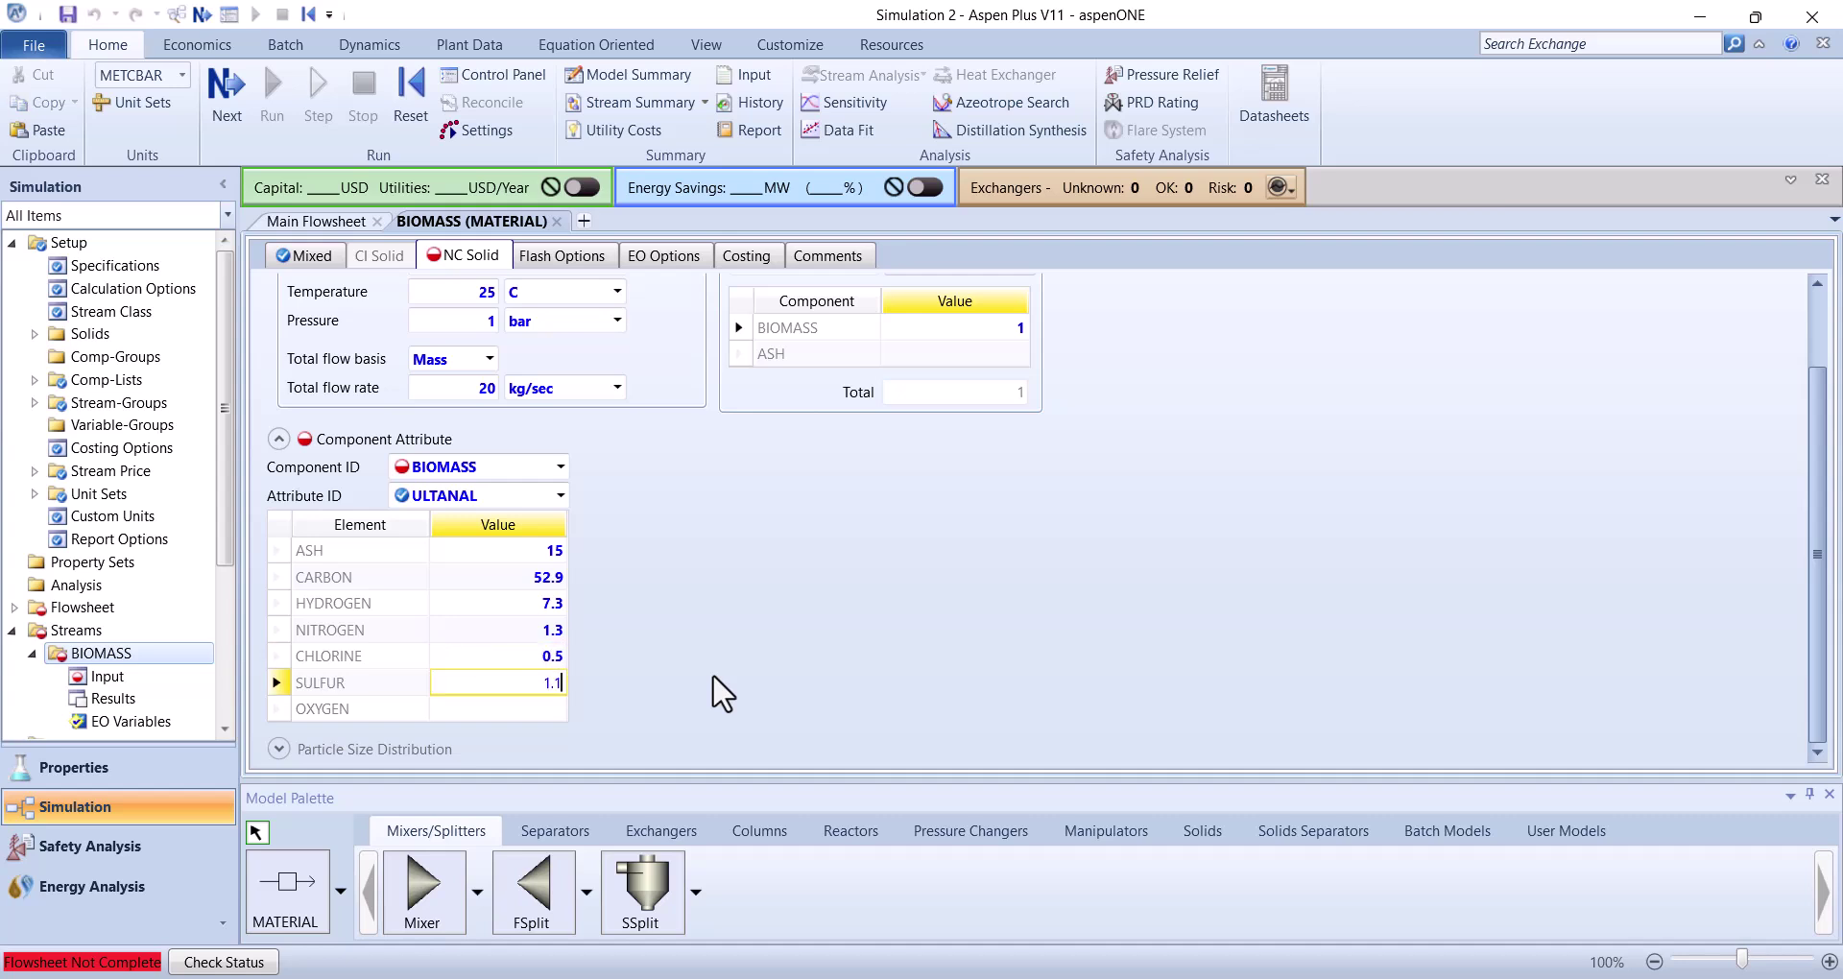
key("Return")
type("21.9")
key("Return")
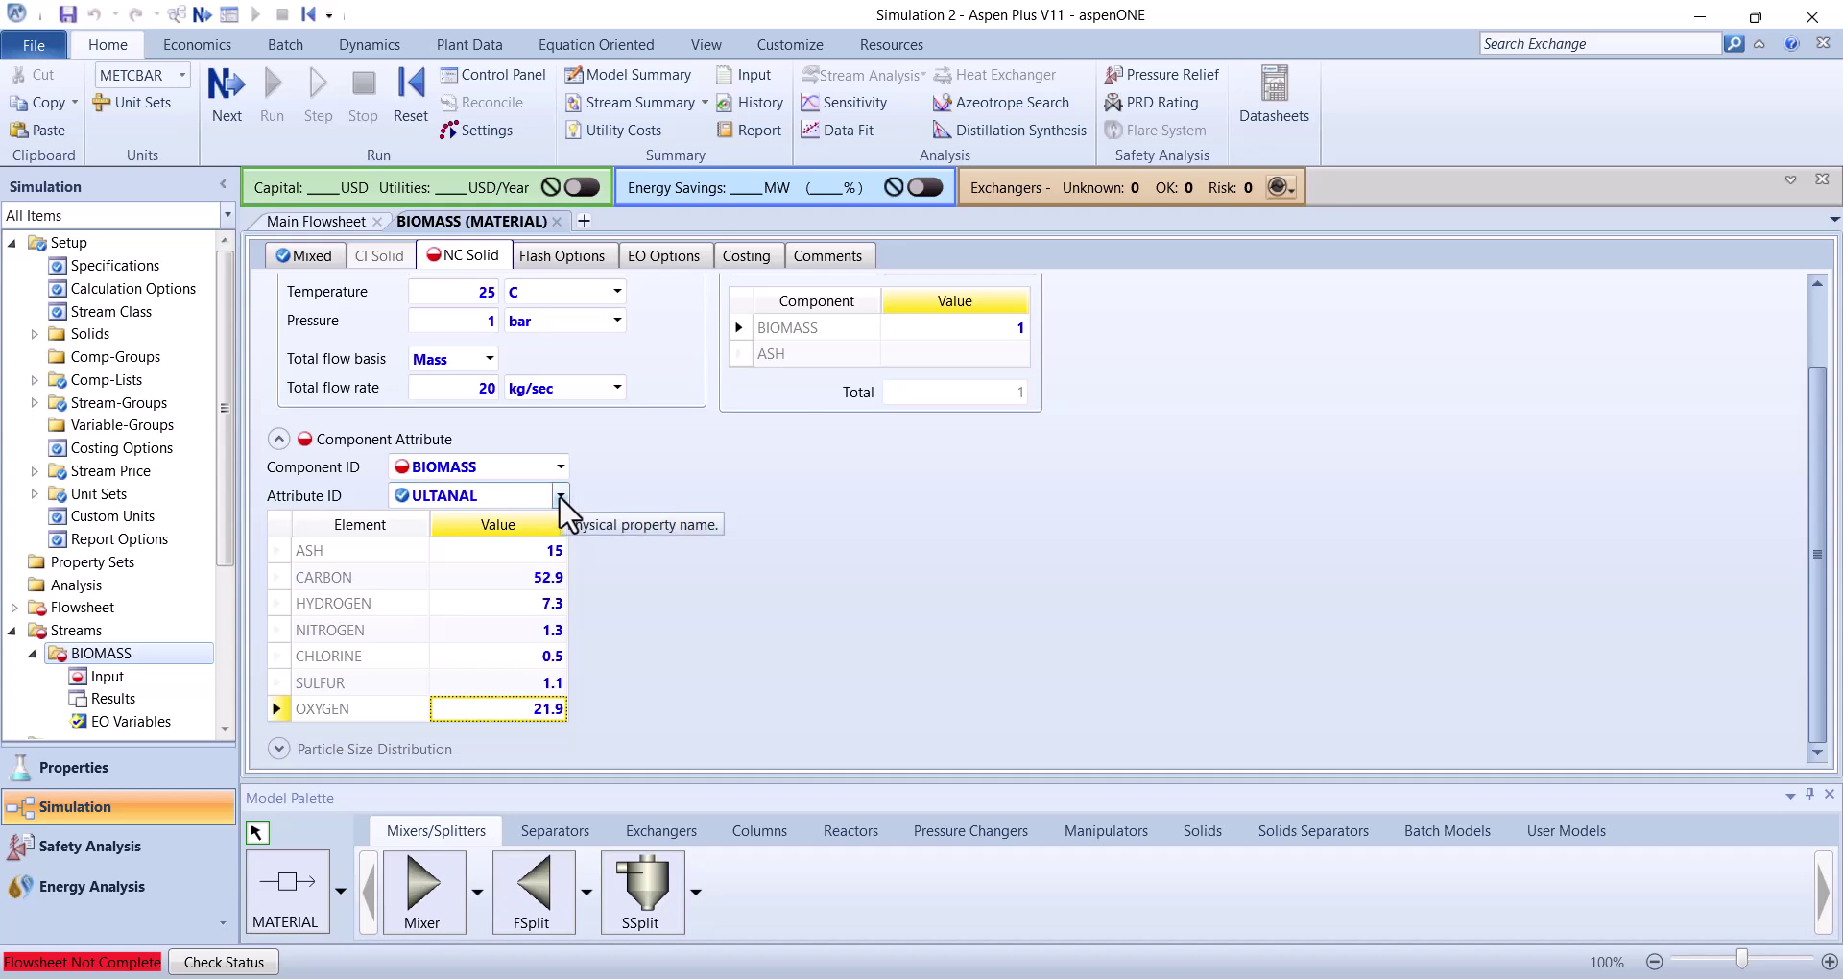
left_click(547, 549)
type("15")
key("Return")
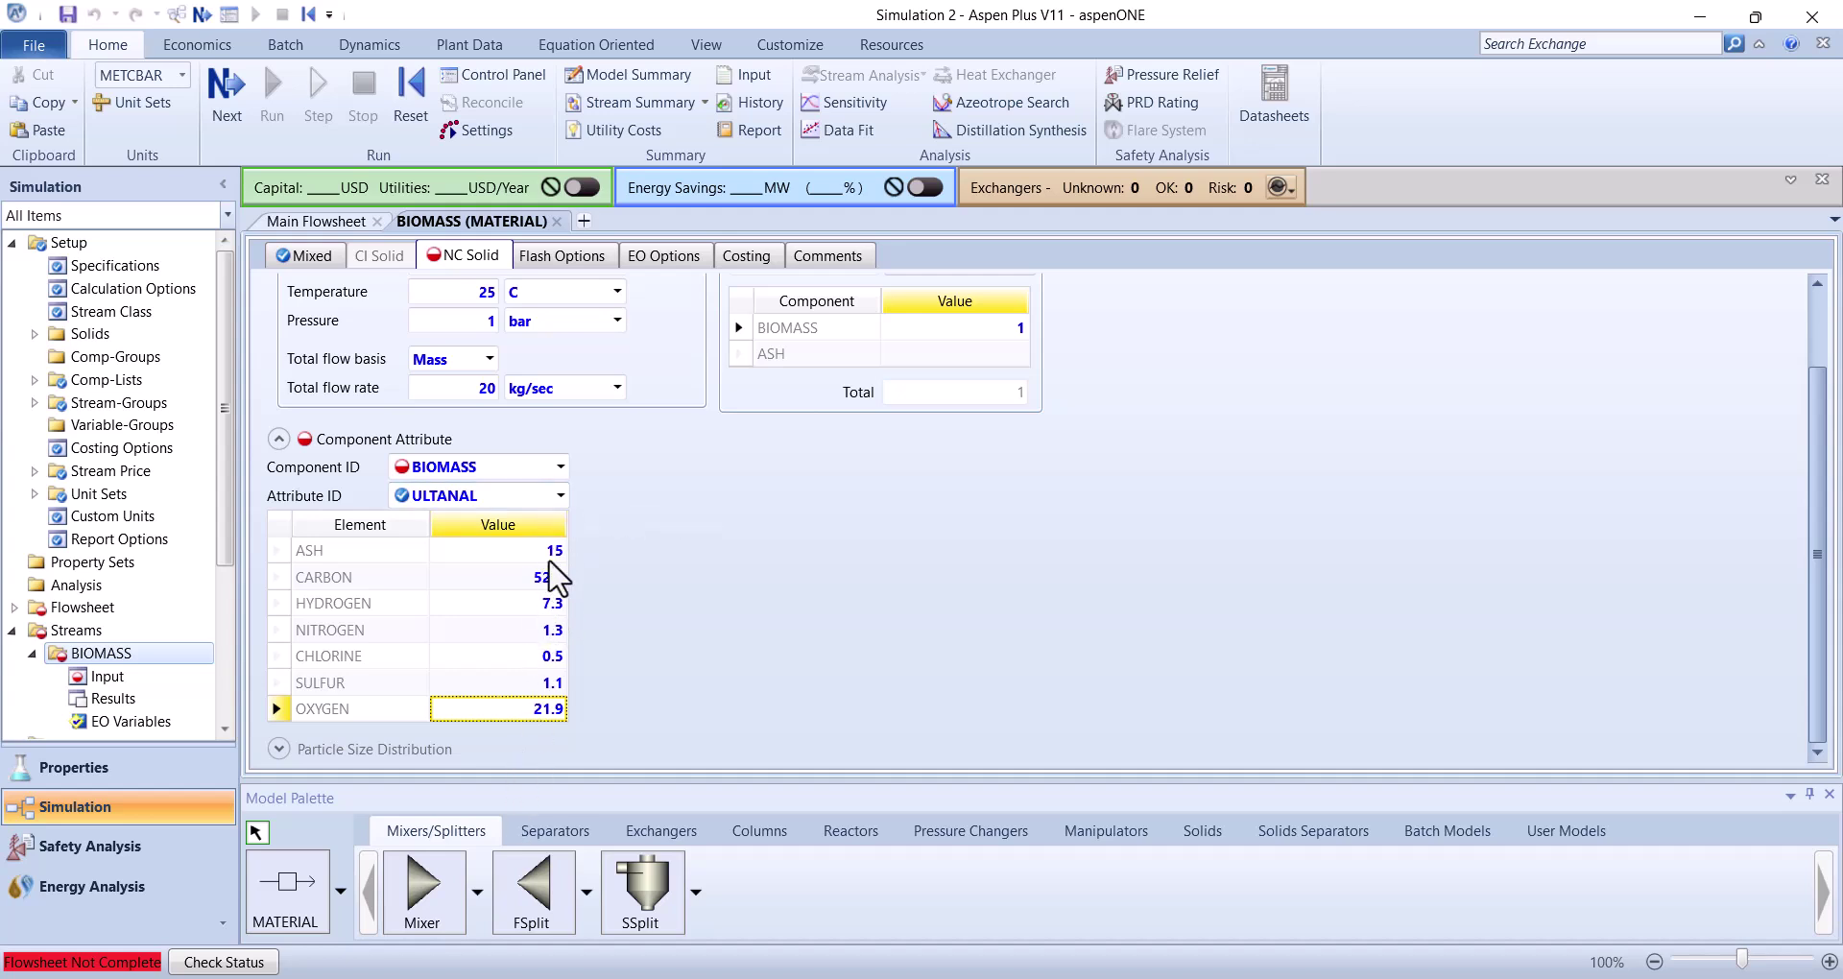
Enter the BIOMASS sulfur analysis (SULFANAL) as pyritic 0.135, sulfate 0.03 and organic 0.135, and close the stream form
left_click(559, 494)
left_click(482, 569)
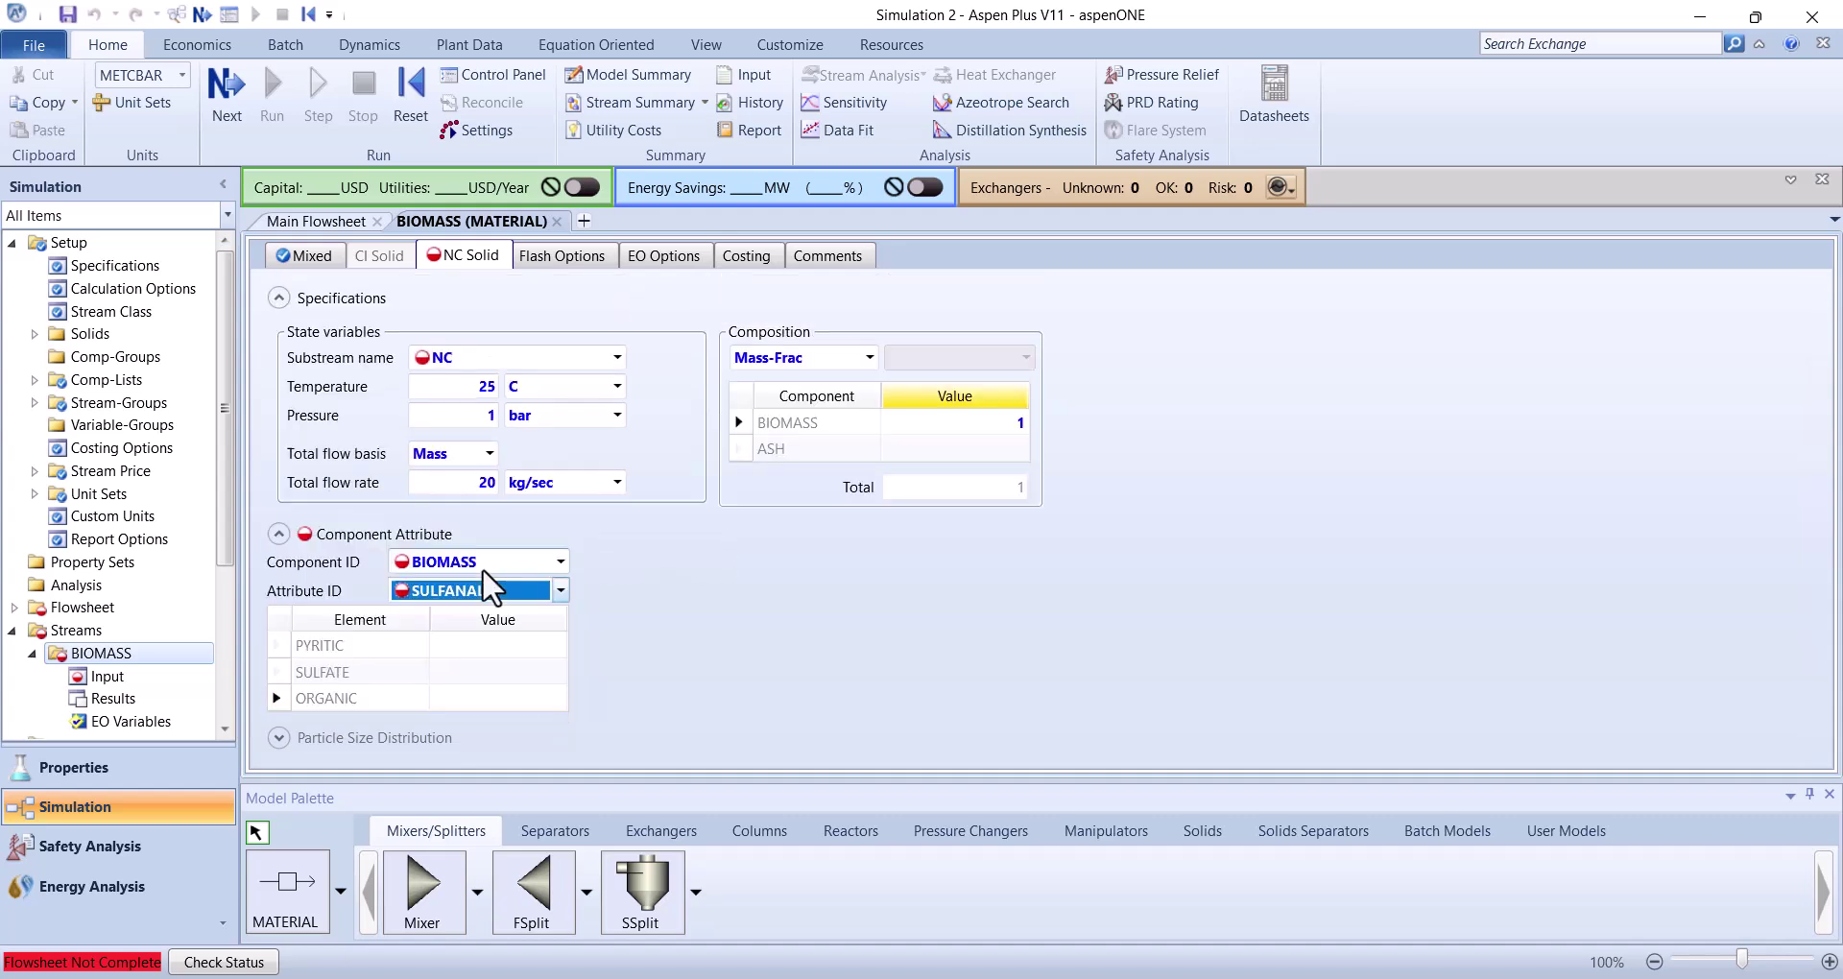
left_click(481, 702)
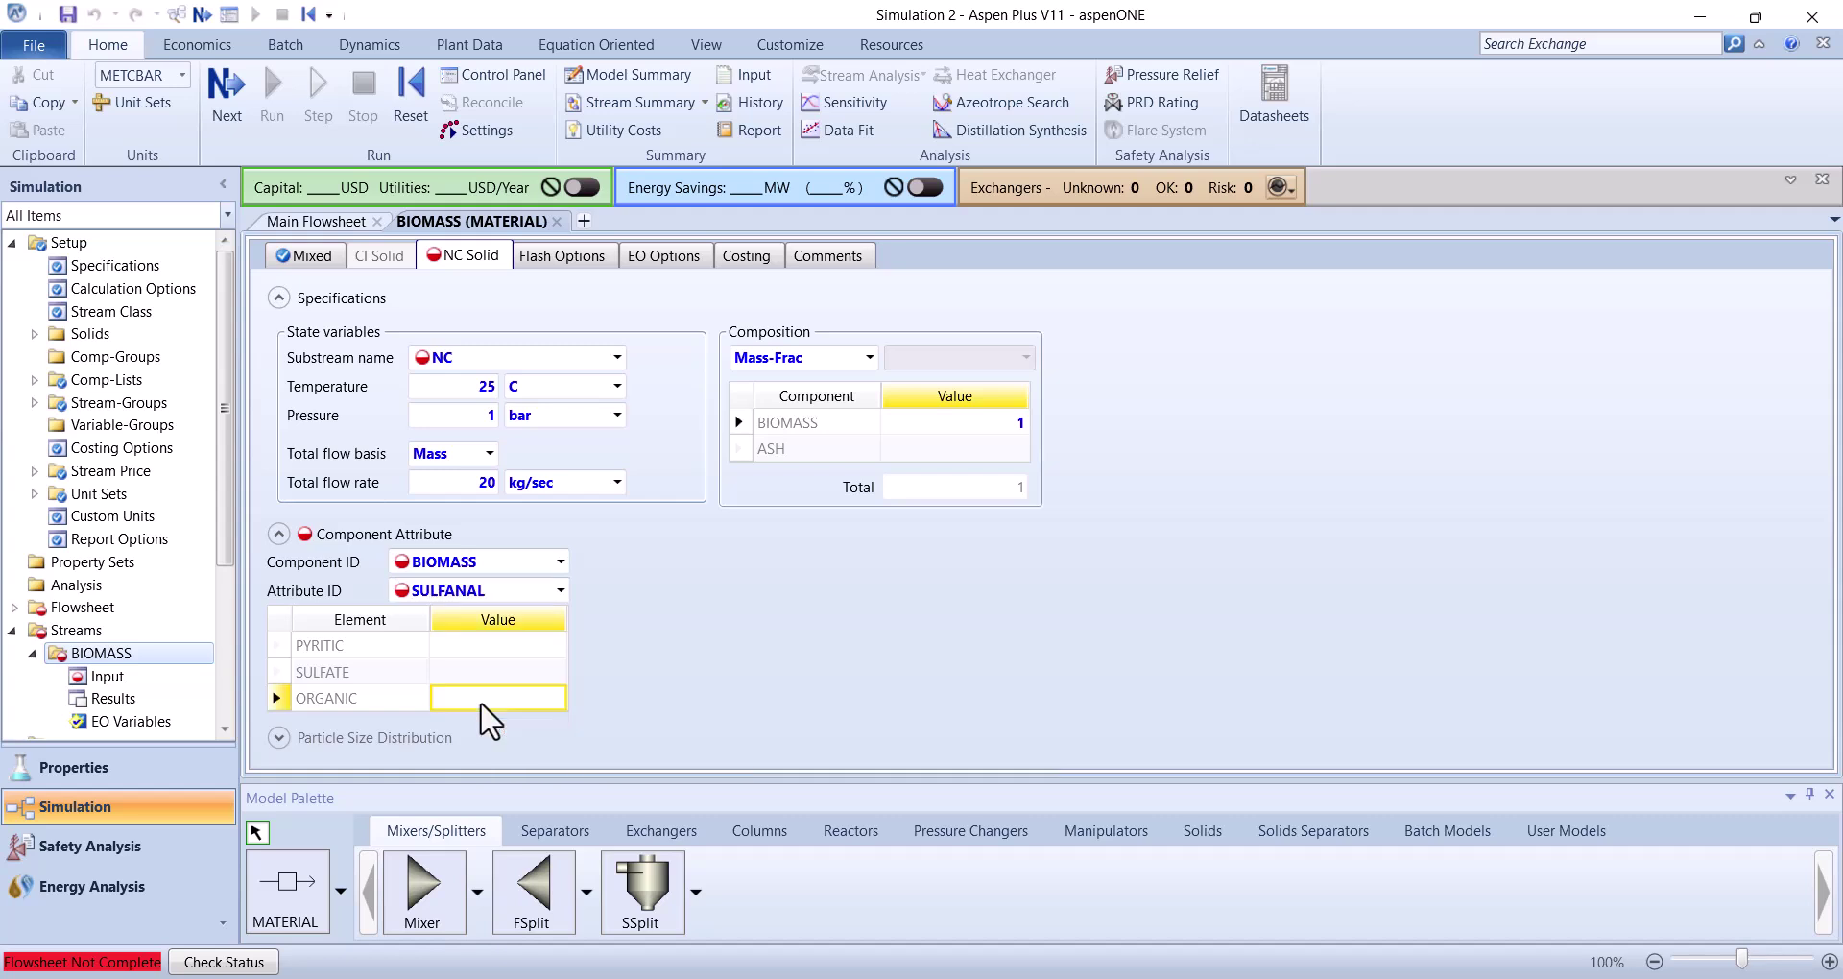
left_click(485, 647)
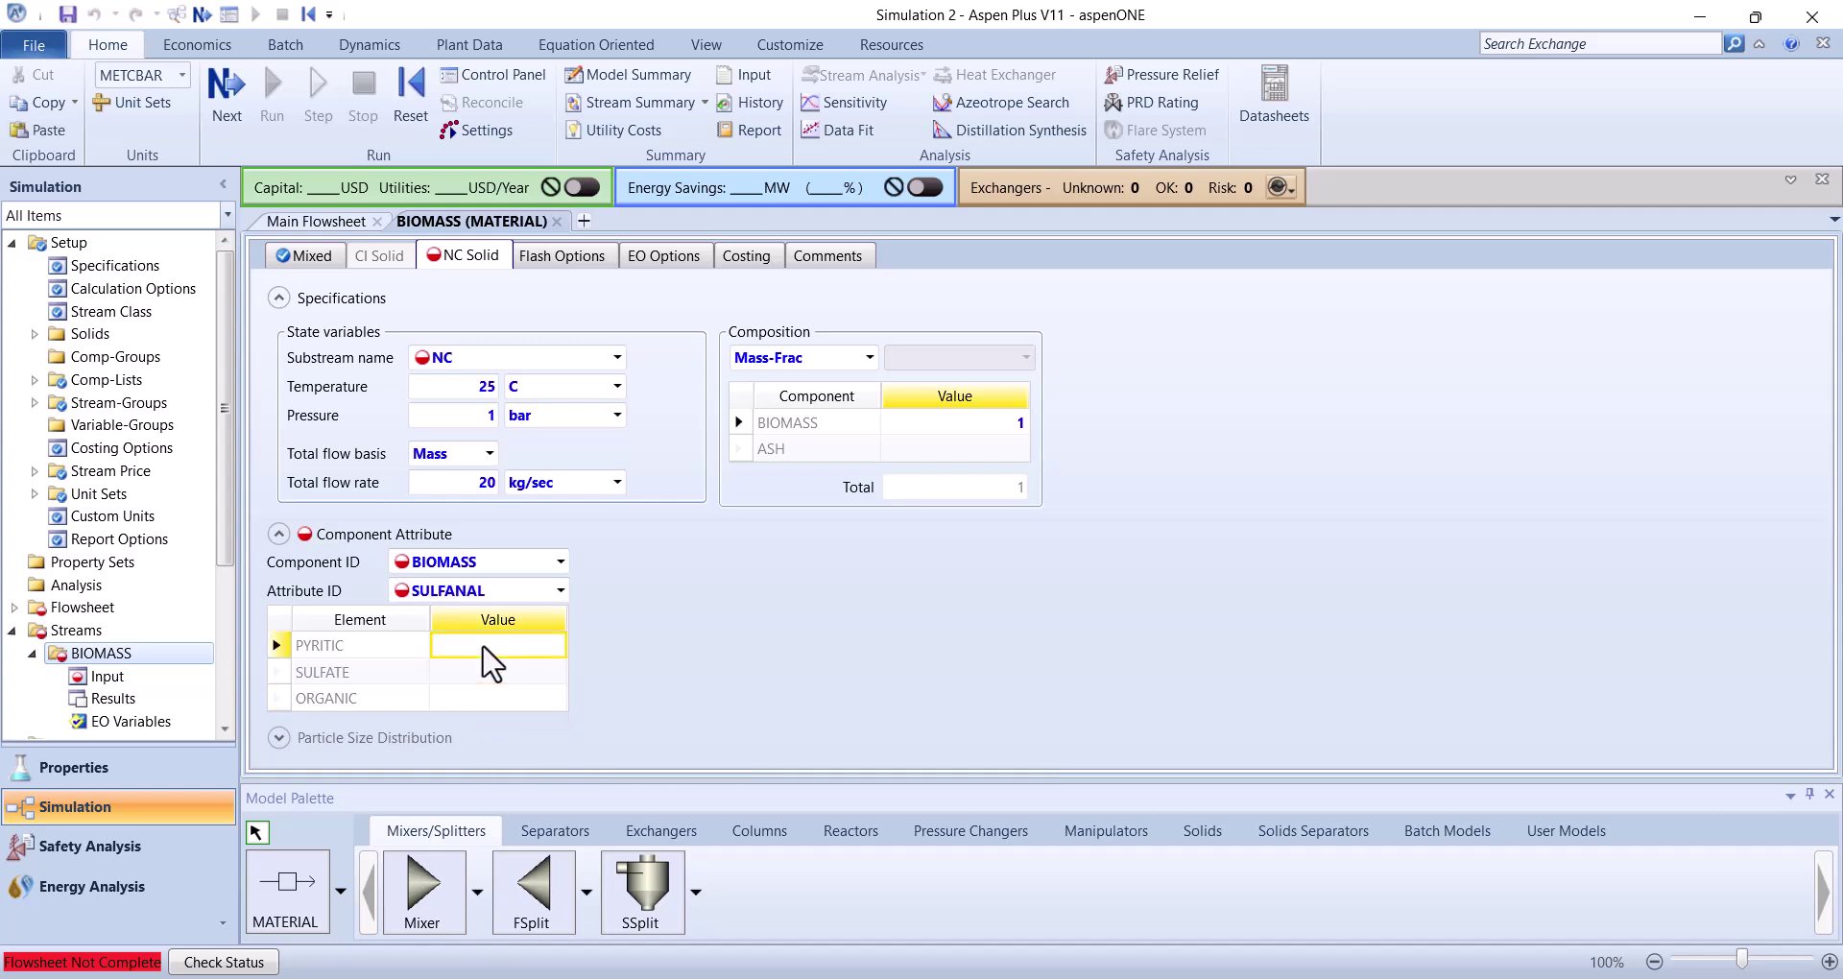
type("0.135")
key("Return")
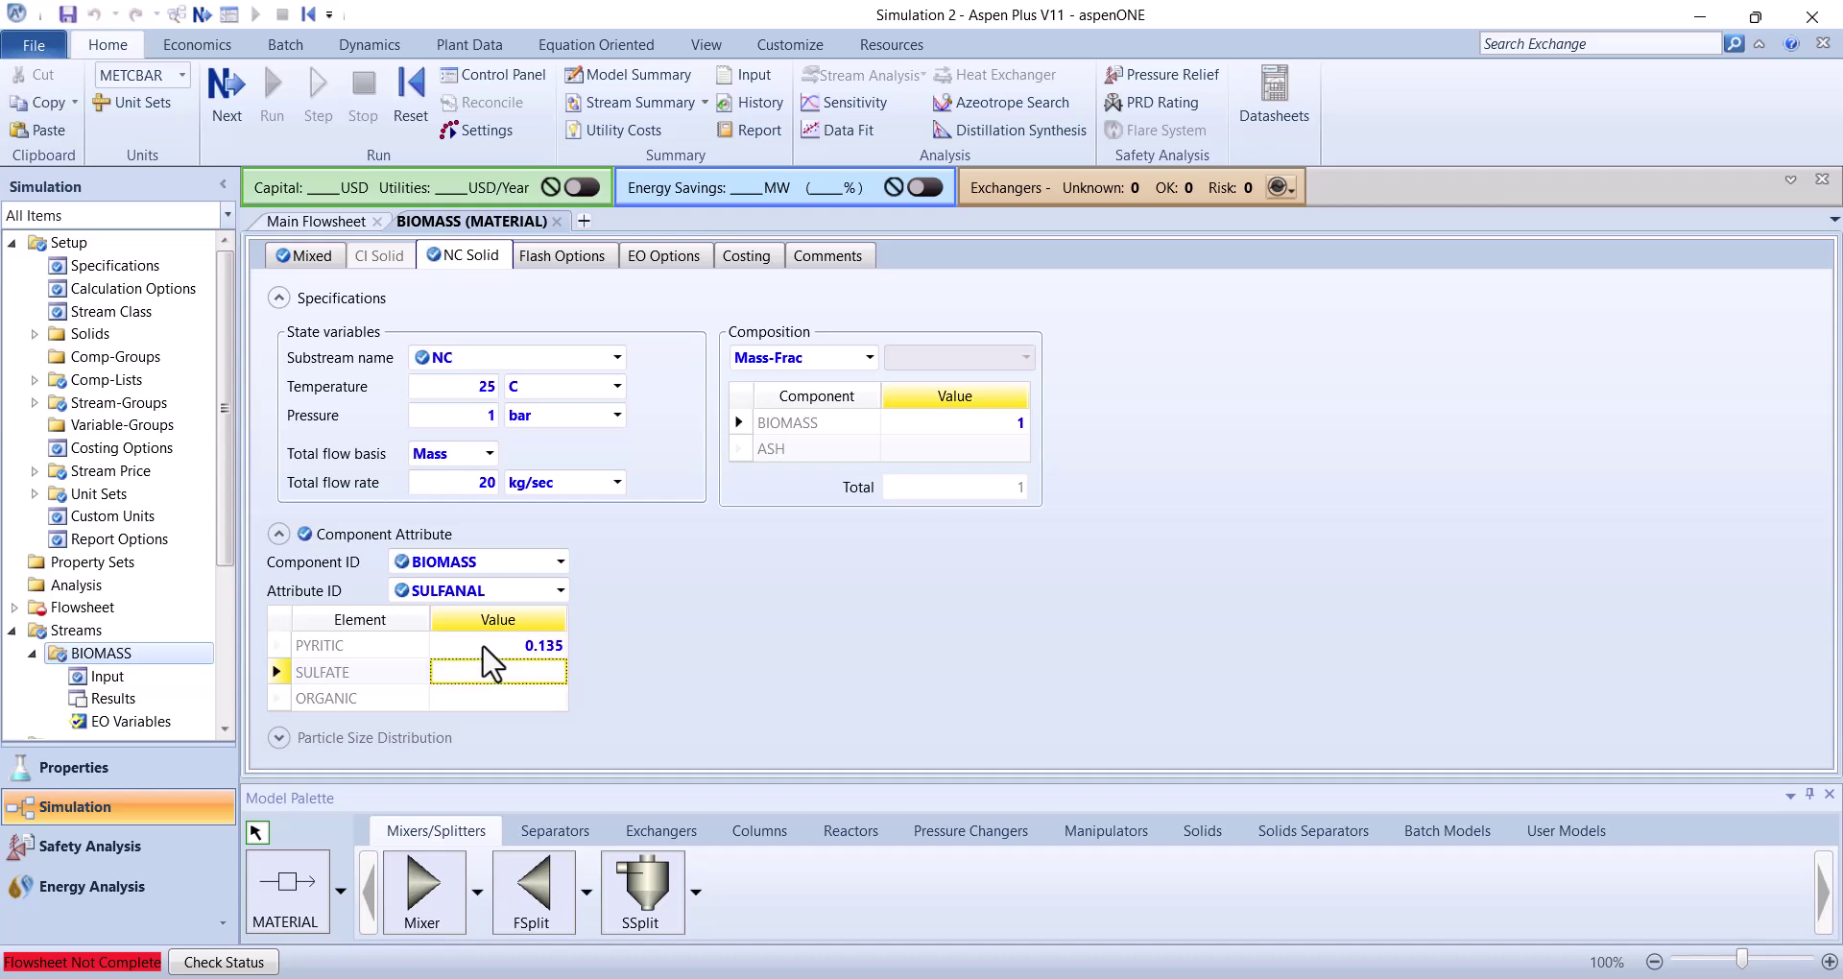
type("0.03")
key("Return")
key("Up")
type("0.")
key("Return")
type("0")
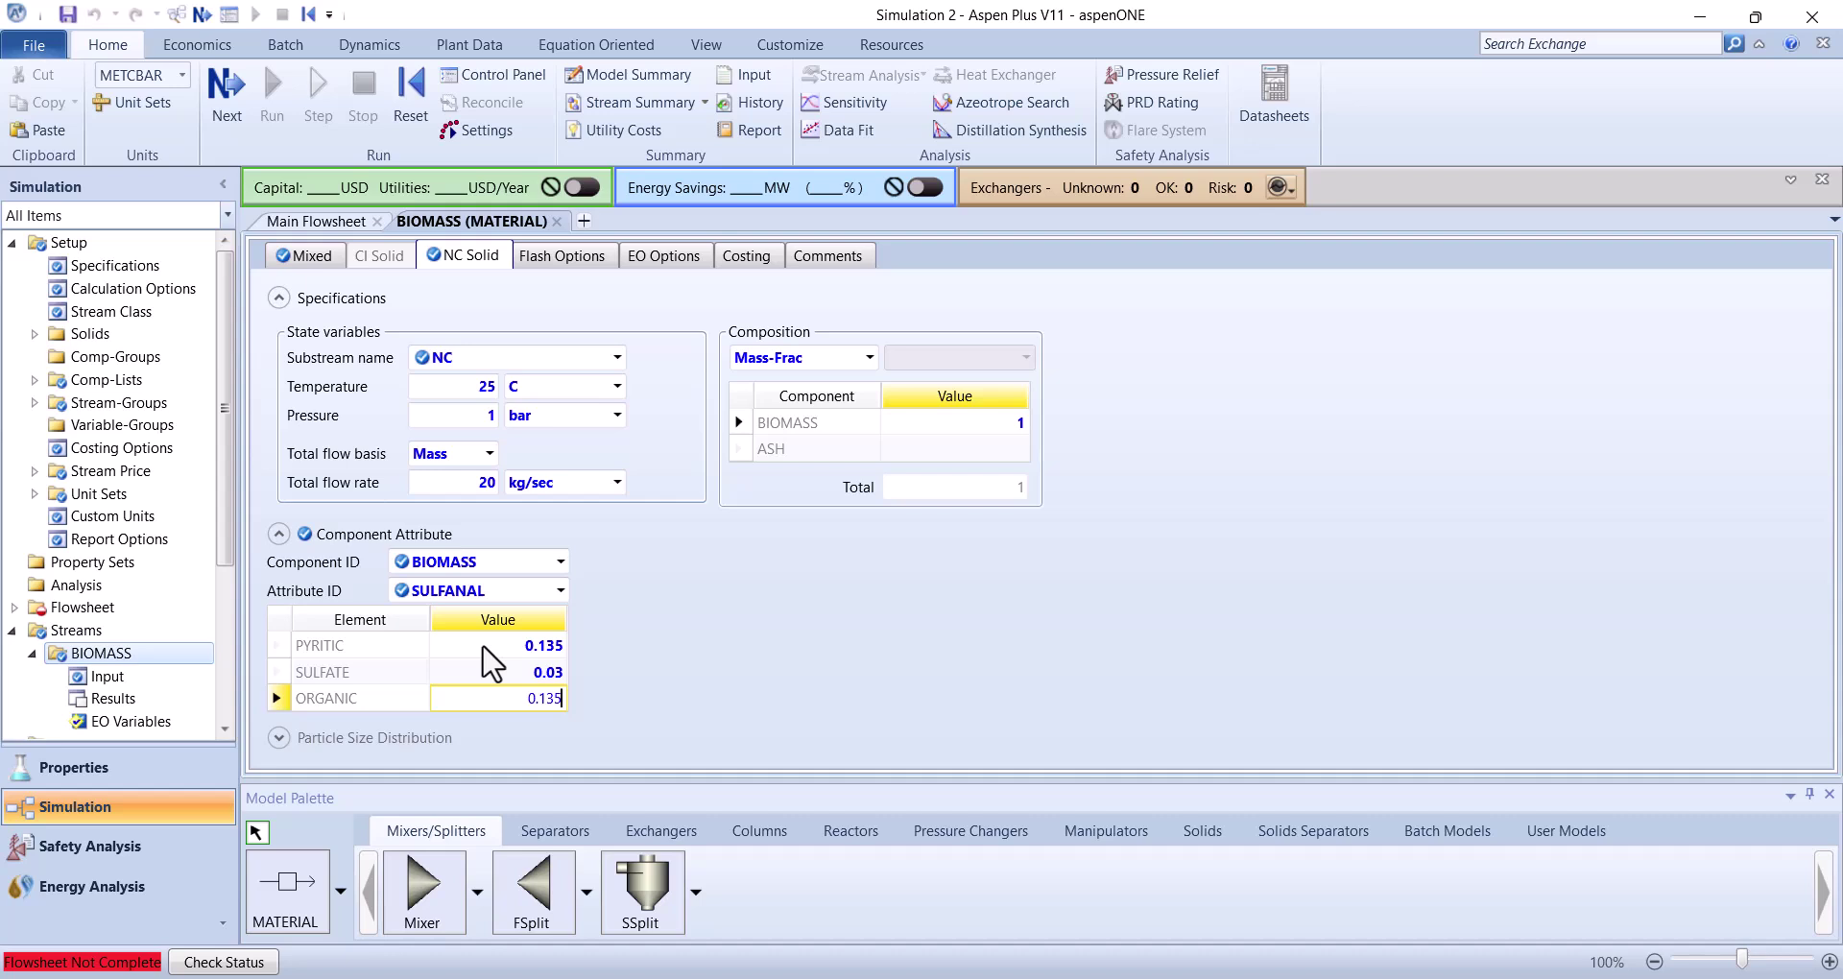
key("Return")
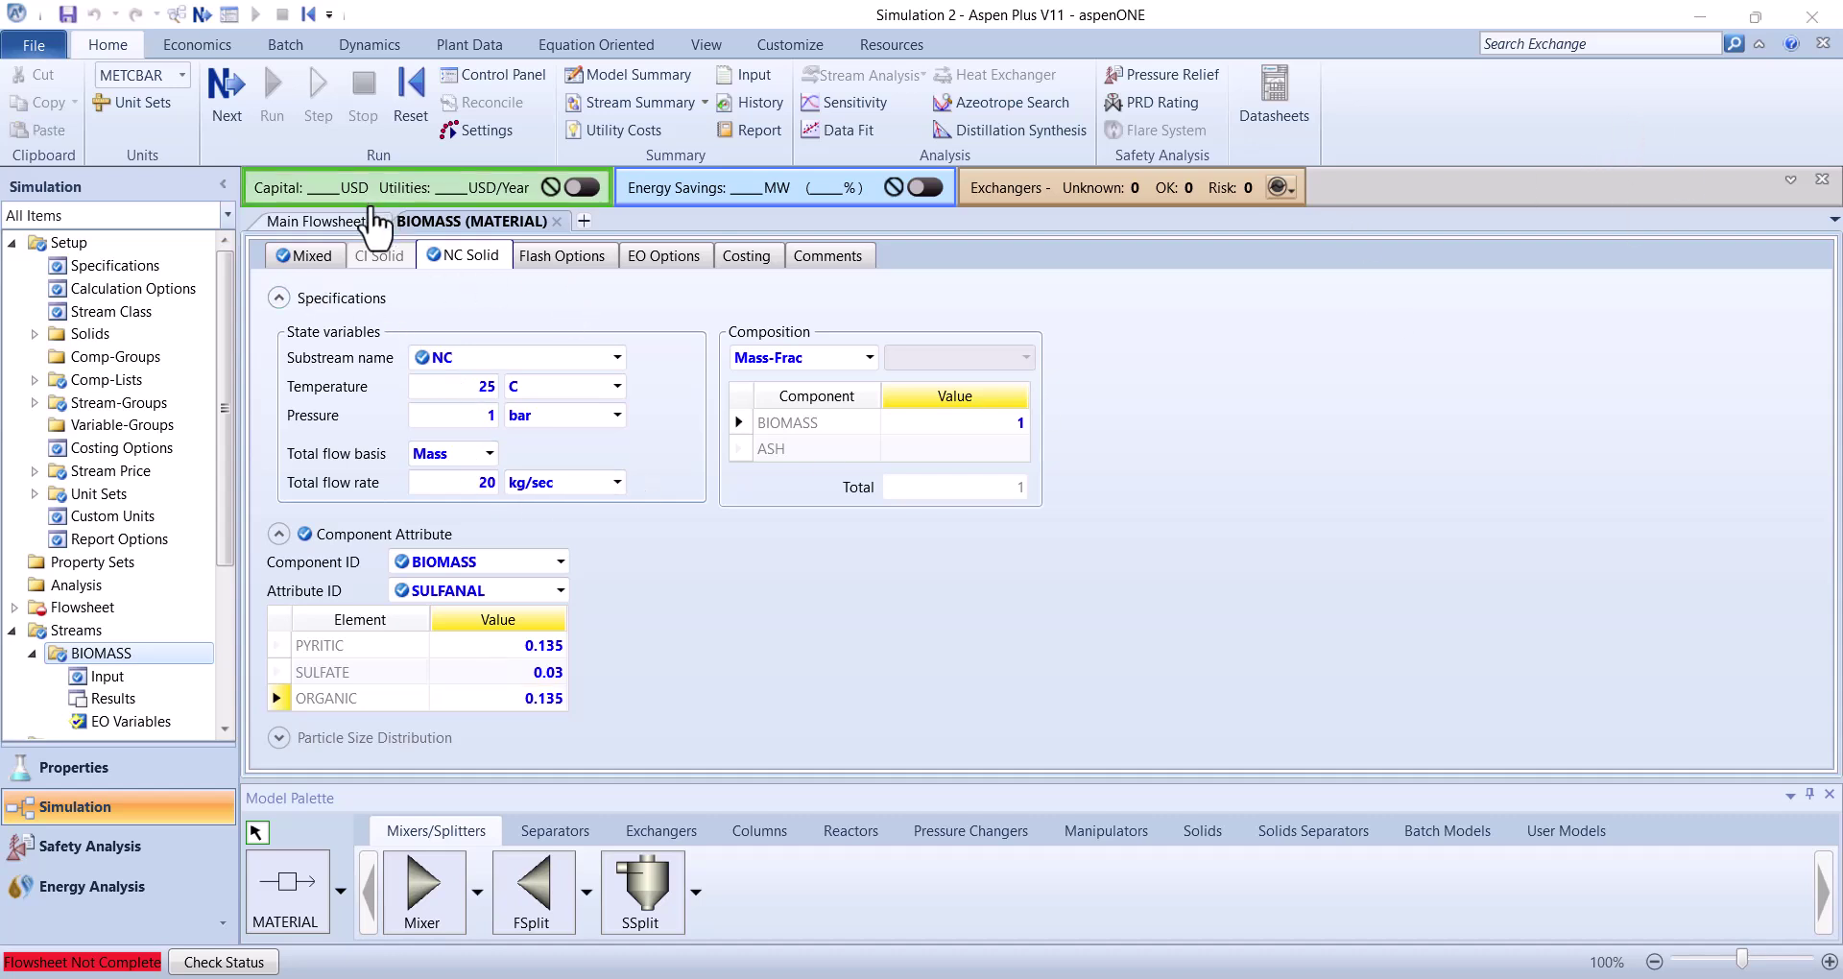
left_click(556, 221)
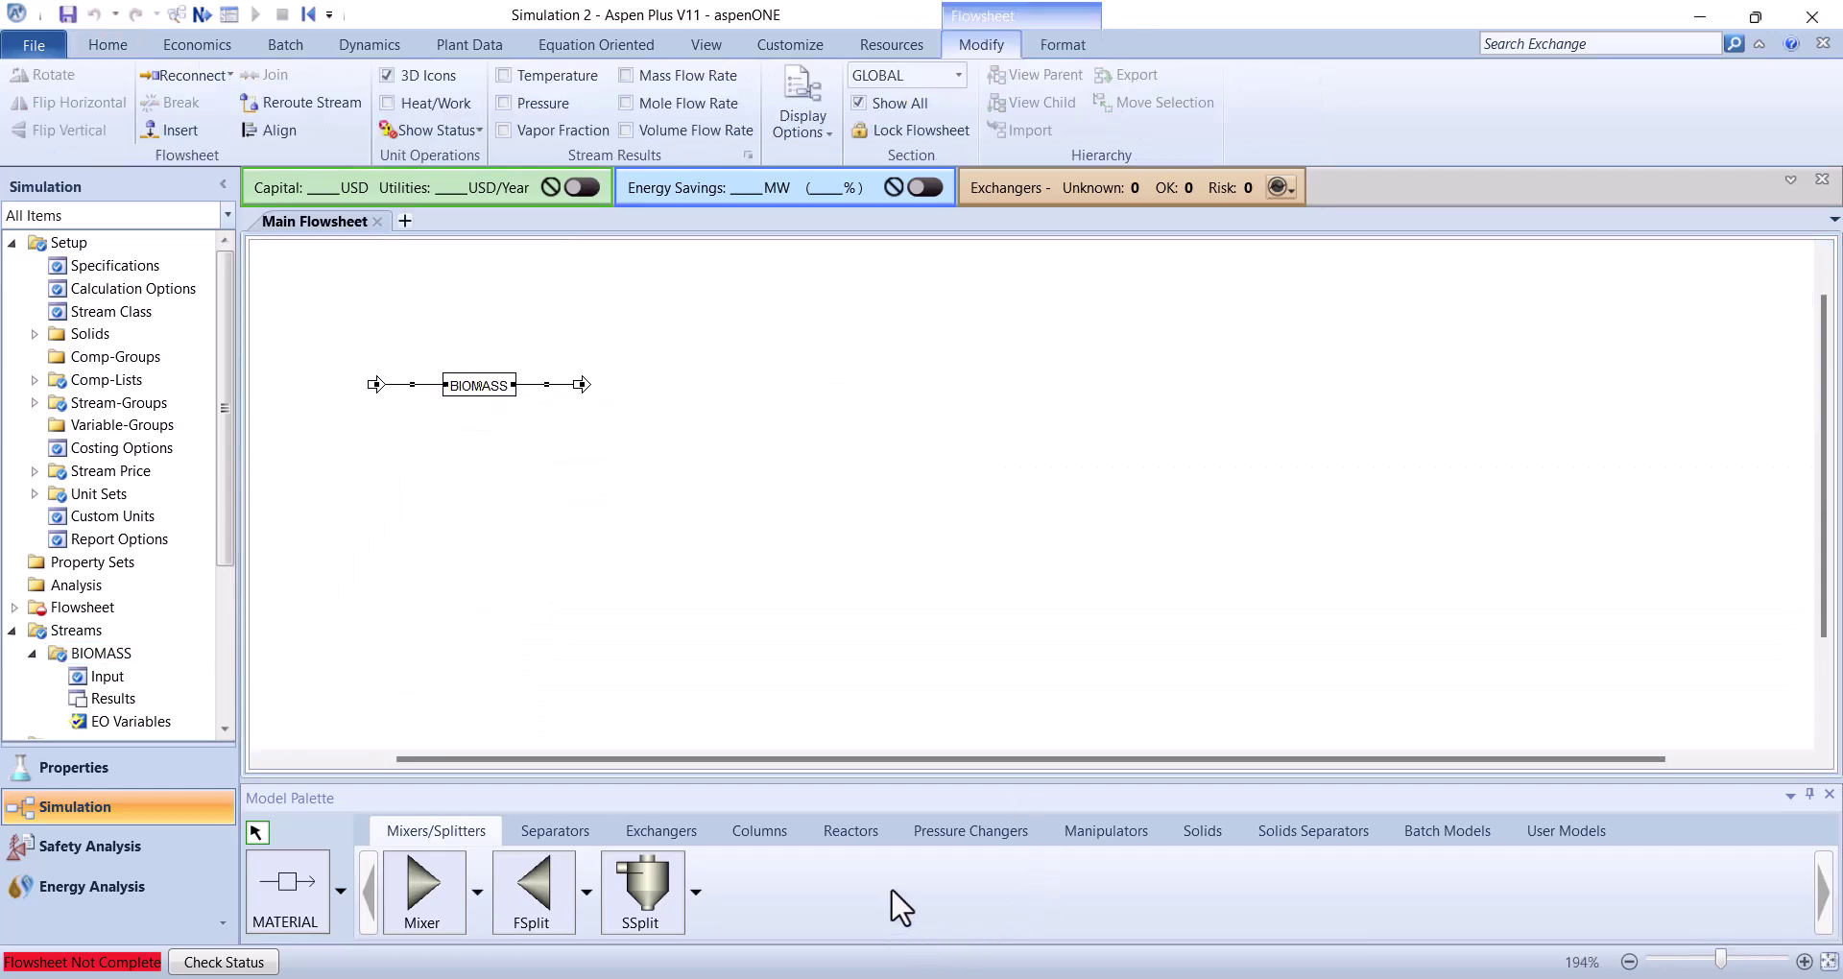
Place an RYield reactor named DECOMP beside the BIOMASS stream on the flowsheet and connect BIOMASS to its feed port
left_click(849, 831)
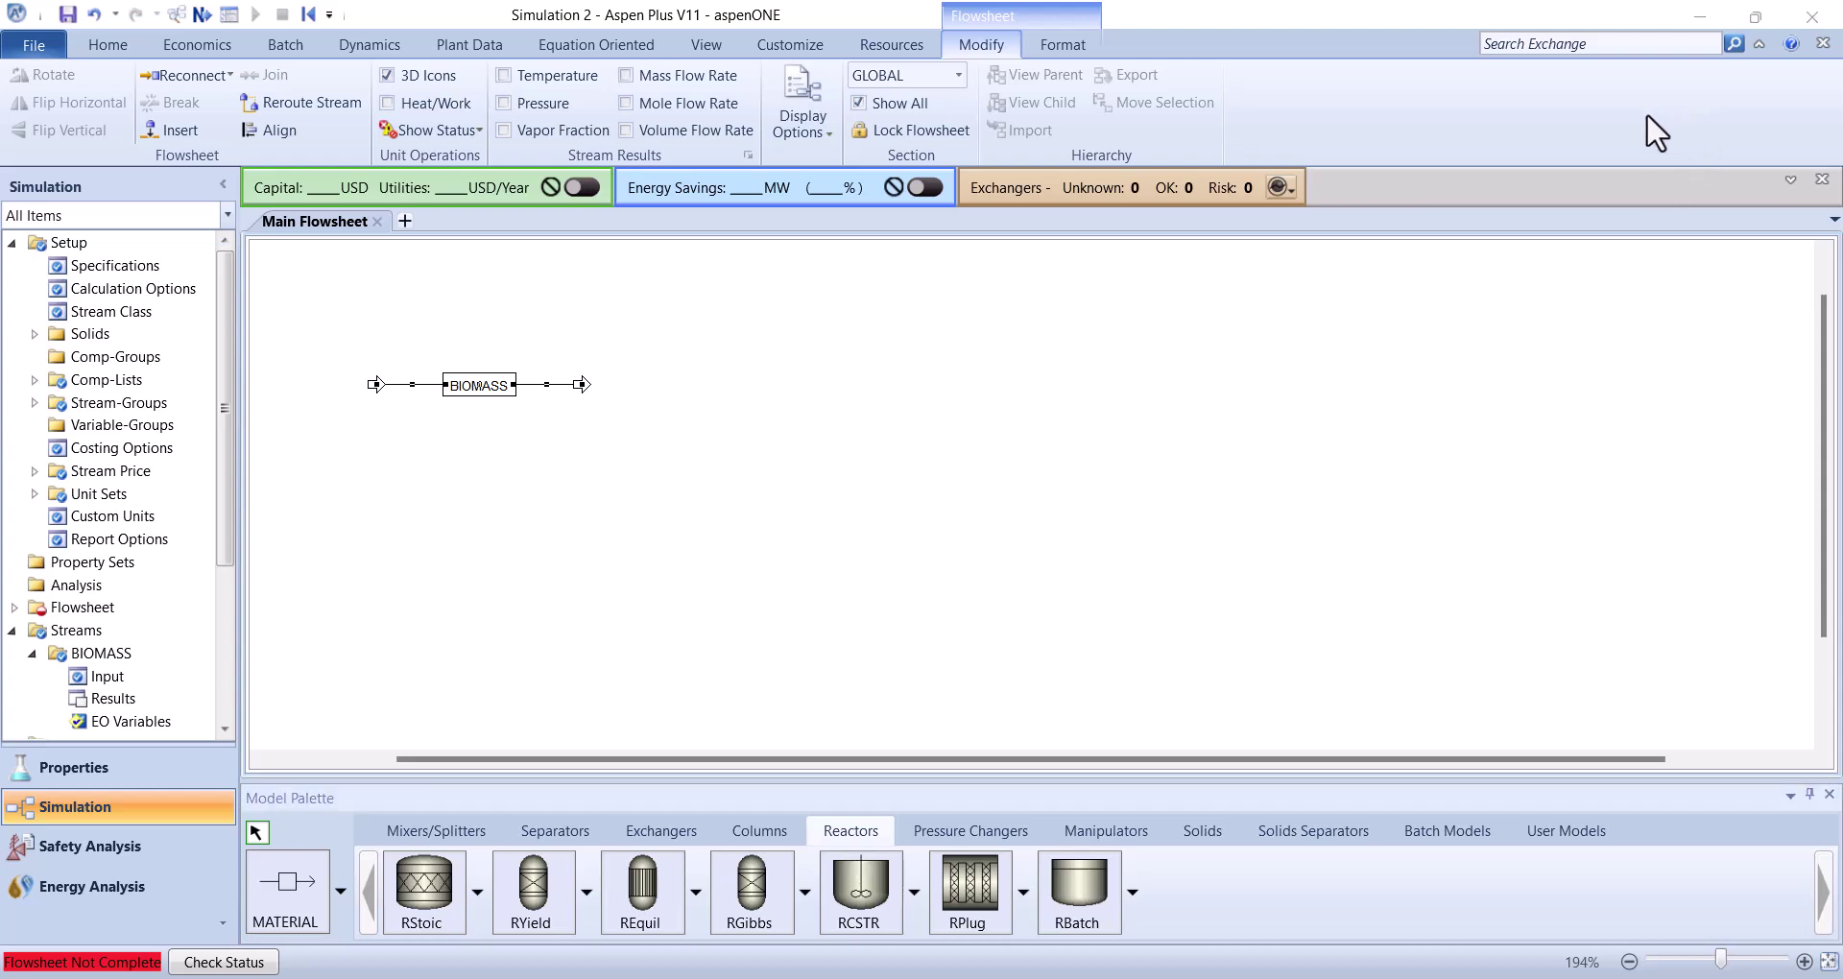
left_click(531, 897)
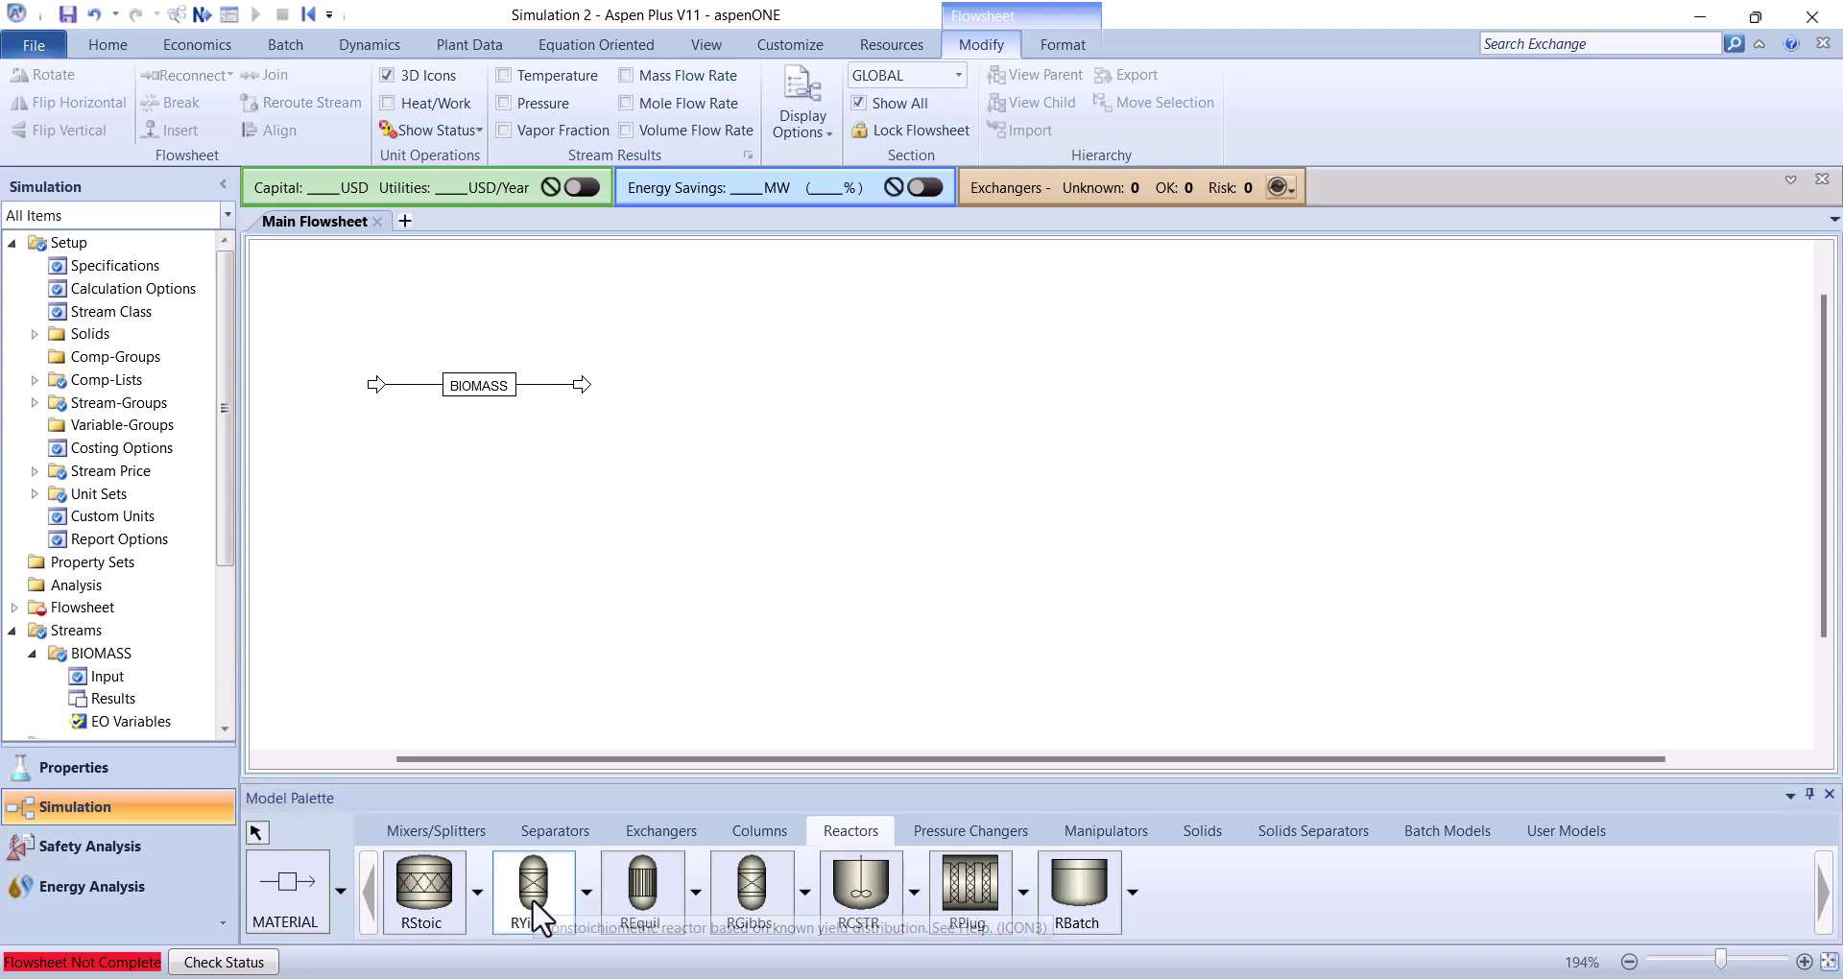
left_click(638, 392)
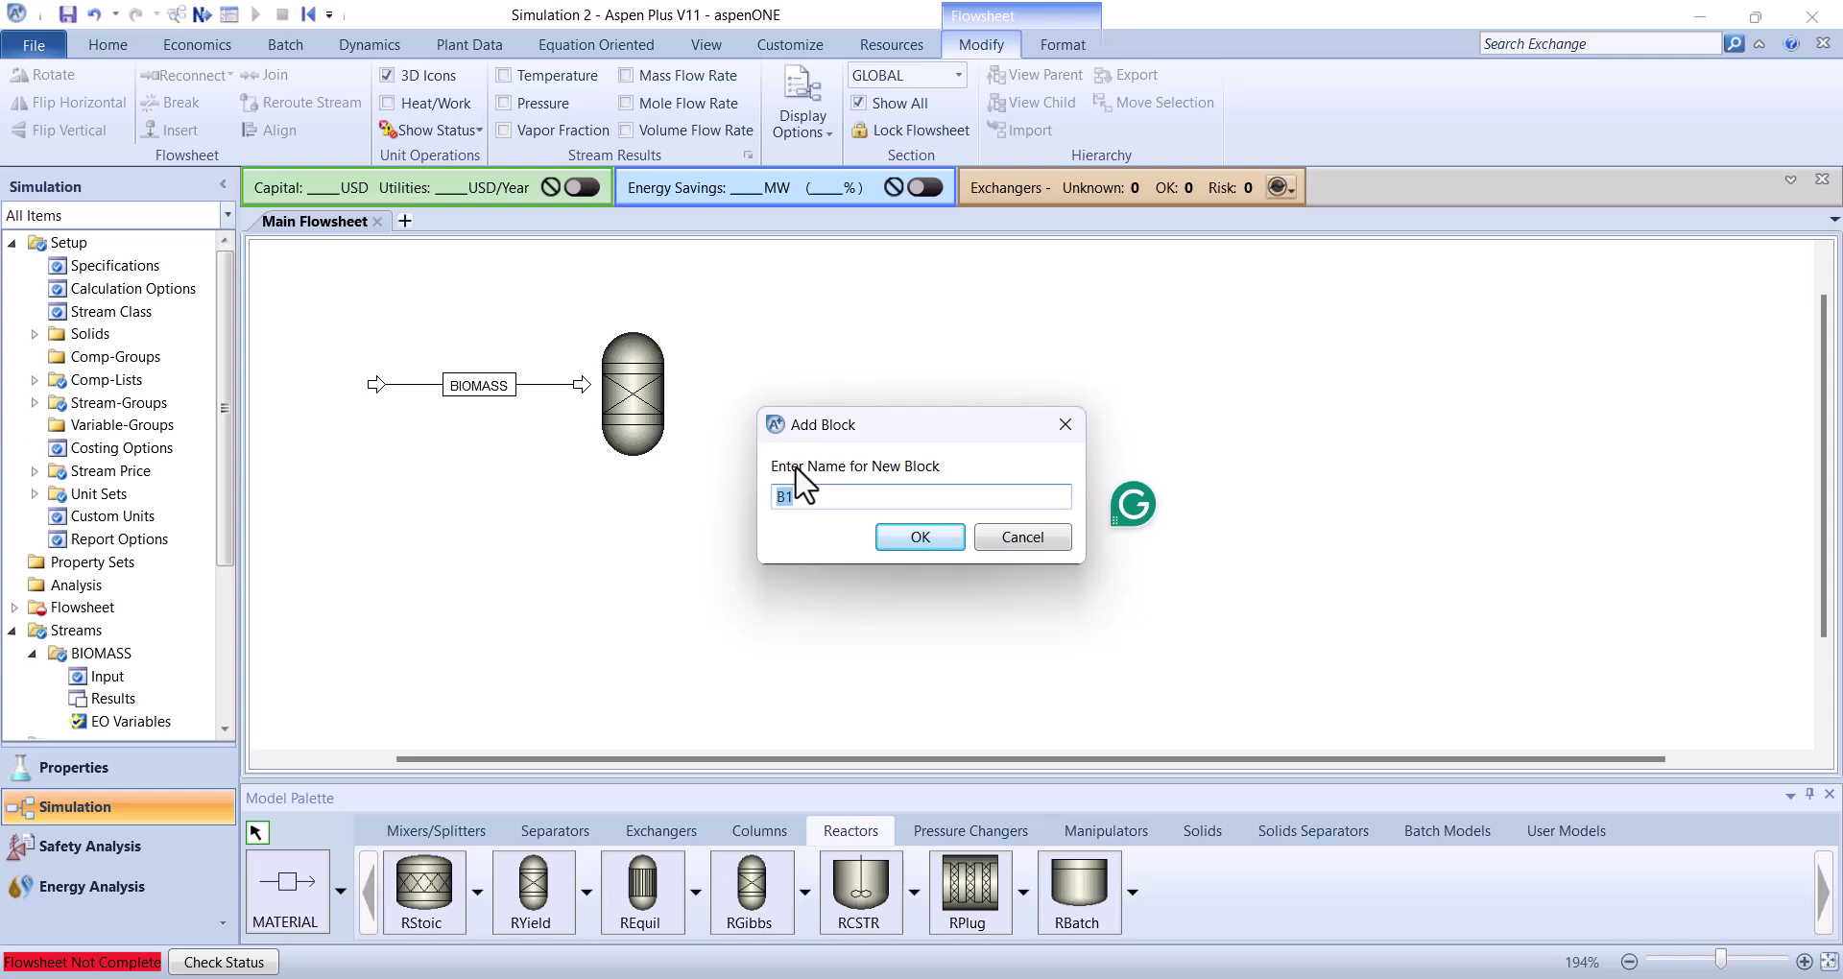
type("DECOMP")
key("Return")
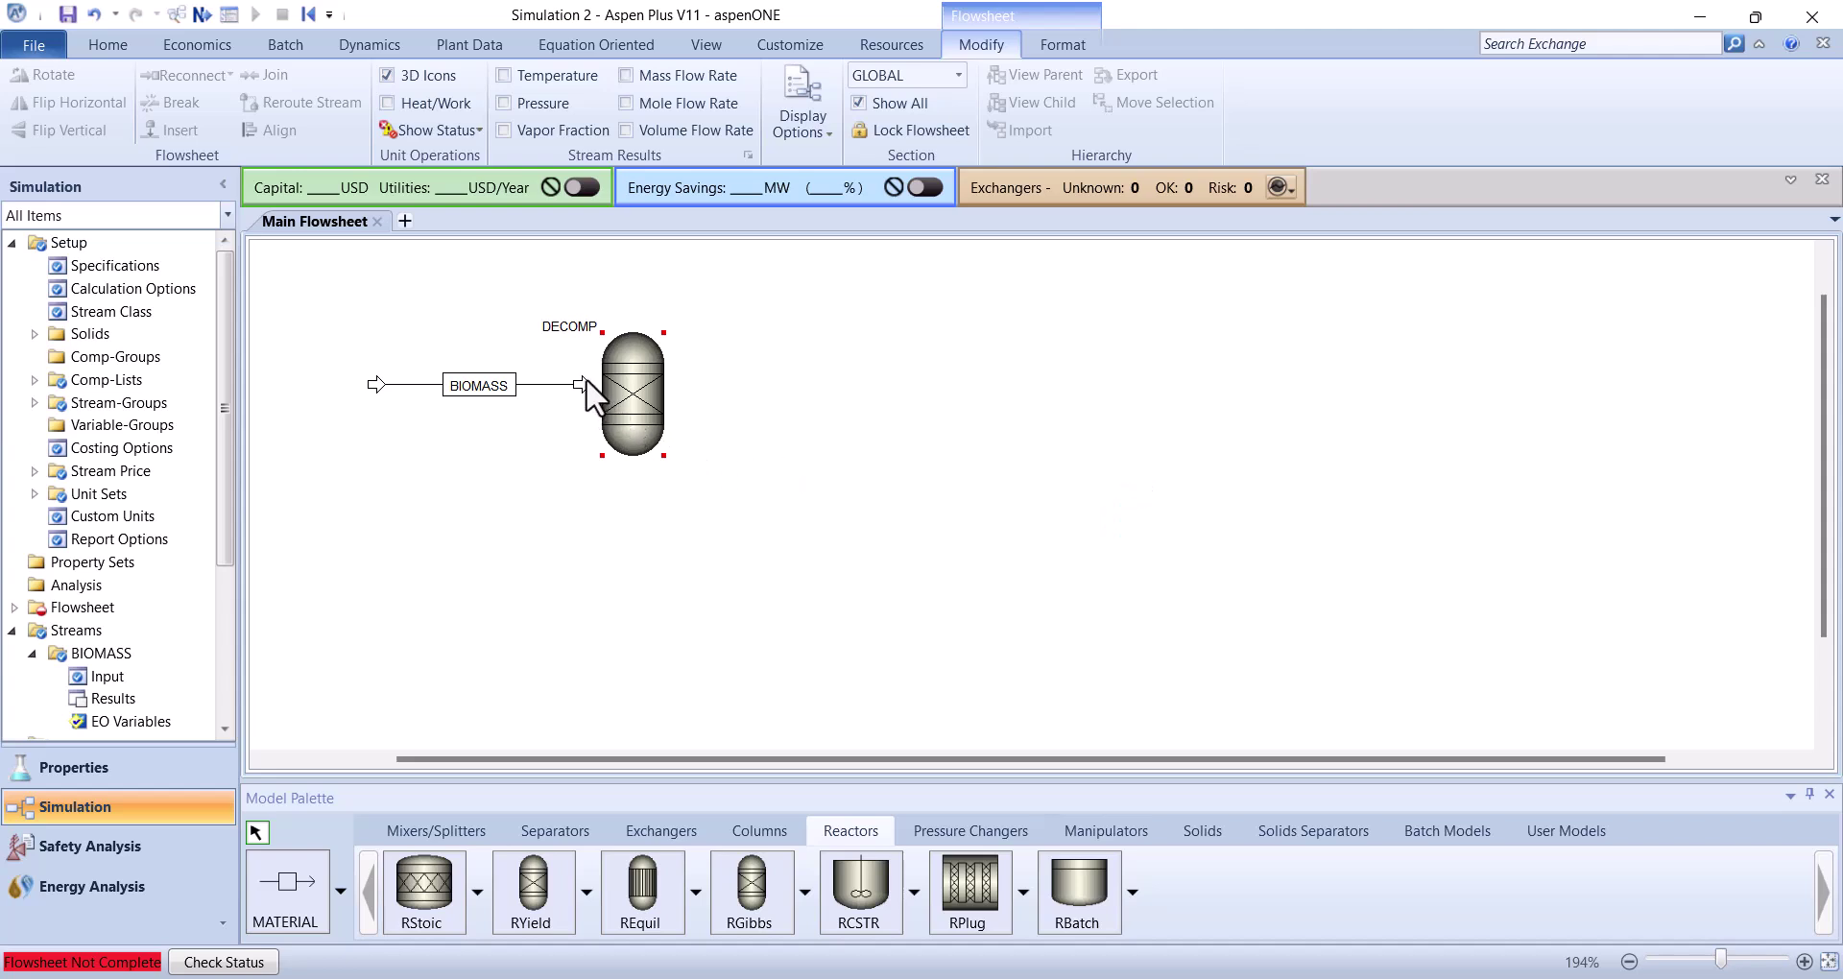
left_click_drag(585, 378, 589, 365)
left_click_drag(467, 388, 444, 382)
Add a material product stream named INT-BM leaving the DECOMP reactor
left_click(289, 888)
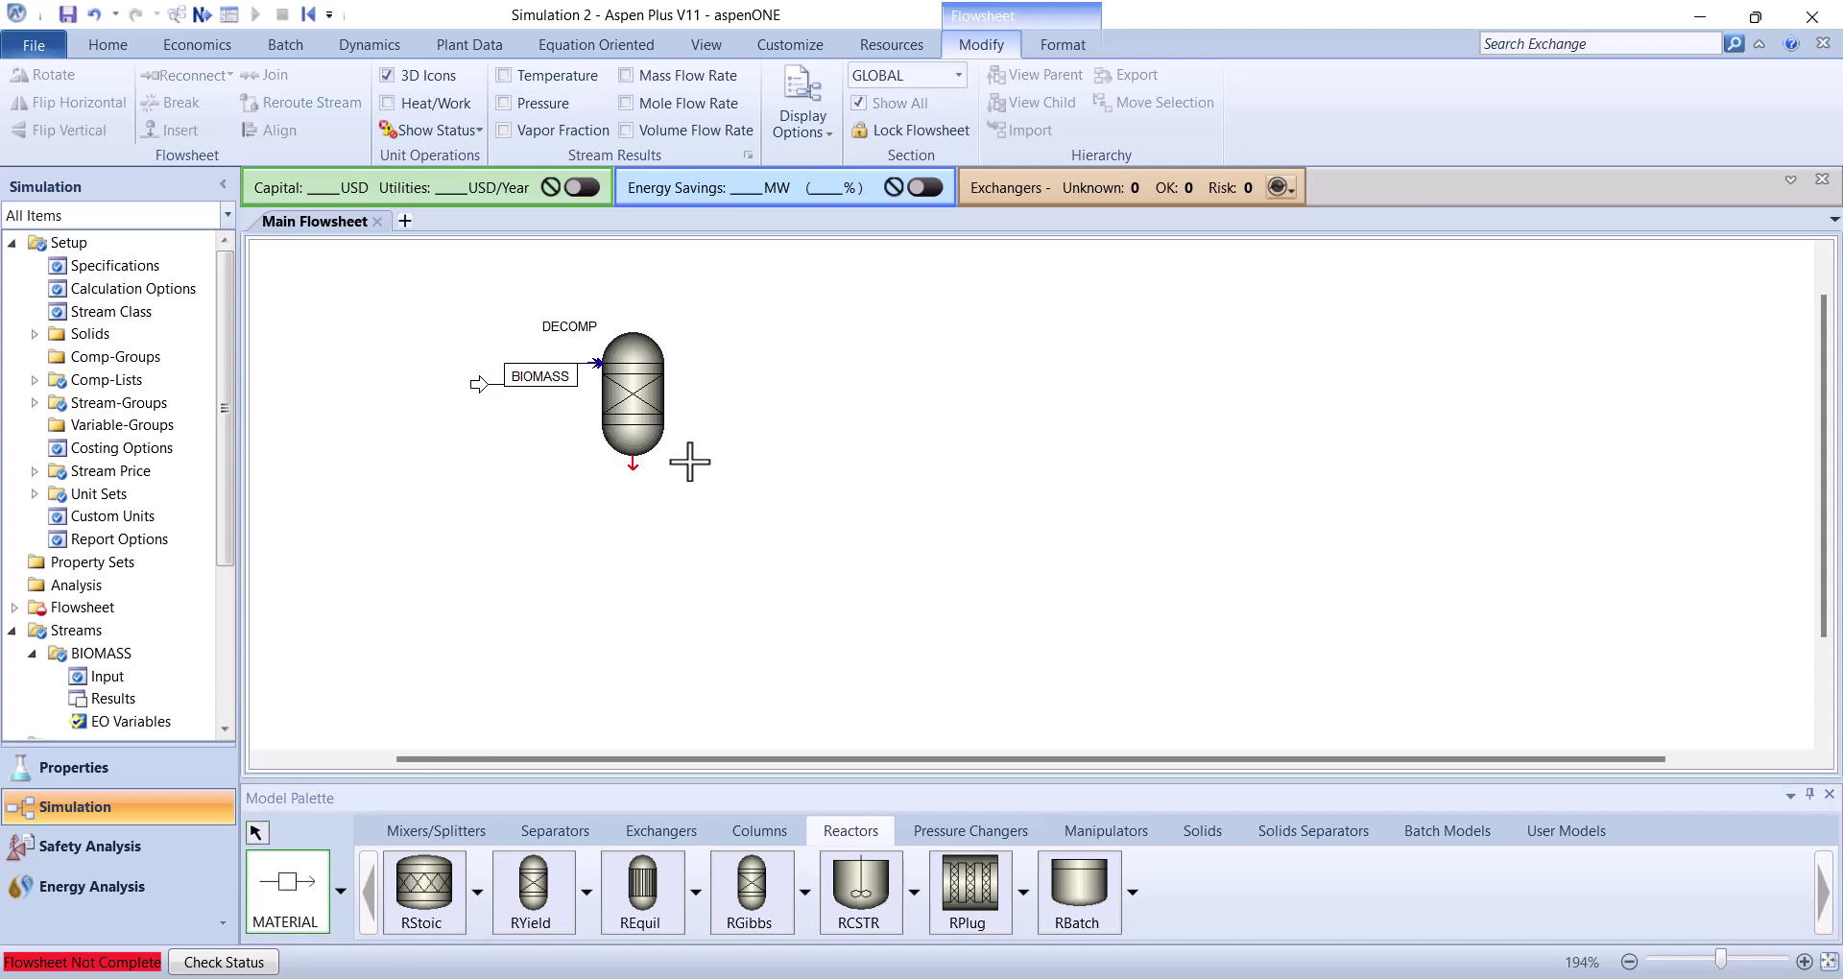
left_click(686, 388)
left_click(763, 359)
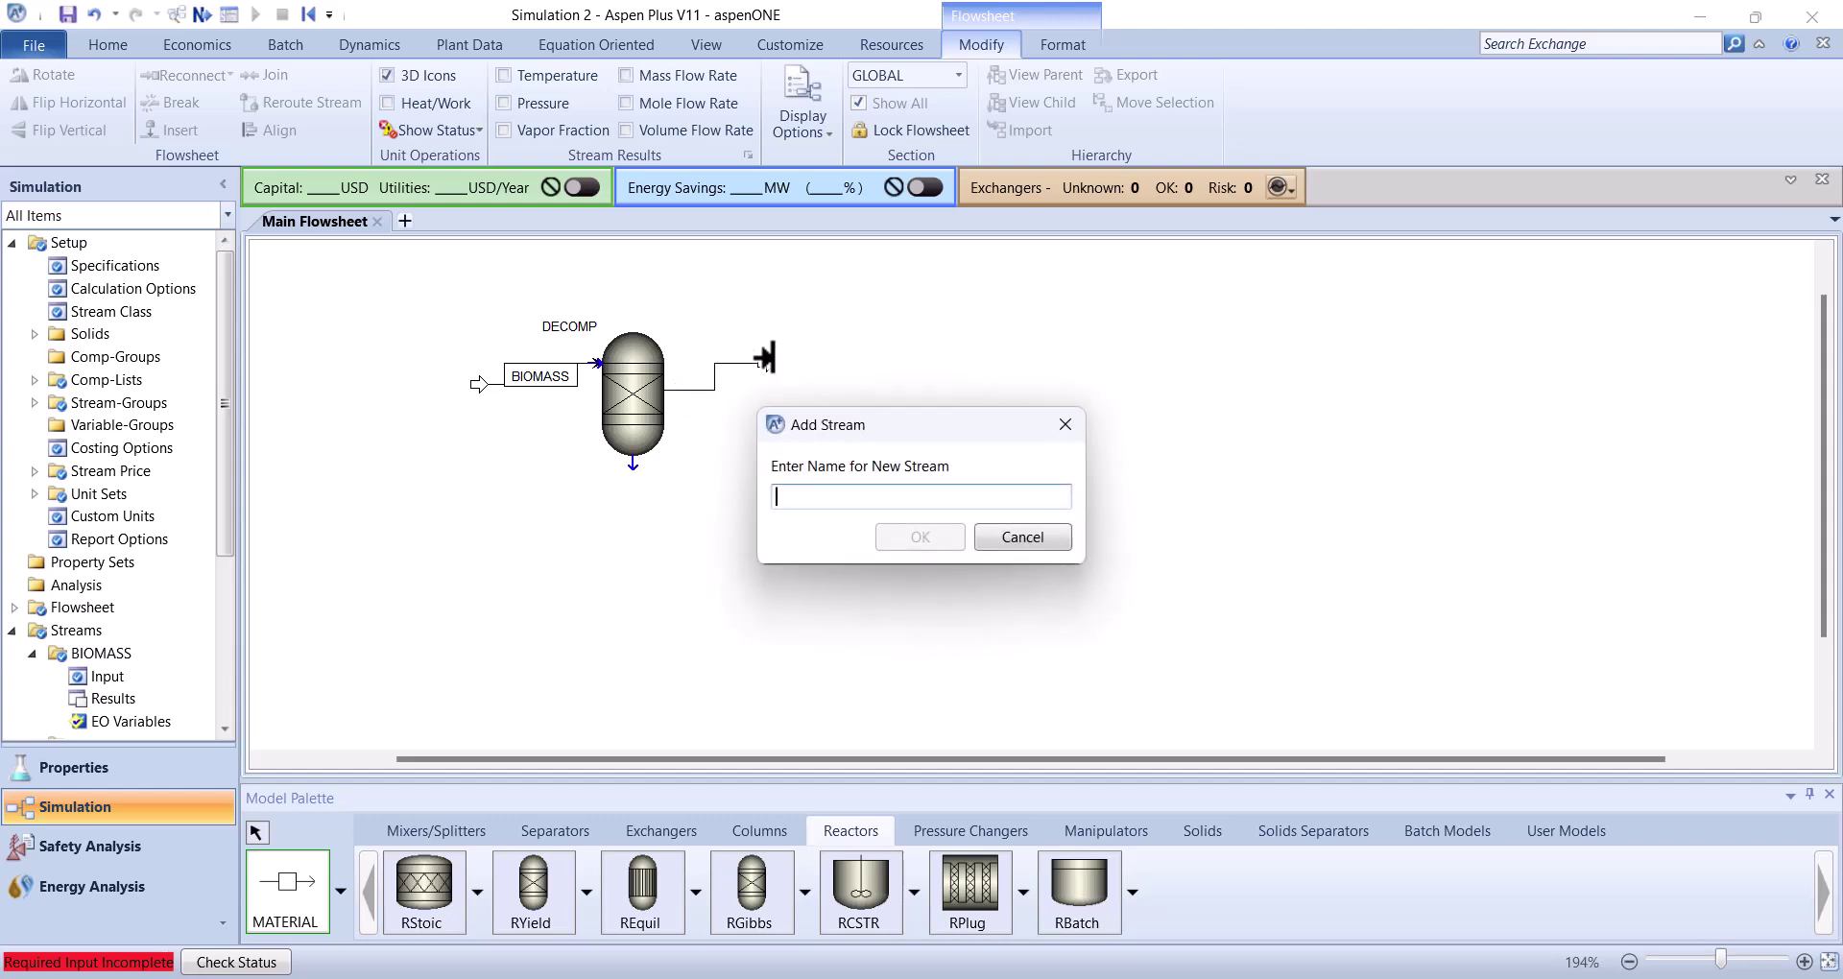
type("INT-BIOM")
key("BackSpace")
key("BackSpace")
key("BackSpace")
type("M")
left_click(895, 538)
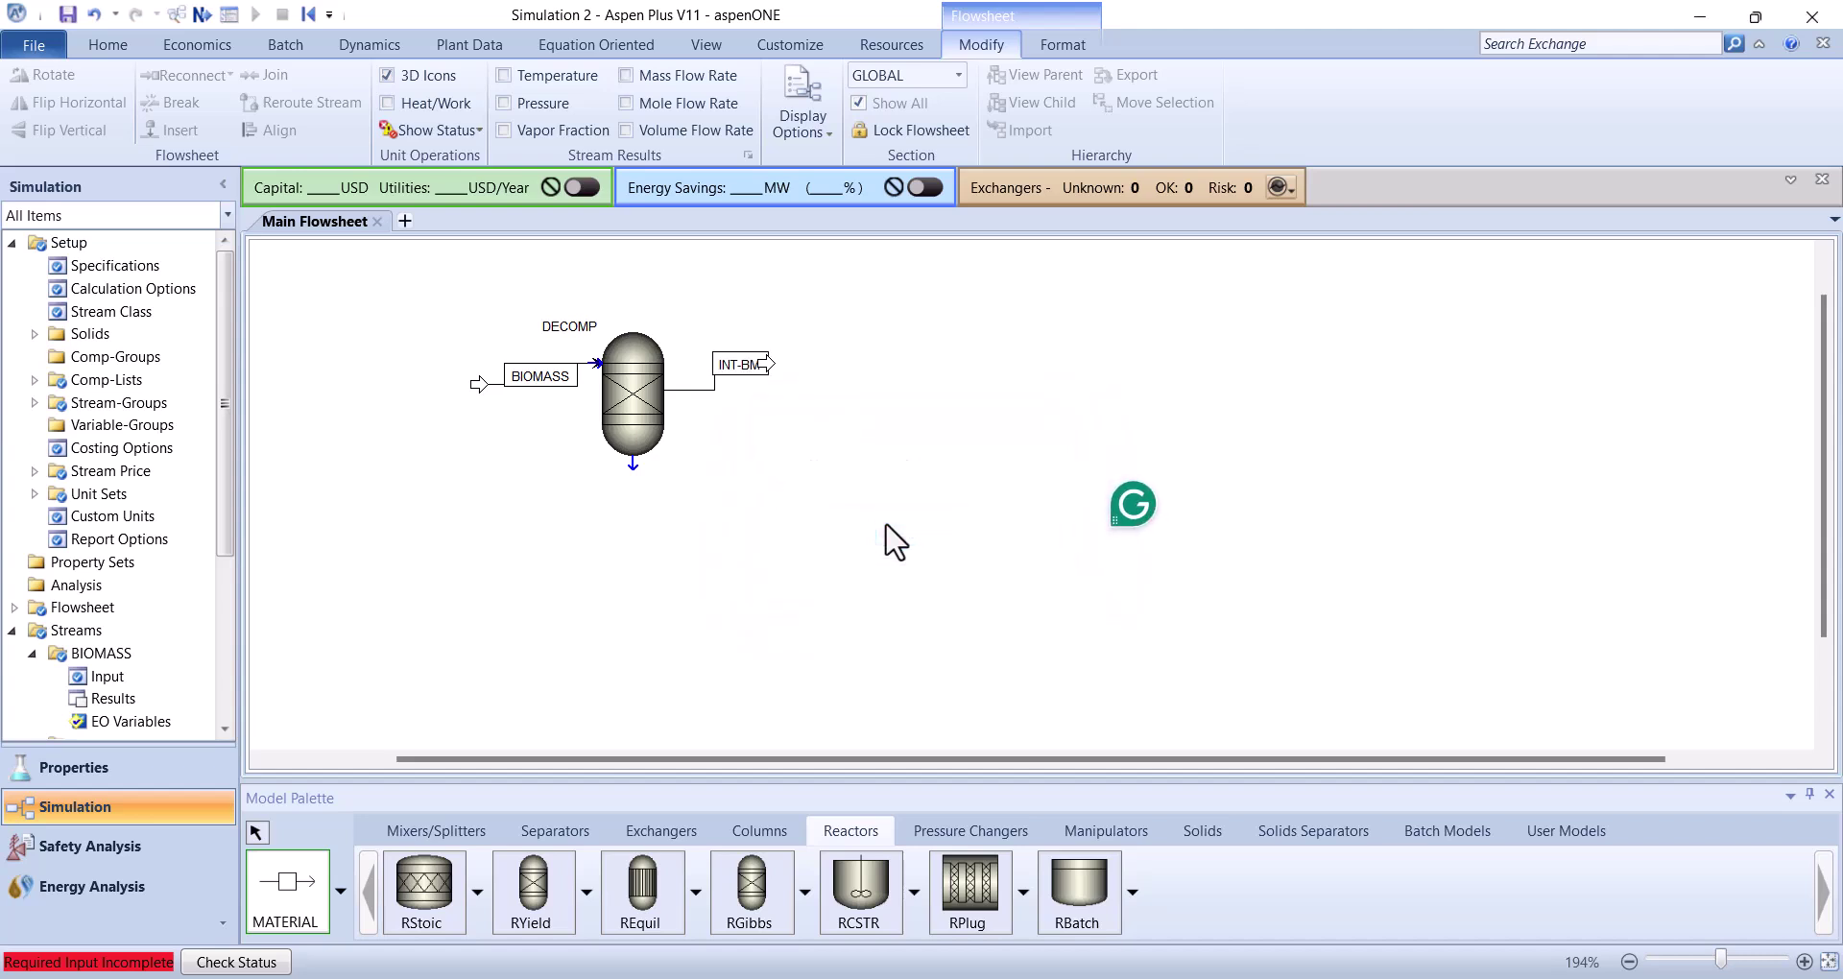
In the DECOMP reactor's operating conditions, set the temperature to 25 C and fill in the pressure in bar
left_click(629, 415)
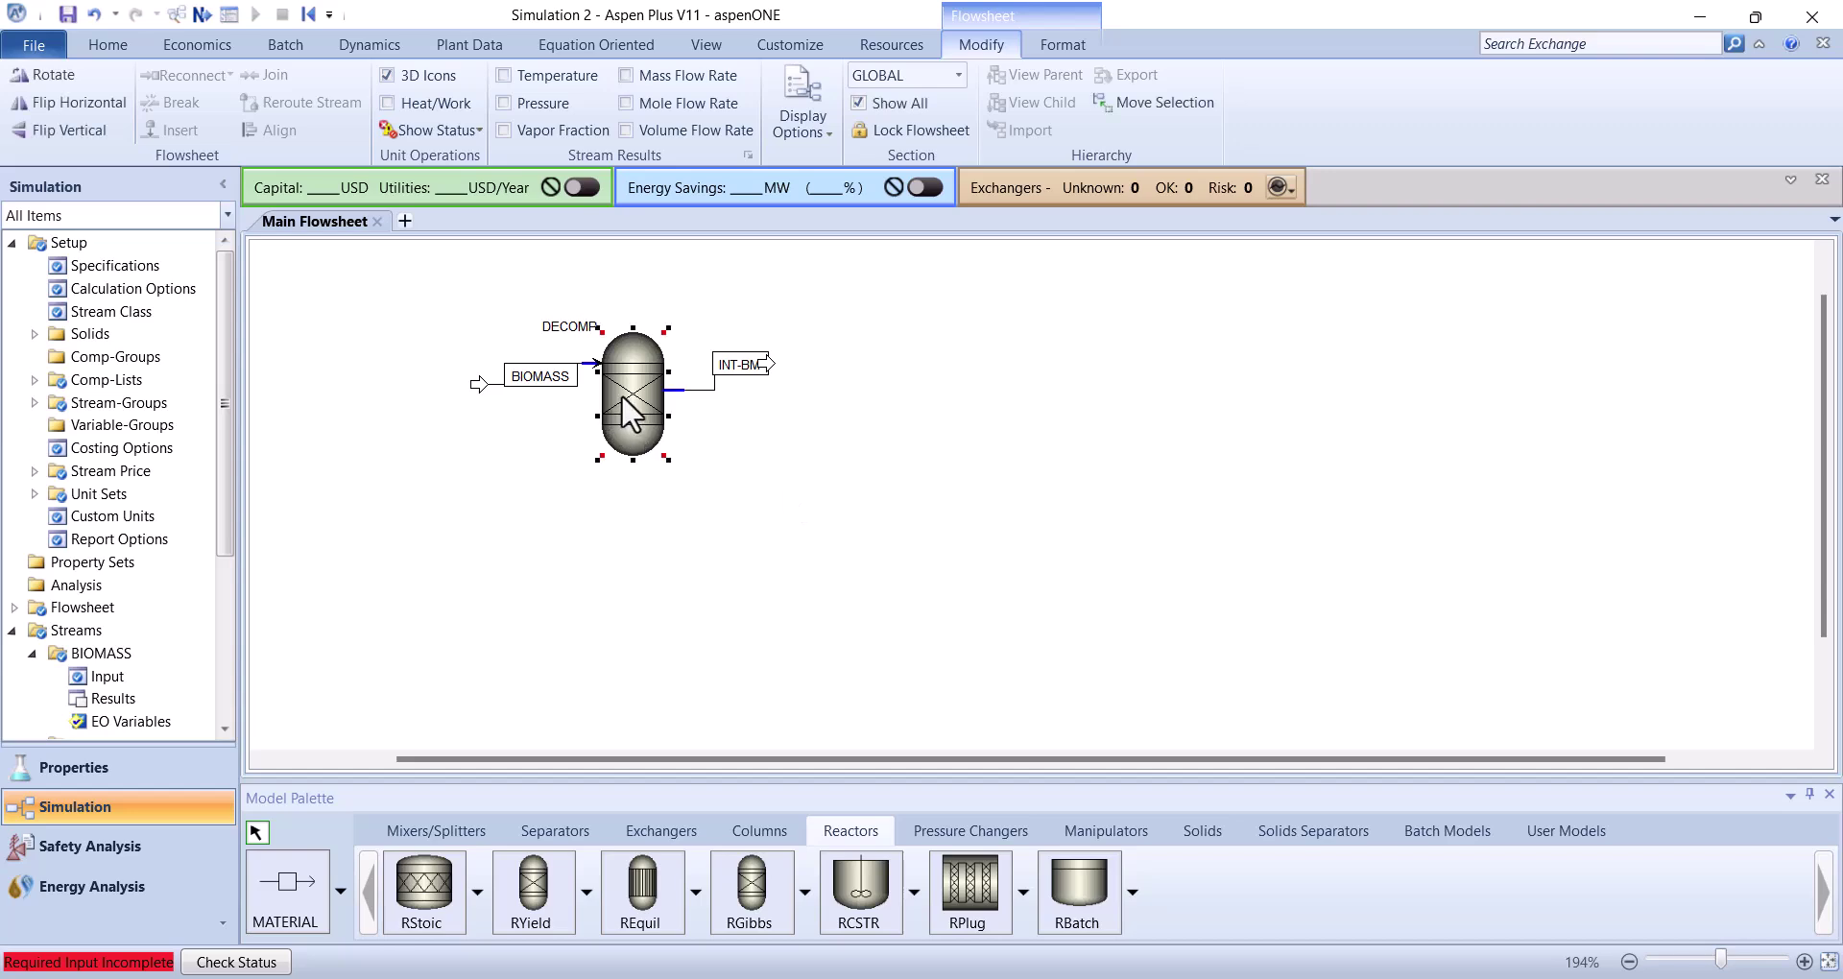
double_click(629, 415)
left_click(501, 375)
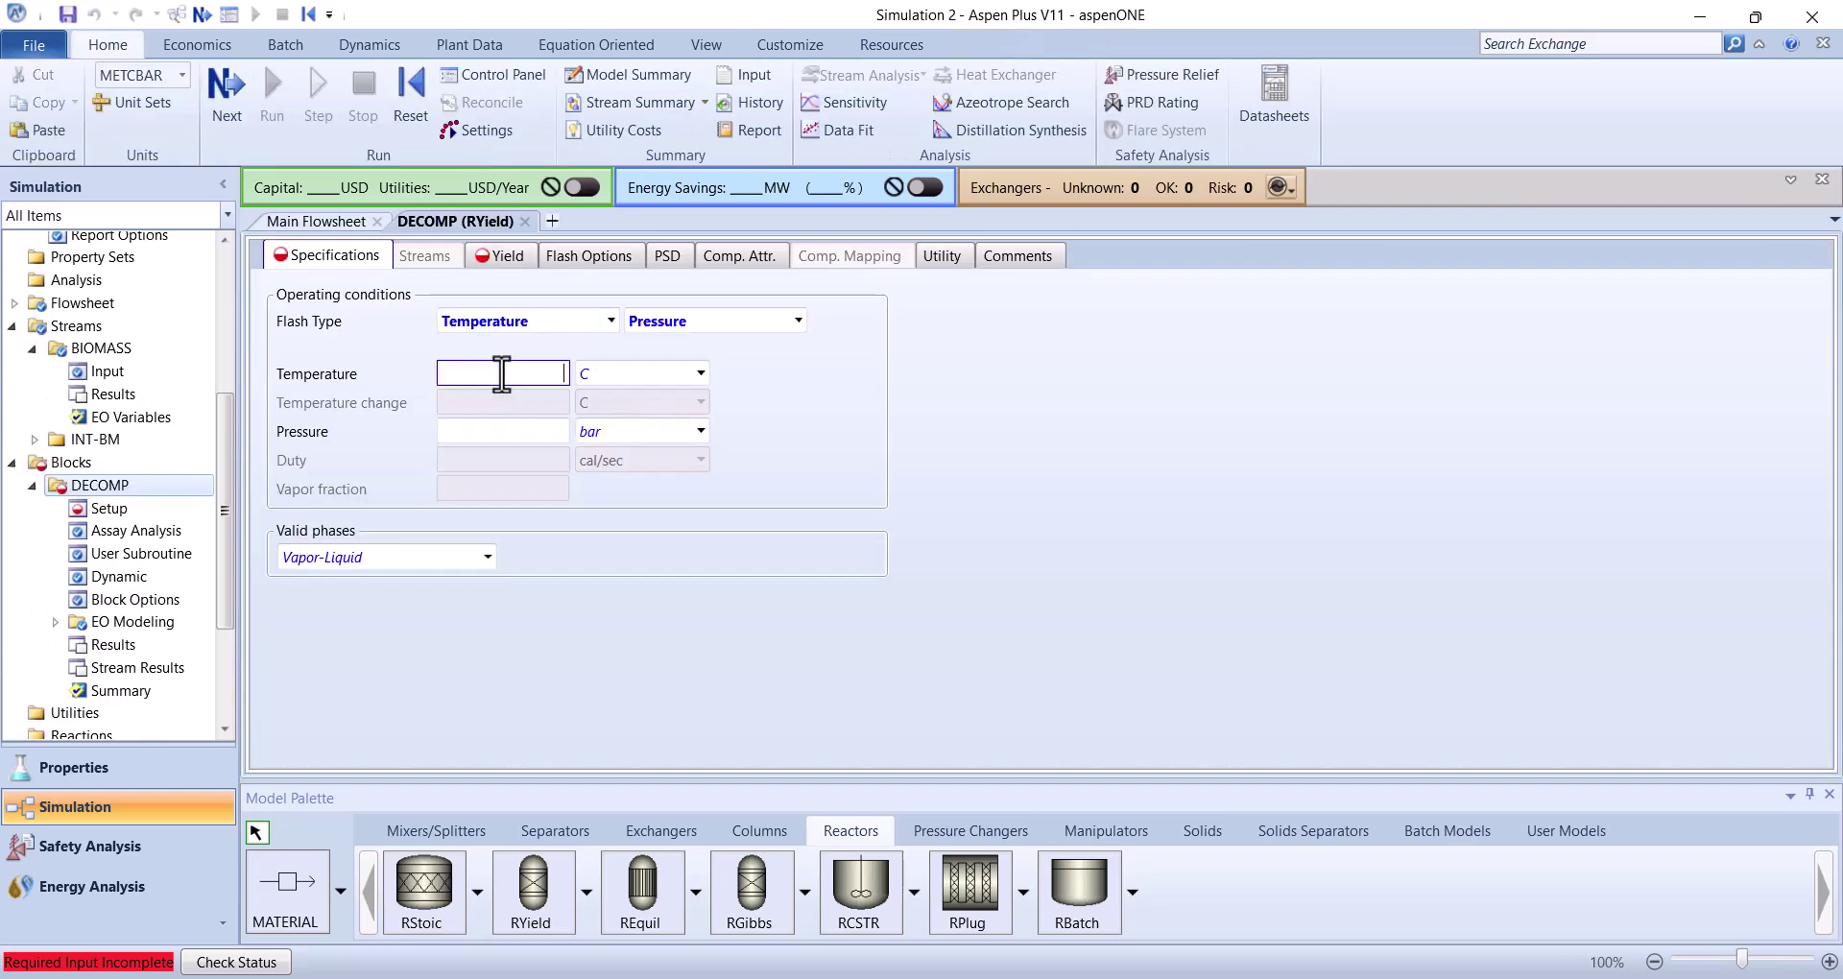
type("25")
left_click(491, 431)
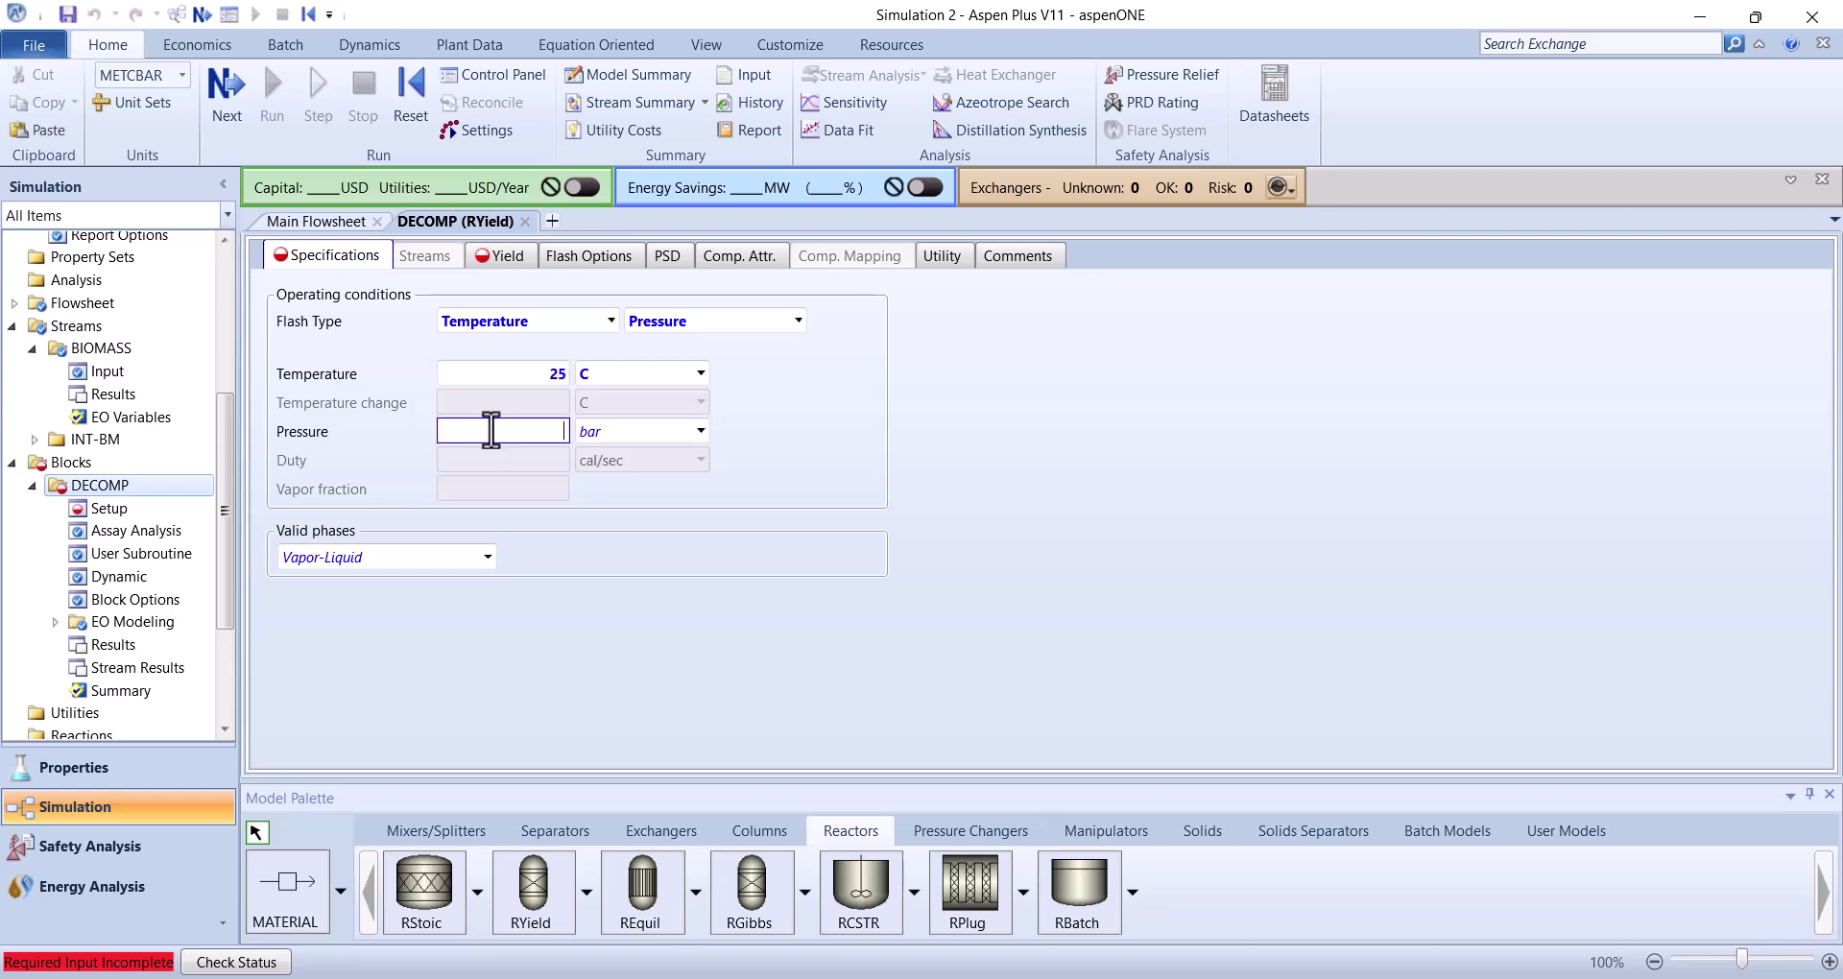
Add ASH, C and H2 as the first components in DECOMP's component yields table
left_click(500, 256)
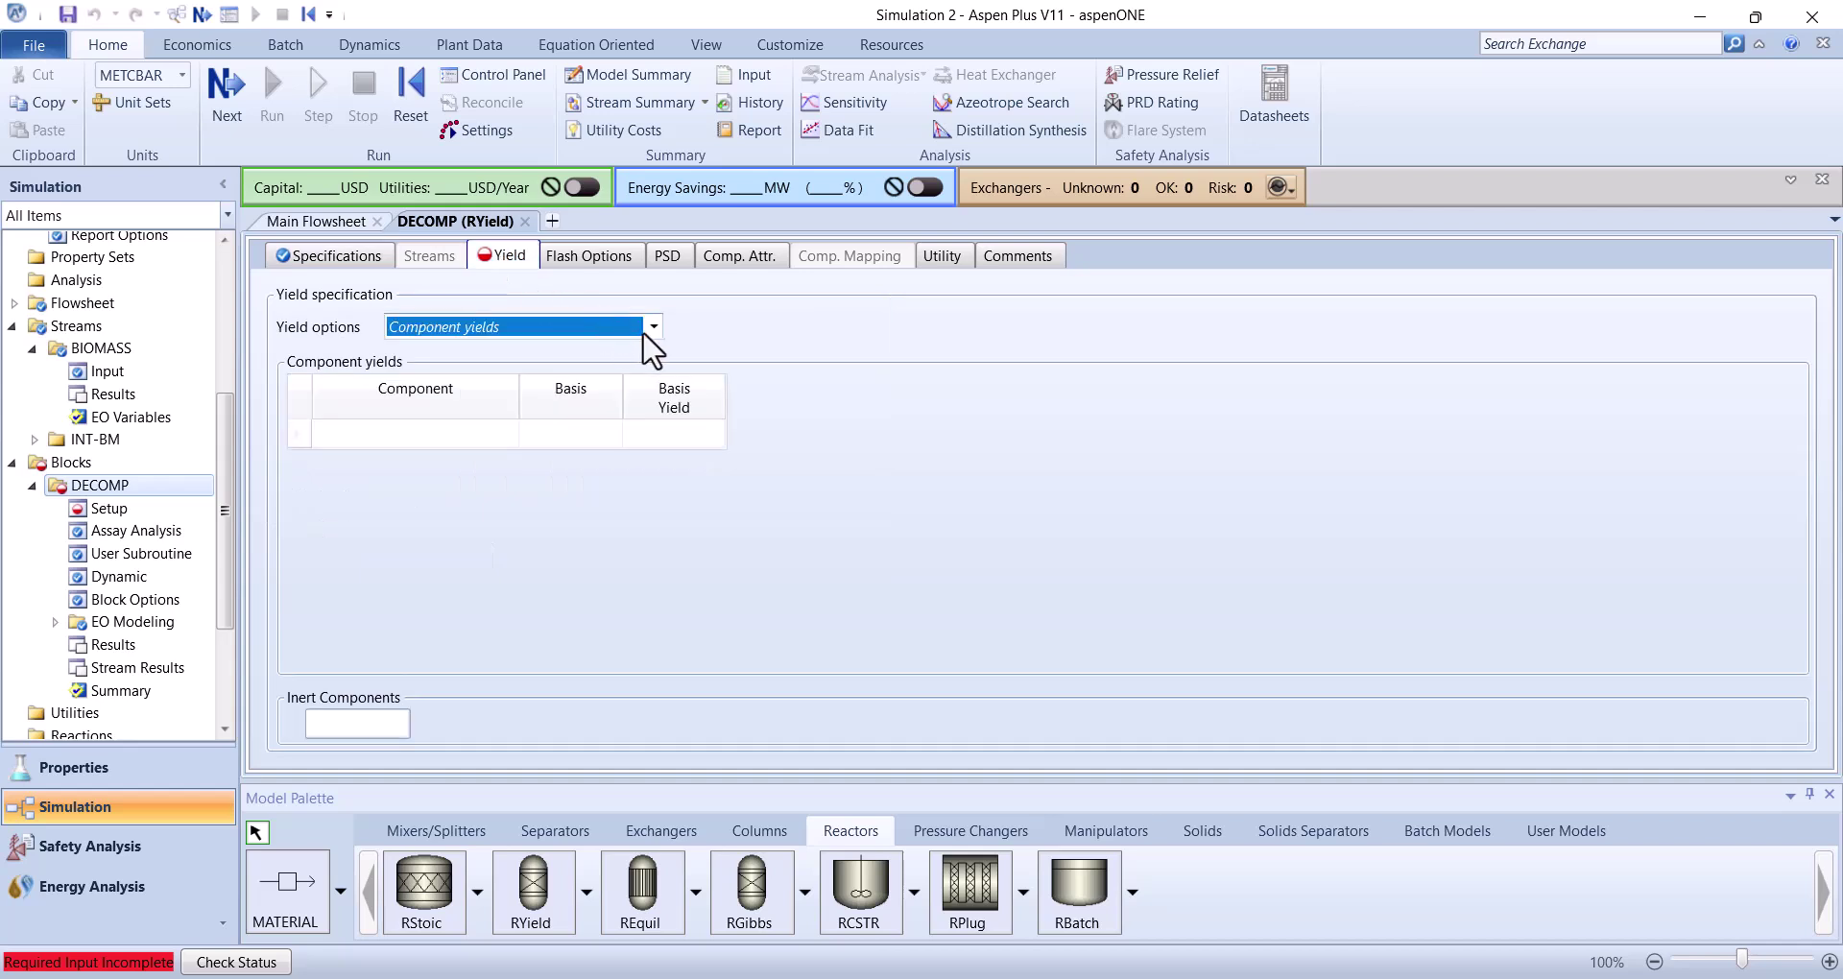
mouse_move(487, 443)
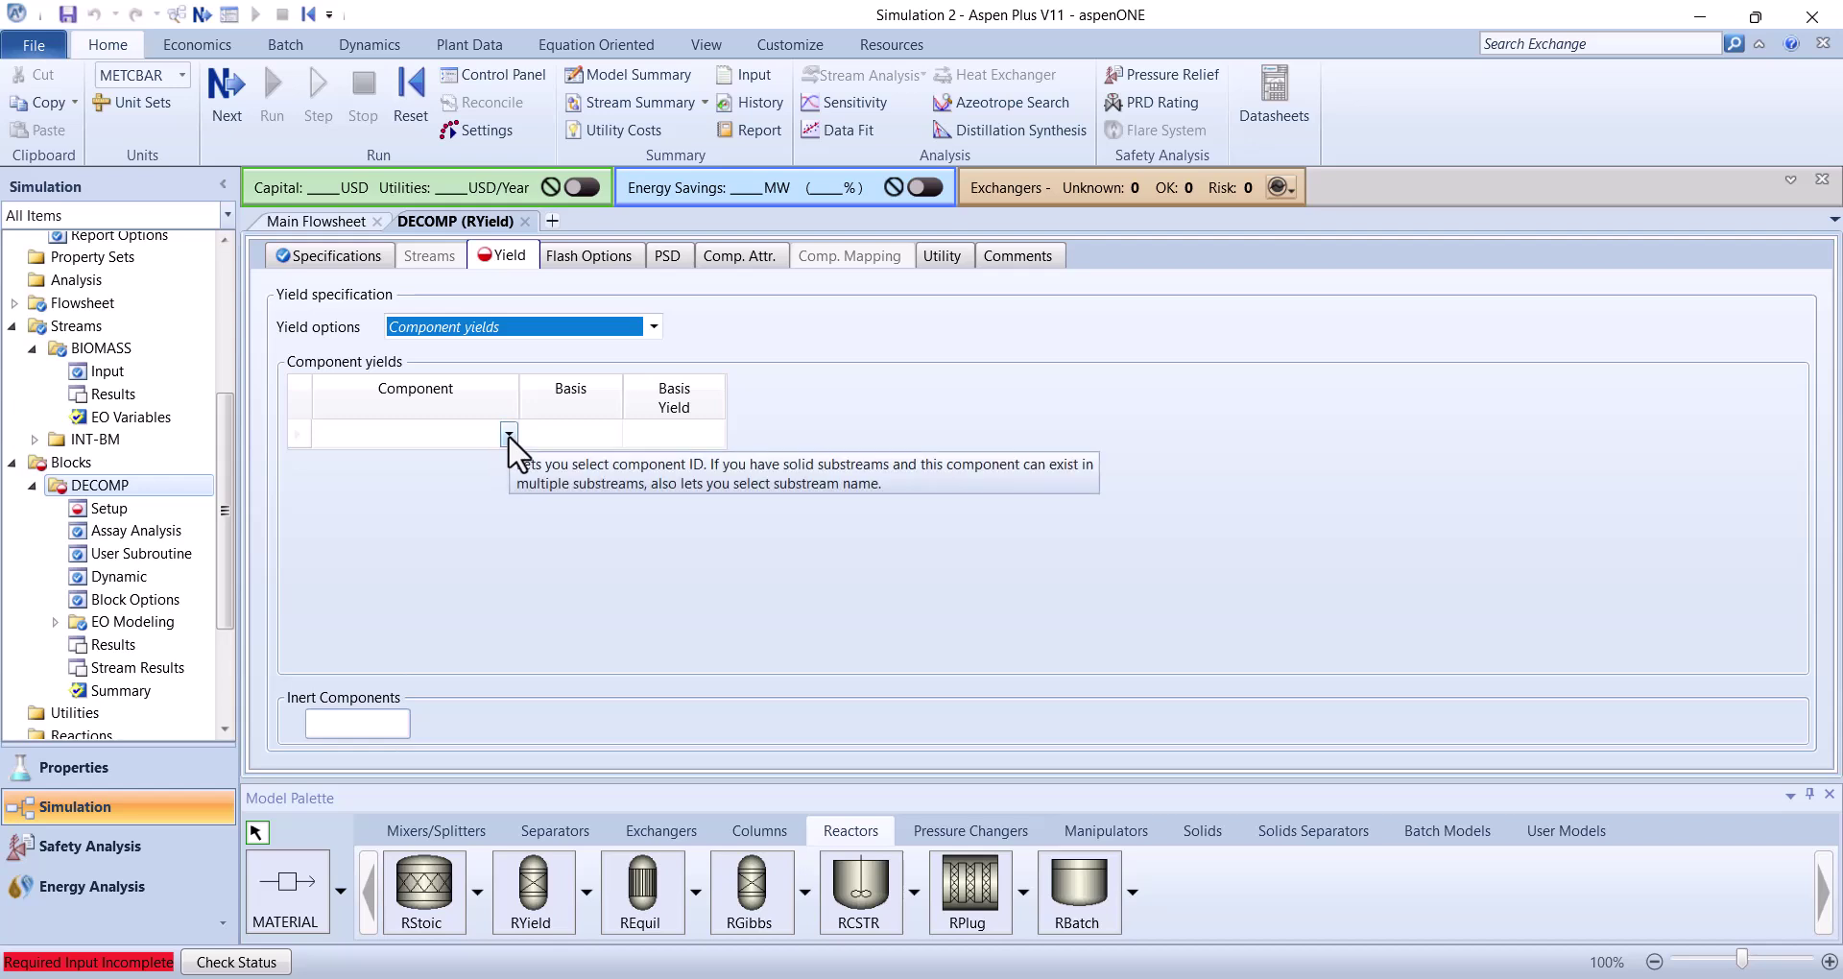
left_click(509, 434)
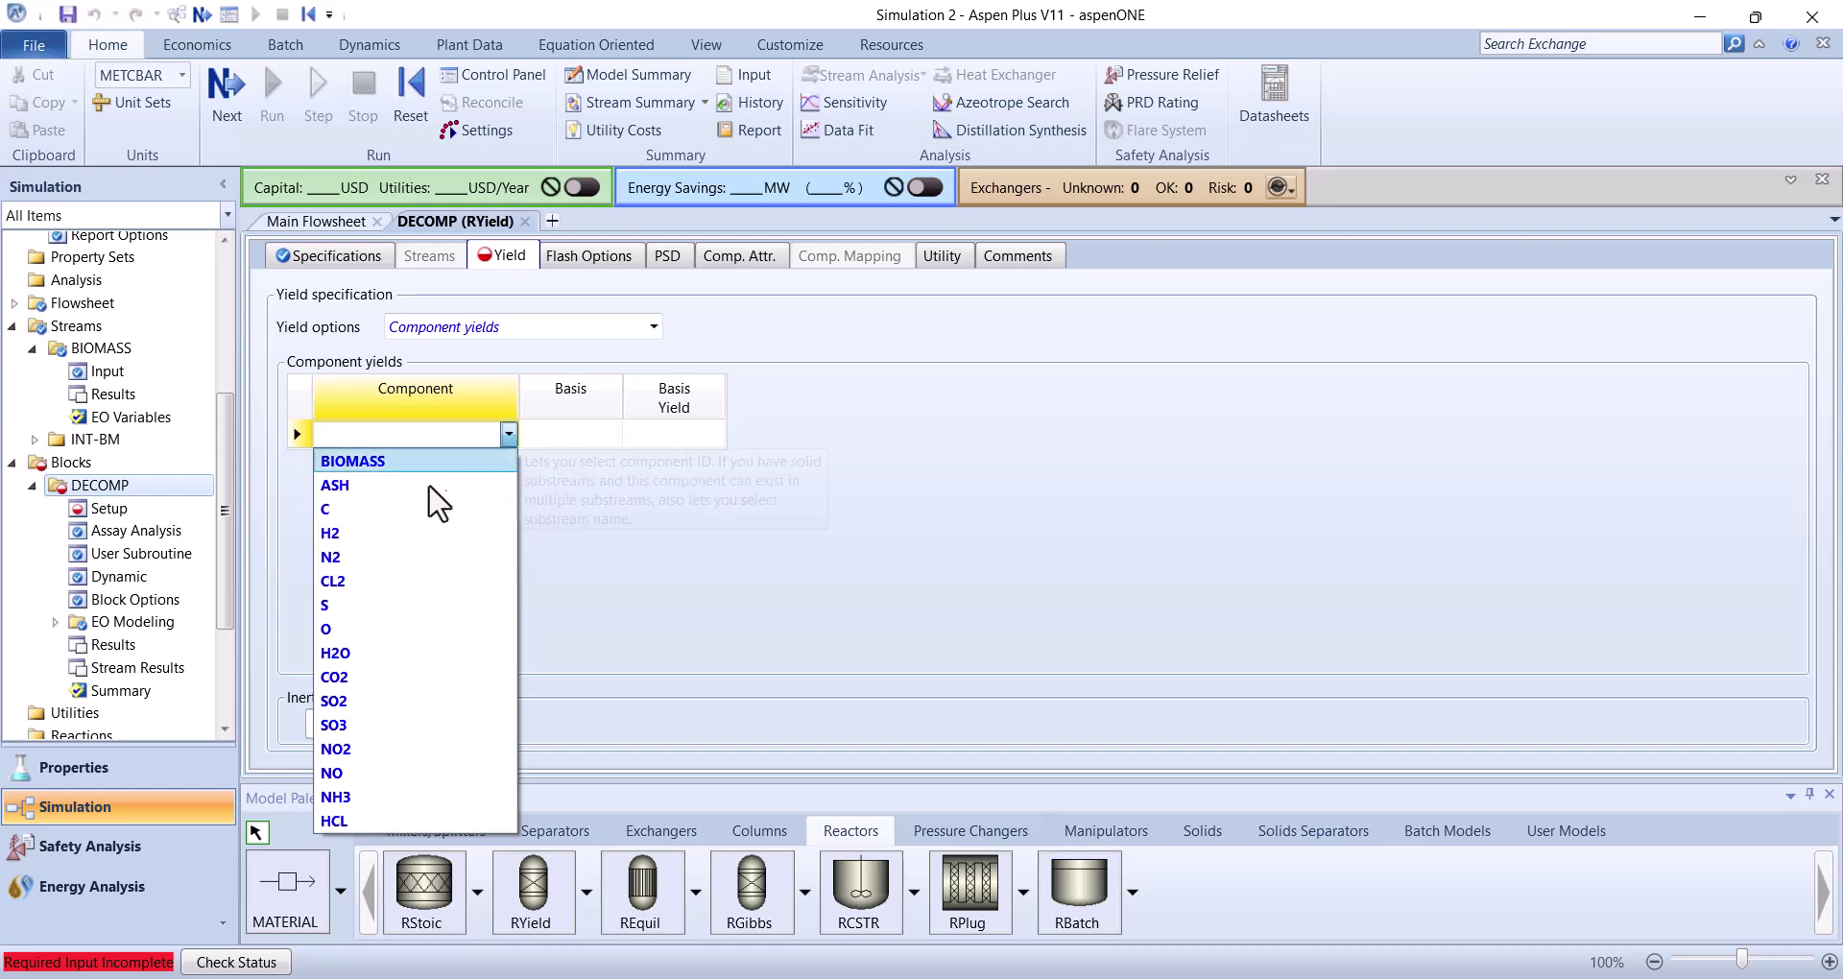
left_click(423, 486)
left_click(508, 463)
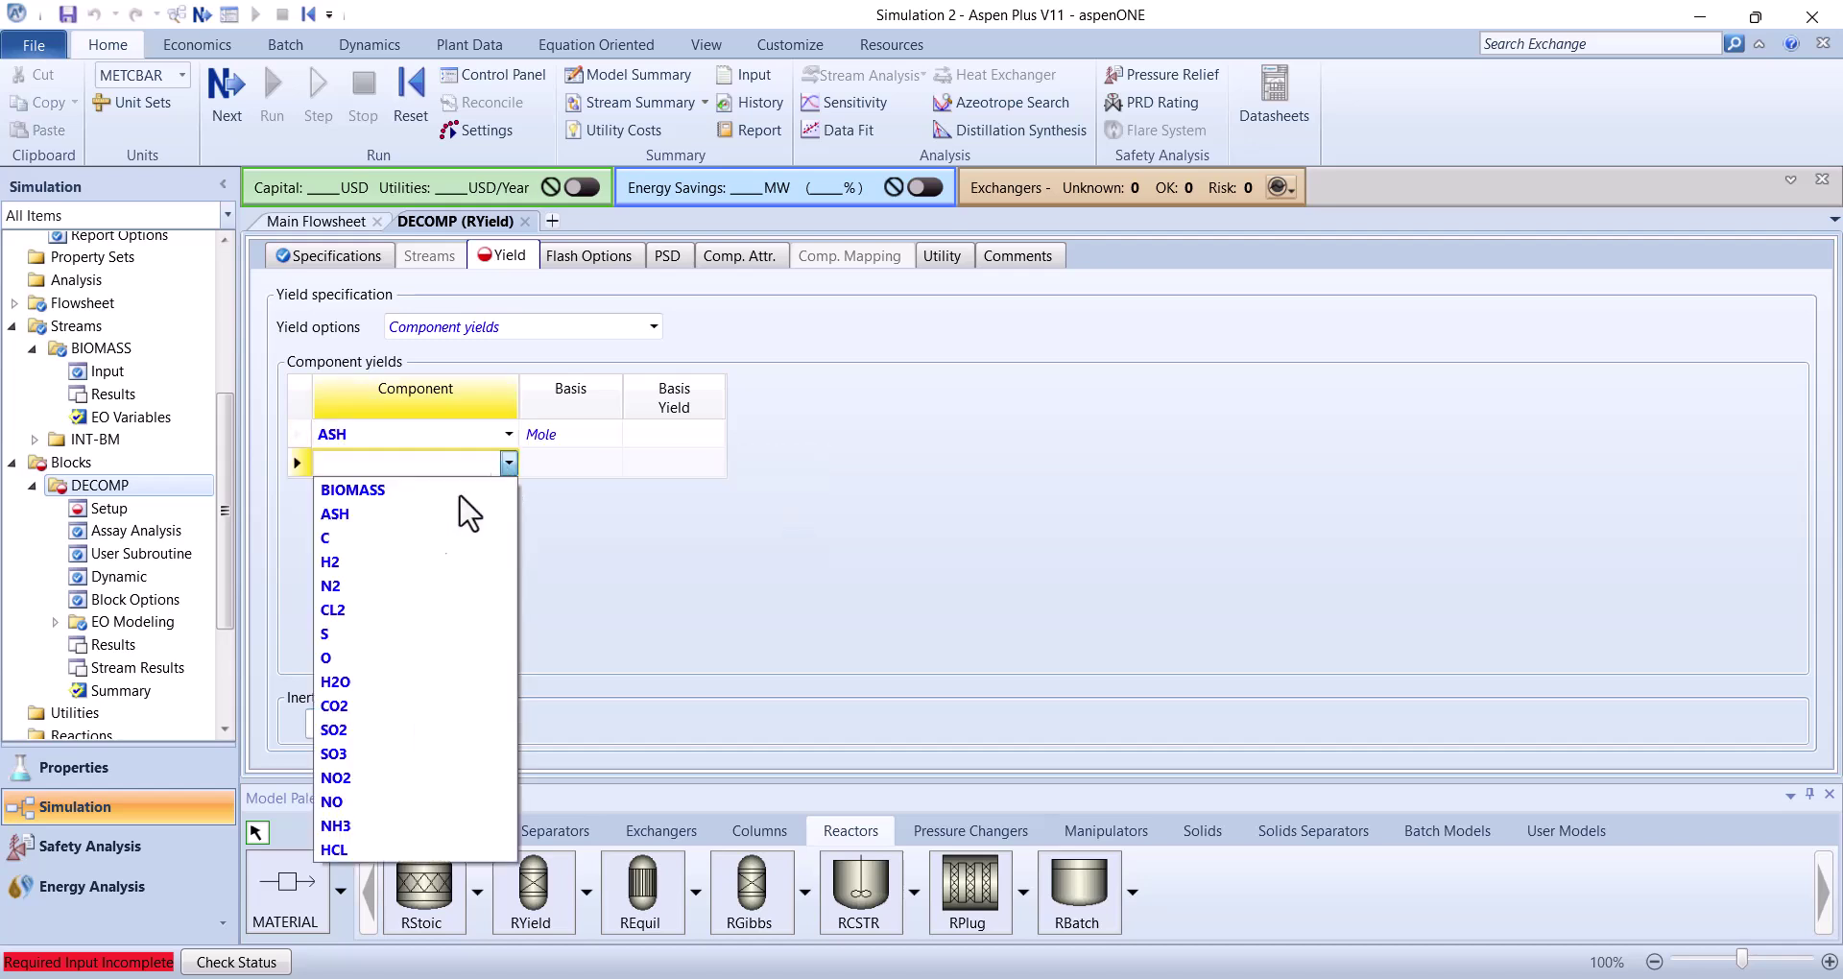
left_click(412, 547)
left_click(509, 492)
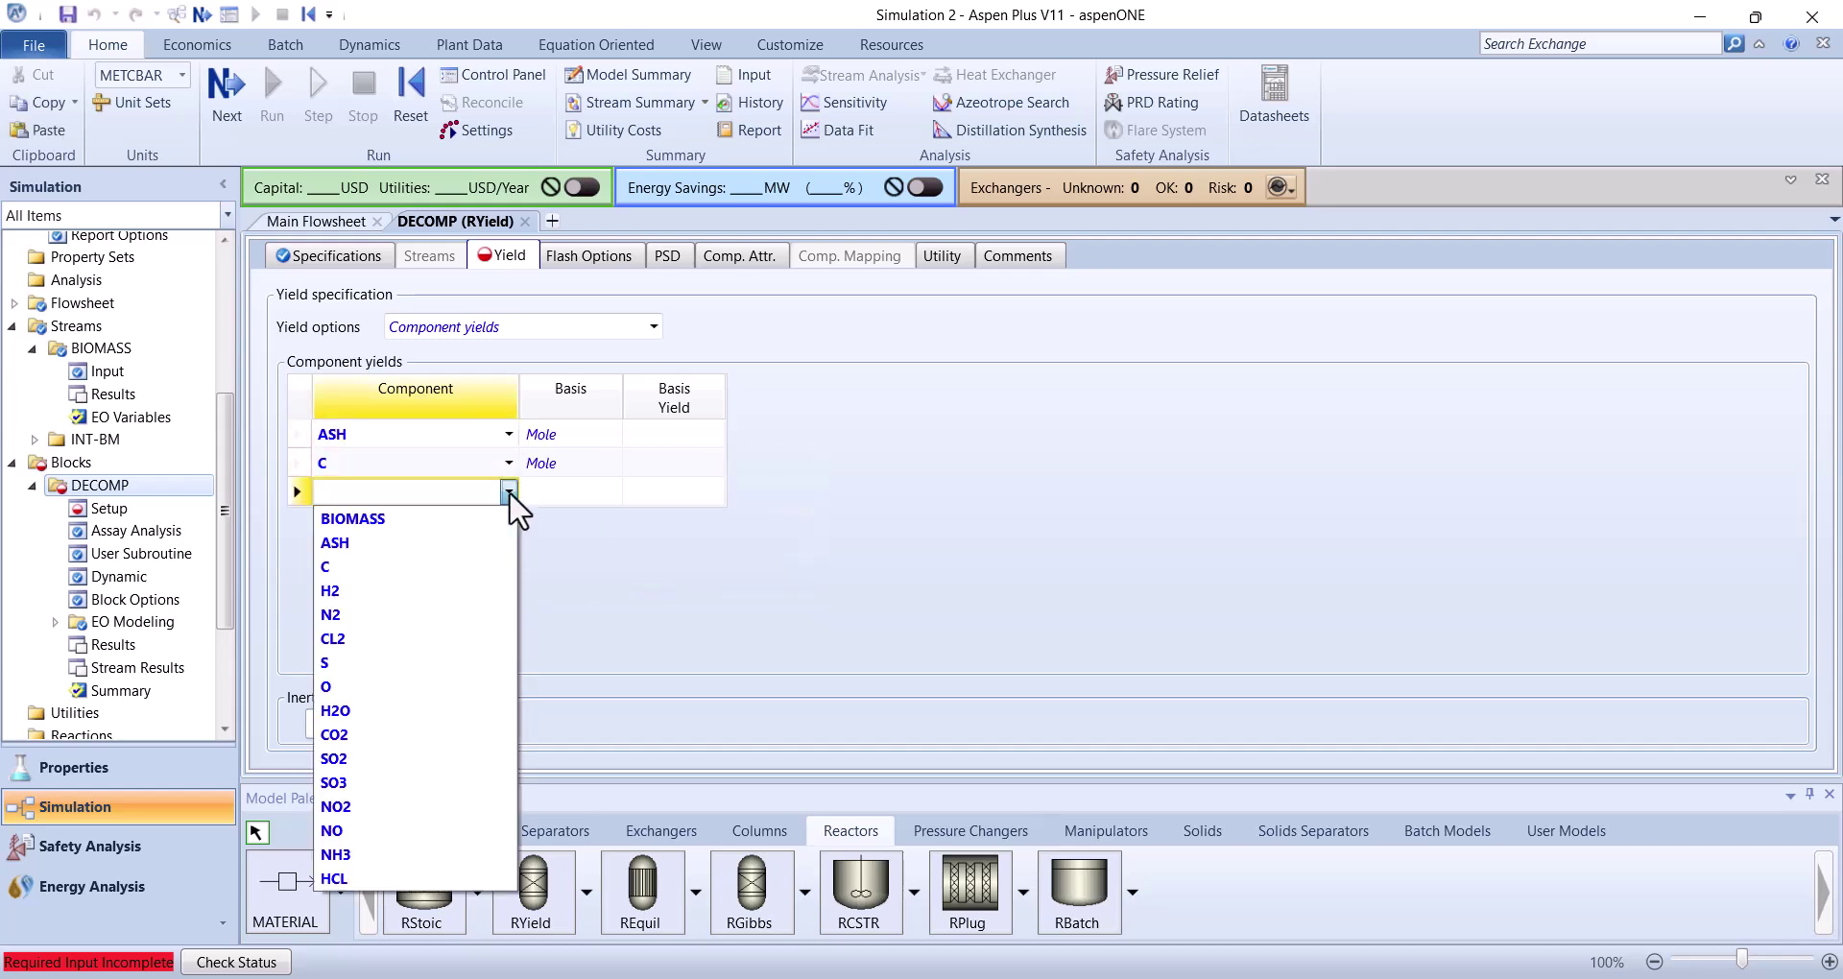
left_click(365, 591)
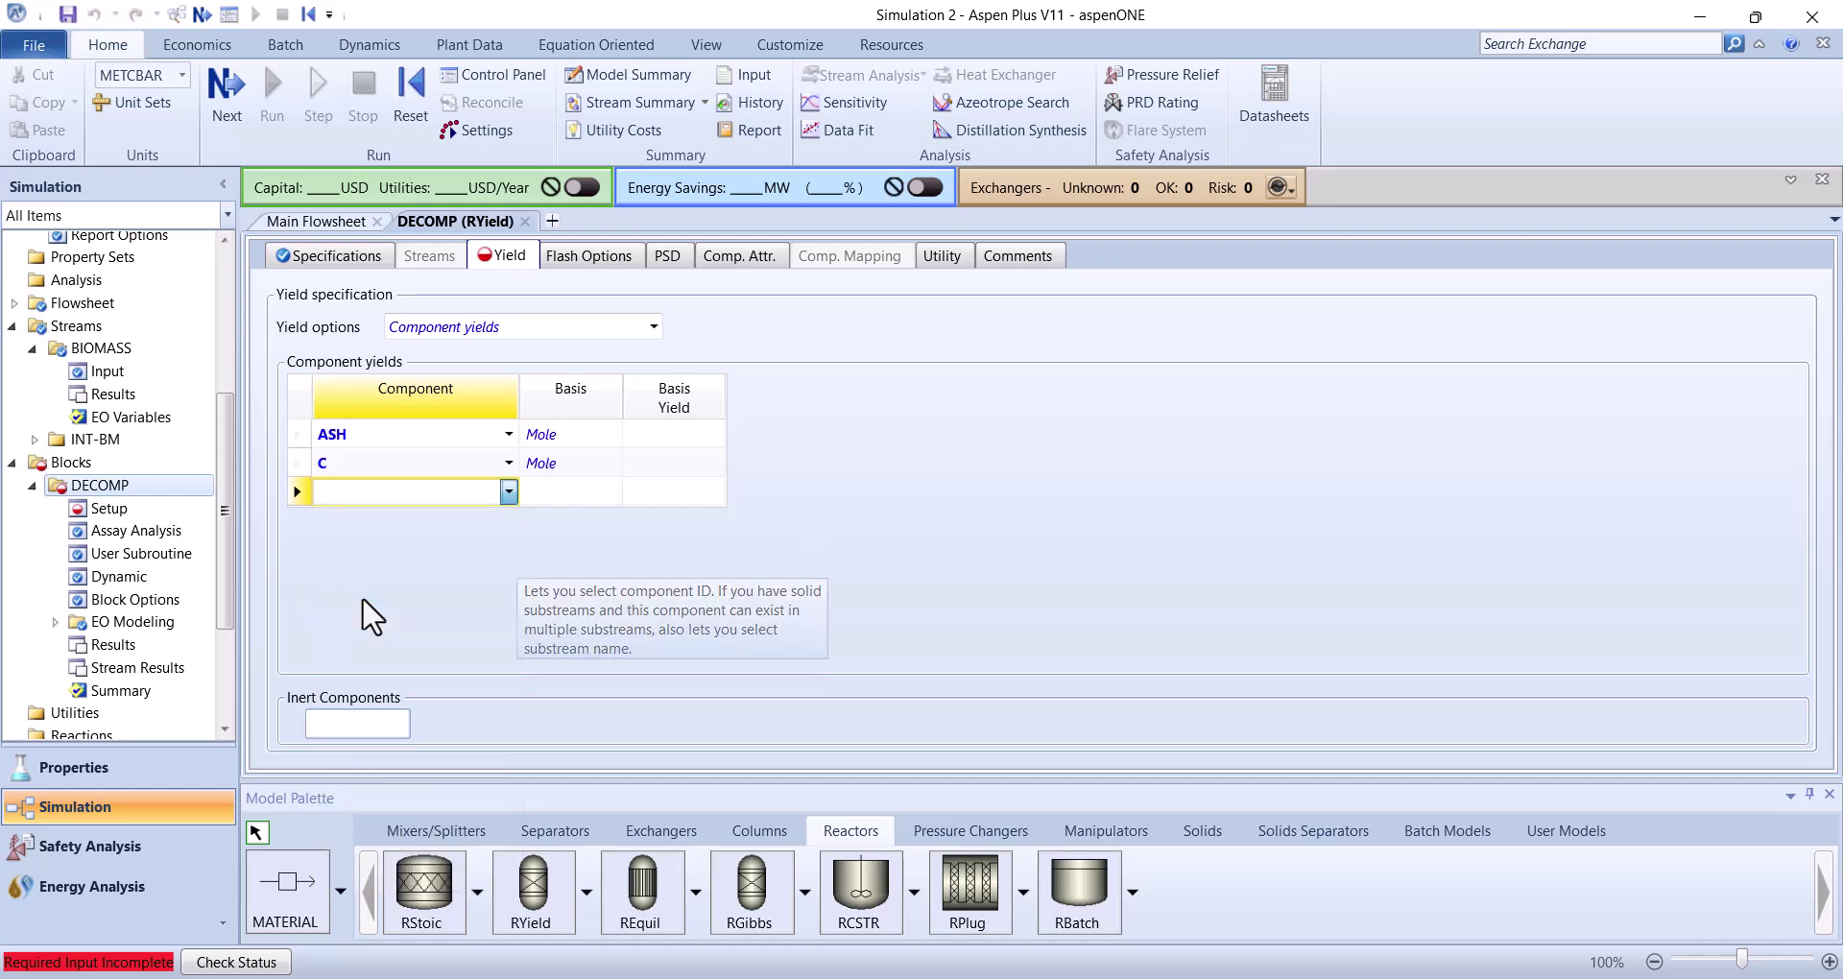
Add N2, CL2, S, O and H2O to DECOMP's component yields table
left_click(509, 521)
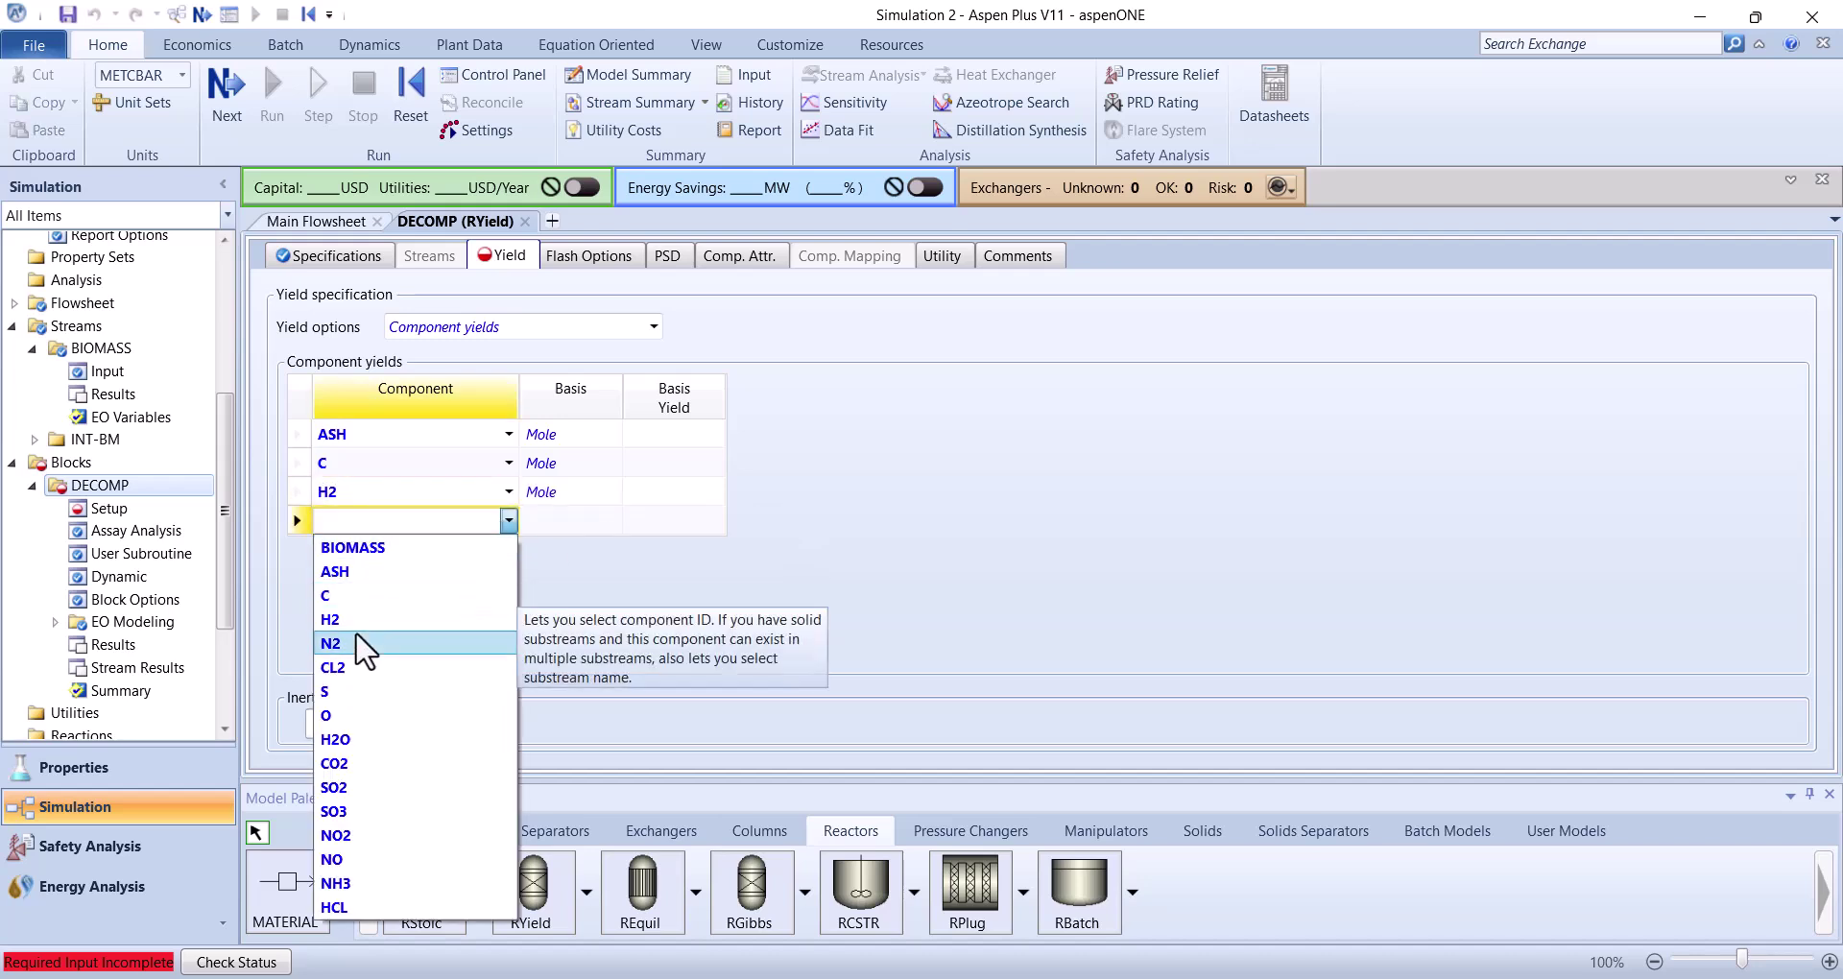
left_click(357, 641)
left_click(509, 548)
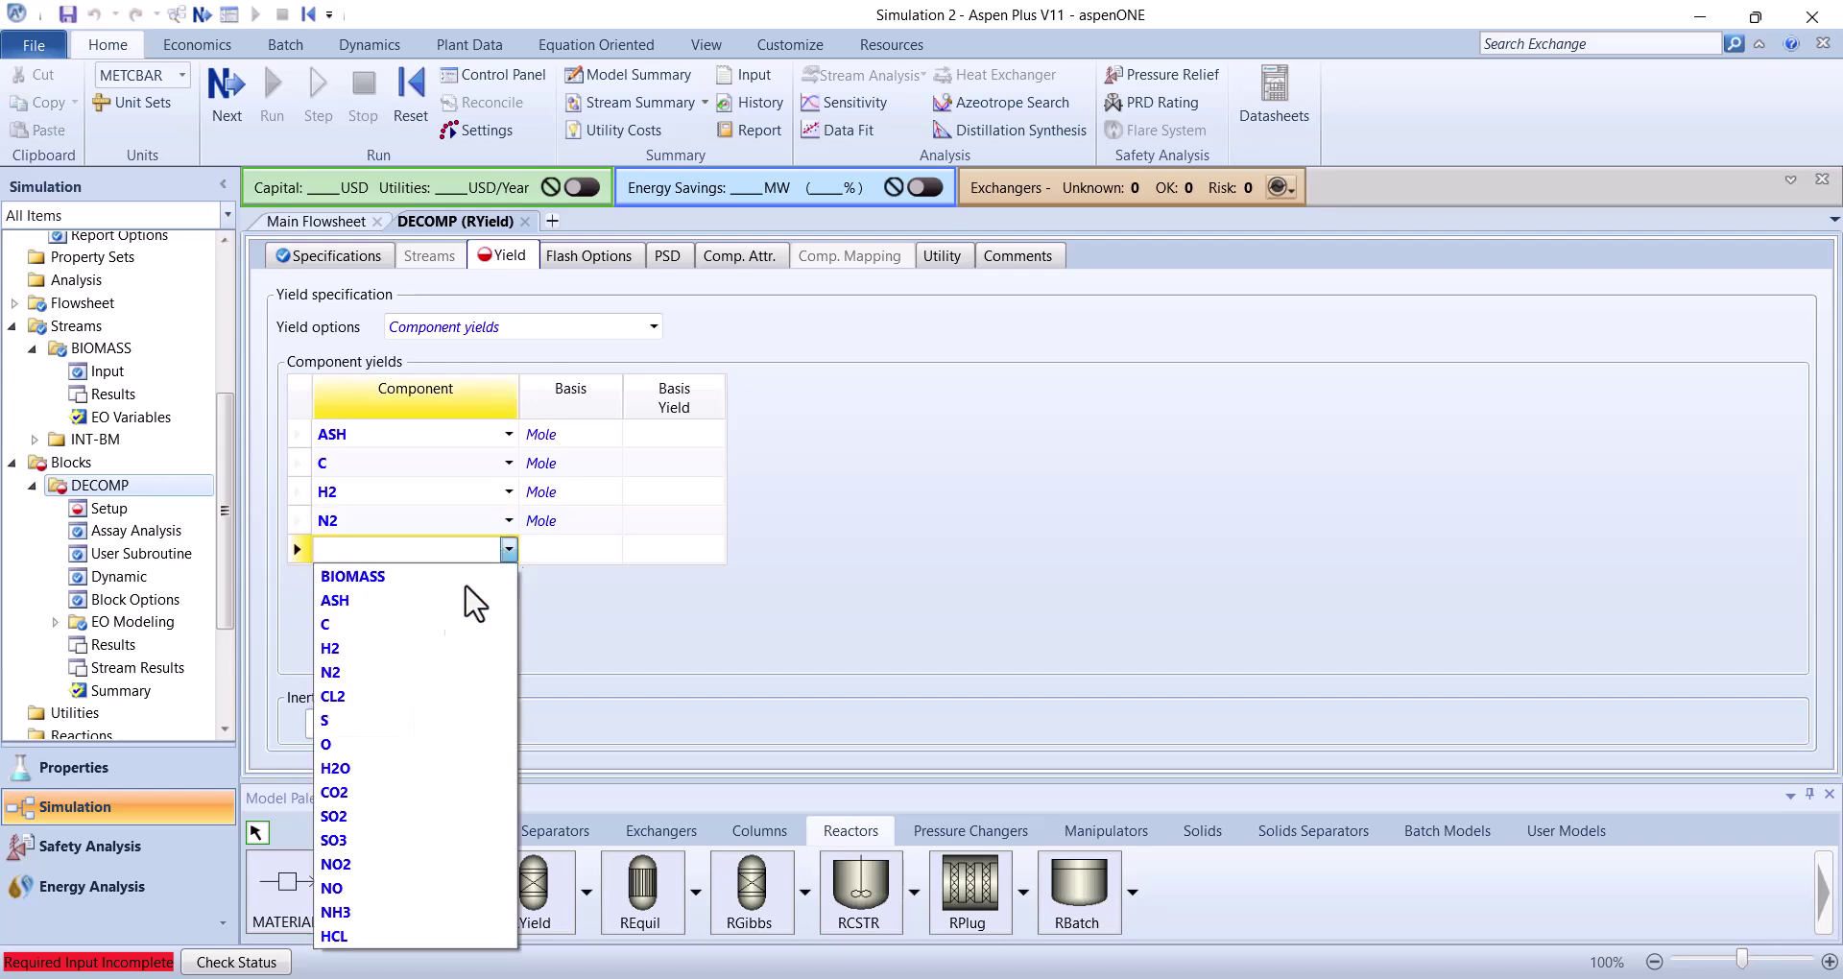
left_click(365, 696)
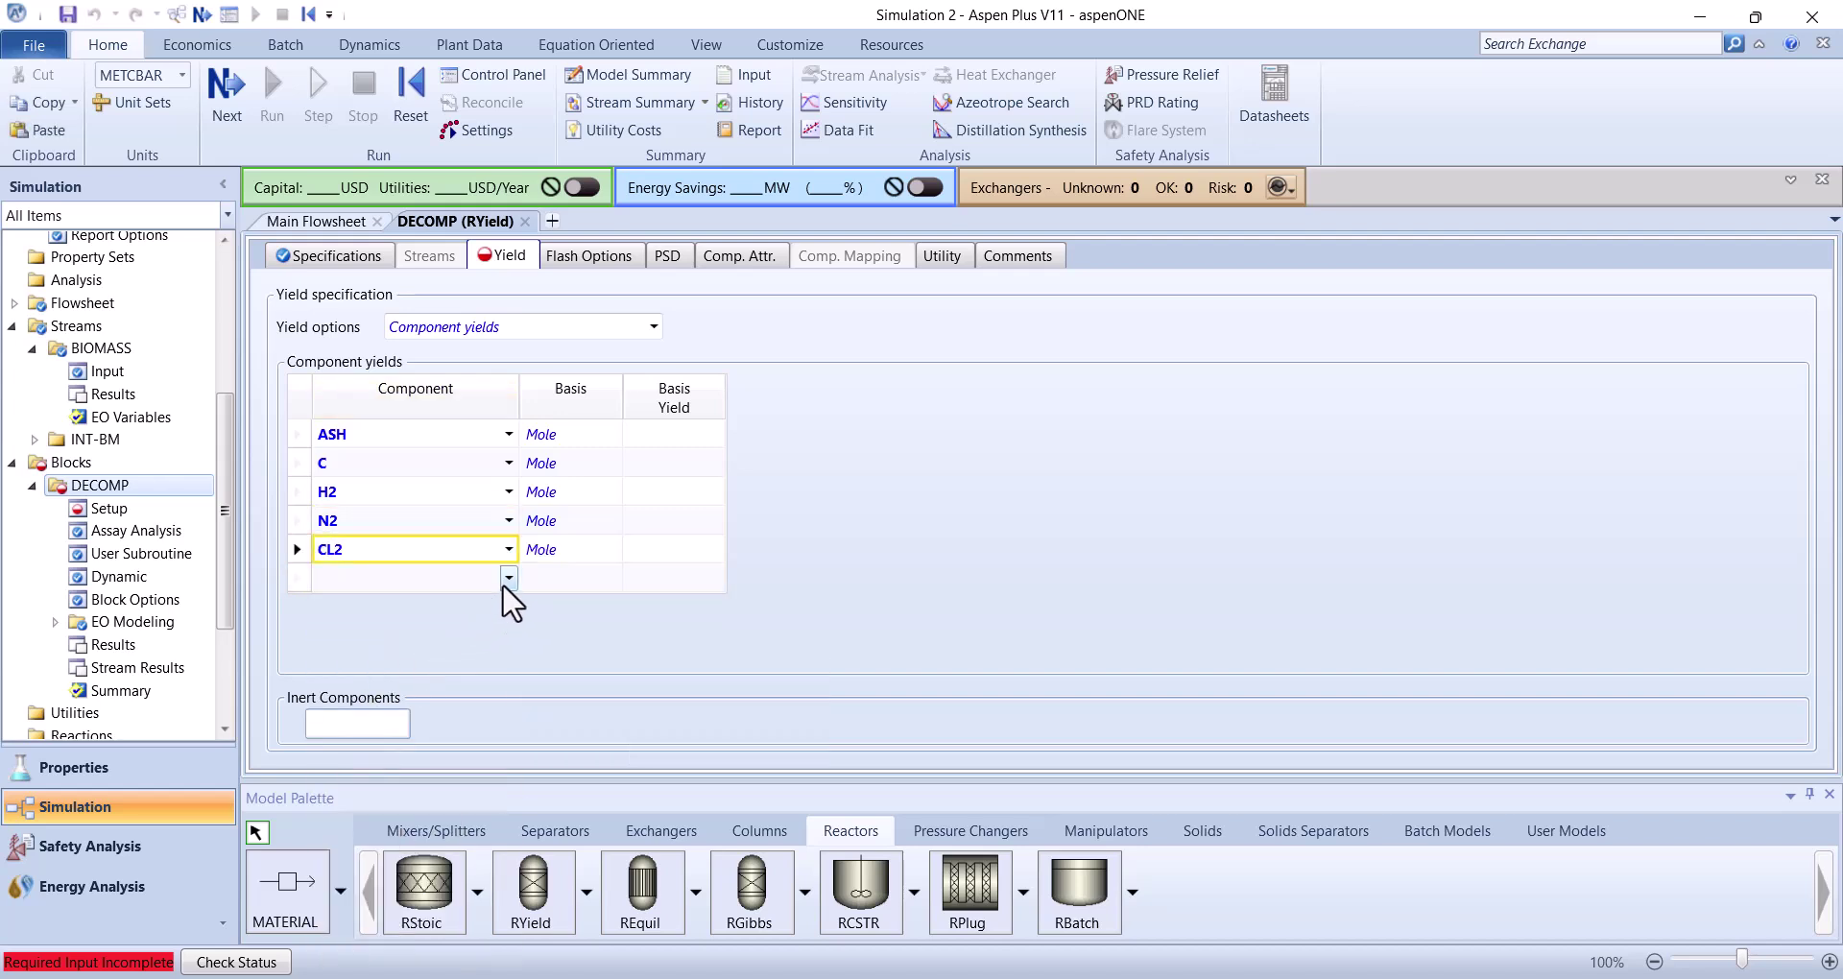
left_click(505, 580)
left_click(346, 751)
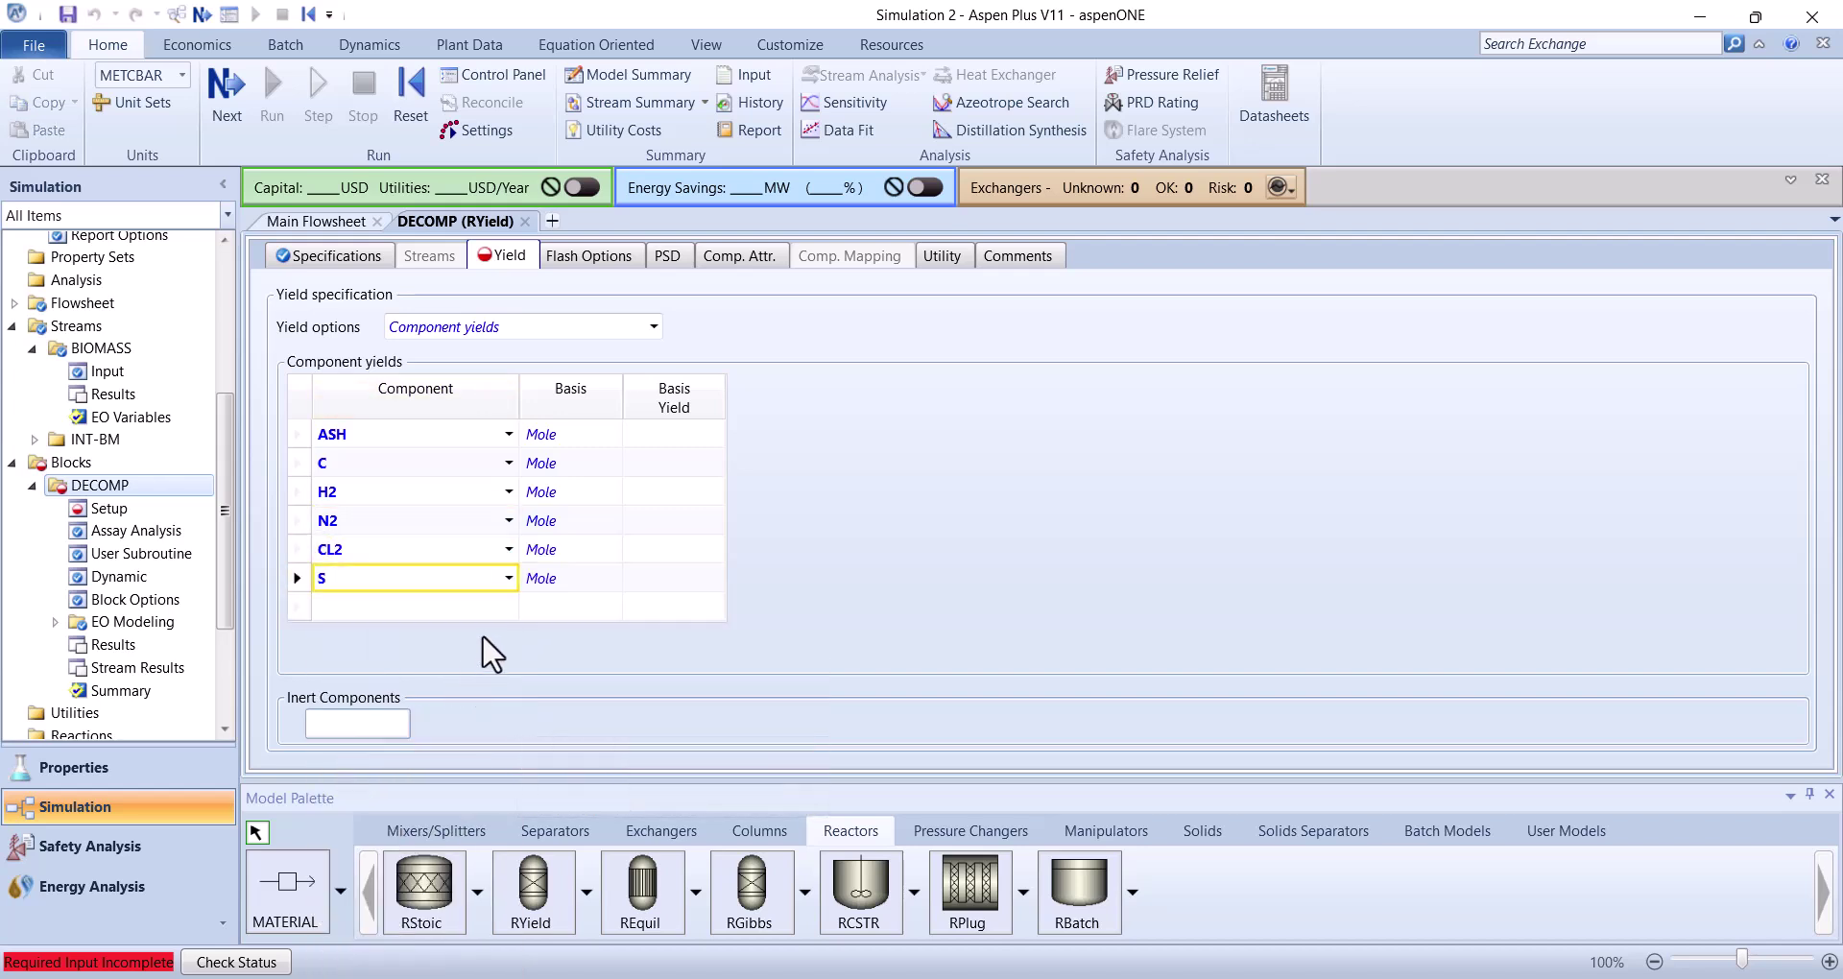
left_click(507, 606)
left_click(347, 806)
left_click(509, 635)
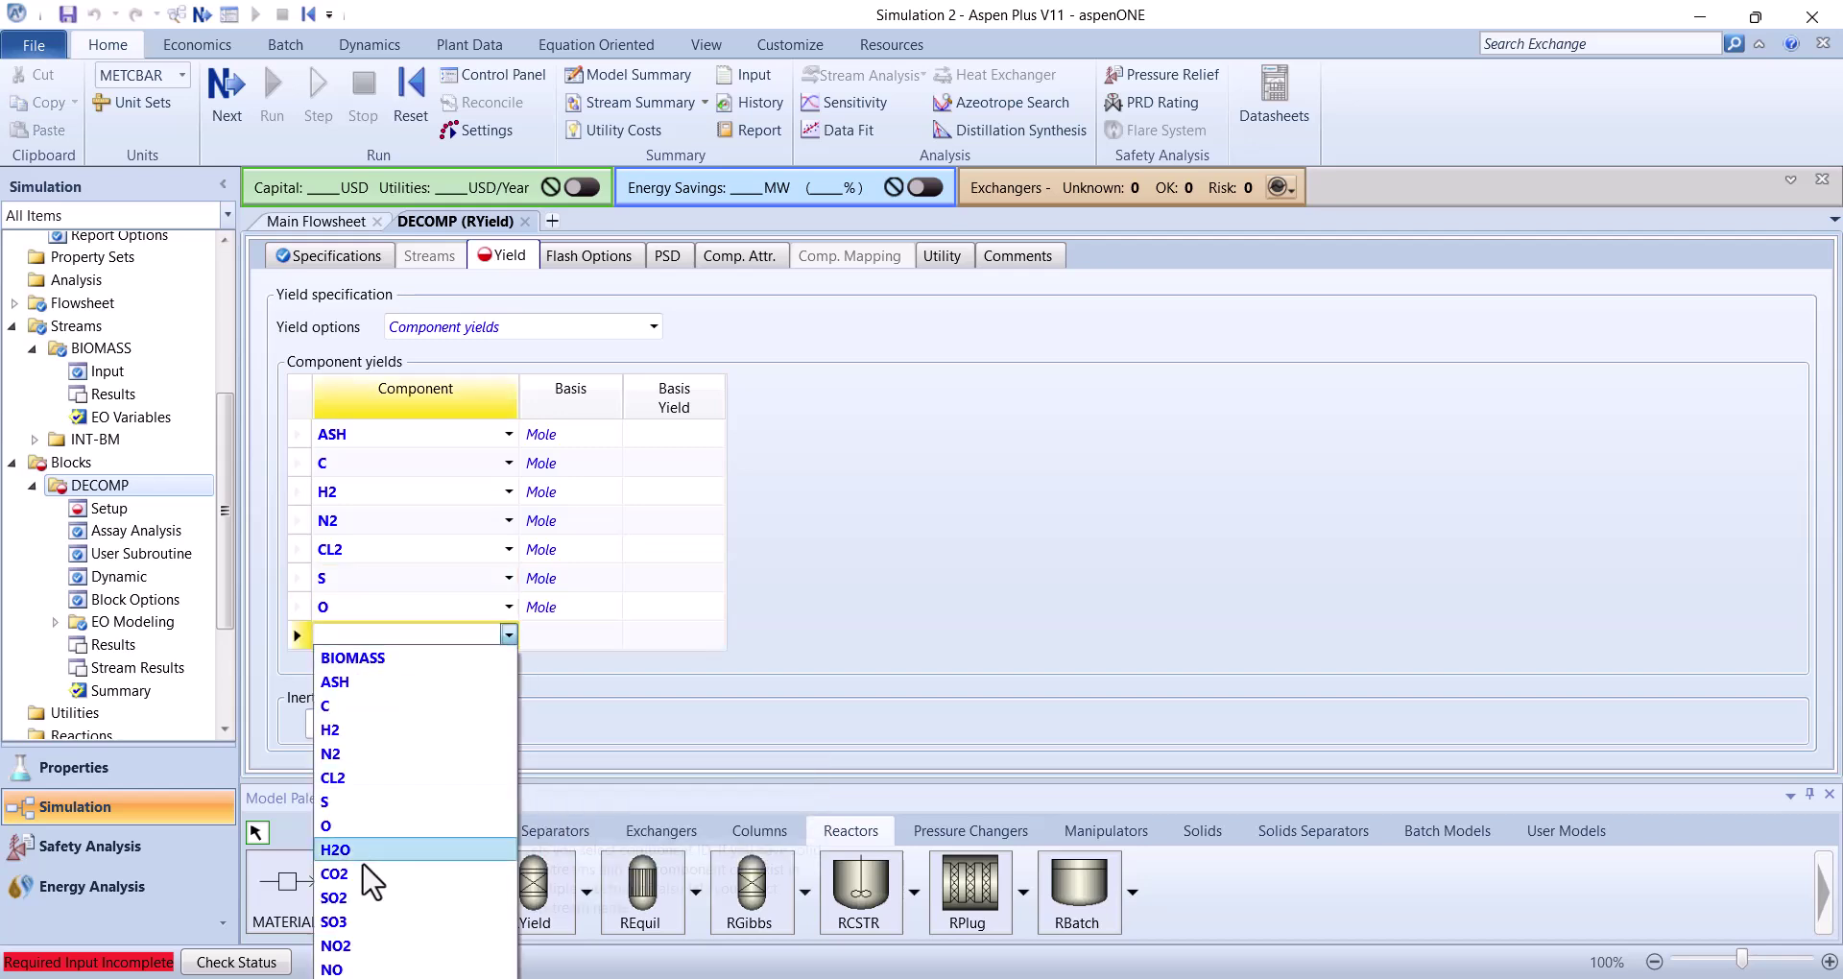
left_click(335, 849)
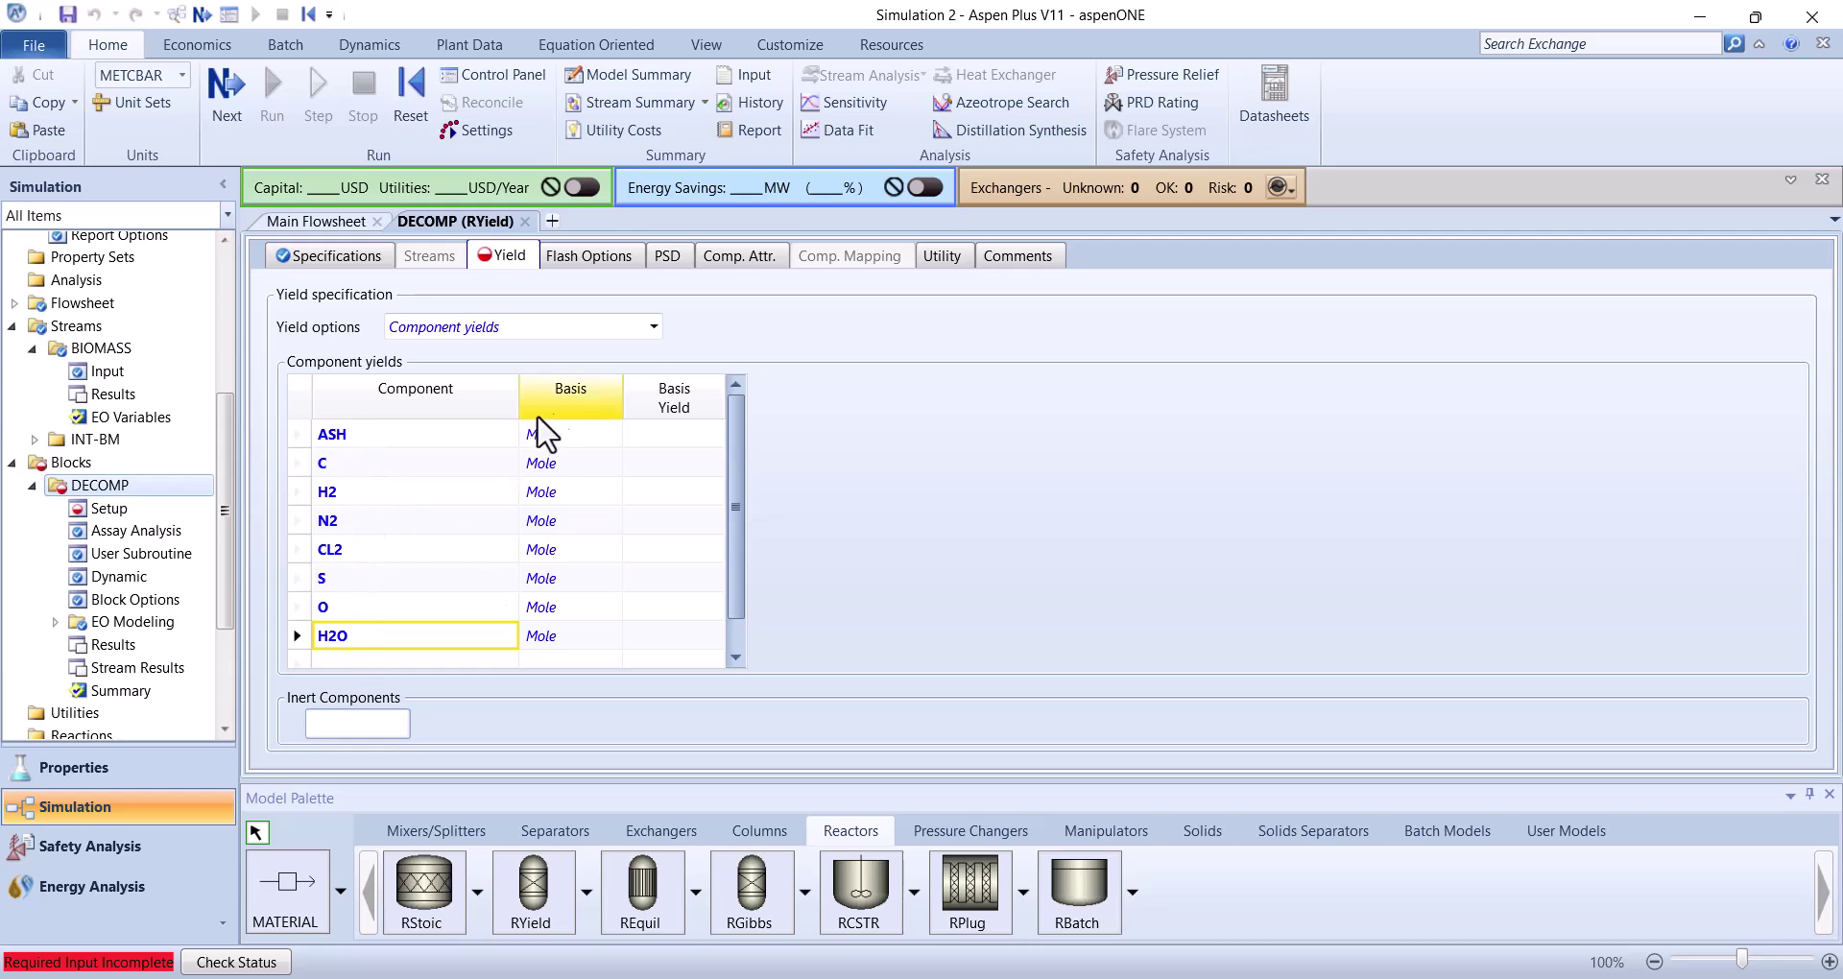
Set the yield basis to Mass for all eight components from ASH through H2O in DECOMP's component yields table
left_click(613, 434)
left_click(590, 482)
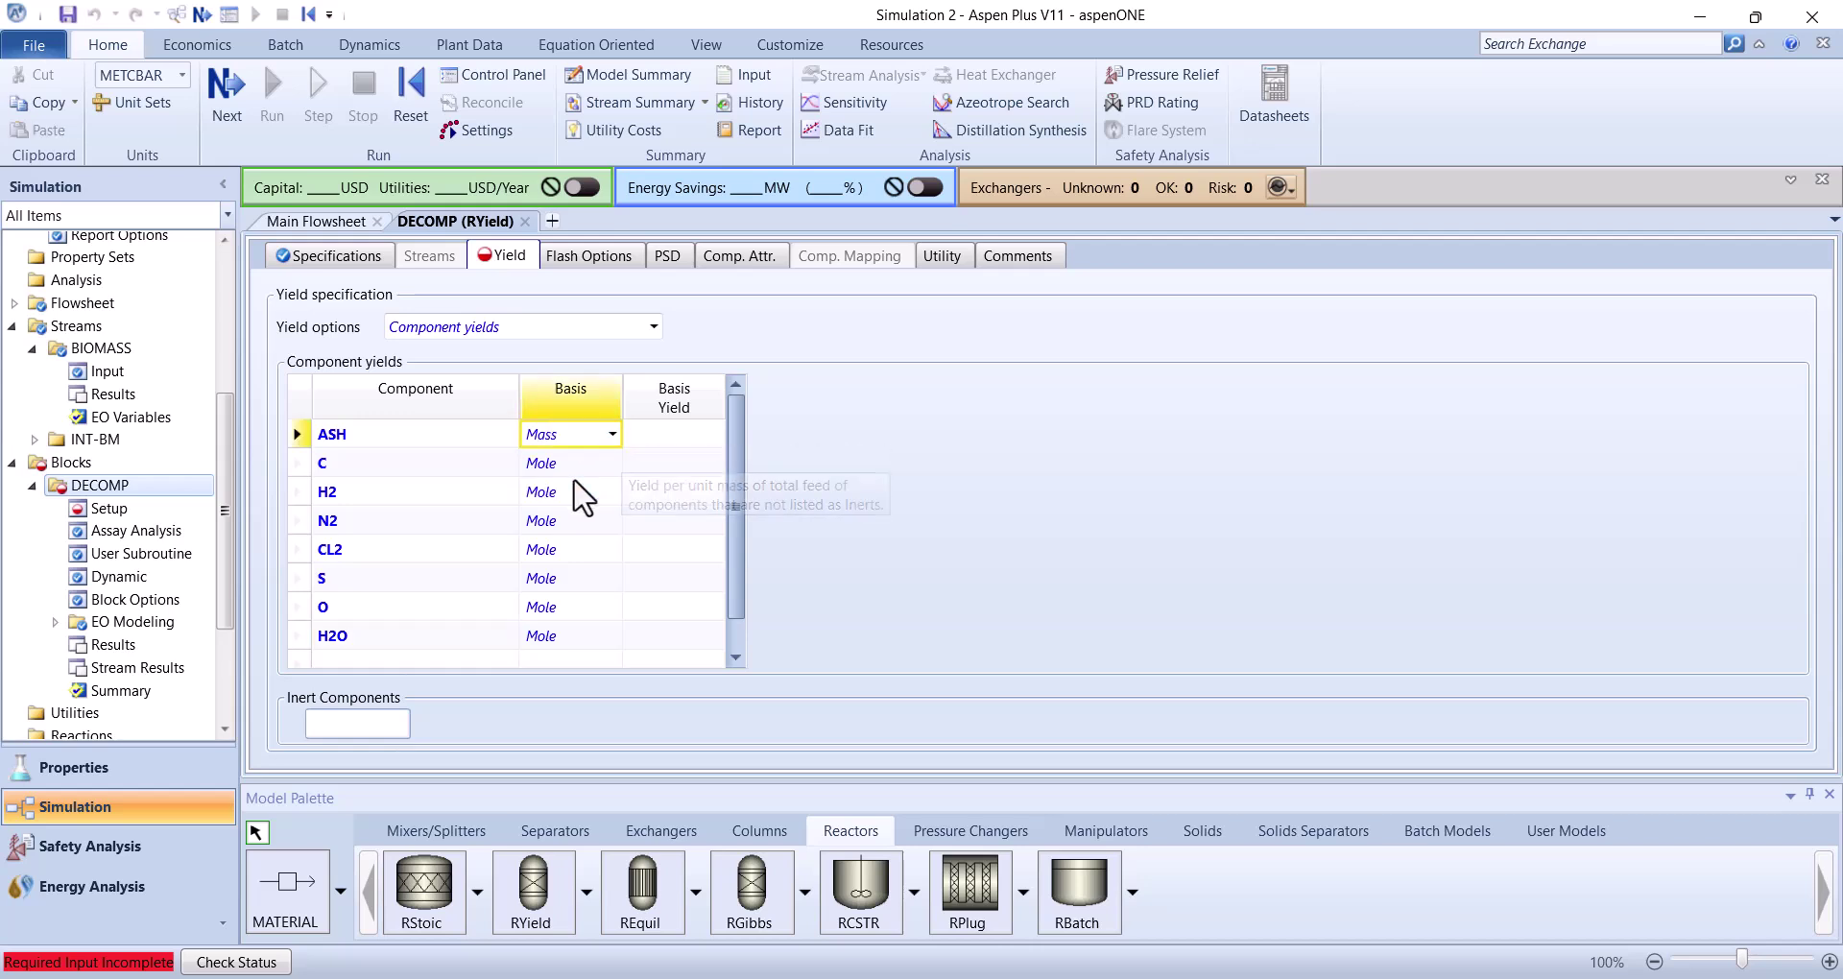
left_click(607, 463)
left_click(601, 512)
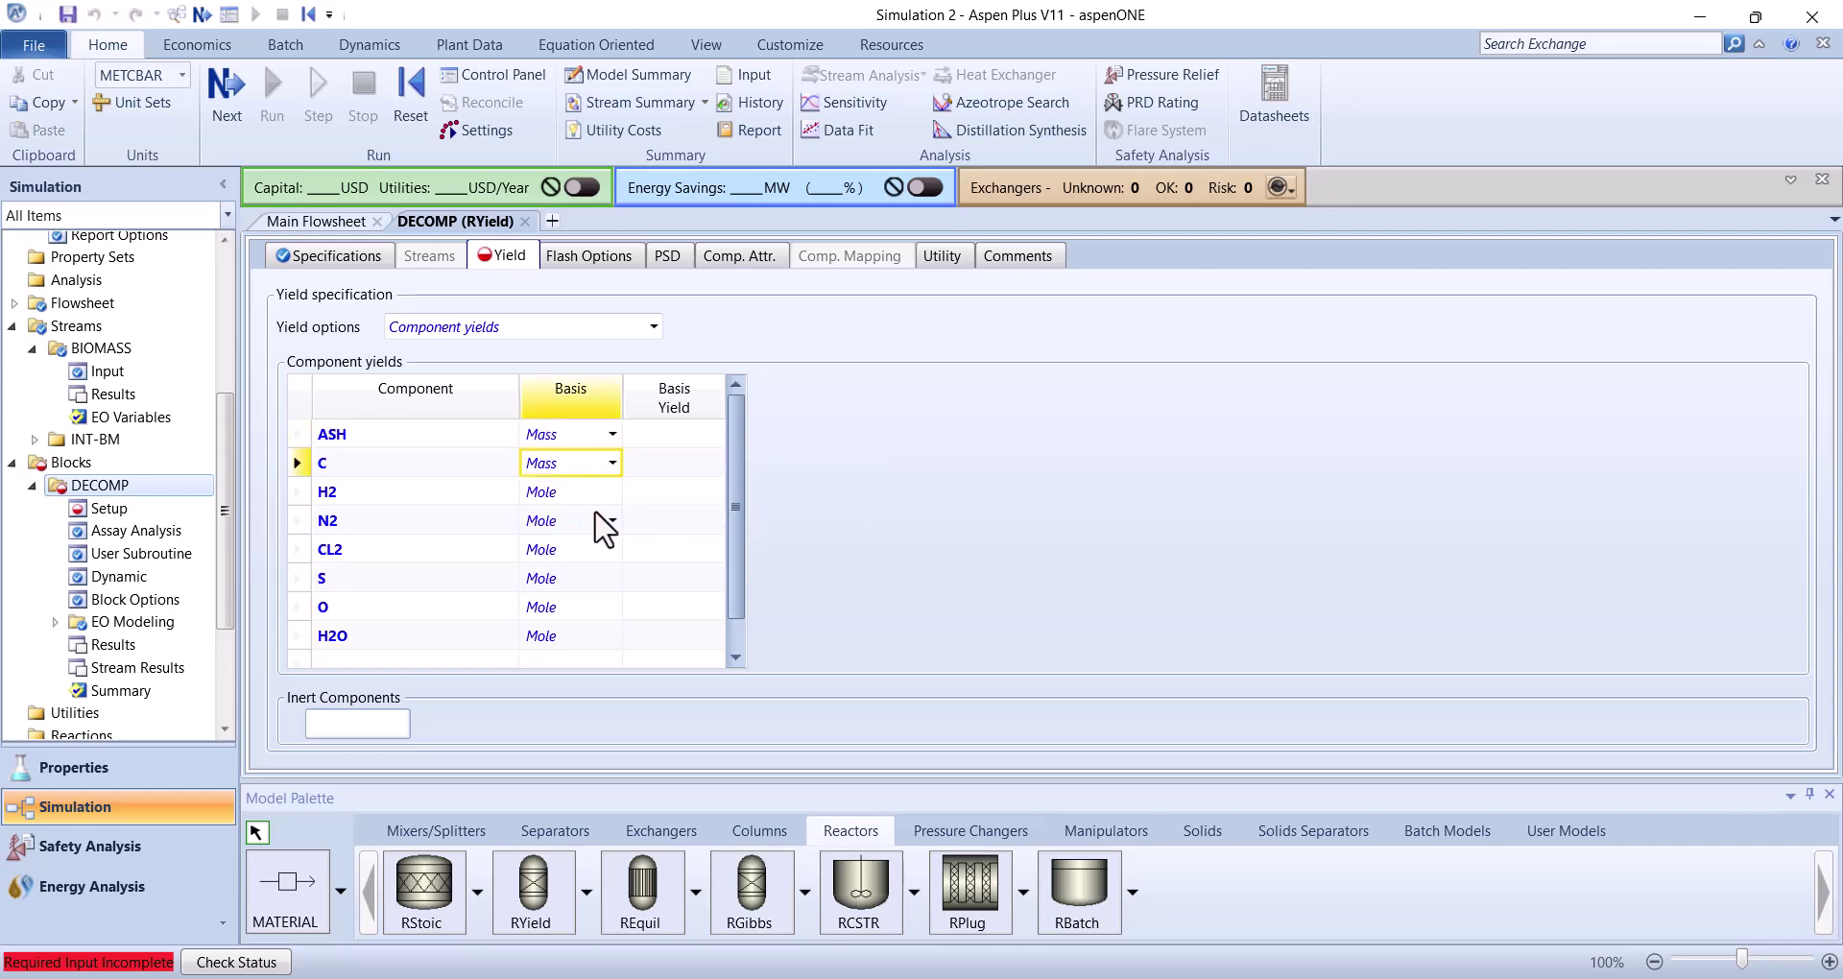
left_click(612, 491)
left_click(589, 545)
left_click(612, 520)
left_click(581, 572)
left_click(611, 549)
left_click(587, 600)
left_click(612, 578)
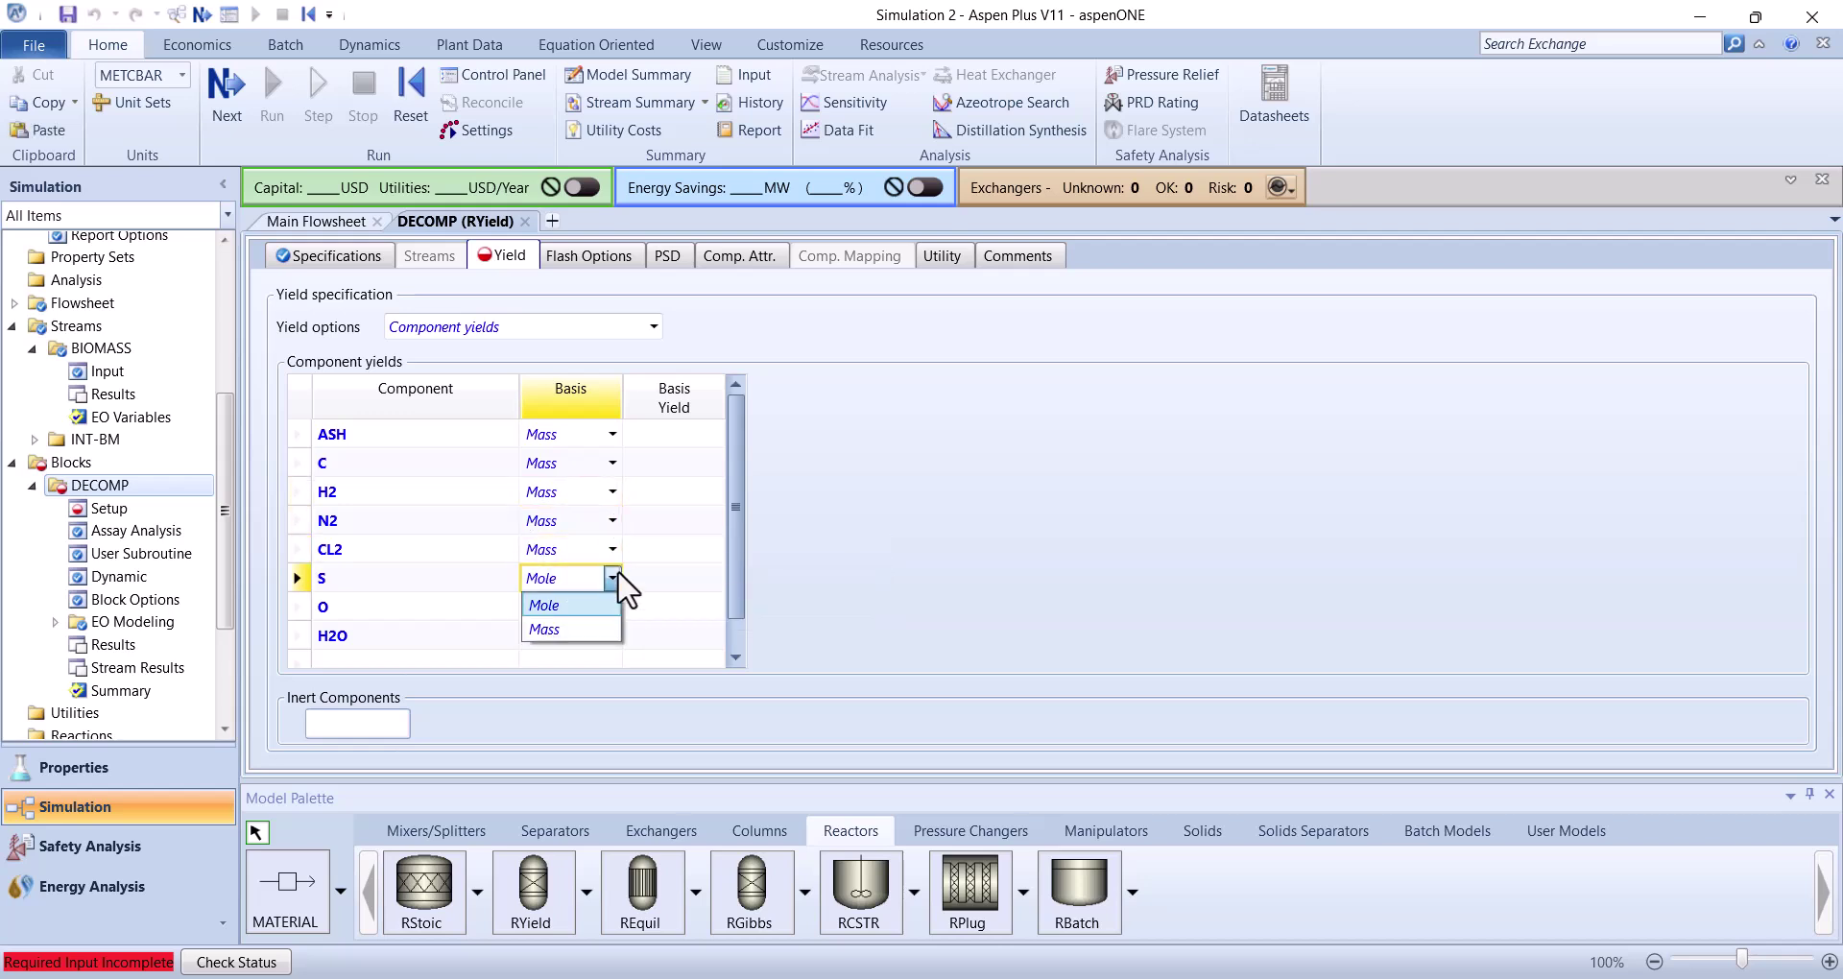
left_click(547, 632)
left_click(611, 606)
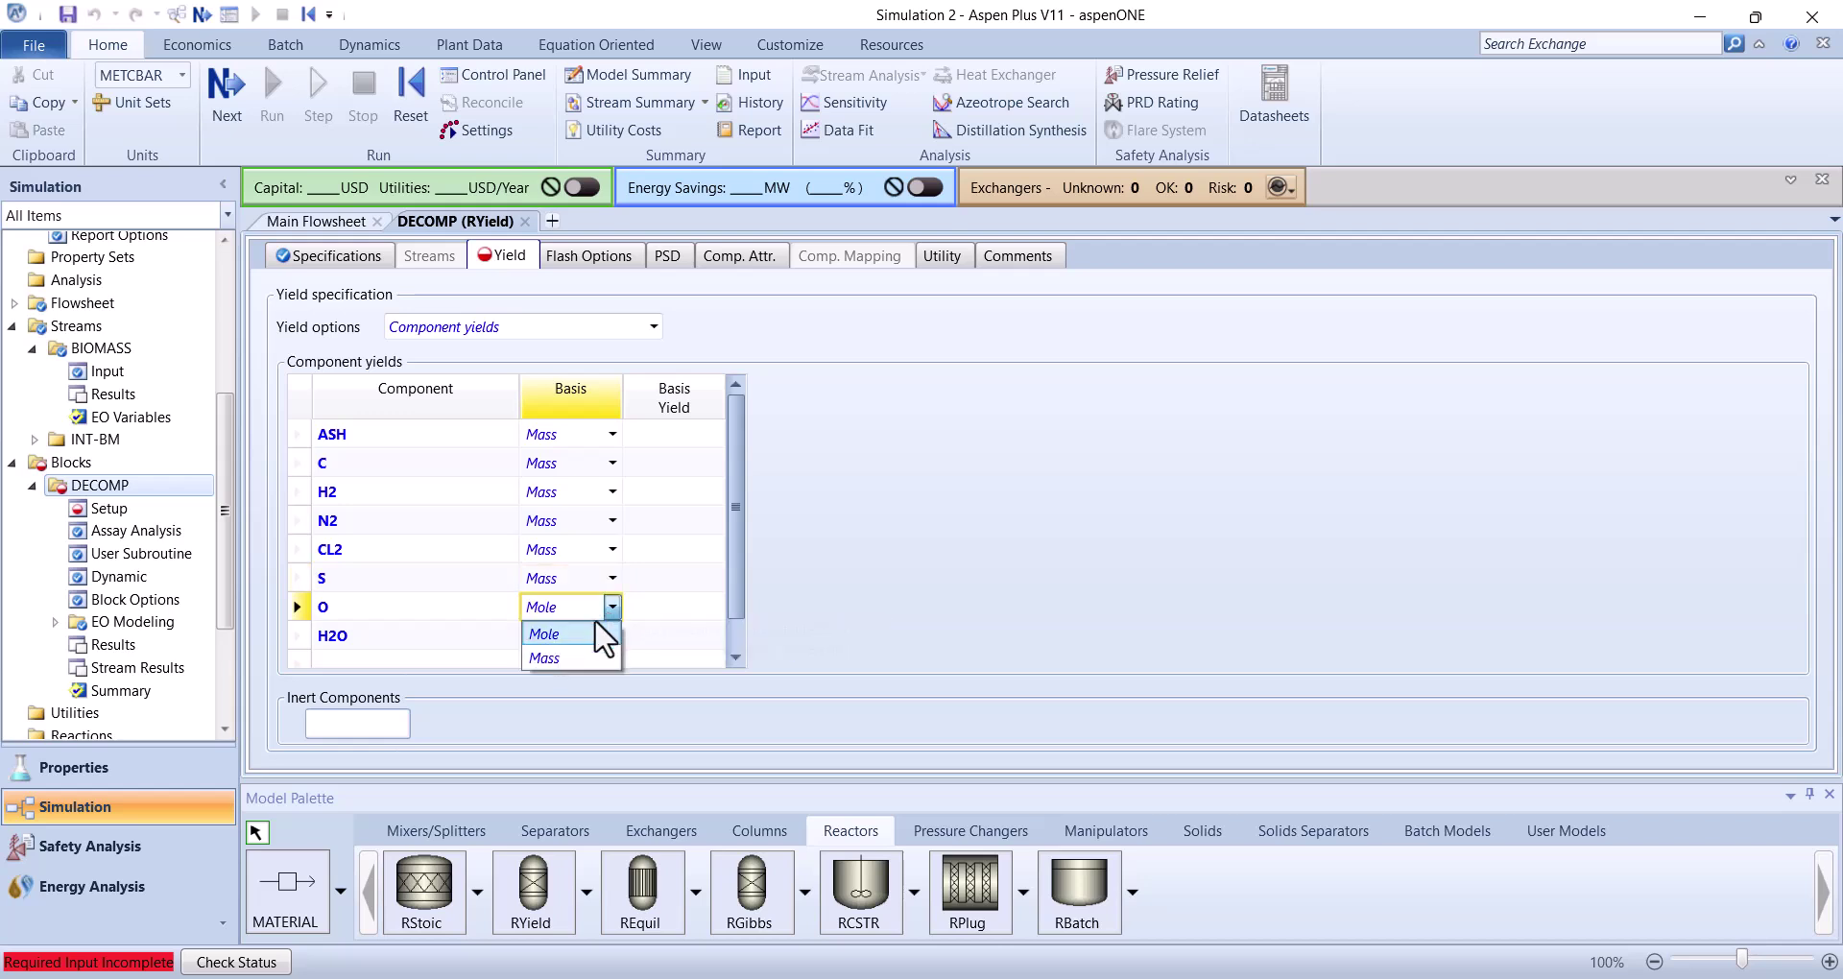
left_click(553, 656)
left_click(612, 635)
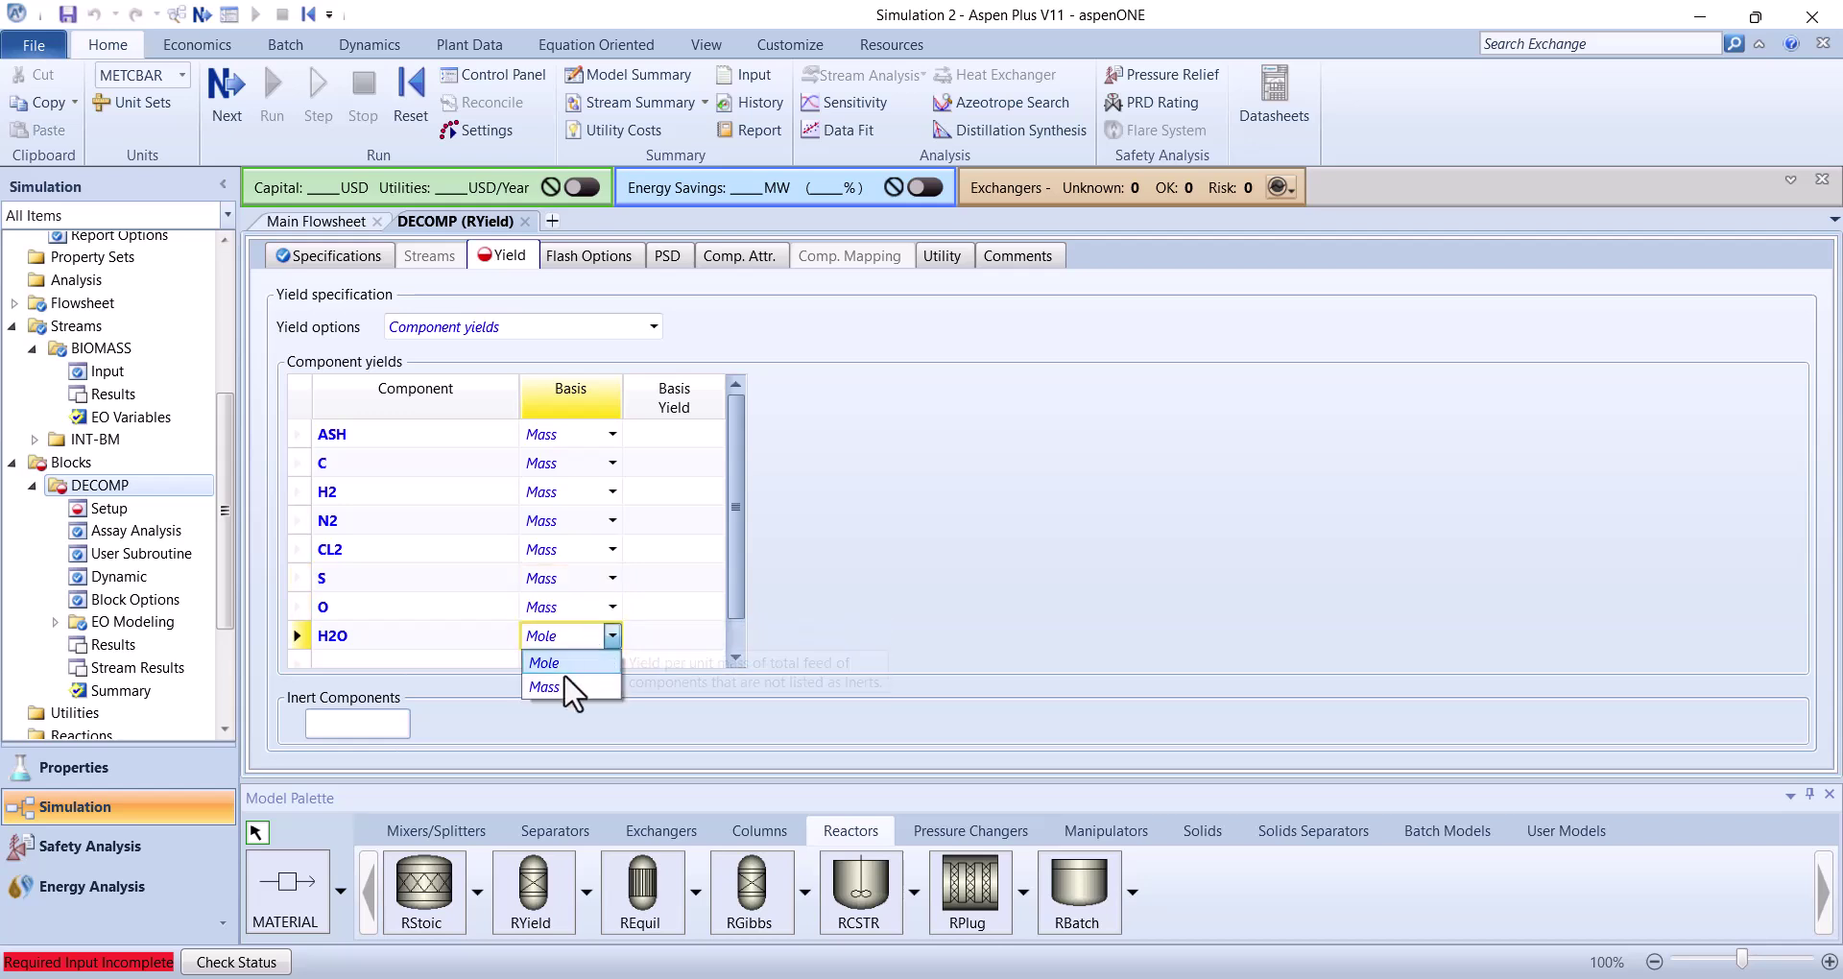
left_click(559, 687)
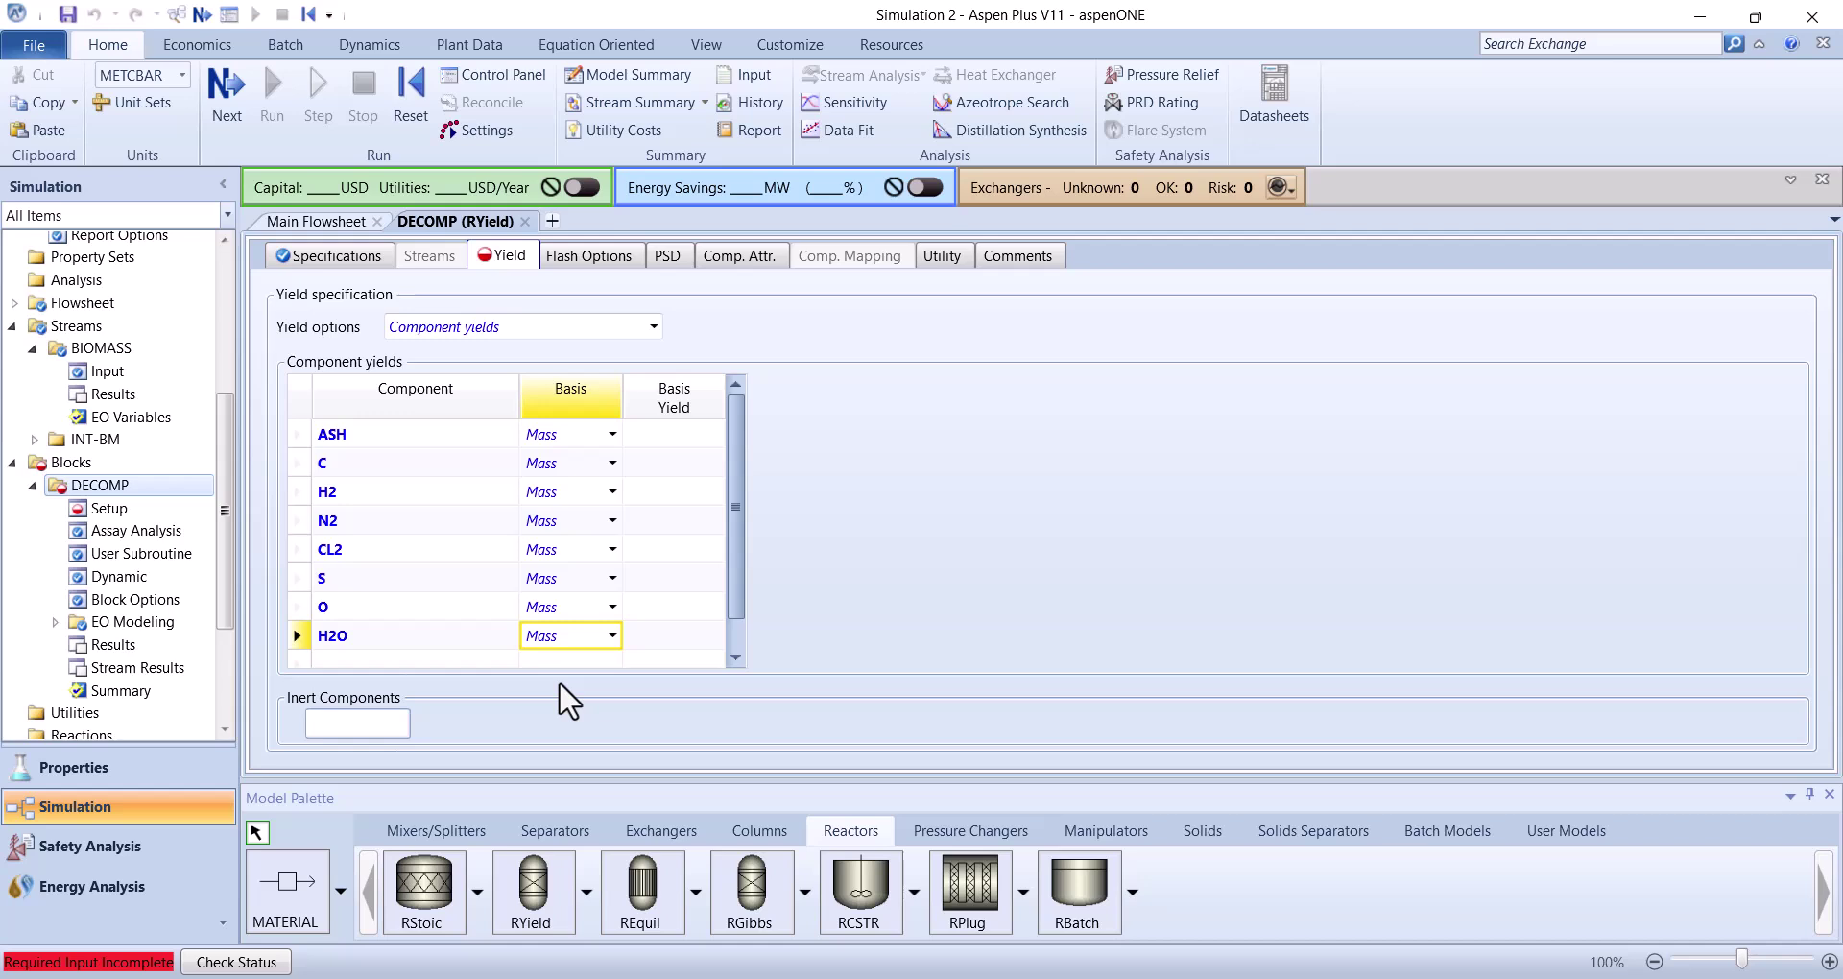
Enter a basis yield of 0.1 for each of the eight components in DECOMP's component yields table
left_click(671, 439)
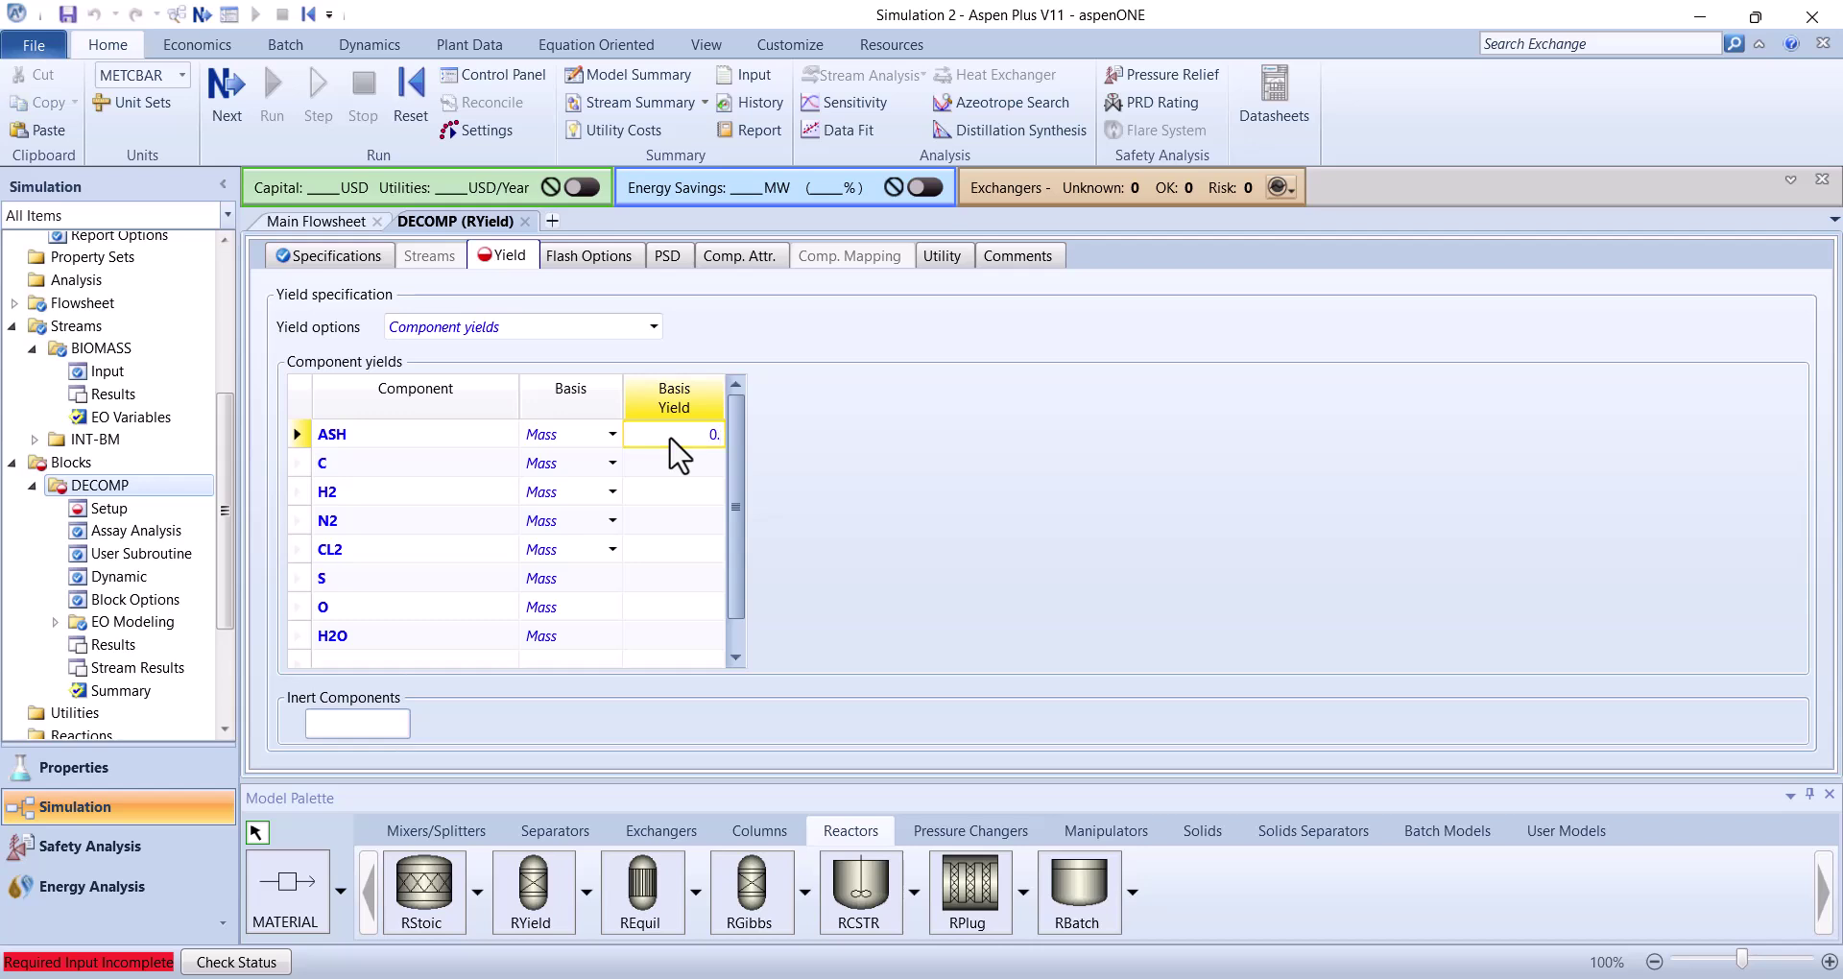
type("0.1")
key("Return")
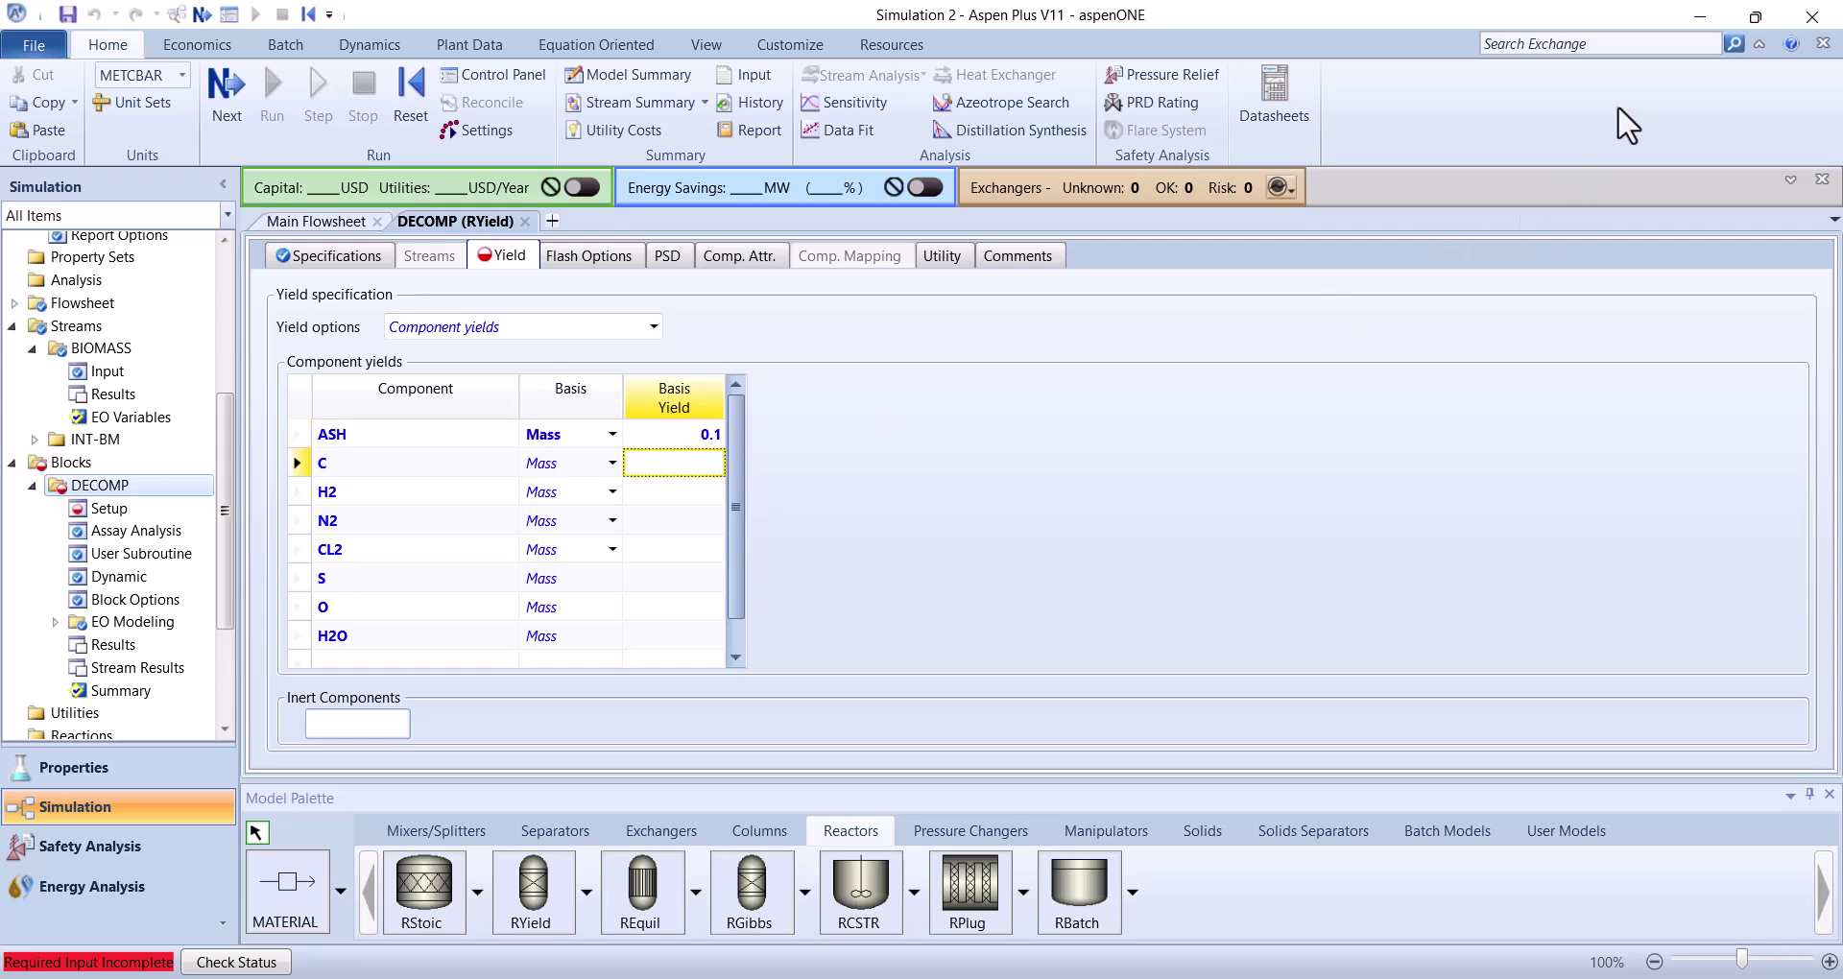
type("0.1 0.1 0.1 0.1 0.1 0.1 0.1")
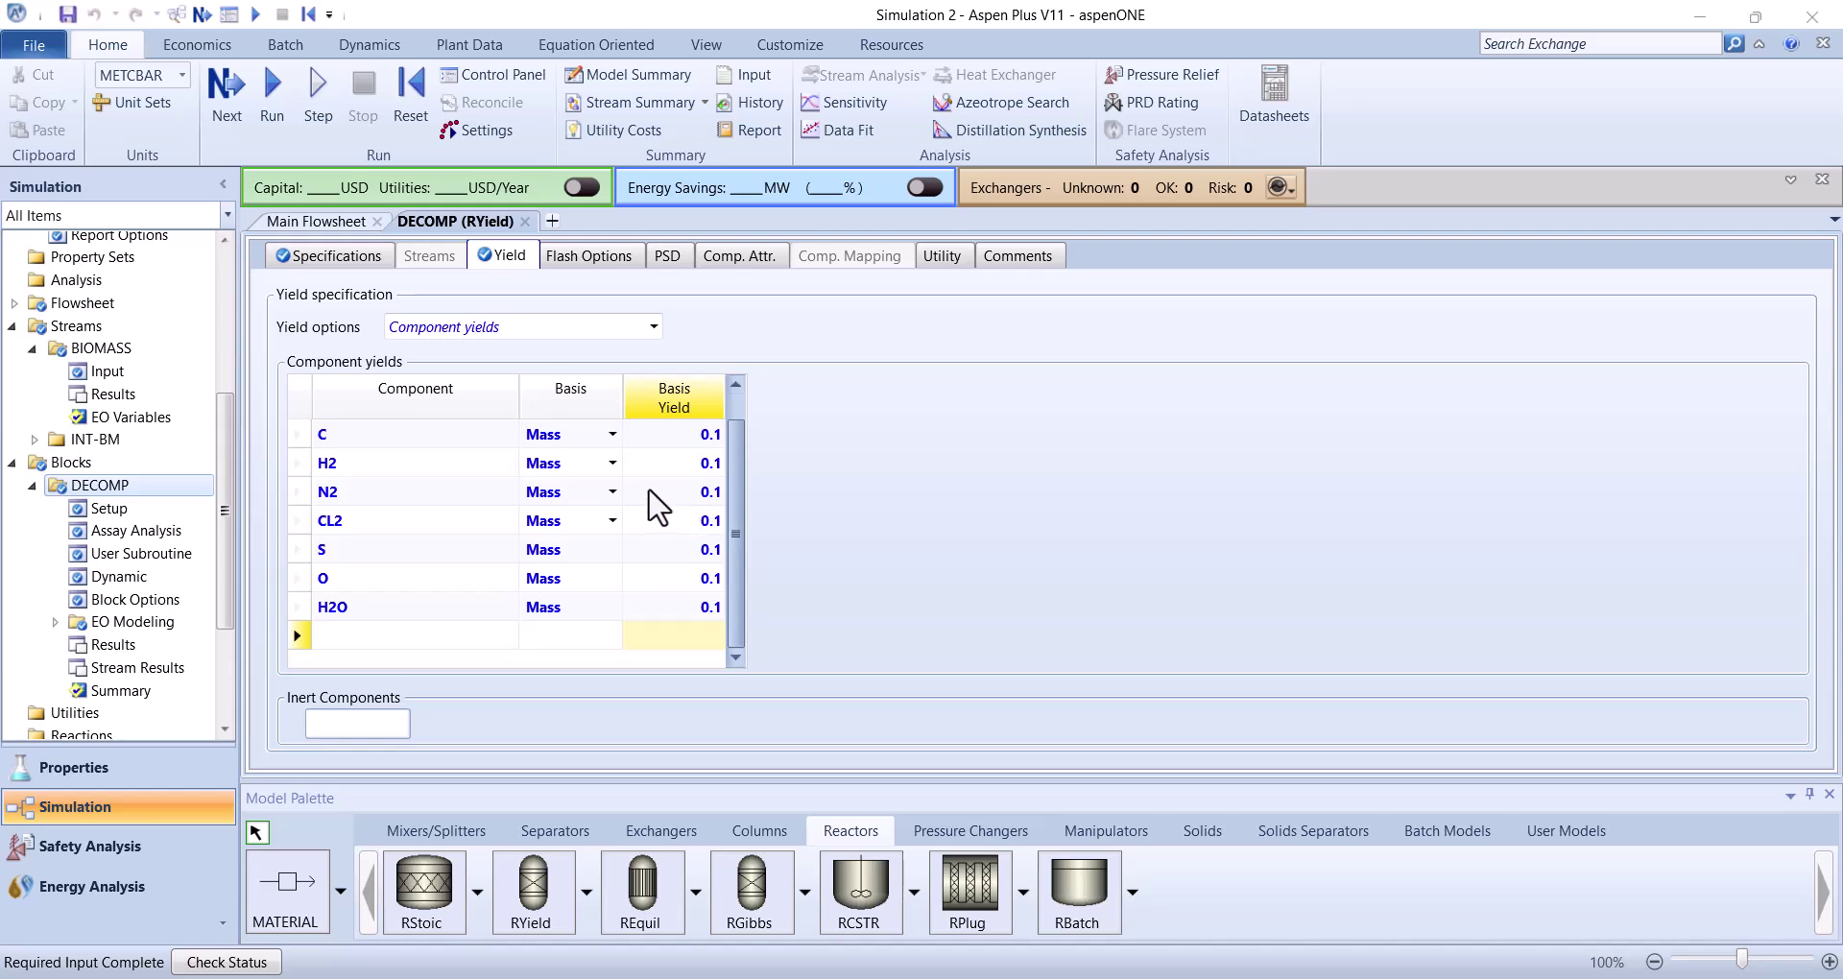
scroll(659, 507, "up", 1)
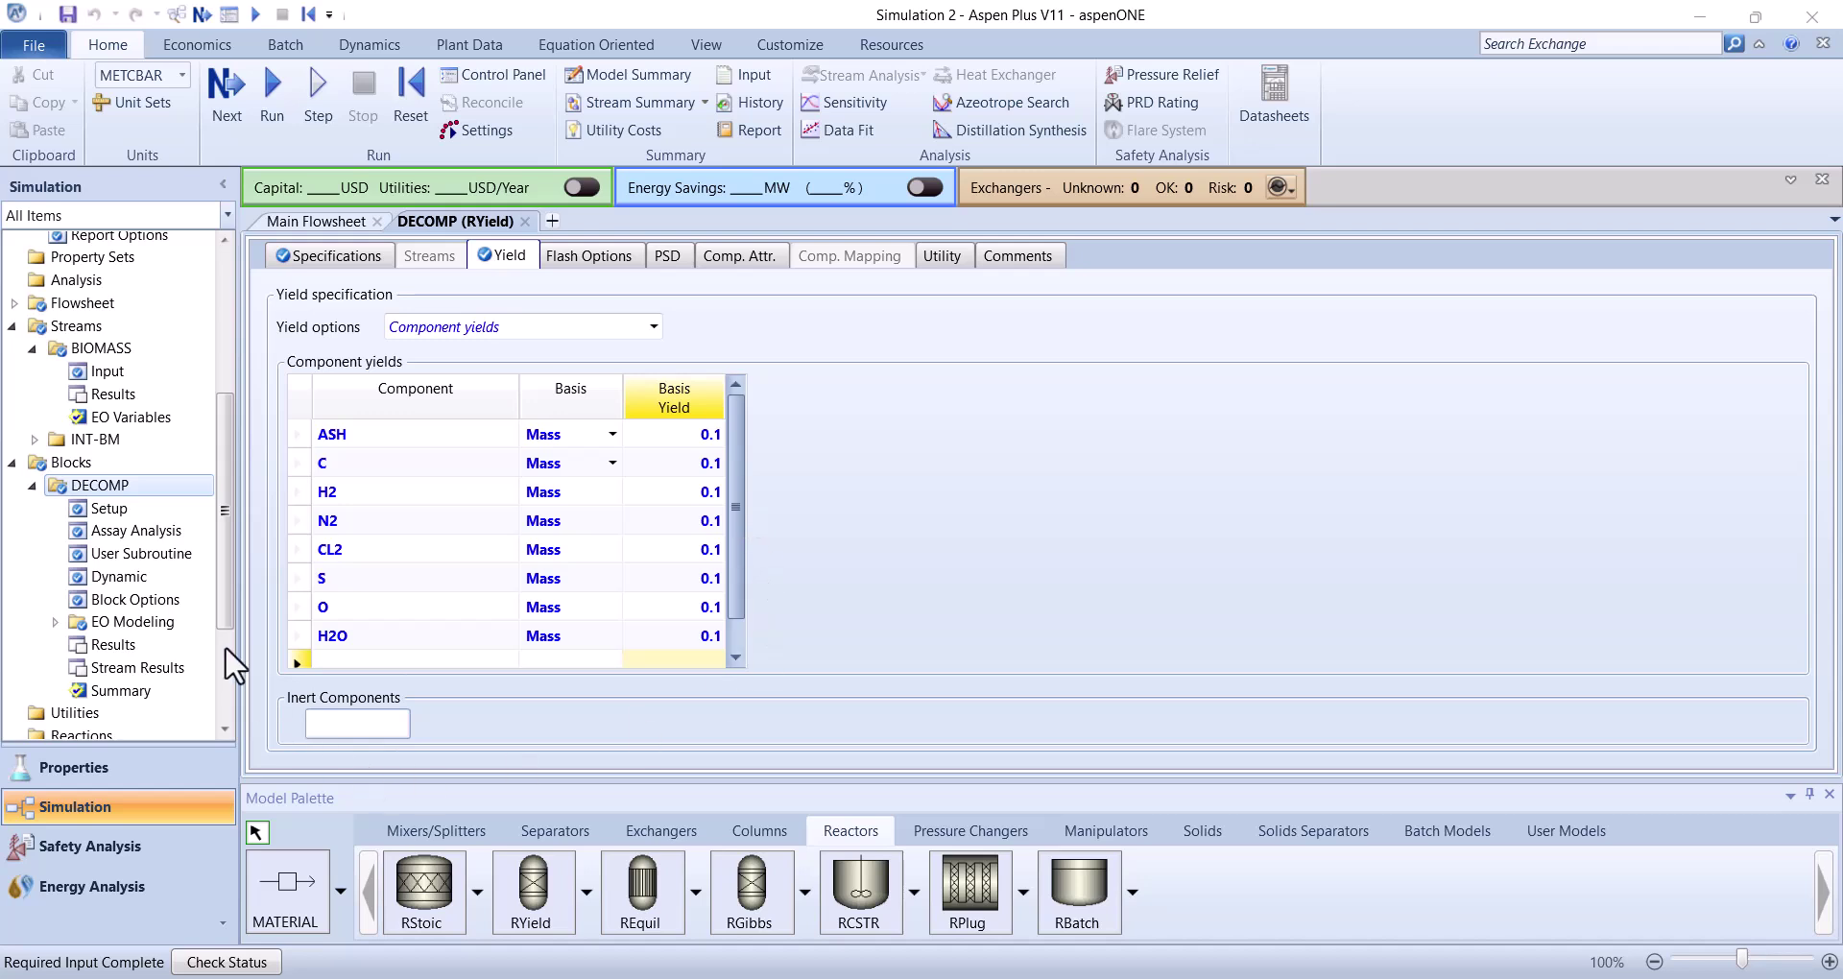
Open the flowsheet's Calculator list among the flowsheeting options and begin creating a new calculator block
scroll(43, 686, "down", 3)
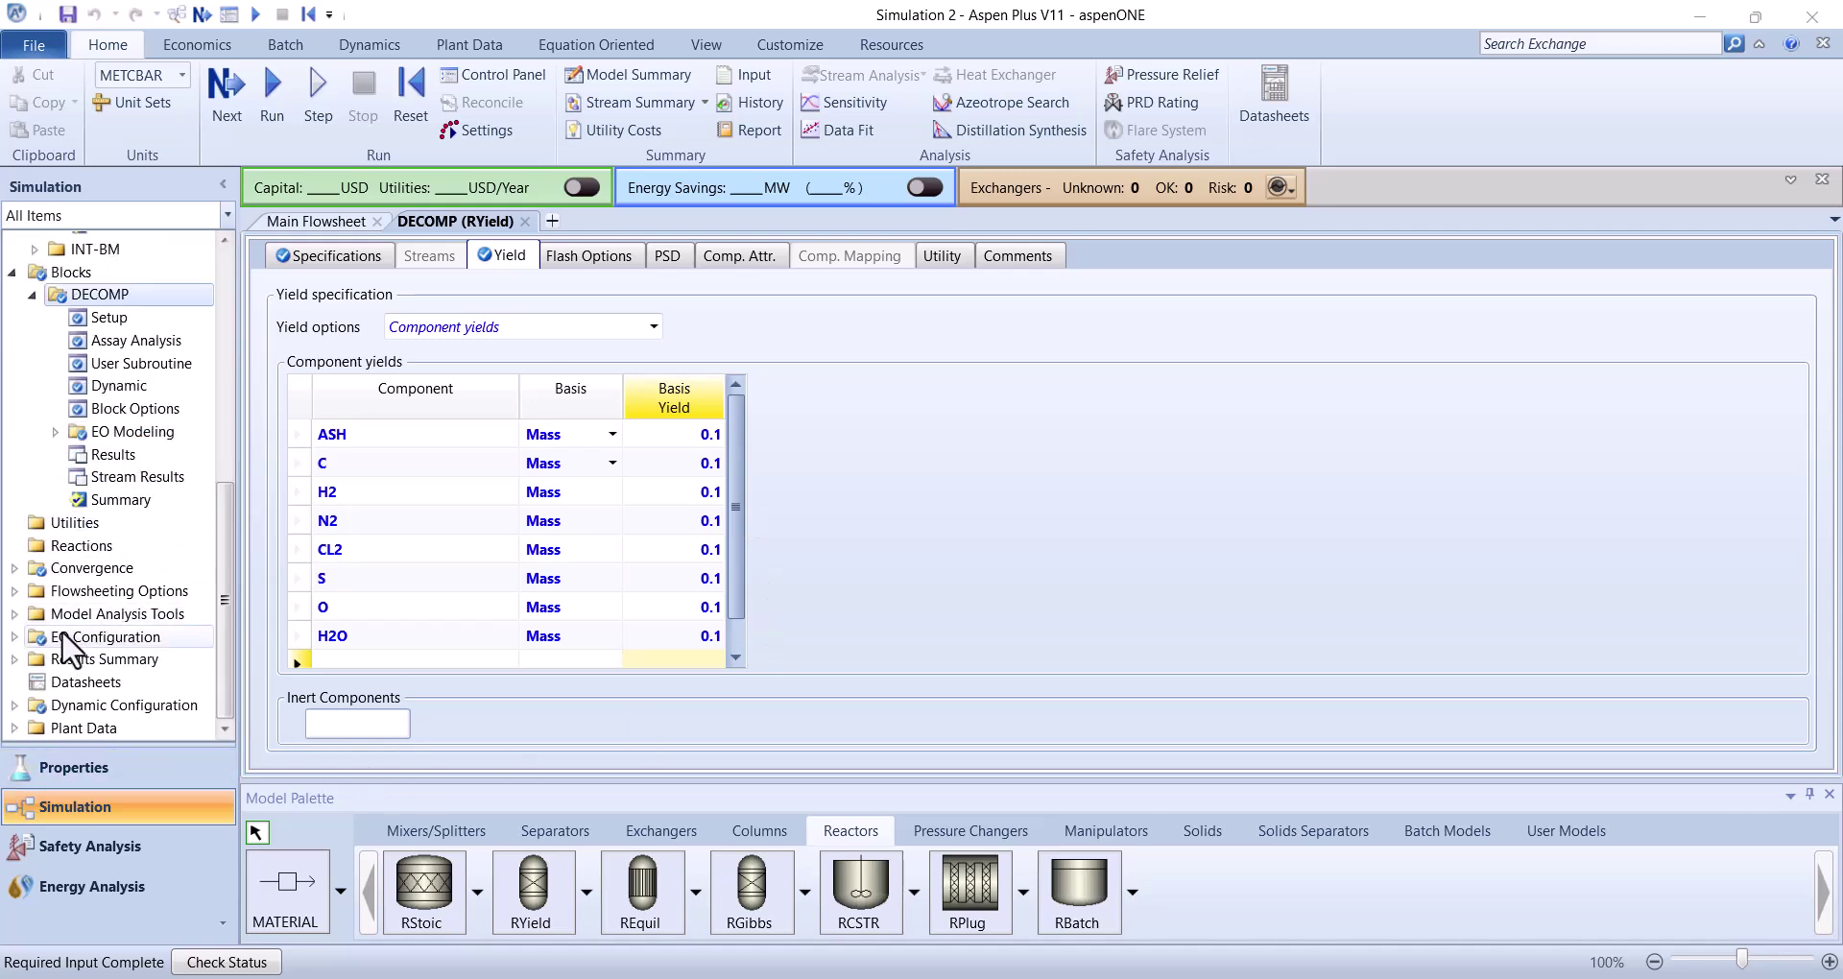
left_click(13, 591)
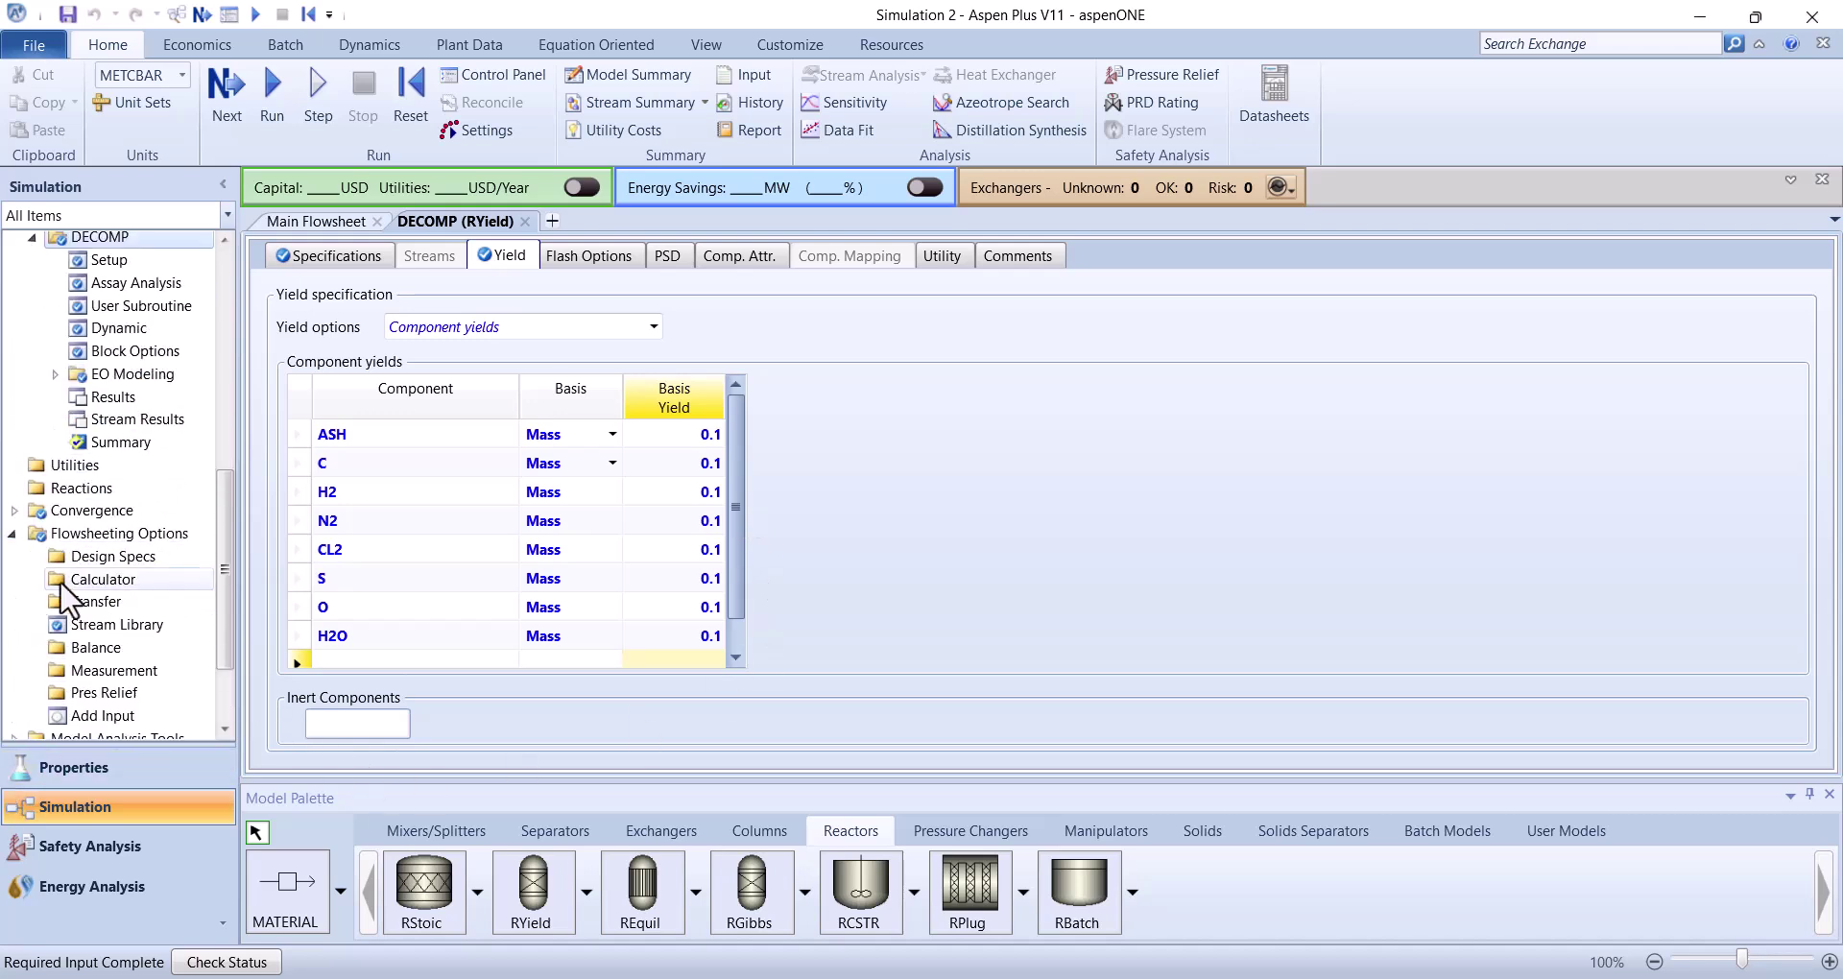
left_click(113, 576)
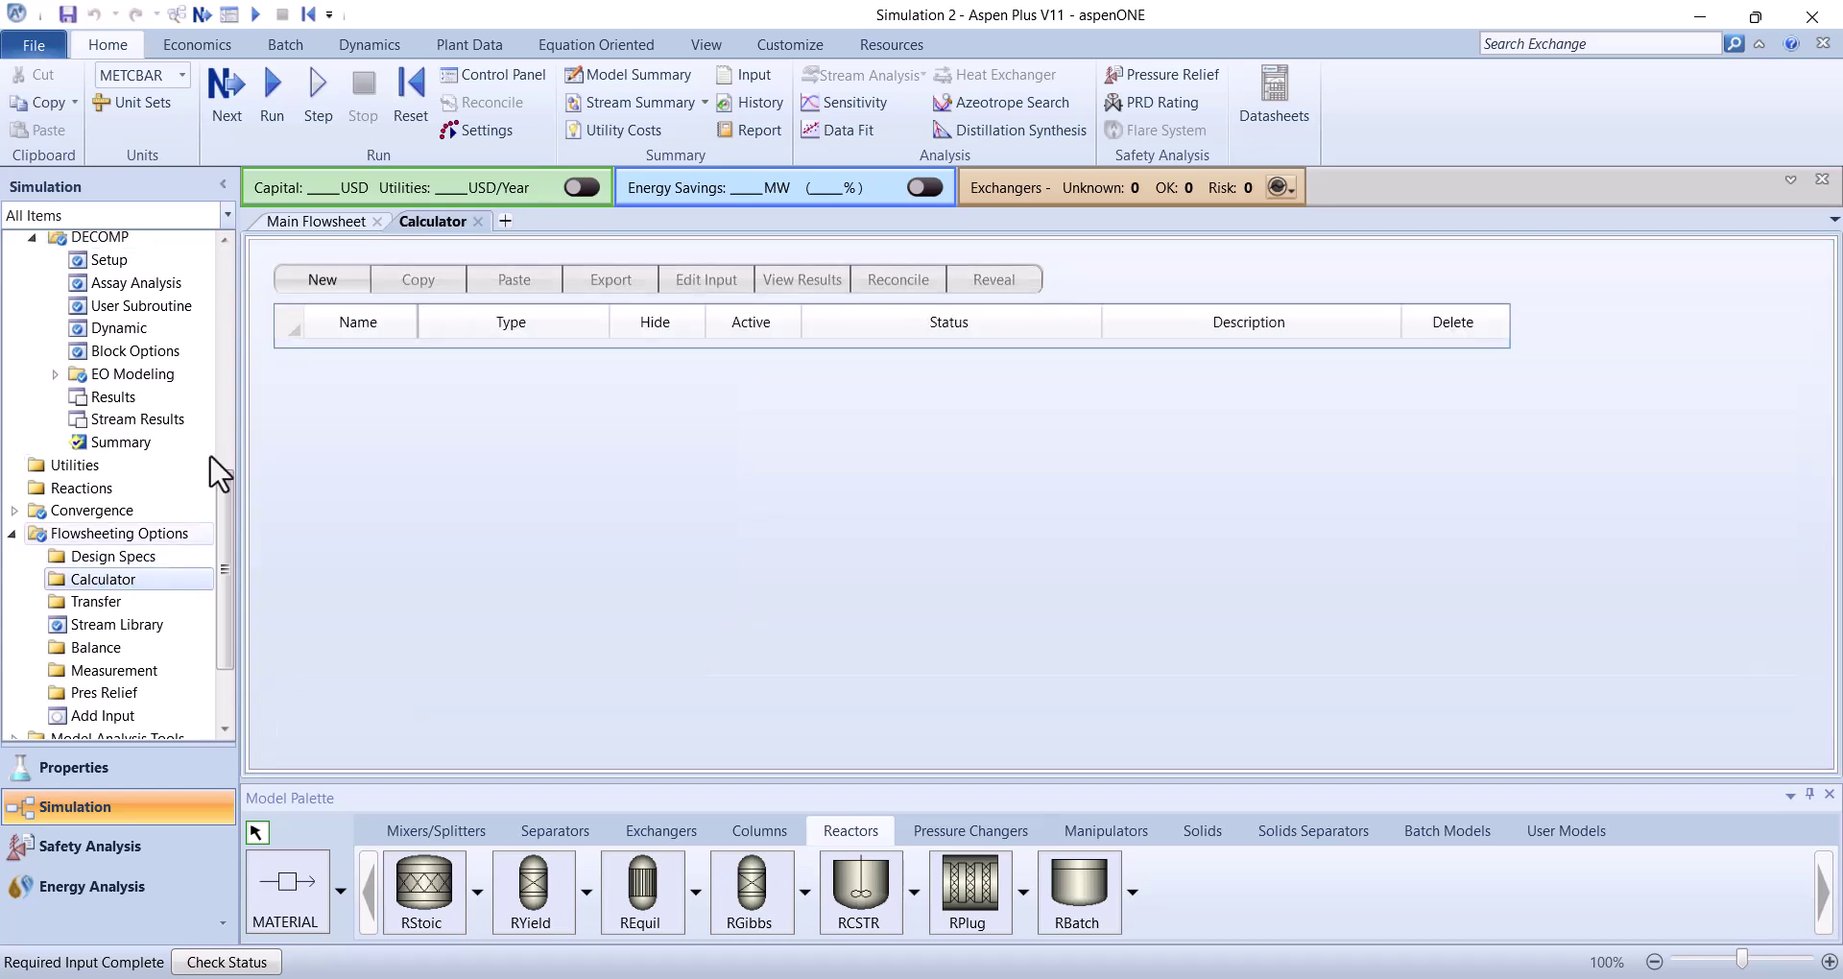
left_click(321, 286)
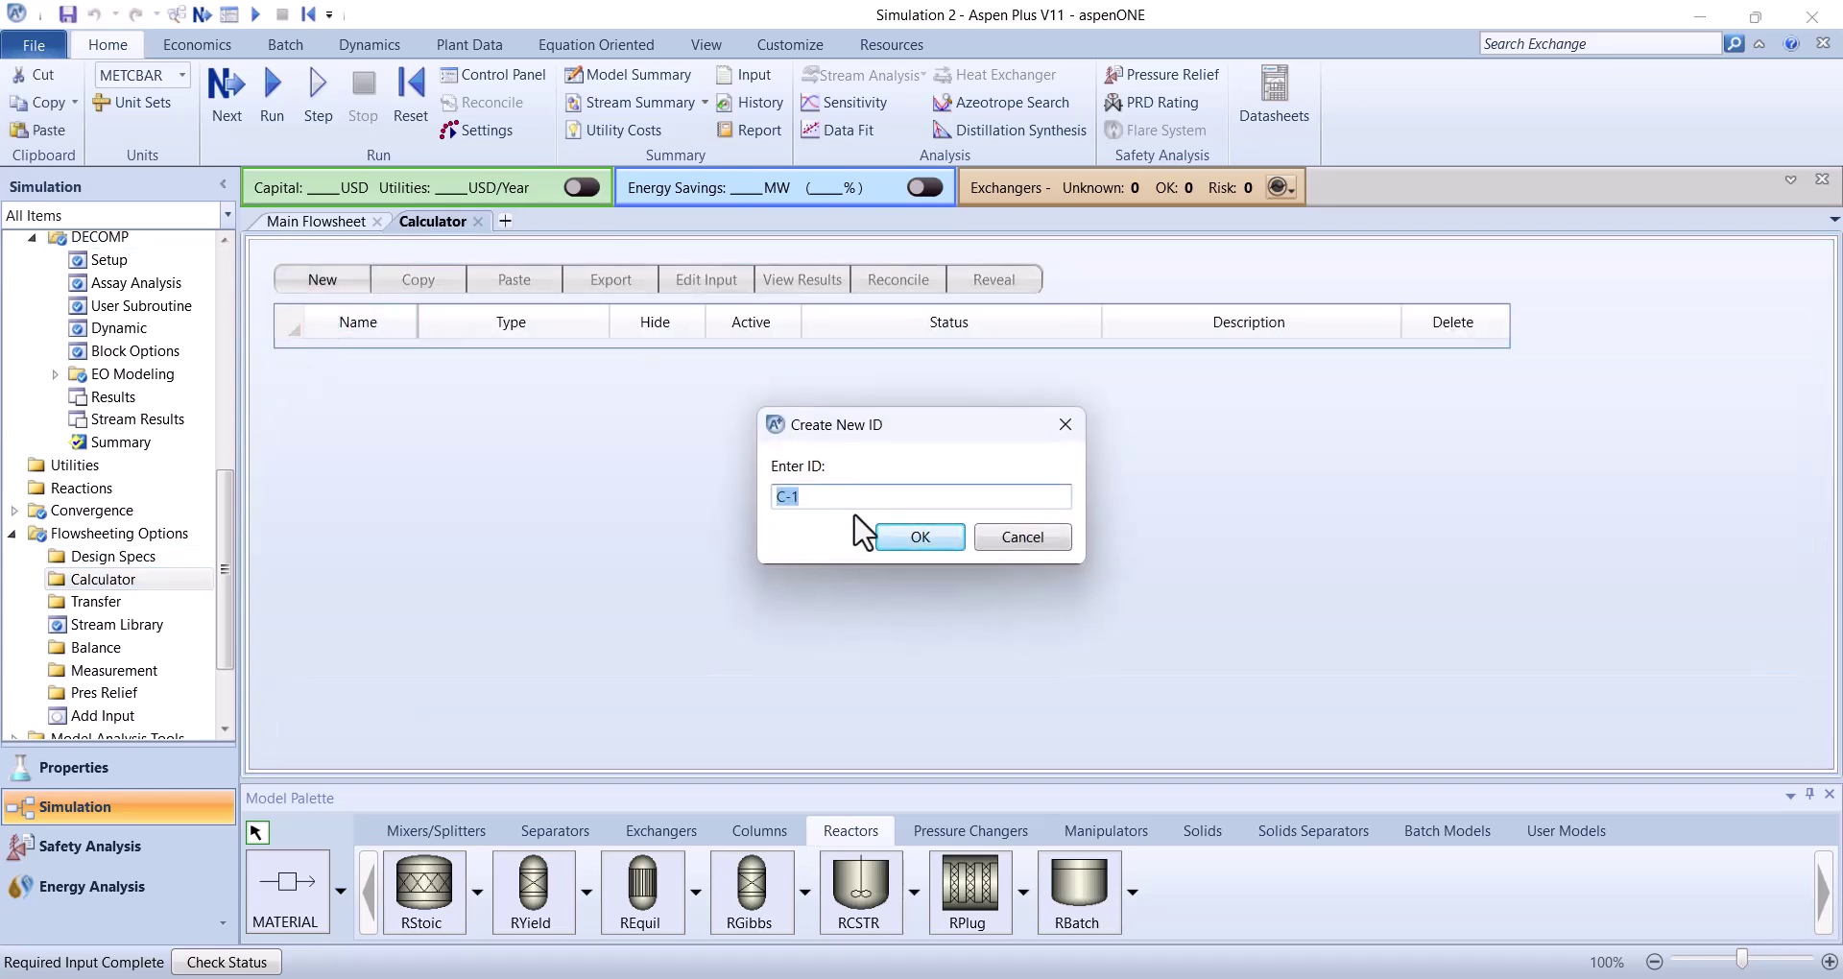
type("DECOM")
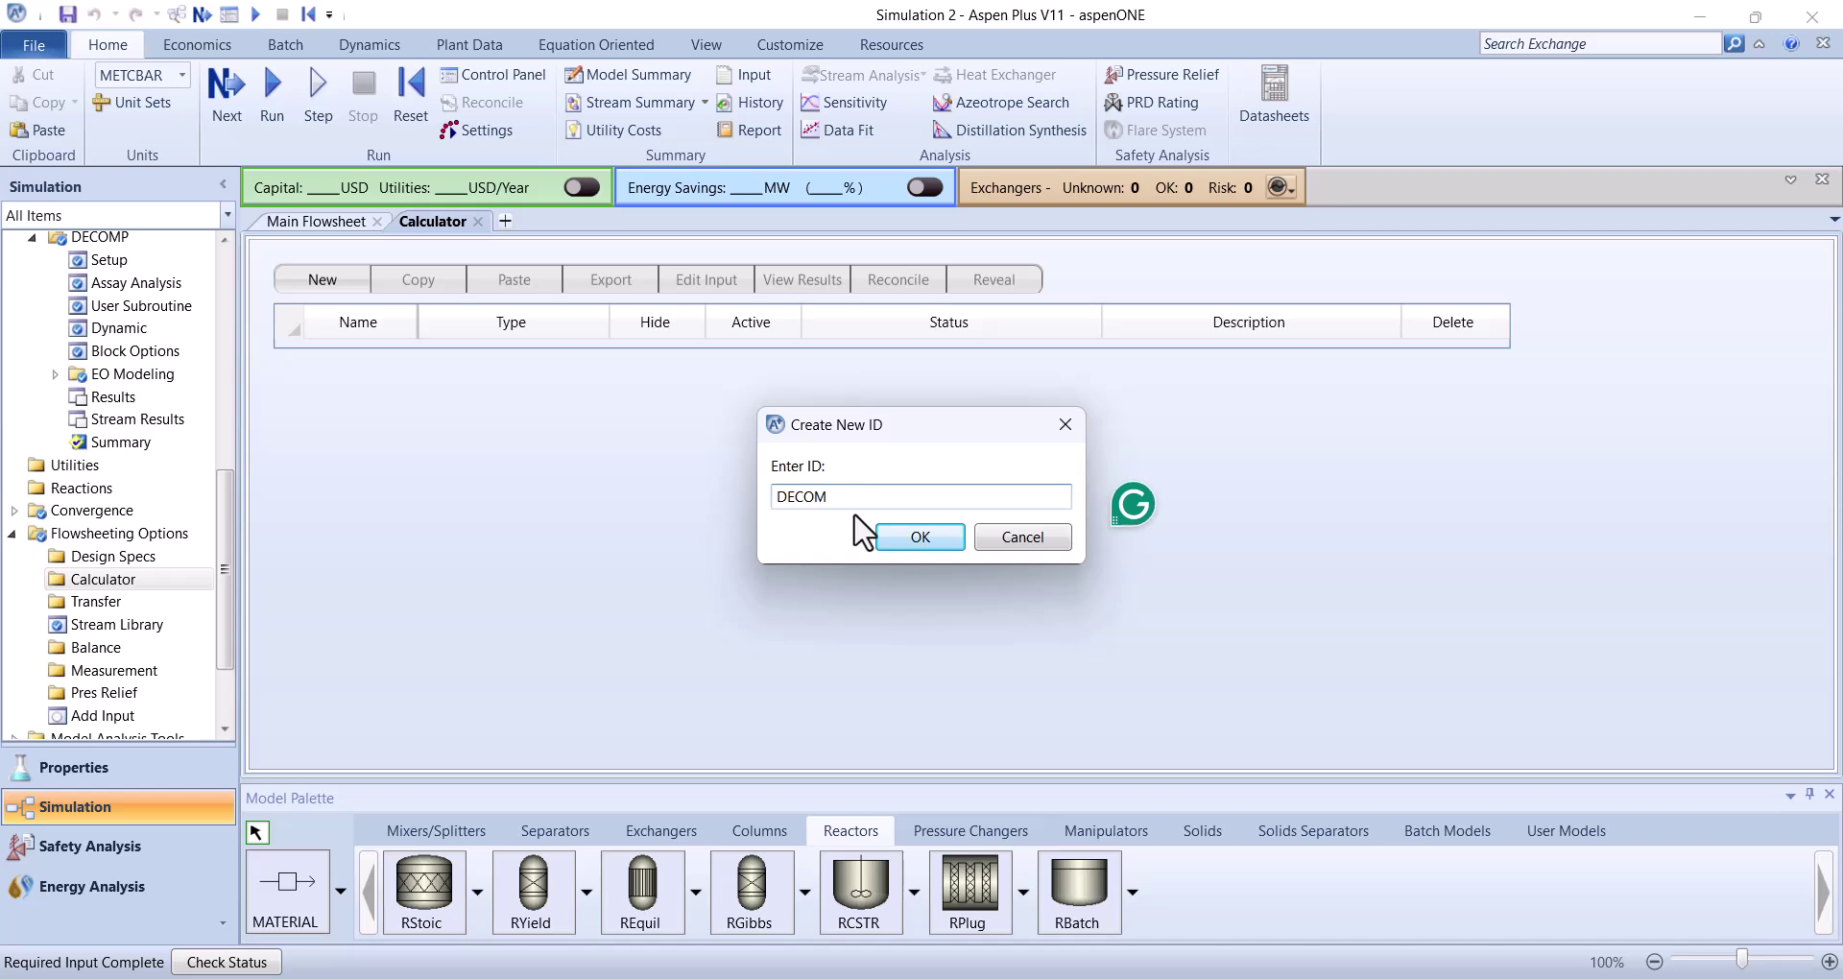
key("Return")
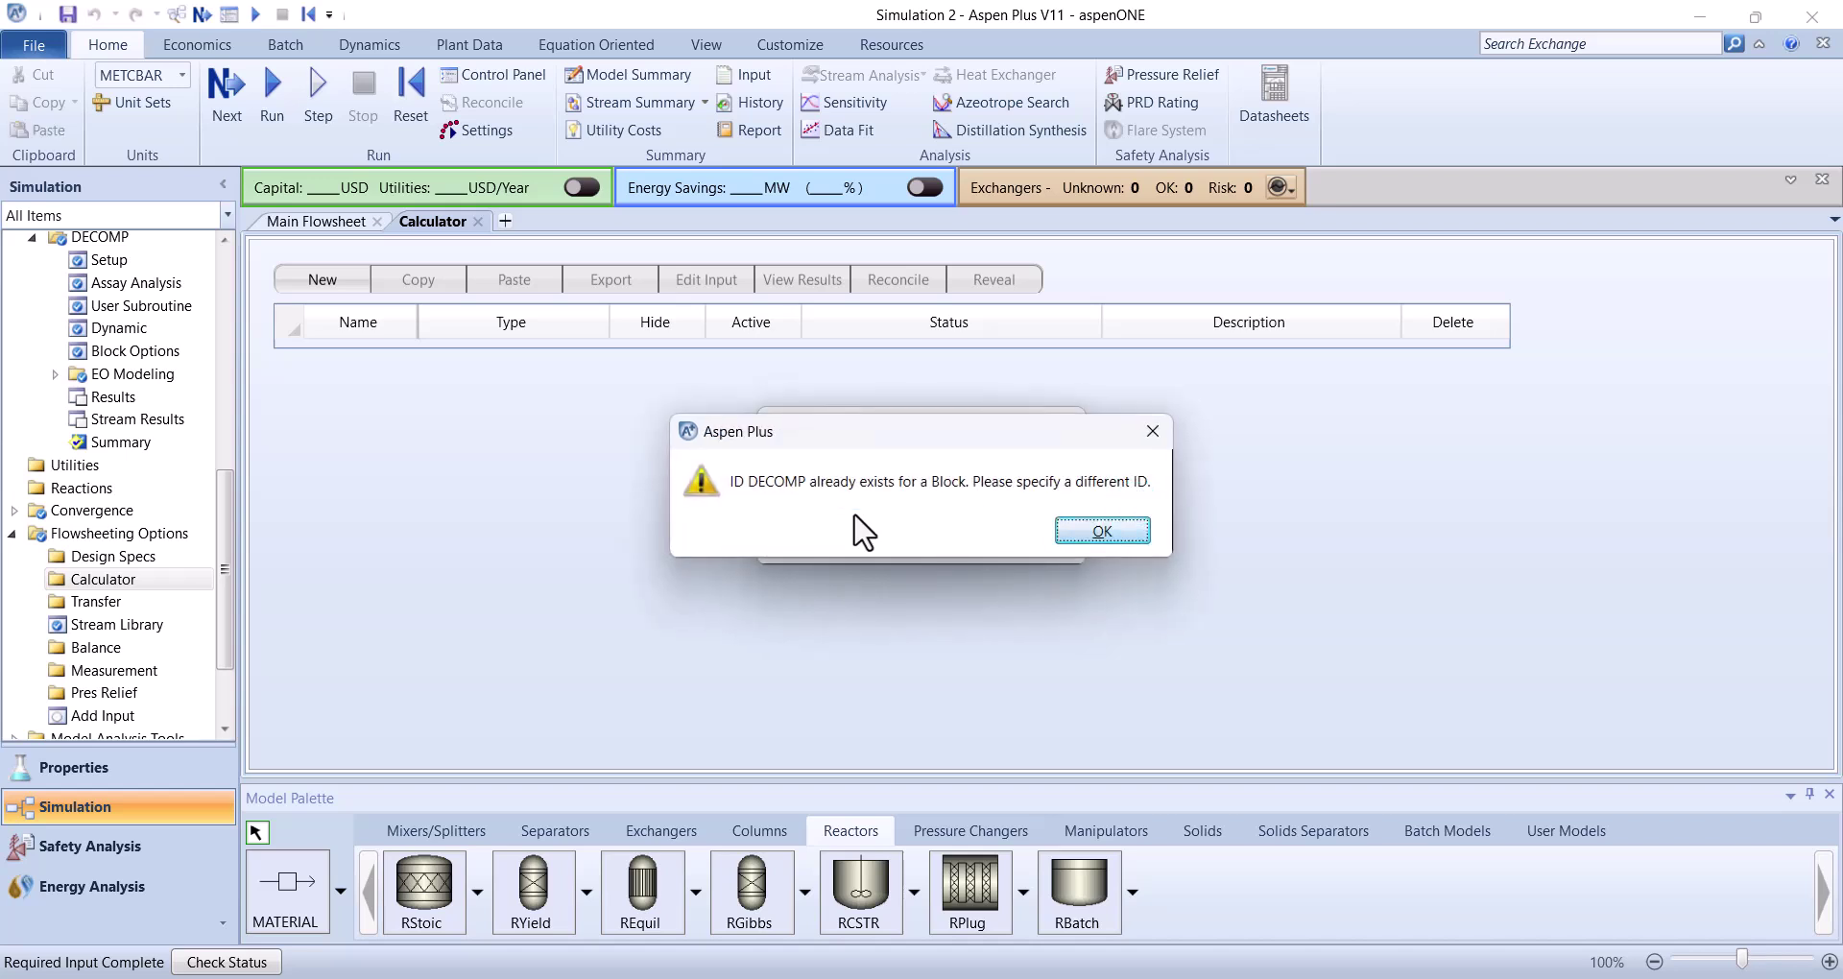
key("Return")
key("BackSpace")
key("BackSpace")
key("BackSpace")
key("BackSpace")
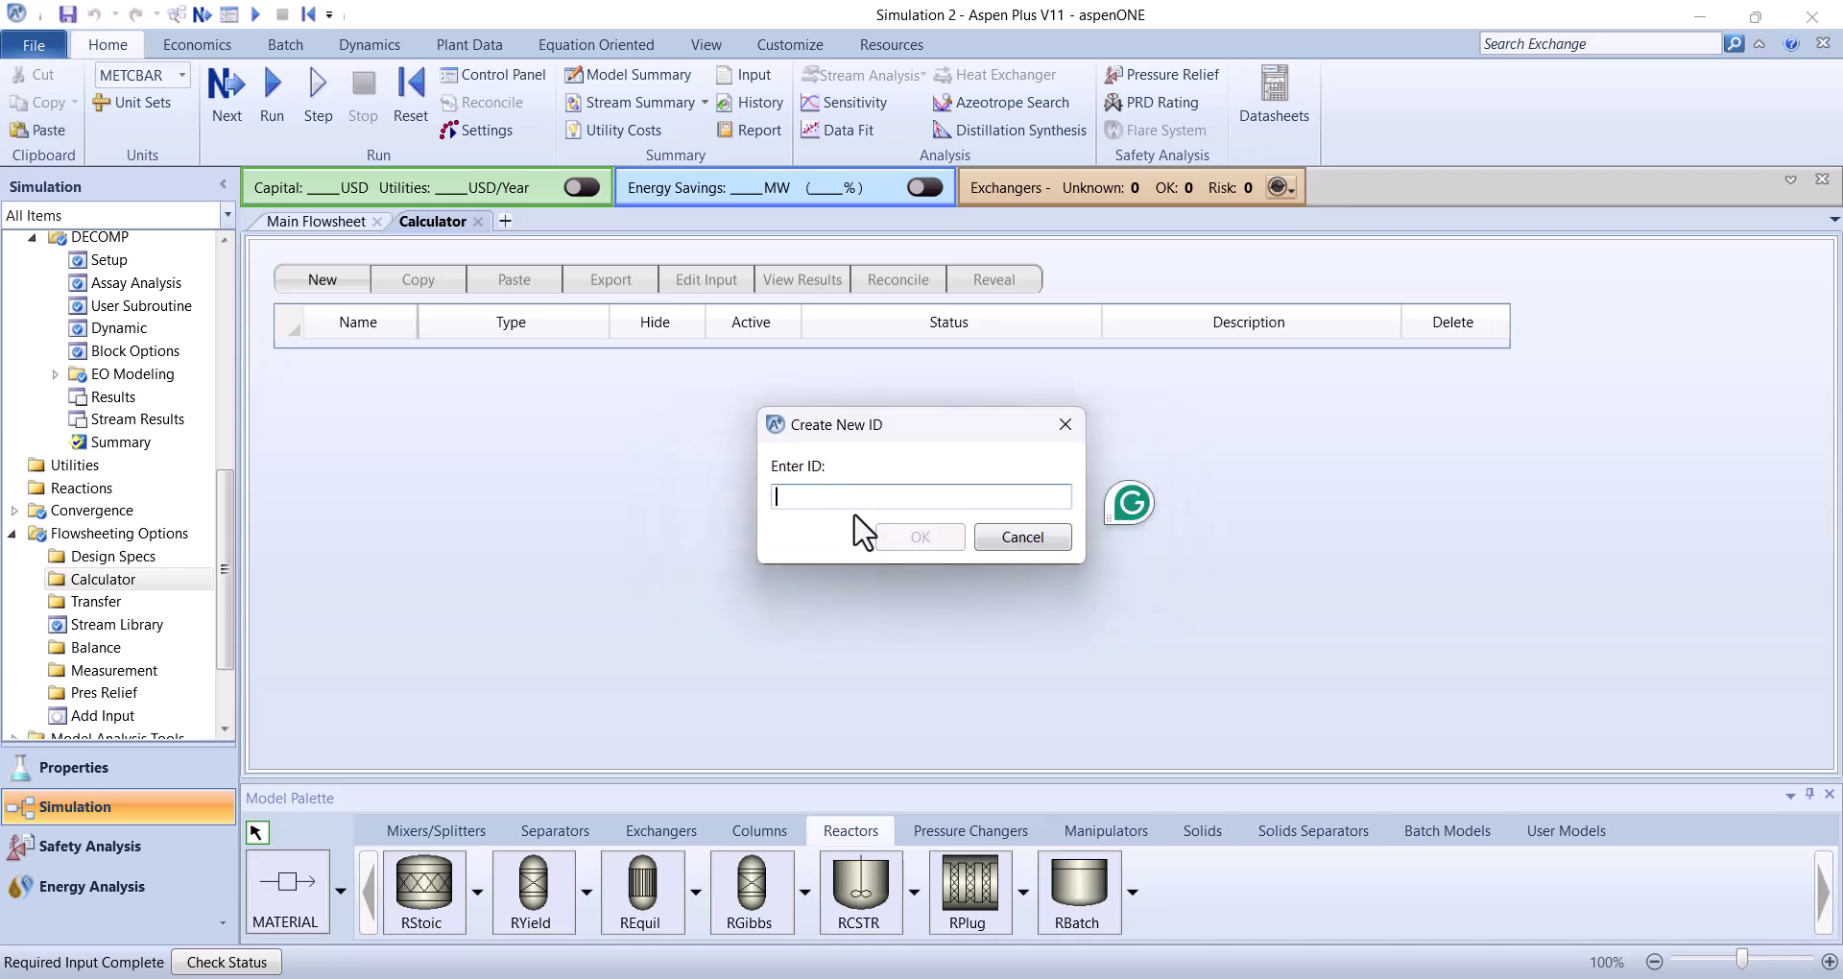
Give the new calculator block the ID YIELD and create it
type("YIELD")
key("Return")
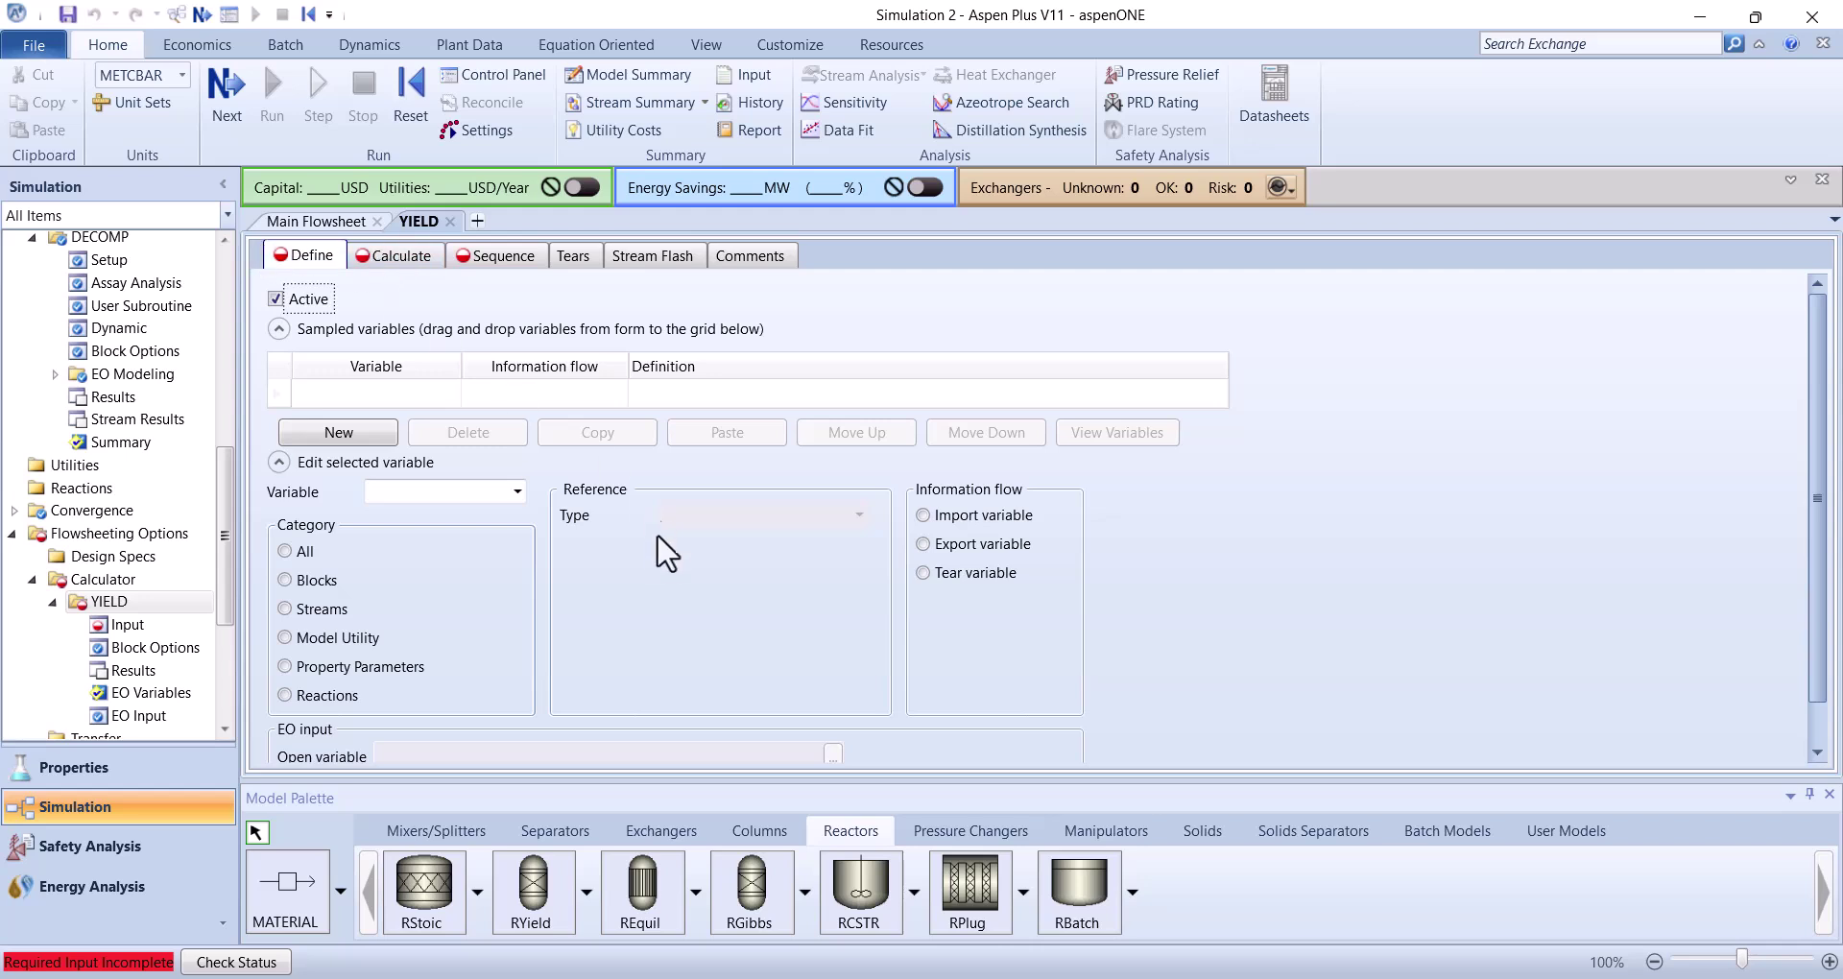
Create a variable named ULT in the YIELD calculator and set its information flow to Import variable
left_click(374, 433)
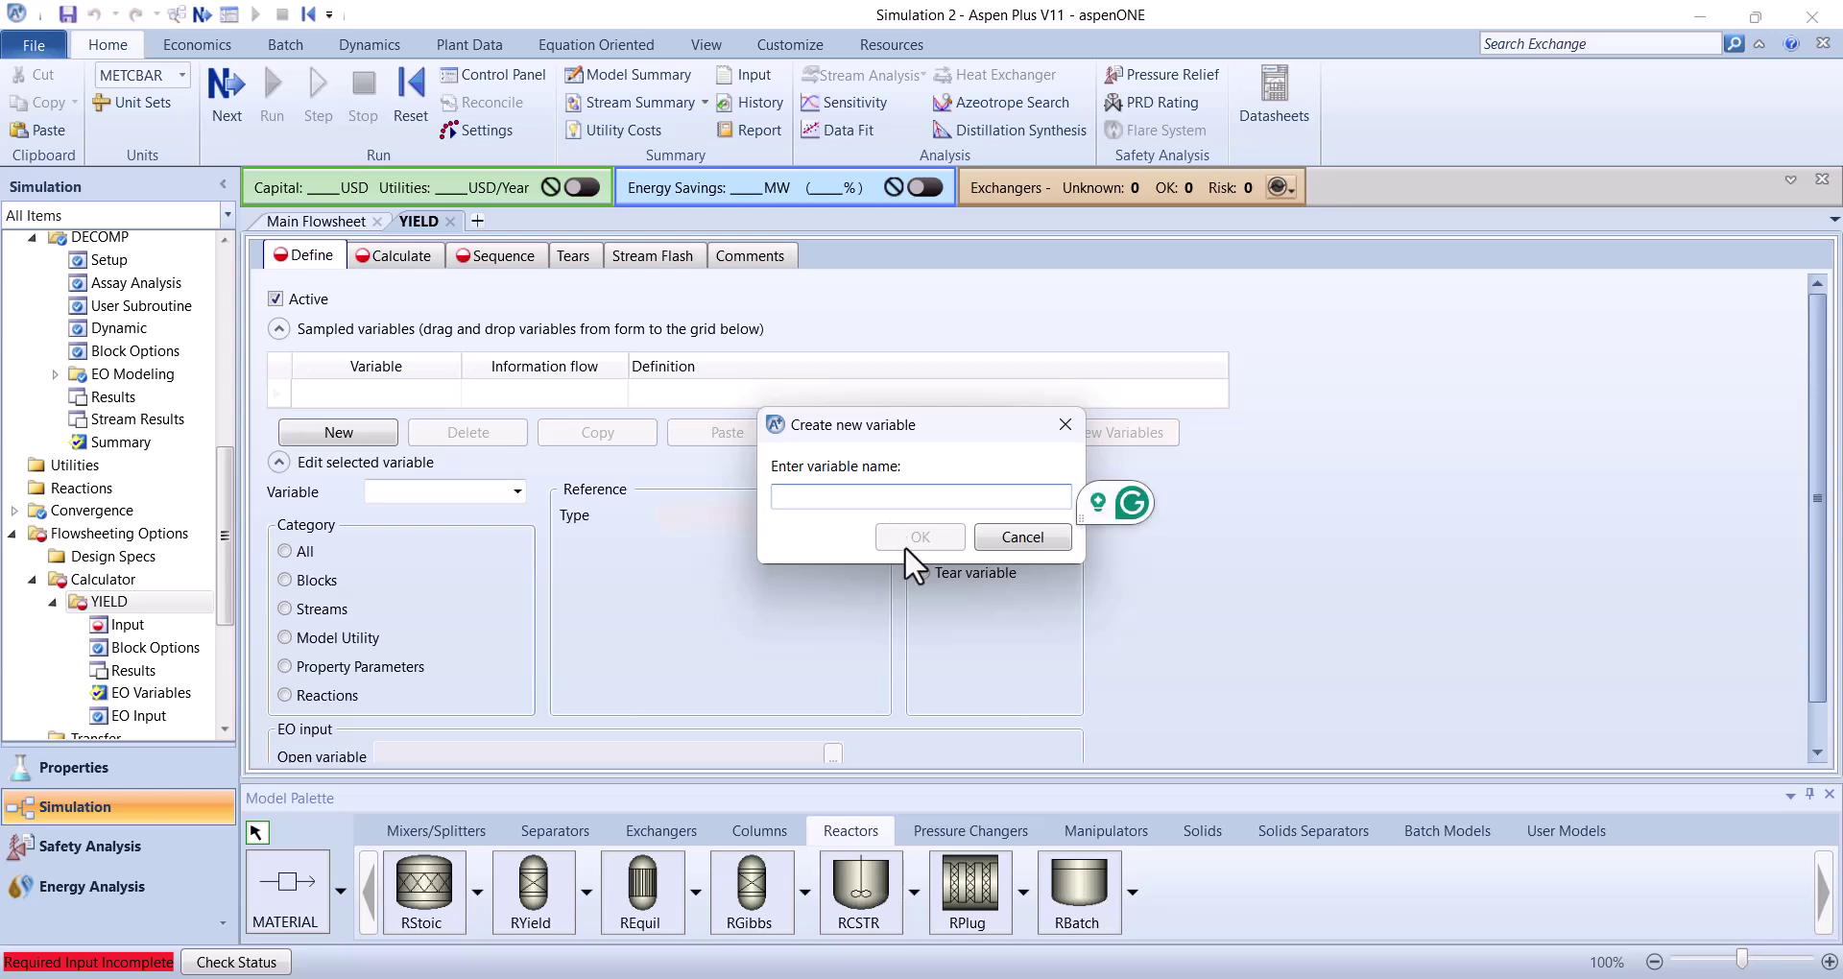
type("ULT")
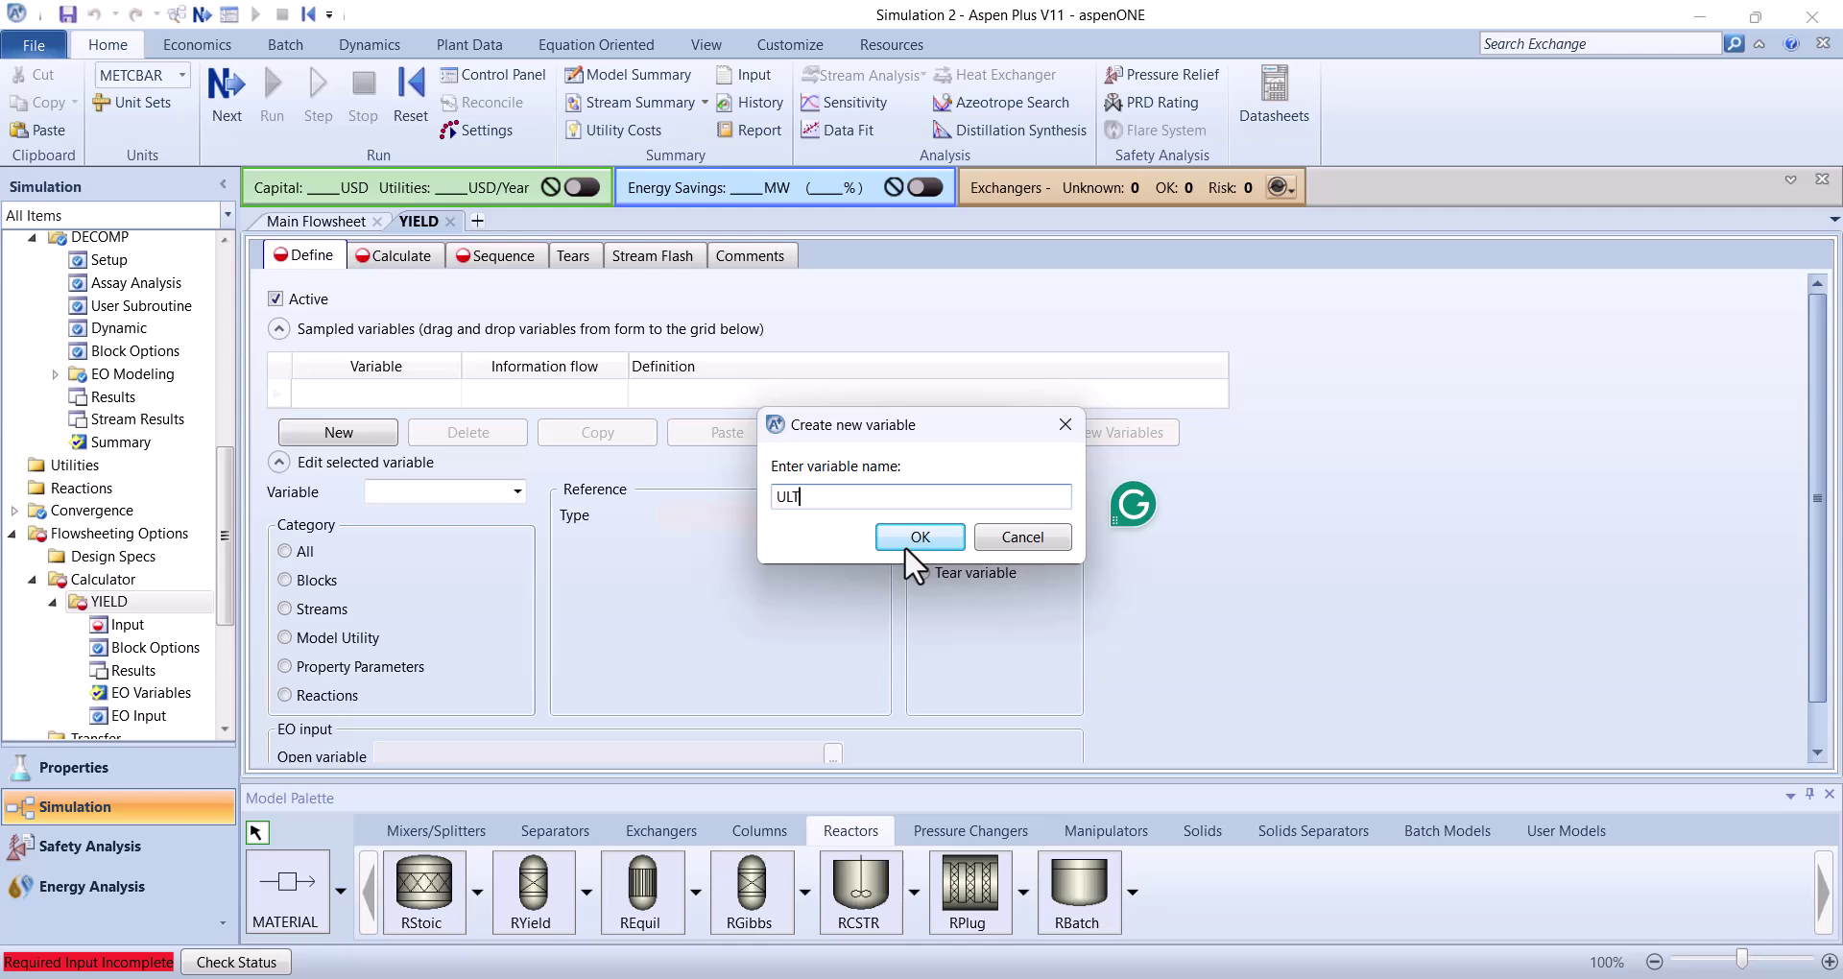
left_click(904, 545)
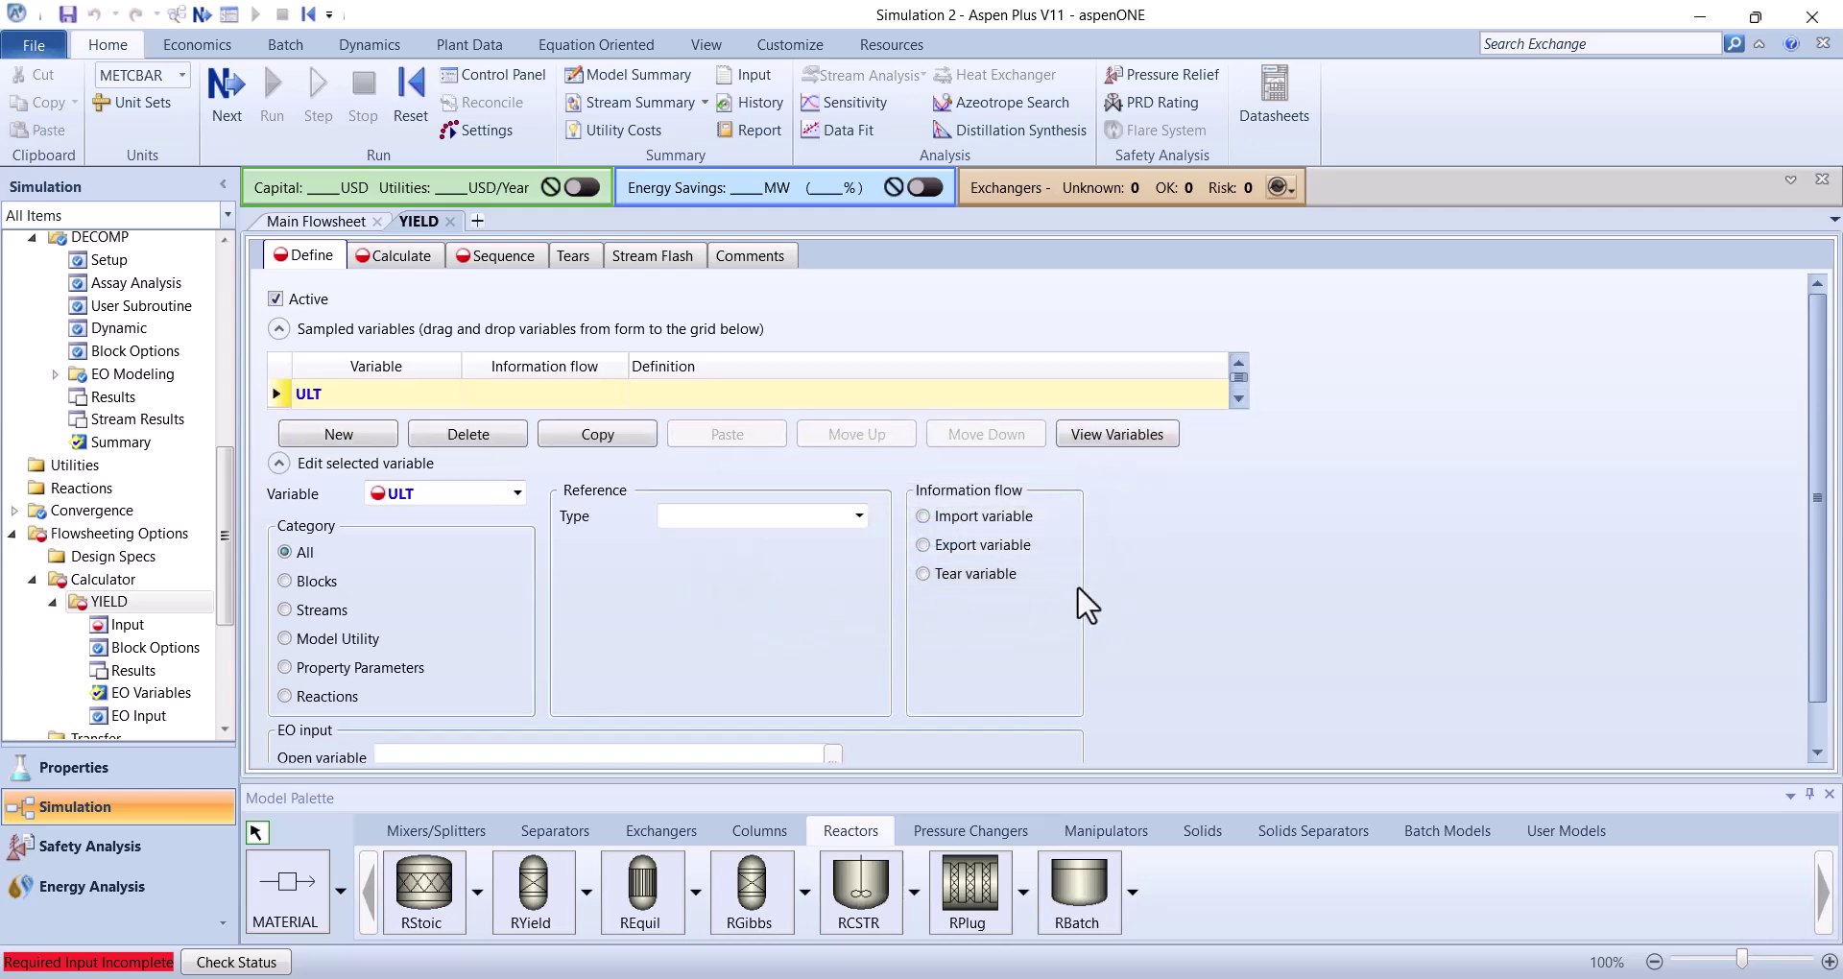
left_click(995, 516)
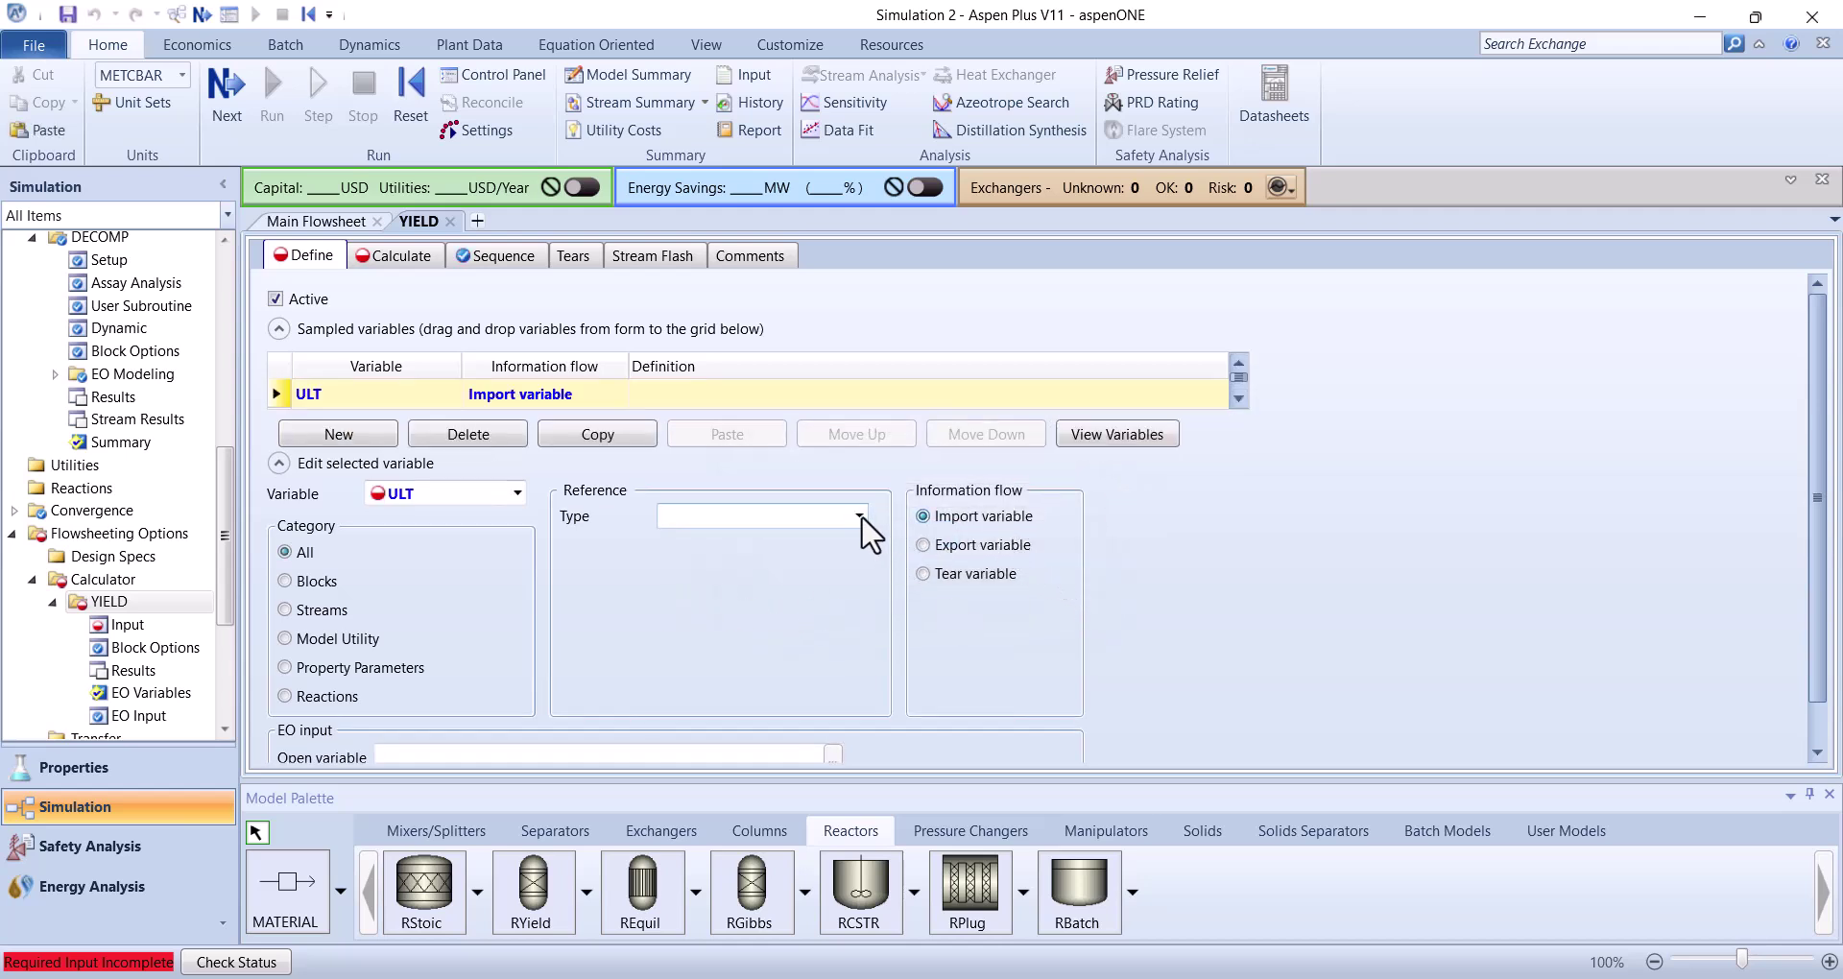
Define ULT as a Compattr-Vec reference to stream BIOMASS, substream NC, component BIOMASS, attribute ULTANAL
left_click(859, 515)
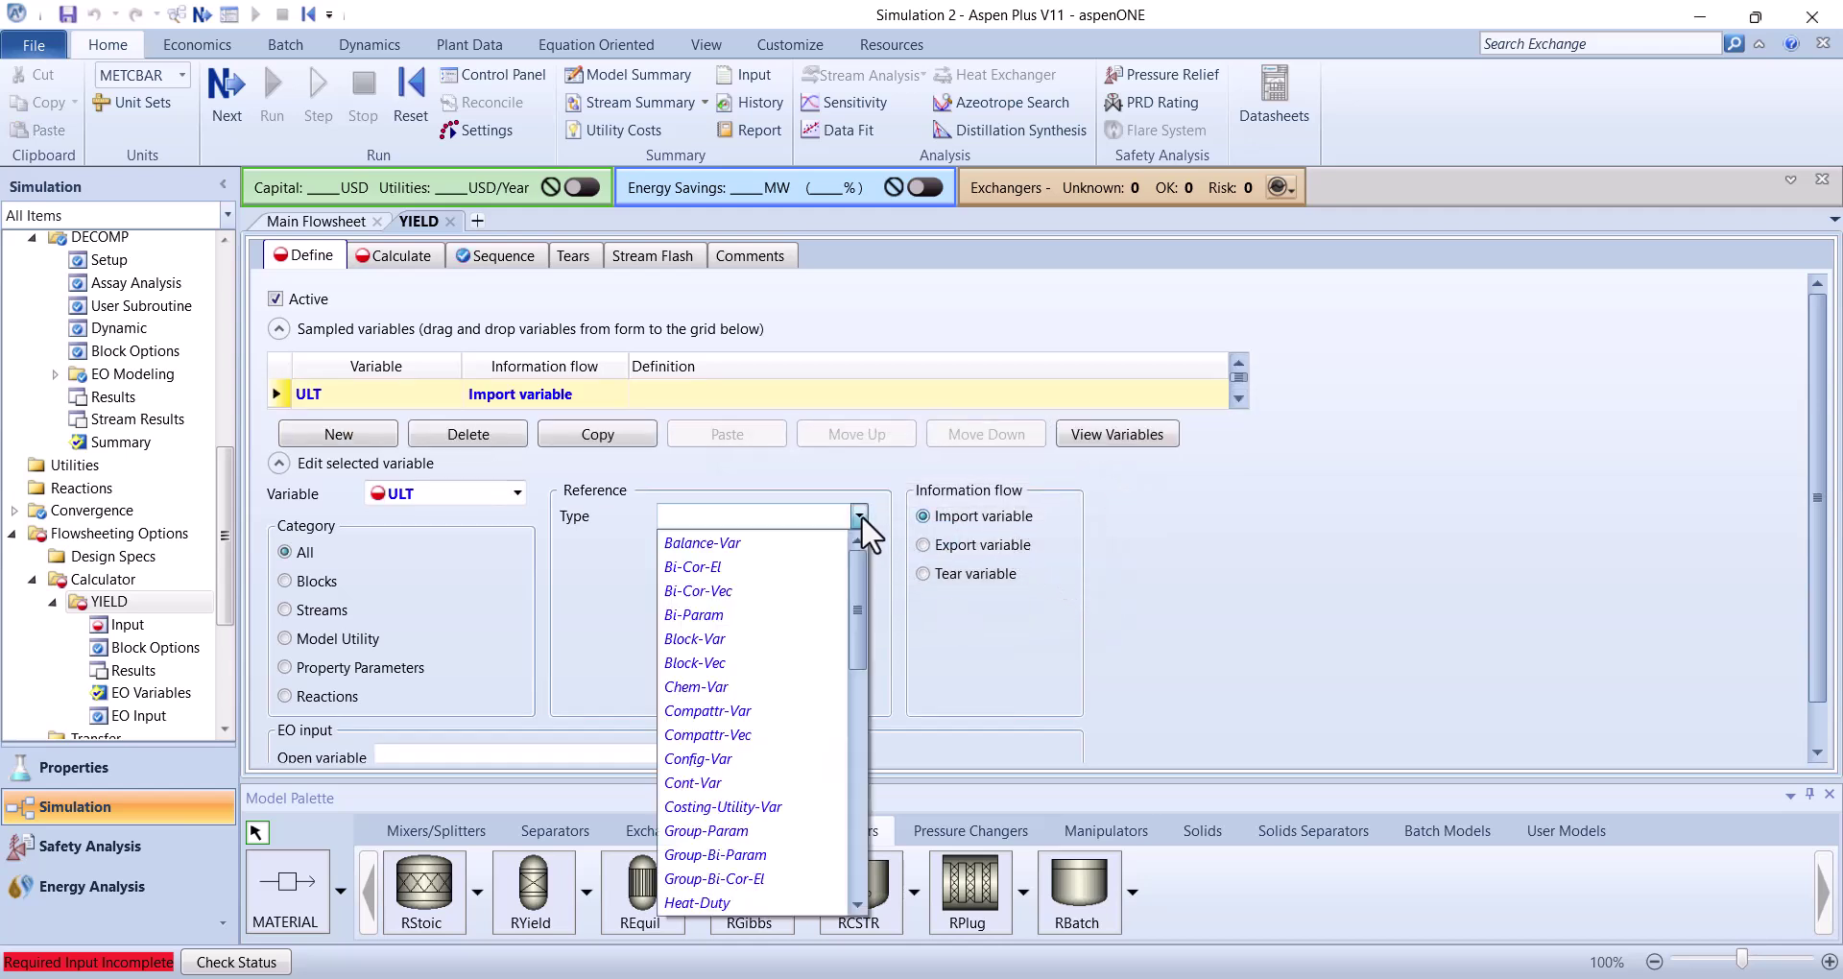
left_click(733, 711)
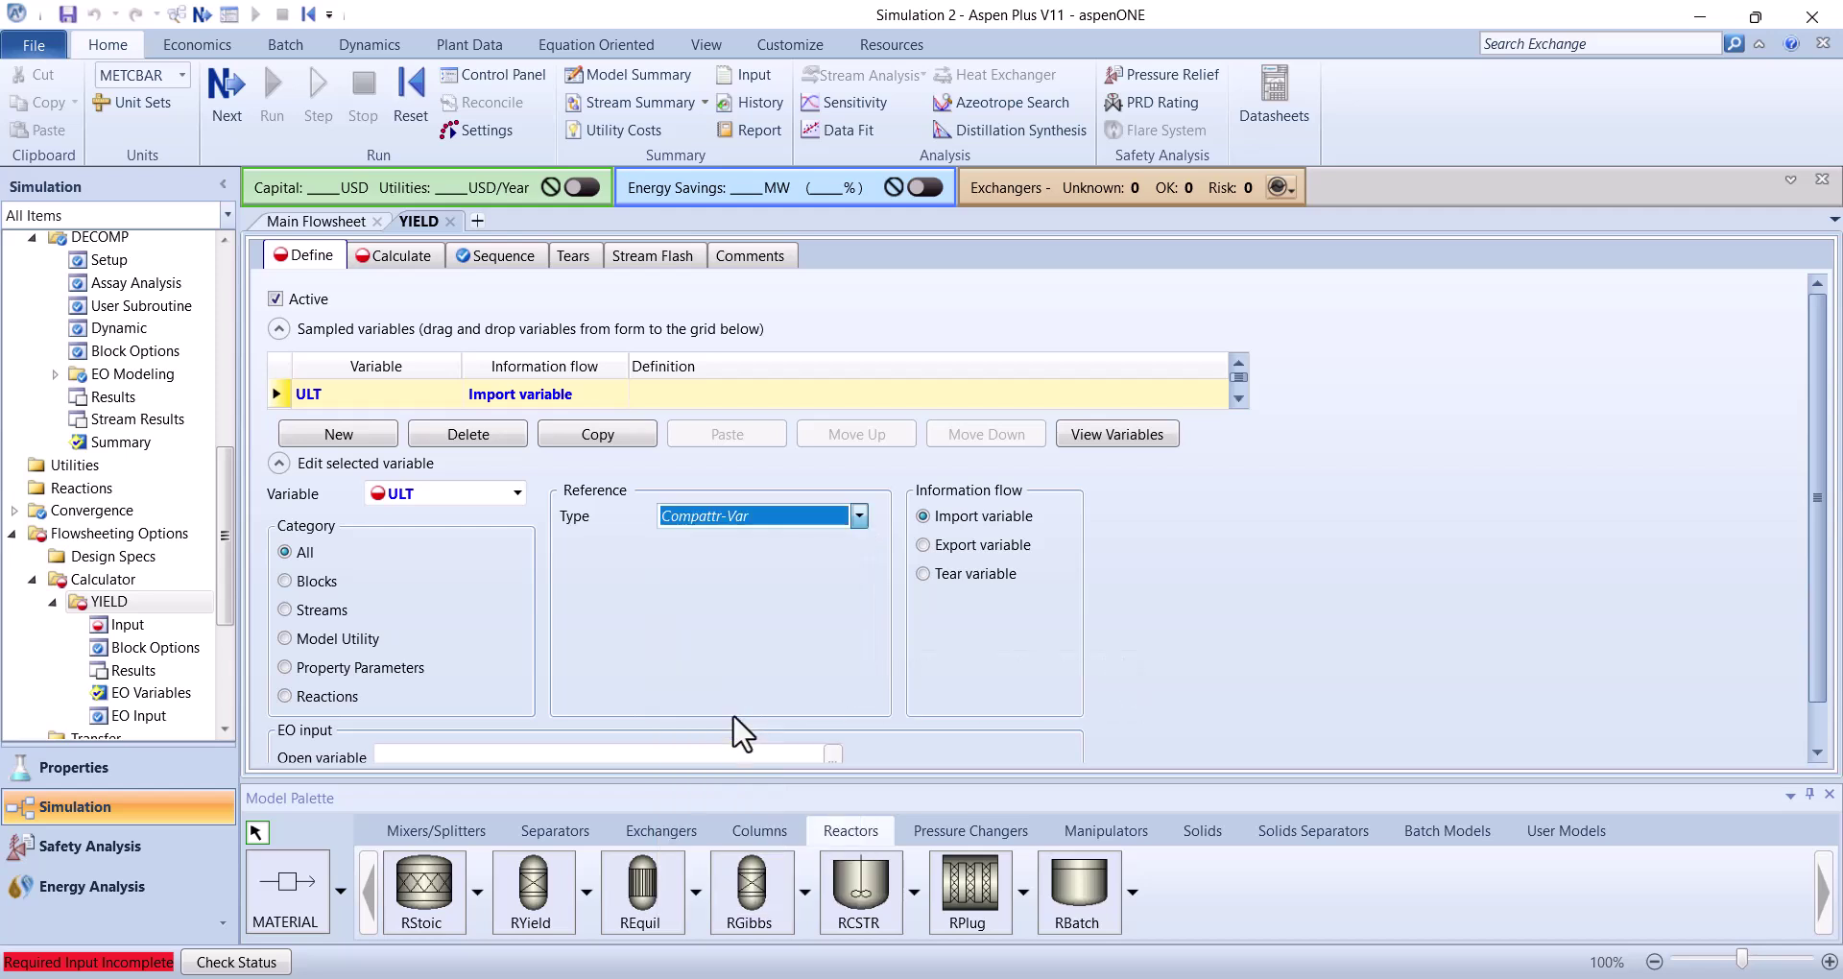
left_click(858, 517)
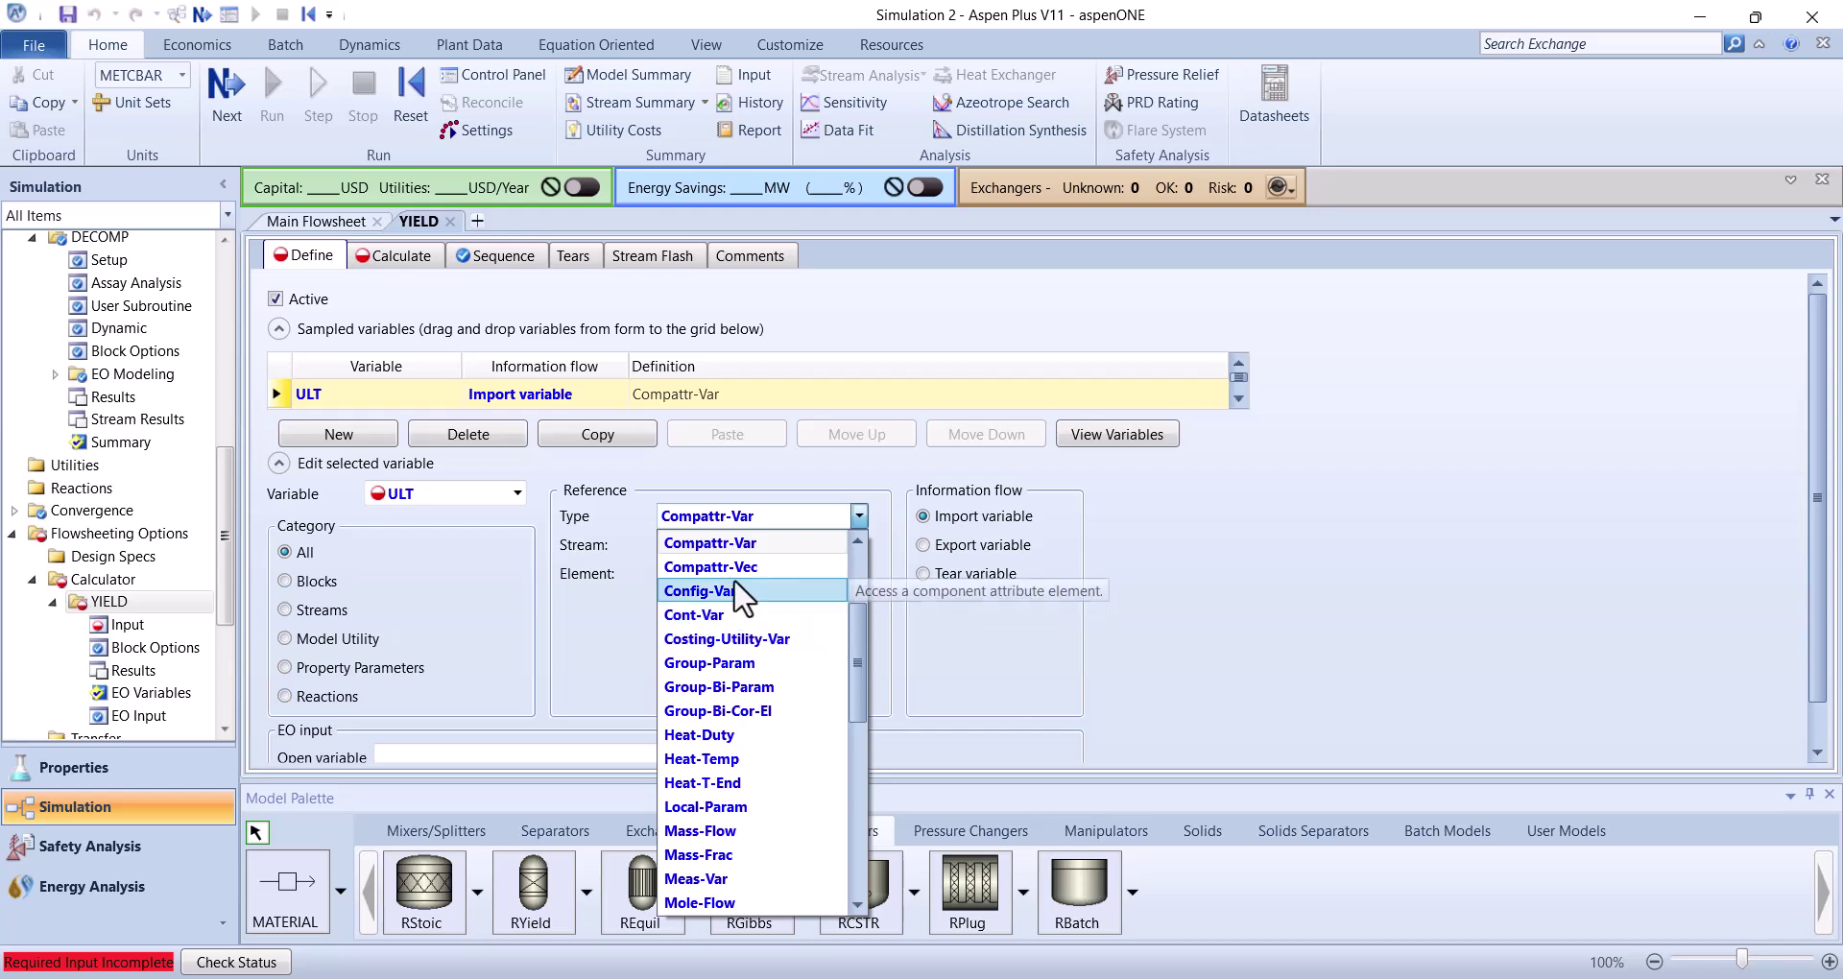
left_click(712, 567)
left_click(858, 544)
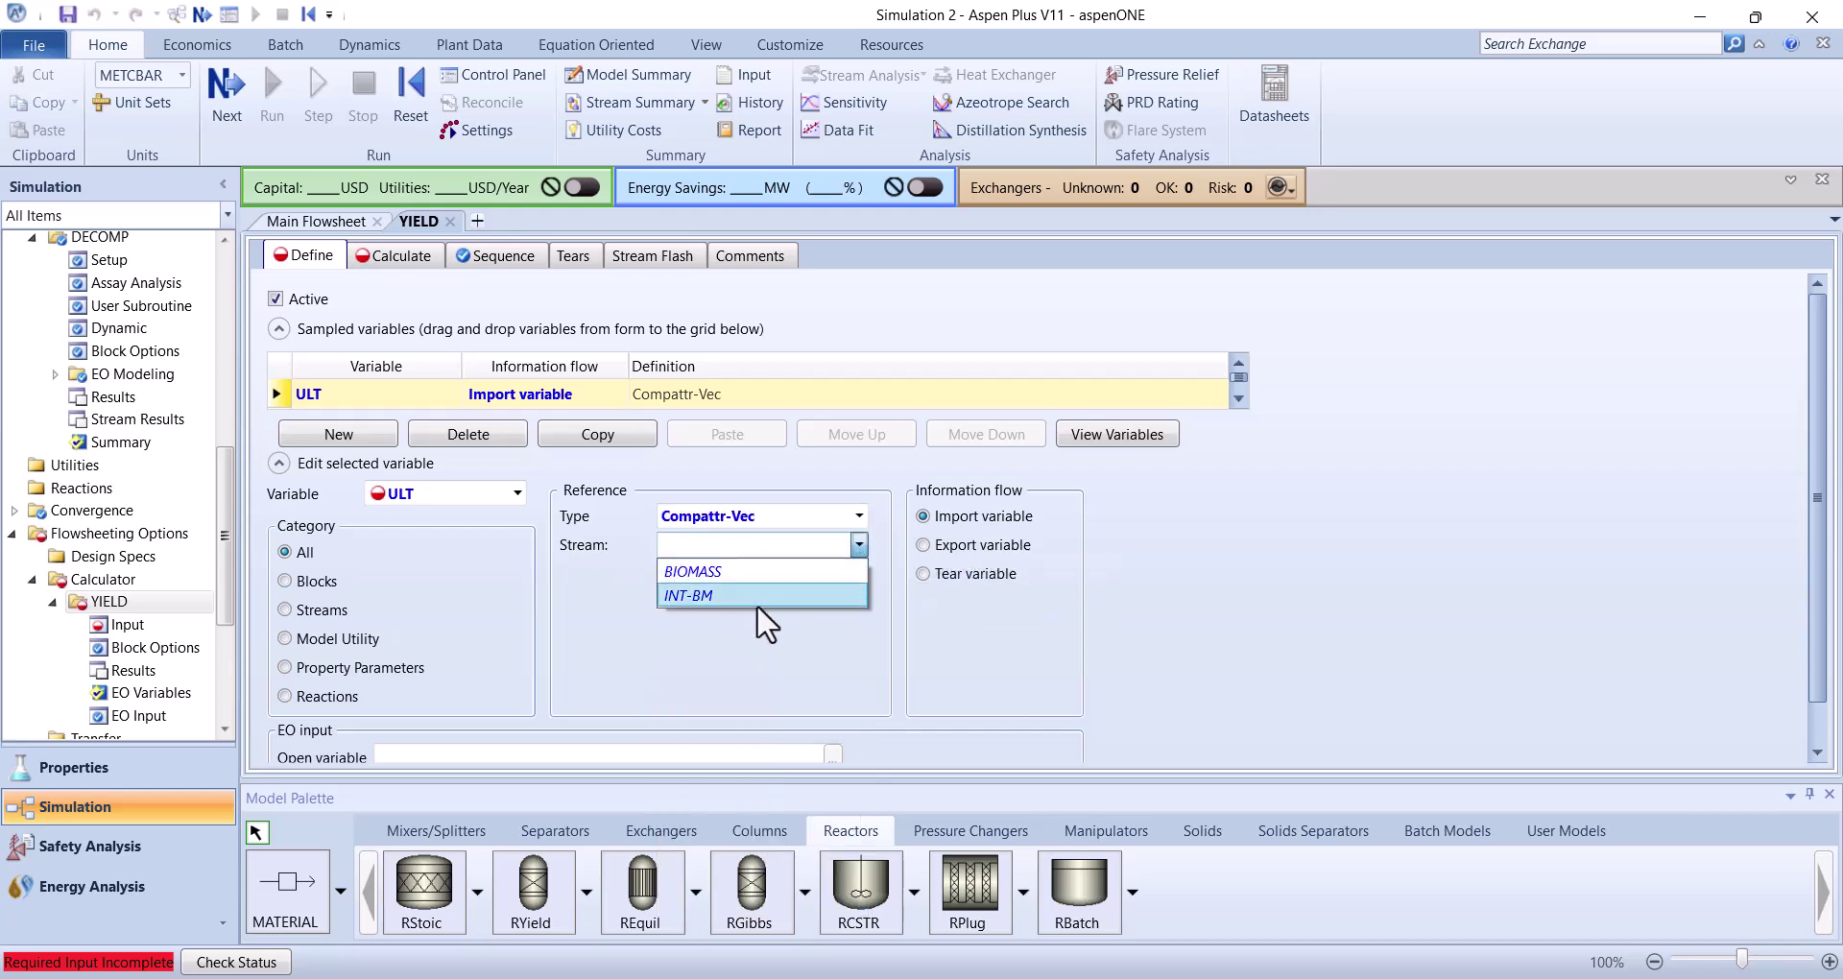
left_click(749, 566)
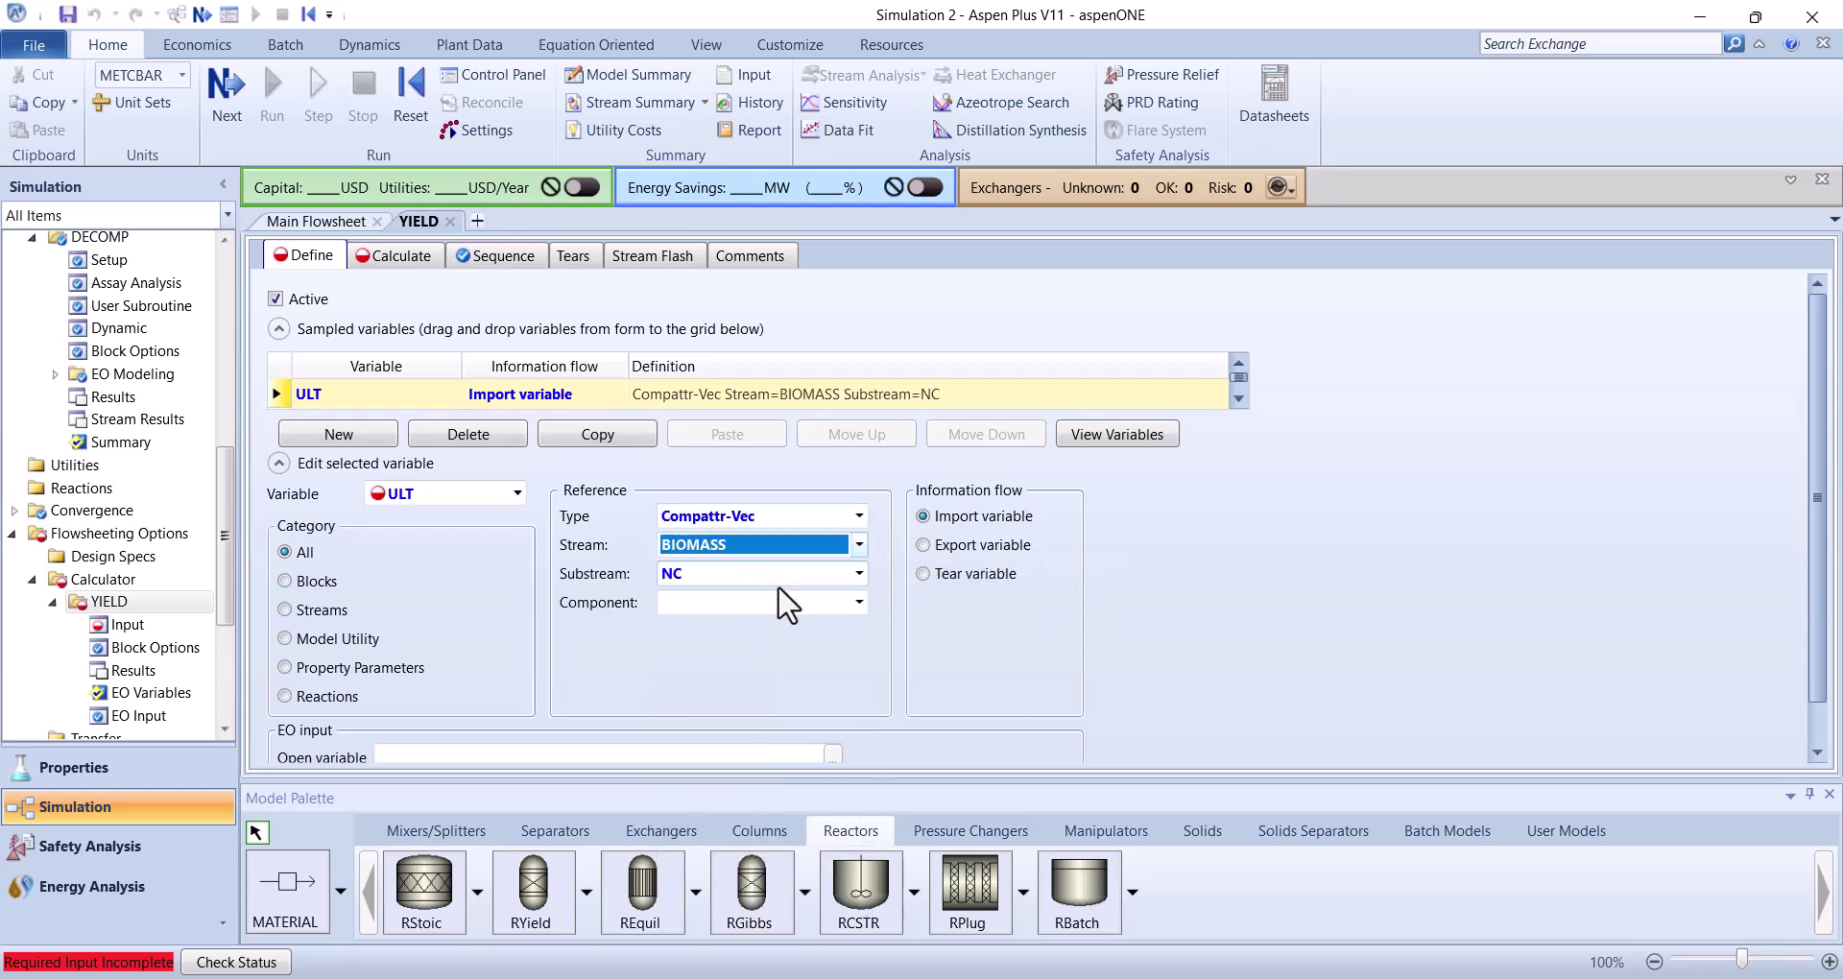
left_click(858, 602)
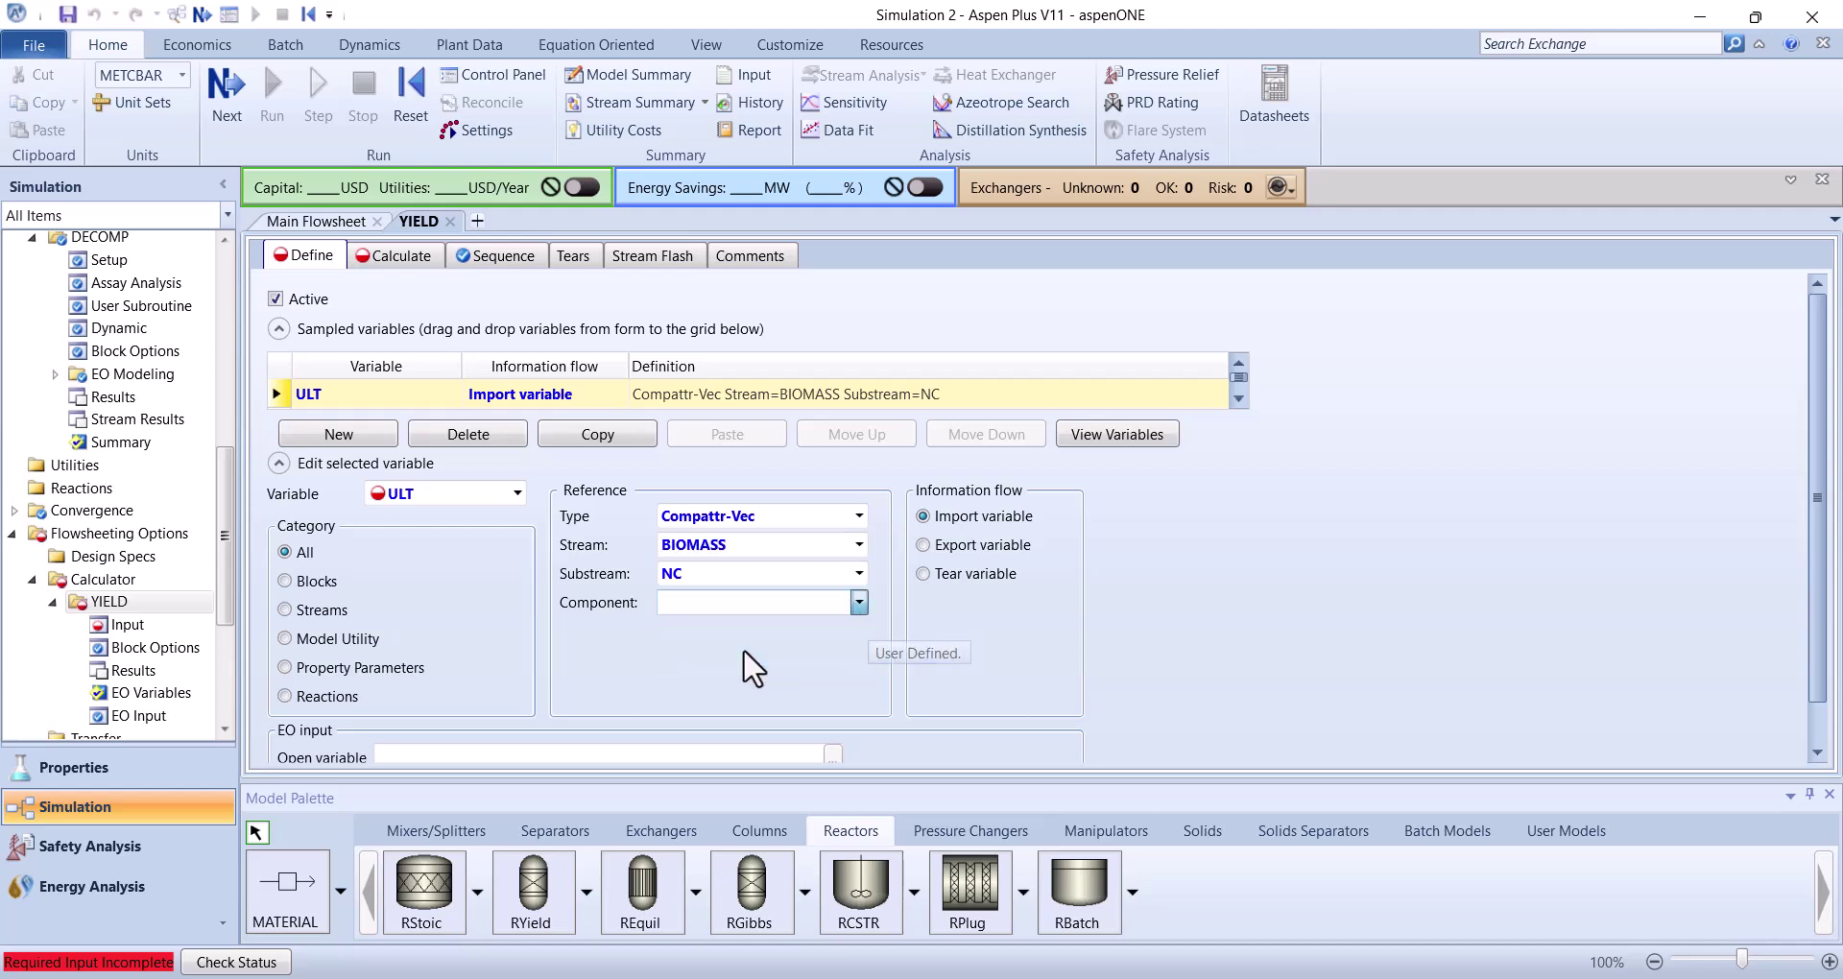
left_click(744, 652)
left_click(858, 631)
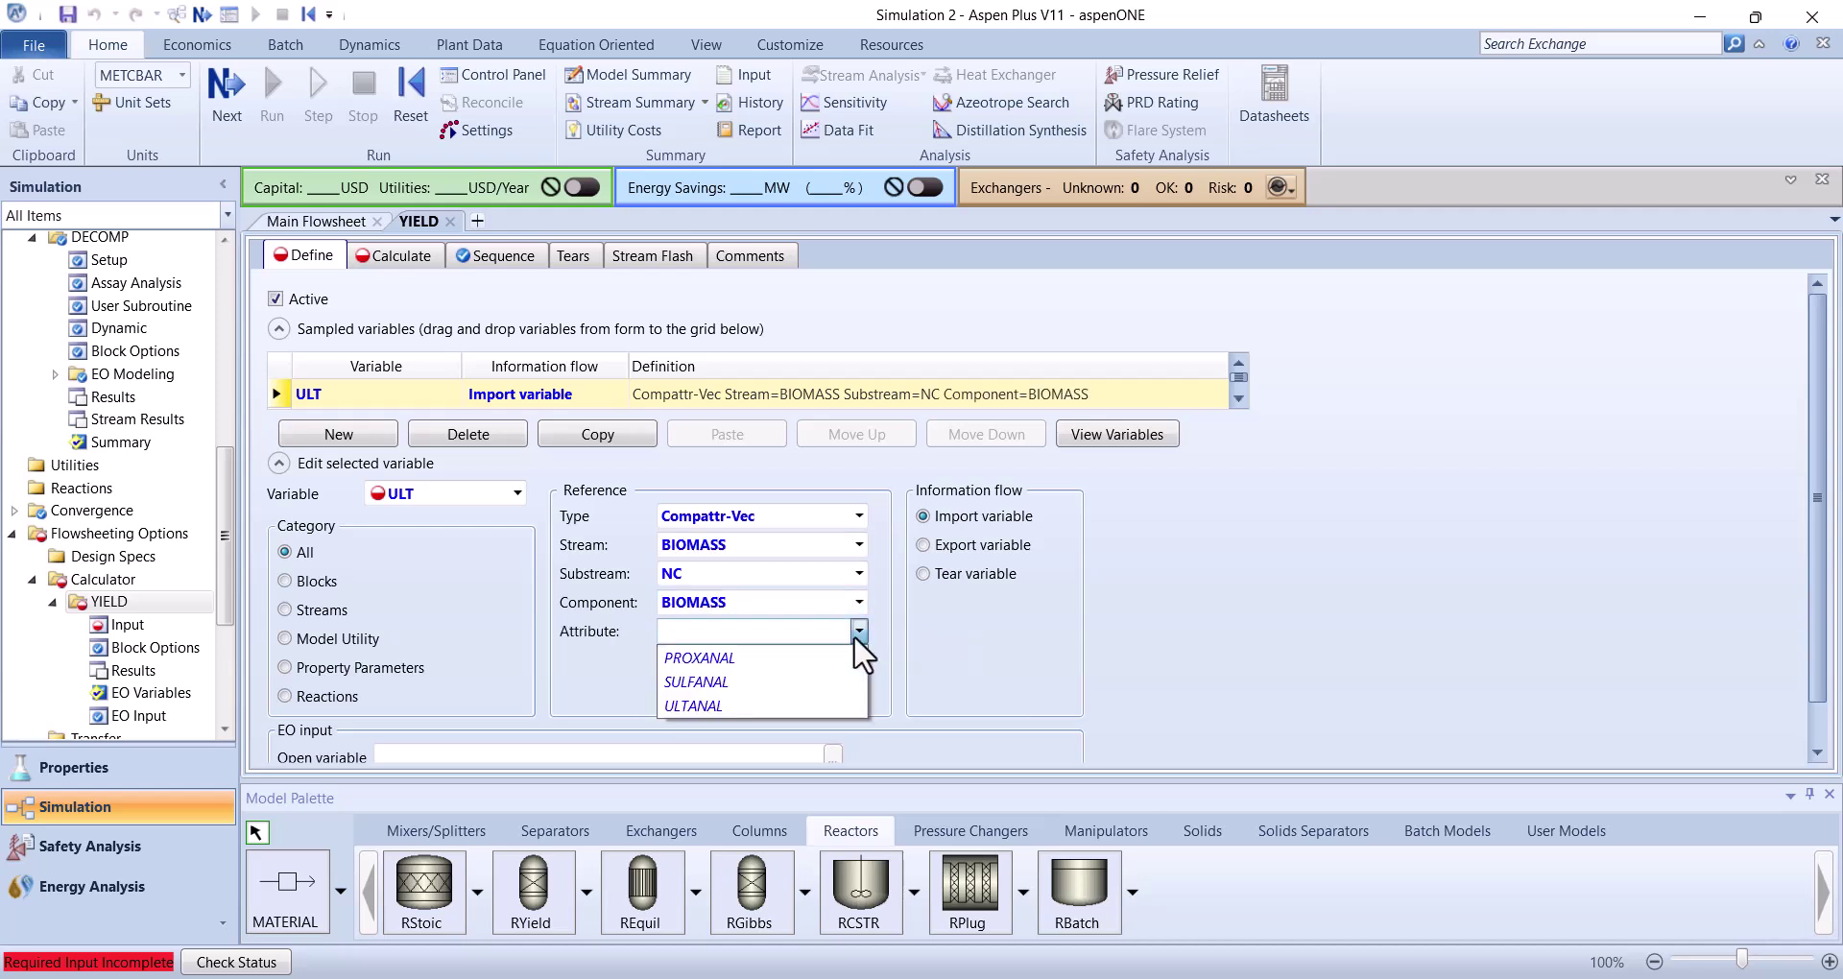
left_click(747, 706)
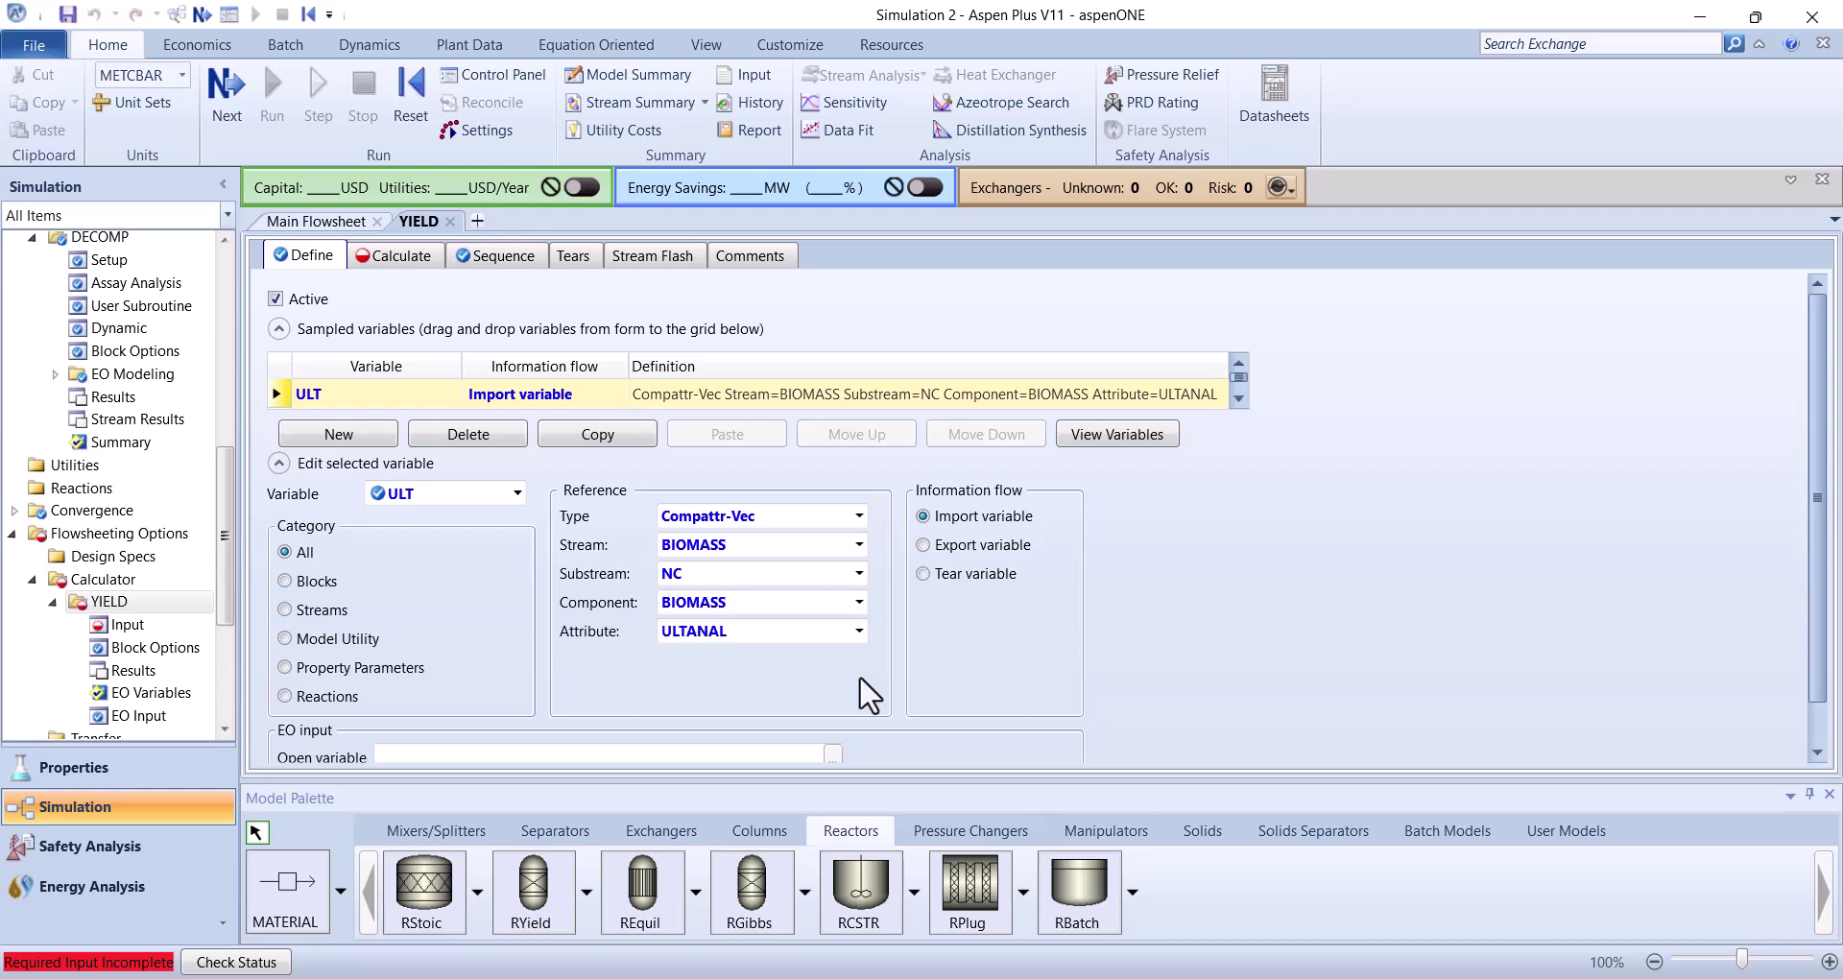
Create a variable named WATER in the YIELD calculator and set its information flow to Import variable
left_click(516, 493)
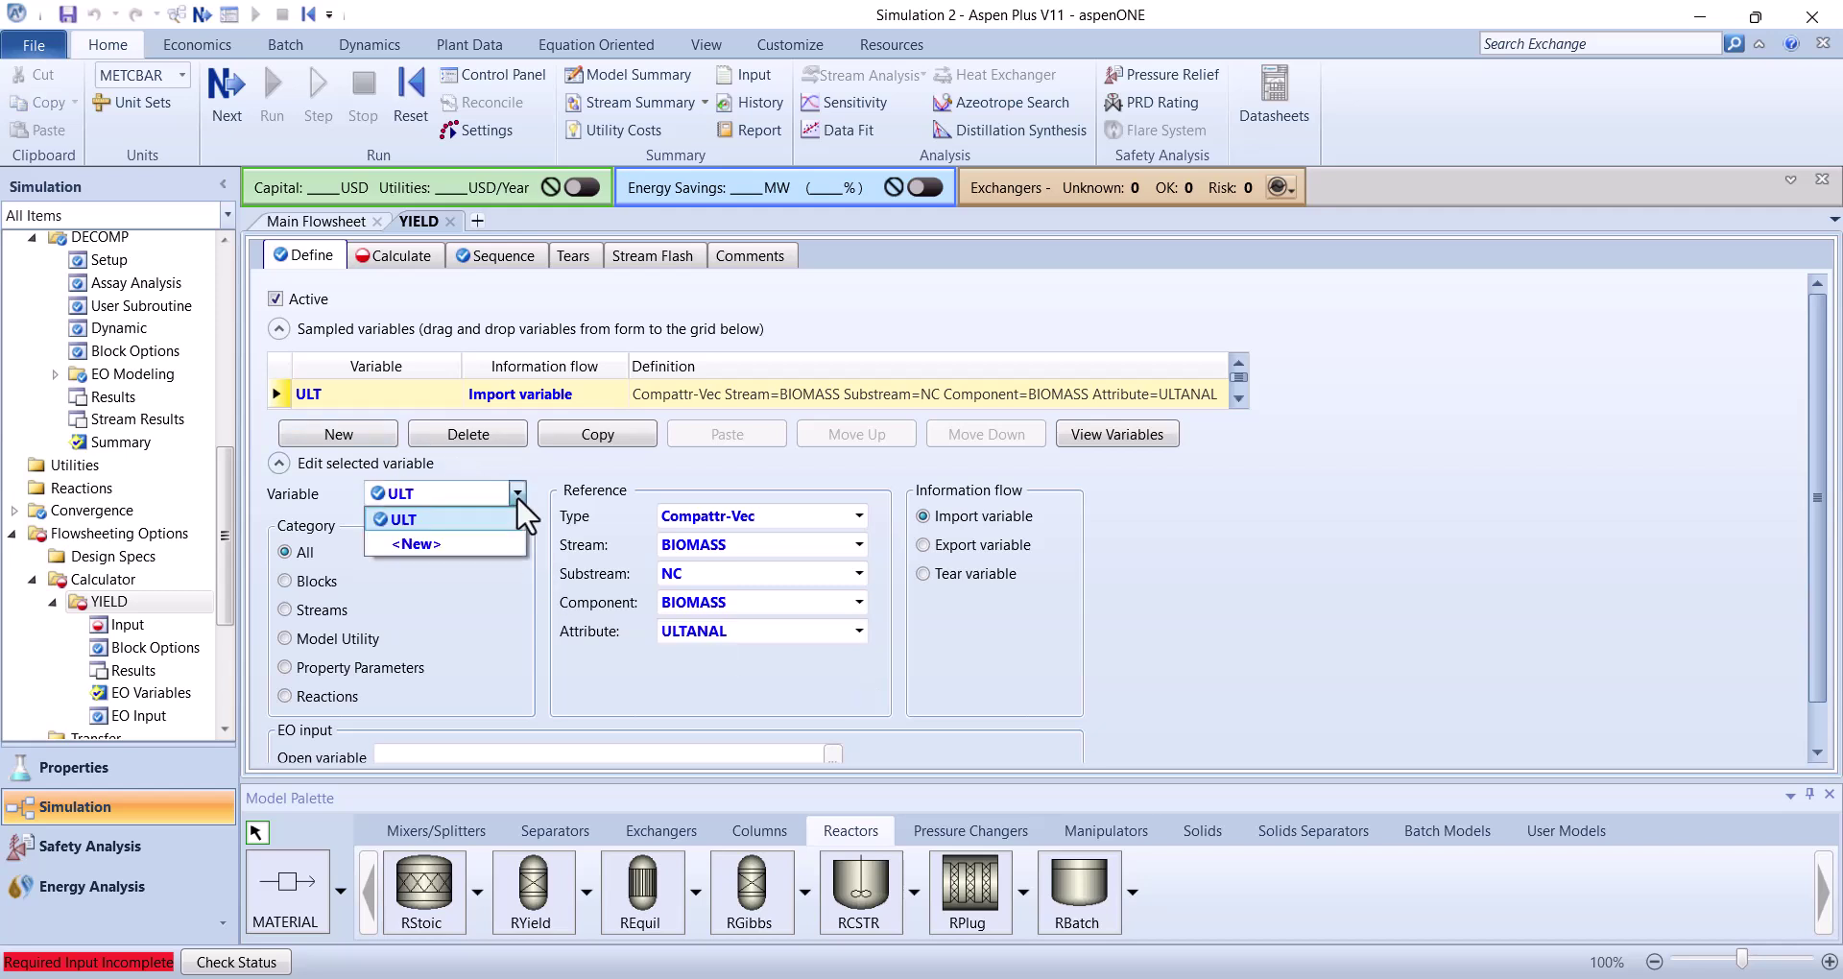
left_click(436, 538)
type("WATER")
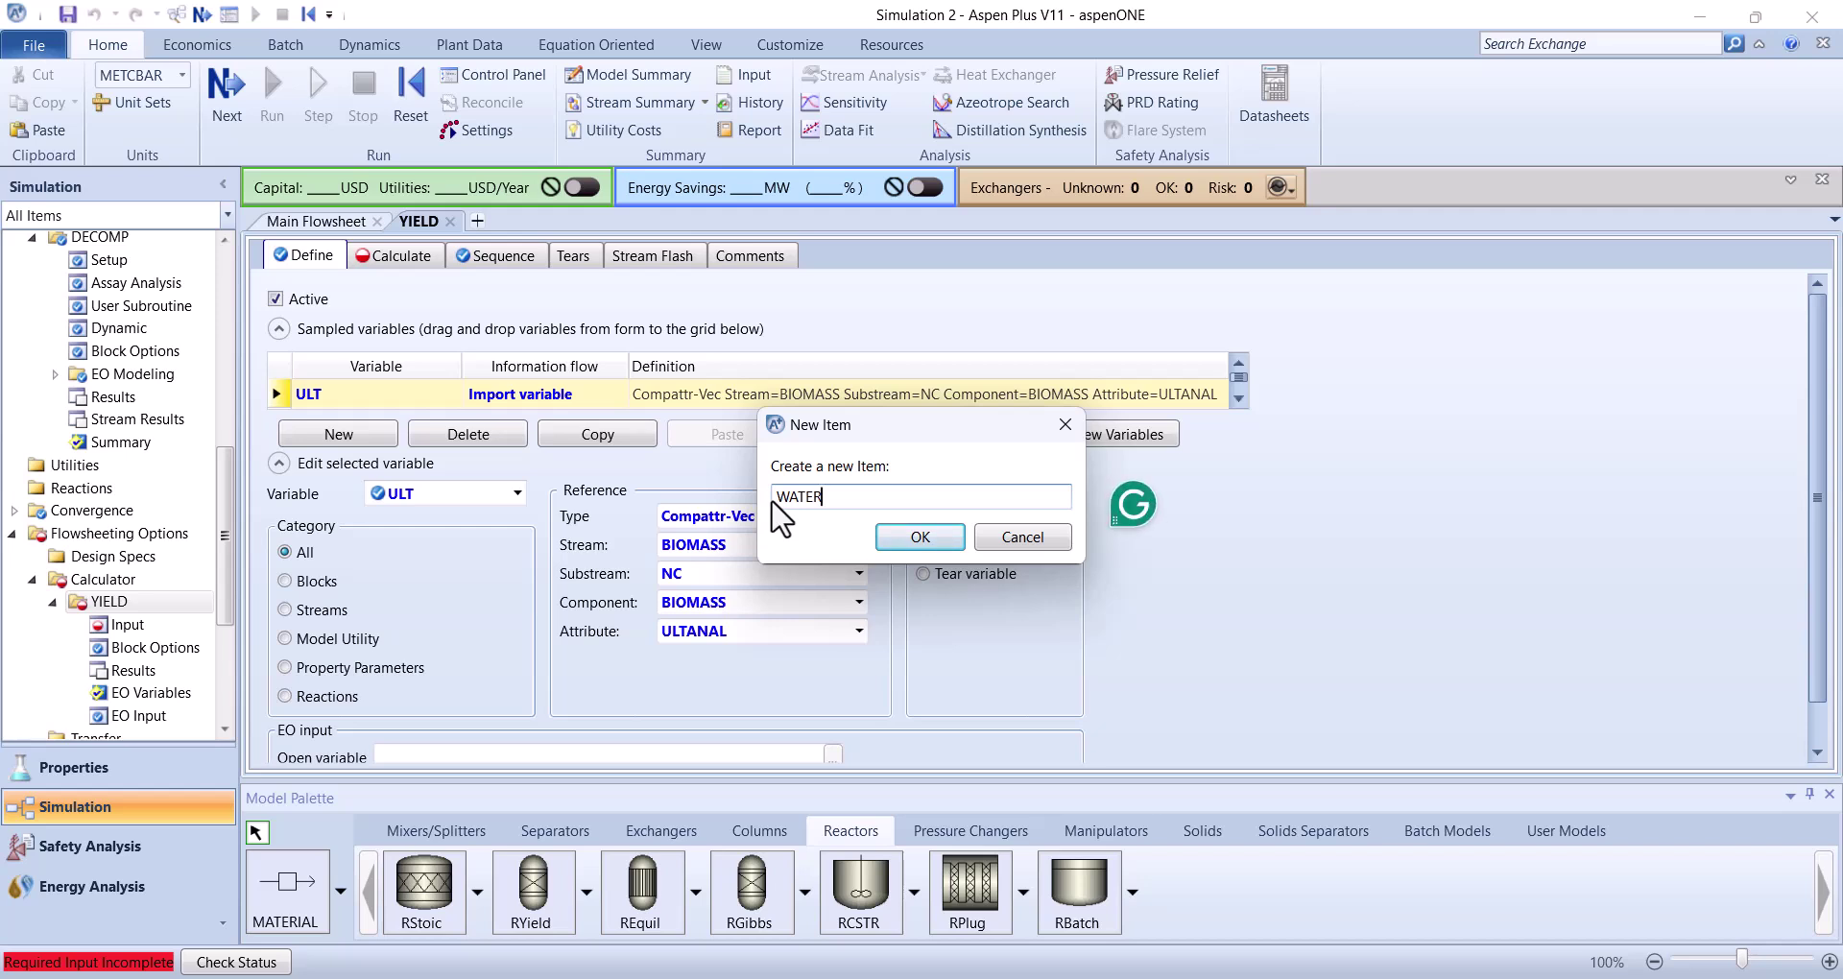
key("Return")
left_click(951, 516)
Define WATER as a Compattr-Var reference to stream BIOMASS, substream NC, component BIOMASS, attribute PROXANAL, element 1
left_click(857, 522)
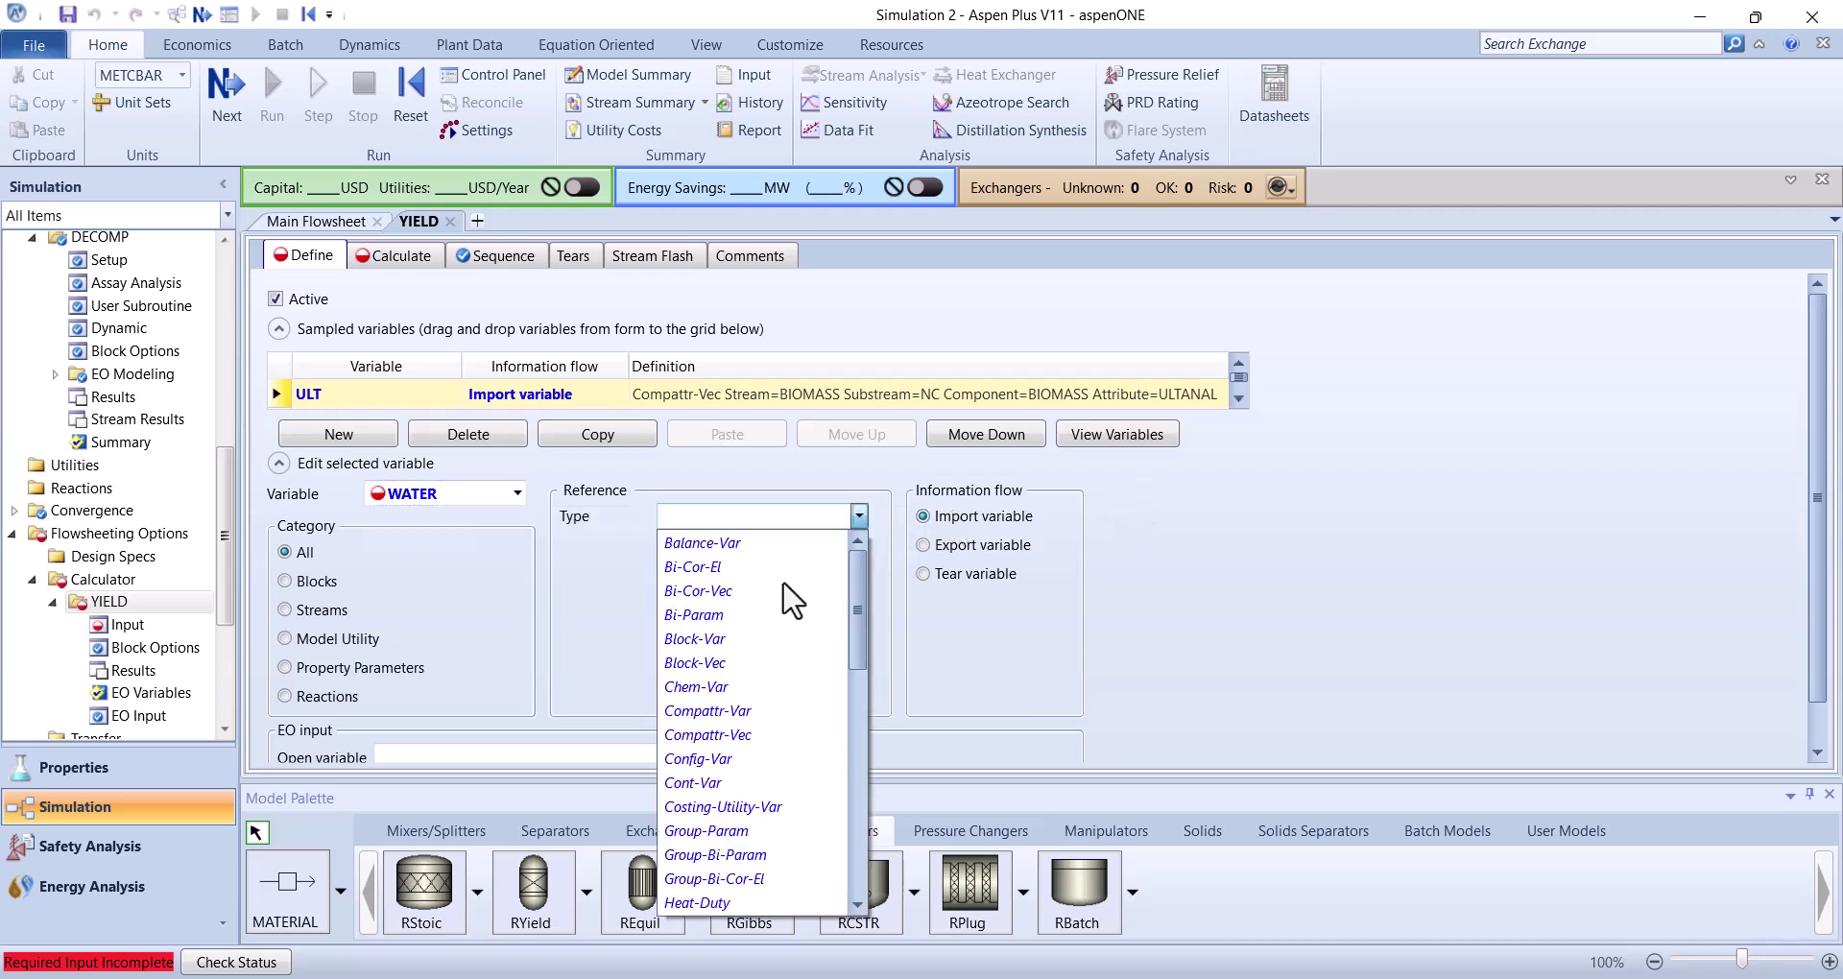
left_click(719, 717)
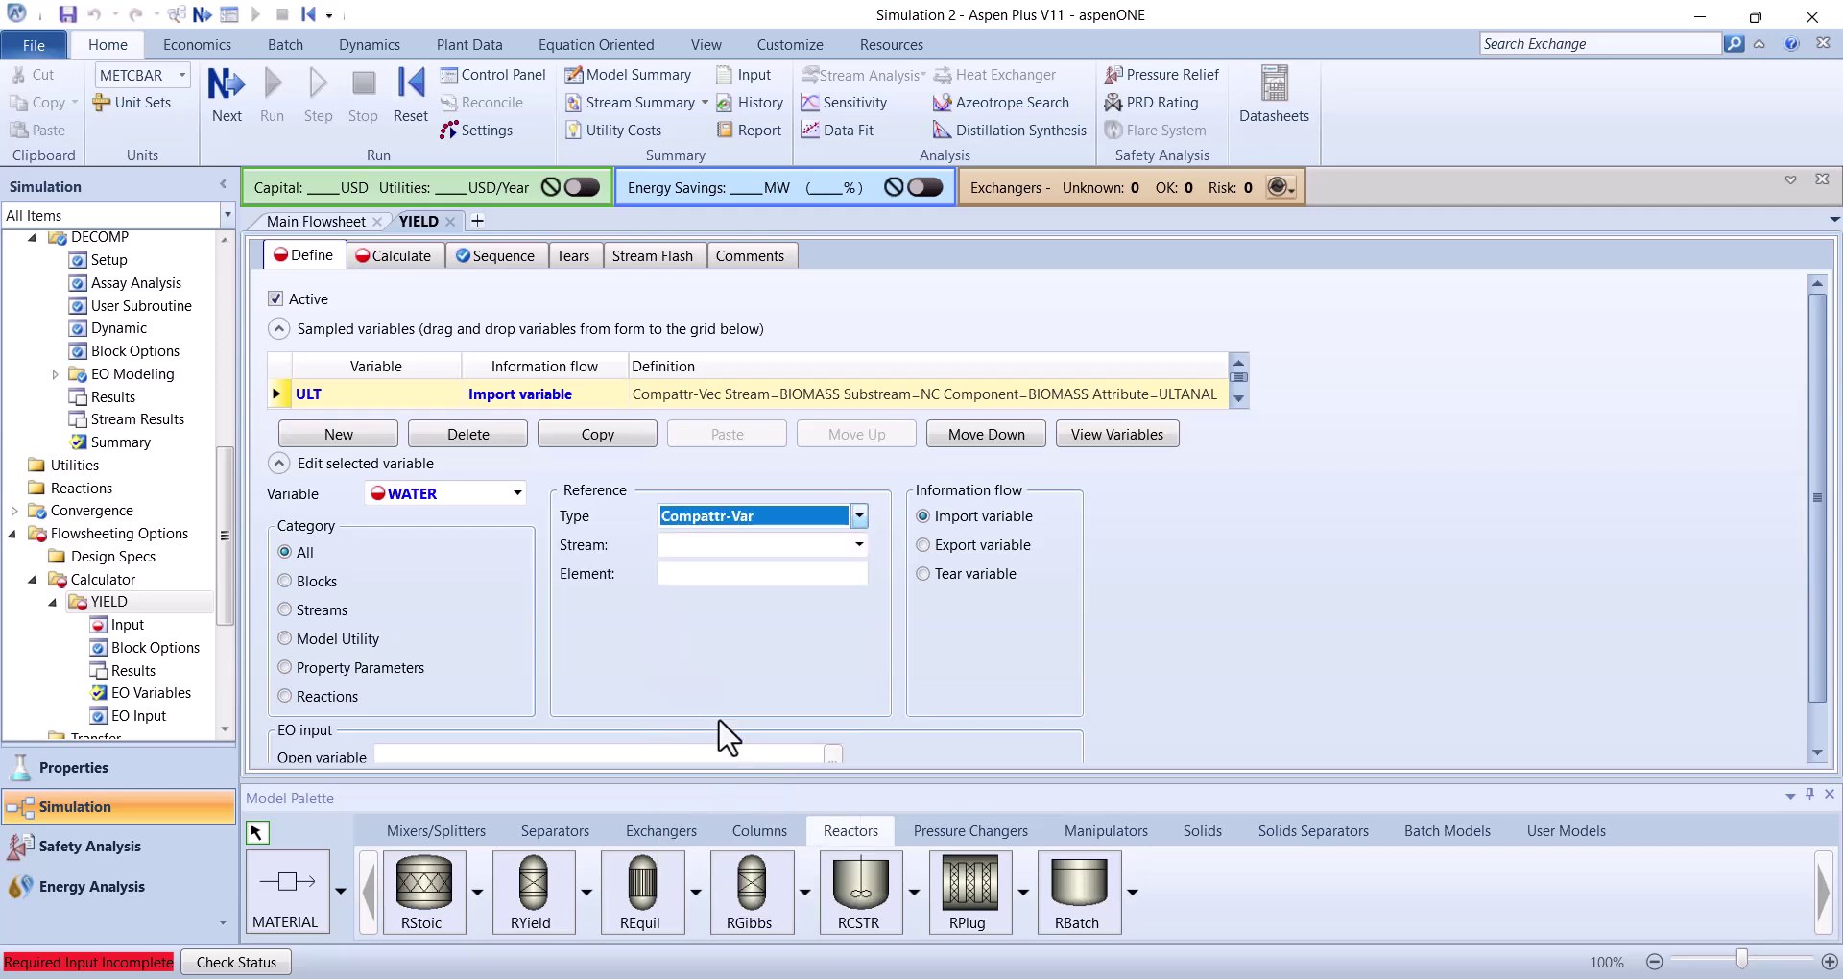
left_click(856, 546)
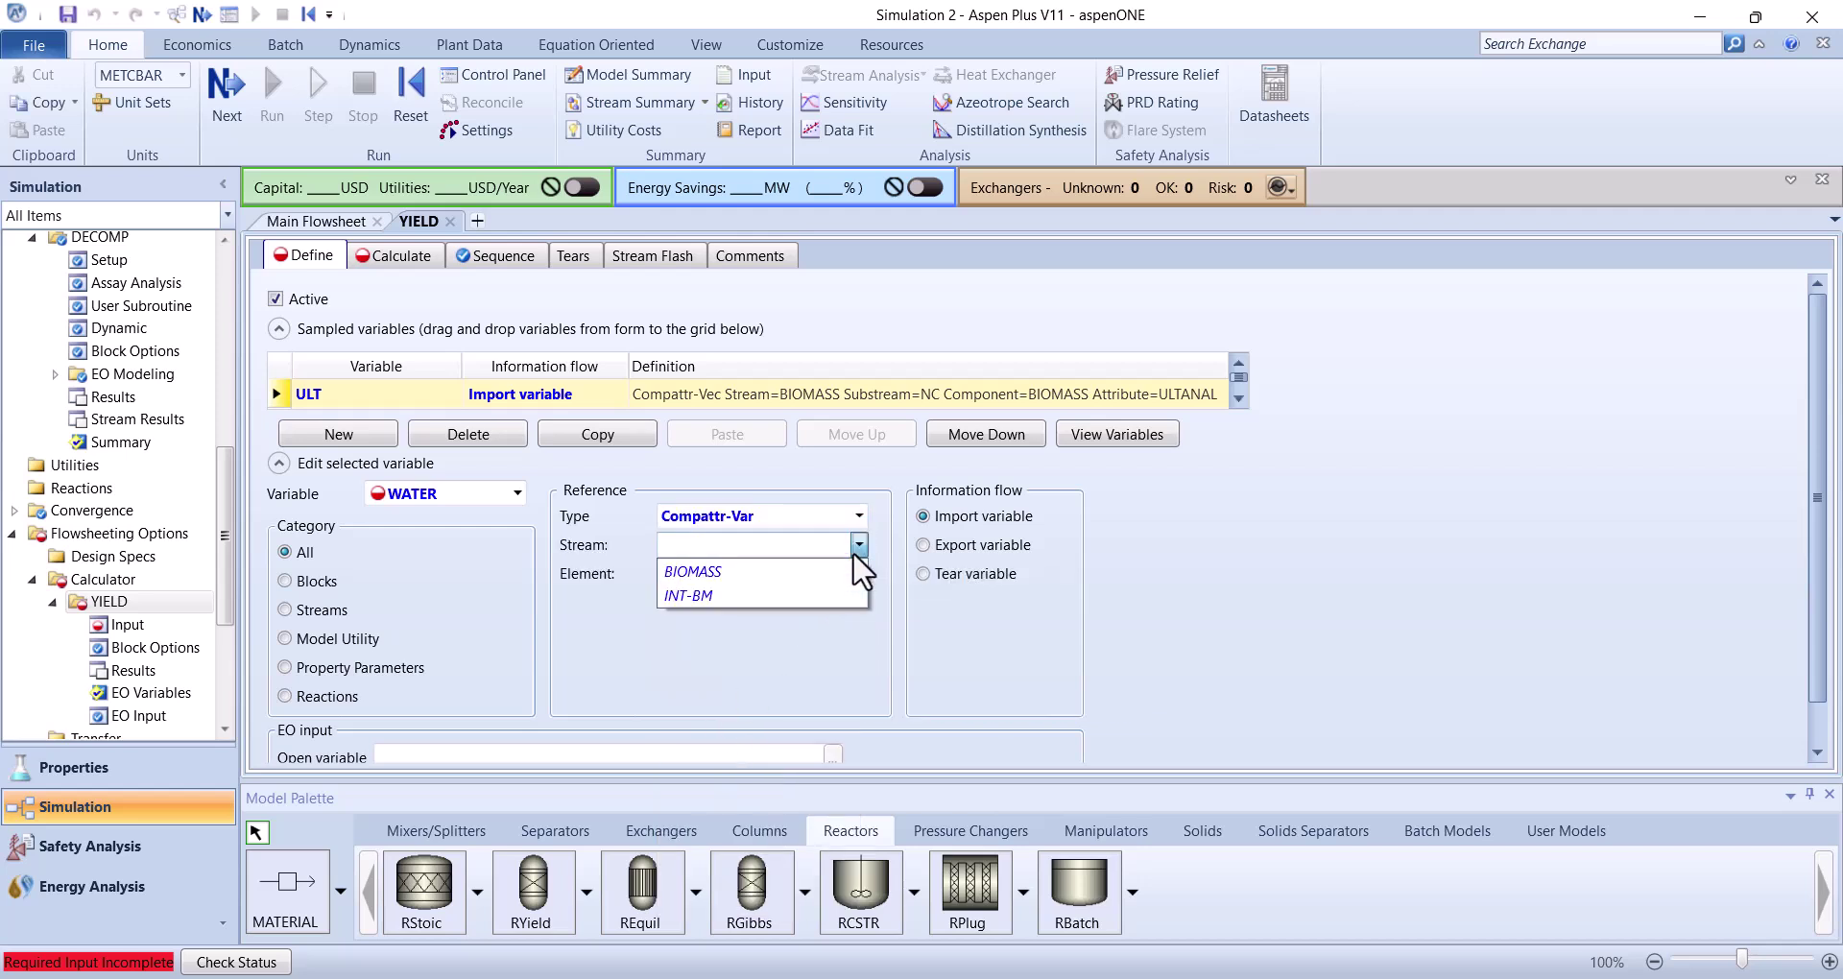
left_click(704, 574)
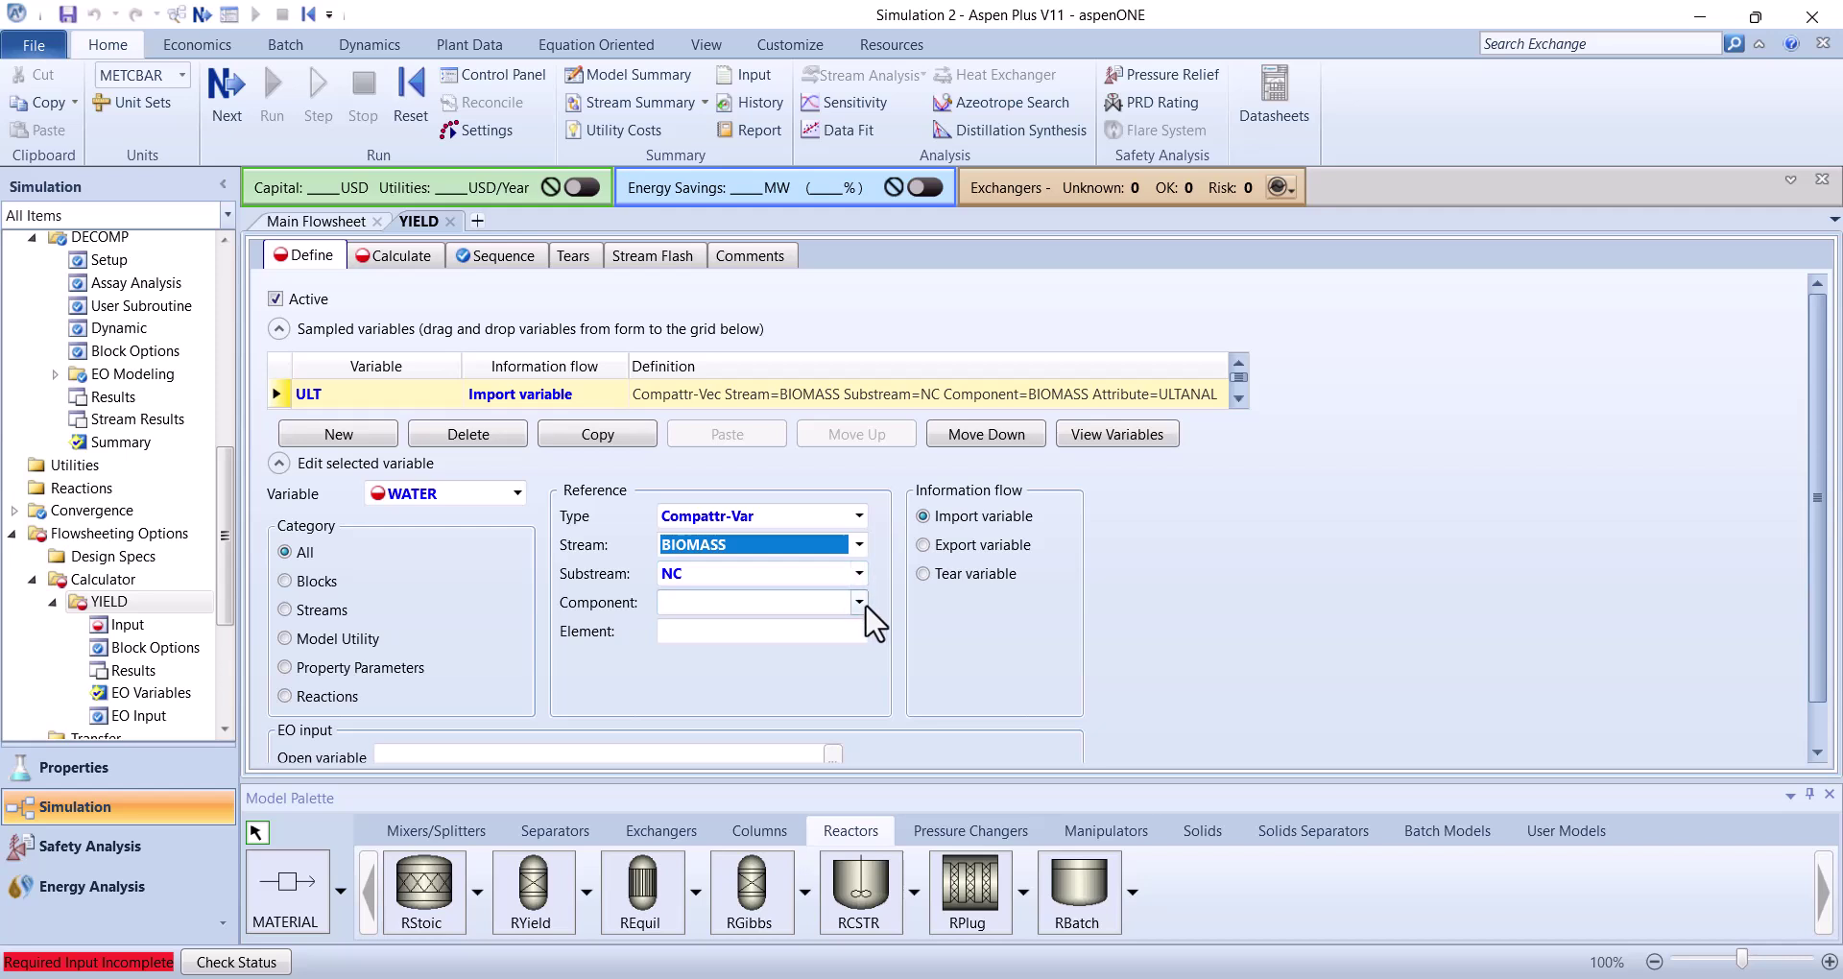
left_click(859, 603)
left_click(751, 650)
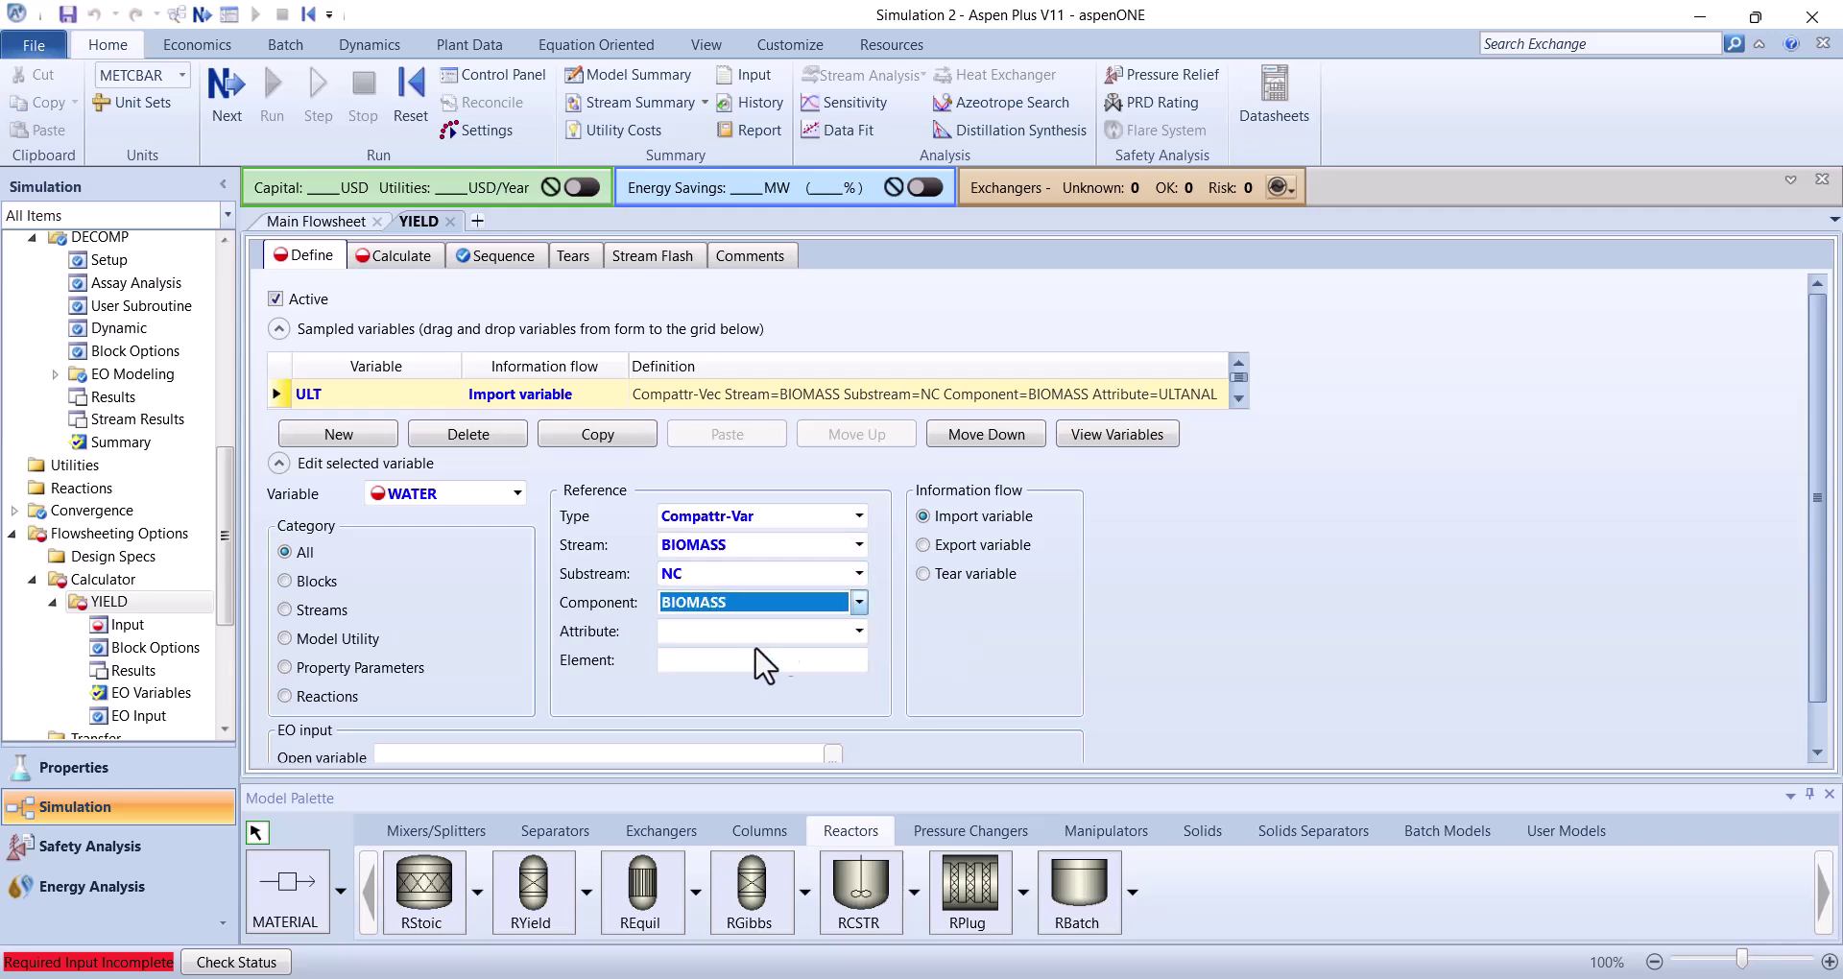
left_click(855, 632)
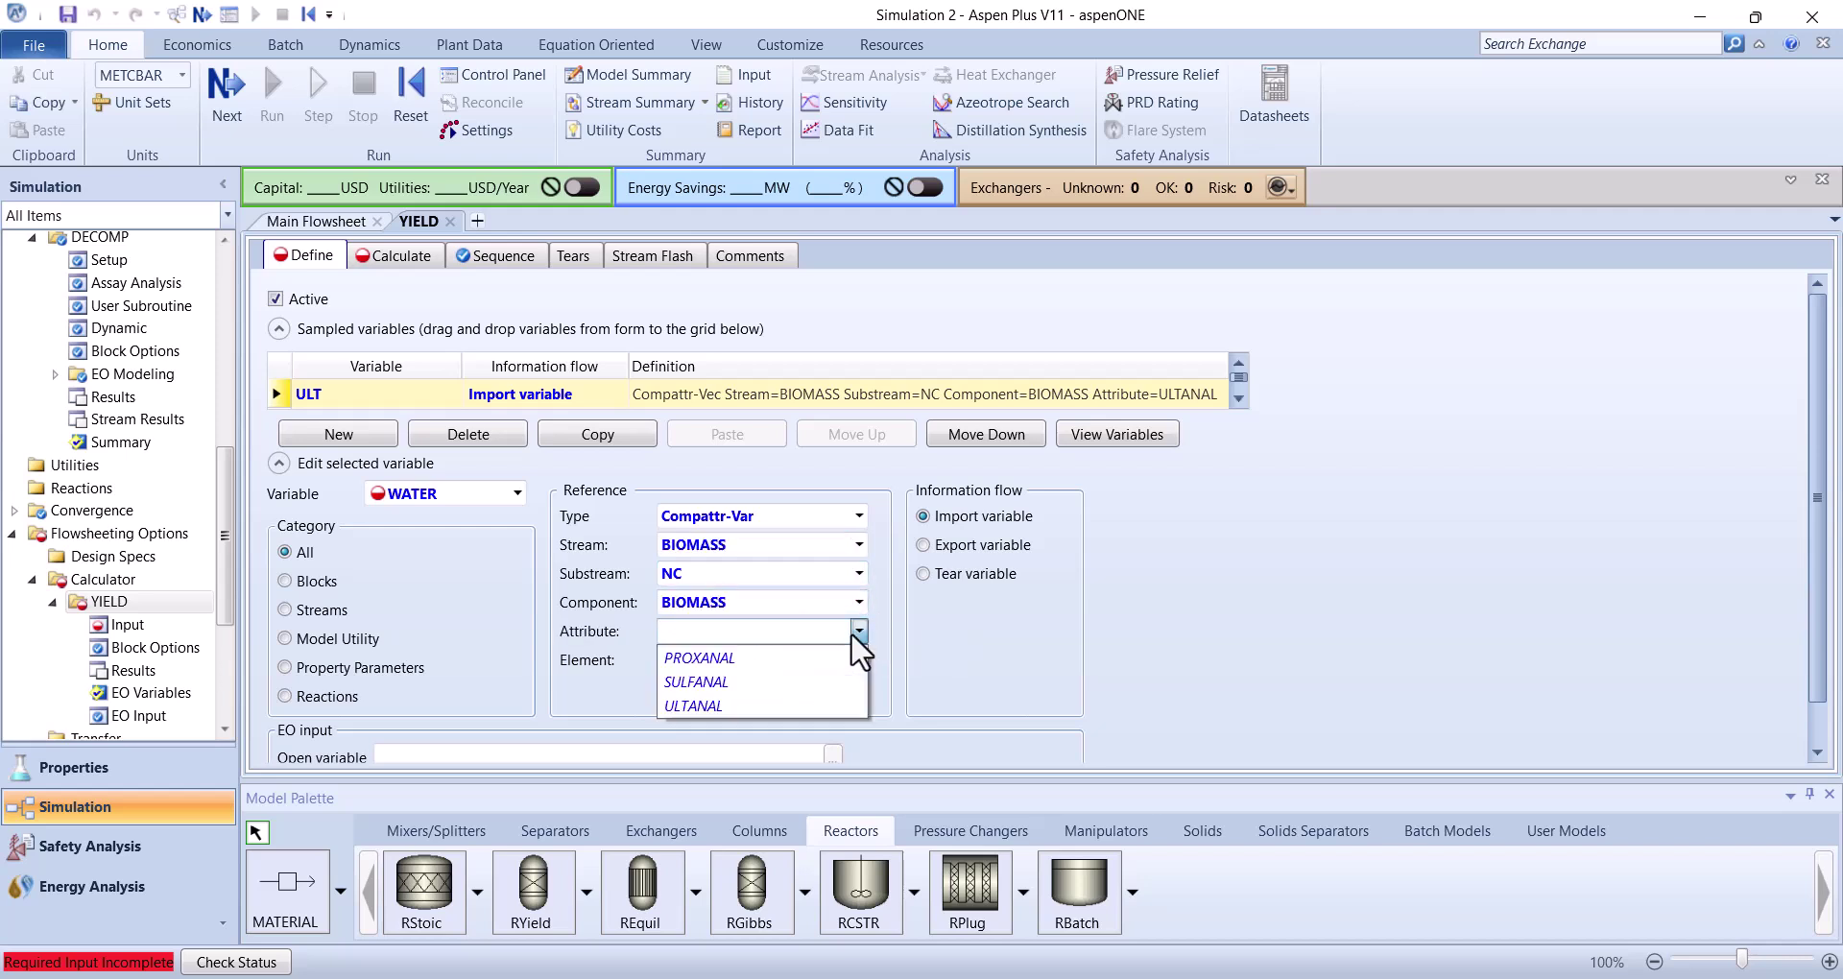
left_click(724, 660)
left_click(780, 661)
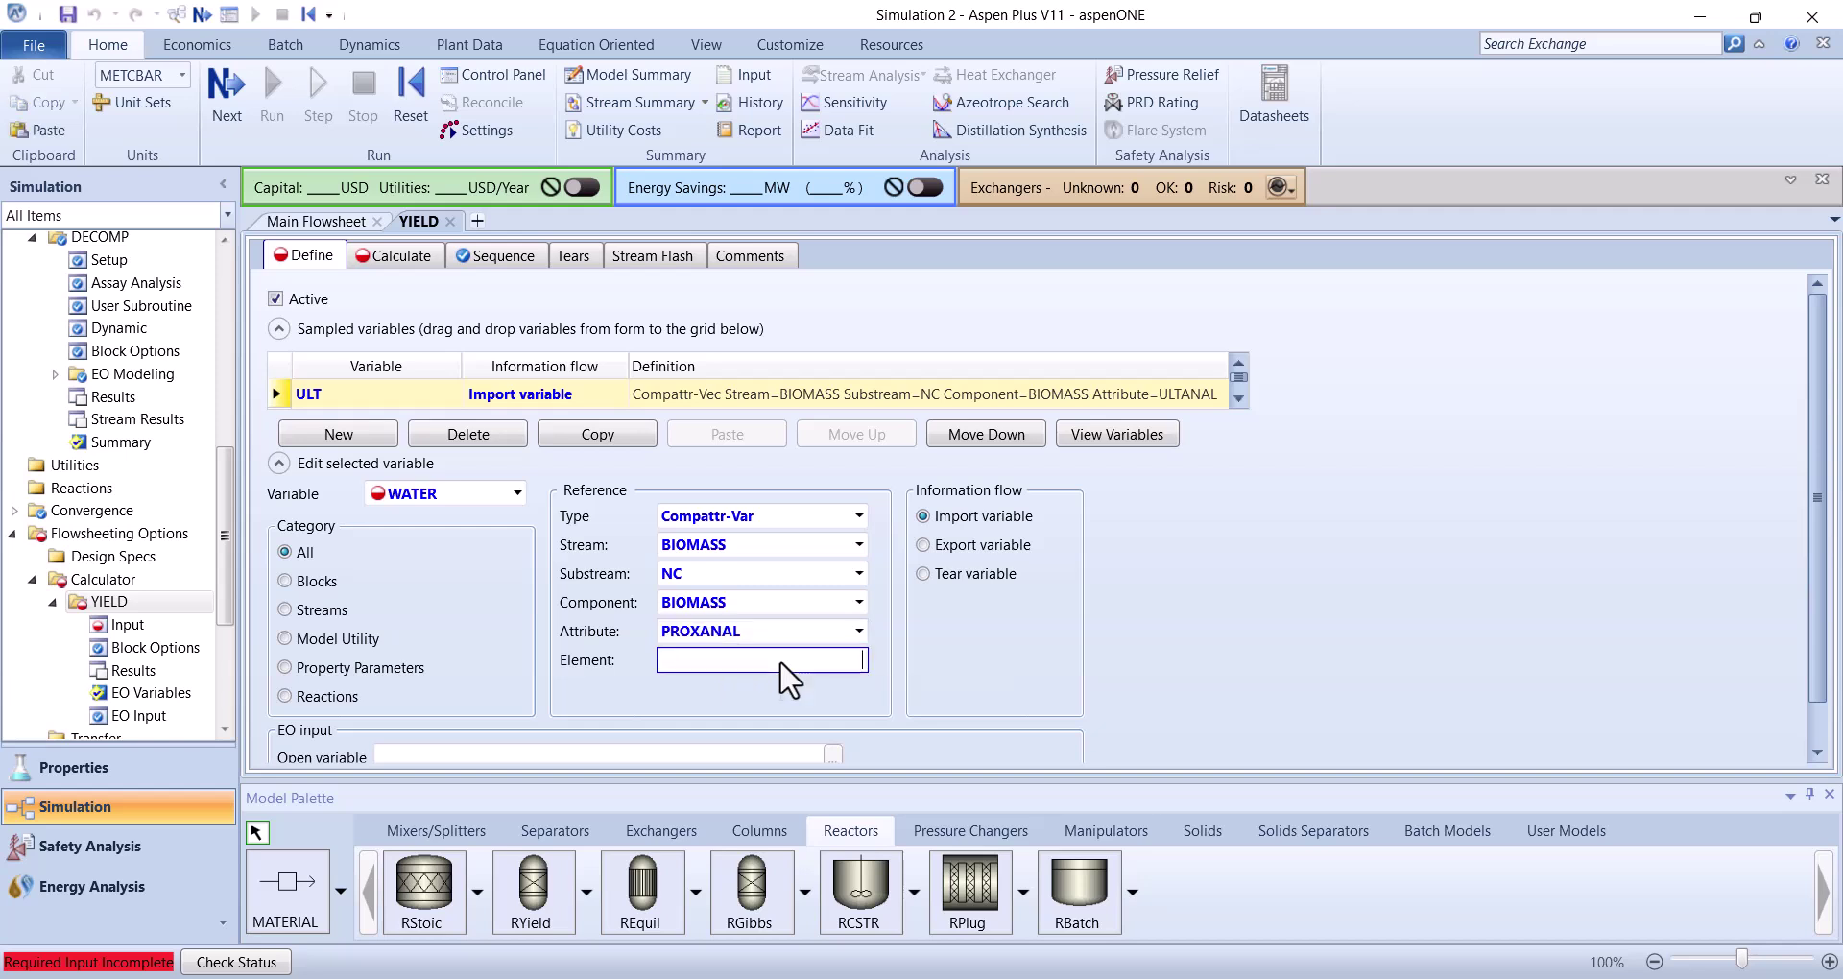
type("1")
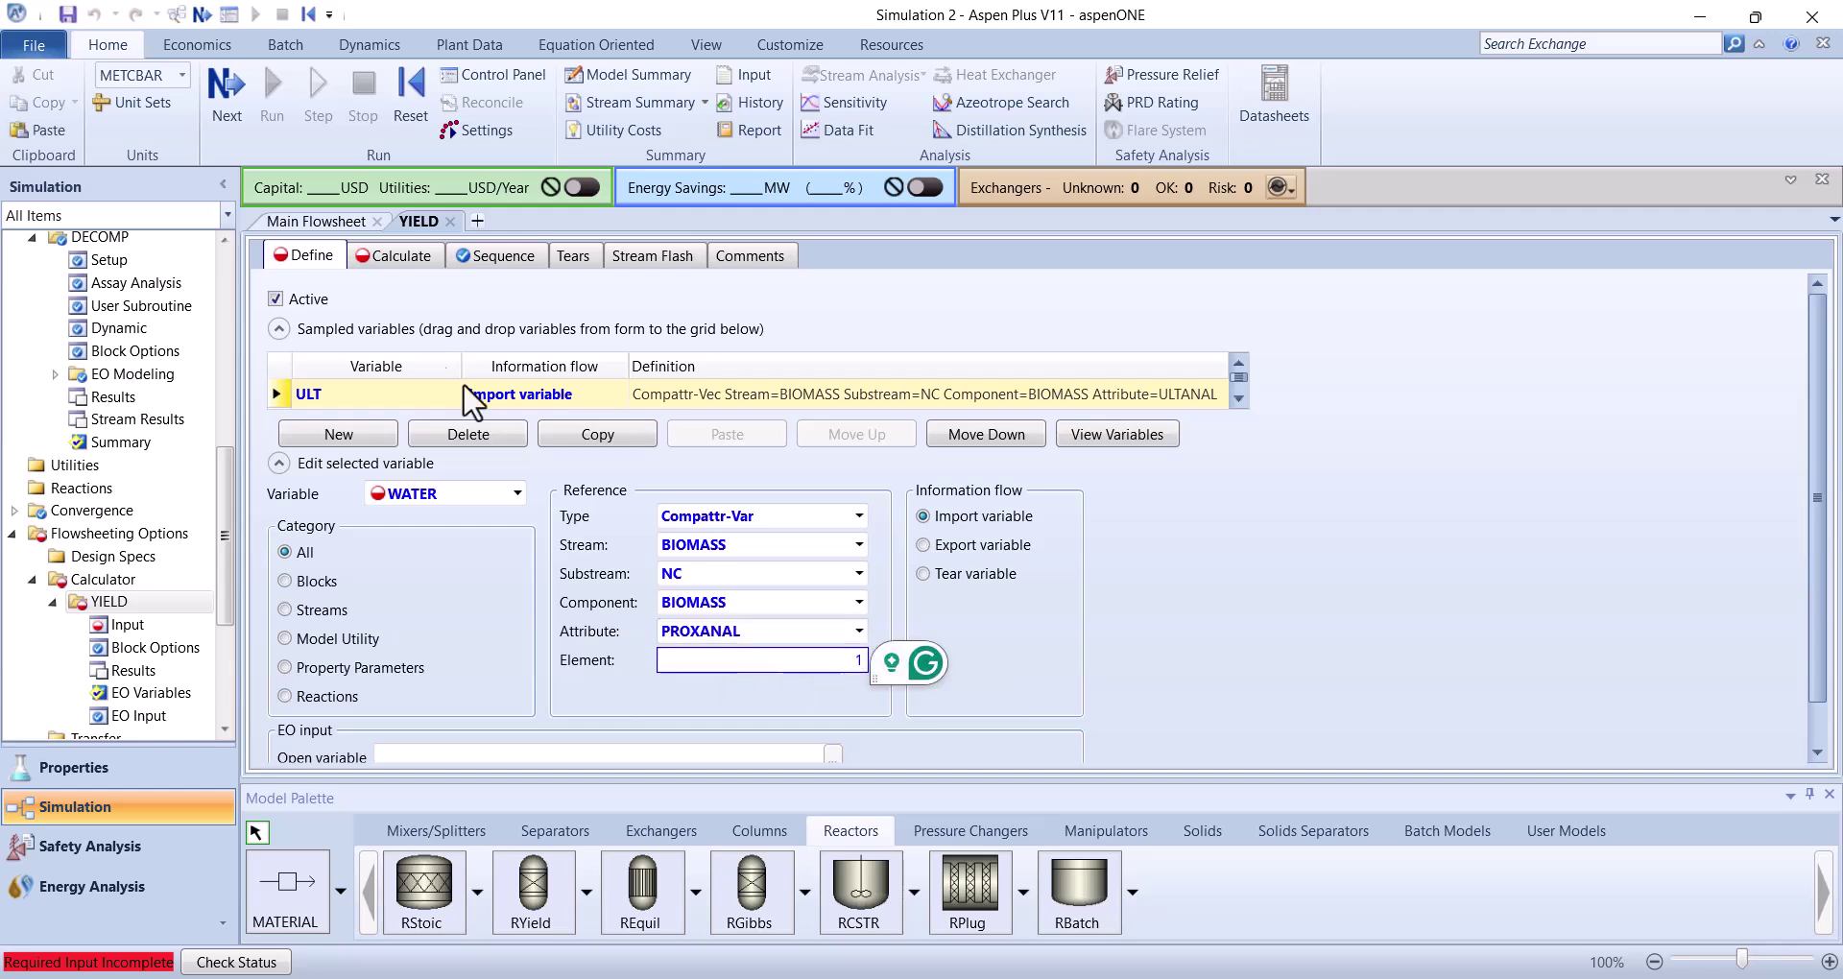
Check the order of the PROXANAL elements in the BIOMASS stream's NC Solid specifications, and return to the YIELD calculator
left_click(320, 227)
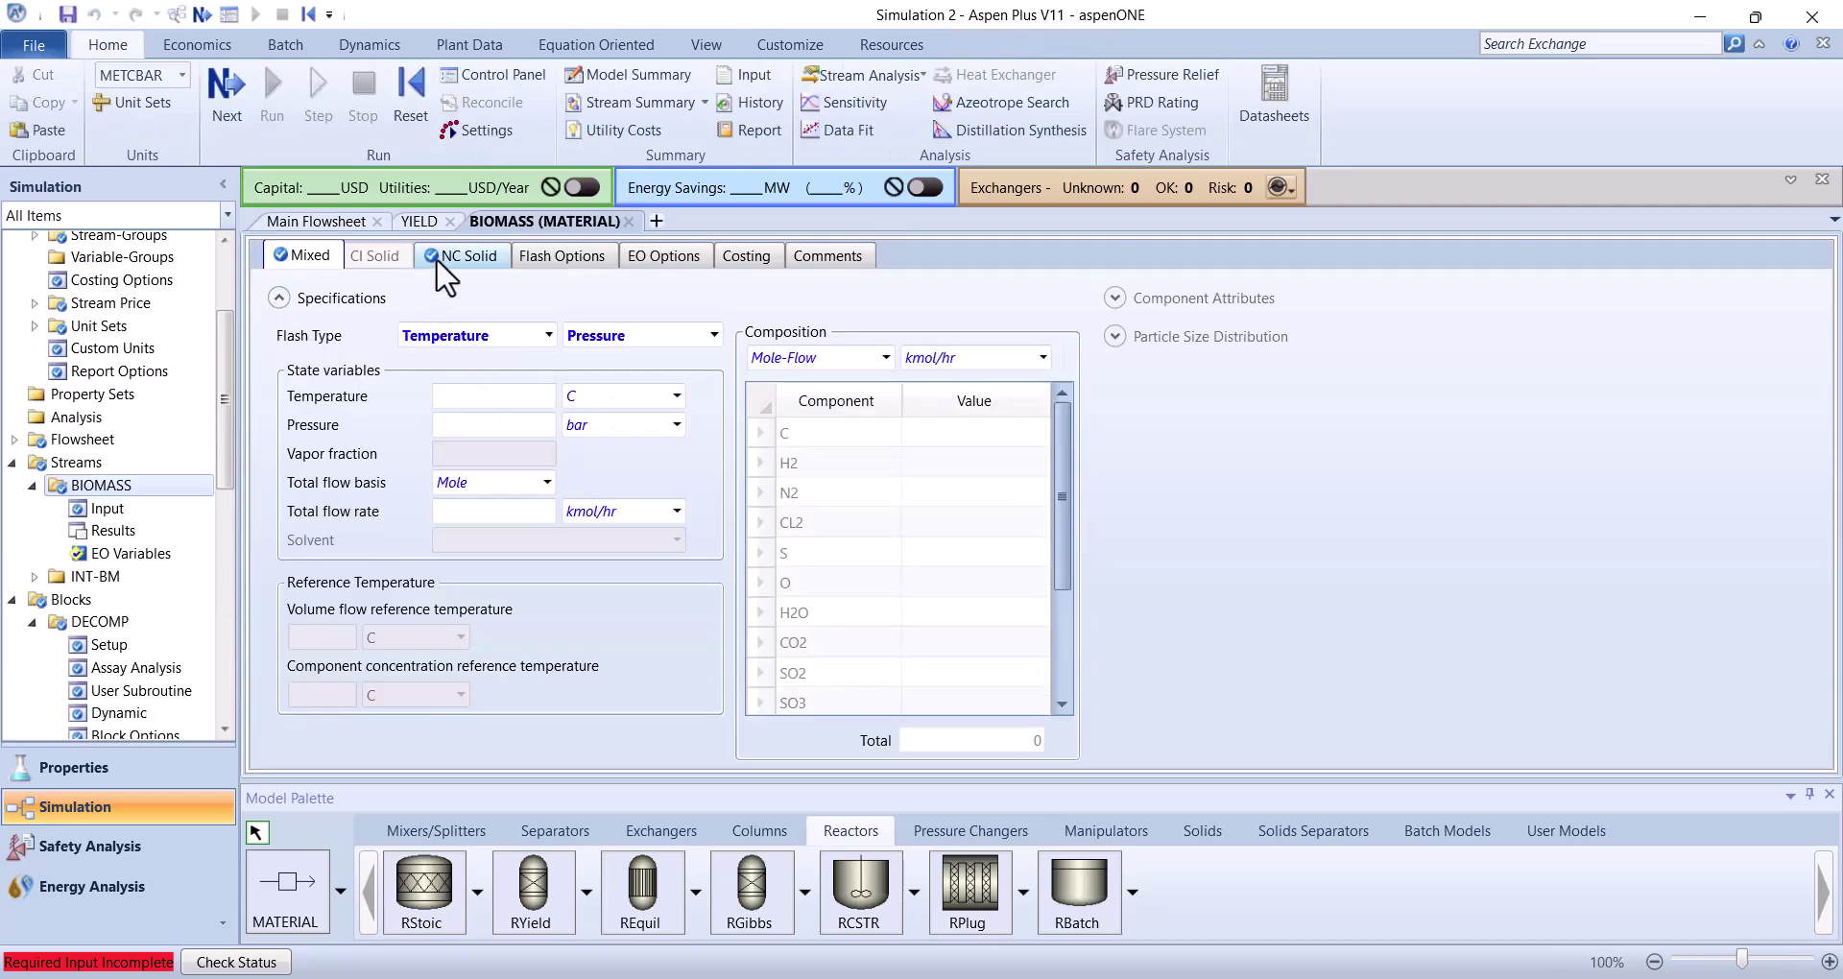
left_click(462, 261)
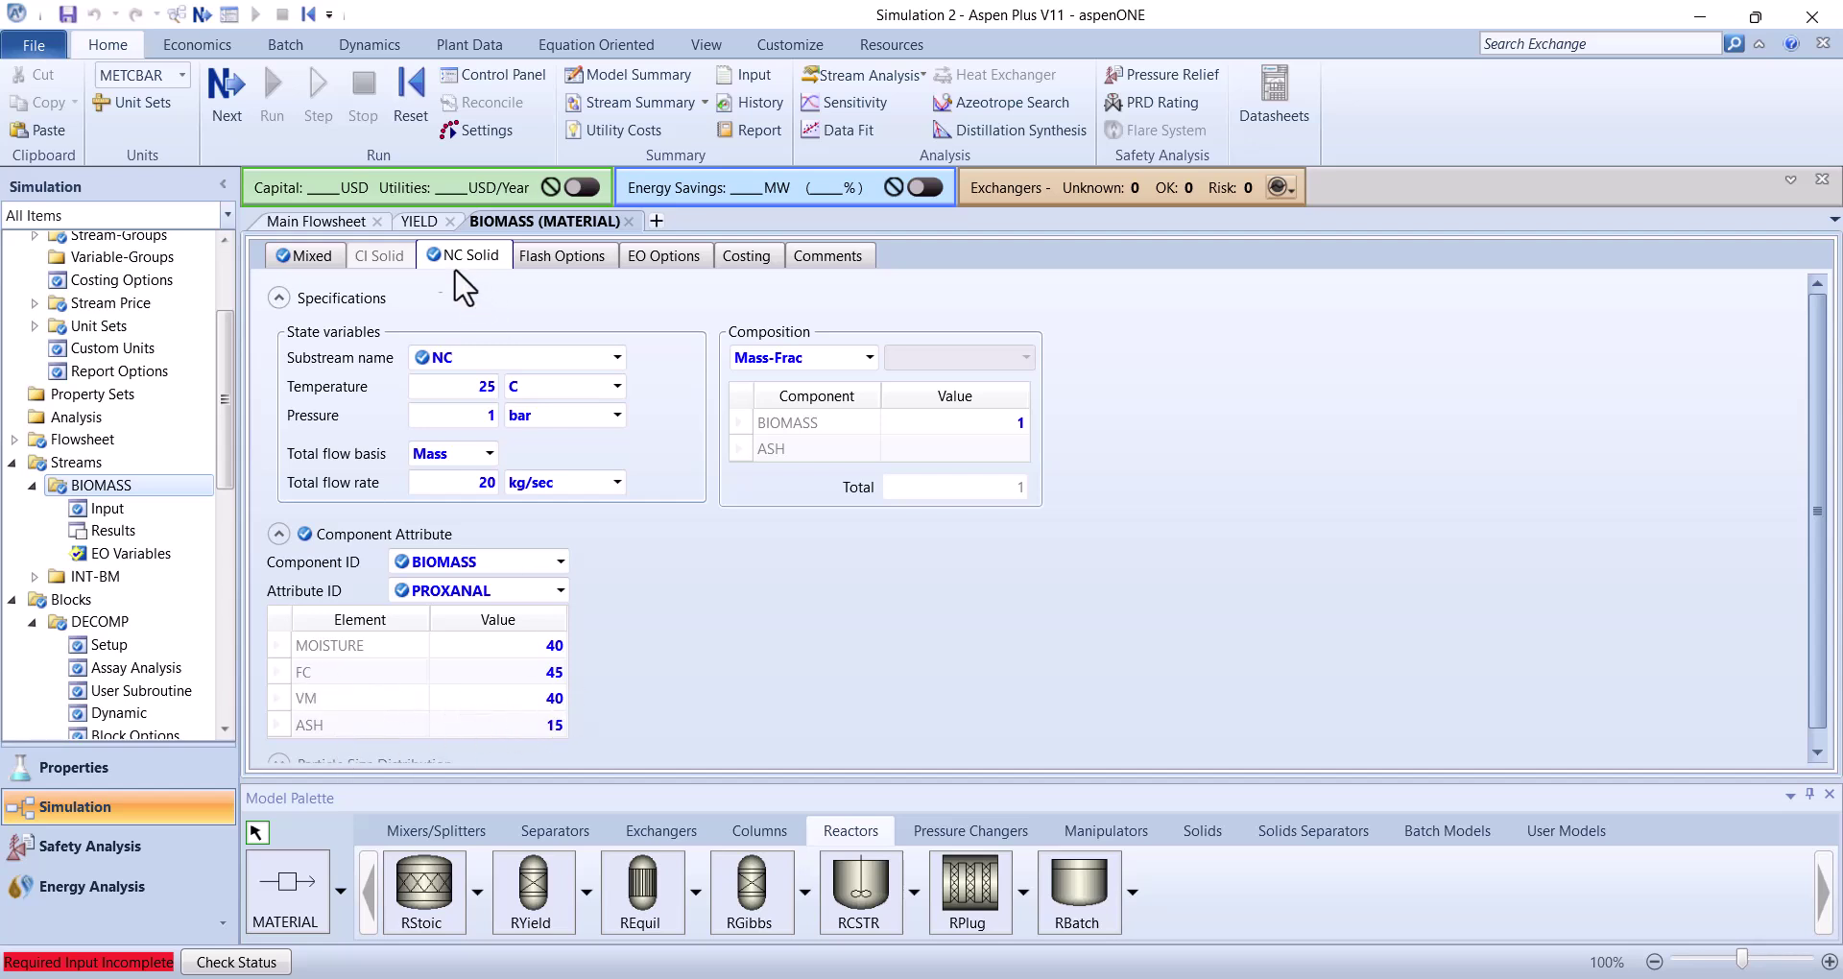
left_click(412, 220)
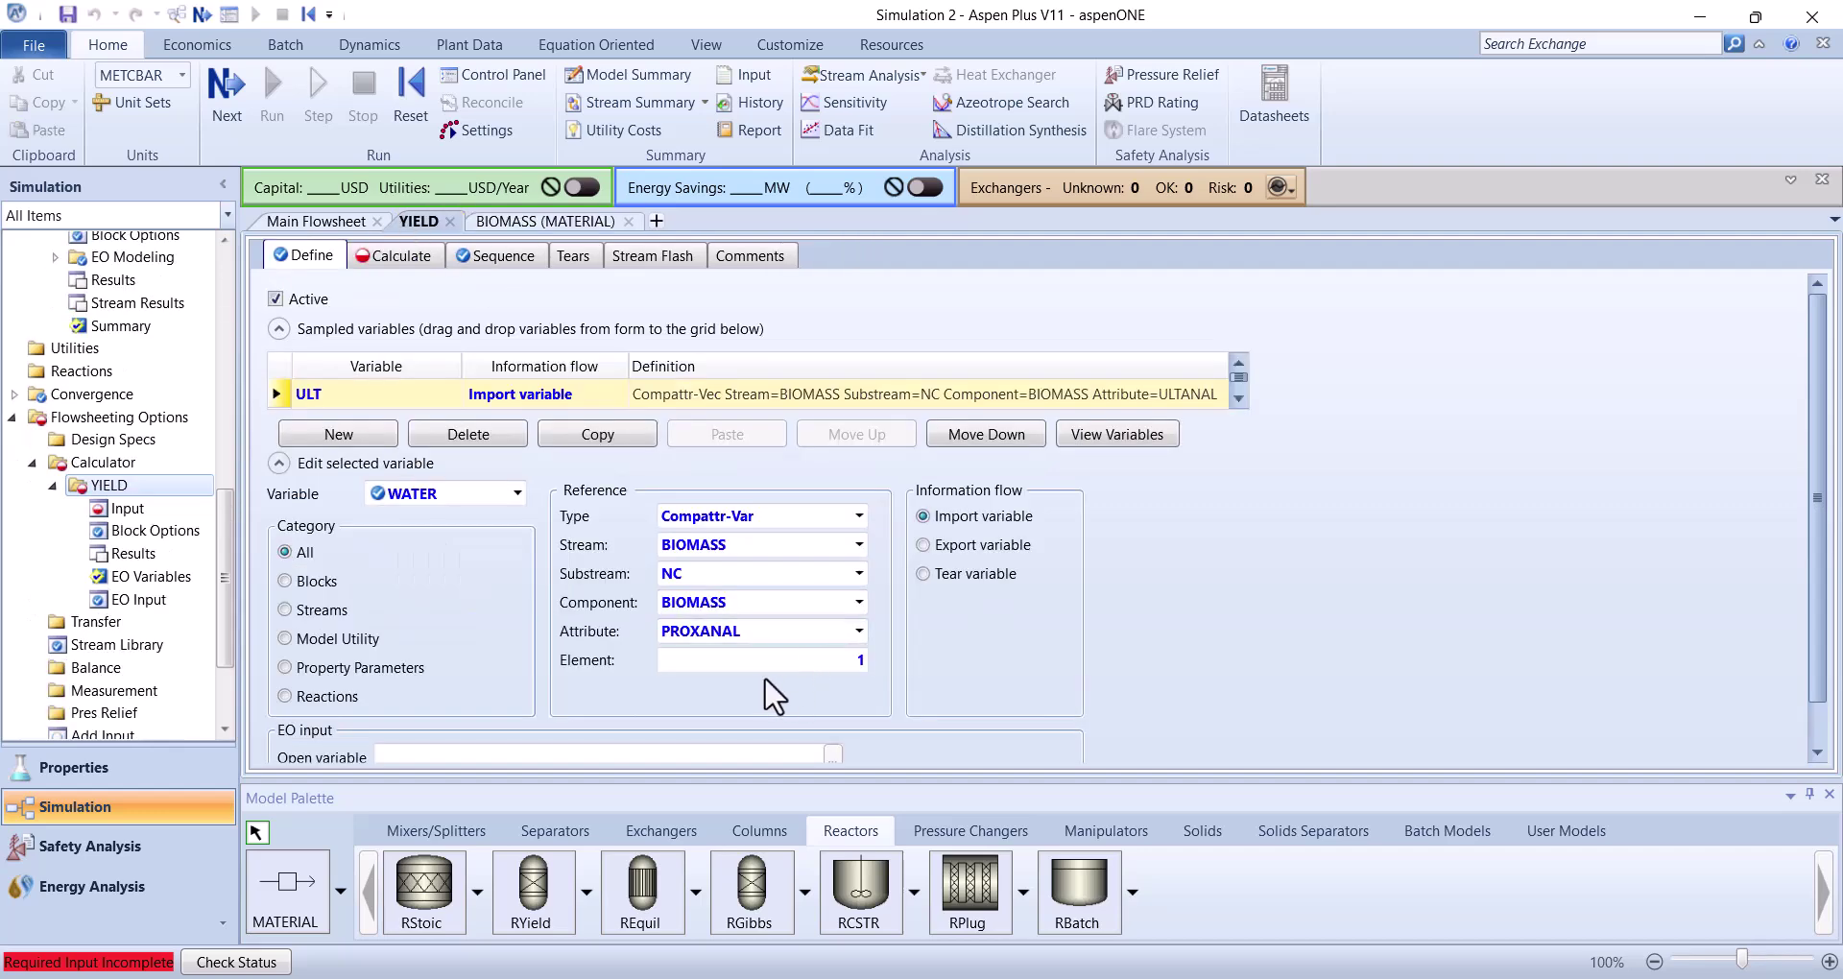
Create a variable named ASH in the YIELD calculator and set its information flow to Export variable
left_click(516, 493)
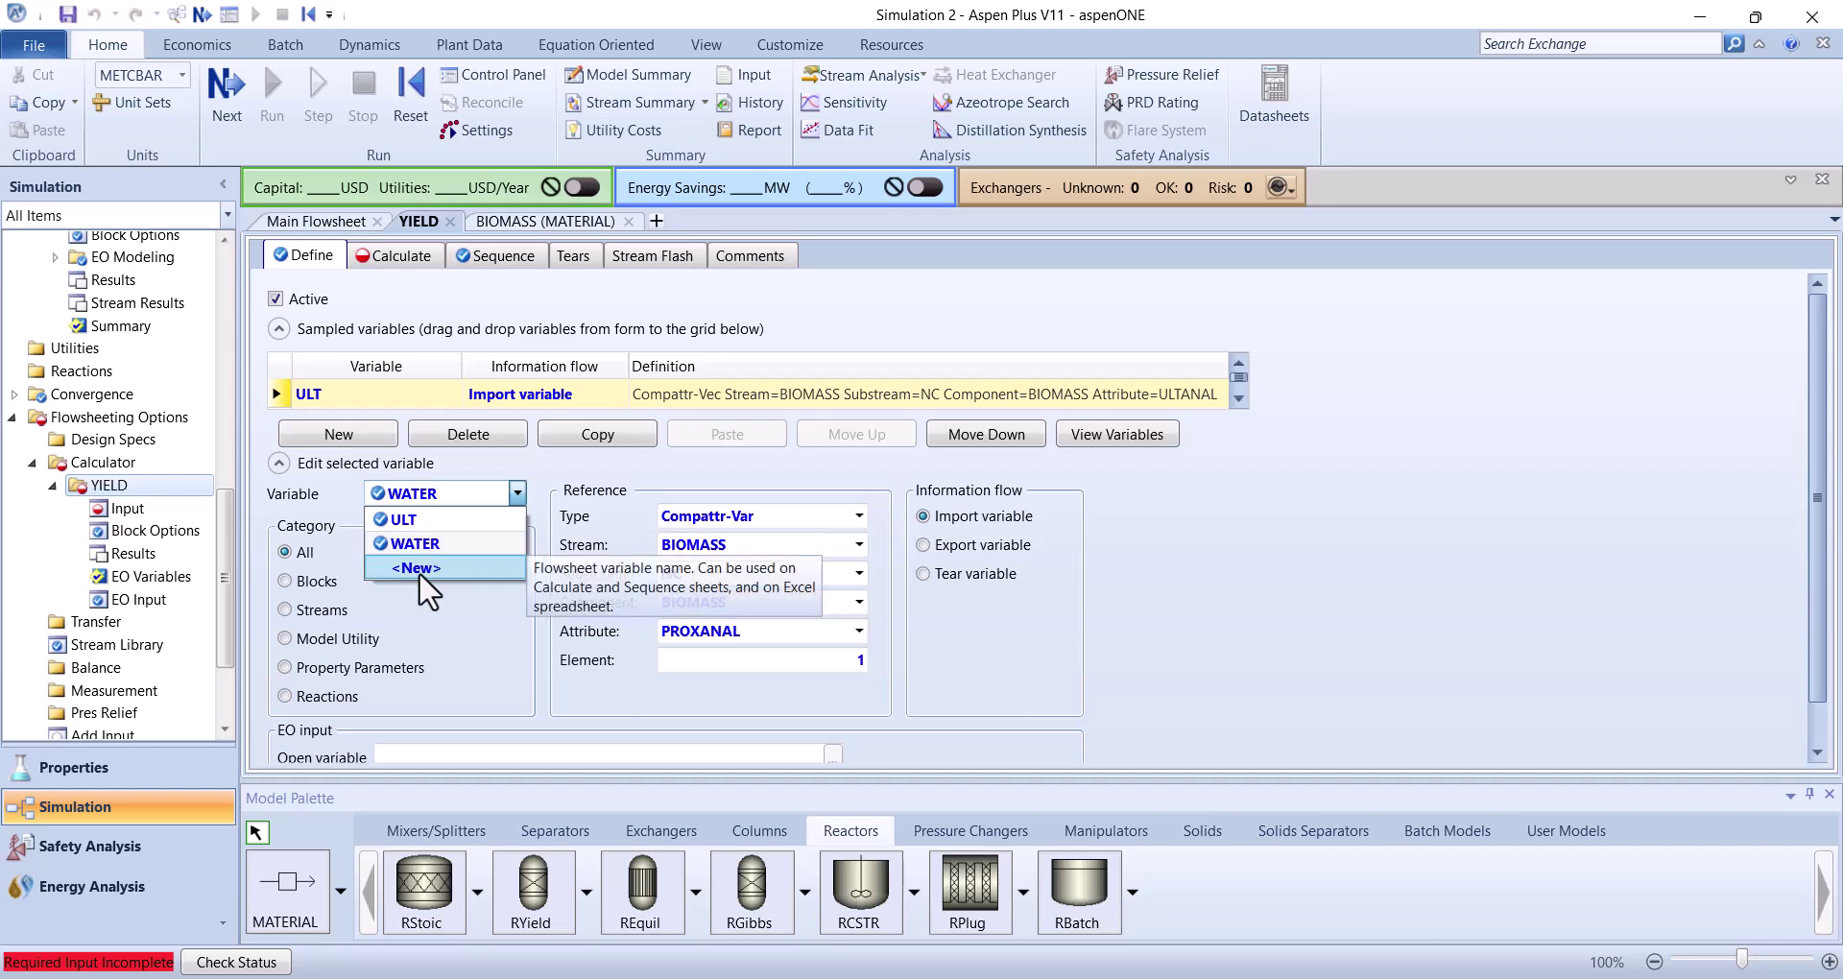
left_click(422, 569)
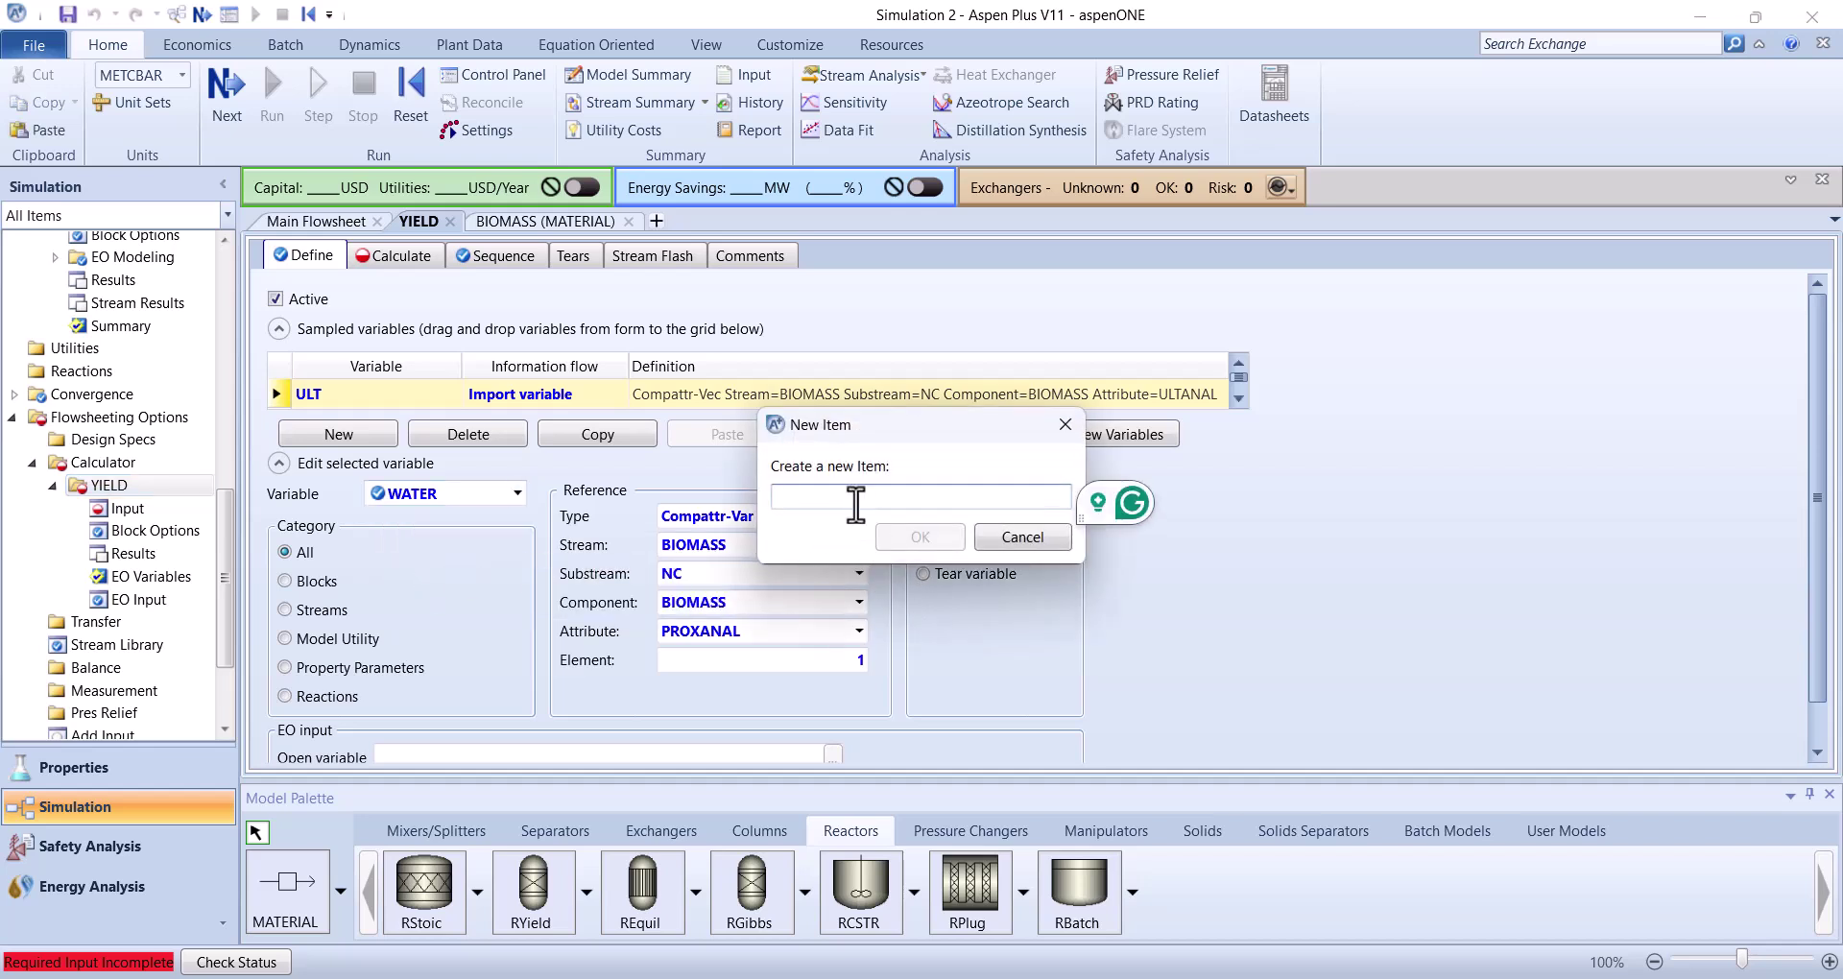
type("ASH")
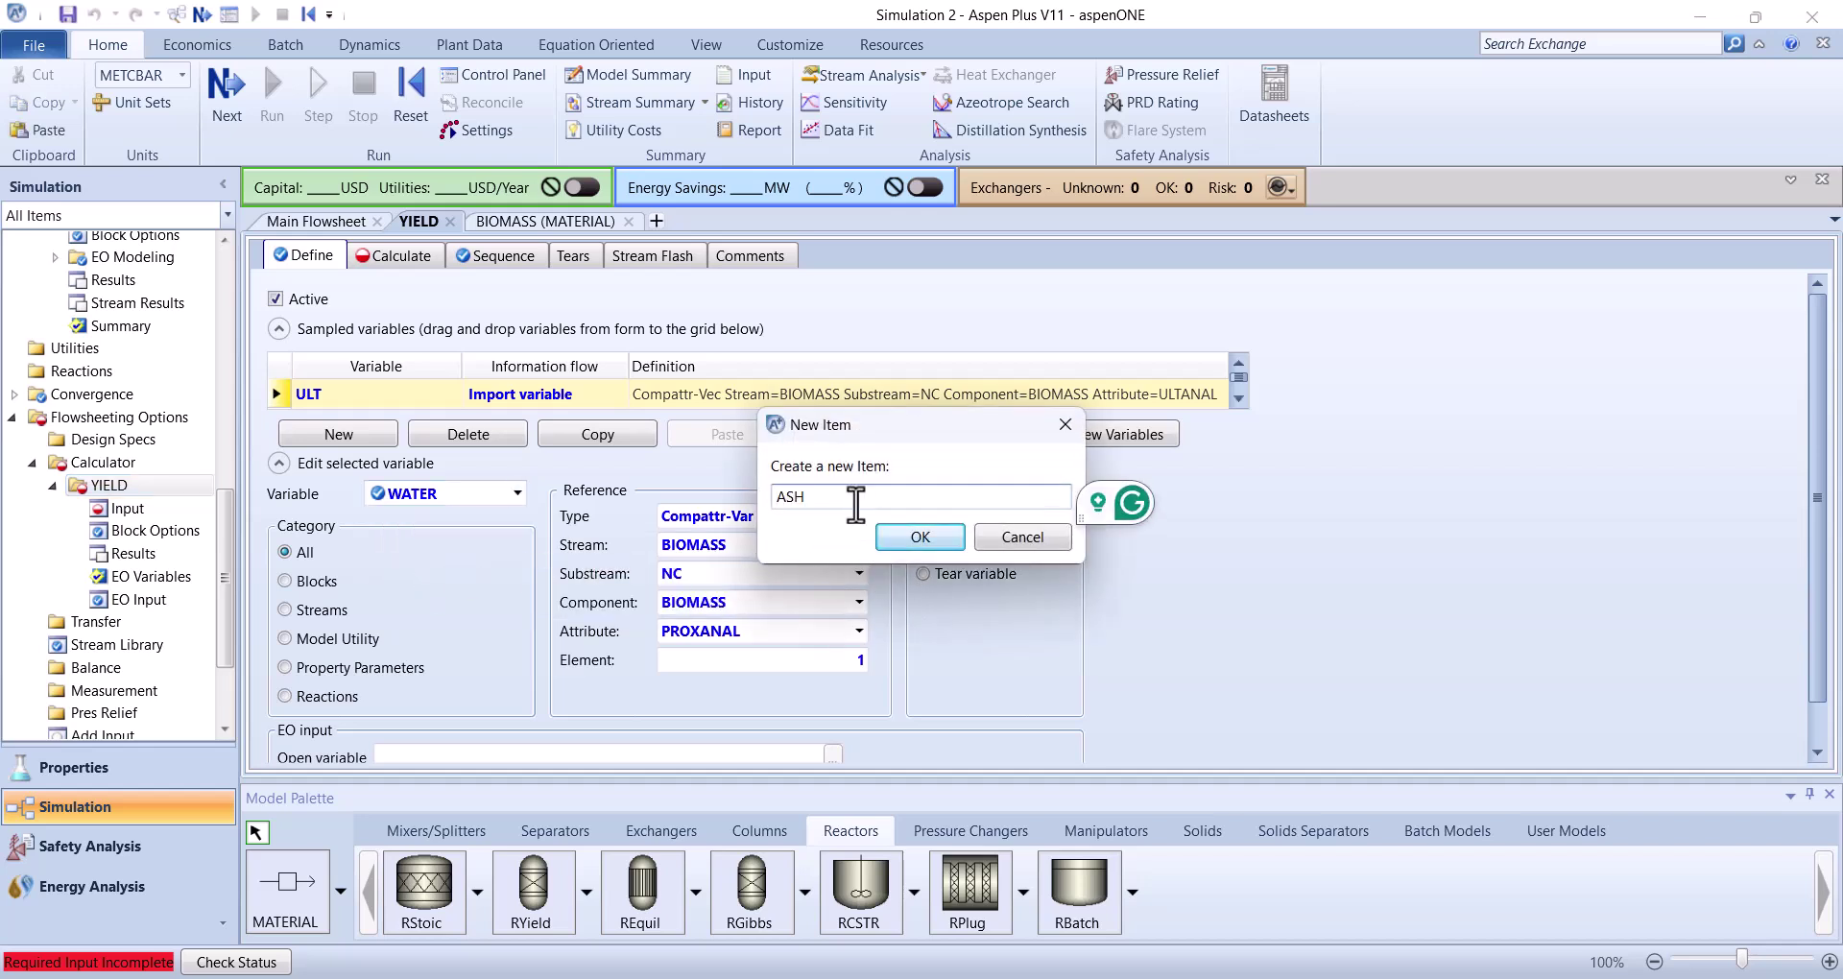
key("Return")
left_click(1011, 545)
Define ASH as a Block-Var reference to block DECOMP, variable MASS-YIELD, with ID1 ASH and ID2 NC
left_click(859, 516)
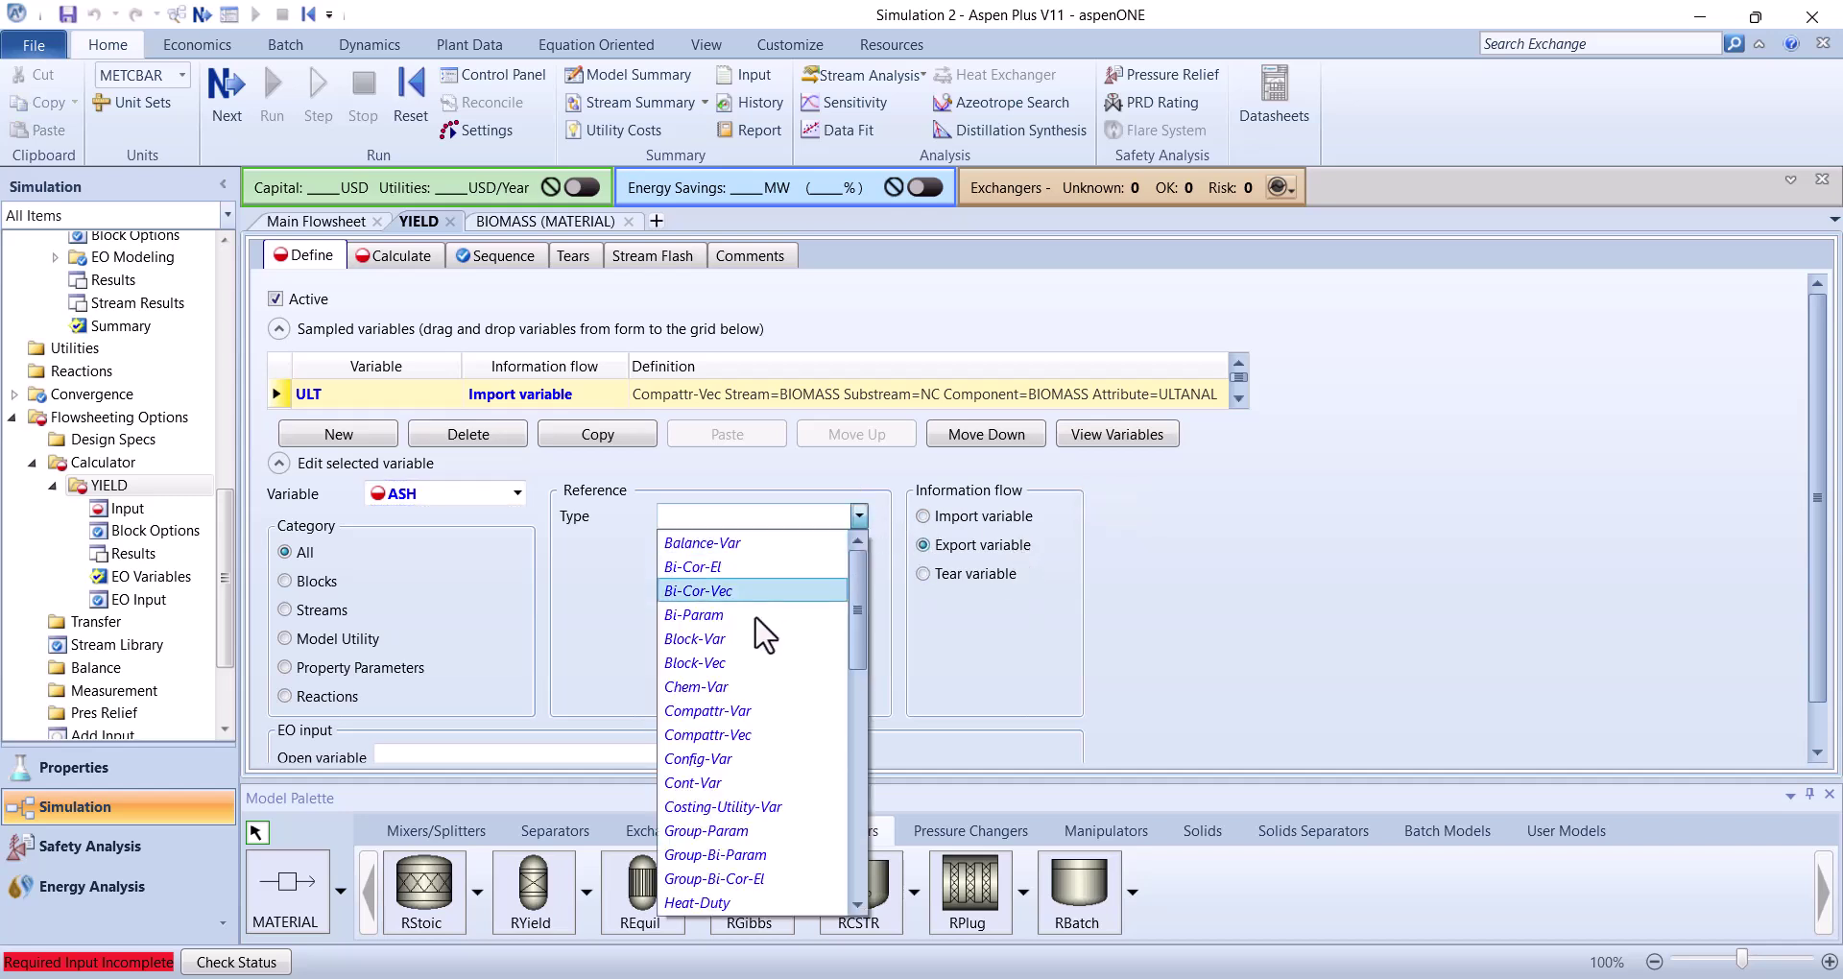
left_click(730, 640)
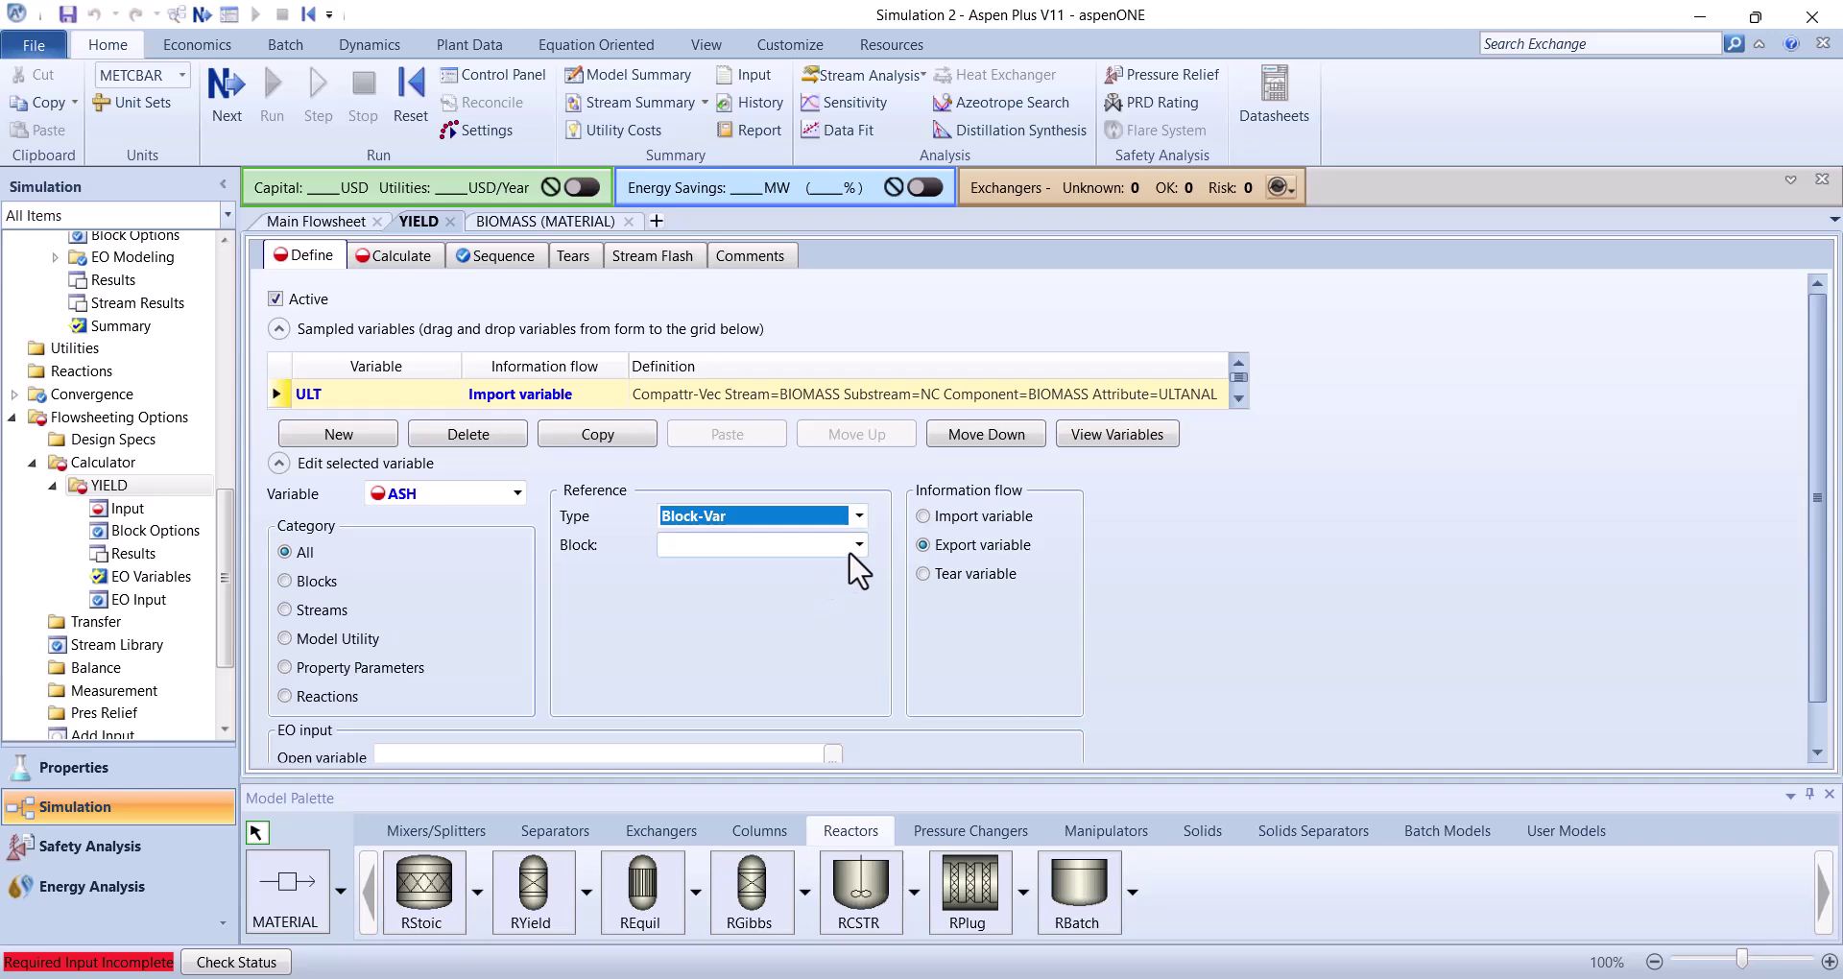
left_click(849, 547)
left_click(773, 574)
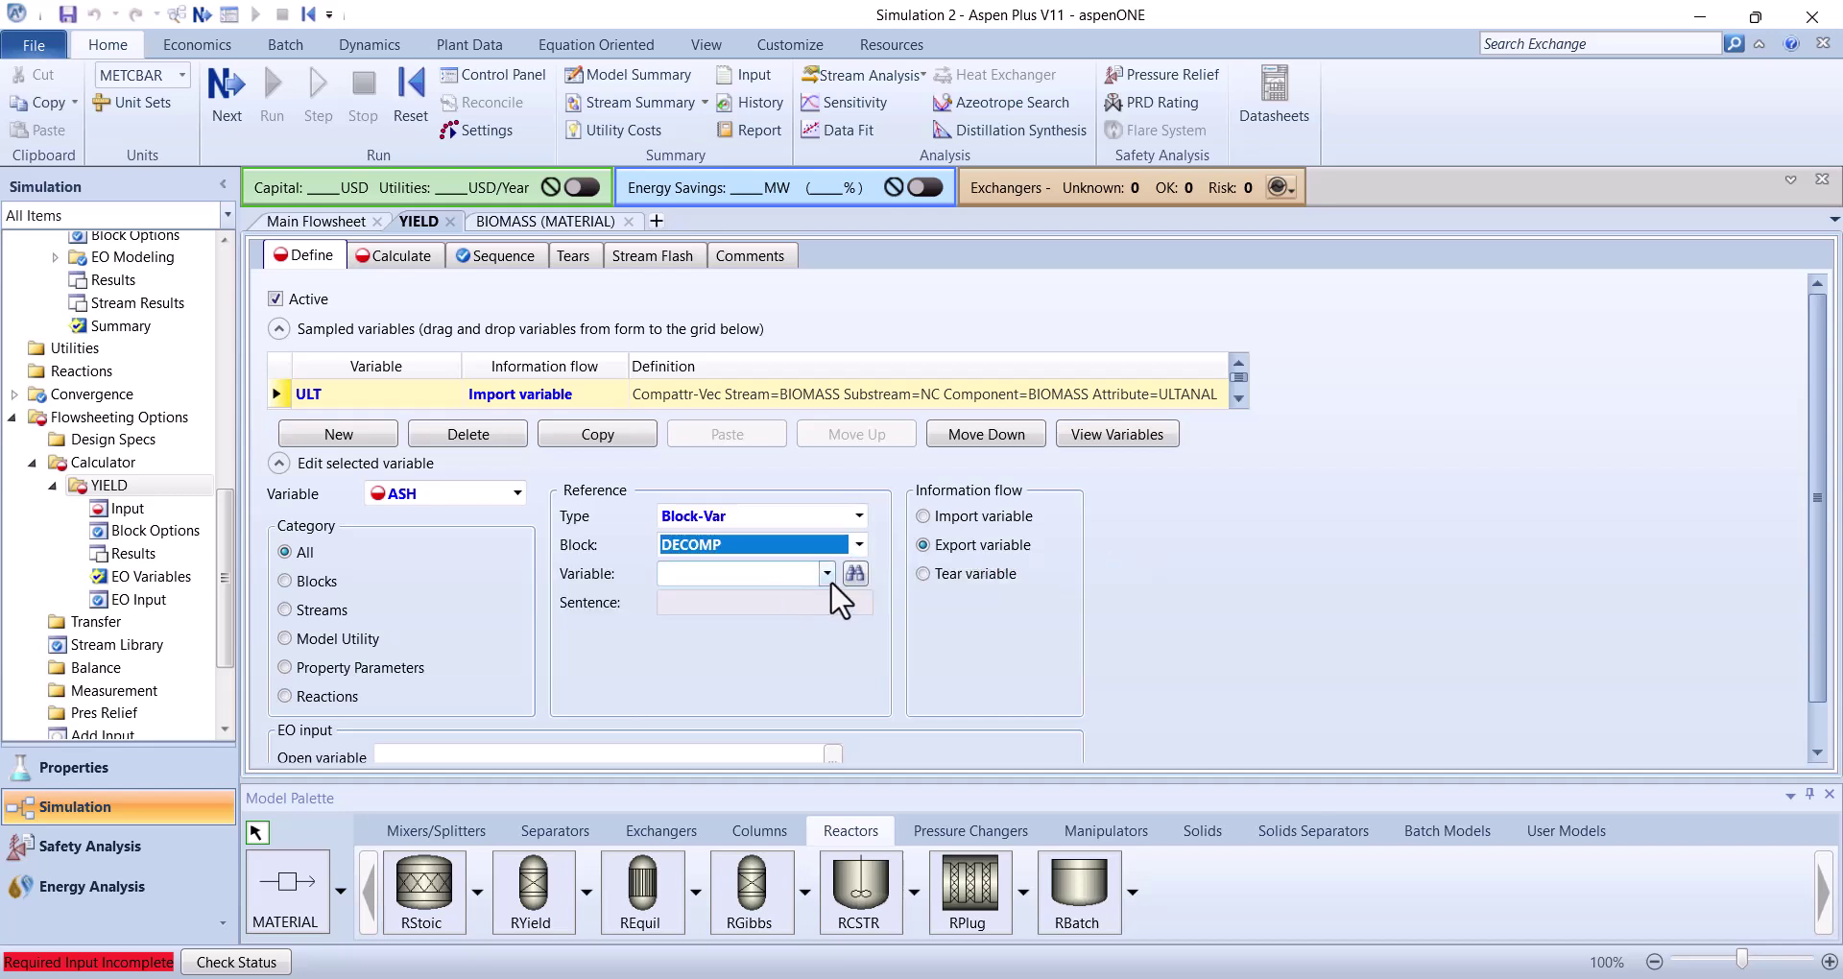
left_click(825, 572)
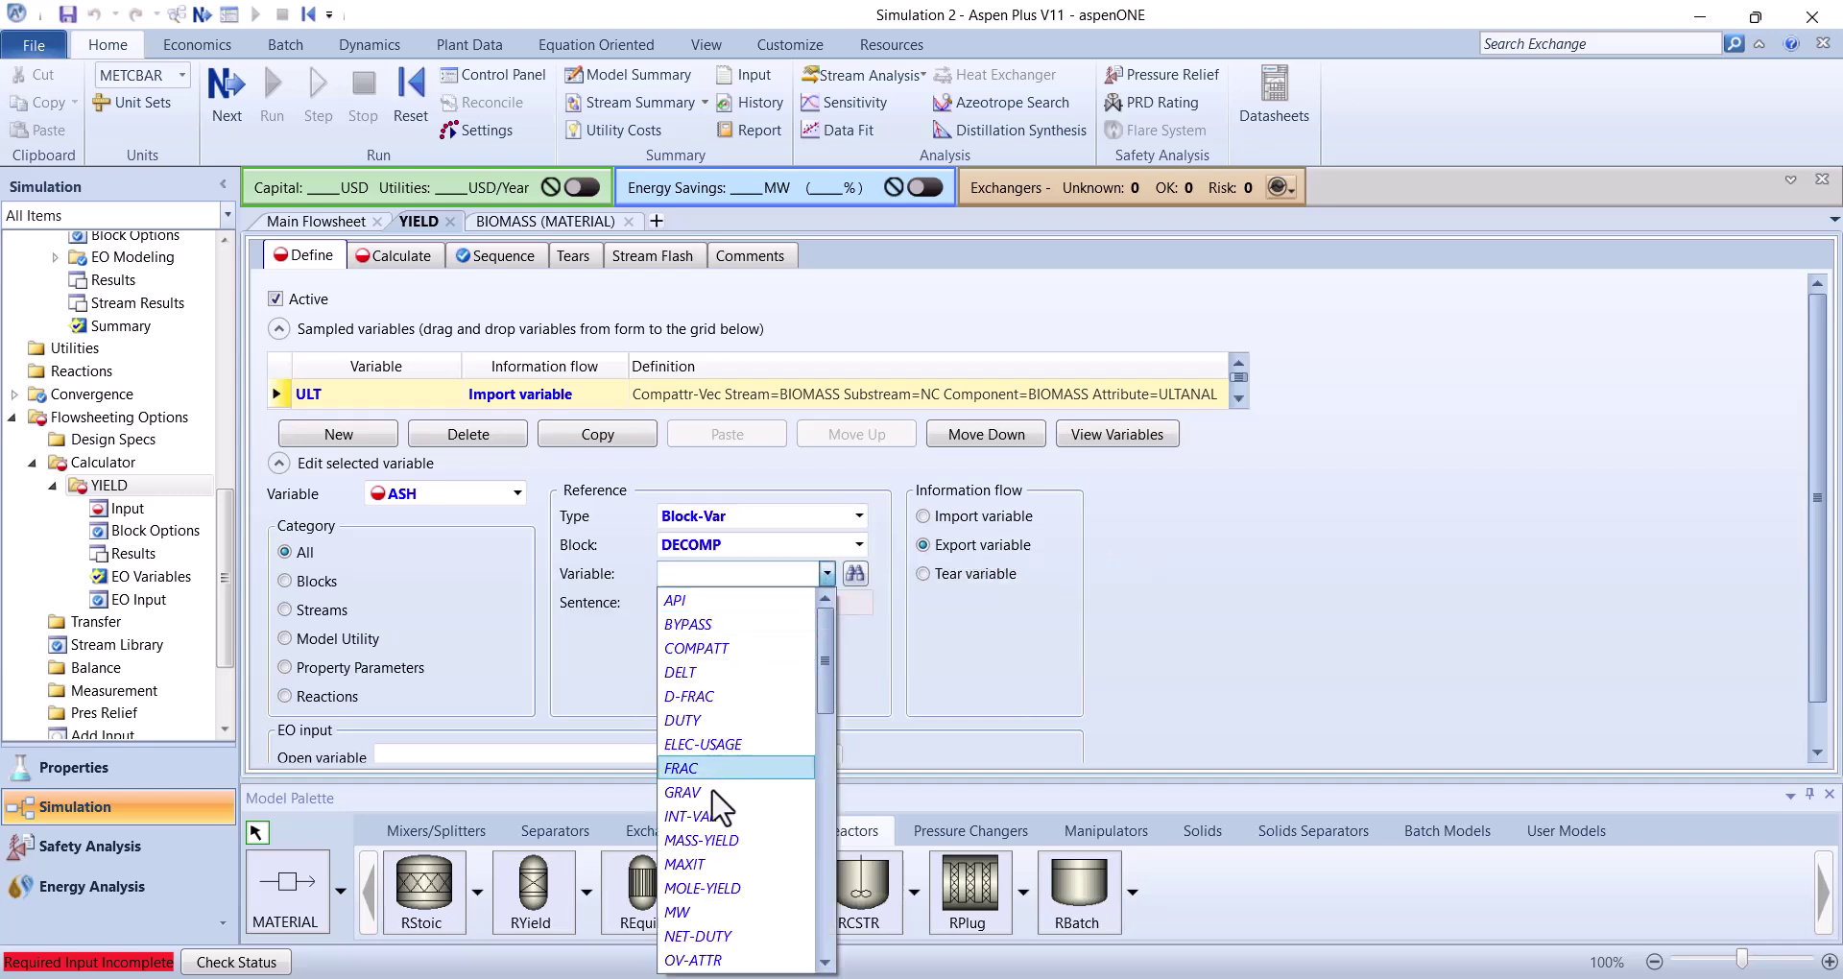
left_click(688, 835)
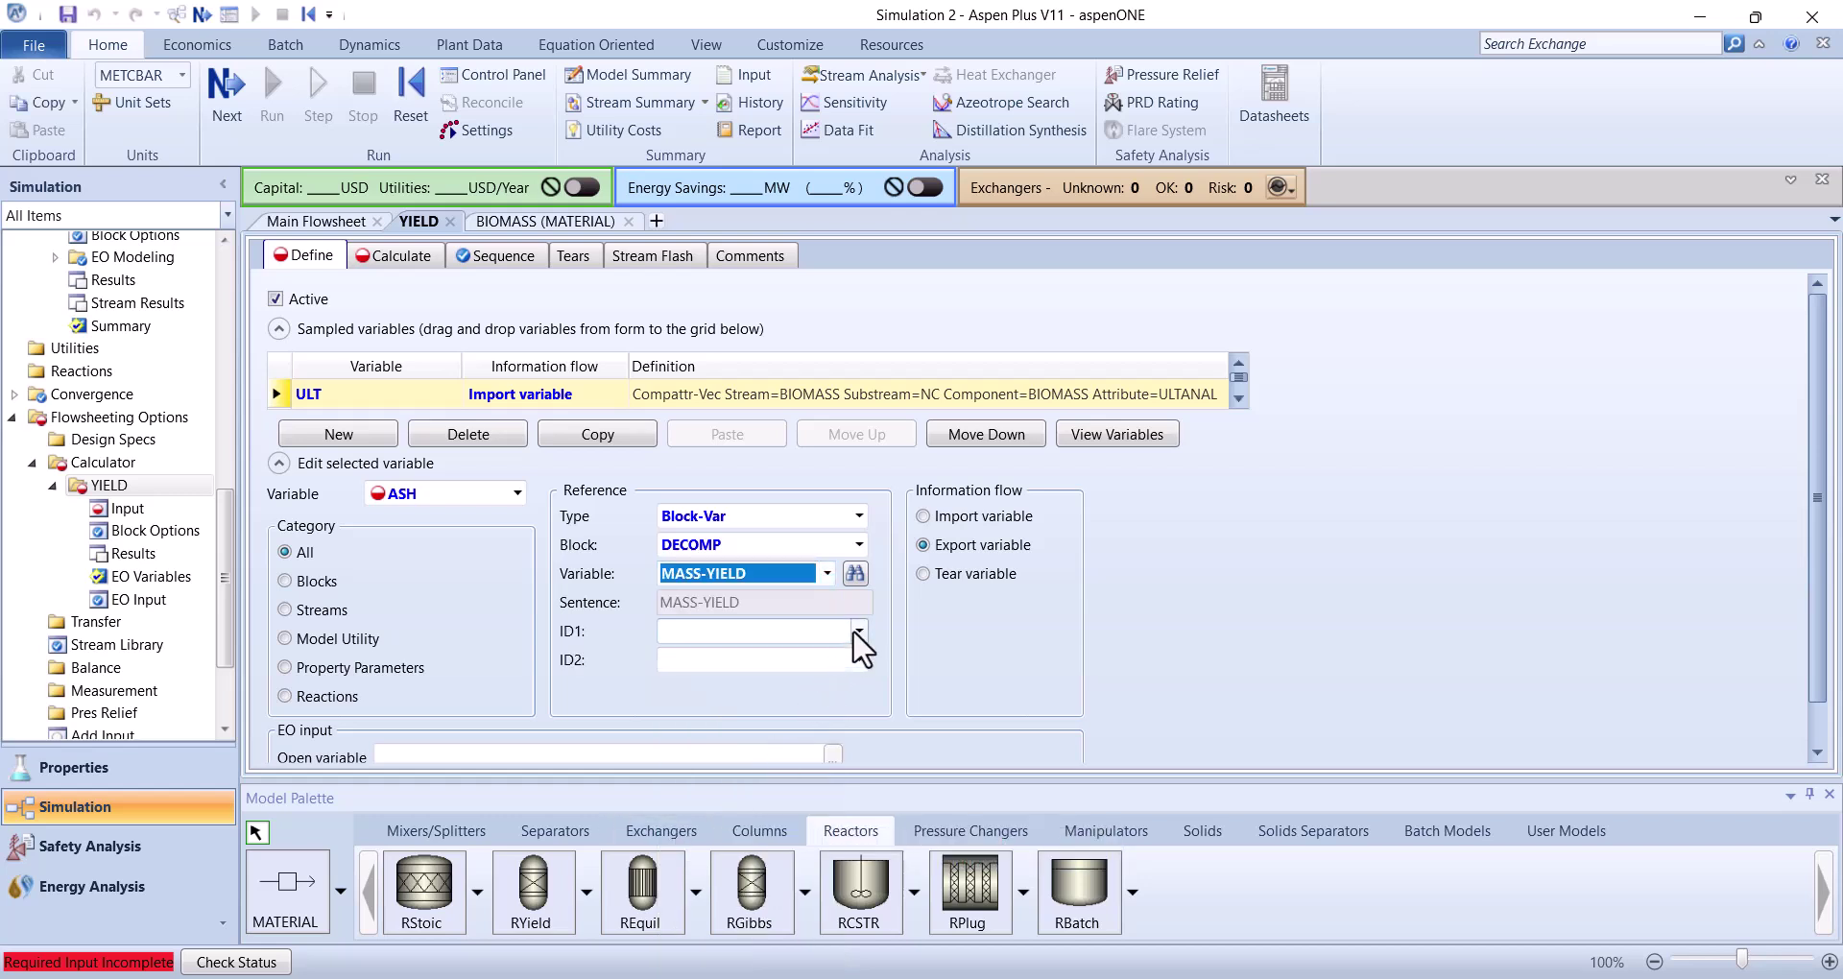
left_click(858, 631)
left_click(721, 675)
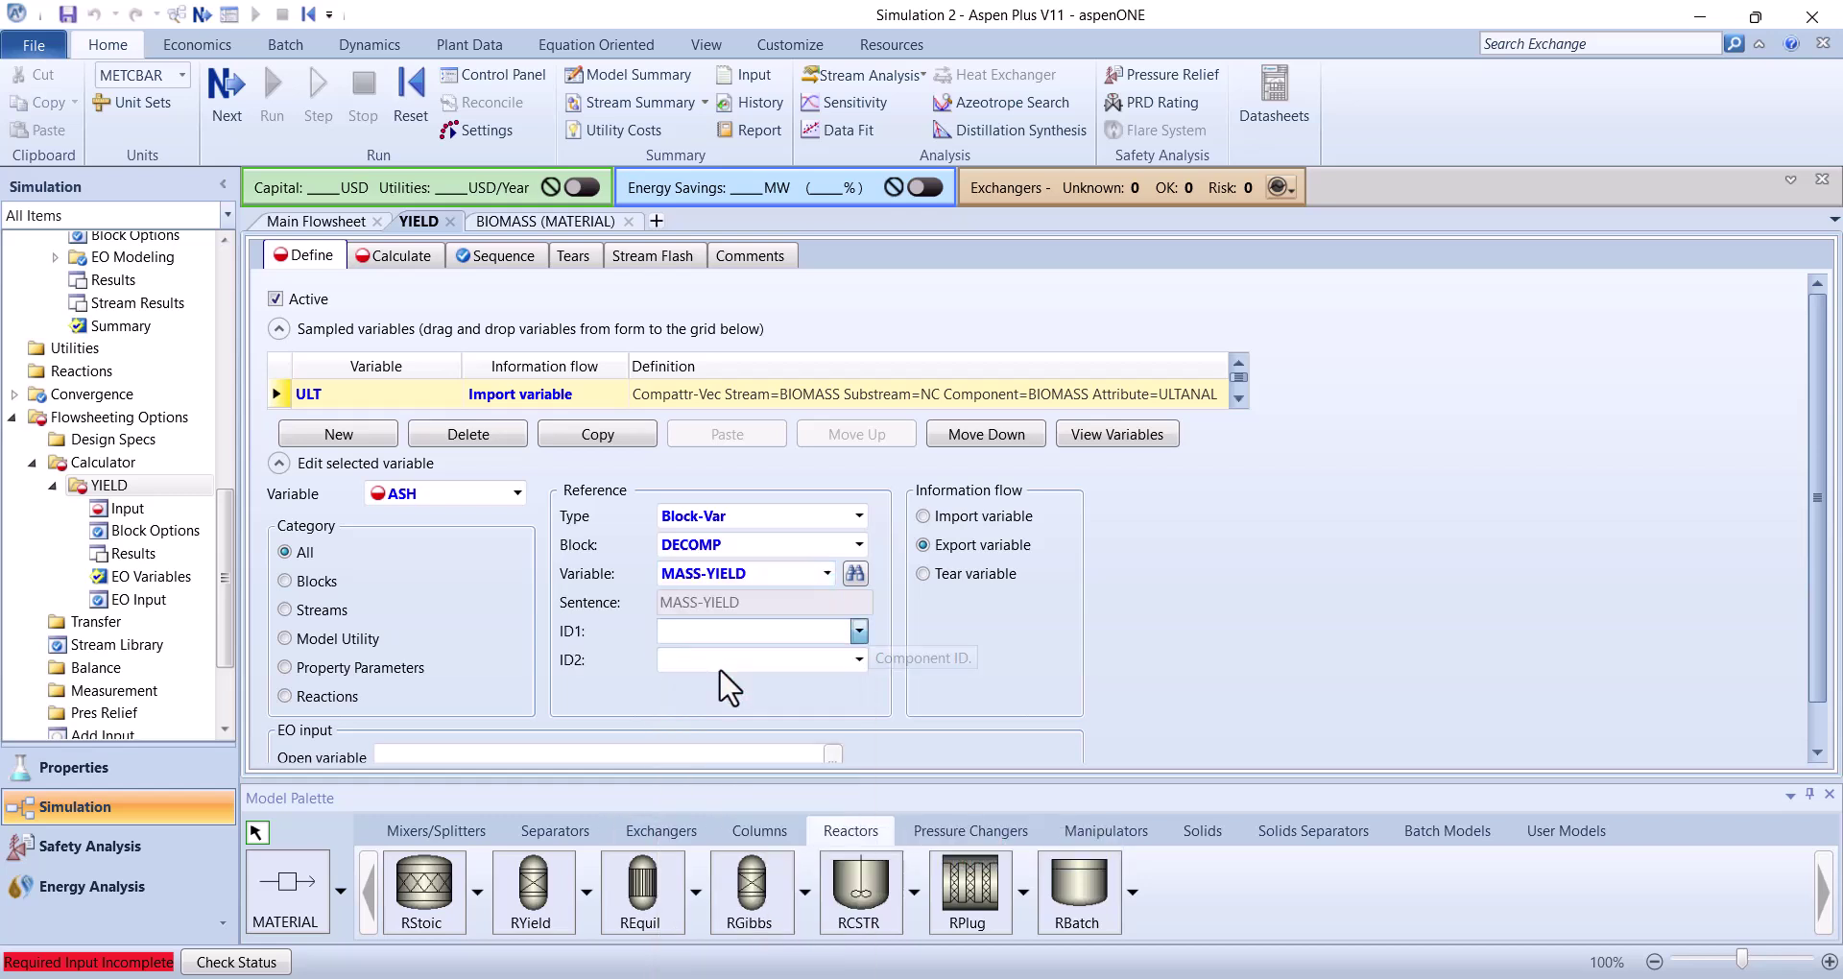
left_click(859, 660)
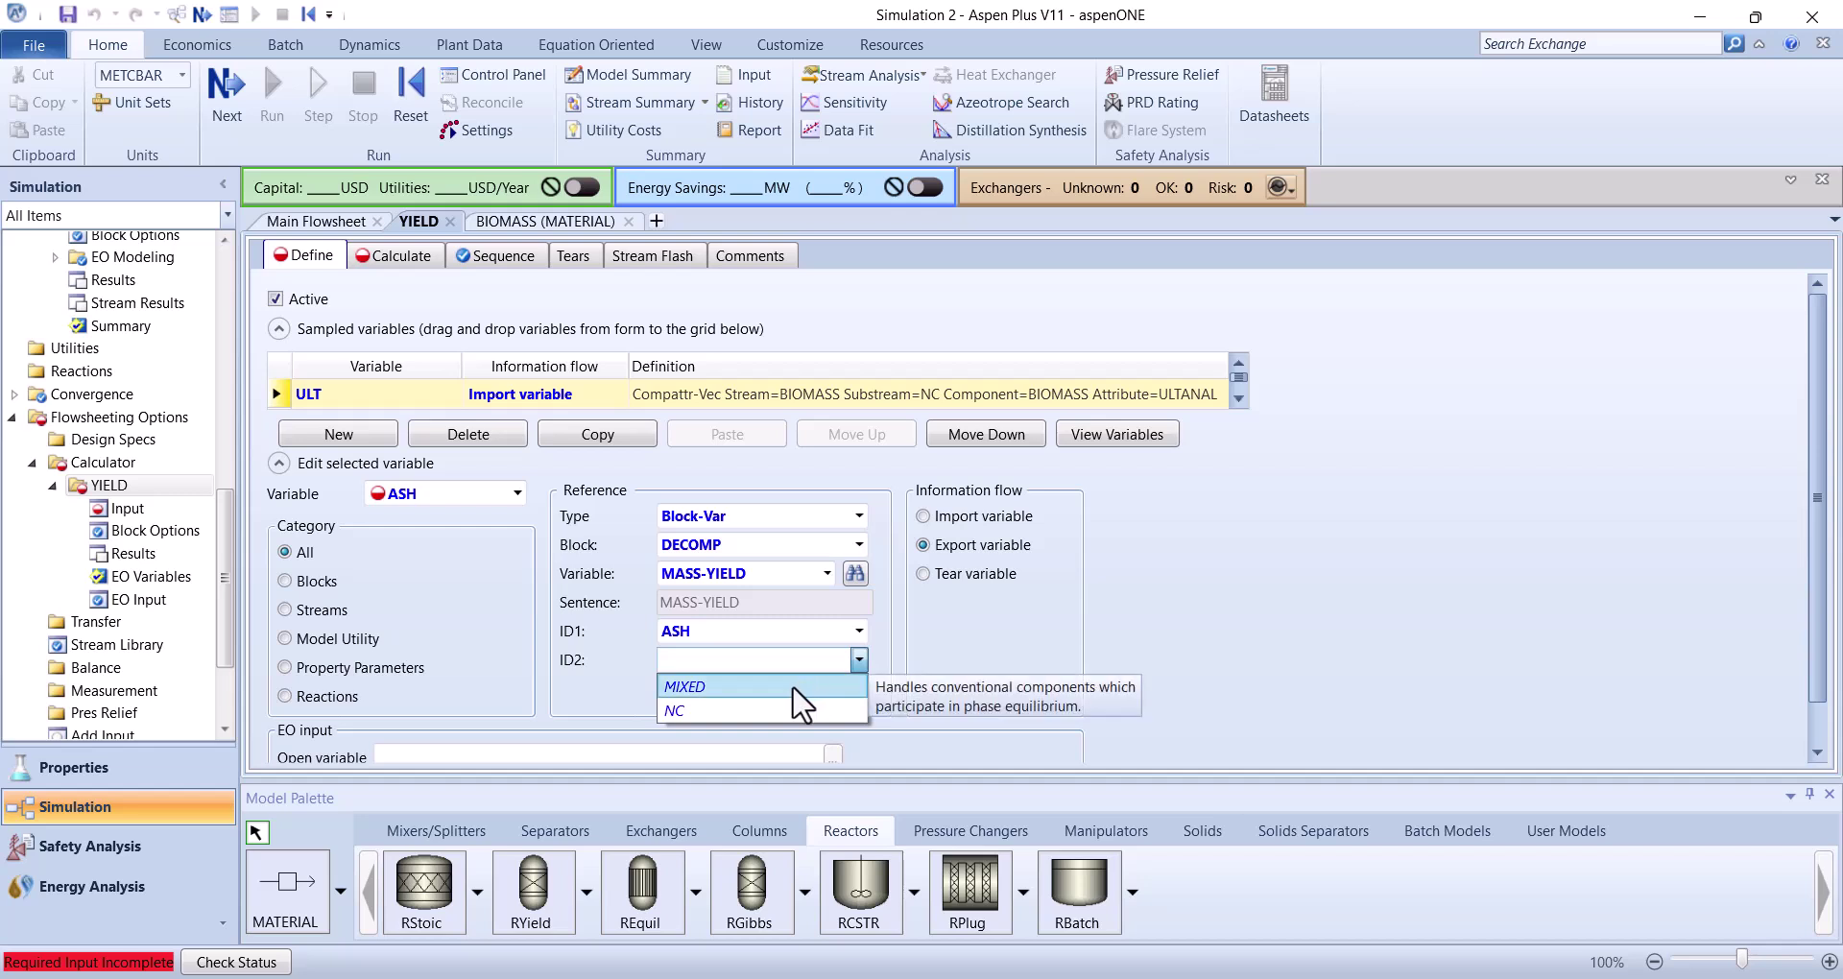
left_click(768, 704)
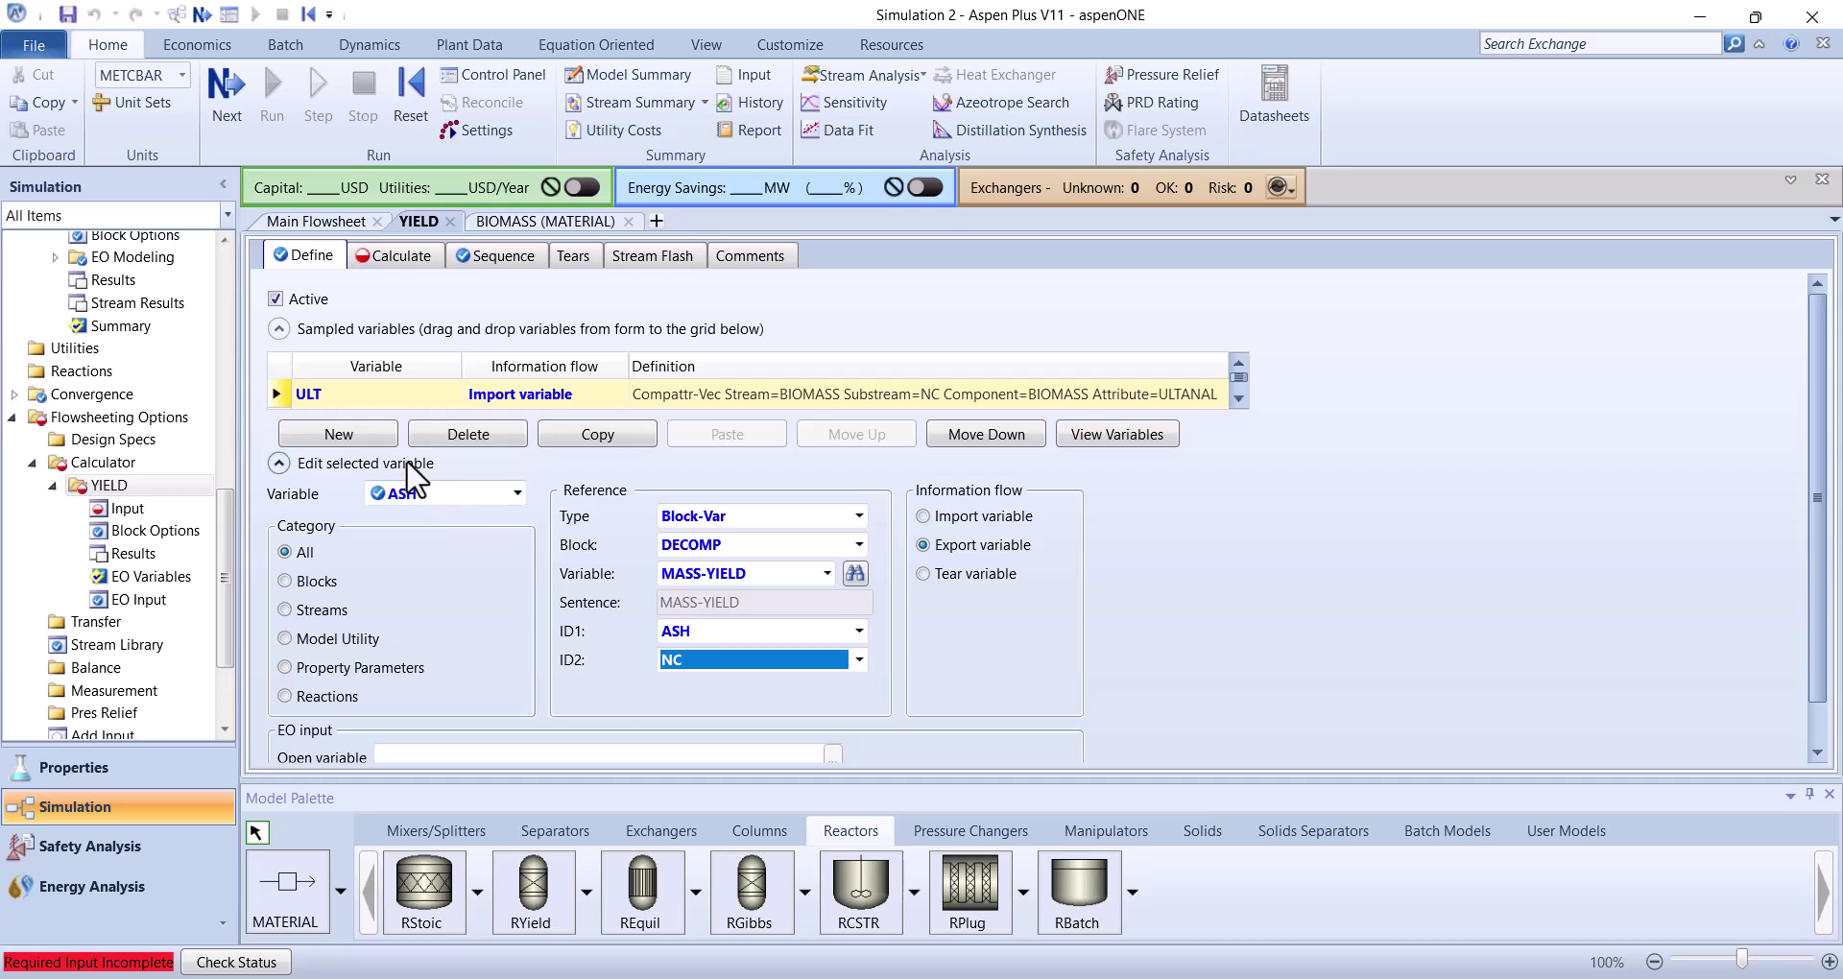
Try component C as ID1 of the ASH variable's reference, and set it back to ASH
left_click(720, 630)
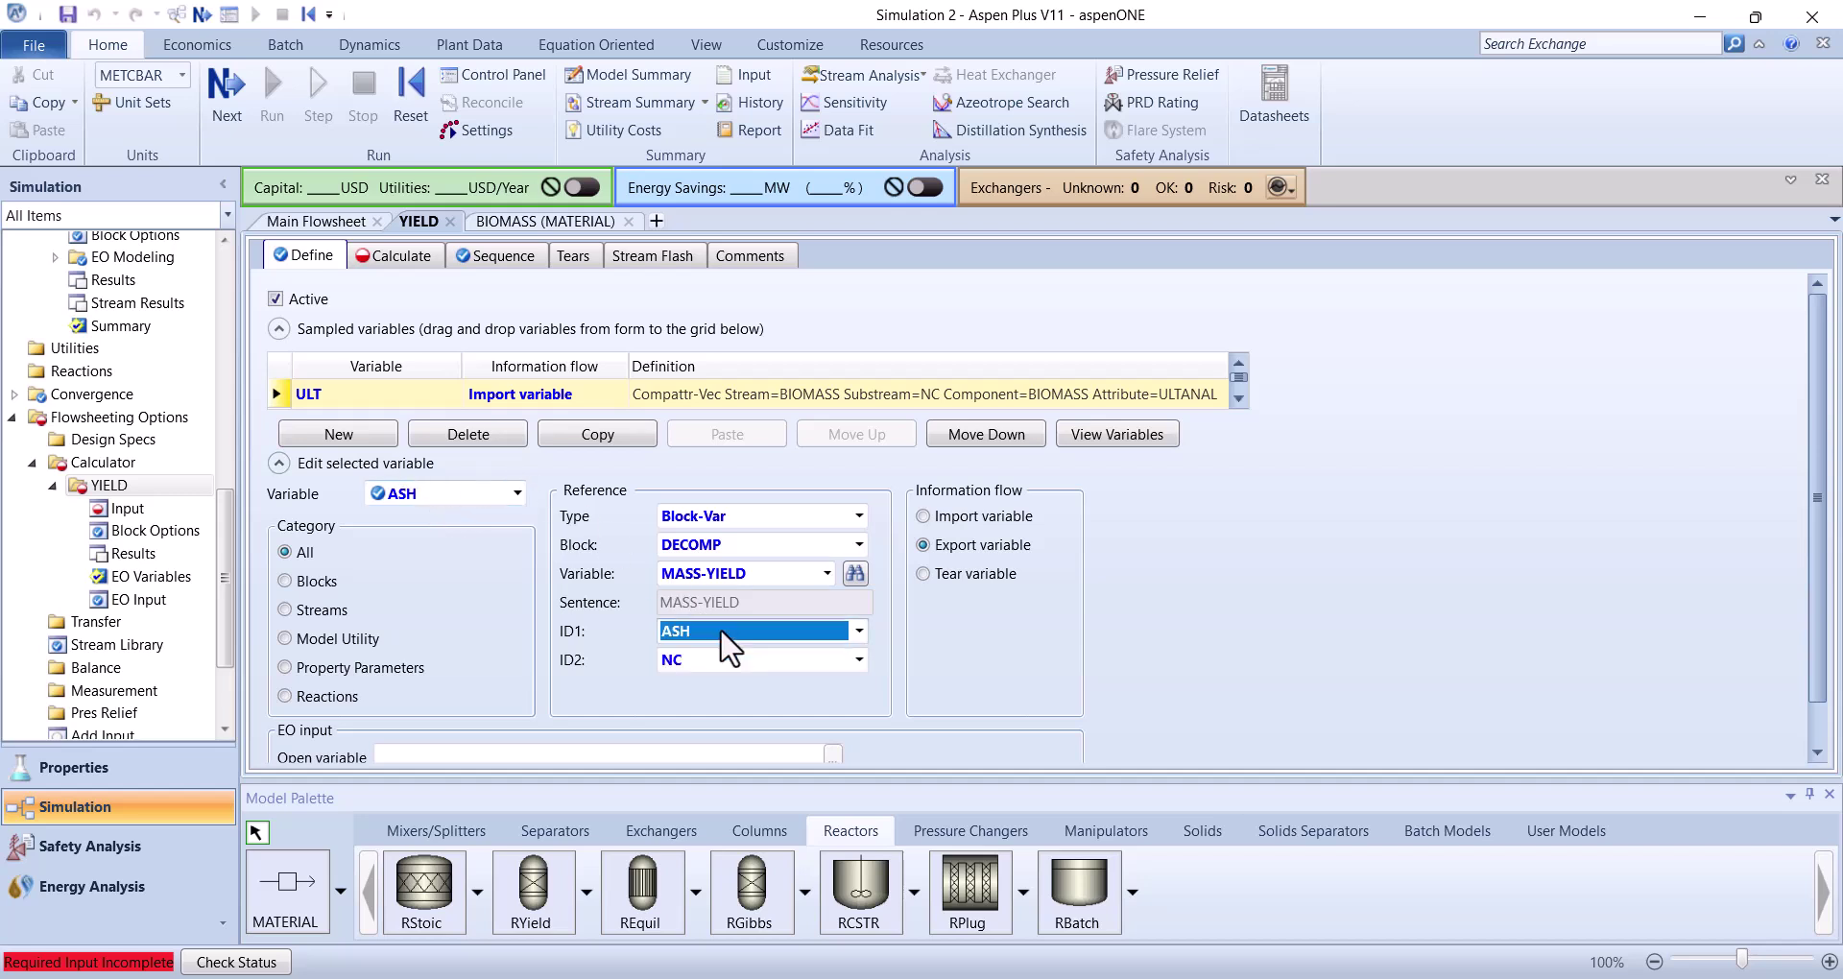
left_click(720, 629)
left_click(693, 704)
left_click(686, 631)
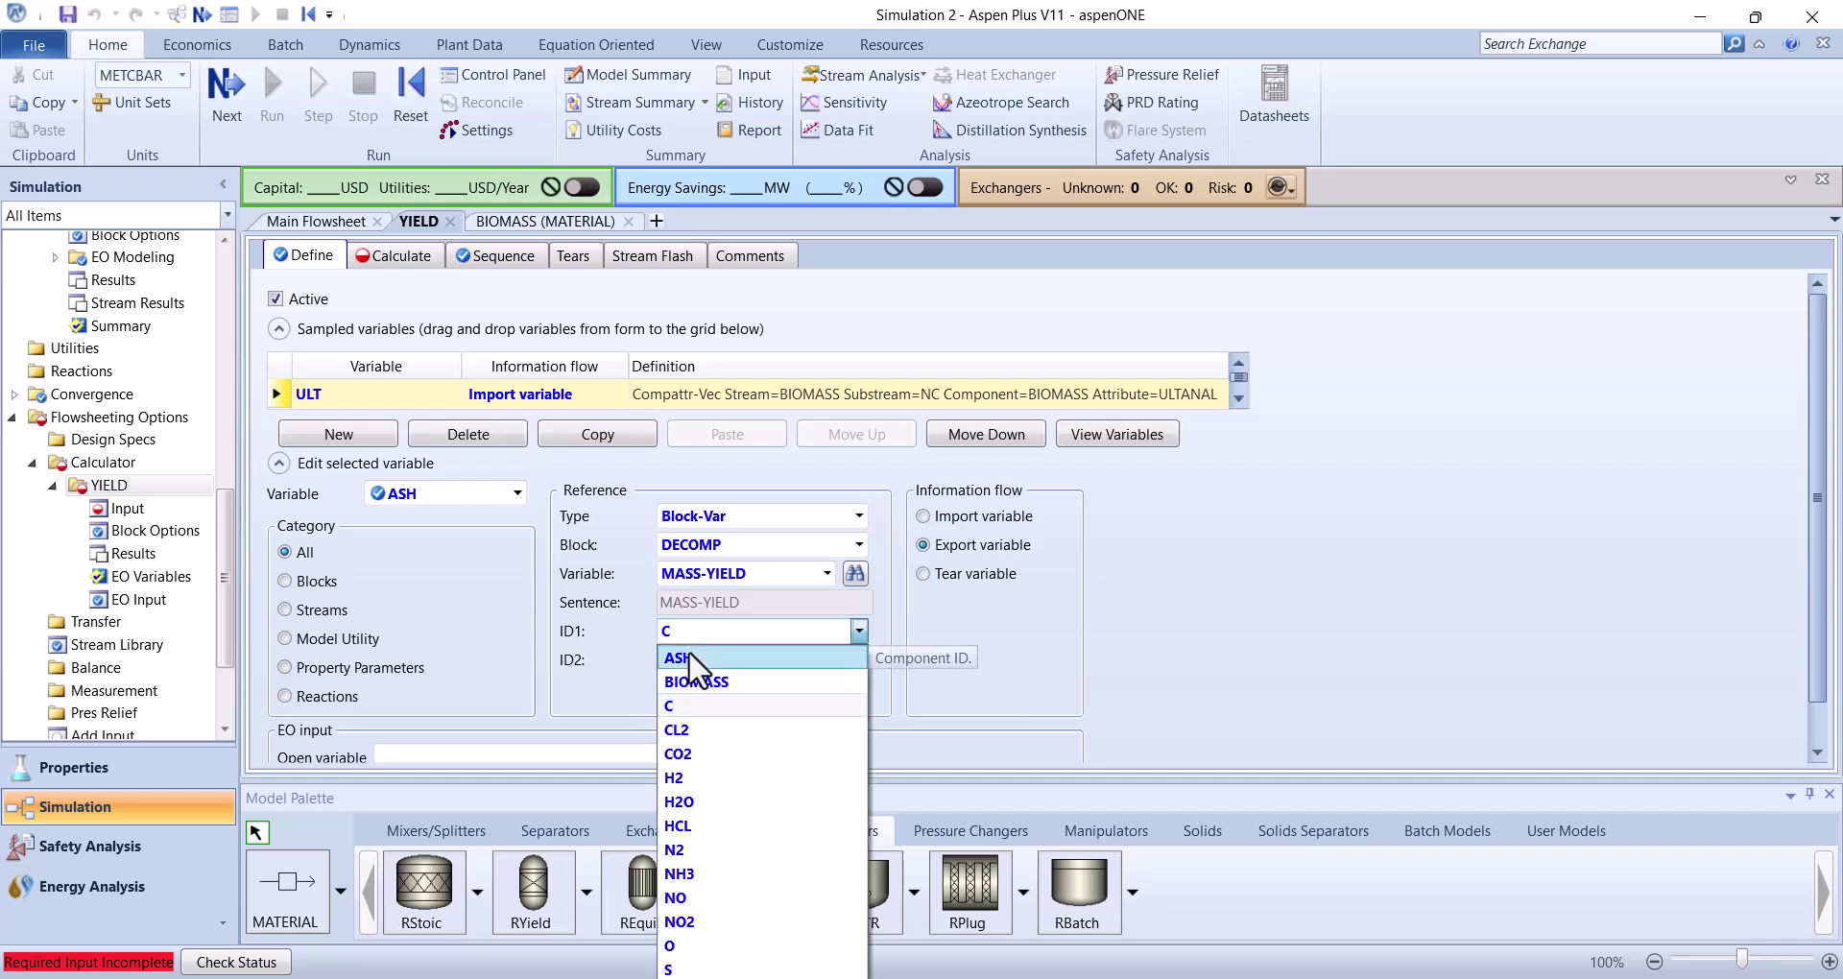
left_click(688, 657)
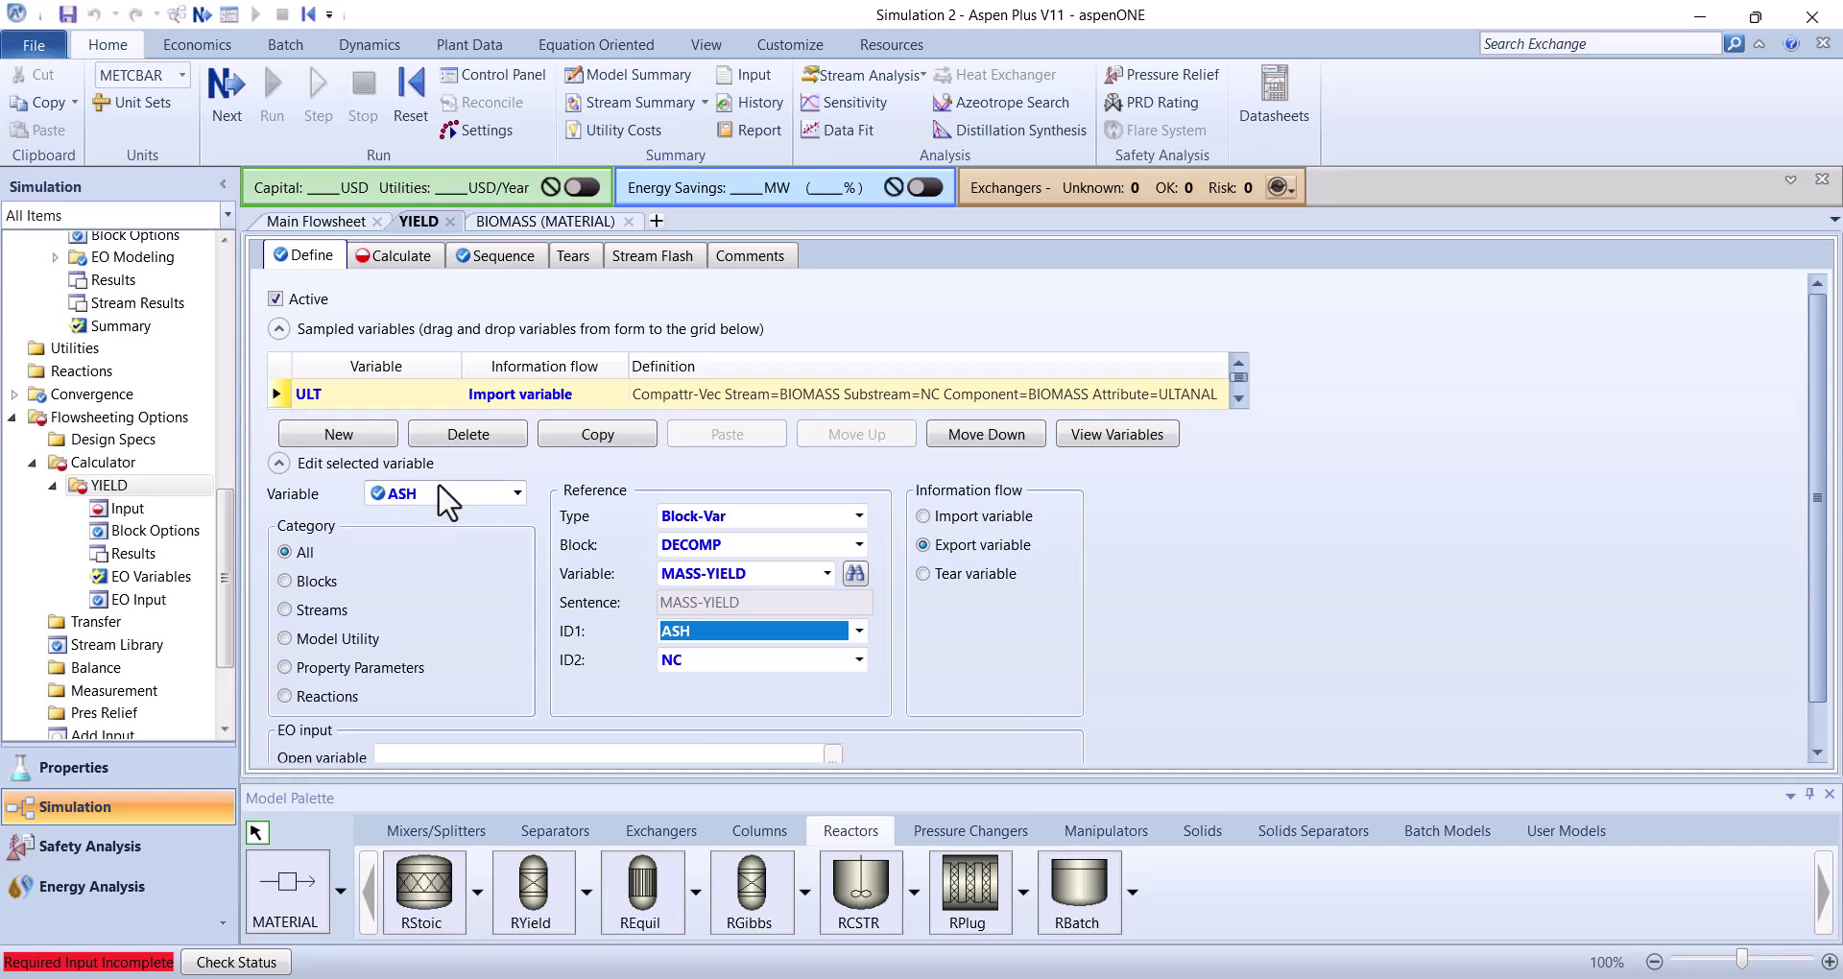
Create a variable named CARB in the YIELD calculator and set its information flow to Export variable
left_click(359, 441)
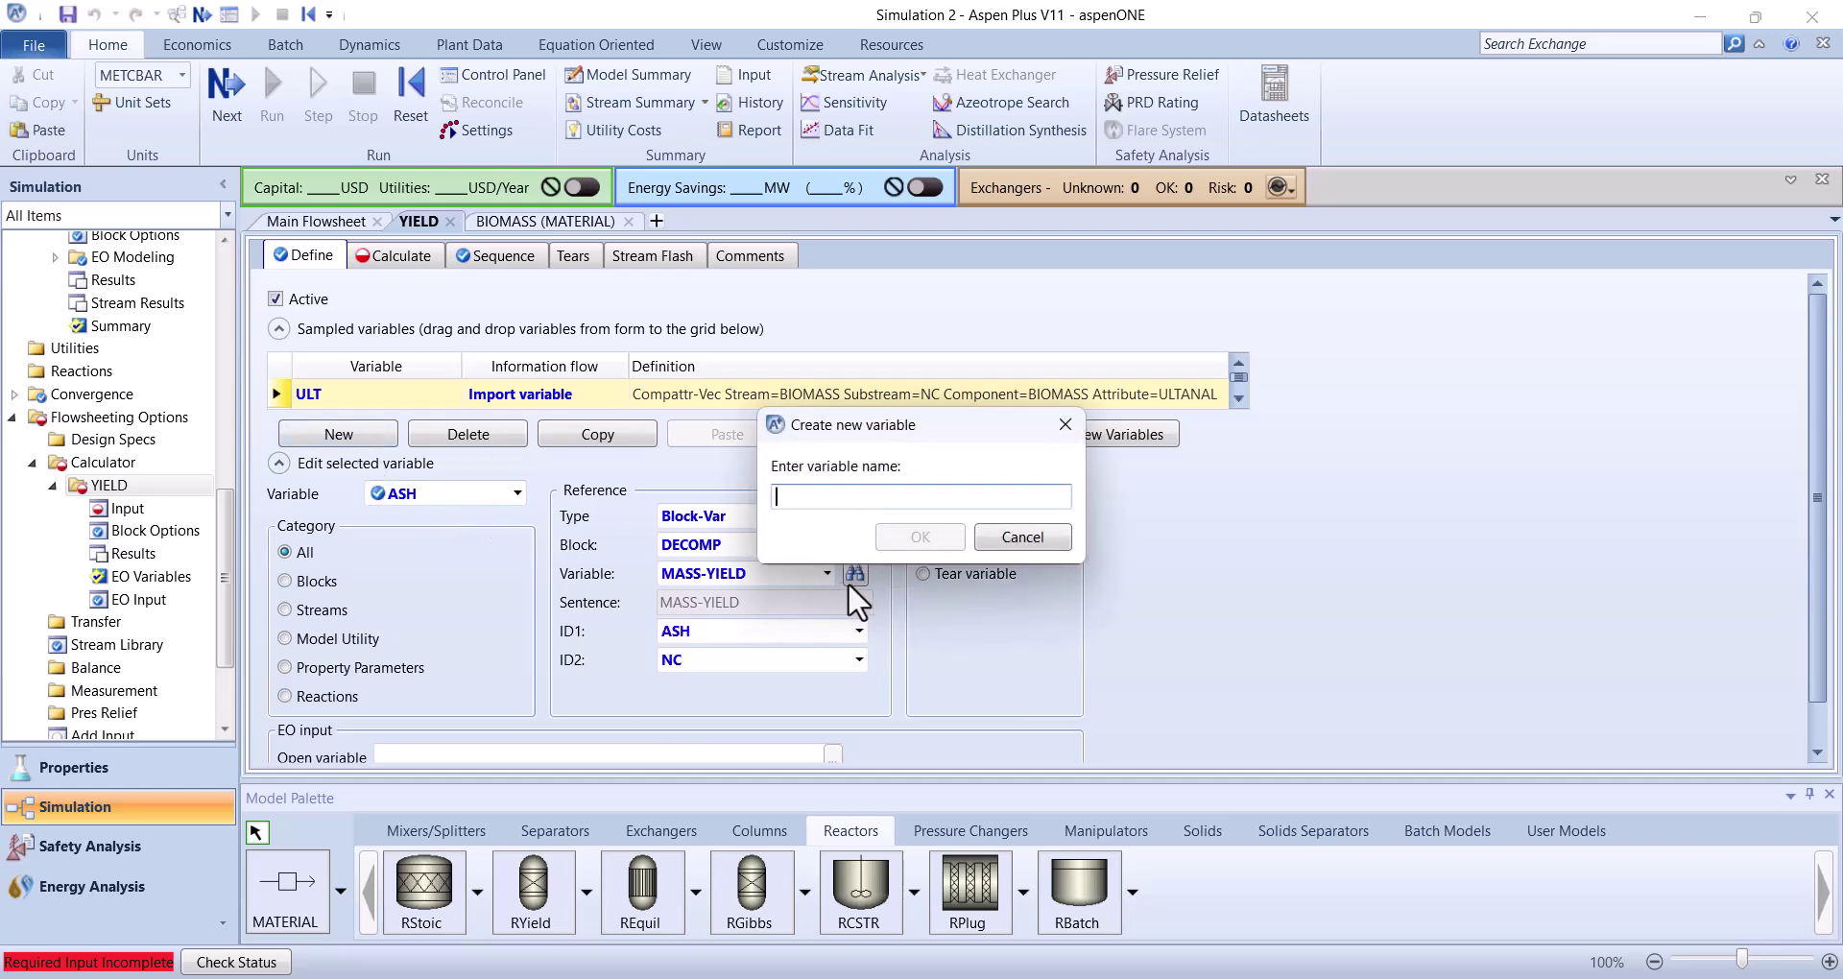
type("CARB")
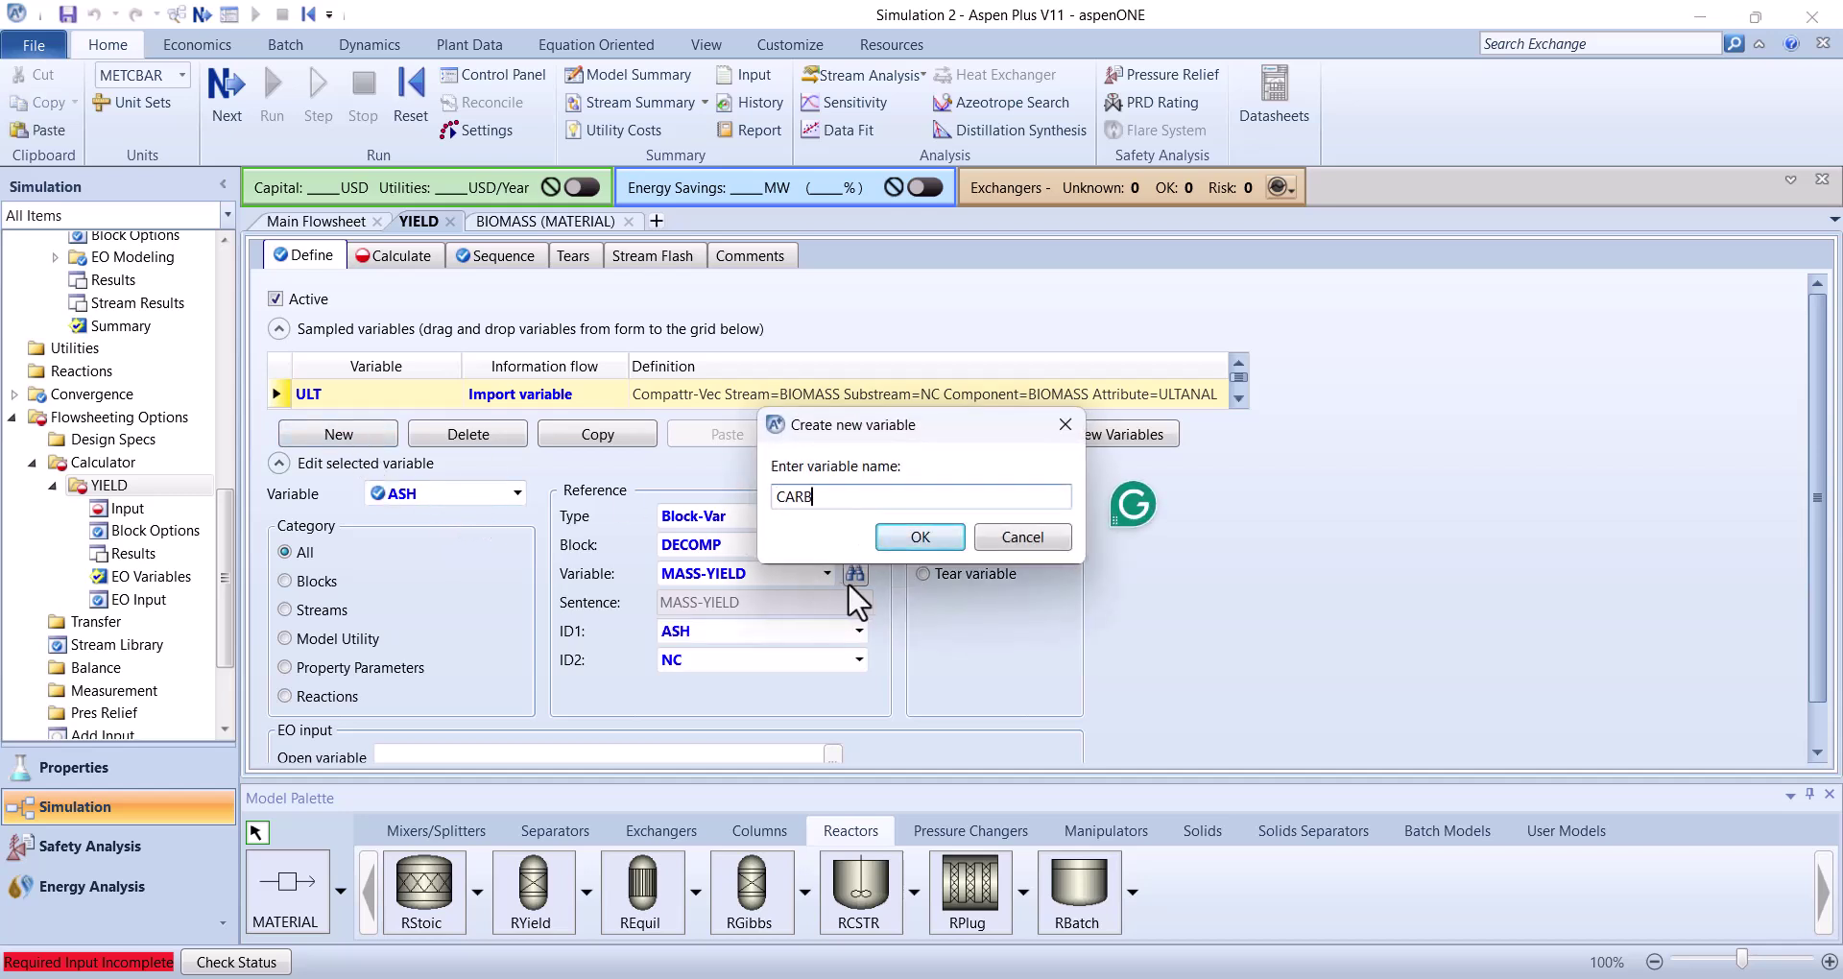
key("Return")
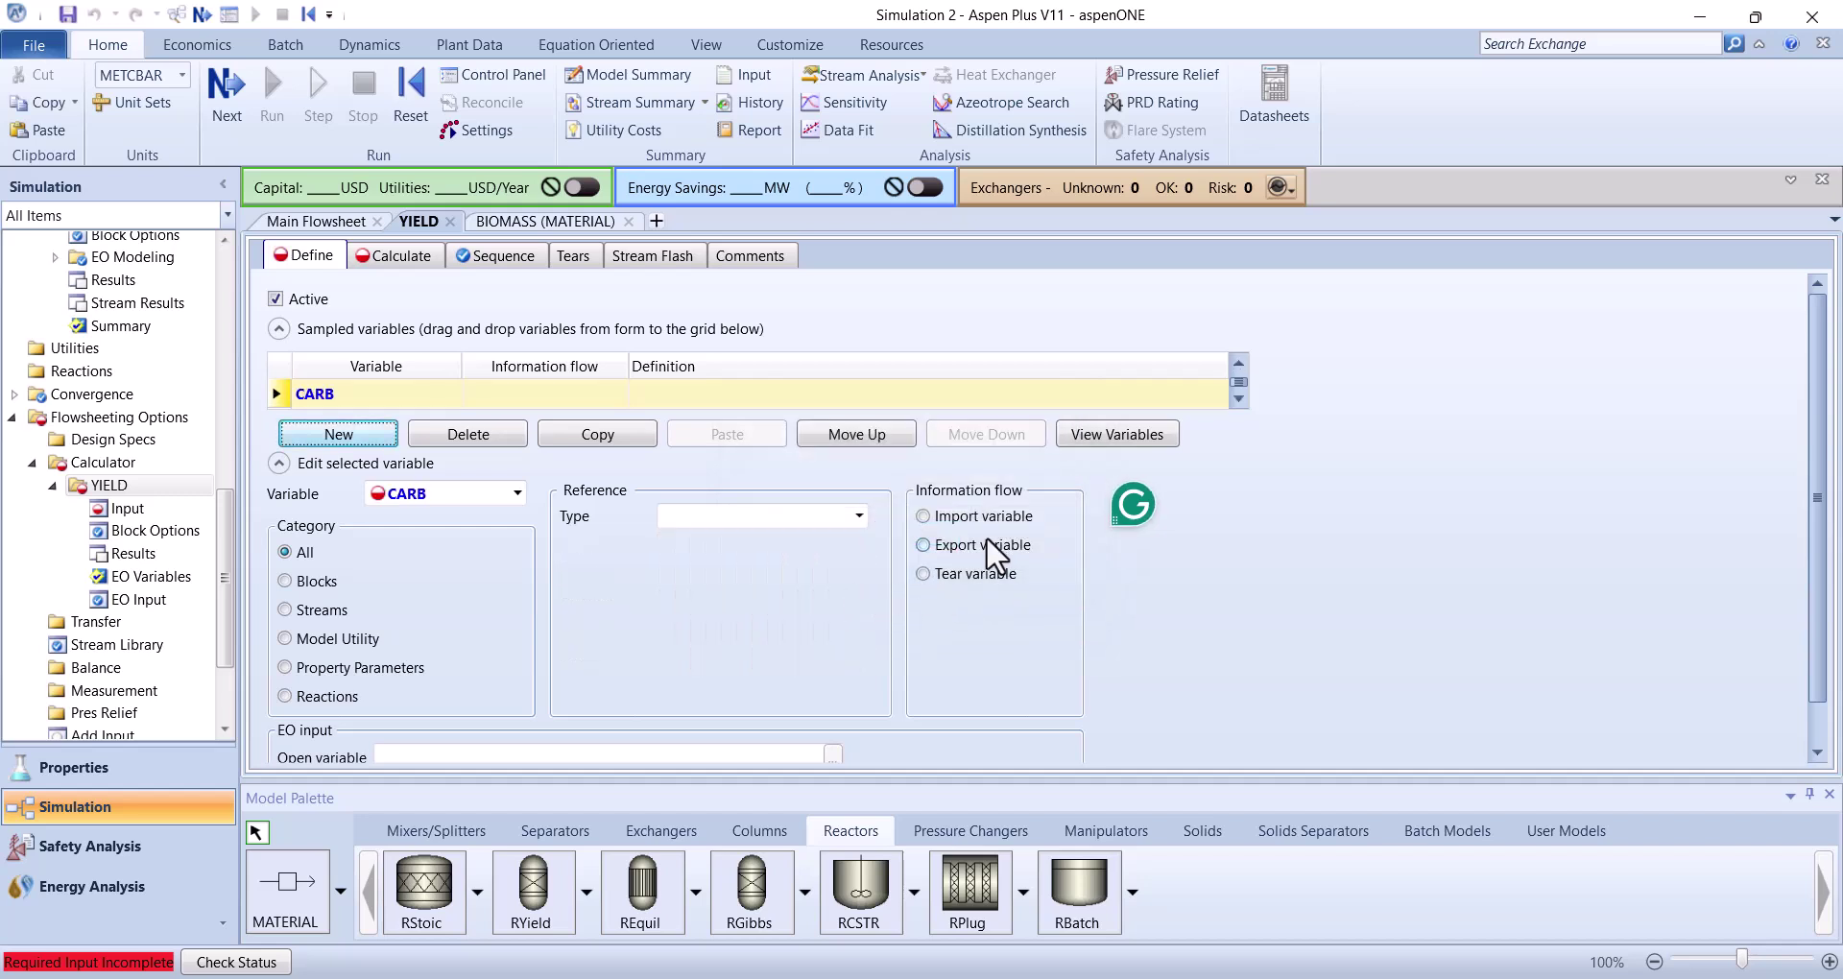
left_click(983, 544)
Define CARB as a Block-Var reference to block DECOMP, variable MASS-YIELD, with ID1 C and ID2 MIXED
left_click(859, 516)
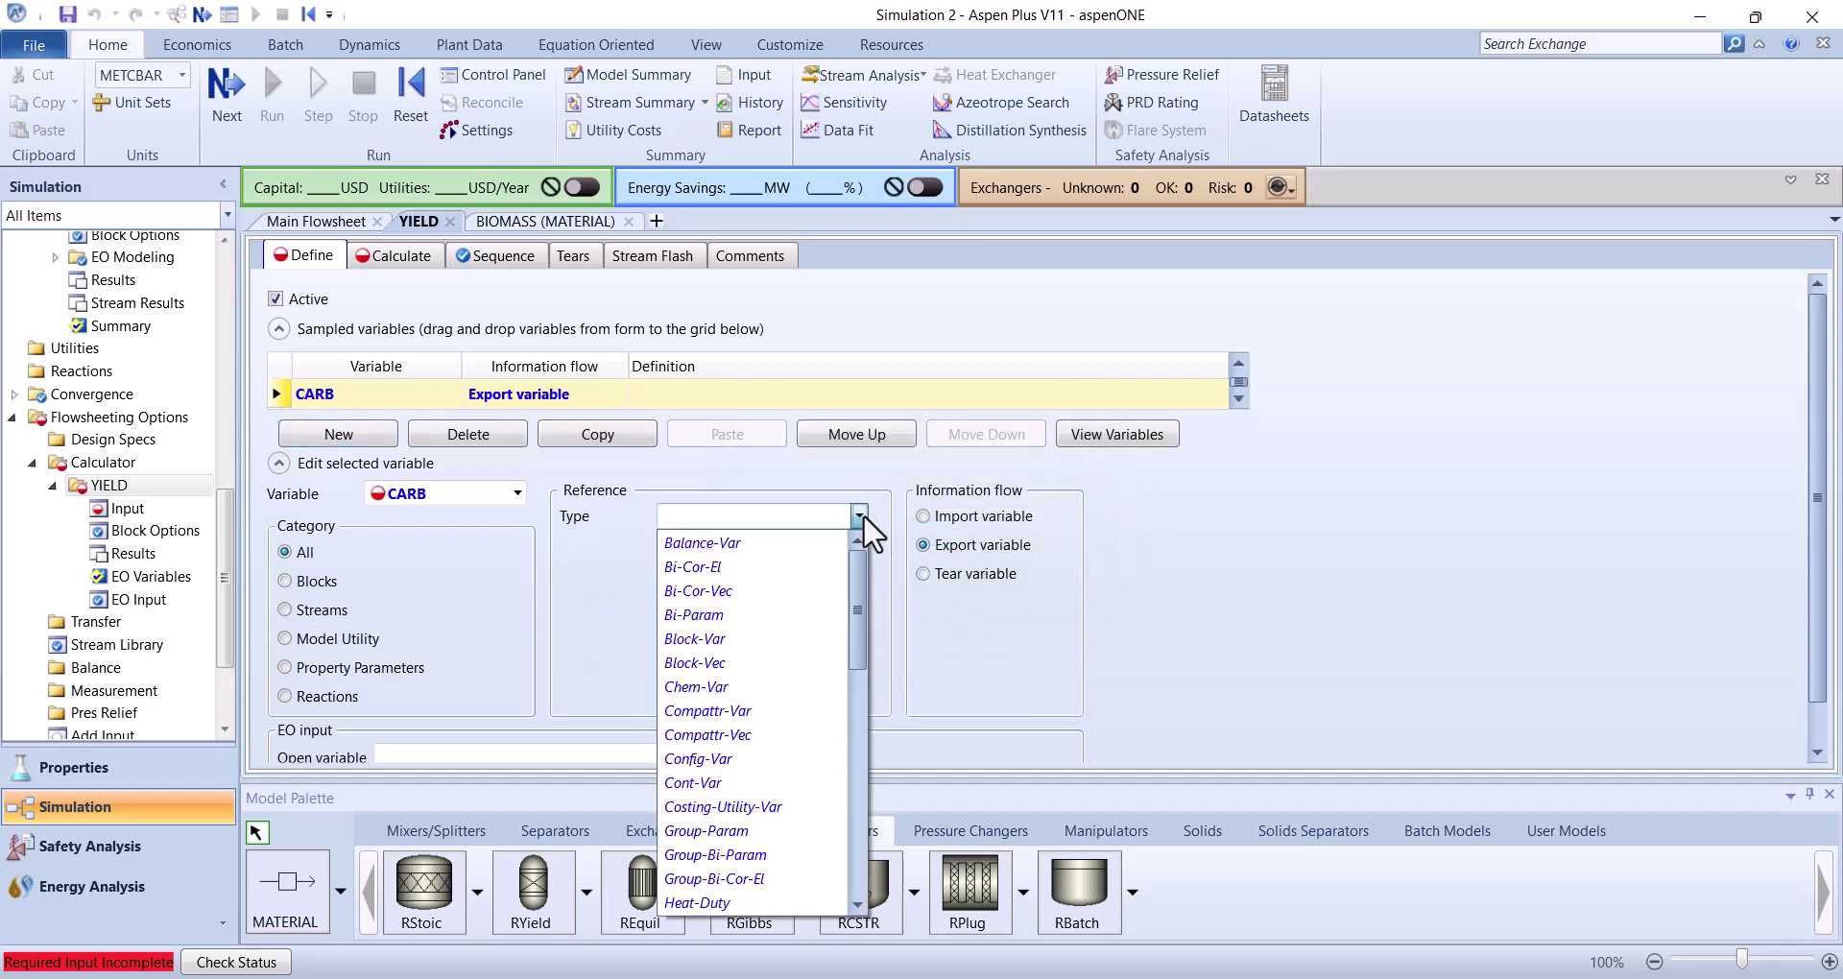
left_click(744, 638)
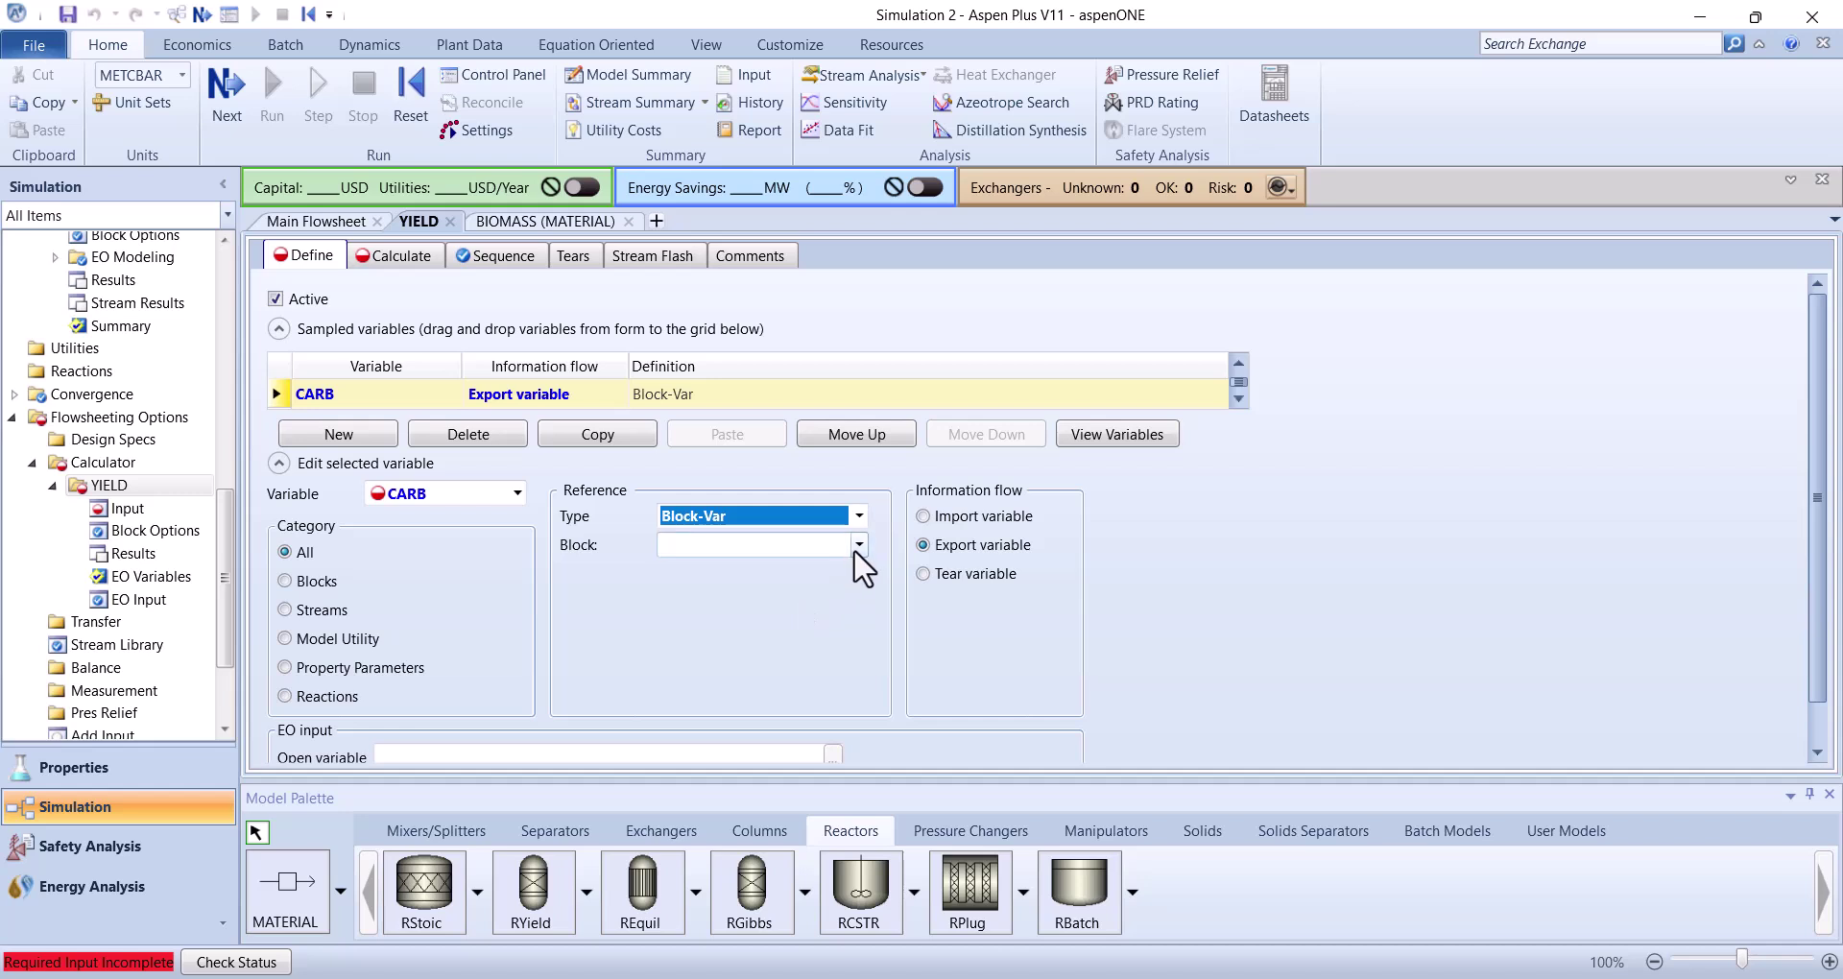
left_click(858, 545)
left_click(797, 574)
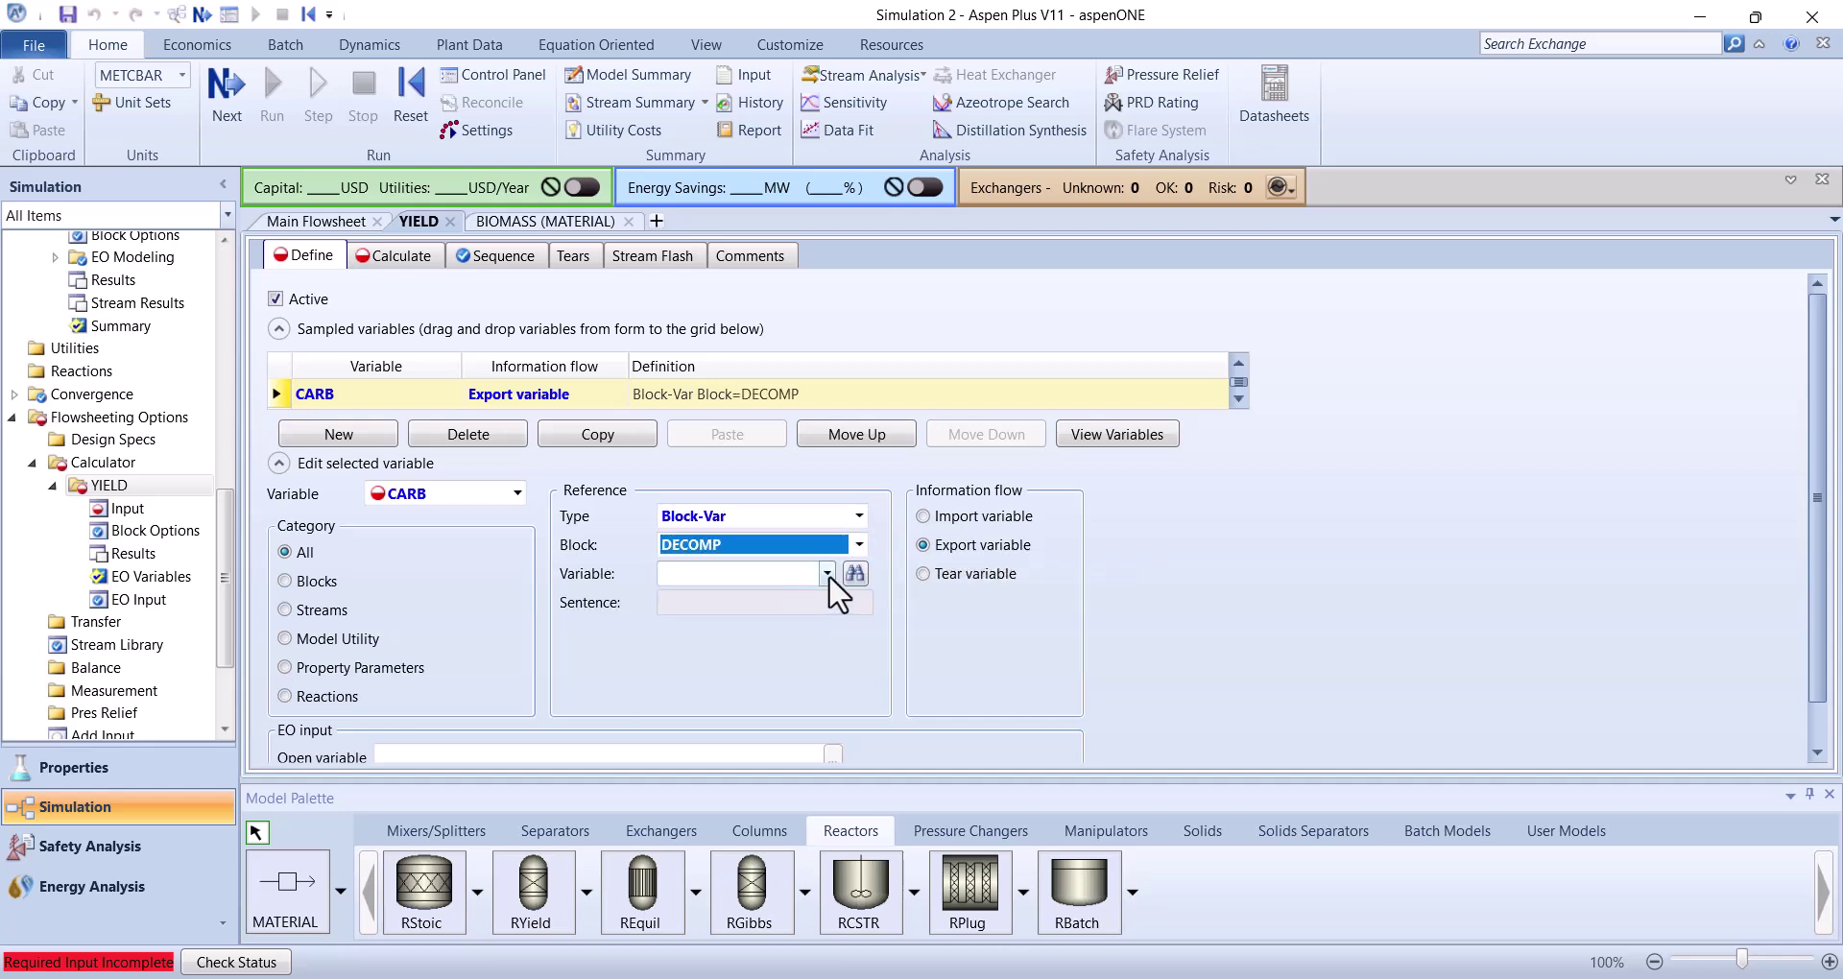
left_click(827, 574)
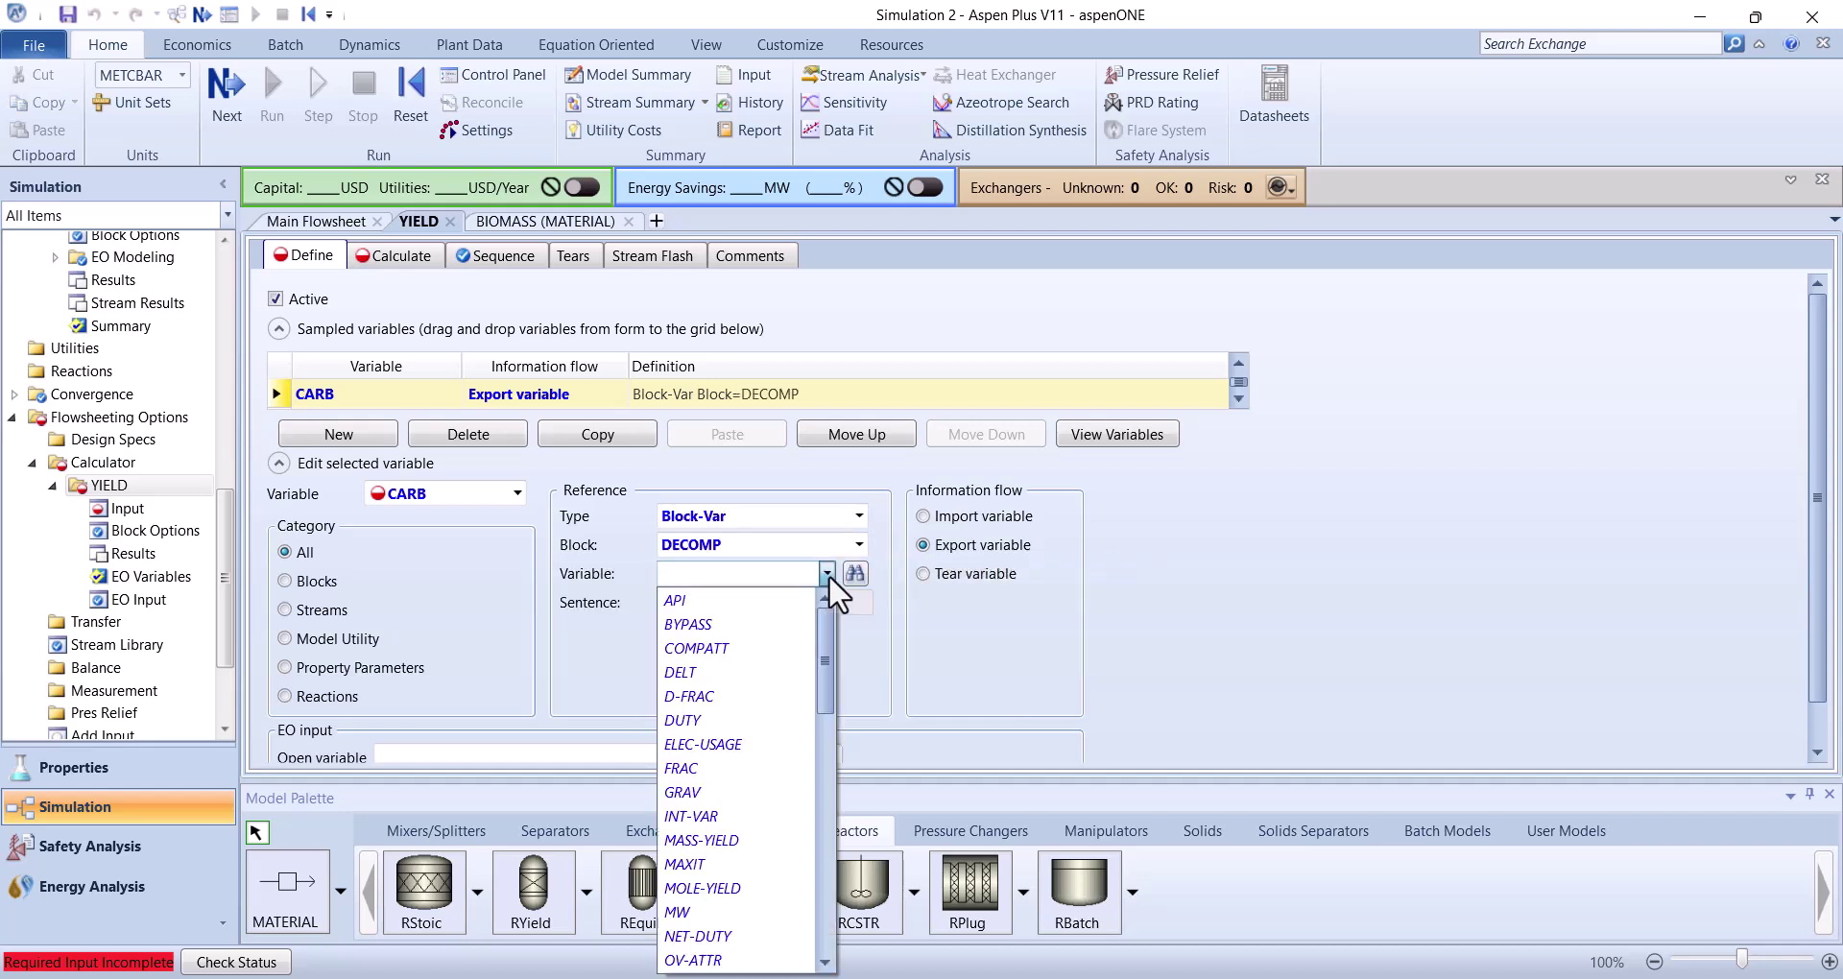
left_click(714, 841)
left_click(858, 631)
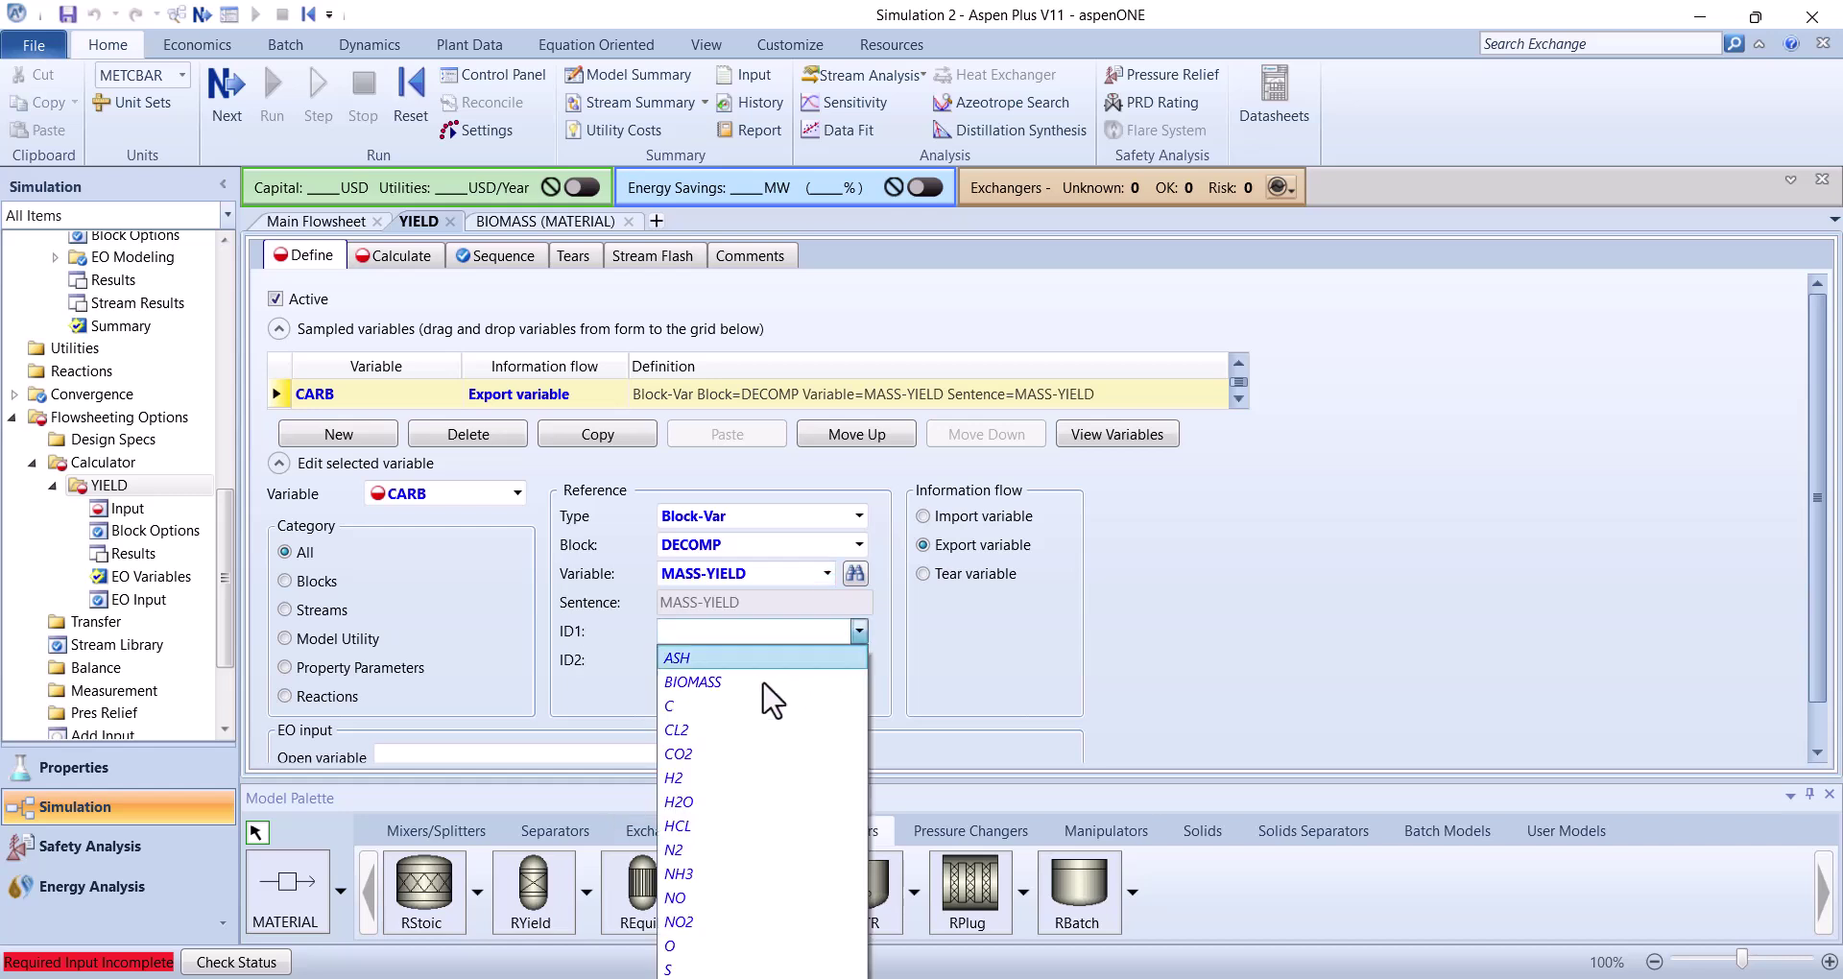
left_click(720, 703)
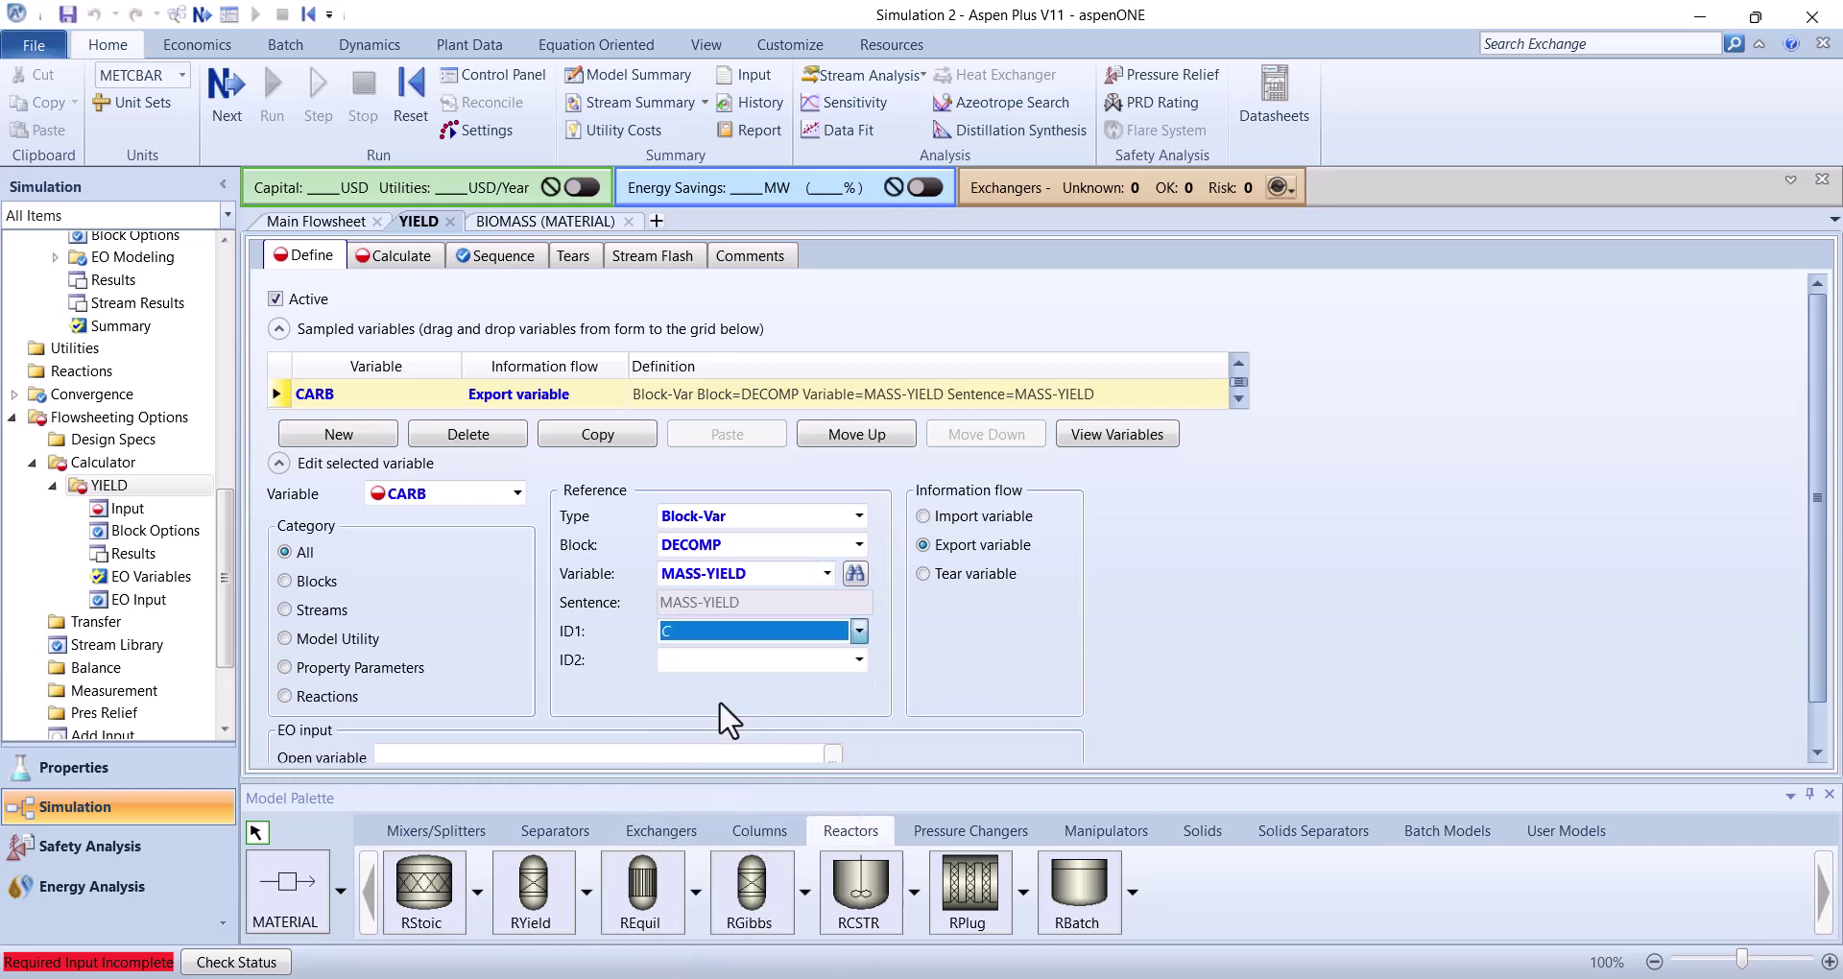
left_click(858, 659)
left_click(781, 685)
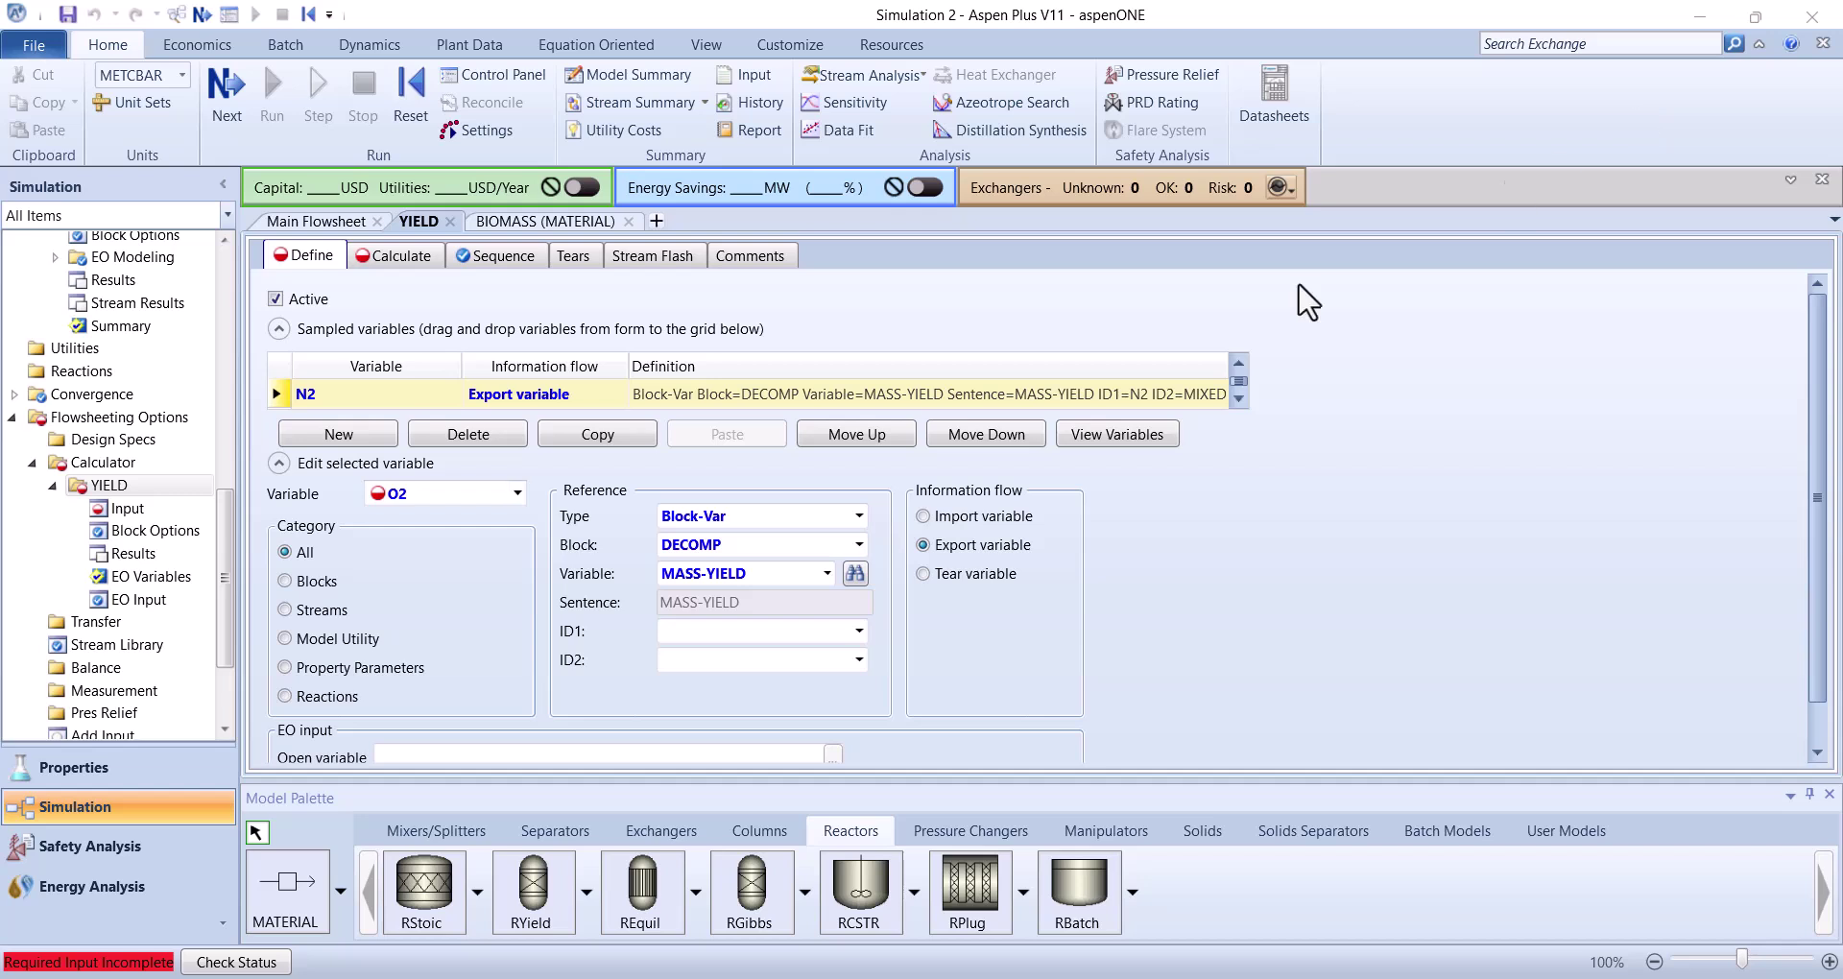
Review the list of calculator variables, select O2, and look through the components offered for its ID1
left_click(518, 495)
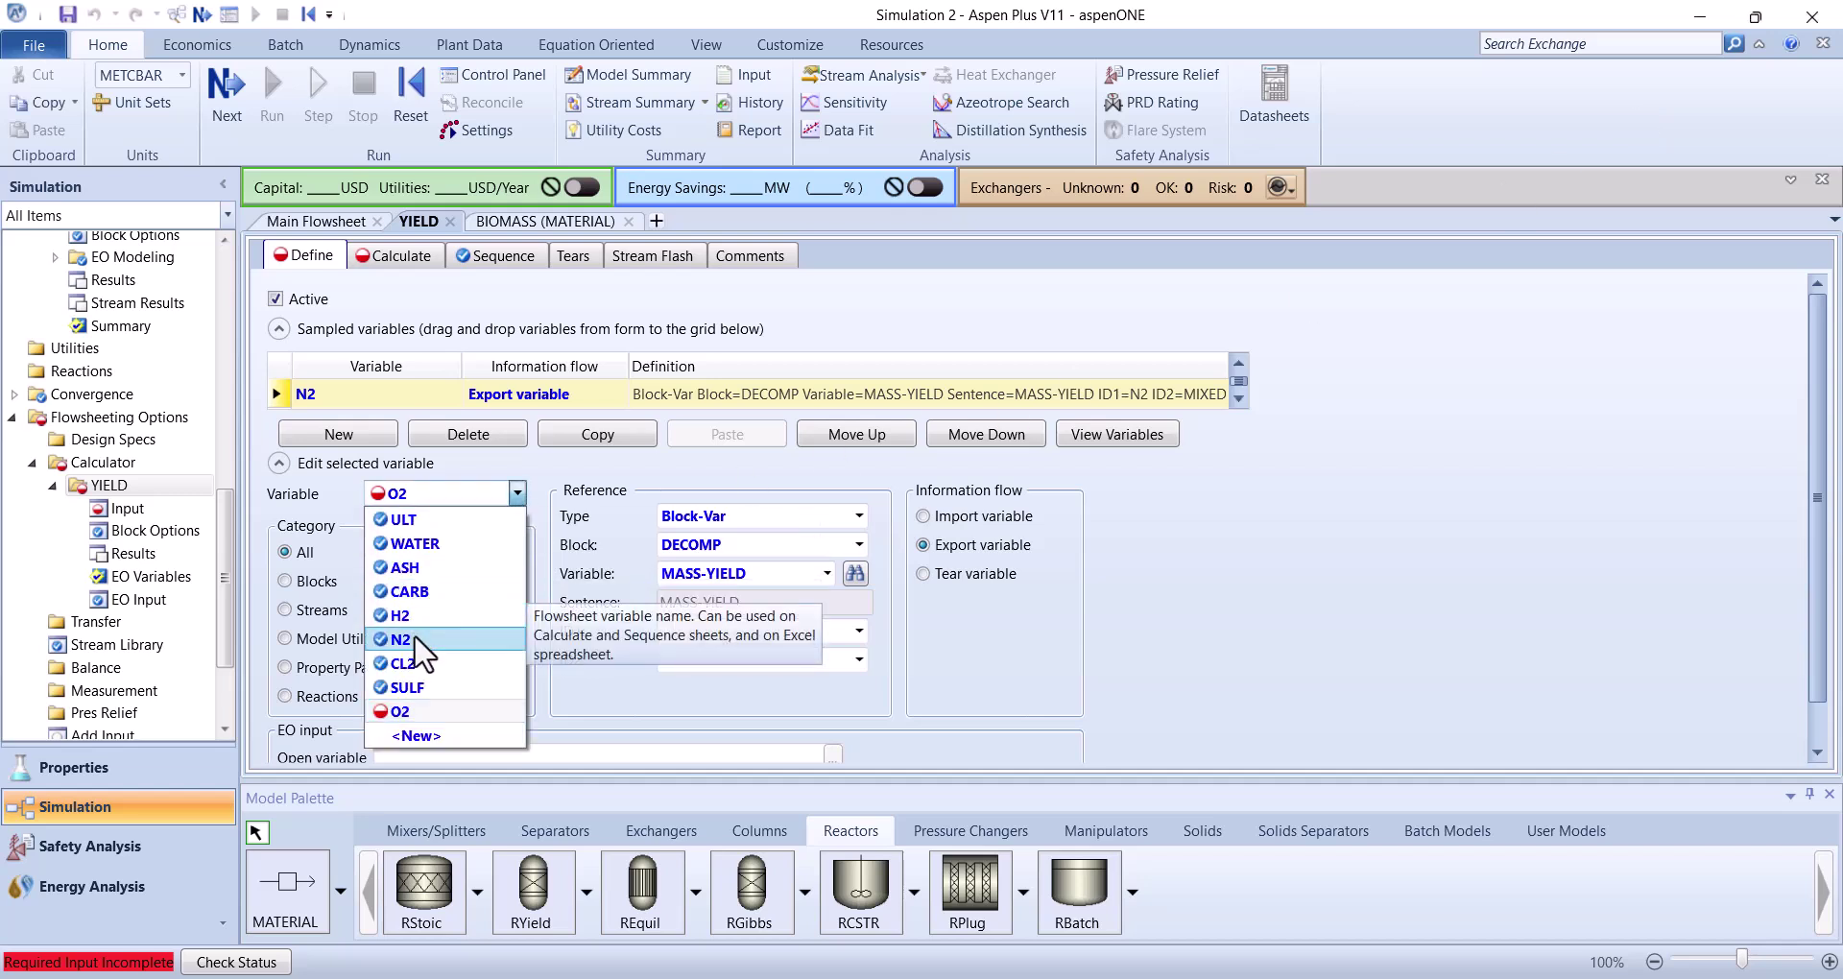
left_click(456, 715)
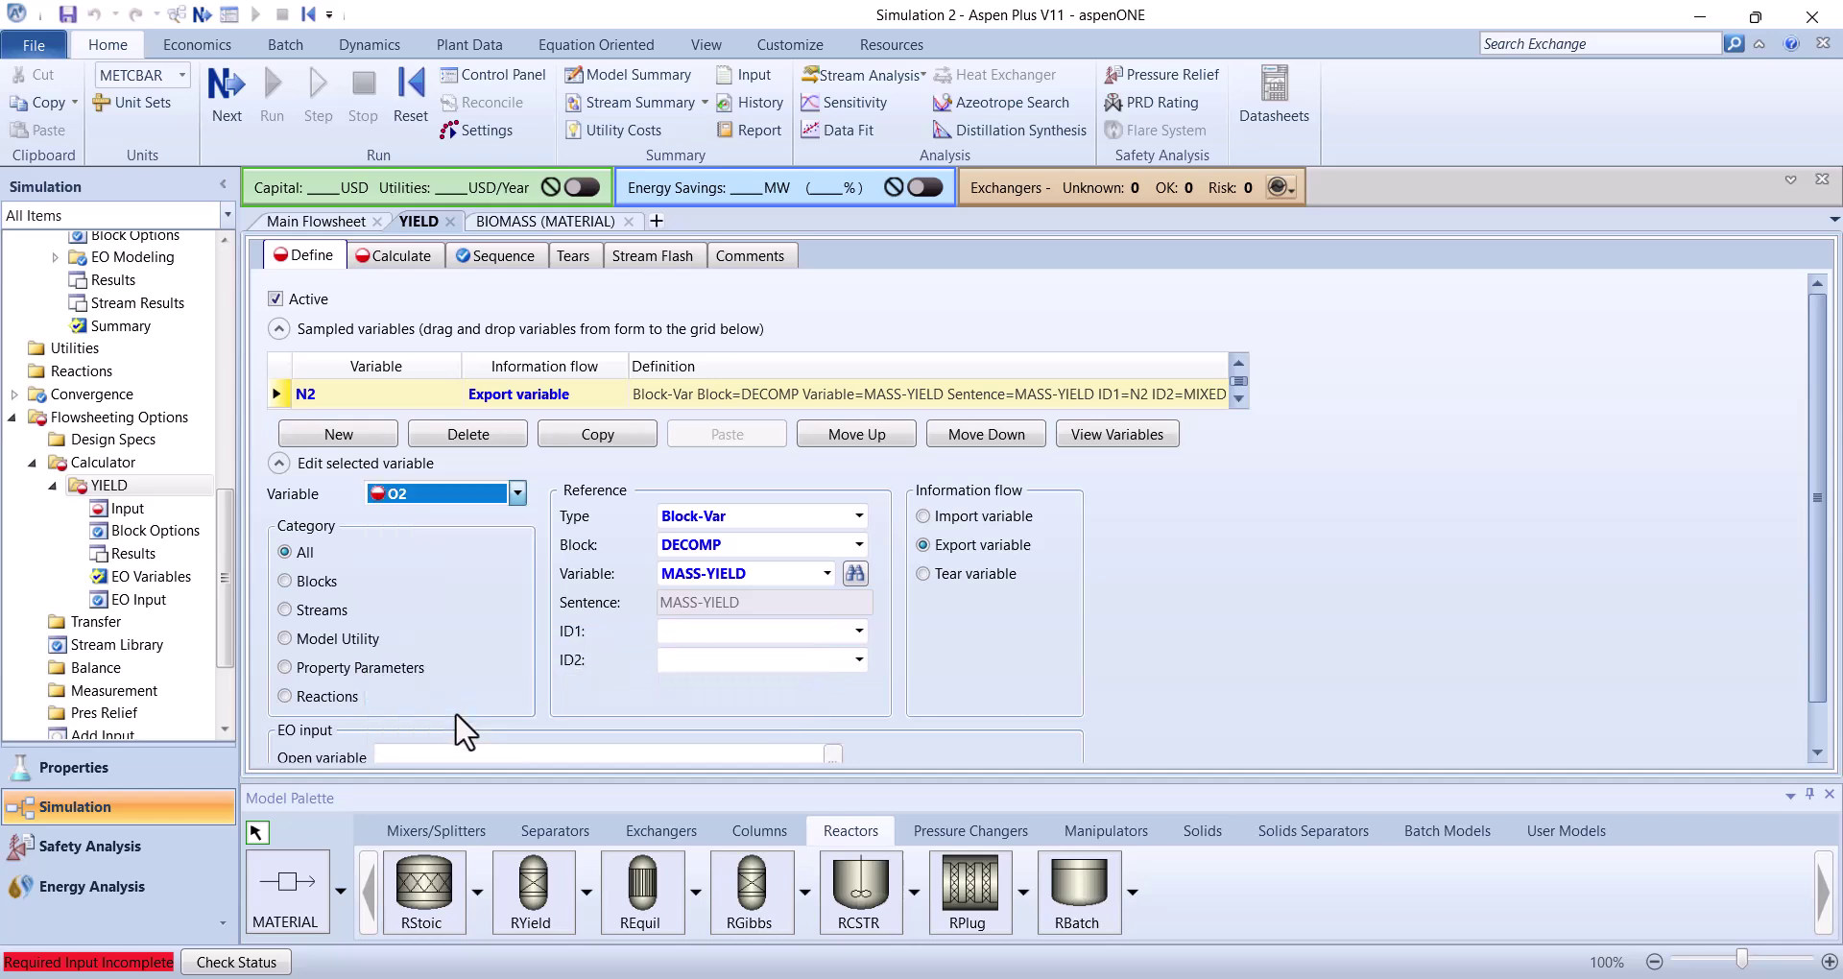
left_click(857, 631)
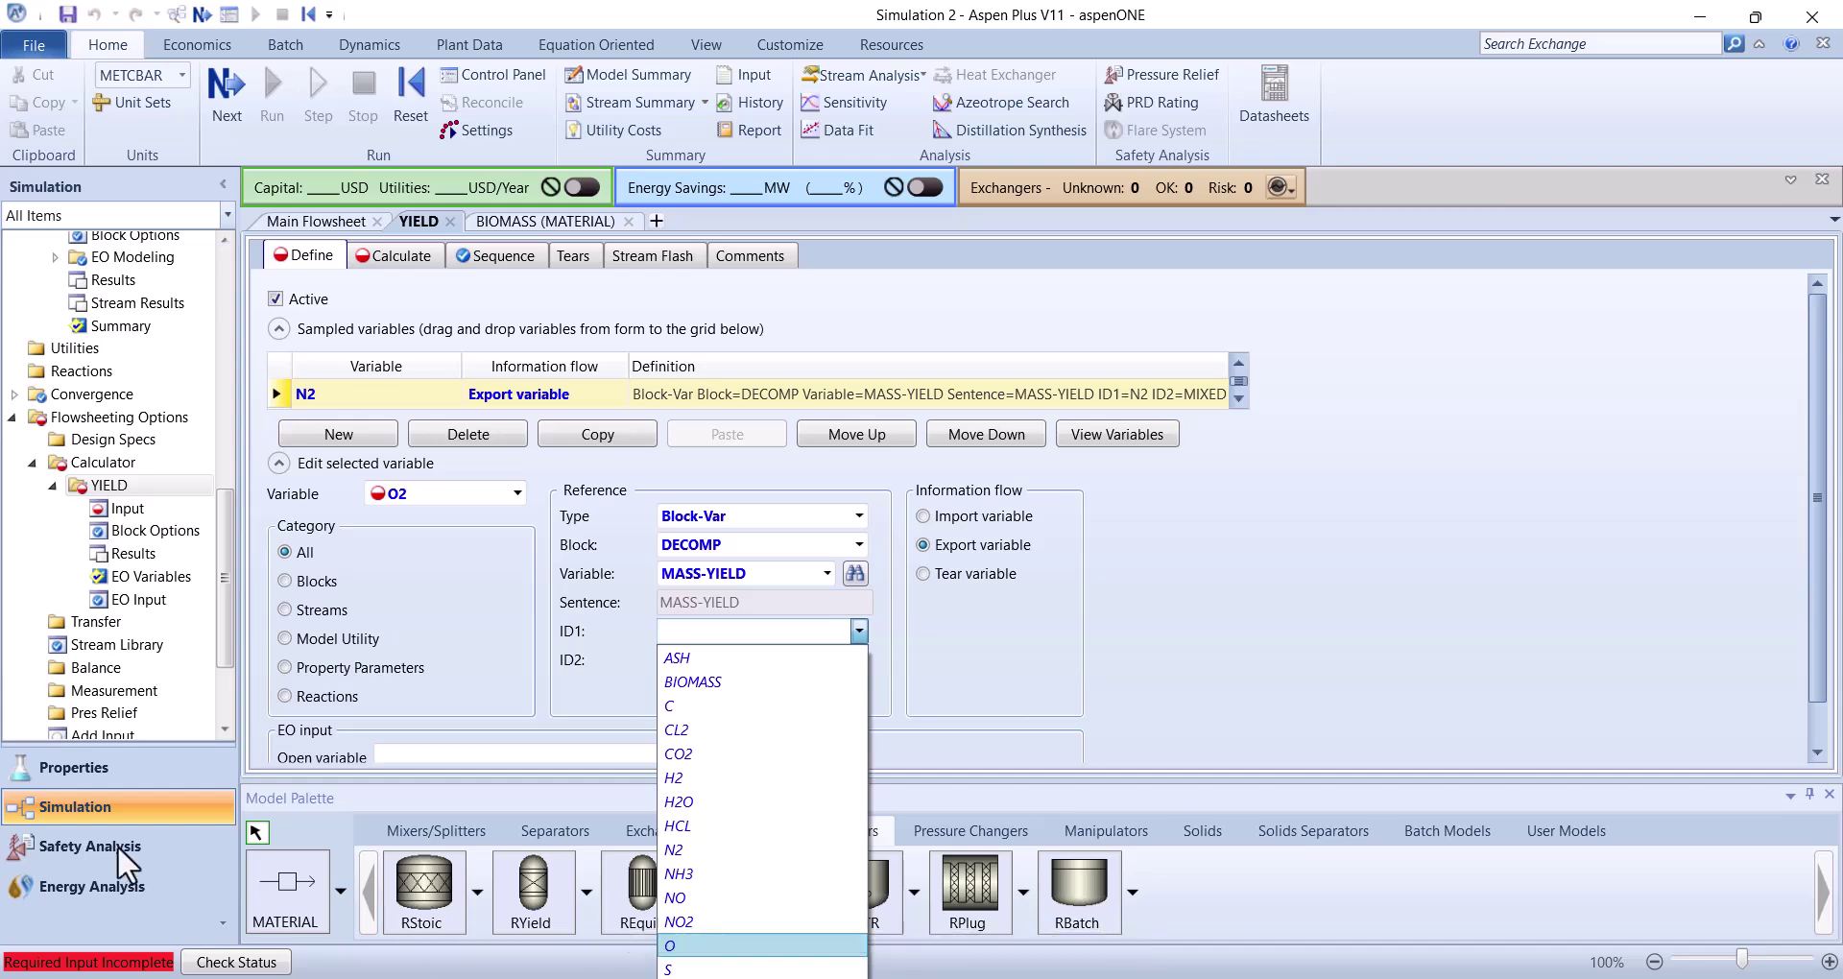
Replace component O with O2 in the Properties component specifications, updating the parameters, and open the Binary Interaction parameters
left_click(100, 763)
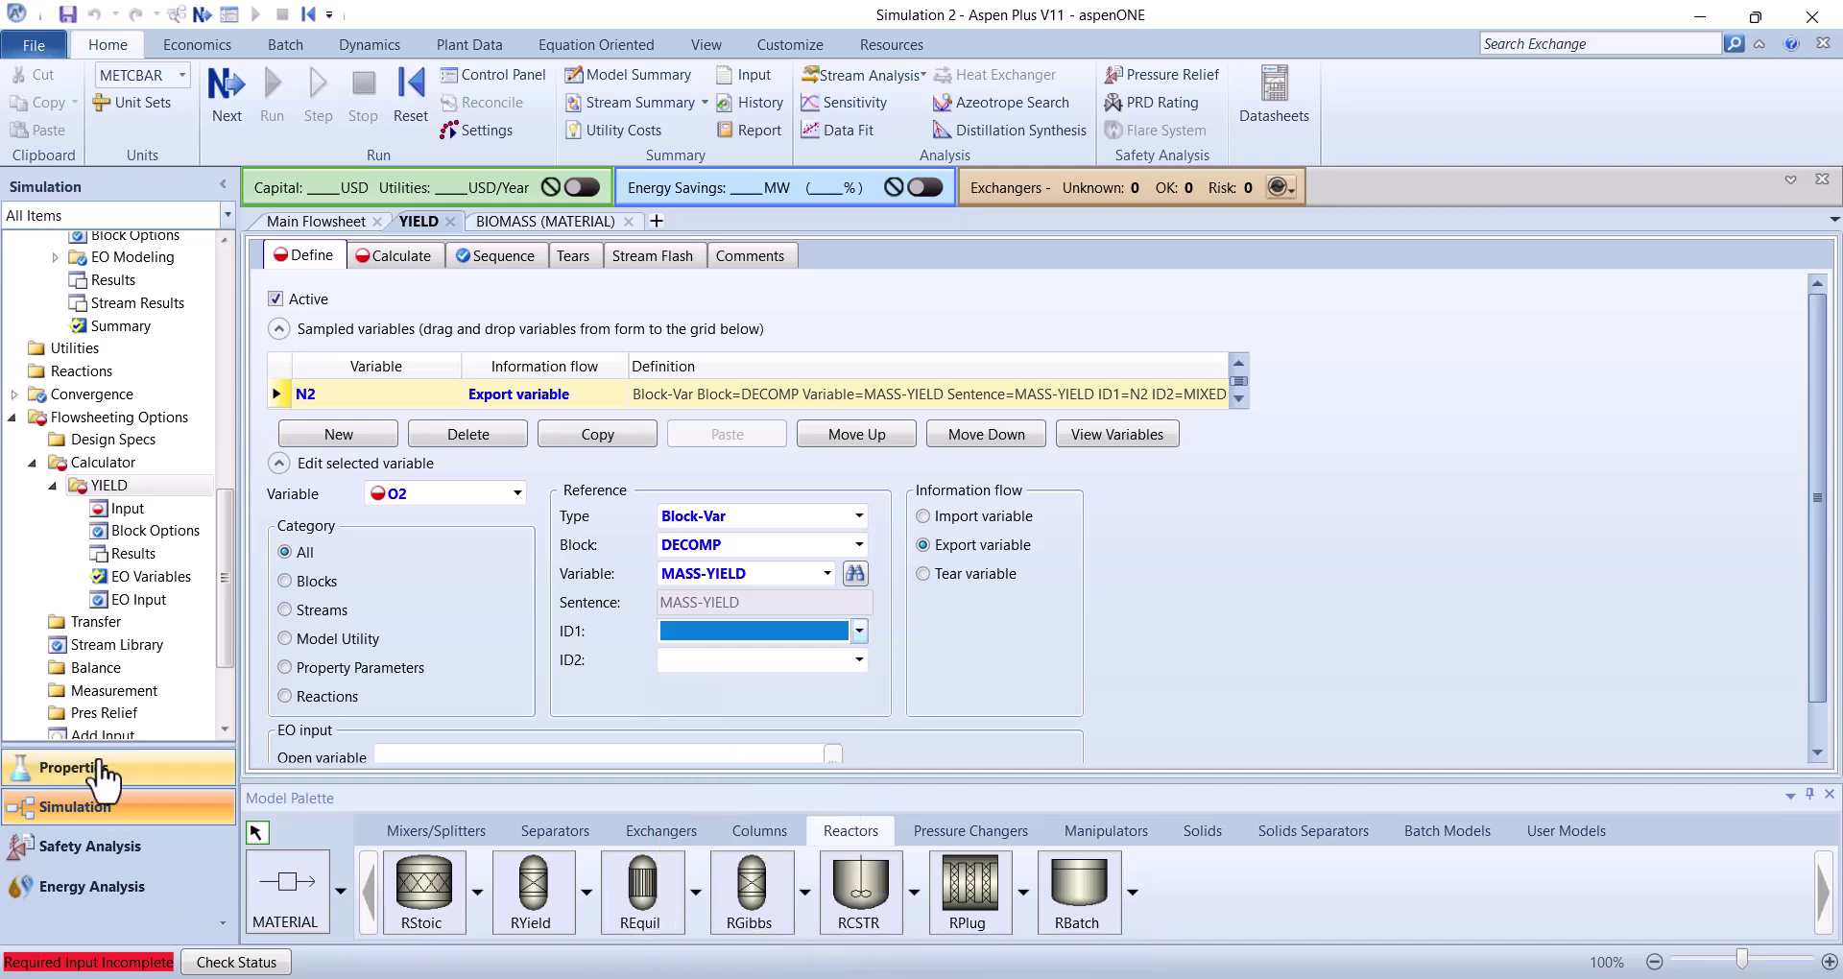
left_click(100, 765)
left_click(120, 290)
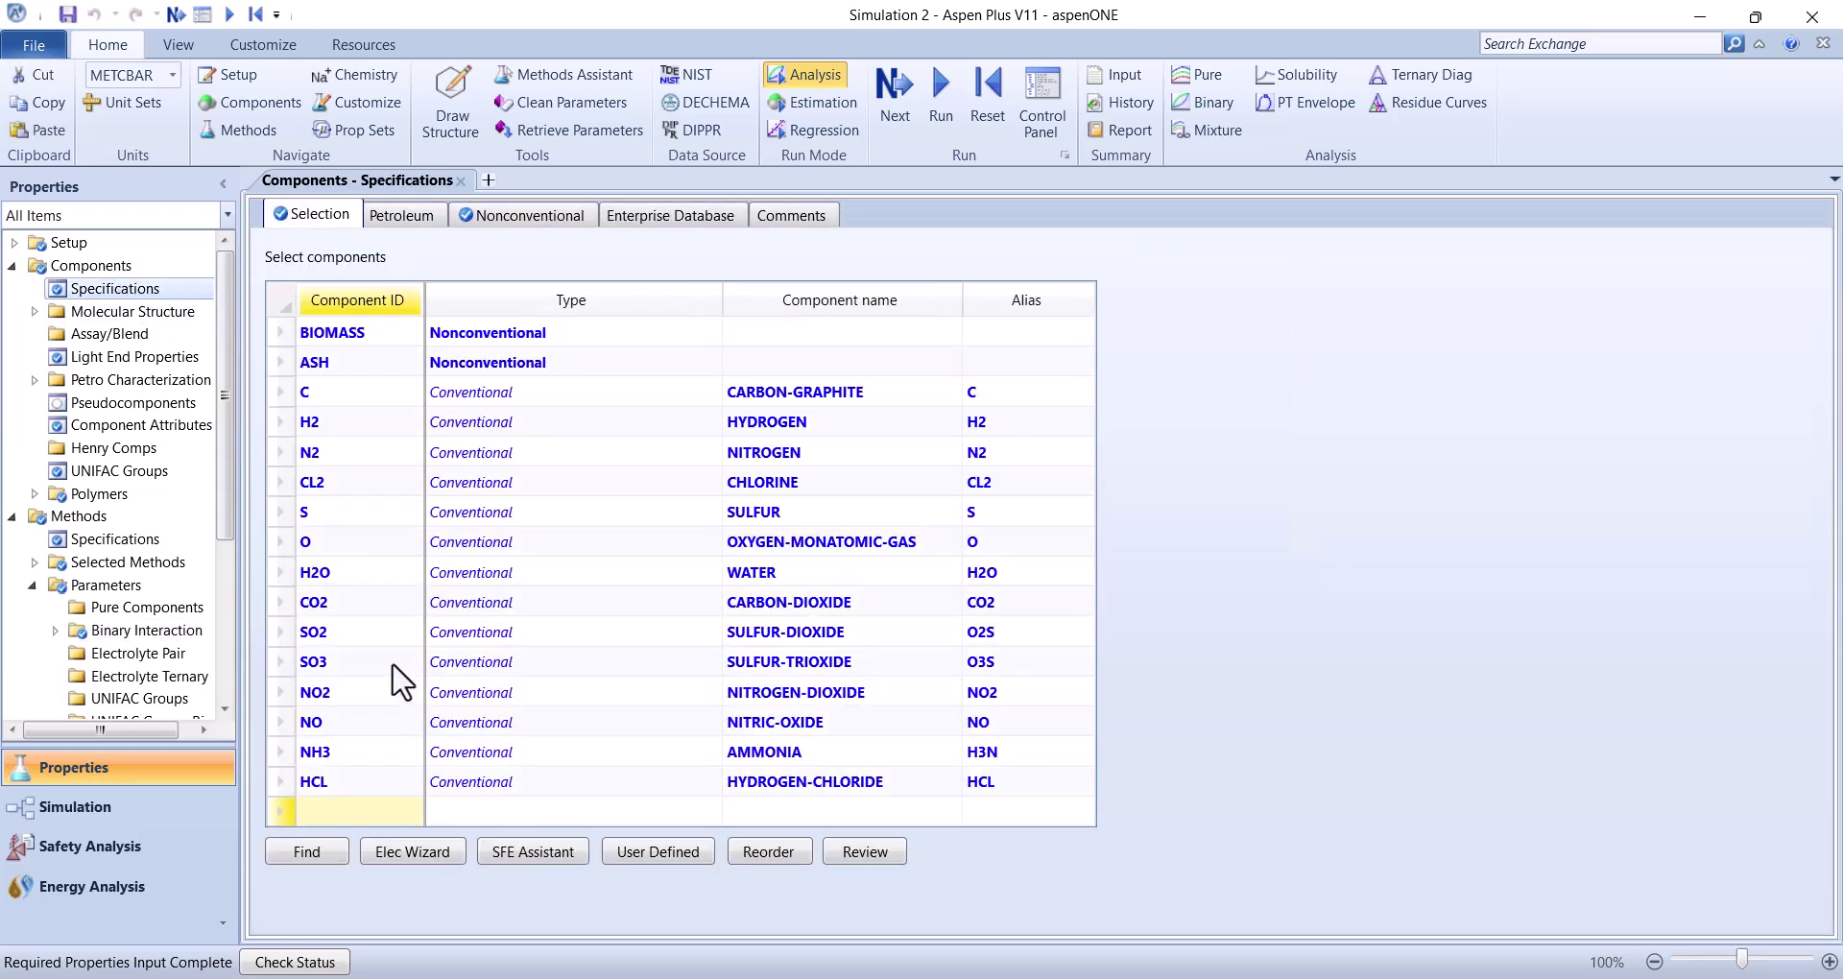
left_click(335, 537)
type("O2")
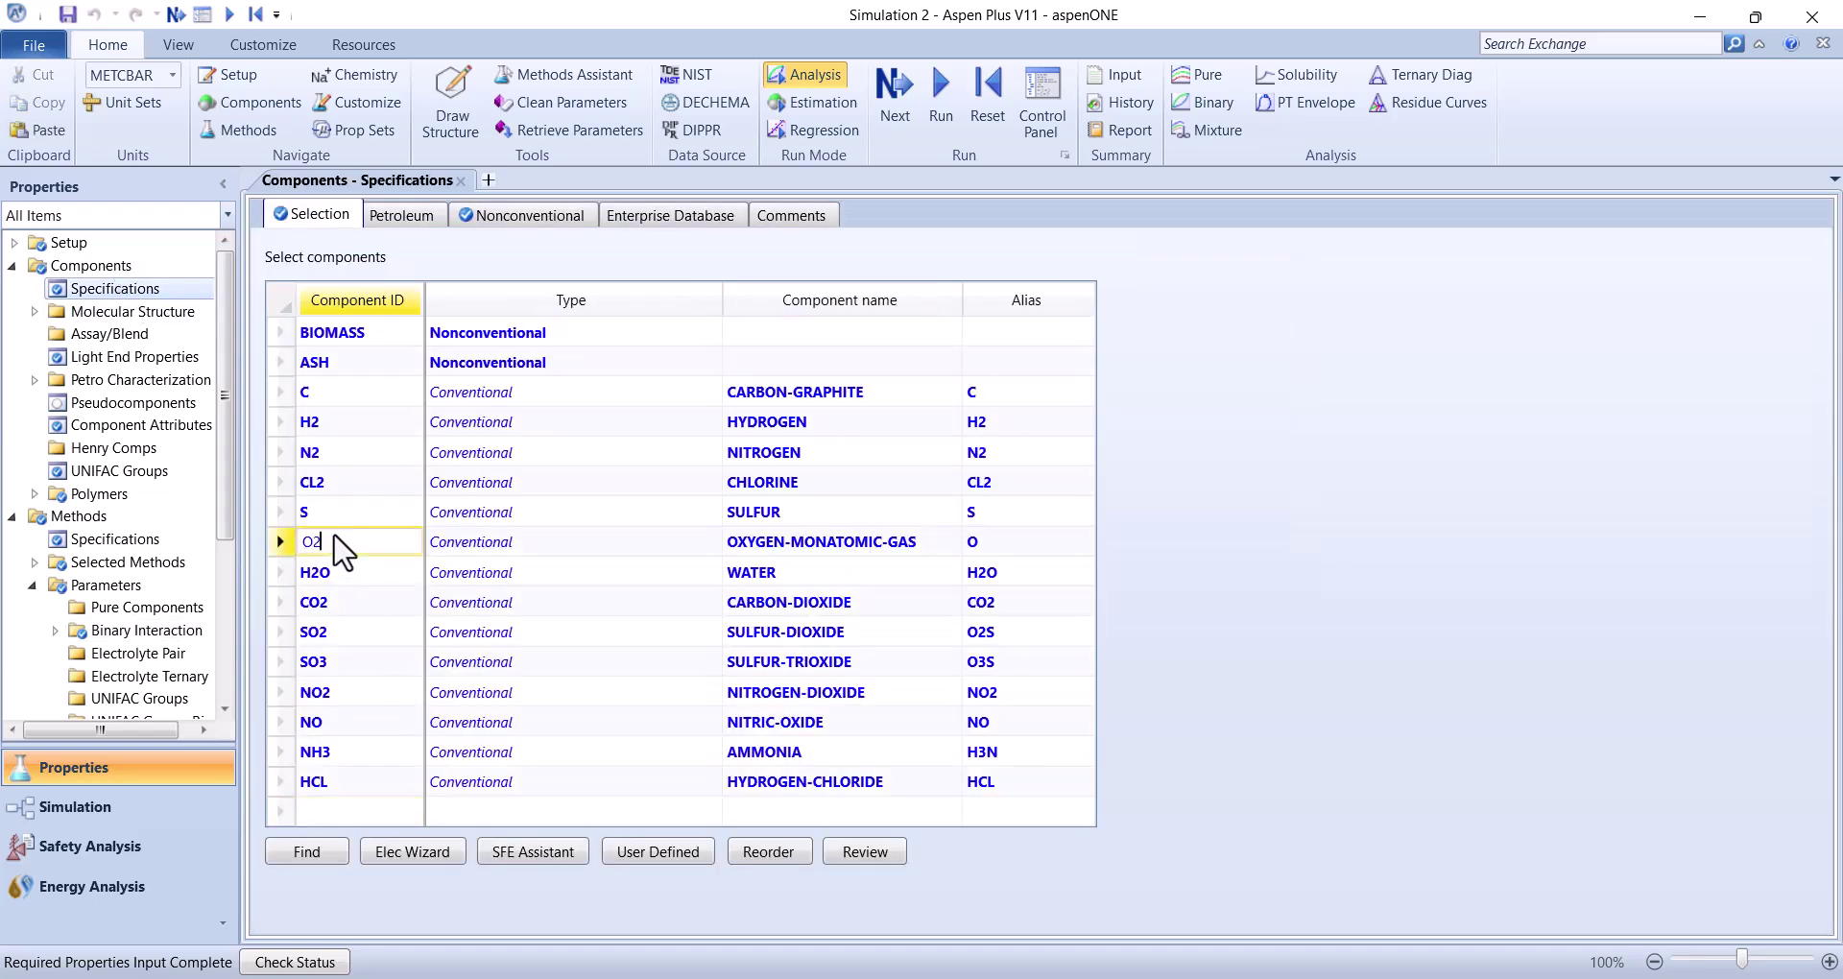
key("Return")
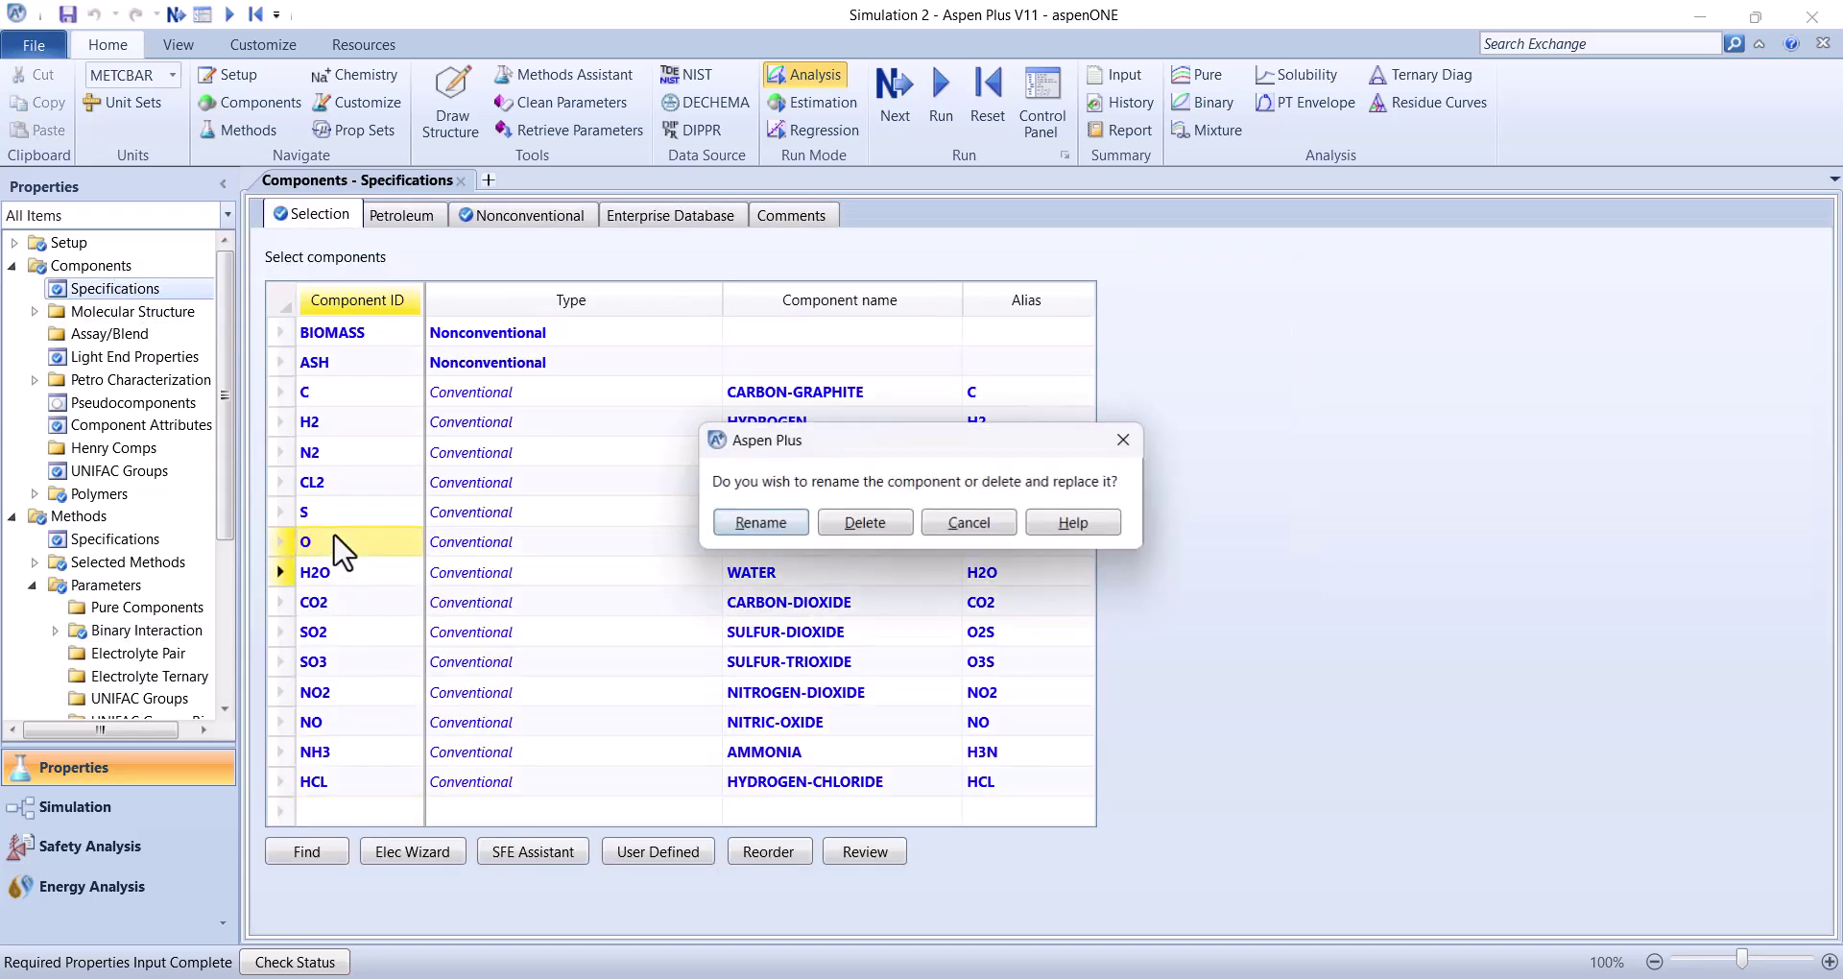
left_click(852, 518)
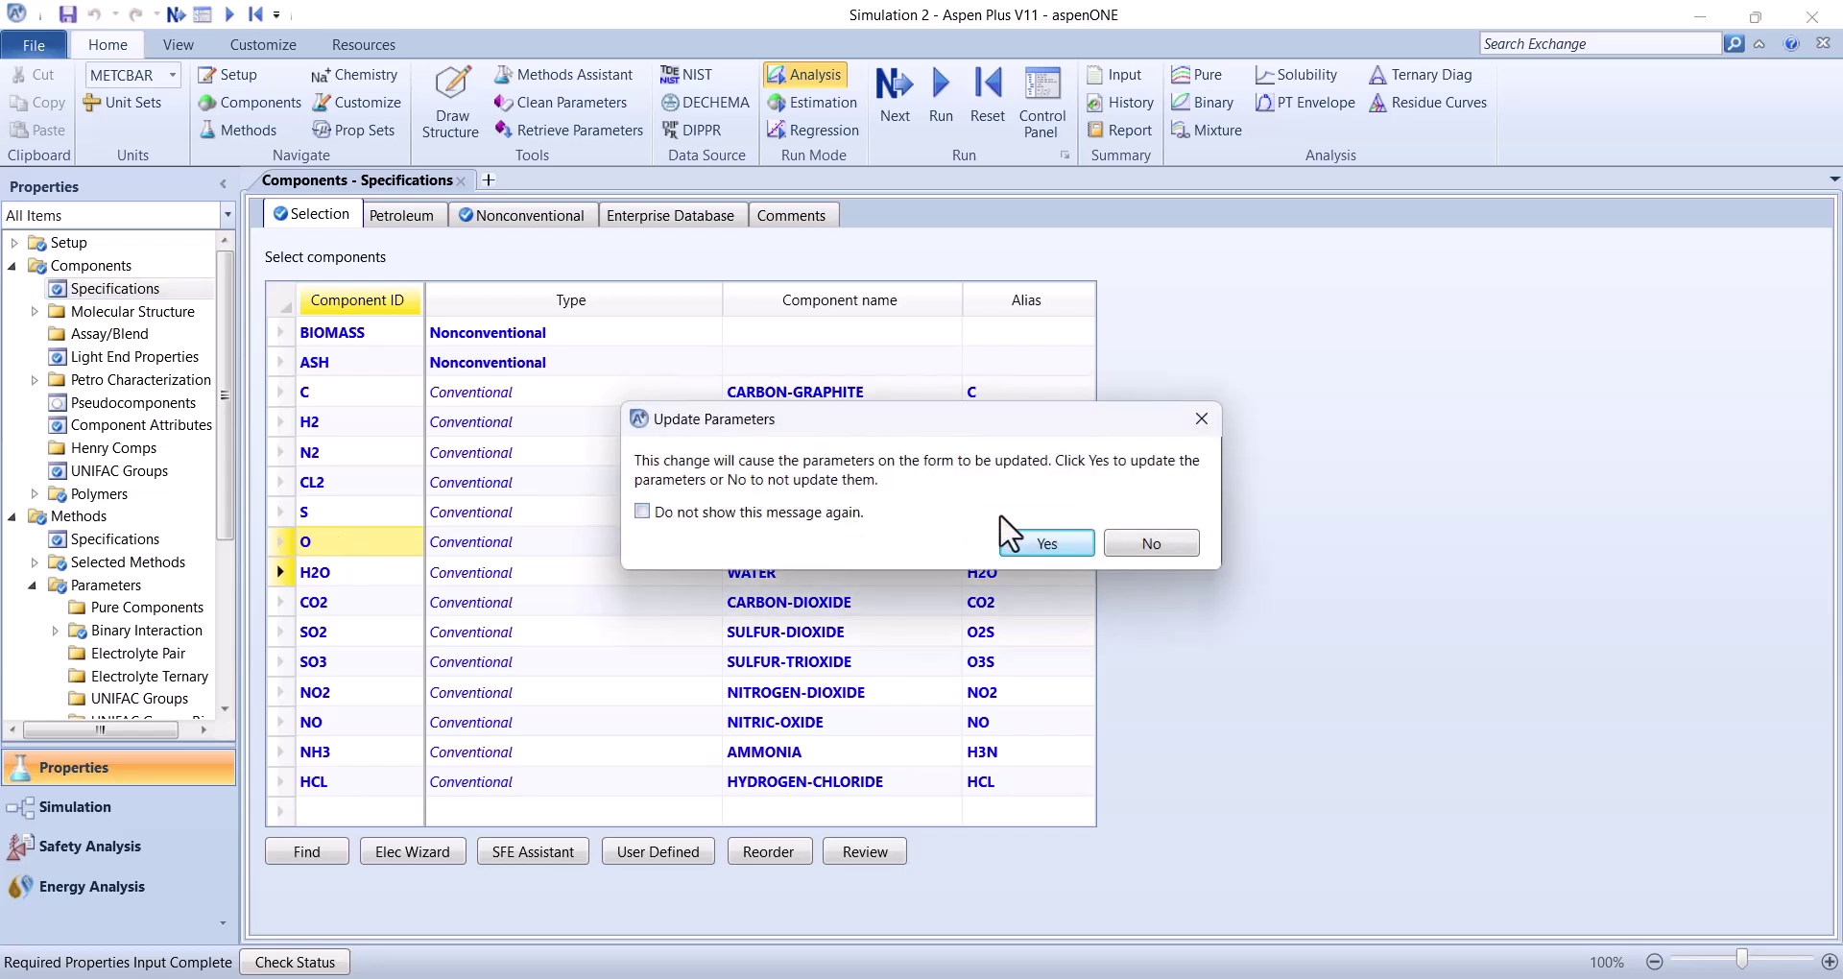
left_click(1029, 537)
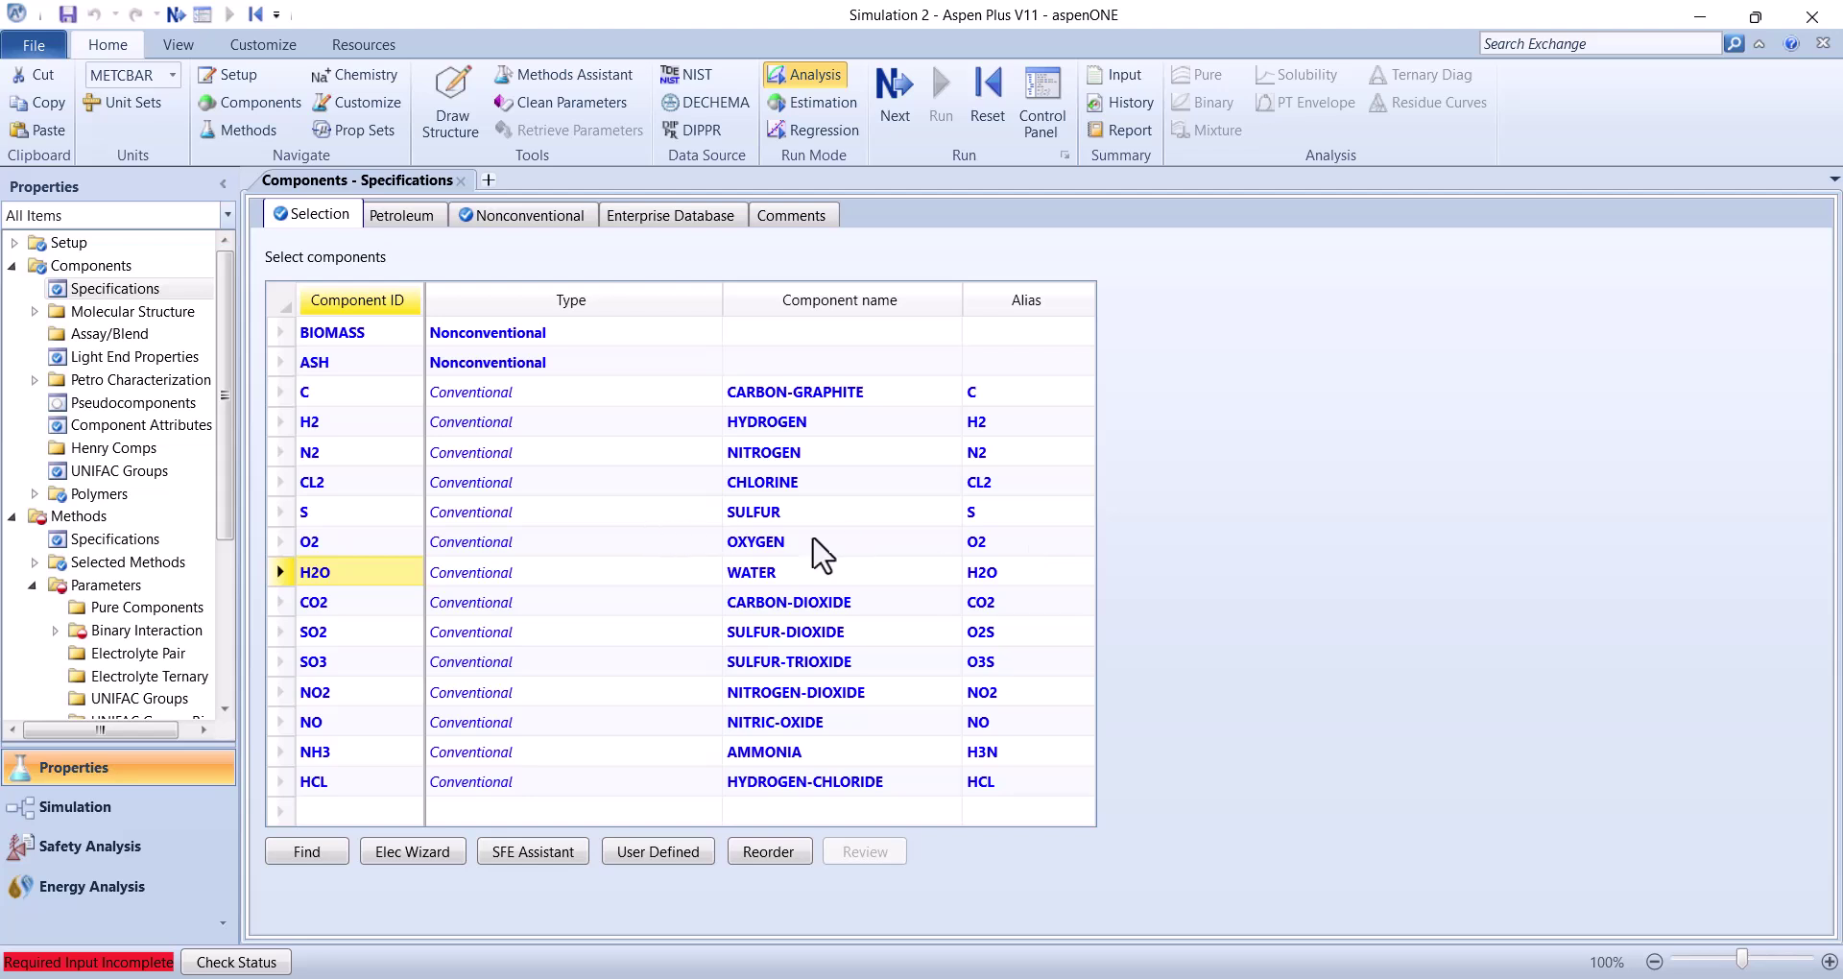
left_click(144, 629)
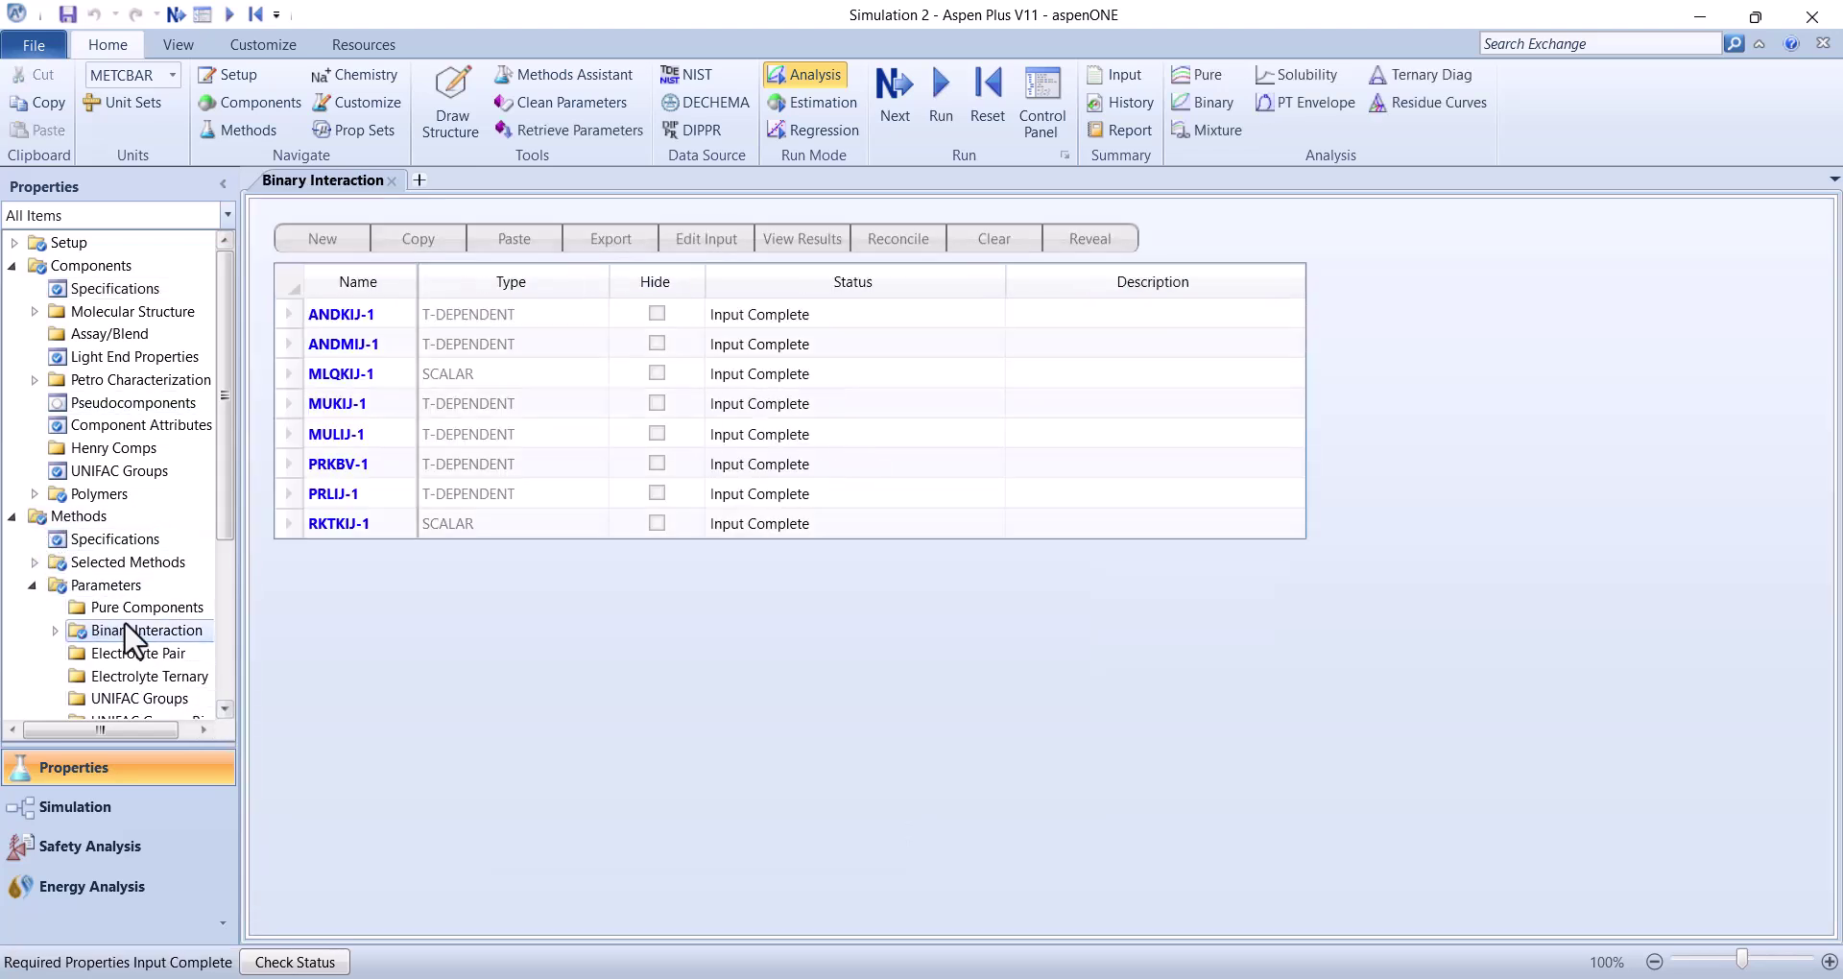
Return to the YIELD calculator in the simulation and set the O2 variable's reference to ID1 O2 and ID2 MIXED
left_click(102, 813)
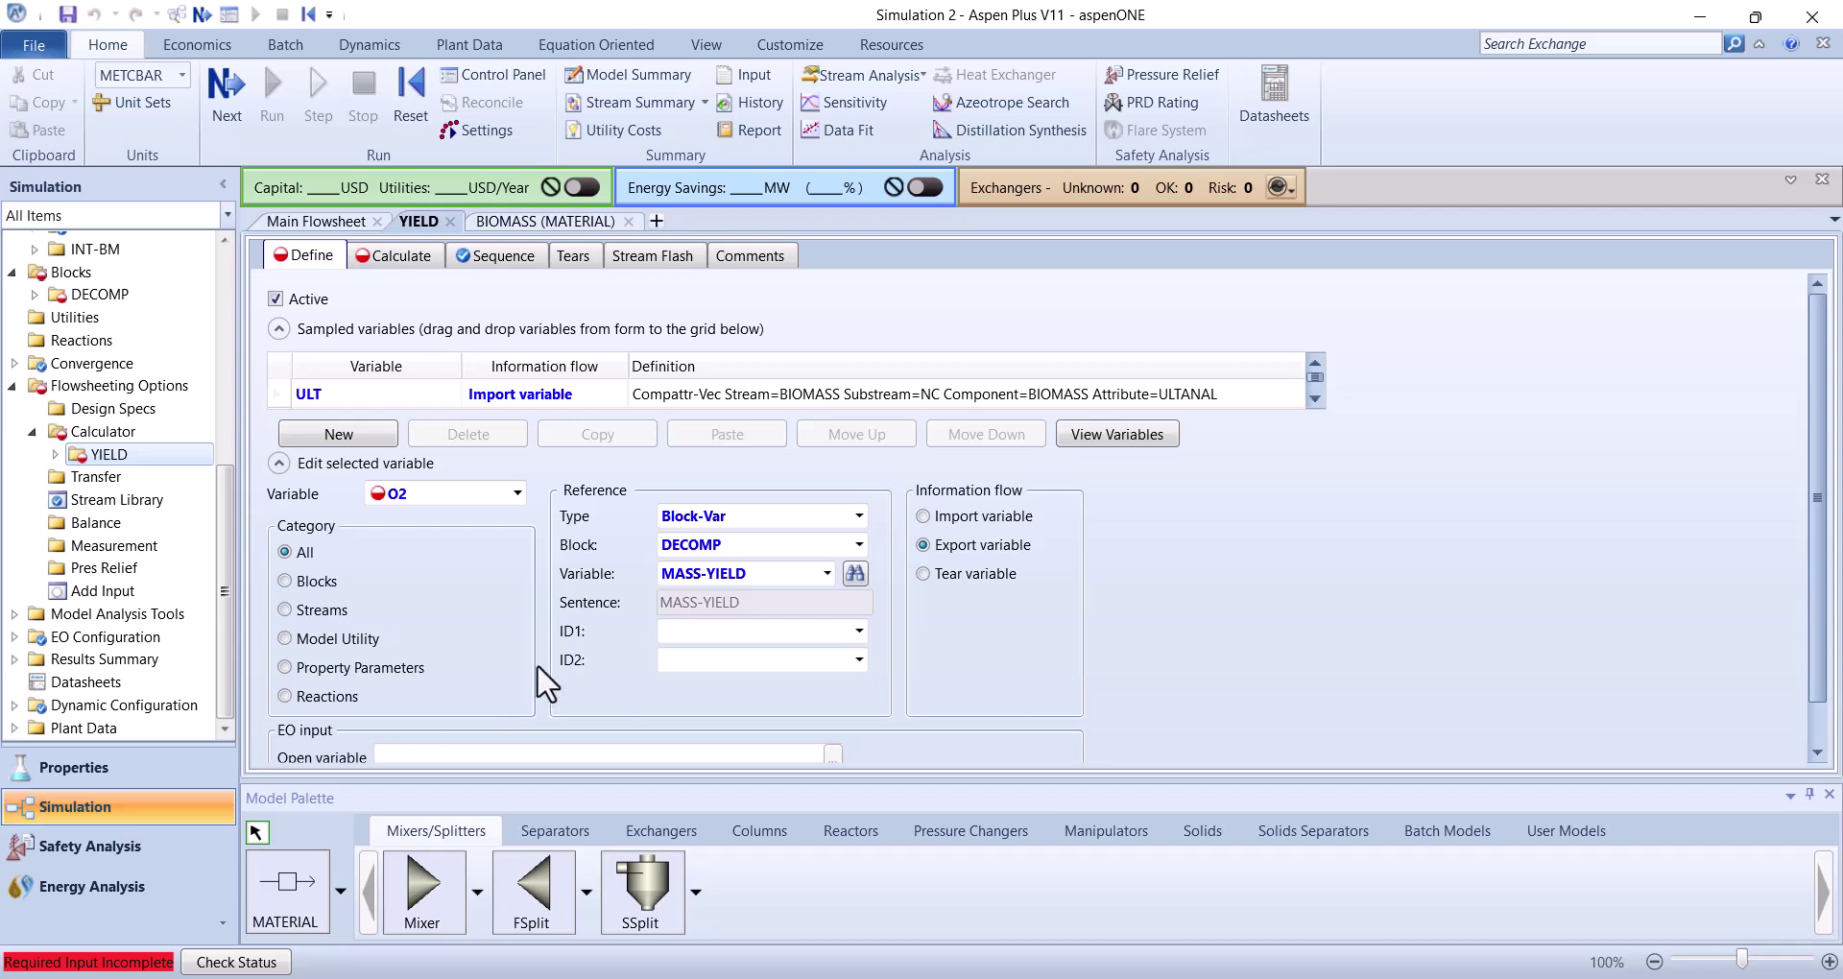
left_click(857, 631)
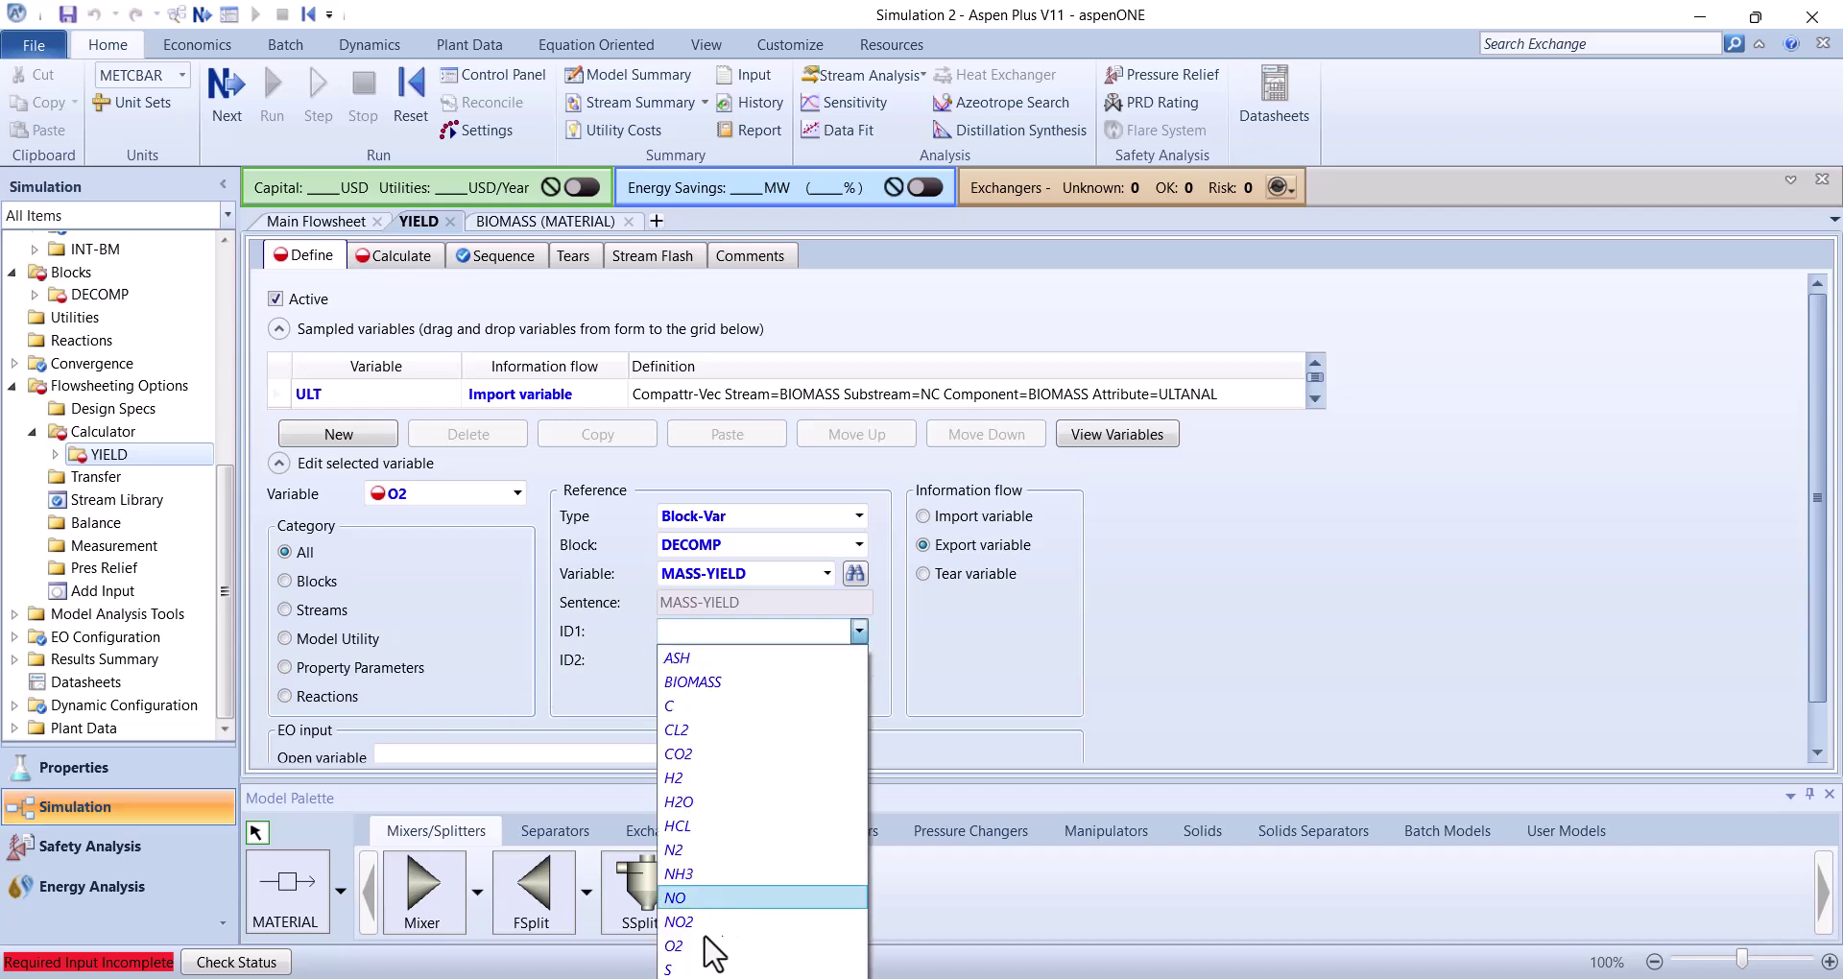
left_click(702, 946)
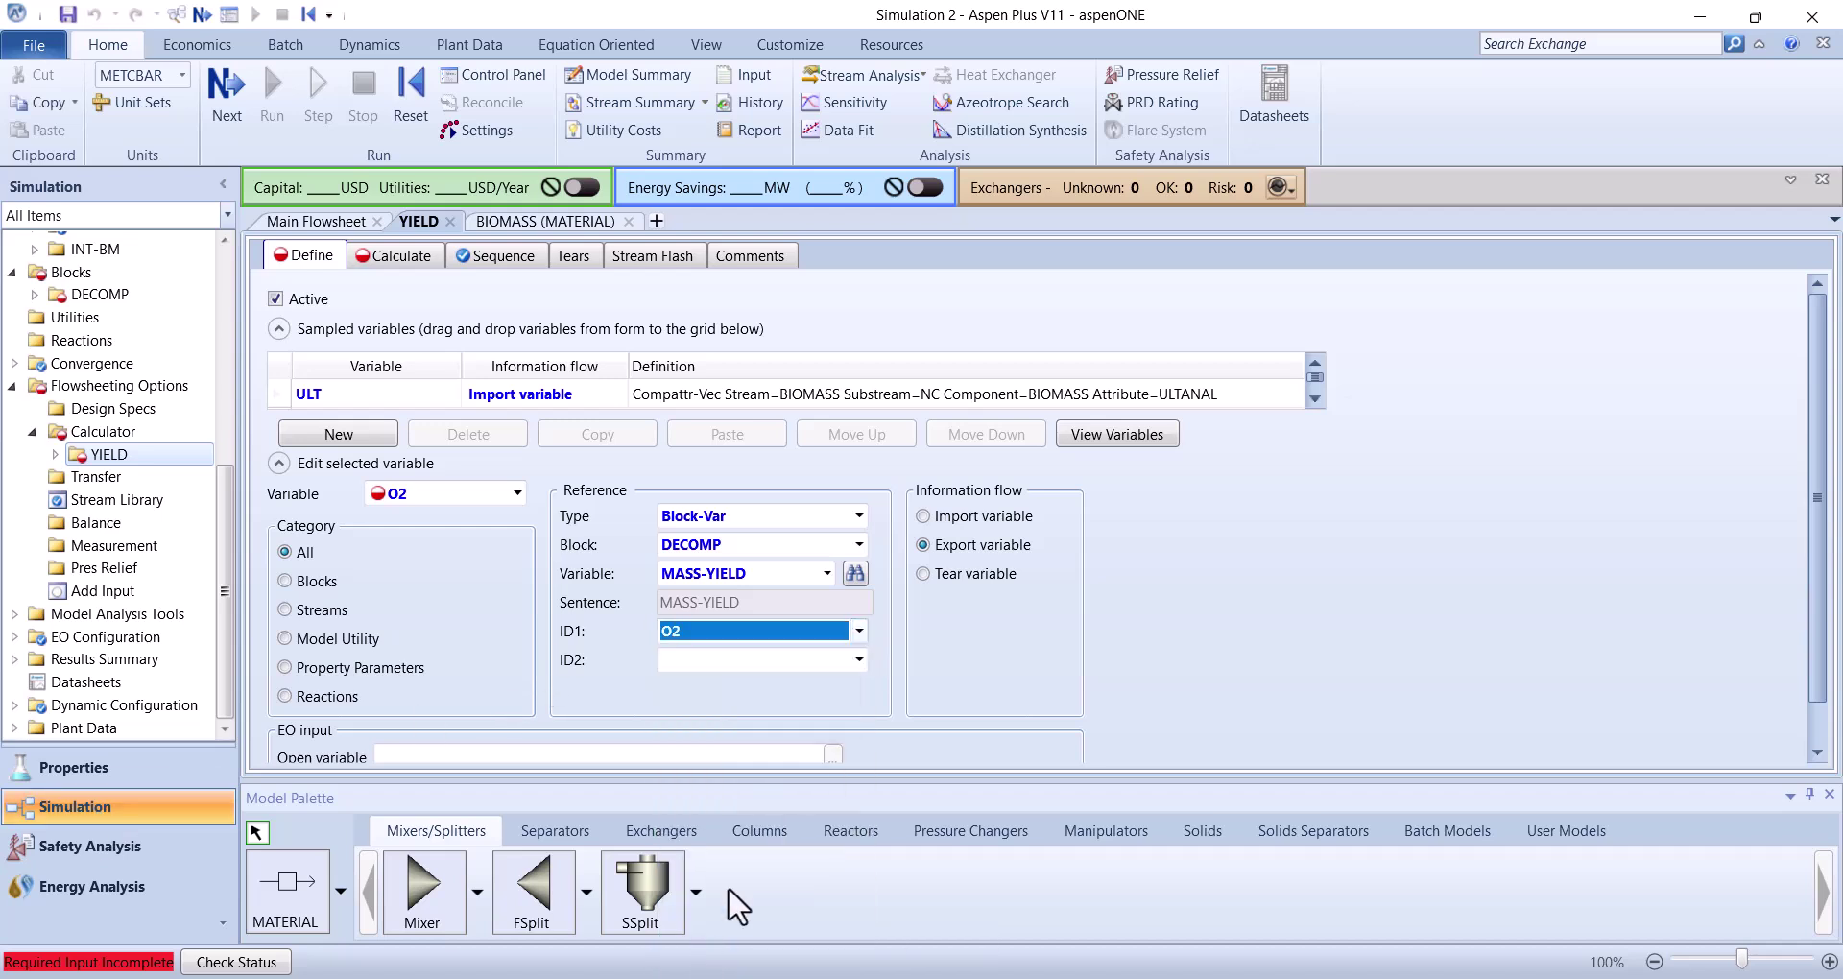
left_click(858, 659)
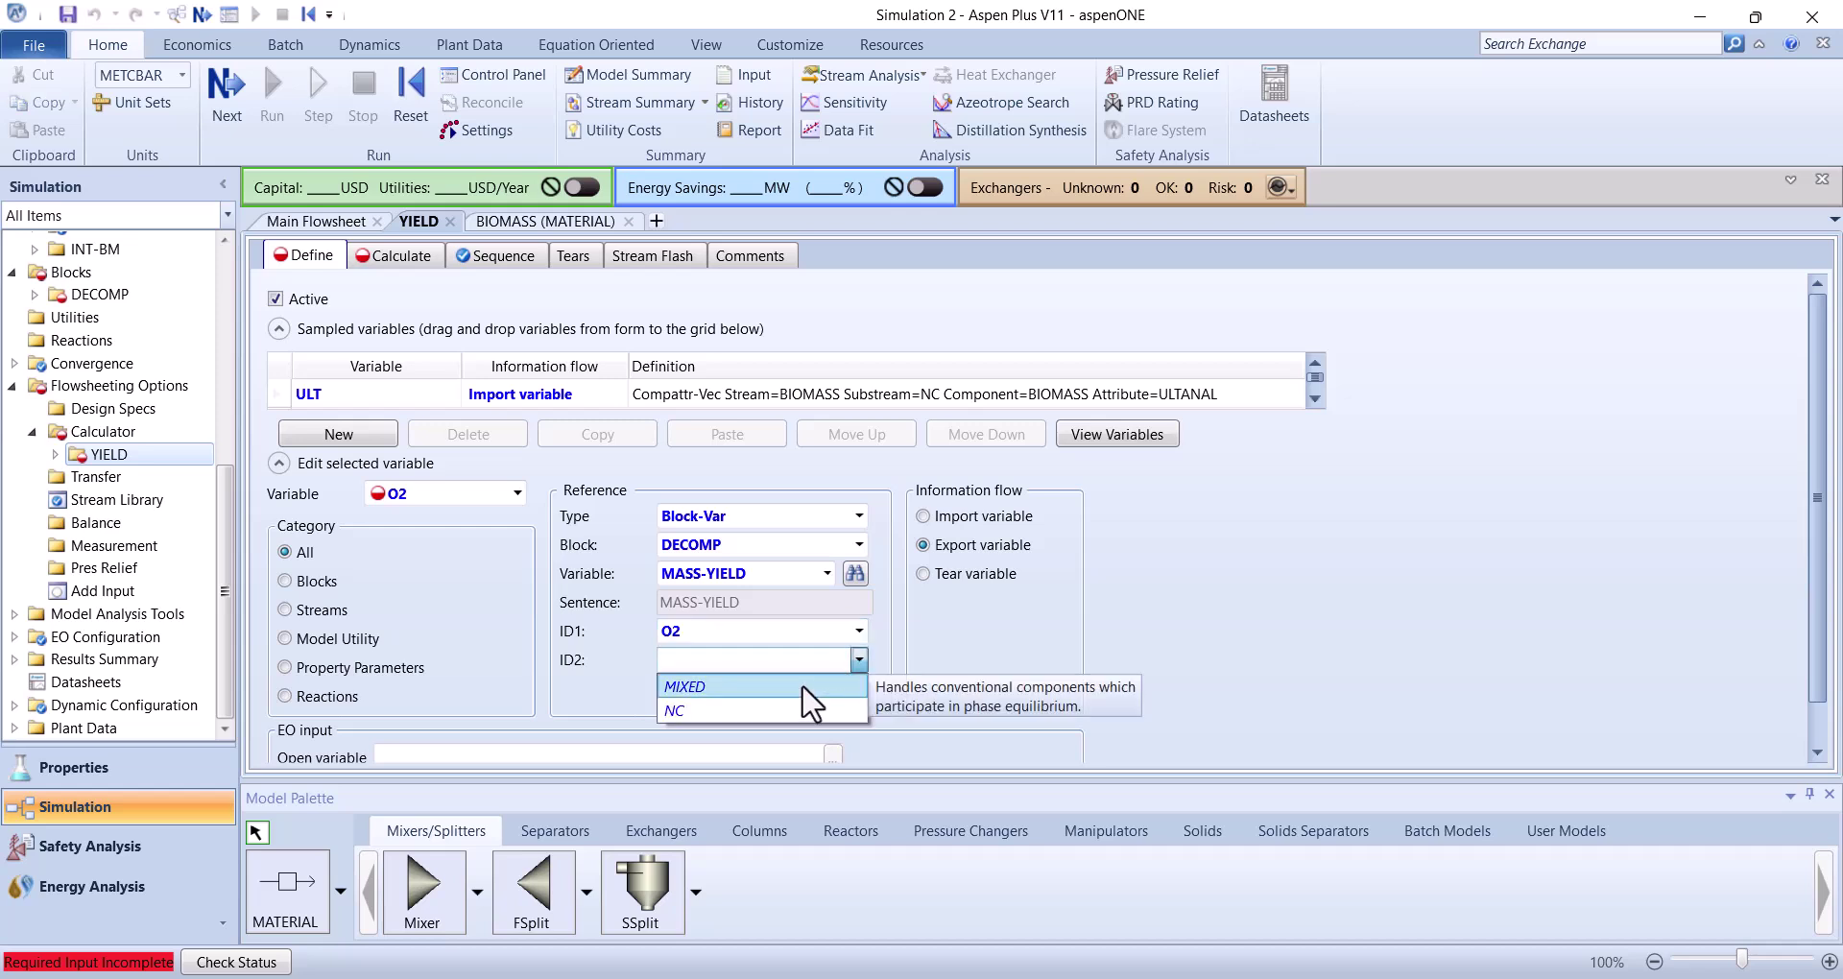
left_click(817, 687)
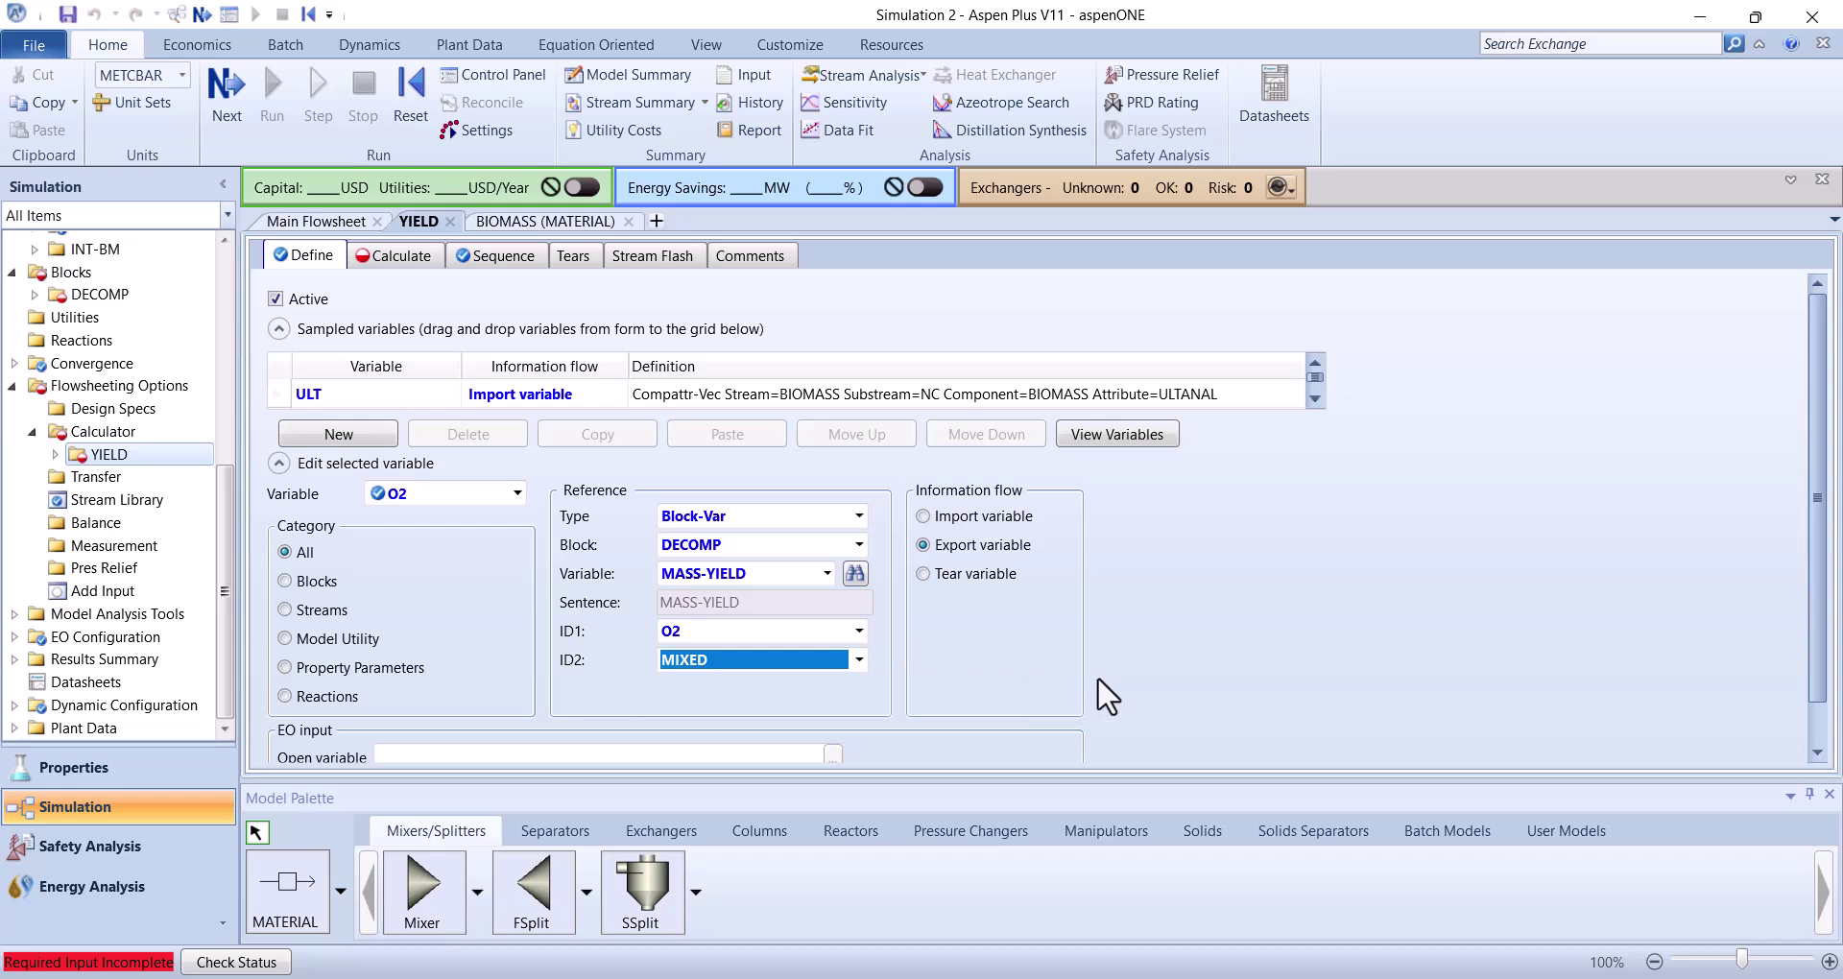
Close the economics and energy dashboard above the form and show the YIELD calculator's Fortran calculation statements
left_click(1821, 178)
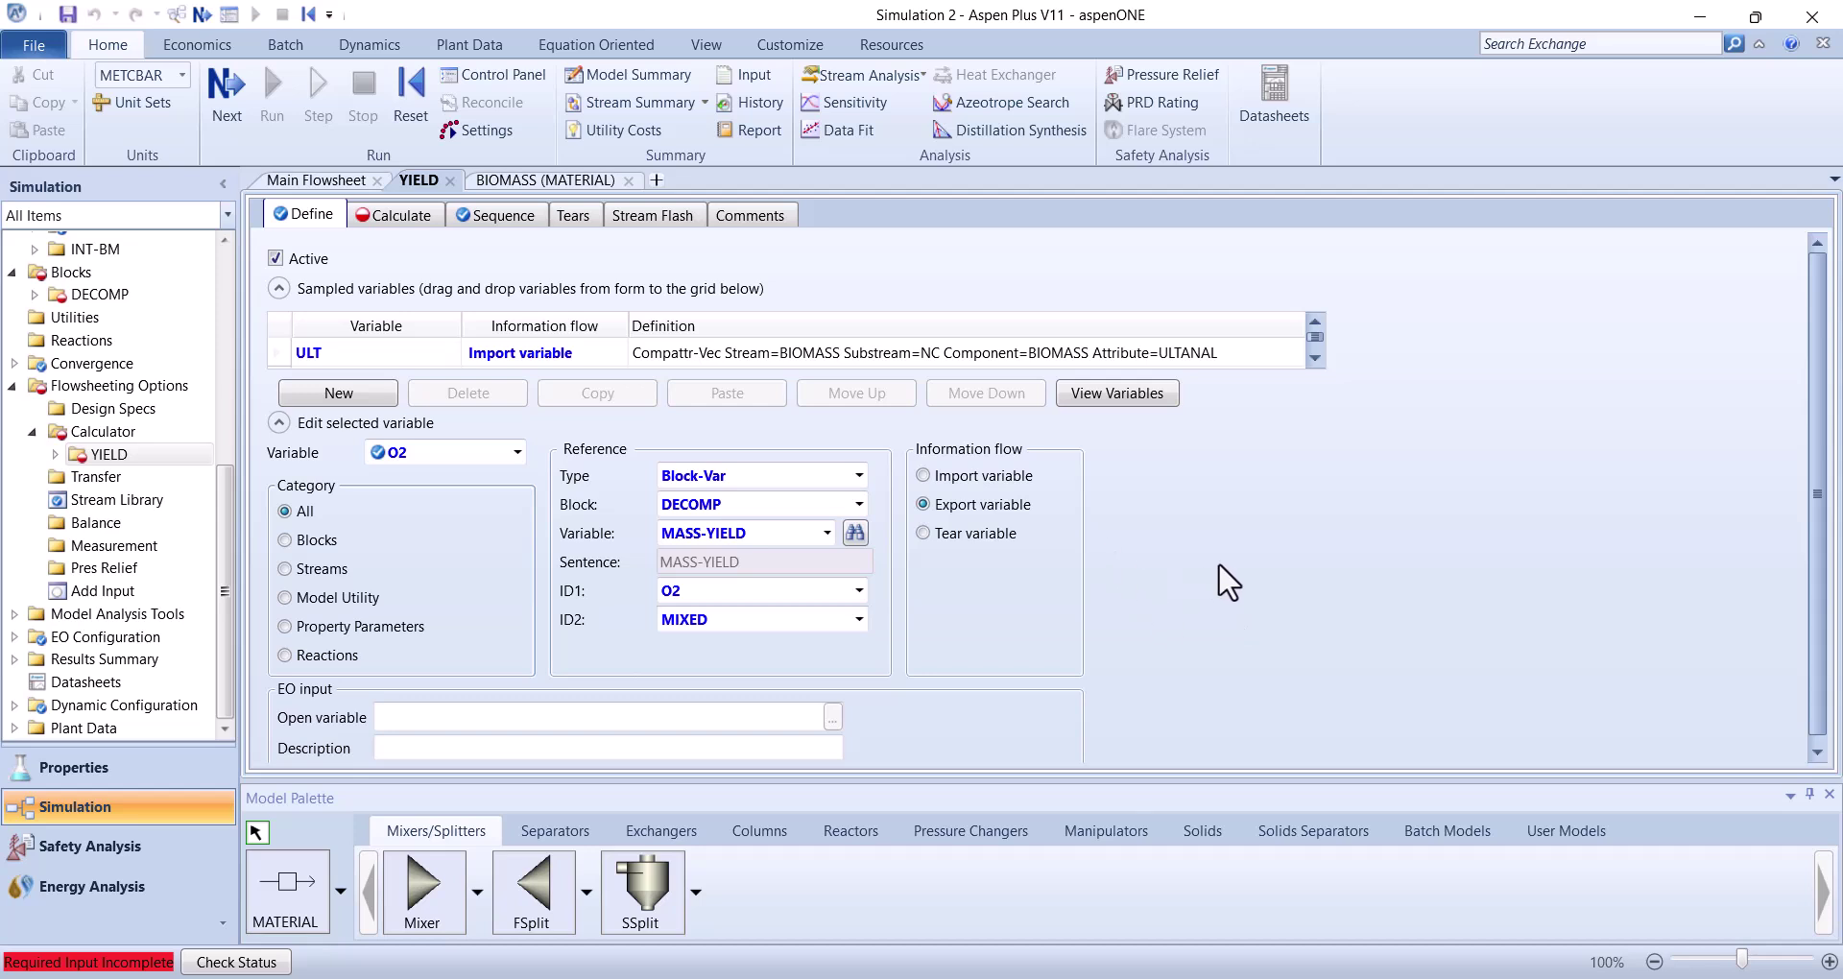
left_click(403, 219)
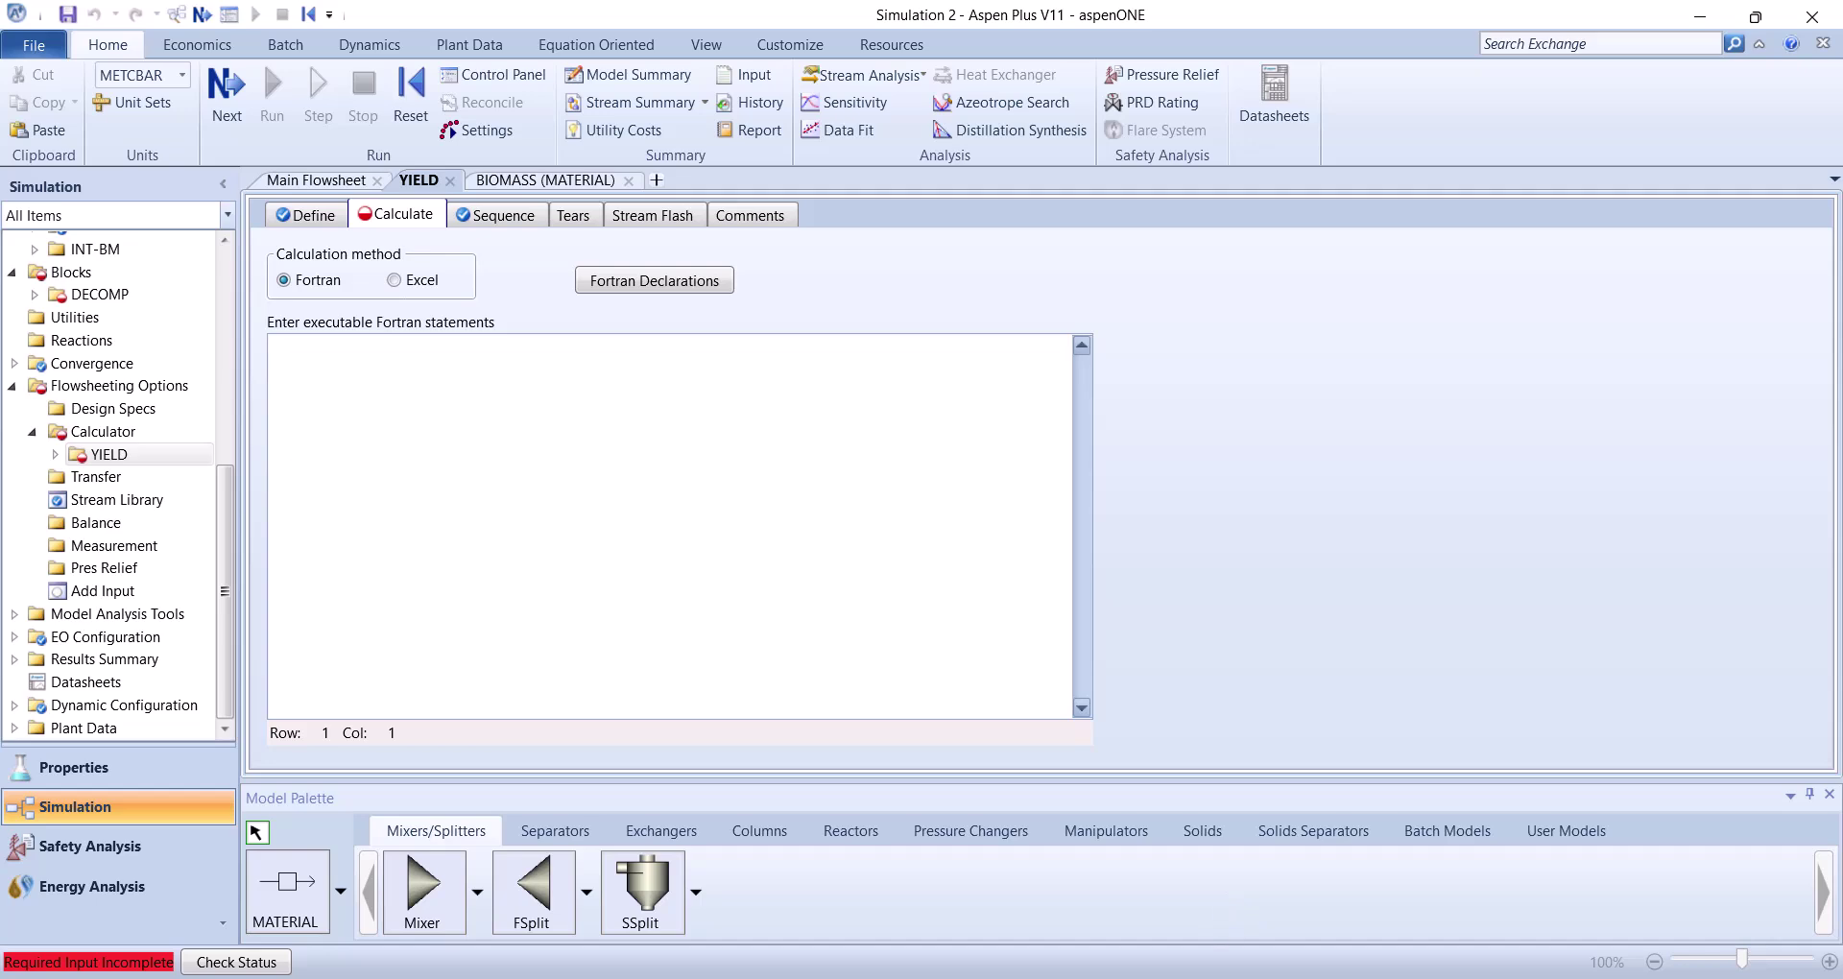
Switch to Notepad and copy all the Fortran statements from requirements.txt
left_click(1142, 863)
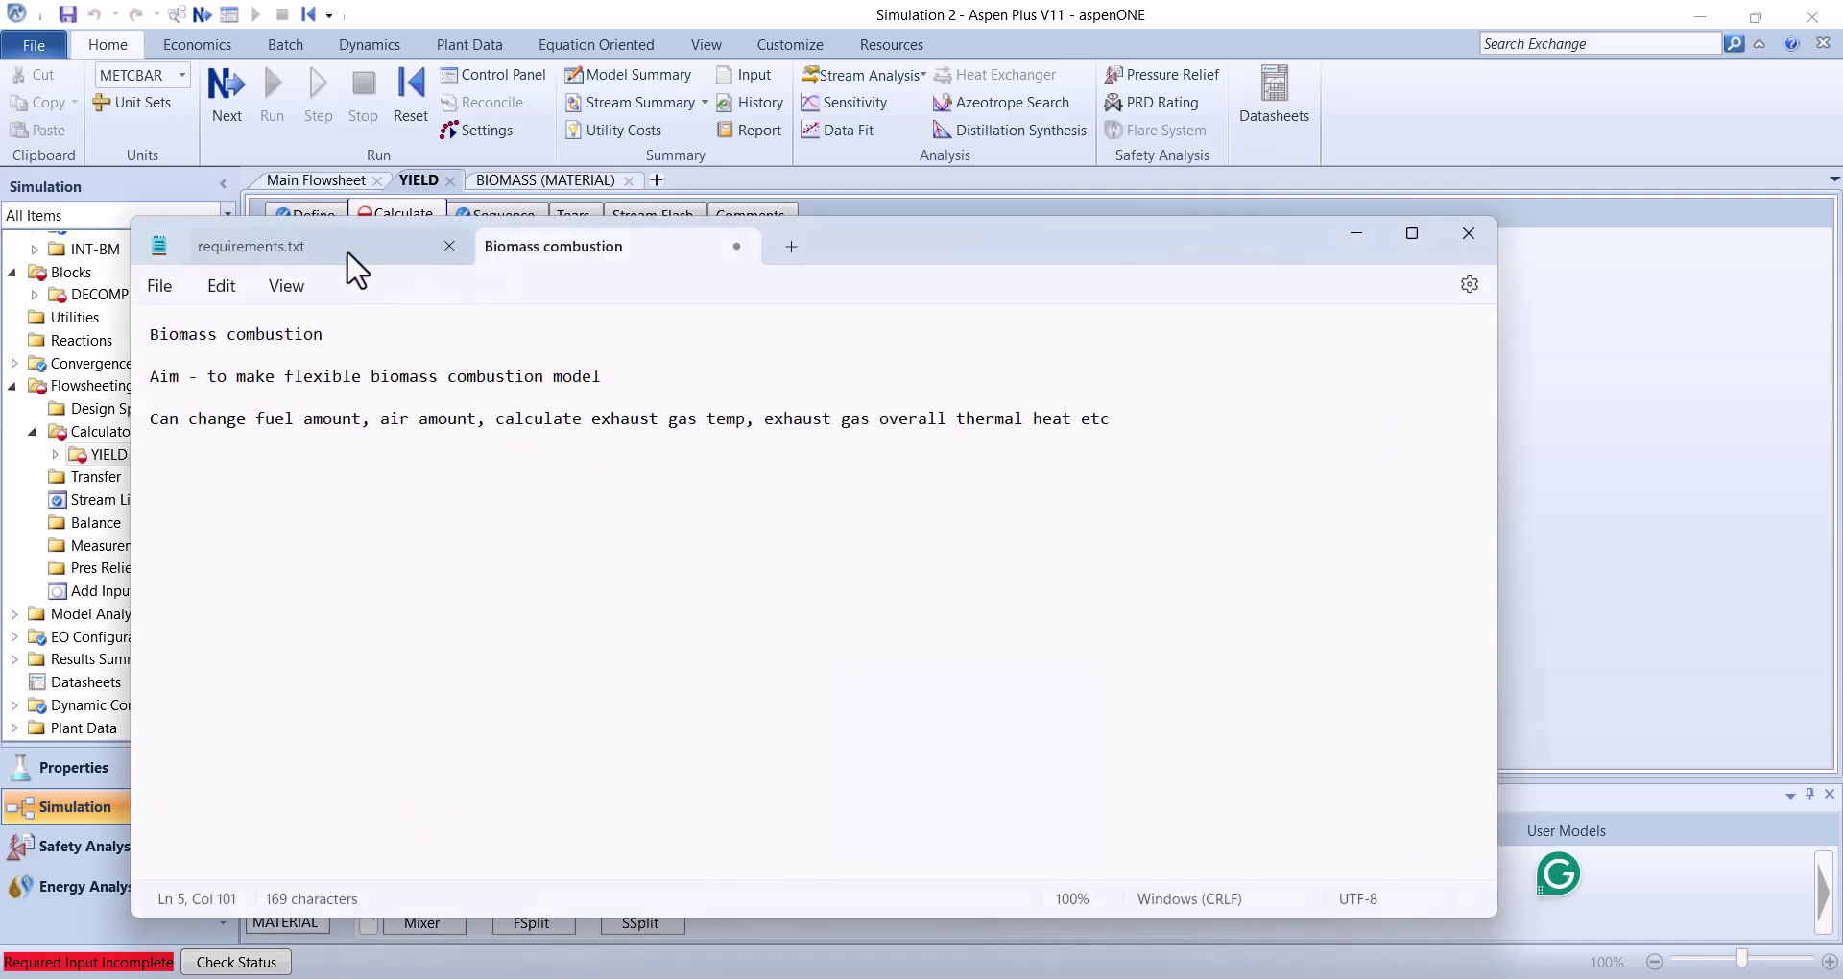
left_click(351, 258)
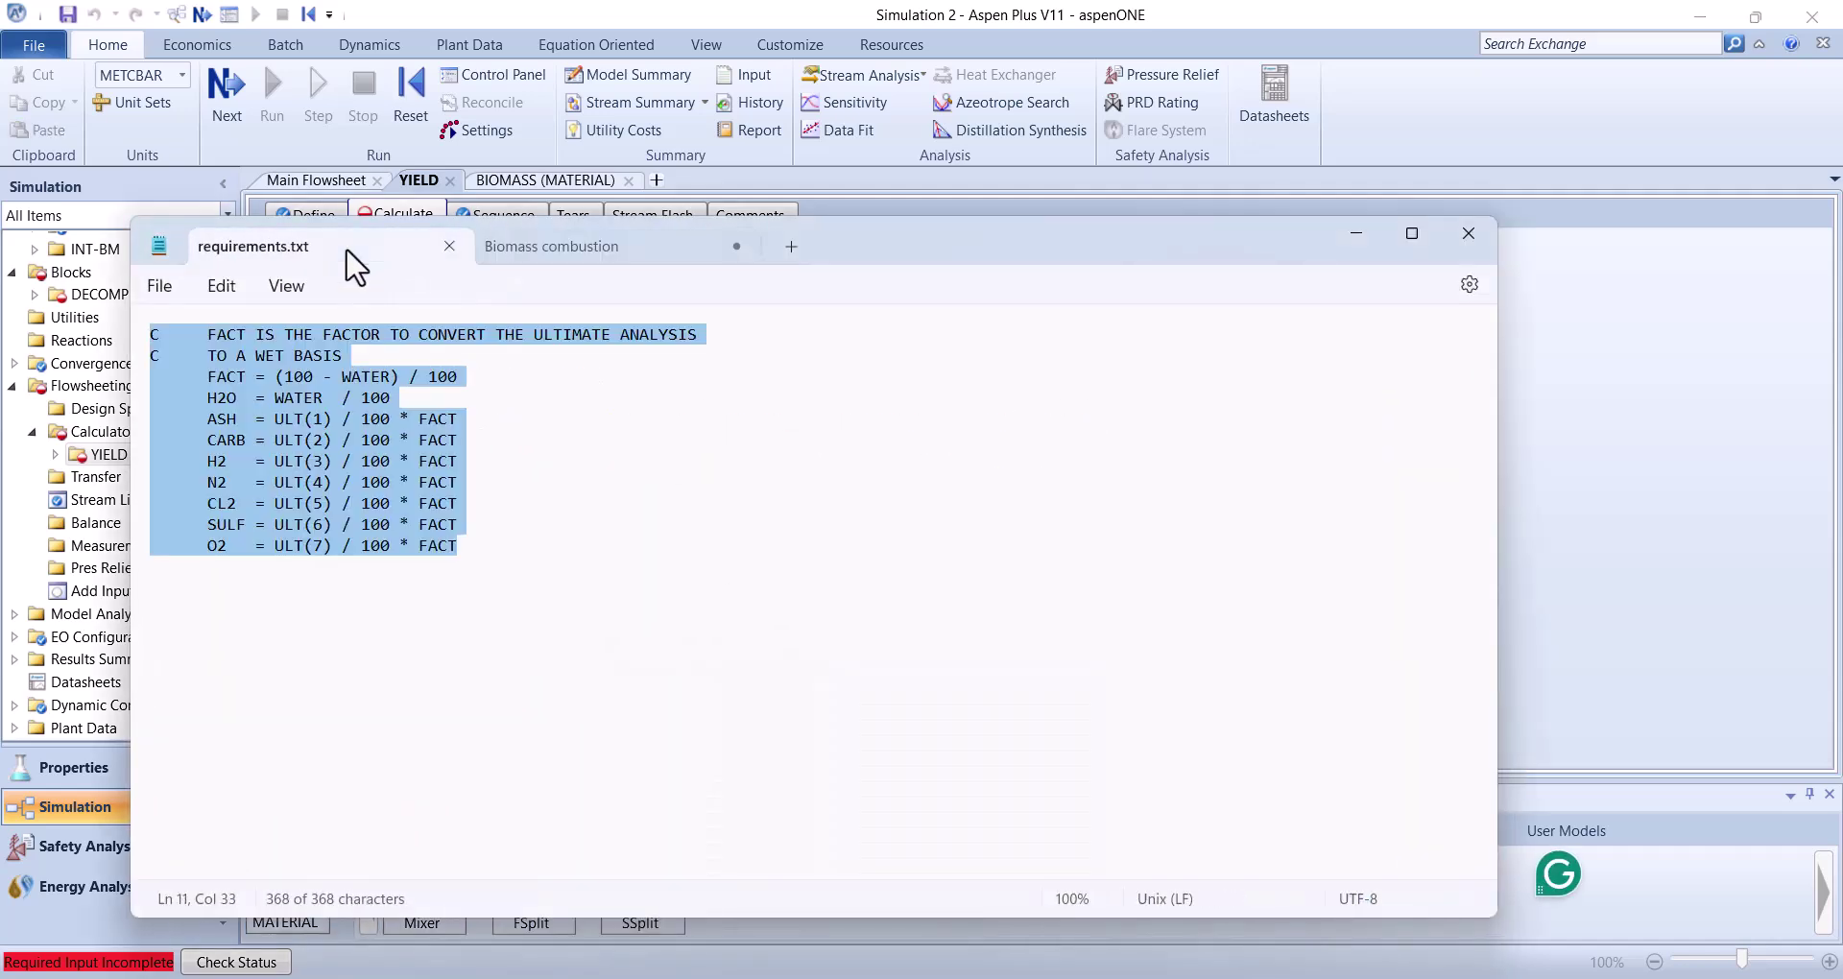
right_click(362, 488)
left_click(479, 130)
Return to Aspen Plus, paste the copied statements into the YIELD calculator's Fortran code, and check the starting column of the FACT and H2O lines
mouse_move(1361, 917)
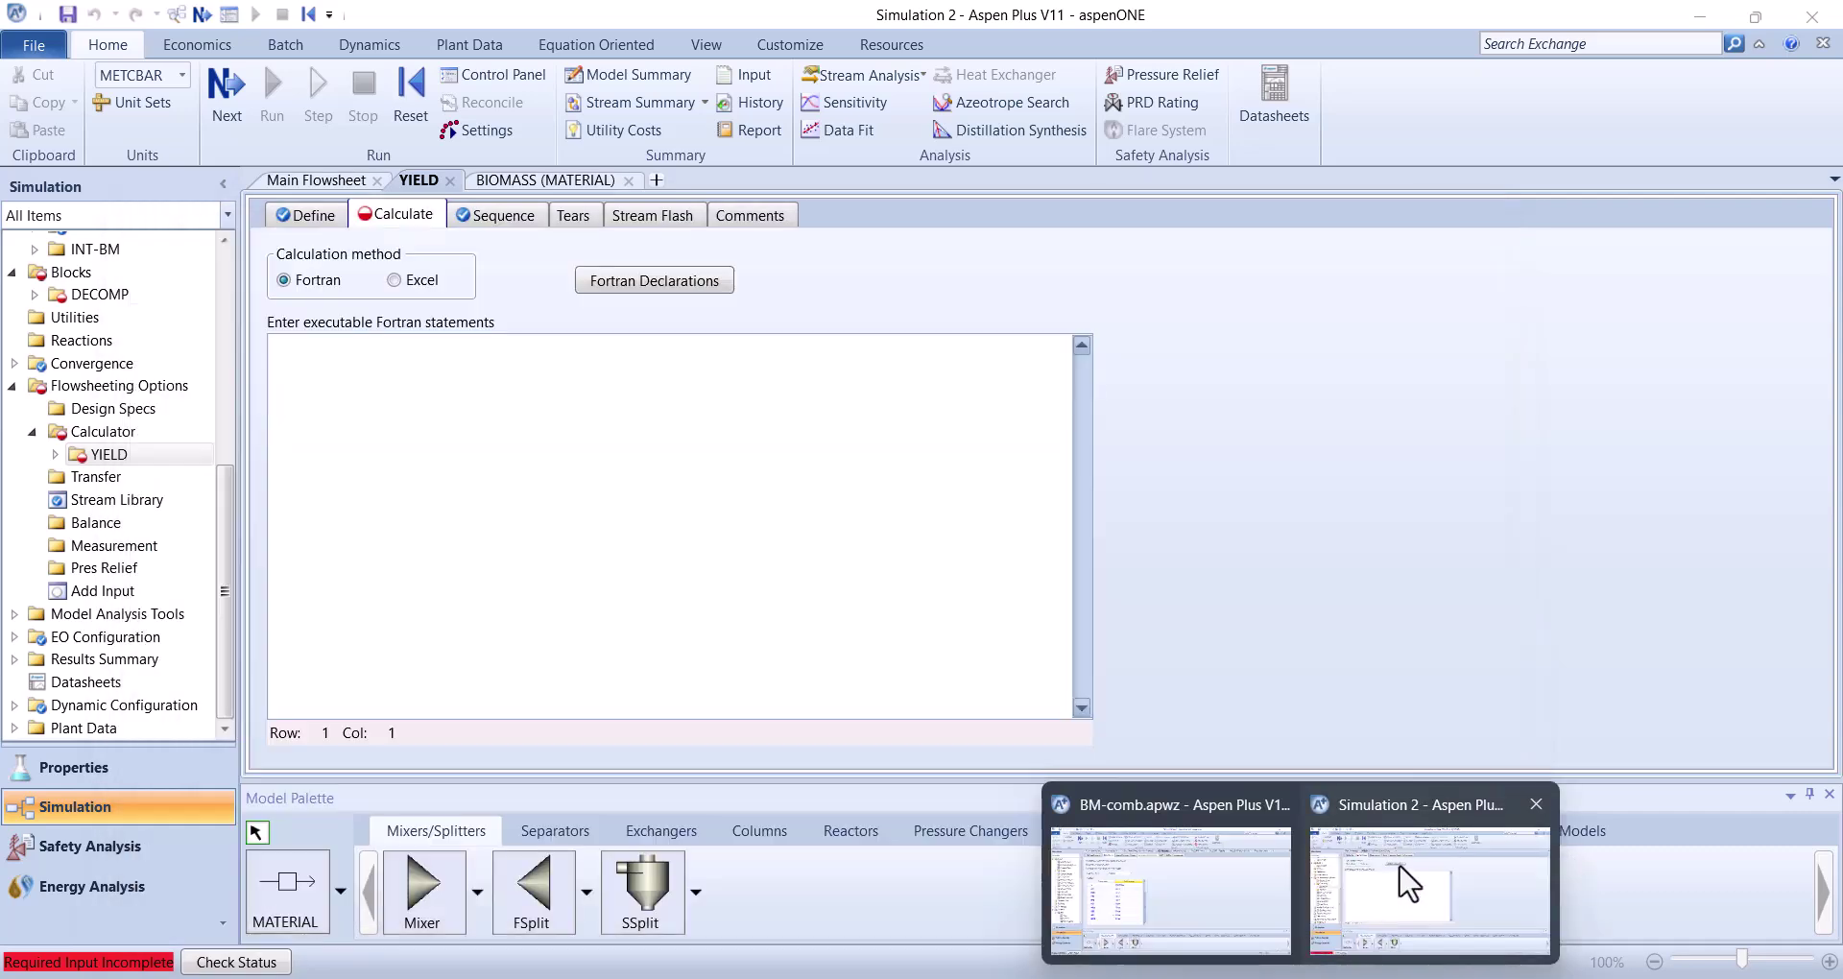
mouse_move(1214, 885)
left_click(1367, 883)
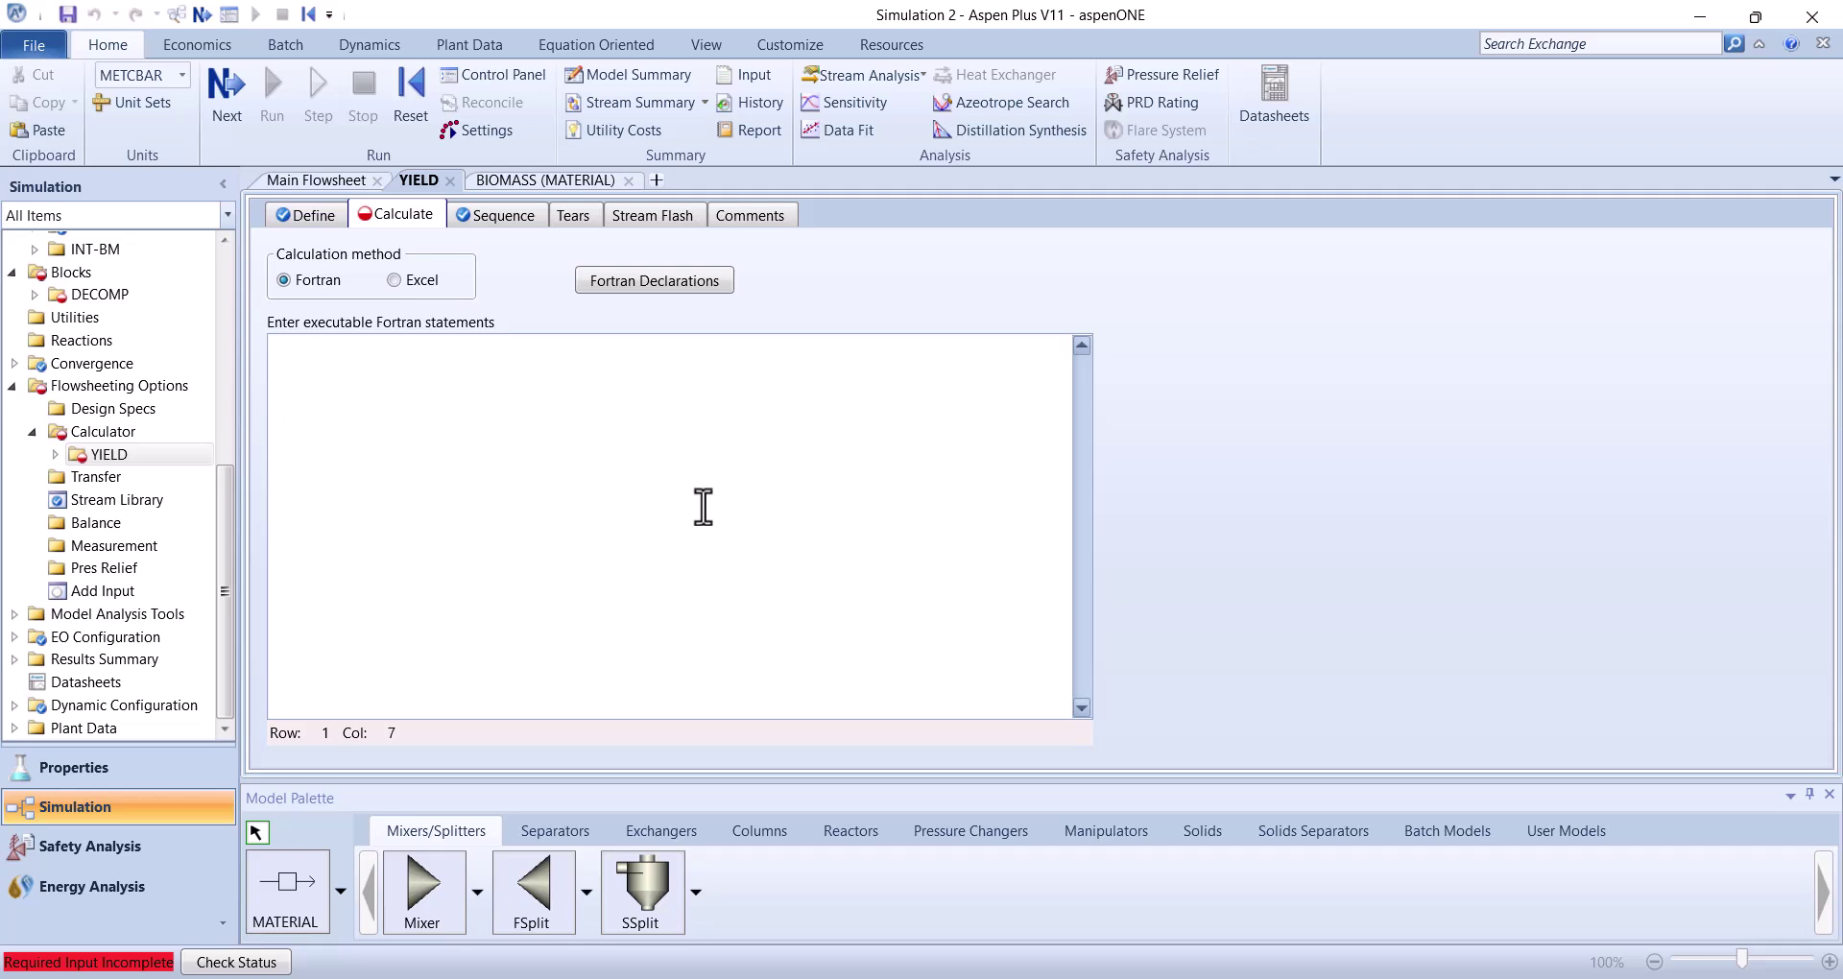
key("BackSpace")
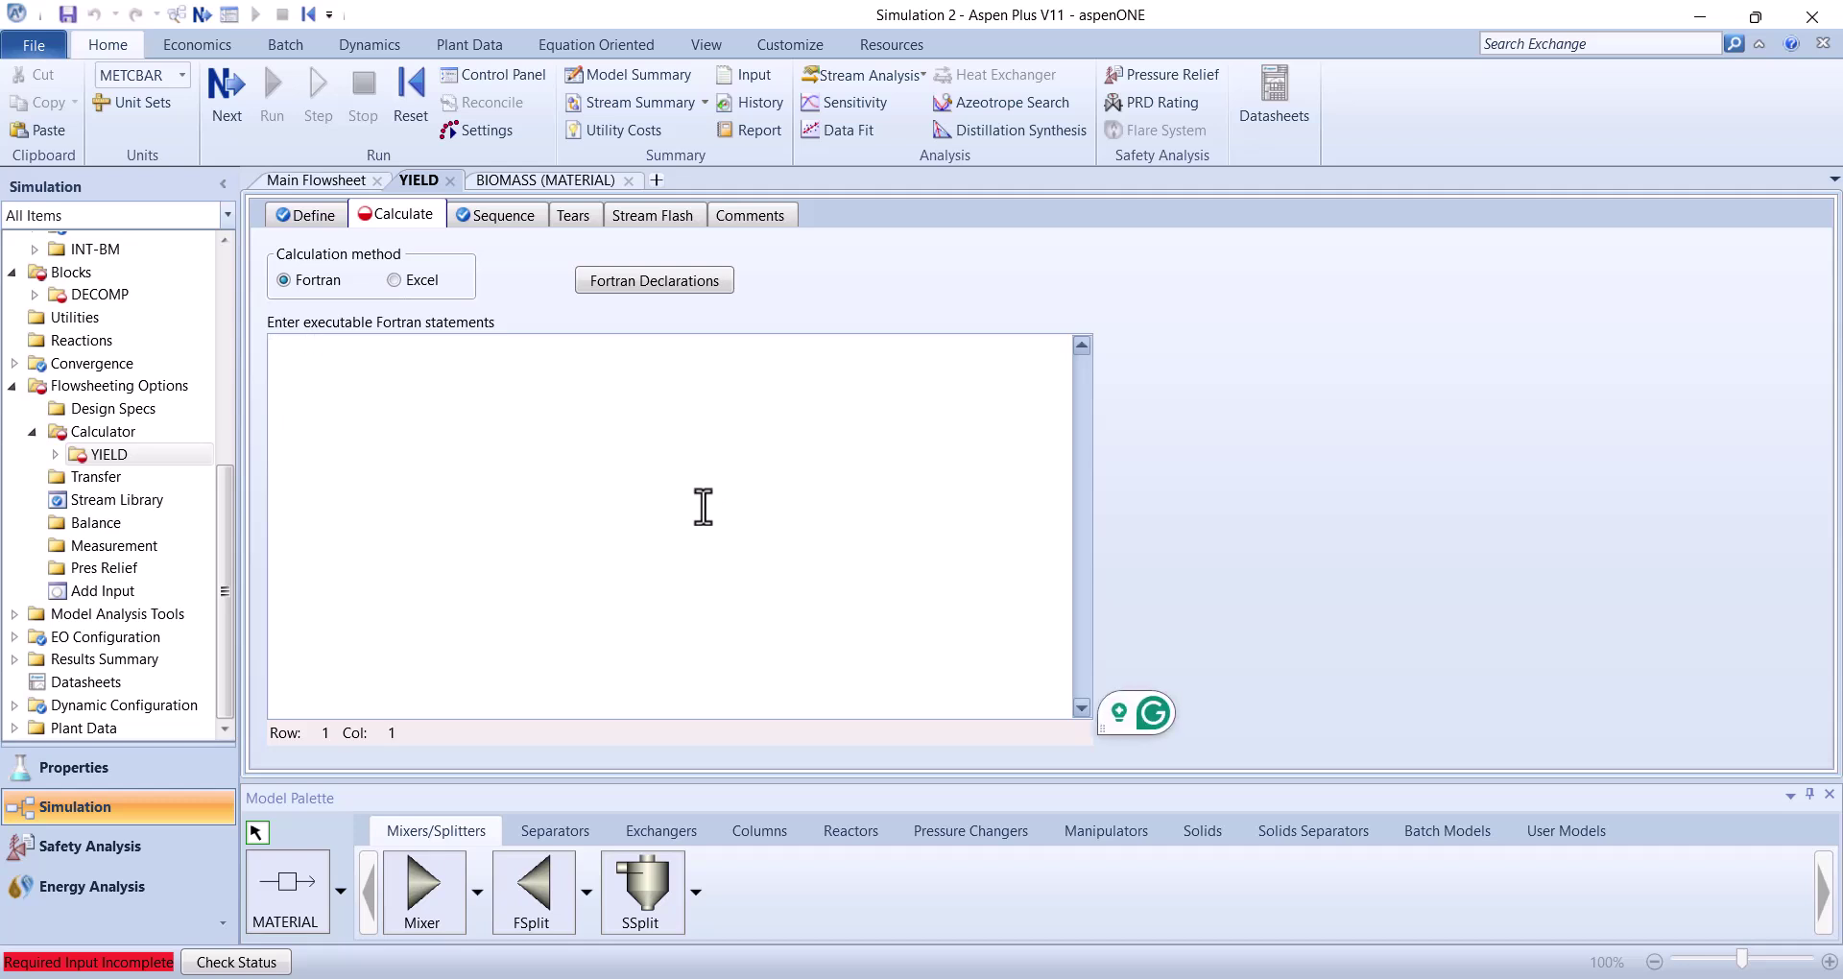
type("C     FACT IS THE FACTOR TO CONVERT THE ULTIMATE ANALYSIS C     TO A WET BASIS       FACT = (100 - WATER) / 100       H2O  = WATER  / 100       ASH  = ULT(1) / 100 * FACT       CARB = ULT(2) / 100 * FACT       H2   = ULT(3) / 100 * FACT       N2   = ULT(4) / 100 * FACT       CL2  = ULT(5) / 100 * FACT       SULF = ULT(6) / 100 * FACT       O2   = ULT(7) / 100 * FACT")
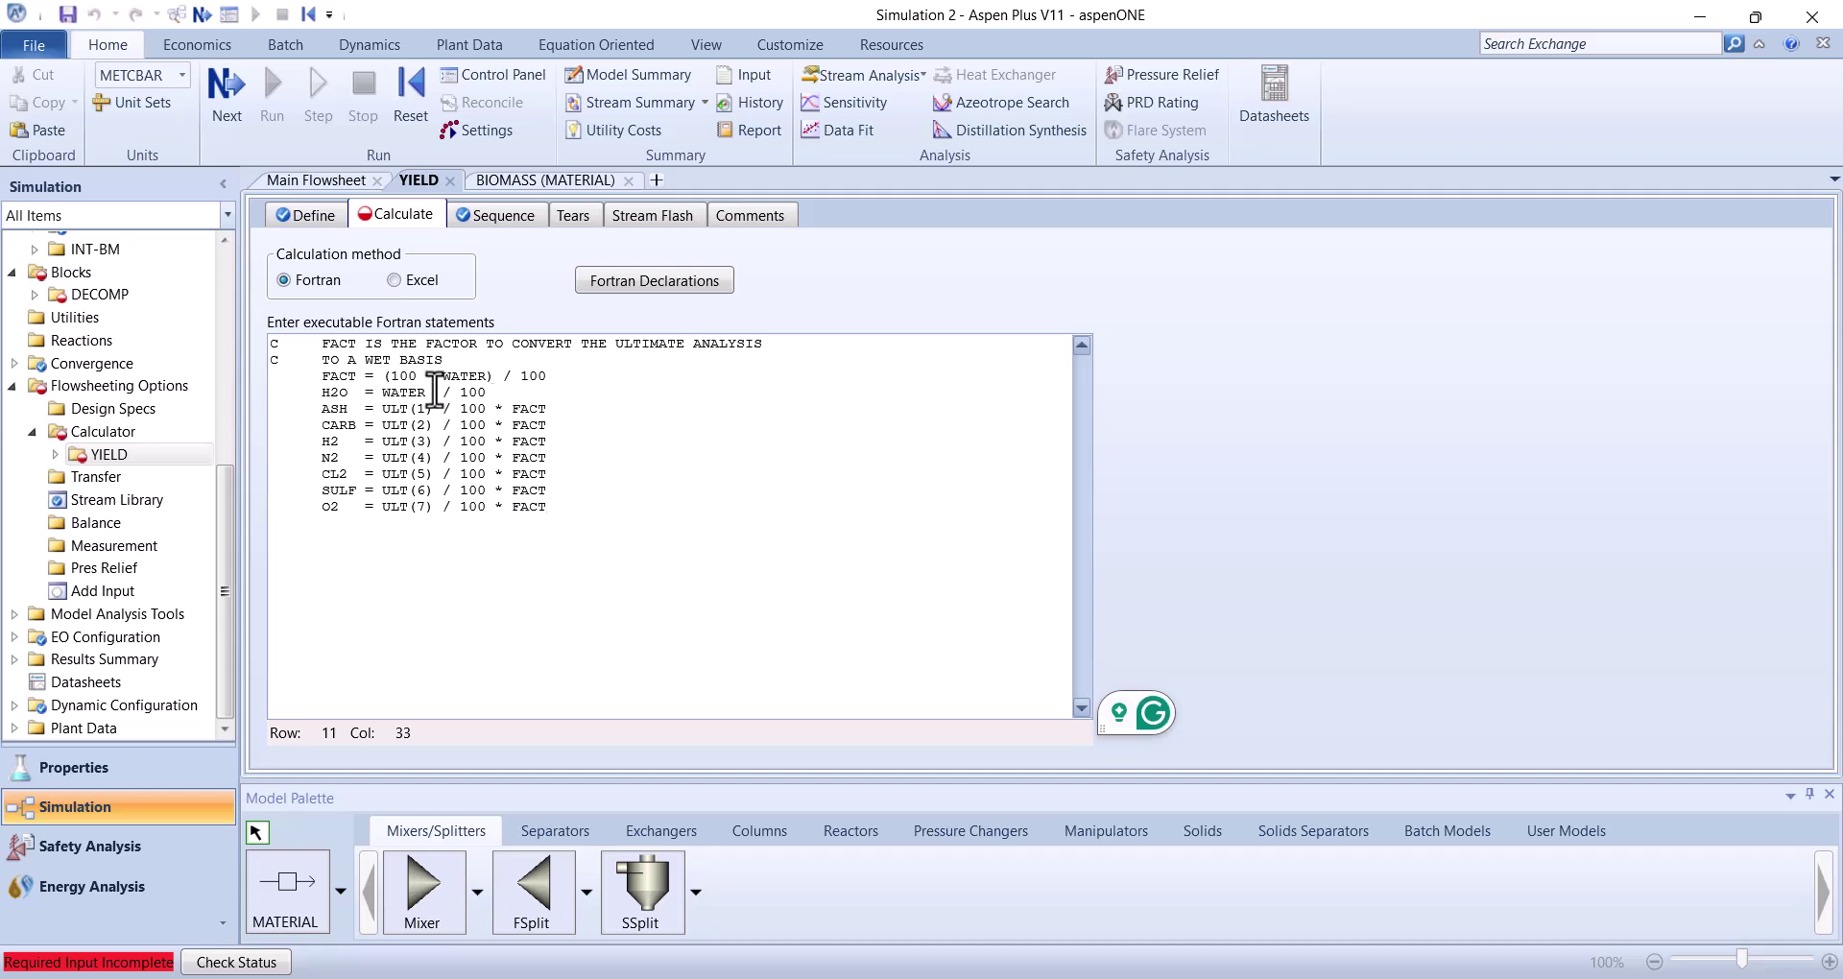
left_click(322, 375)
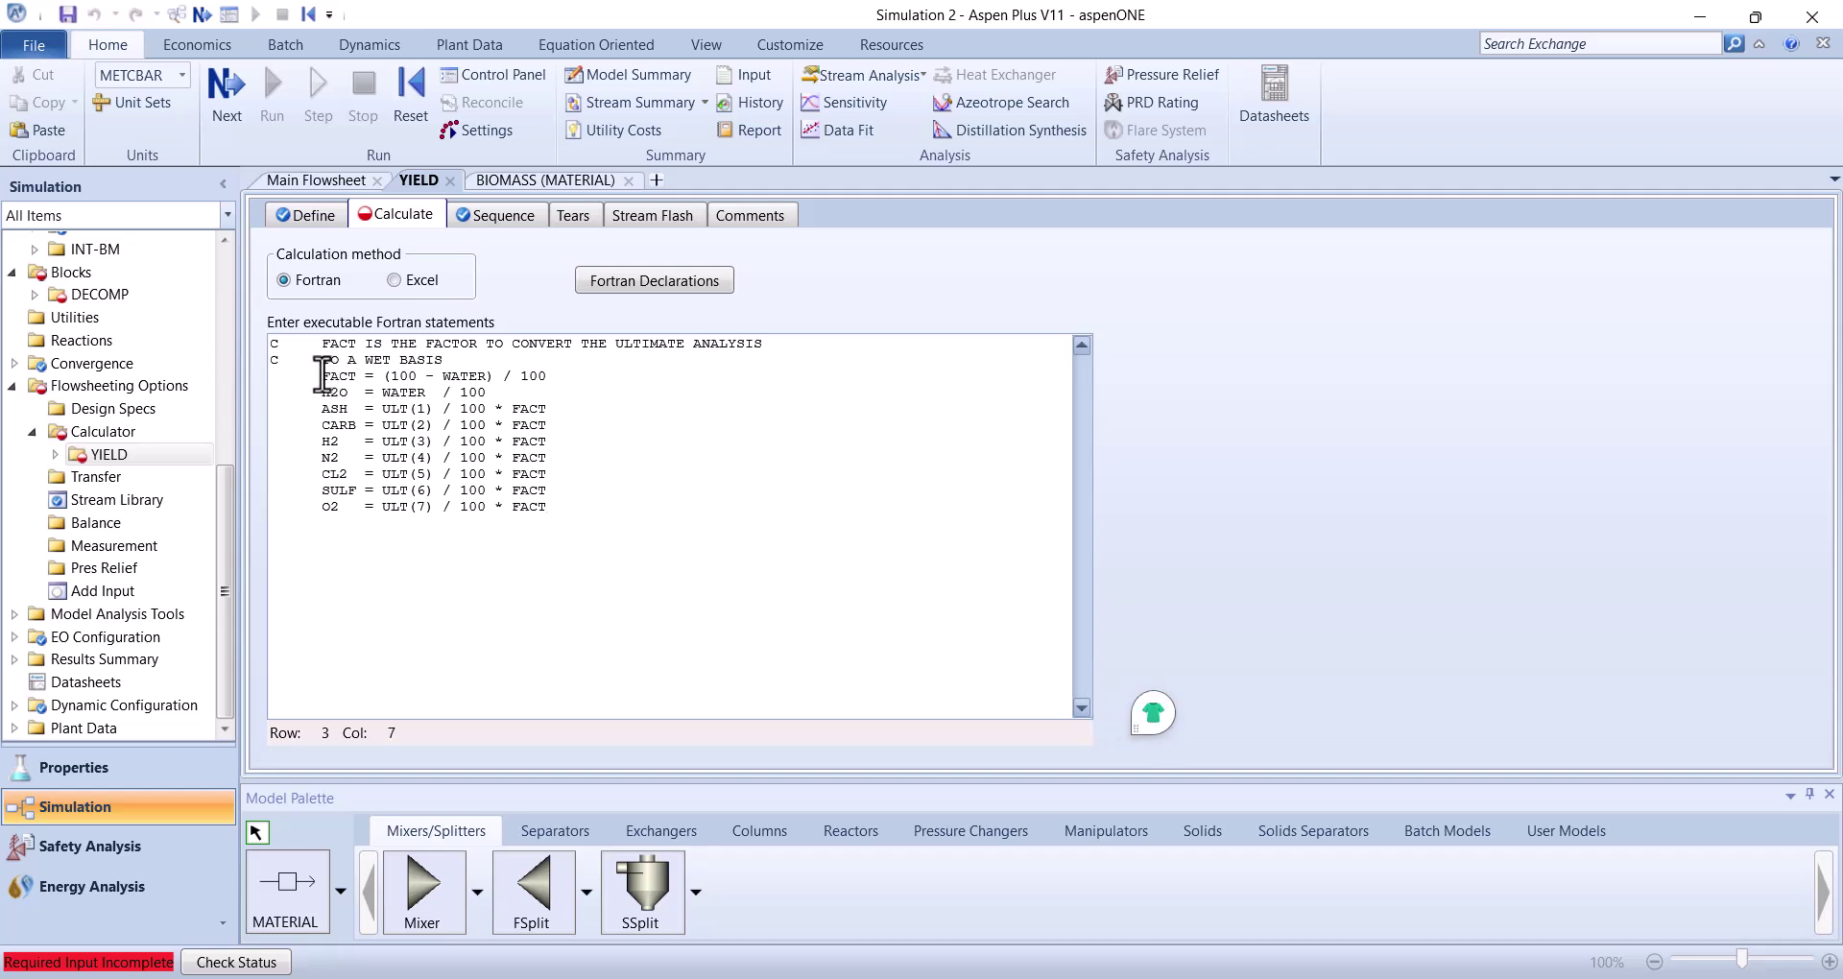
key("Down")
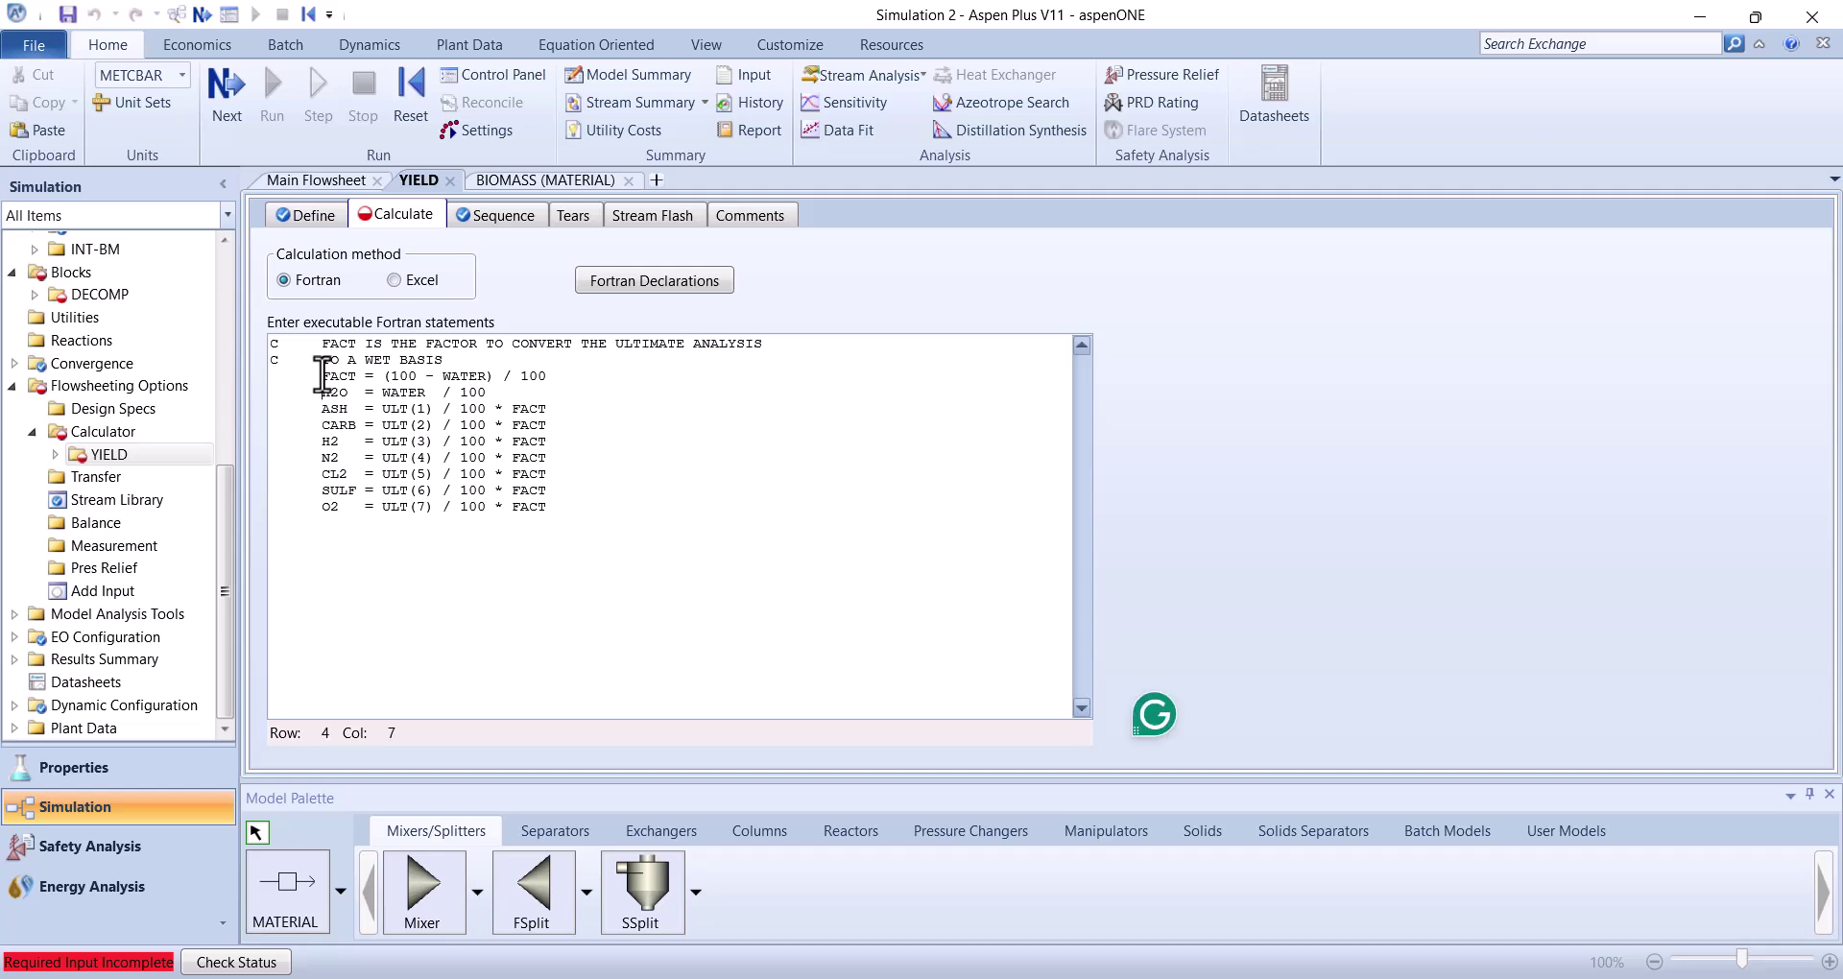
Review the YIELD calculator's execution sequence and go back to its Fortran statements
key("Down")
key("Down")
left_click(469, 213)
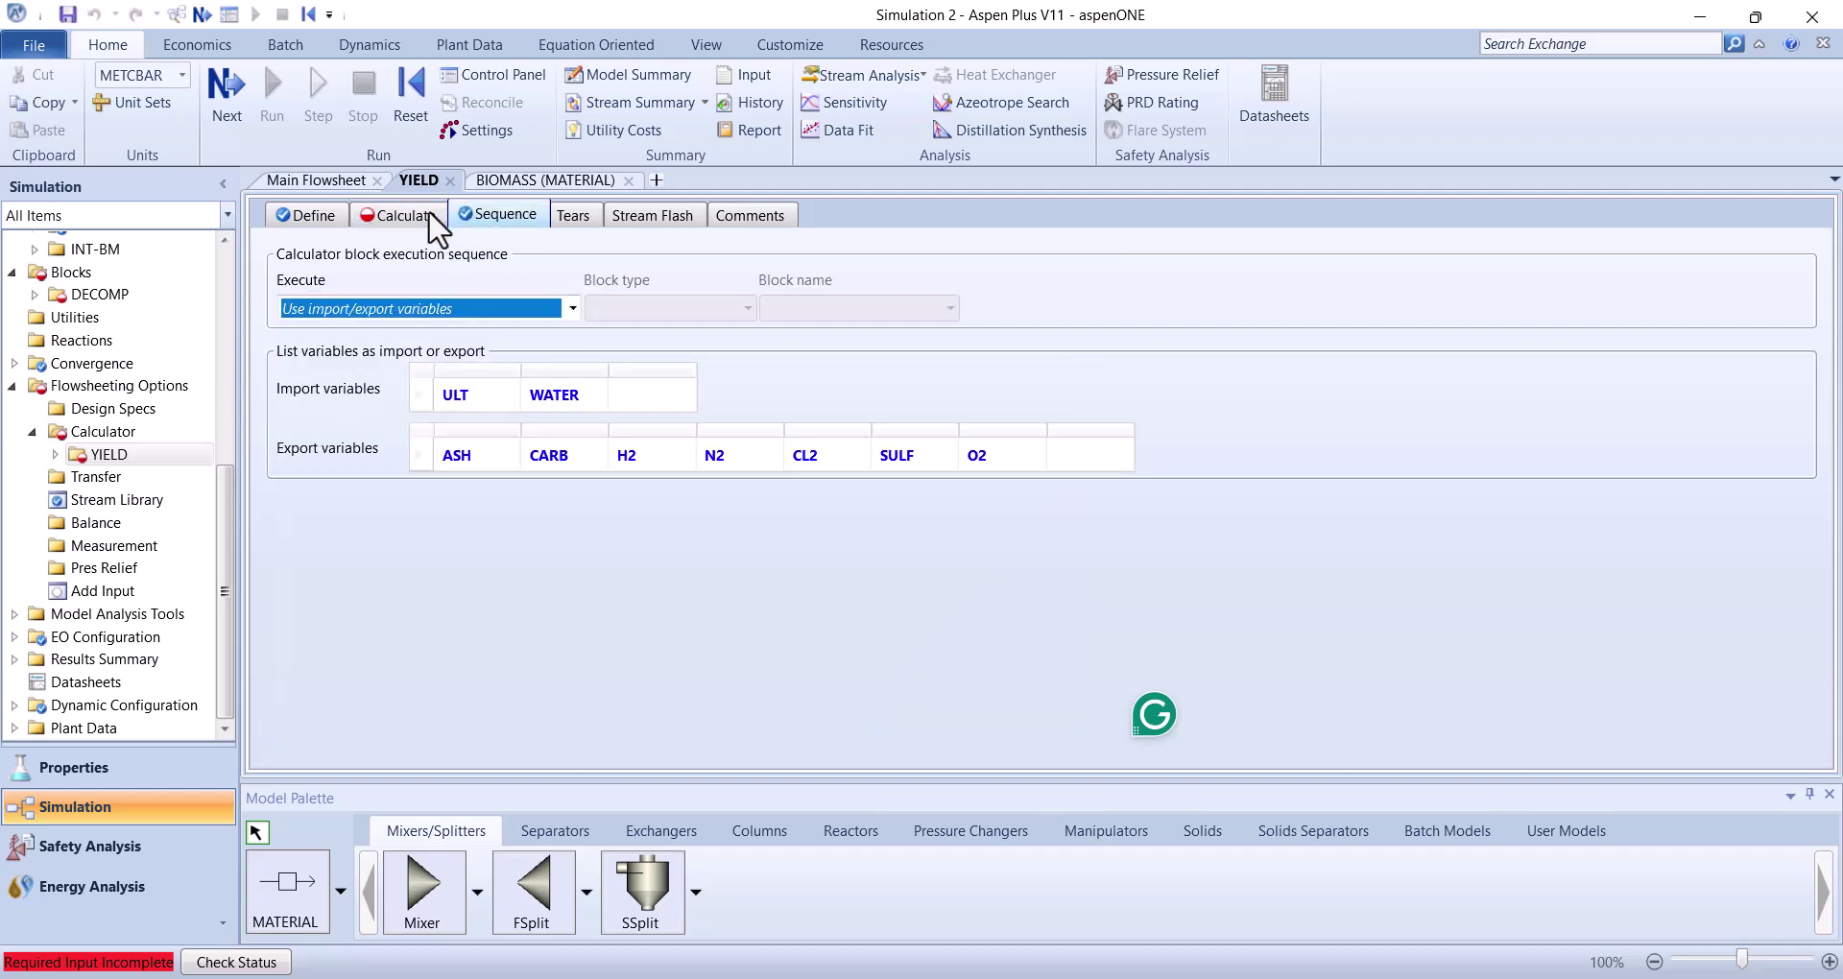
left_click(430, 217)
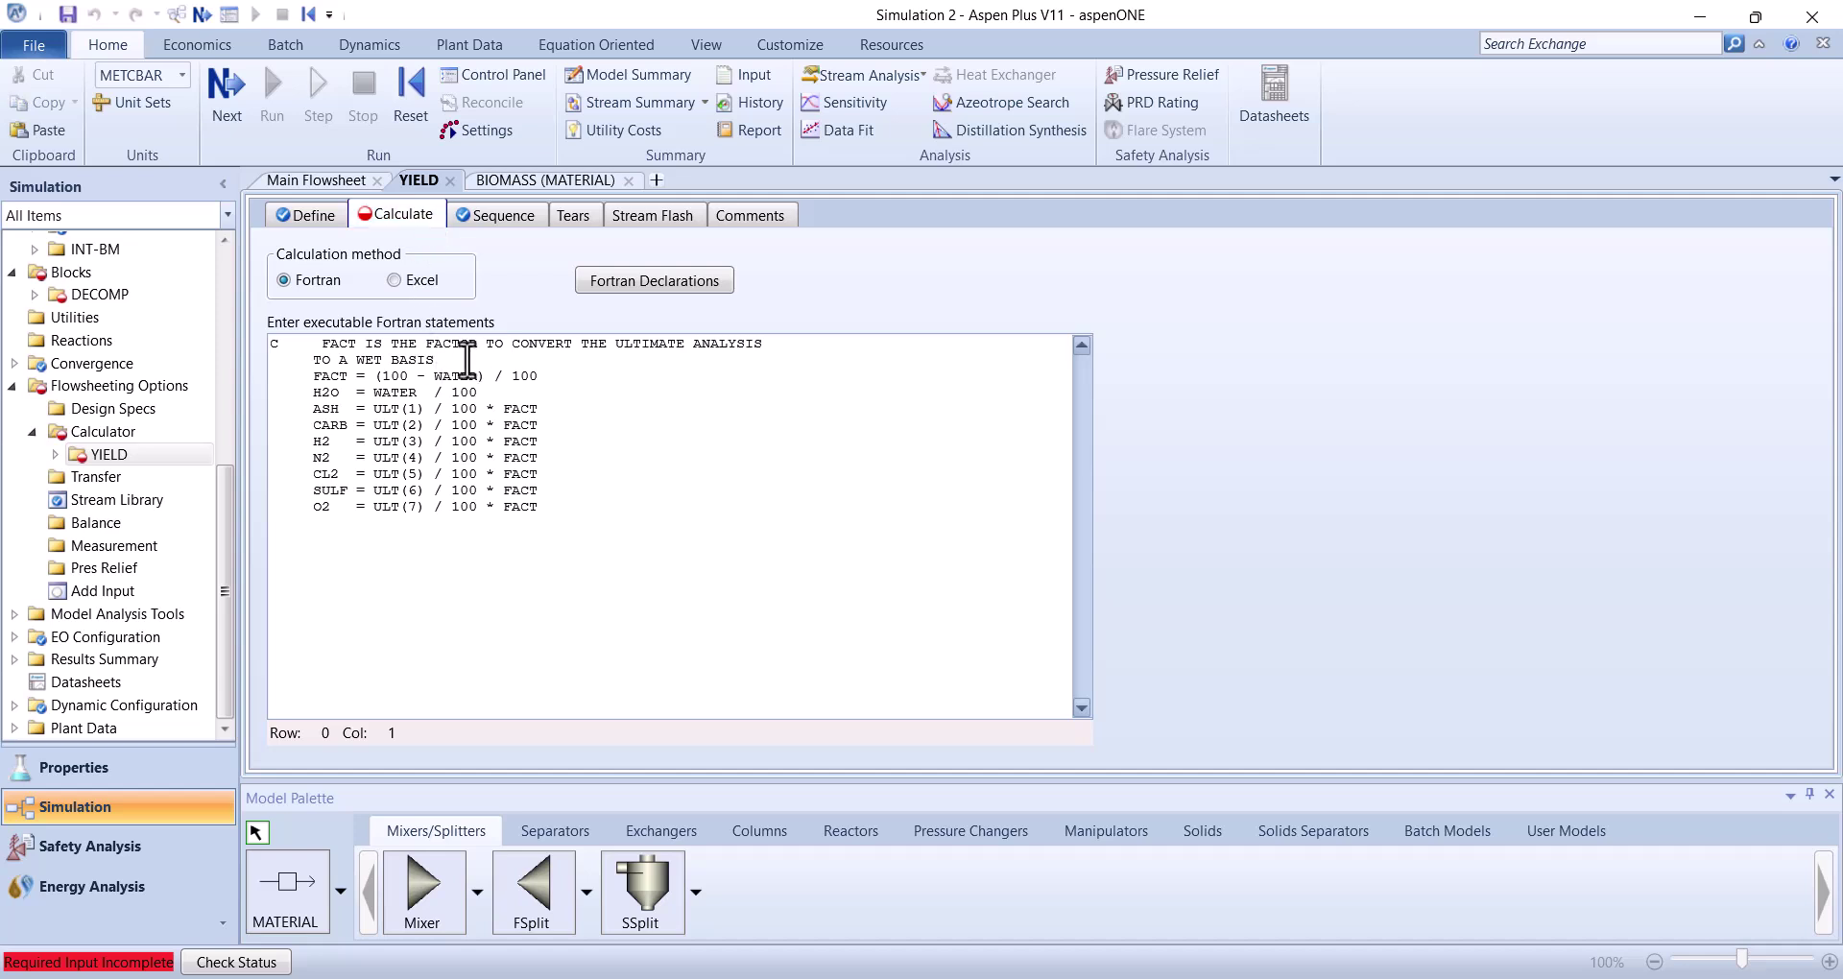
Mark the TO A WET BASIS line as a comment with C in the first column and its text starting at column 7
left_click(309, 360)
key("BackSpace")
key("BackSpace")
key("BackSpace")
key("BackSpace")
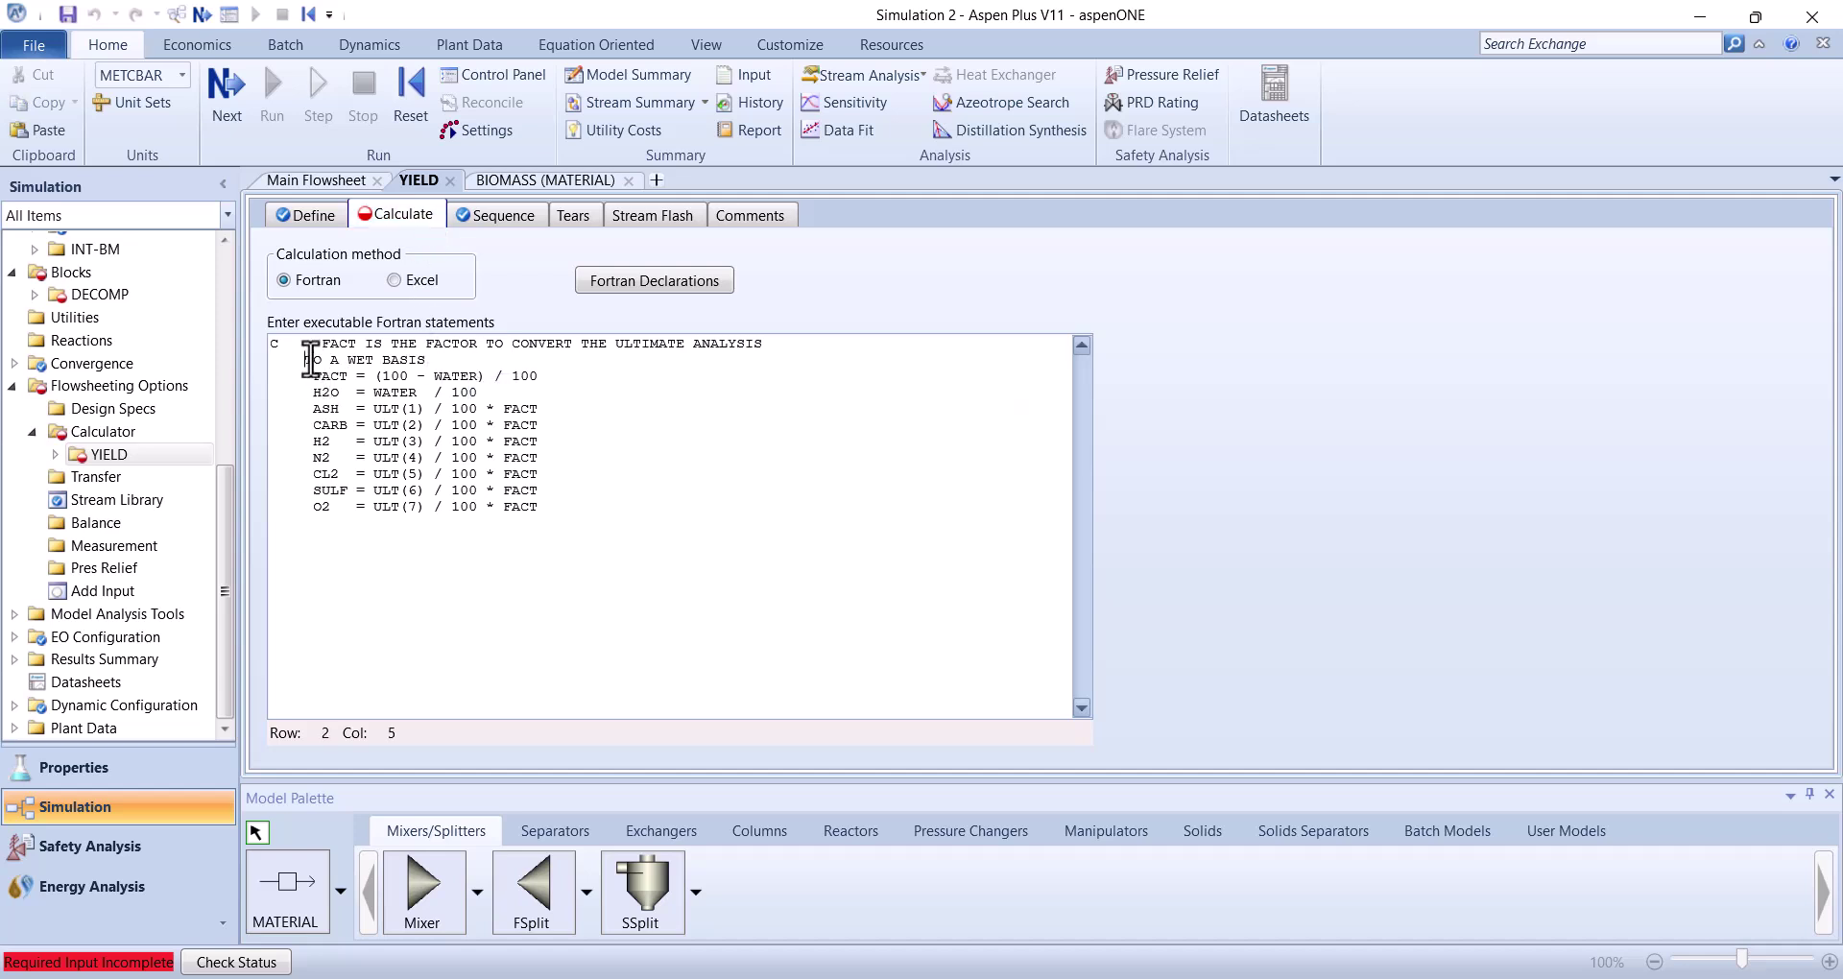
key("BackSpace")
type("C")
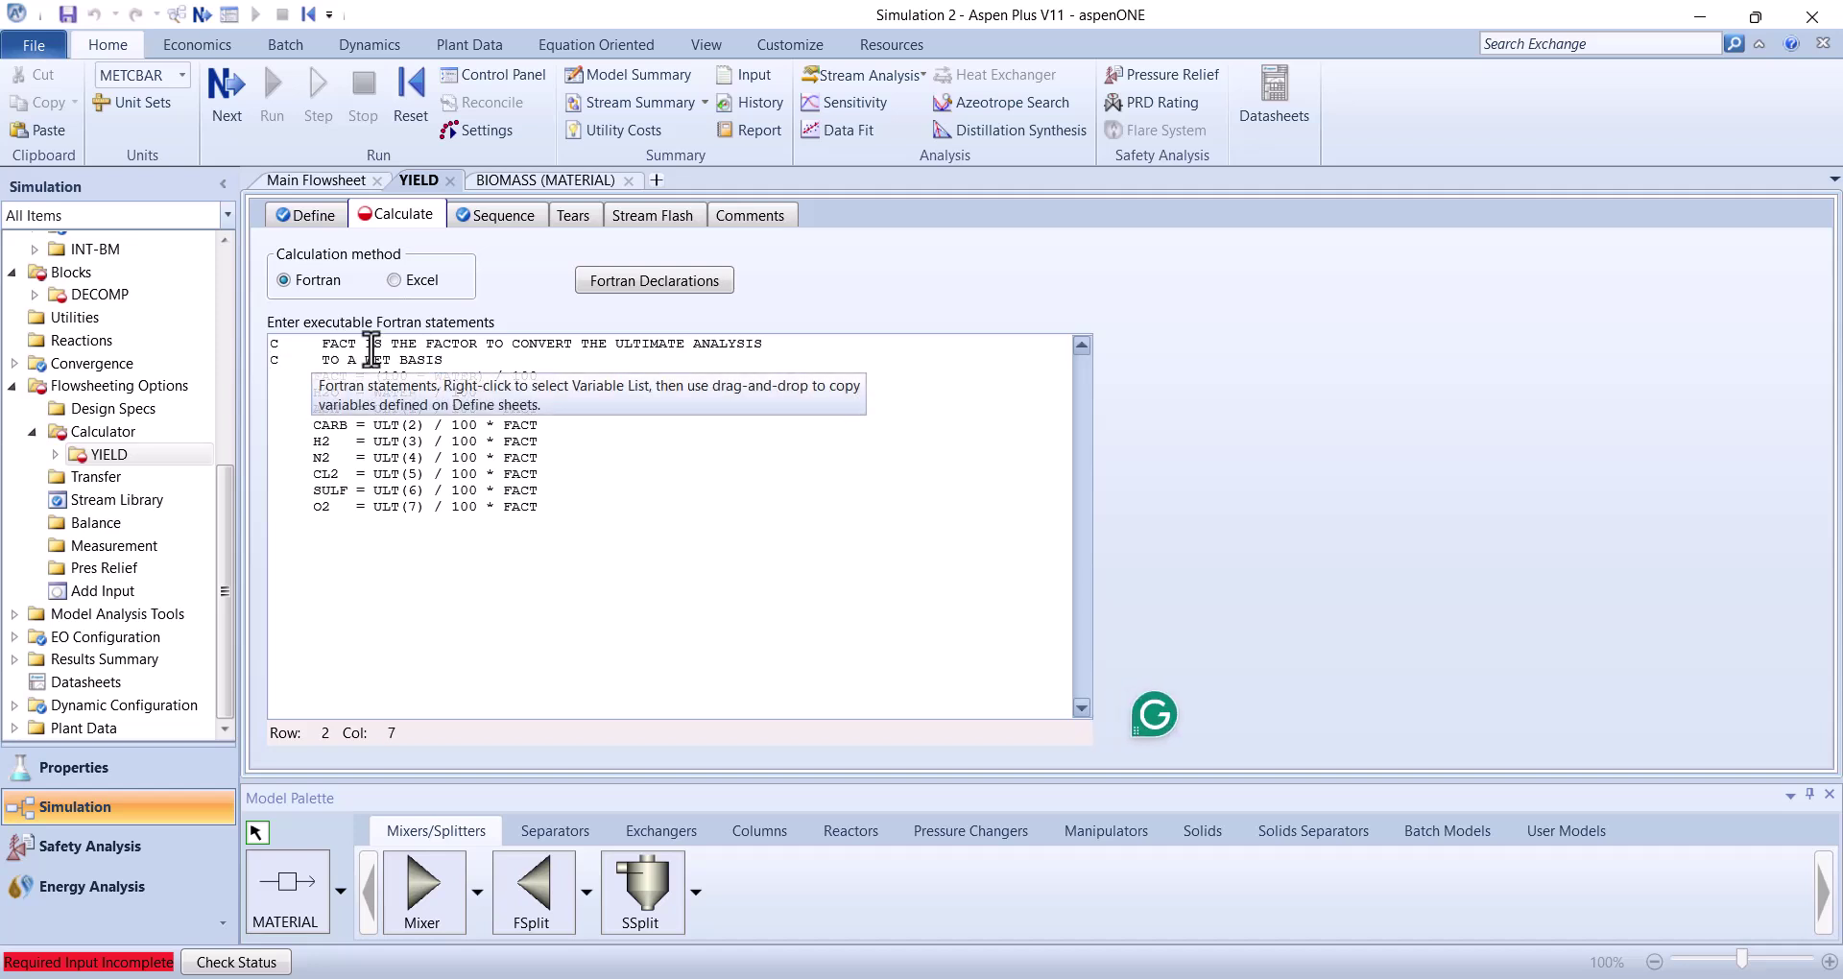
Indent the Fortran statements from FACT through O2 so that each one starts at column 7
left_click(304, 381)
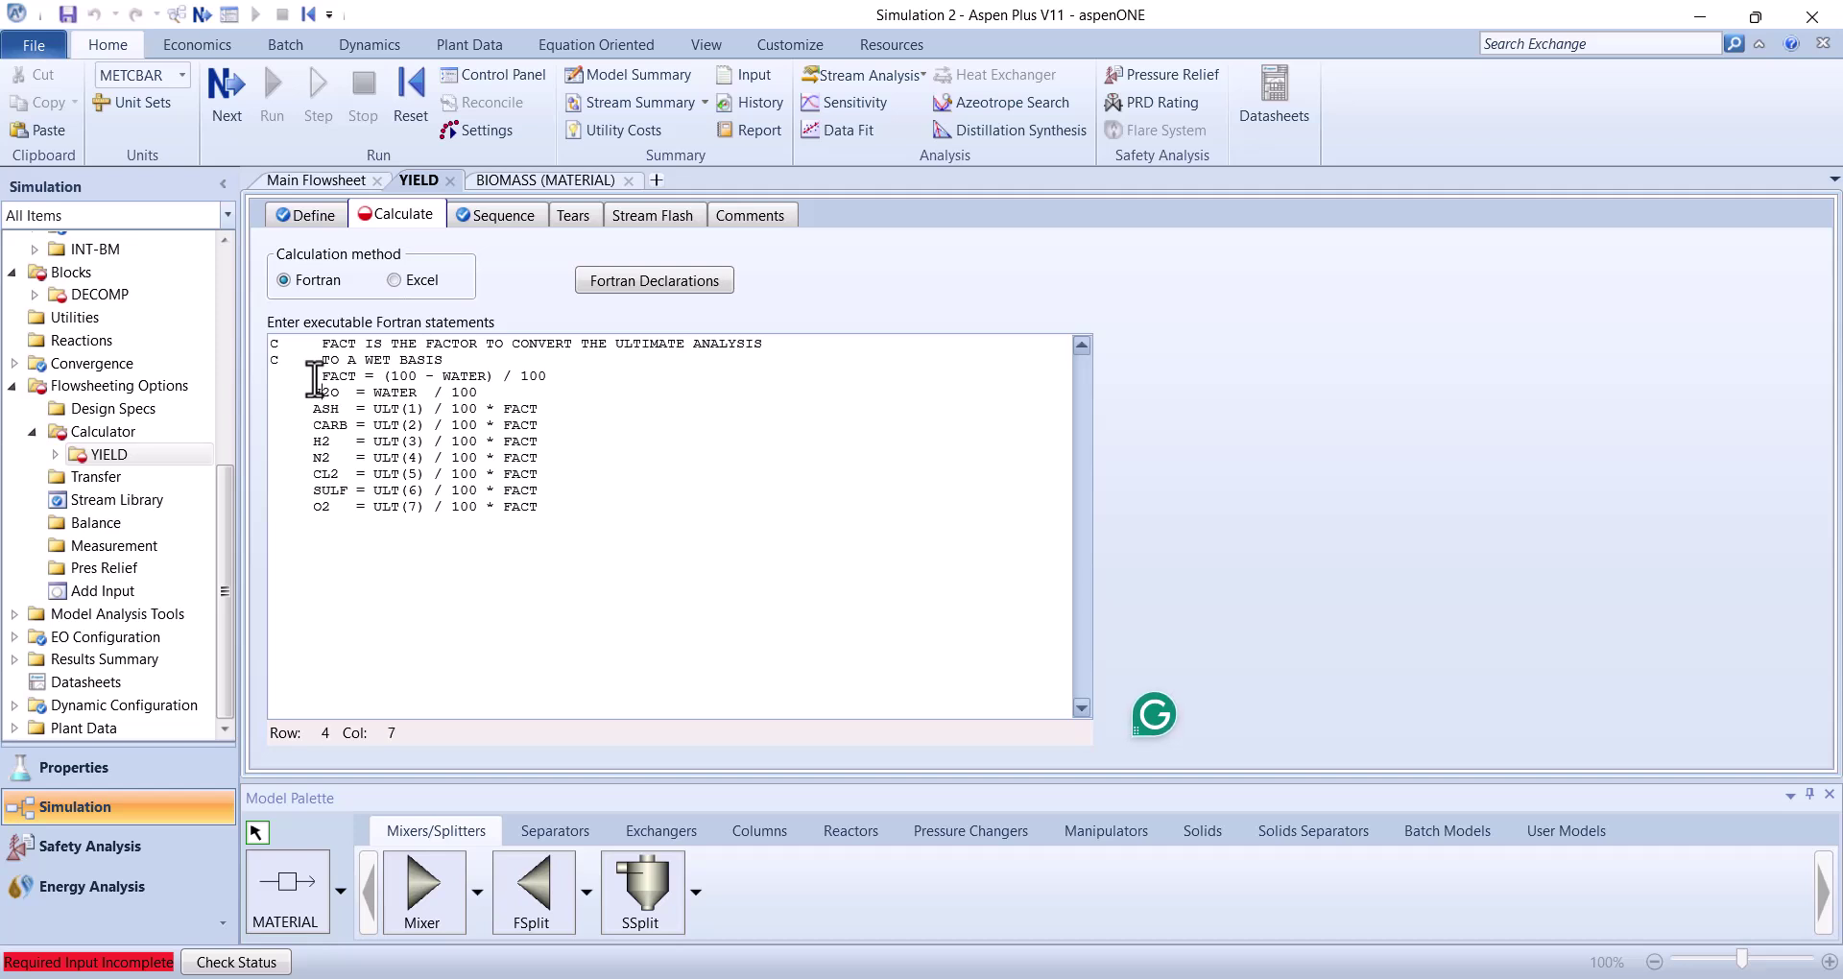
key("Down")
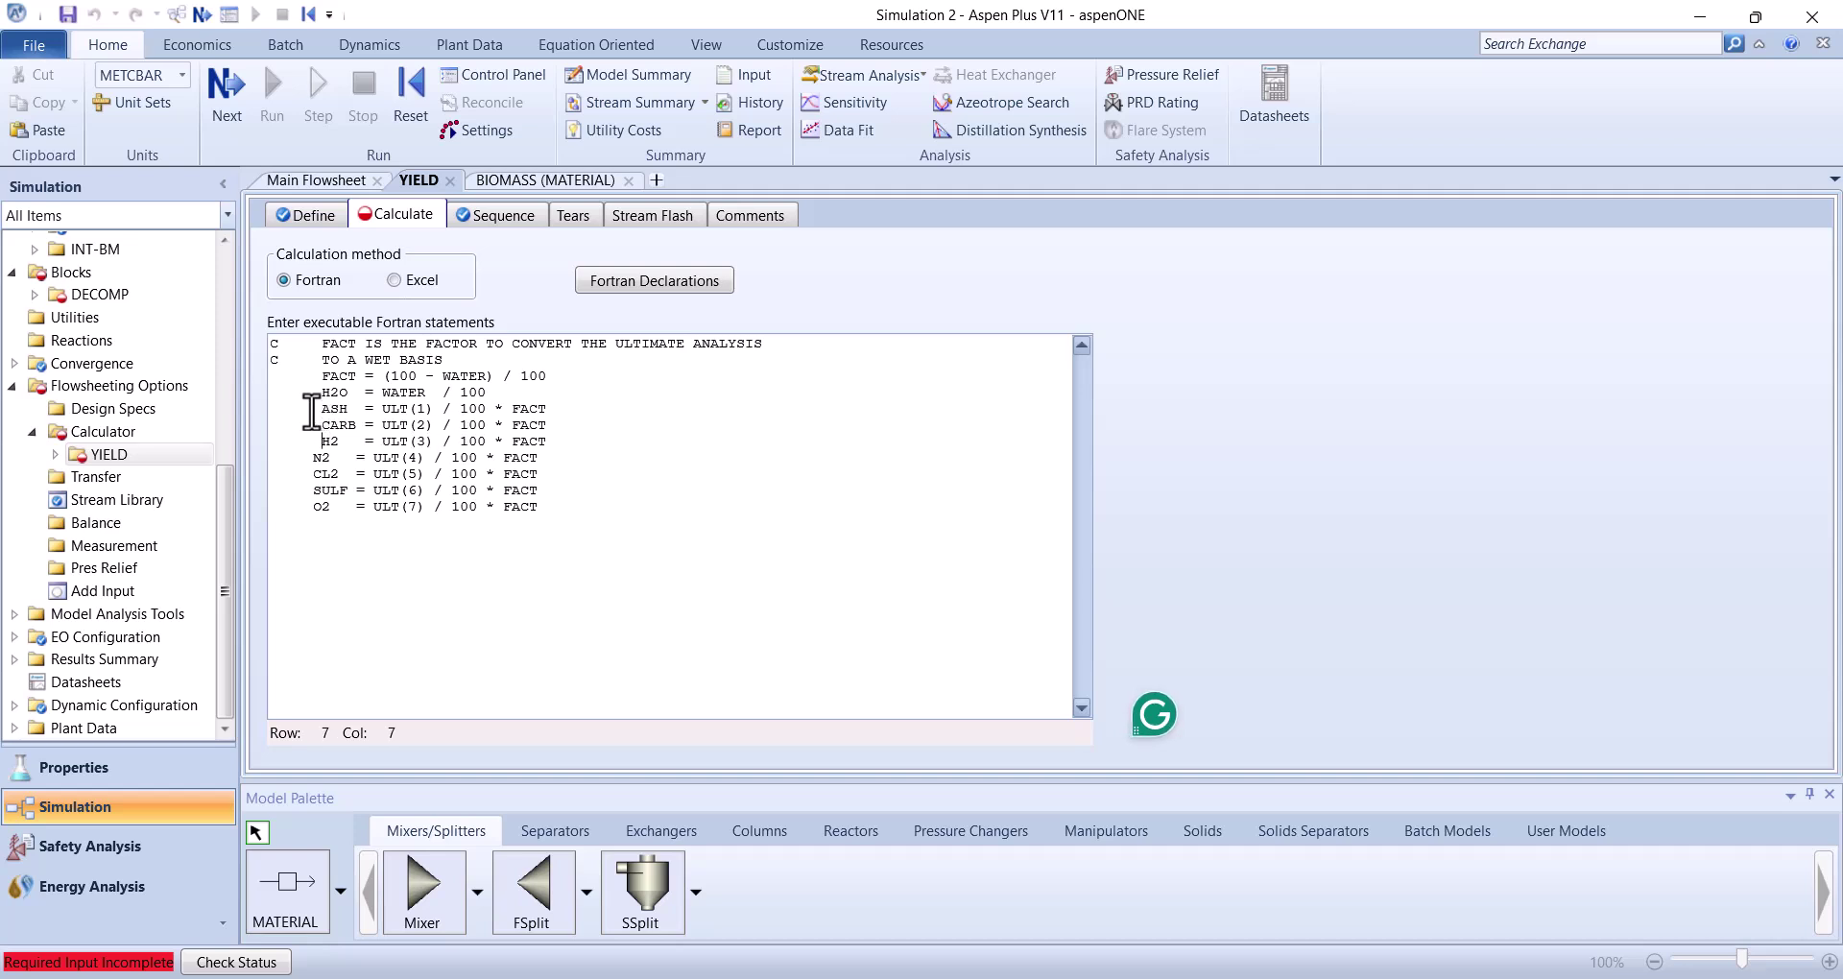
key("Down")
key("Left")
key("Left")
key("Down")
key("Left")
key("Left")
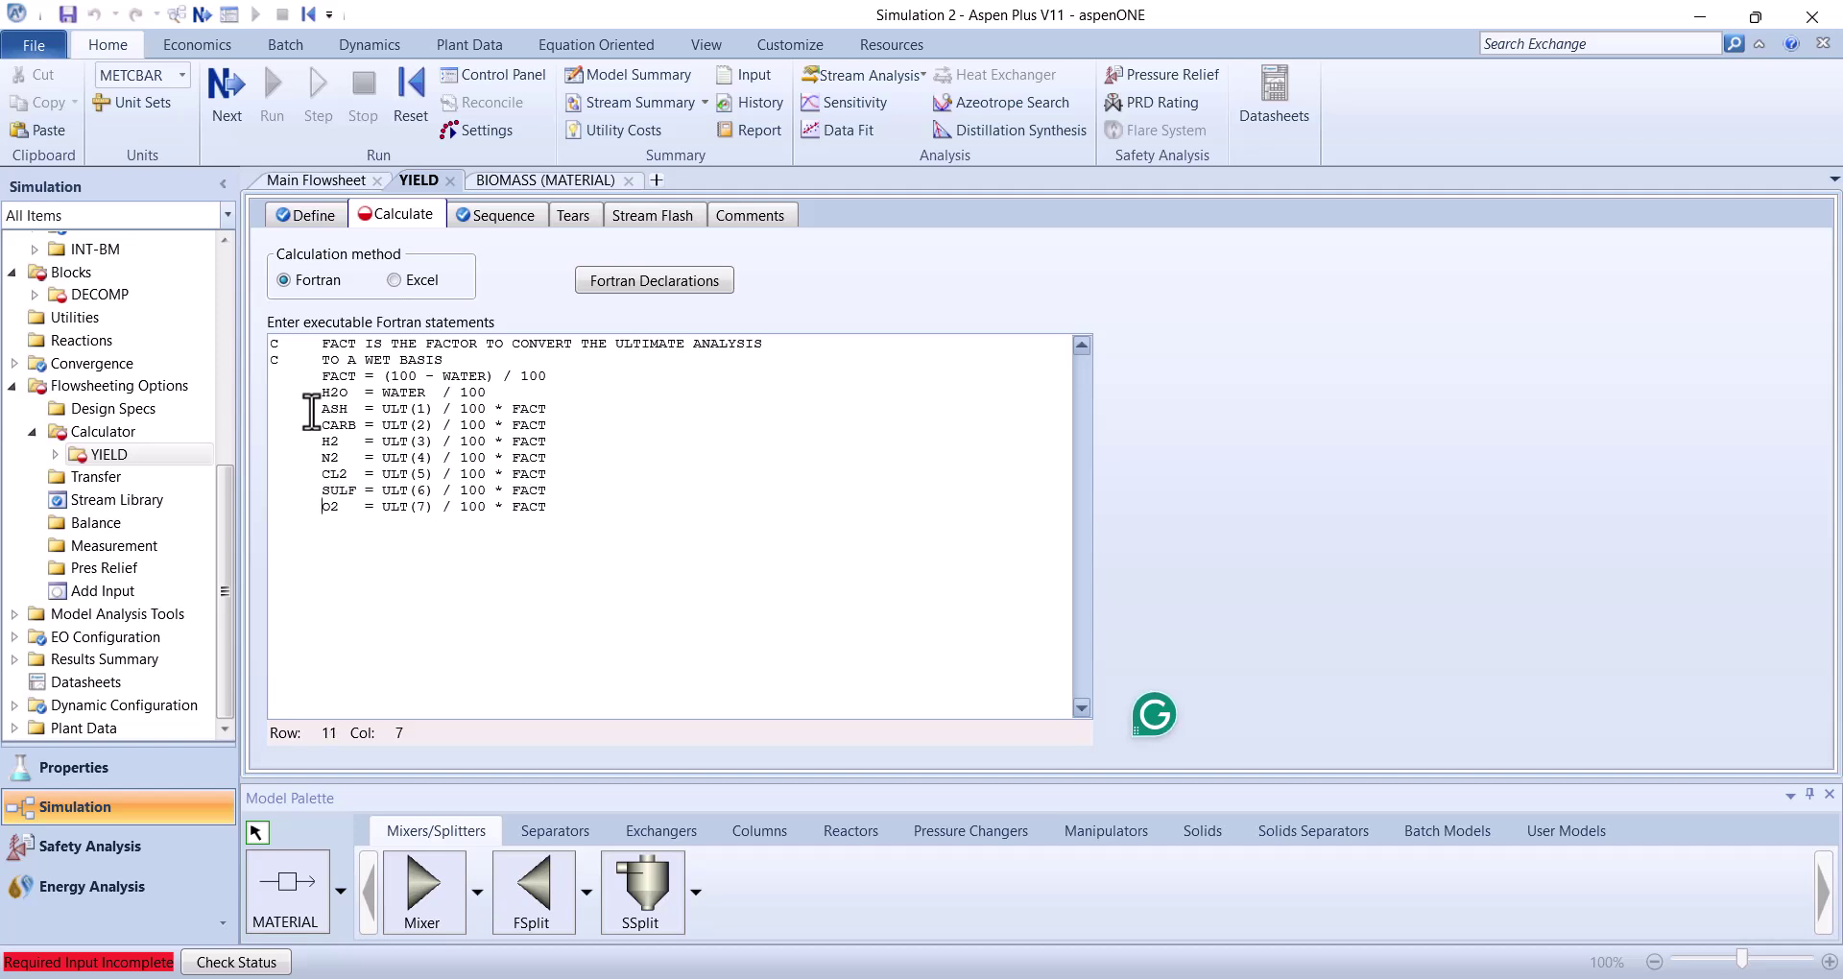
Check the calculator's import and export variable sequence and review the WATER term in the FACT statement
left_click(491, 213)
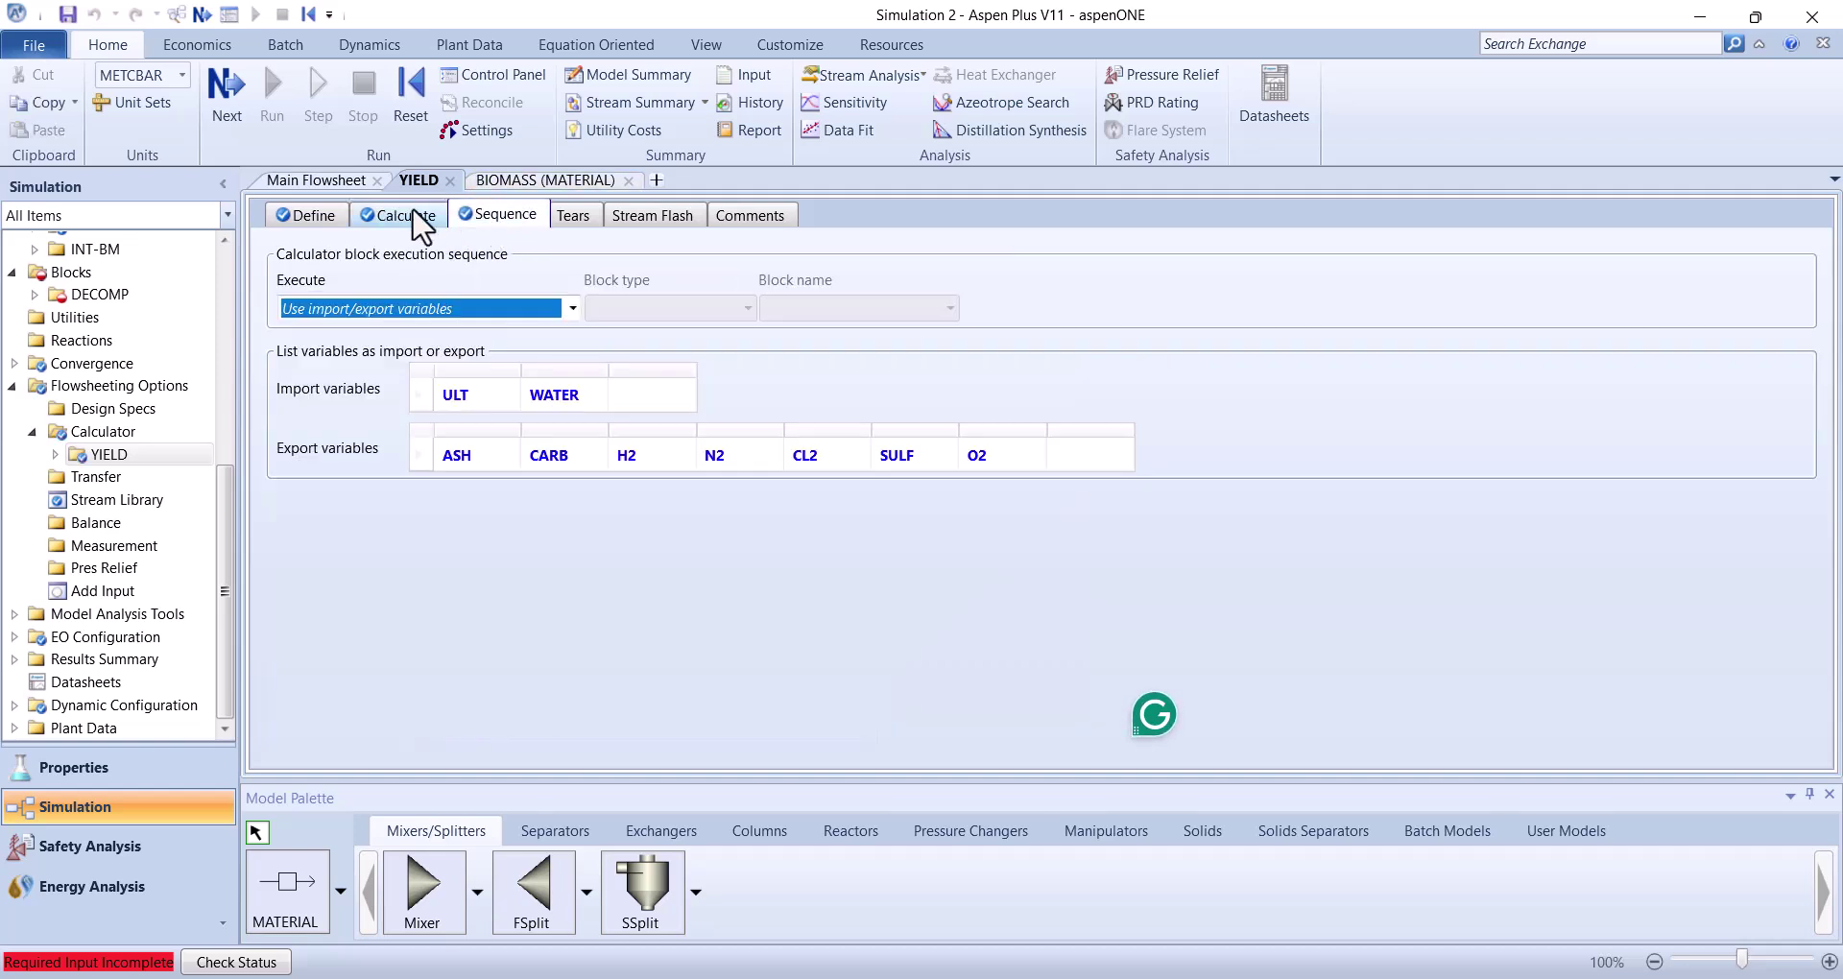
left_click(411, 213)
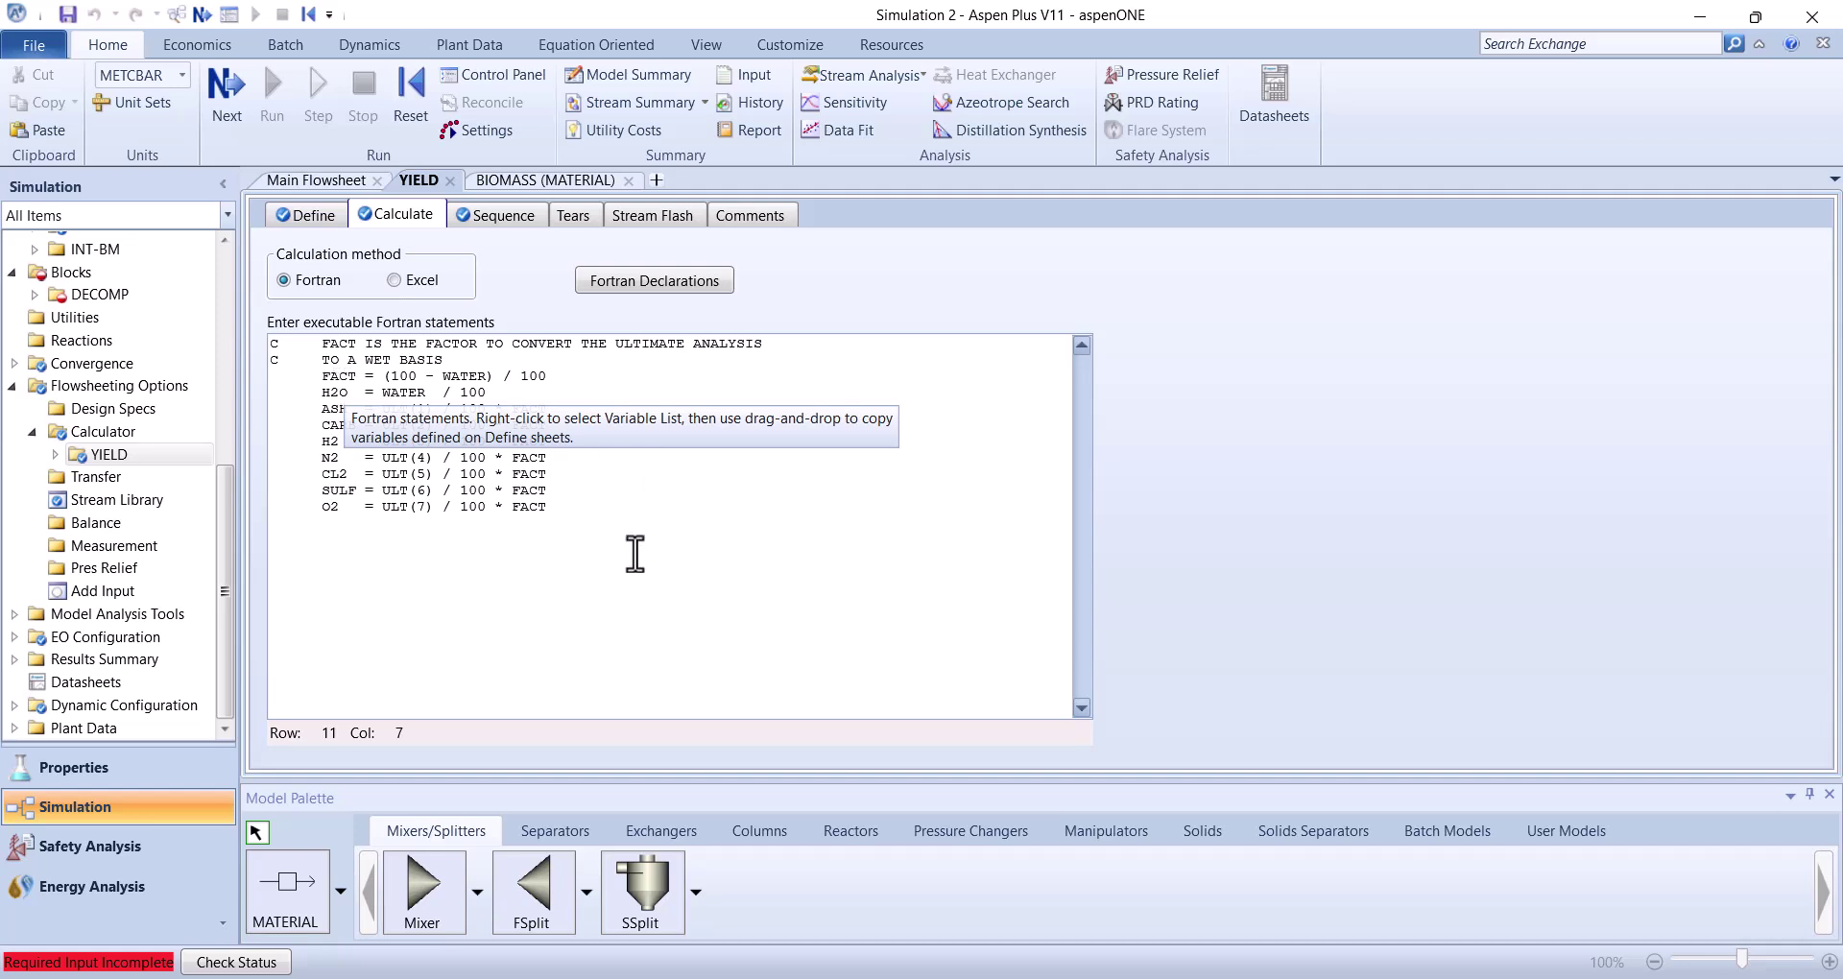
left_click(534, 587)
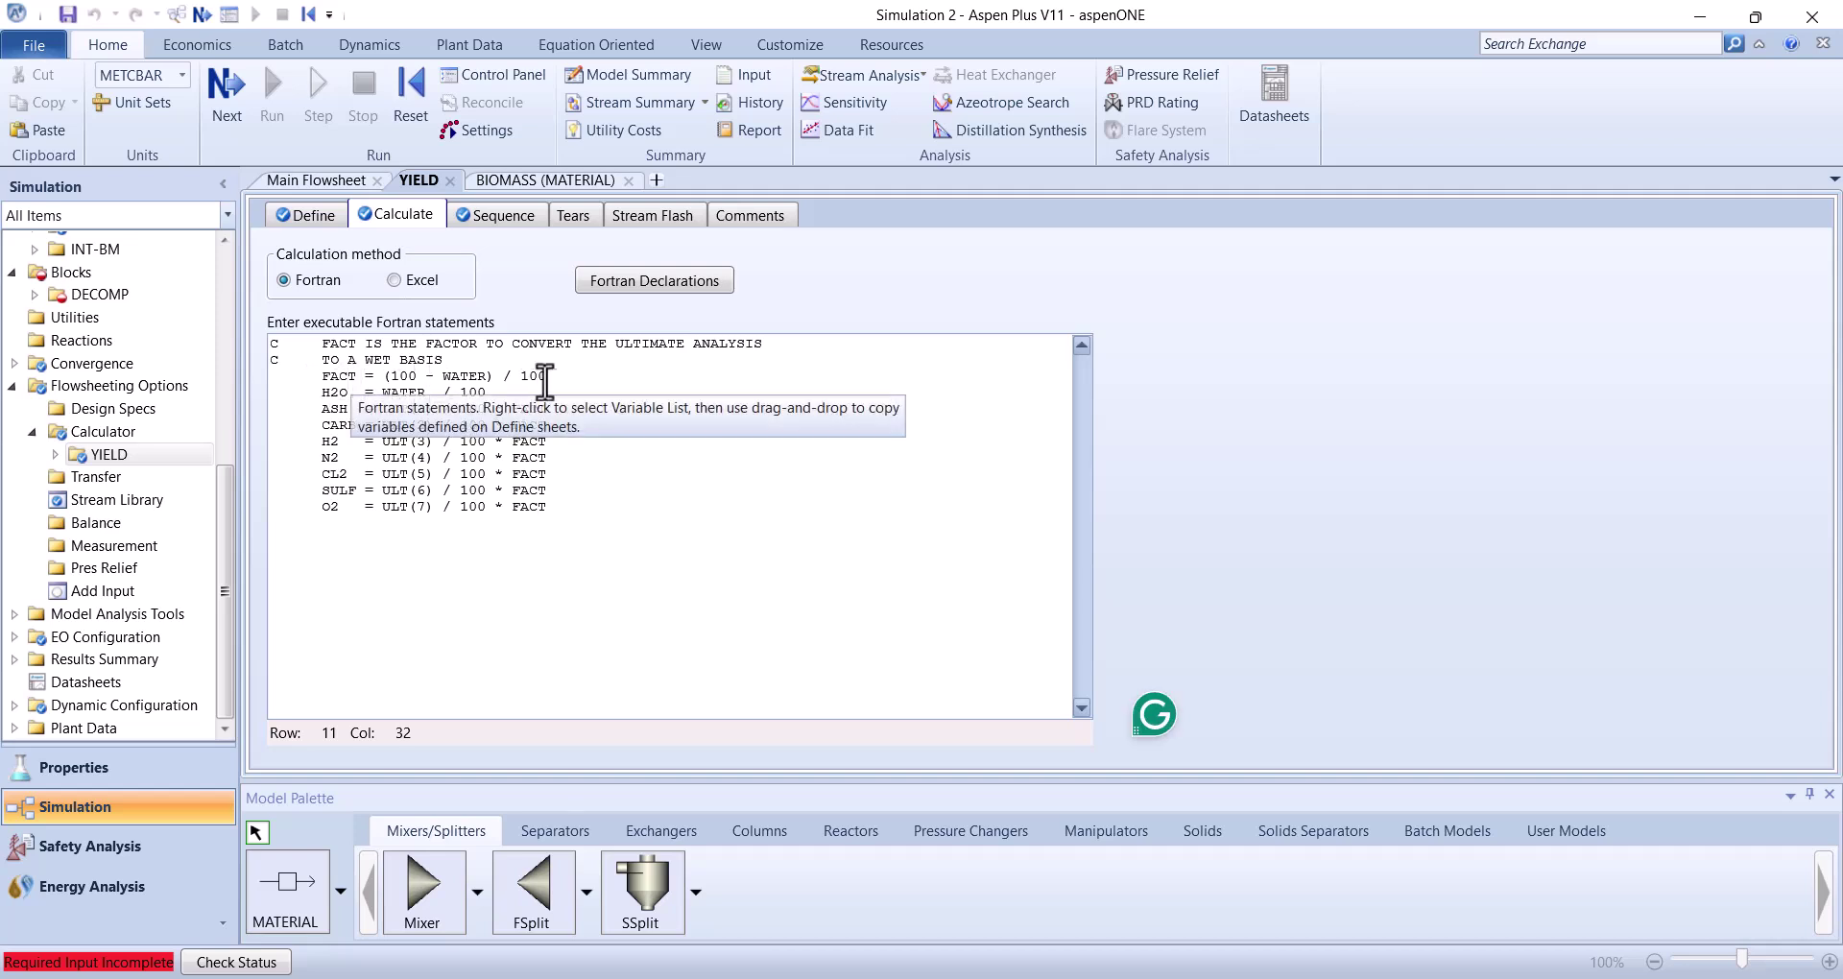
key("End")
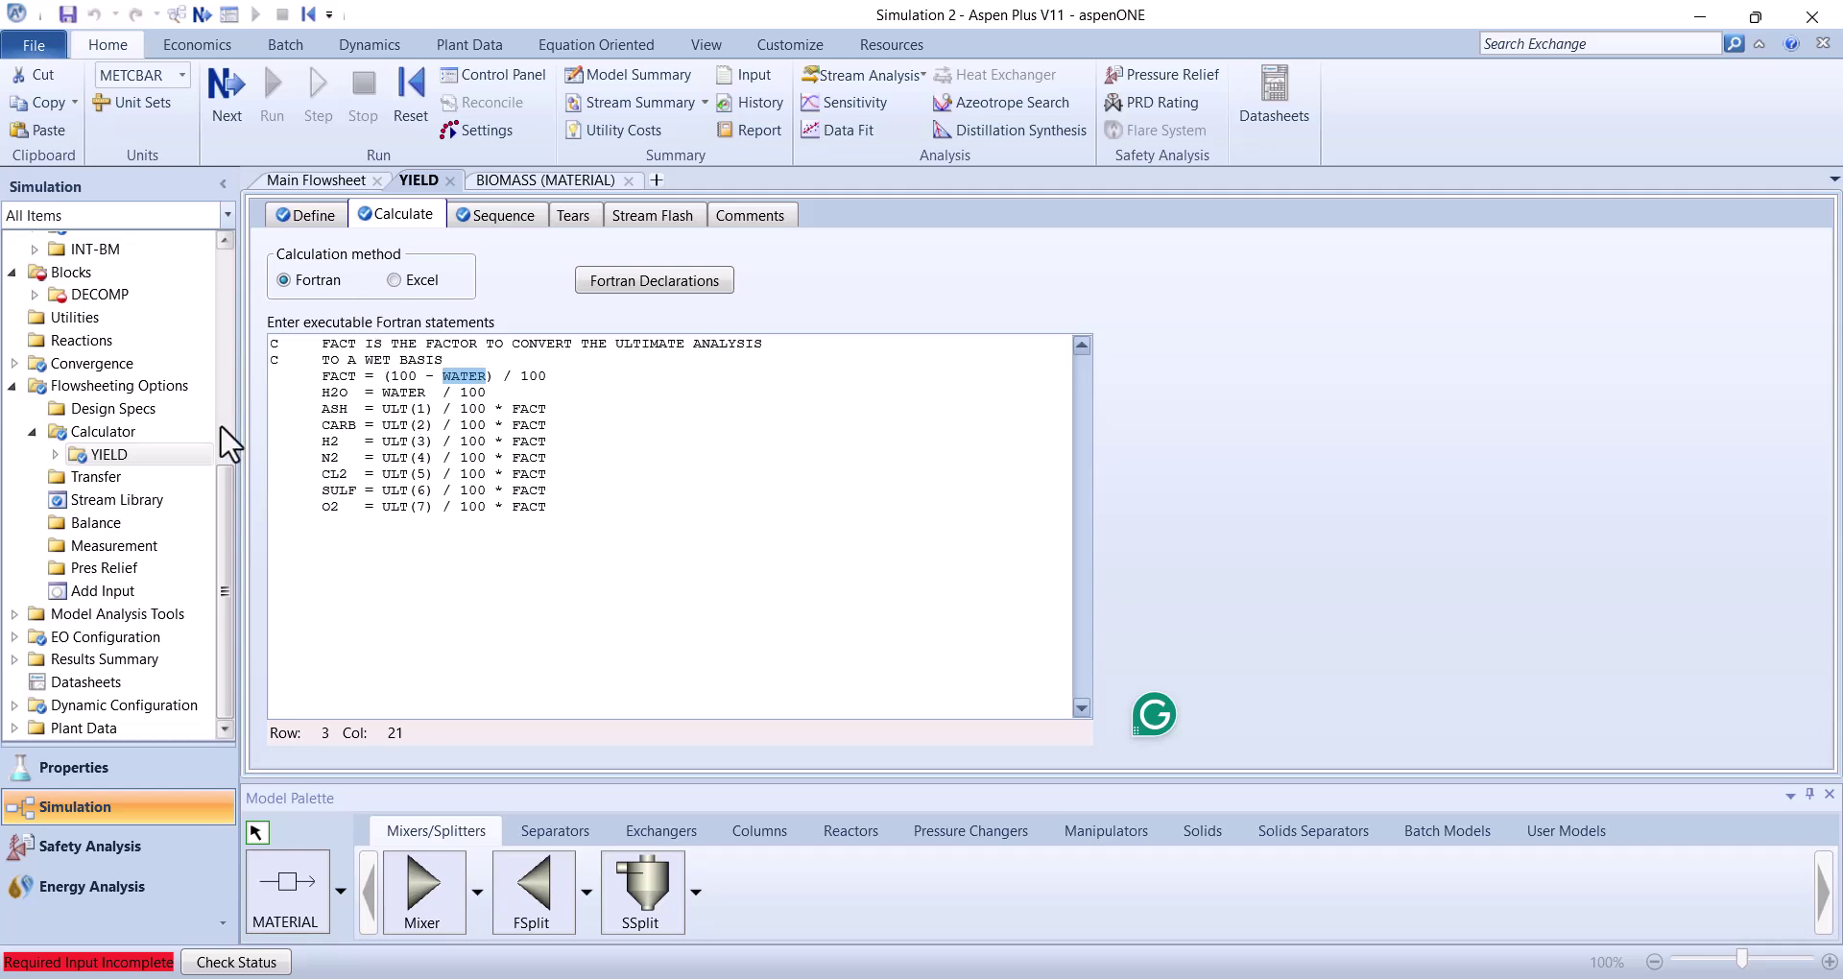
Set the blank component in DECOMP's component yields to O2 and run the simulation
left_click(115, 296)
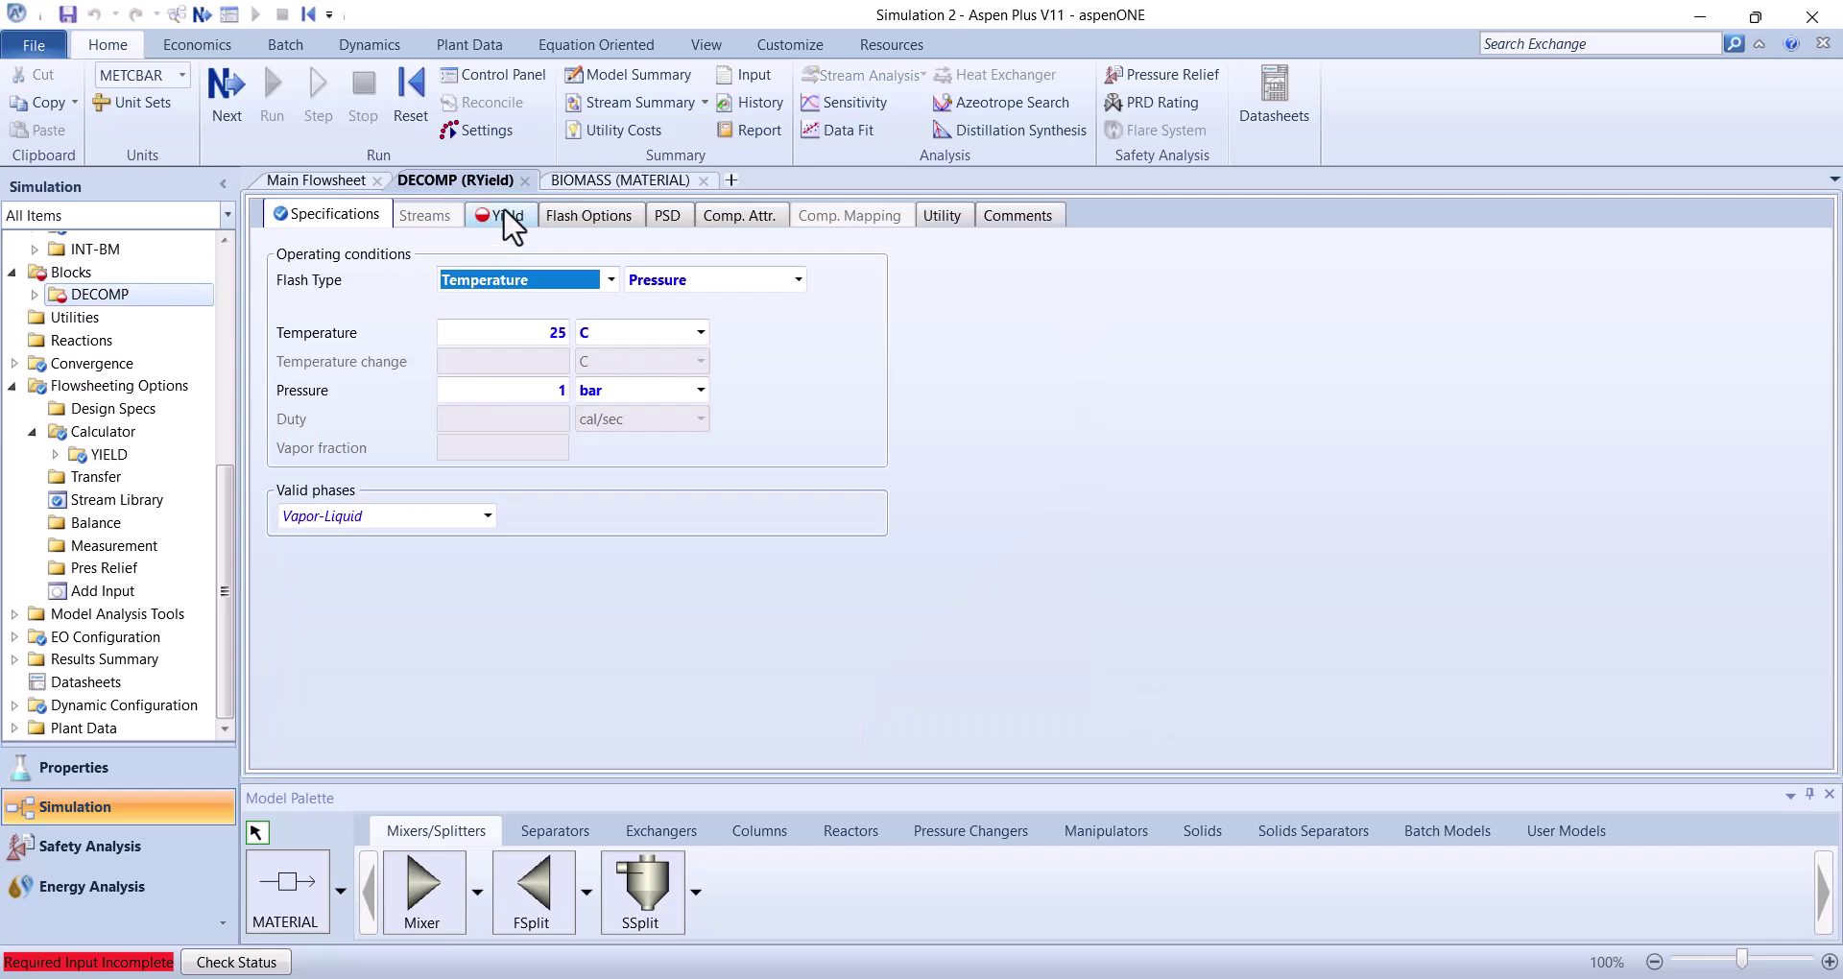
left_click(507, 217)
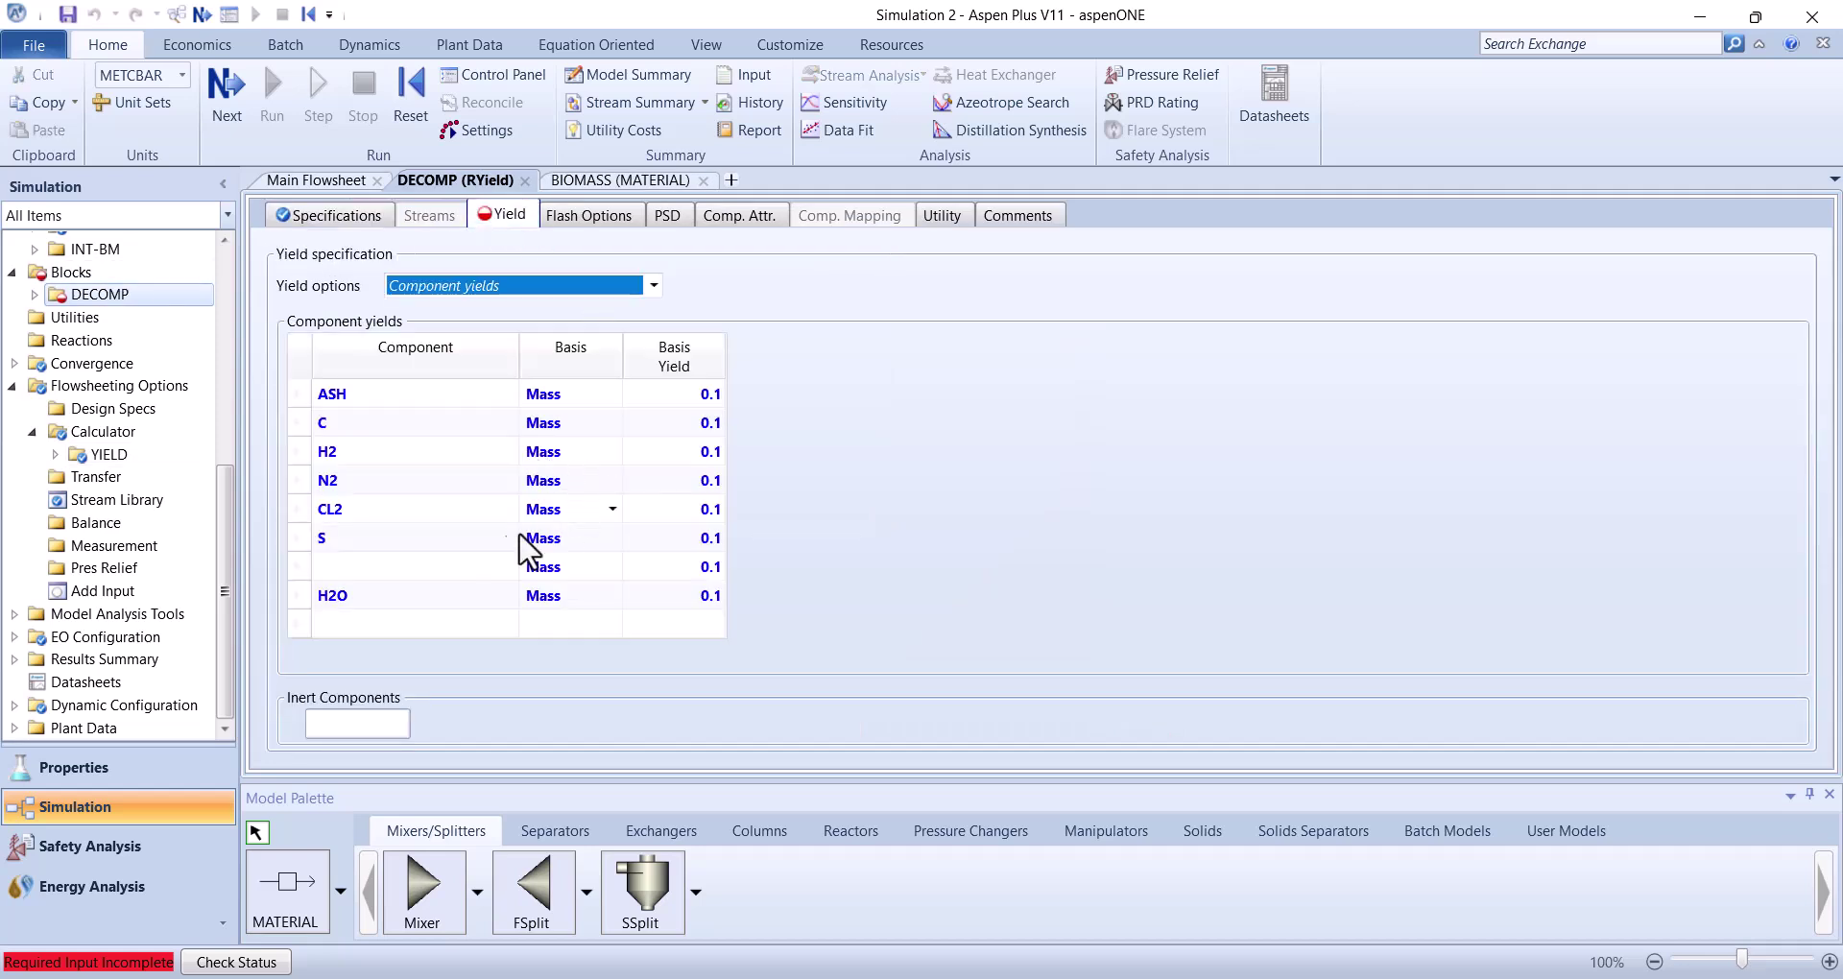
left_click(503, 567)
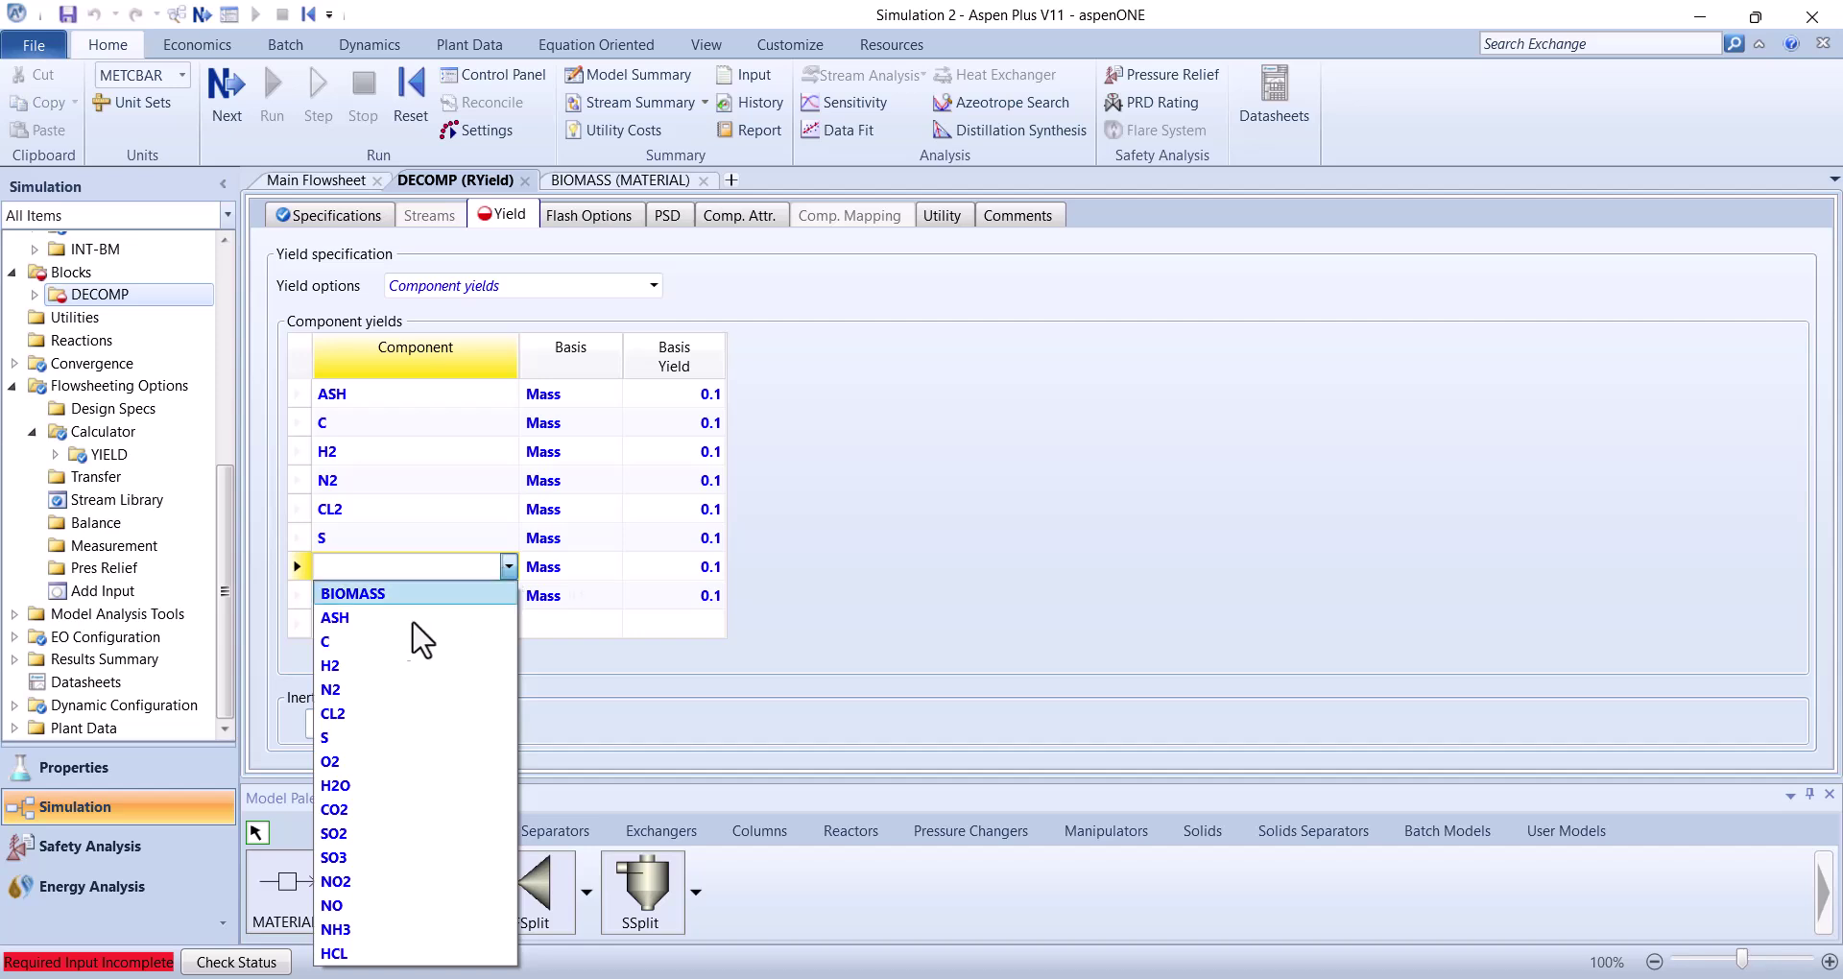
left_click(380, 761)
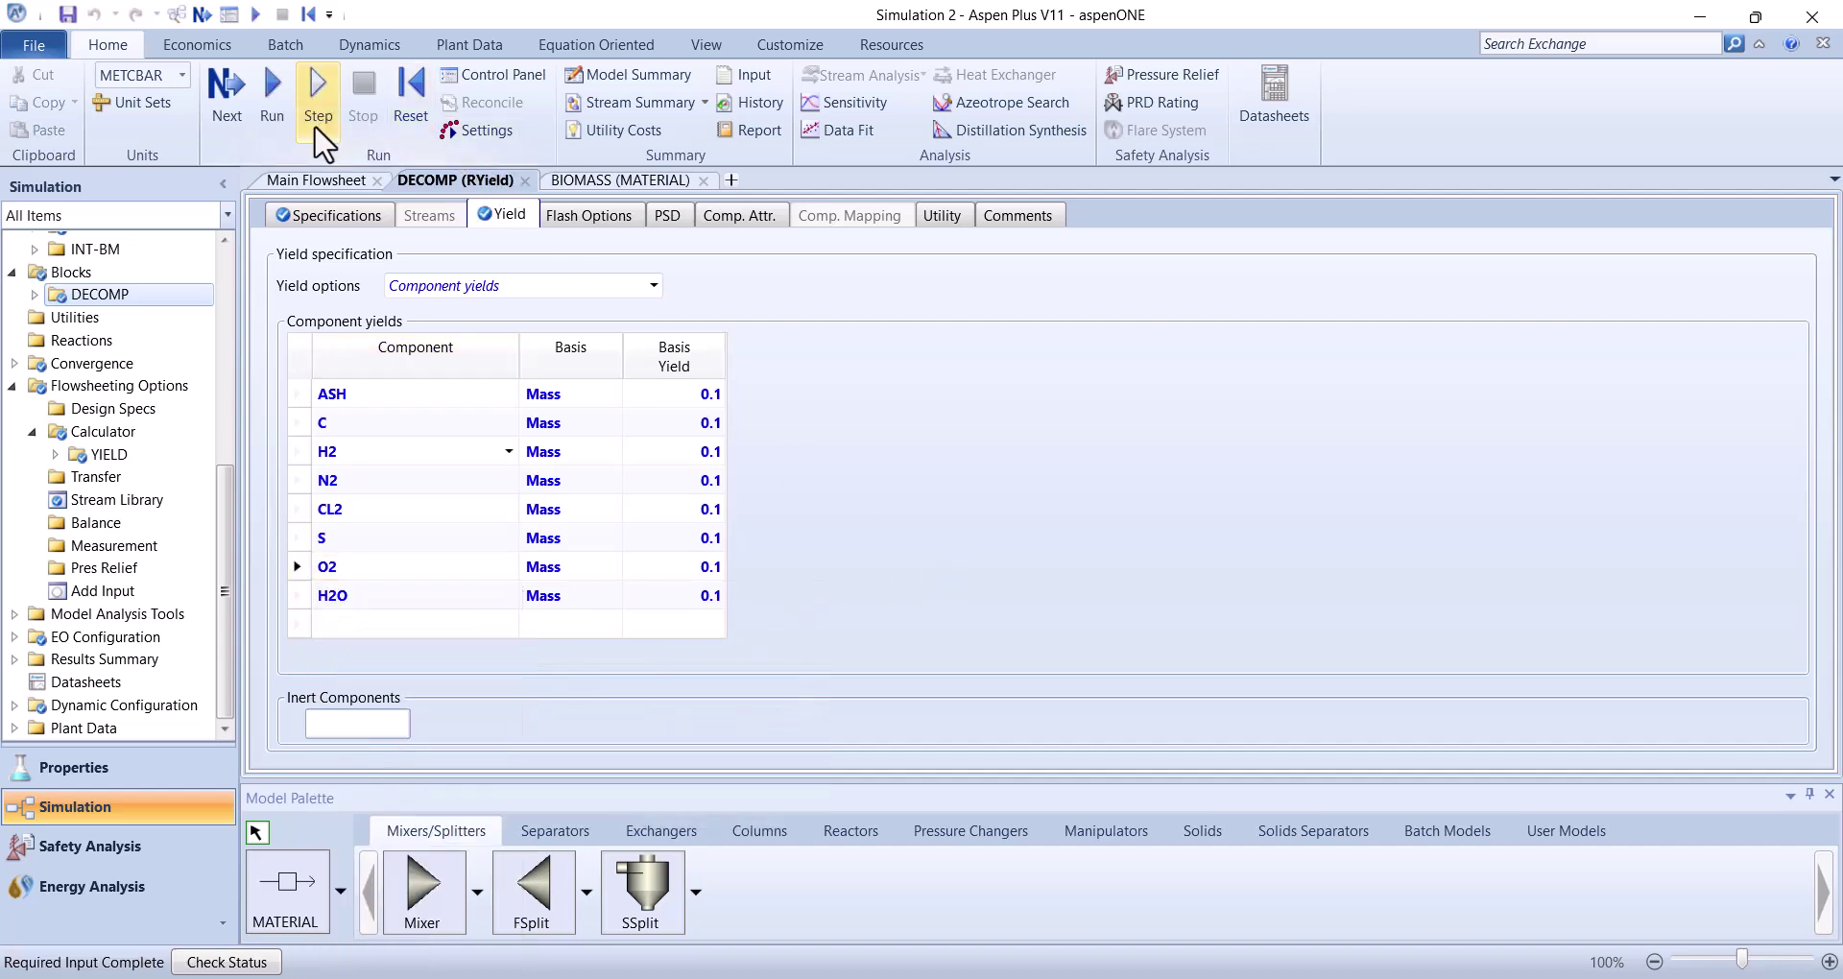
left_click(222, 106)
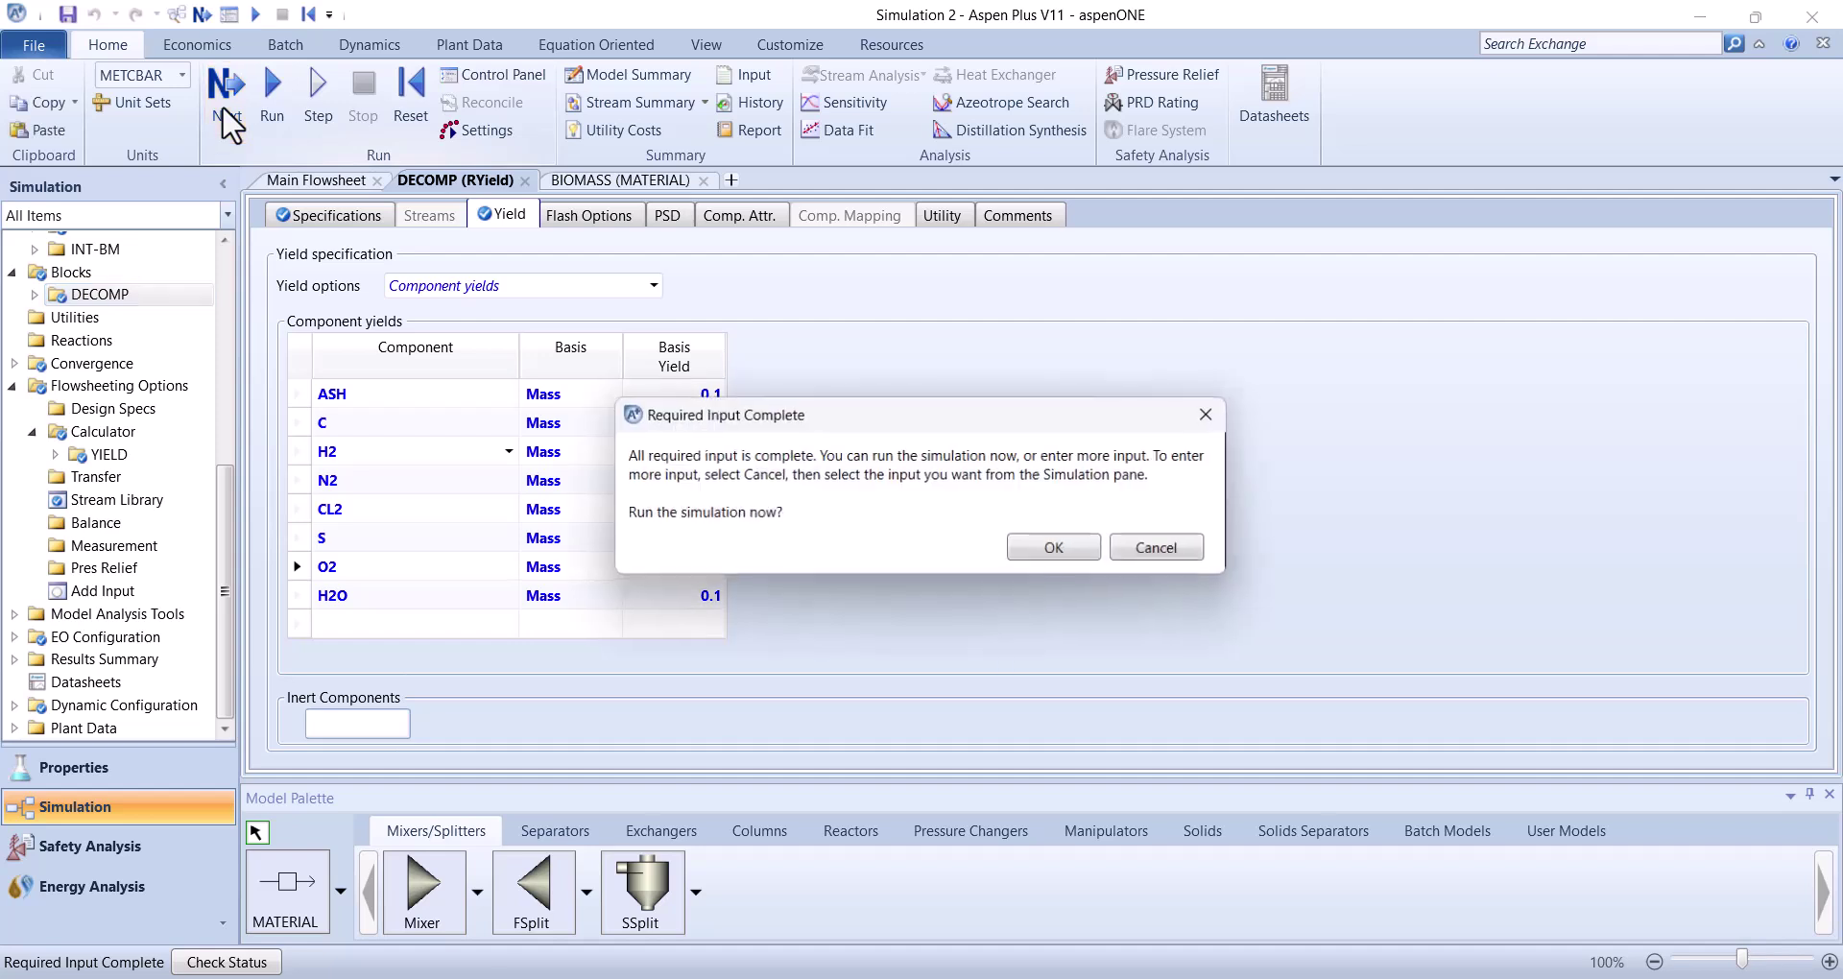
left_click(1031, 546)
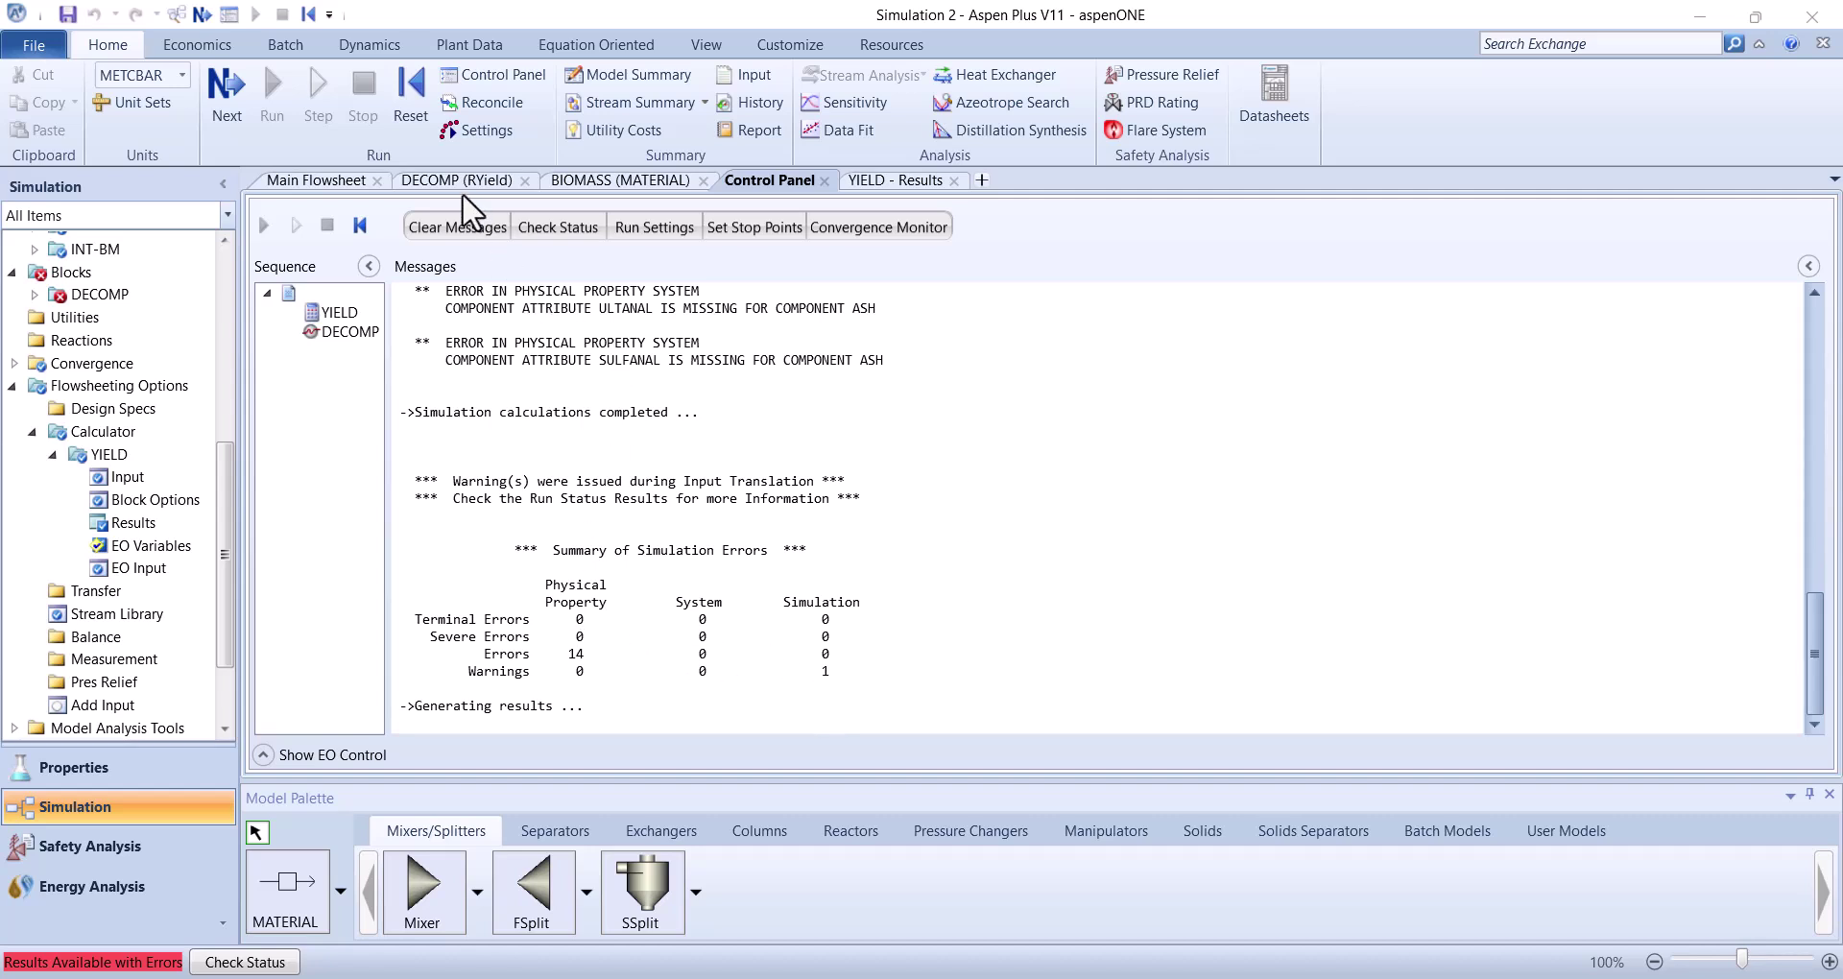
Examine DECOMP's component yields and the values read and written for the YIELD calculator's variables
left_click(457, 176)
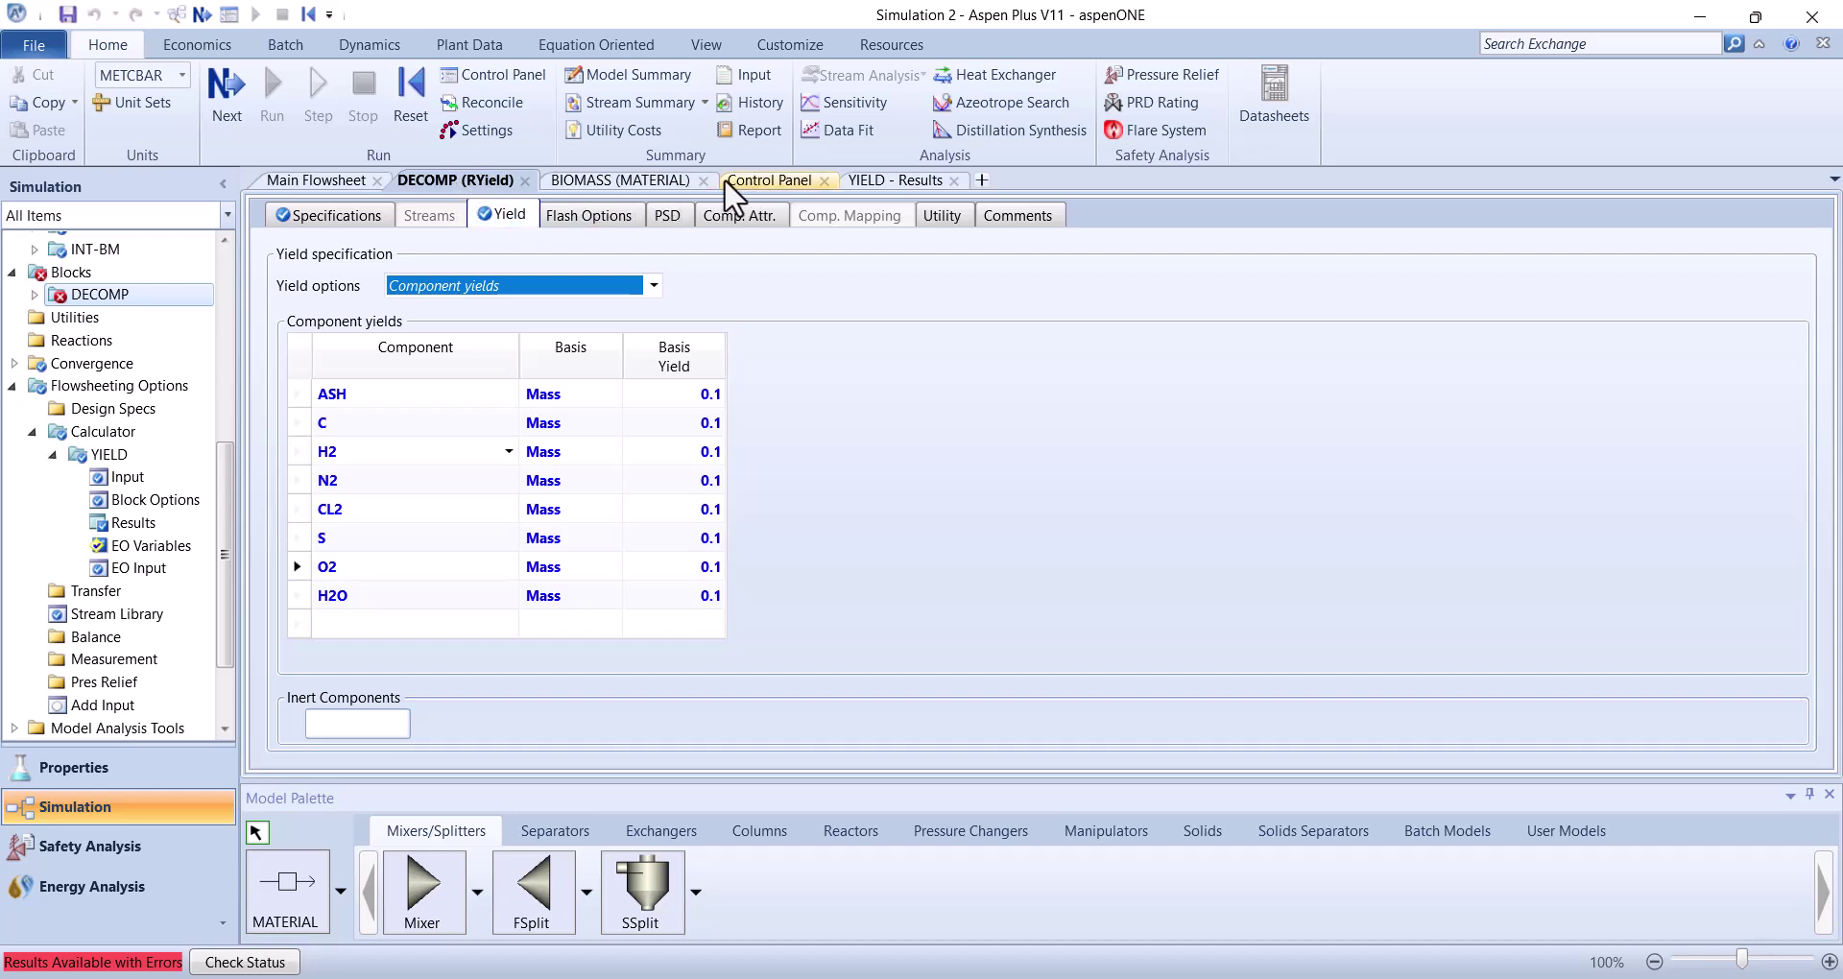
left_click(866, 180)
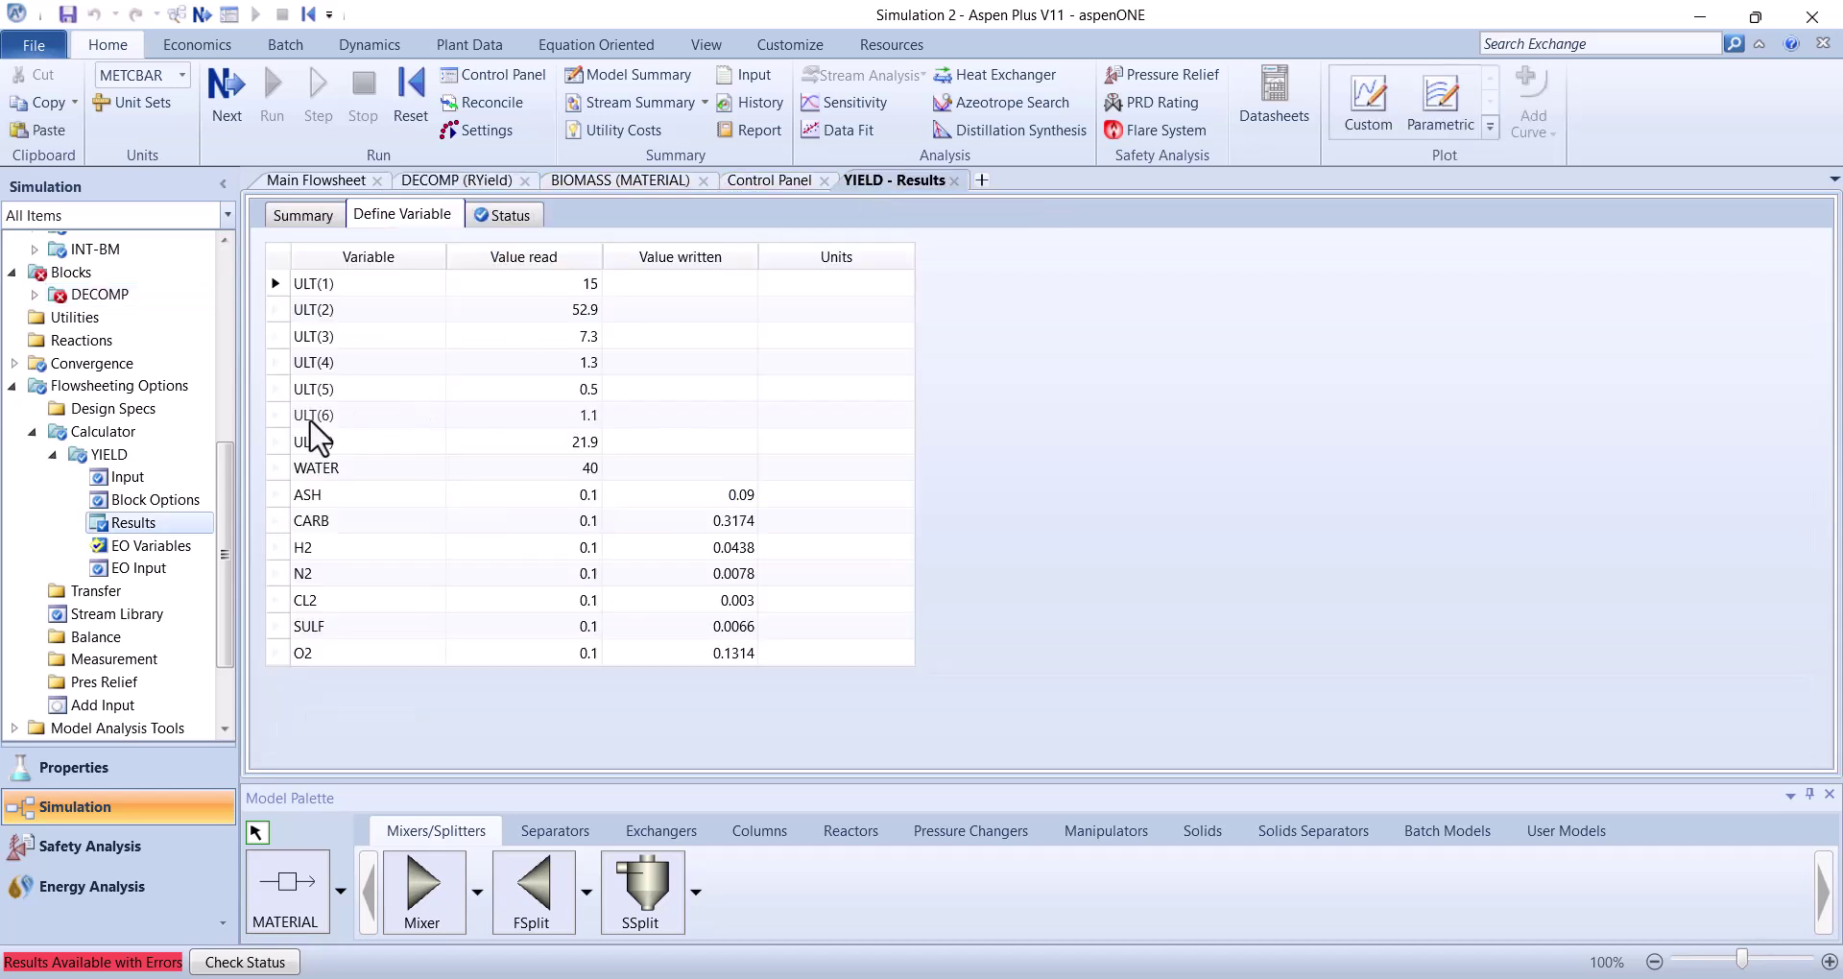
left_click(126, 476)
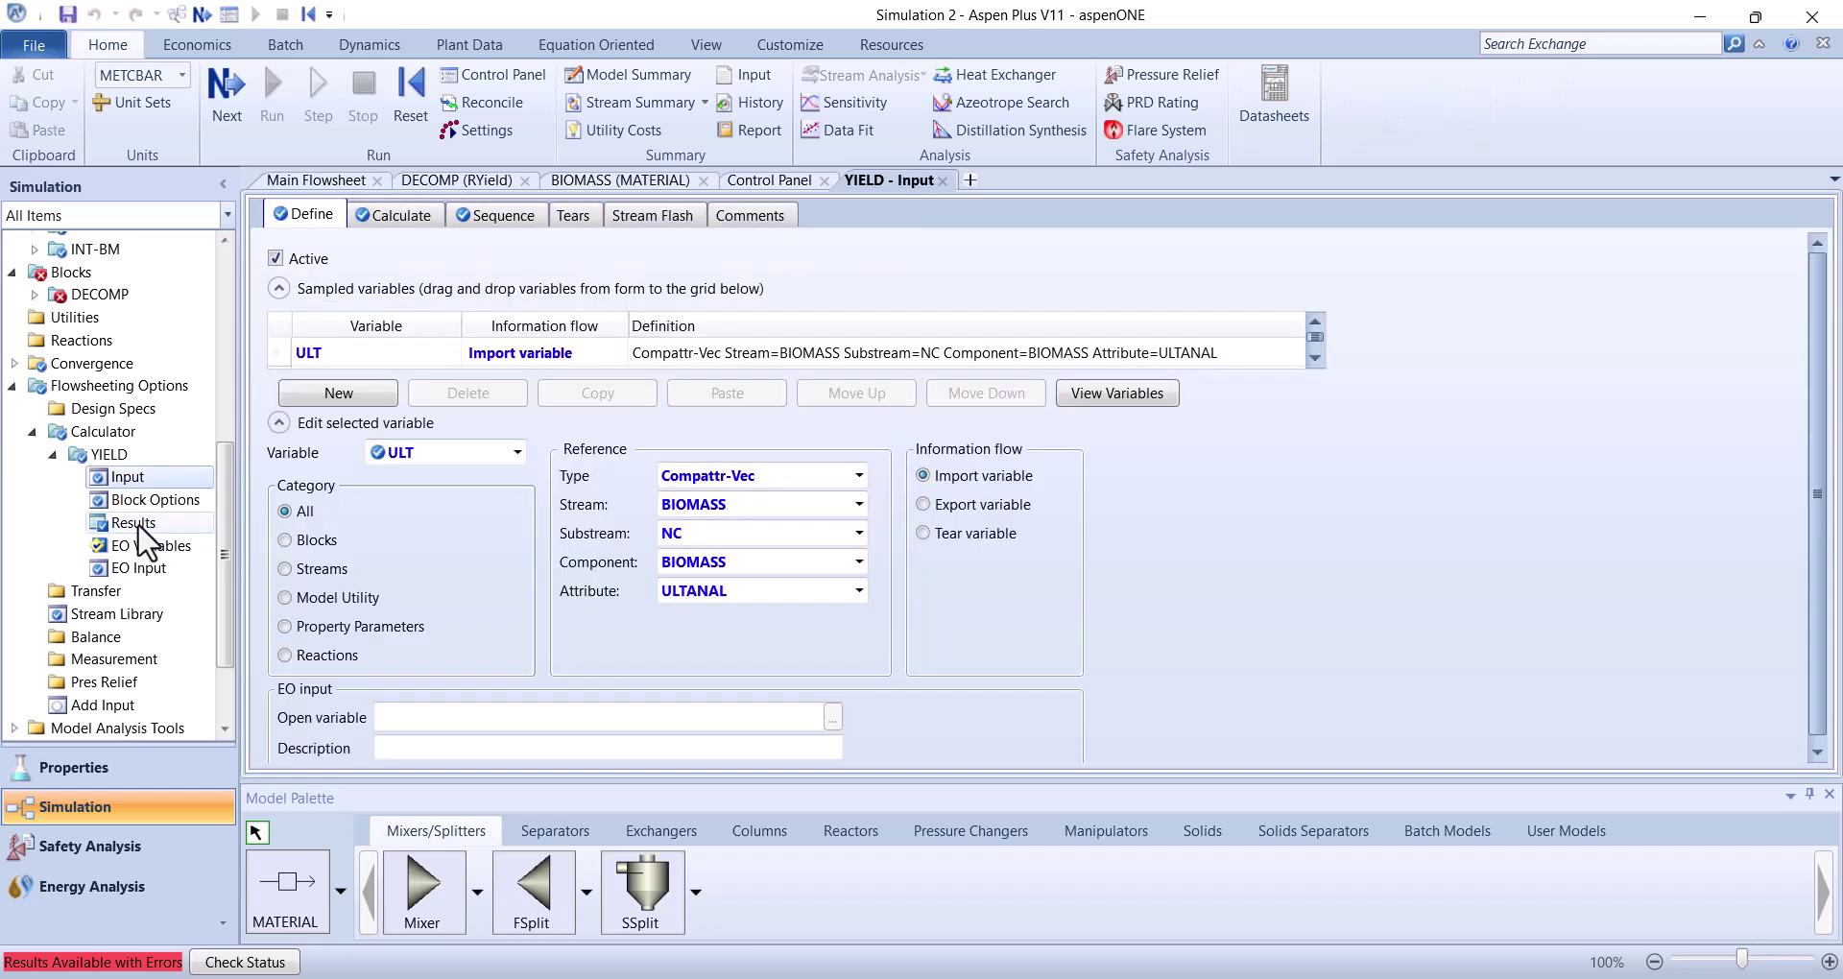
left_click(134, 522)
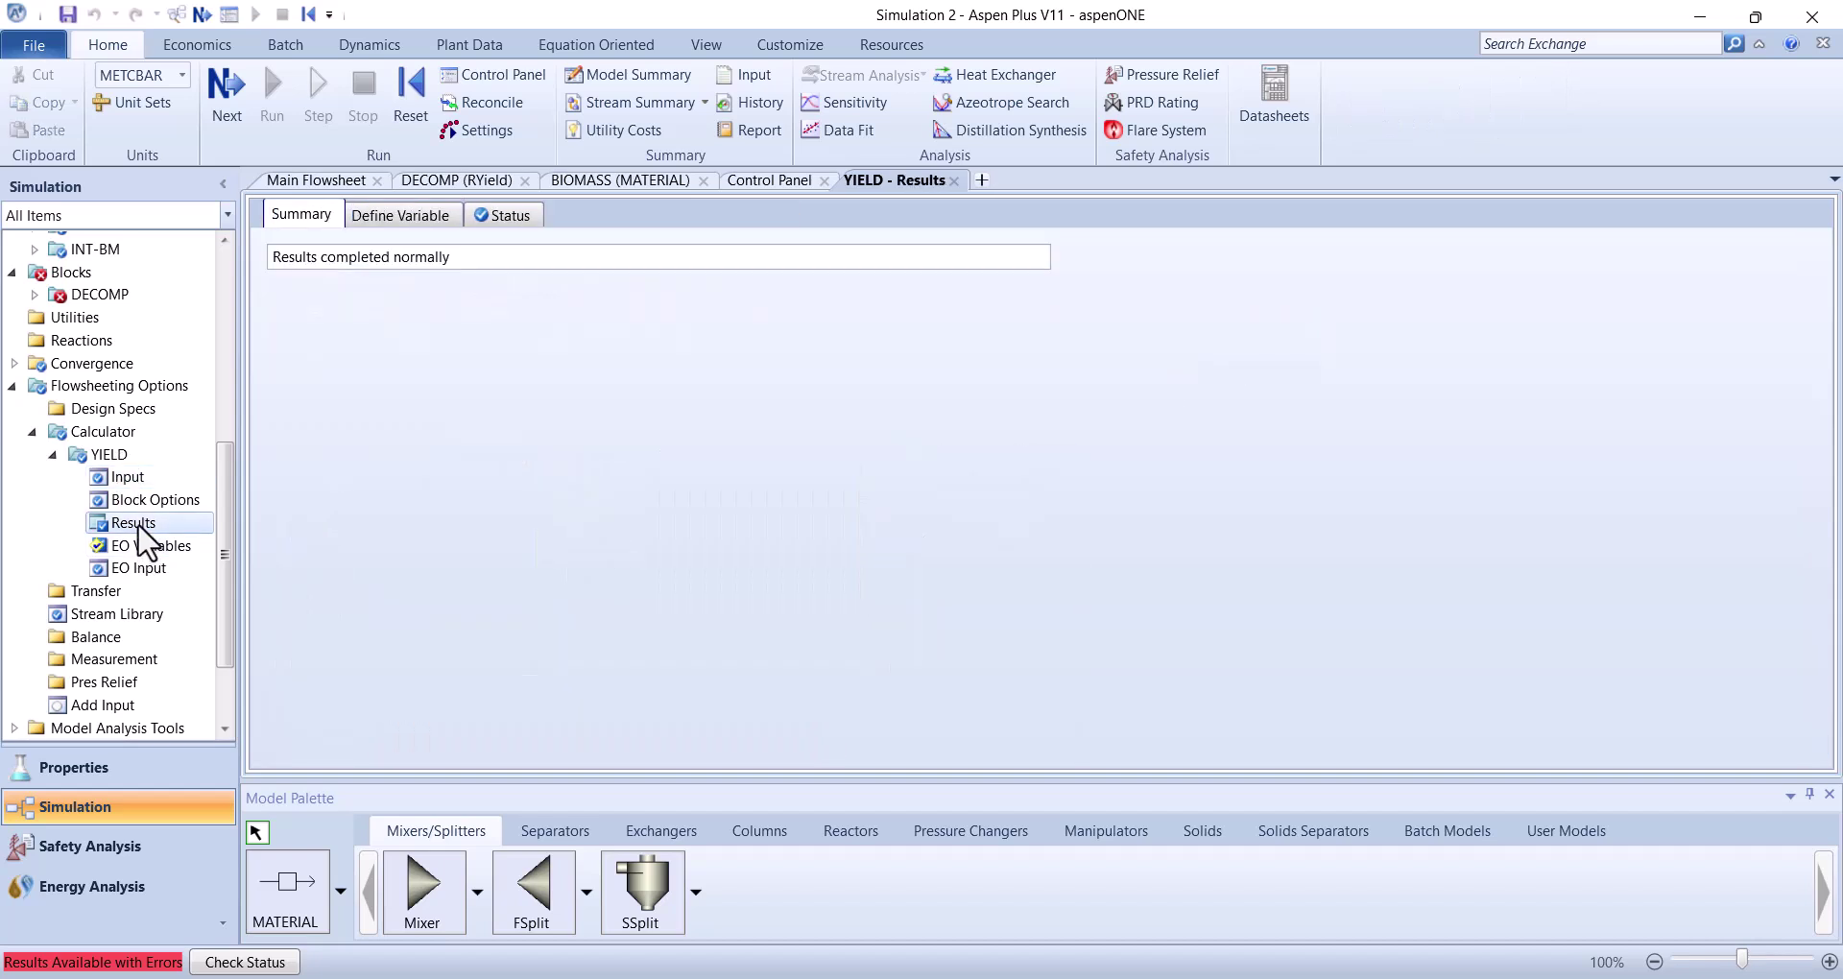
left_click(418, 225)
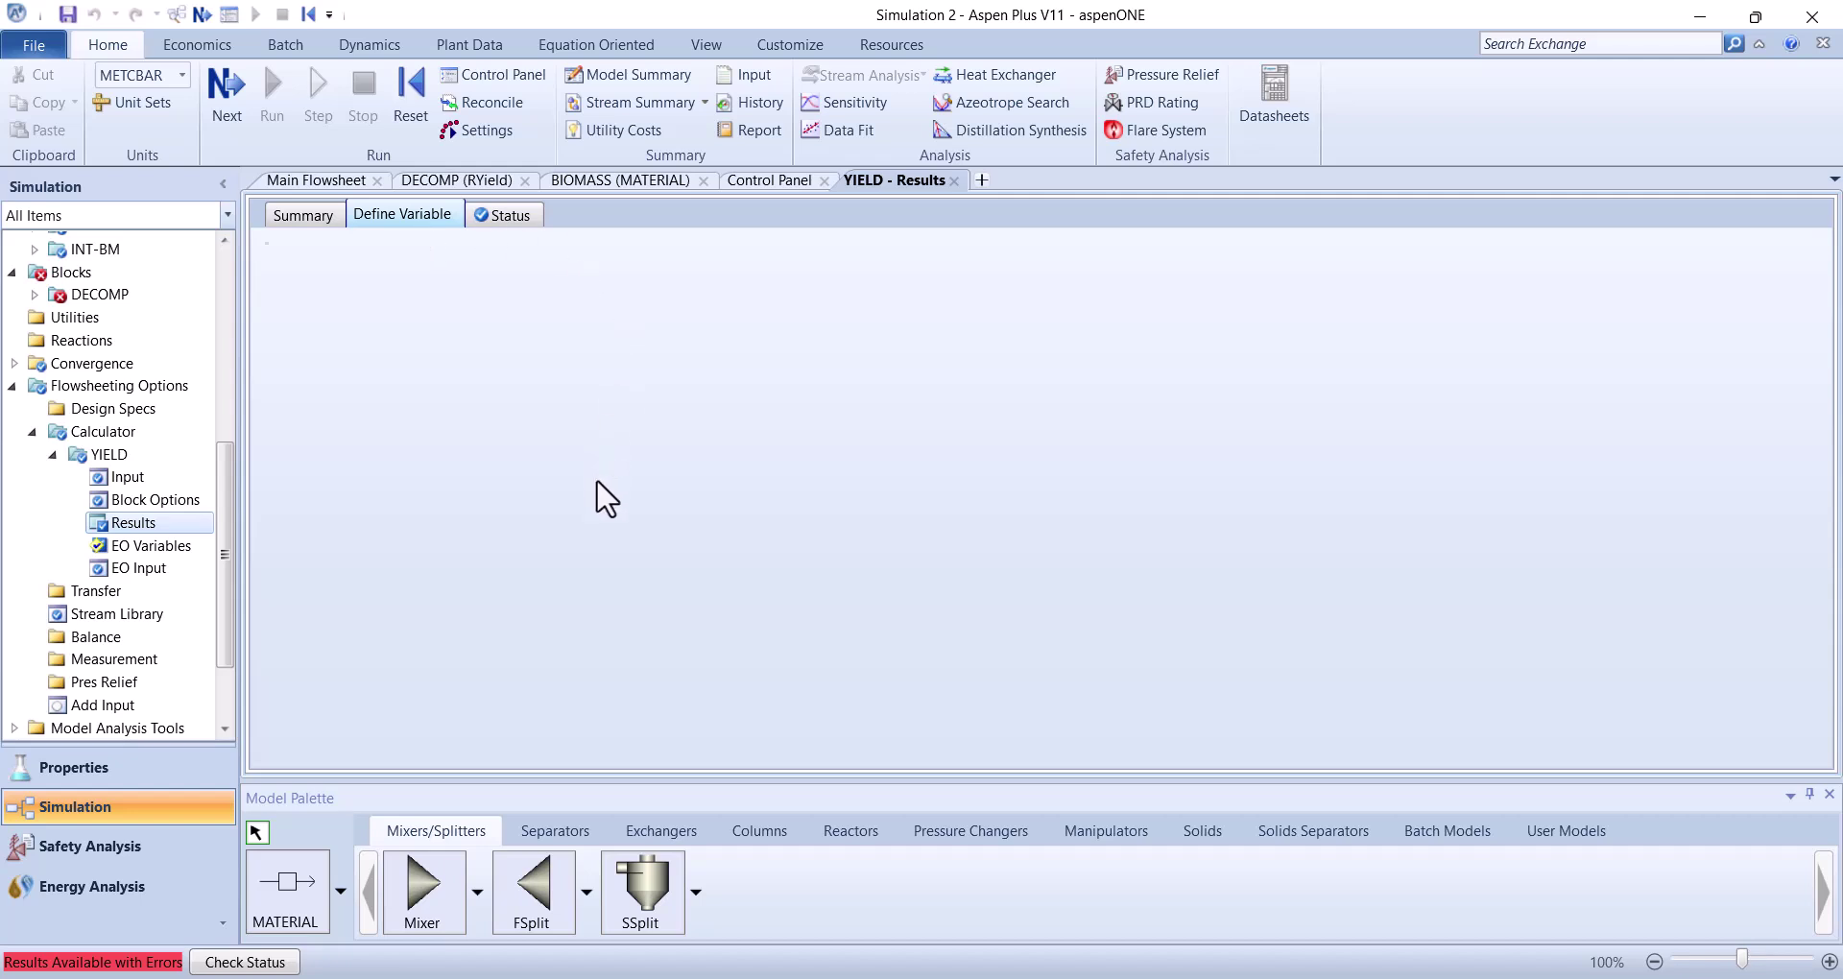
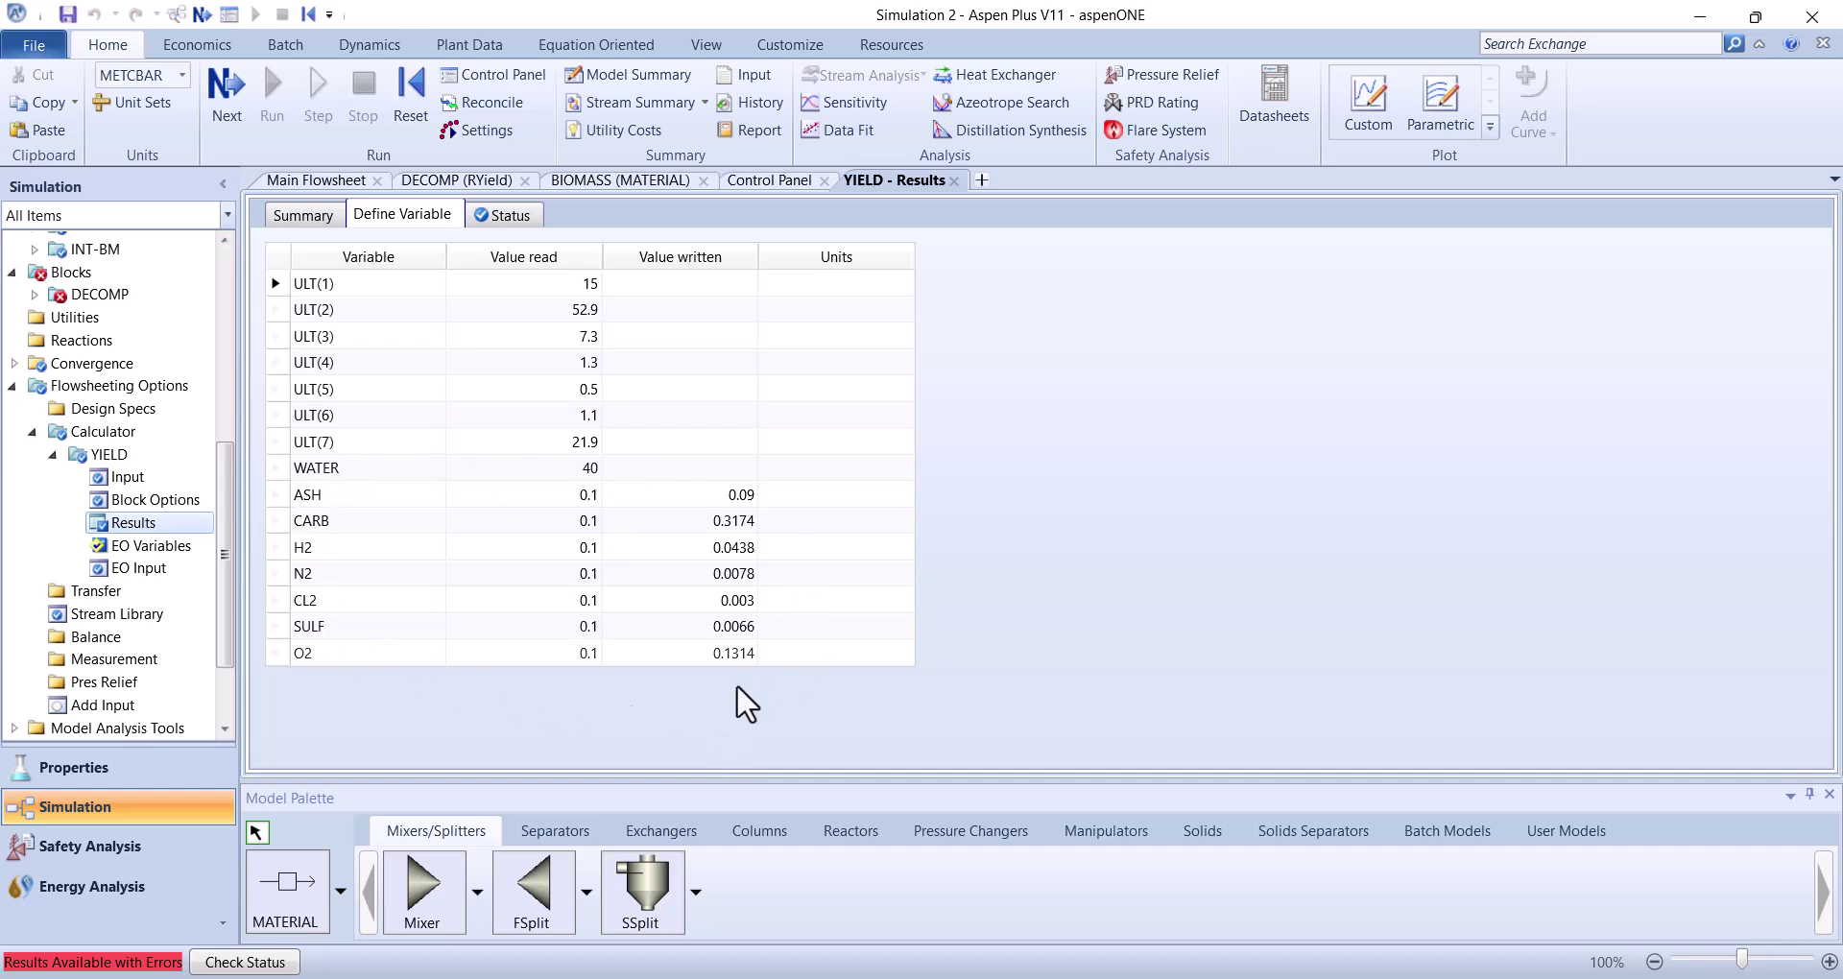
Check the H2O statement in the YIELD calculator's Fortran code and create a new calculator variable named H2O
left_click(129, 476)
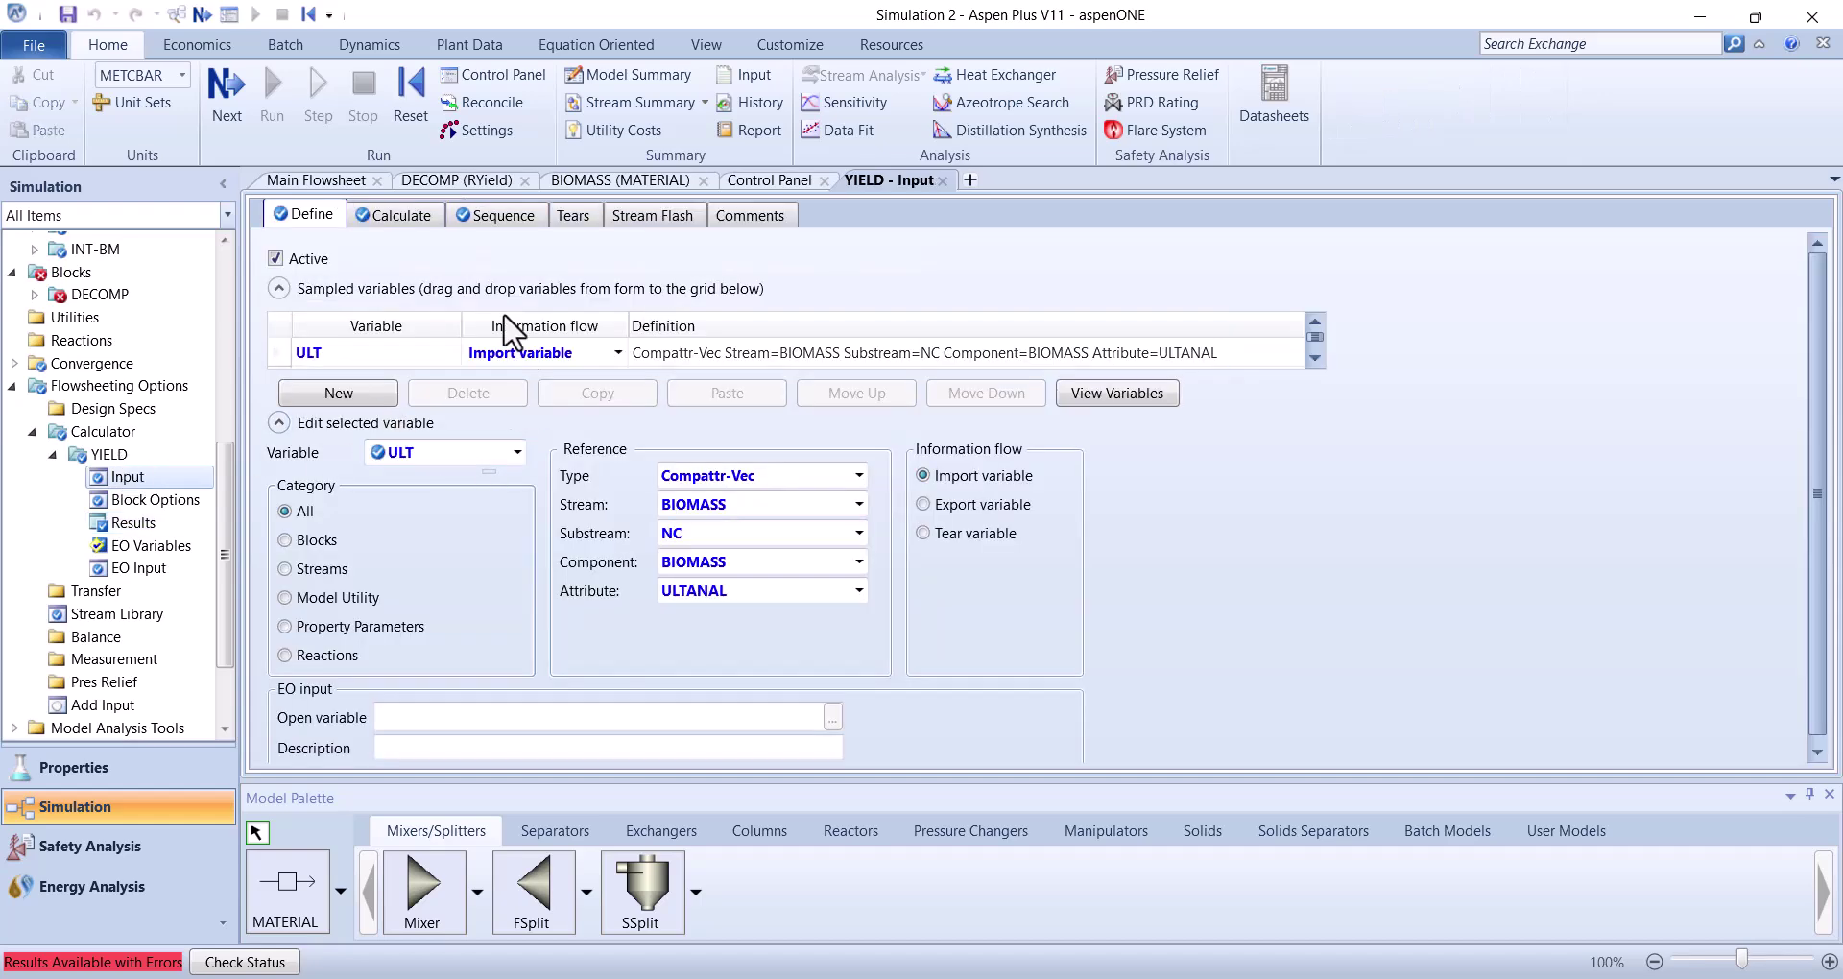
left_click(372, 214)
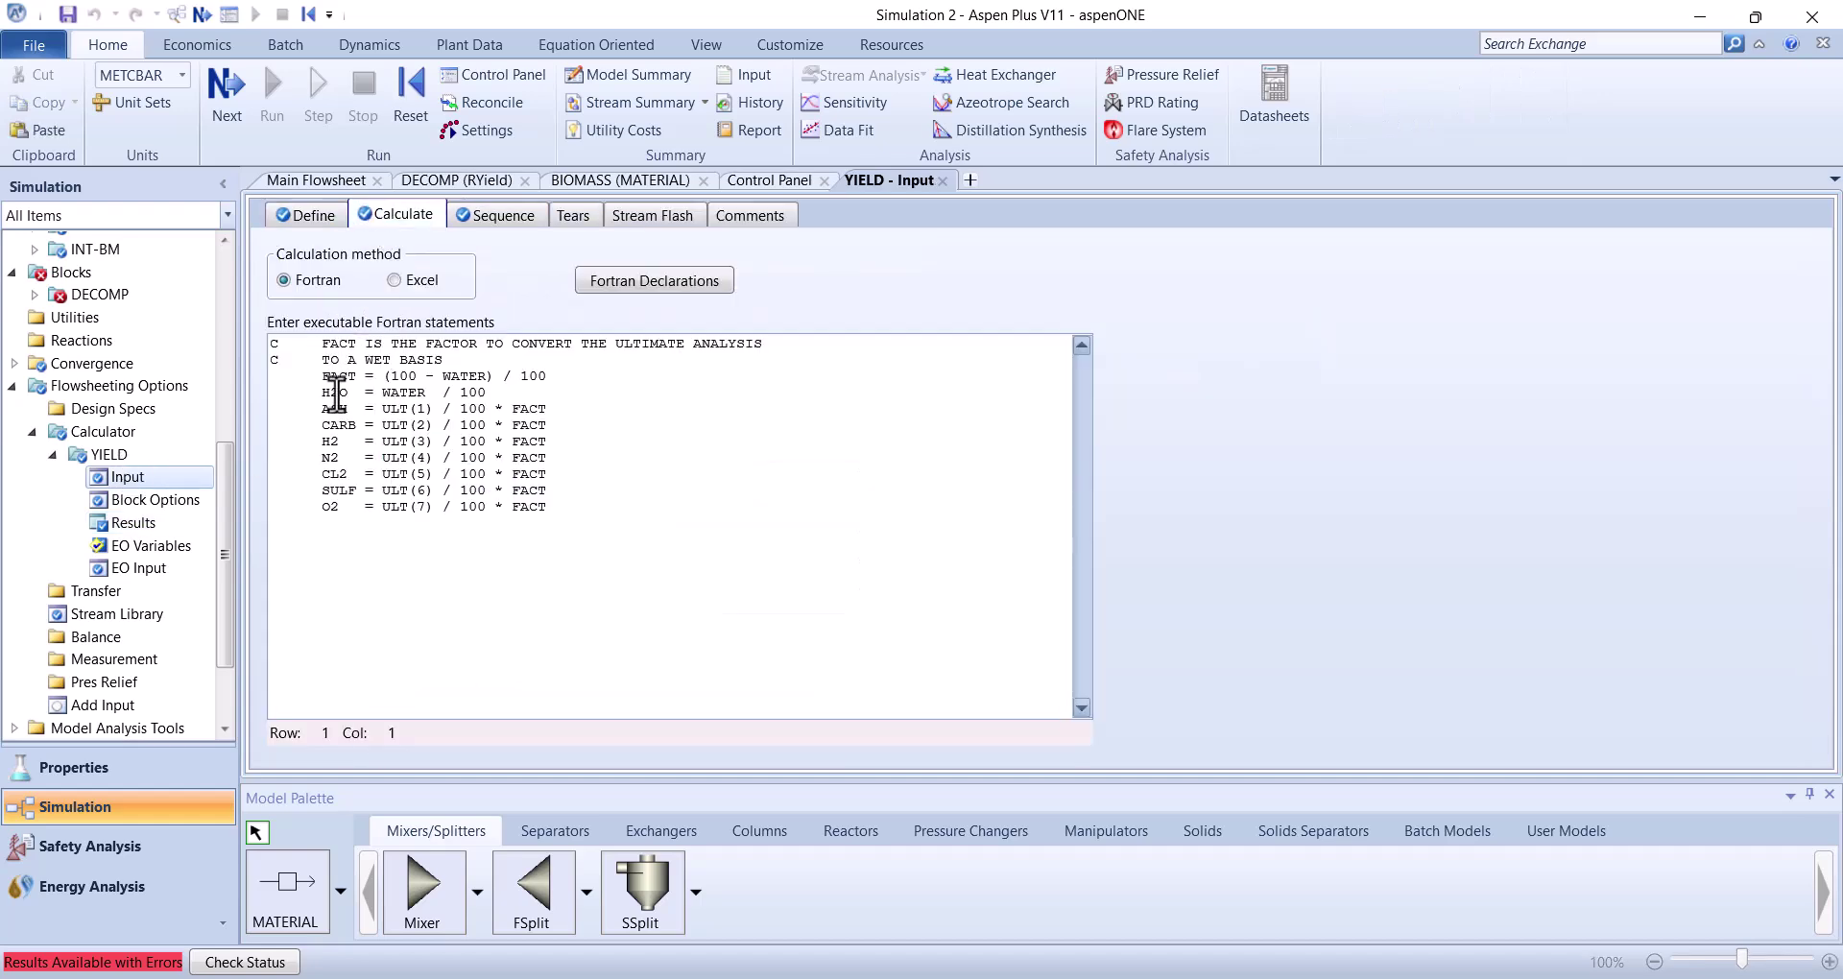
left_click(312, 219)
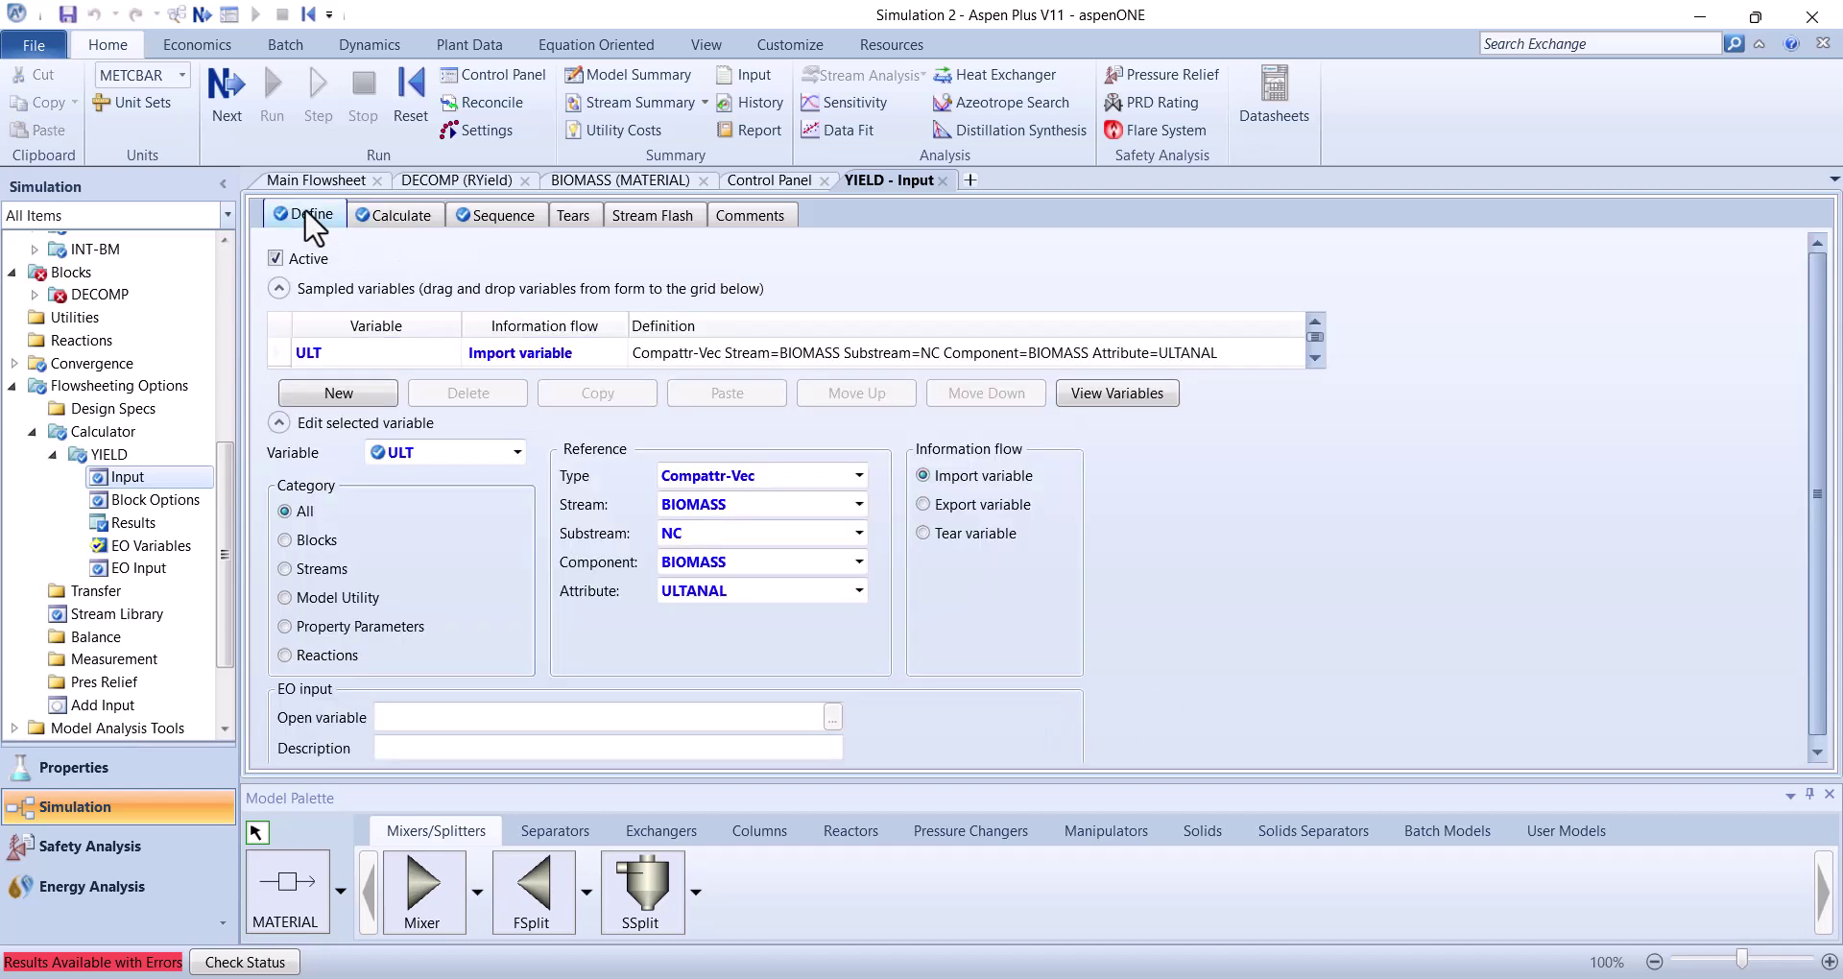
left_click(361, 394)
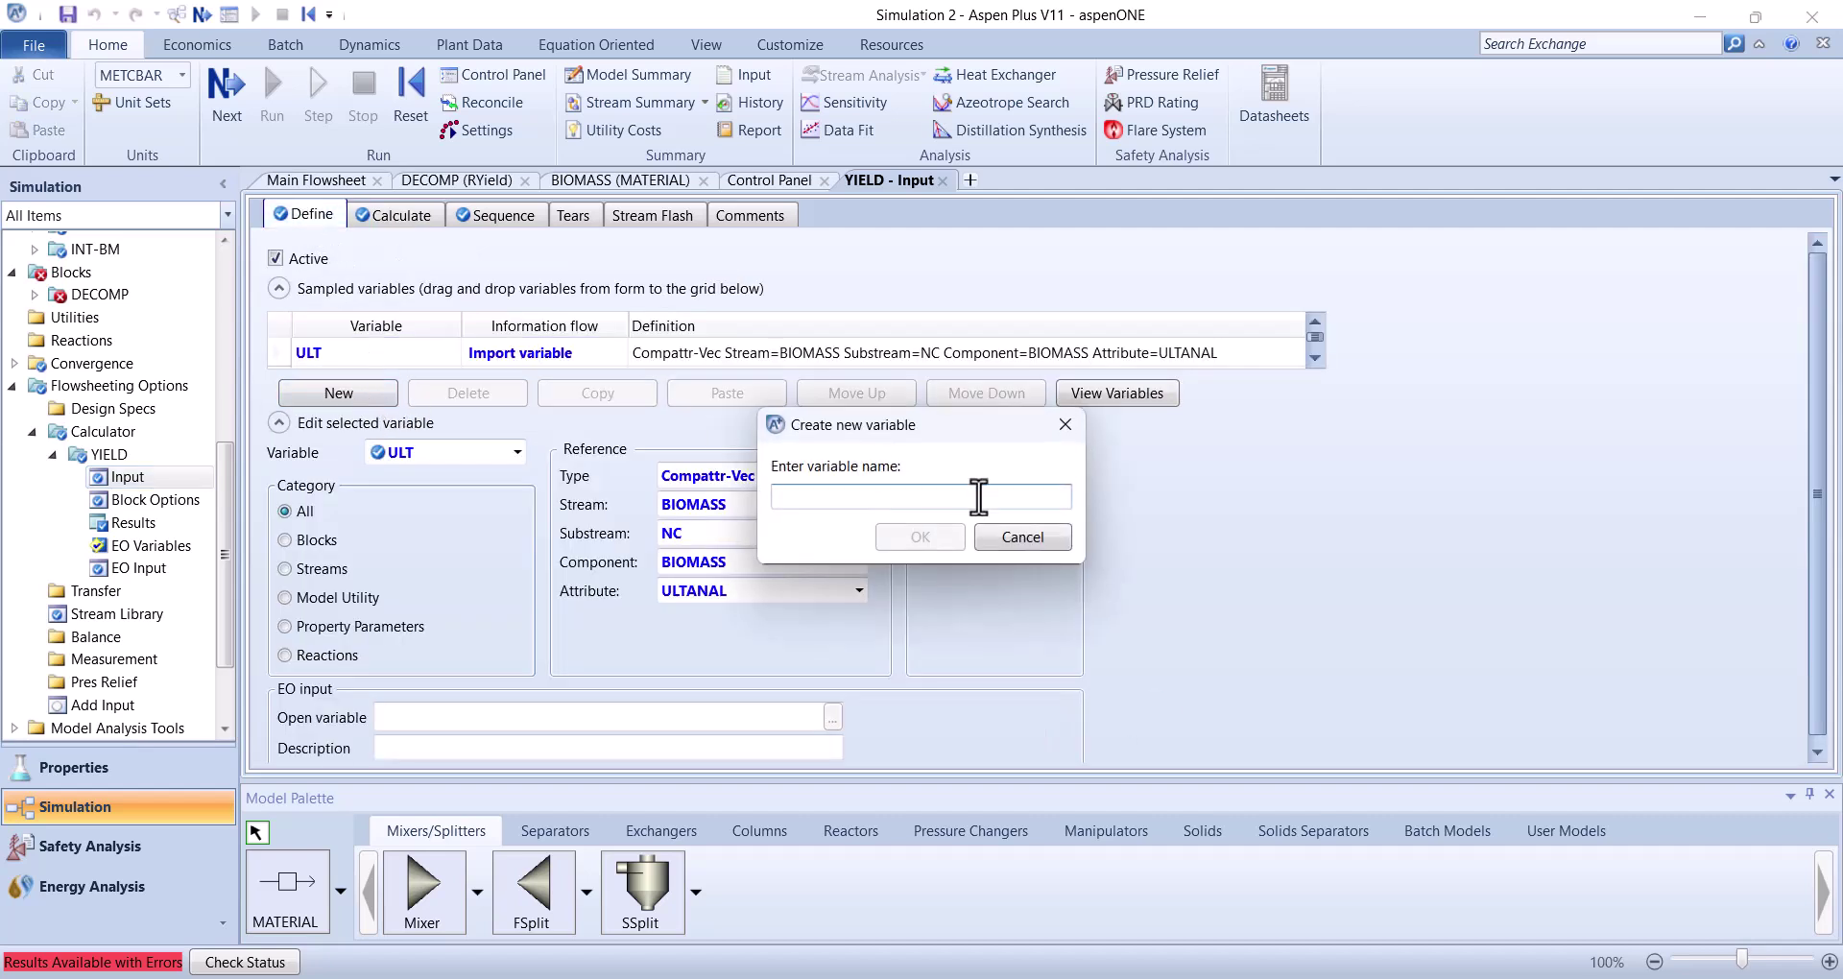
type("H2")
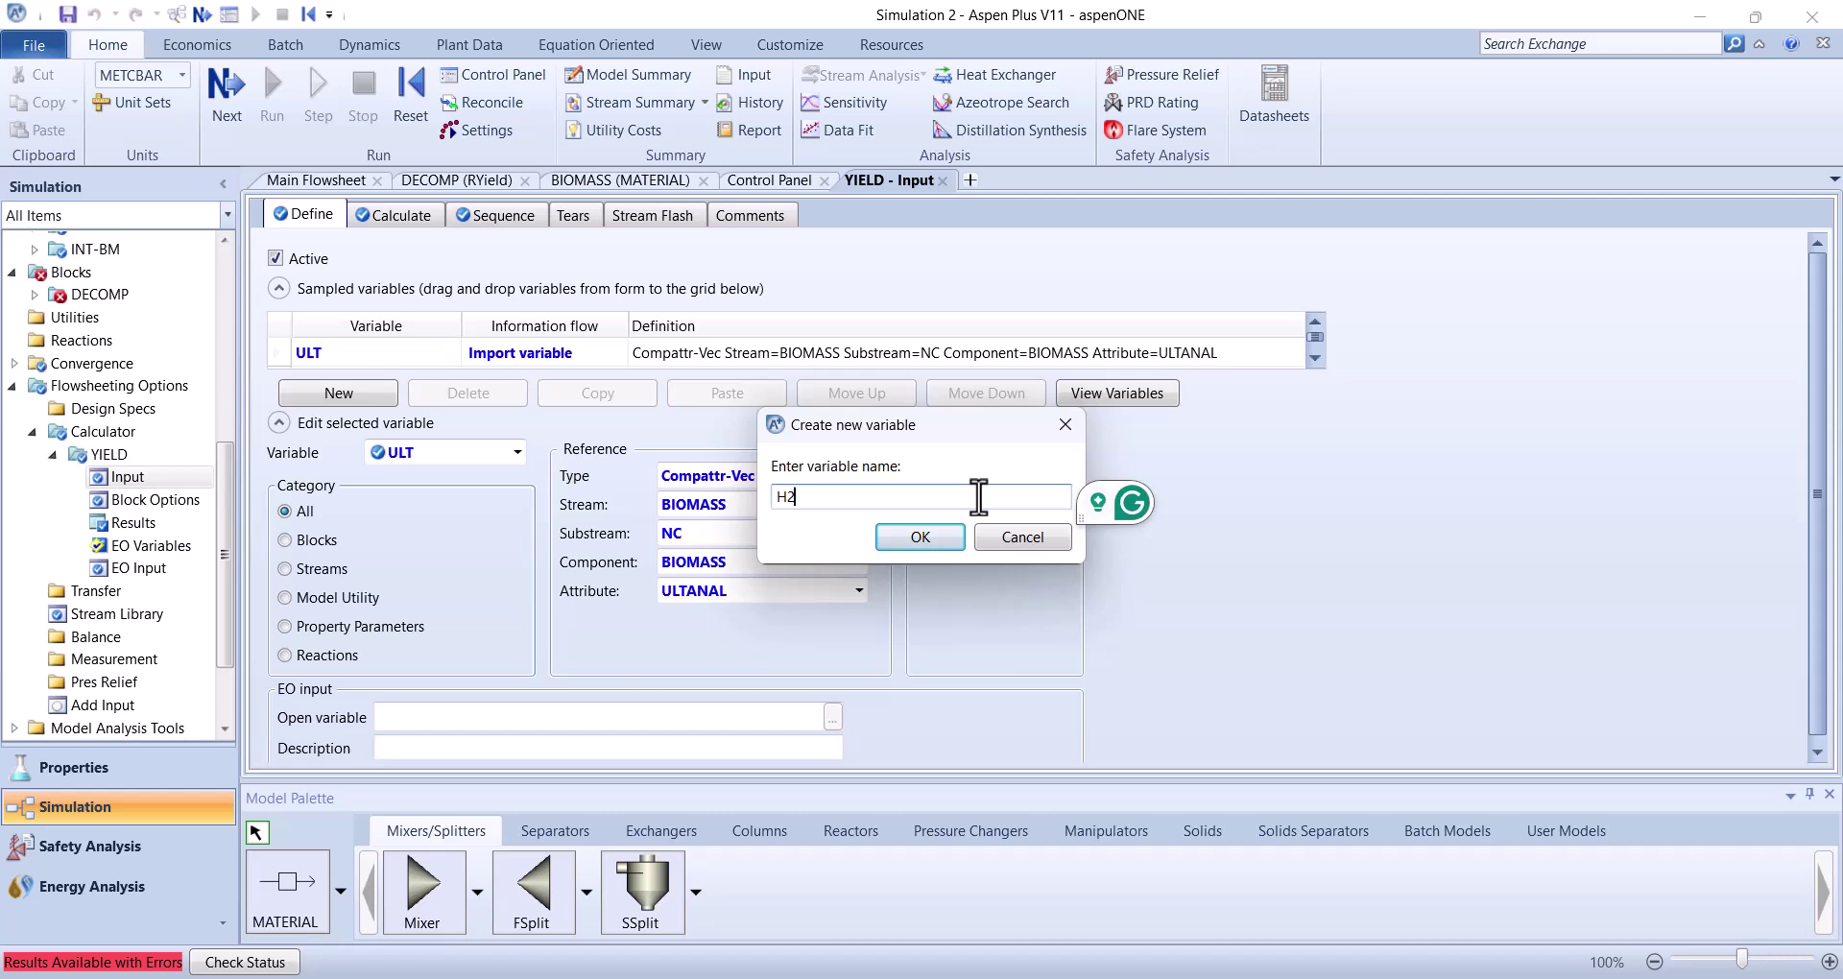
type("O")
key("Return")
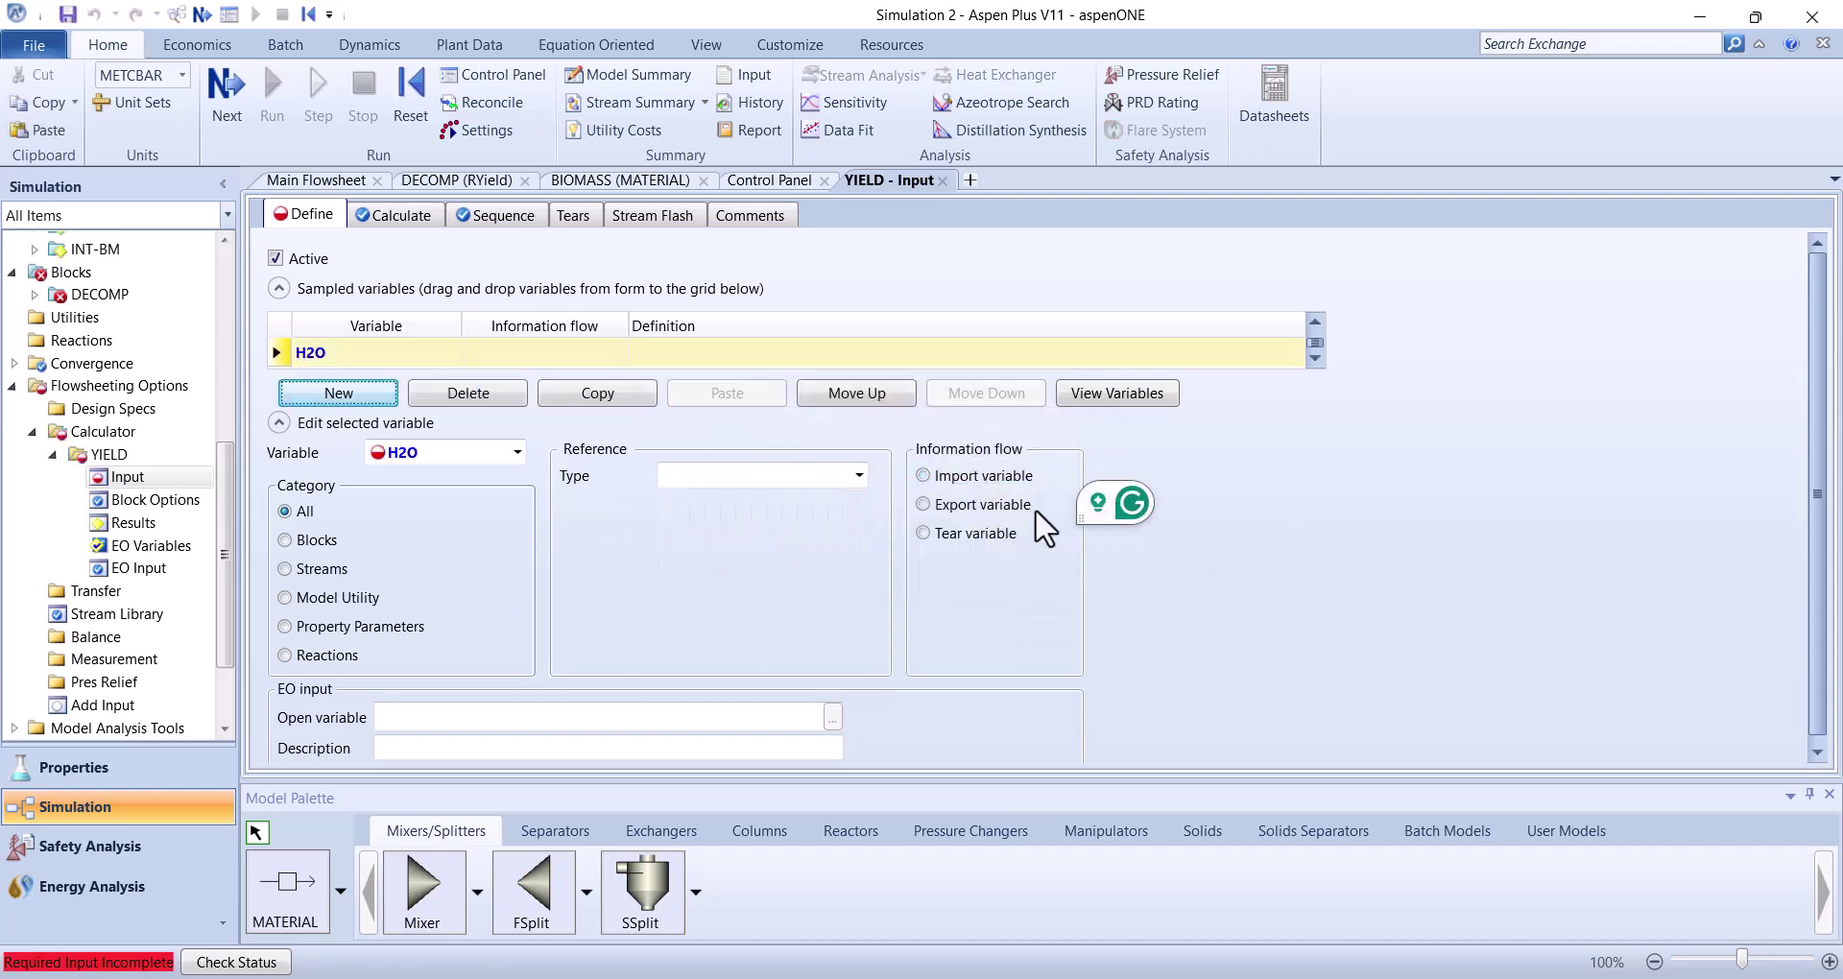
Make H2O an export variable with reference type Block-Var and block DECOMP
left_click(1000, 505)
left_click(857, 475)
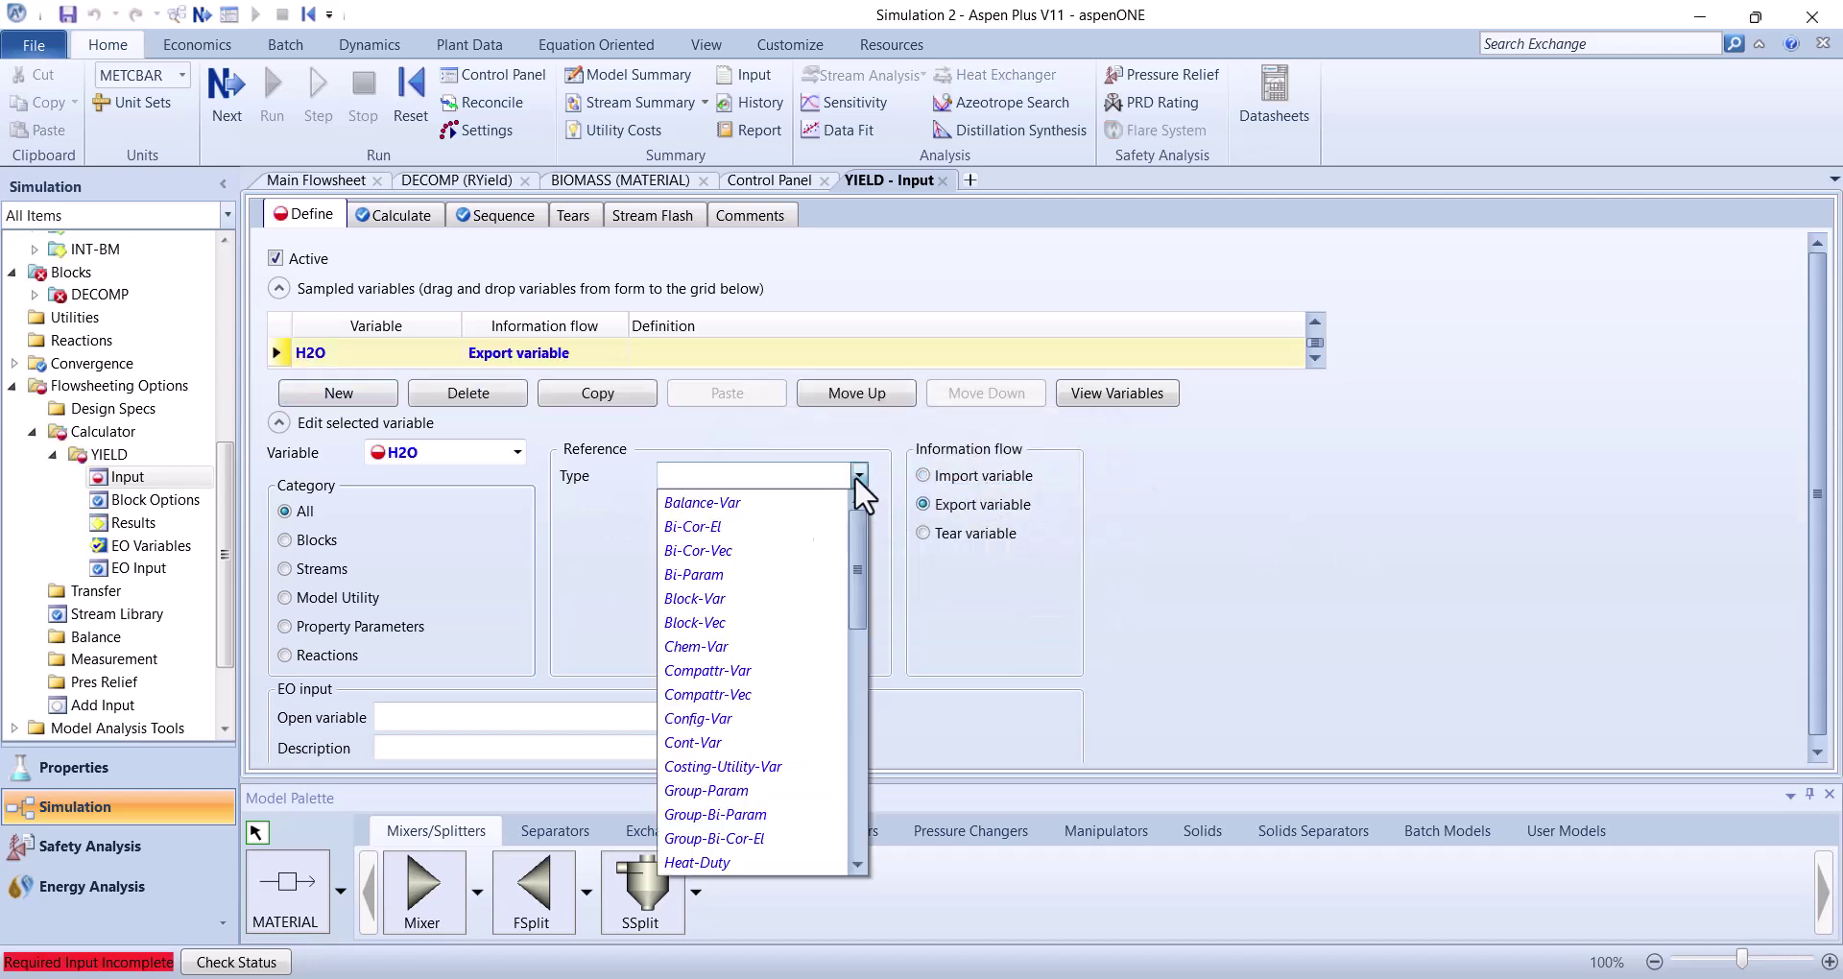
left_click(712, 599)
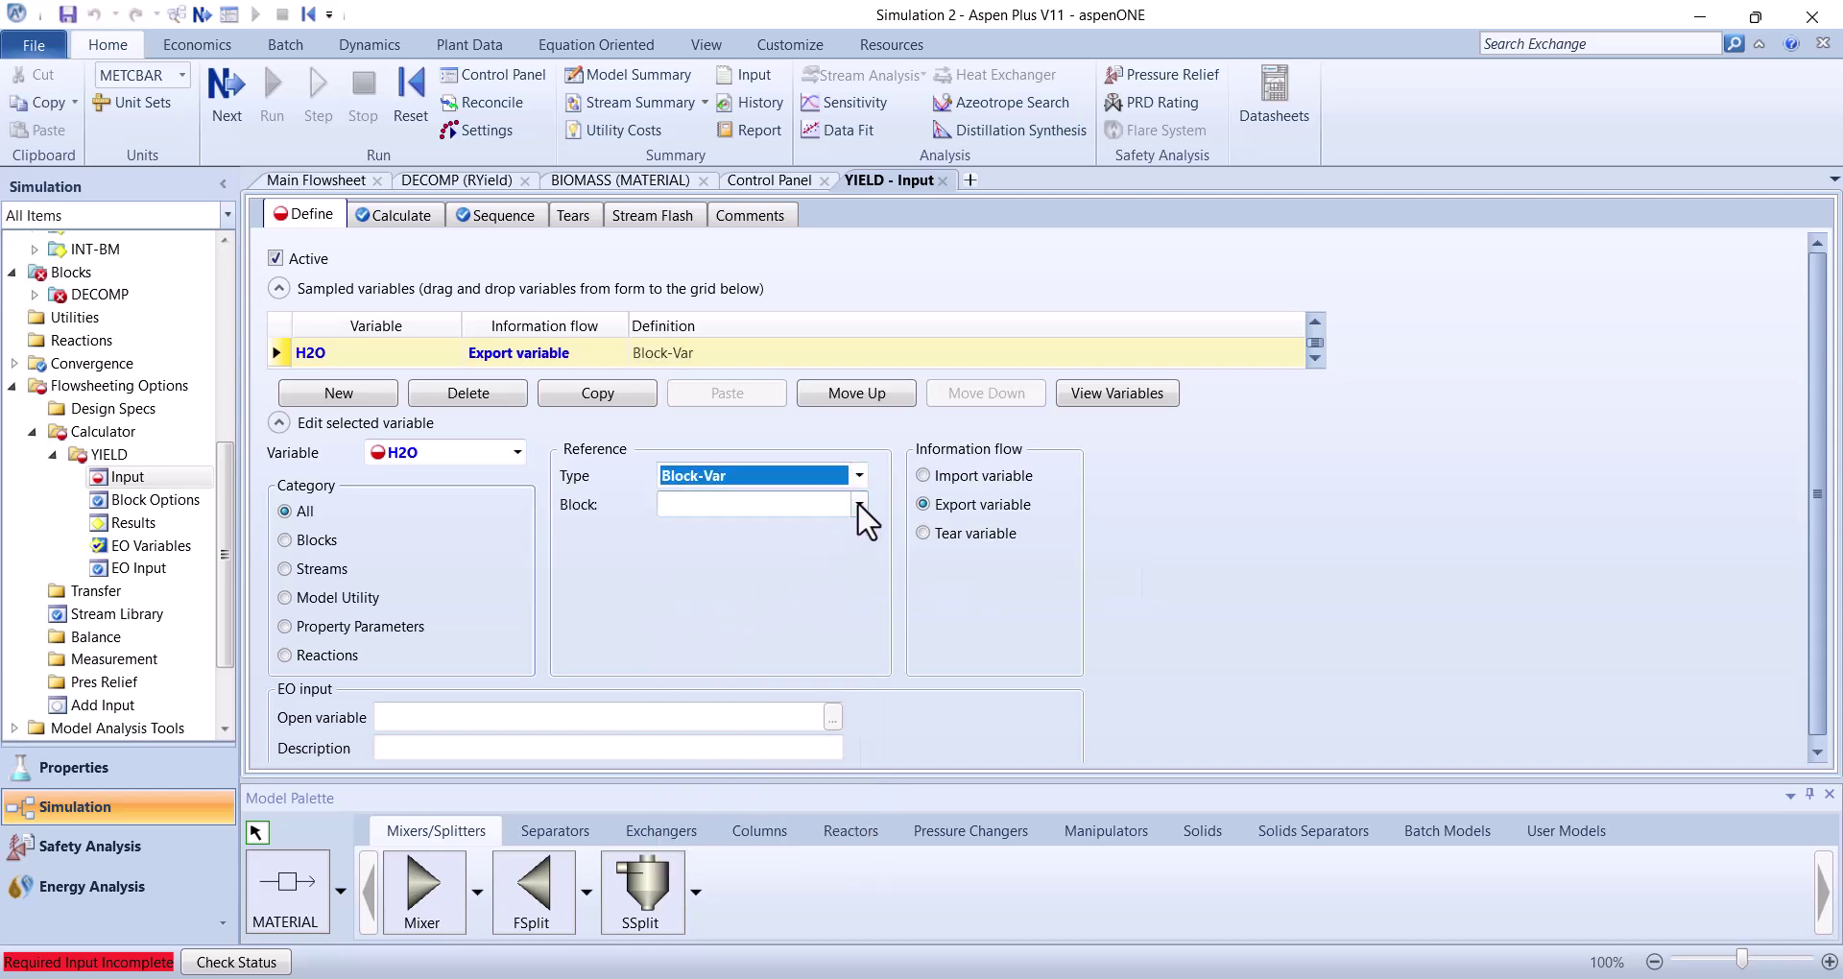
left_click(858, 504)
left_click(780, 538)
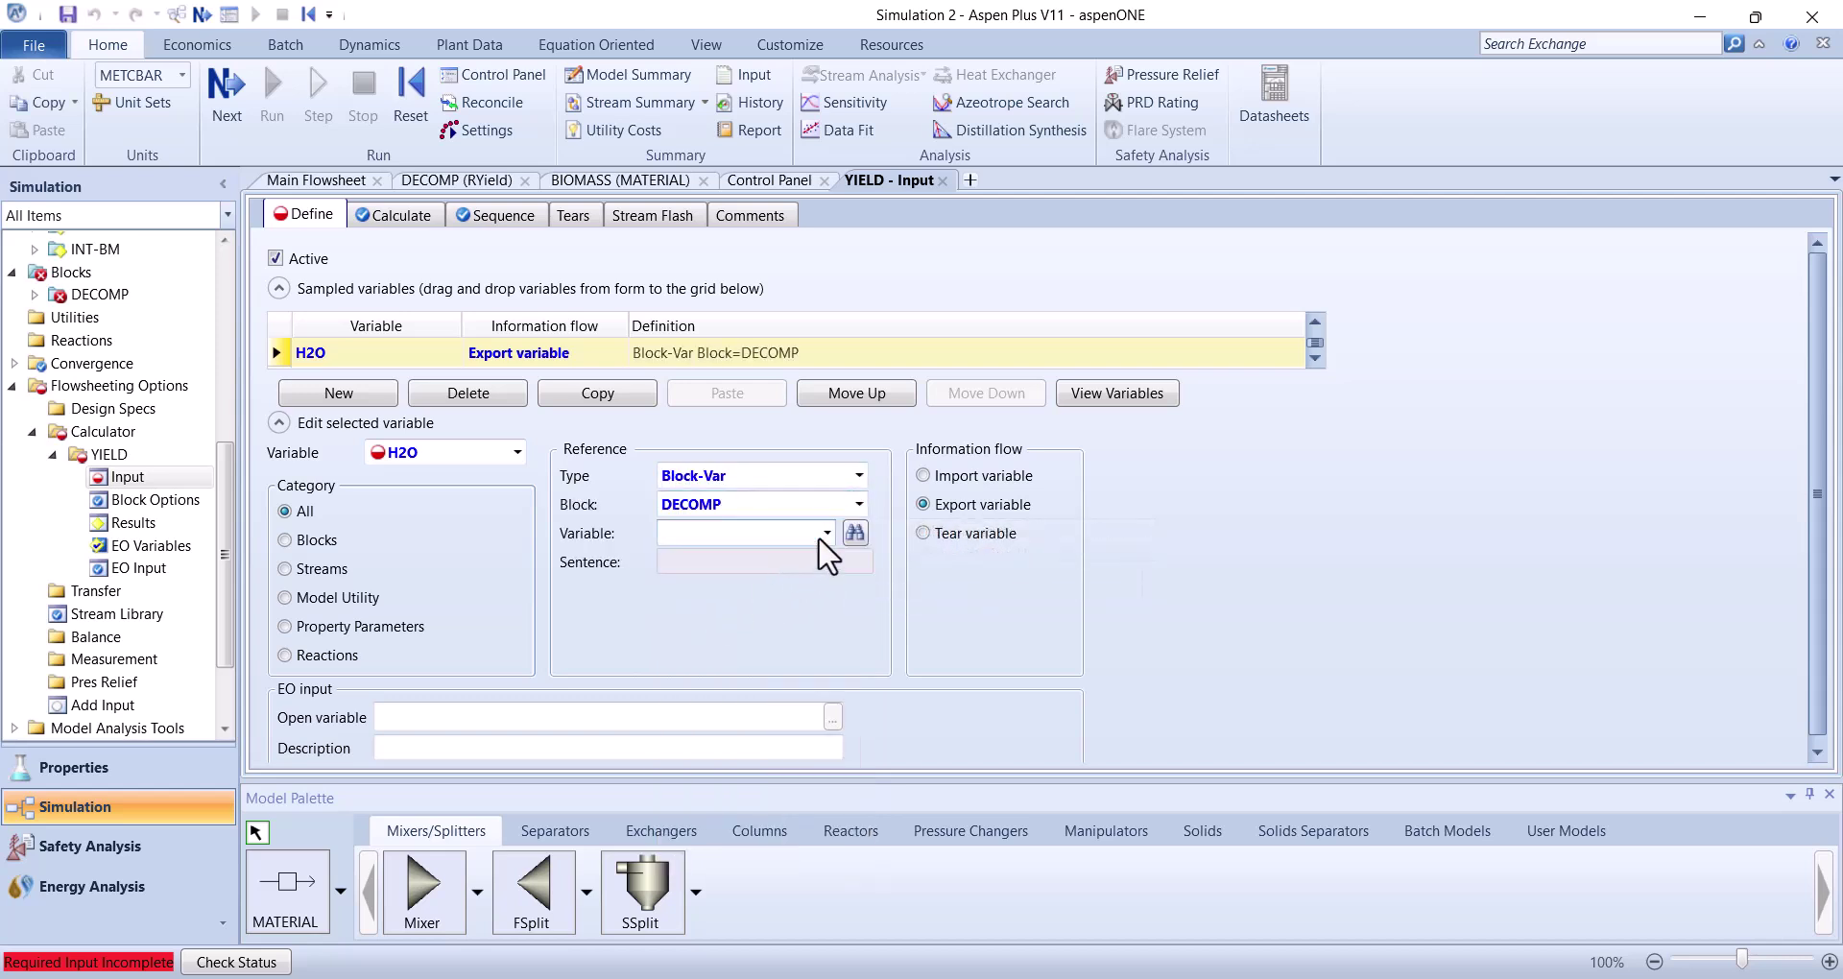
Complete the H2O variable's reference with MASS-YIELD, component H2O as ID1 and substream MIXED as ID2
left_click(823, 534)
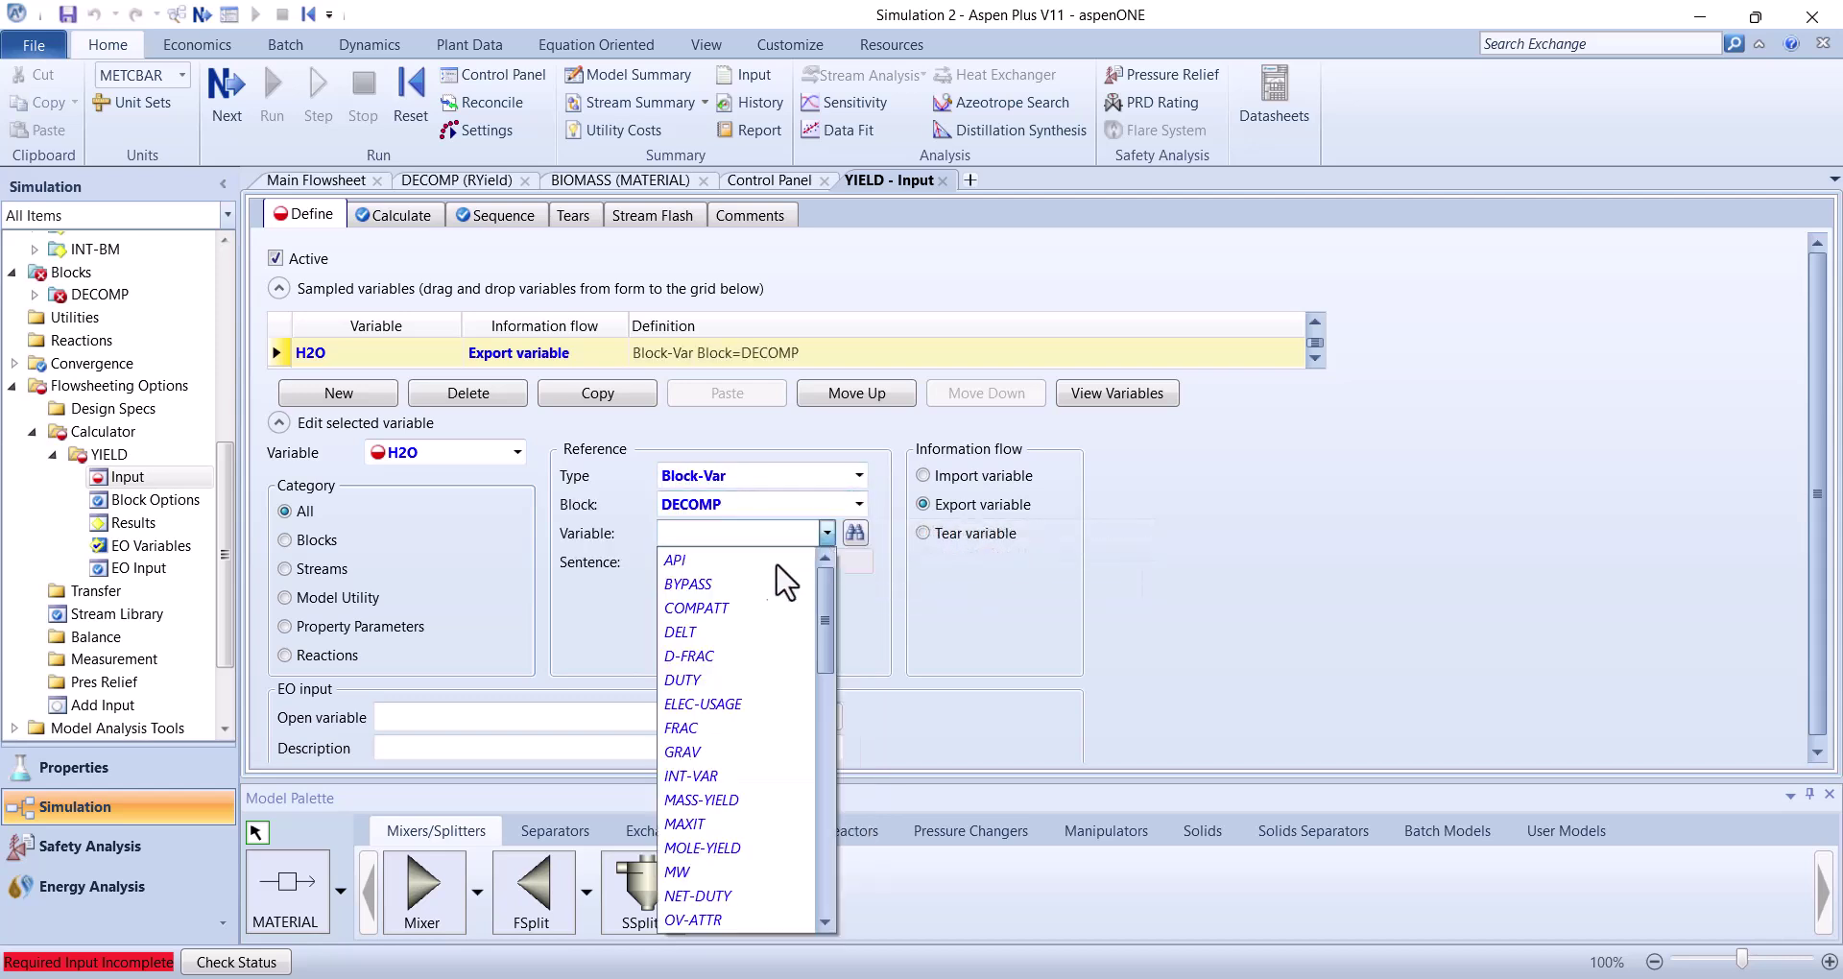
left_click(701, 800)
left_click(858, 590)
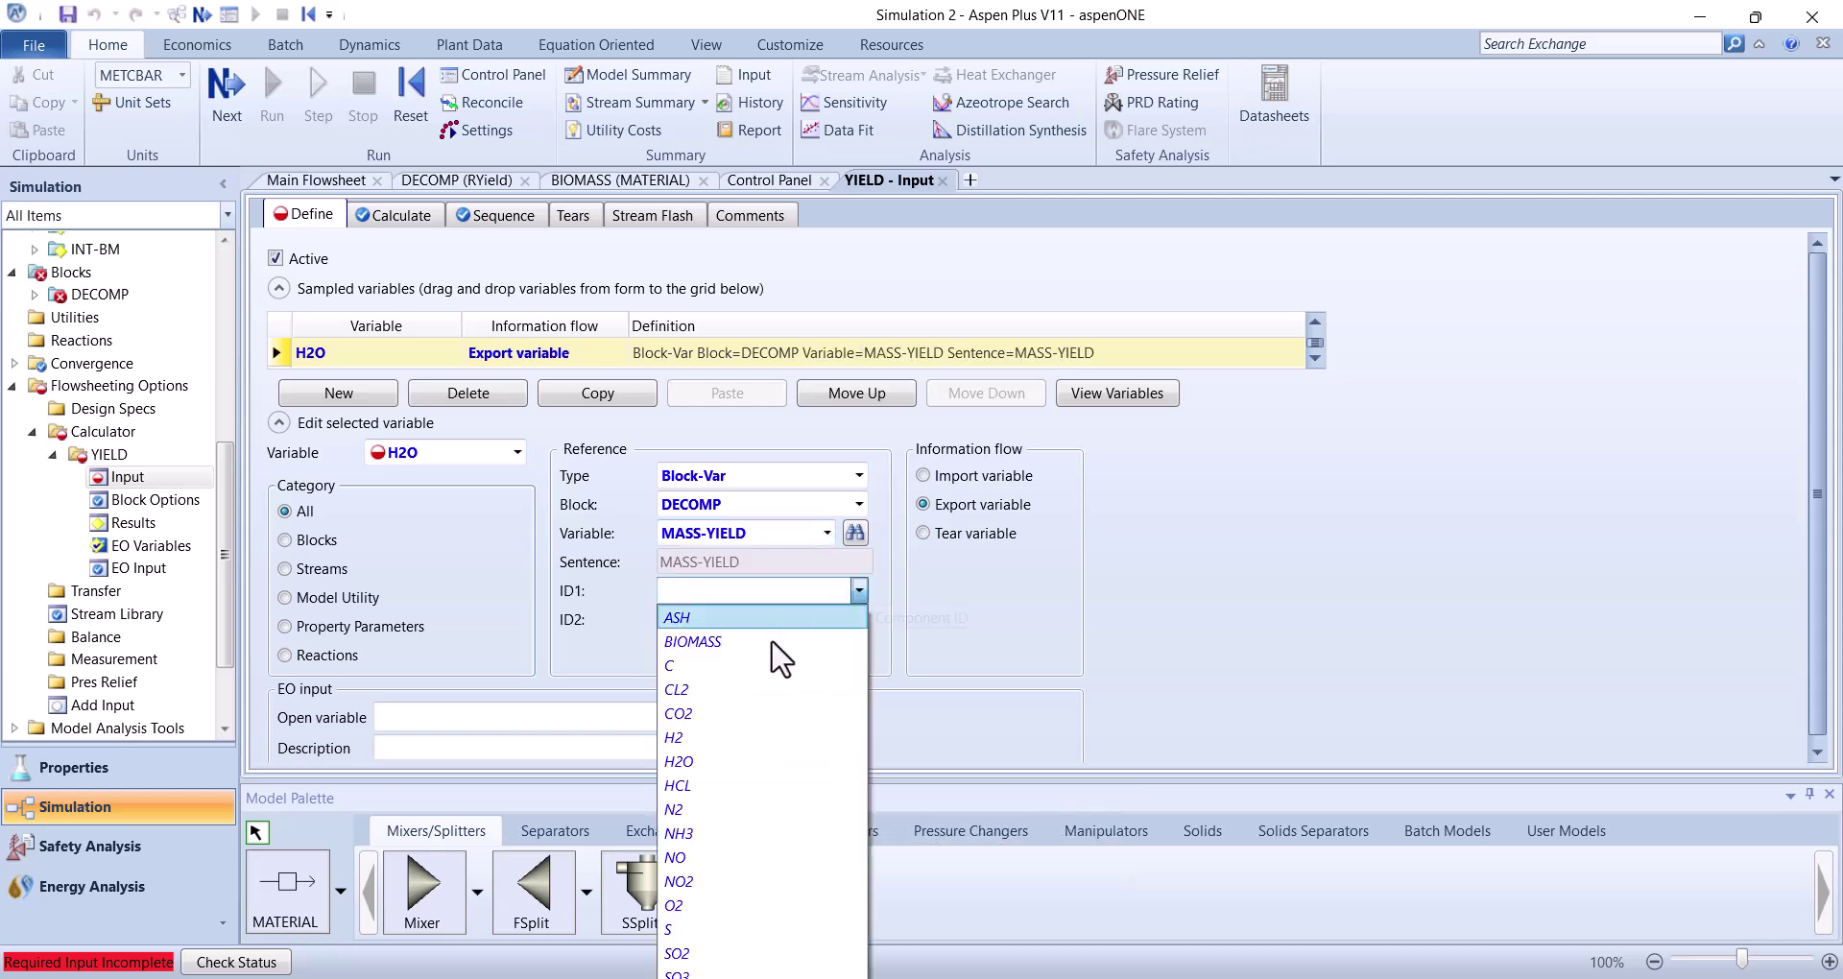
left_click(706, 762)
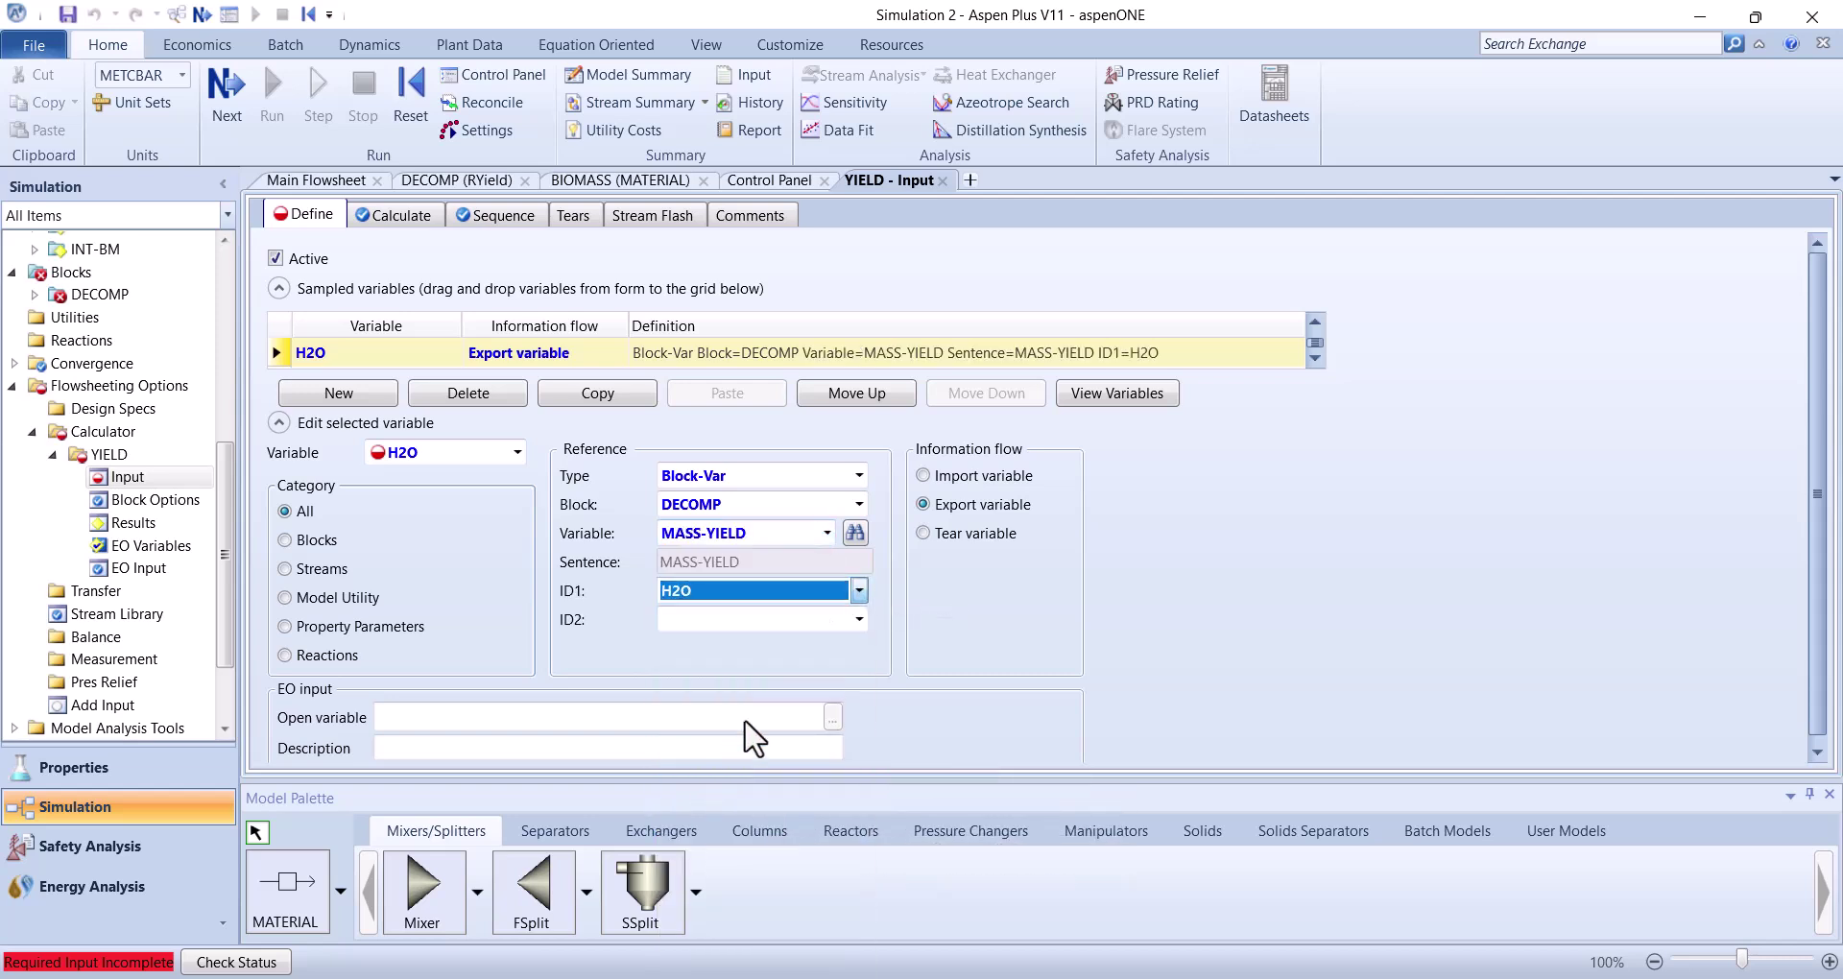
left_click(848, 624)
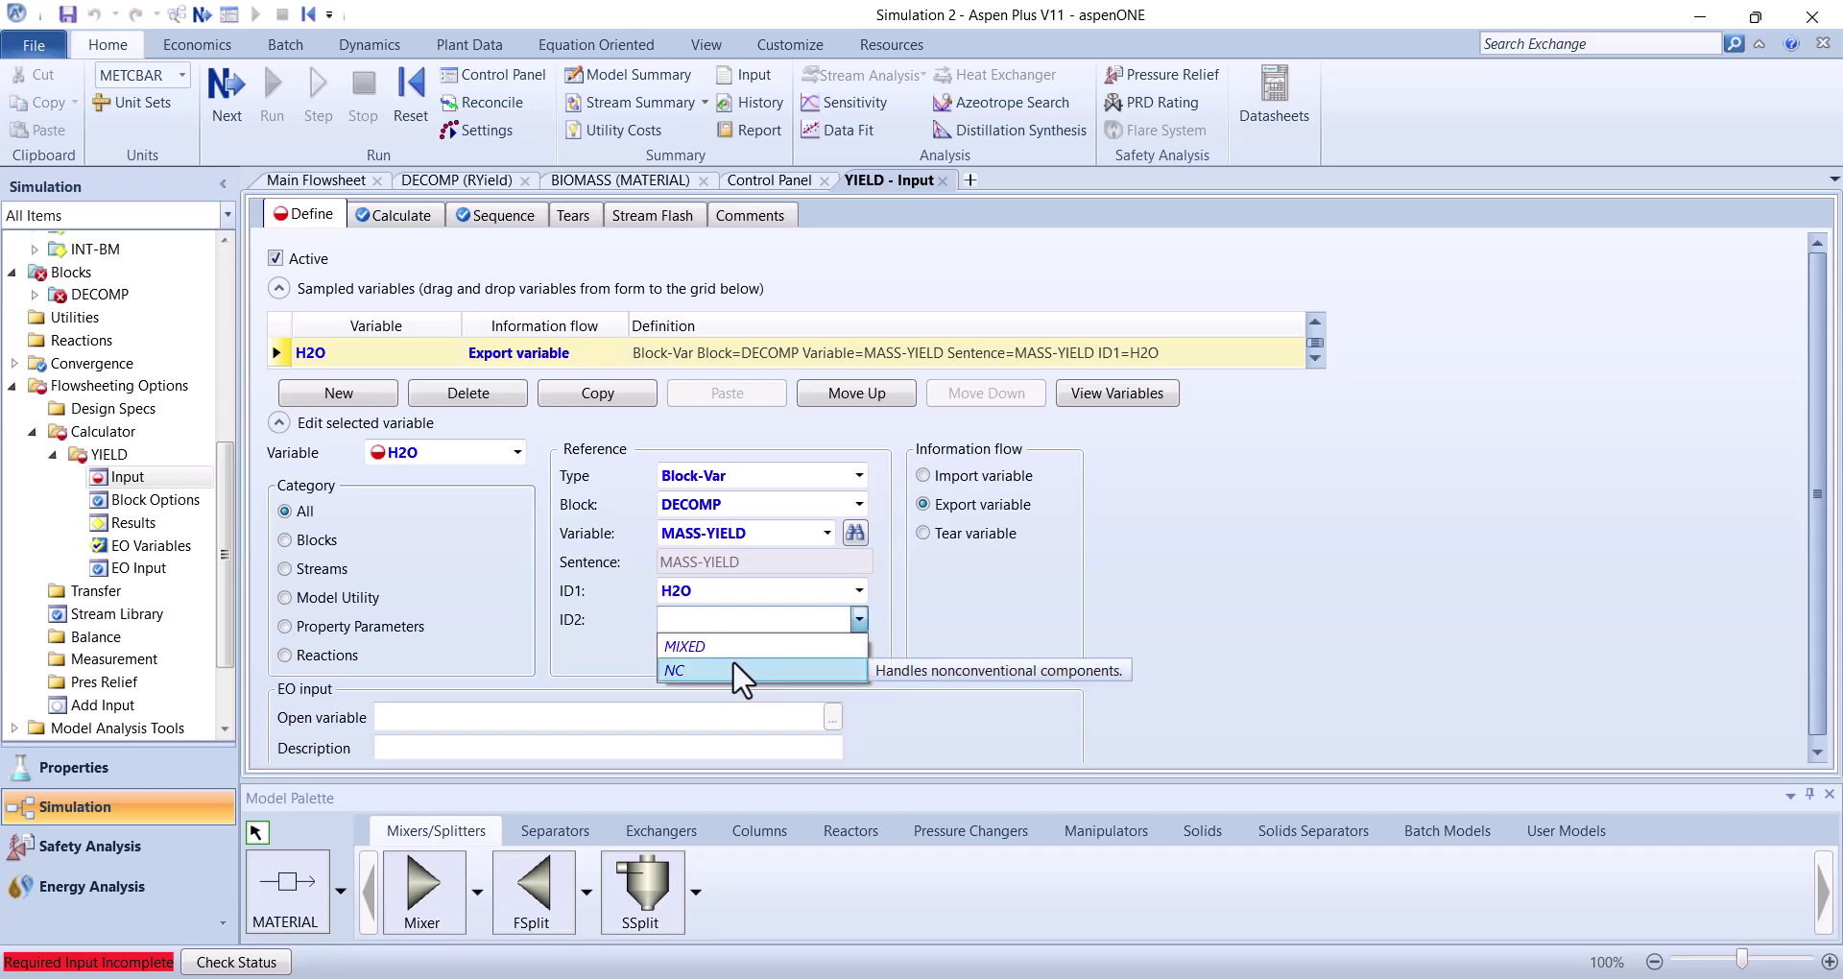
left_click(729, 645)
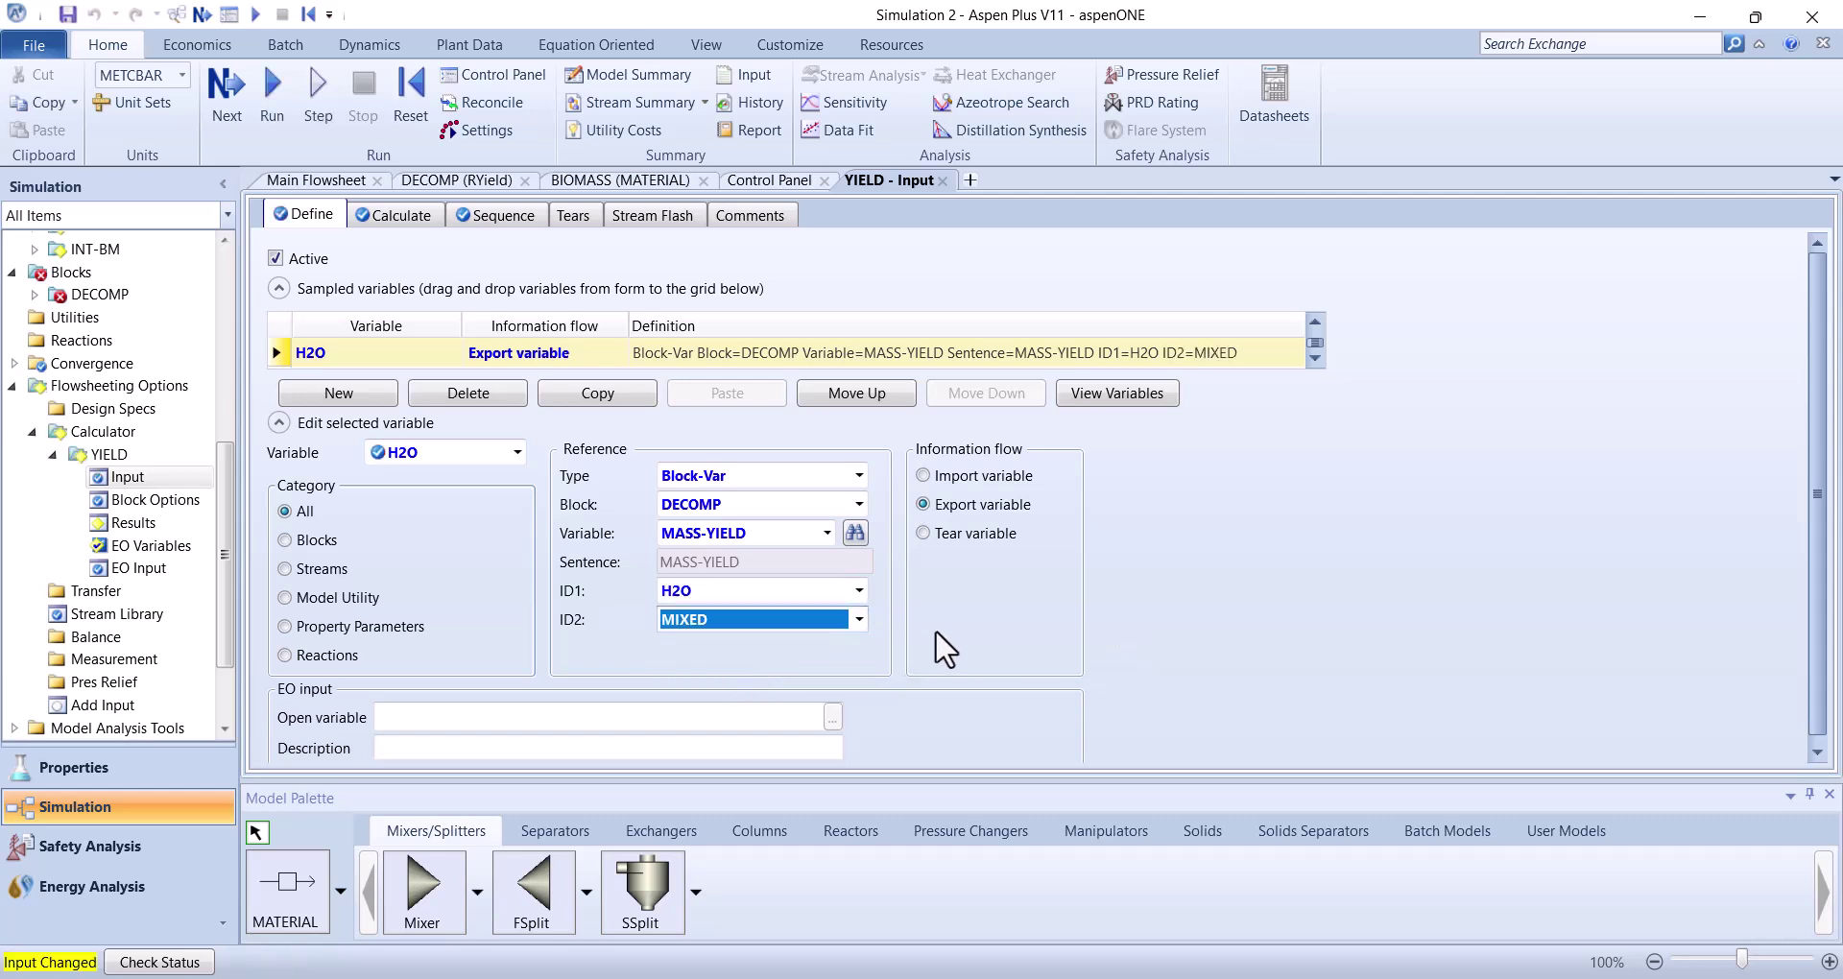
Reset the simulation and run it with the H2O export variable defined
left_click(396, 99)
left_click(835, 565)
left_click(1056, 532)
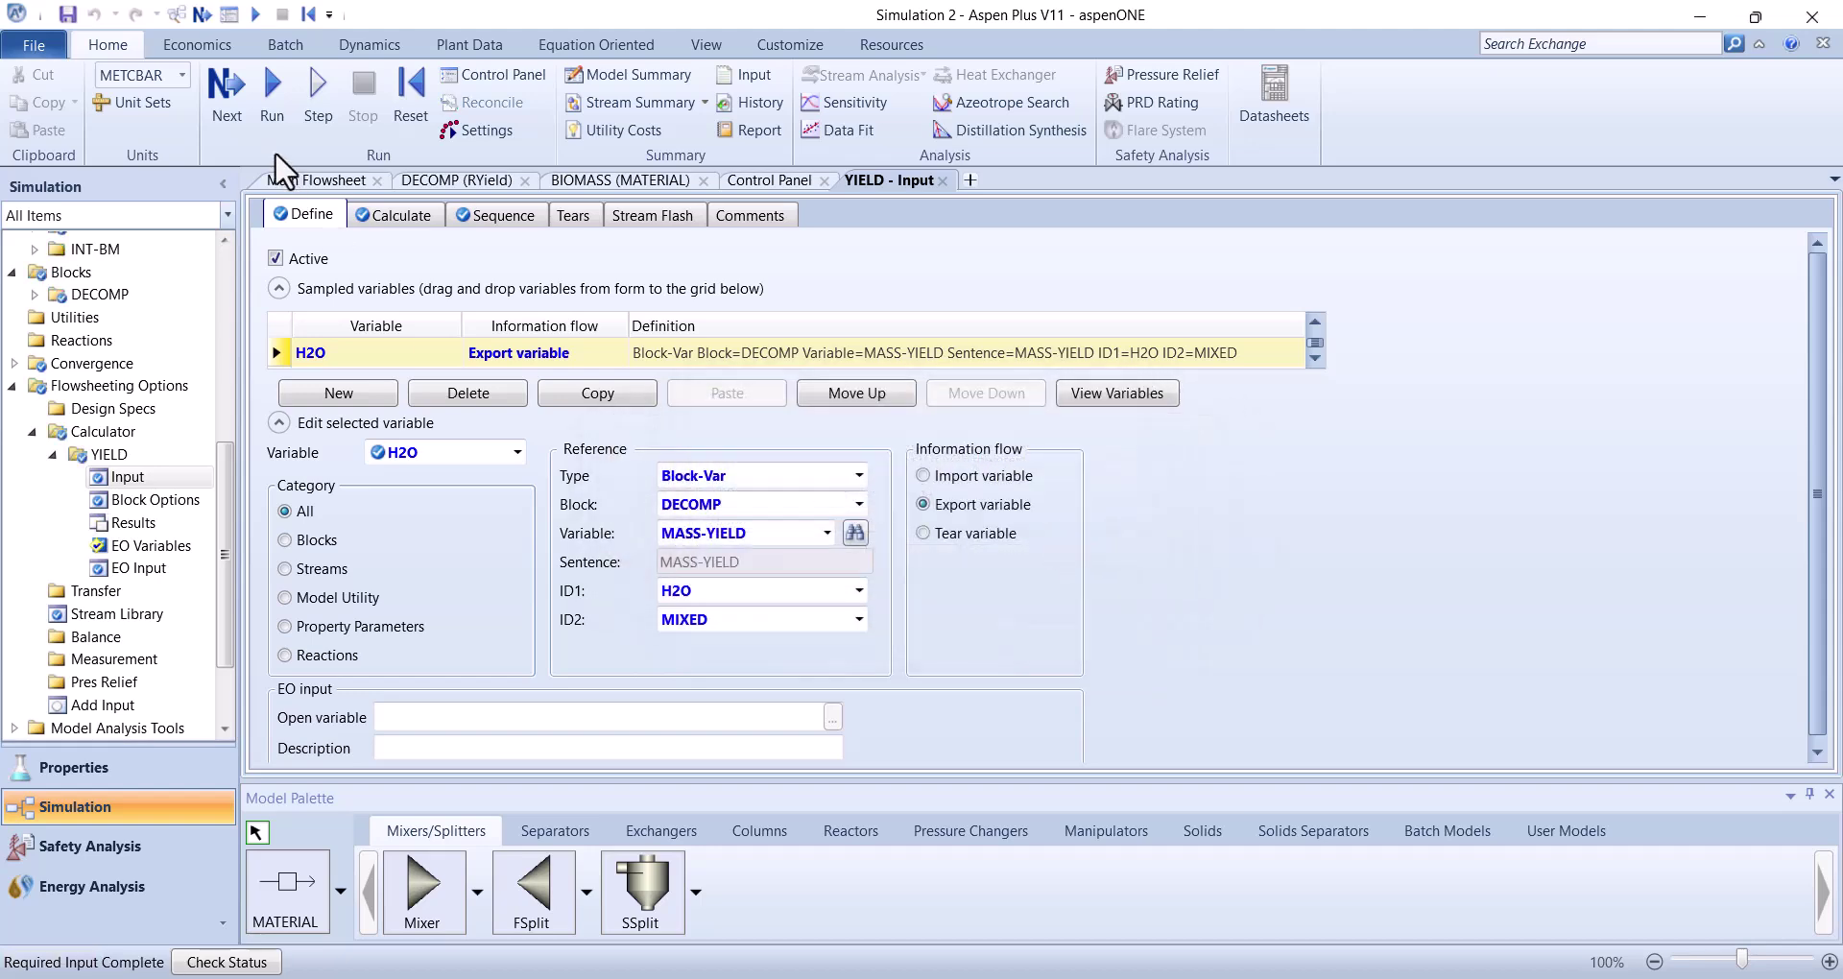
left_click(230, 113)
left_click(1044, 545)
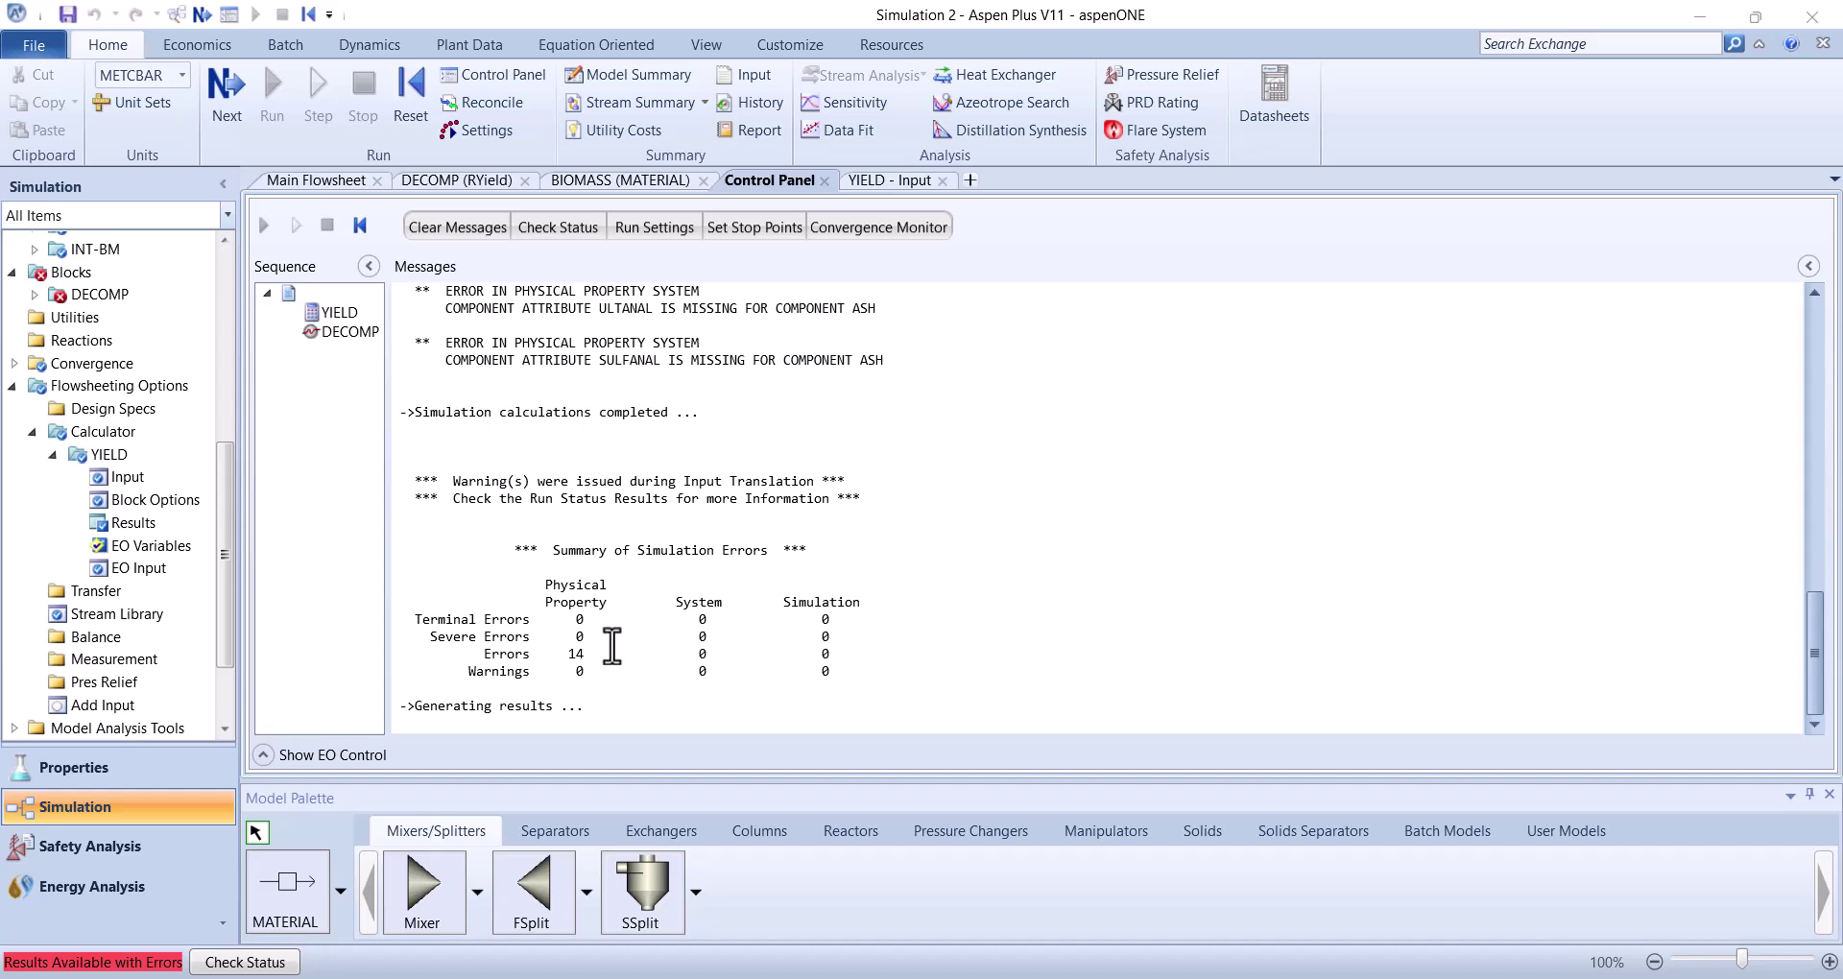
Examine the values read and written by the YIELD calculator and the status messages in DECOMP's results
double_click(144, 523)
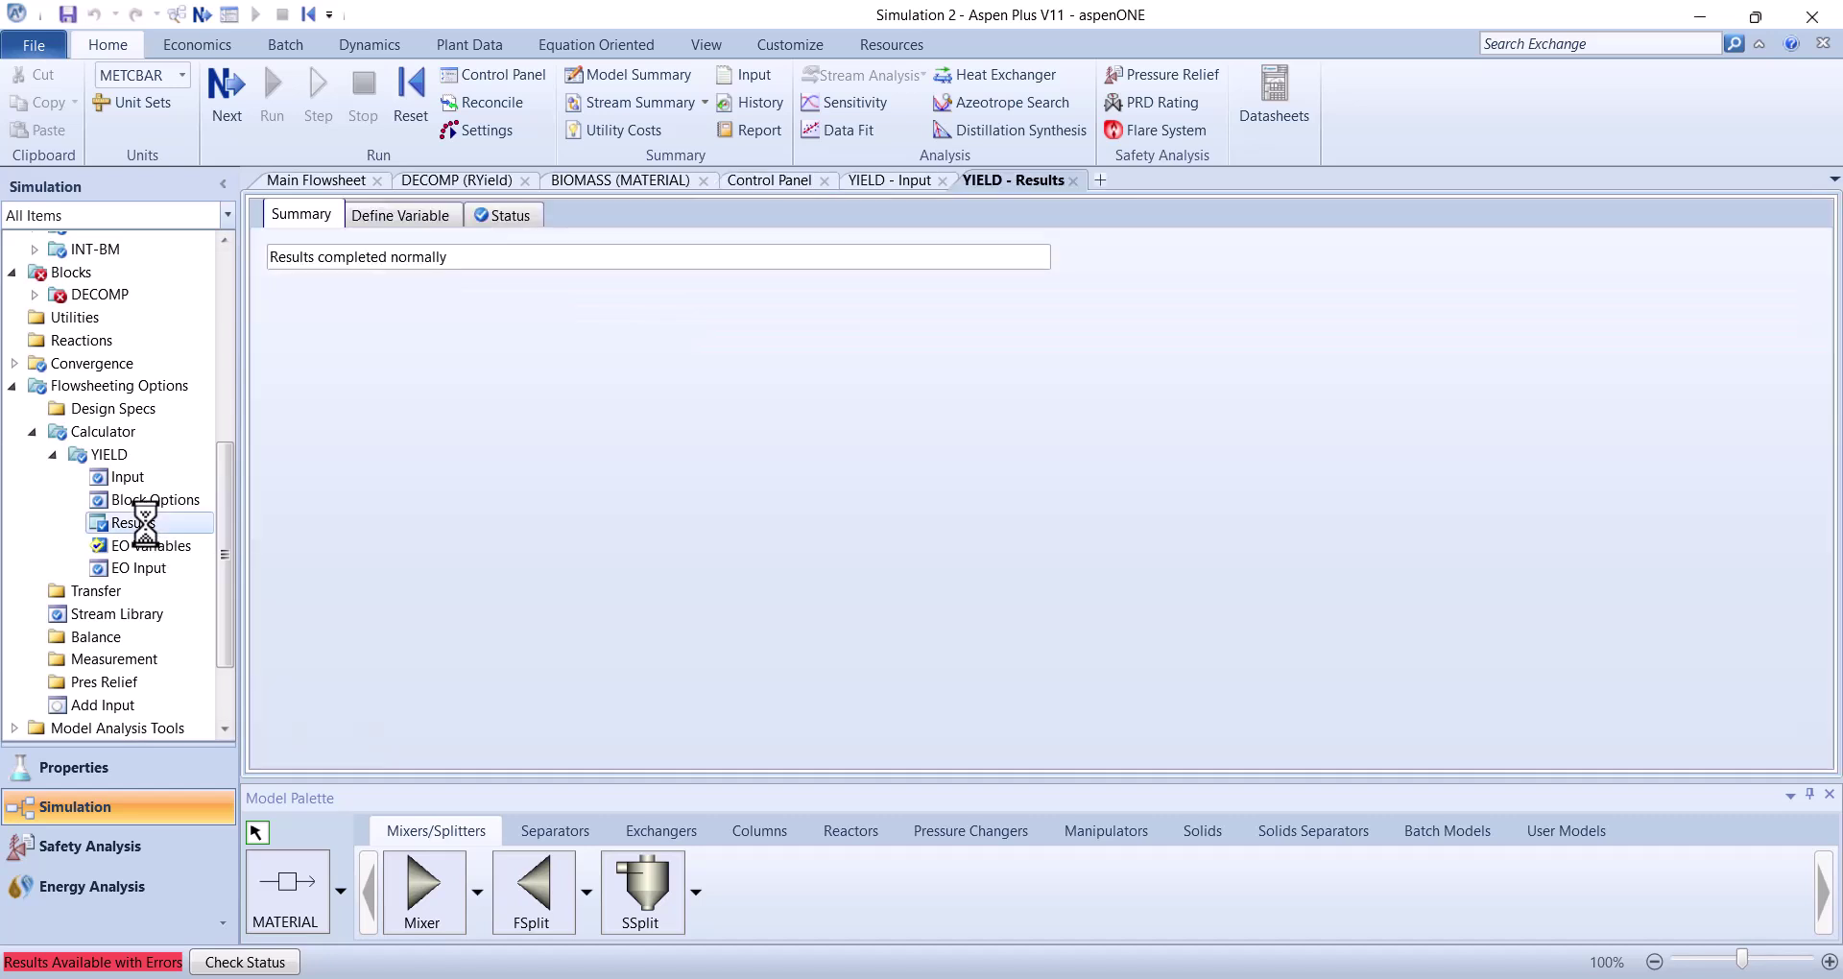
left_click(390, 222)
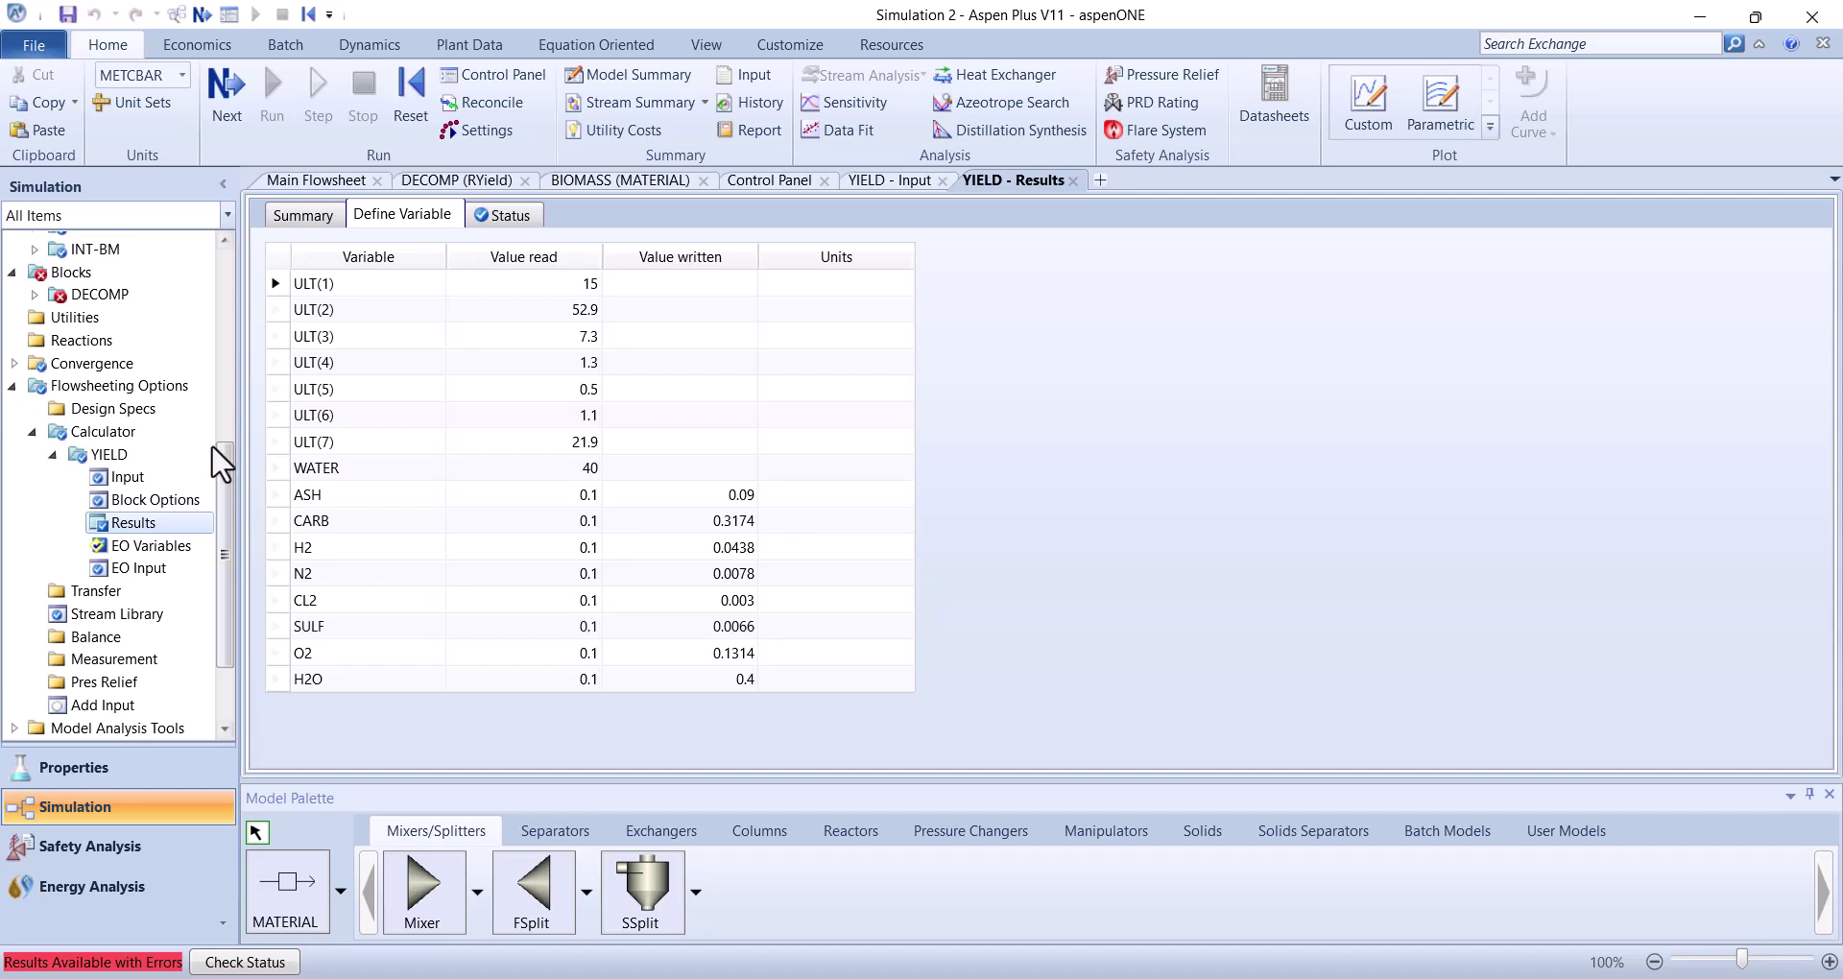
left_click(60, 297)
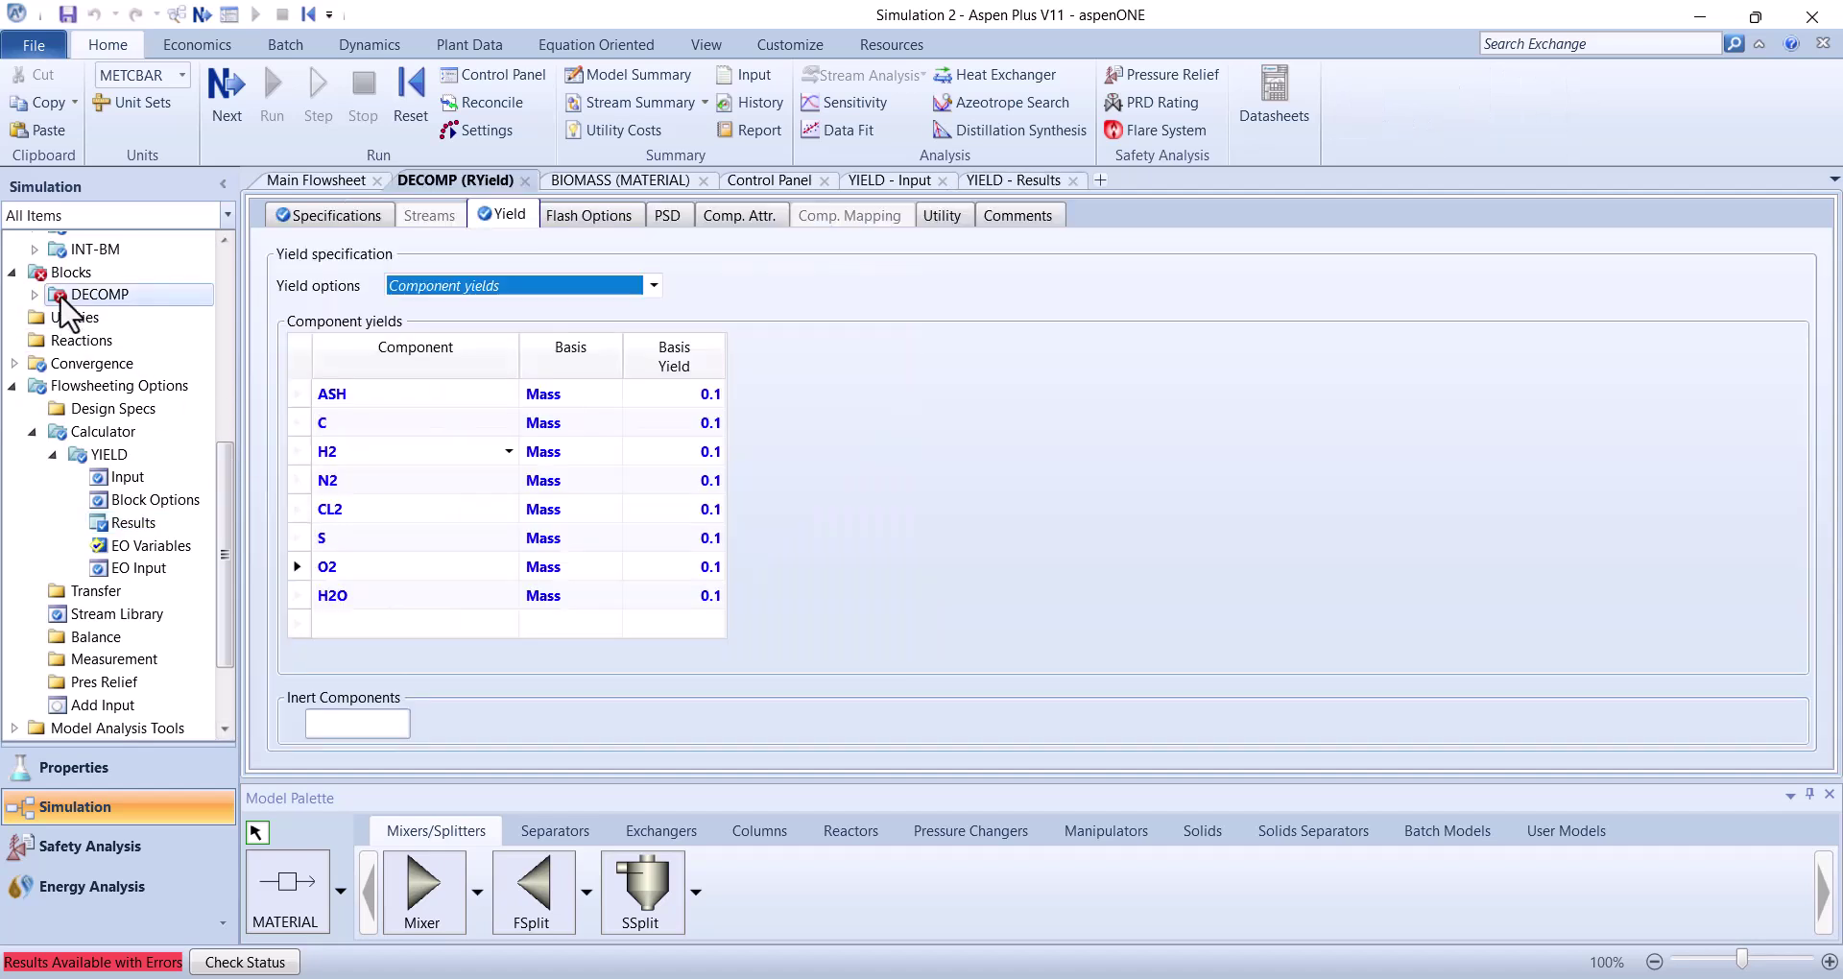
left_click(34, 294)
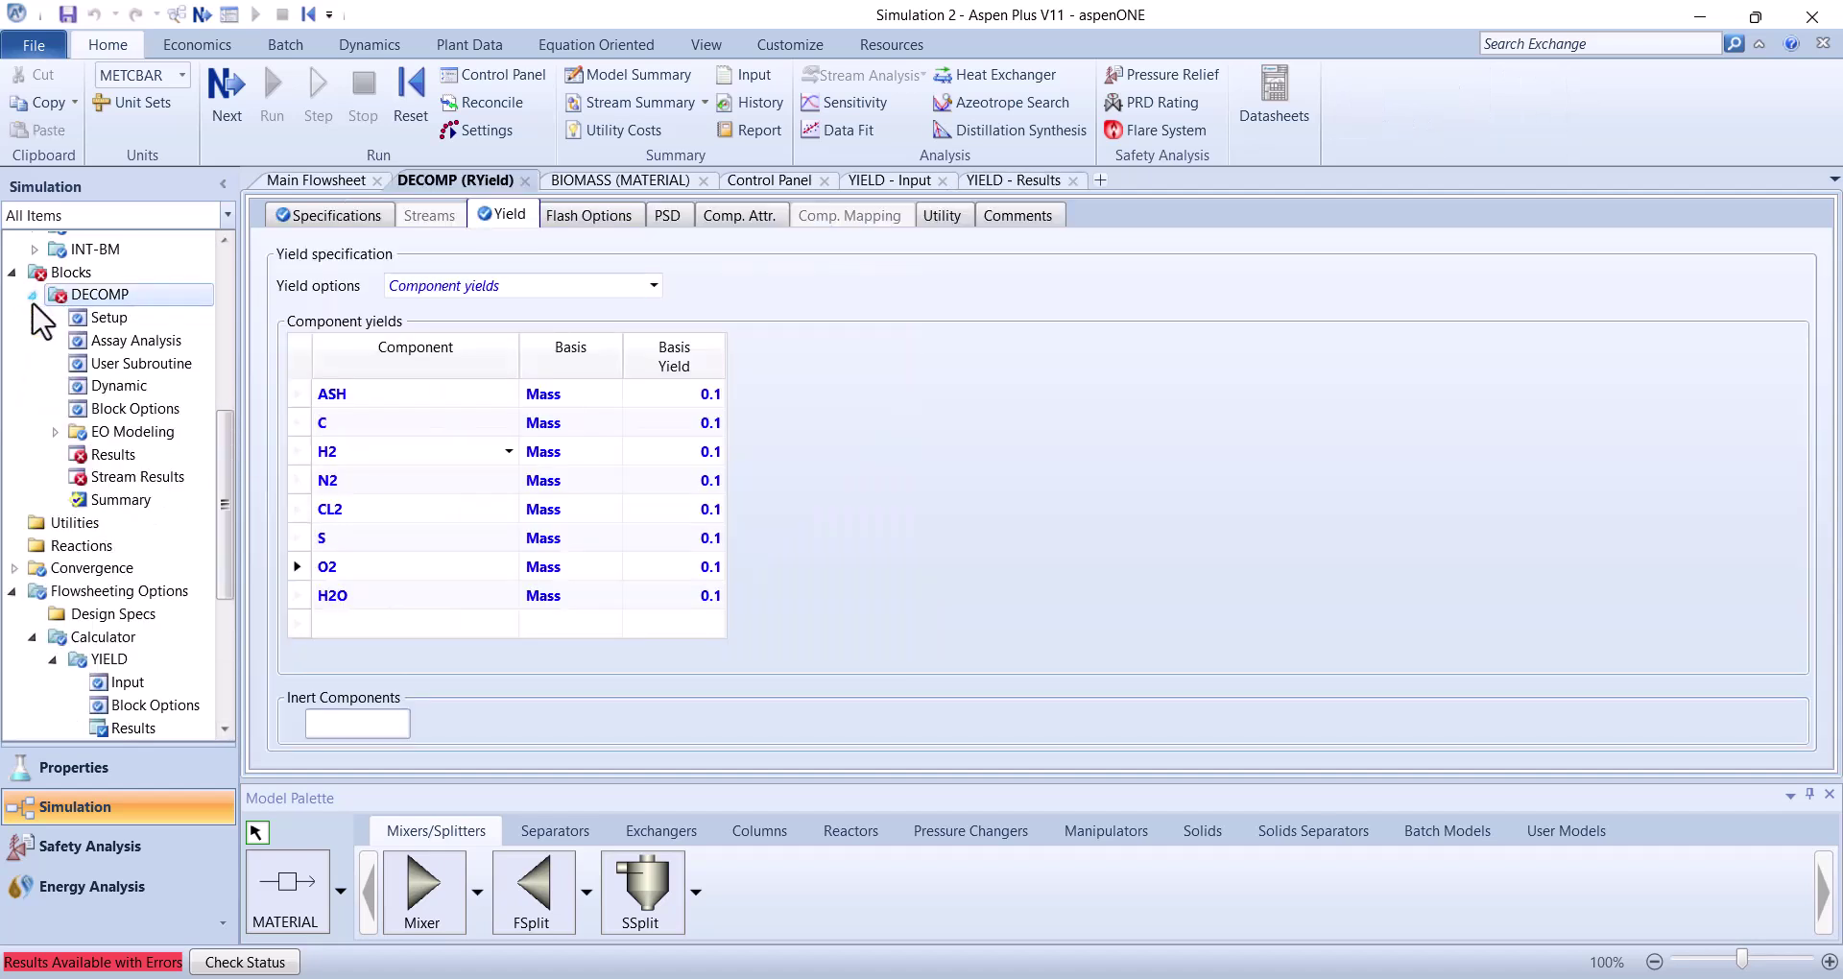
left_click(114, 454)
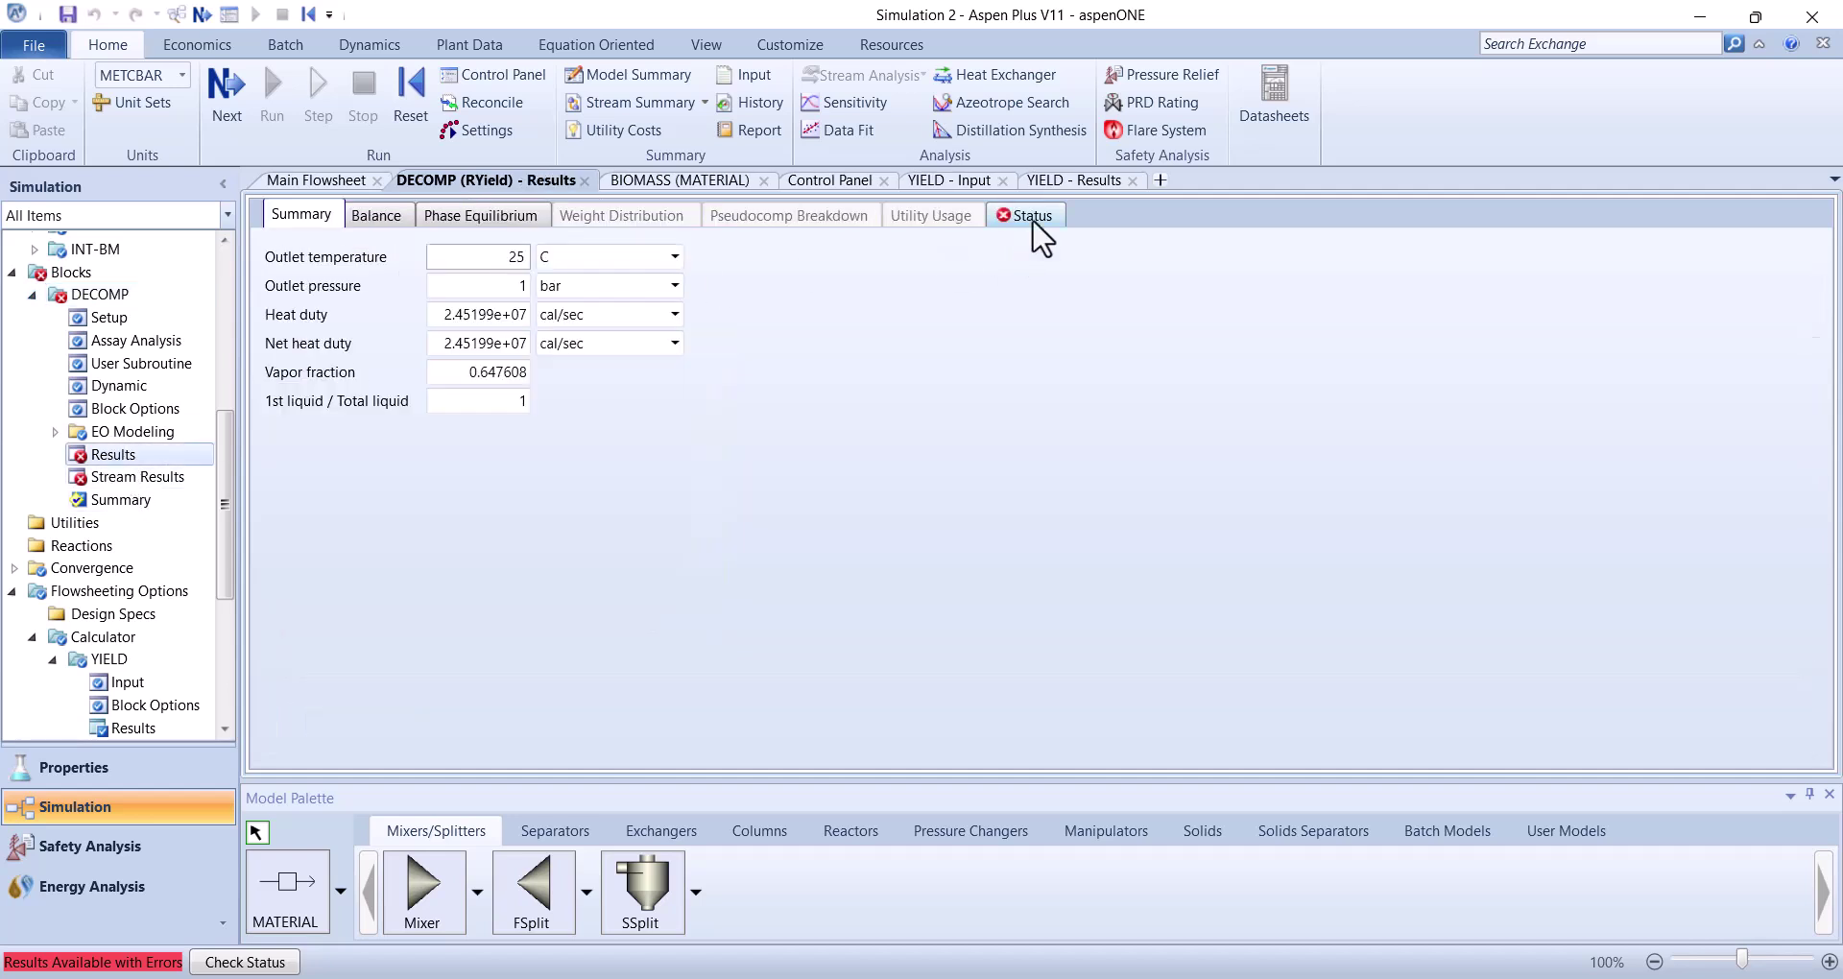
left_click(1034, 217)
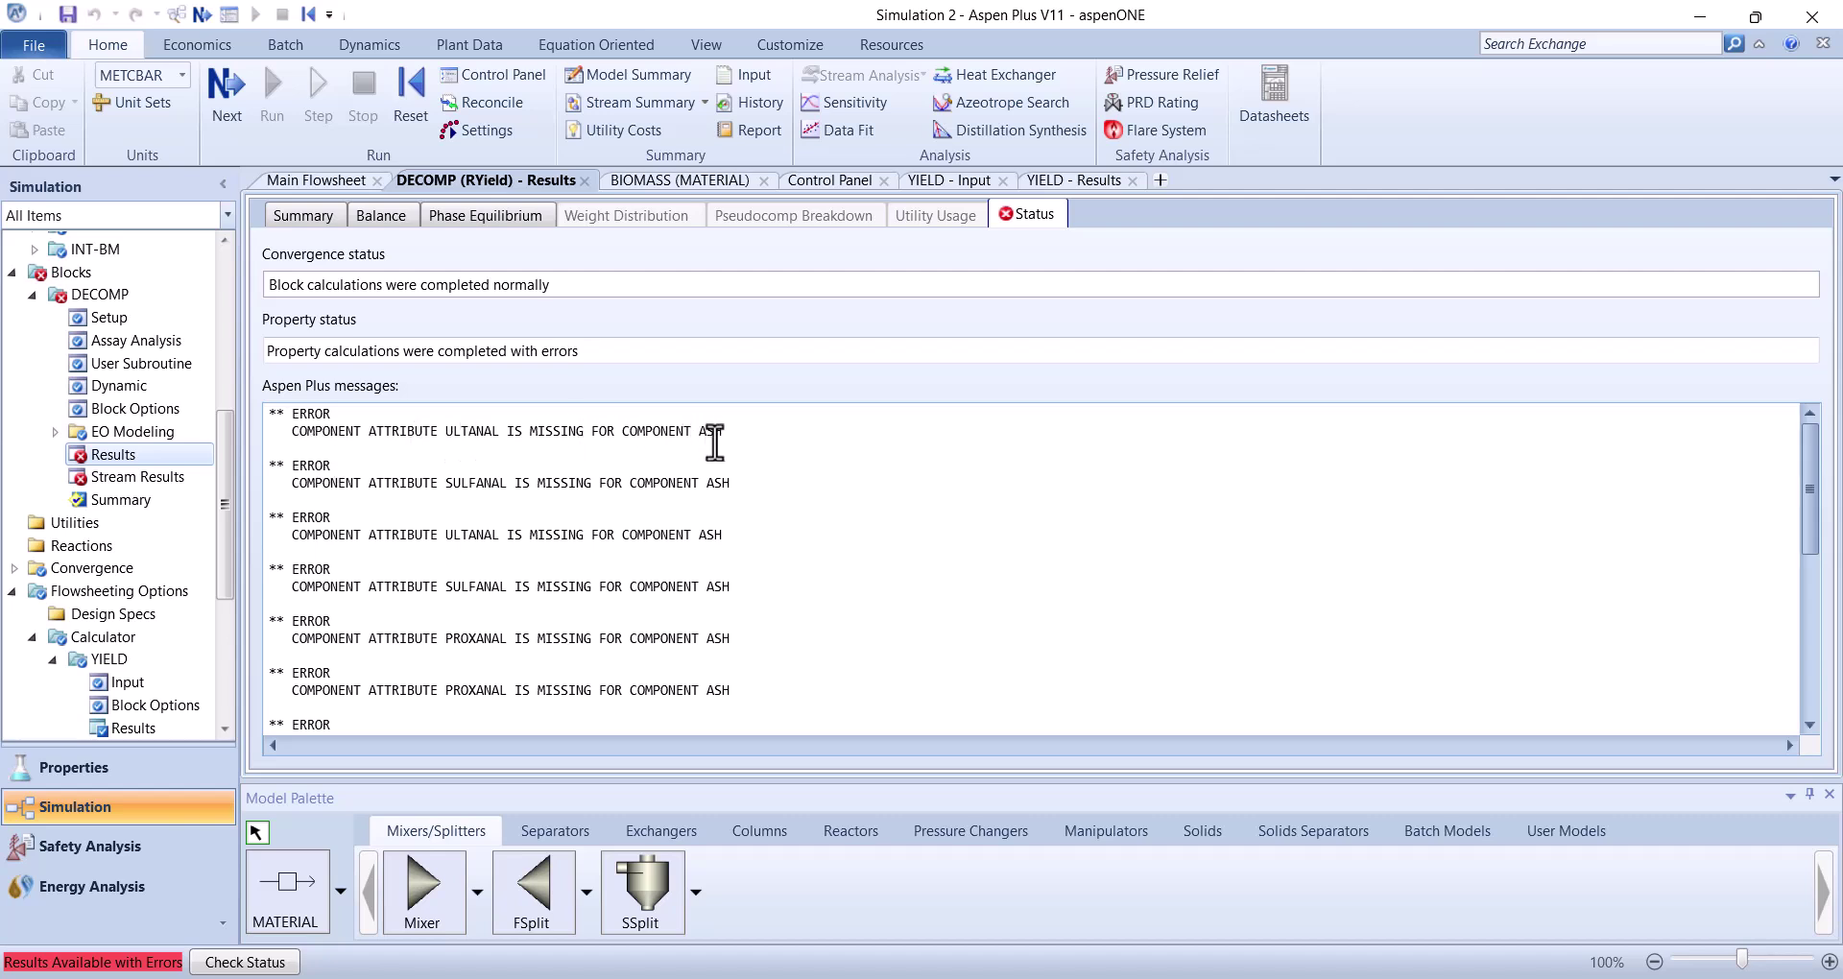
scroll(517, 588, "down", 5)
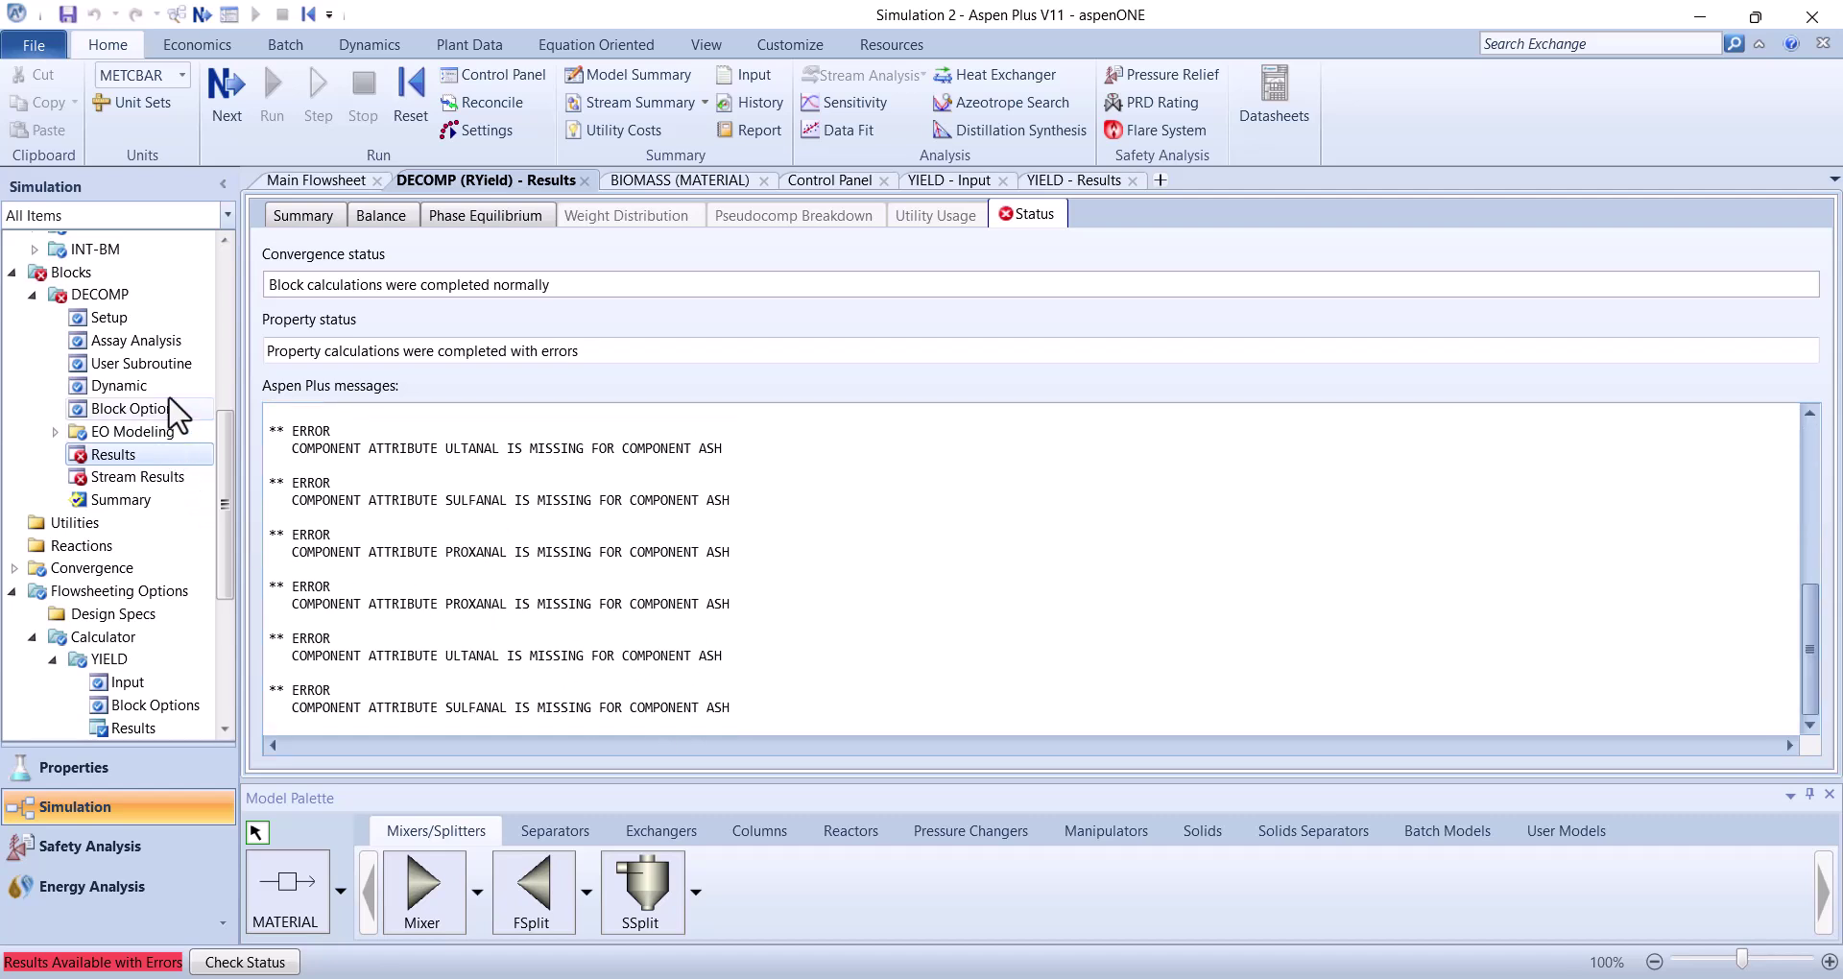
In DECOMP's component attributes, select substream NC and component ASH, and set the PROXANAL MOISTURE value to 0
left_click(109, 317)
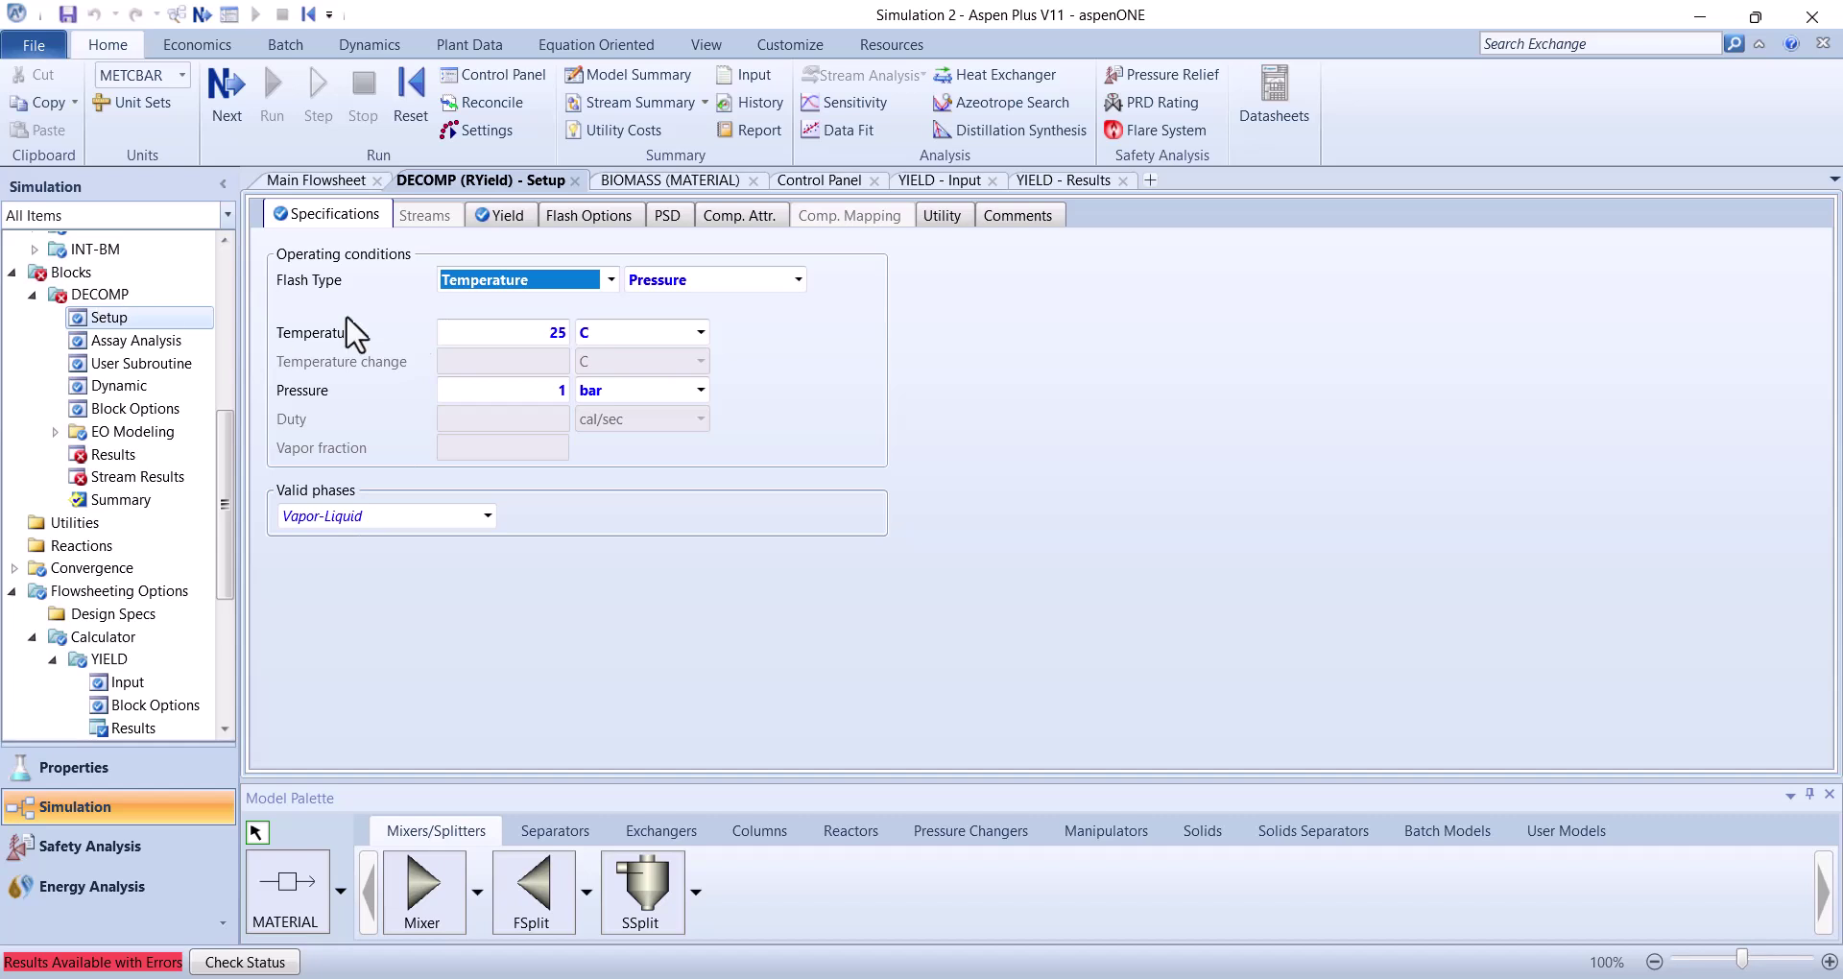
left_click(491, 215)
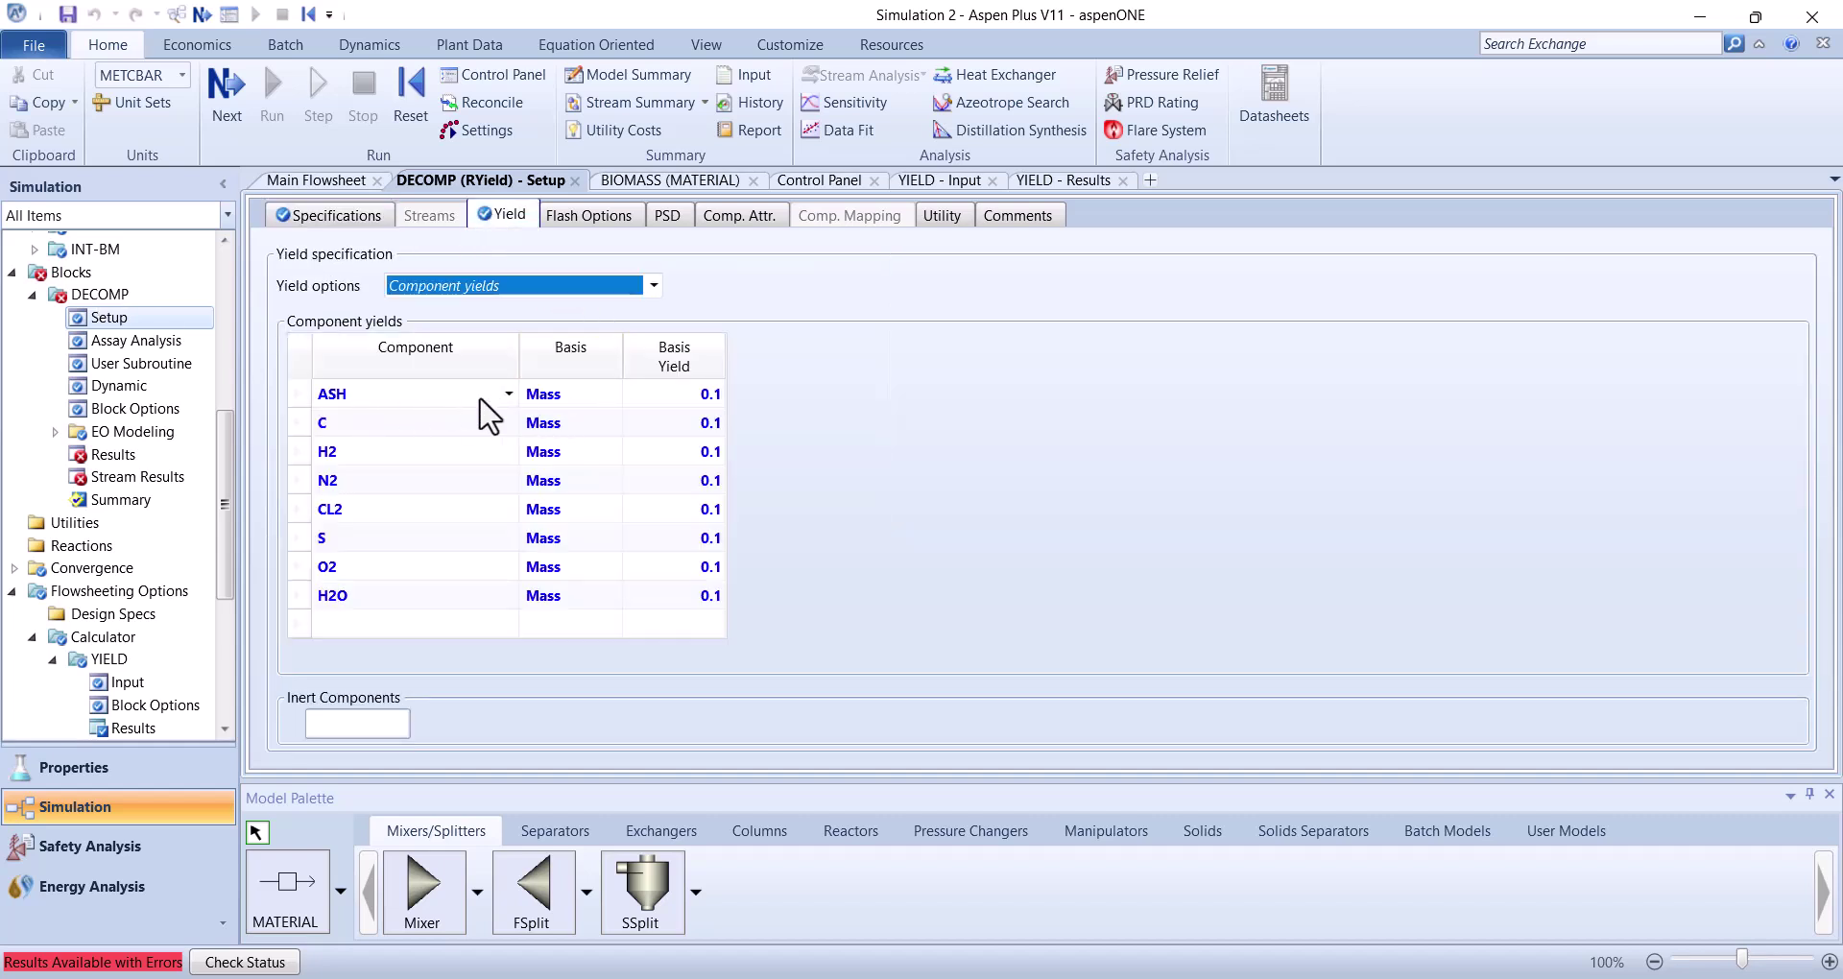
left_click(736, 217)
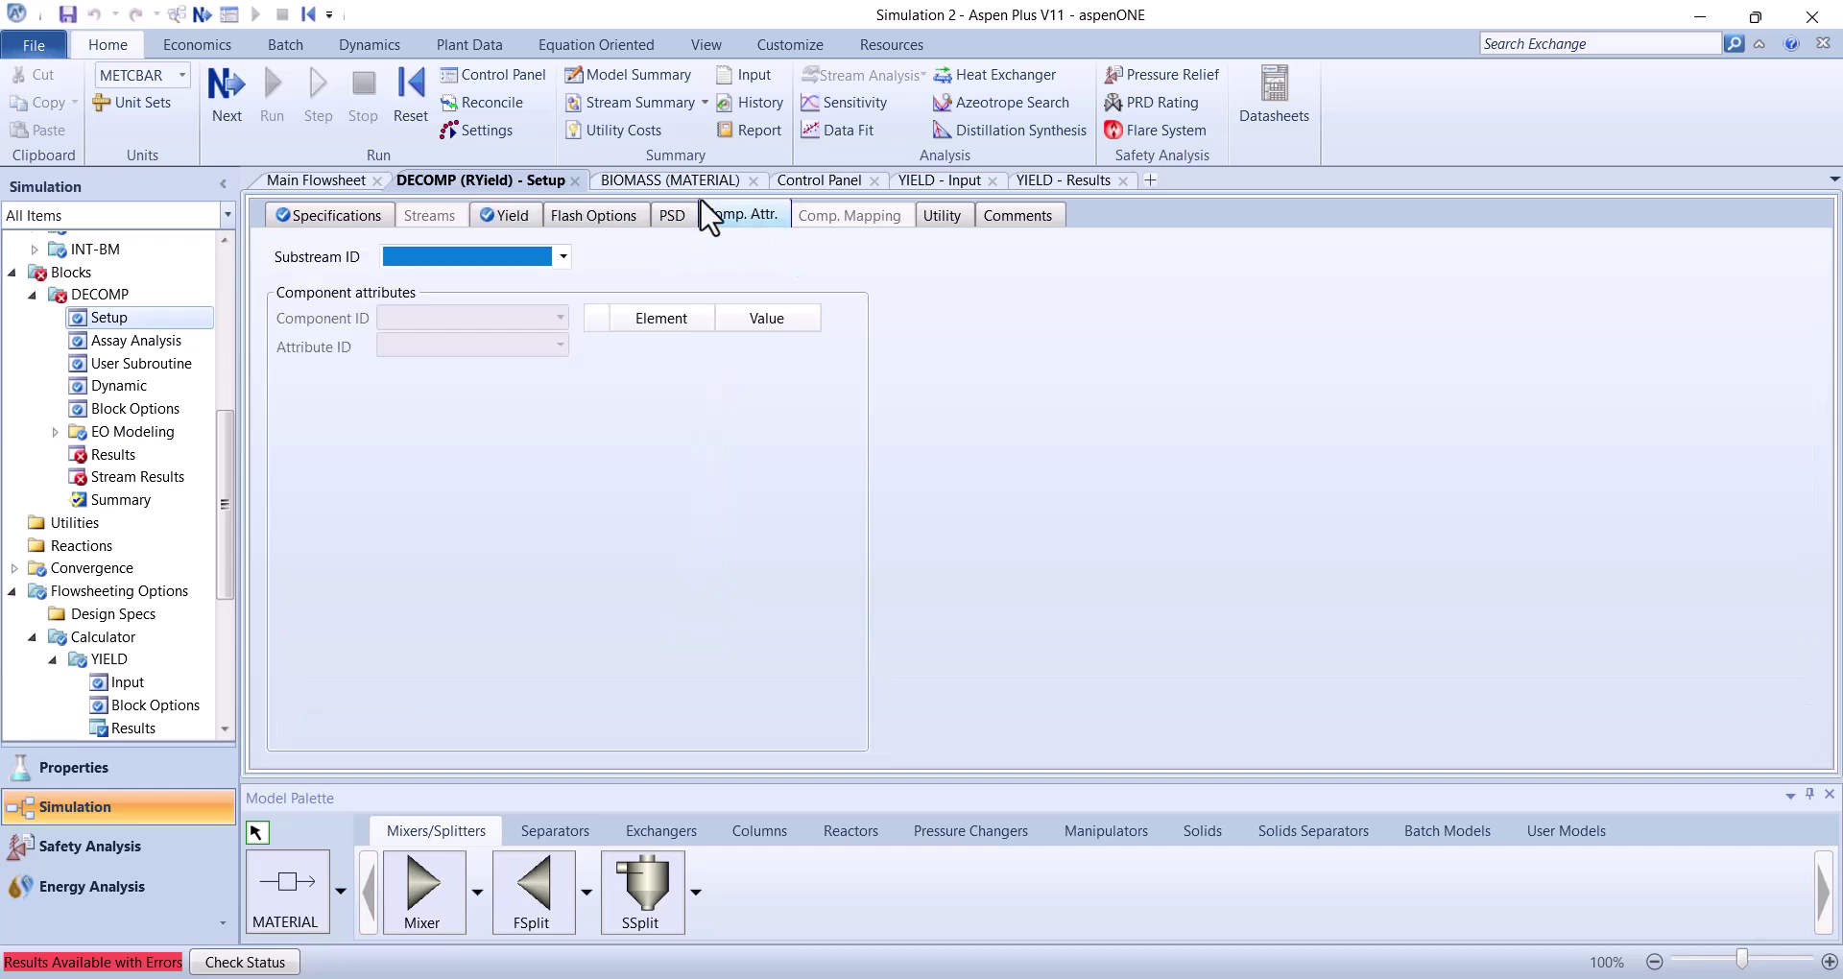
left_click(553, 256)
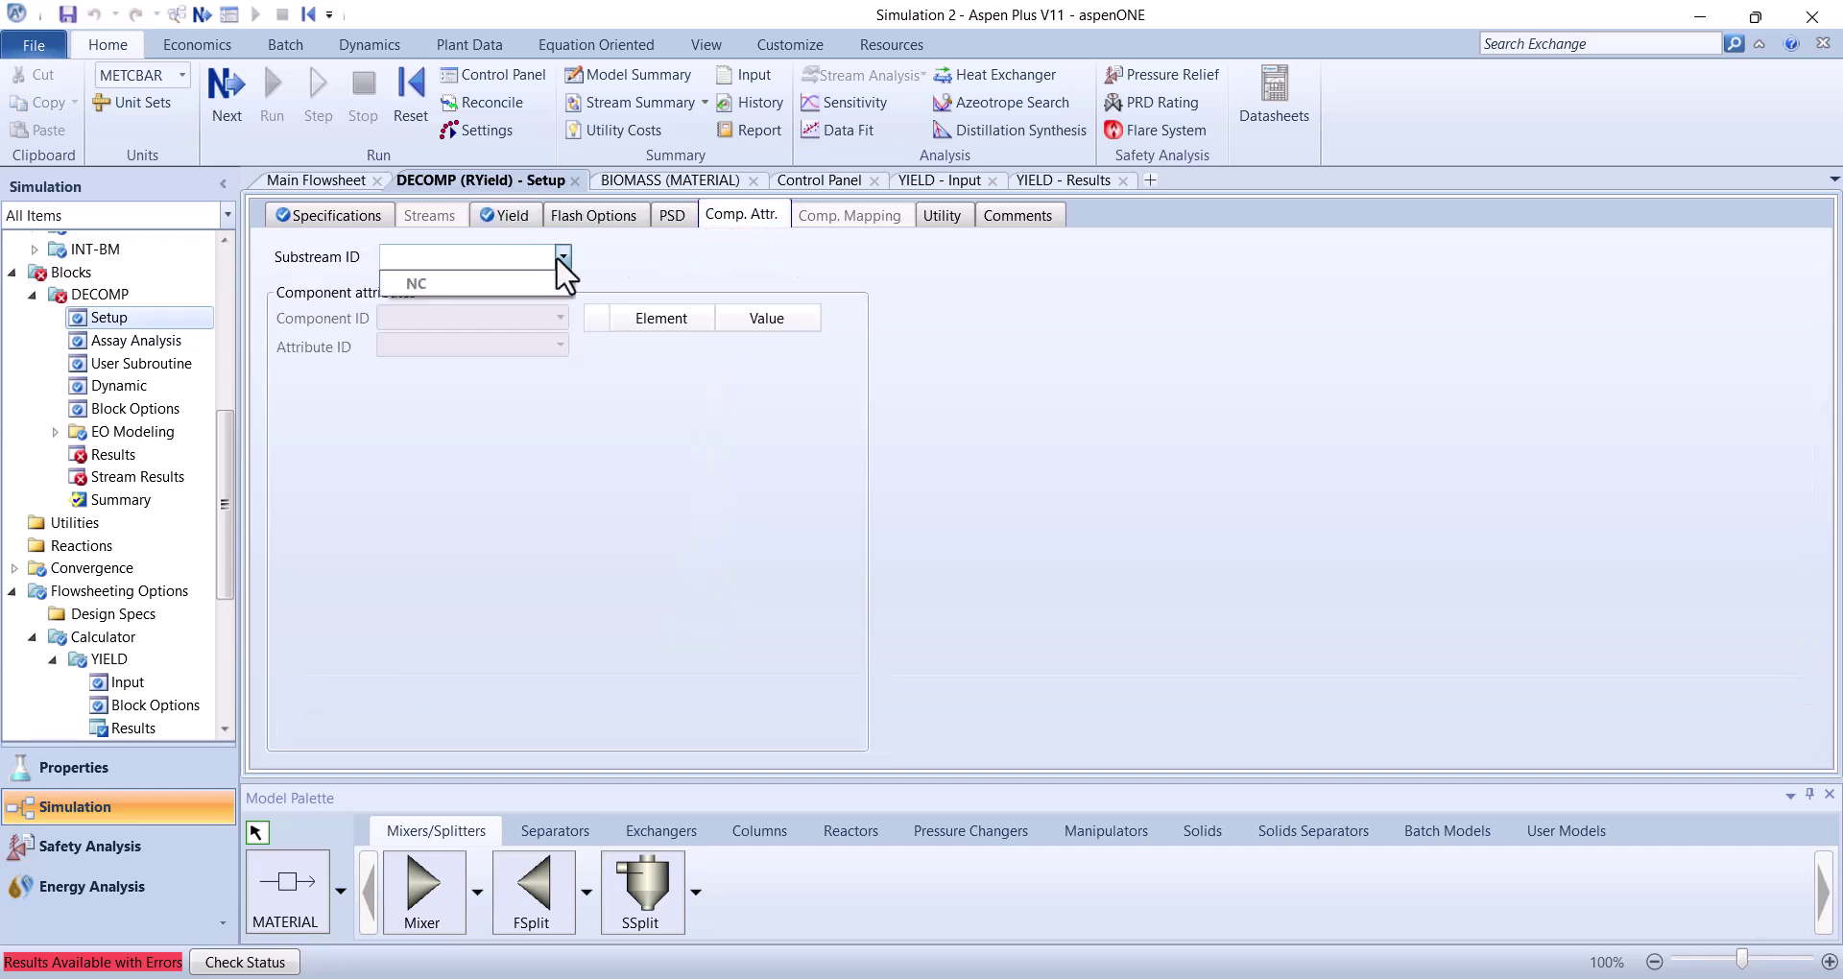
left_click(497, 280)
left_click(558, 316)
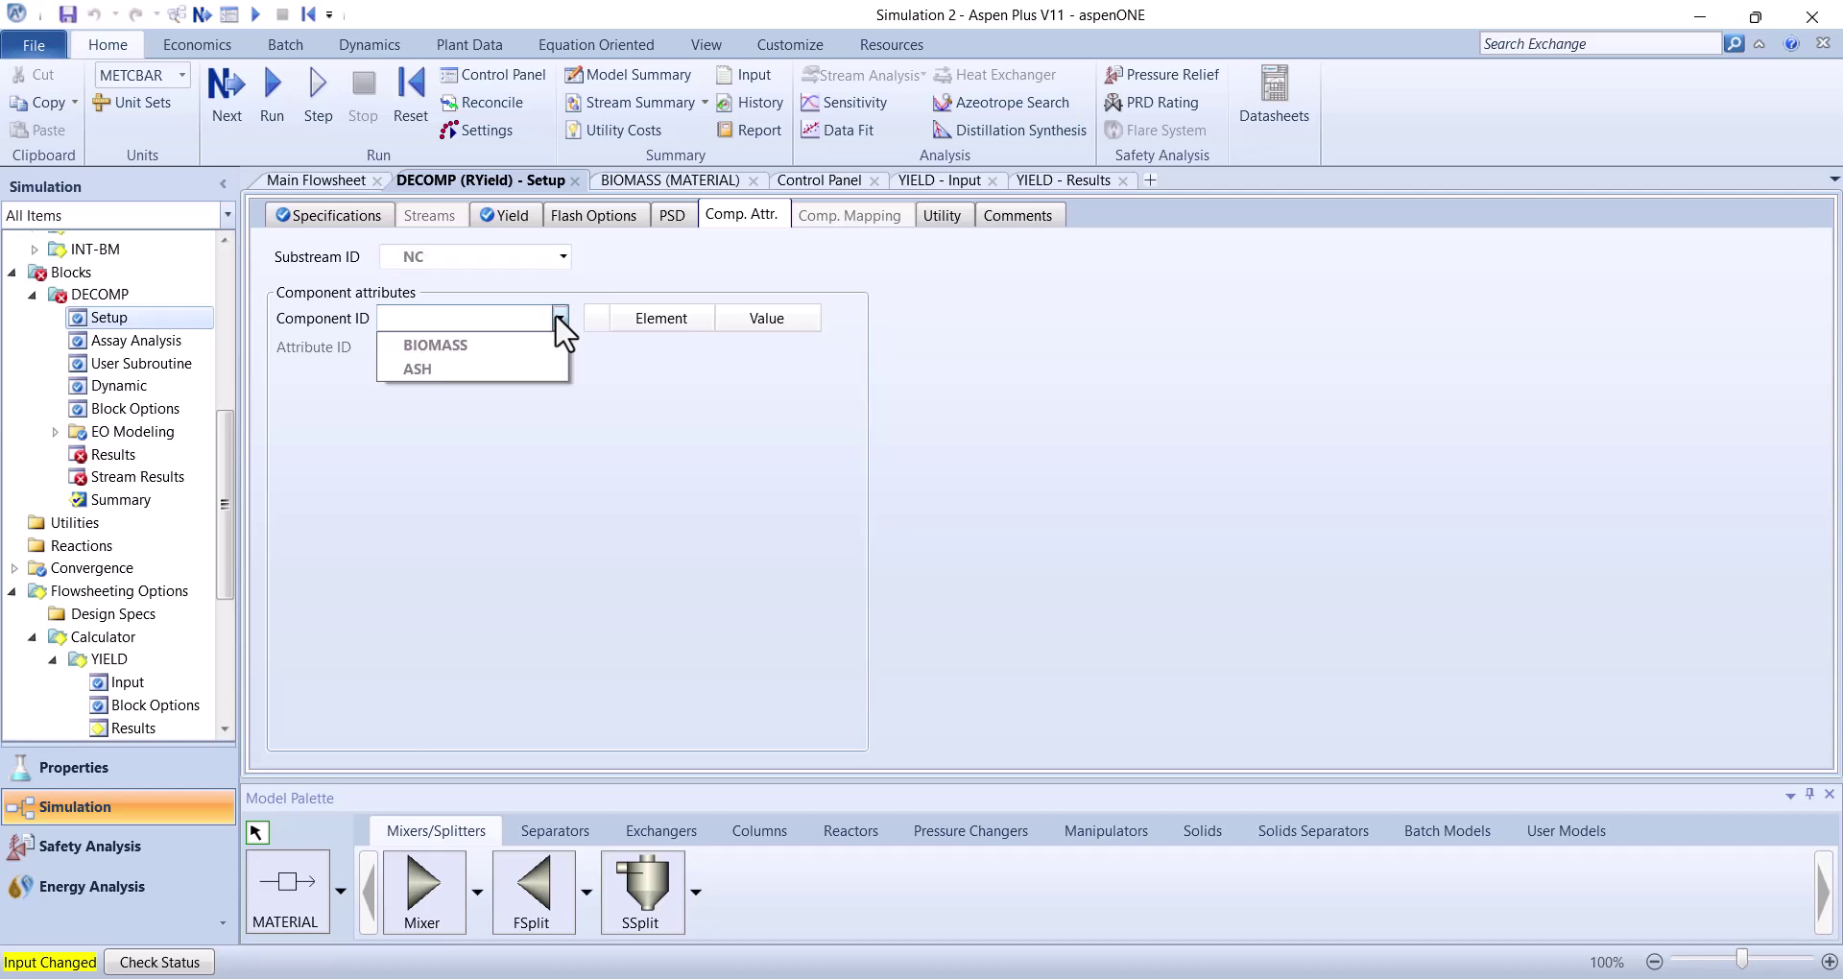
left_click(456, 366)
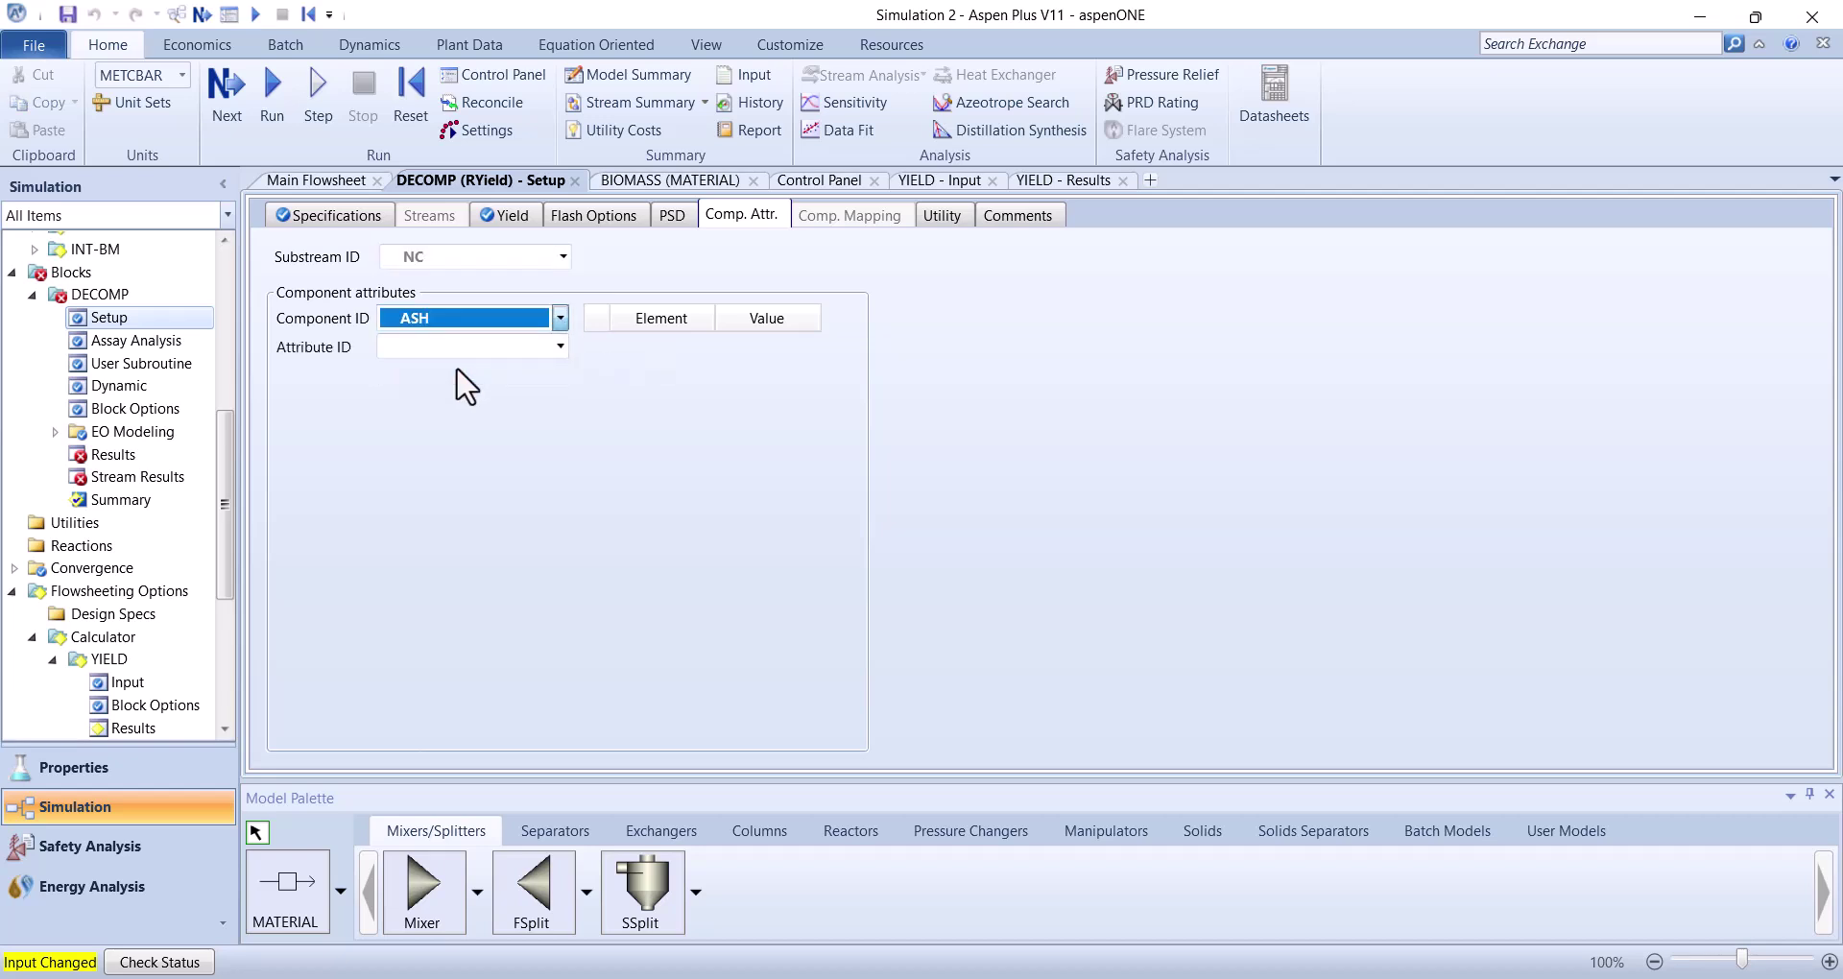
left_click(558, 347)
left_click(516, 376)
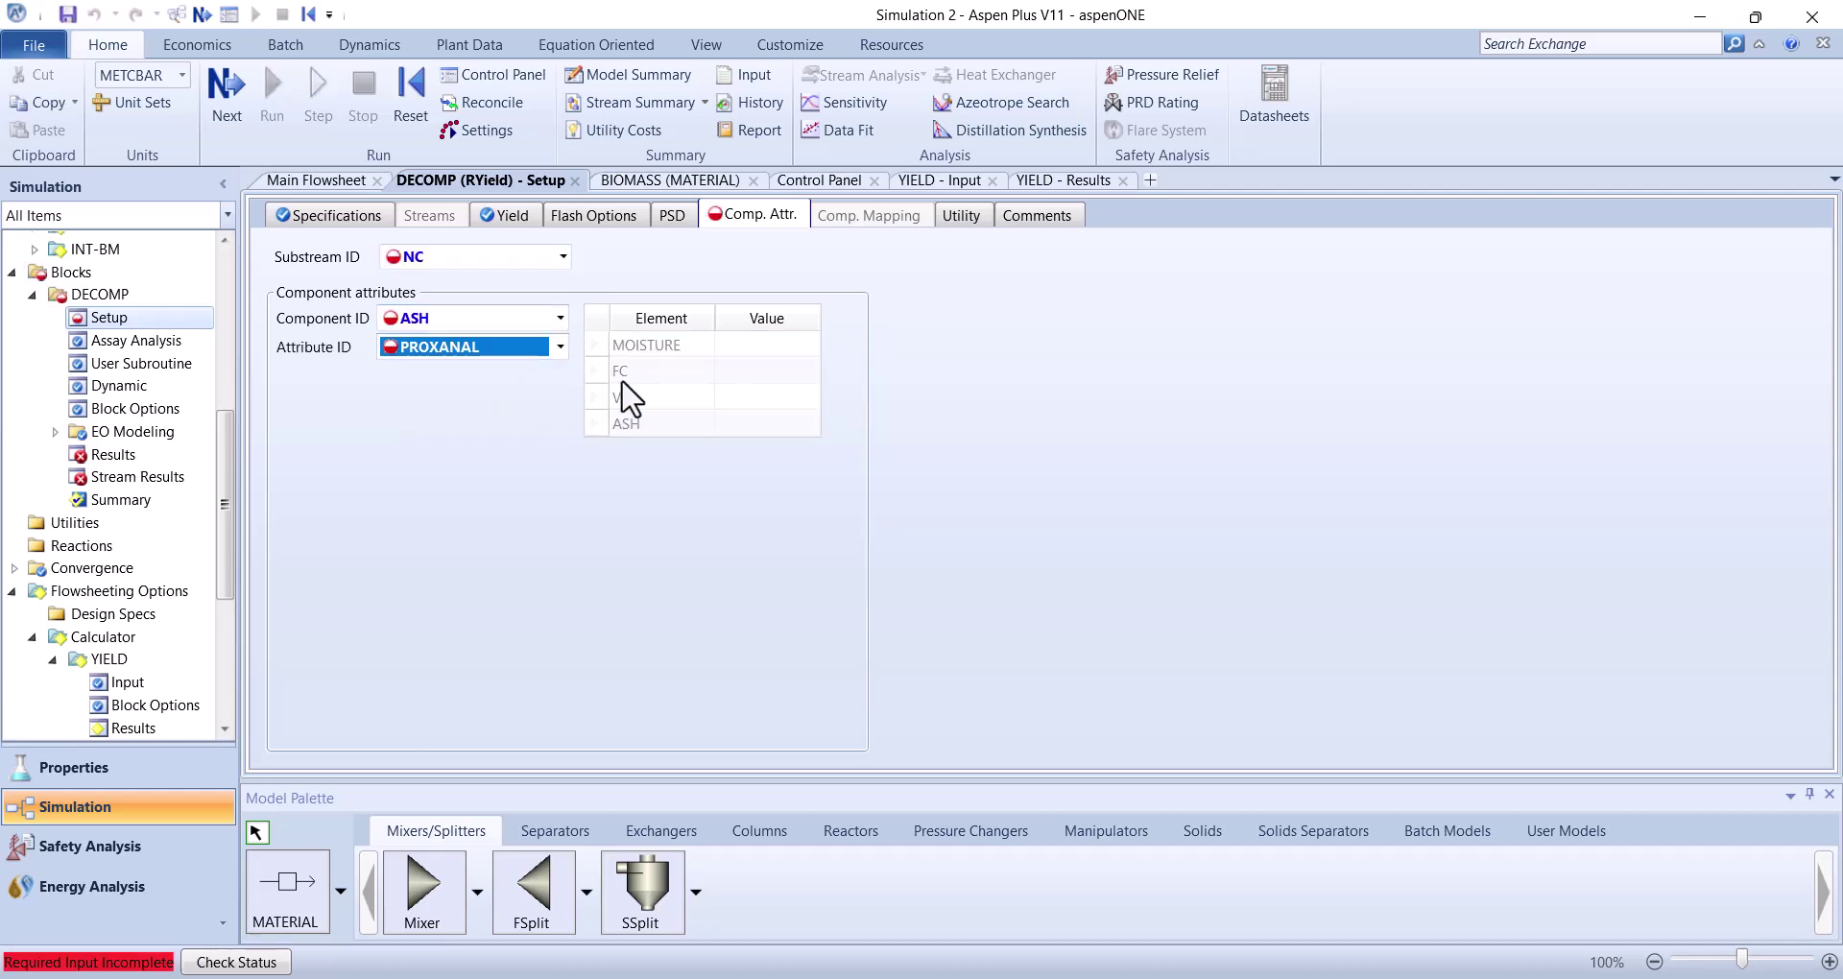
left_click(748, 365)
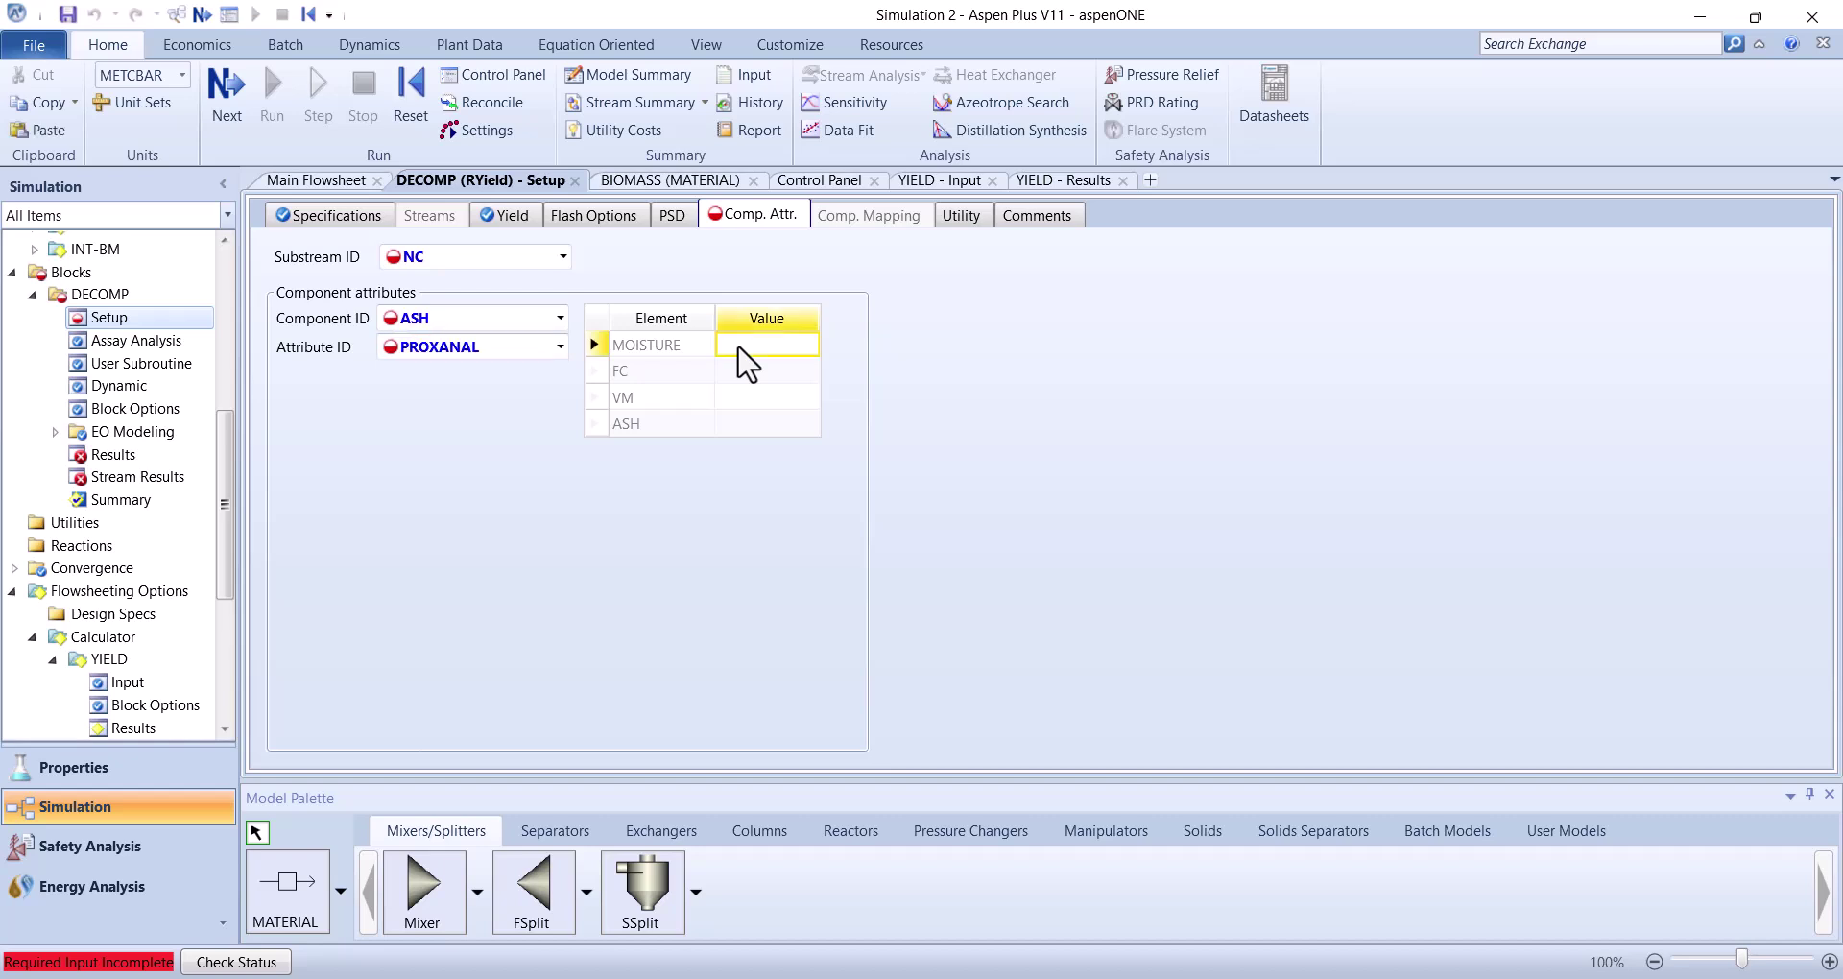
type("0")
key("Return")
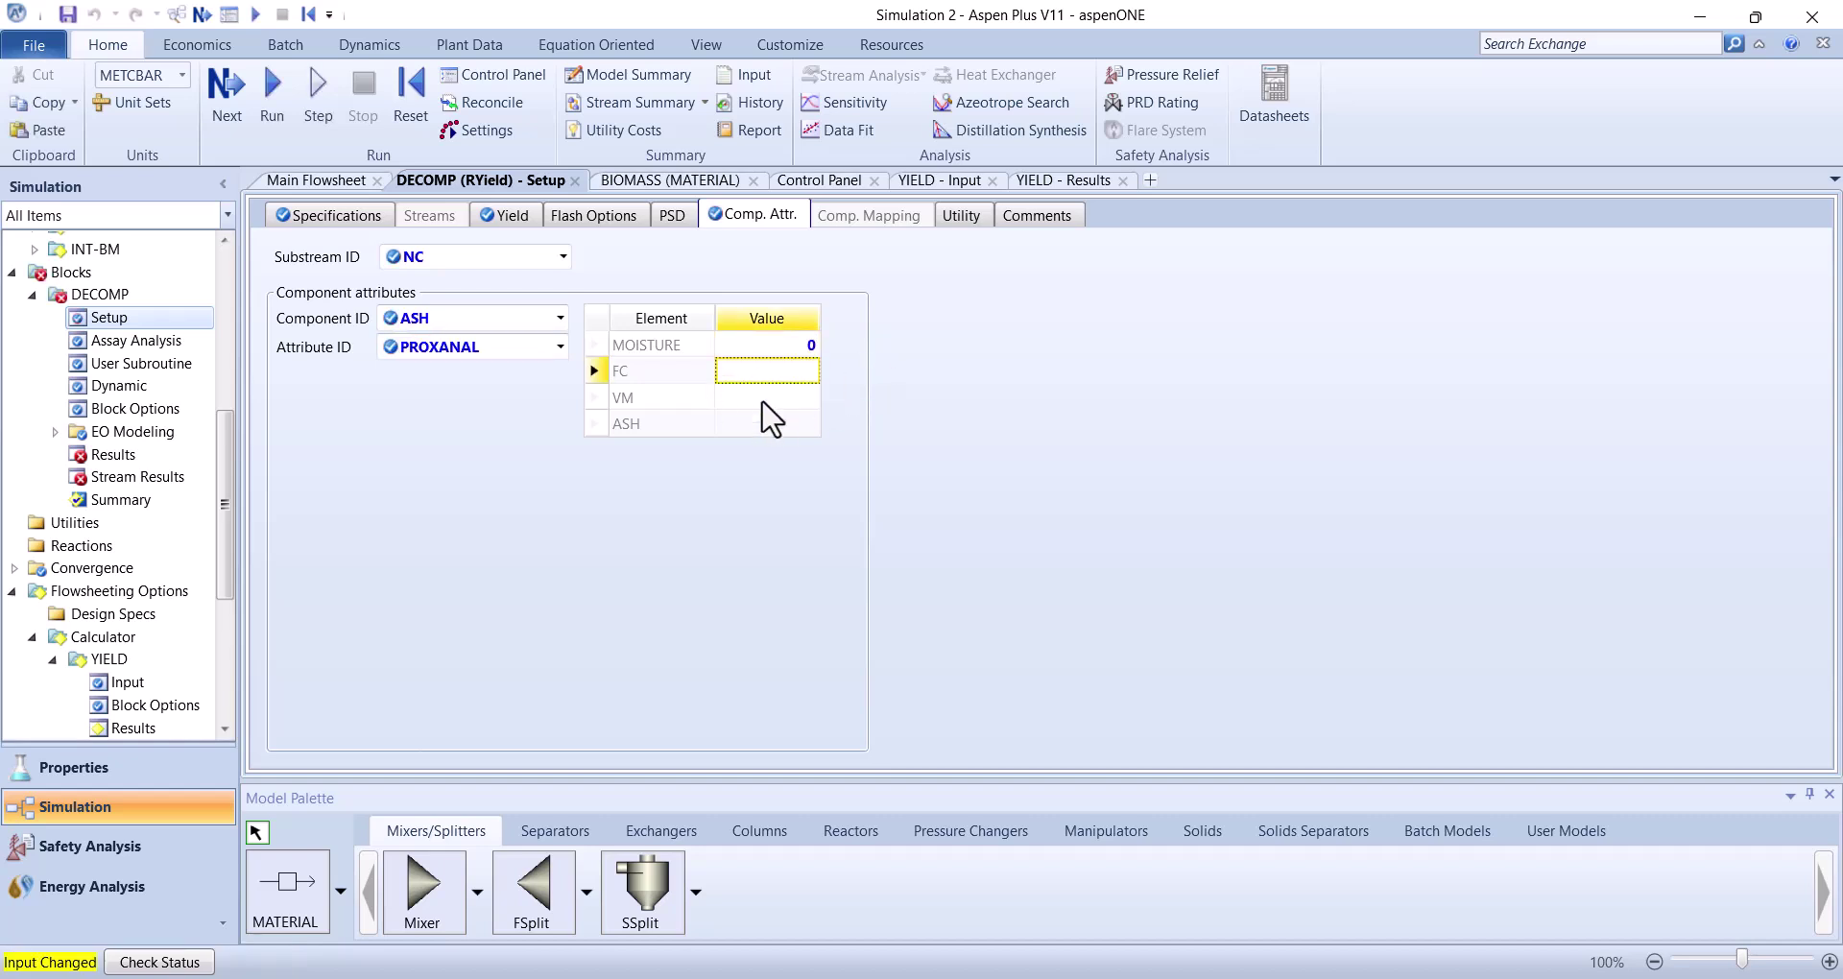
Set the ASH element of component ASH's ULTANAL attribute to 100
left_click(557, 346)
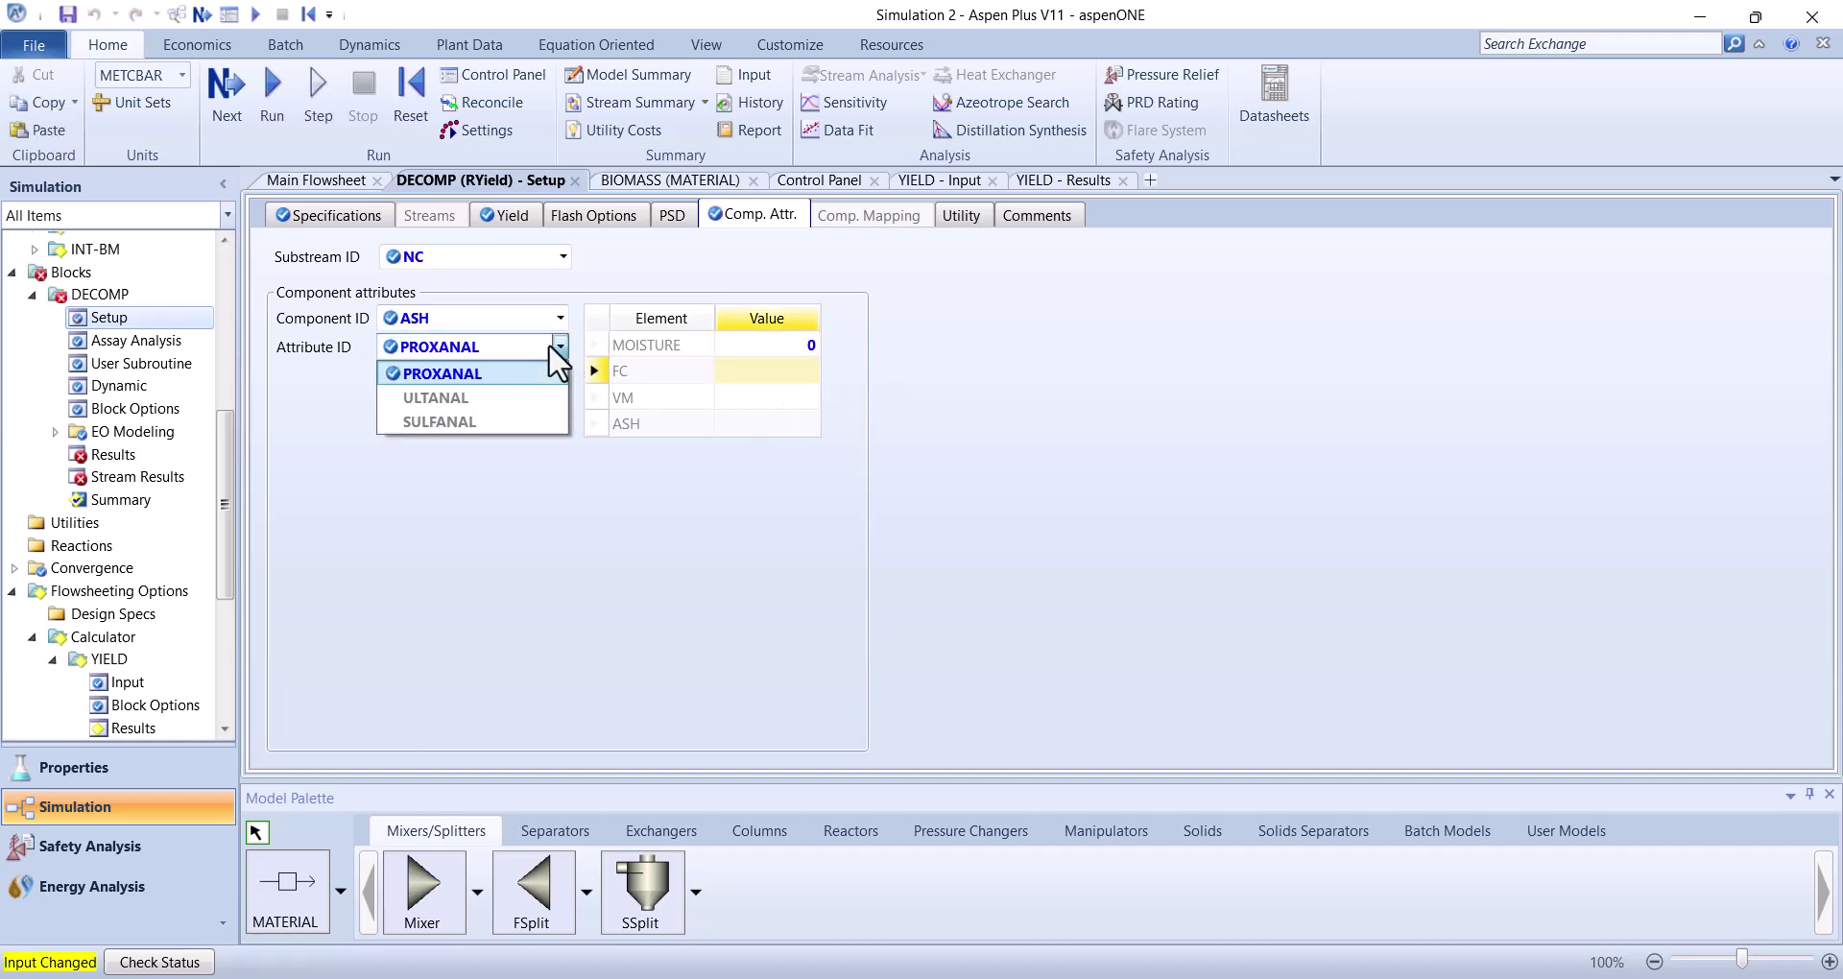
left_click(449, 397)
left_click(758, 346)
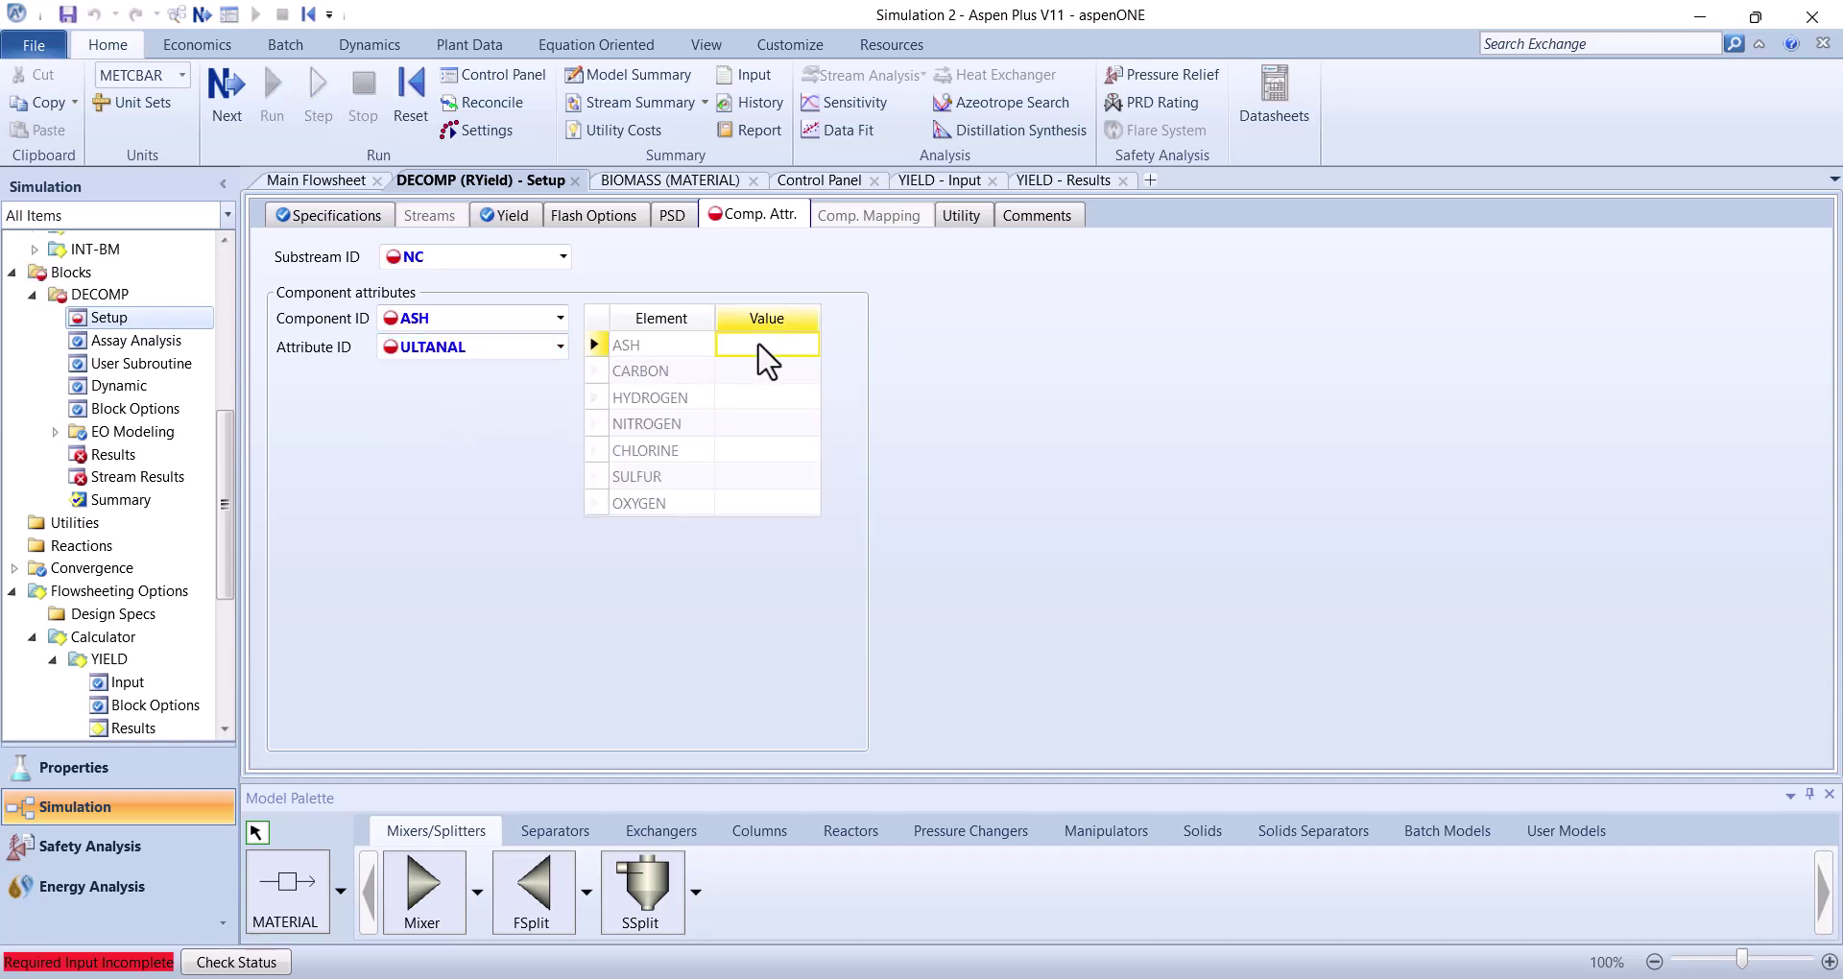
type("100")
key("Return")
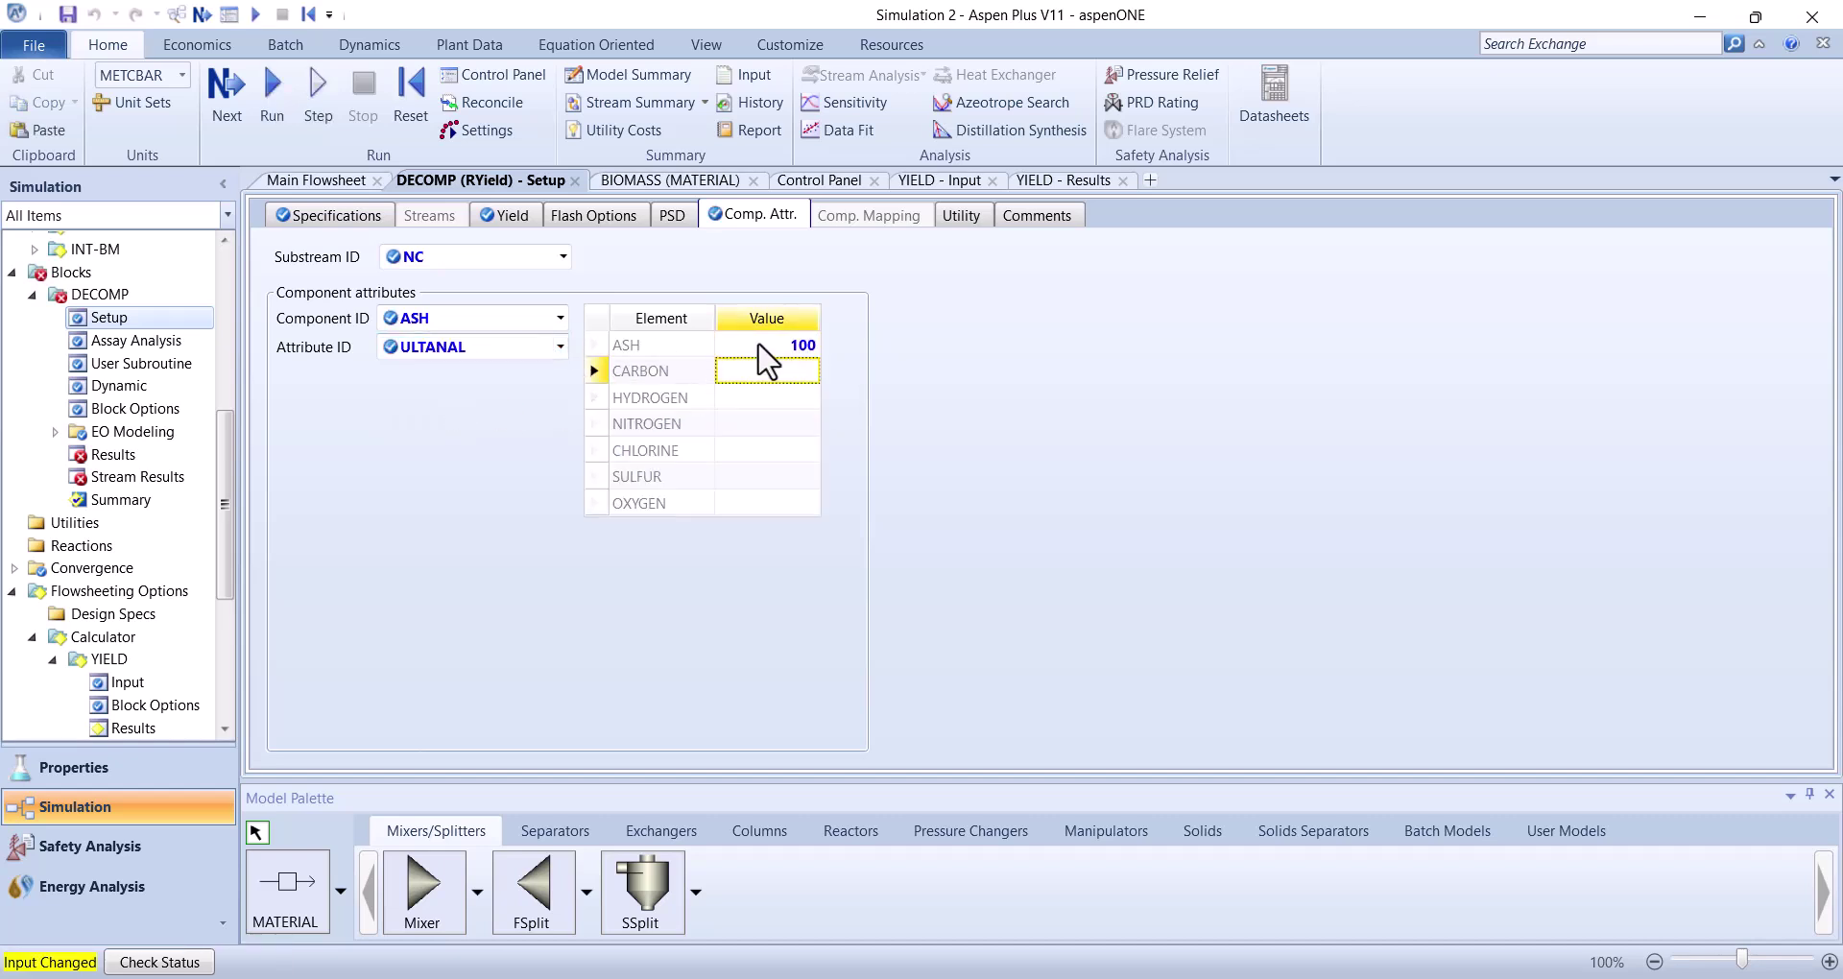
Set the ORGANIC element of component ASH's SULFANAL attribute to 0
left_click(559, 346)
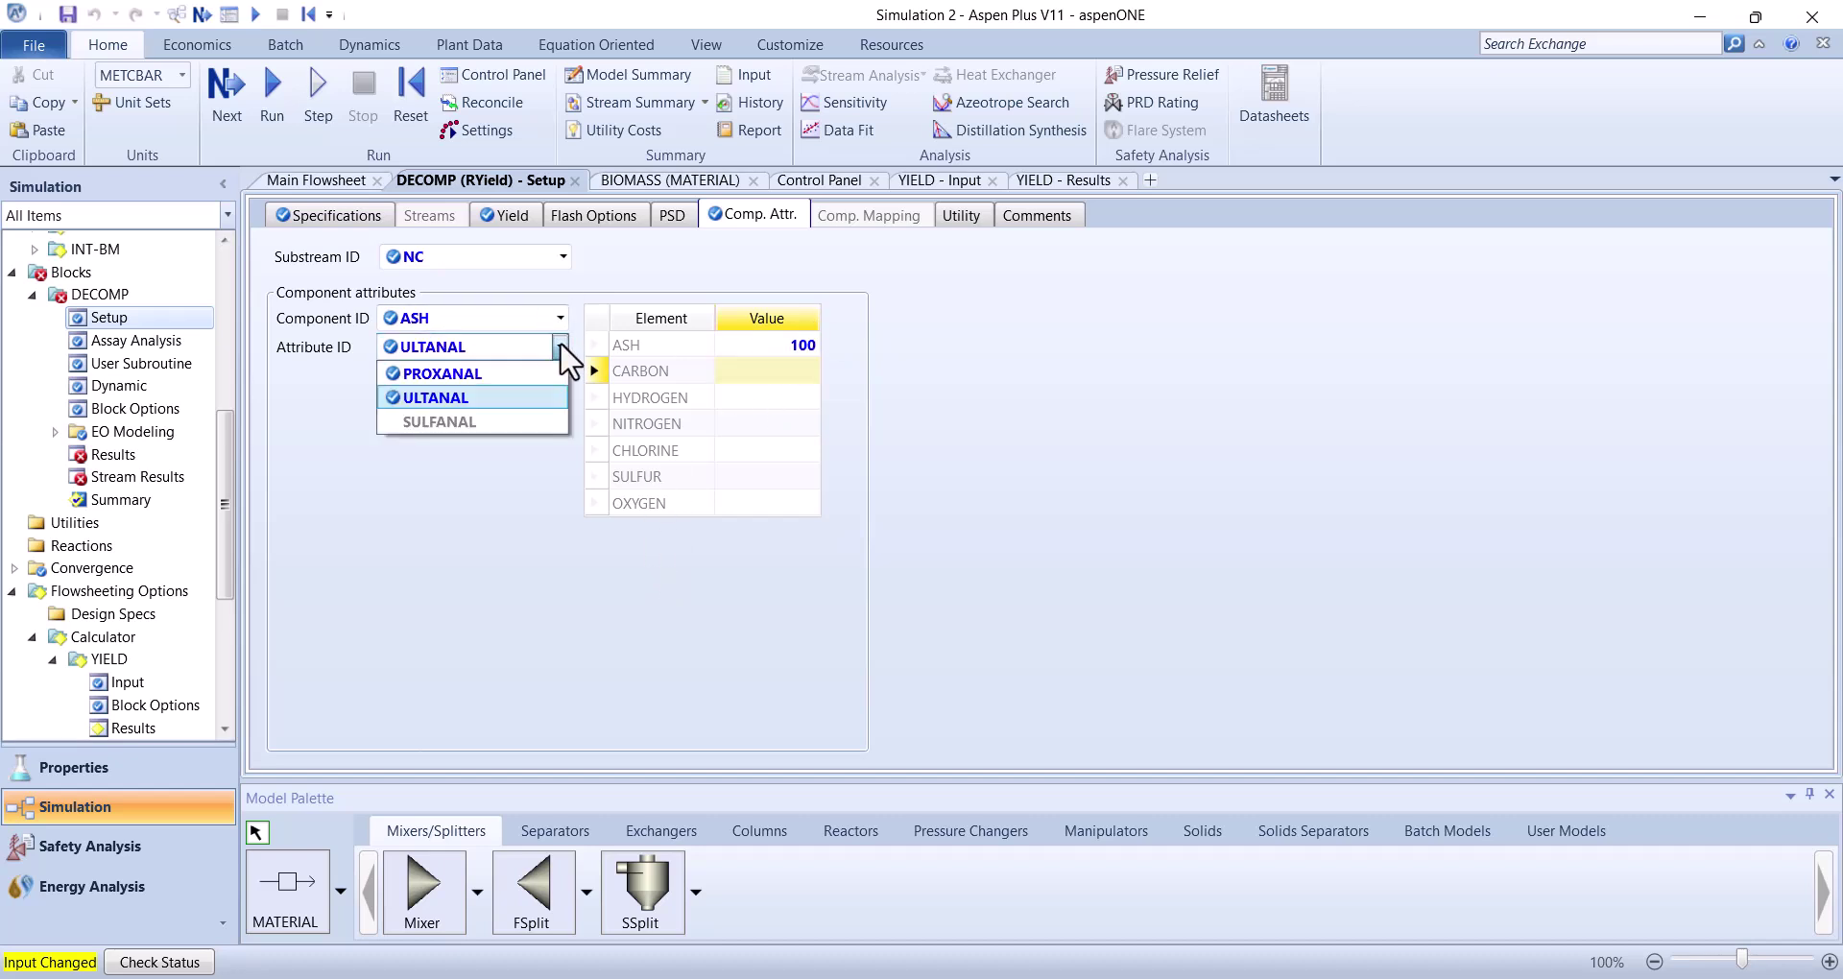
left_click(441, 419)
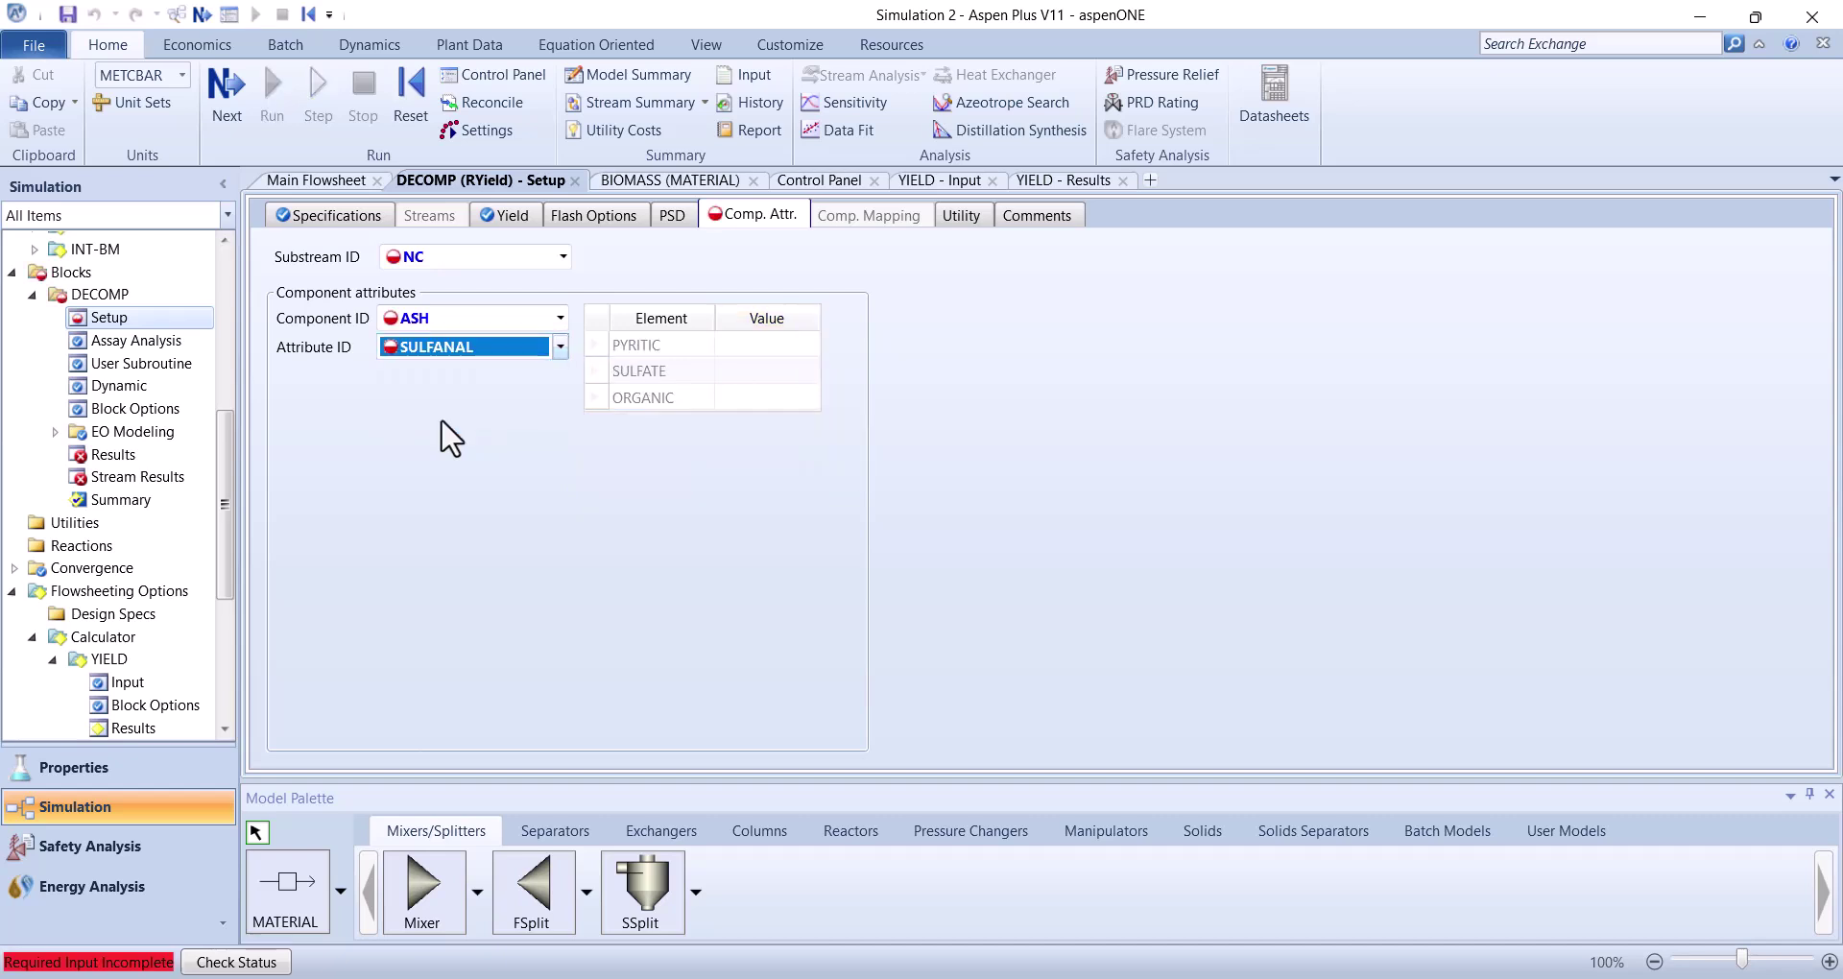
left_click(745, 403)
key("Return")
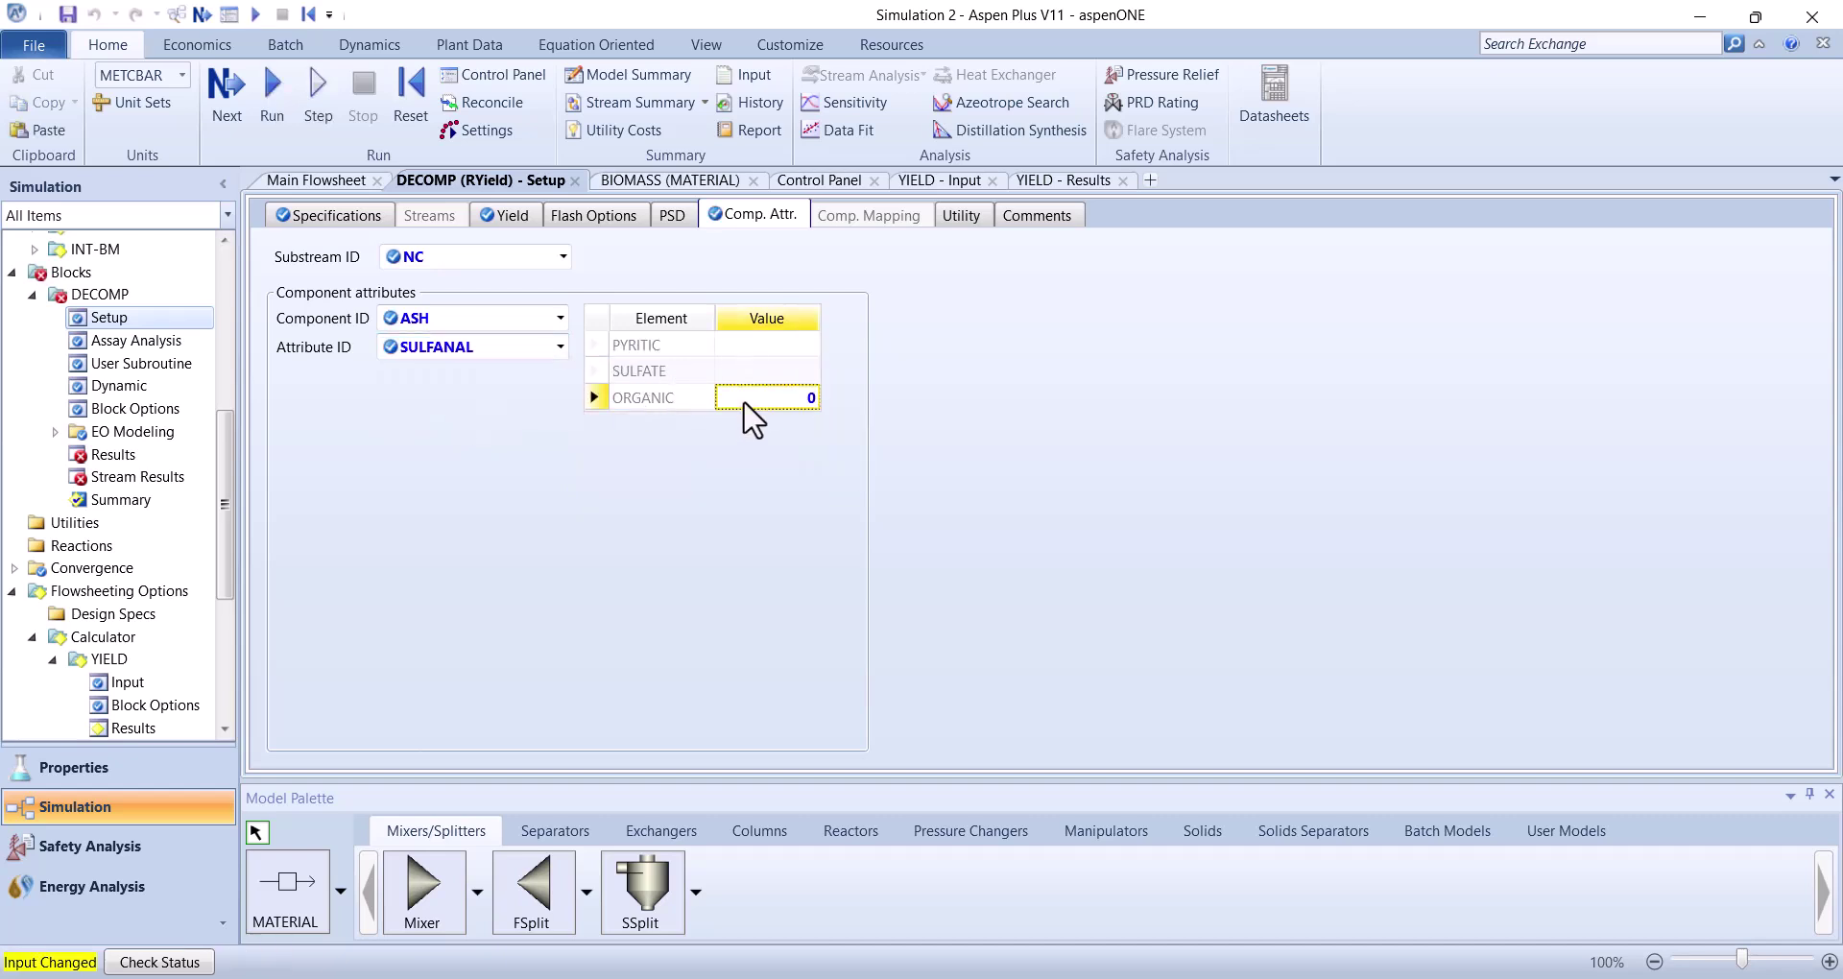
left_click(884, 501)
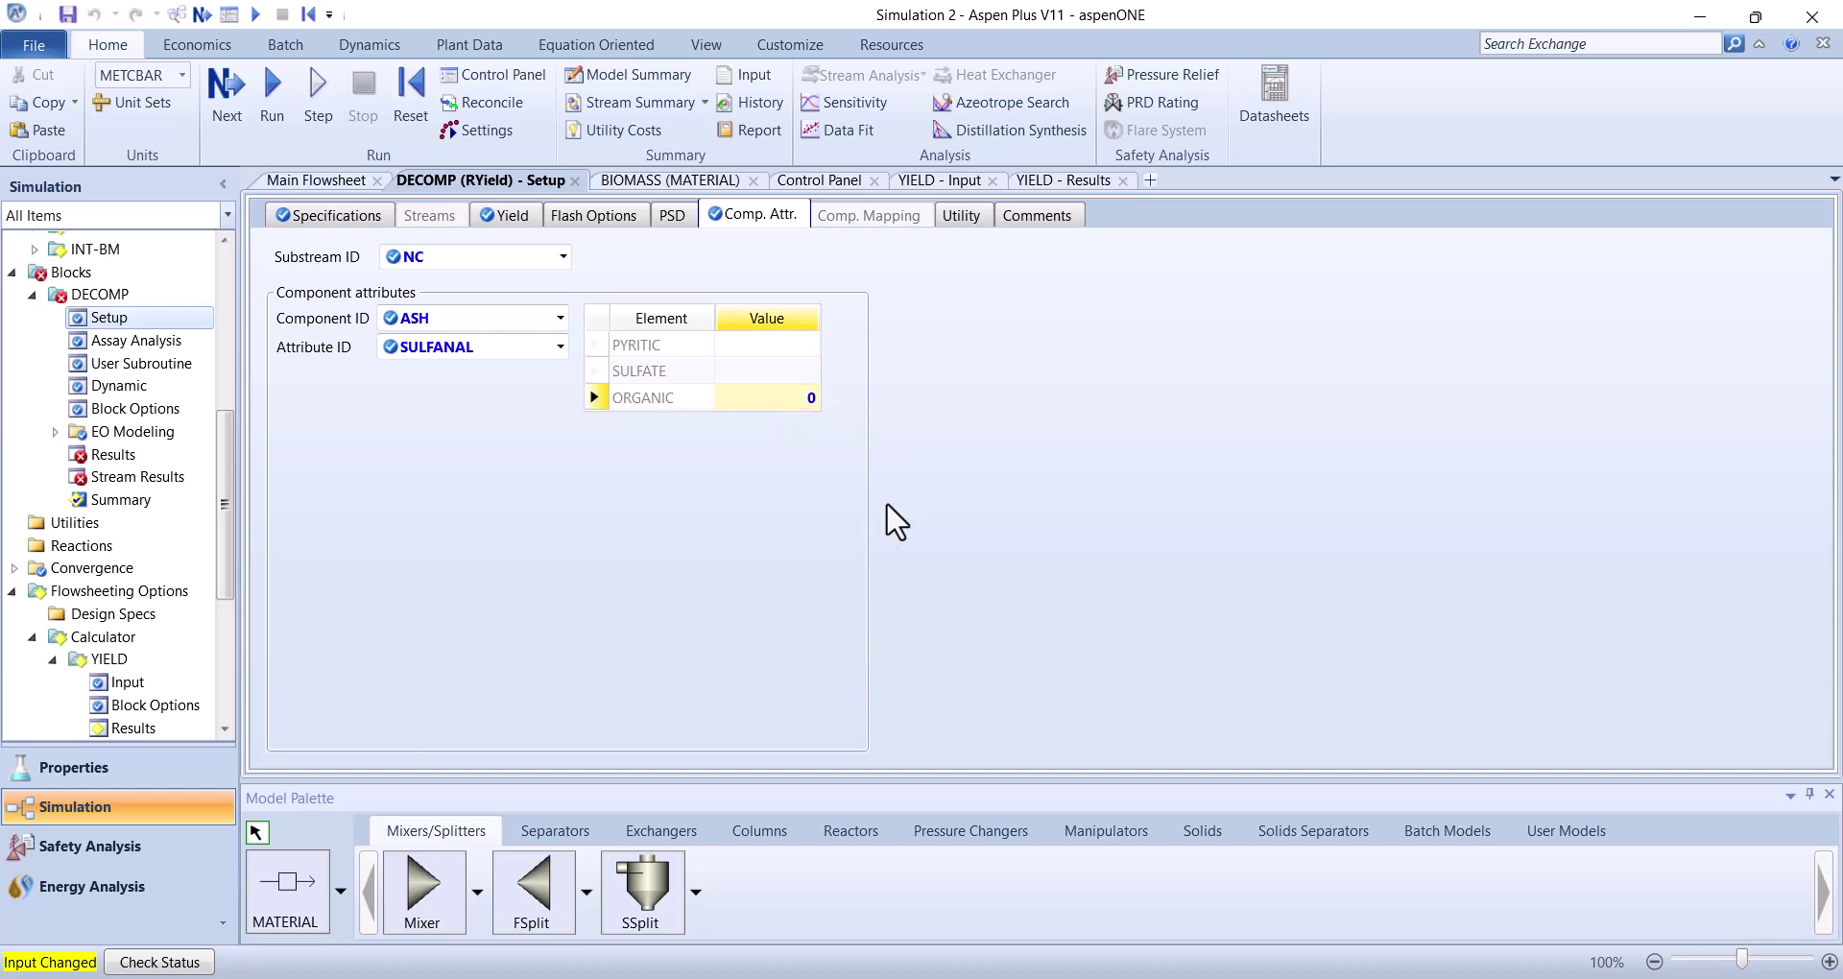
Reset the simulation and rerun it with the ASH component attributes defined in DECOMP
left_click(413, 107)
left_click(843, 562)
left_click(1037, 530)
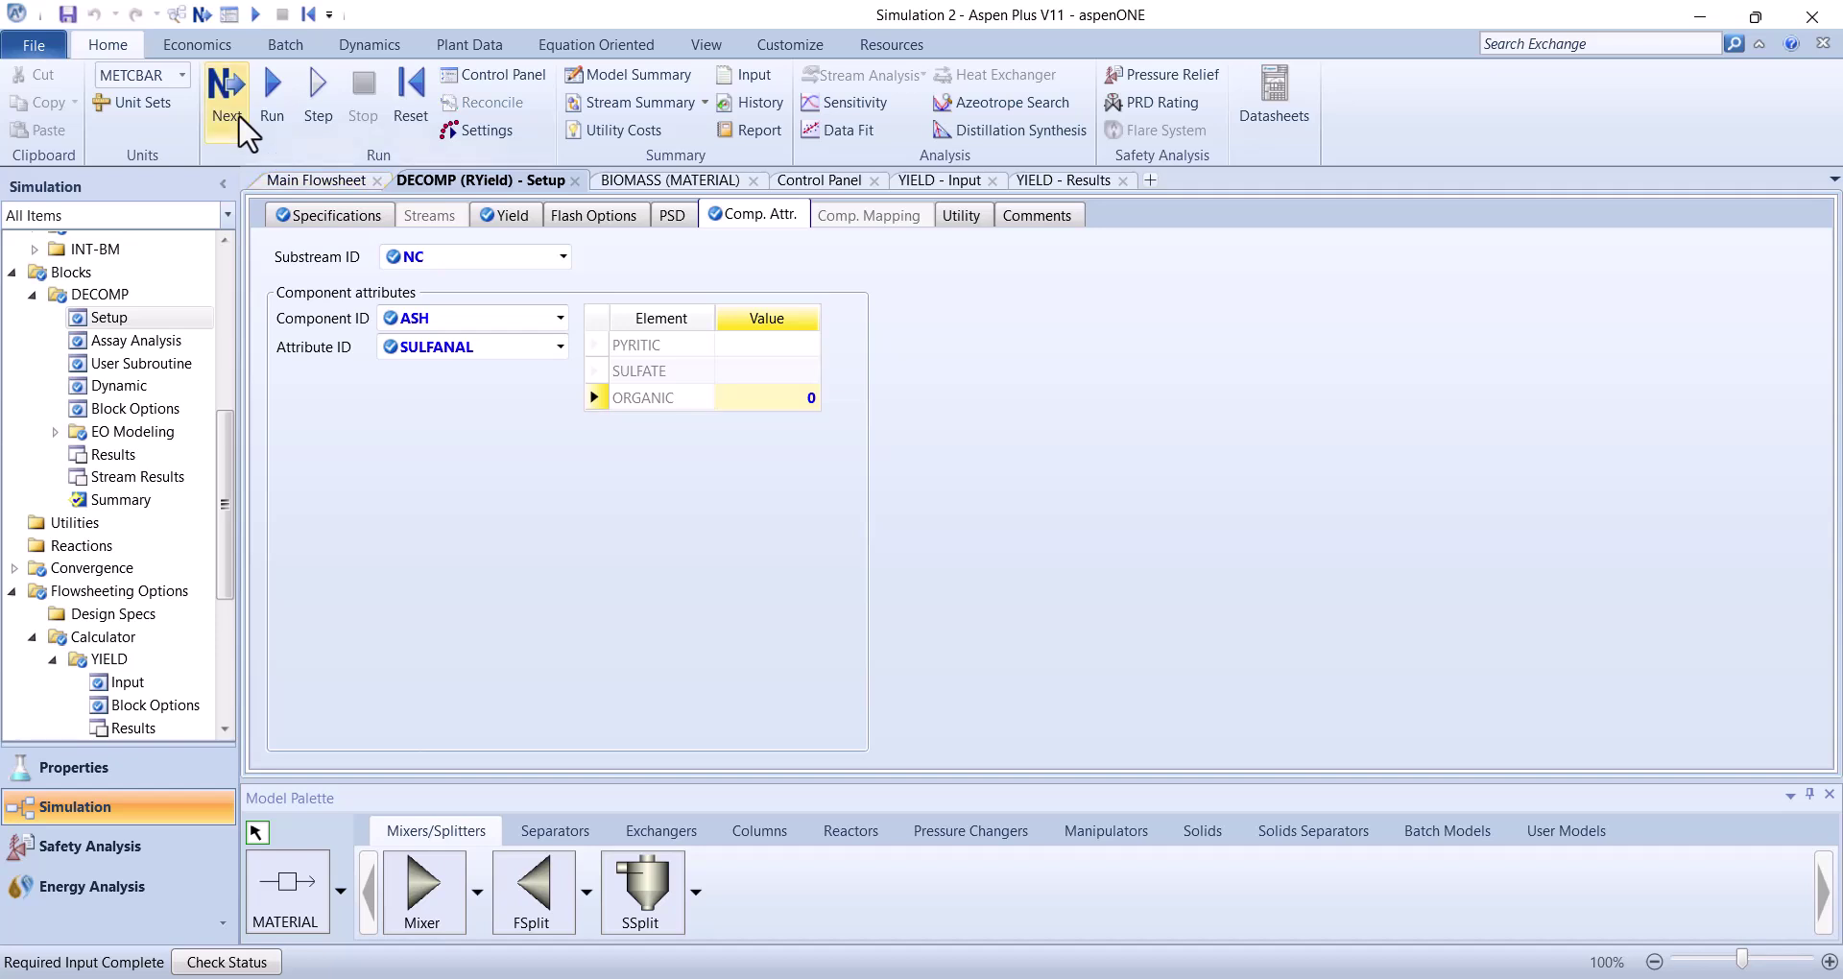
left_click(231, 96)
left_click(1044, 539)
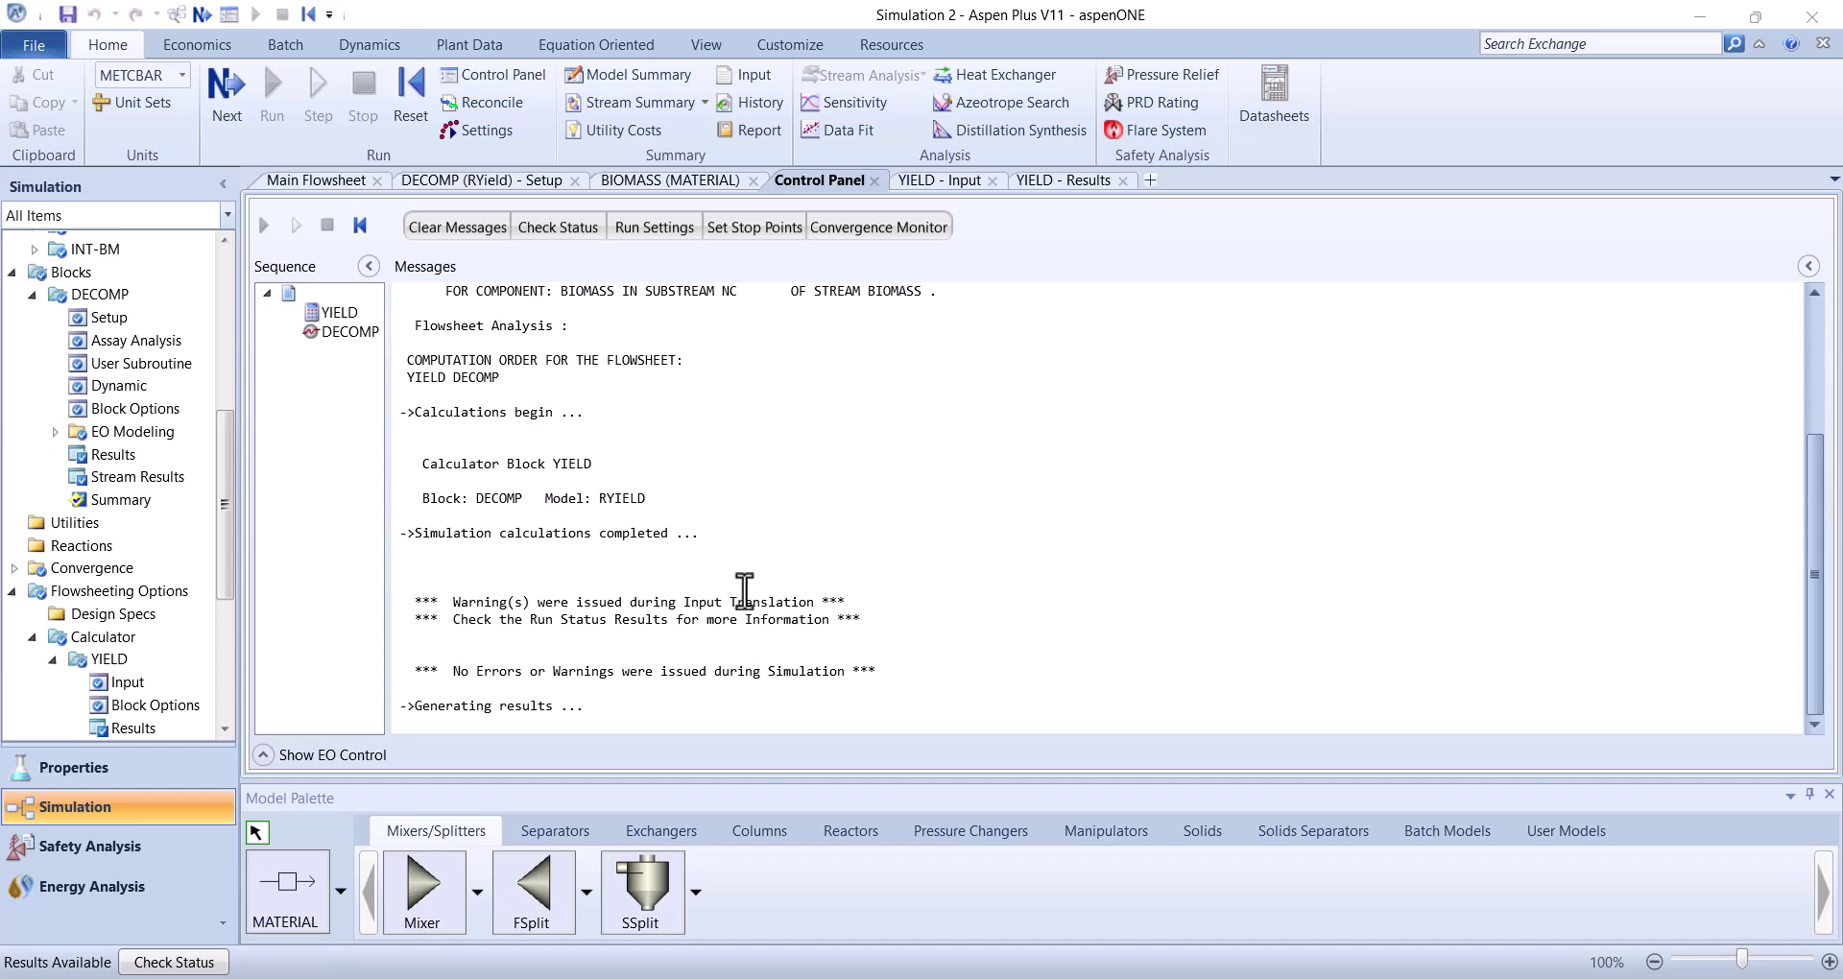
On the main flowsheet, move the end of the INT-BM stream farther away from the DECOMP reactor
left_click(312, 180)
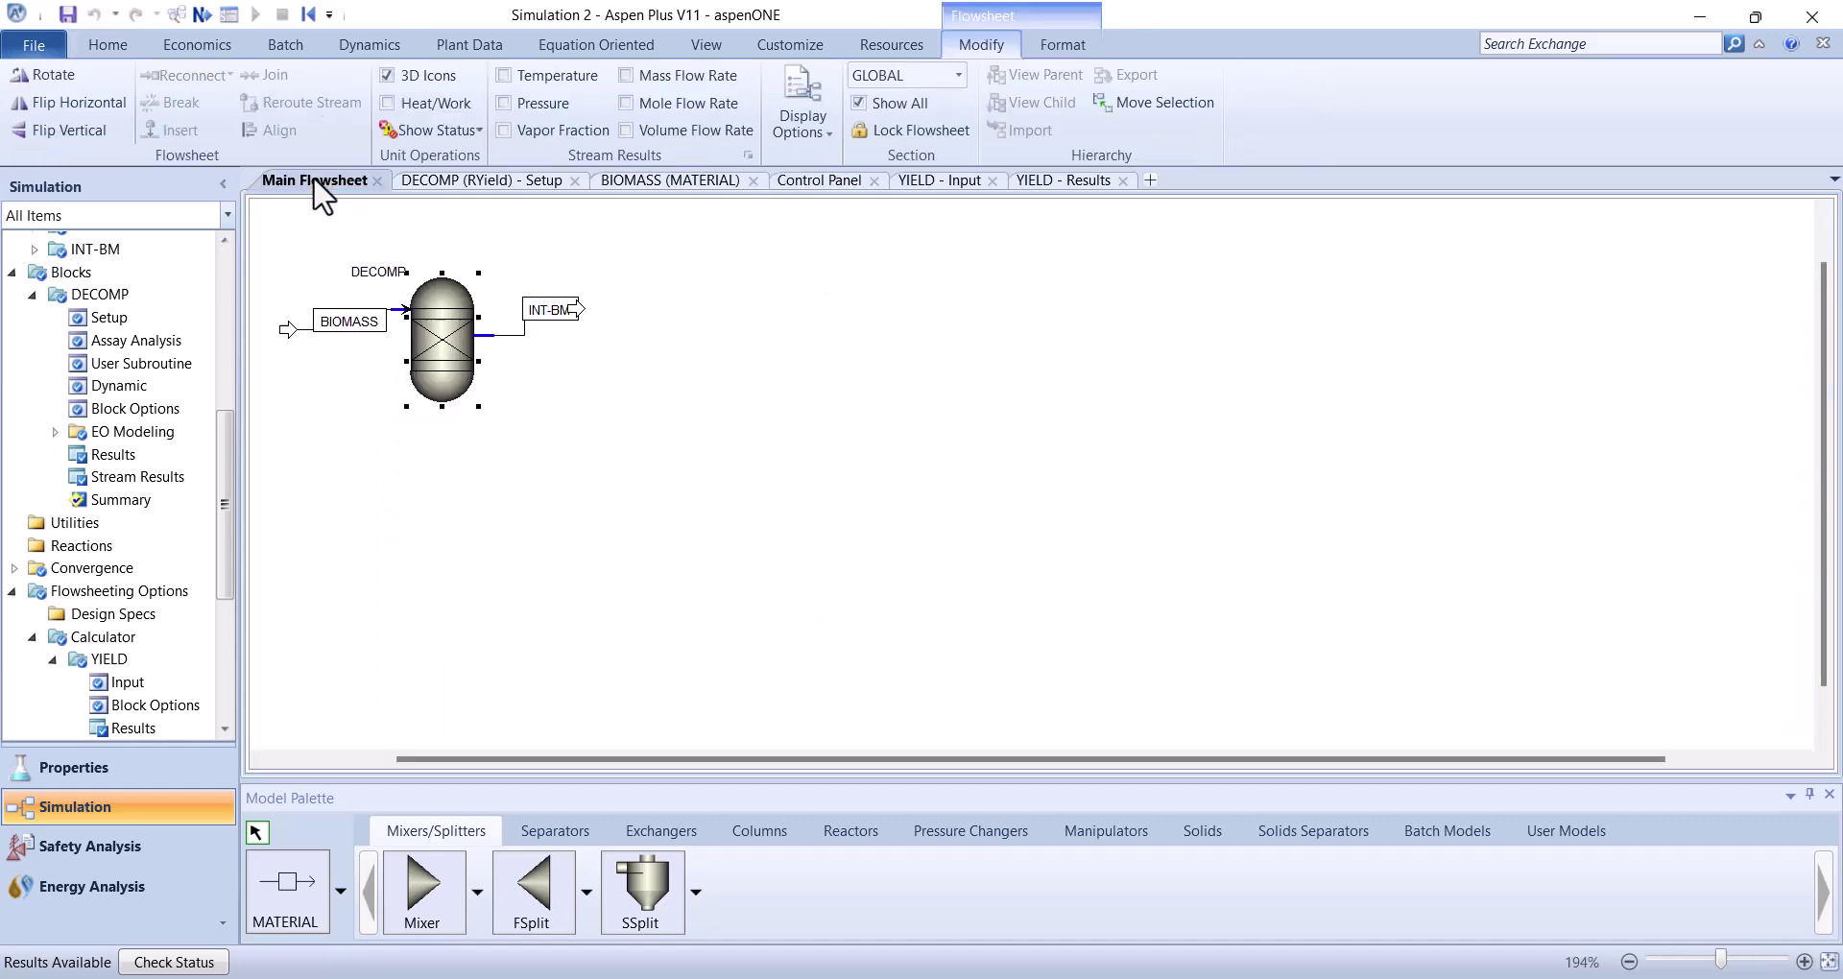
left_click_drag(573, 314, 657, 331)
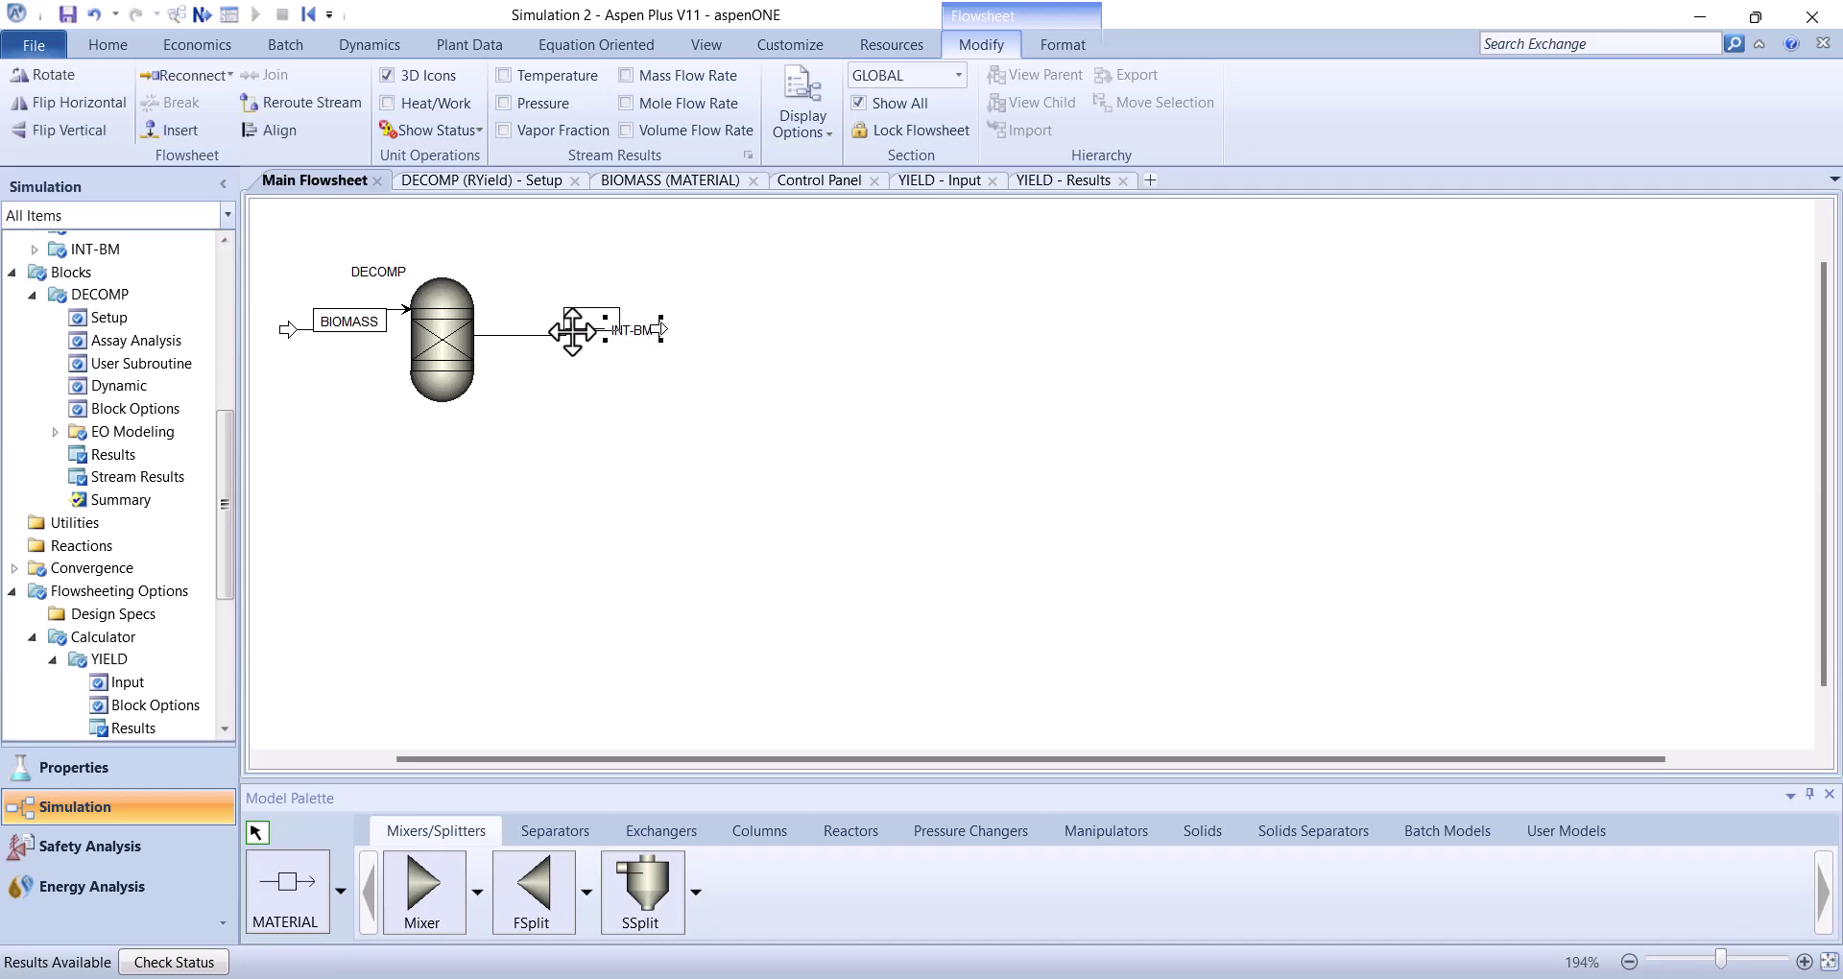
left_click(811, 434)
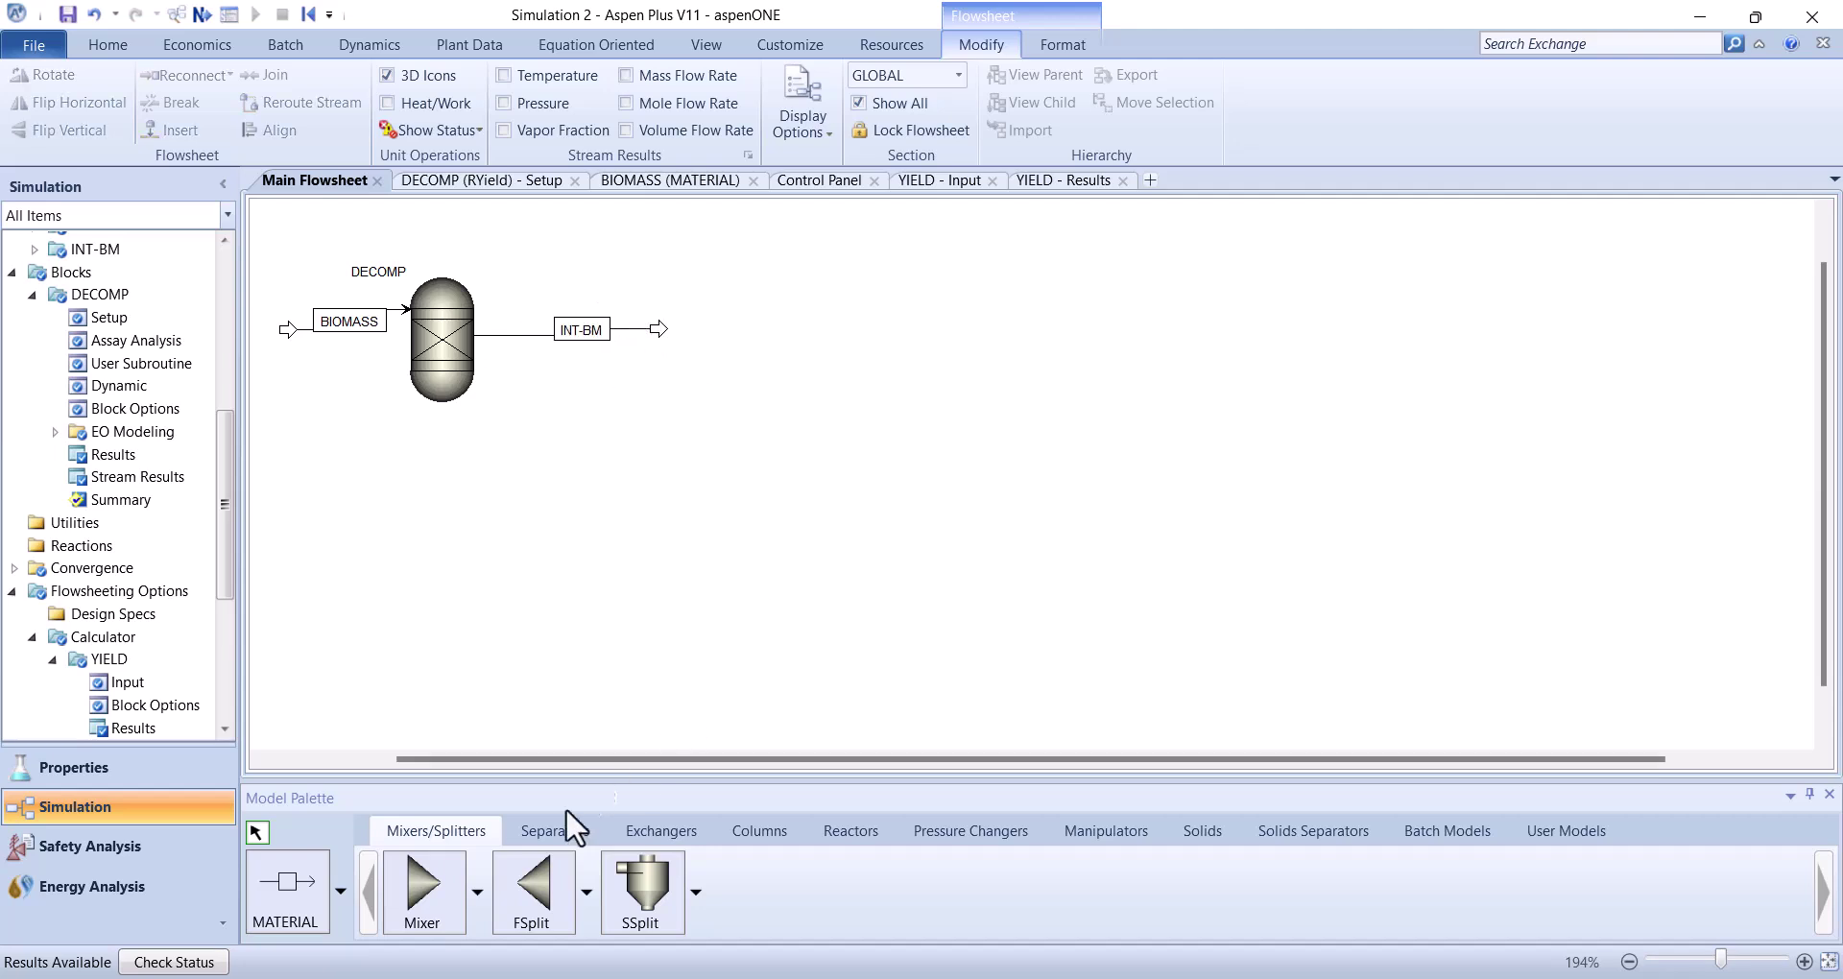
Examine the DECOMP block's specifications and results, including the component mass fractions of the BIOMASS and INT-BM streams
left_click(879, 828)
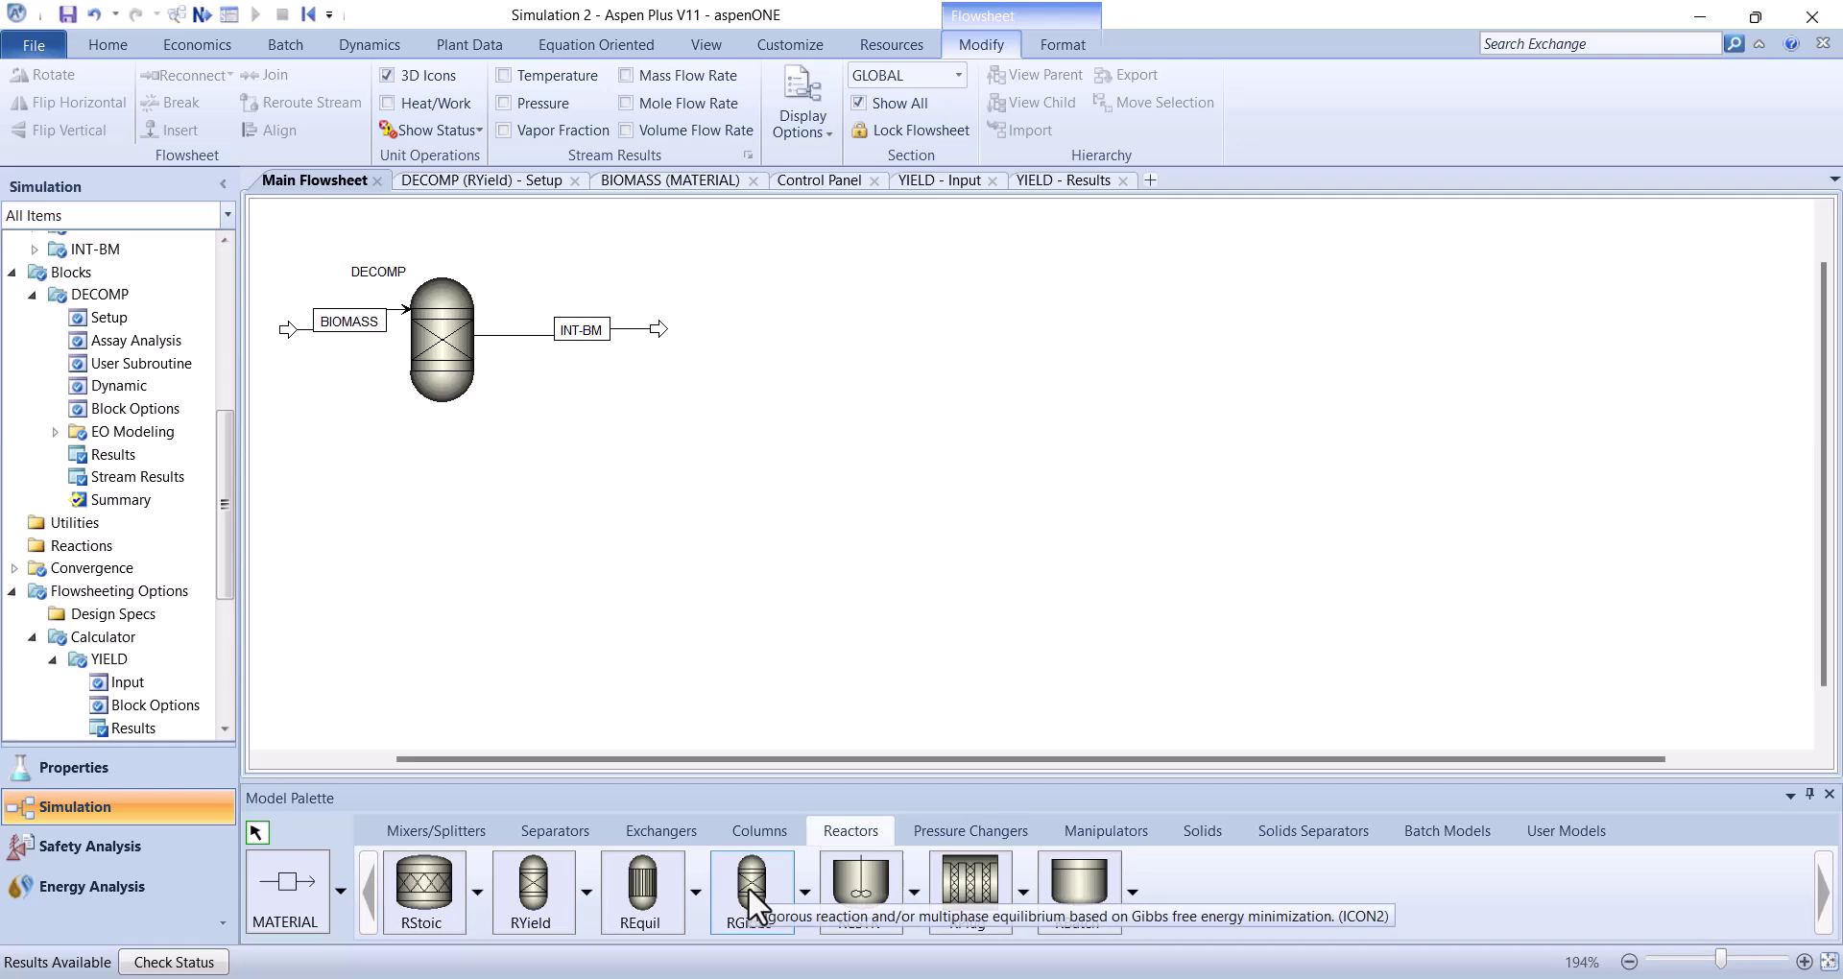
left_click(449, 326)
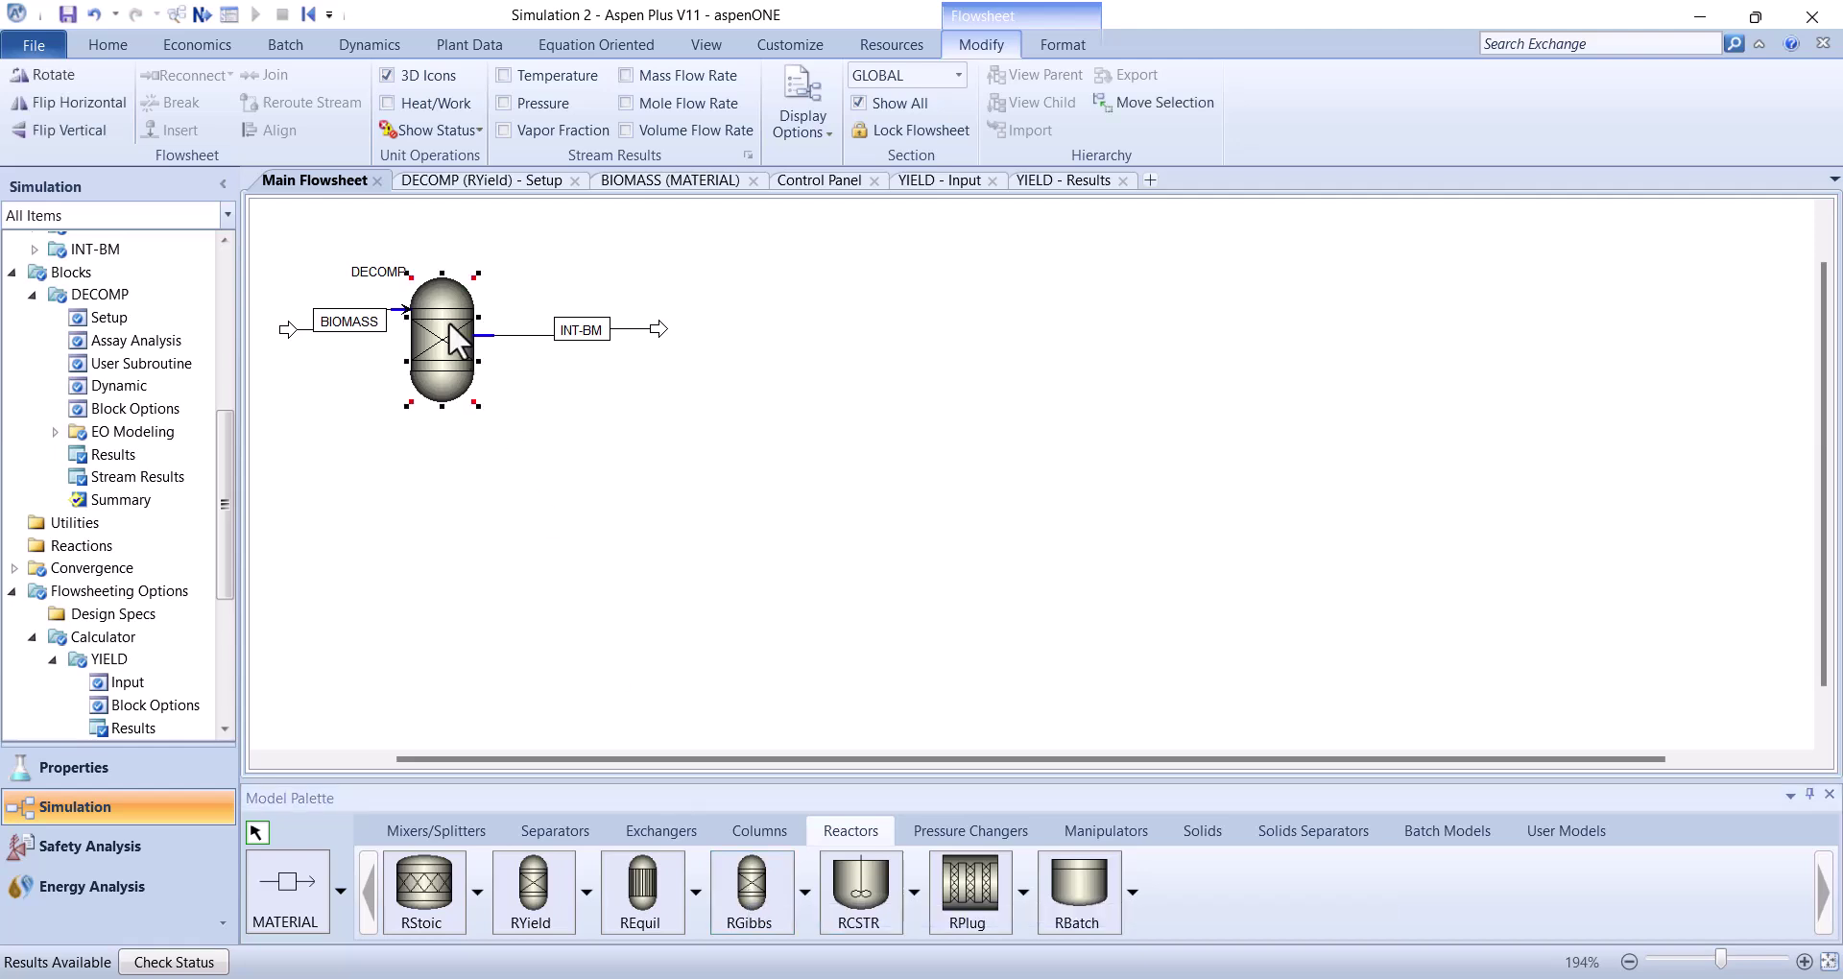
double_click(450, 326)
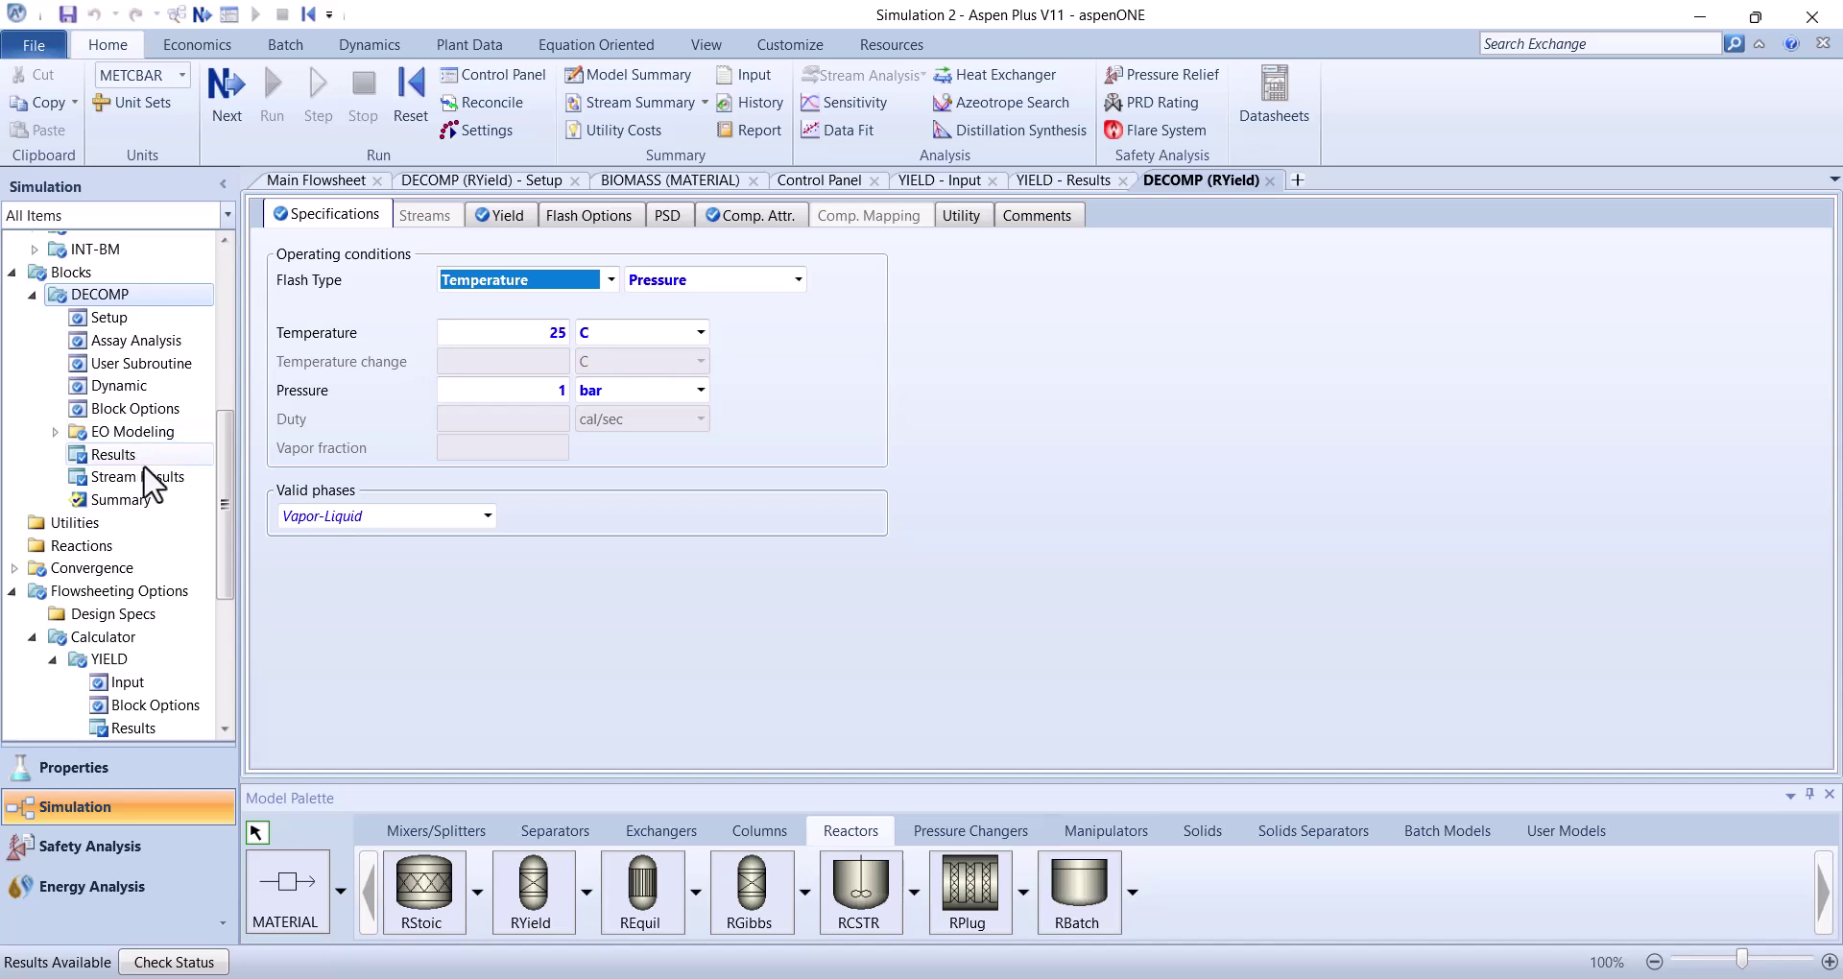
left_click(123, 453)
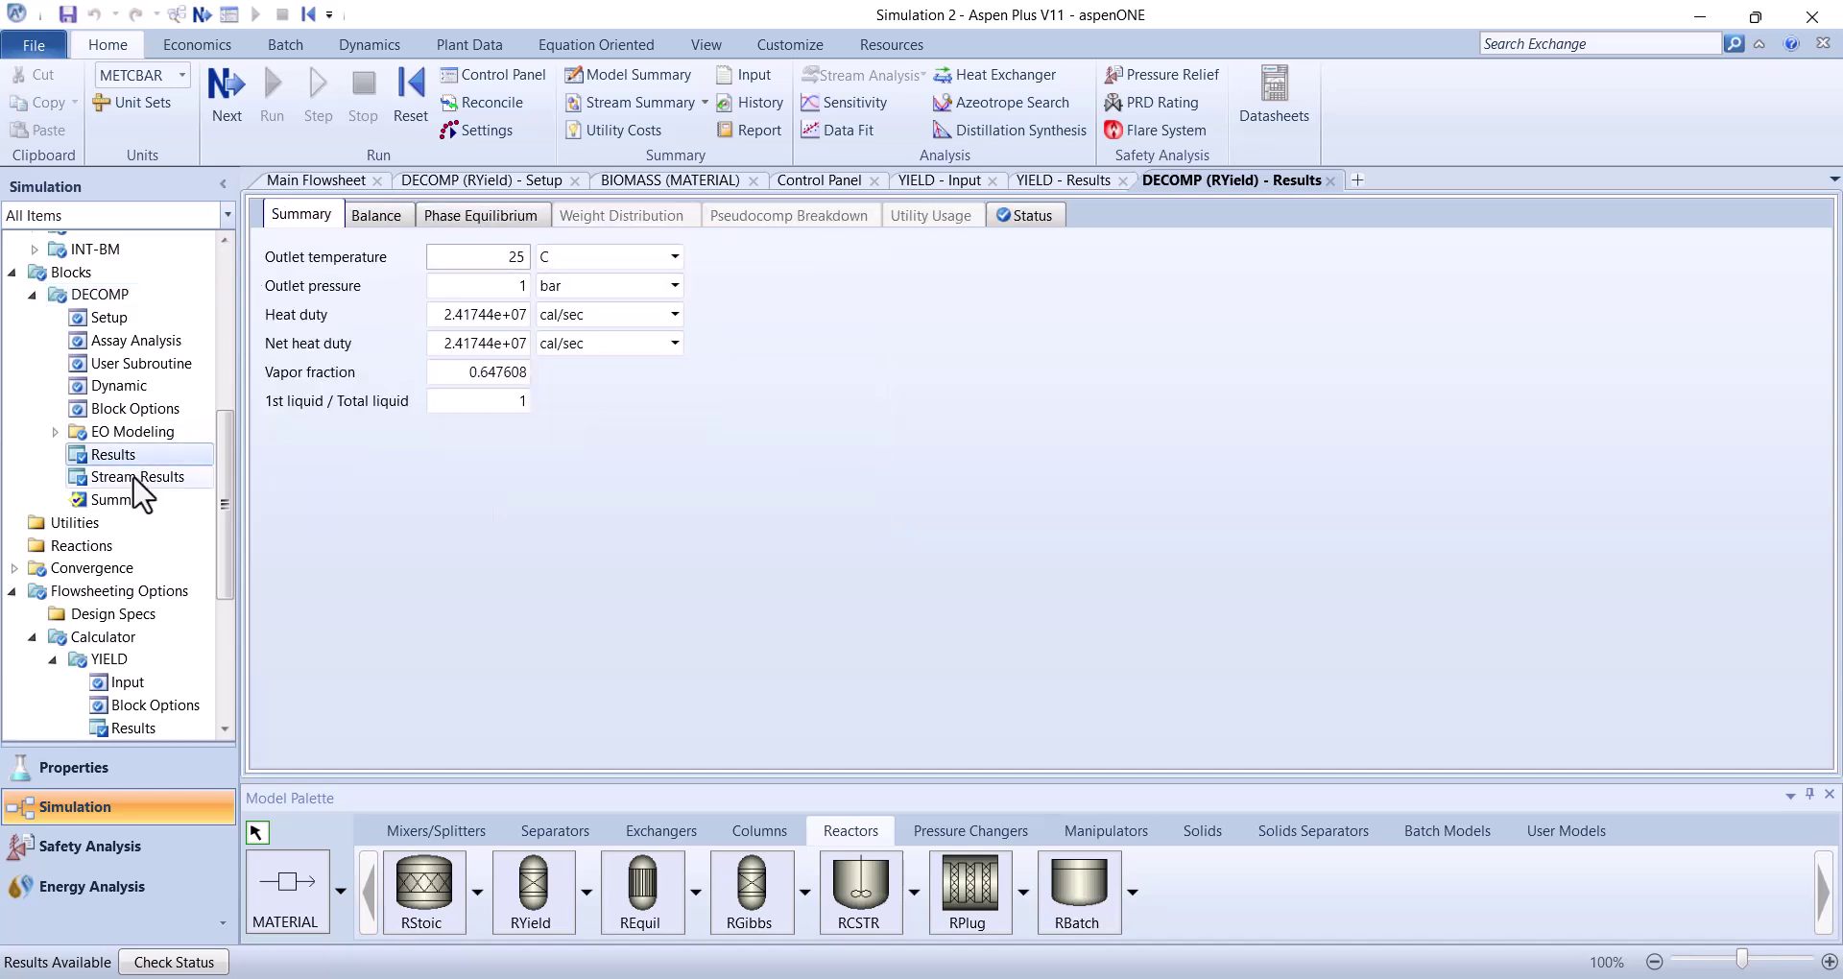
left_click(134, 477)
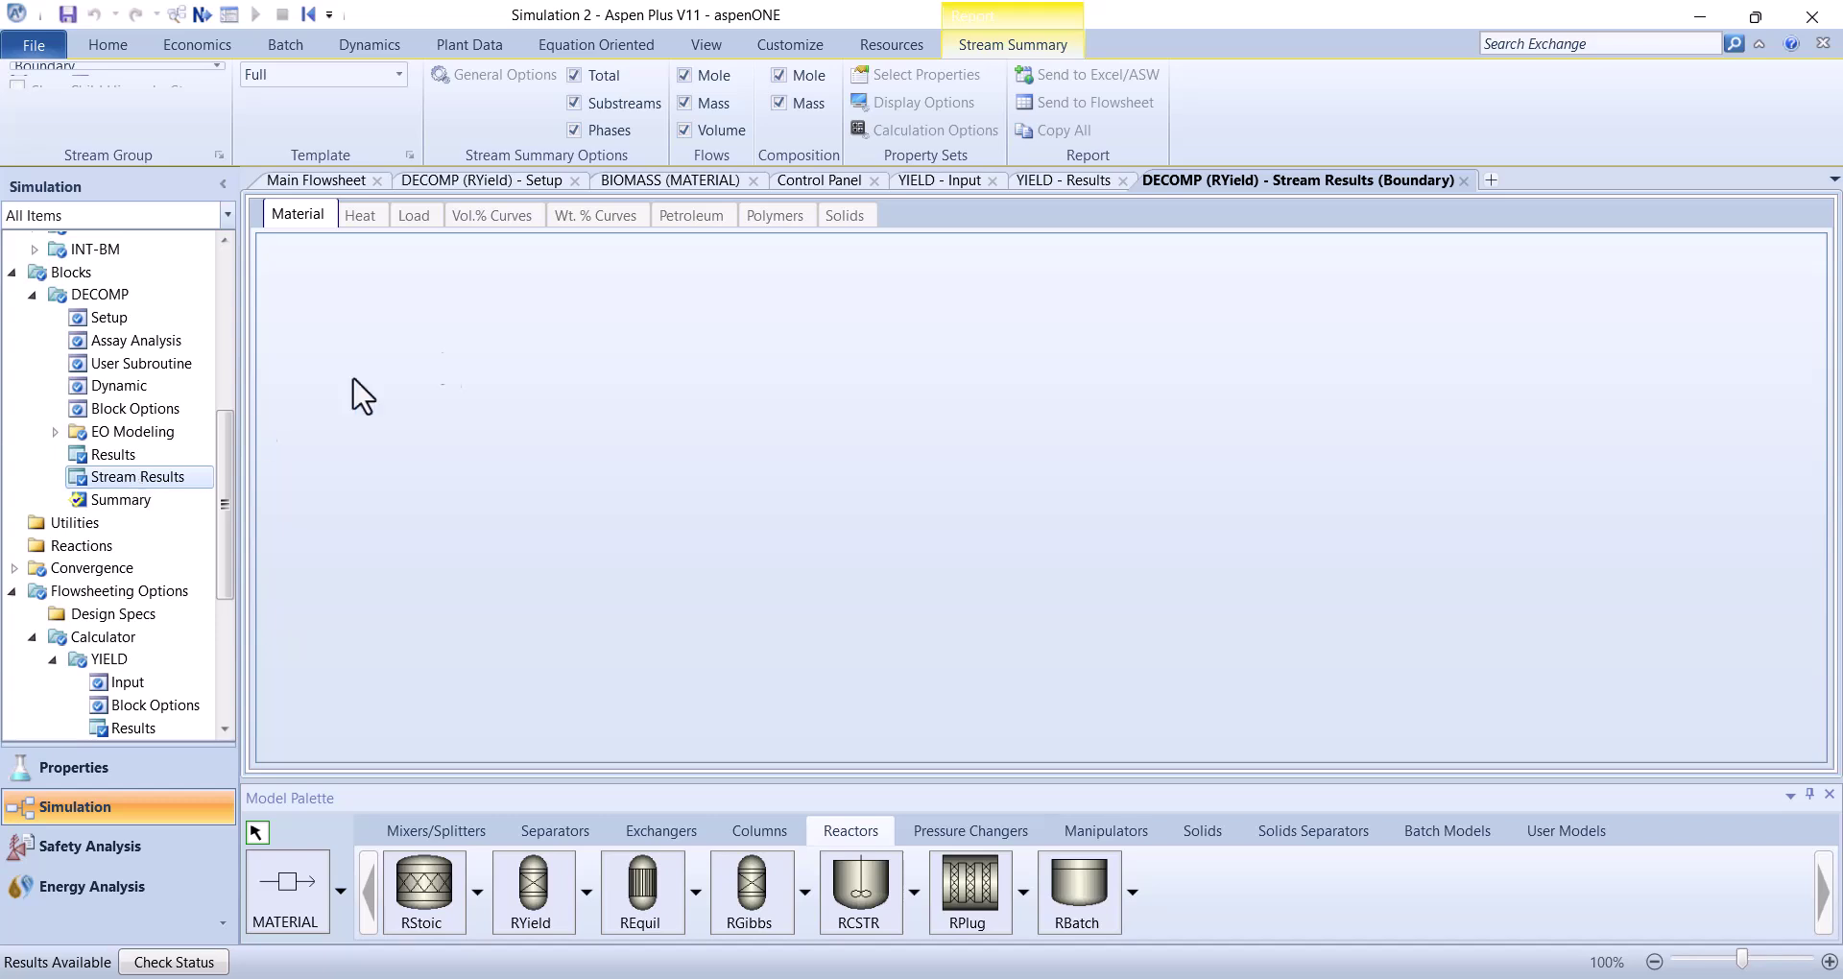
scroll(864, 494, "down", 2)
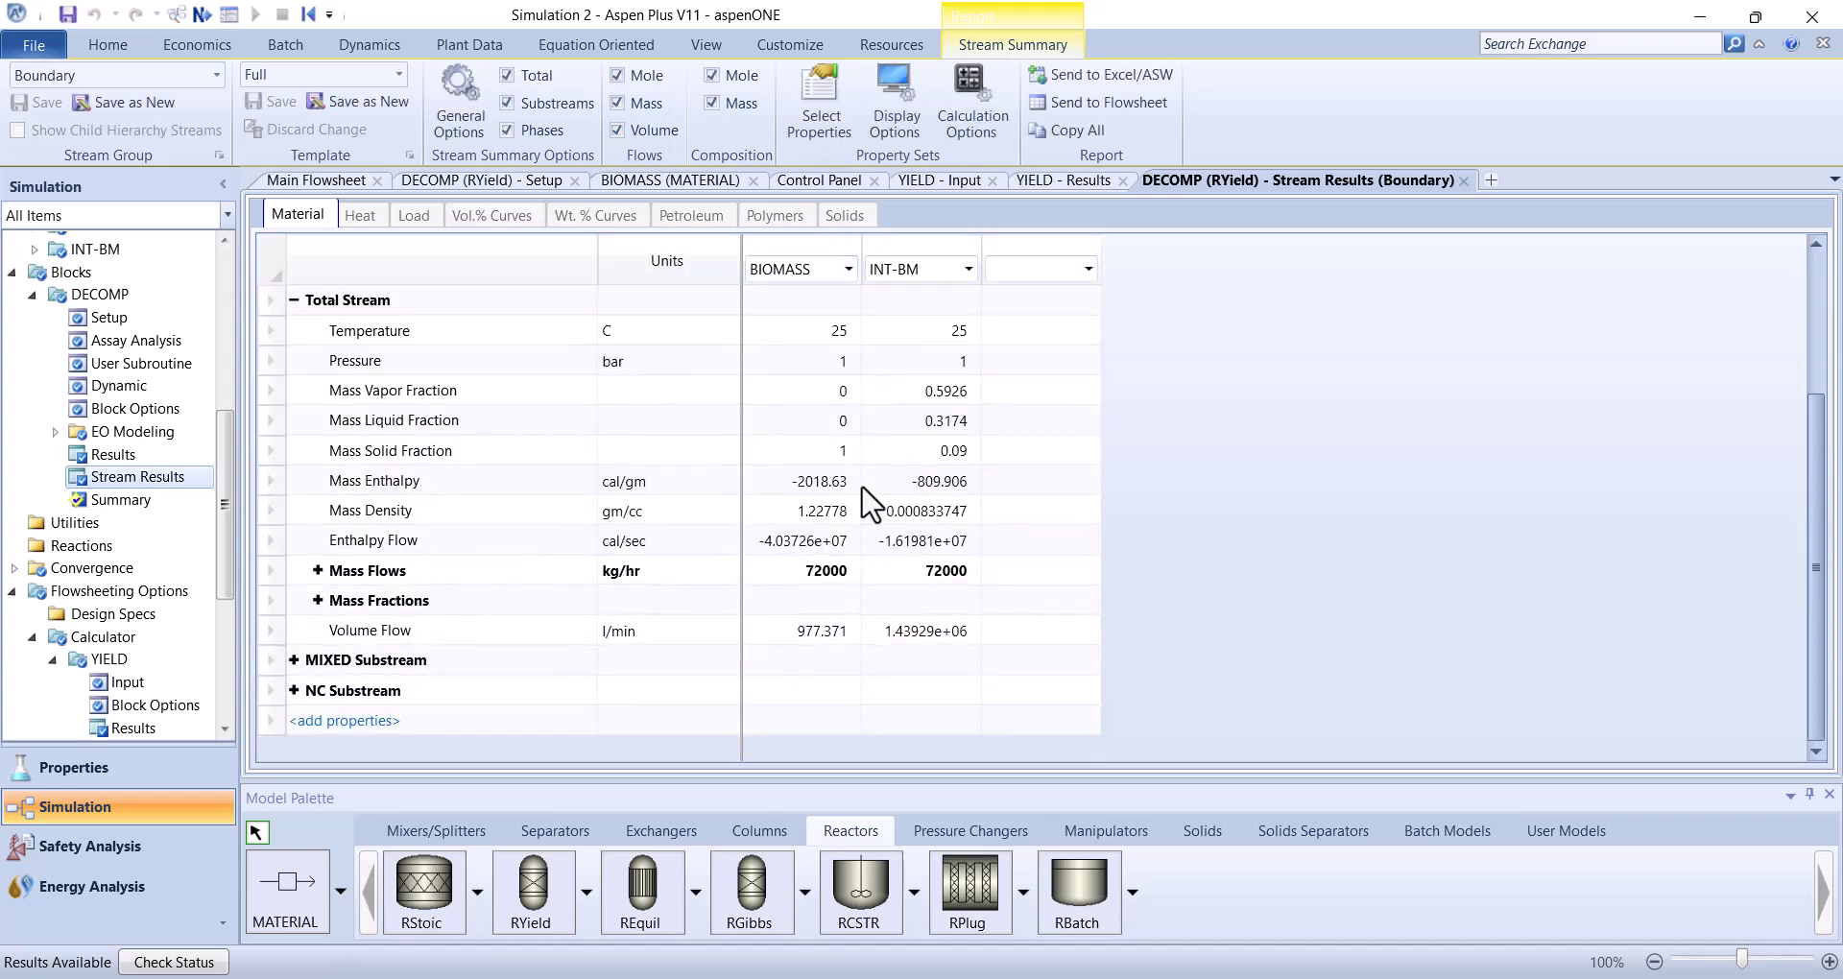
left_click(317, 601)
scroll(493, 708, "down", 3)
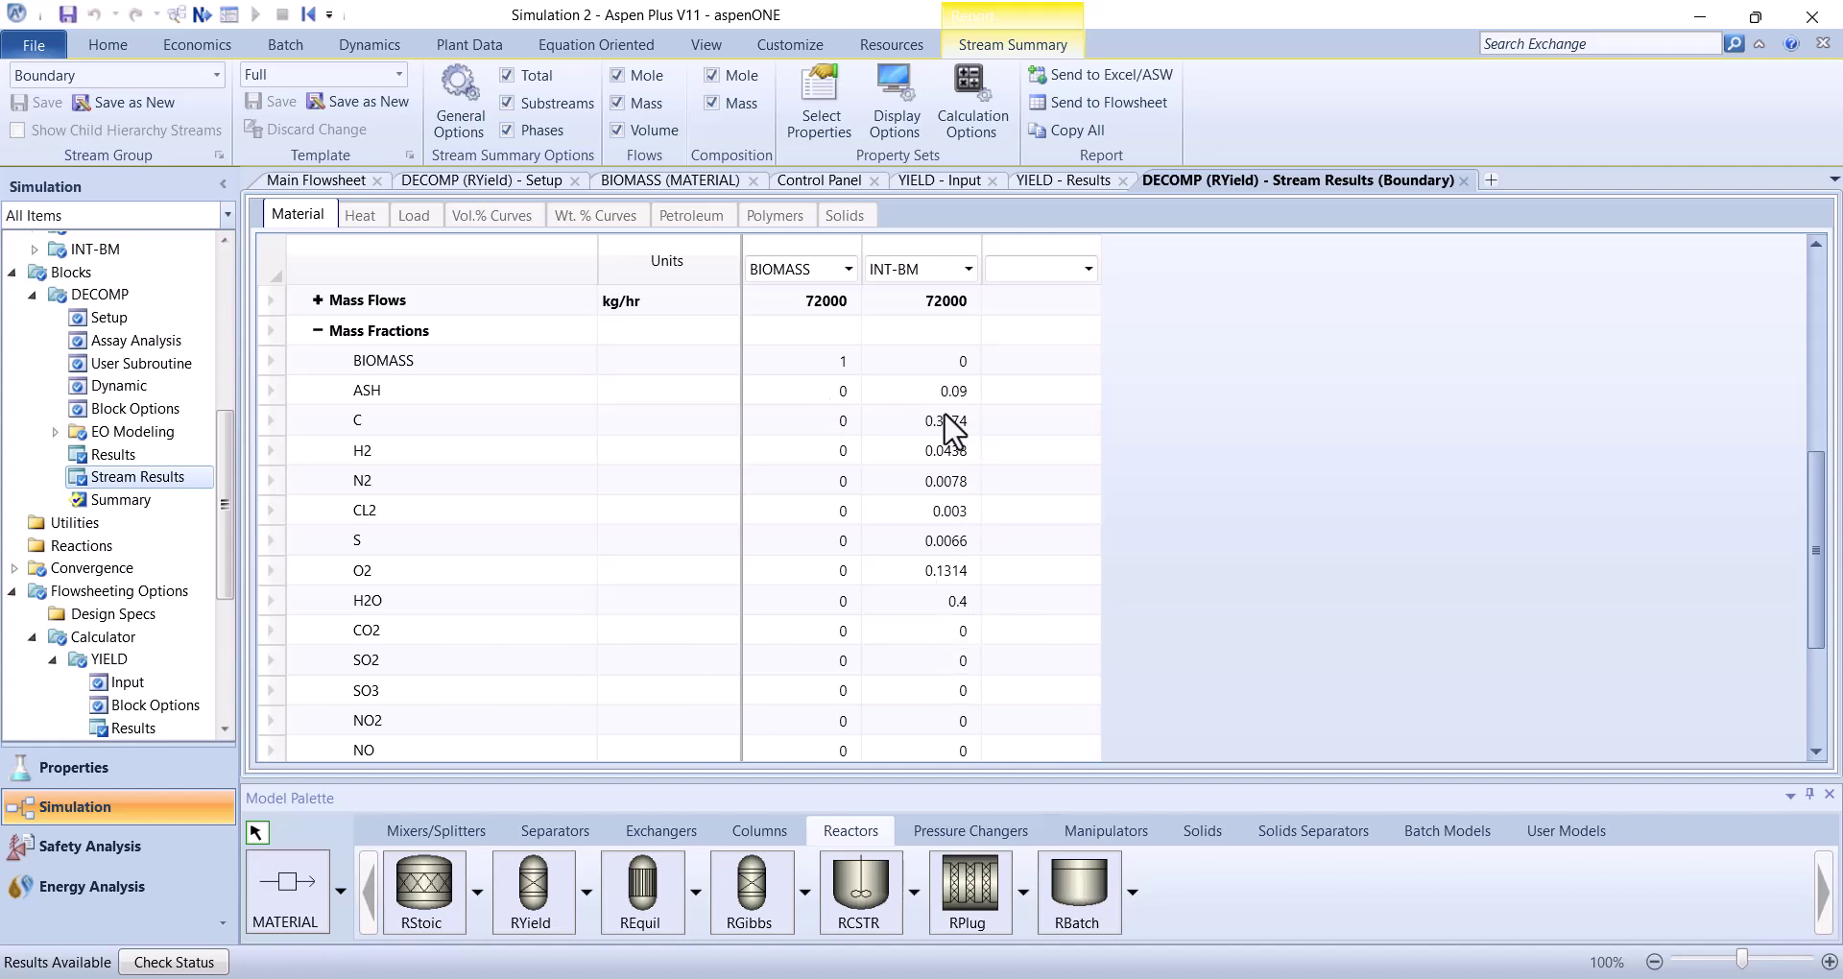
Place an RGibbs reactor named COMB downstream of DECOMP on the main flowsheet and connect the INT-BM stream to its inlet
left_click(336, 180)
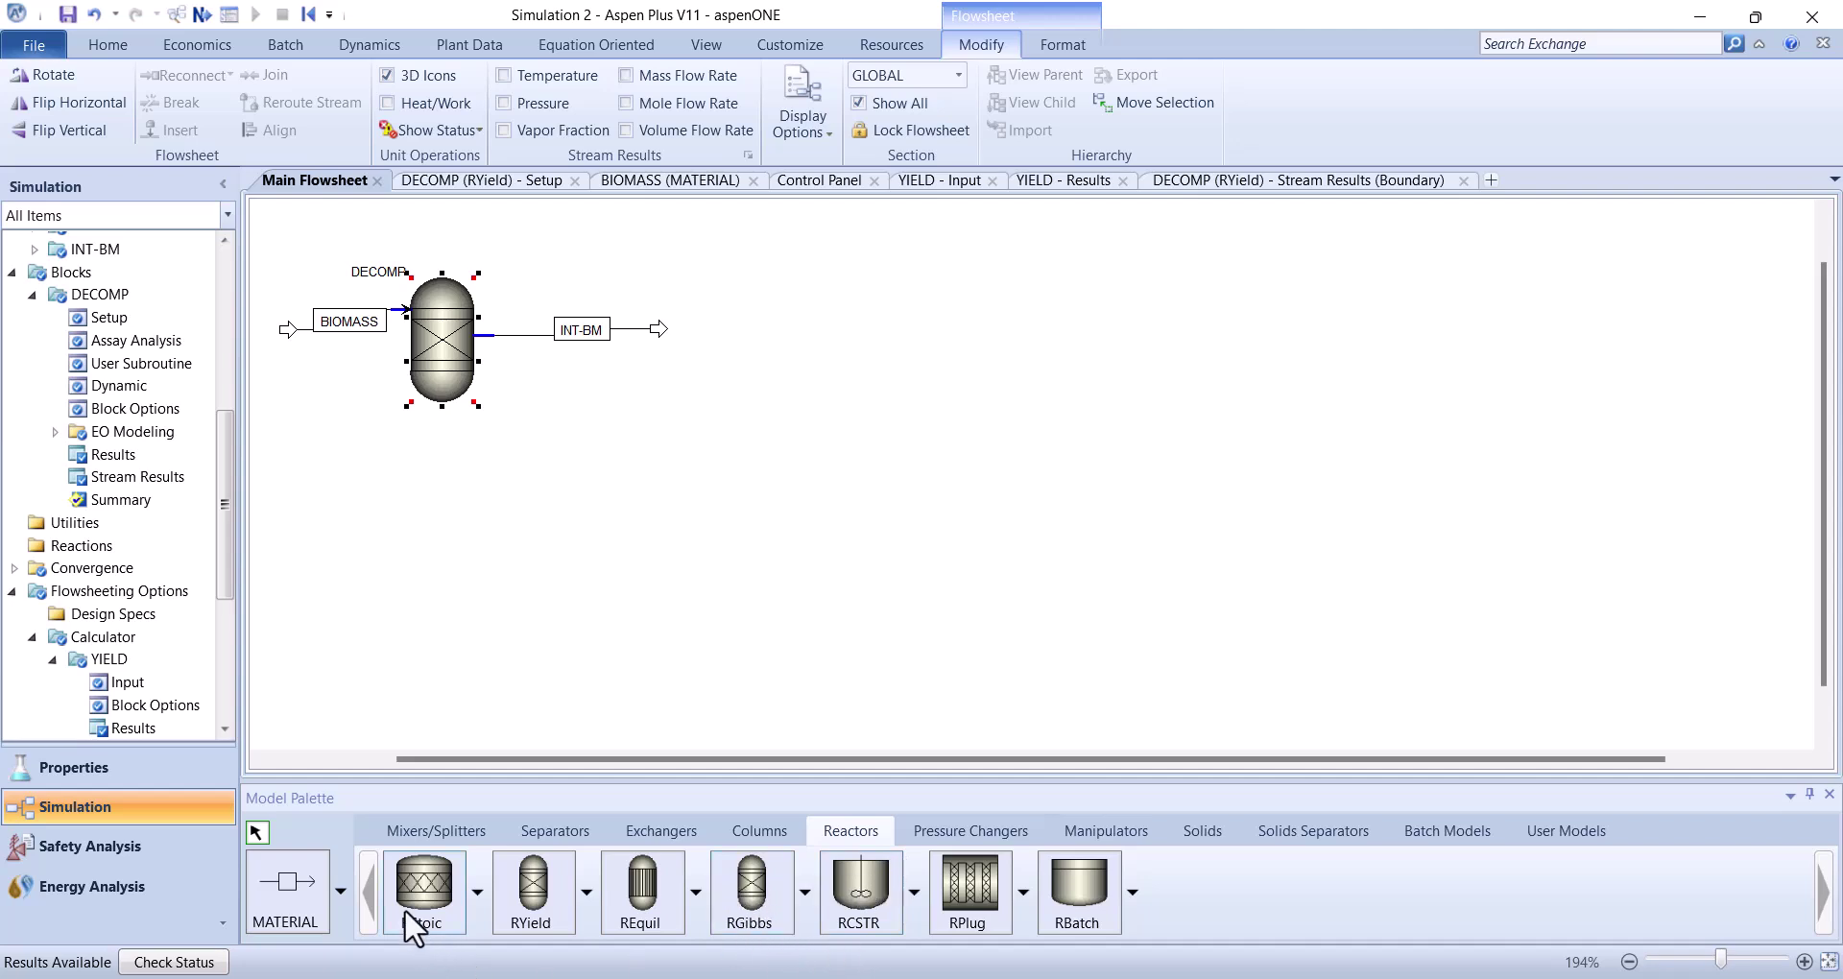
left_click(739, 900)
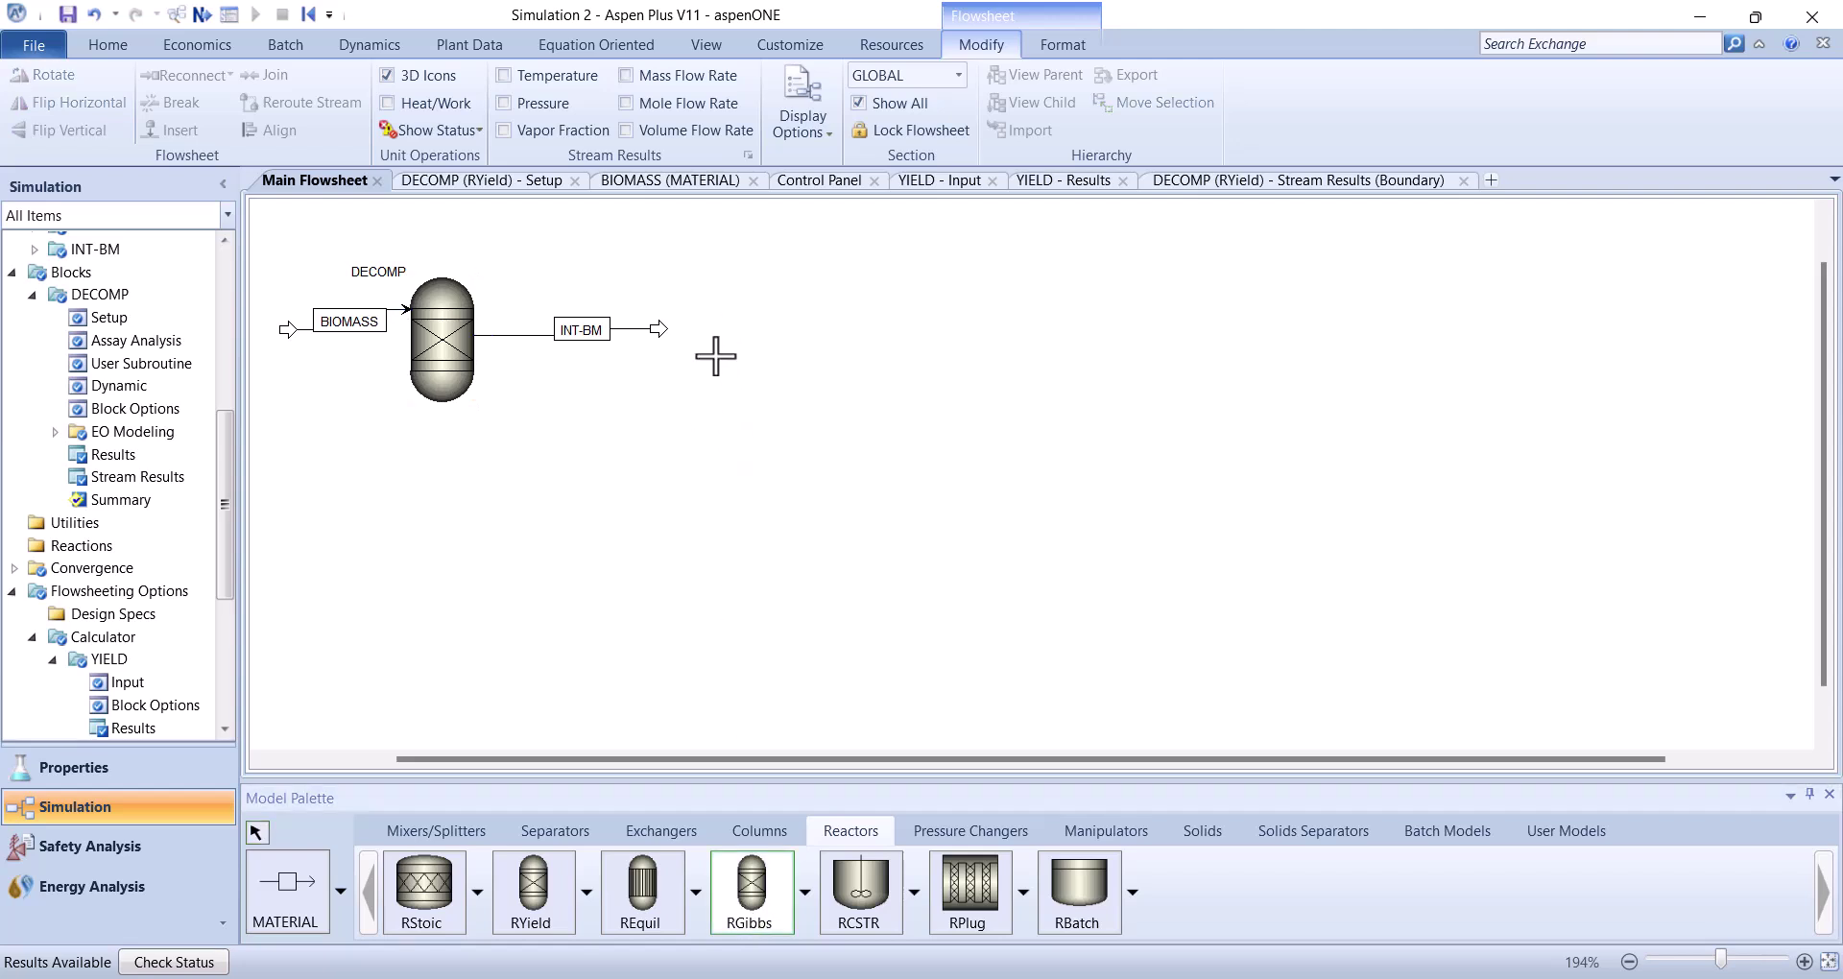
left_click(715, 356)
type("COMB")
key("Return")
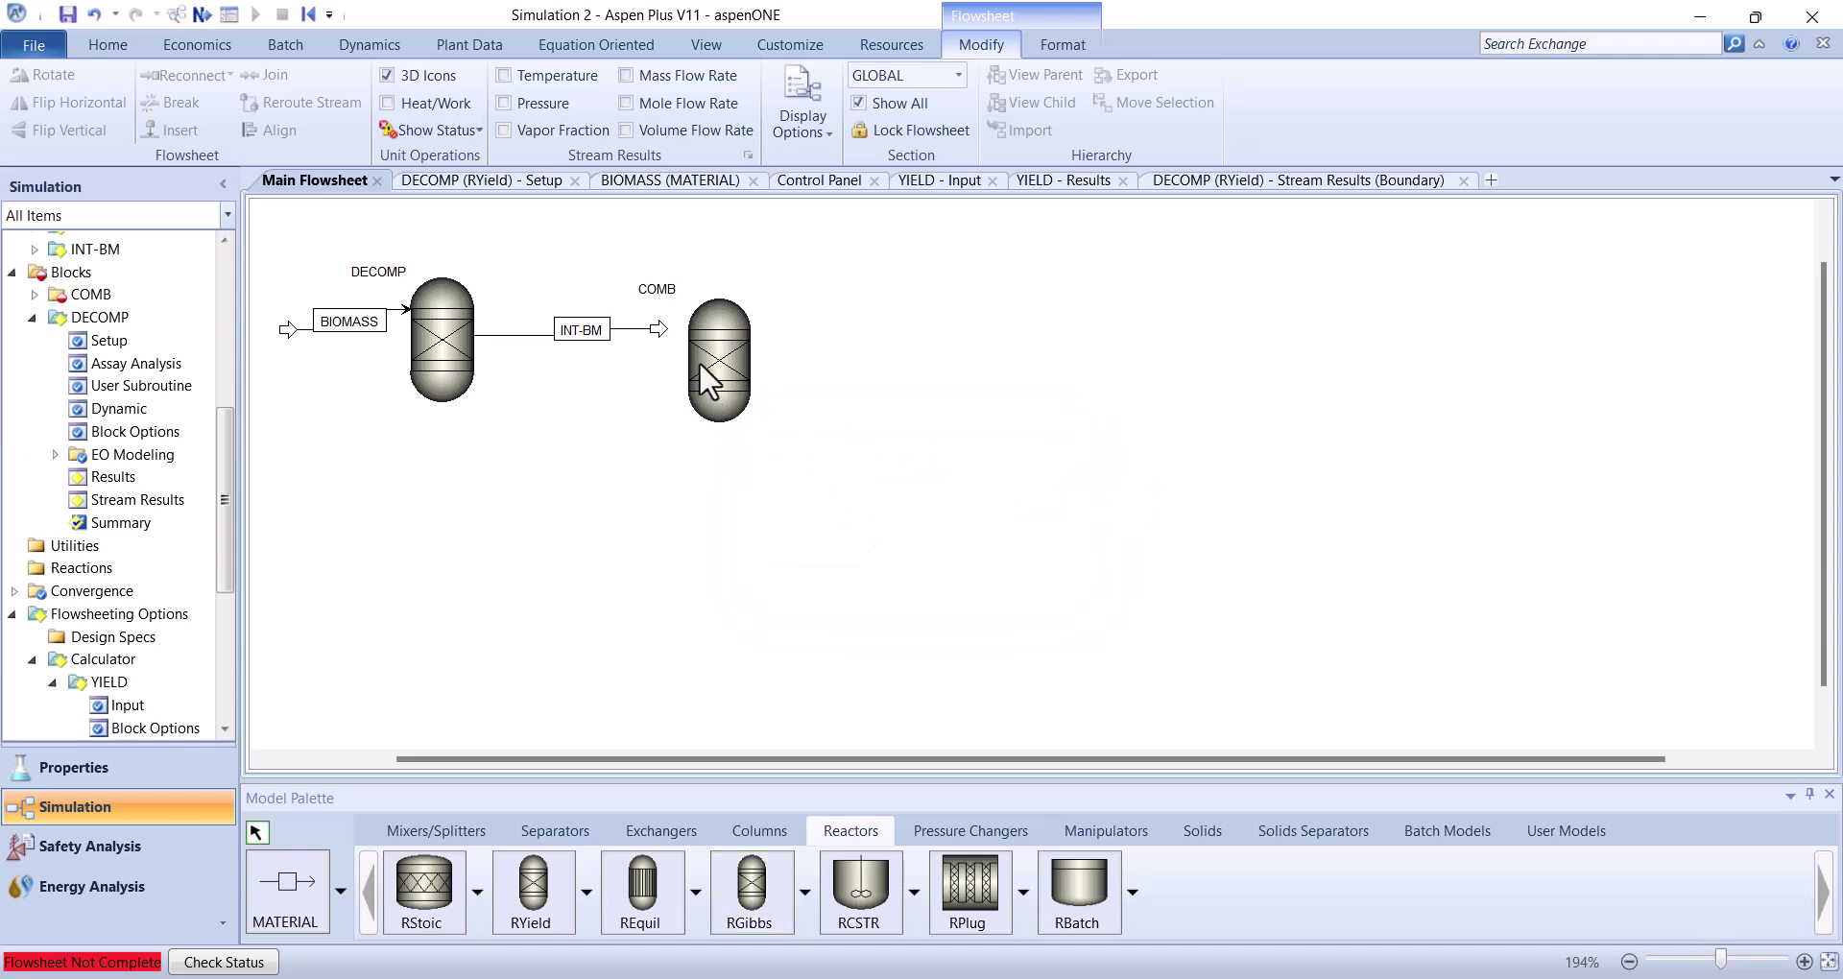
left_click_drag(660, 330, 676, 331)
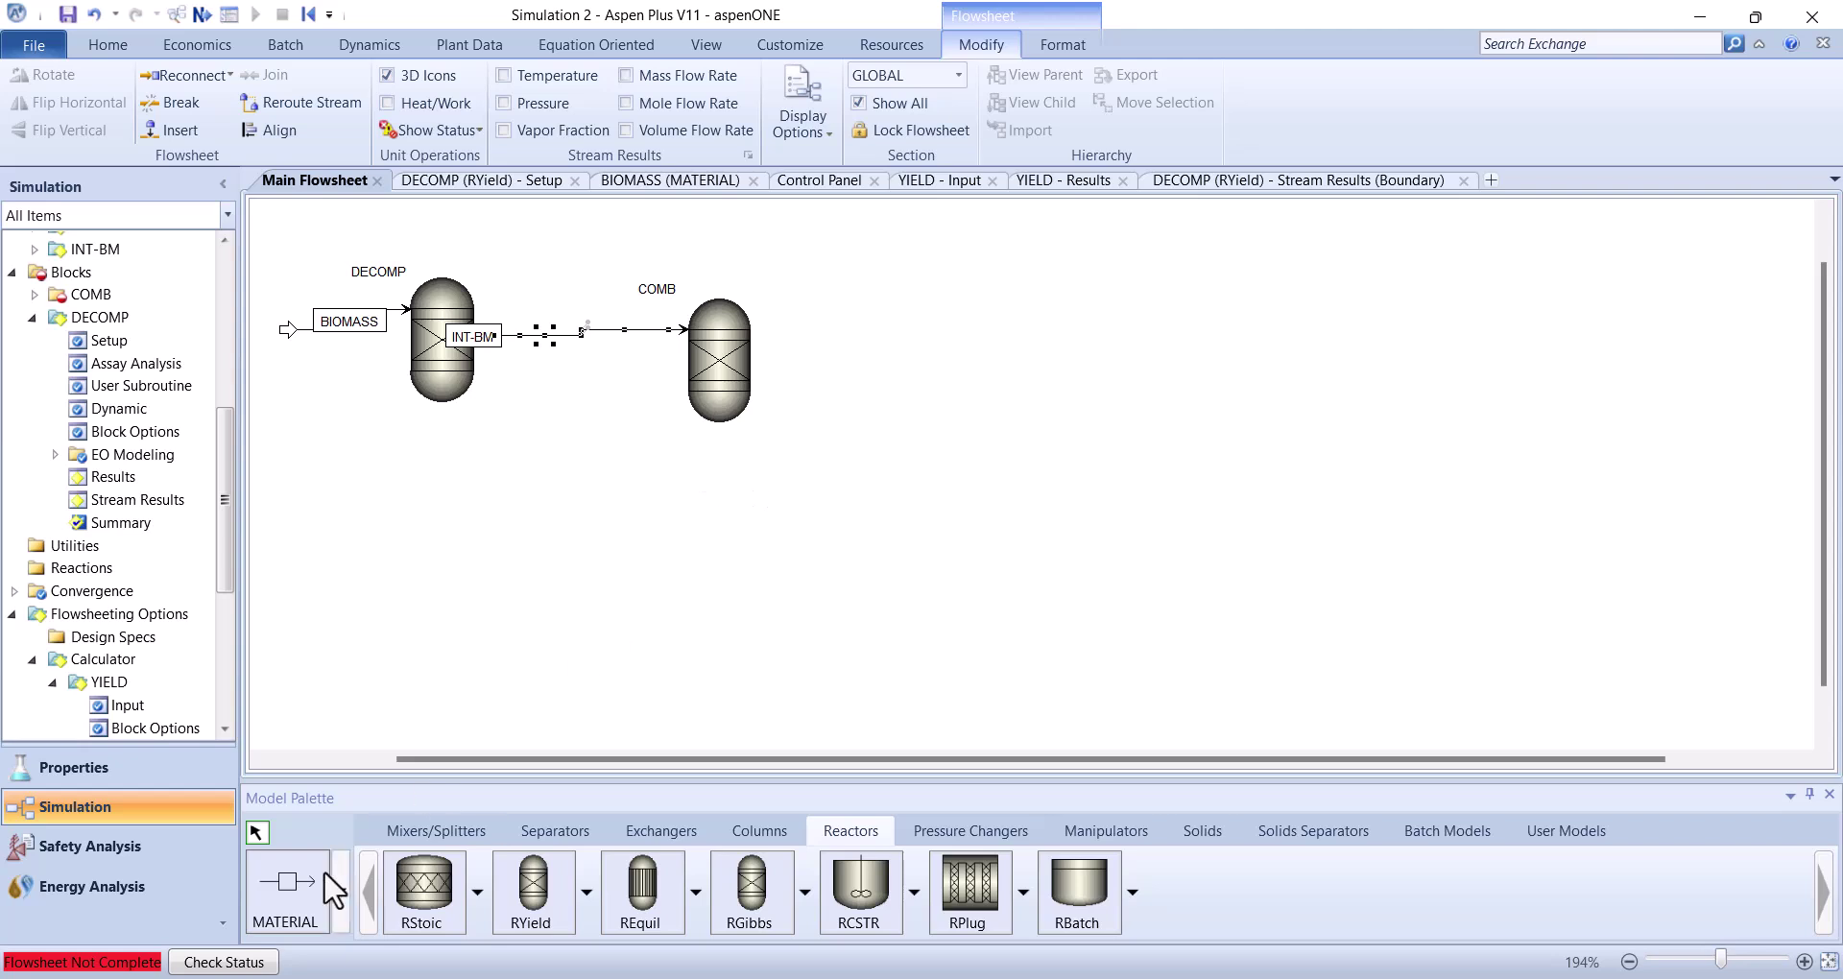
Add a material feed stream named AIR entering the COMB reactor from below INT-BM
left_click(292, 894)
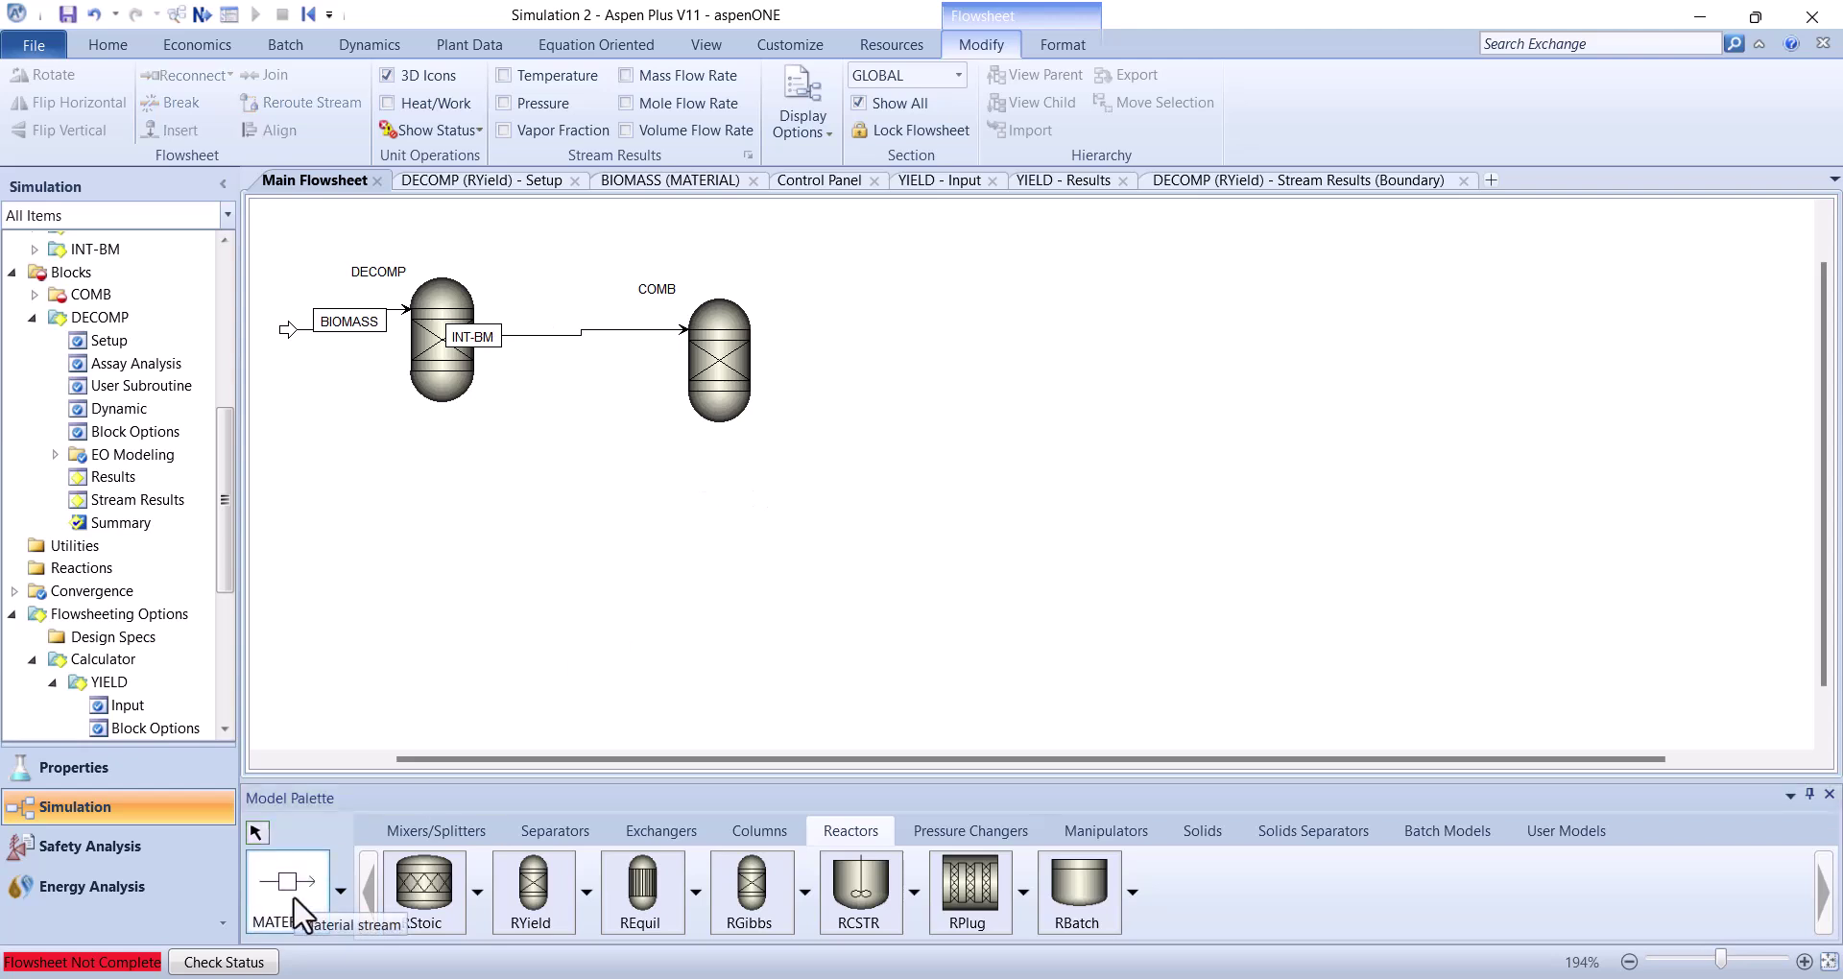
left_click(683, 372)
left_click(559, 488)
type("AIR")
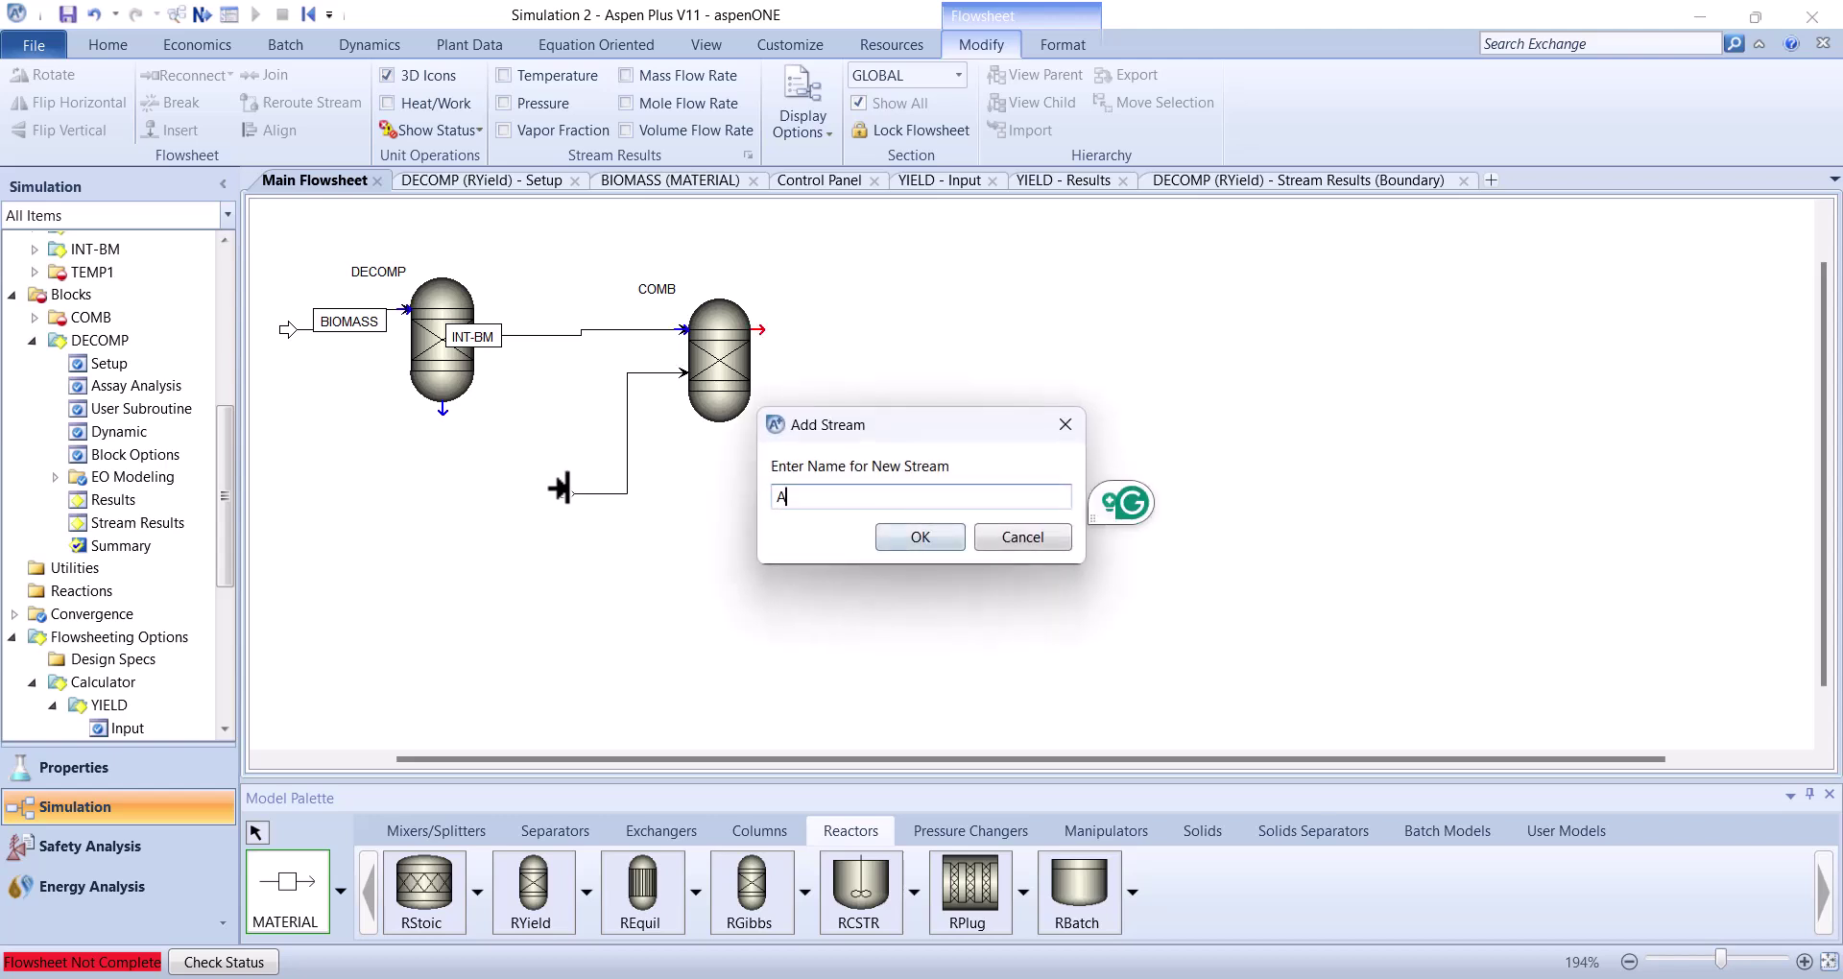
key("Return")
Draw a material stream named FG-01 from the COMB reactor toward the downstream side of the flowsheet
left_click(739, 329)
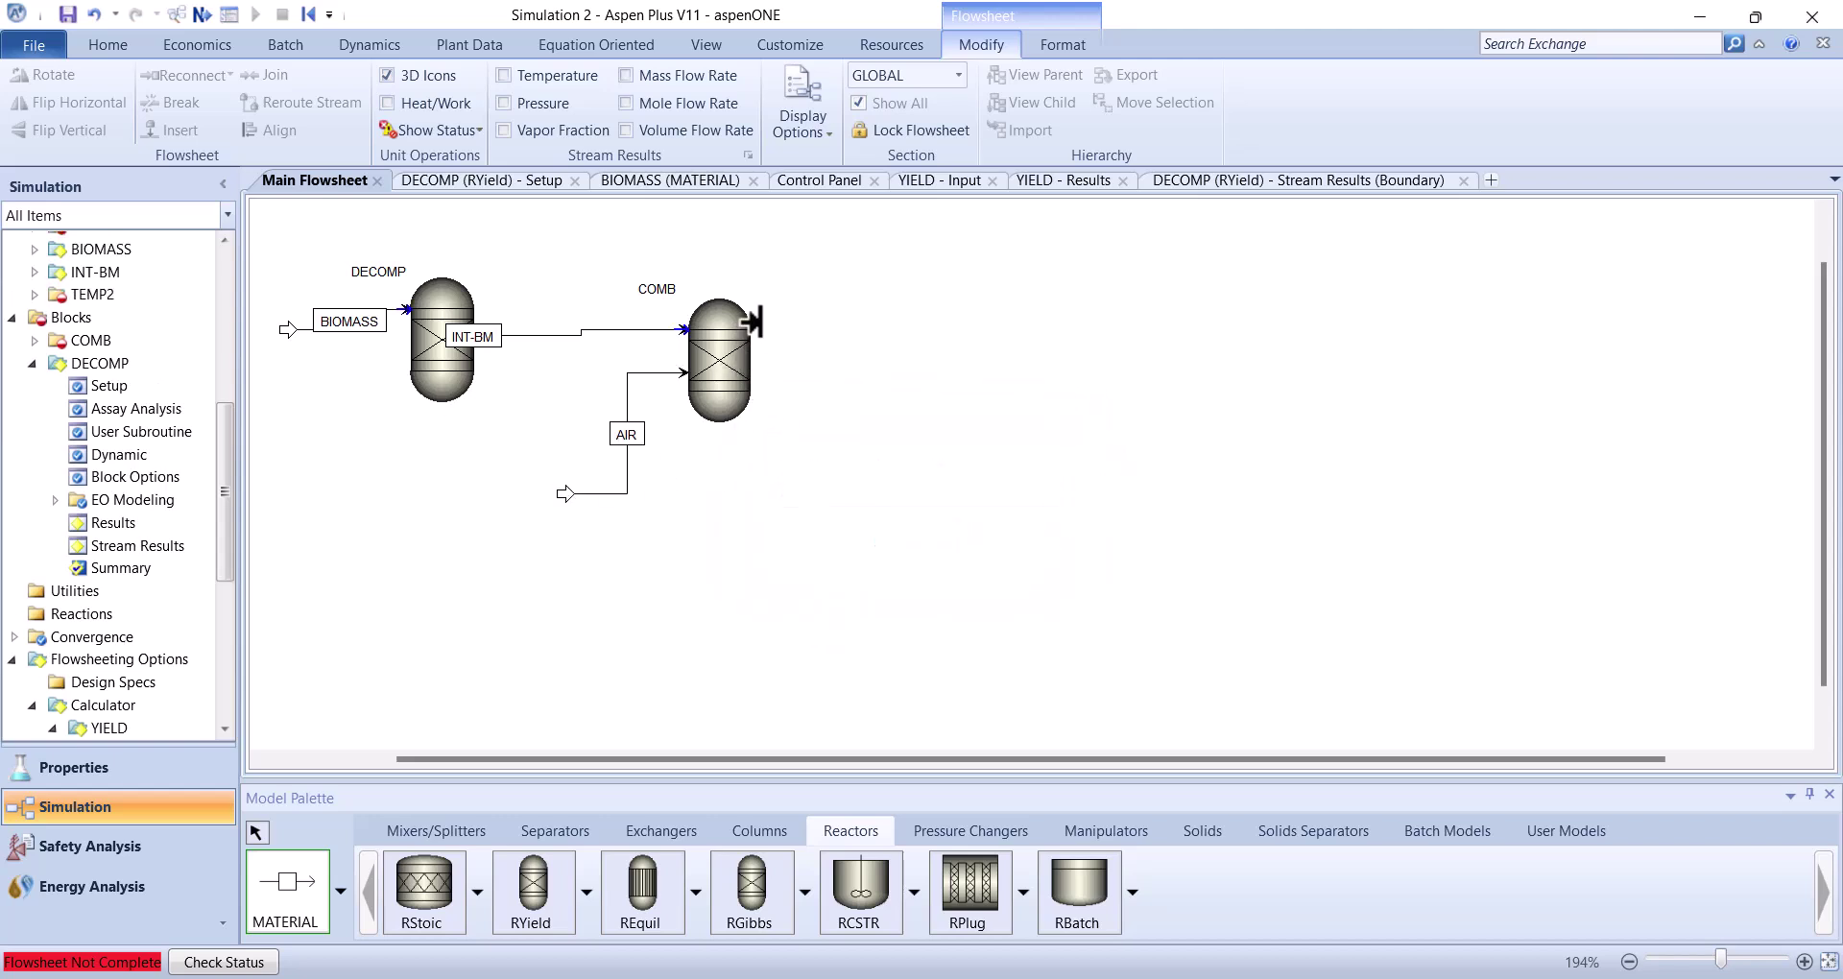
left_click(912, 336)
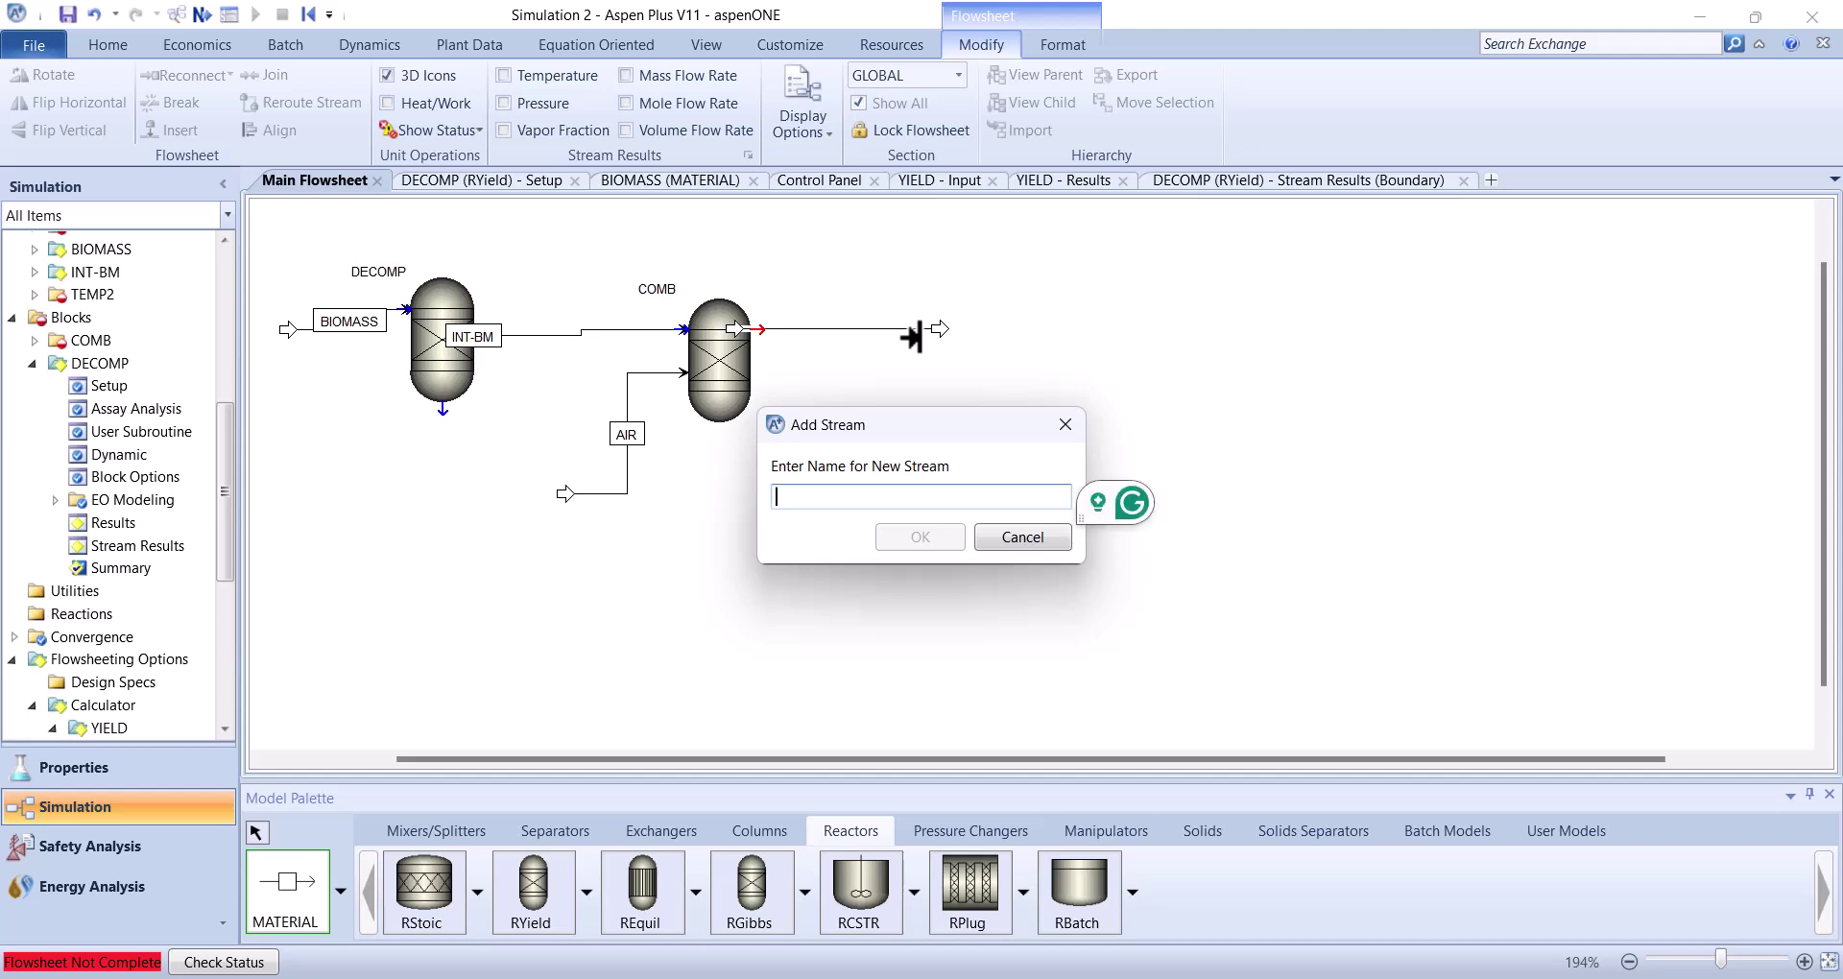
type("FG-01")
key("Return")
right_click(912, 357)
Connect the source end of the FG-01 stream to the COMB reactor's product outlet
left_click(736, 334)
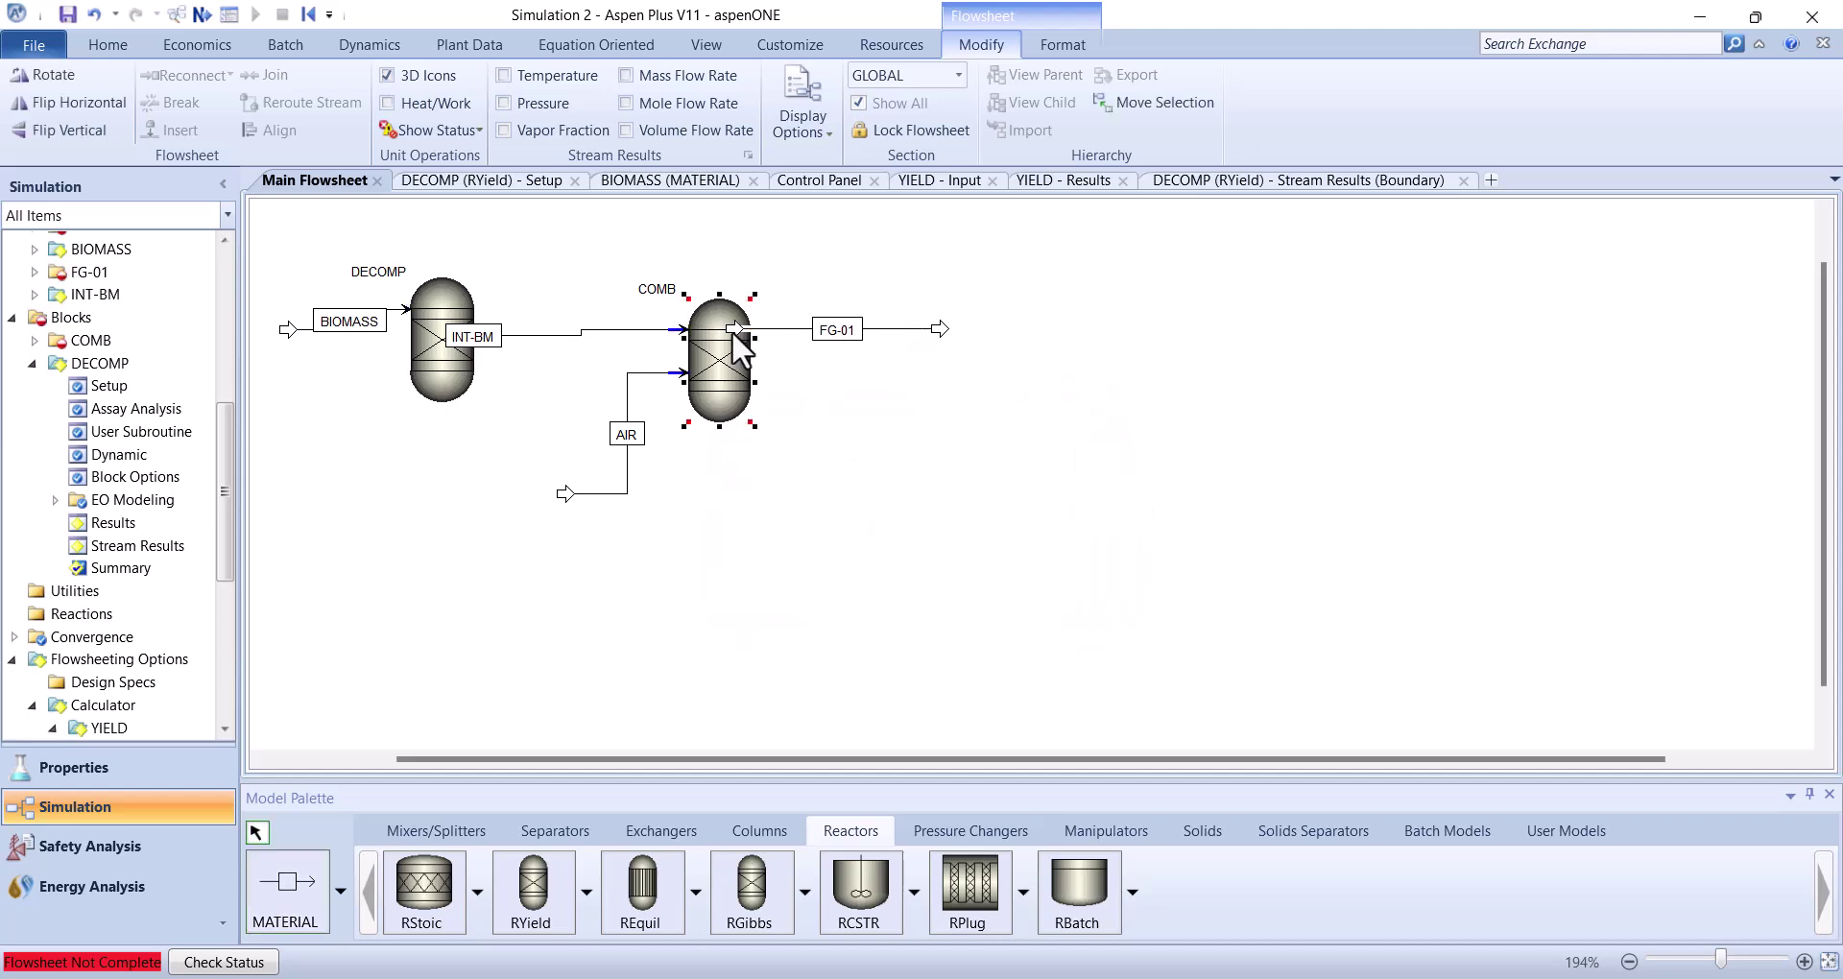
double_click(735, 334)
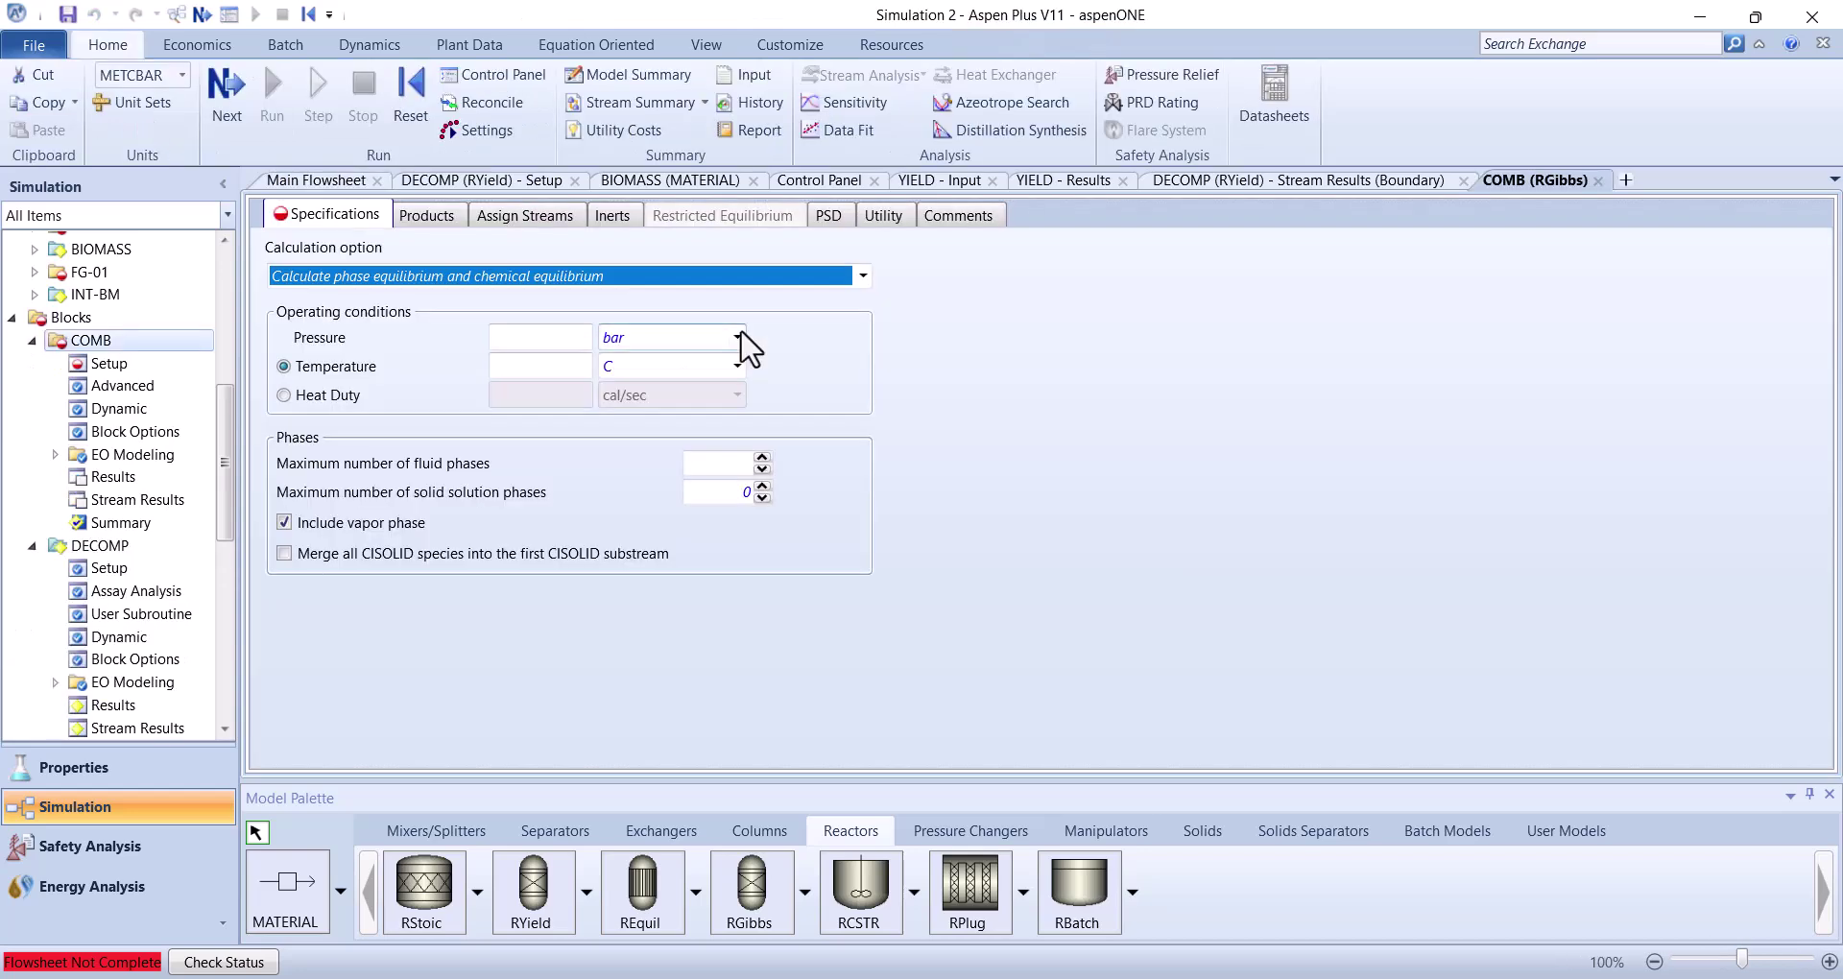
left_click(324, 181)
mouse_move(751, 331)
left_mouse_down()
mouse_move(784, 357)
mouse_move(759, 307)
mouse_move(762, 332)
left_mouse_up()
left_click(833, 419)
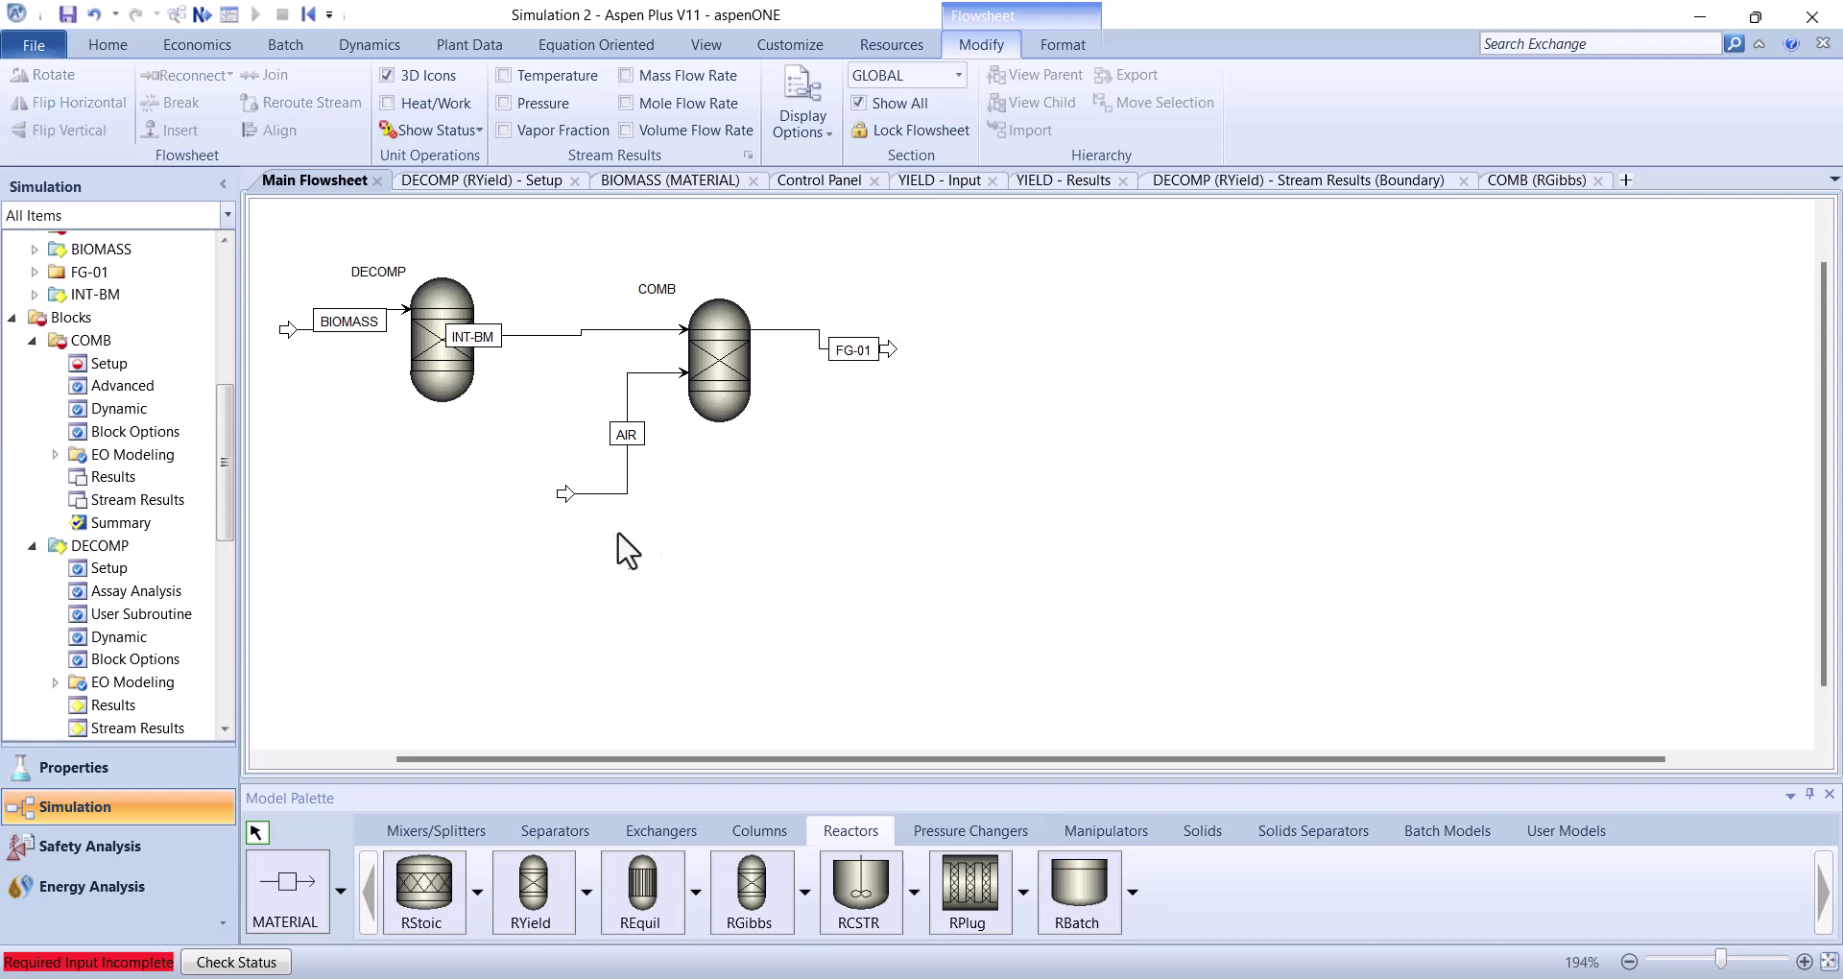
Specify the AIR stream's composition as Mole-Frac, with 0.79 for N2 and 0.21 for O2
left_click(605, 493)
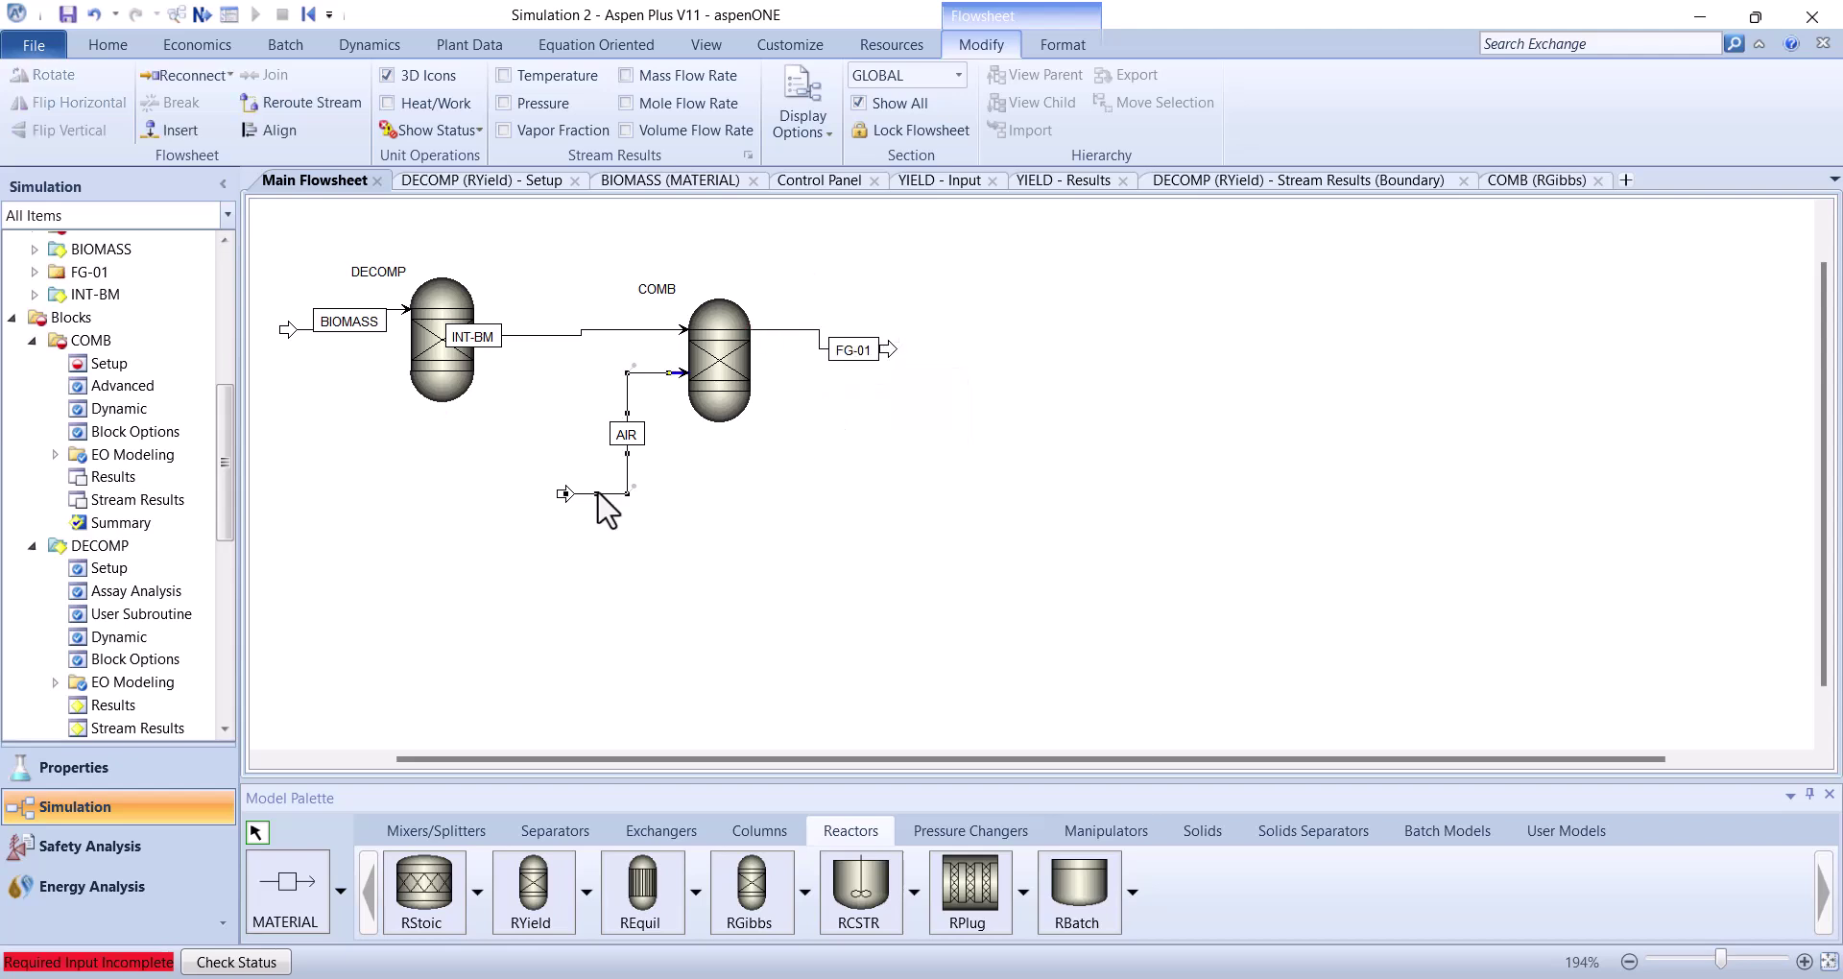
double_click(605, 494)
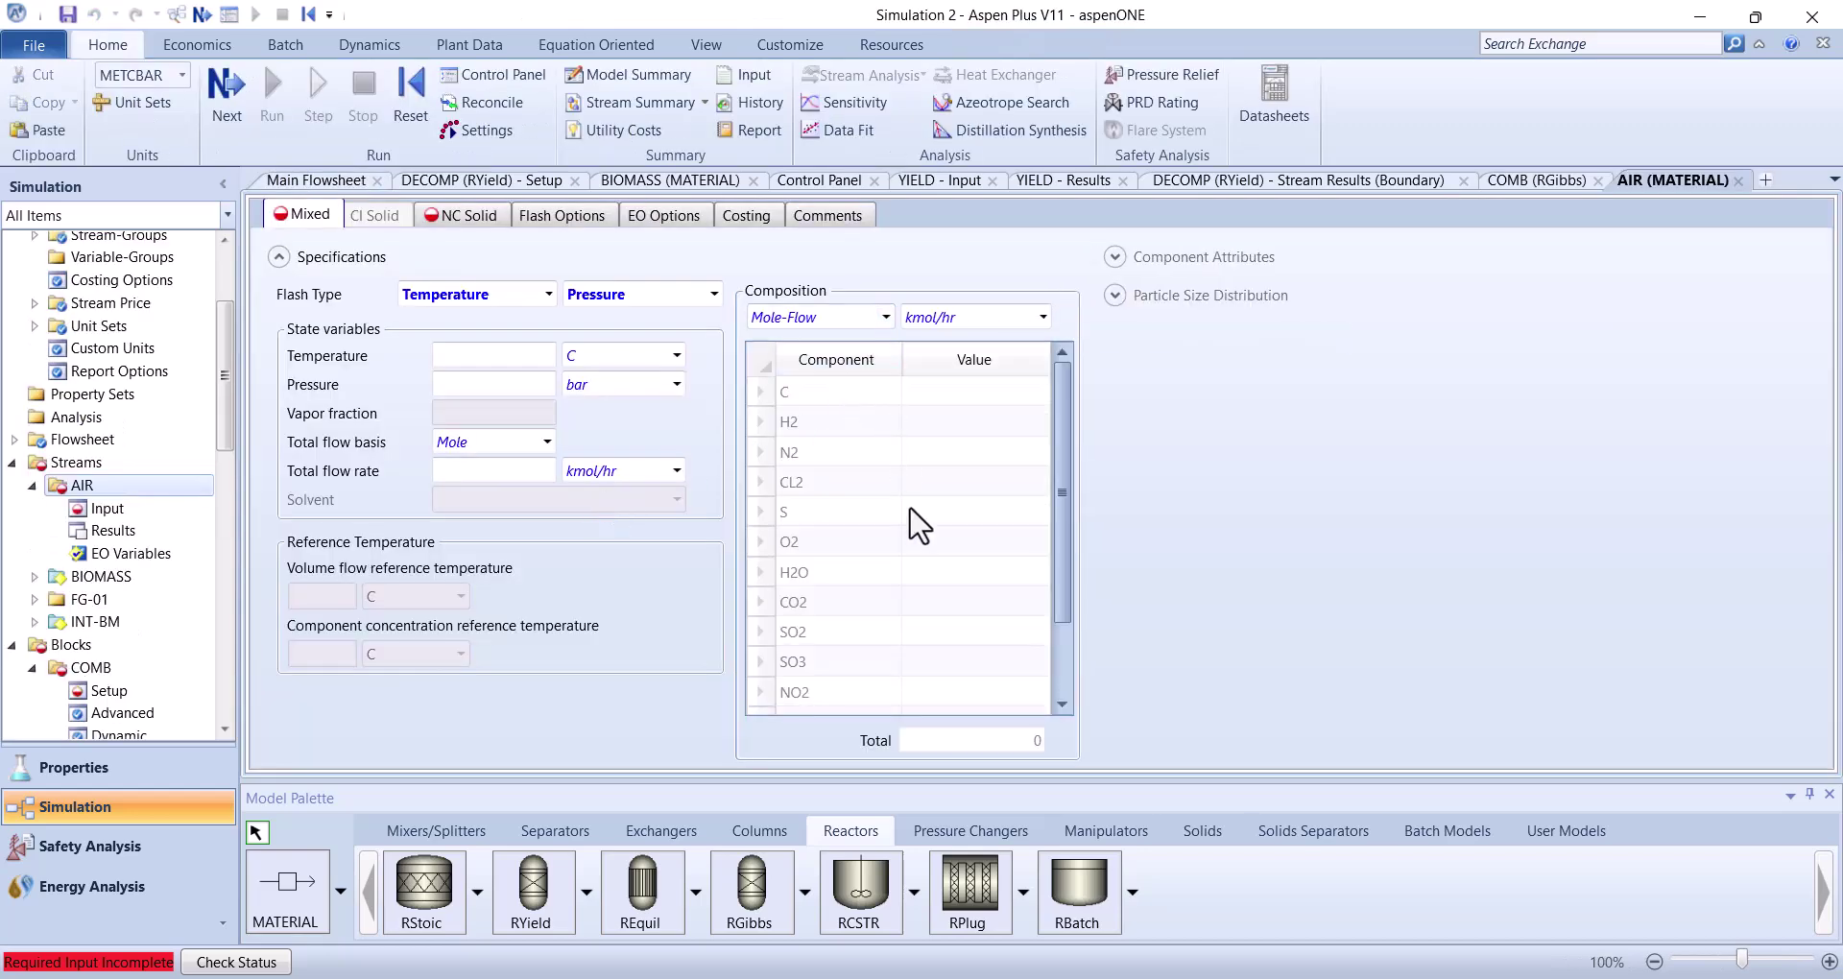
left_click(881, 317)
left_click(795, 439)
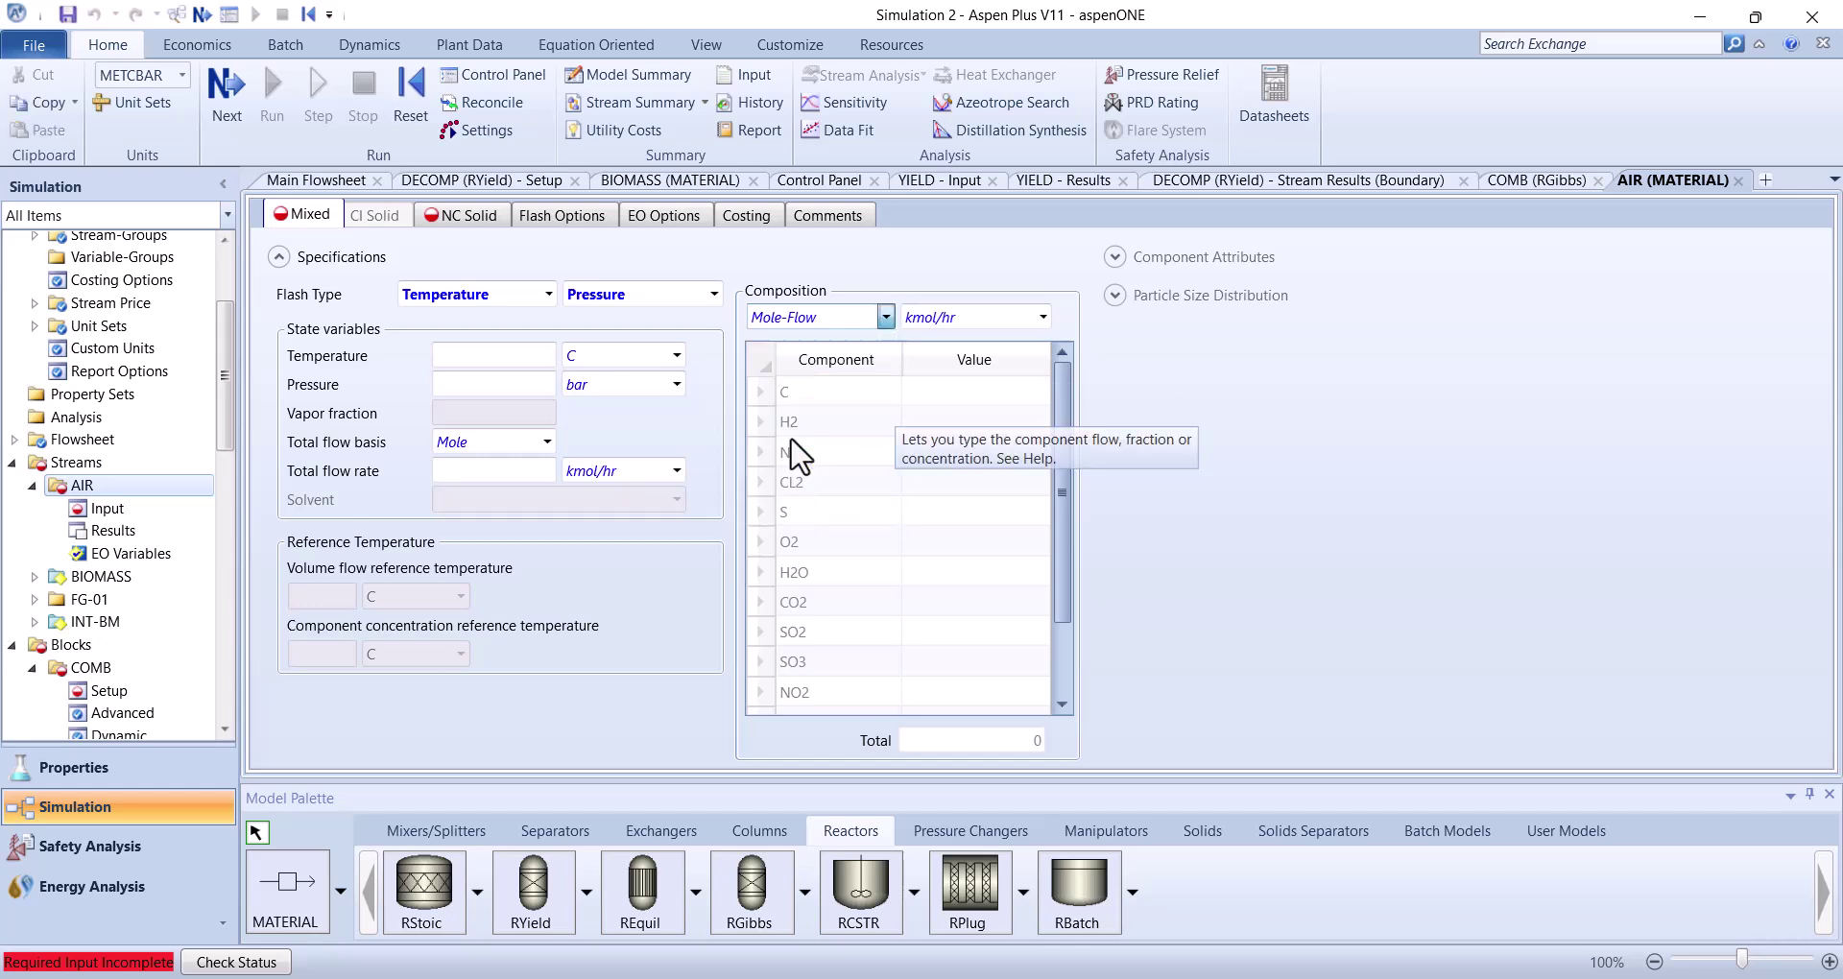
left_click(937, 451)
type("0")
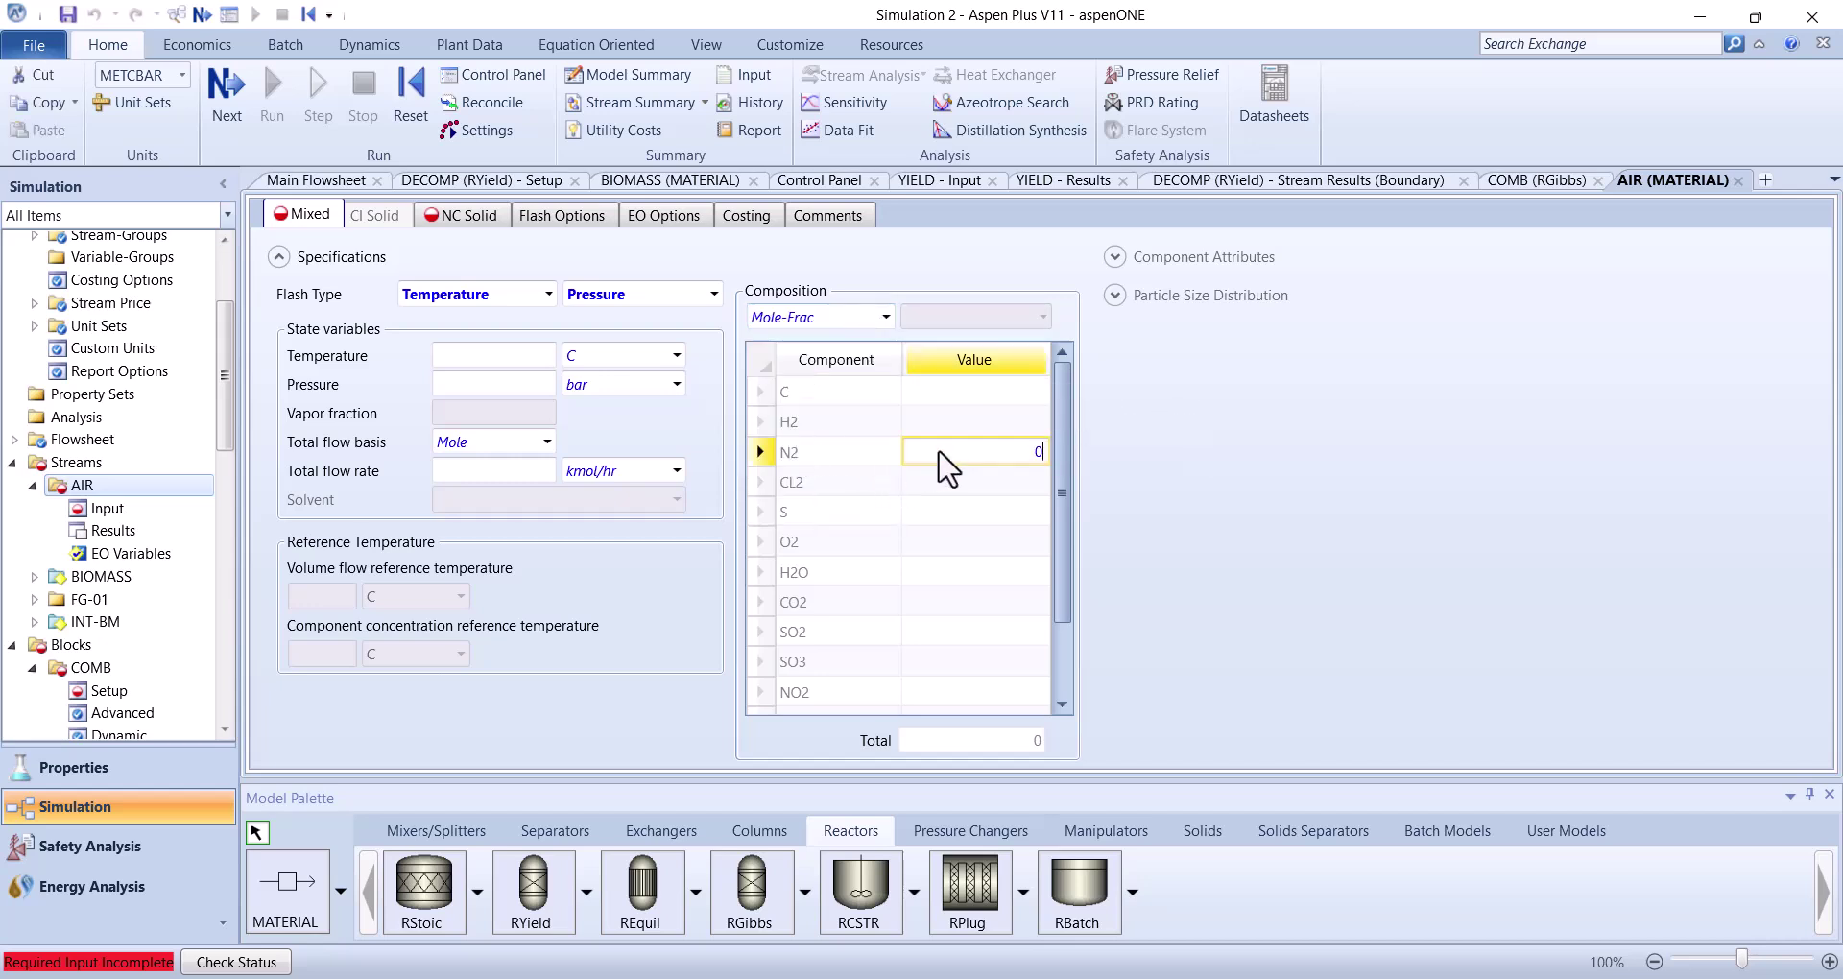
type(".79")
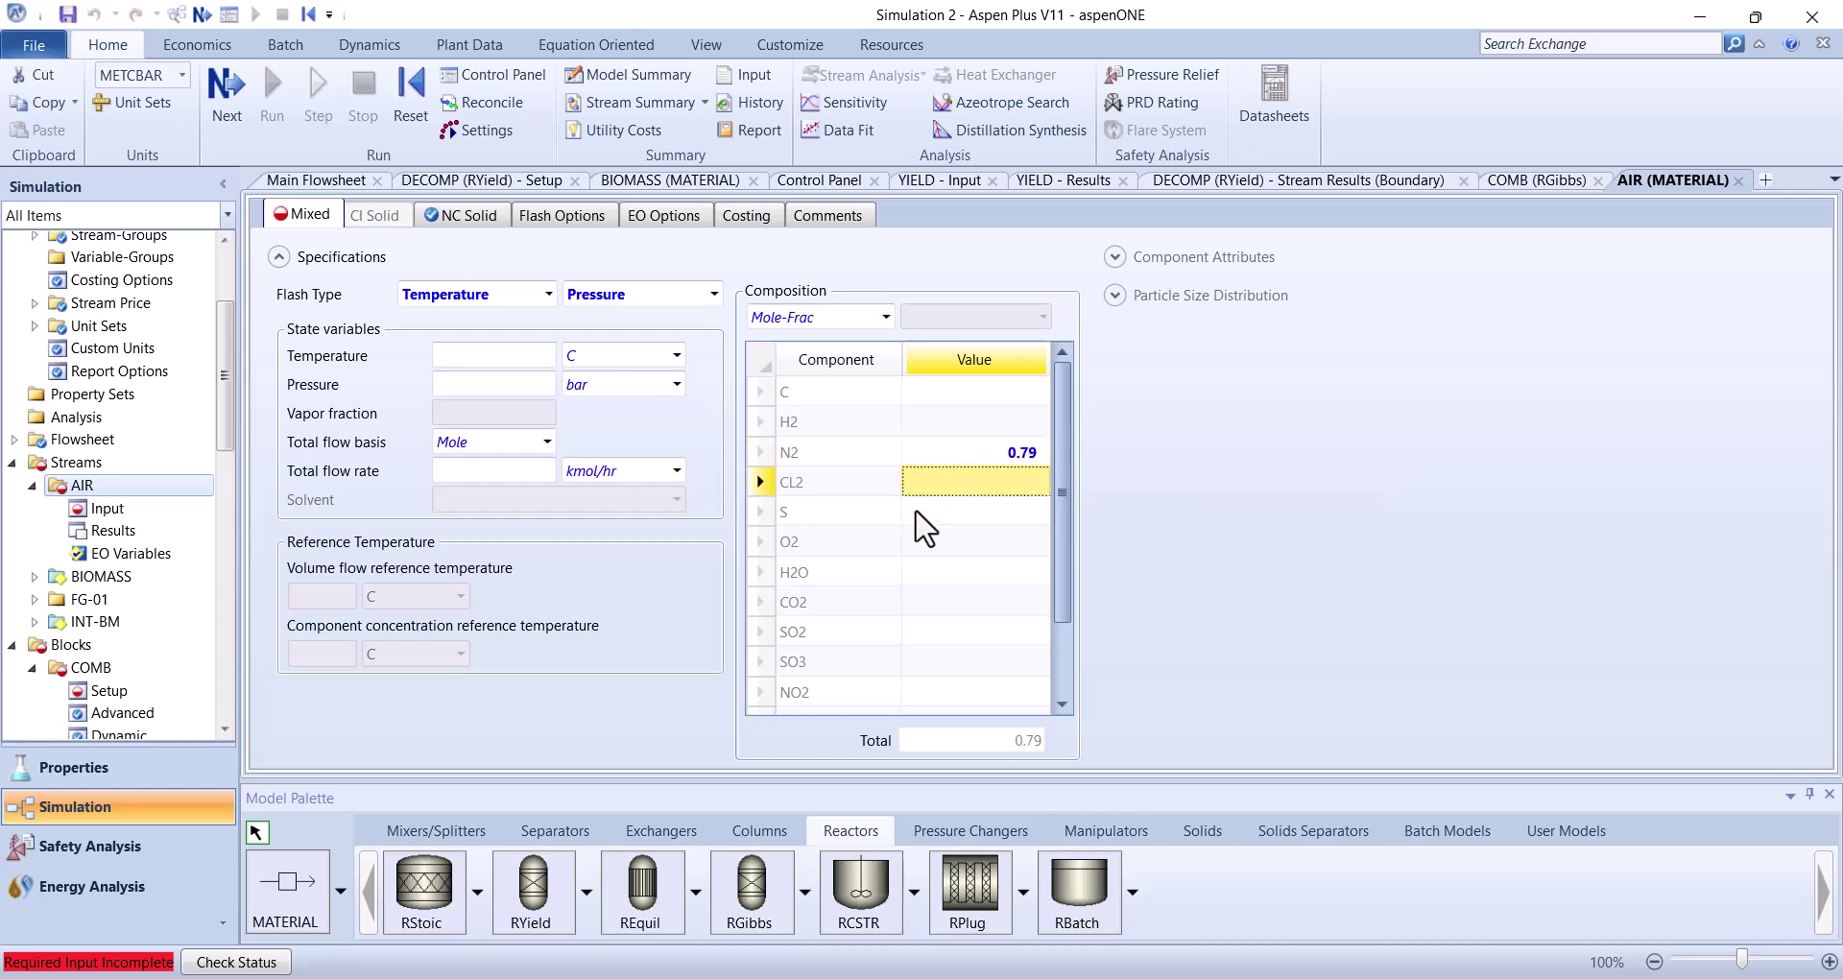
left_click(918, 545)
type("0.21")
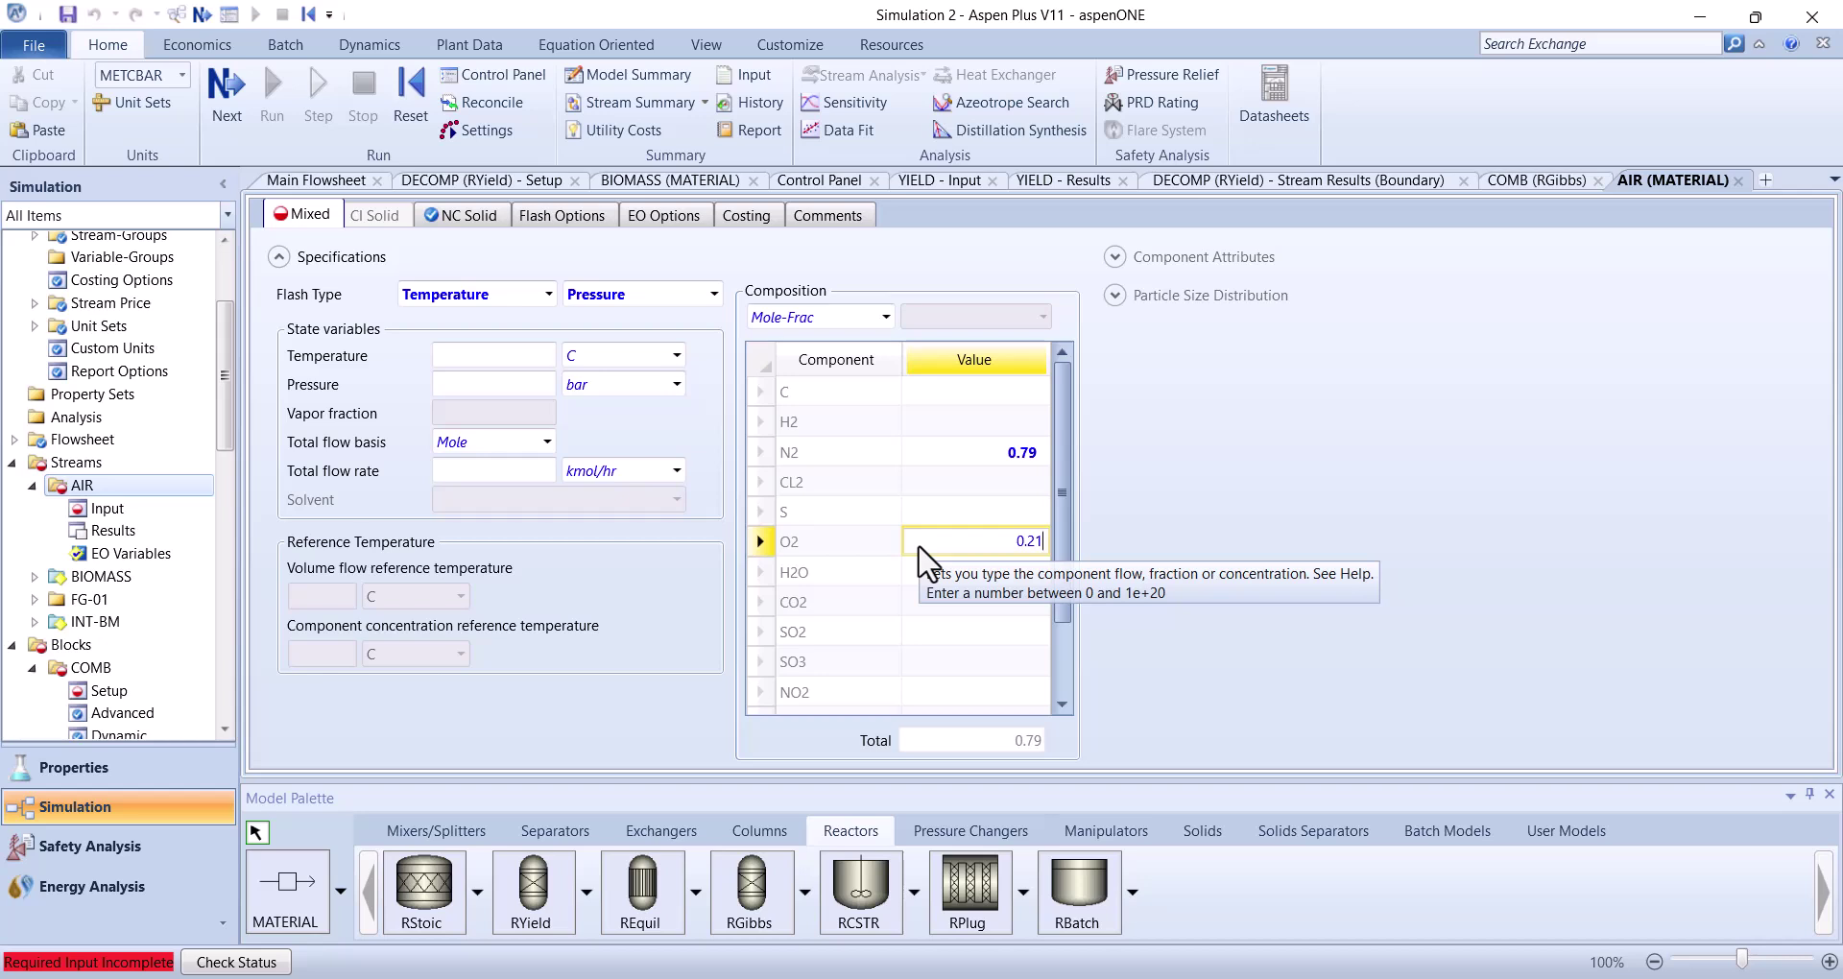
Enter an O2 mole fraction of 0.21 for the AIR stream and set its temperature to 25 C and pressure to 1 bar
key("Return")
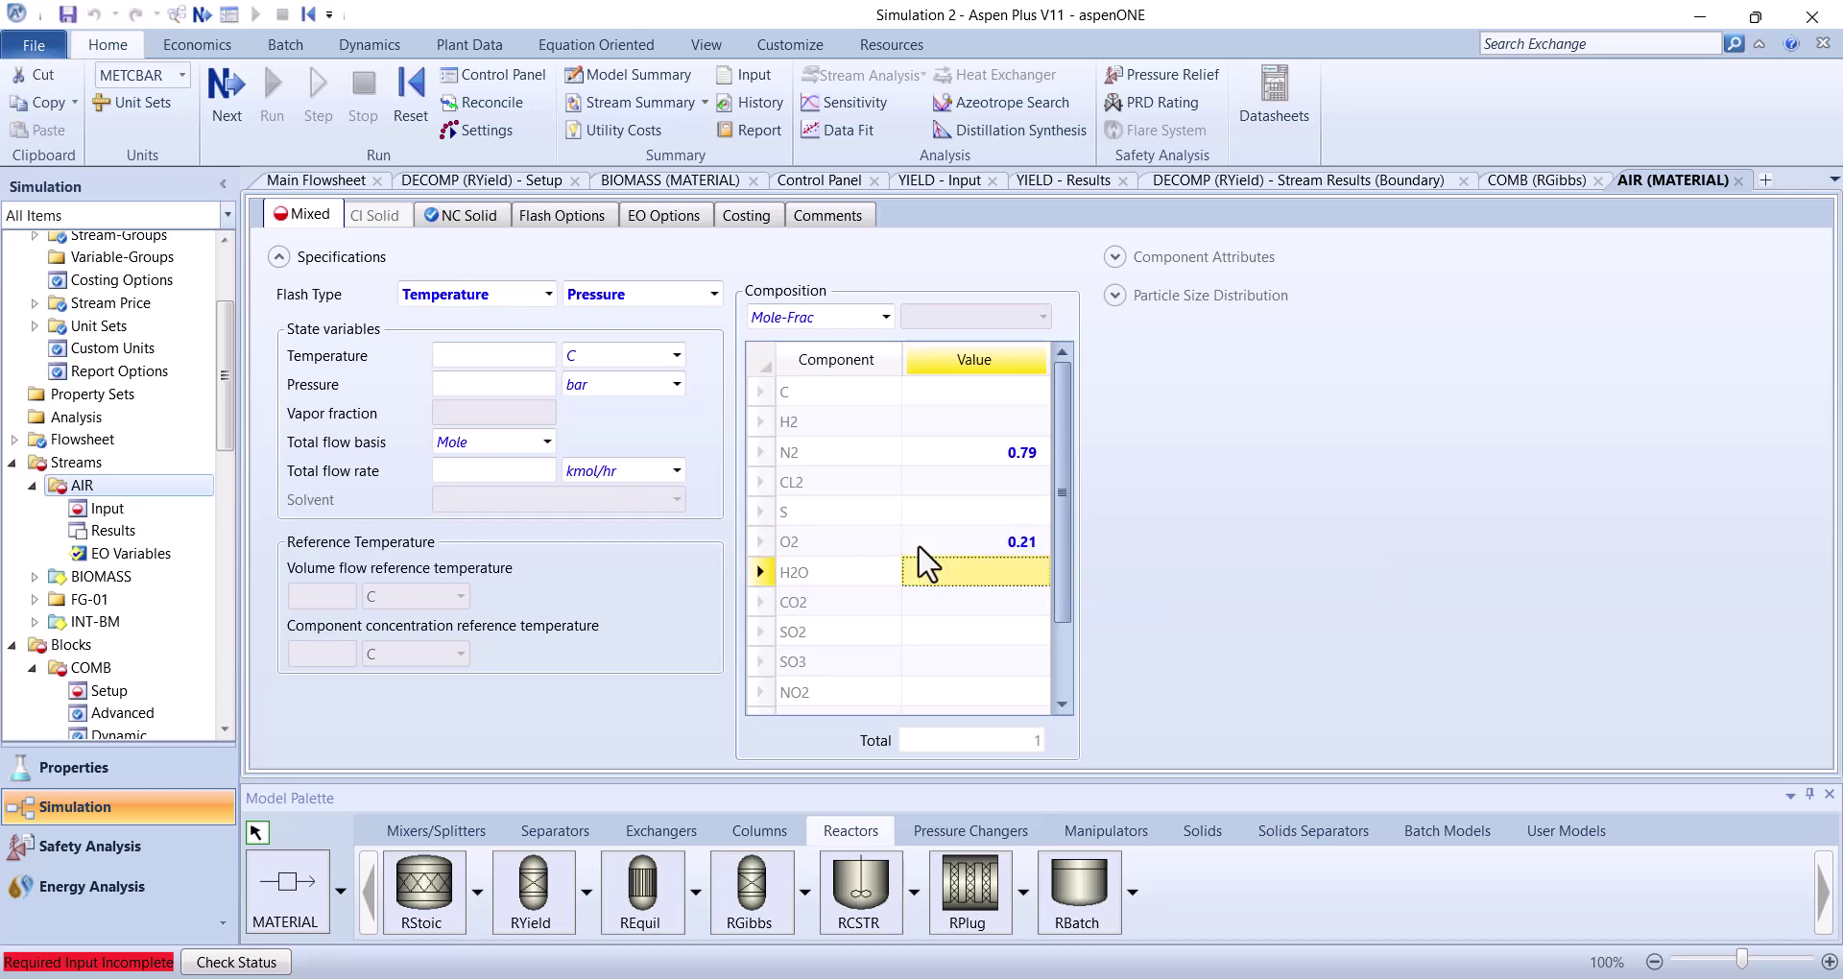
left_click(537, 357)
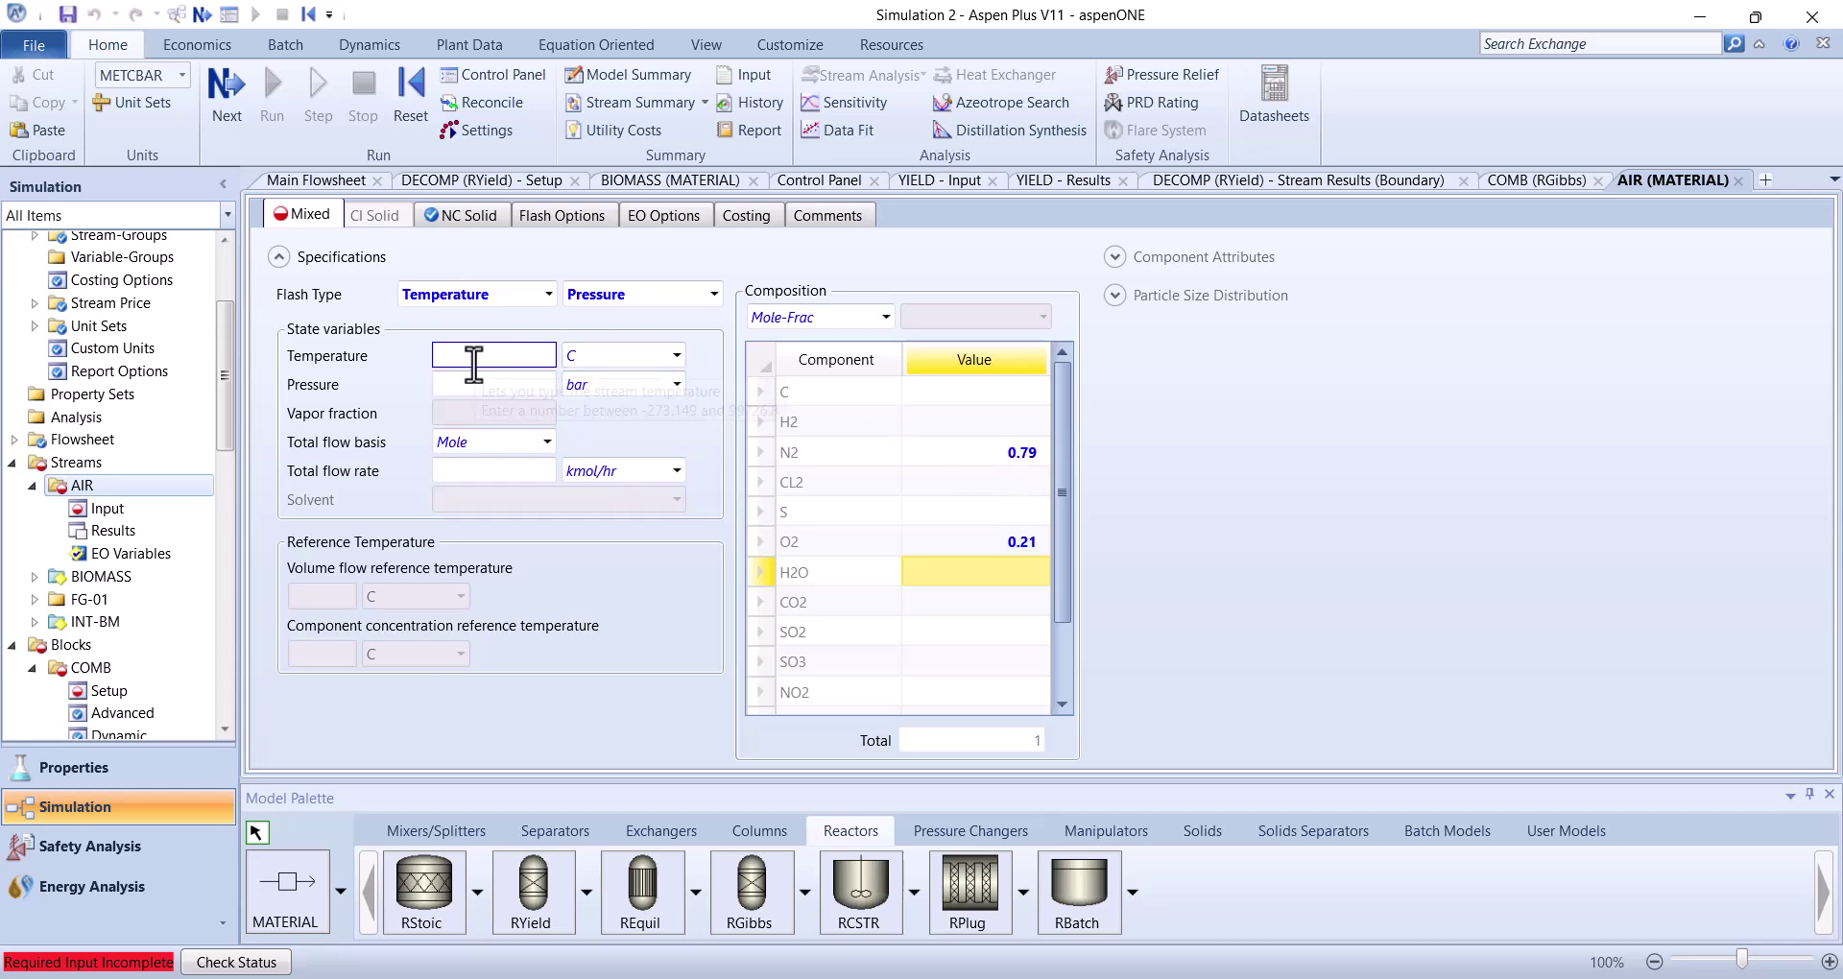
key("Return")
left_click(460, 383)
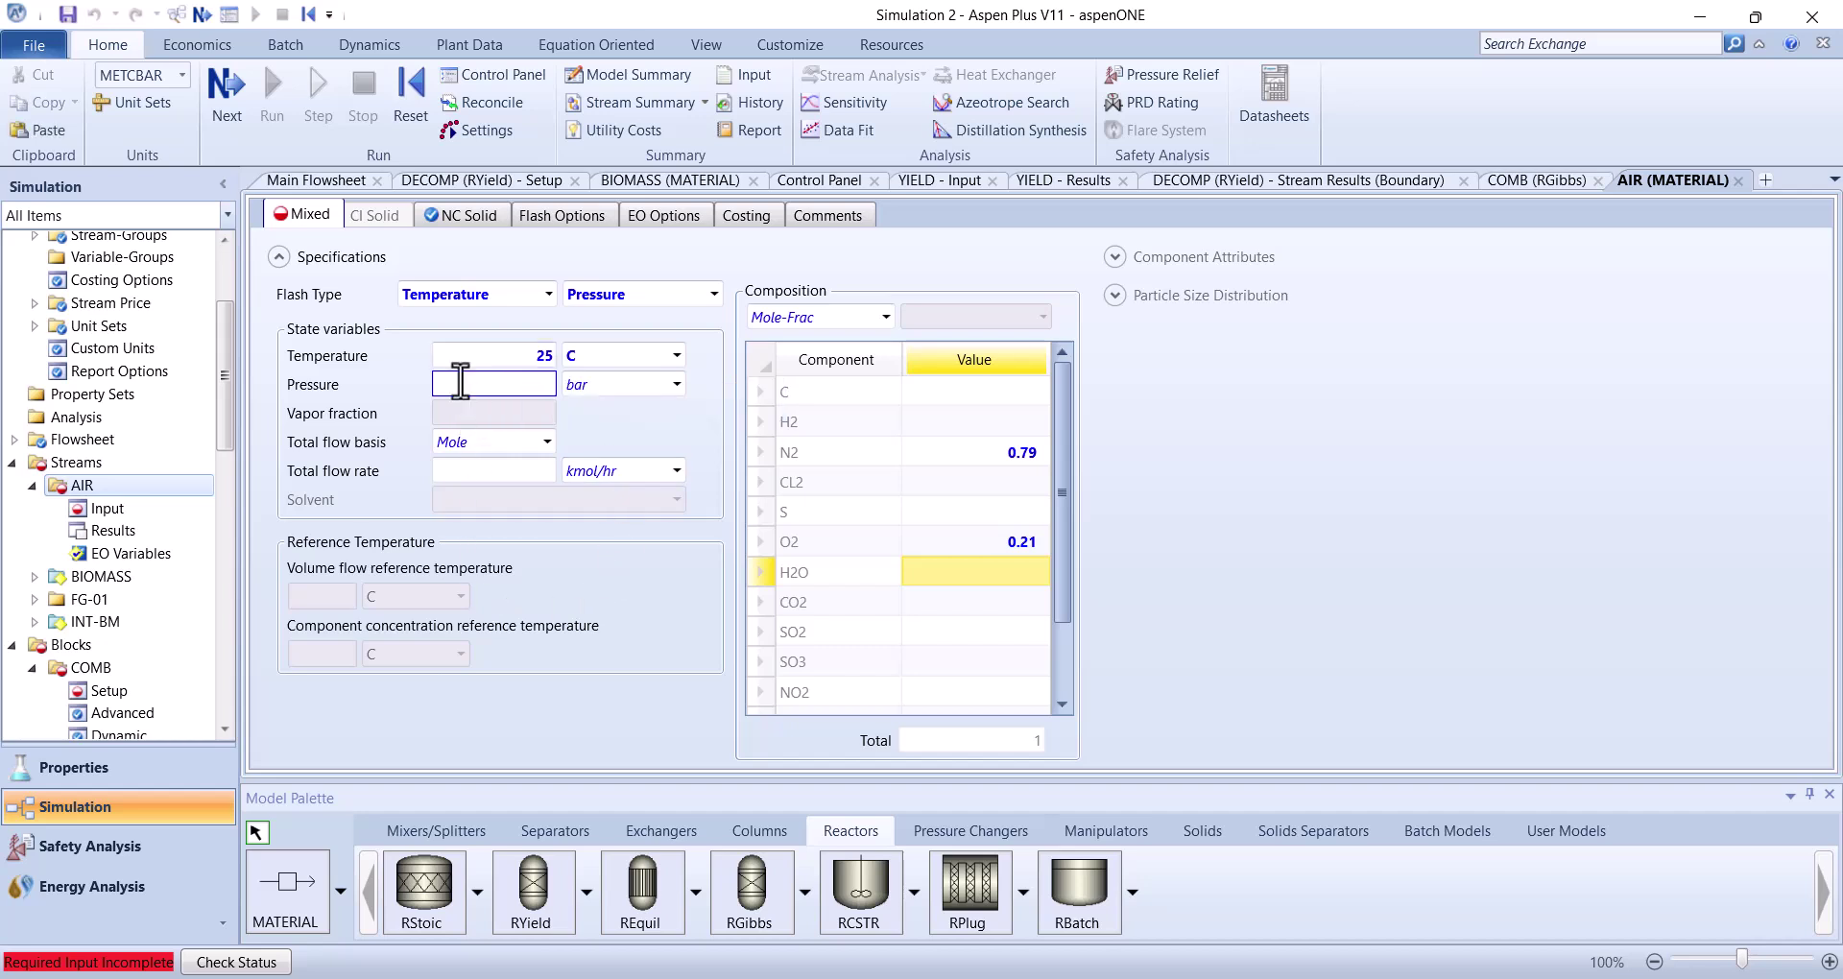
Set the AIR stream's total flow basis to Mass with a flow rate of 150 kg/sec
left_click(543, 445)
left_click(501, 472)
key("Down")
left_click(584, 468)
left_click(588, 568)
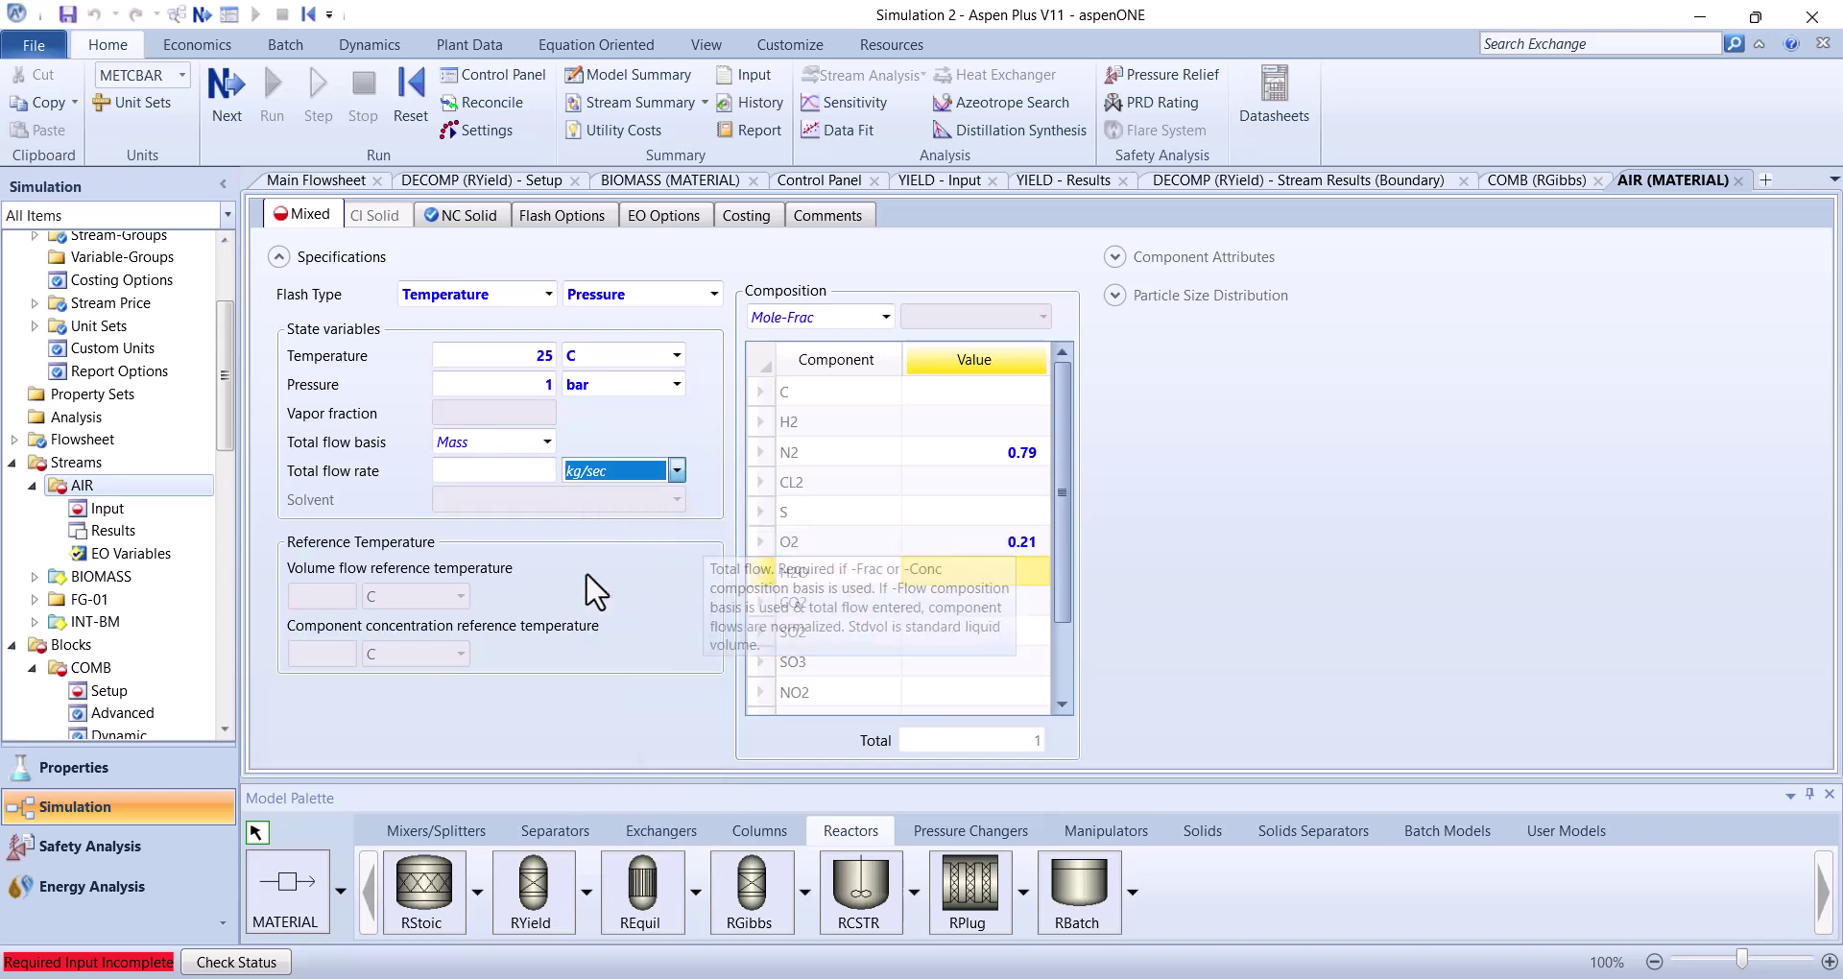
left_click(491, 480)
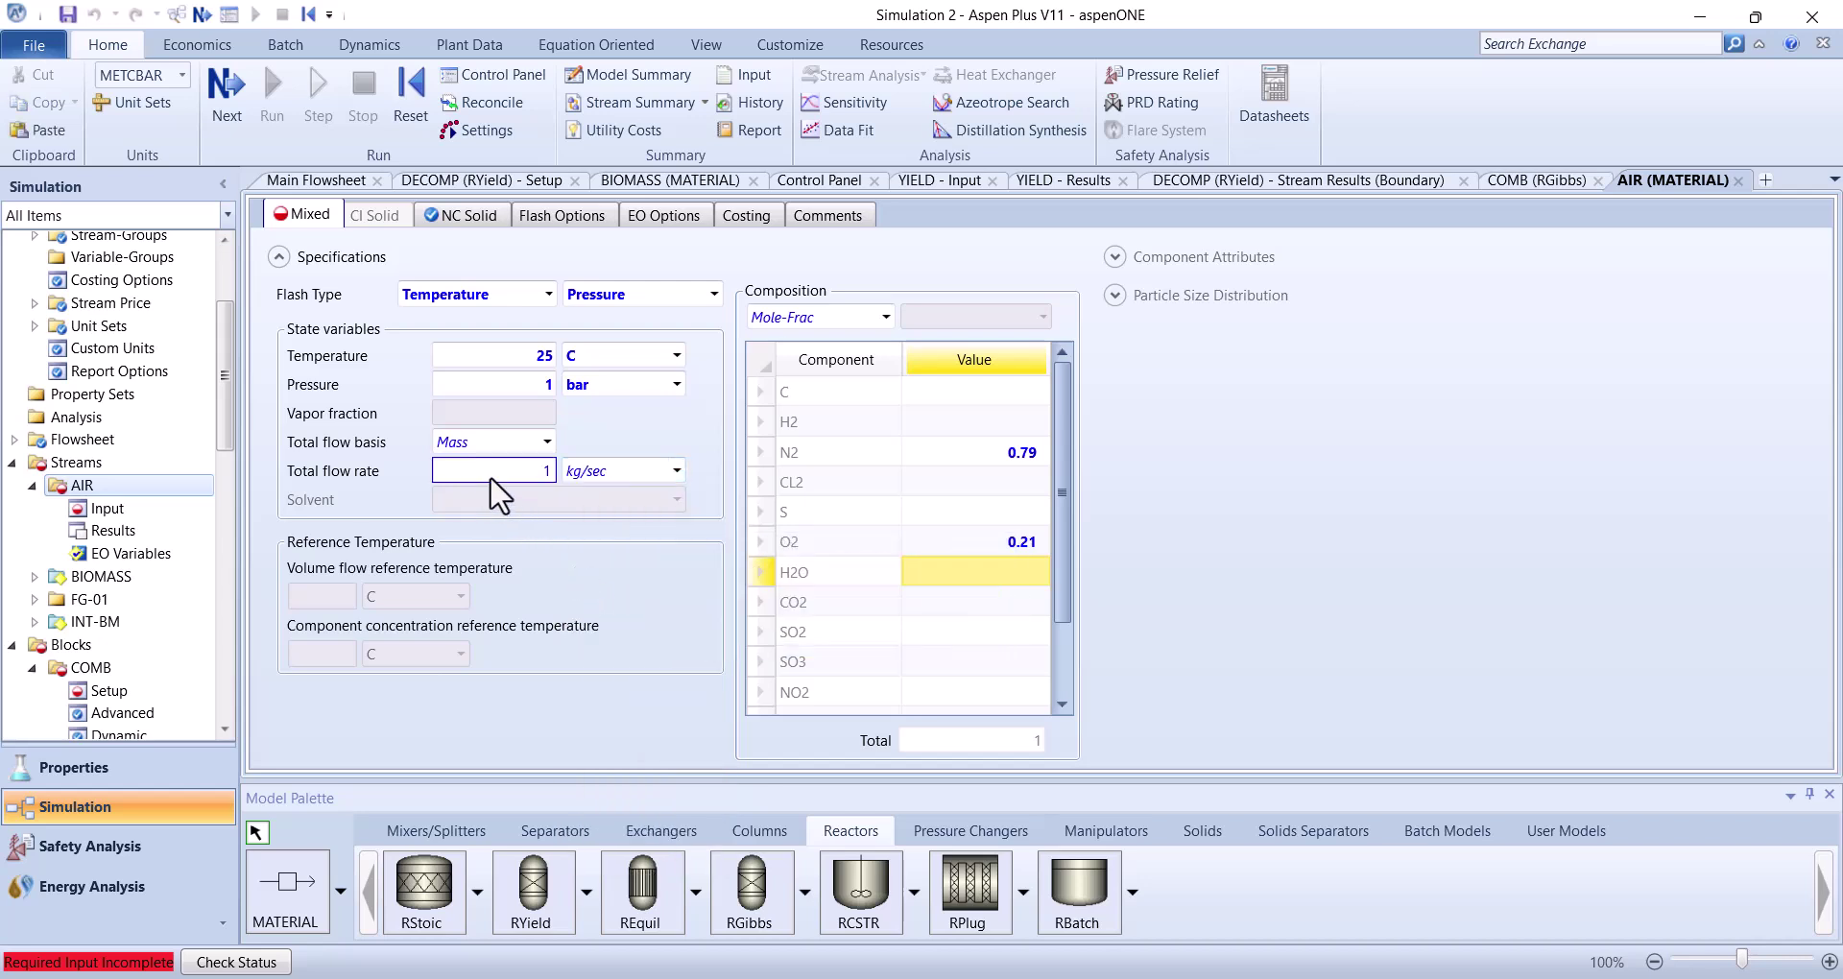
key("Return")
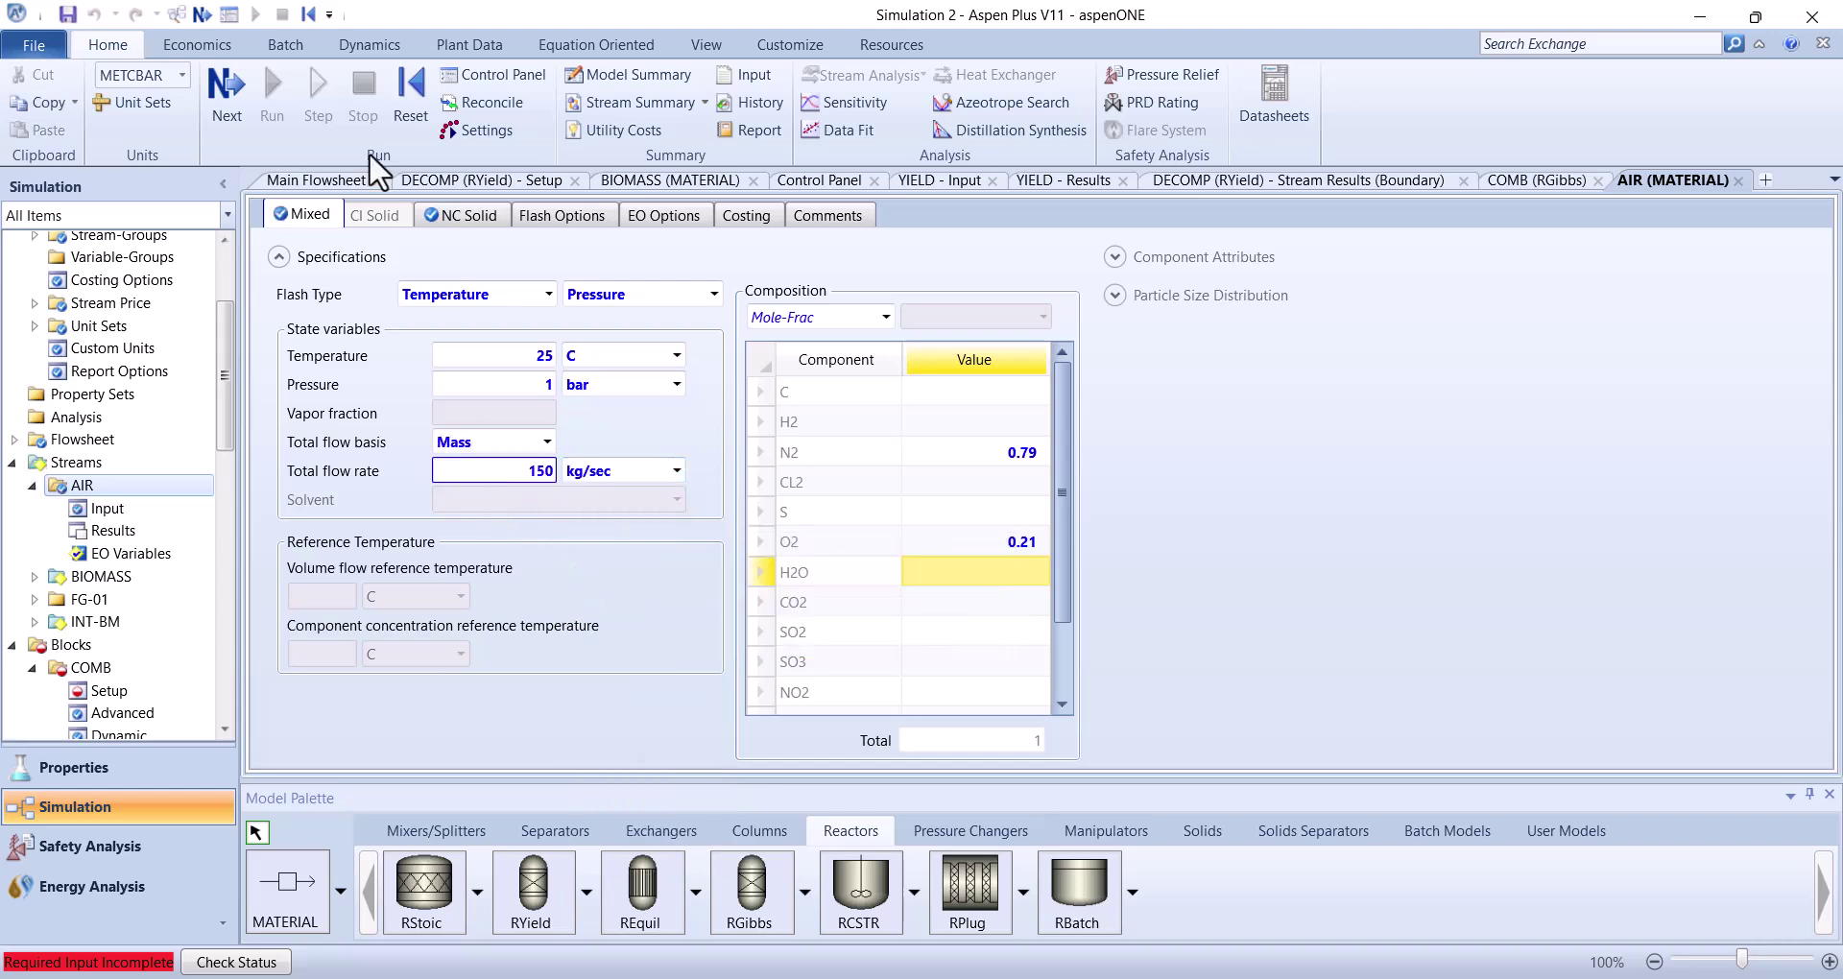
Specify the COMB reactor from the main flowsheet with a pressure of 1 bar and a heat duty of 0 cal/sec
left_click(327, 178)
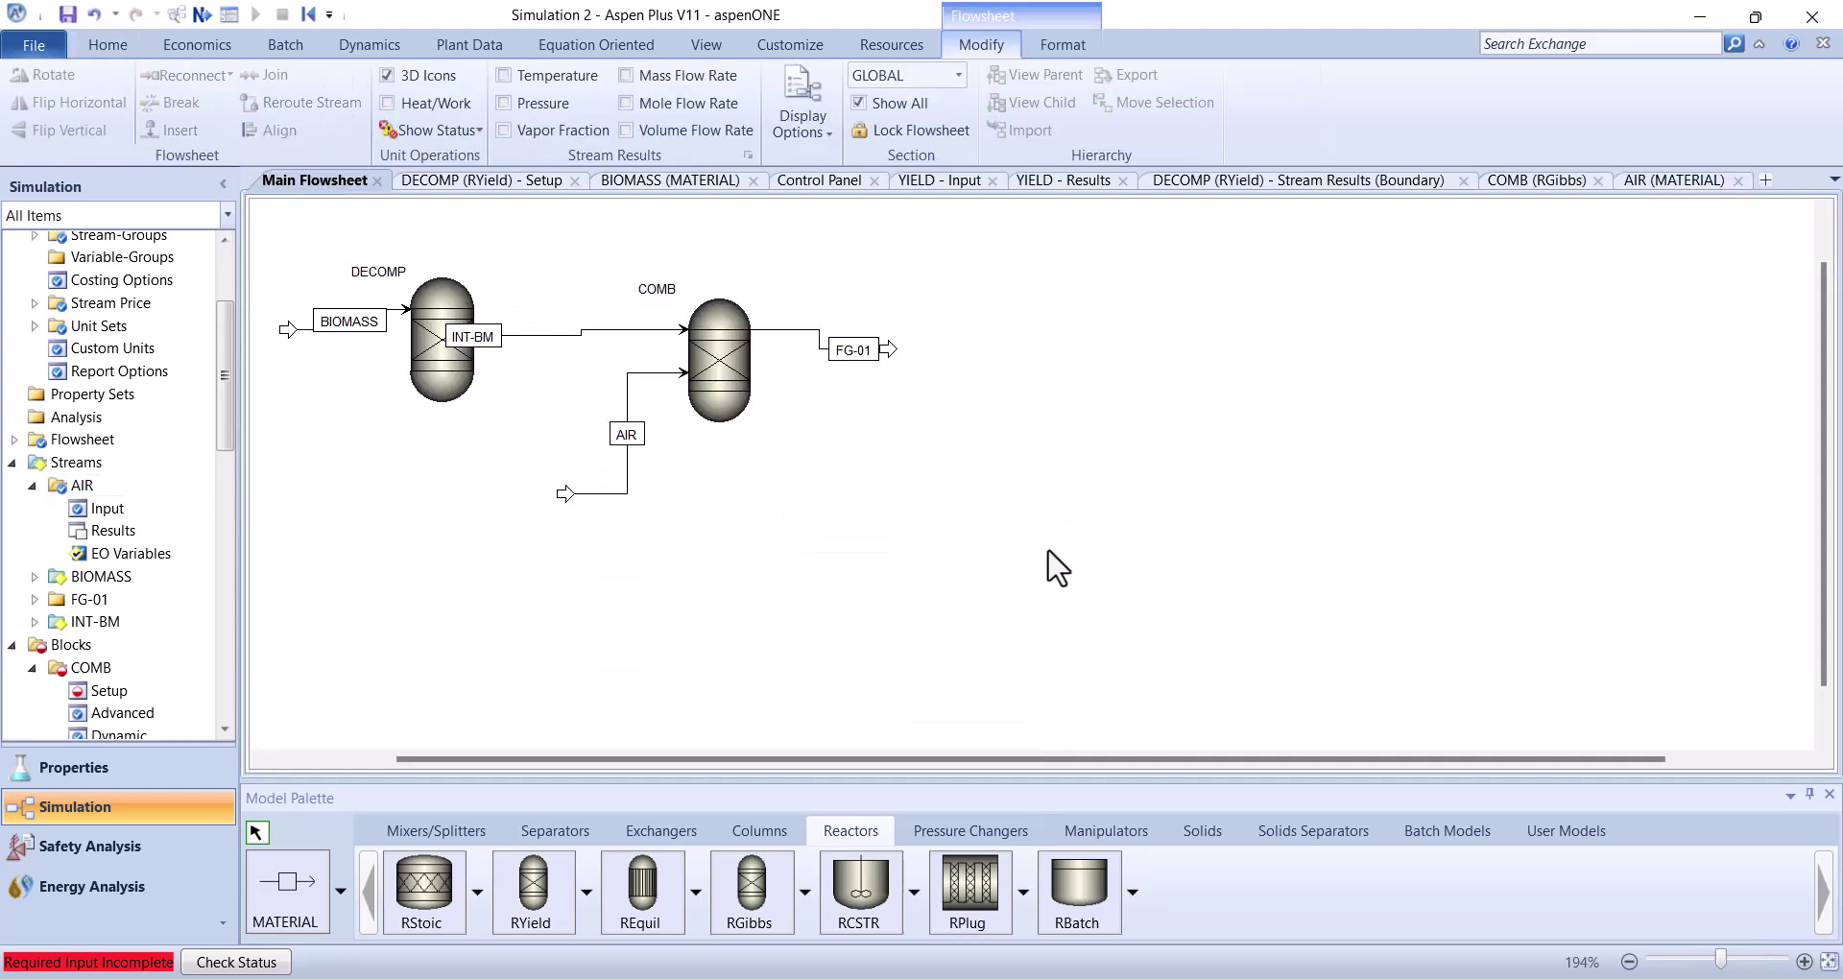
double_click(732, 374)
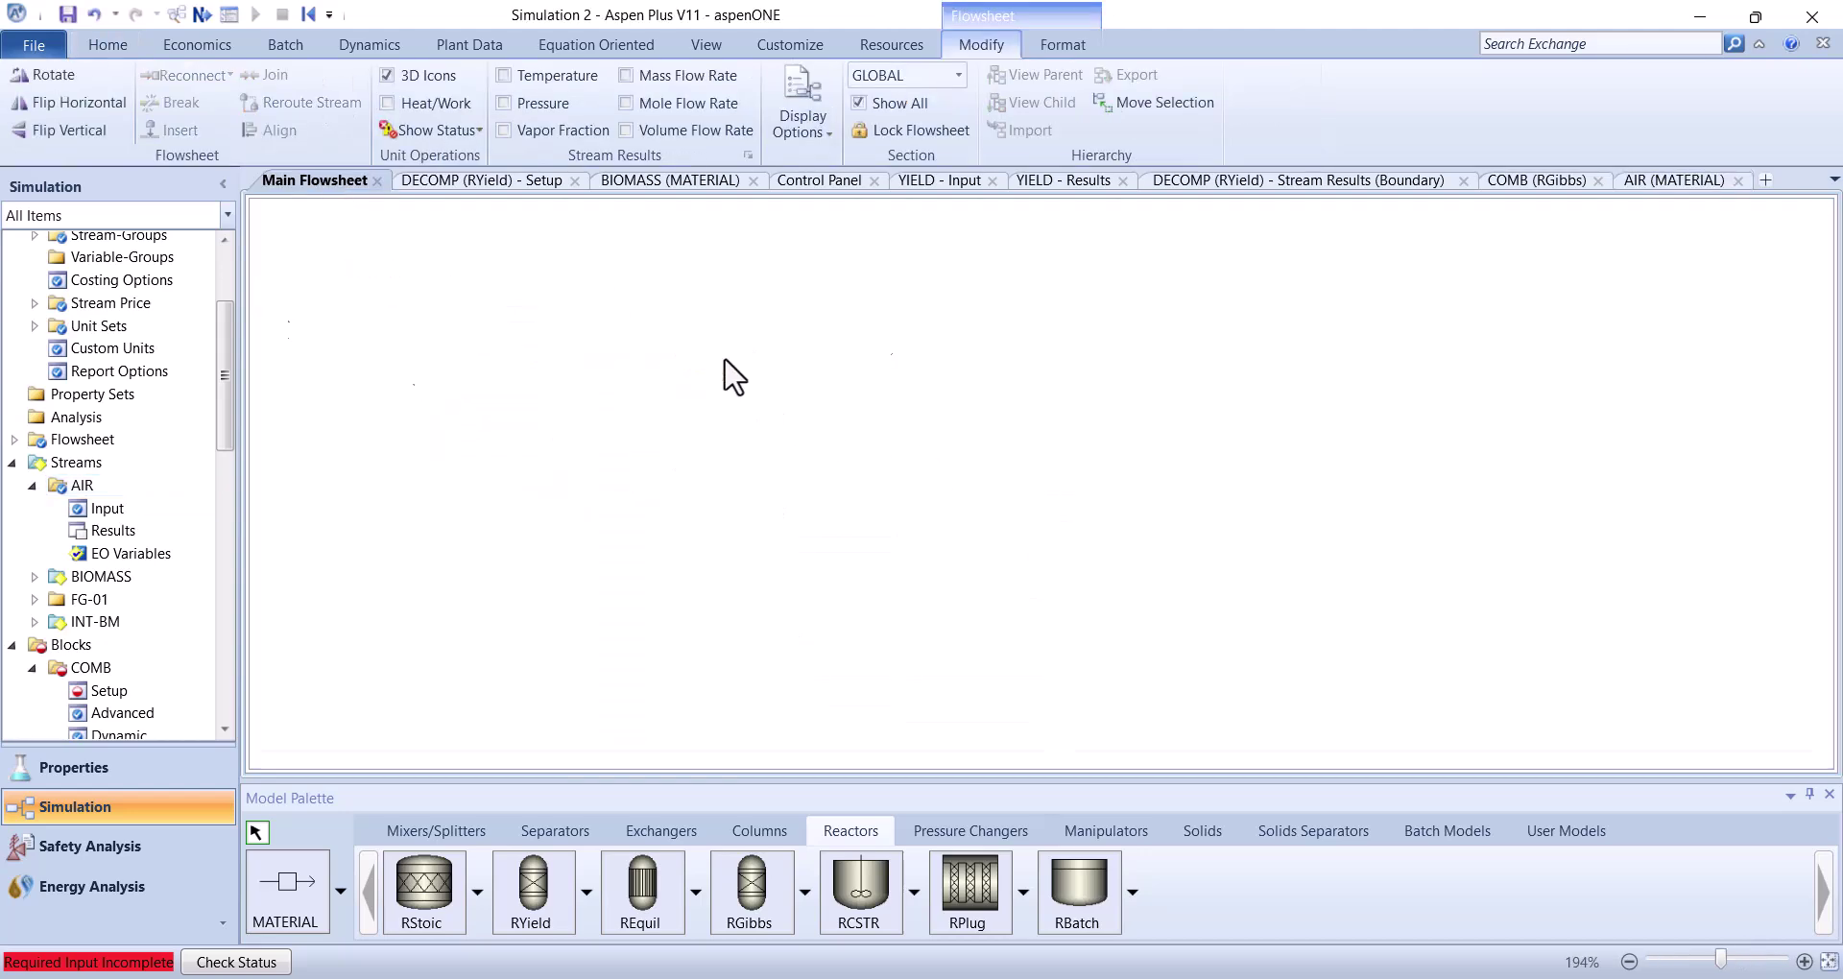
left_click(549, 338)
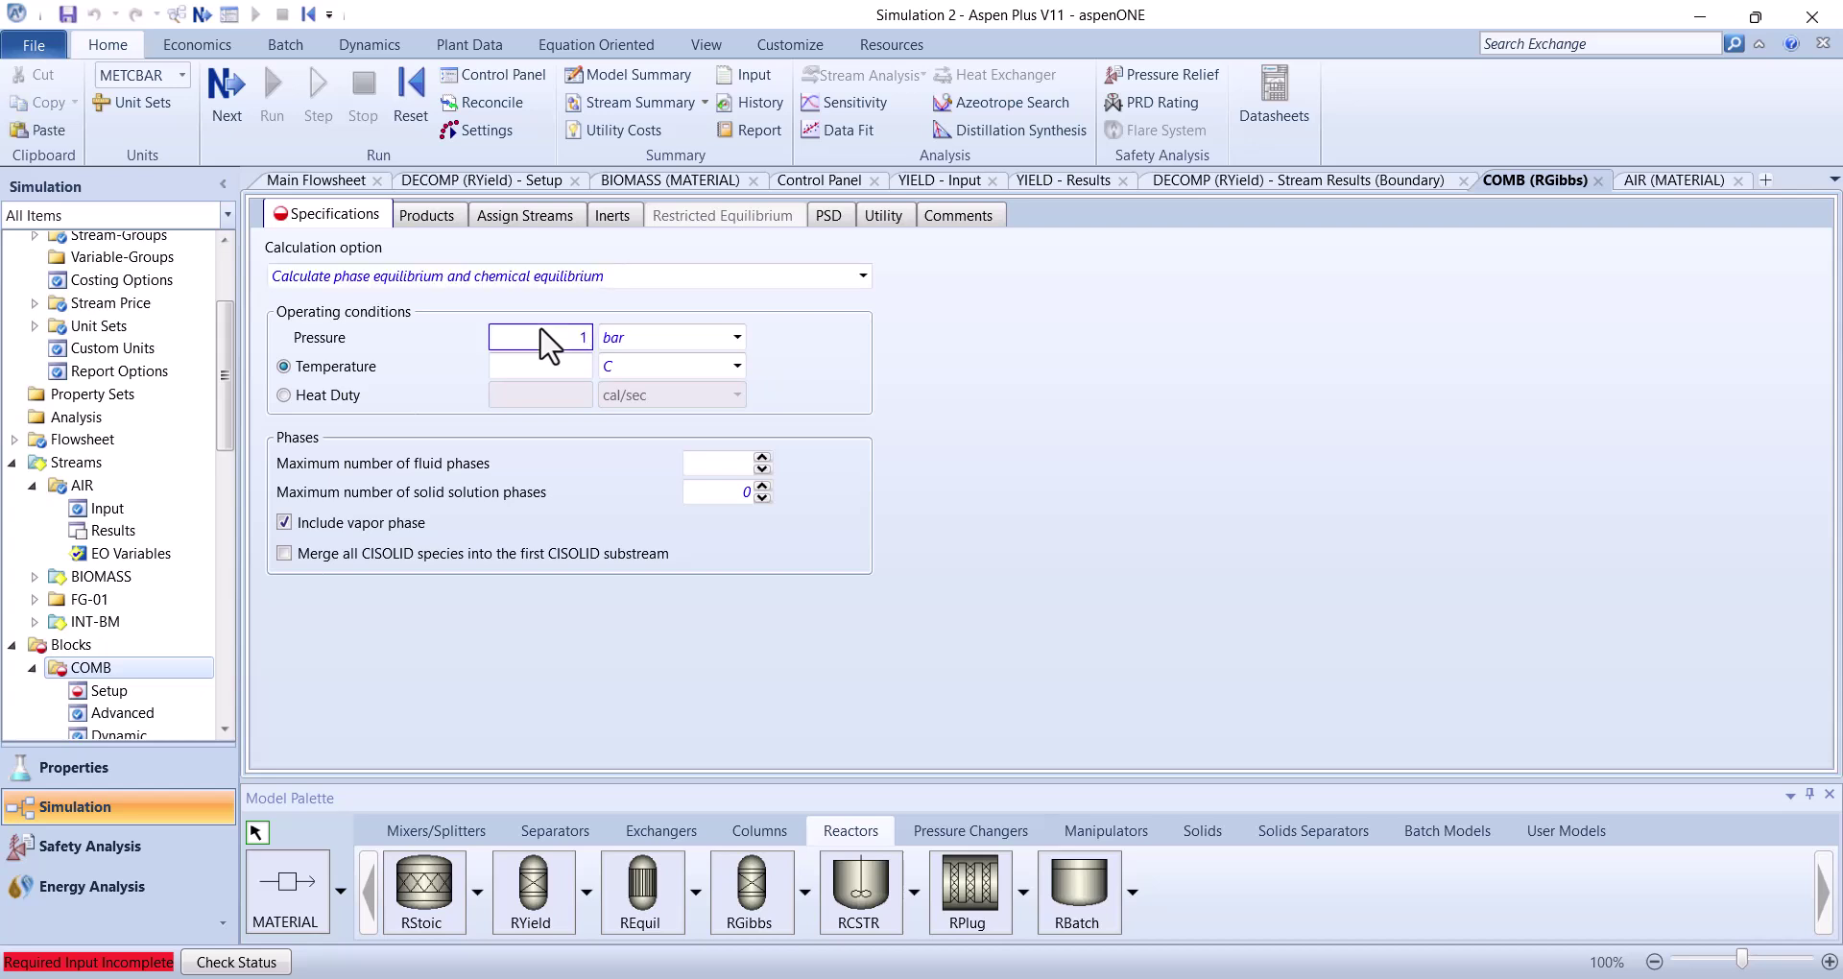
left_click(321, 399)
left_click(519, 395)
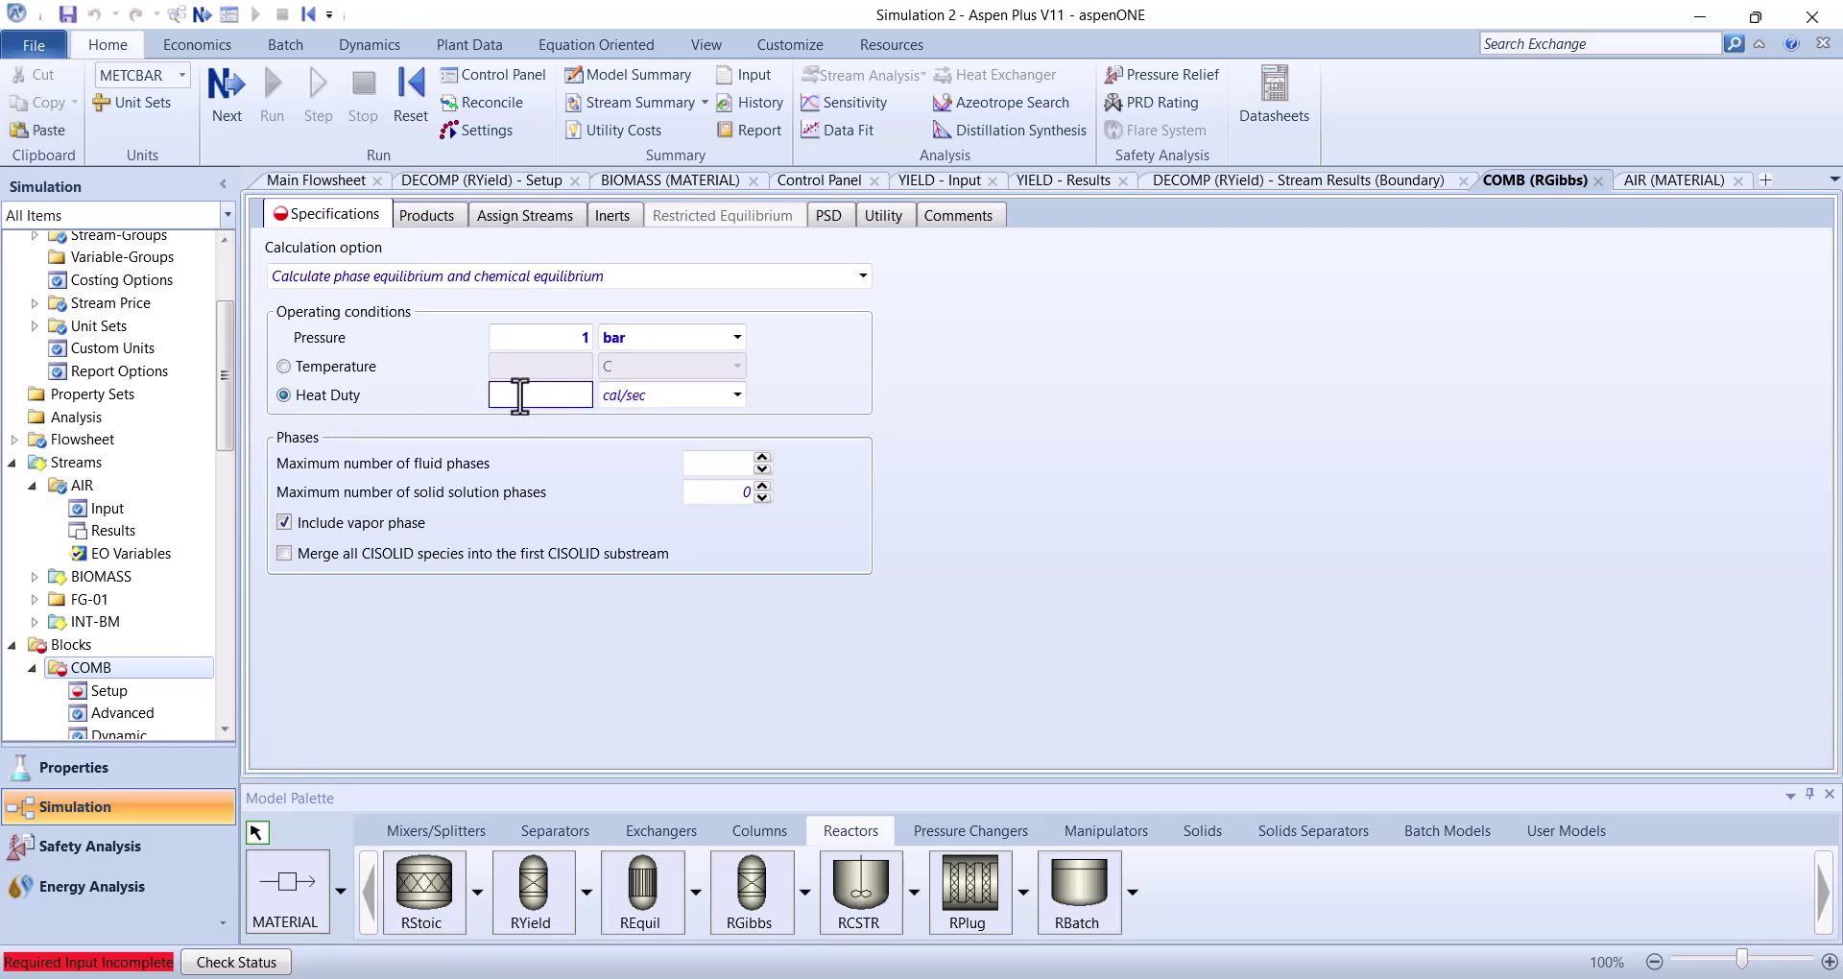
type("0")
key("Return")
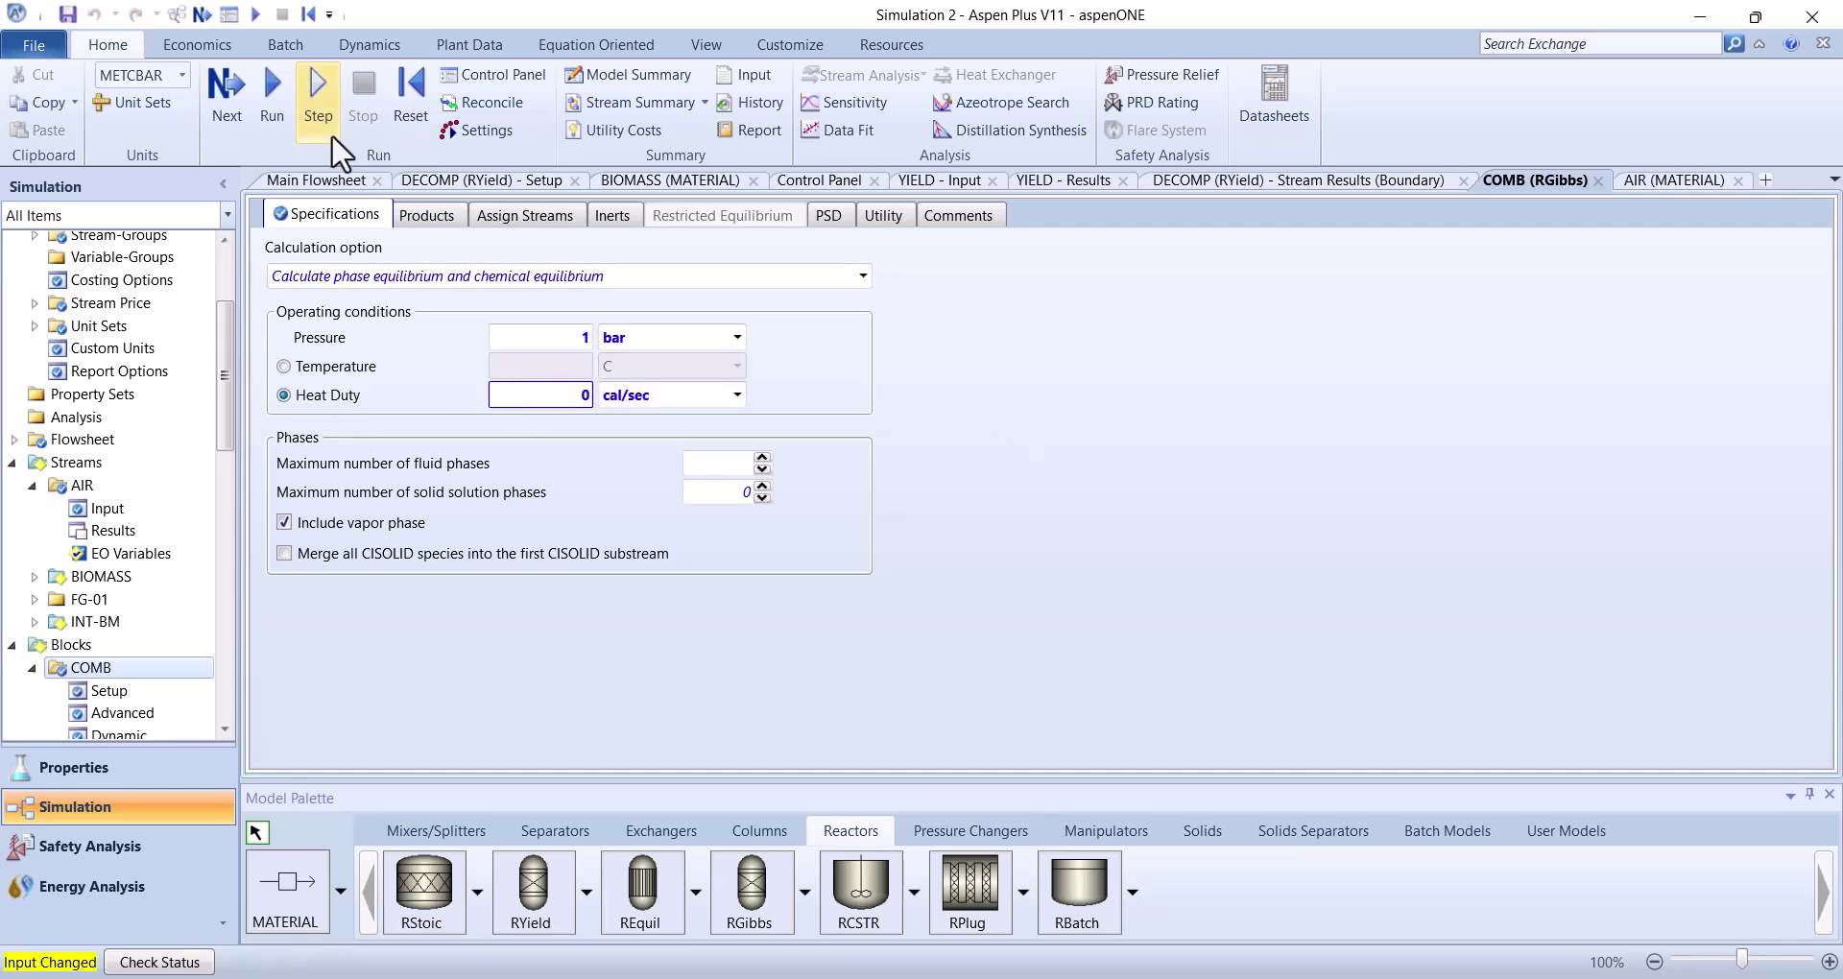
Run the simulation, continuing without moving back to the YIELD calculator, and open the DECOMP block's status messages from the run status
left_click(234, 96)
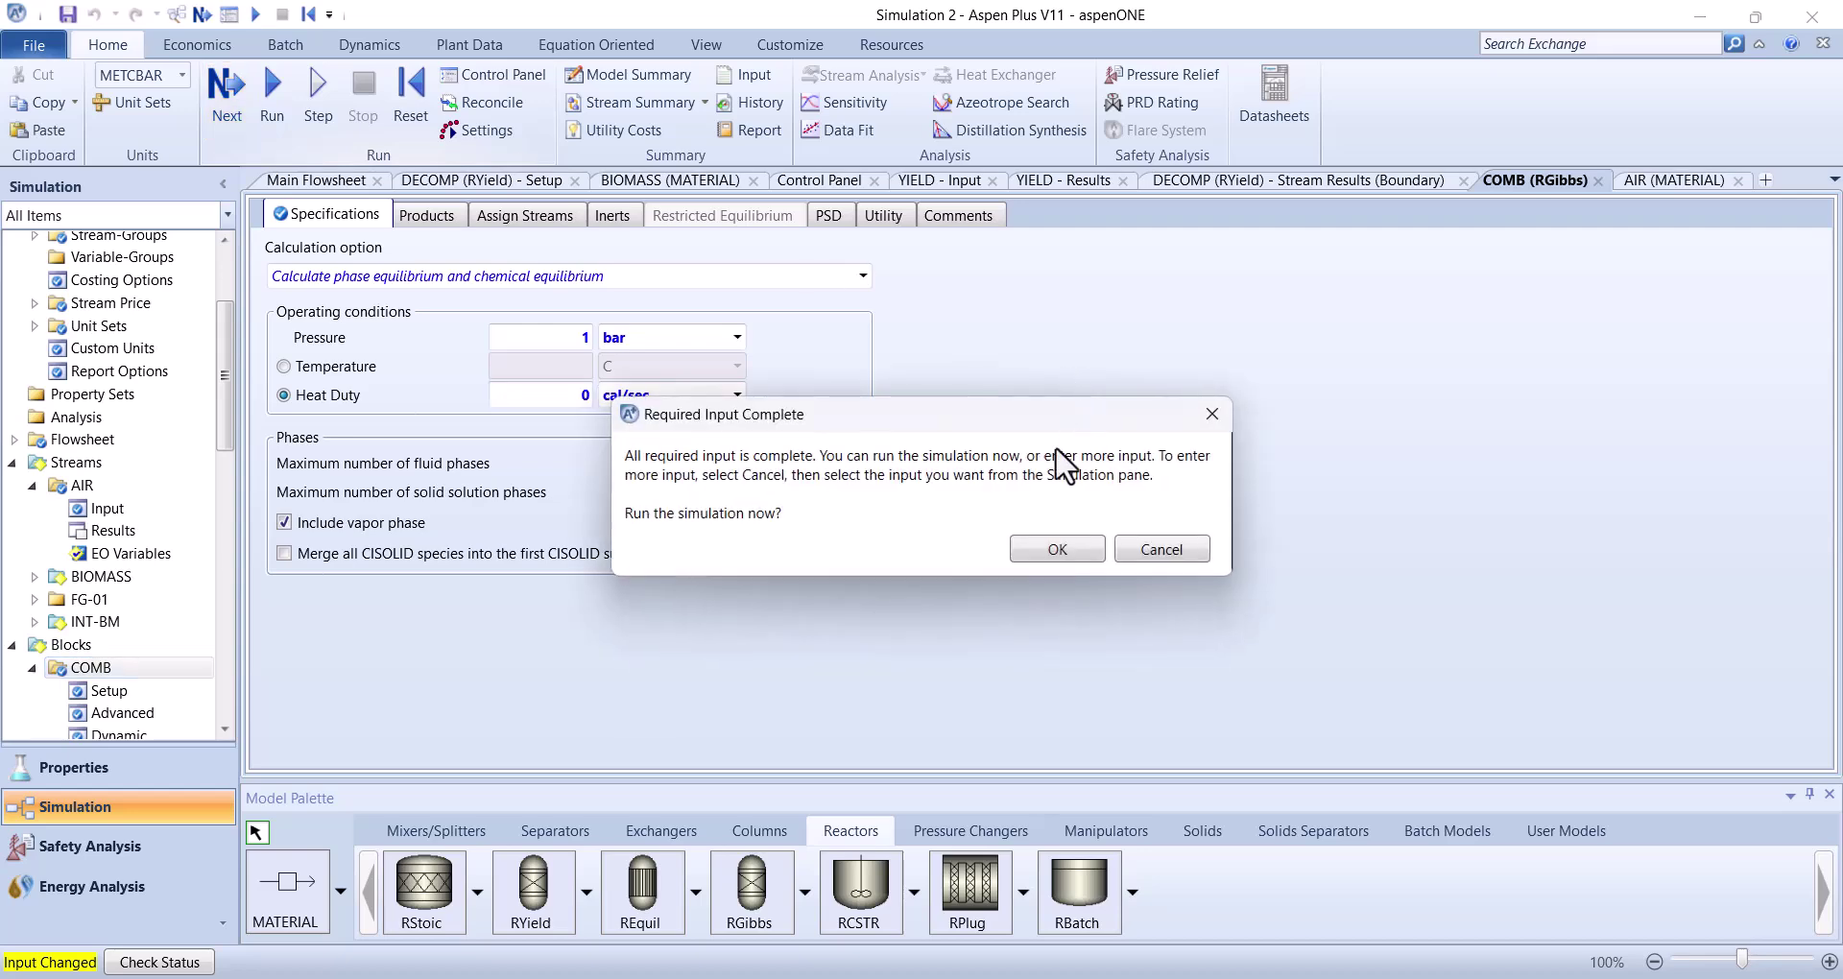
left_click(1044, 540)
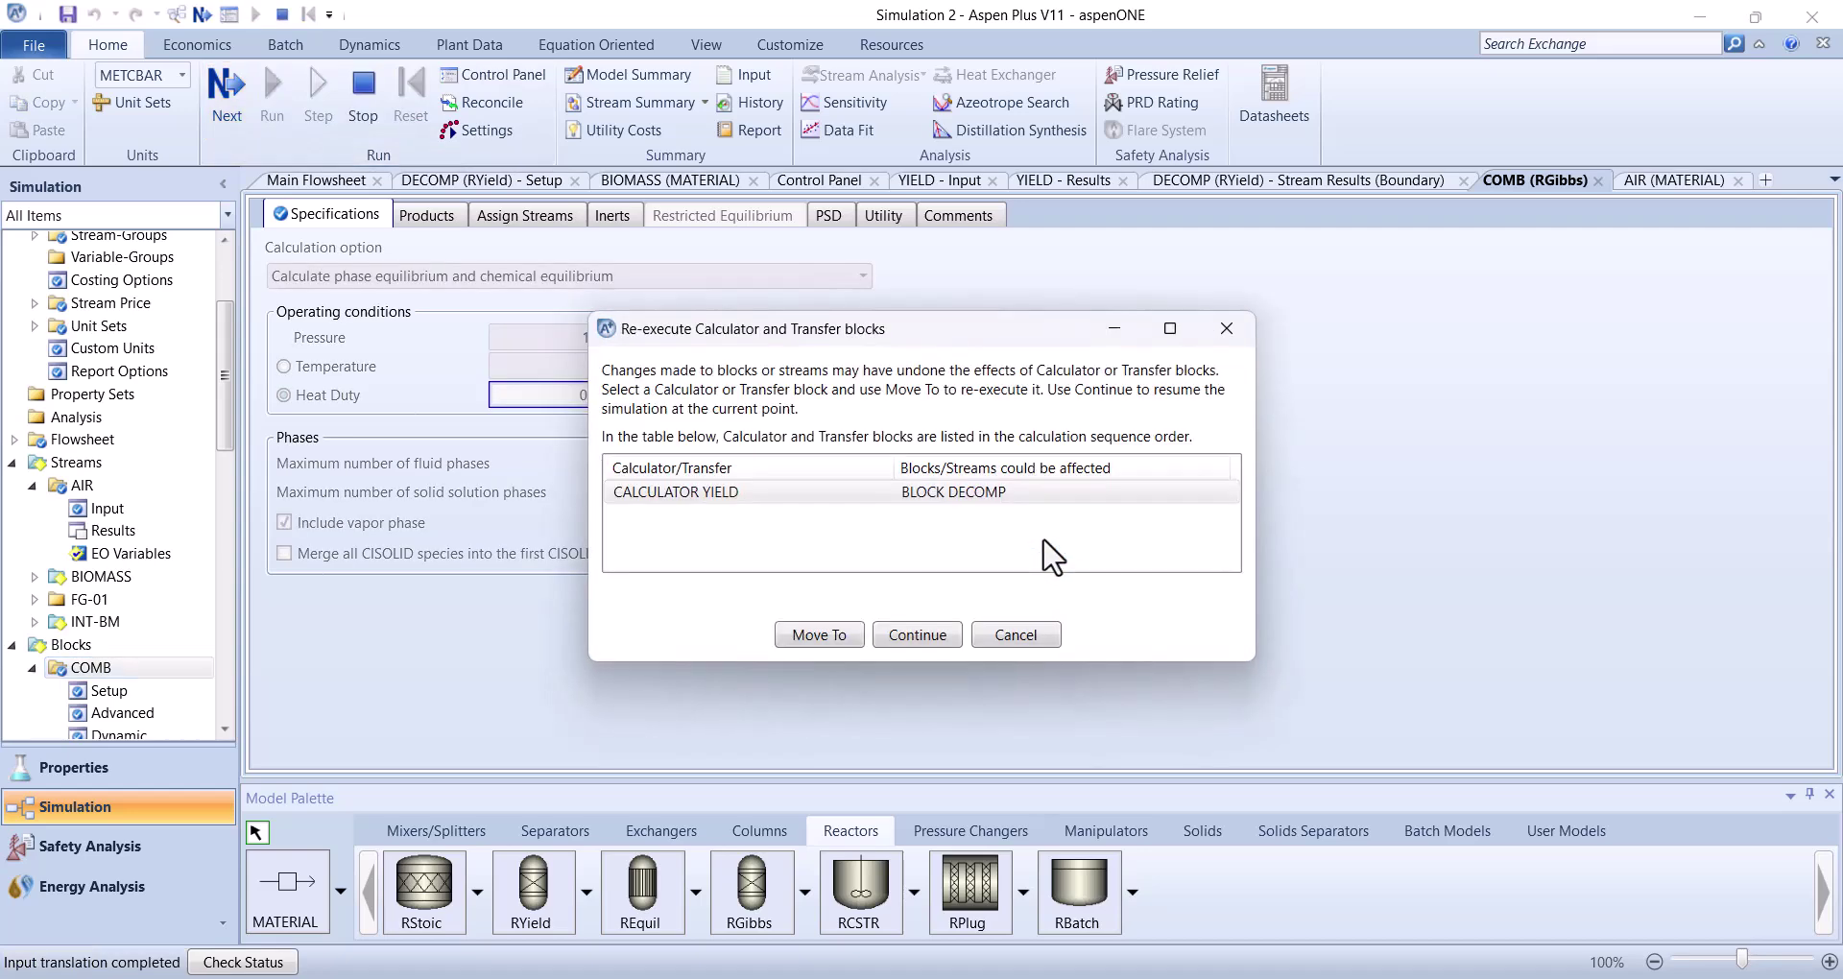
left_click(916, 634)
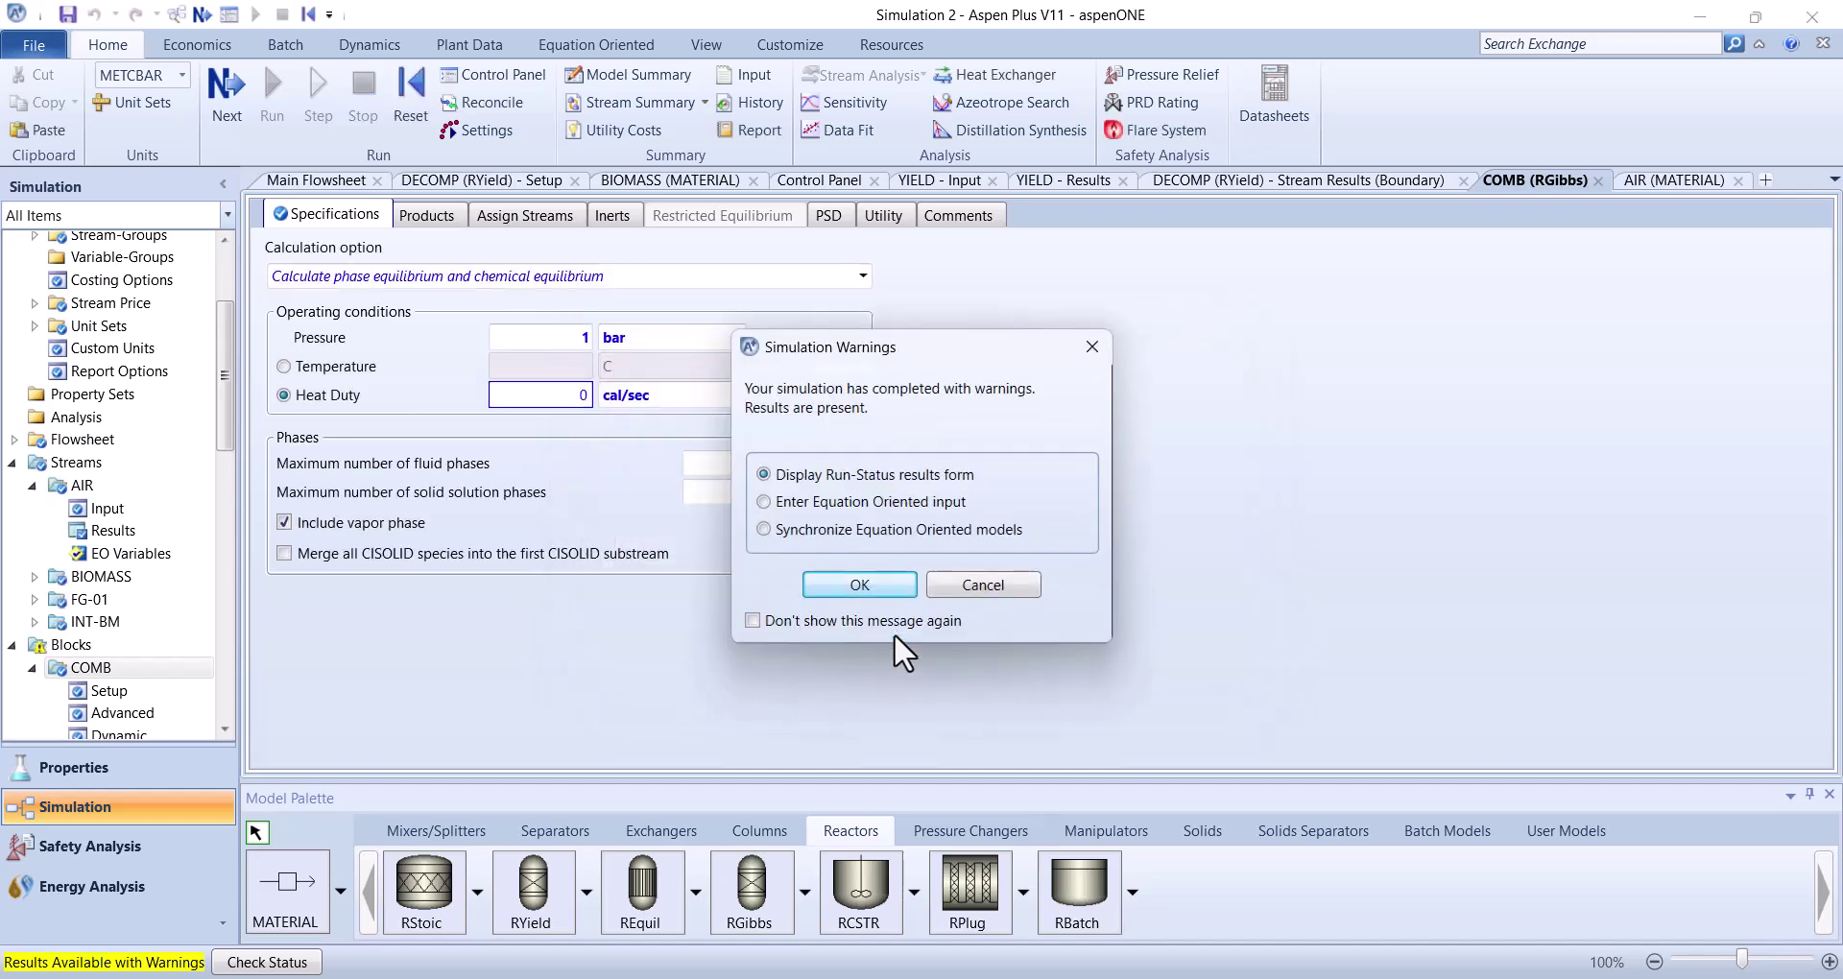
left_click(857, 585)
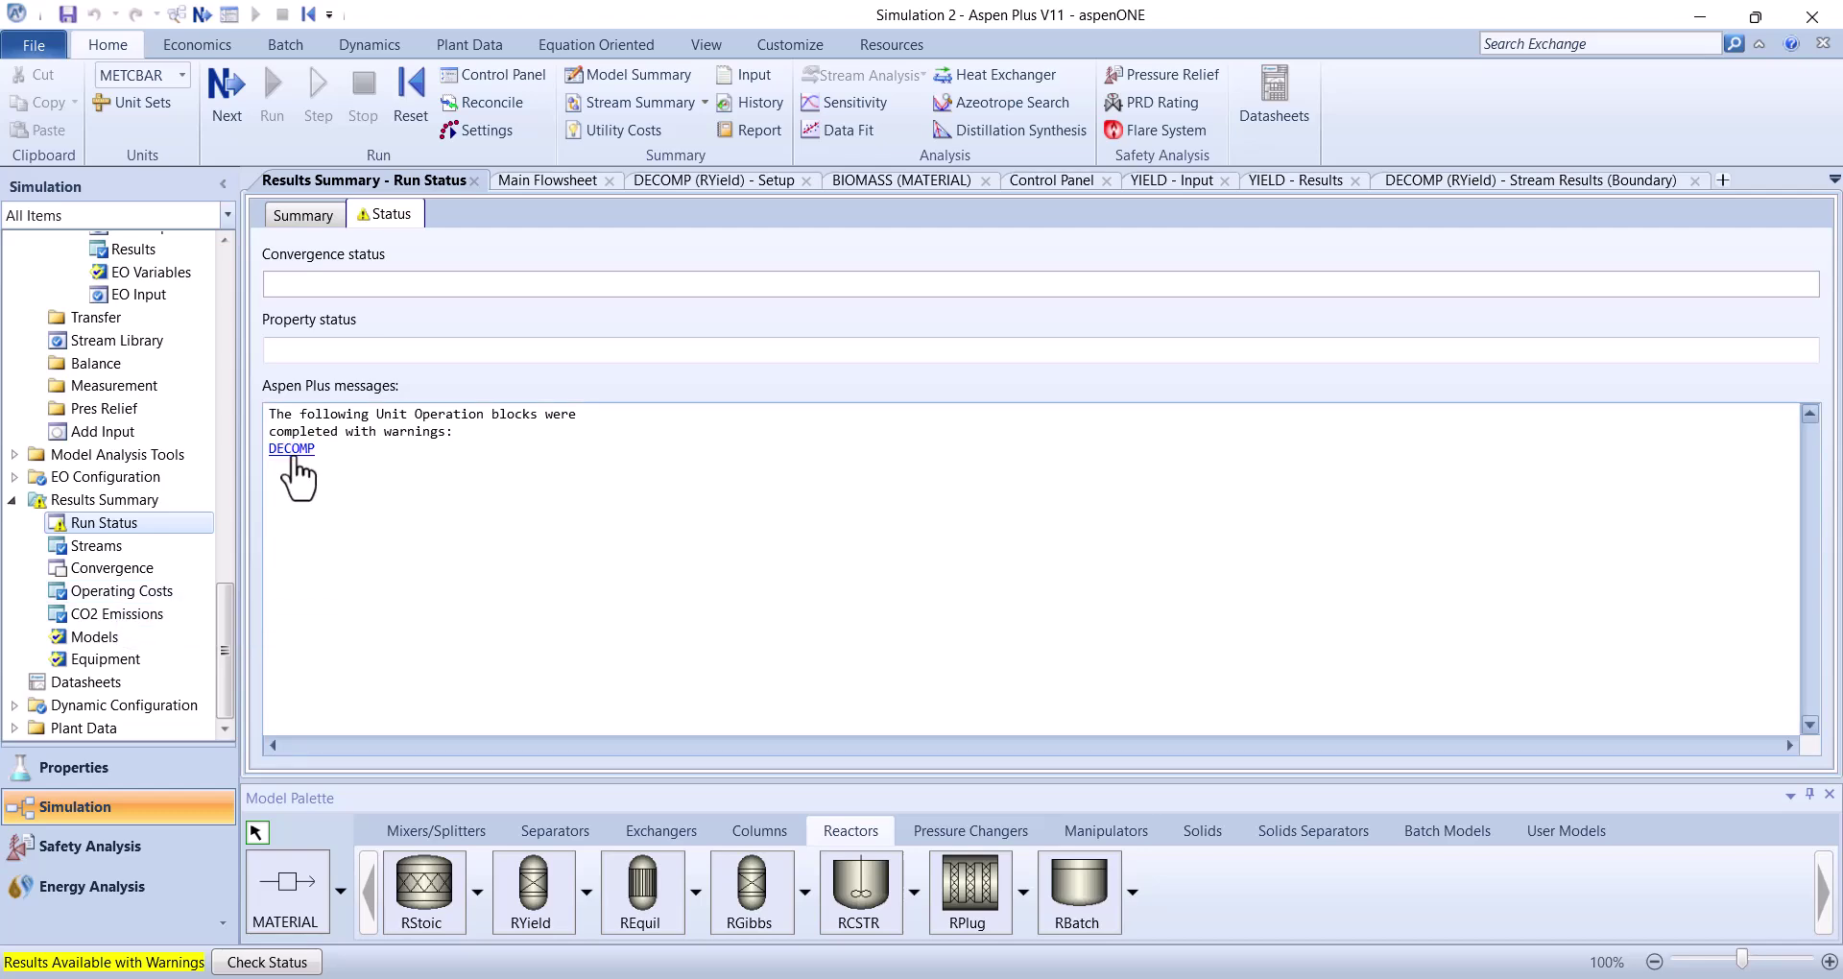
left_click(294, 457)
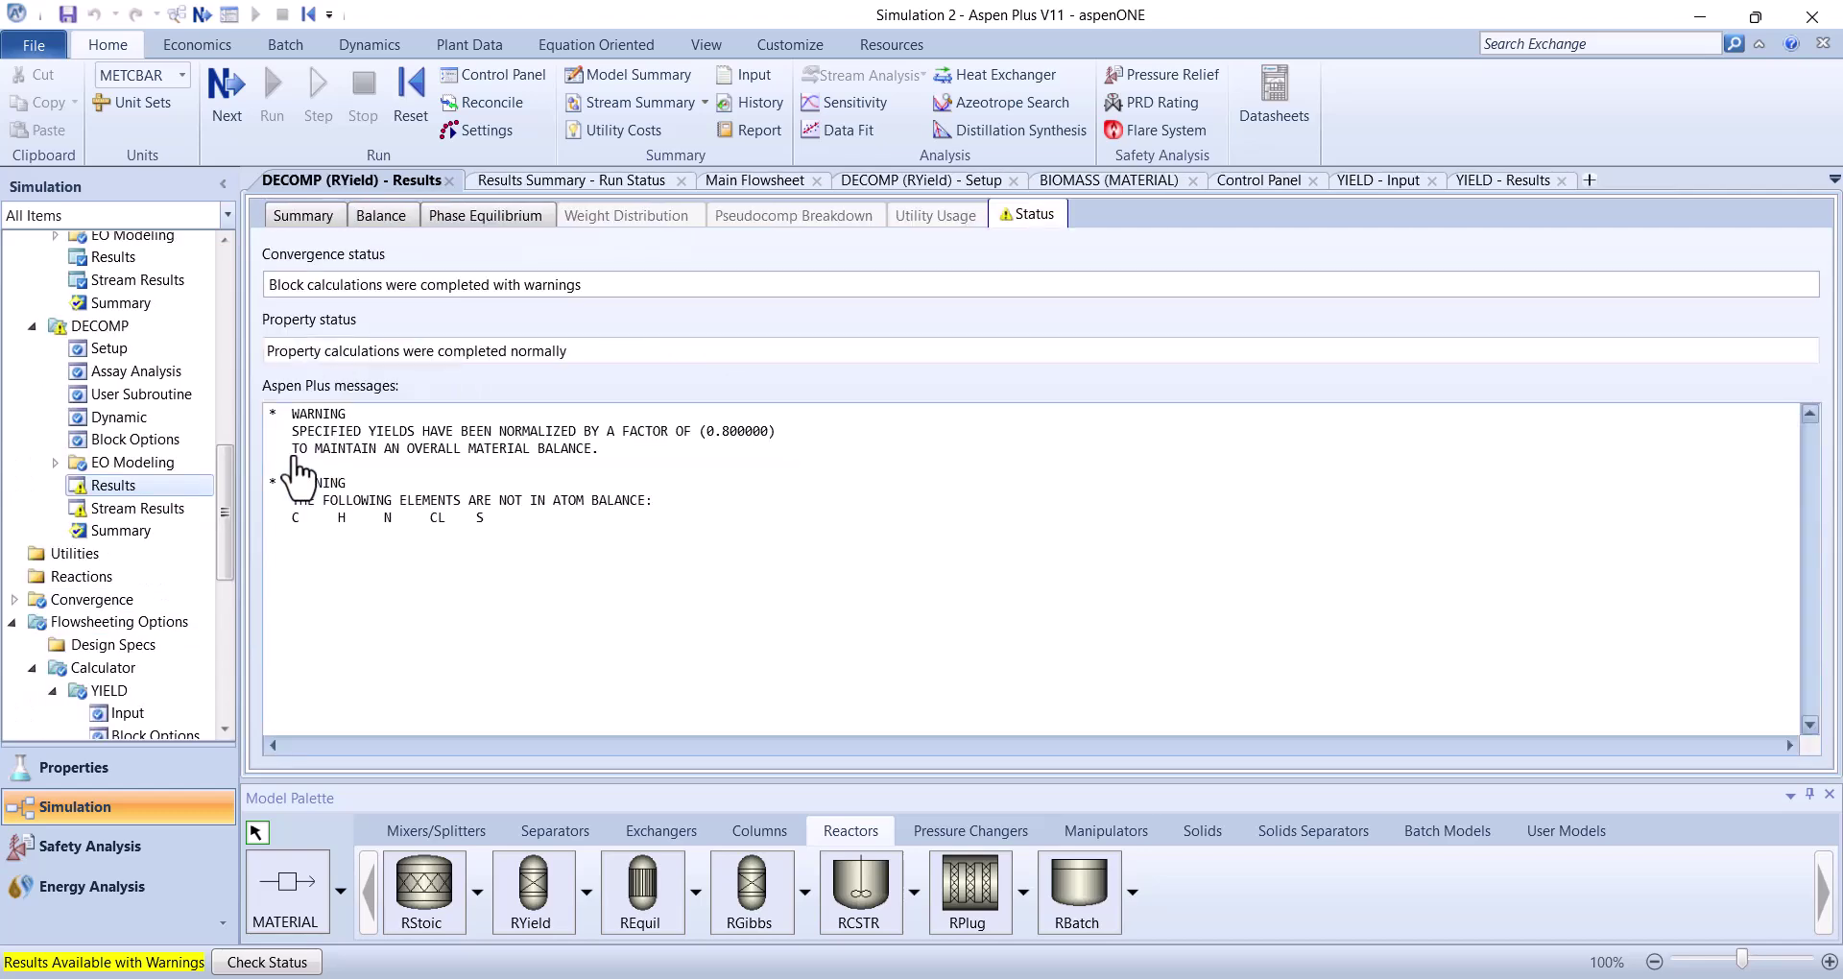
Reinitialize the simulation, purging all results, and run it again from the start
left_click(410, 91)
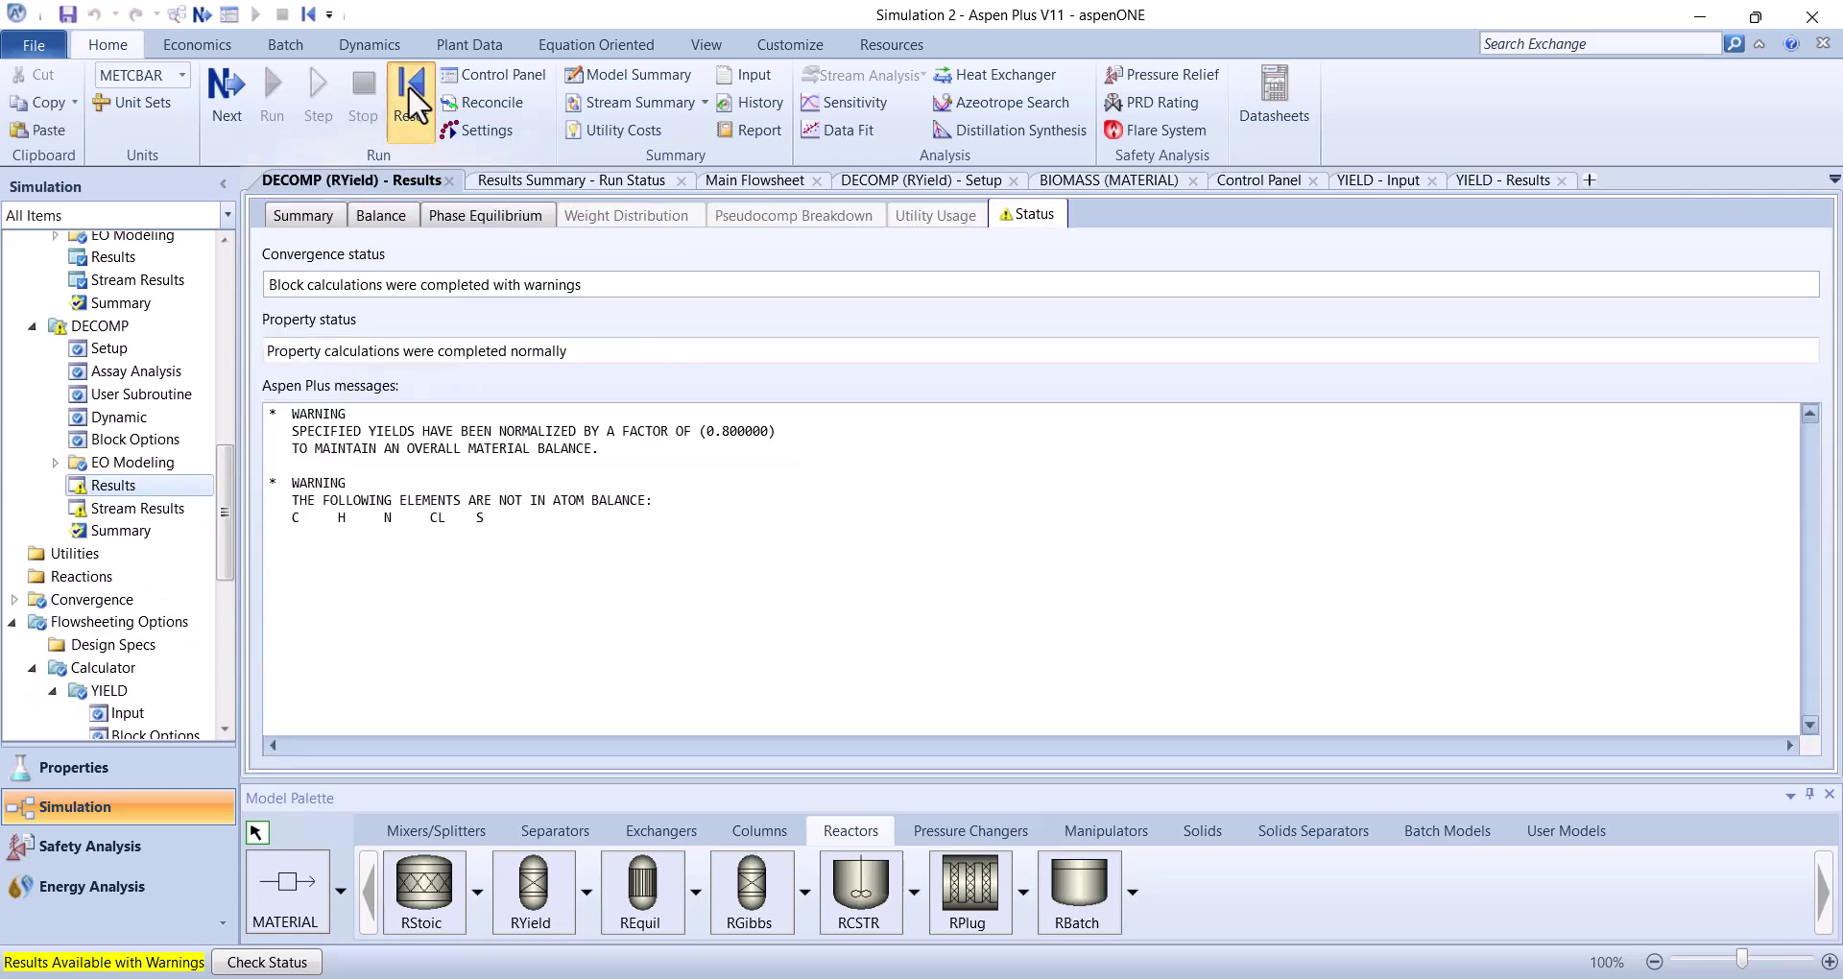
left_click(833, 558)
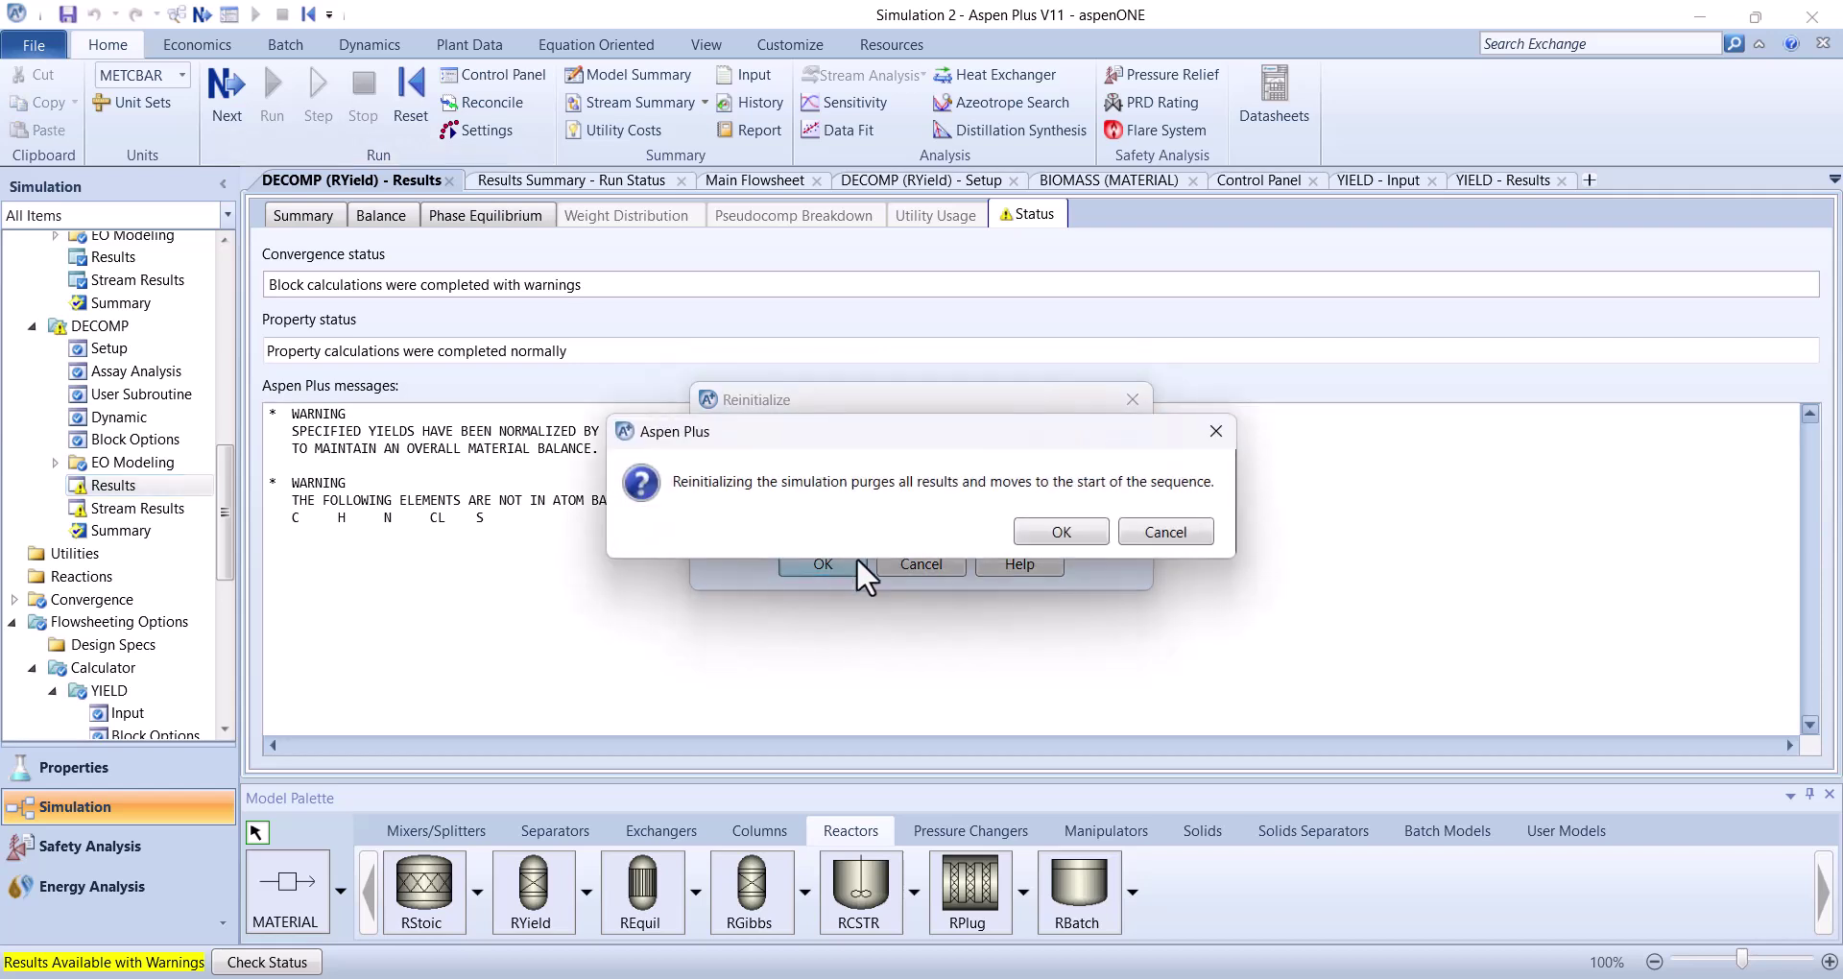
left_click(1045, 530)
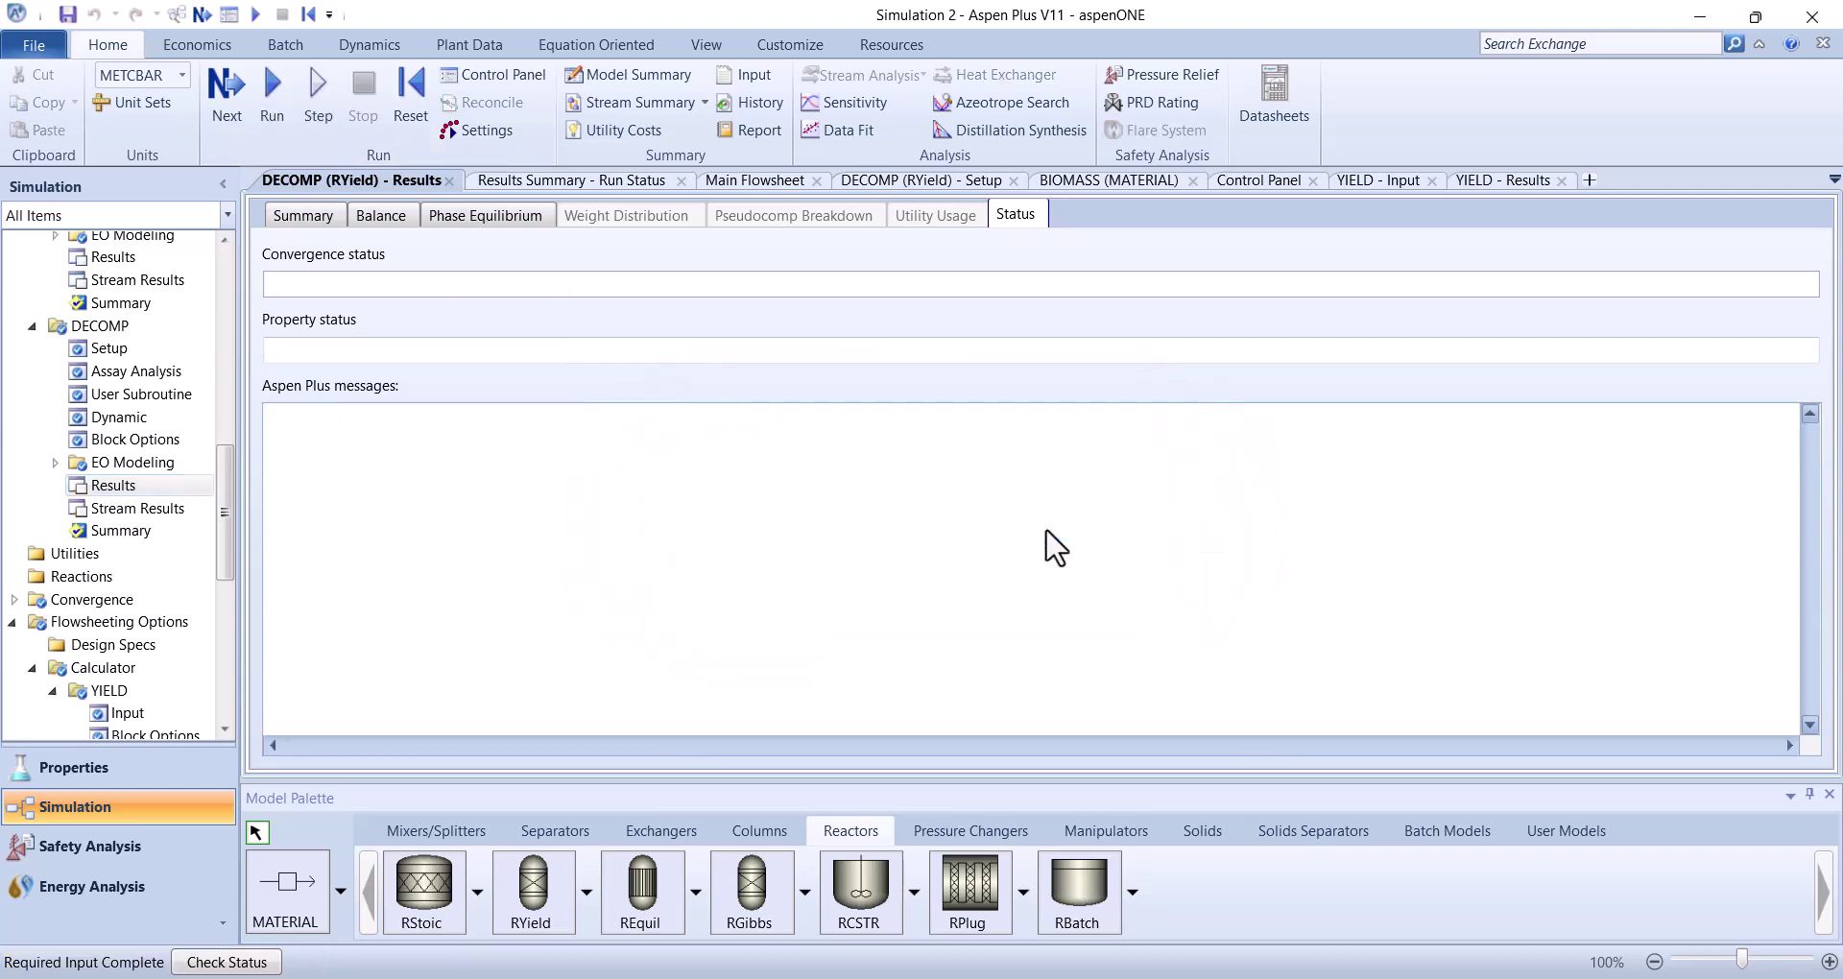
left_click(227, 102)
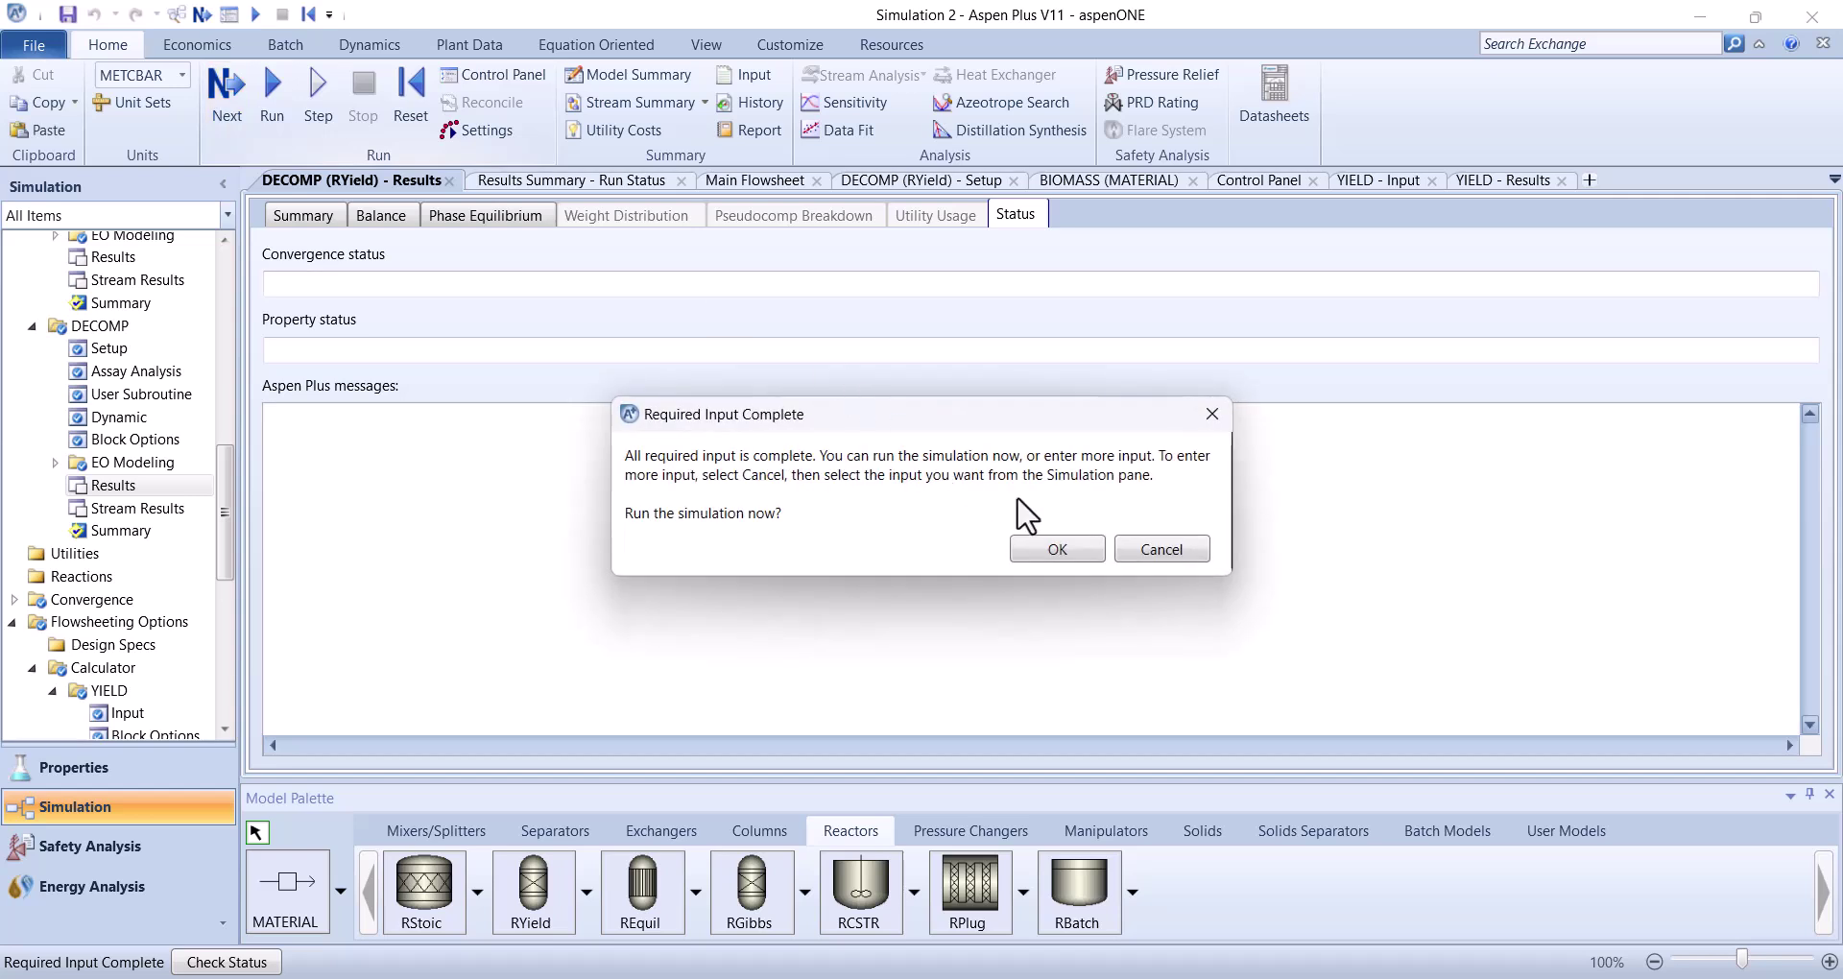
left_click(1075, 541)
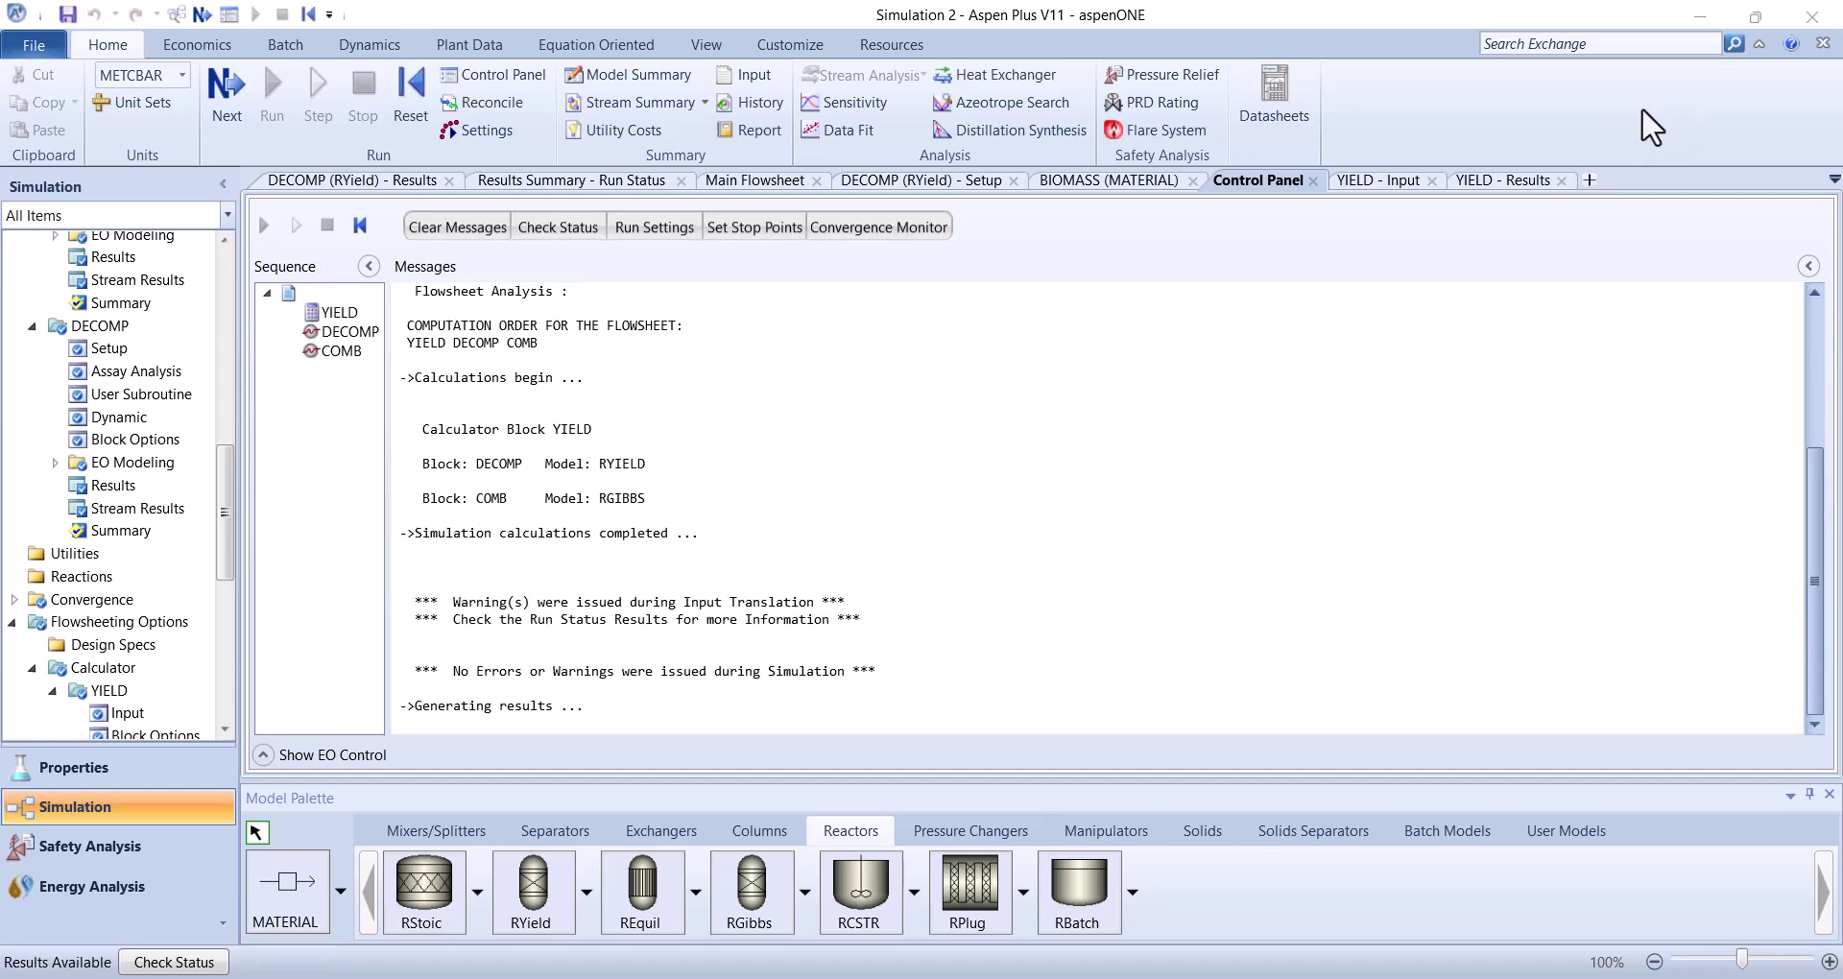
Display stream temperatures on the main flowsheet and move the temperature legend into view below the DECOMP block
left_click(757, 181)
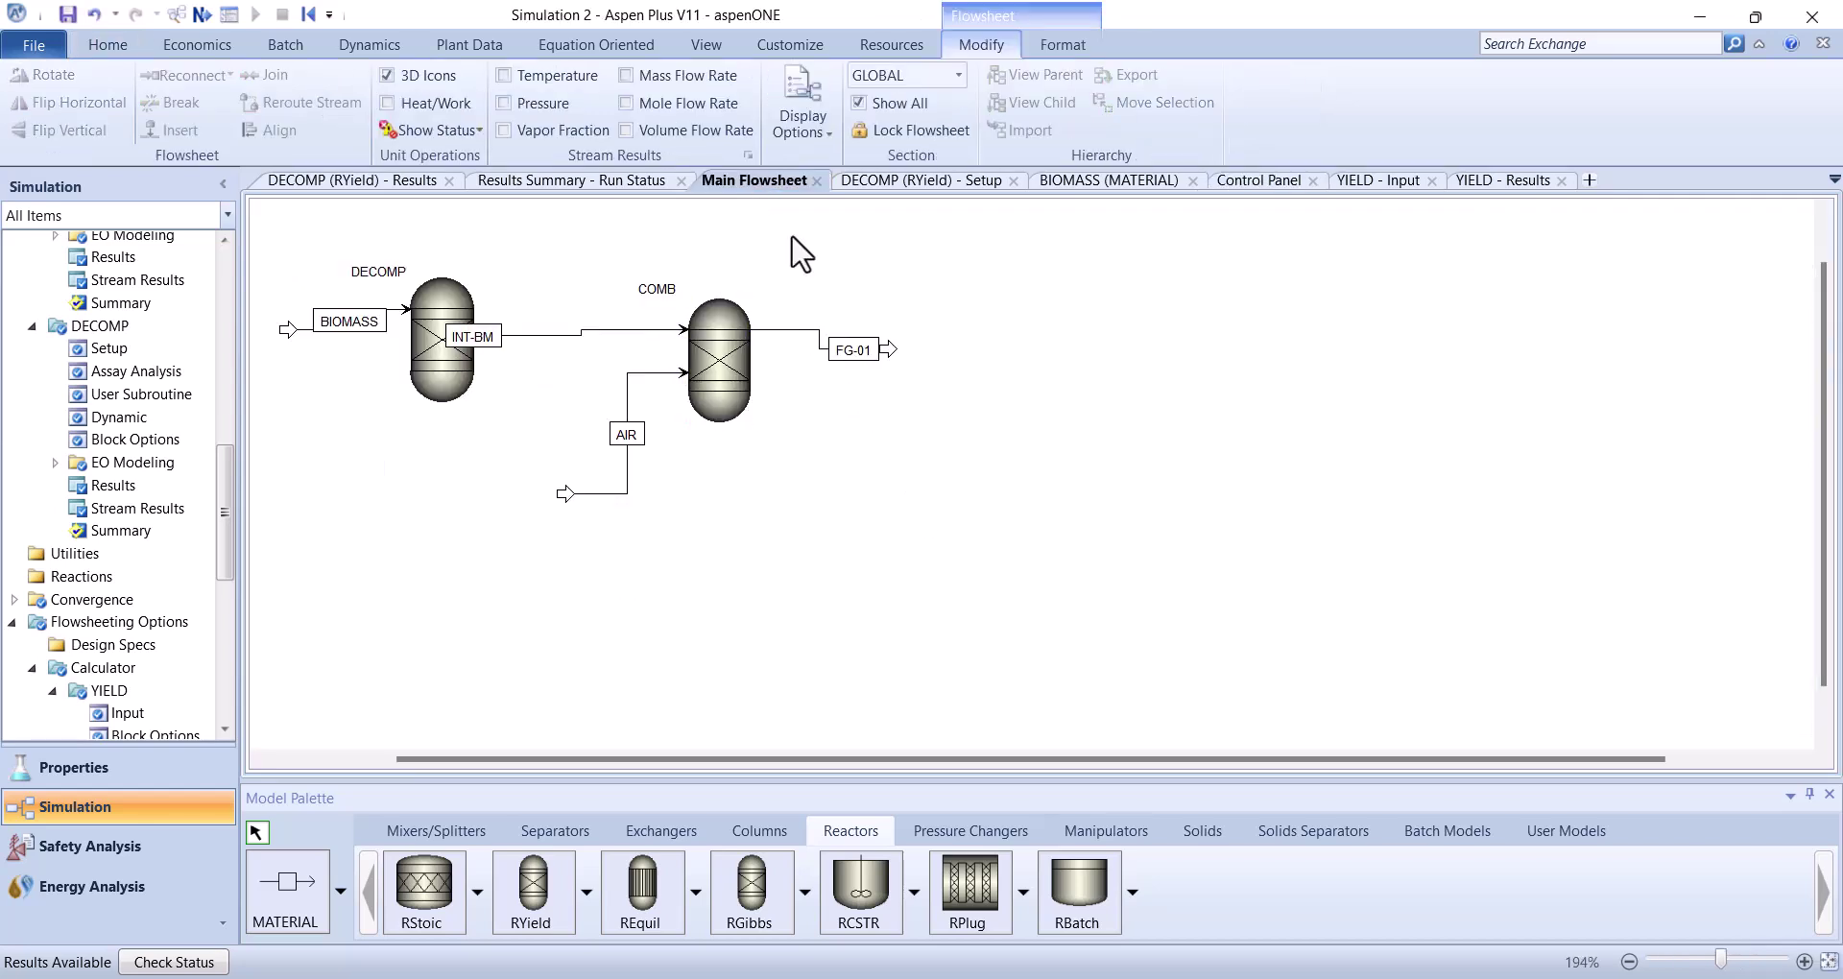
left_click(530, 77)
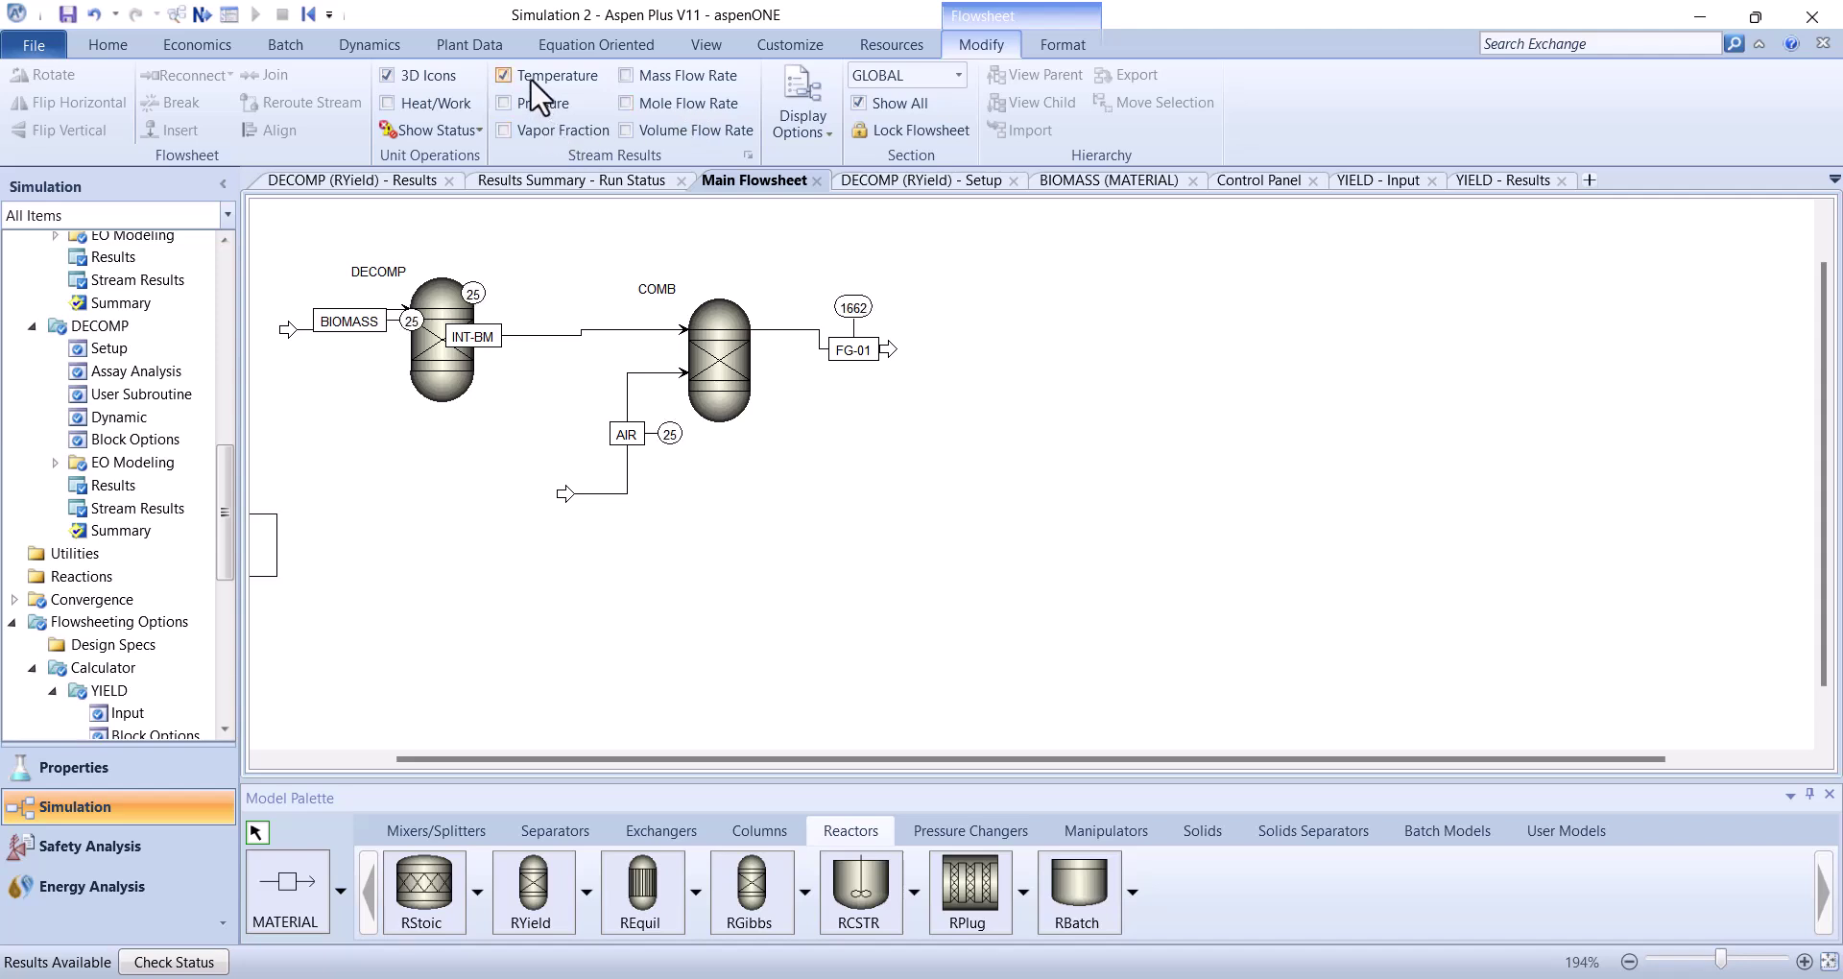
left_click_drag(271, 560, 407, 554)
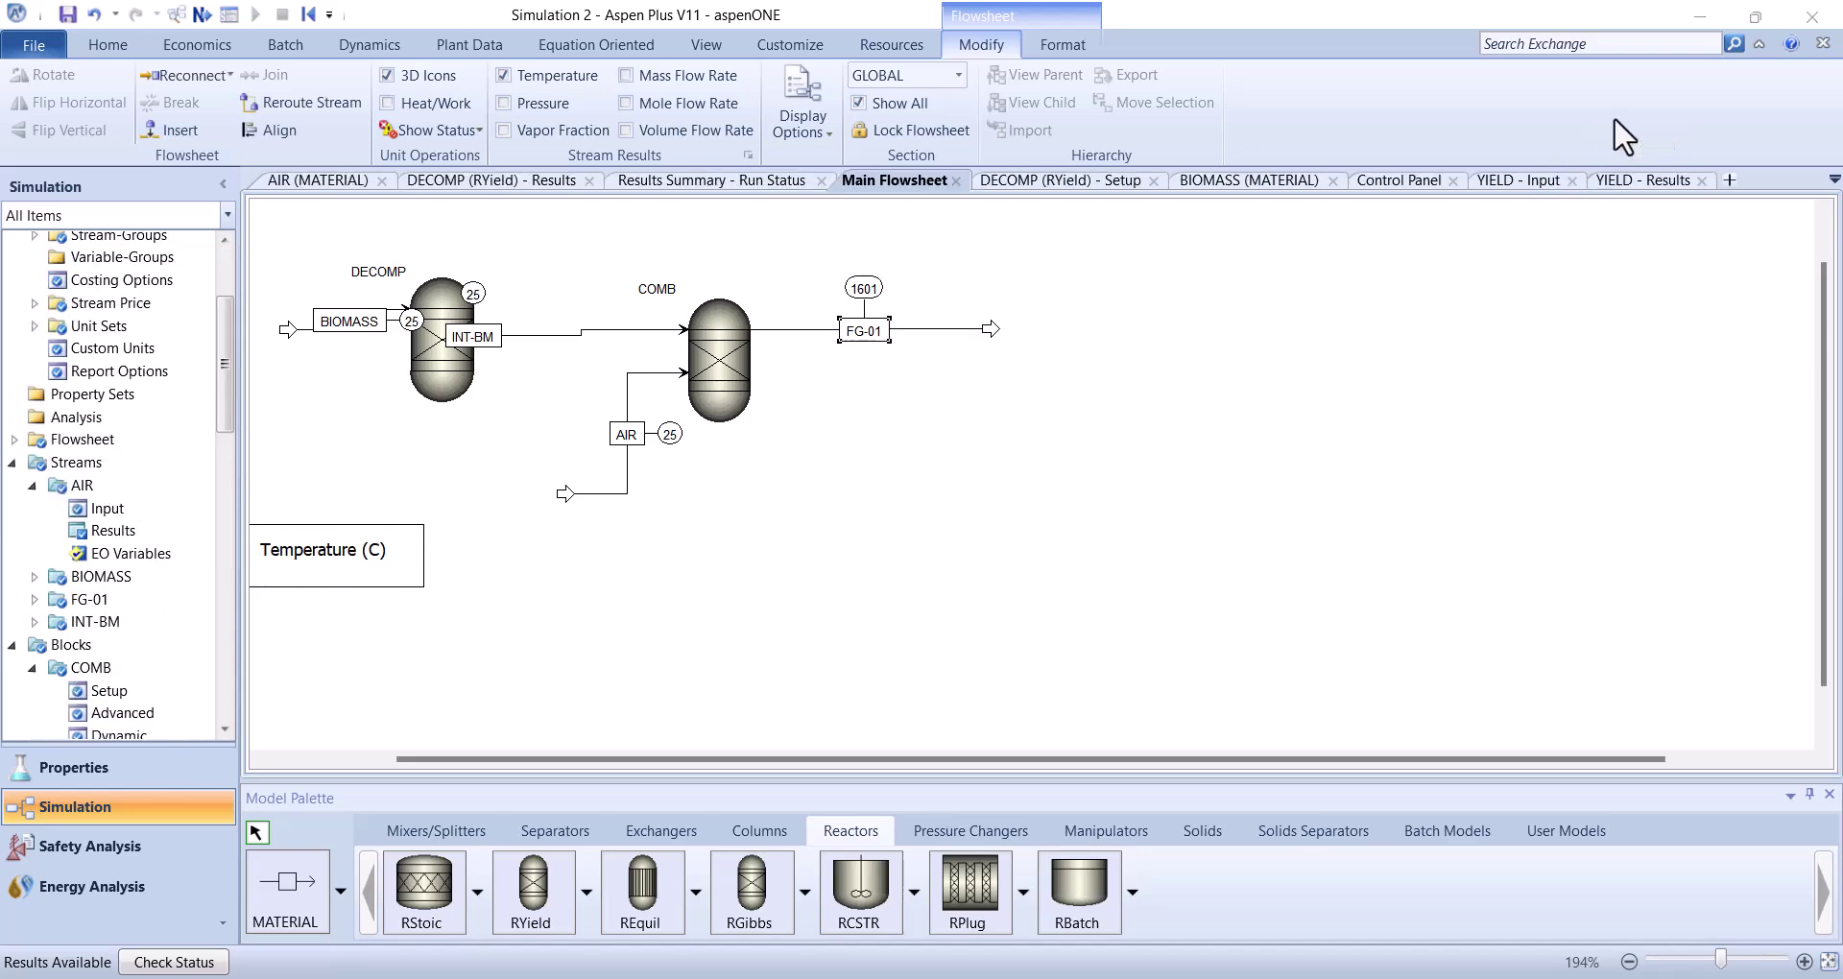
Review the AIR stream's specifications and create a new design specification under Flowsheeting Options with the suggested ID
double_click(626, 477)
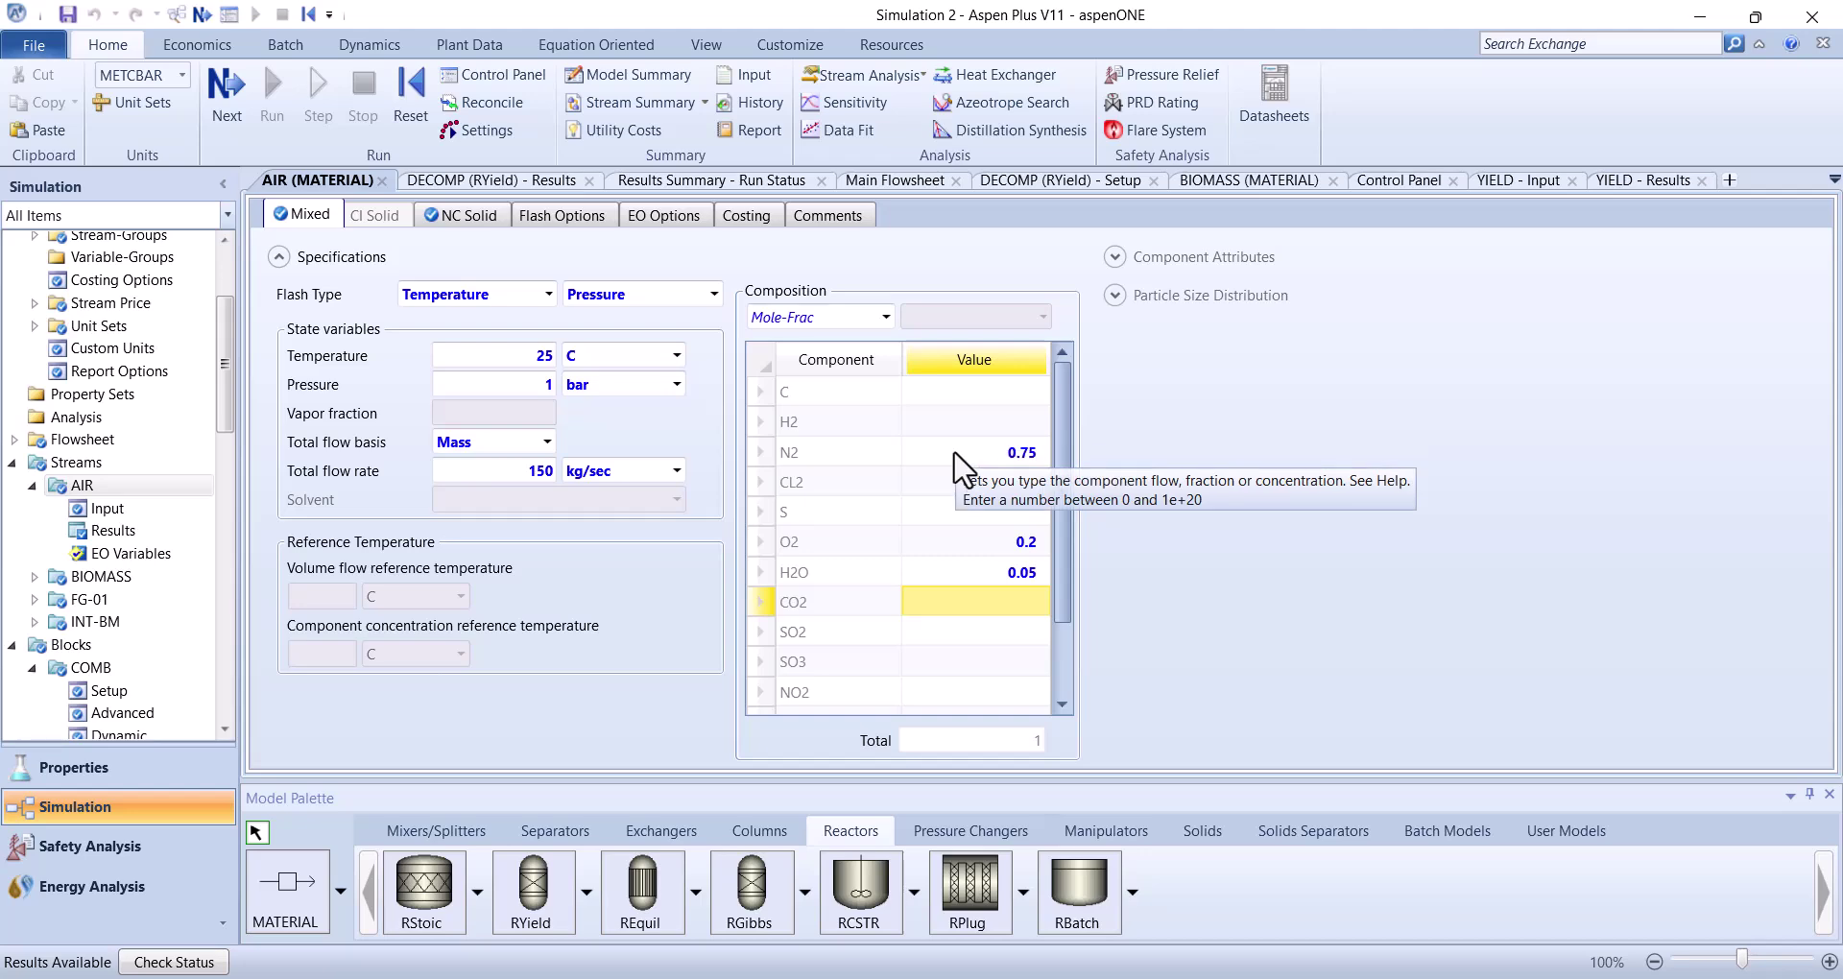
scroll(58, 590, "down", 5)
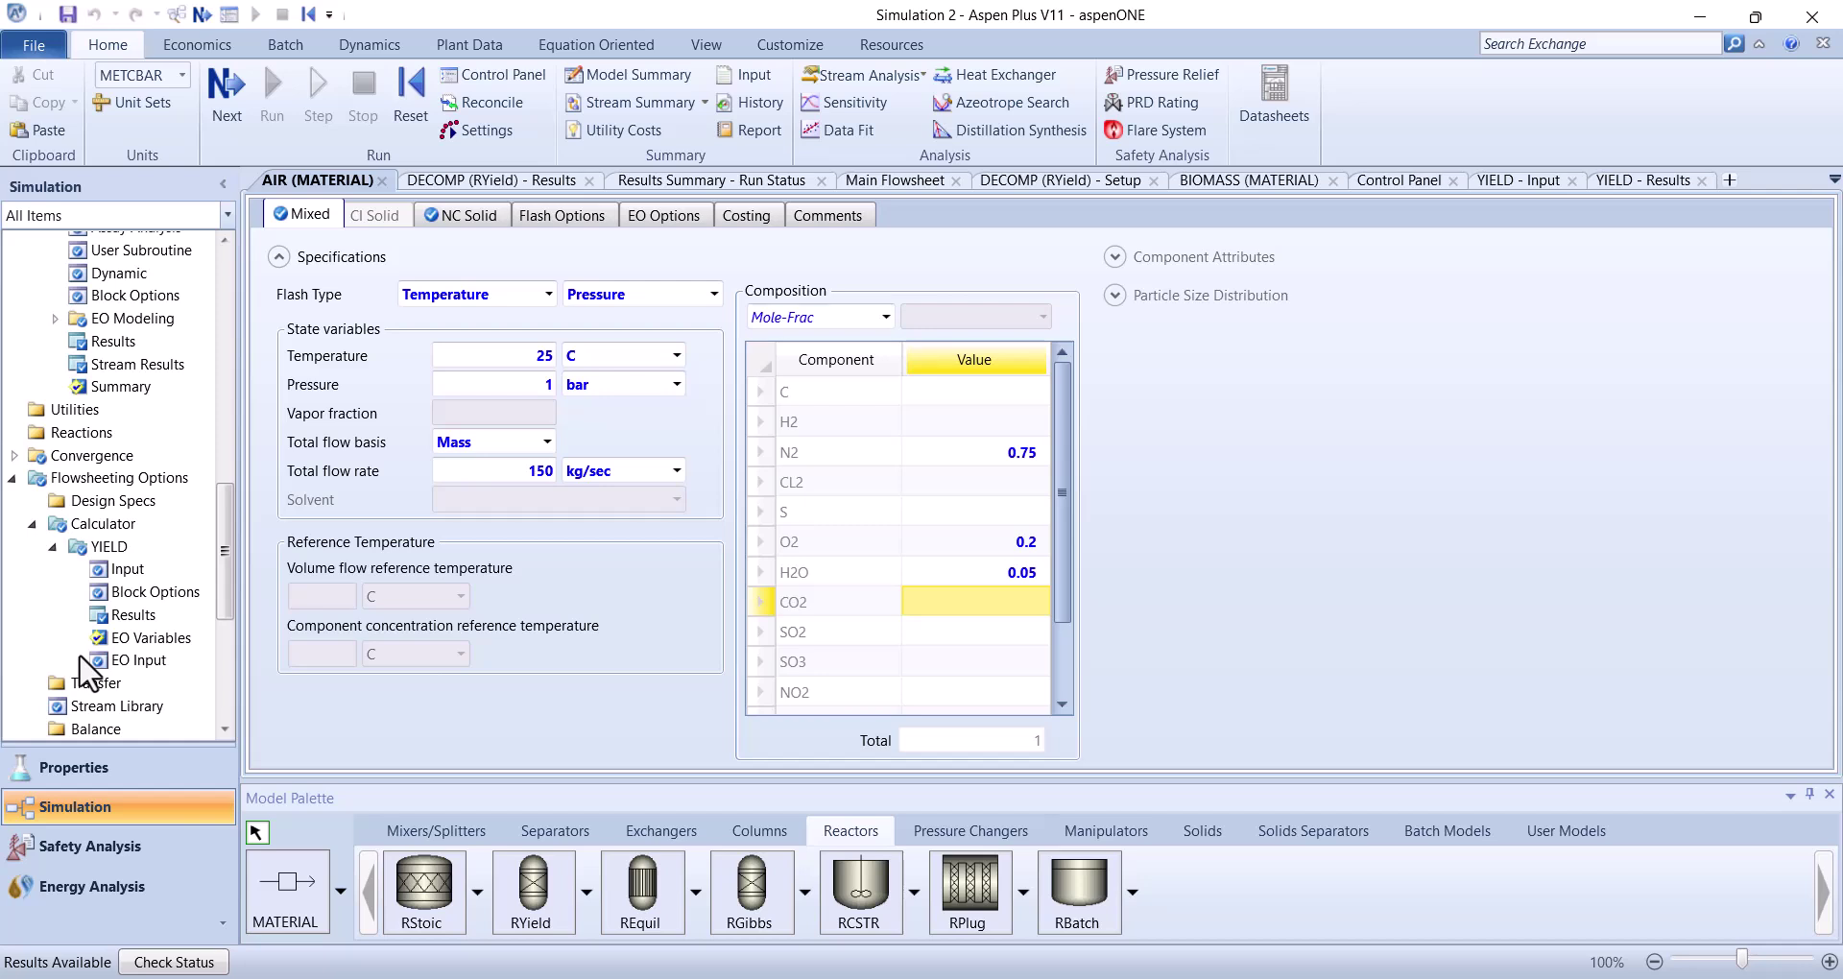
left_click(110, 501)
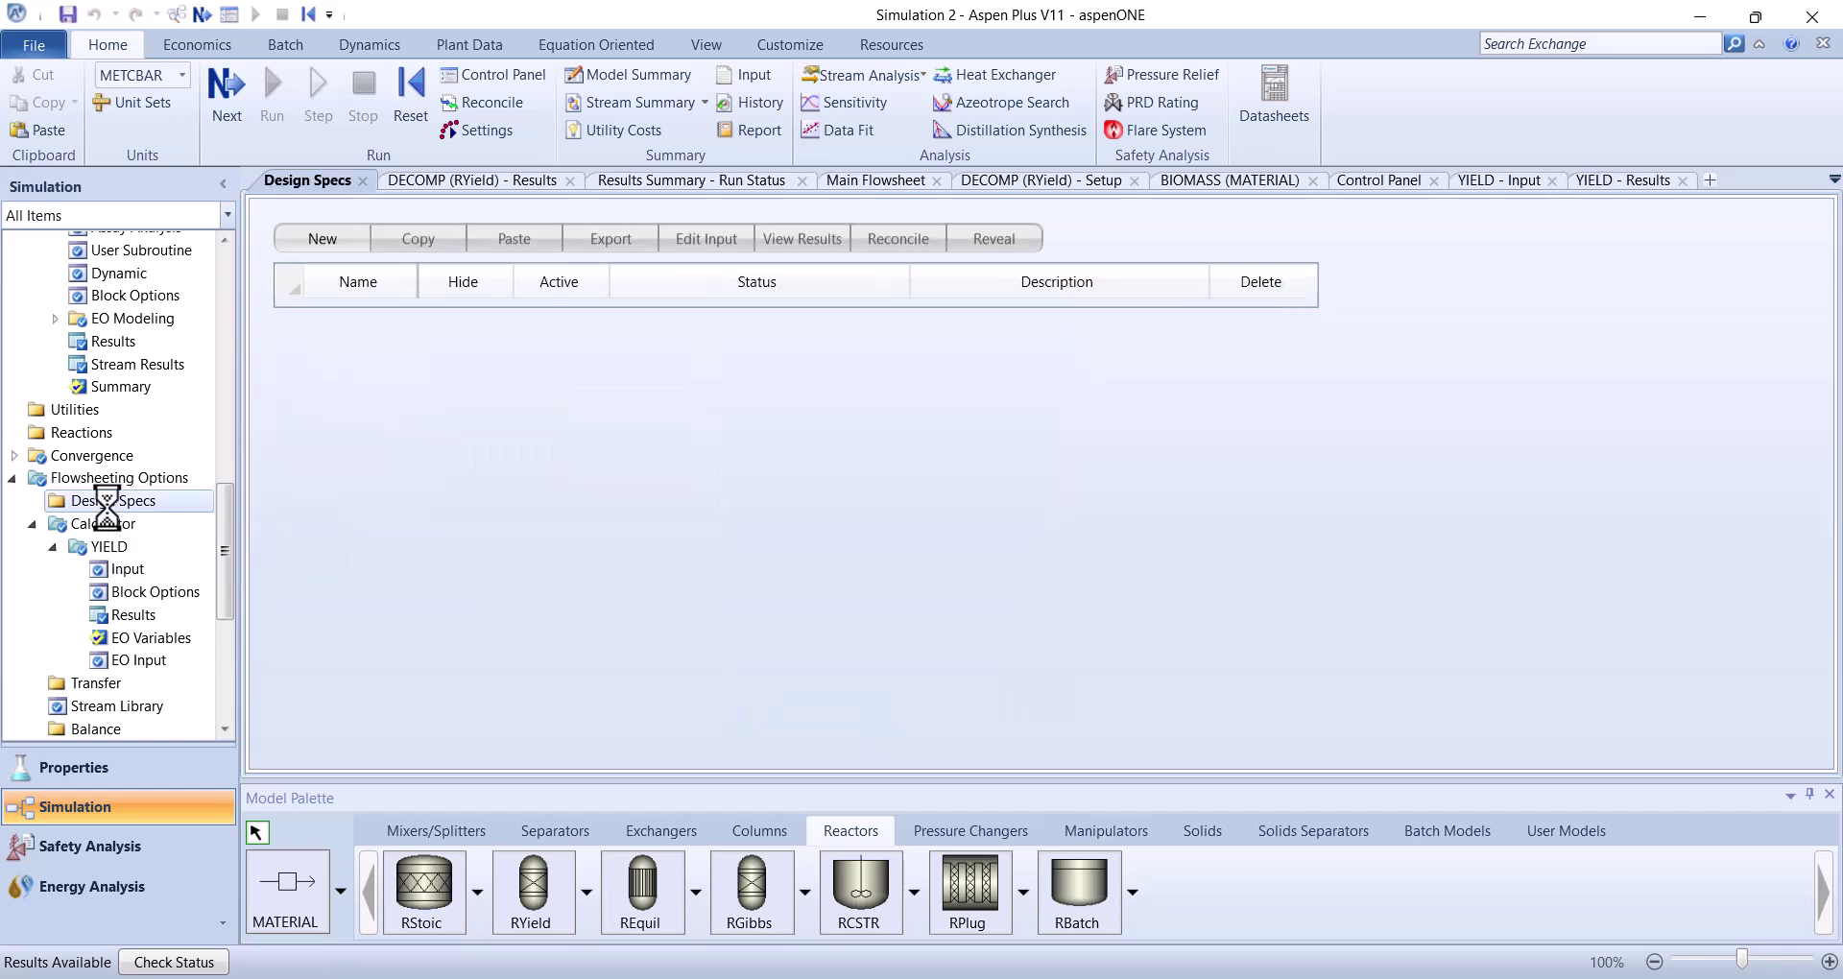
left_click(327, 242)
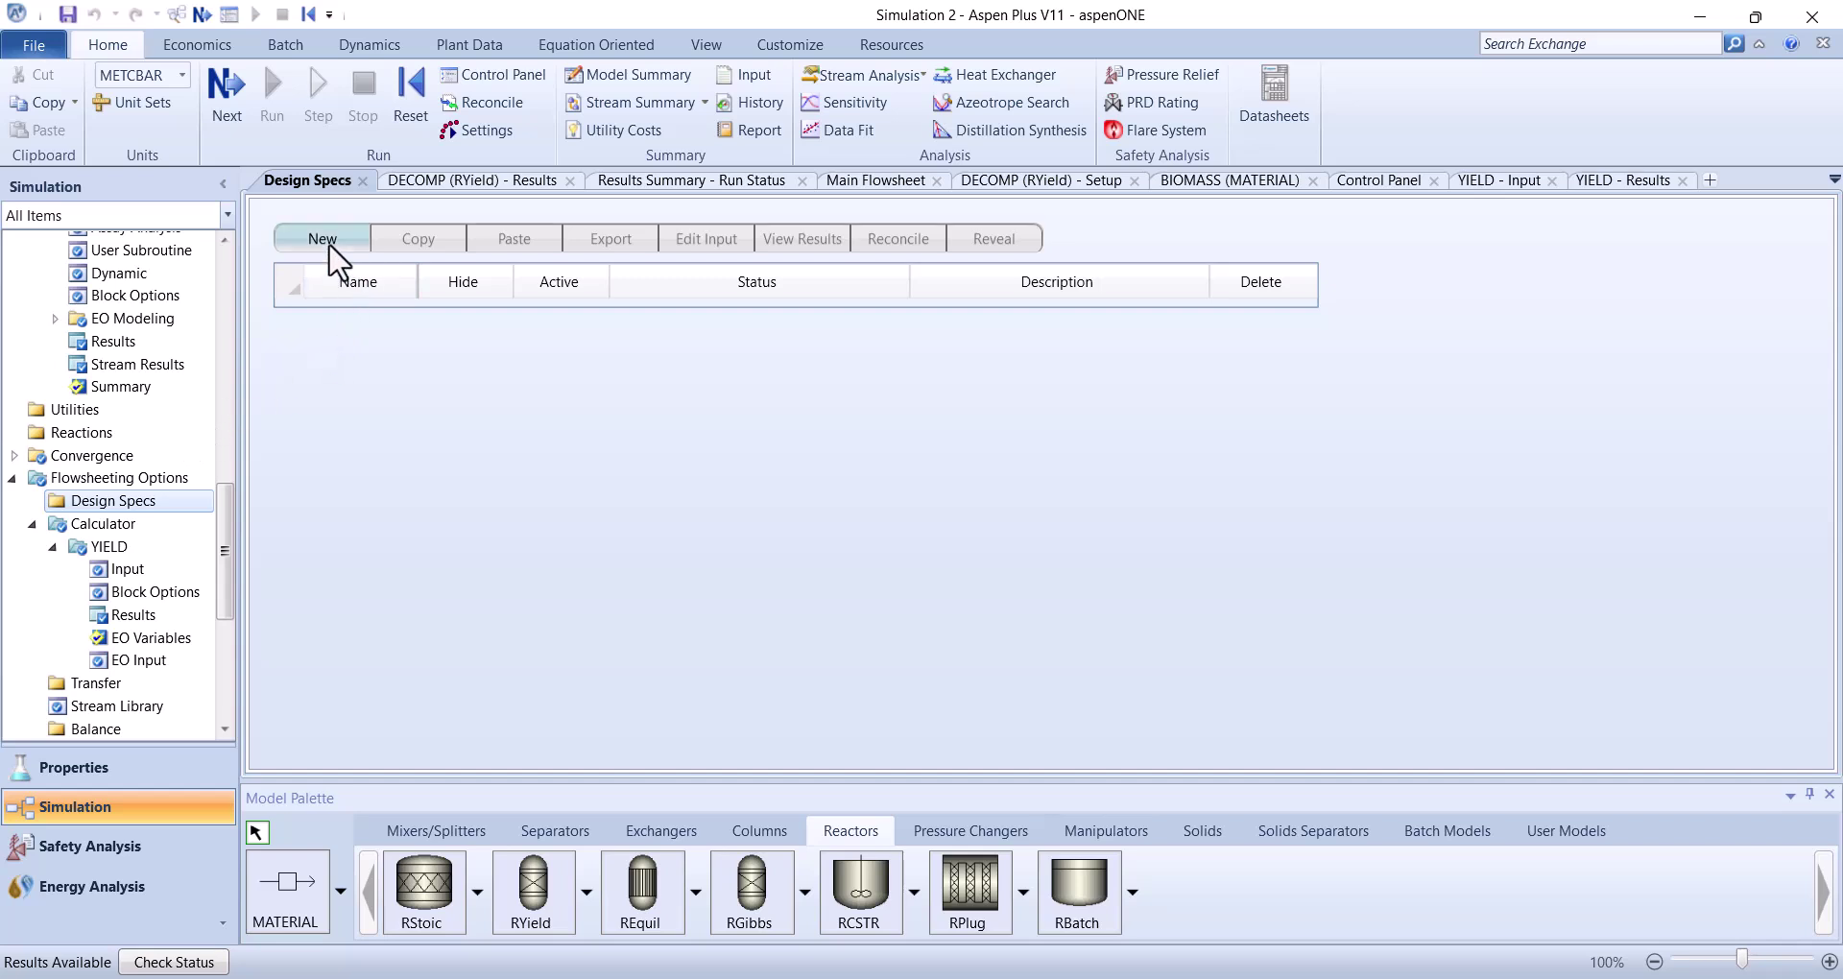
left_click(919, 539)
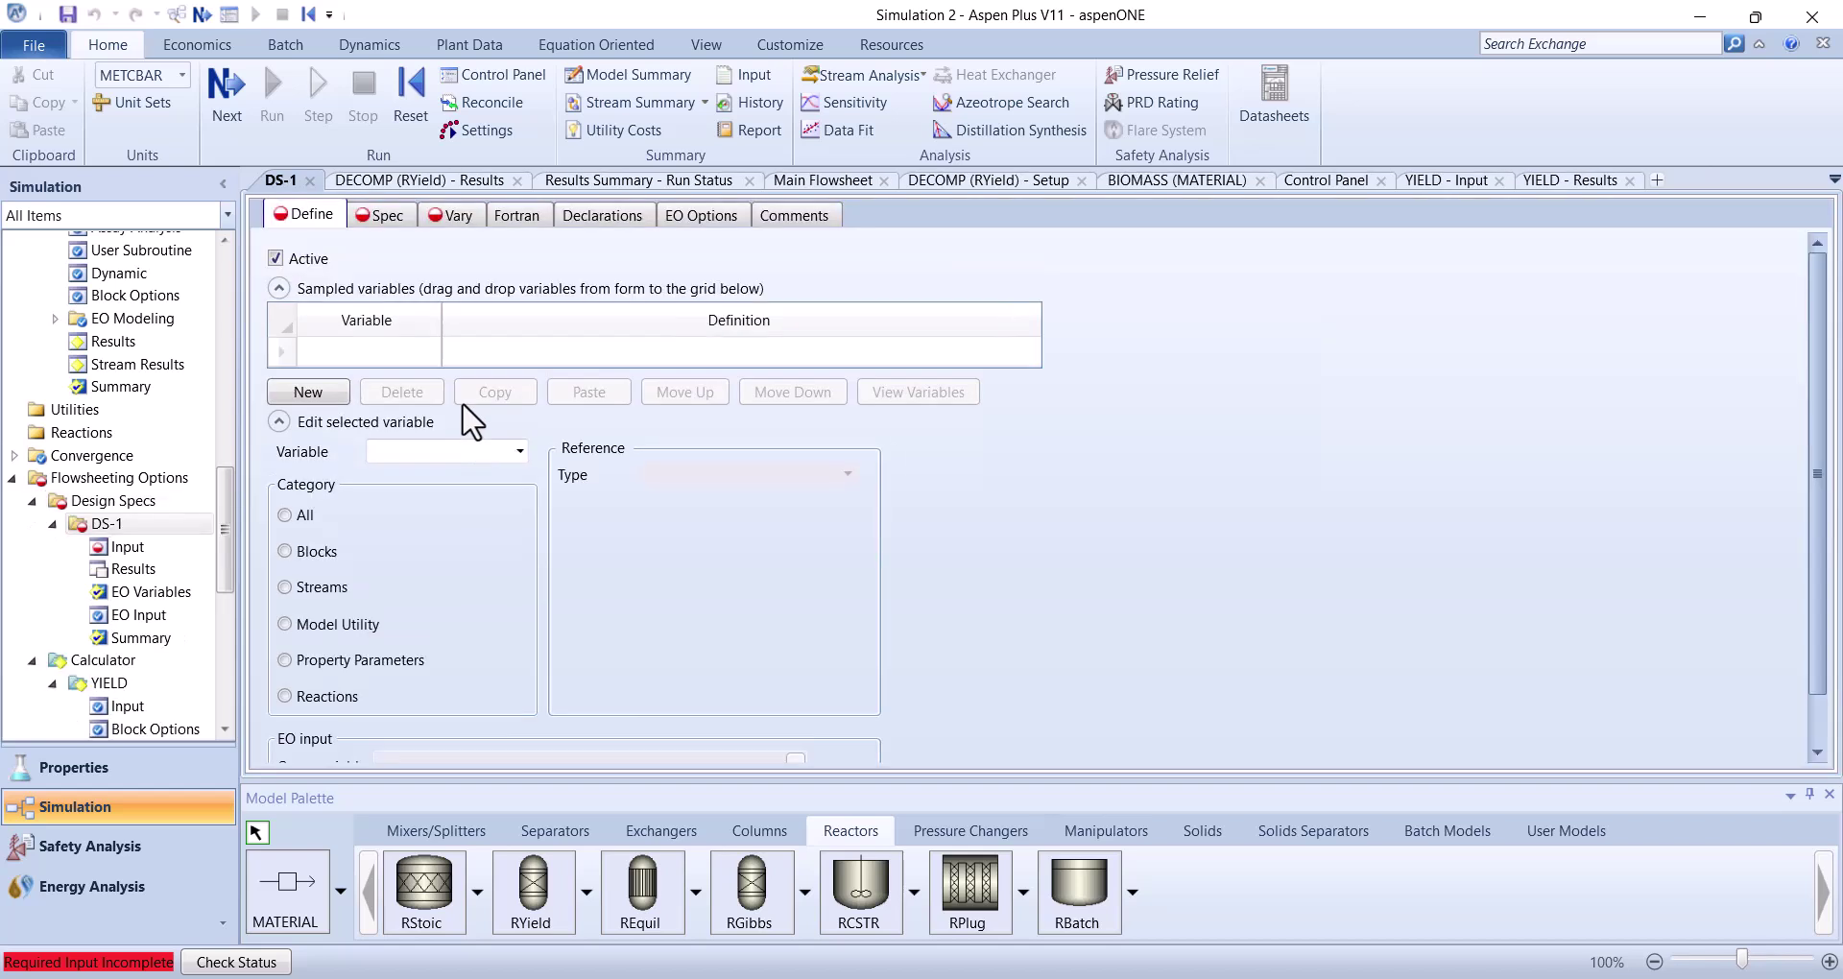
Define the sampled variable O2 as the Mole-Frac of component O2 in stream FG-01, substream MIXED
left_click(394, 353)
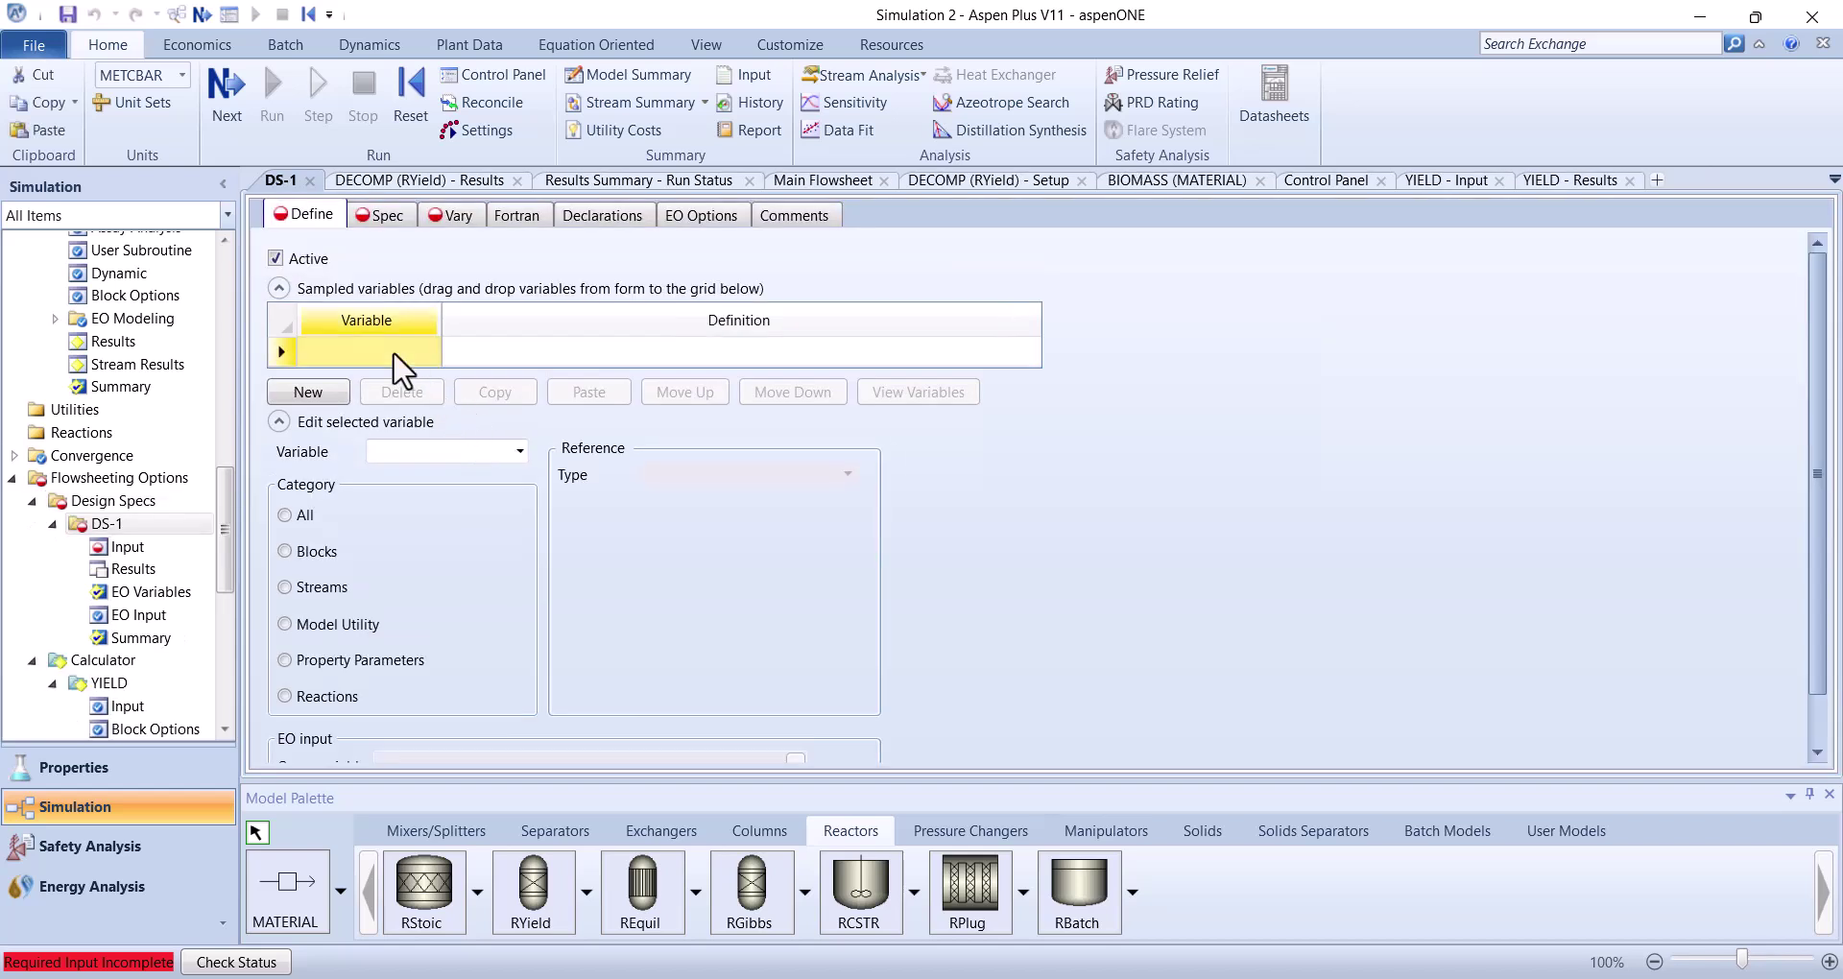
type("O2")
key("Return")
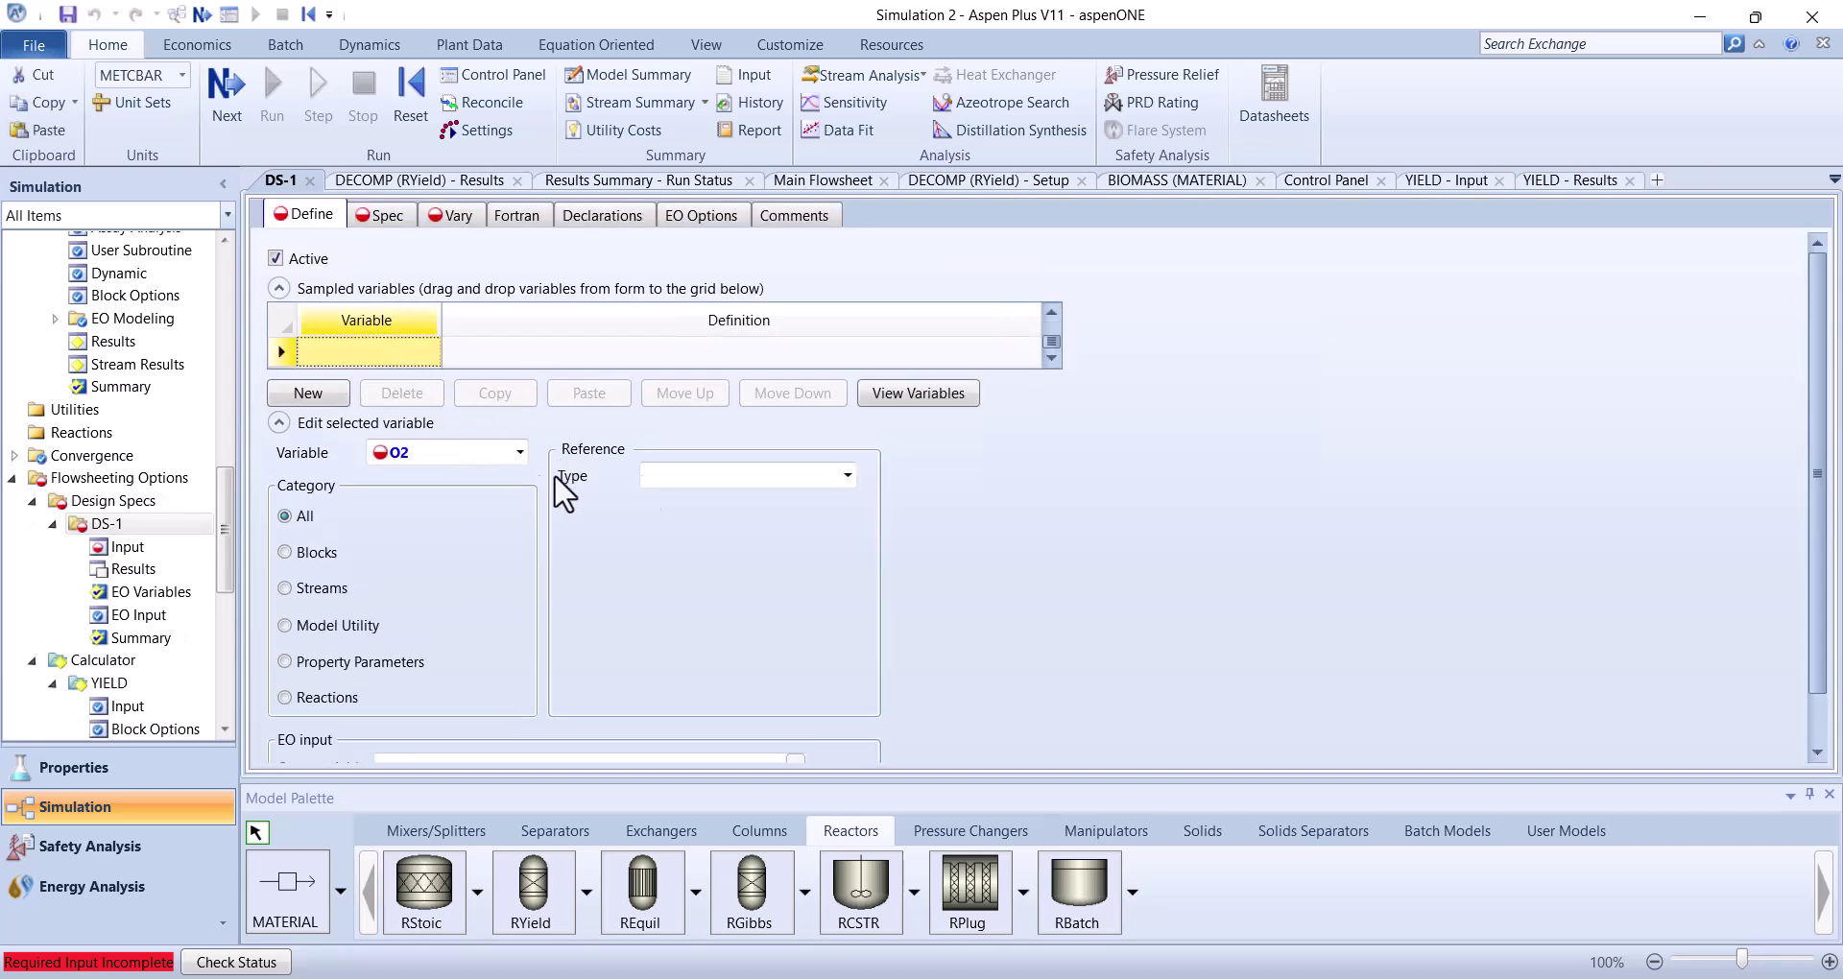
left_click(792, 474)
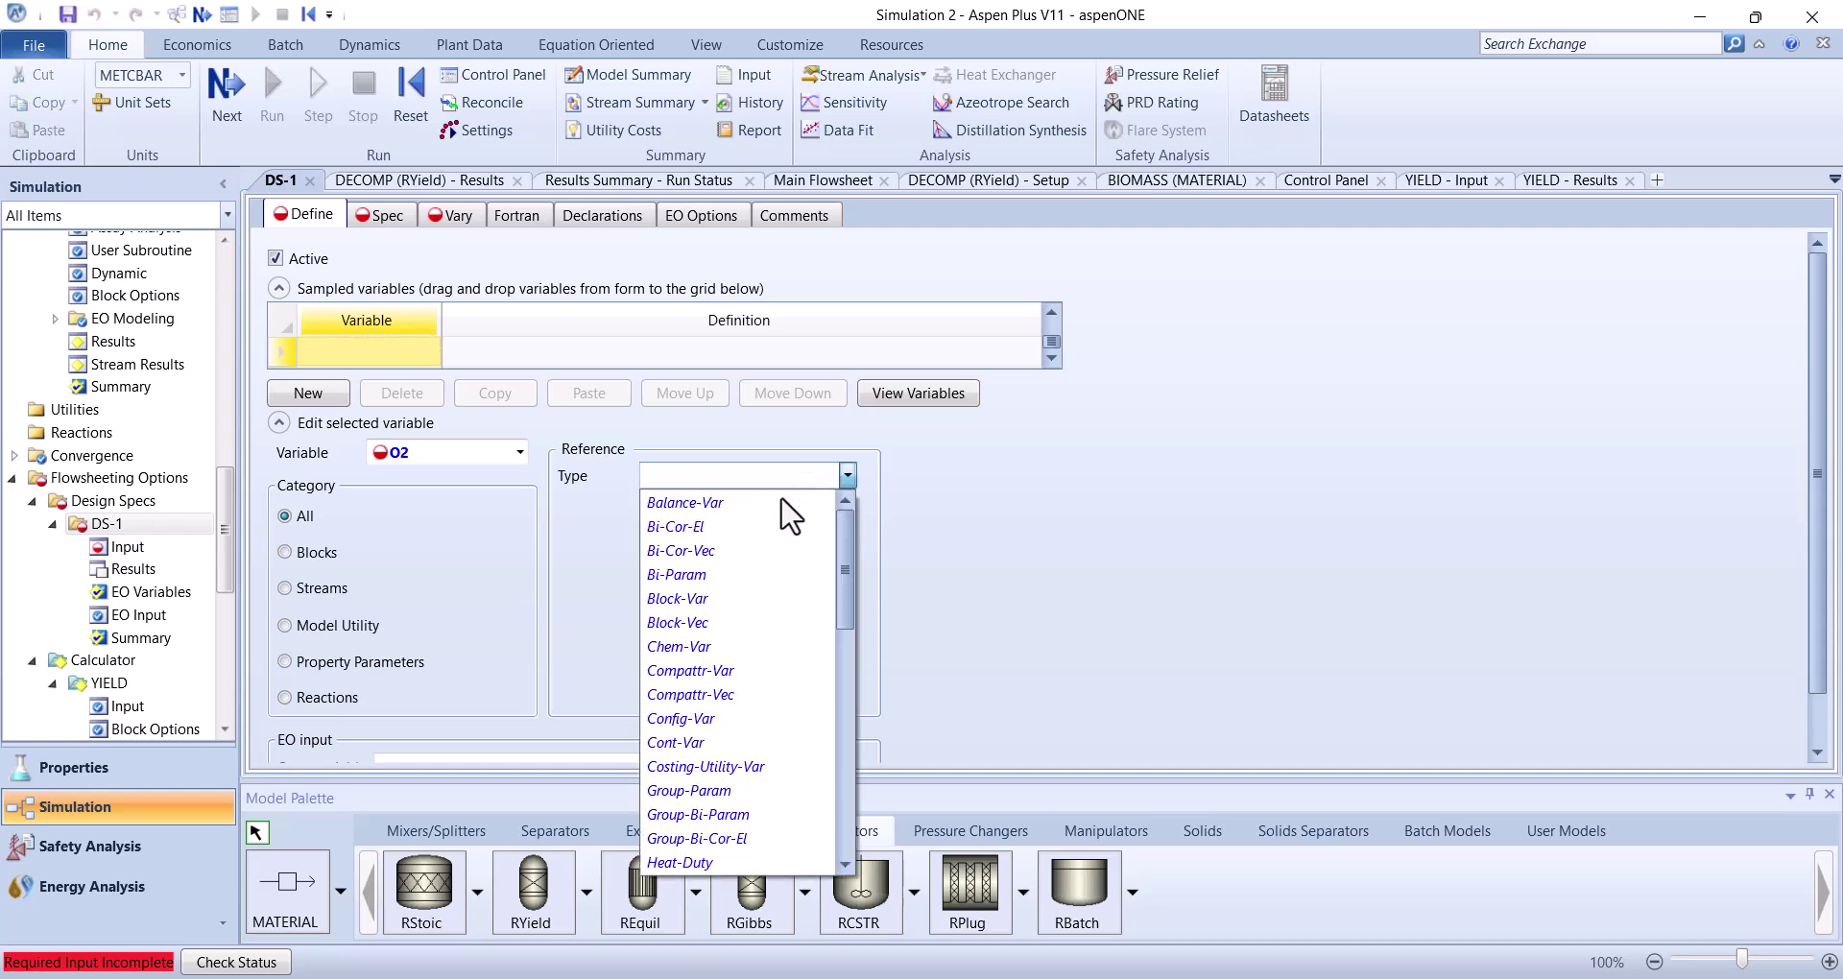
scroll(758, 774, "down", 2)
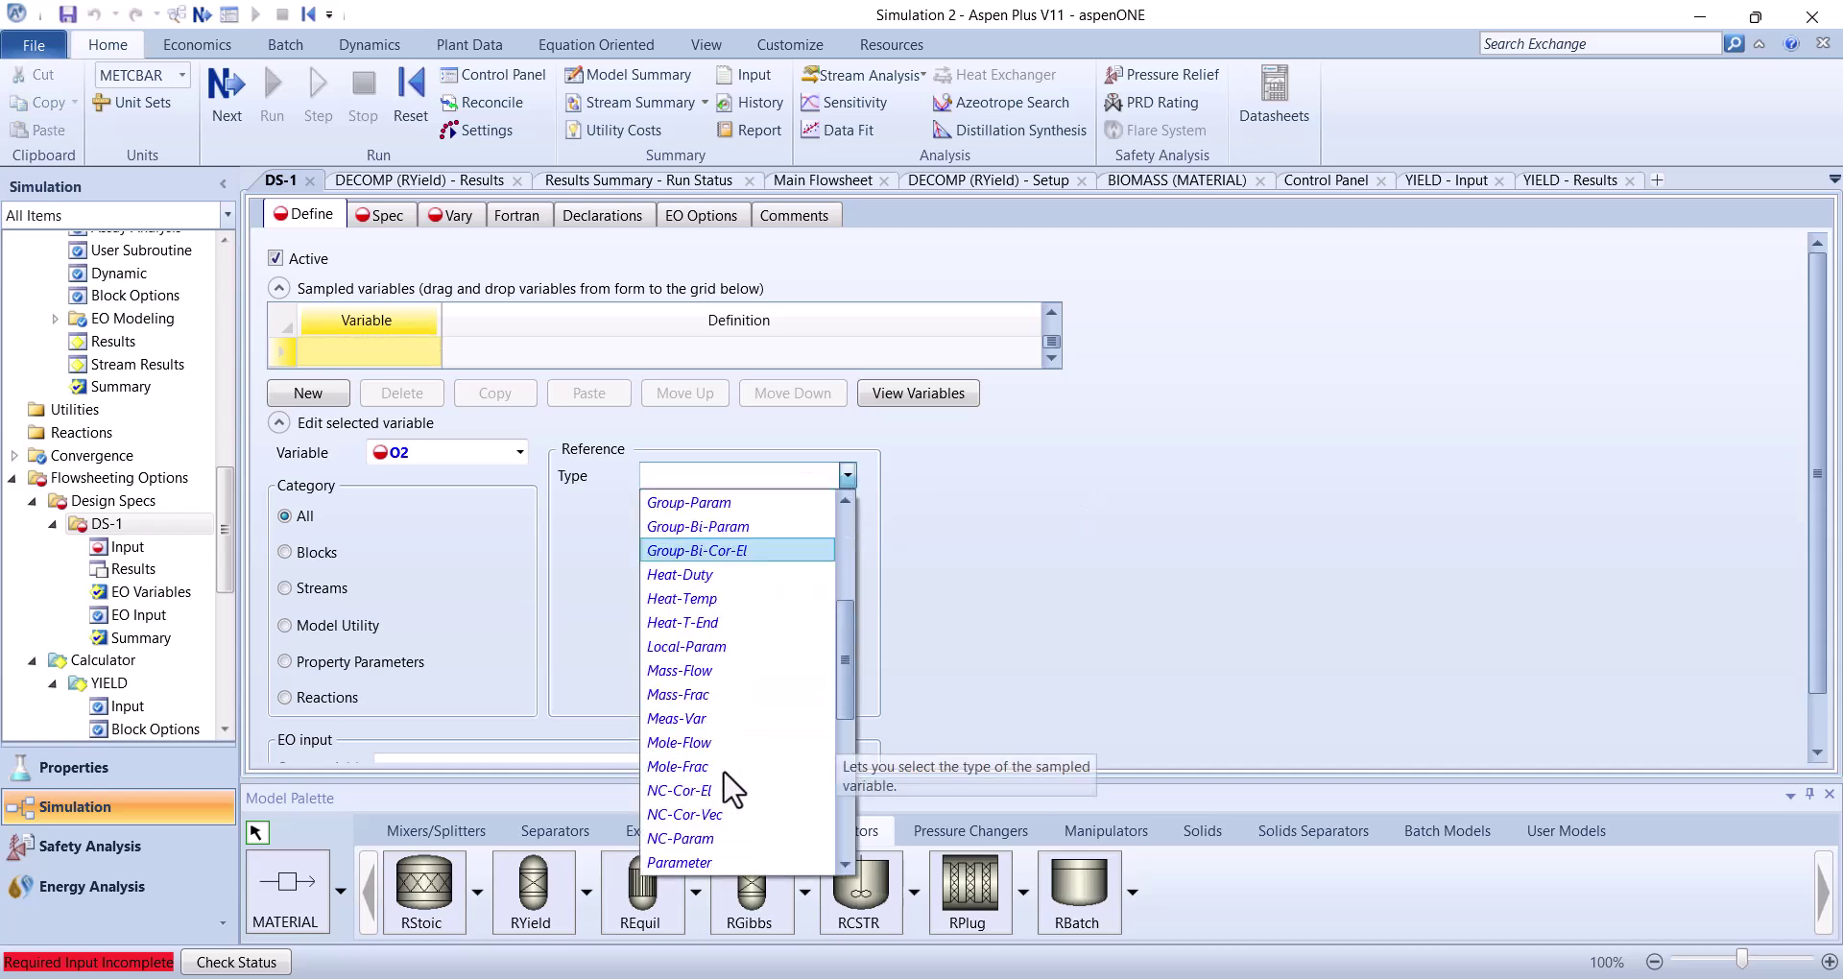
scroll(731, 789, "down", 5)
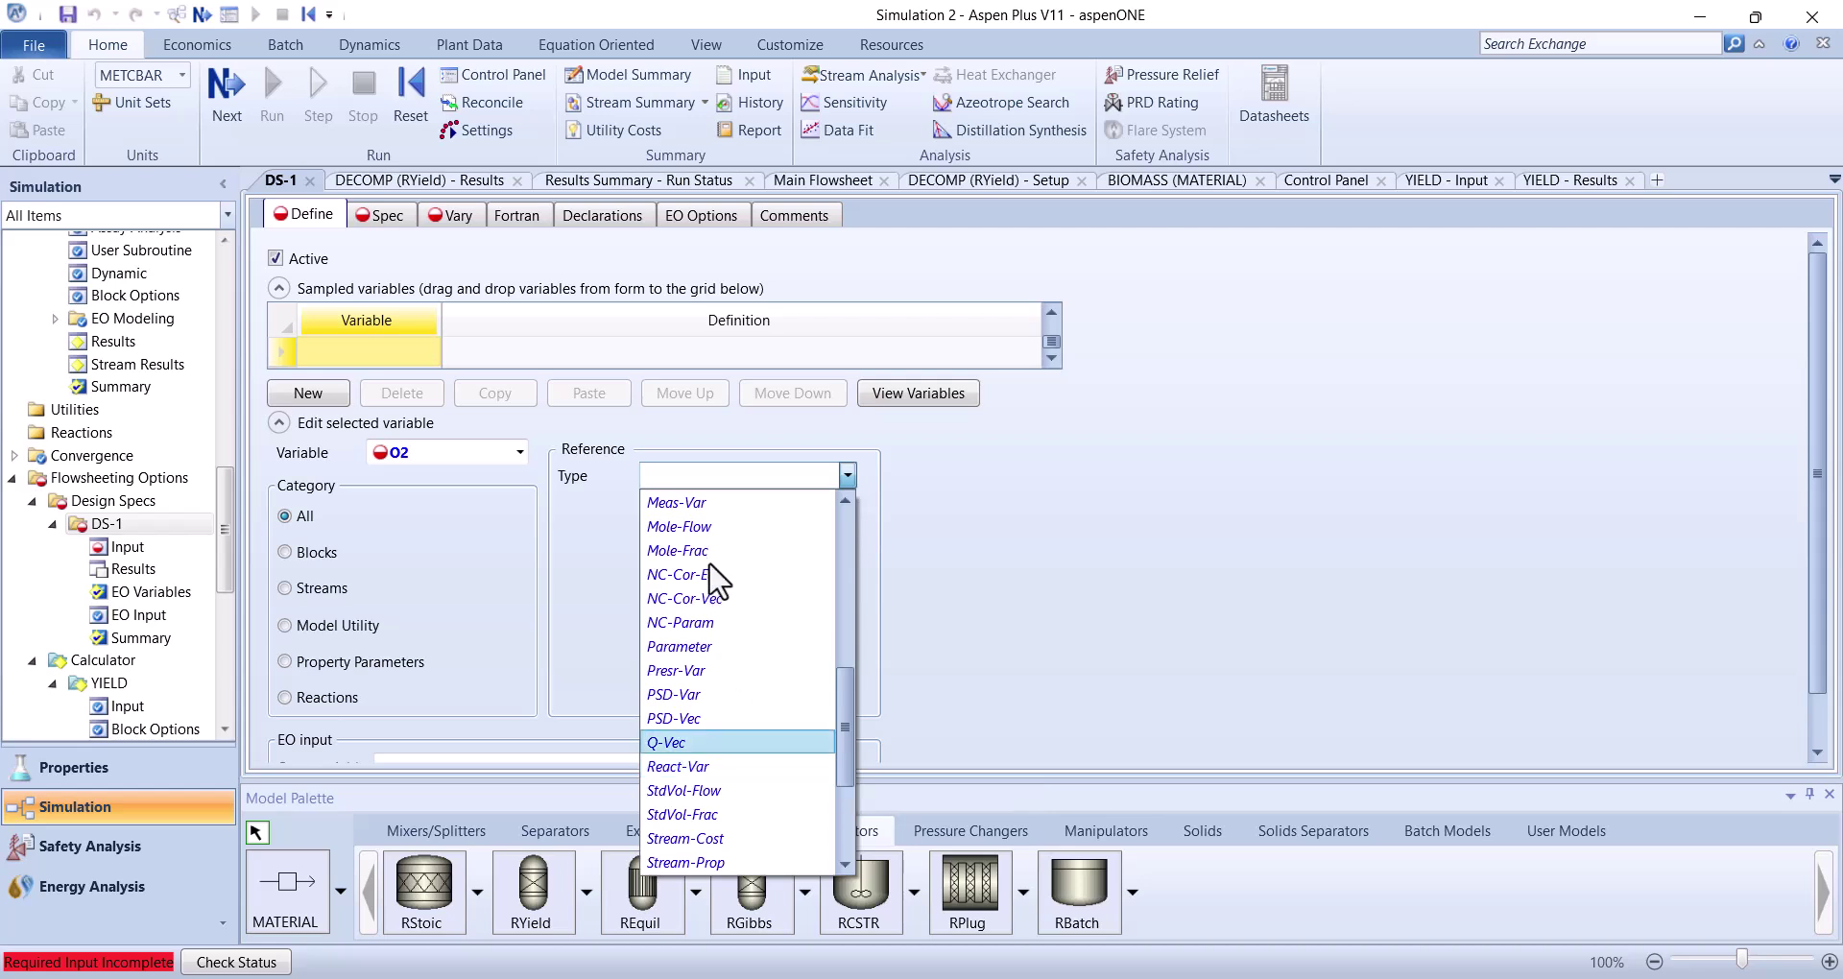
key("Escape")
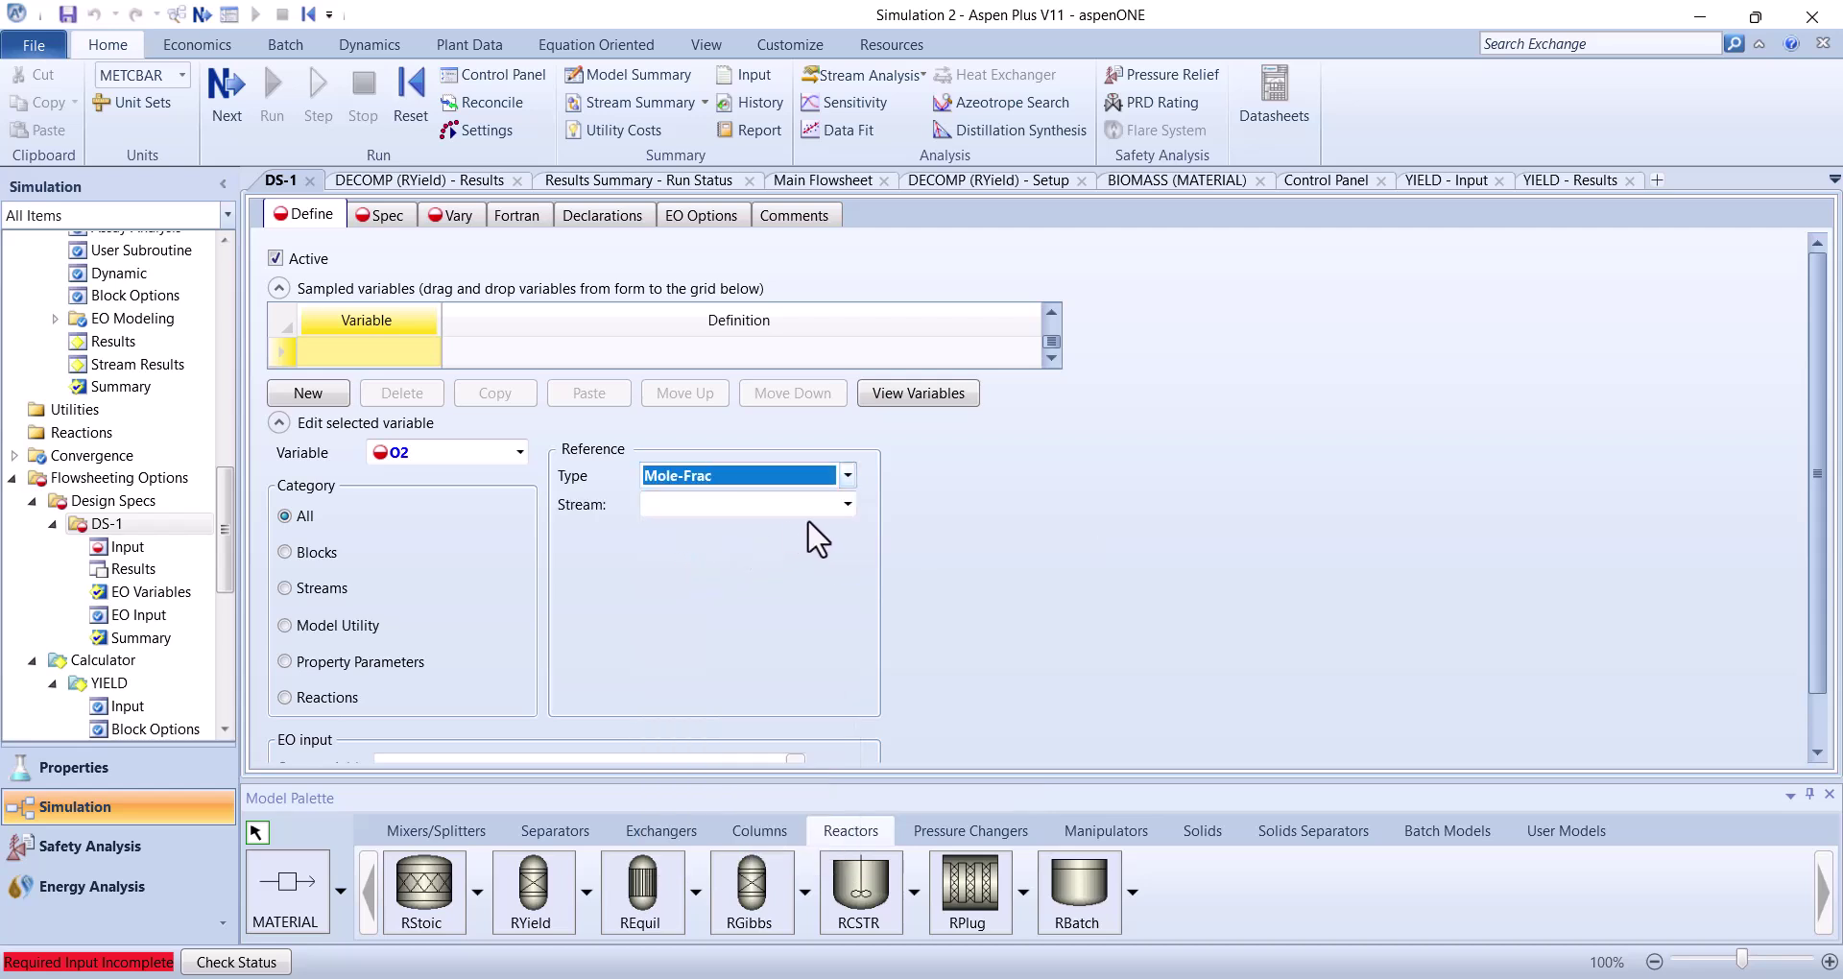
left_click(847, 504)
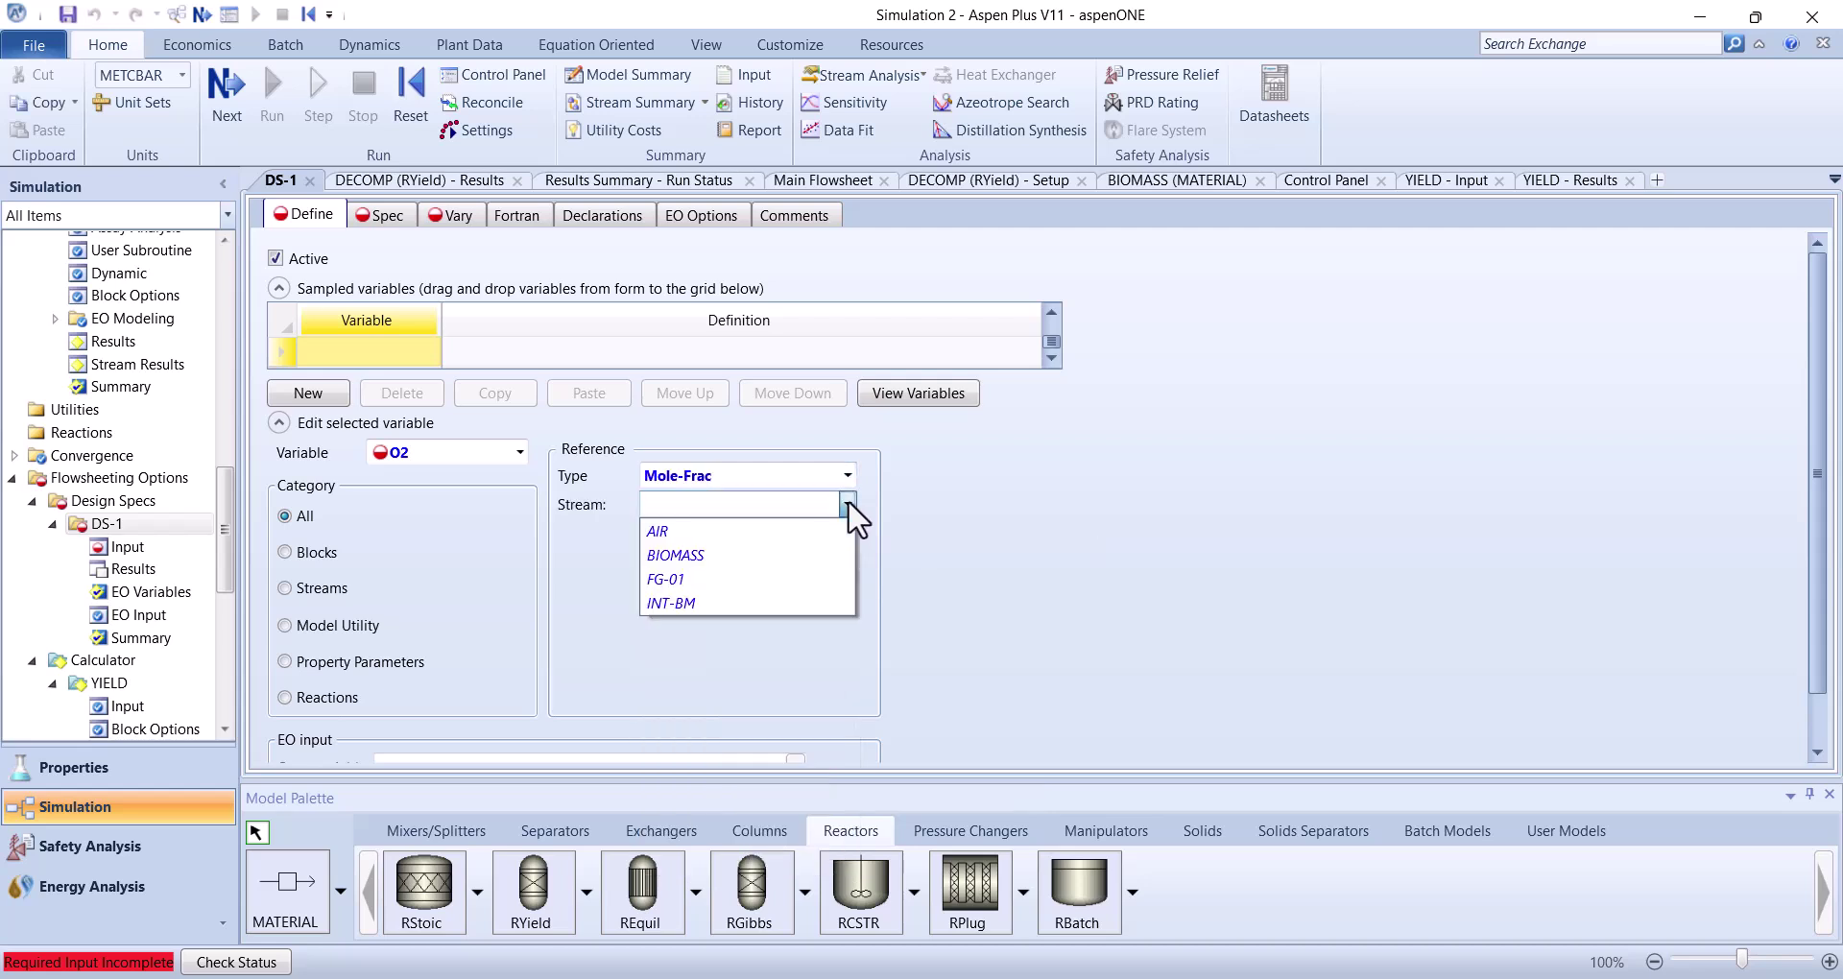
left_click(696, 578)
left_click(852, 561)
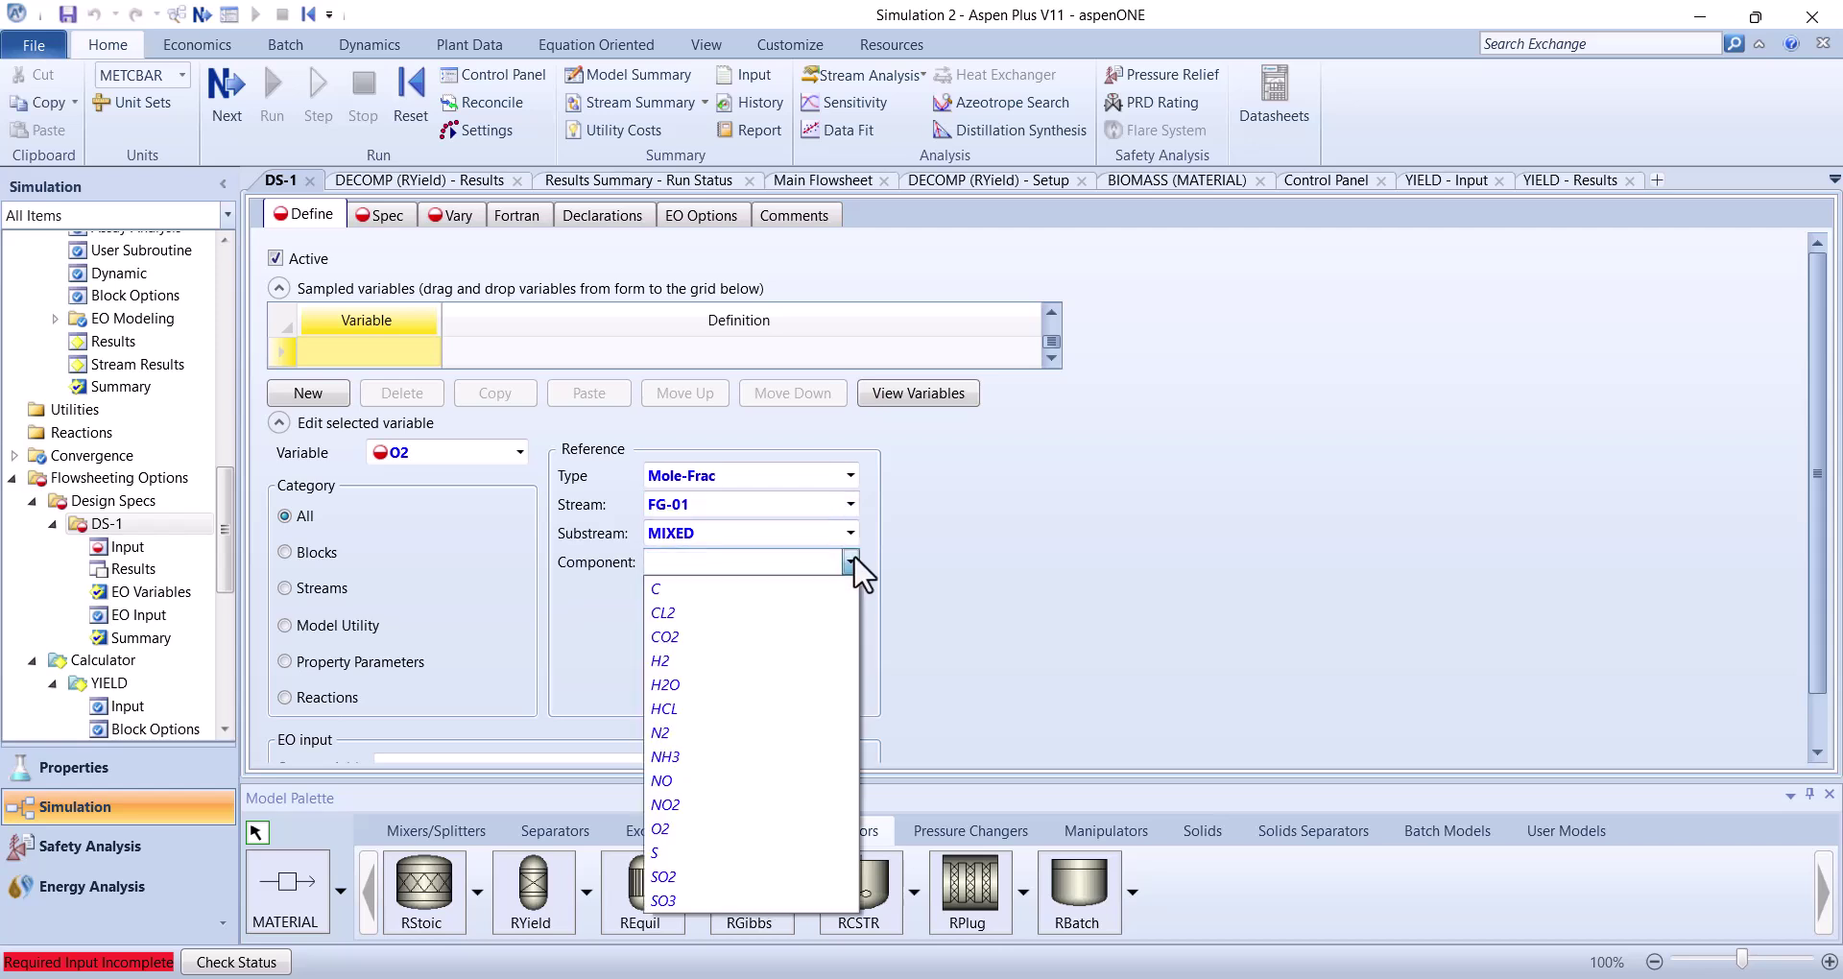
left_click(671, 831)
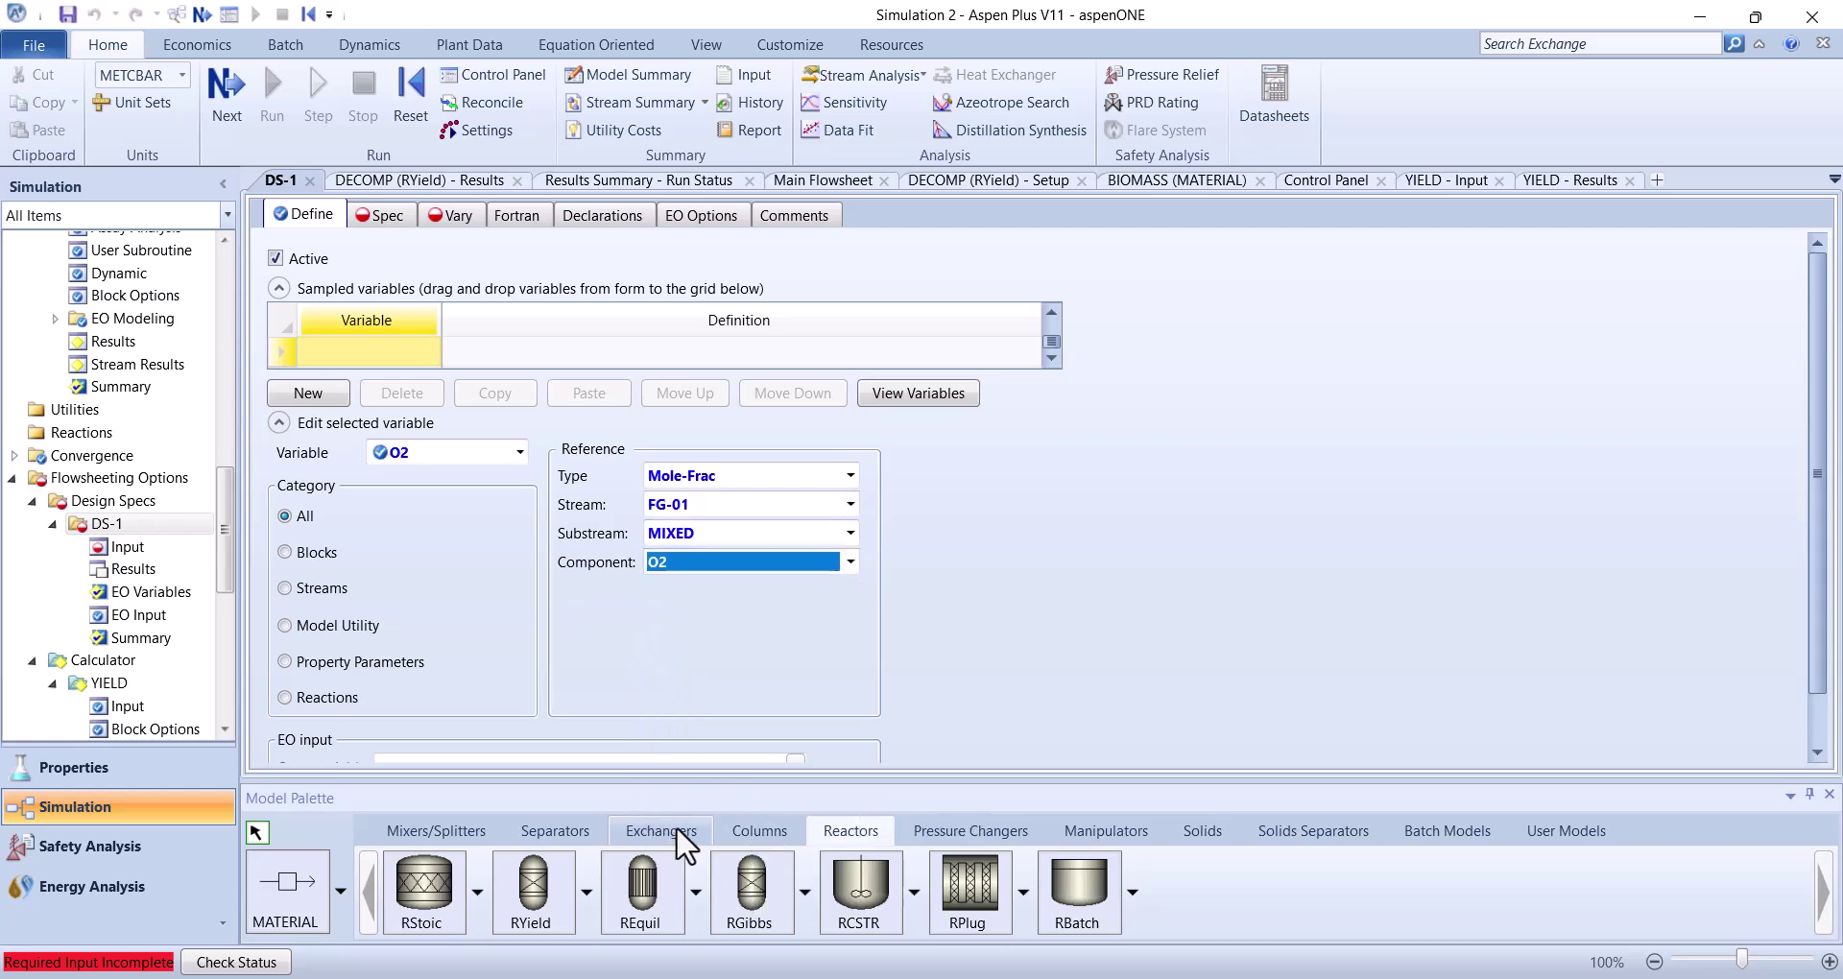
Enter the design specification expression O2 with a target of 0.1 and a tolerance of 0.001
left_click(381, 217)
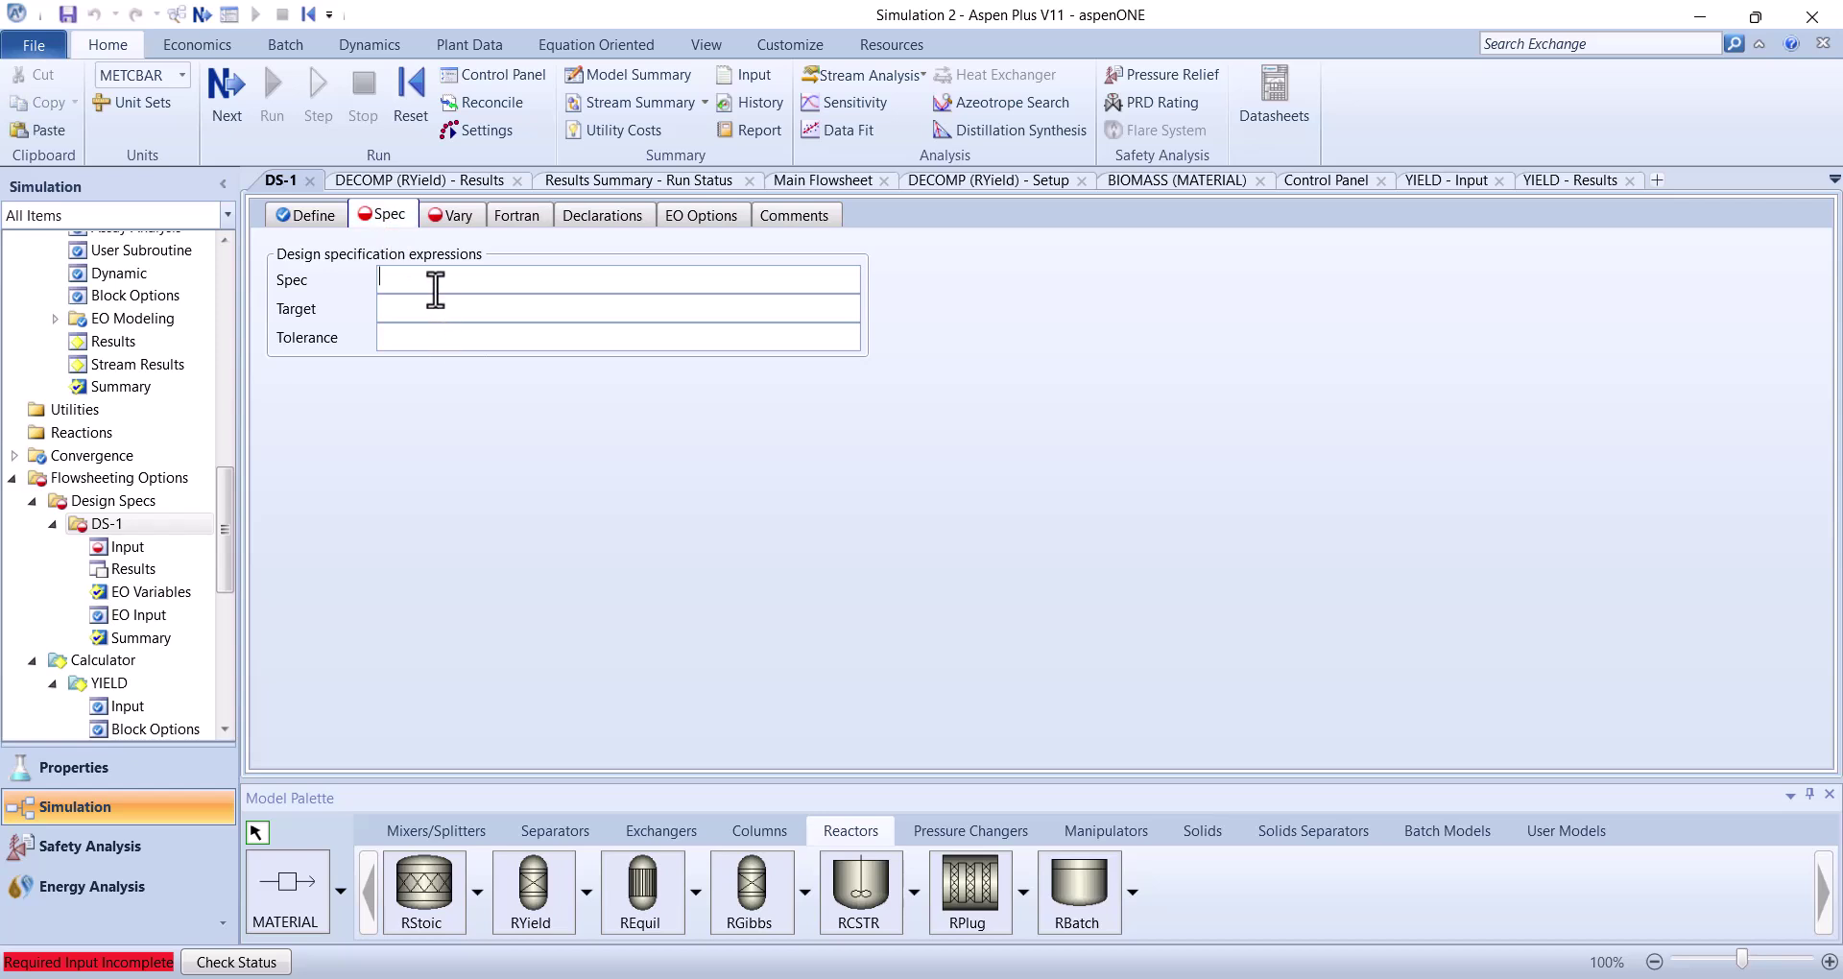
type("O2")
key("Return")
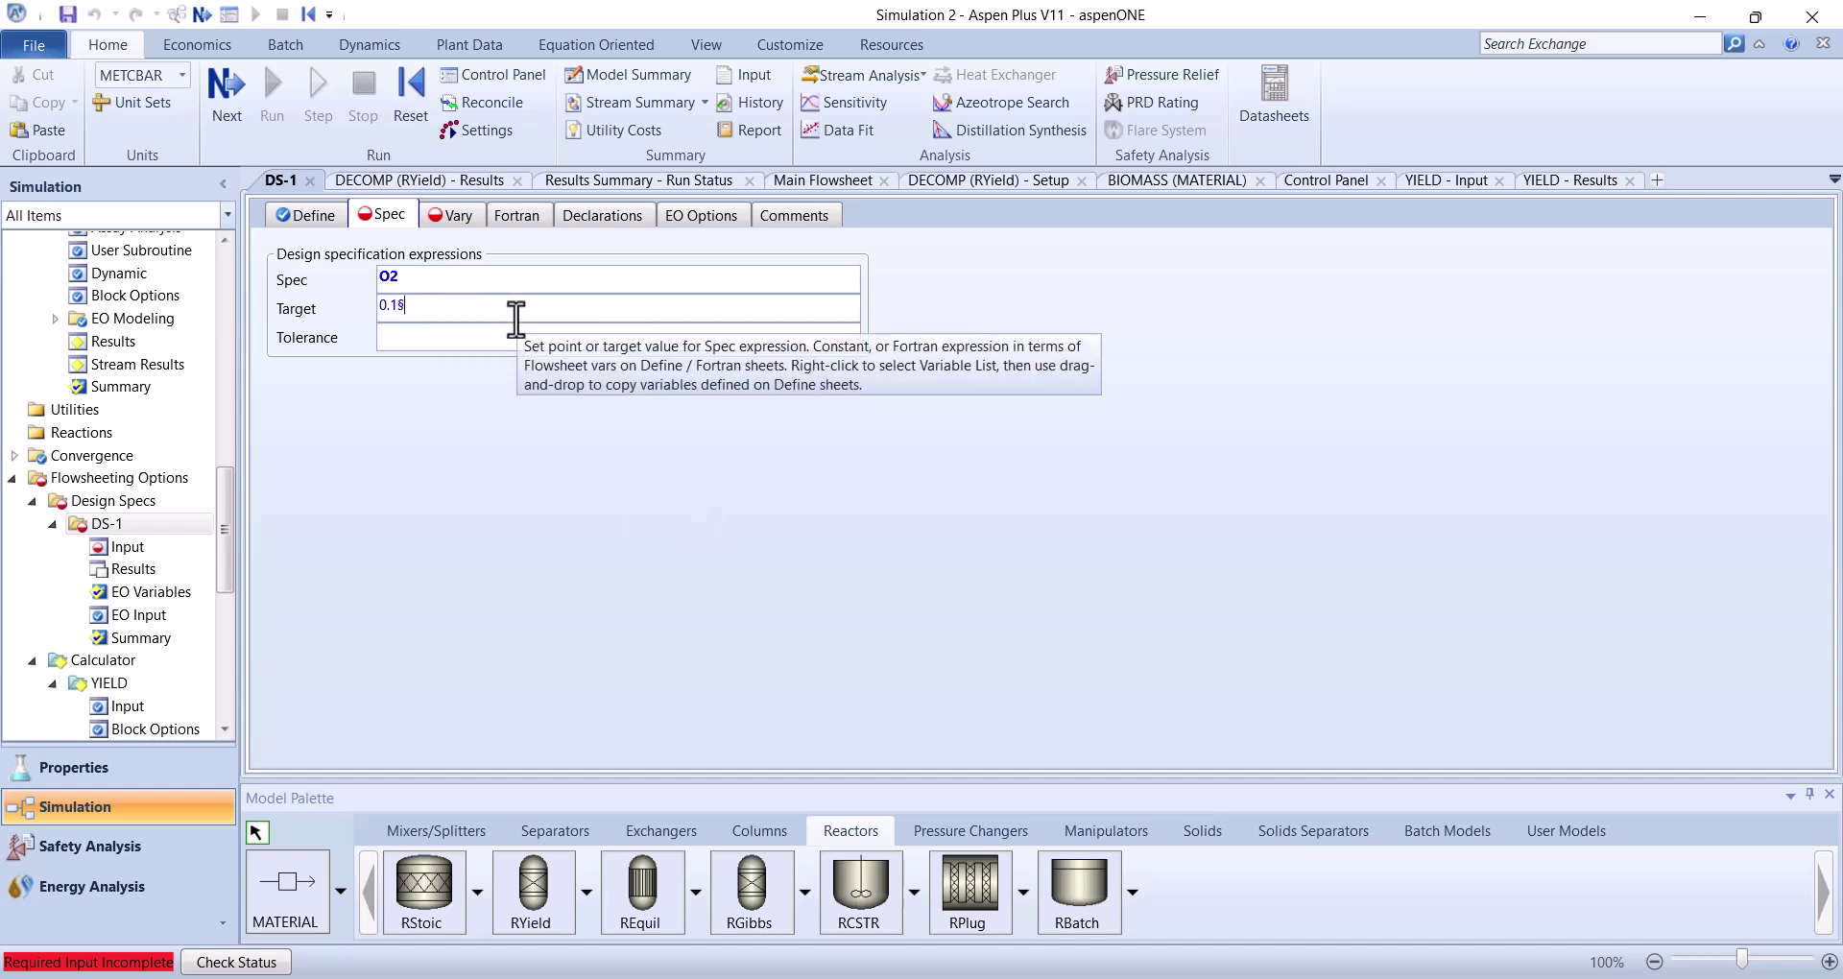
key("Return")
type("0")
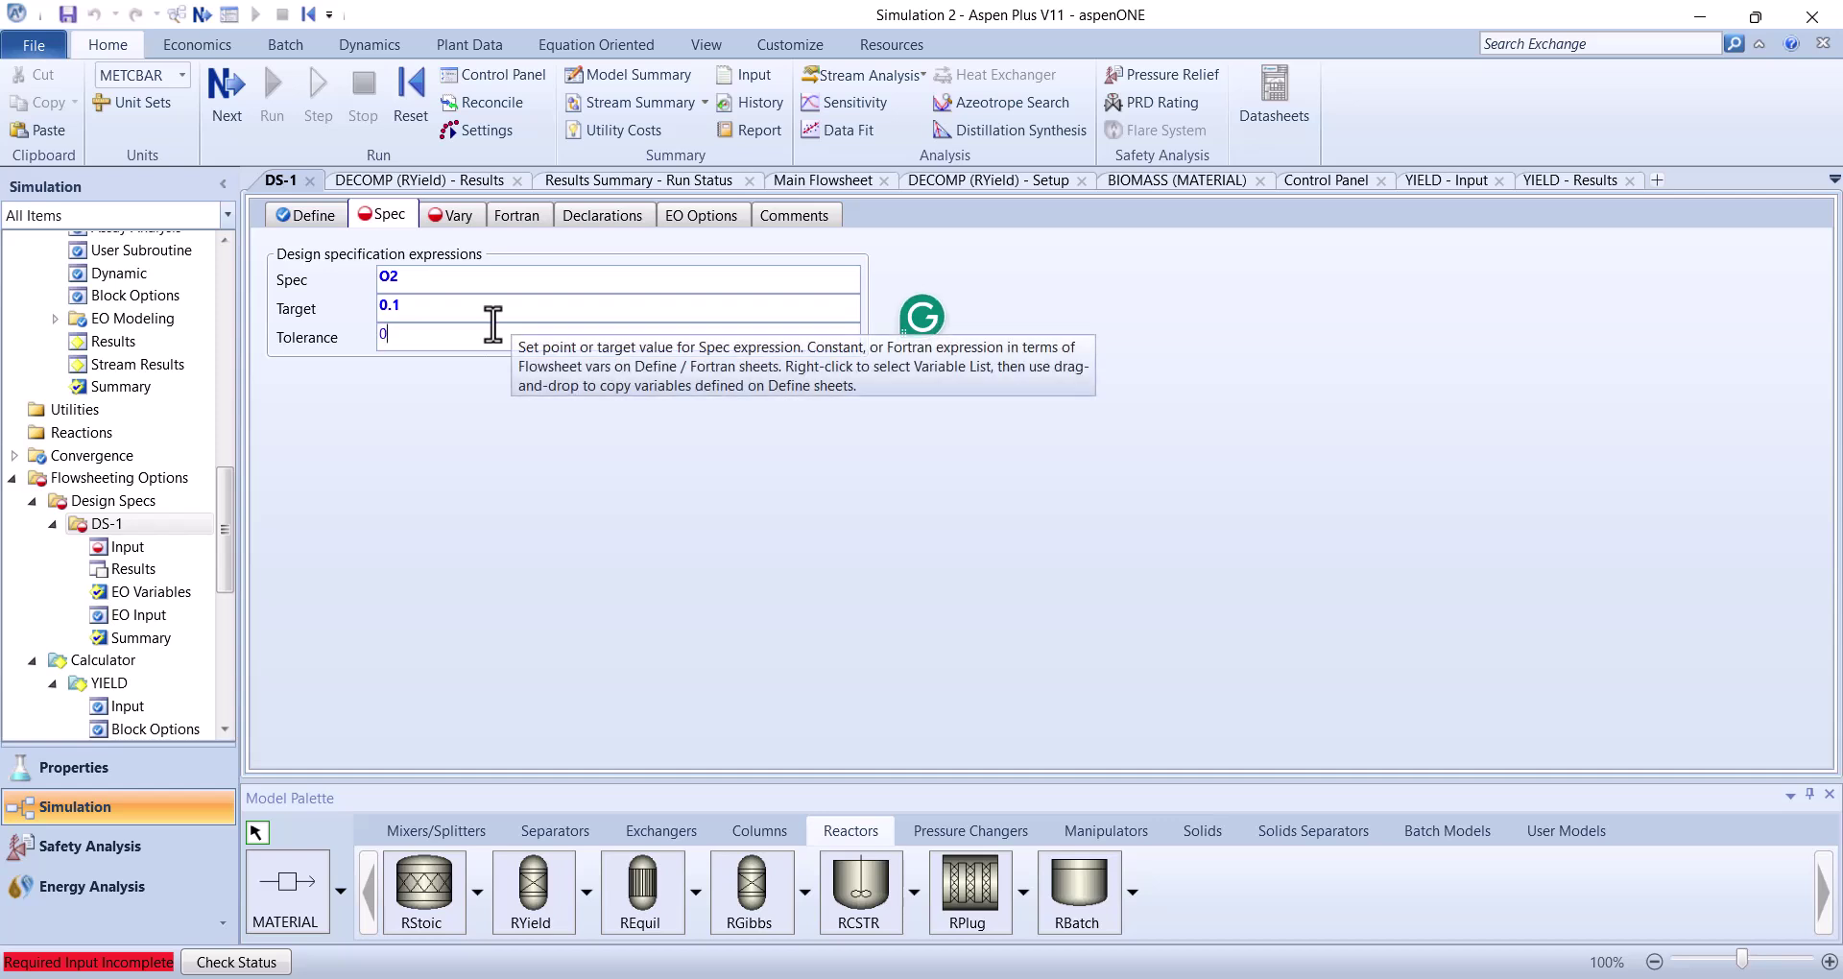
type(".00")
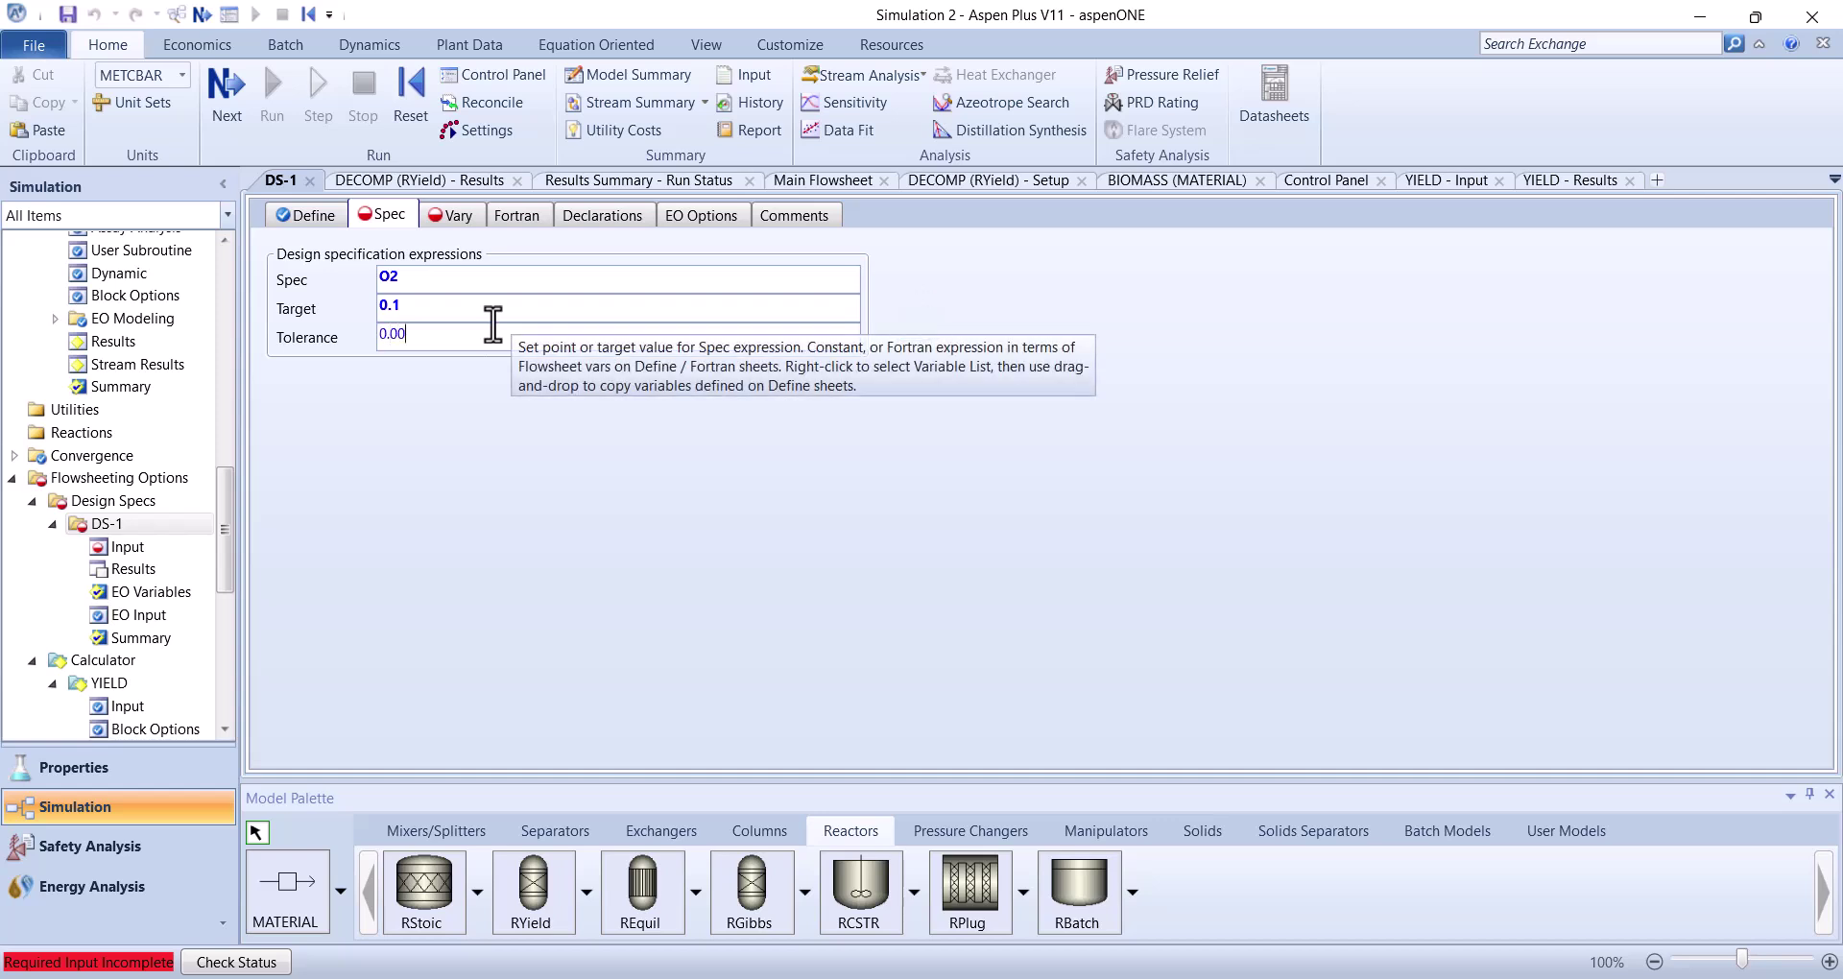
type("1")
key("Return")
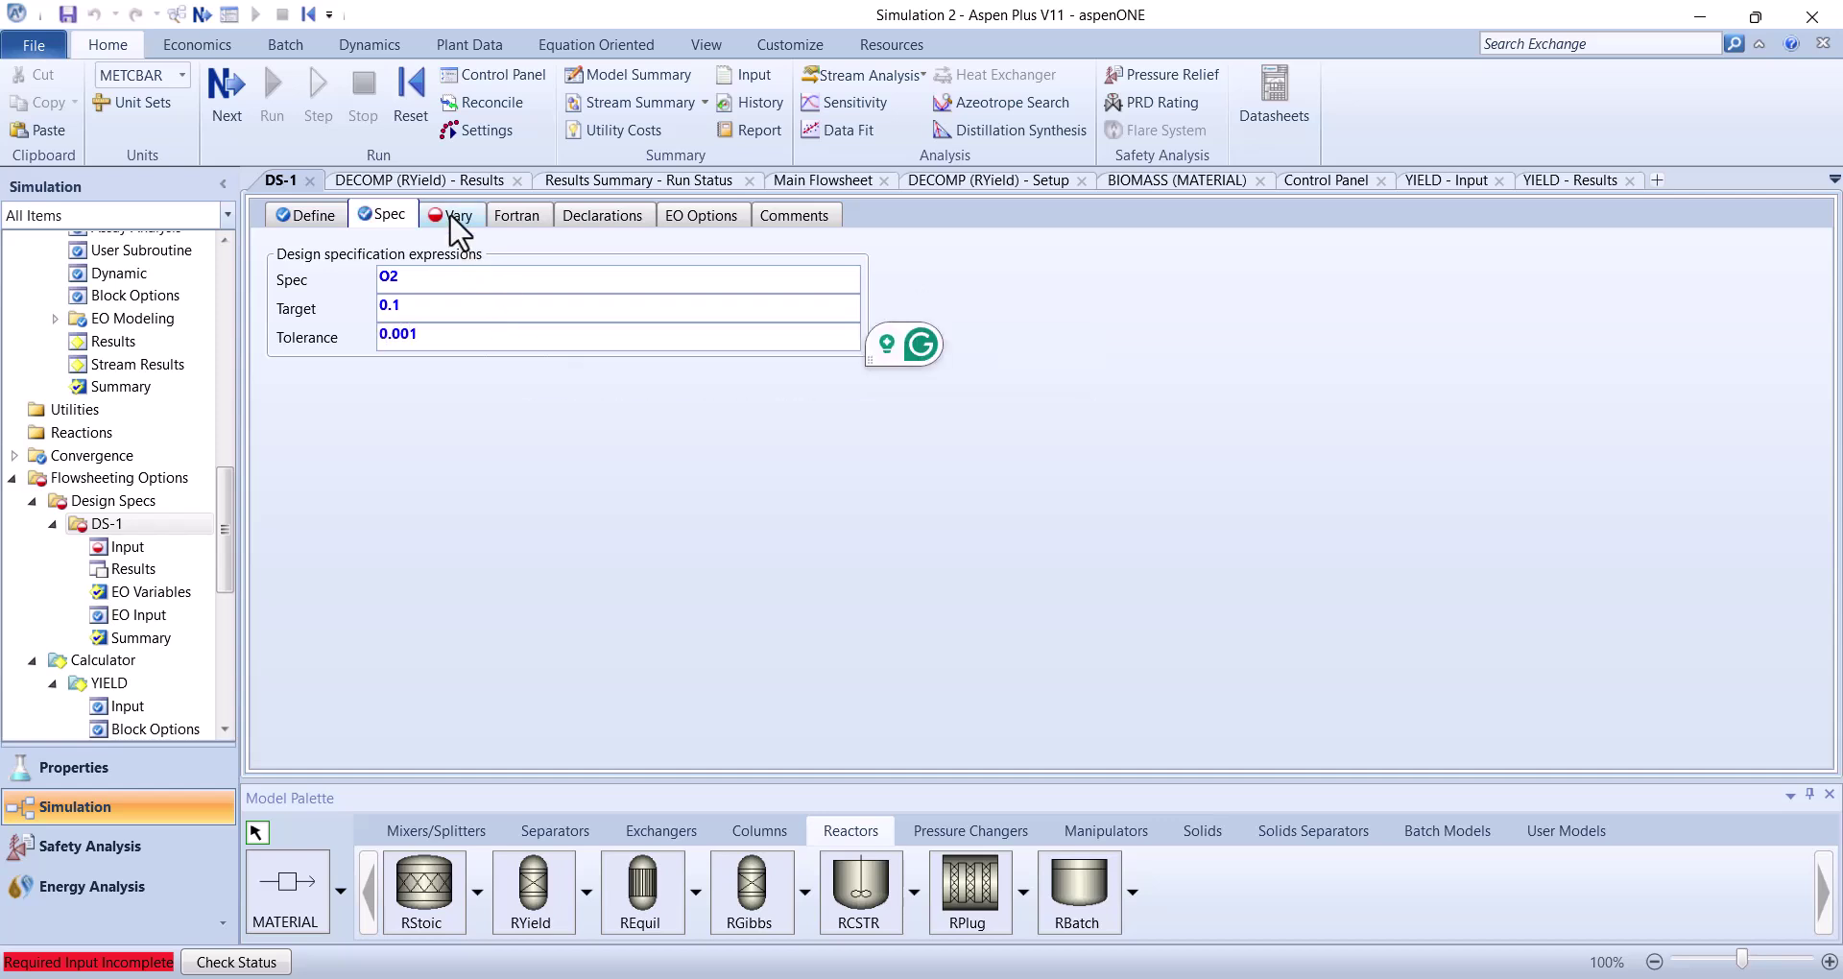
Set the manipulated variable's type to Stream-Var for stream AIR and substream MIXED
left_click(450, 215)
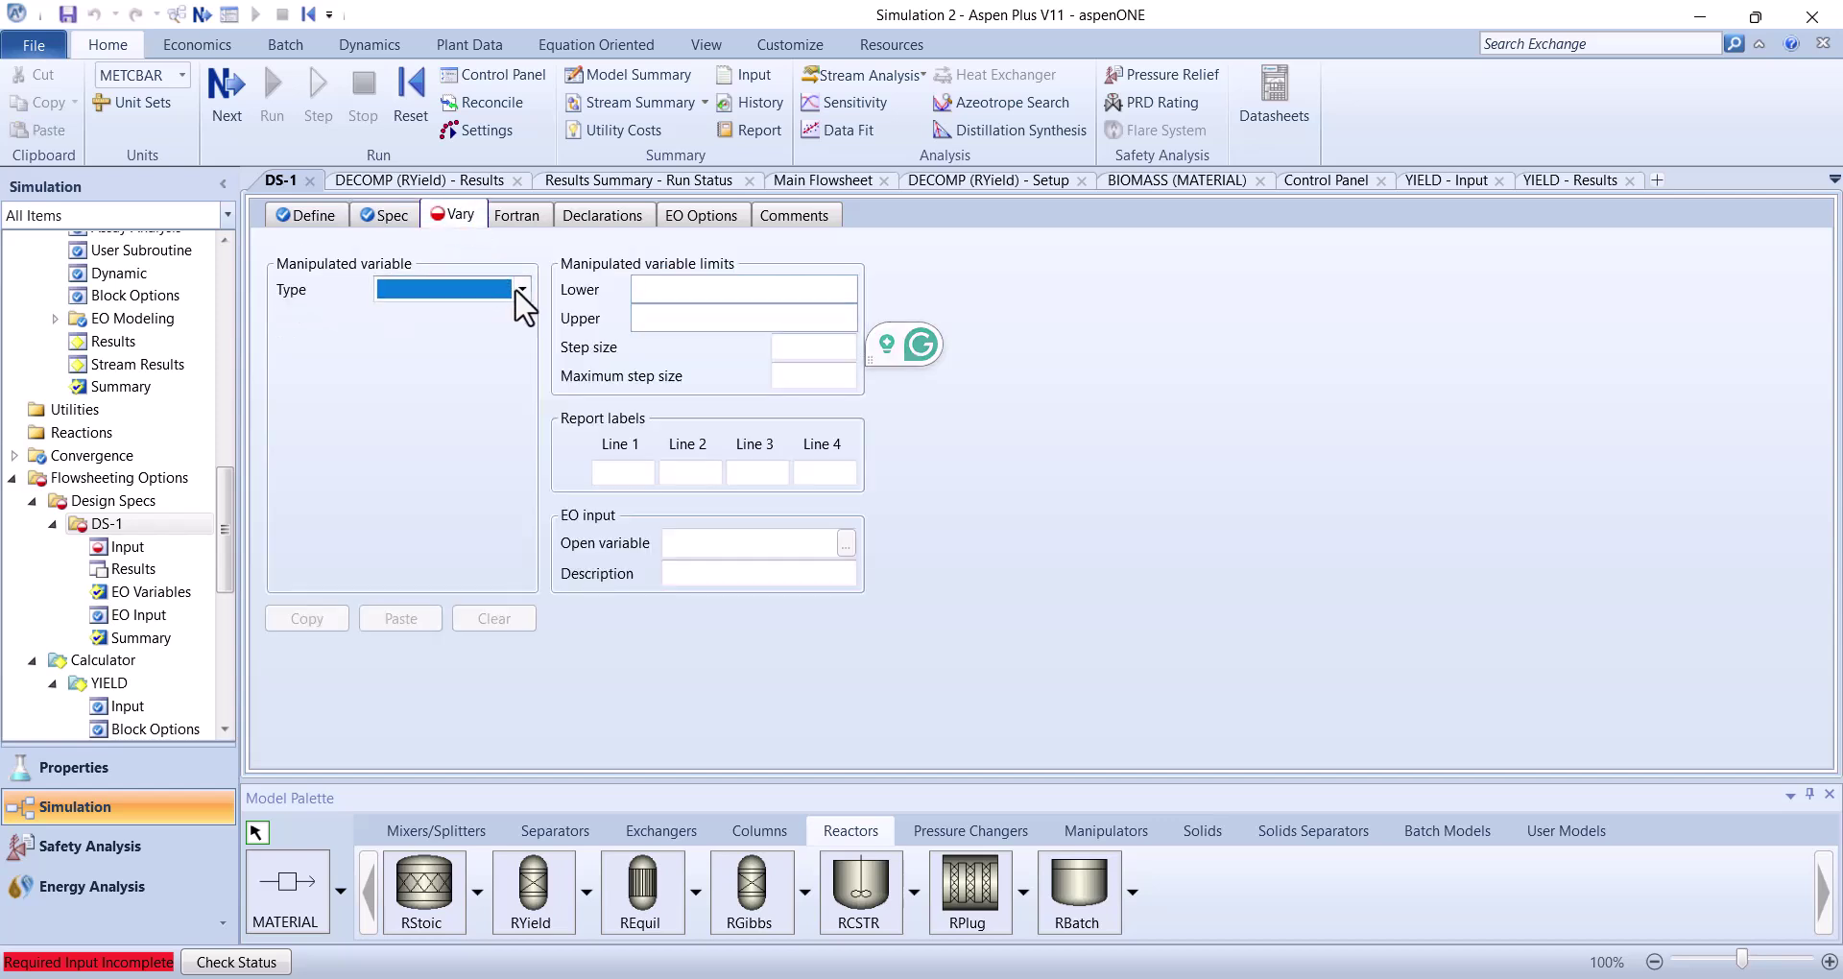
left_click(516, 288)
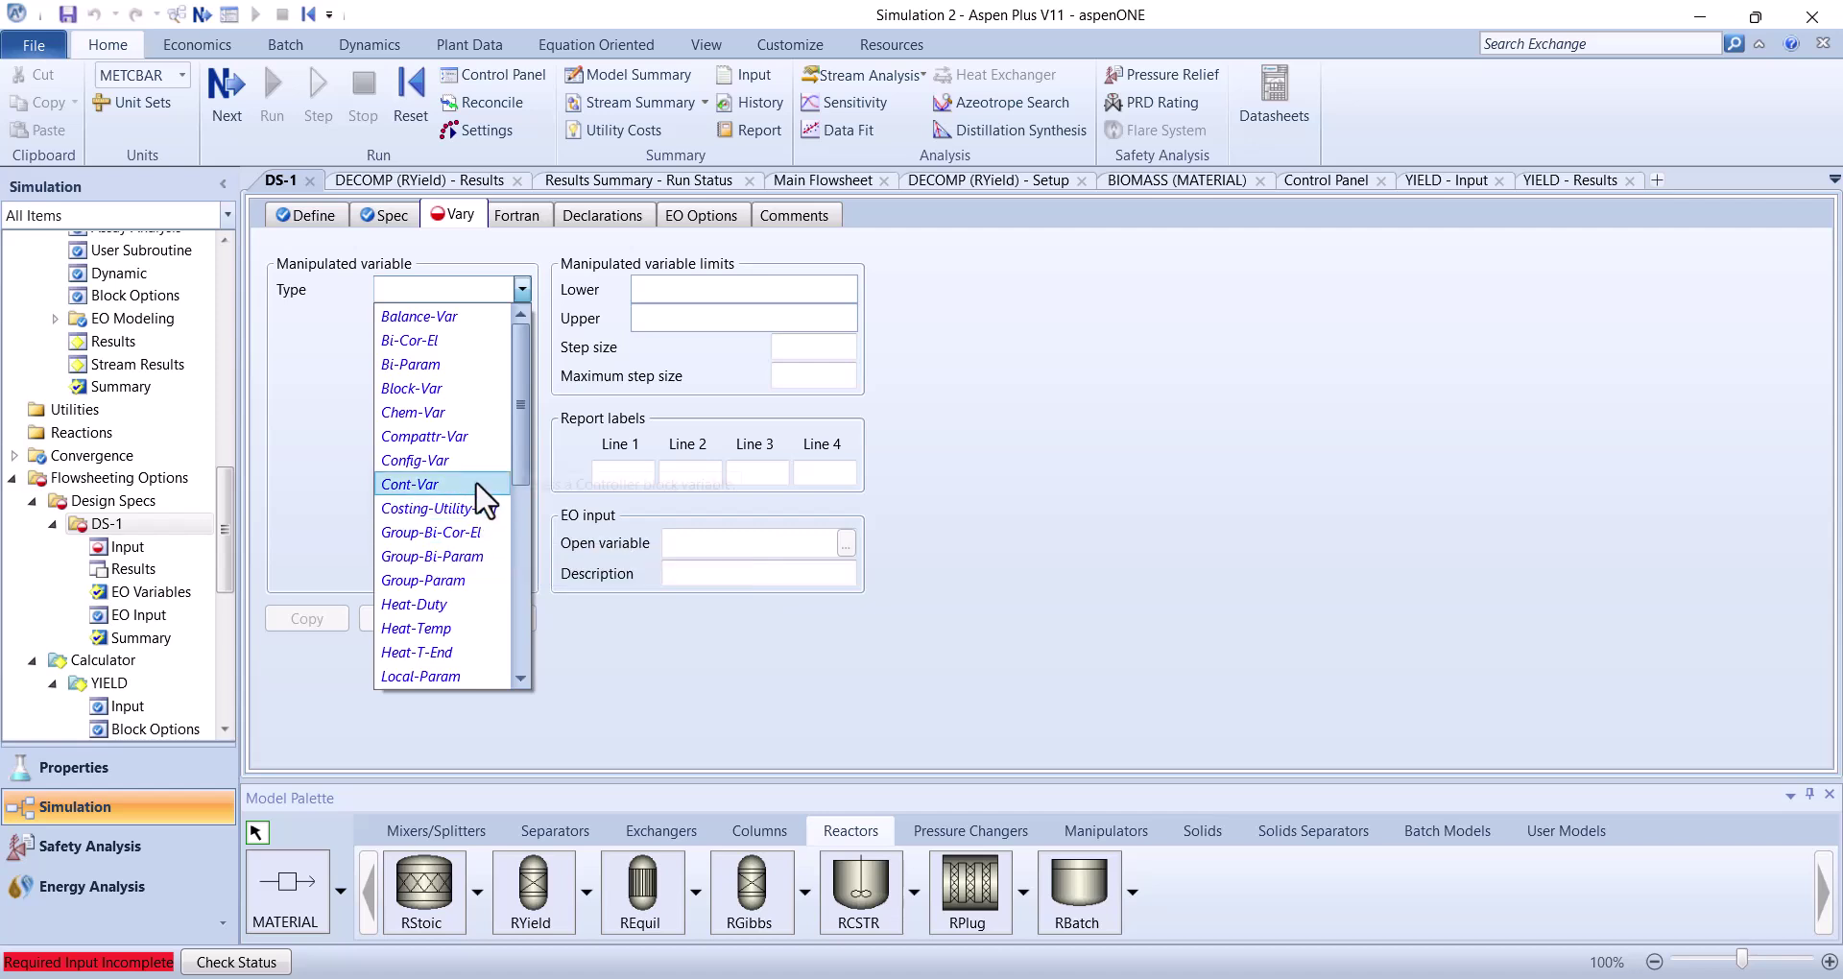
scroll(481, 502, "down", 4)
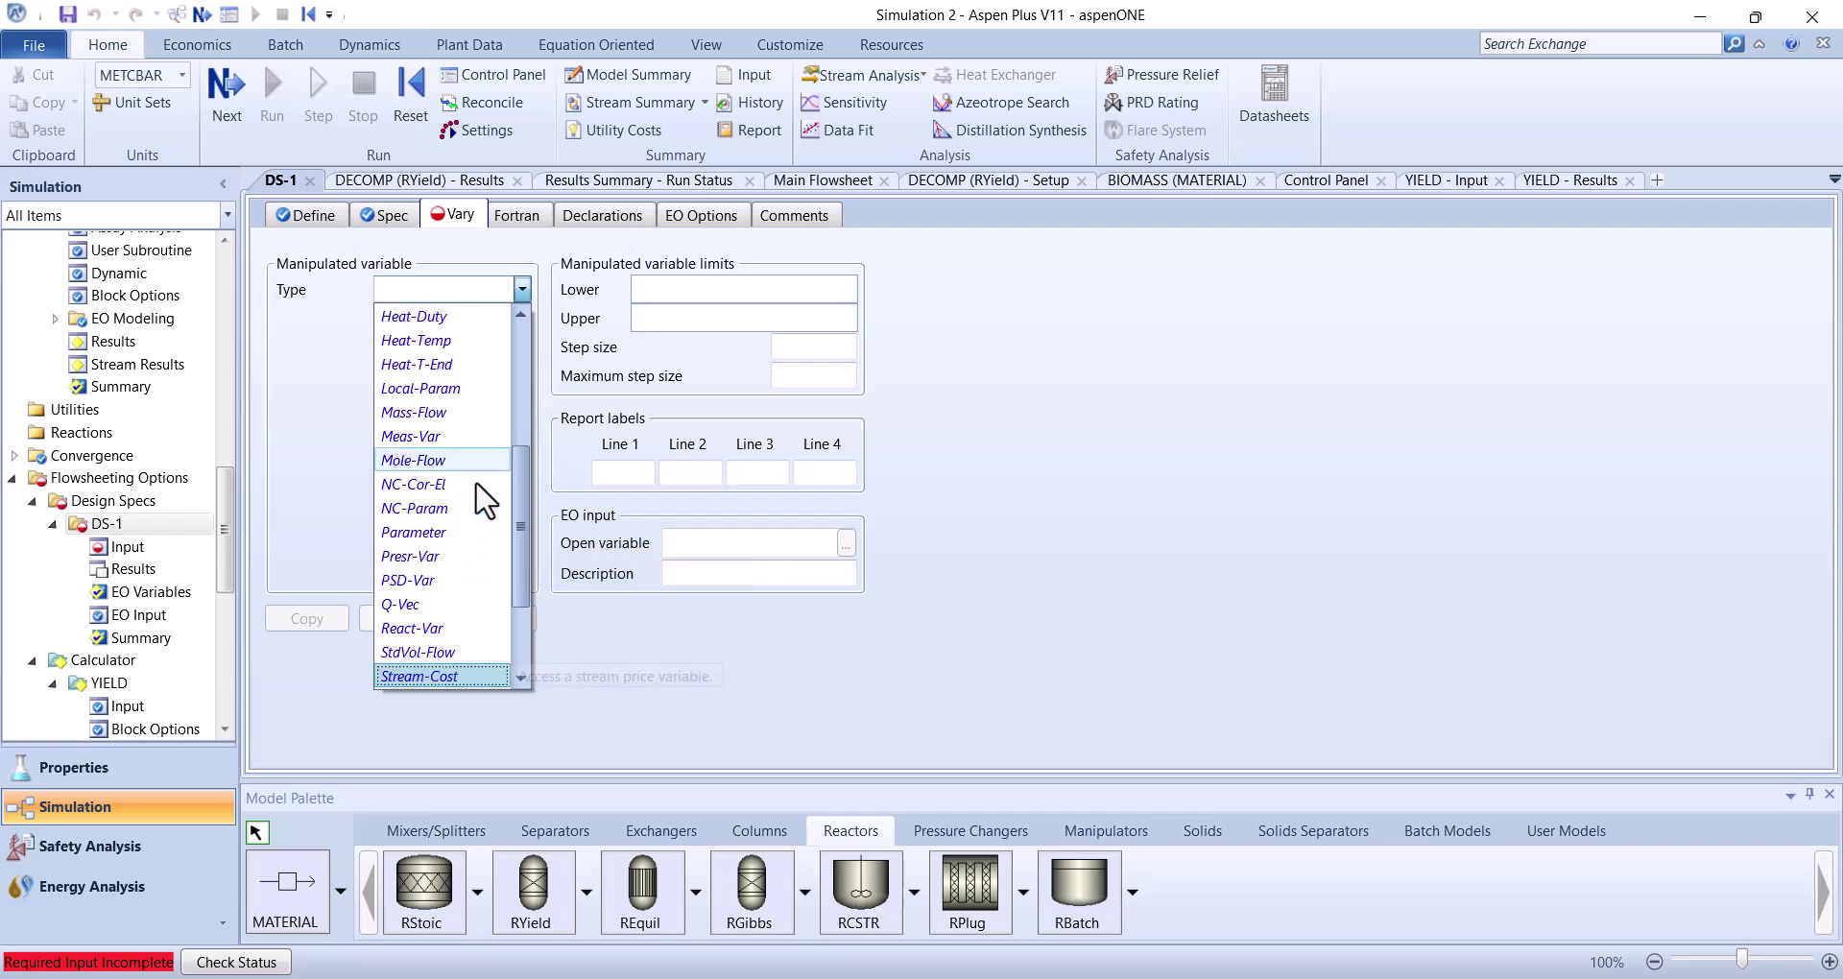
scroll(447, 622, "down", 1)
left_click(447, 629)
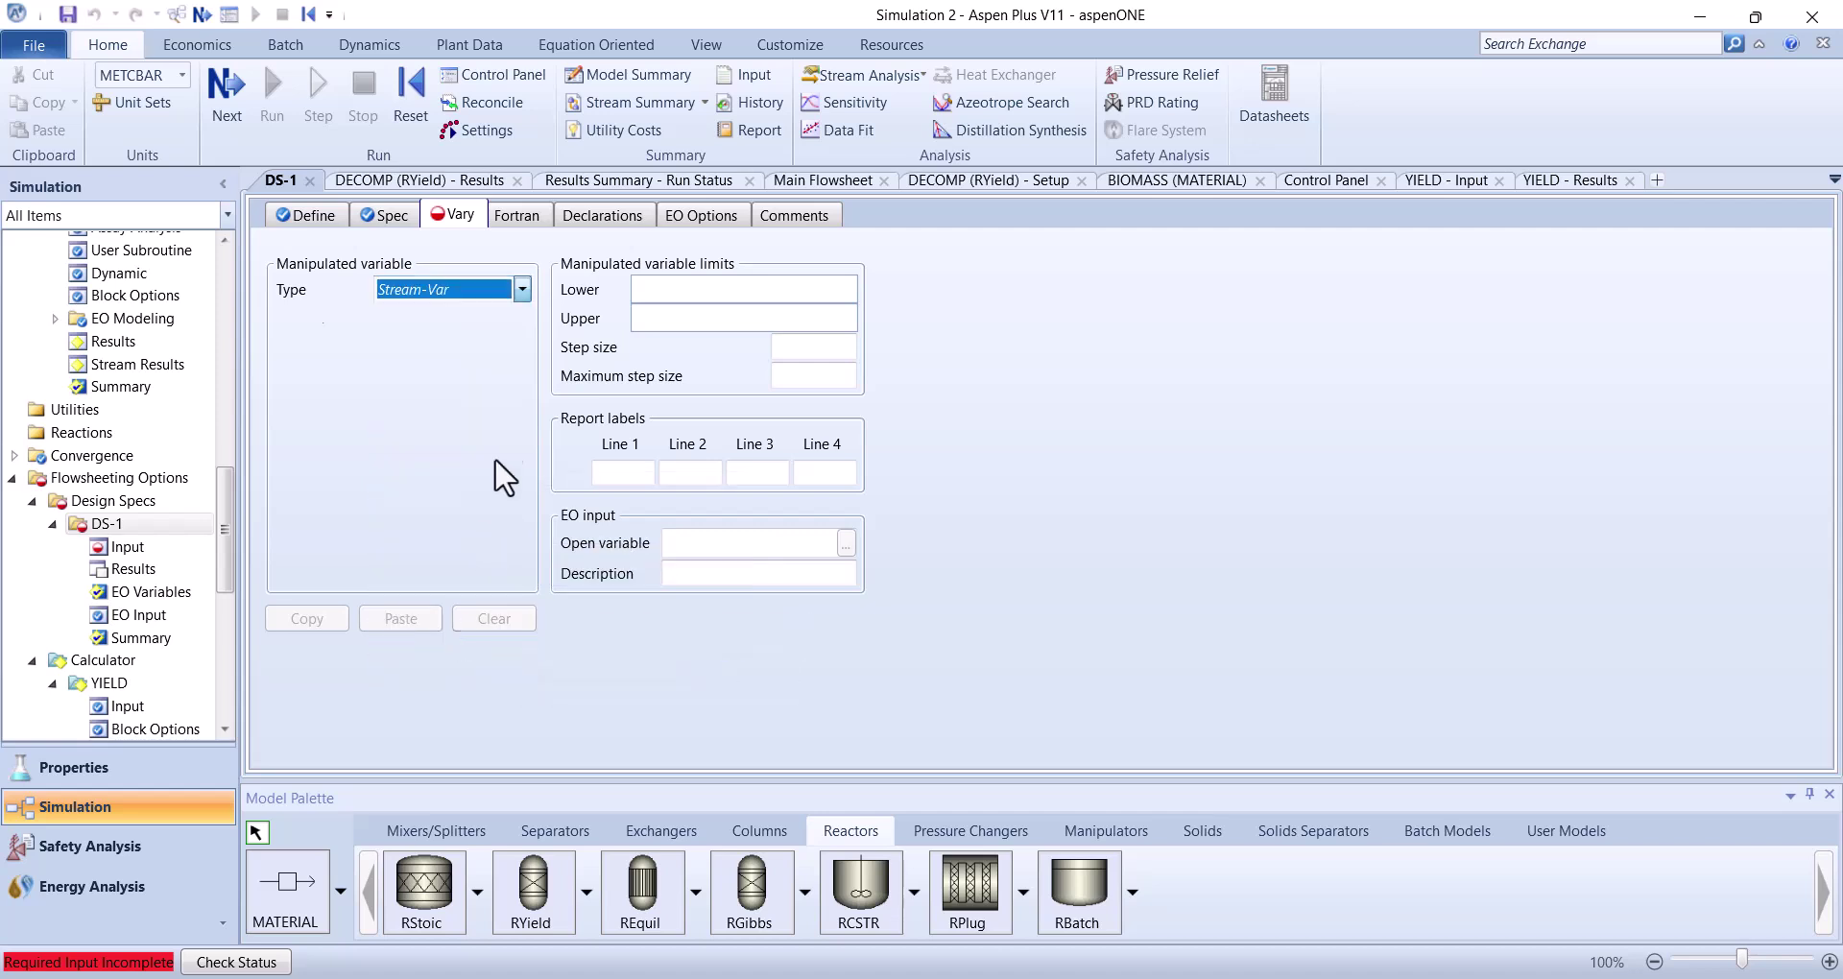
left_click(521, 317)
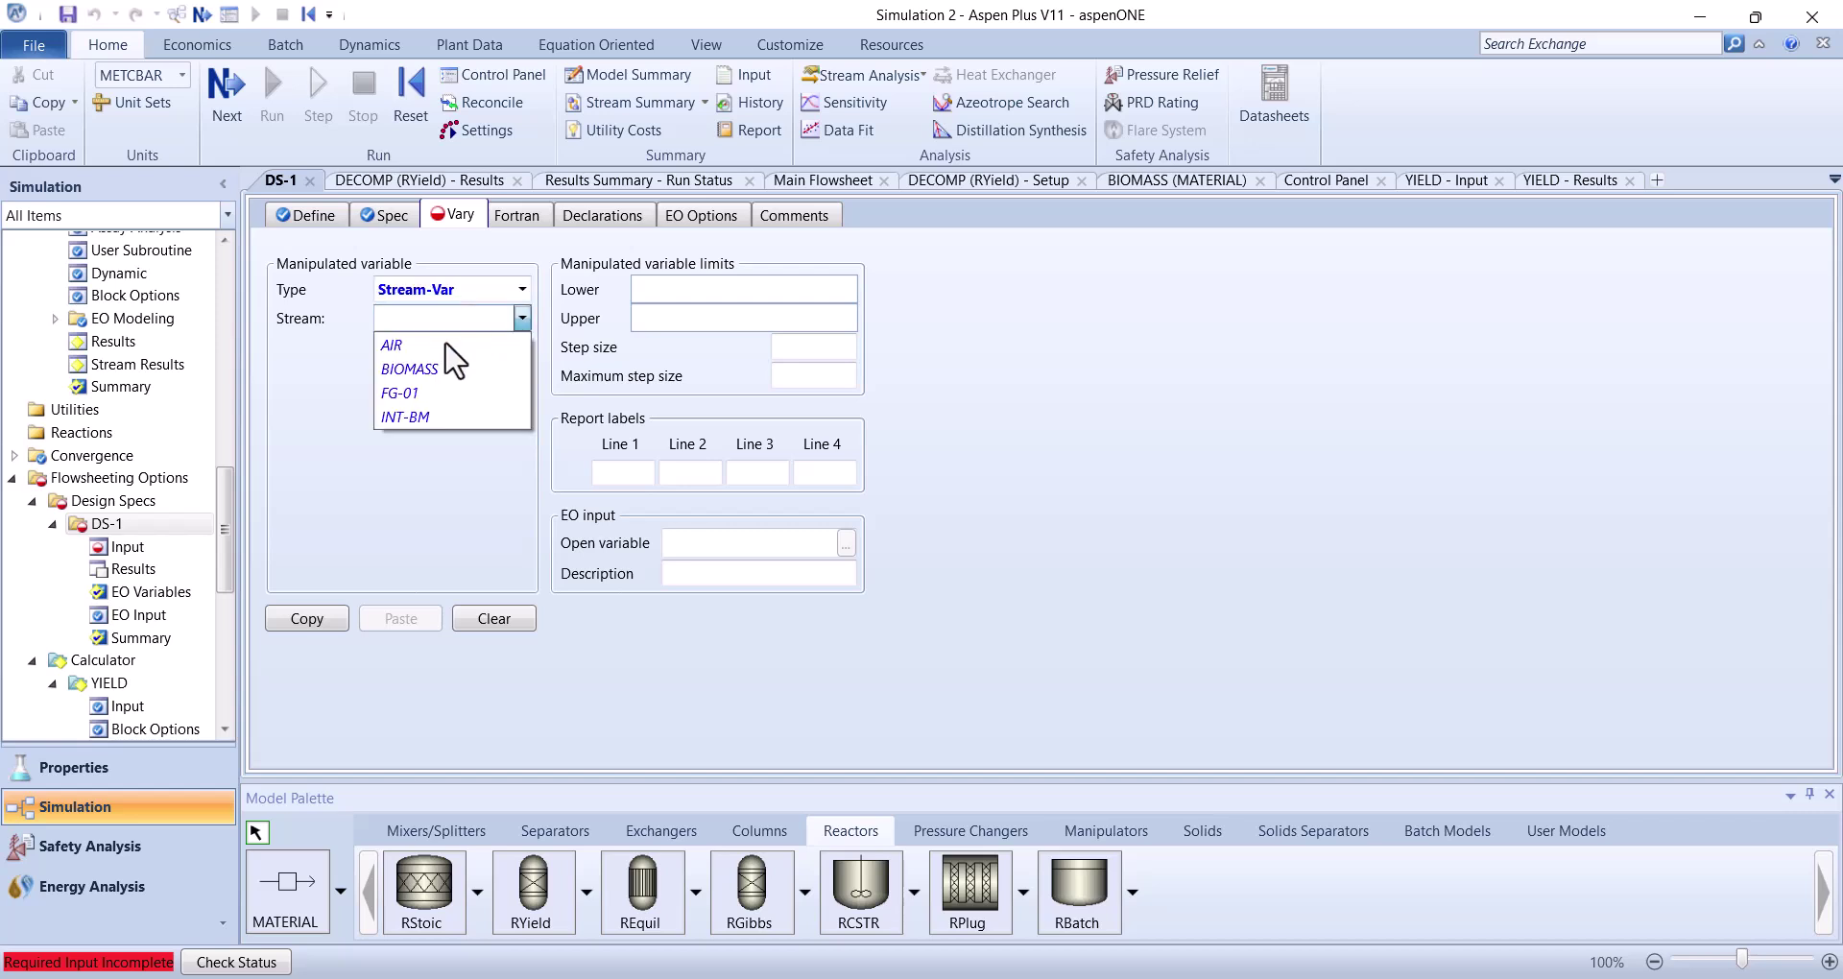
left_click(444, 346)
left_click(522, 346)
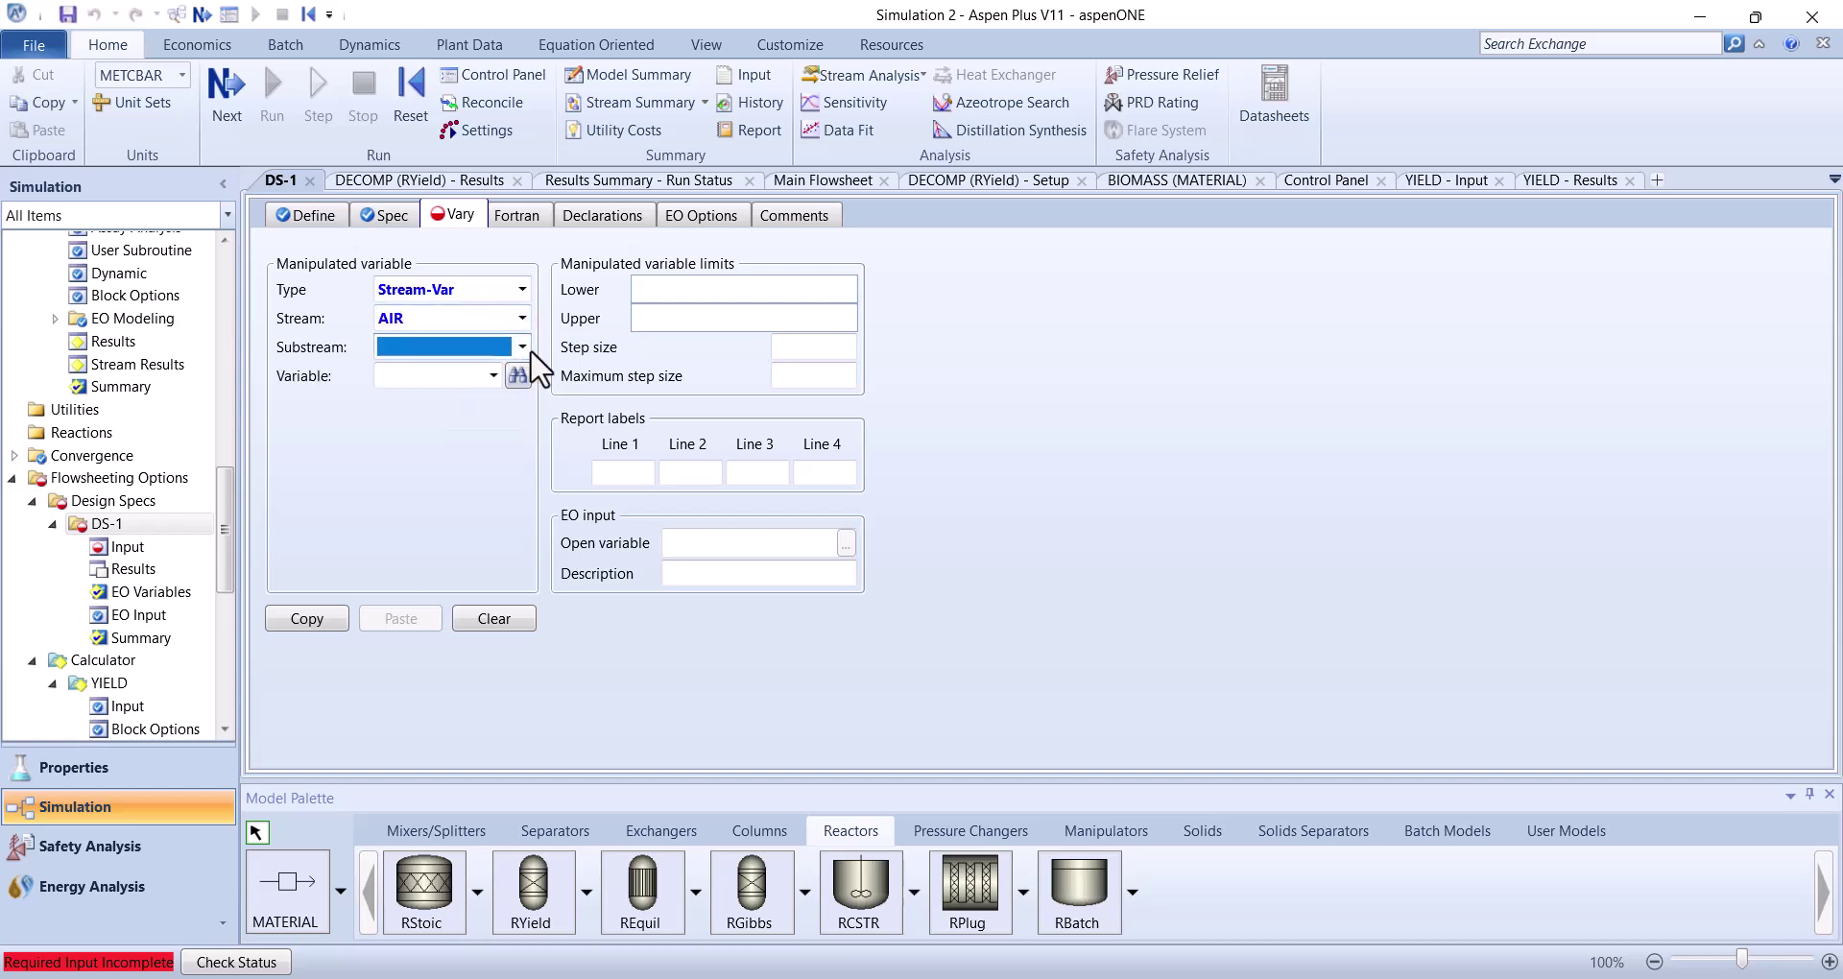
left_click(441, 373)
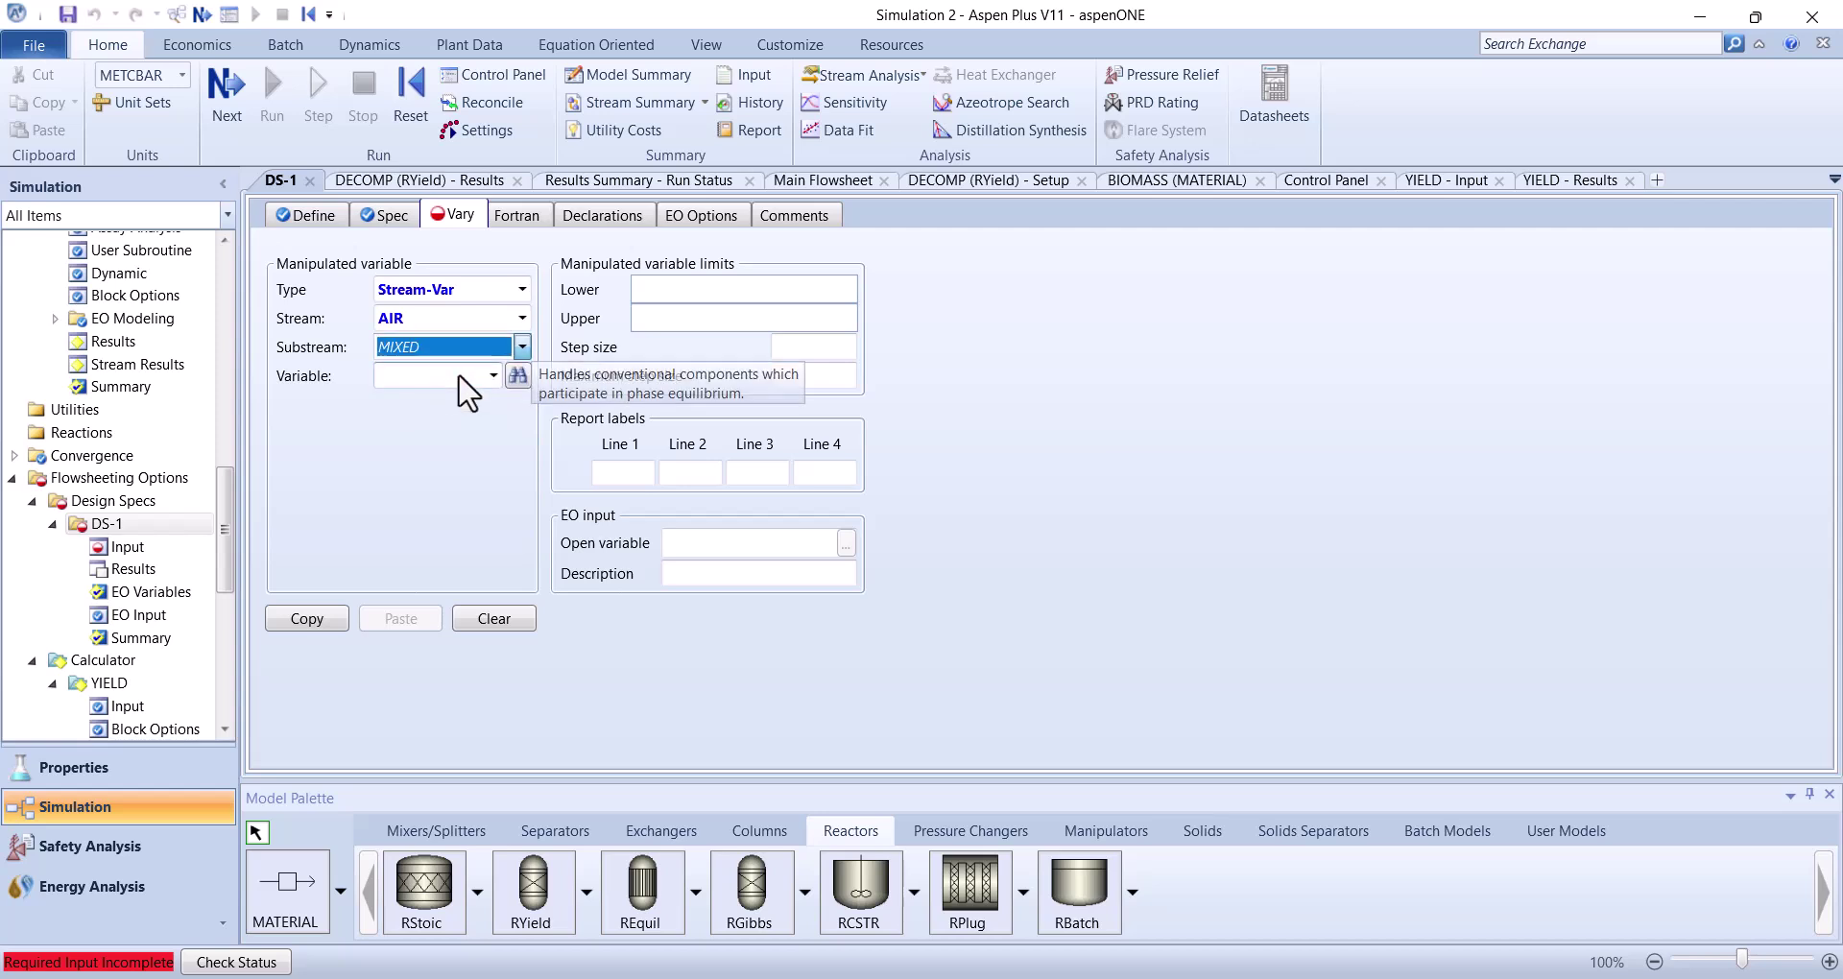
Choose MASS-FLOW as the AIR stream variable to vary, with units of kg/sec
left_click(492, 376)
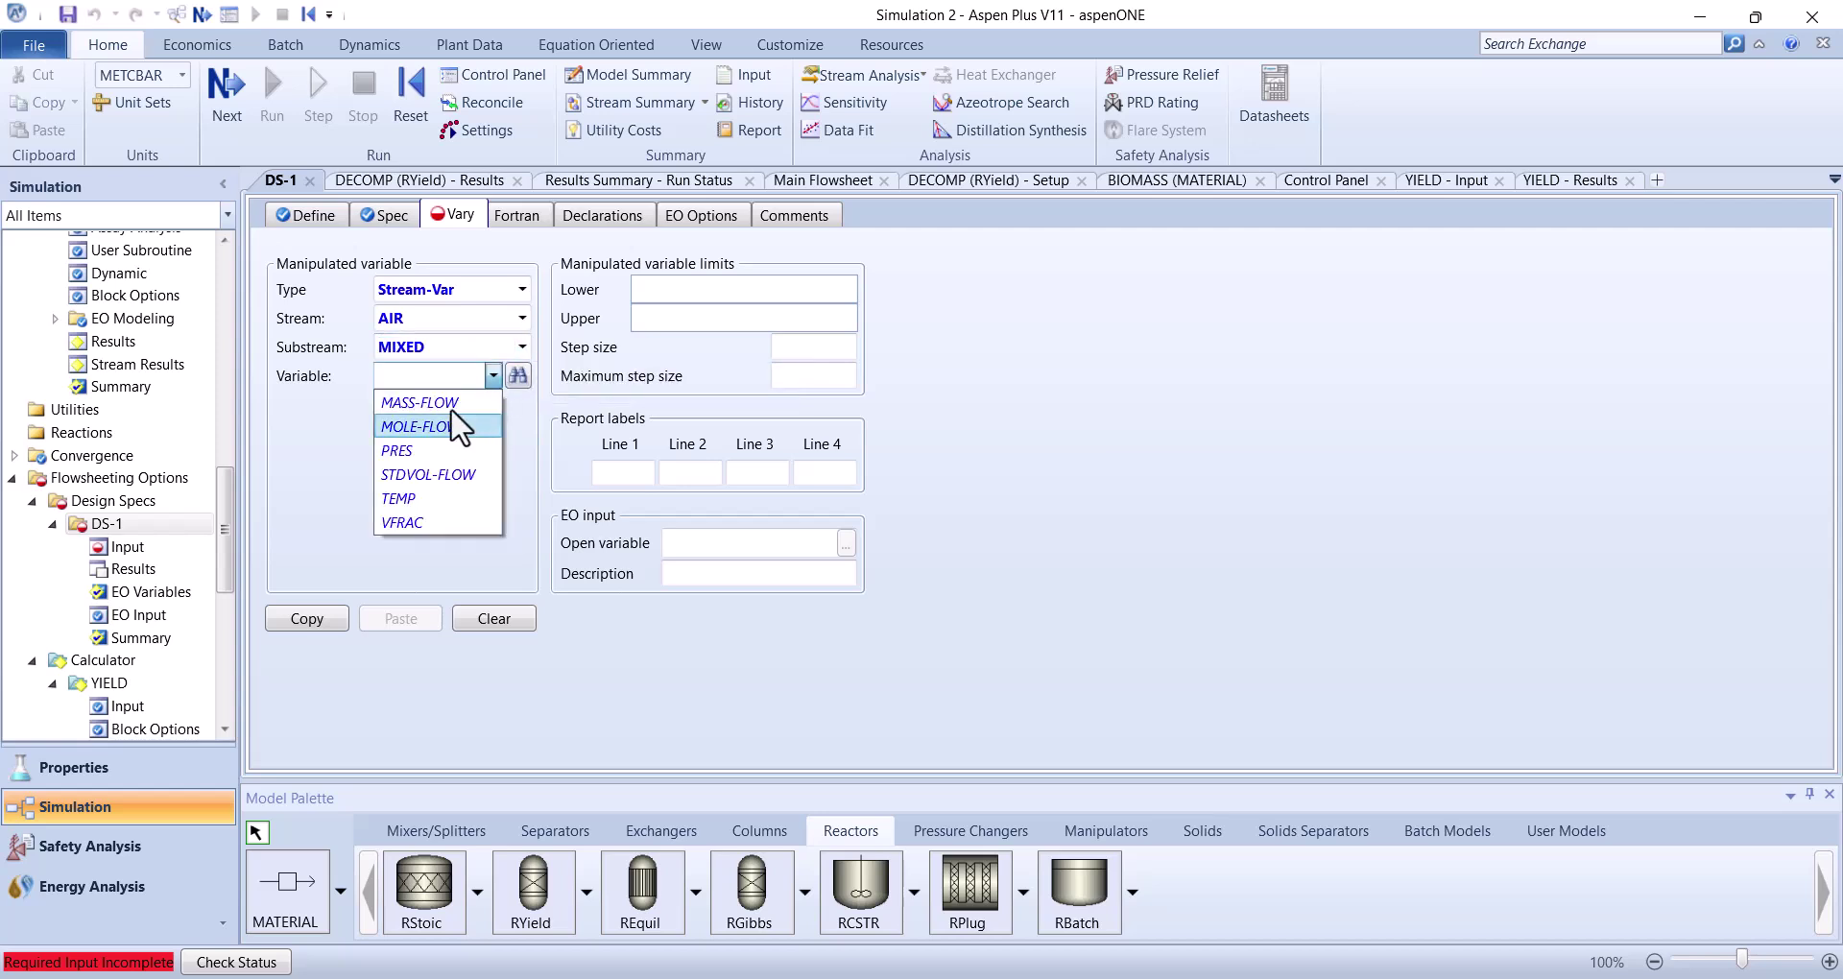
left_click(465, 403)
left_click(521, 404)
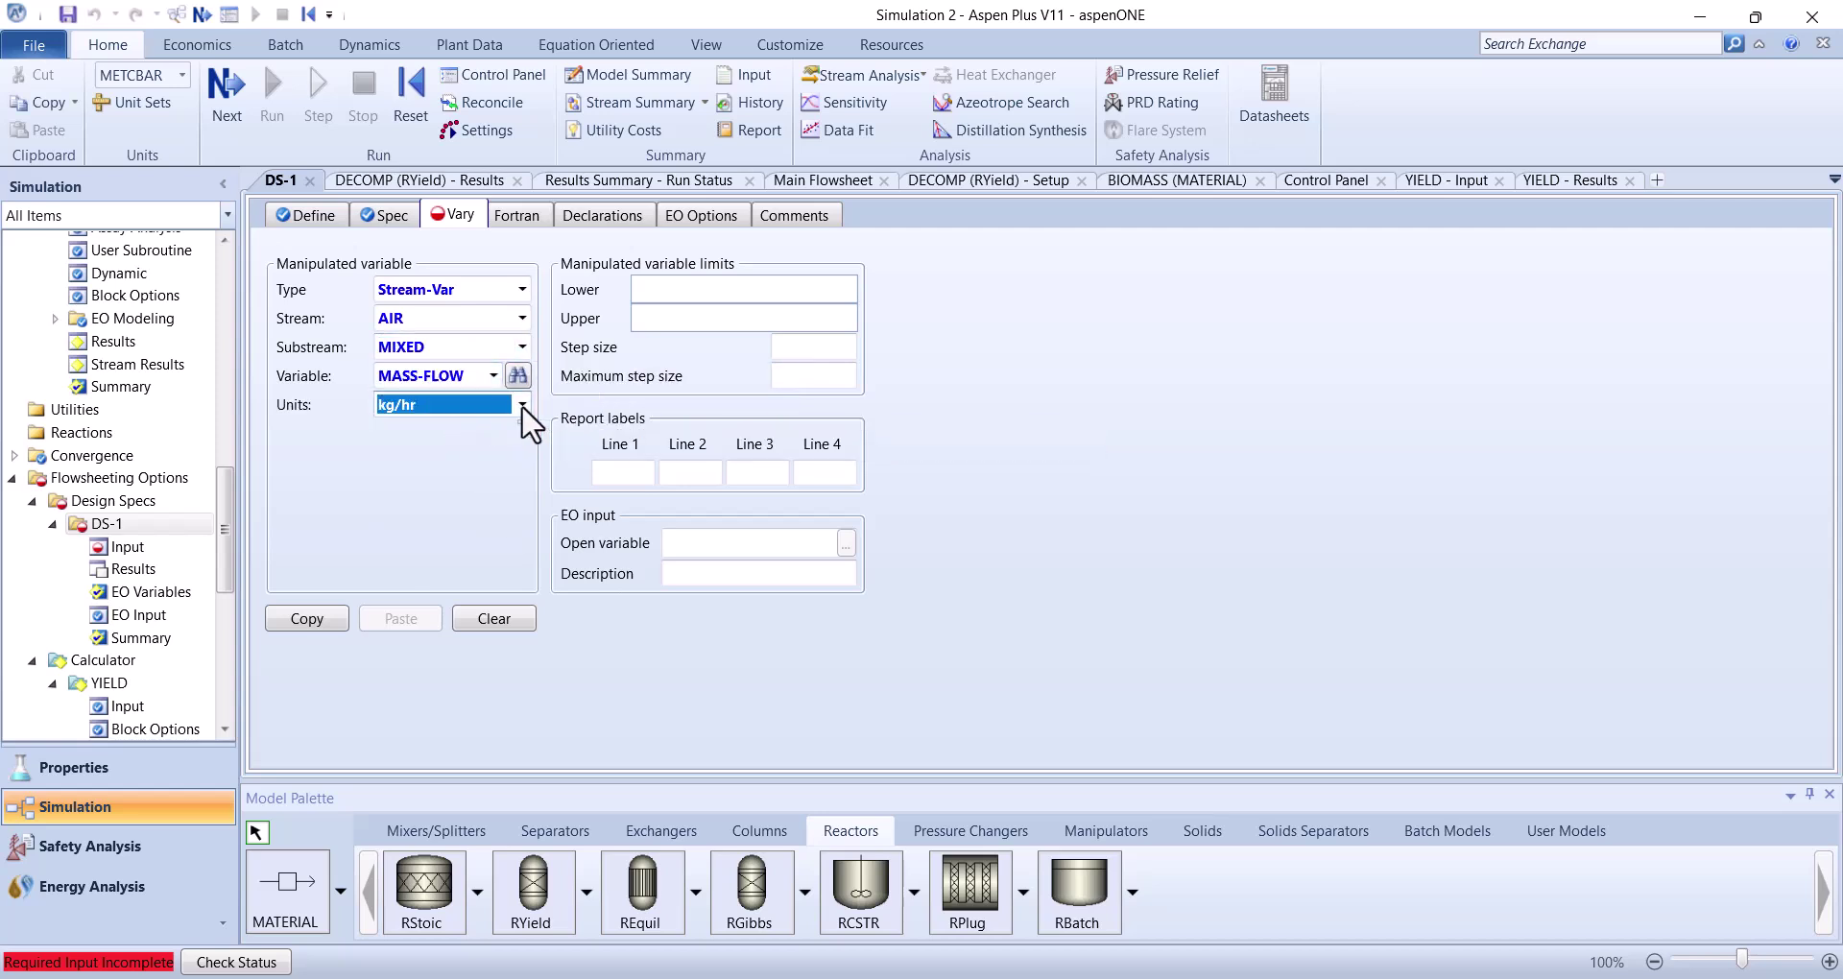
left_click(414, 505)
Try Mass-Flow as the manipulated variable's type and check its component choices
left_click(522, 289)
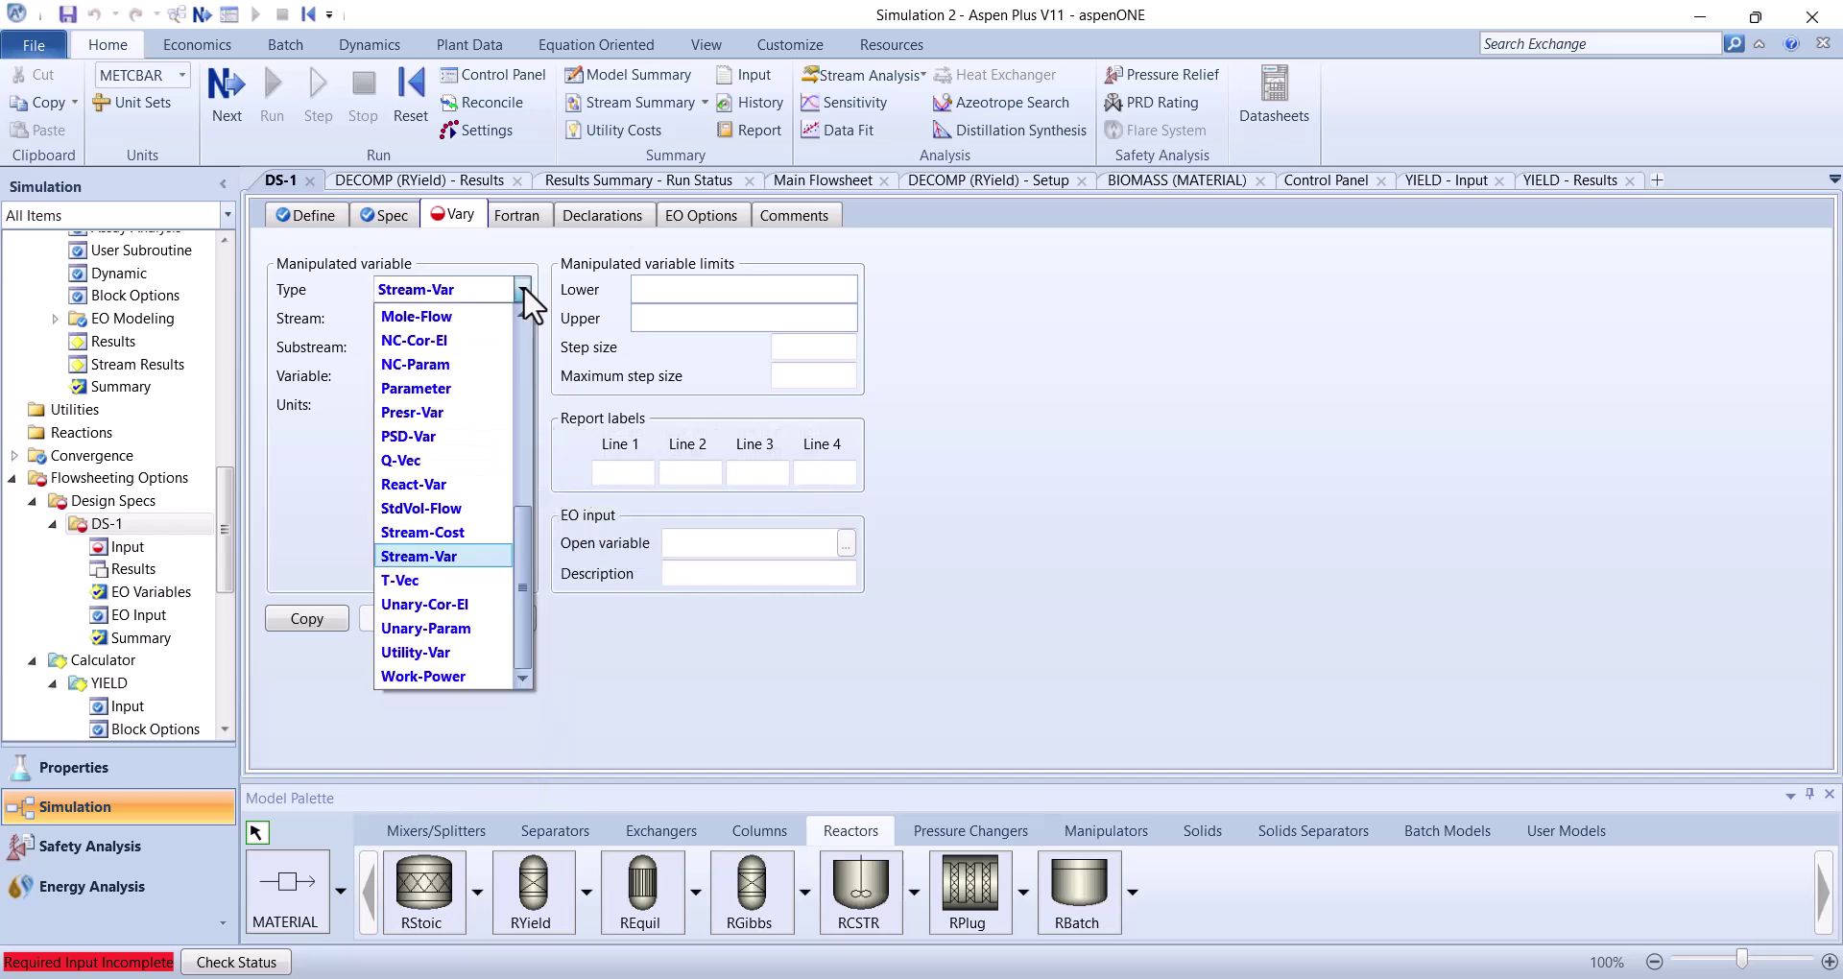
left_click(522, 313)
left_click(522, 313)
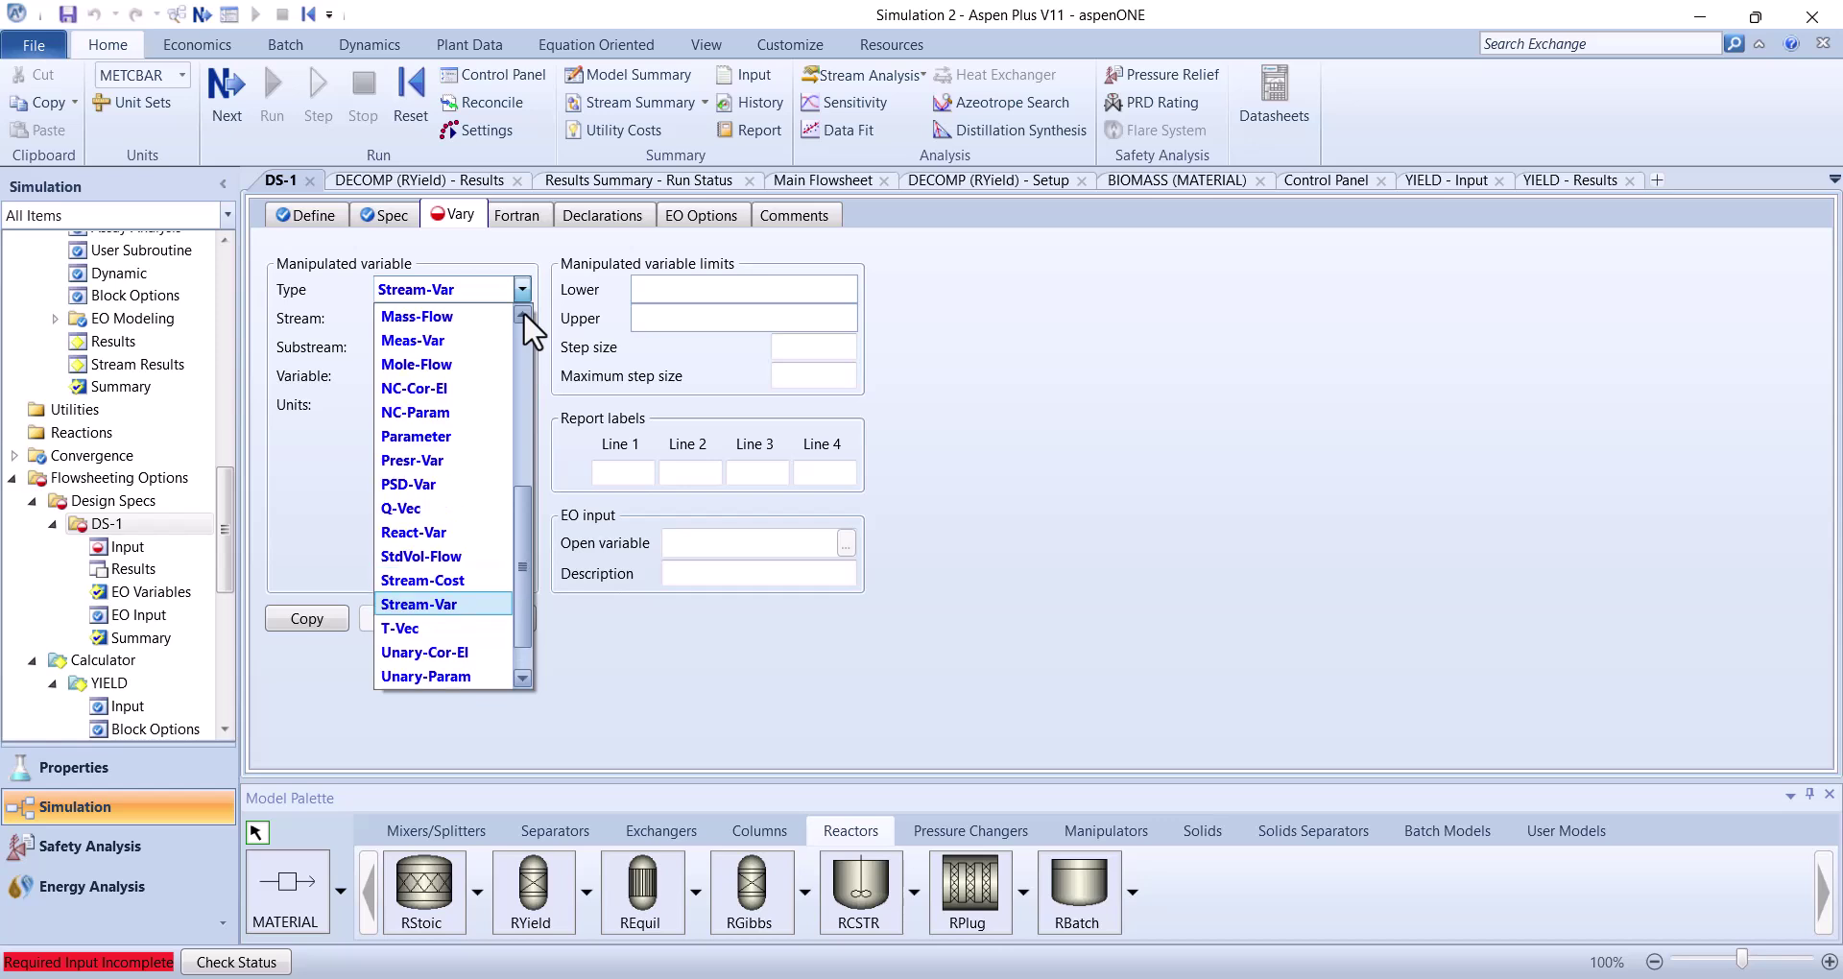
left_click(462, 317)
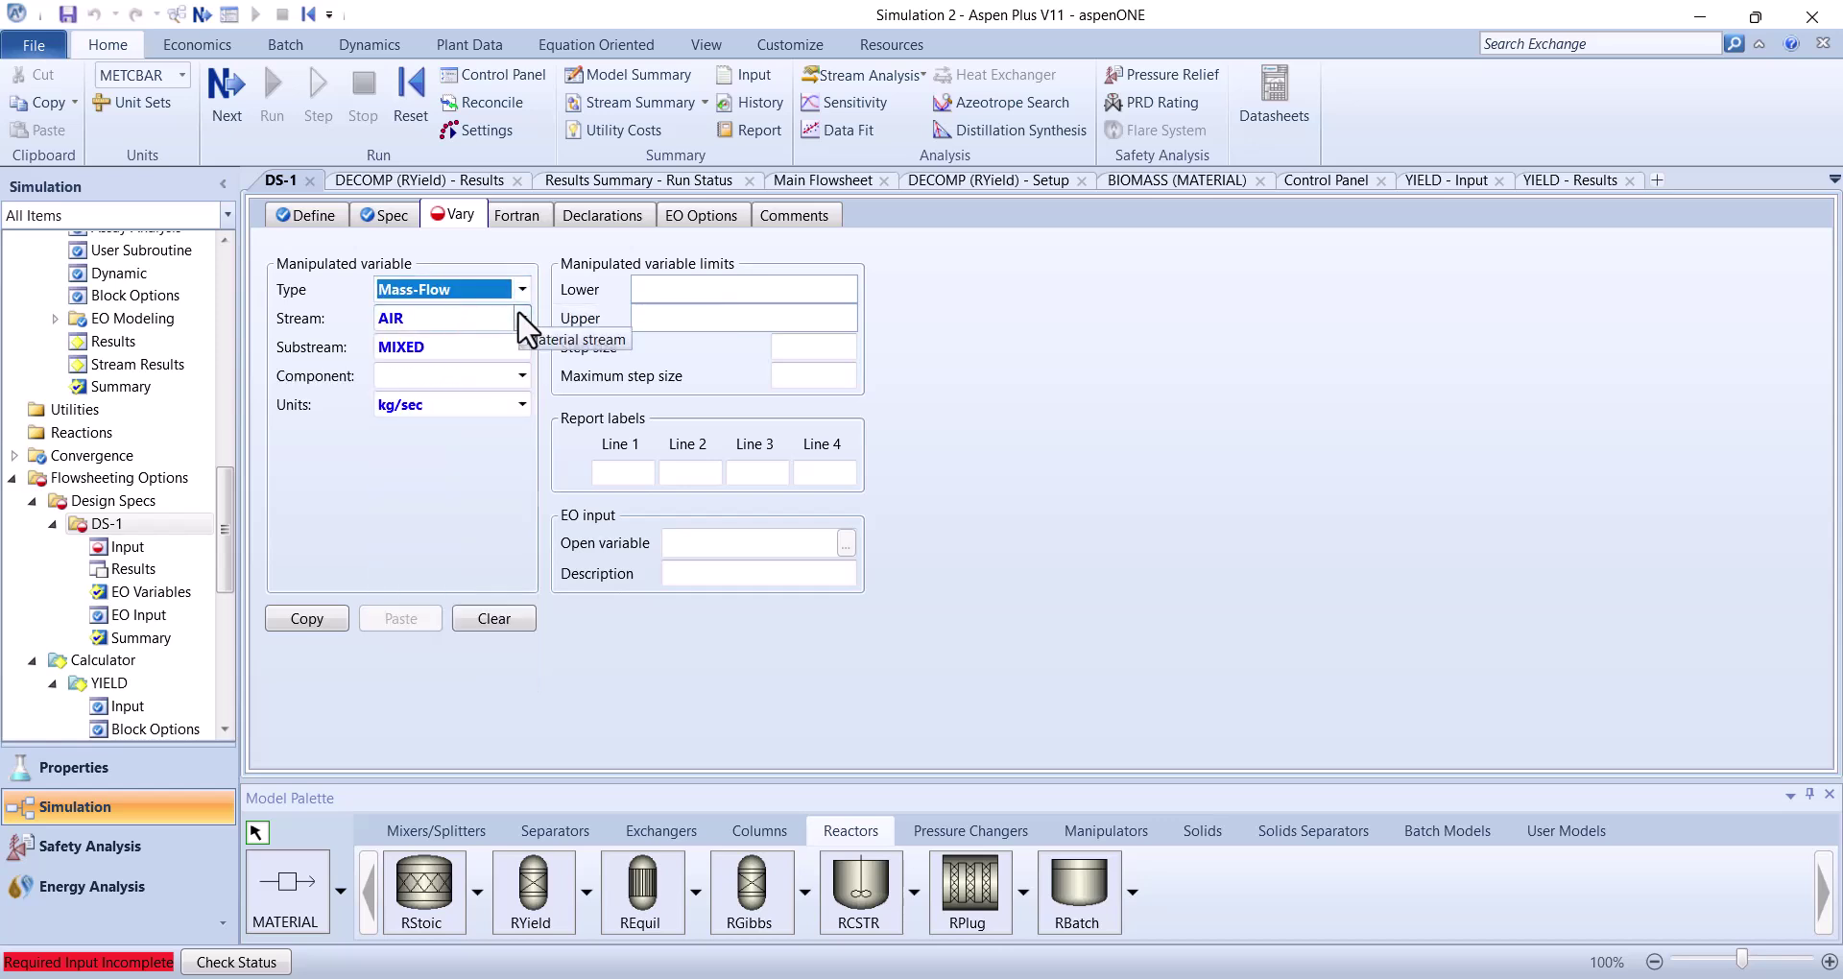
left_click(521, 377)
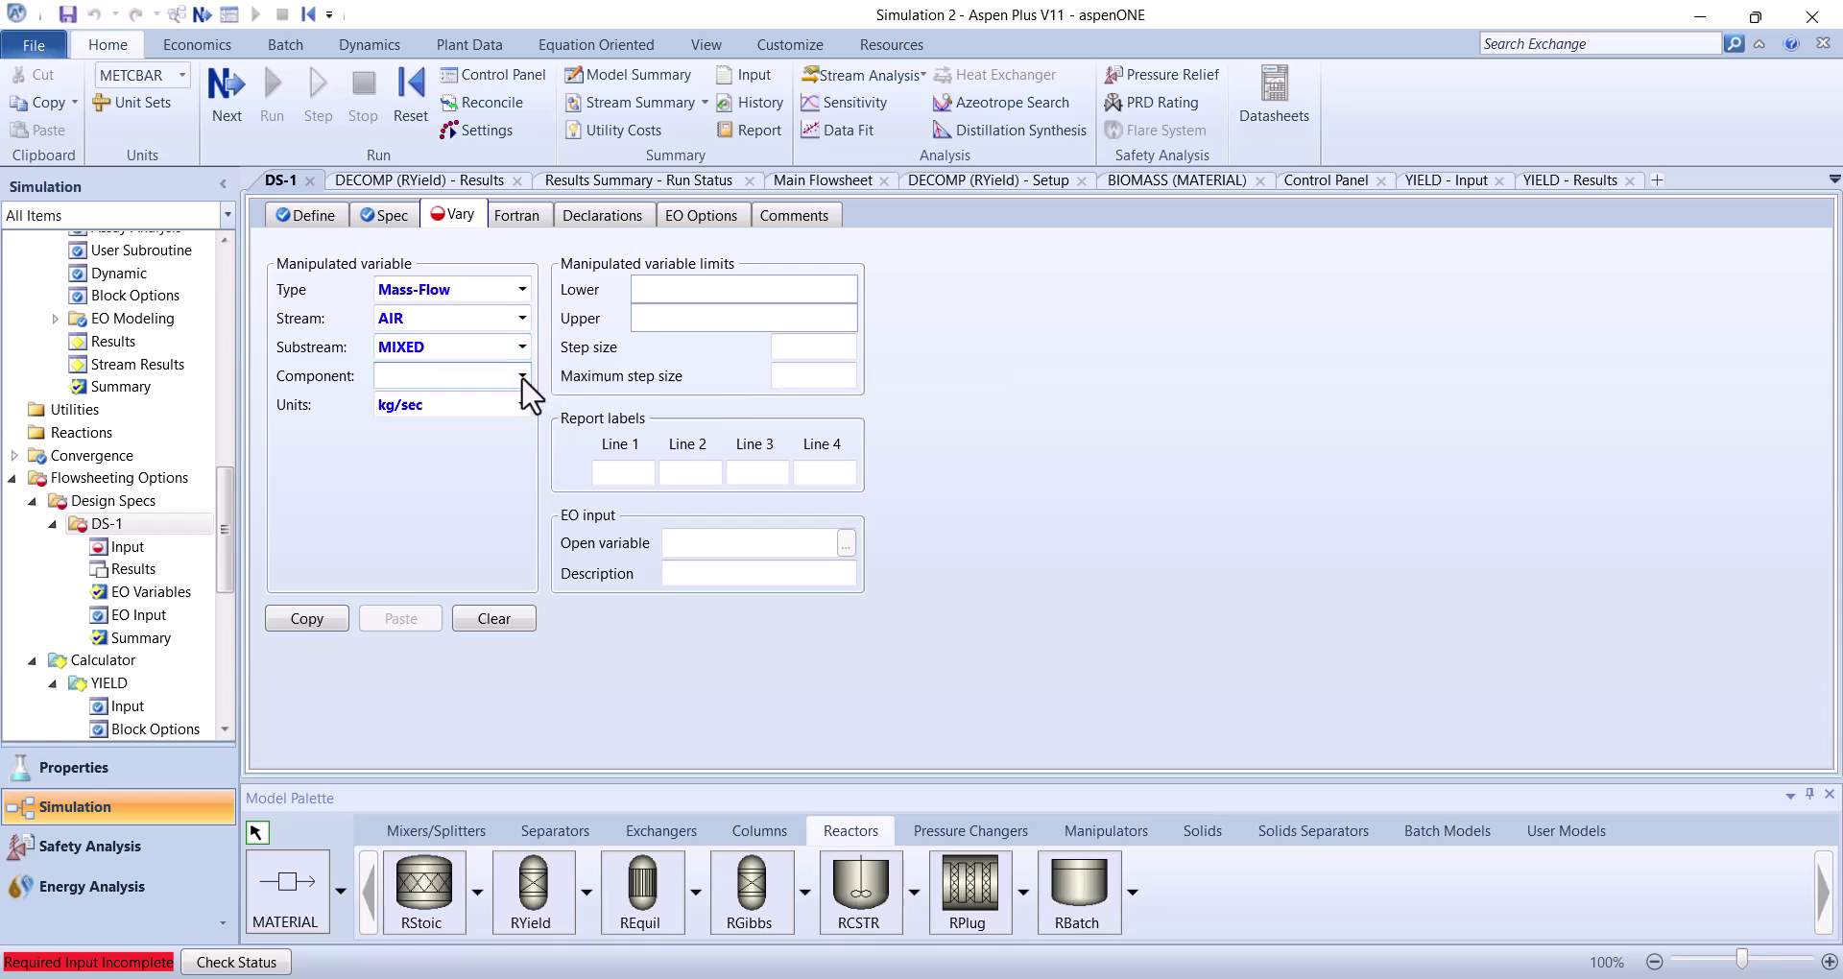
left_click(521, 376)
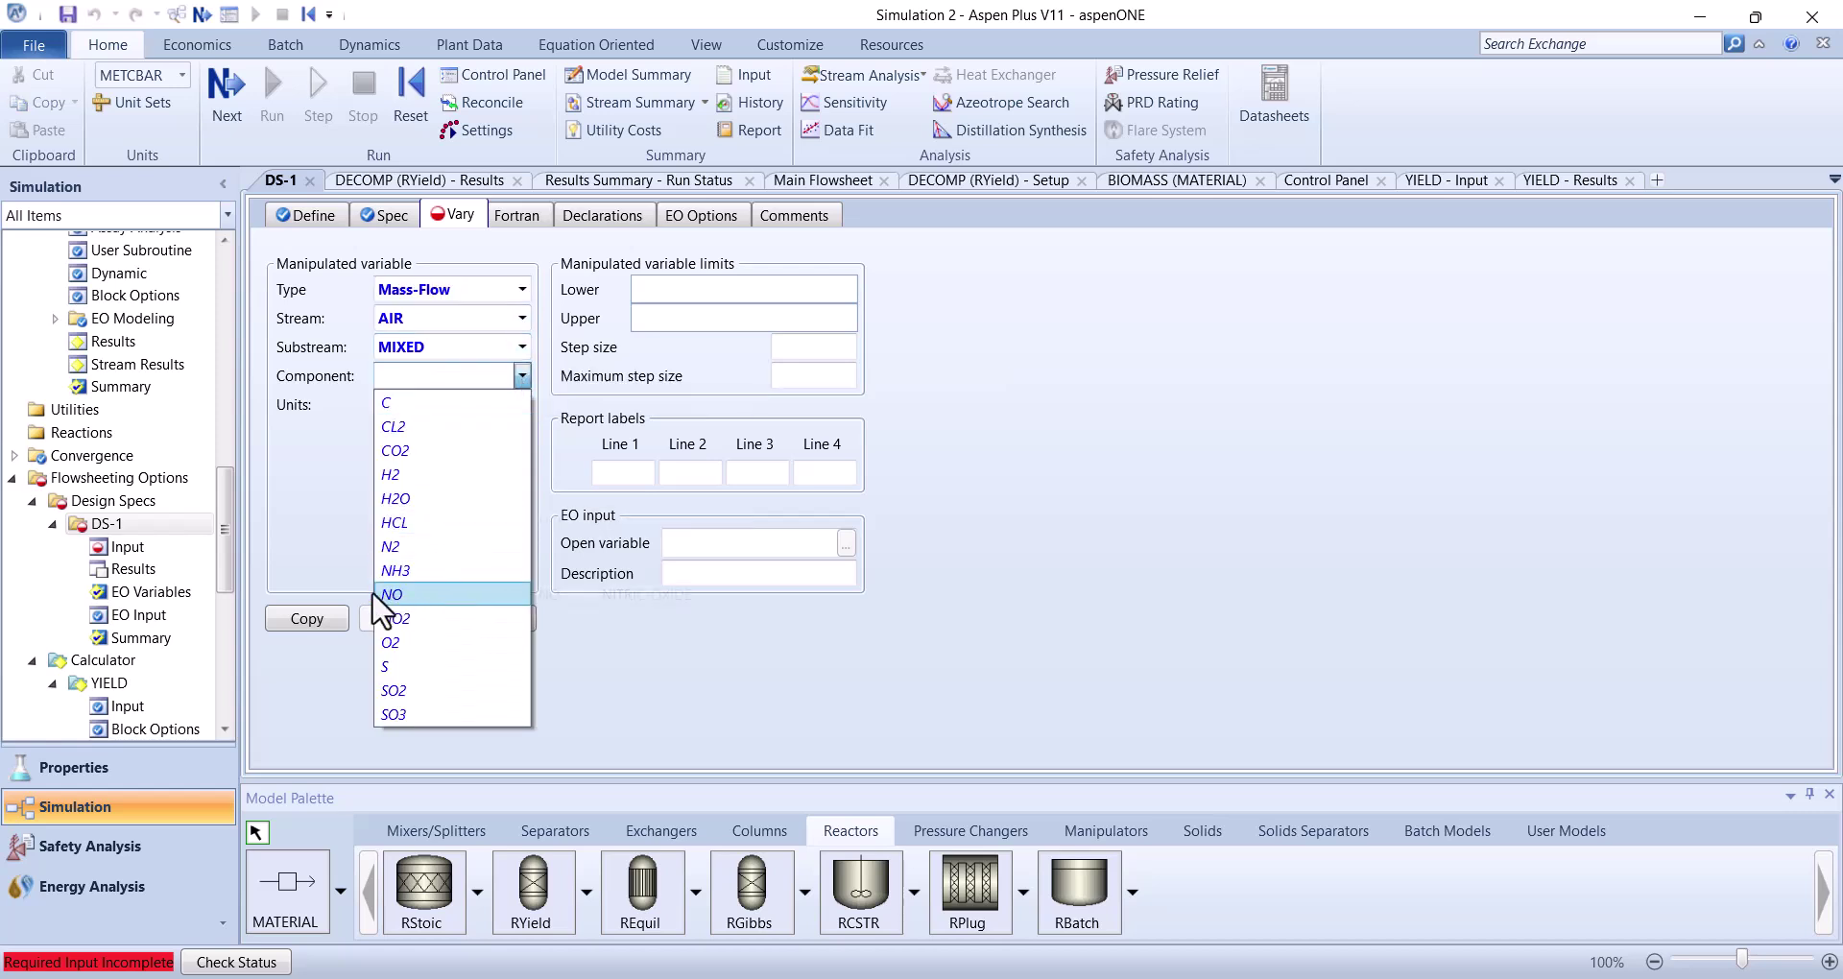
left_click(340, 533)
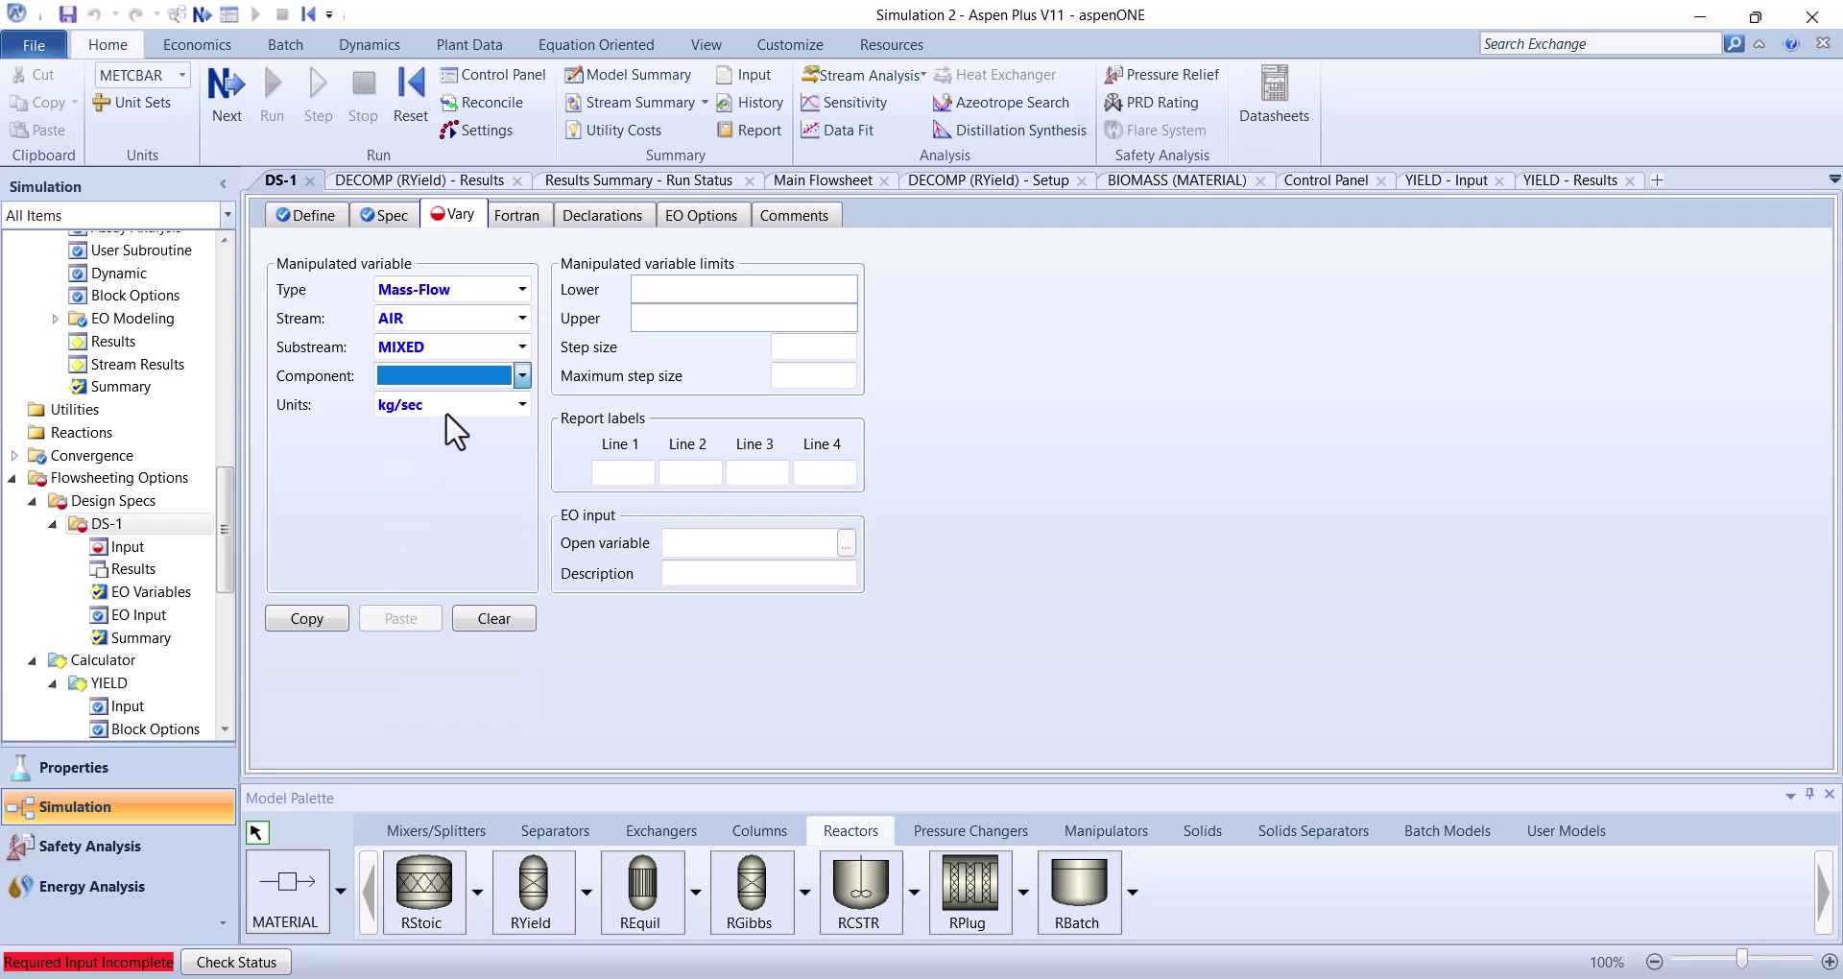
Return the manipulated variable's type to Stream-Var and select MASS-FLOW in kg/sec again
left_click(521, 290)
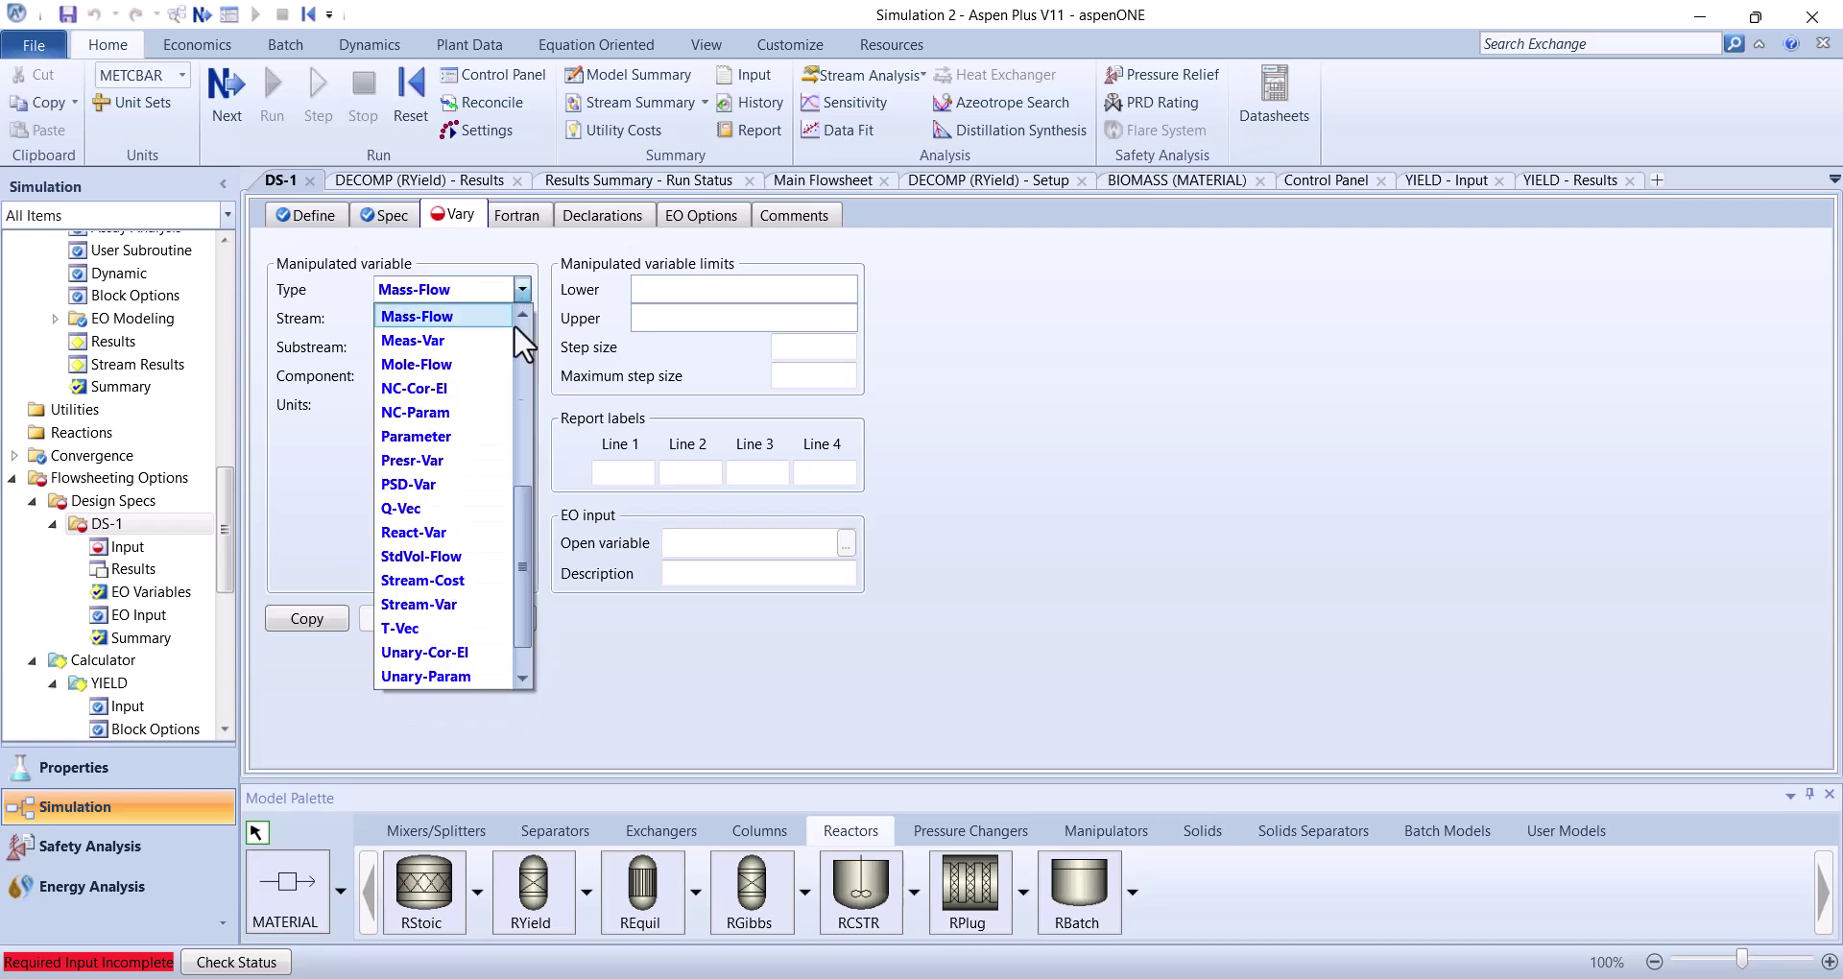
left_click(422, 605)
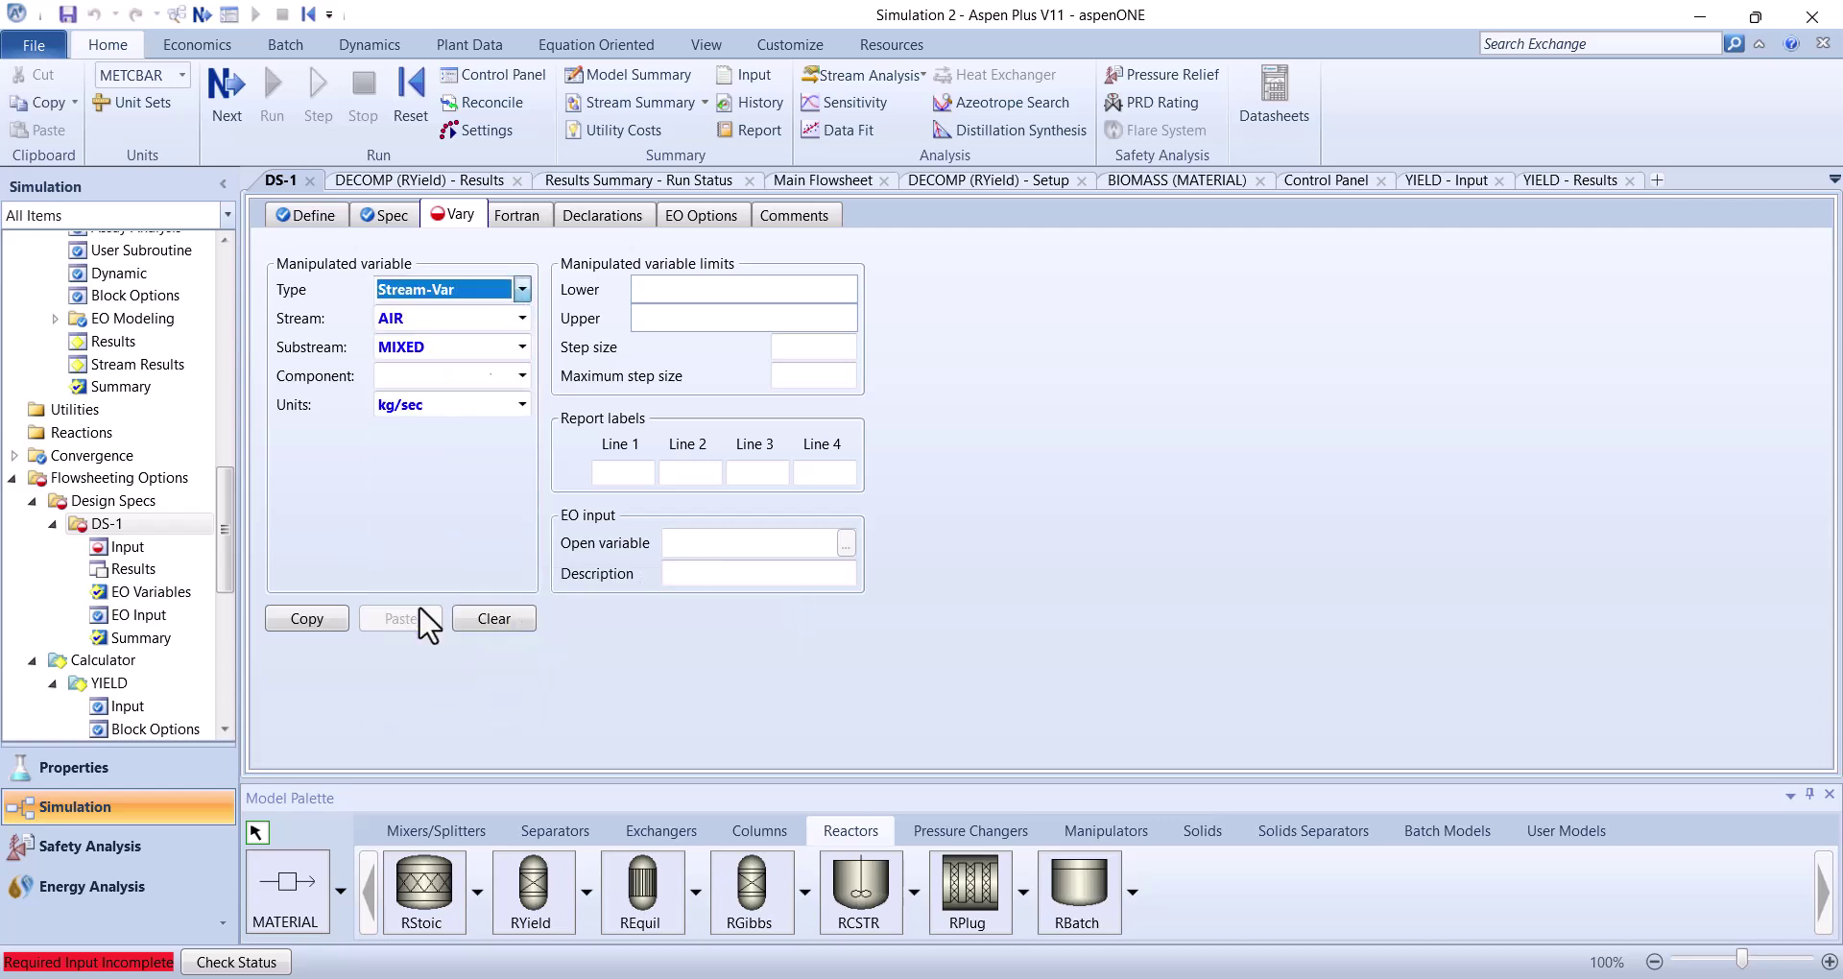
left_click(493, 376)
left_click(432, 397)
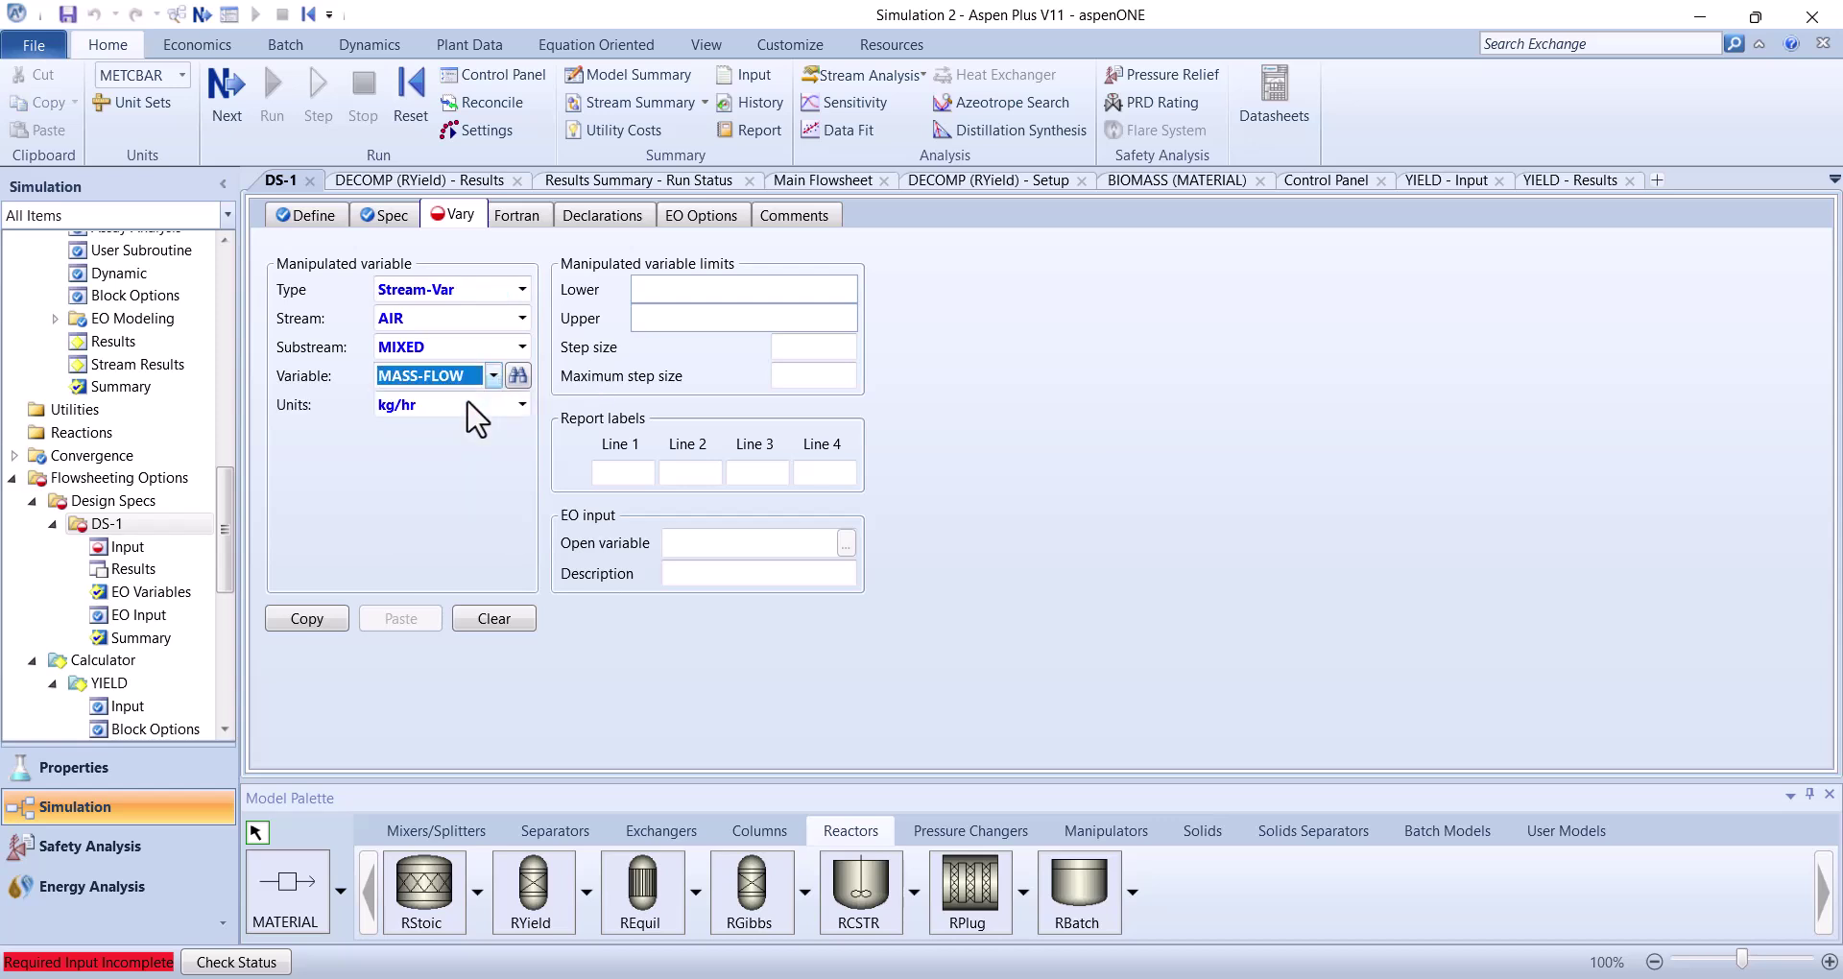
left_click(521, 404)
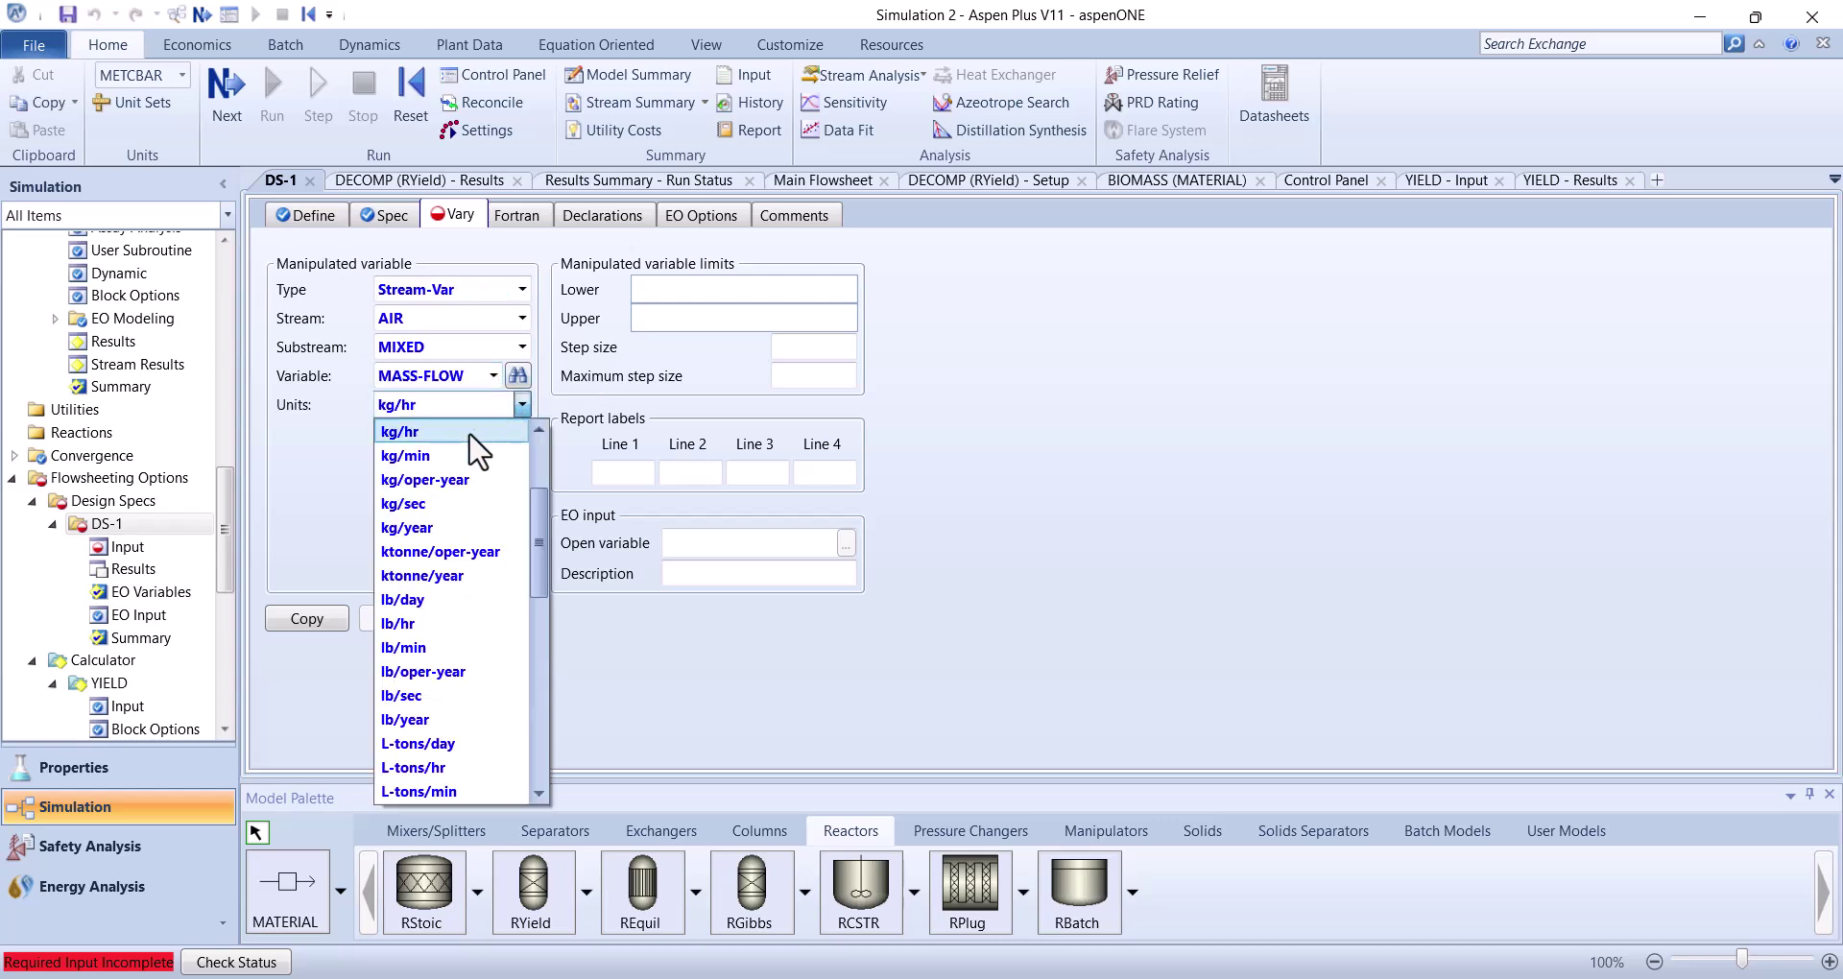
left_click(411, 505)
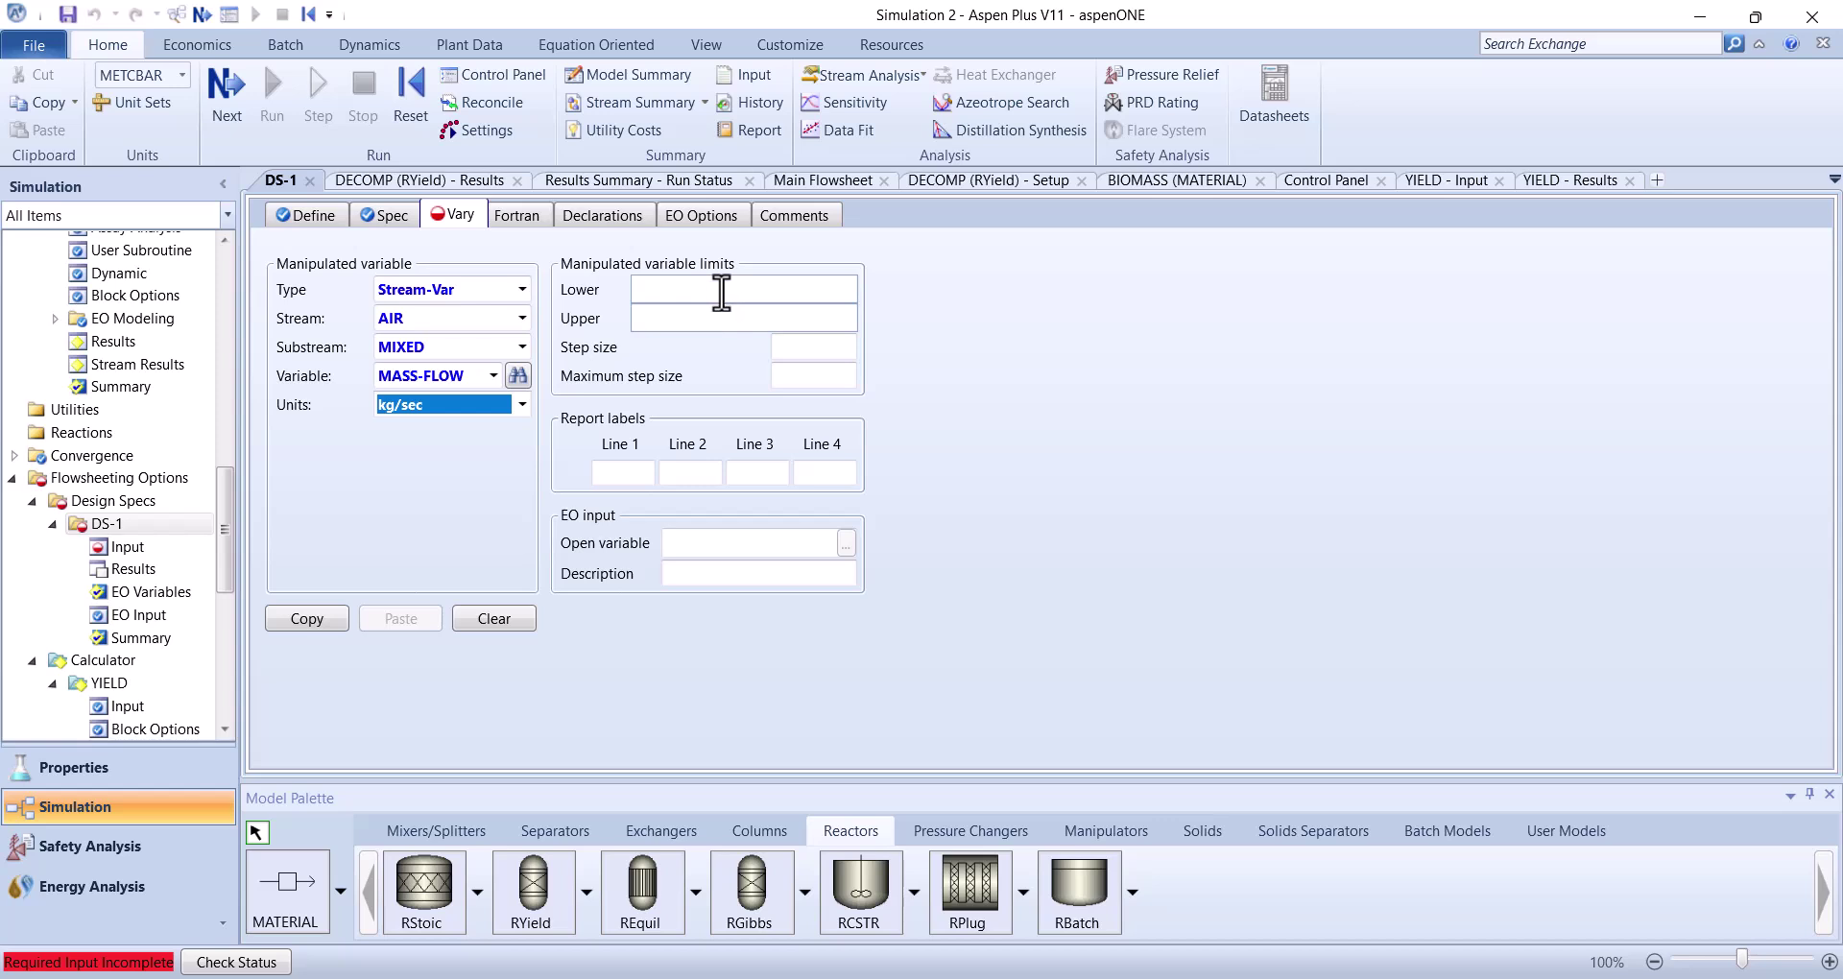
Set the manipulated variable's limits to 1 for the lower and 1000 for the upper
left_click(722, 292)
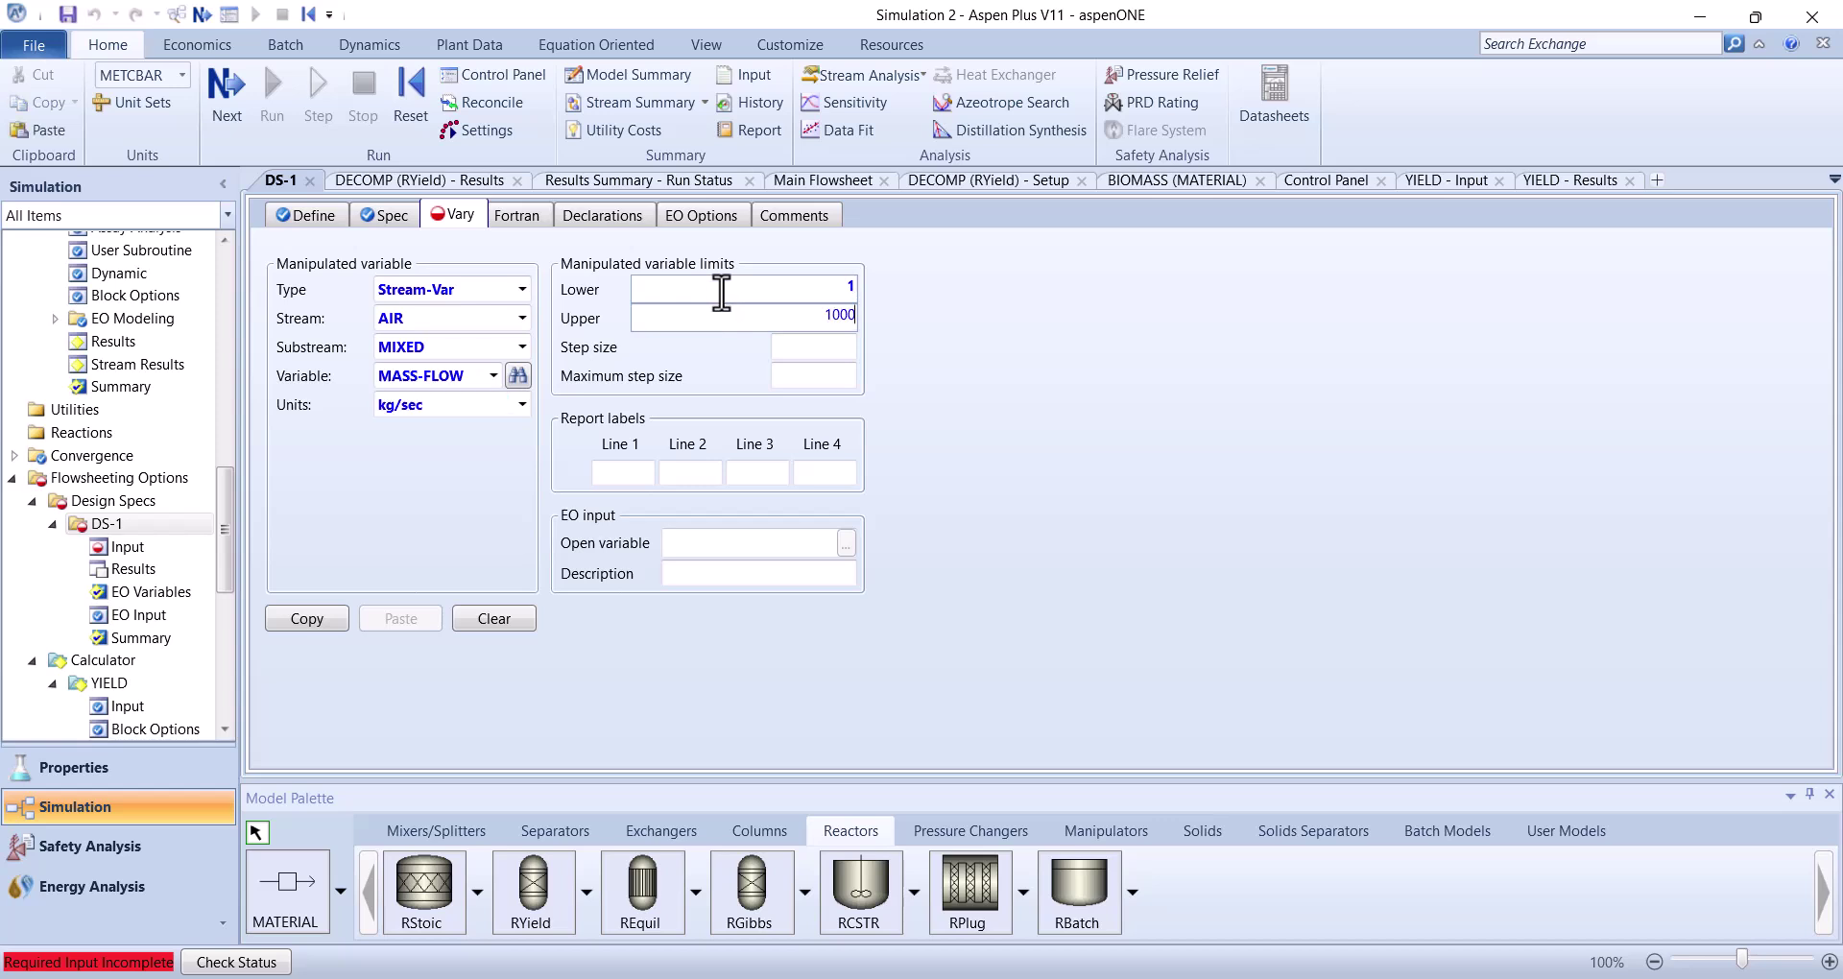
left_click(1063, 374)
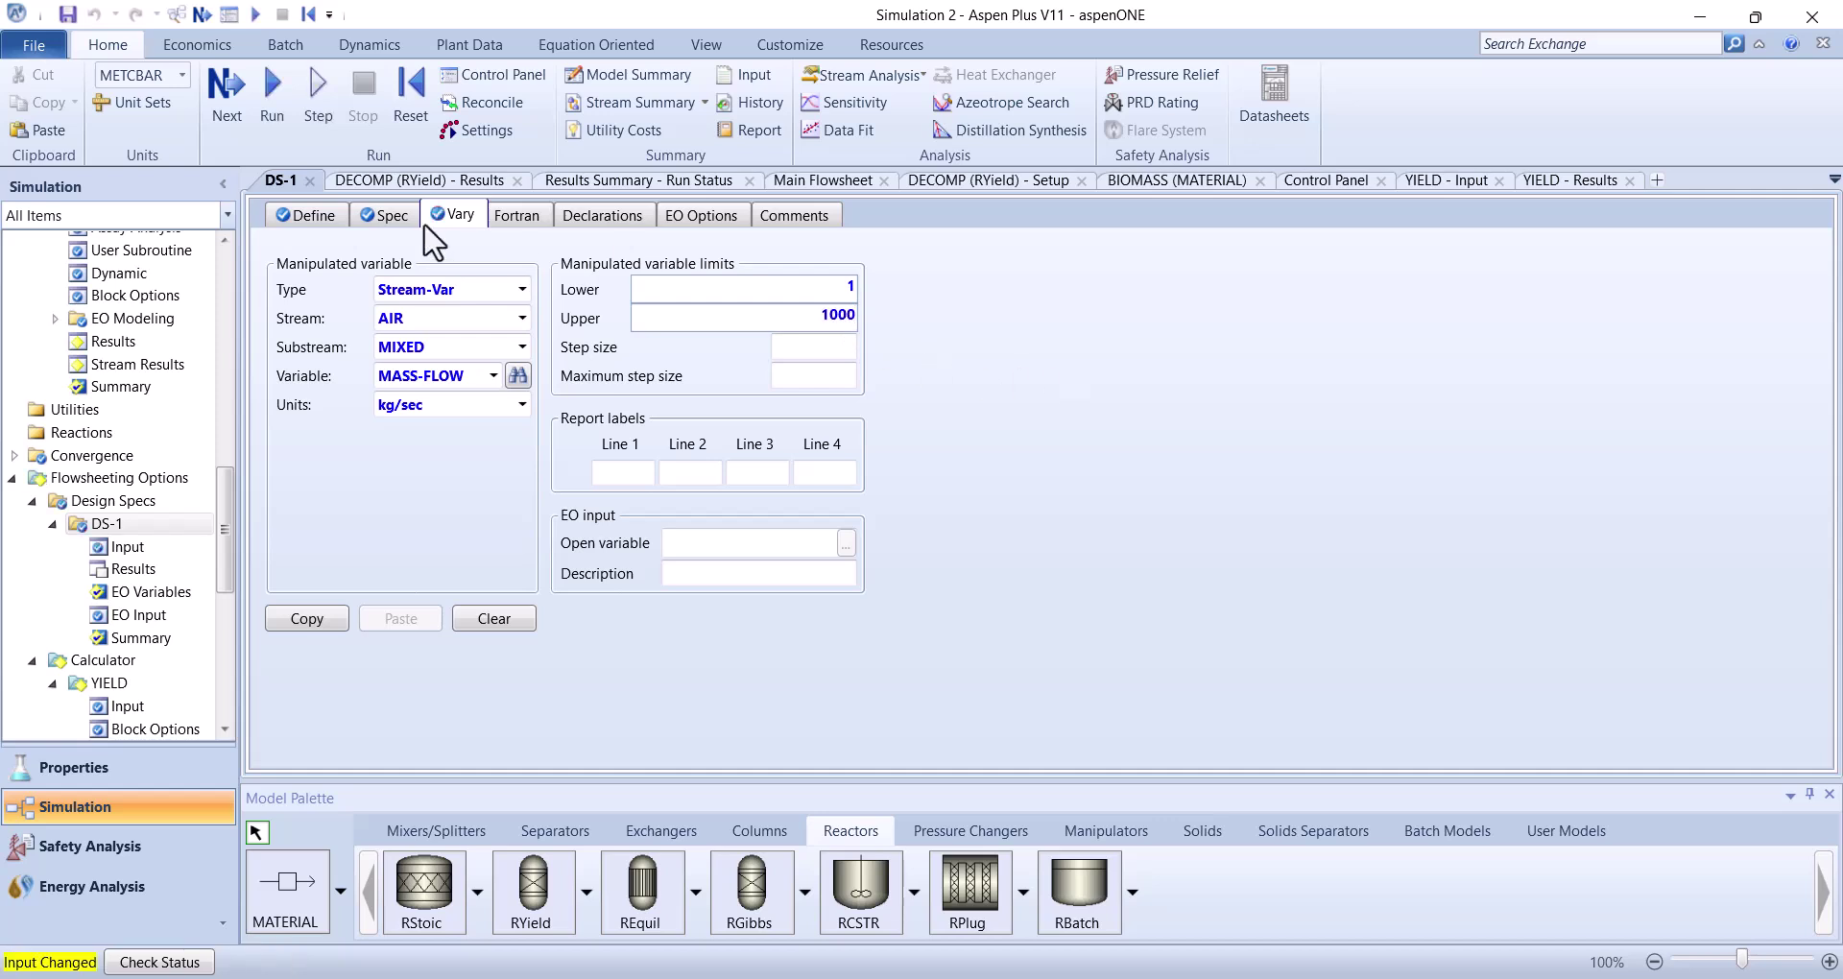
Try Stream-Var as the reference type of the sampled variable O2 and check its available variables
left_click(313, 217)
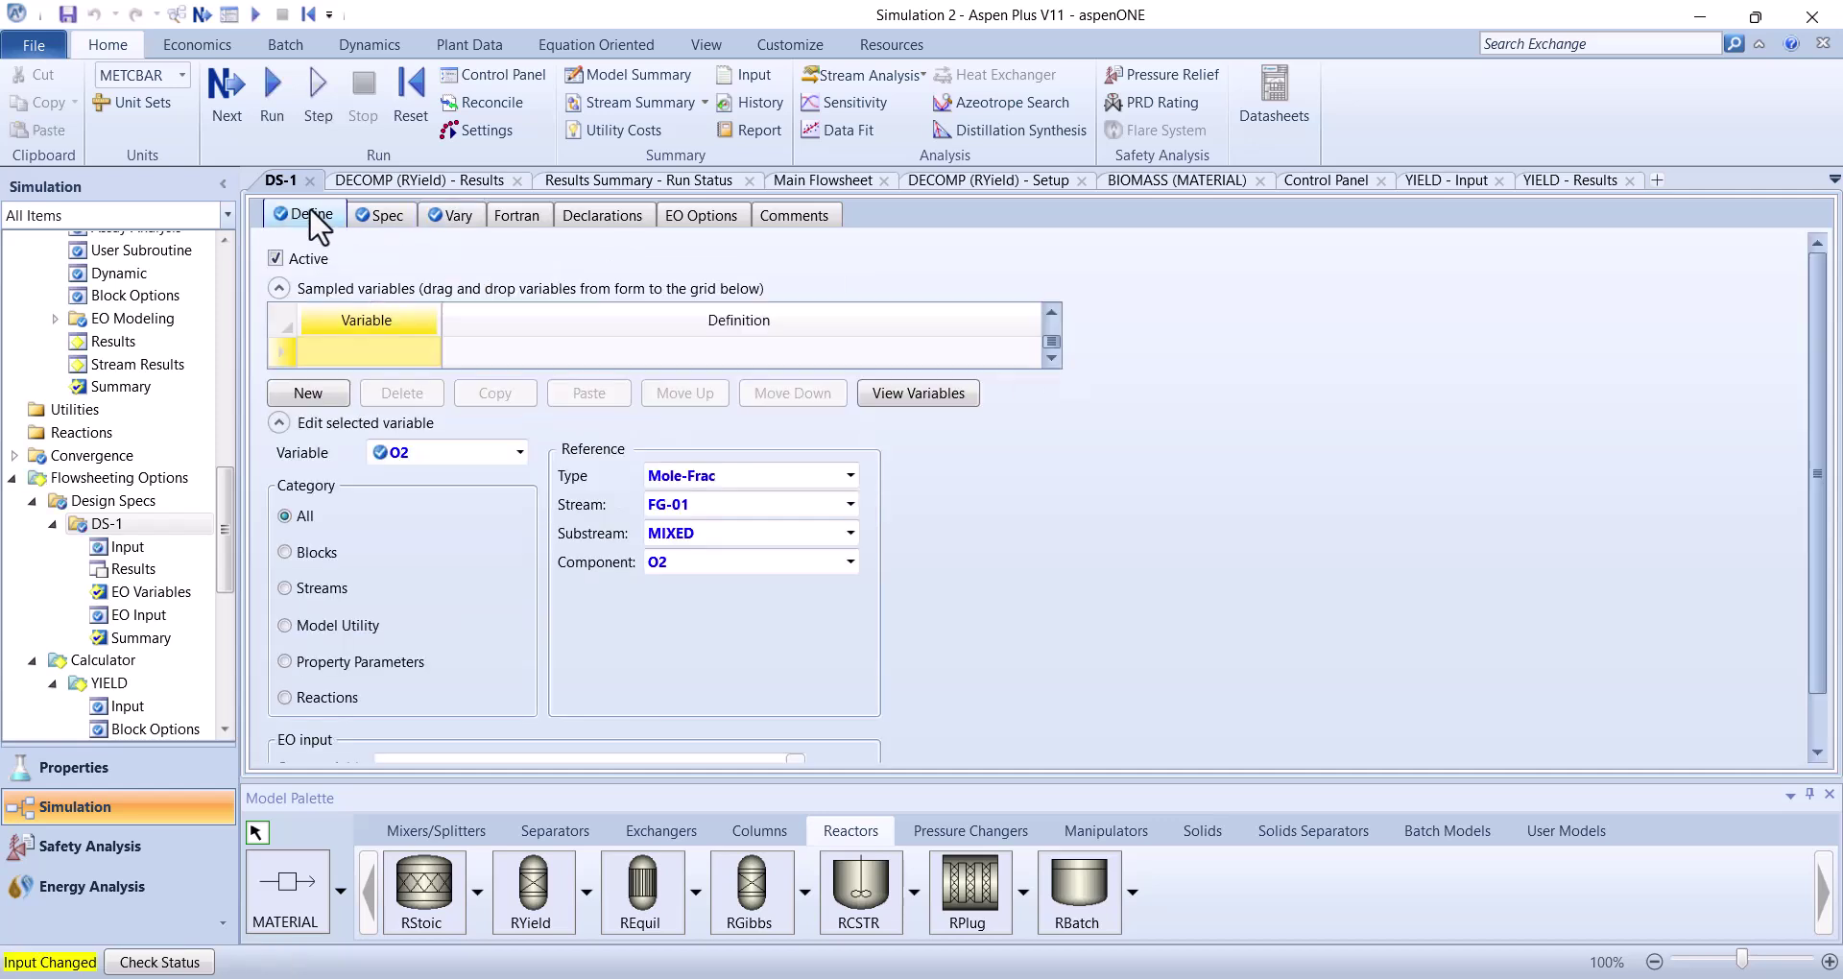
left_click(850, 476)
key("s")
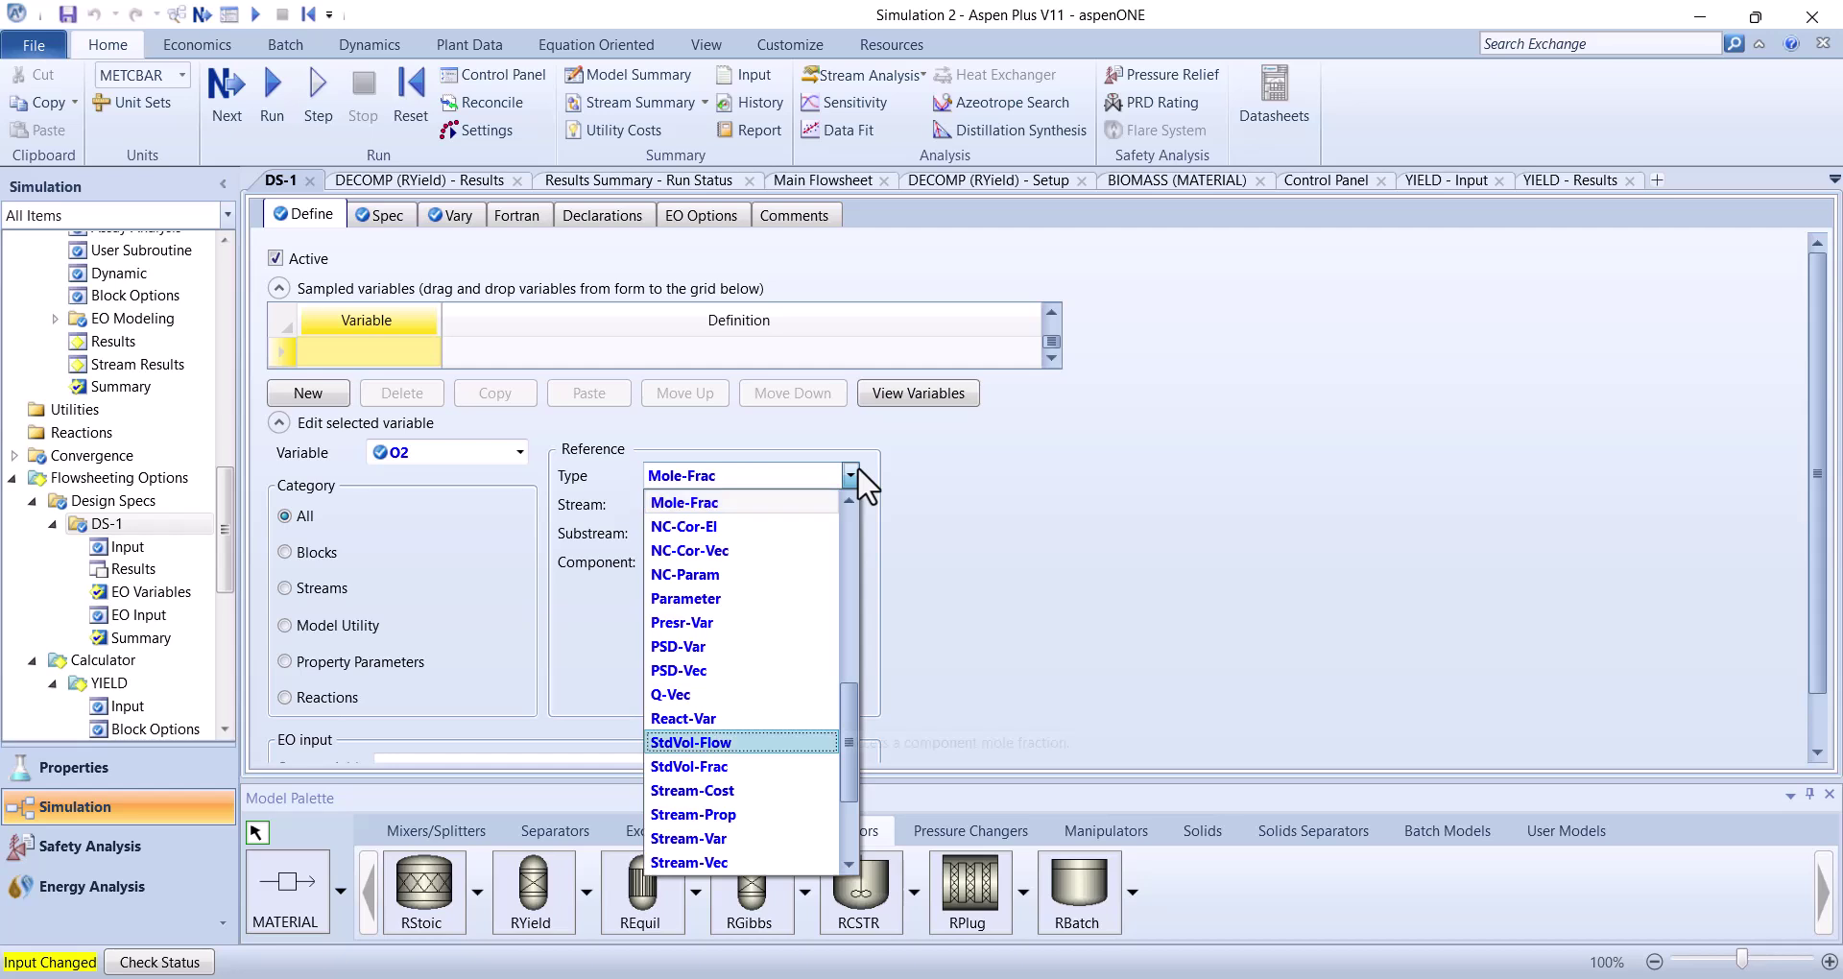
key("t")
key("r")
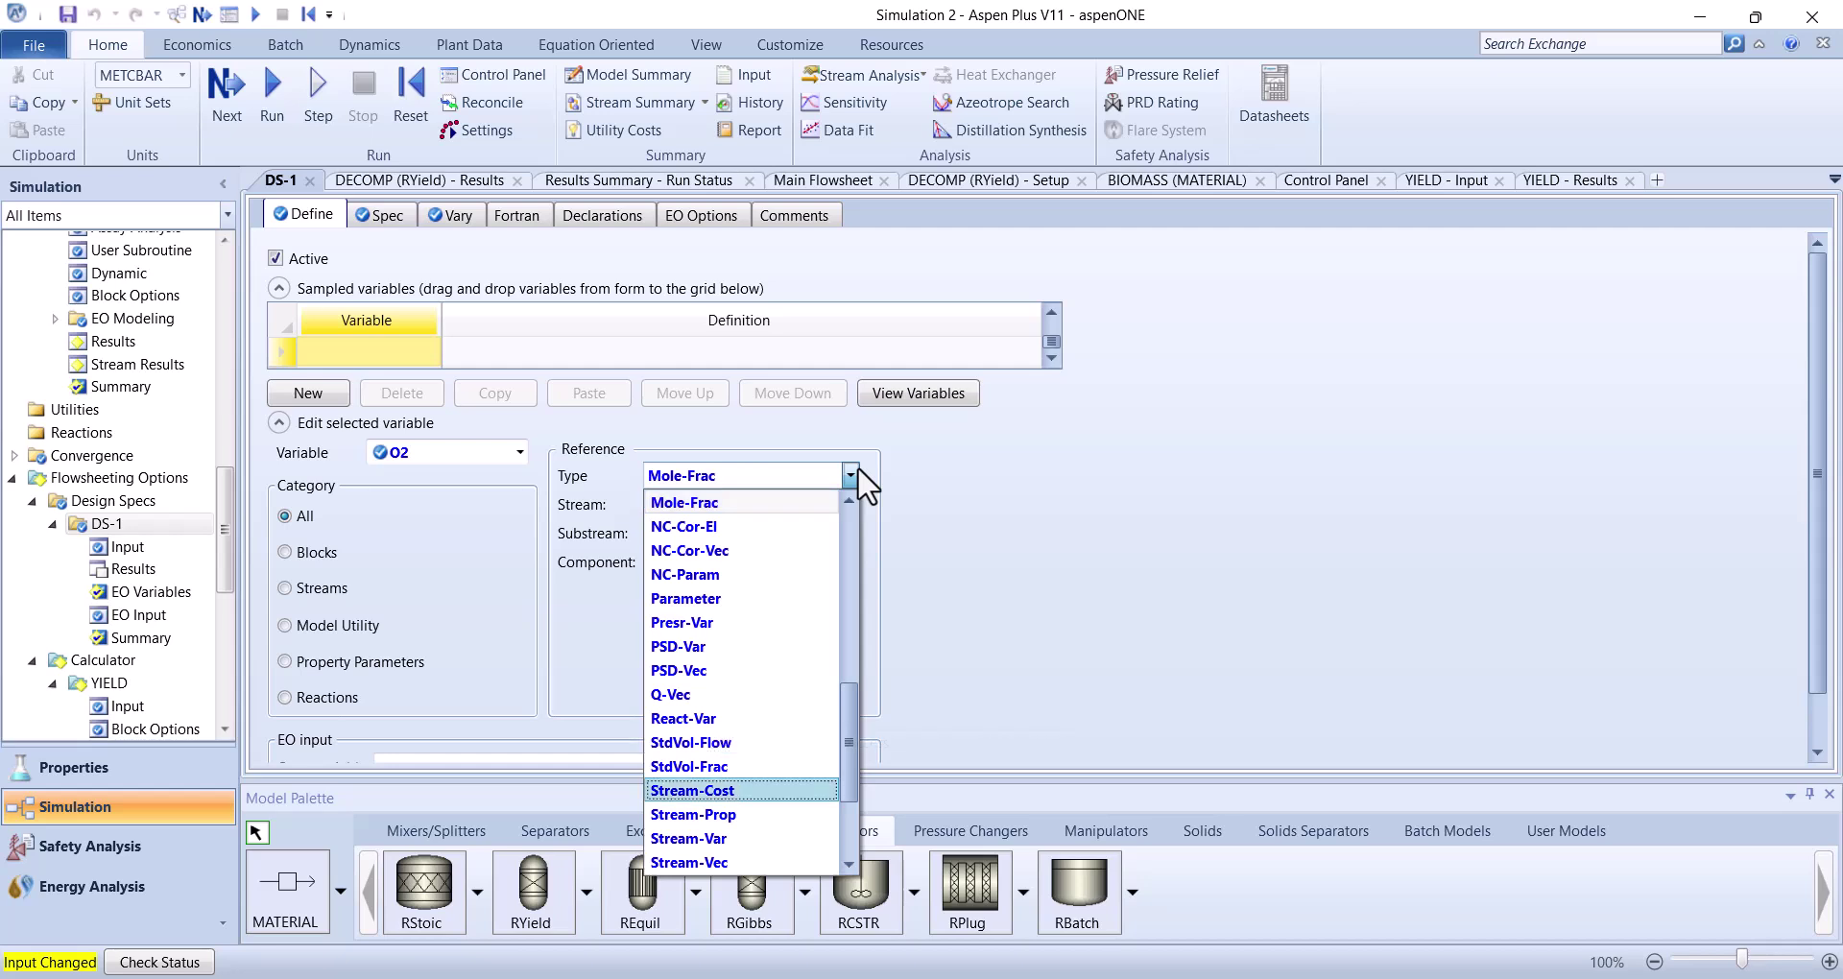
left_click(703, 838)
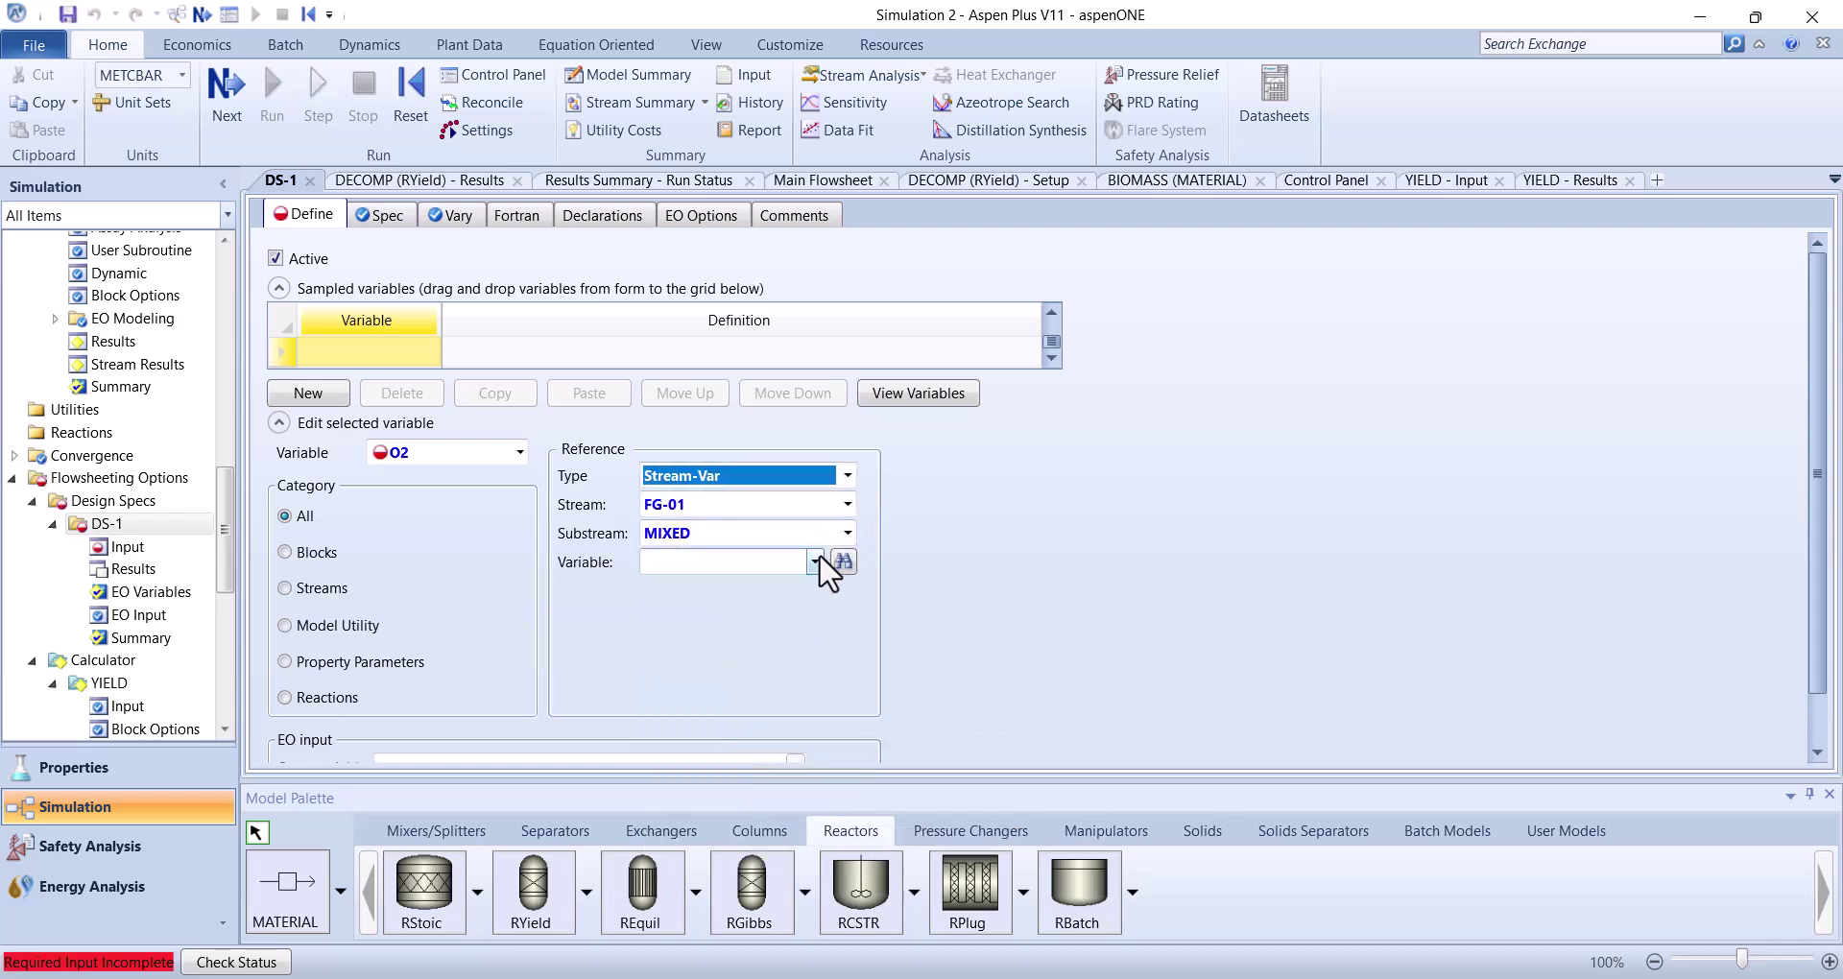
left_click(819, 555)
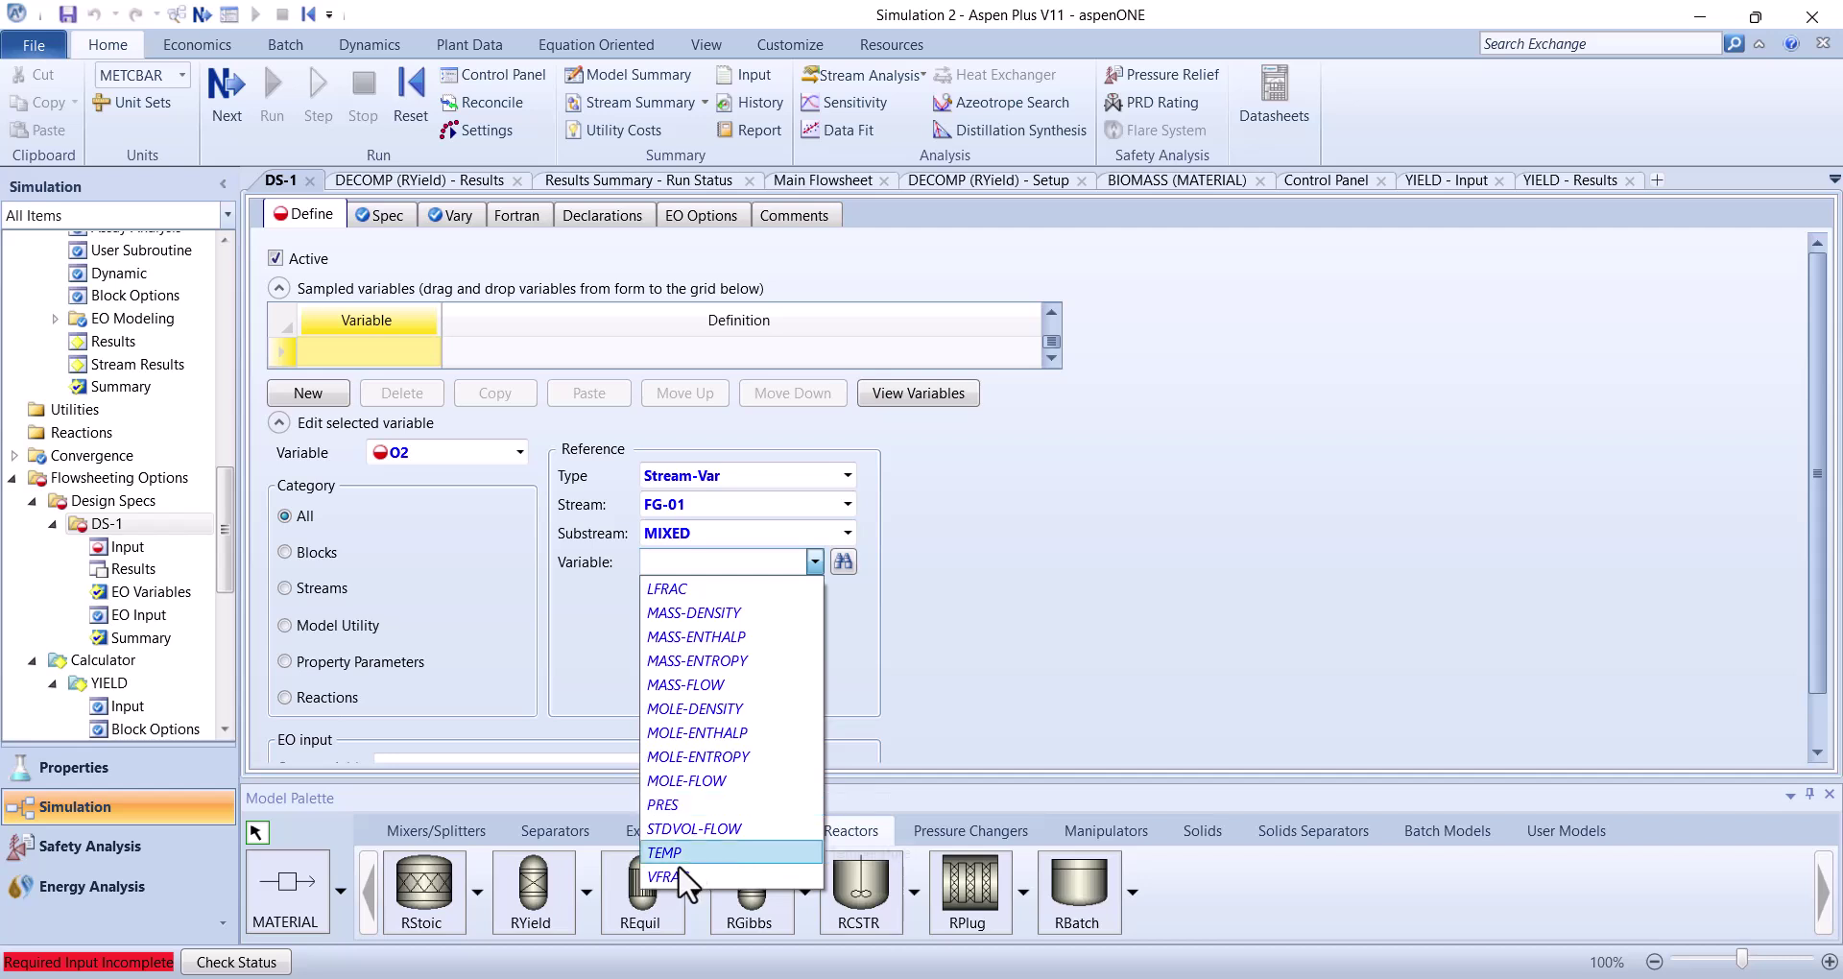
Return the sampled variable's reference type to Mole-Frac and select O2 as its component
left_click(845, 473)
left_click(845, 472)
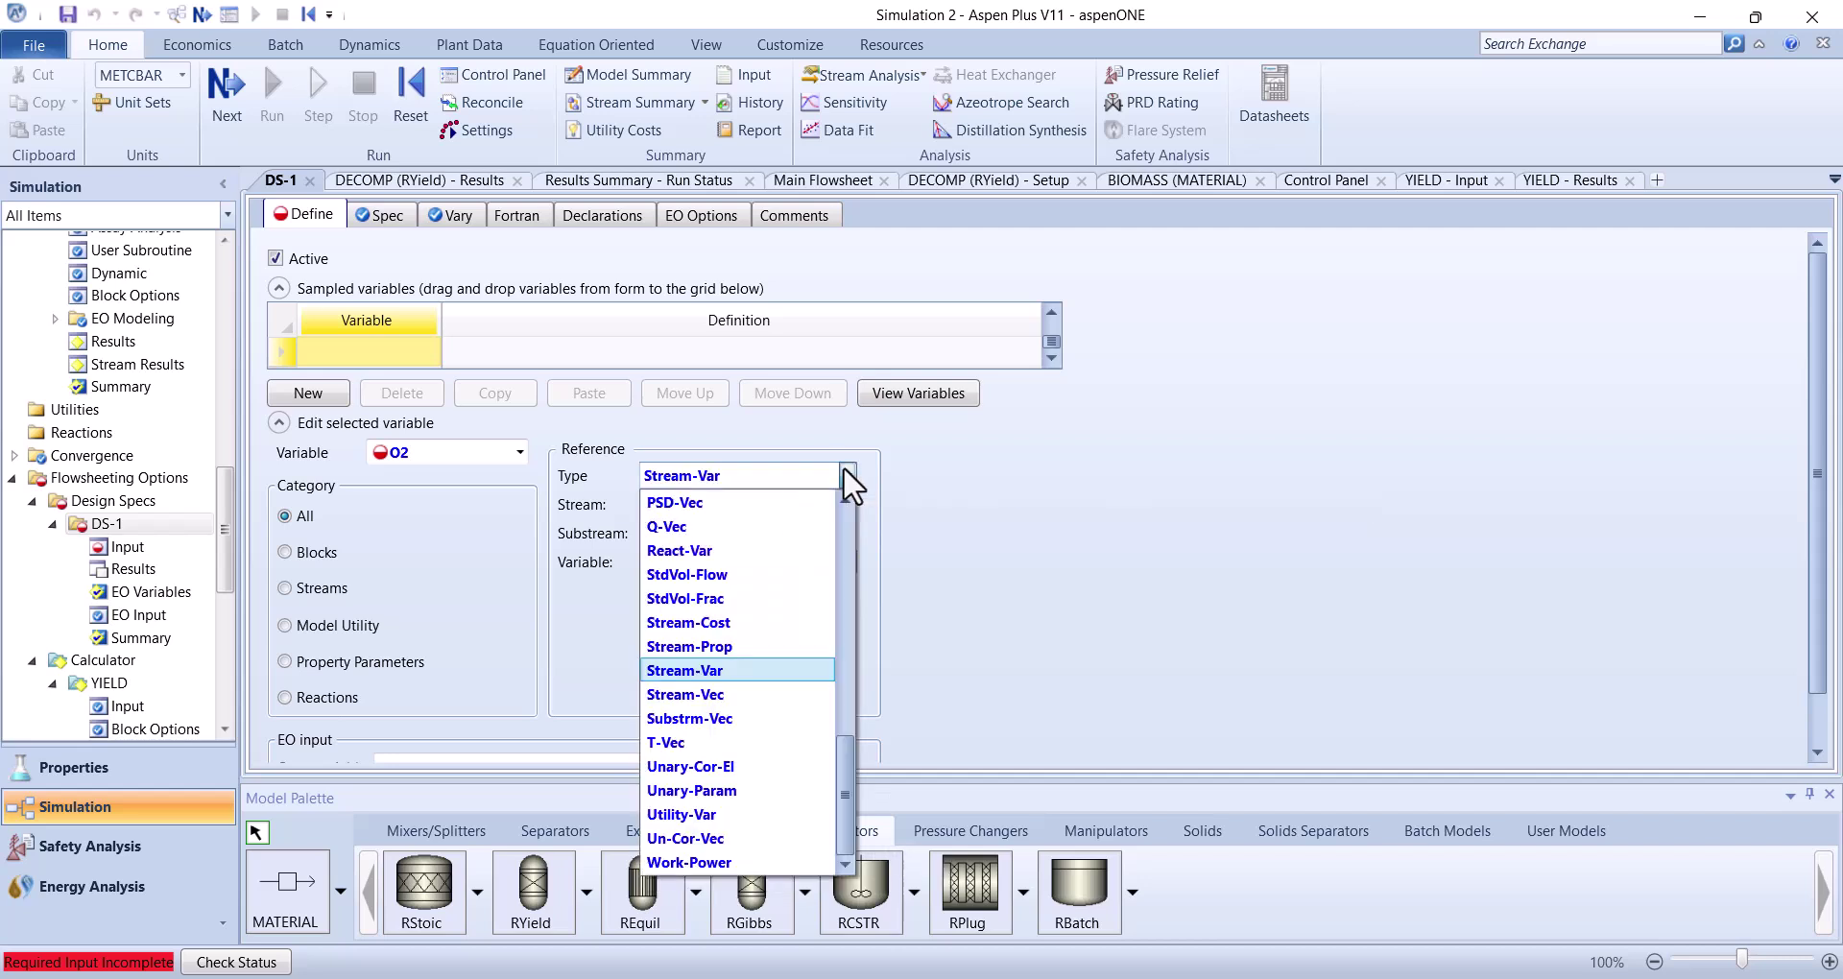
scroll(845, 480, "up", 4)
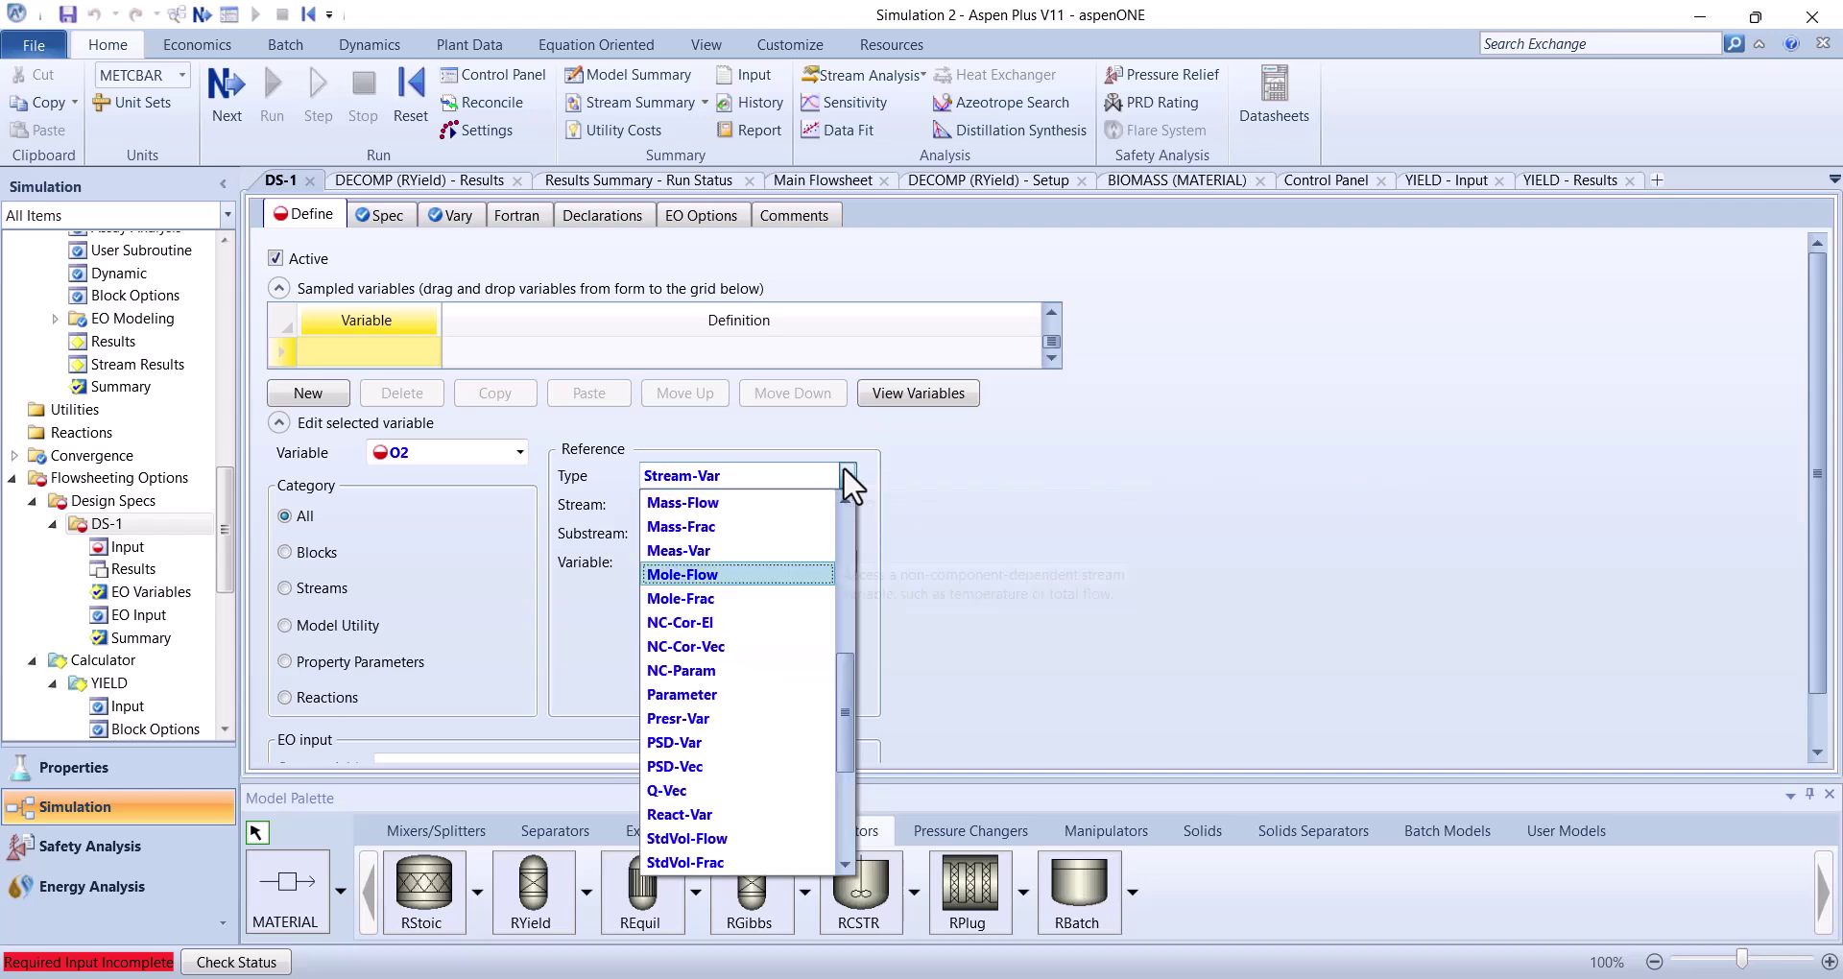
left_click(693, 599)
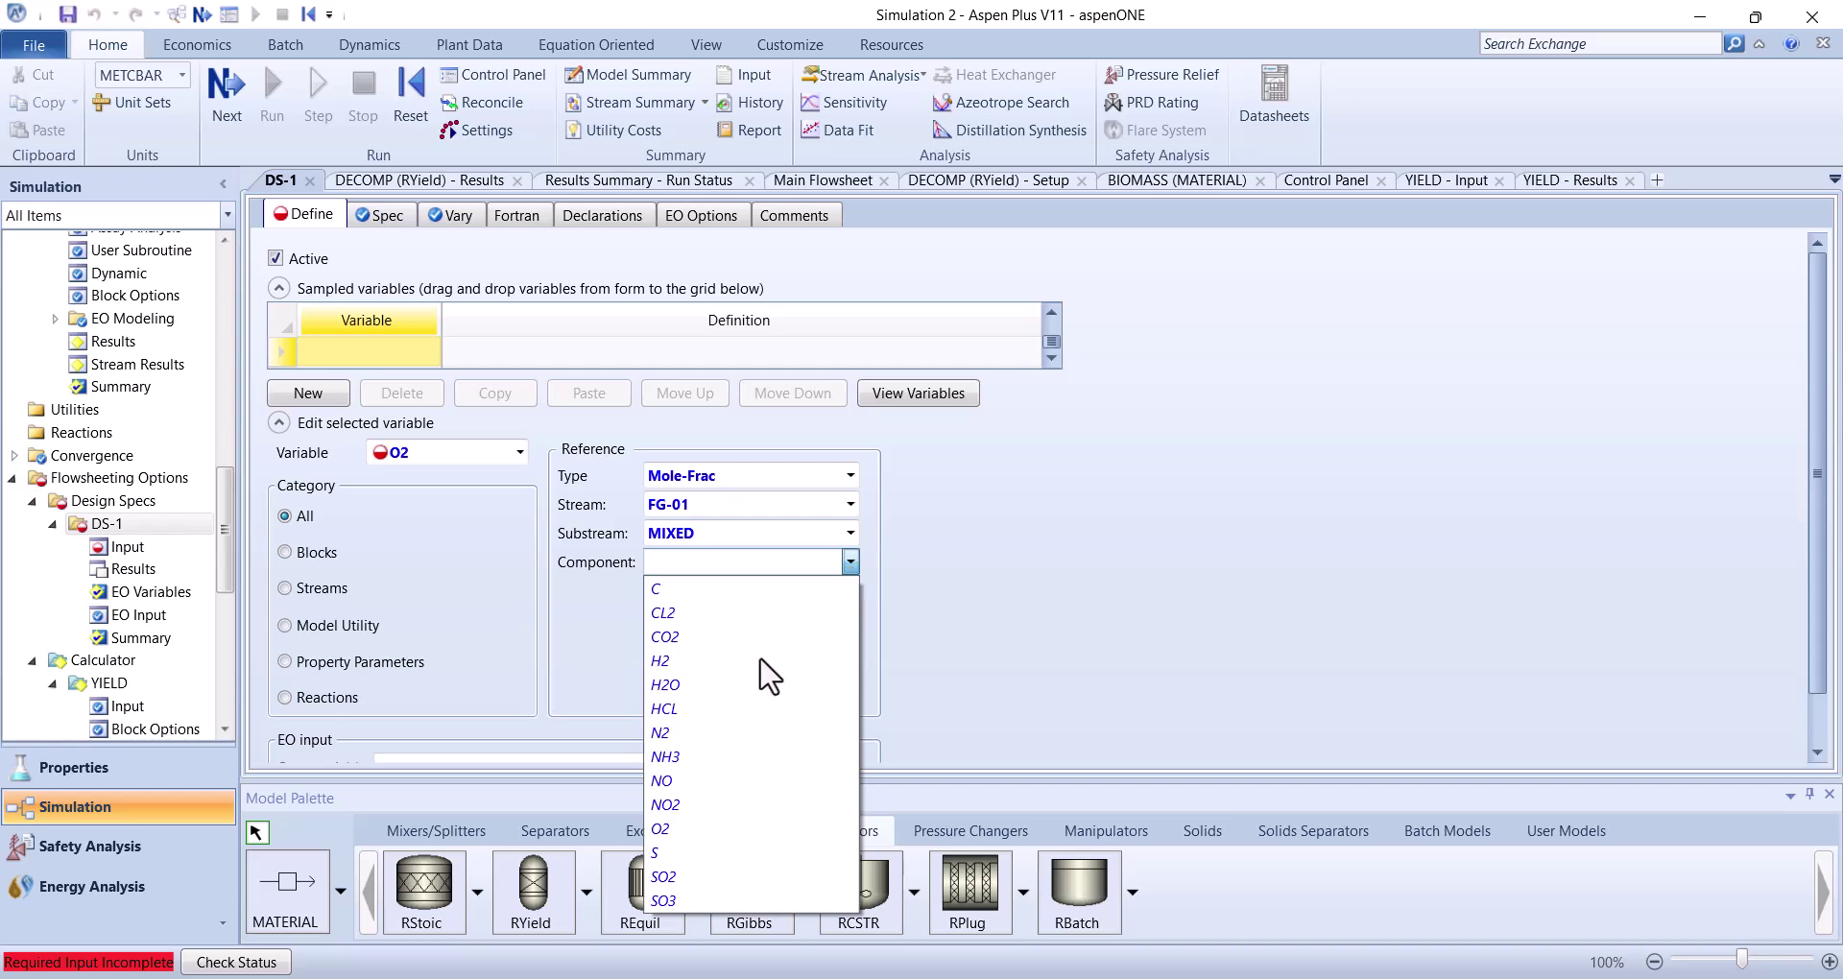
left_click(667, 828)
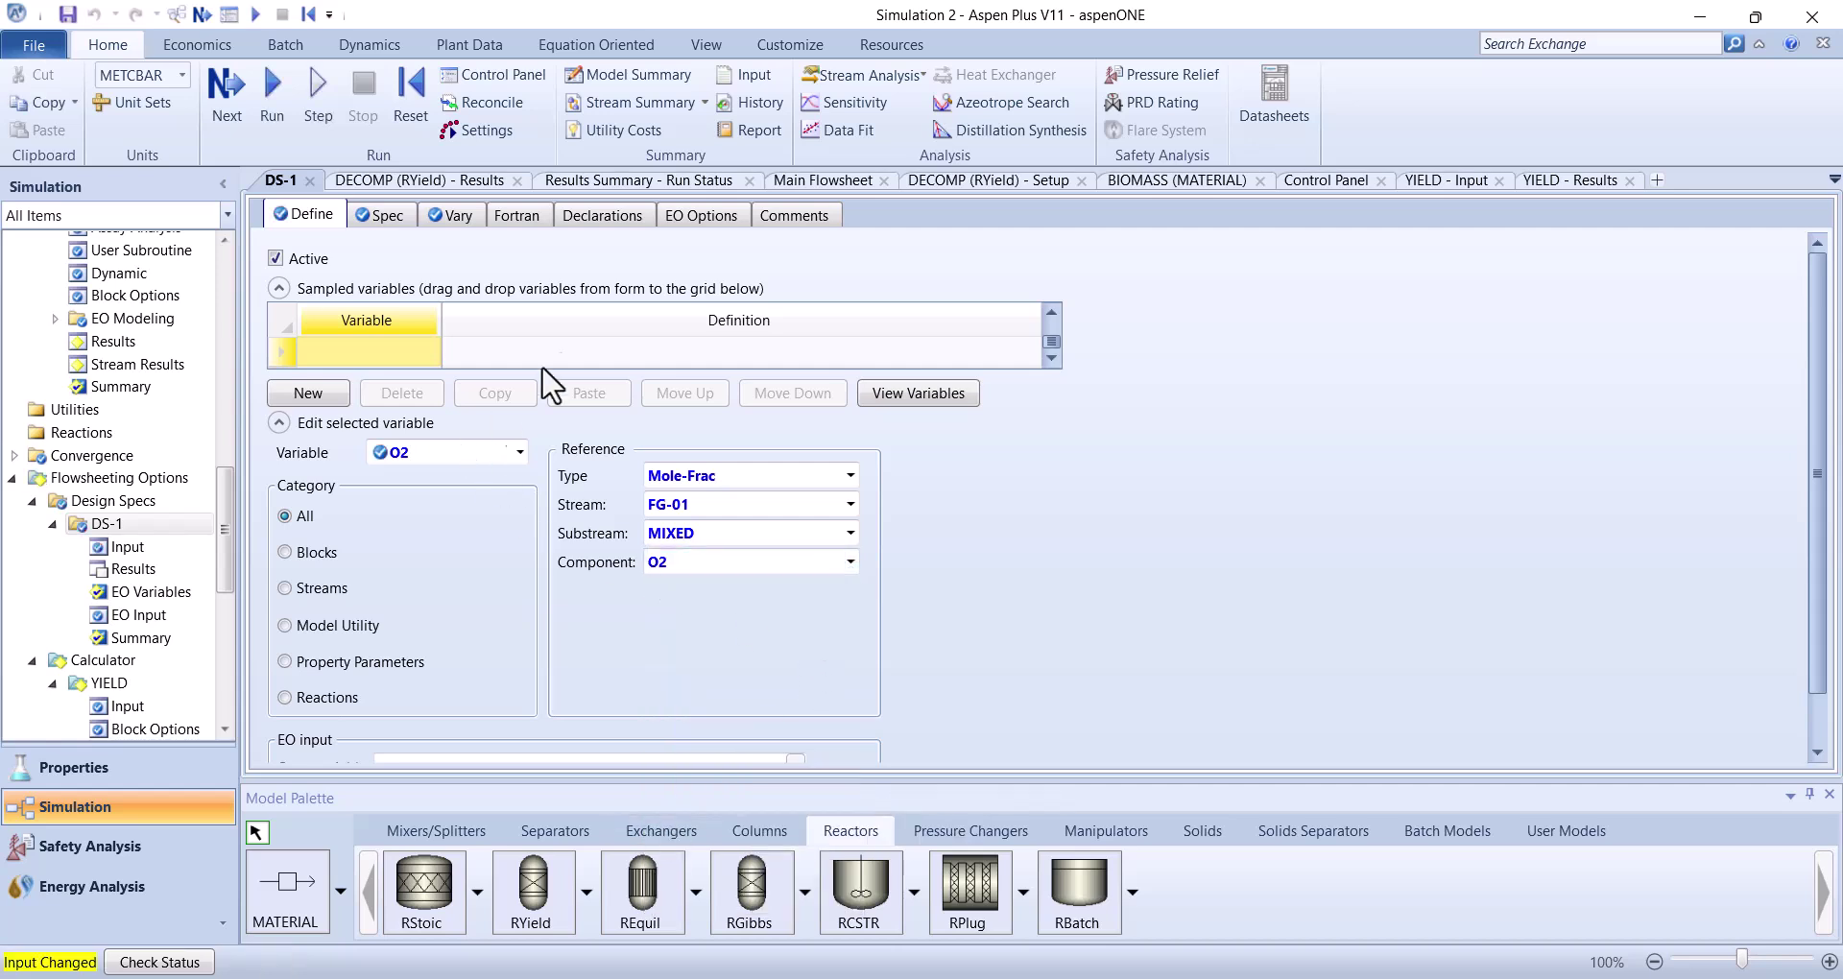
Reinitialize the whole simulation and run it with the design specification active
left_click(413, 86)
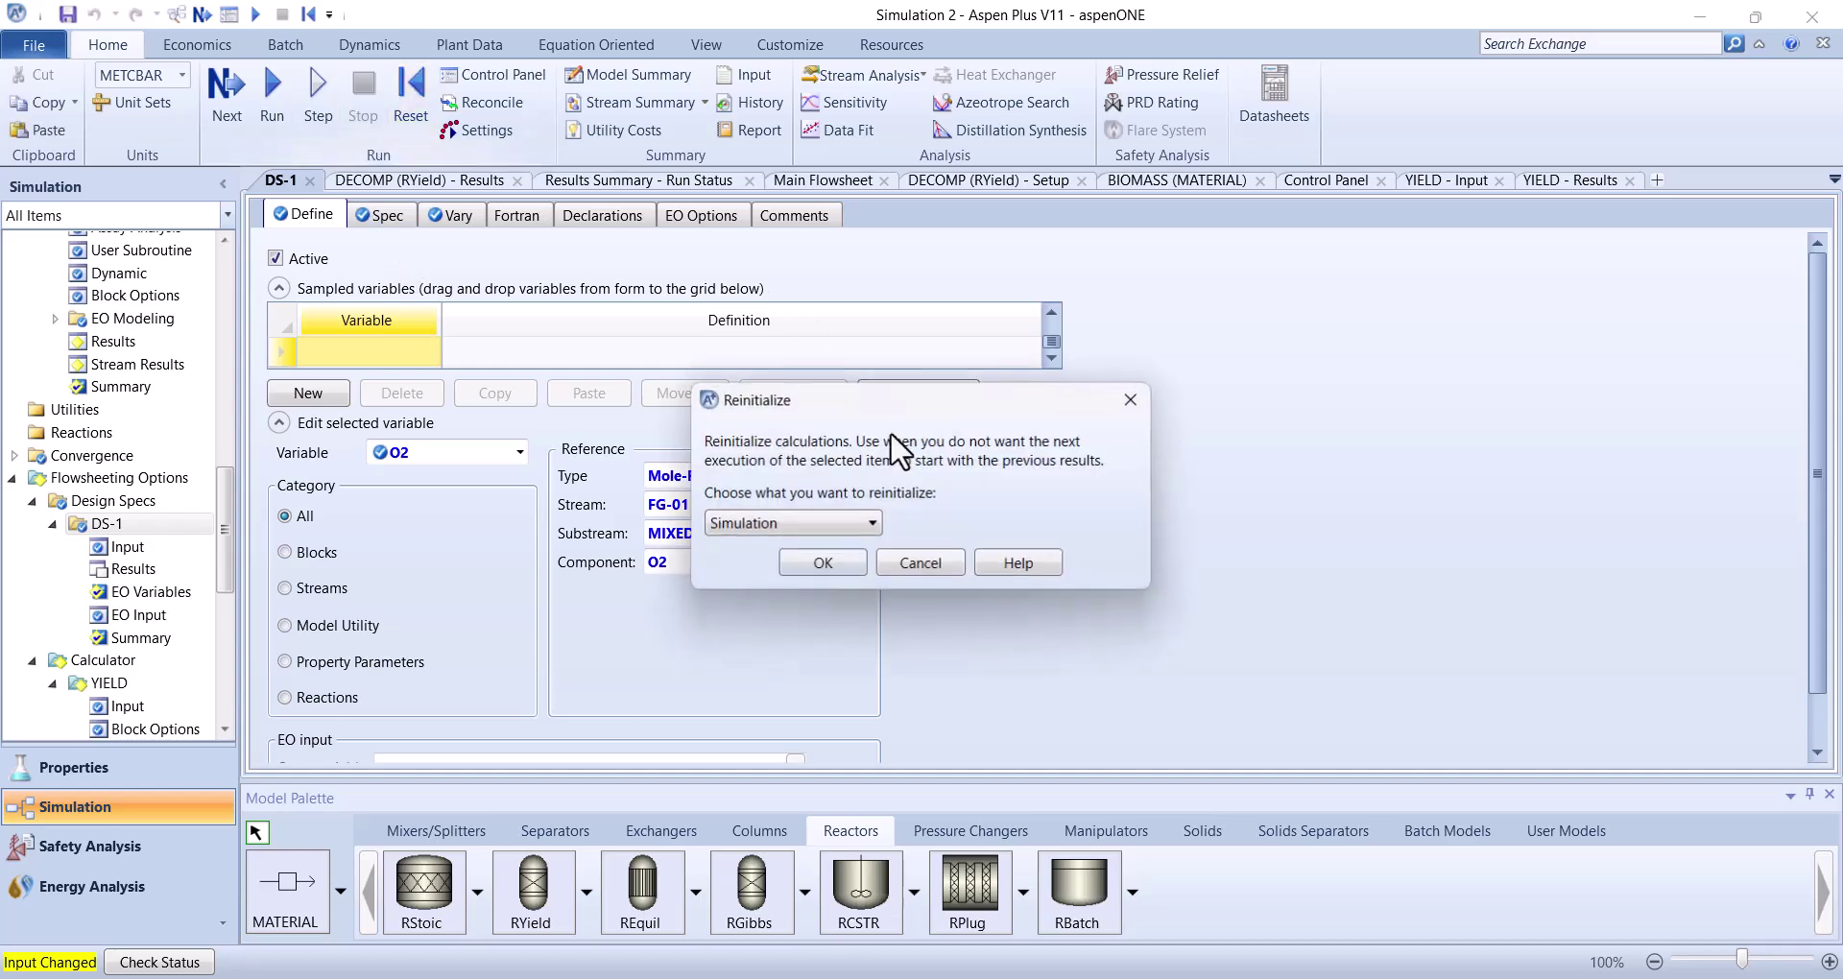
left_click(828, 568)
left_click(1057, 532)
left_click(221, 98)
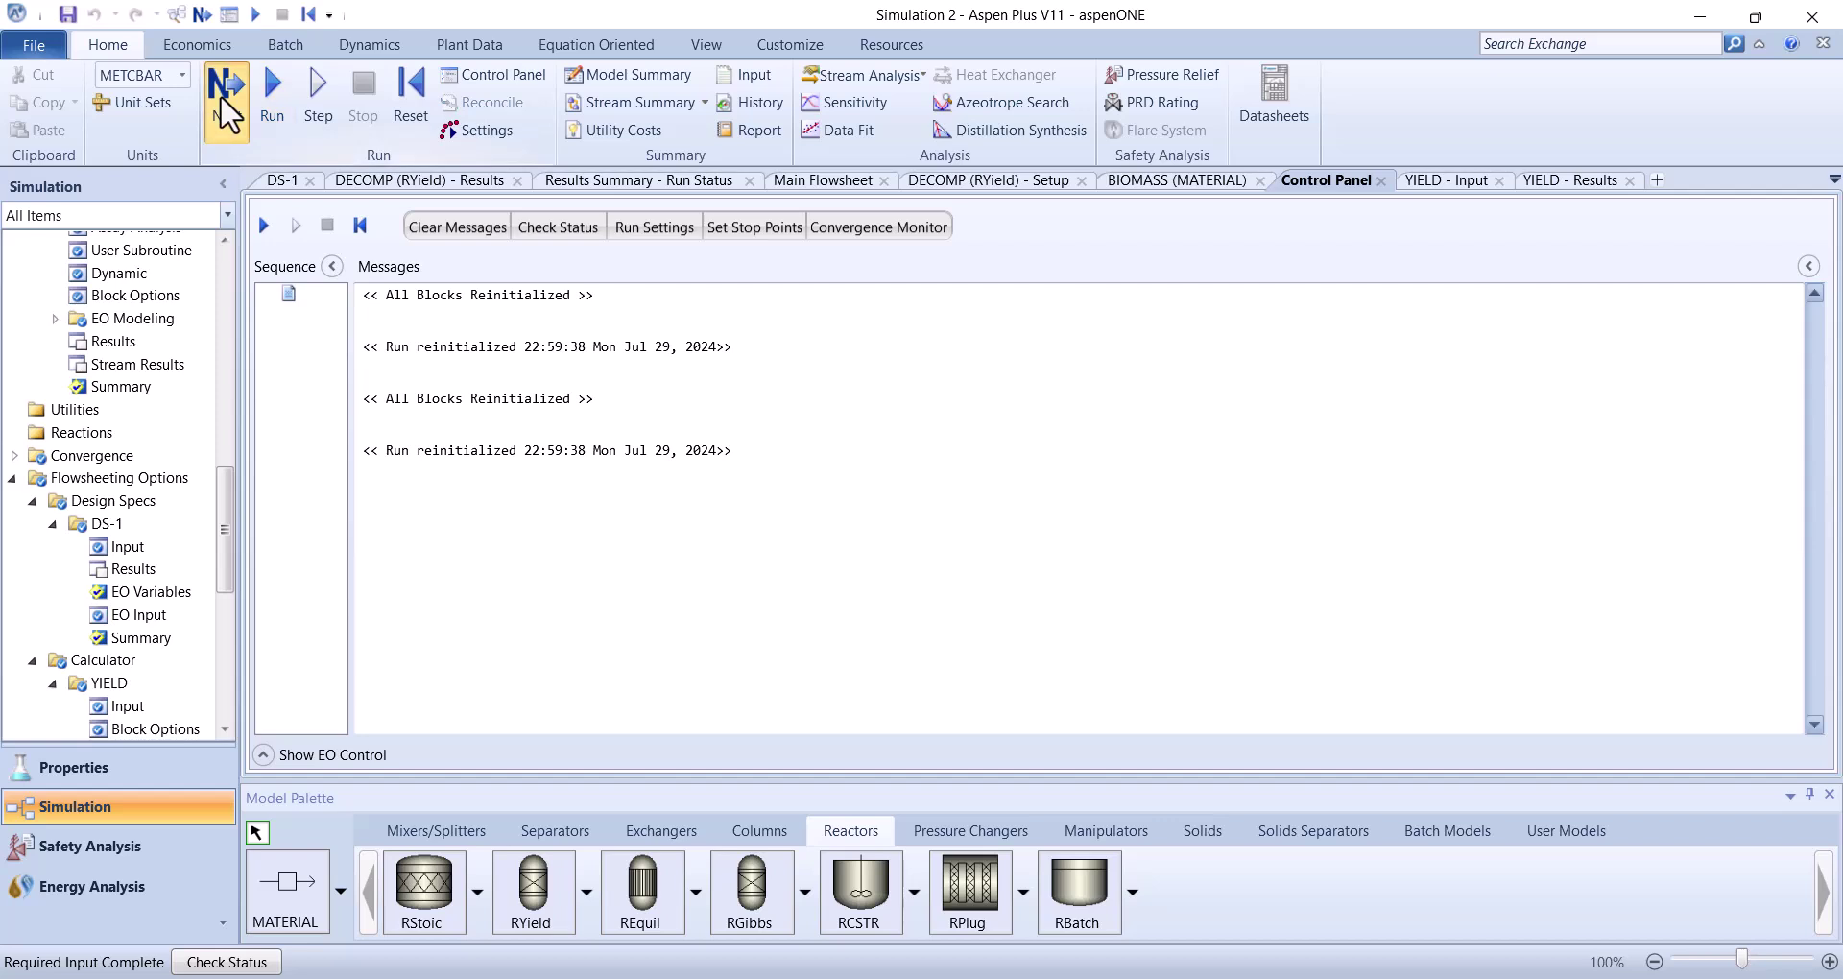
left_click(1056, 551)
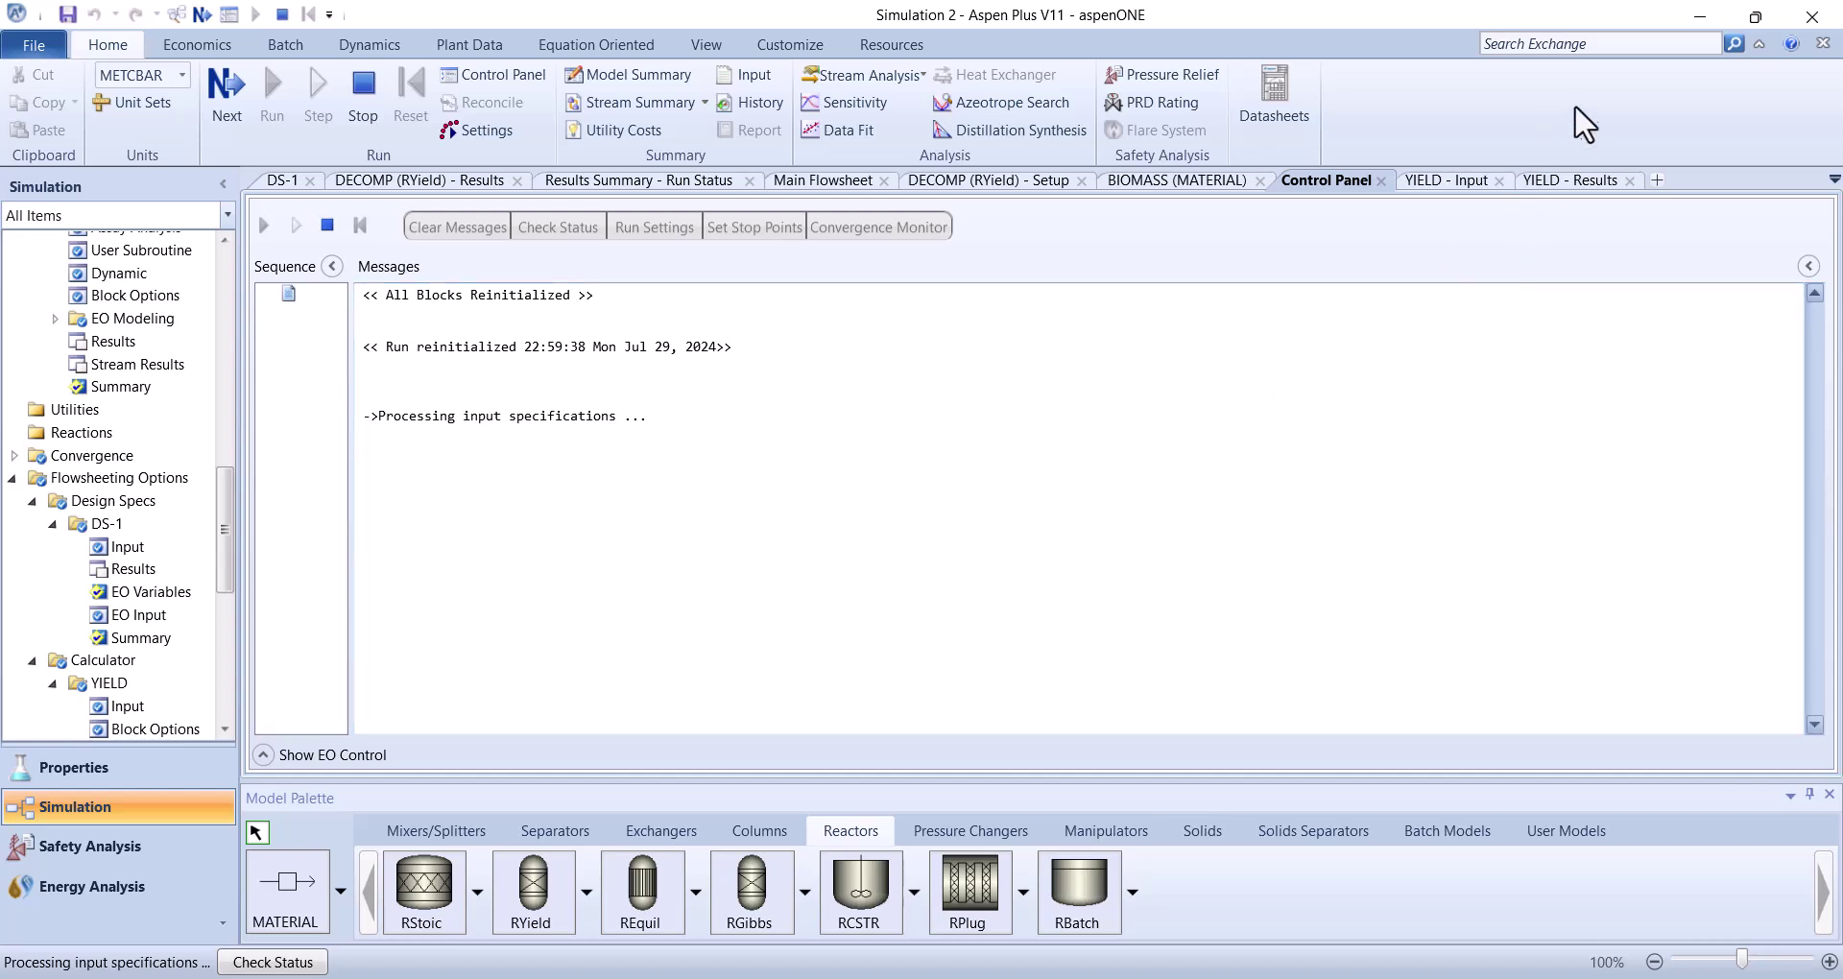
Open stream FG-01's results from the flowsheet and examine the component mass fractions of the total stream
left_click(844, 179)
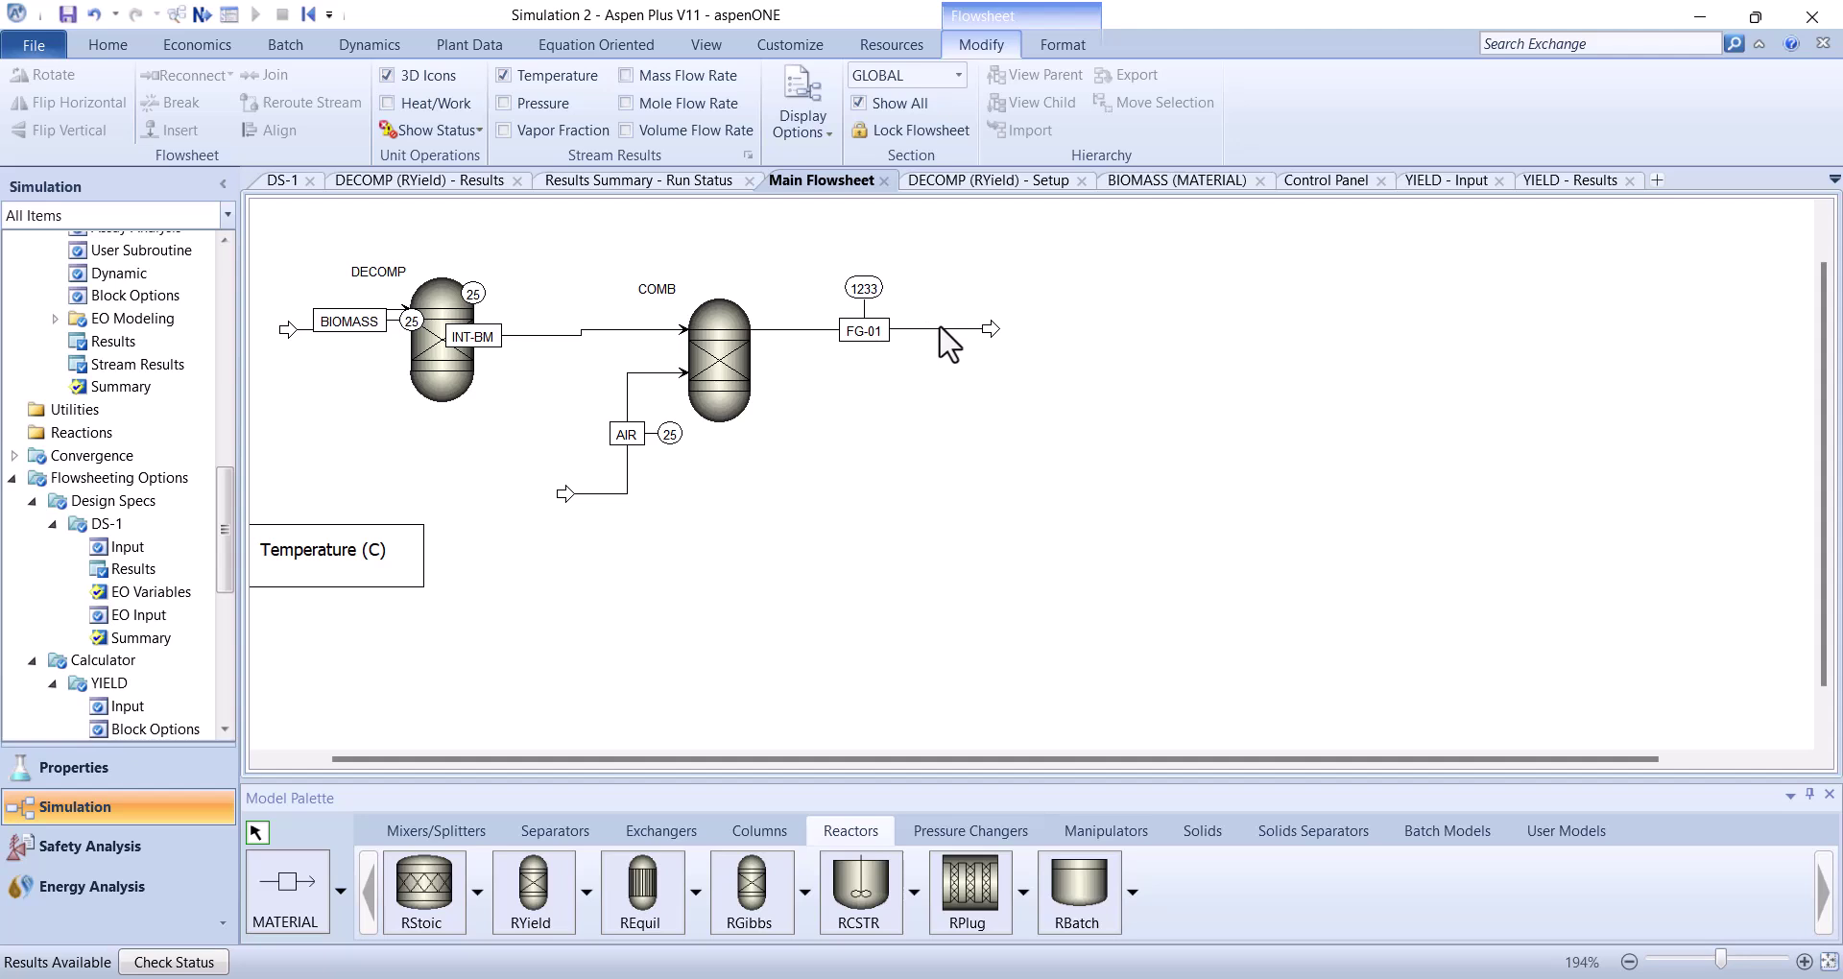
left_click(816, 330)
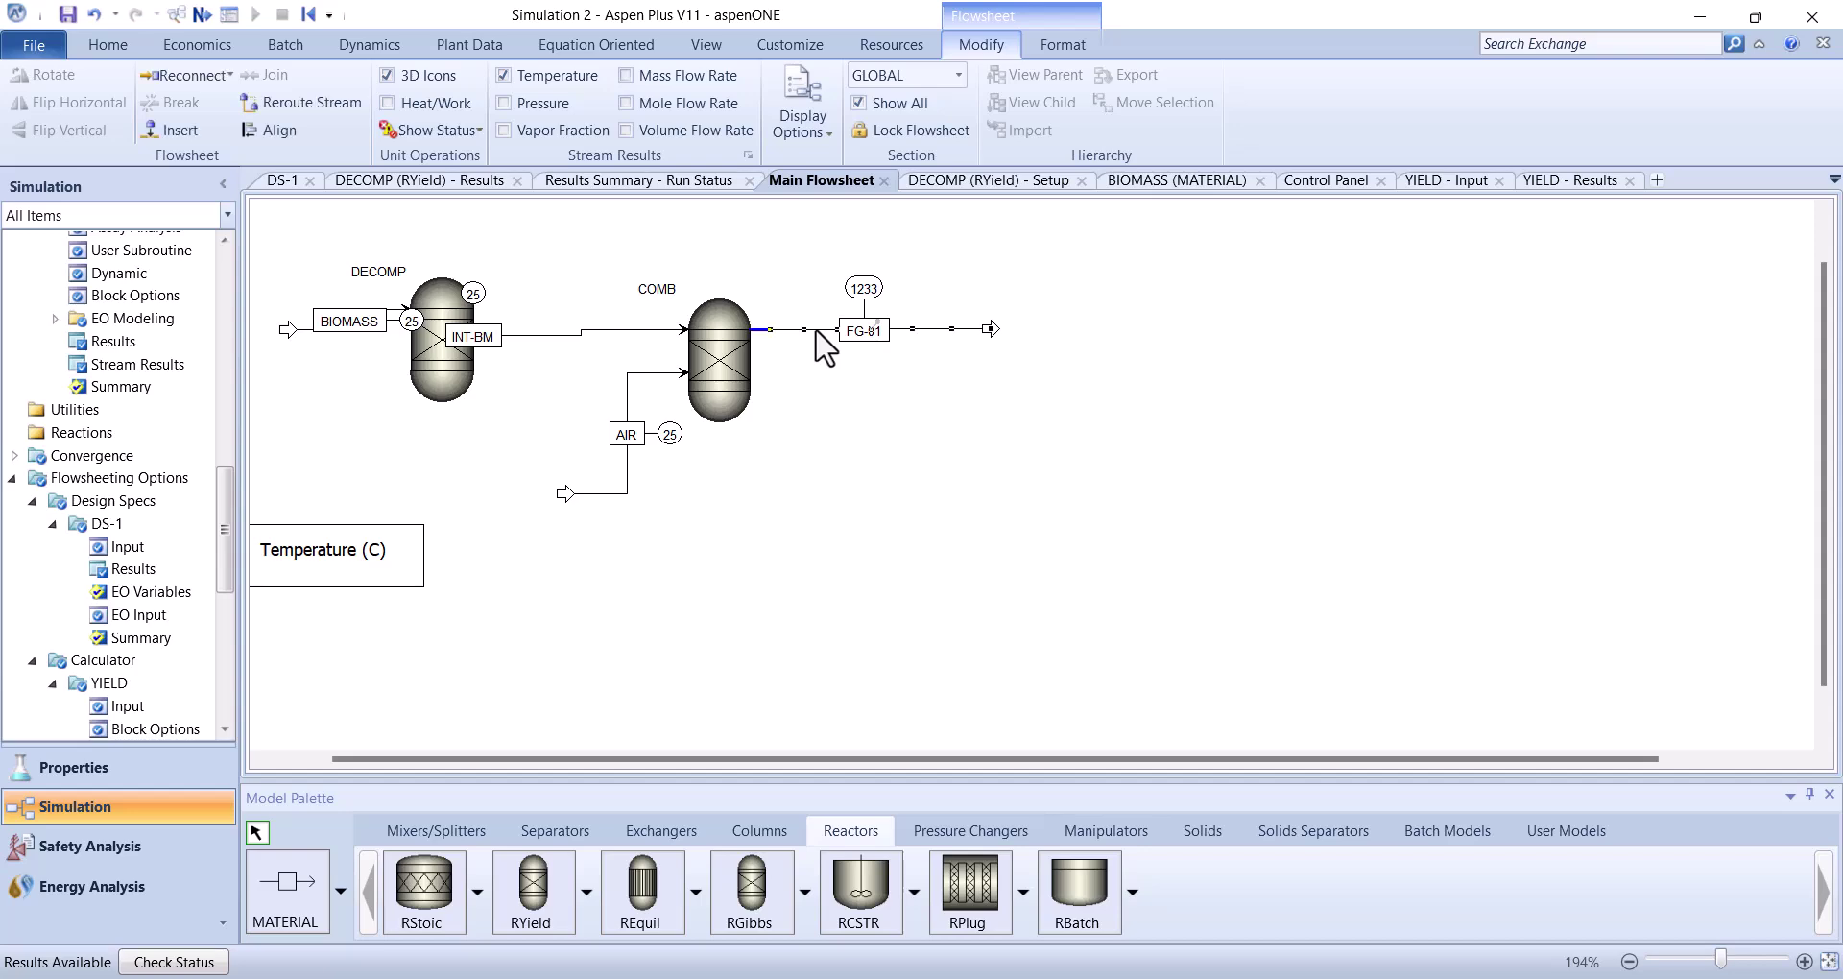
double_click(814, 329)
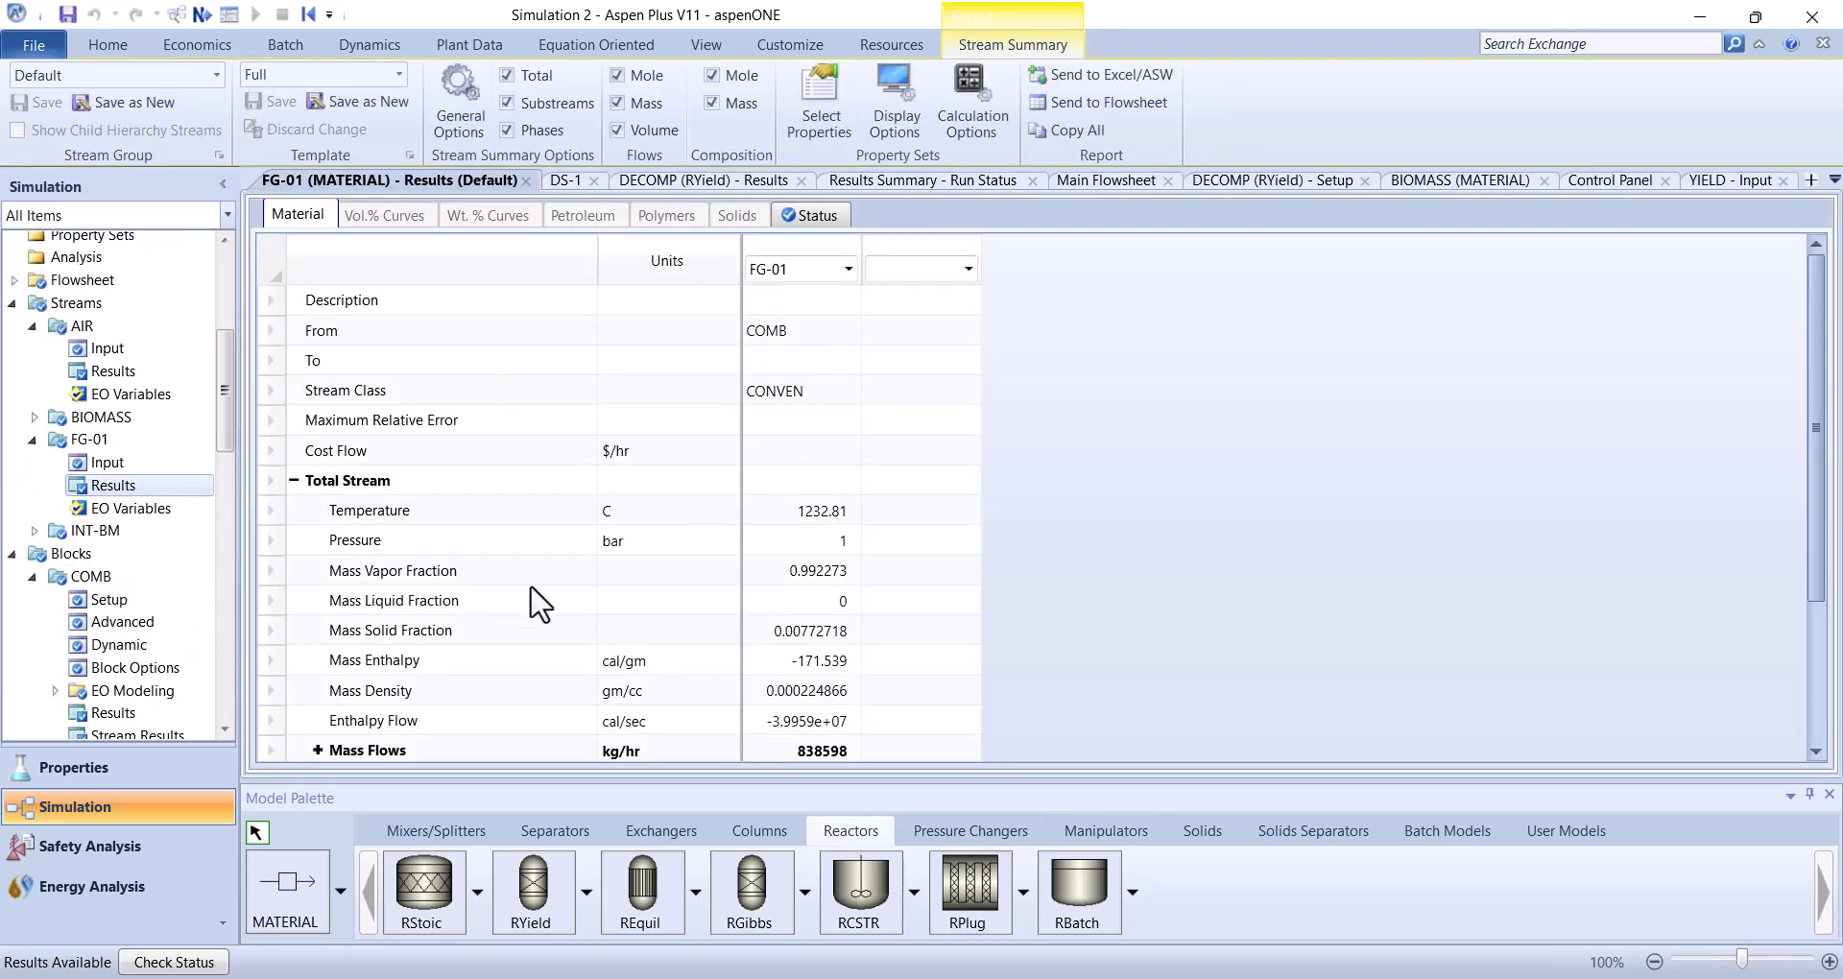
scroll(537, 602, "down", 2)
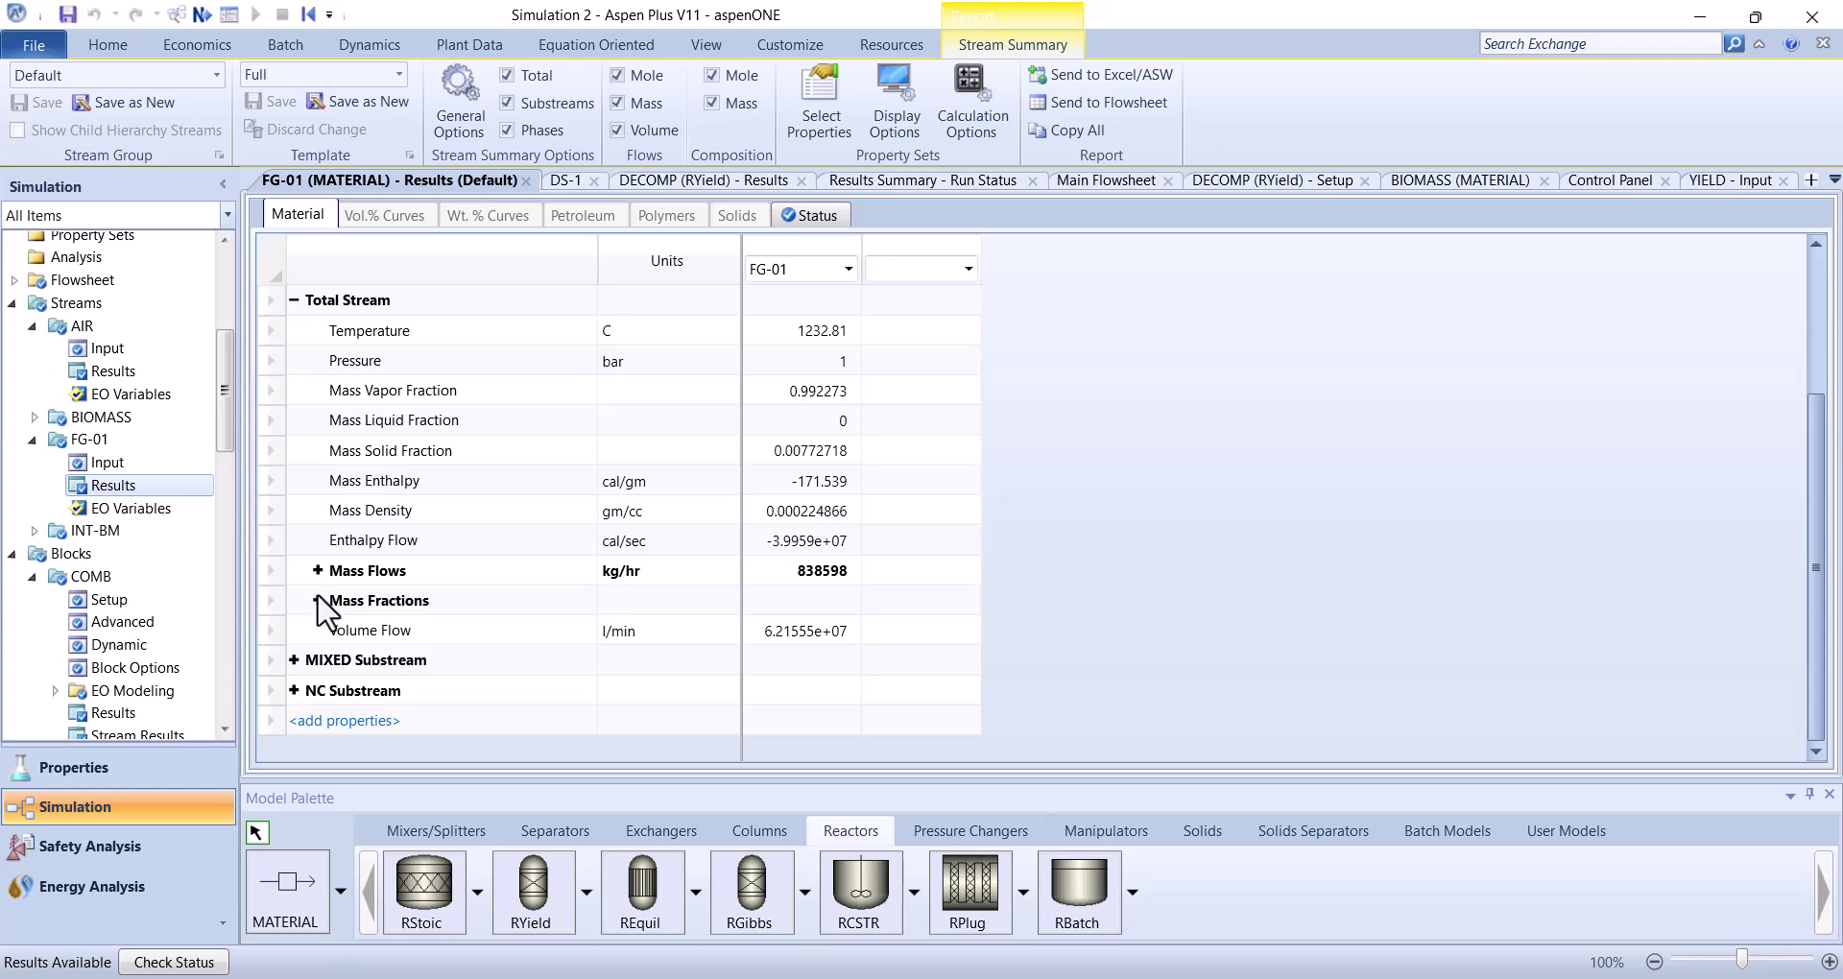
left_click(318, 602)
left_click(319, 602)
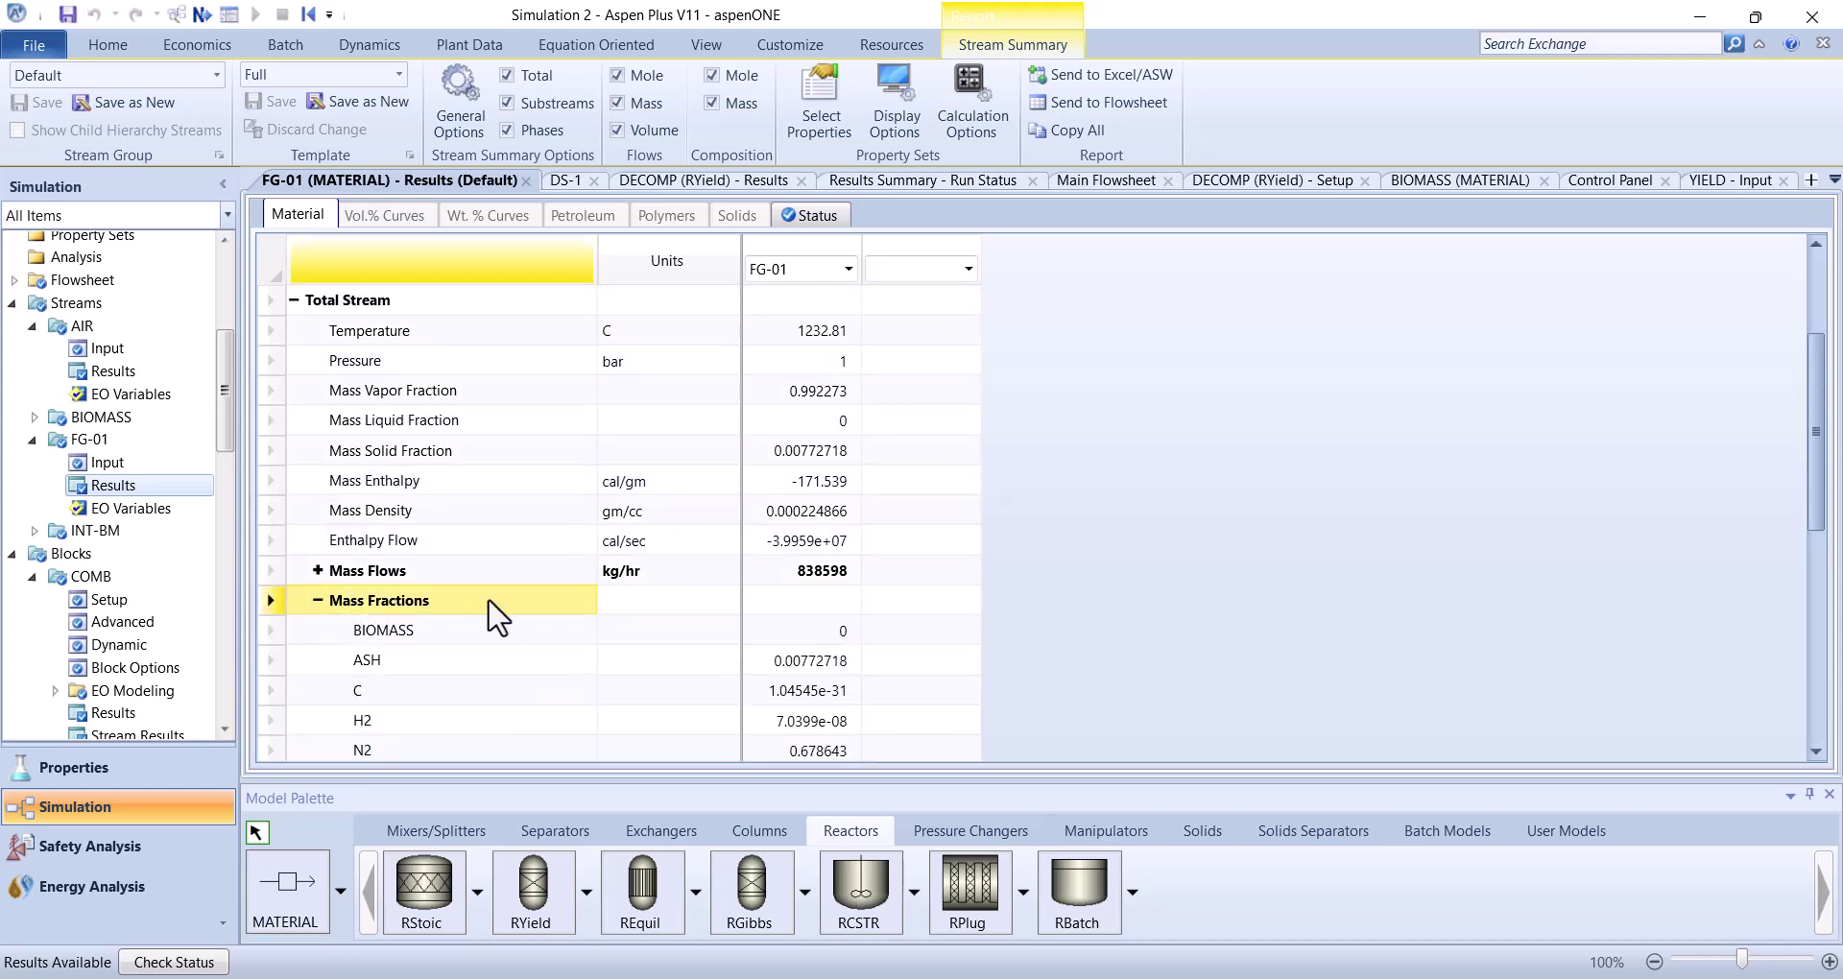
scroll(498, 617, "down", 1)
scroll(498, 617, "down", 2)
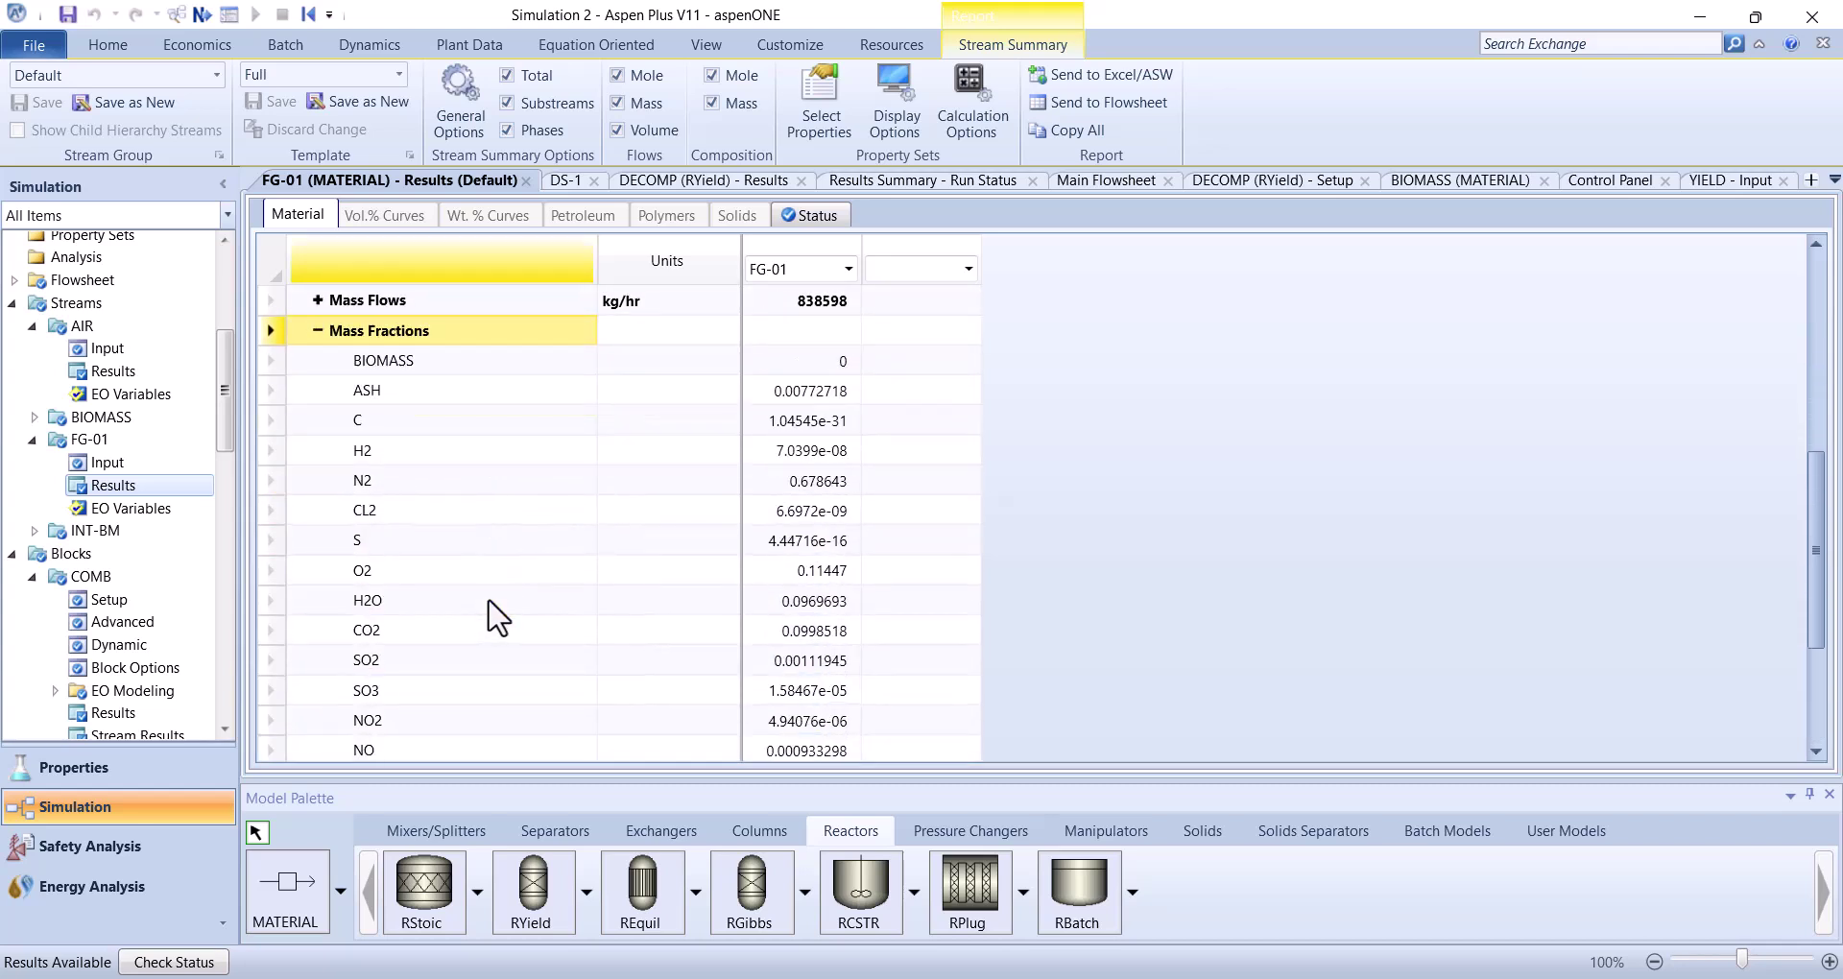
scroll(499, 617, "down", 2)
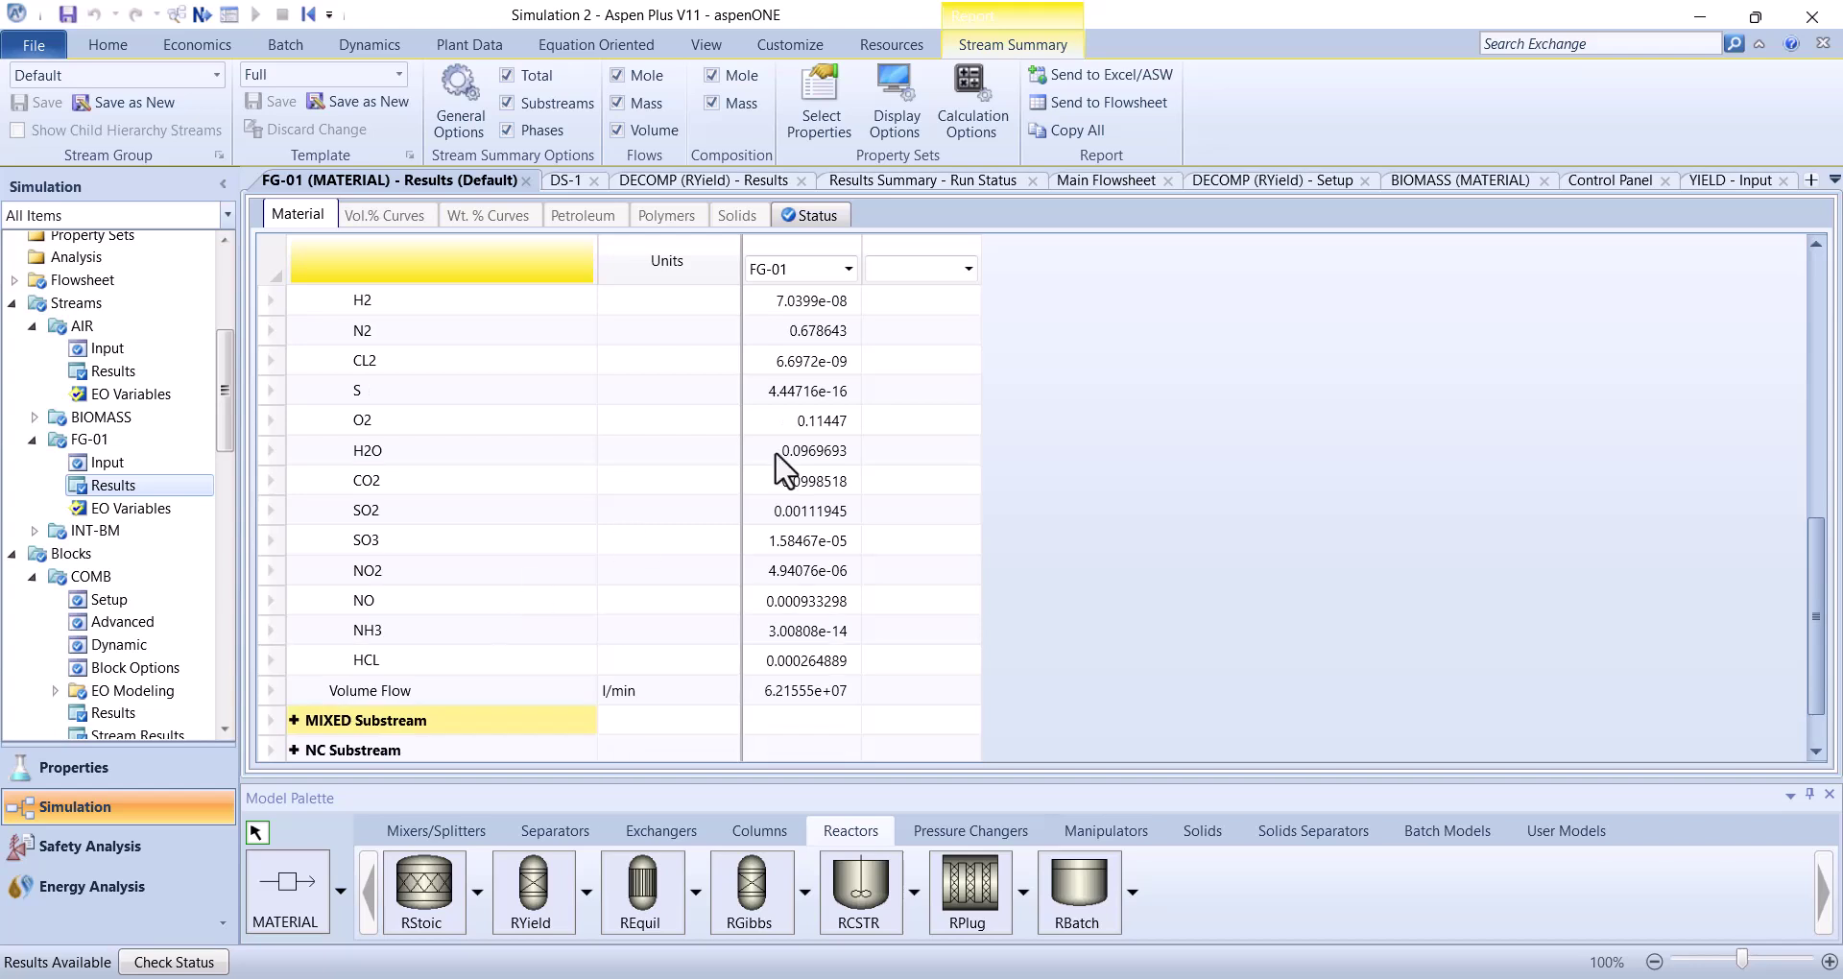
scroll(370, 683, "down", 1)
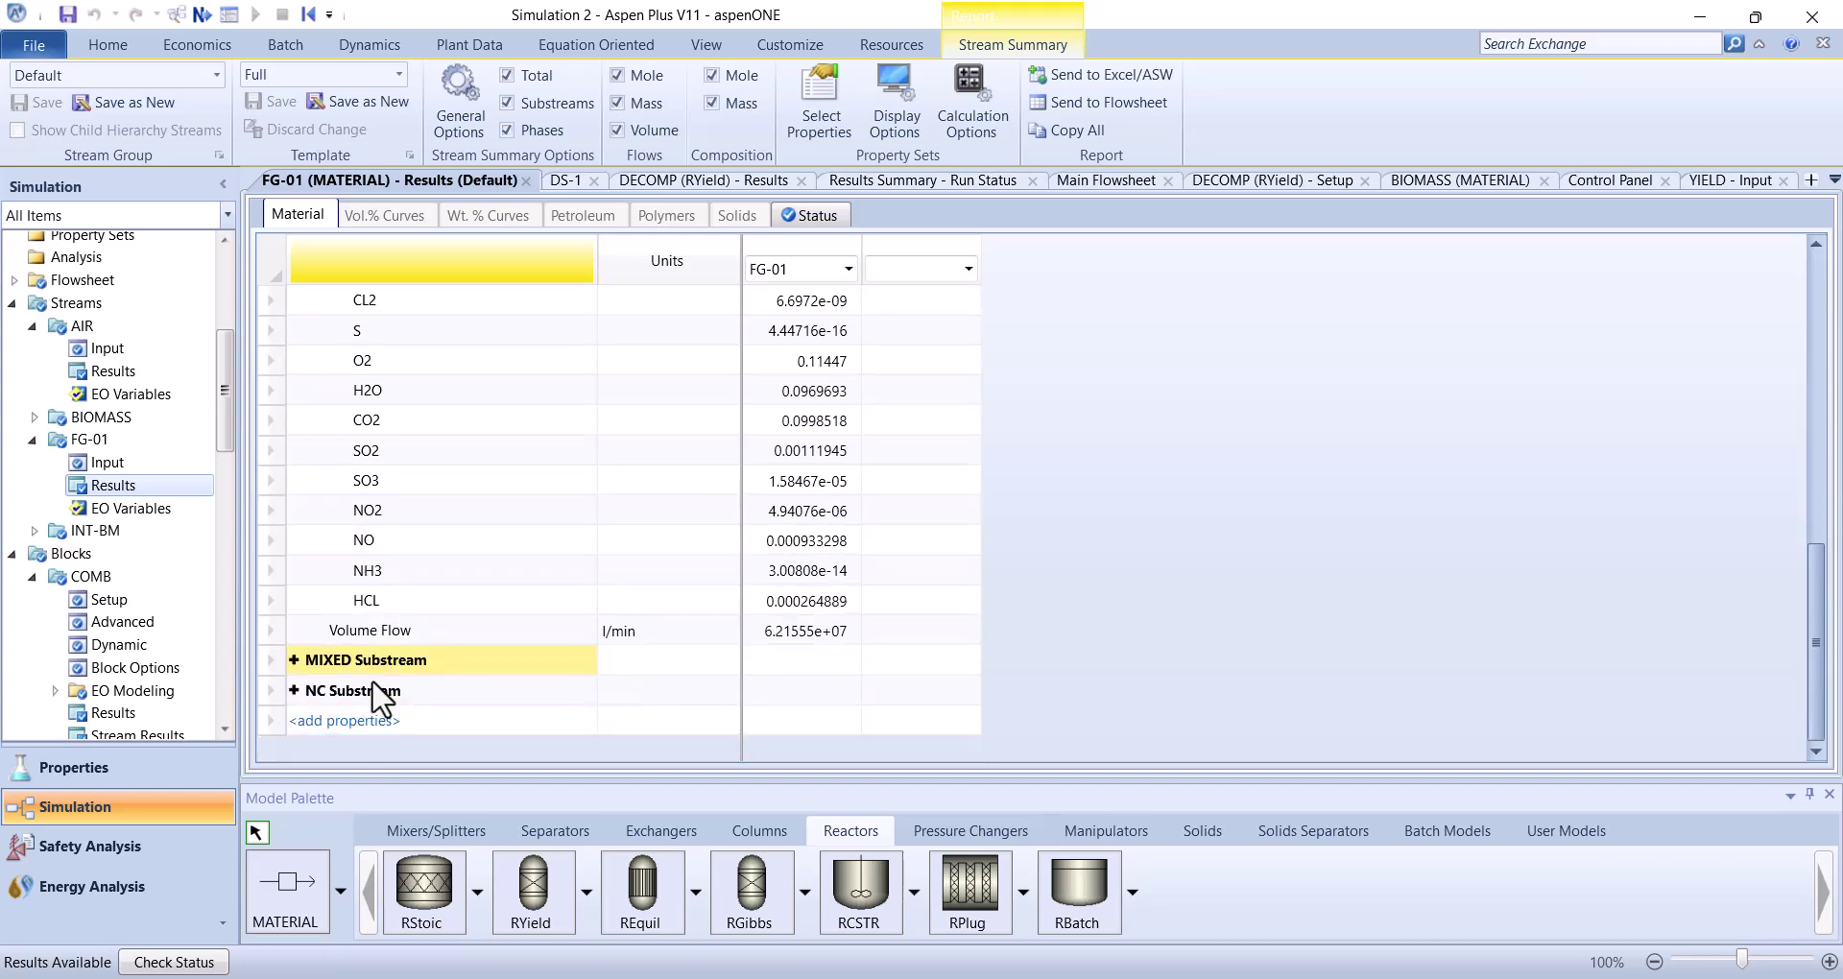
Examine the mole fractions of FG-01's MIXED substream, checking the O2 value
left_click(295, 661)
scroll(484, 648, "down", 1)
scroll(484, 648, "down", 7)
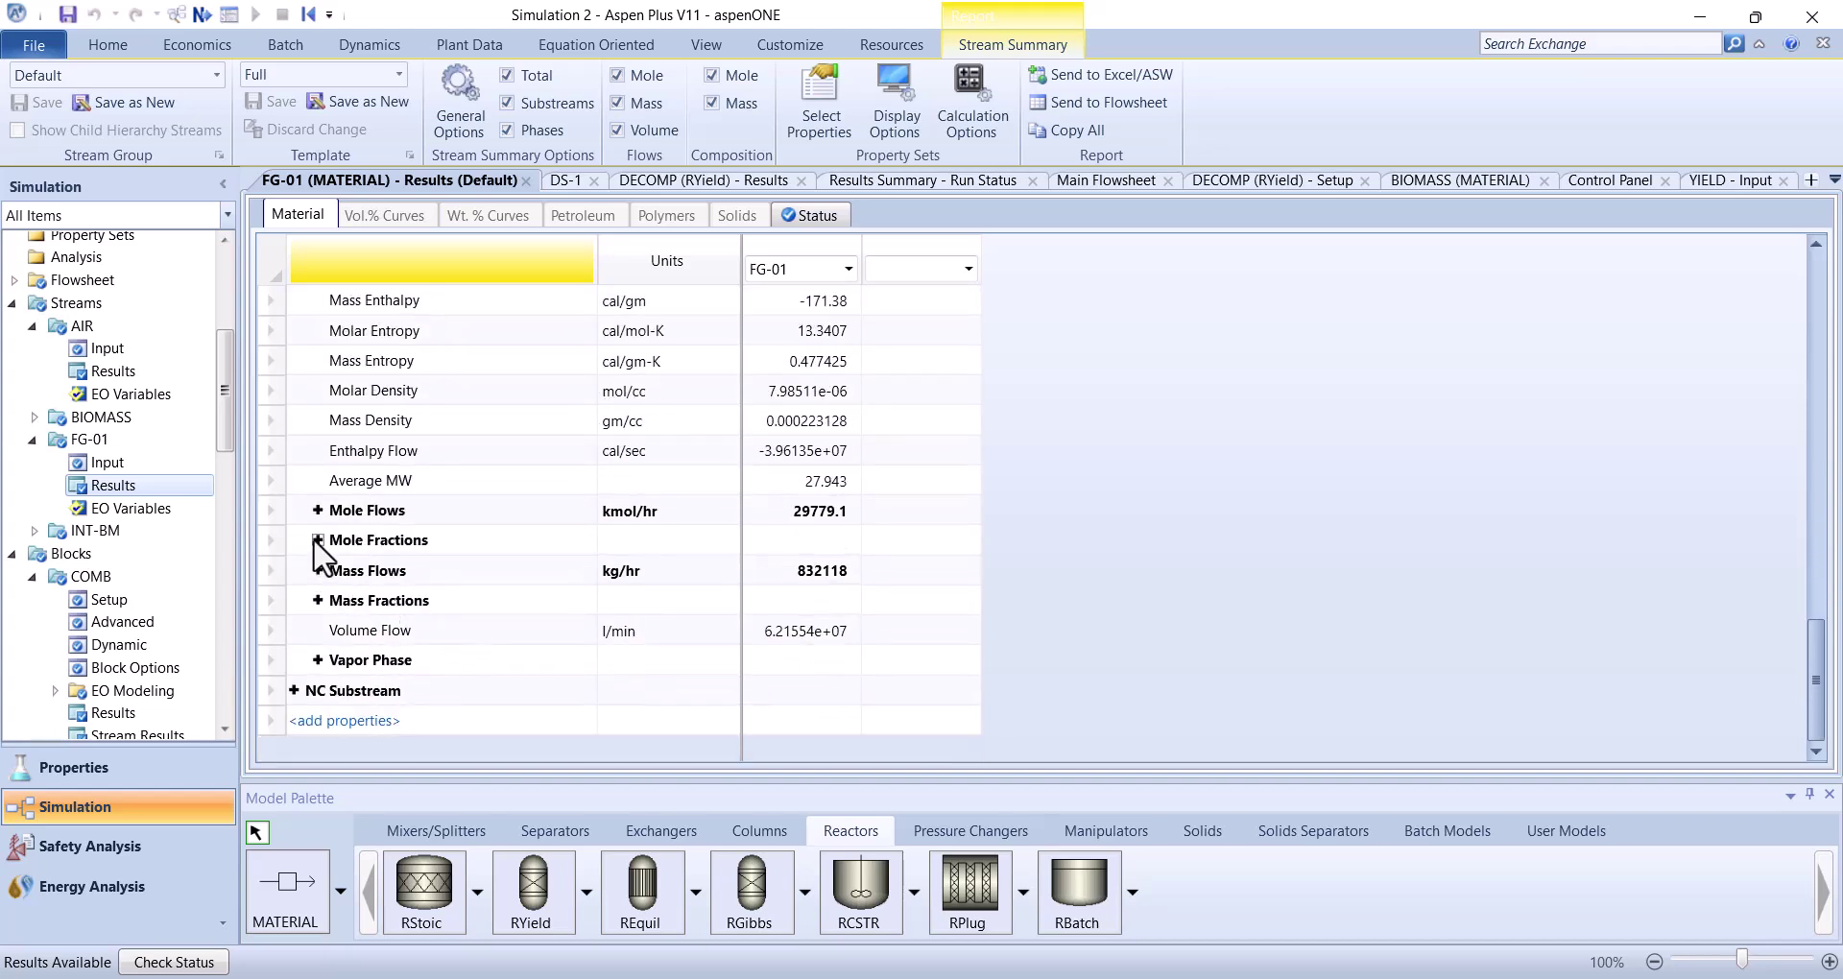
left_click(318, 540)
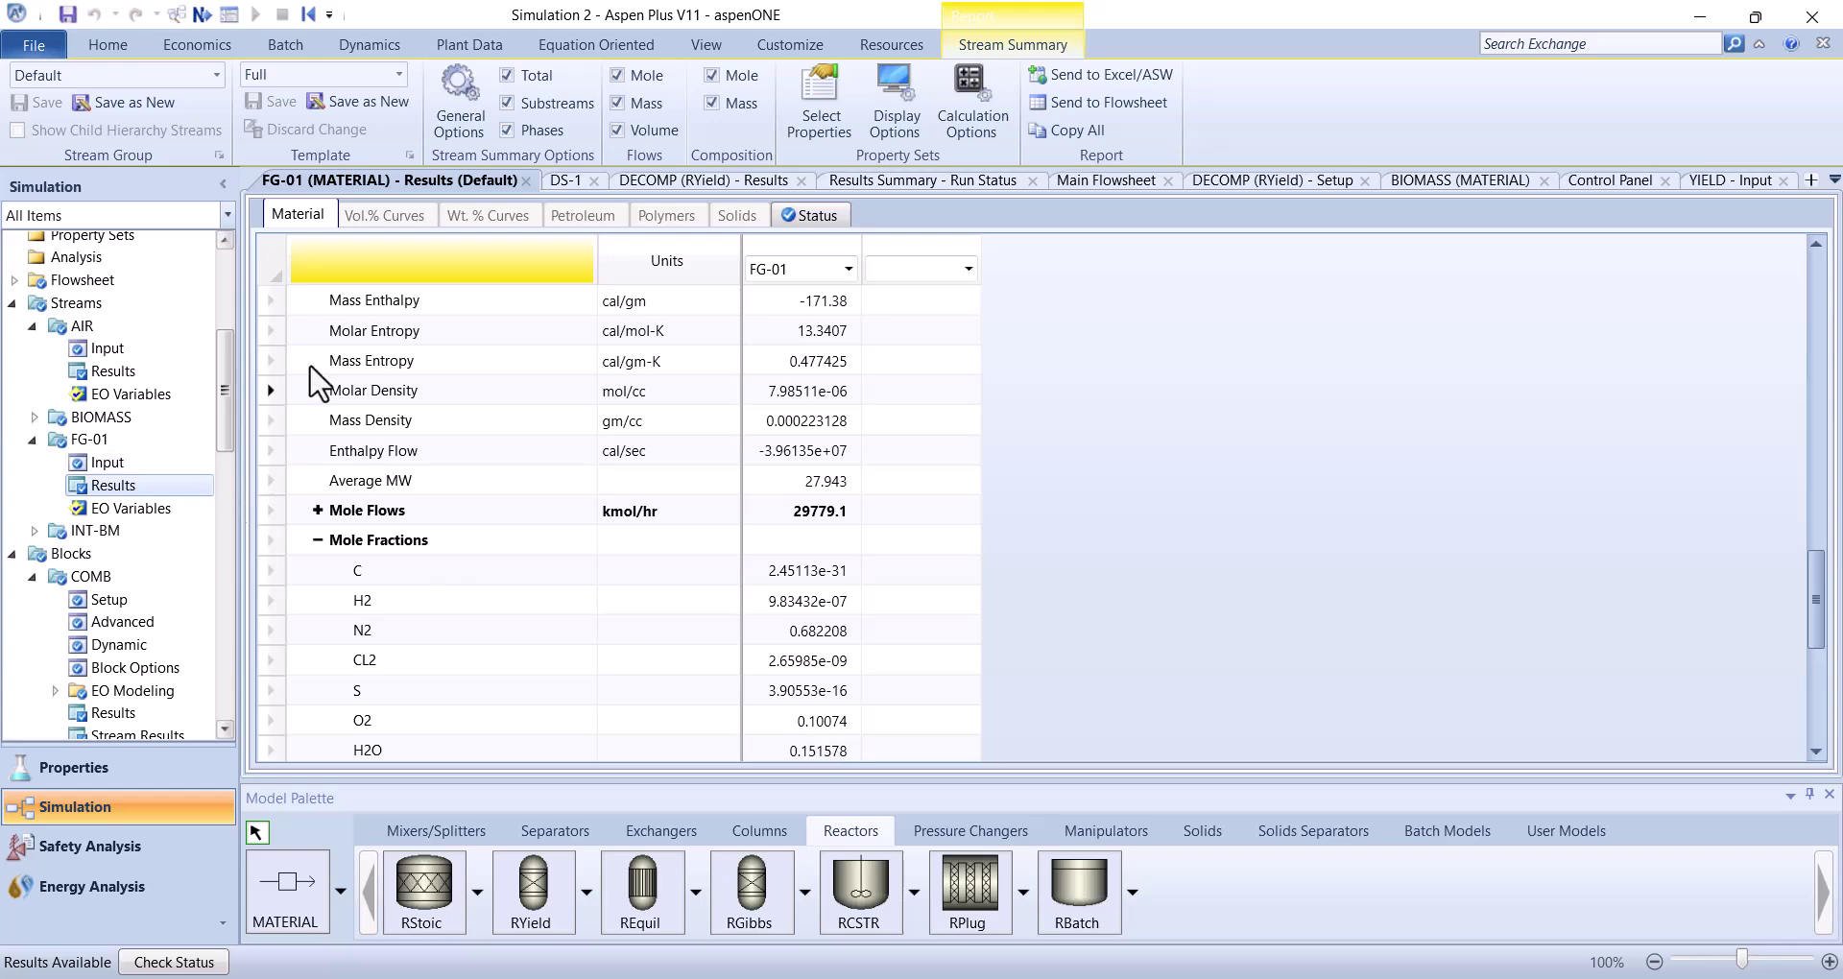
Check the DS-1 results for the initial and final values of the manipulated variable and O2
left_click(564, 180)
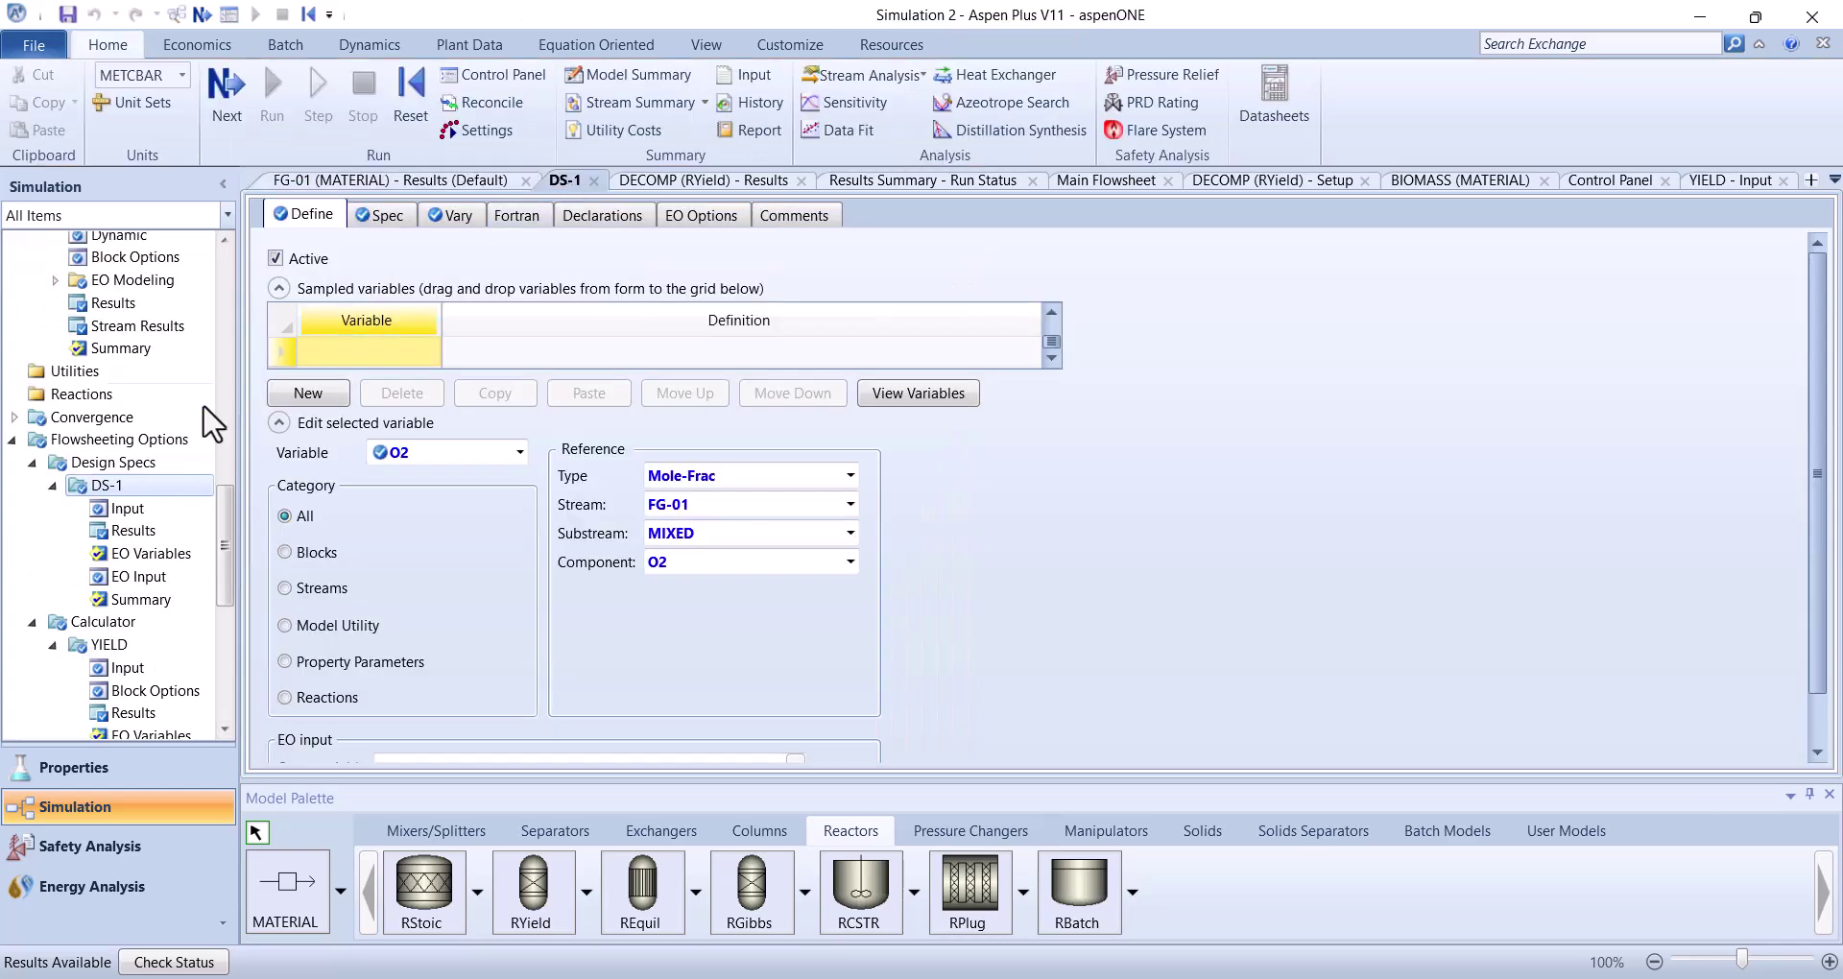
left_click(125, 533)
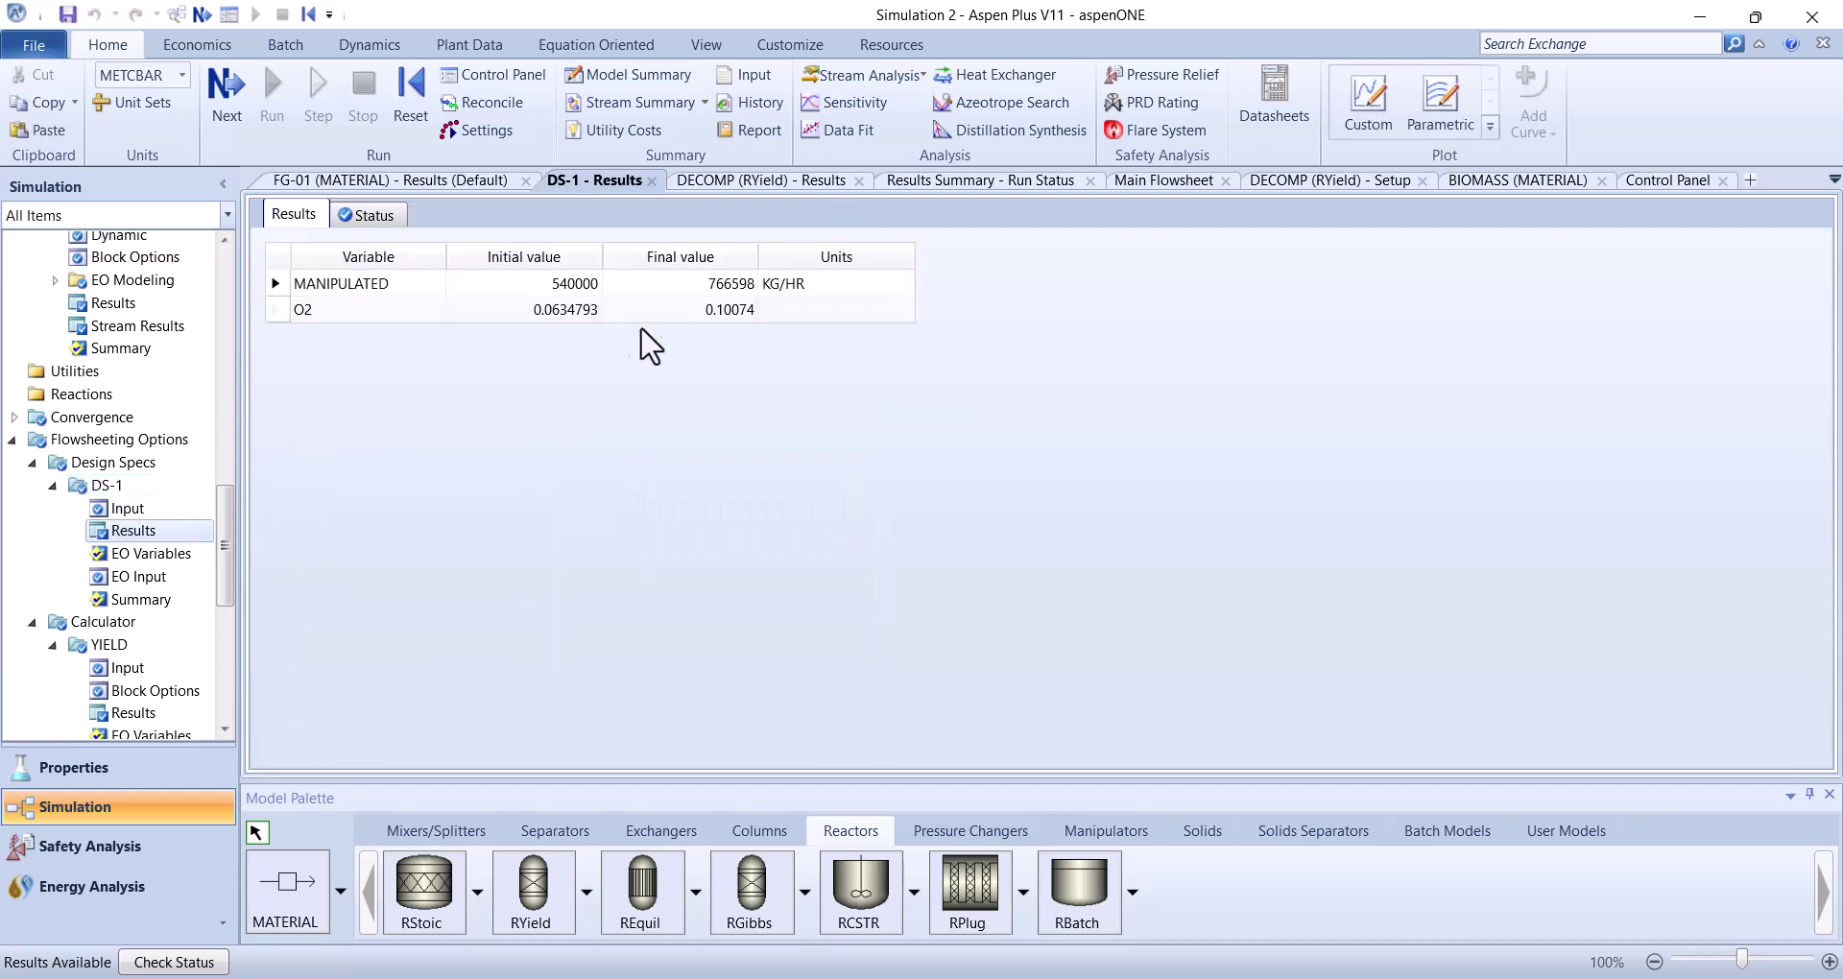
left_click(825, 286)
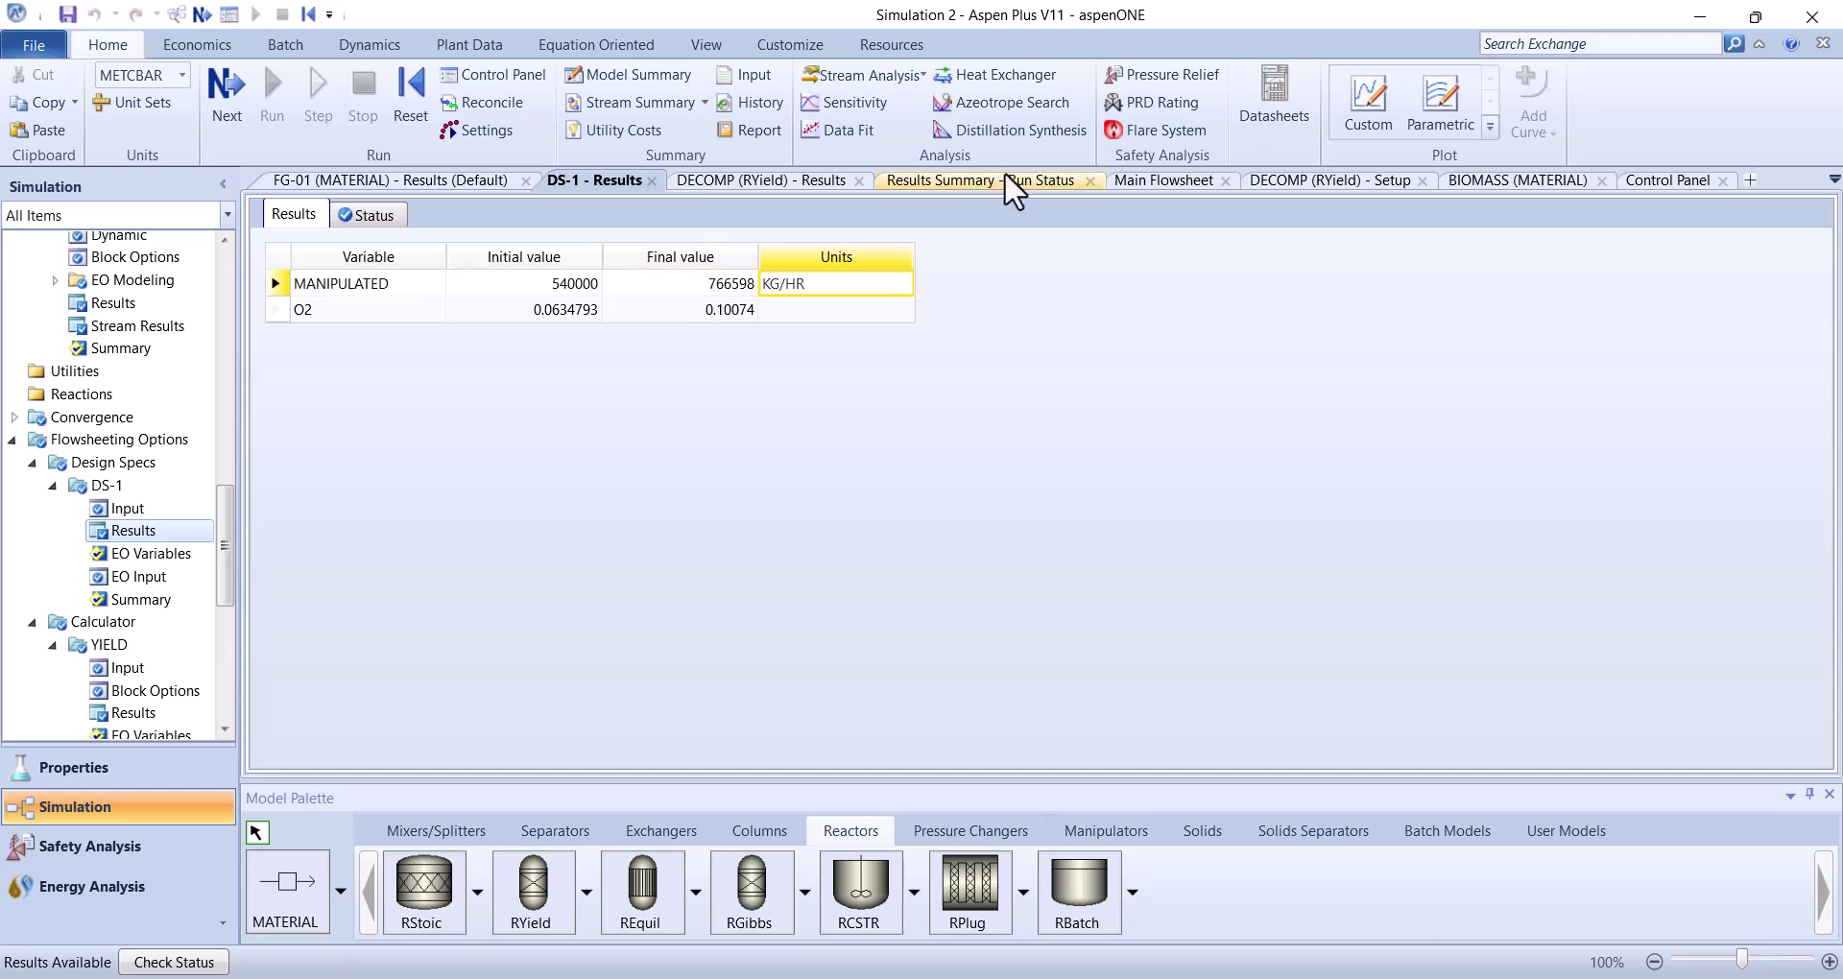
Open the AIR stream's results from the flowsheet and show its total mass flow in kg/sec
left_click(1151, 182)
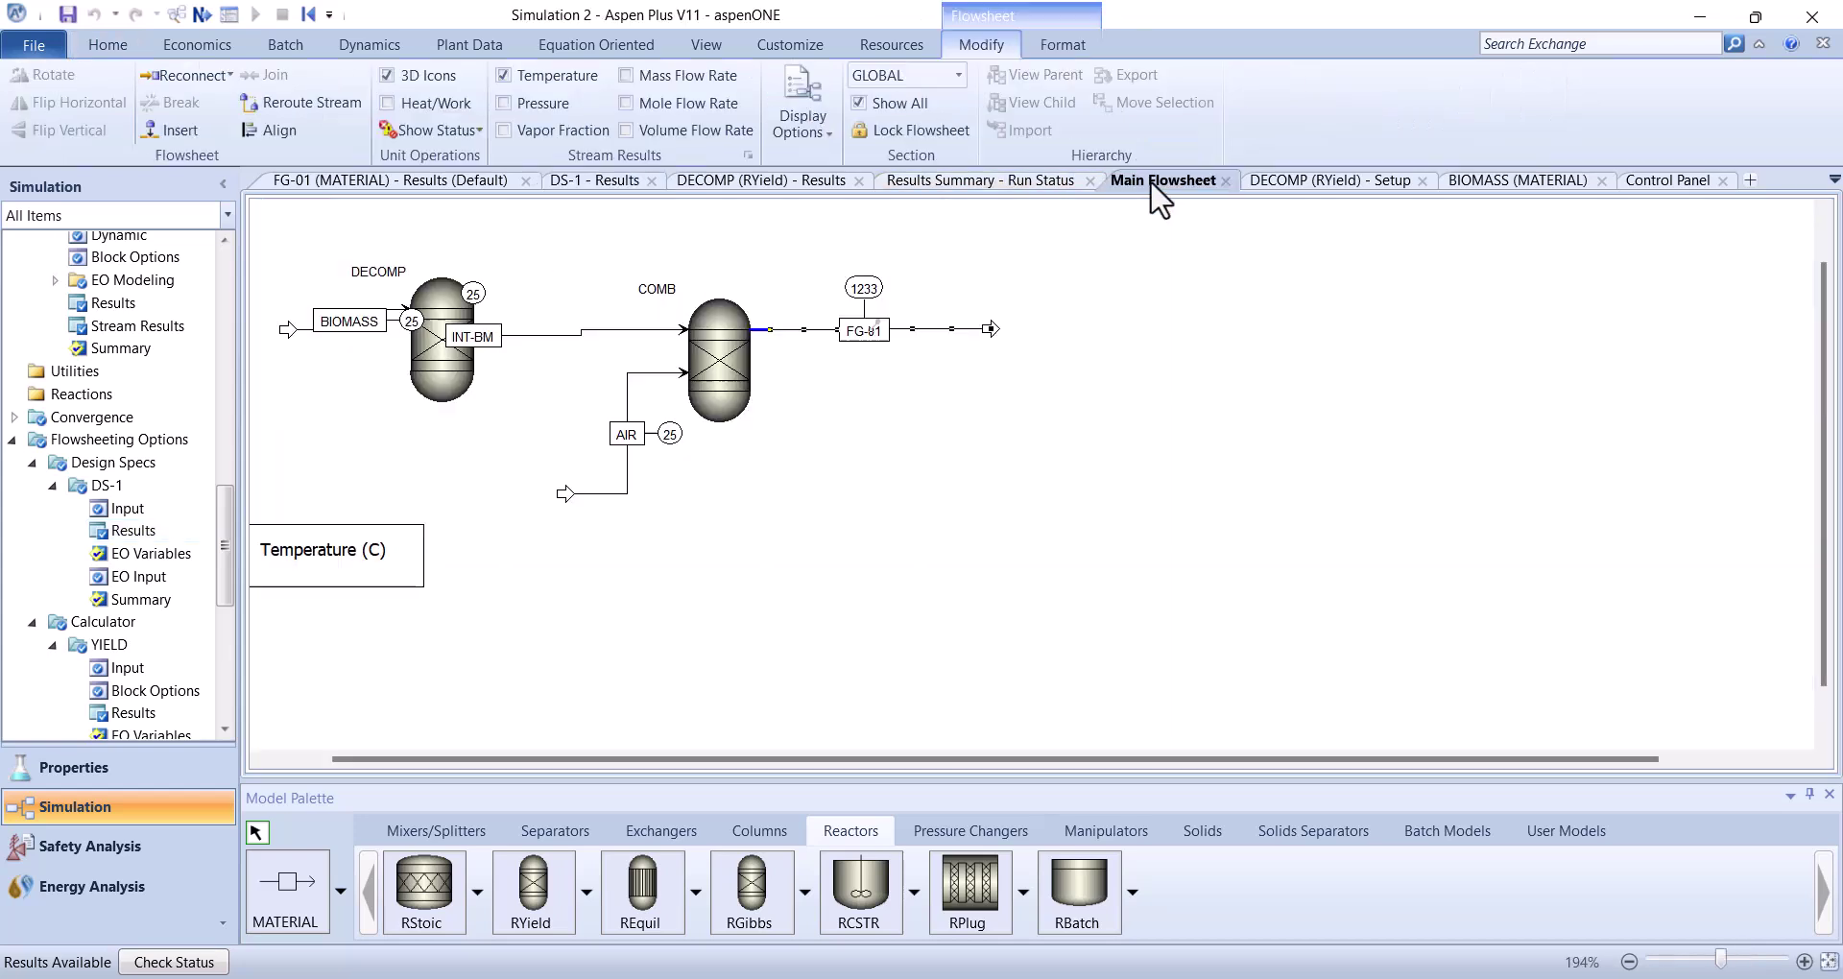
left_click(645, 373)
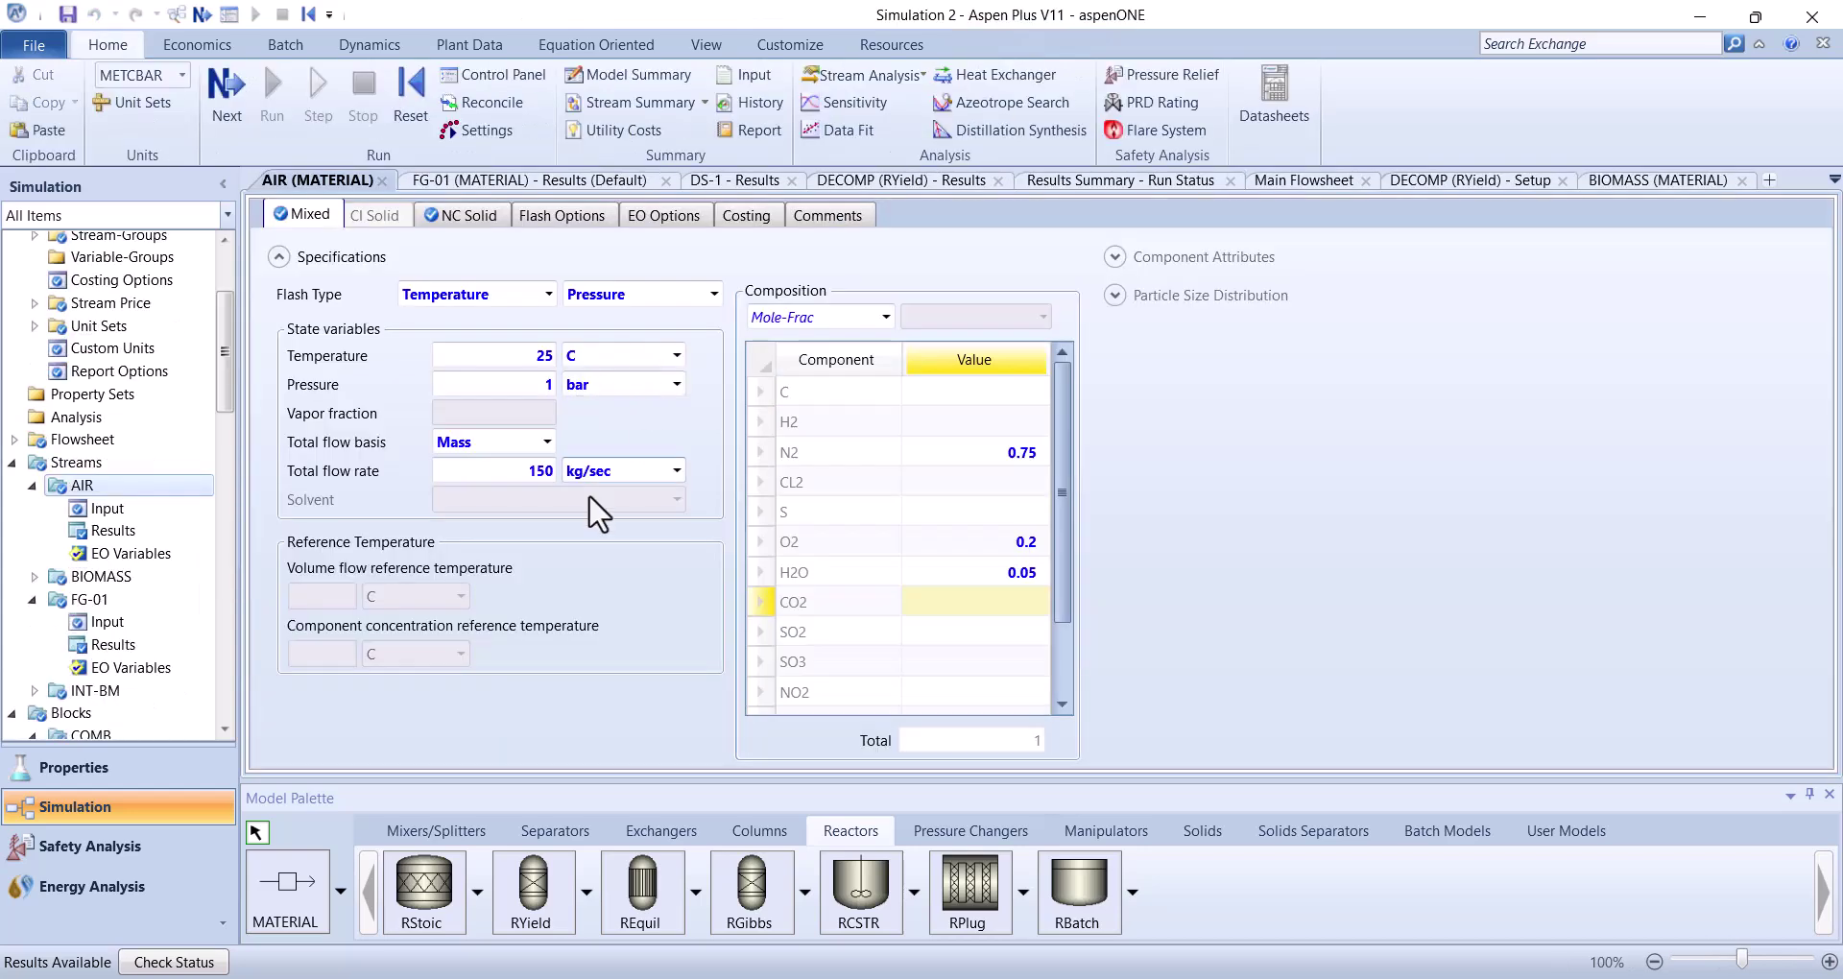
left_click(101, 533)
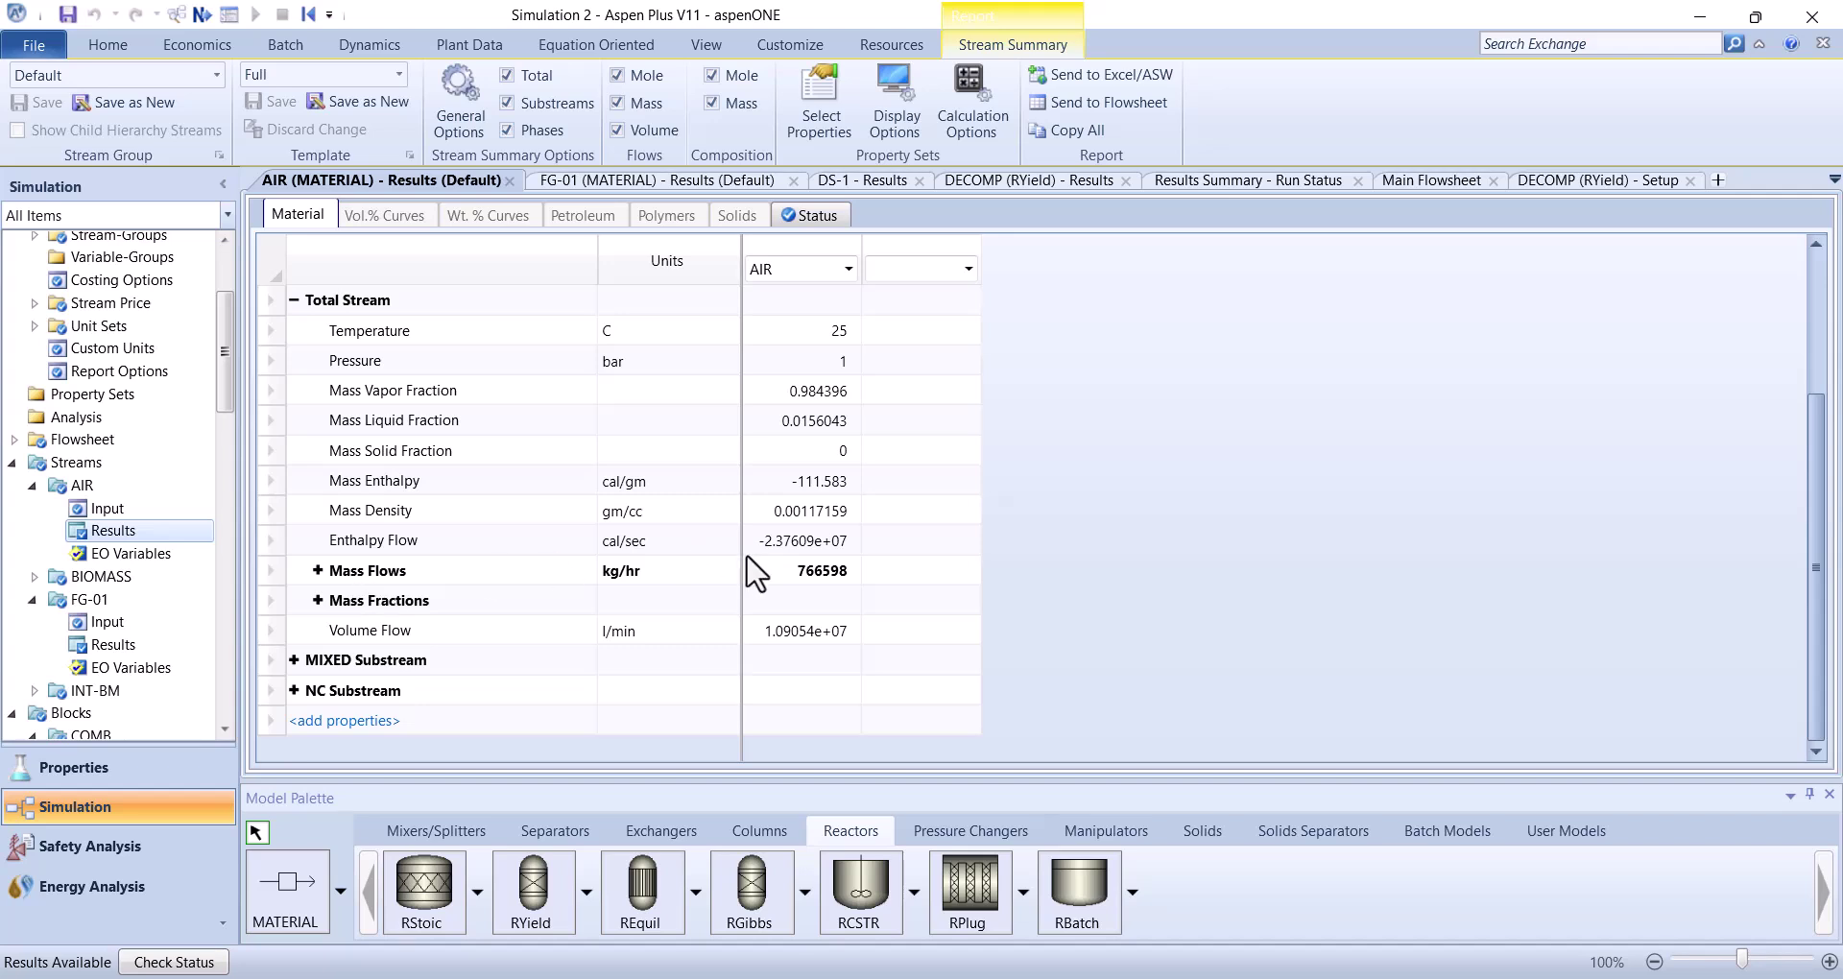
left_click(722, 570)
left_click(725, 570)
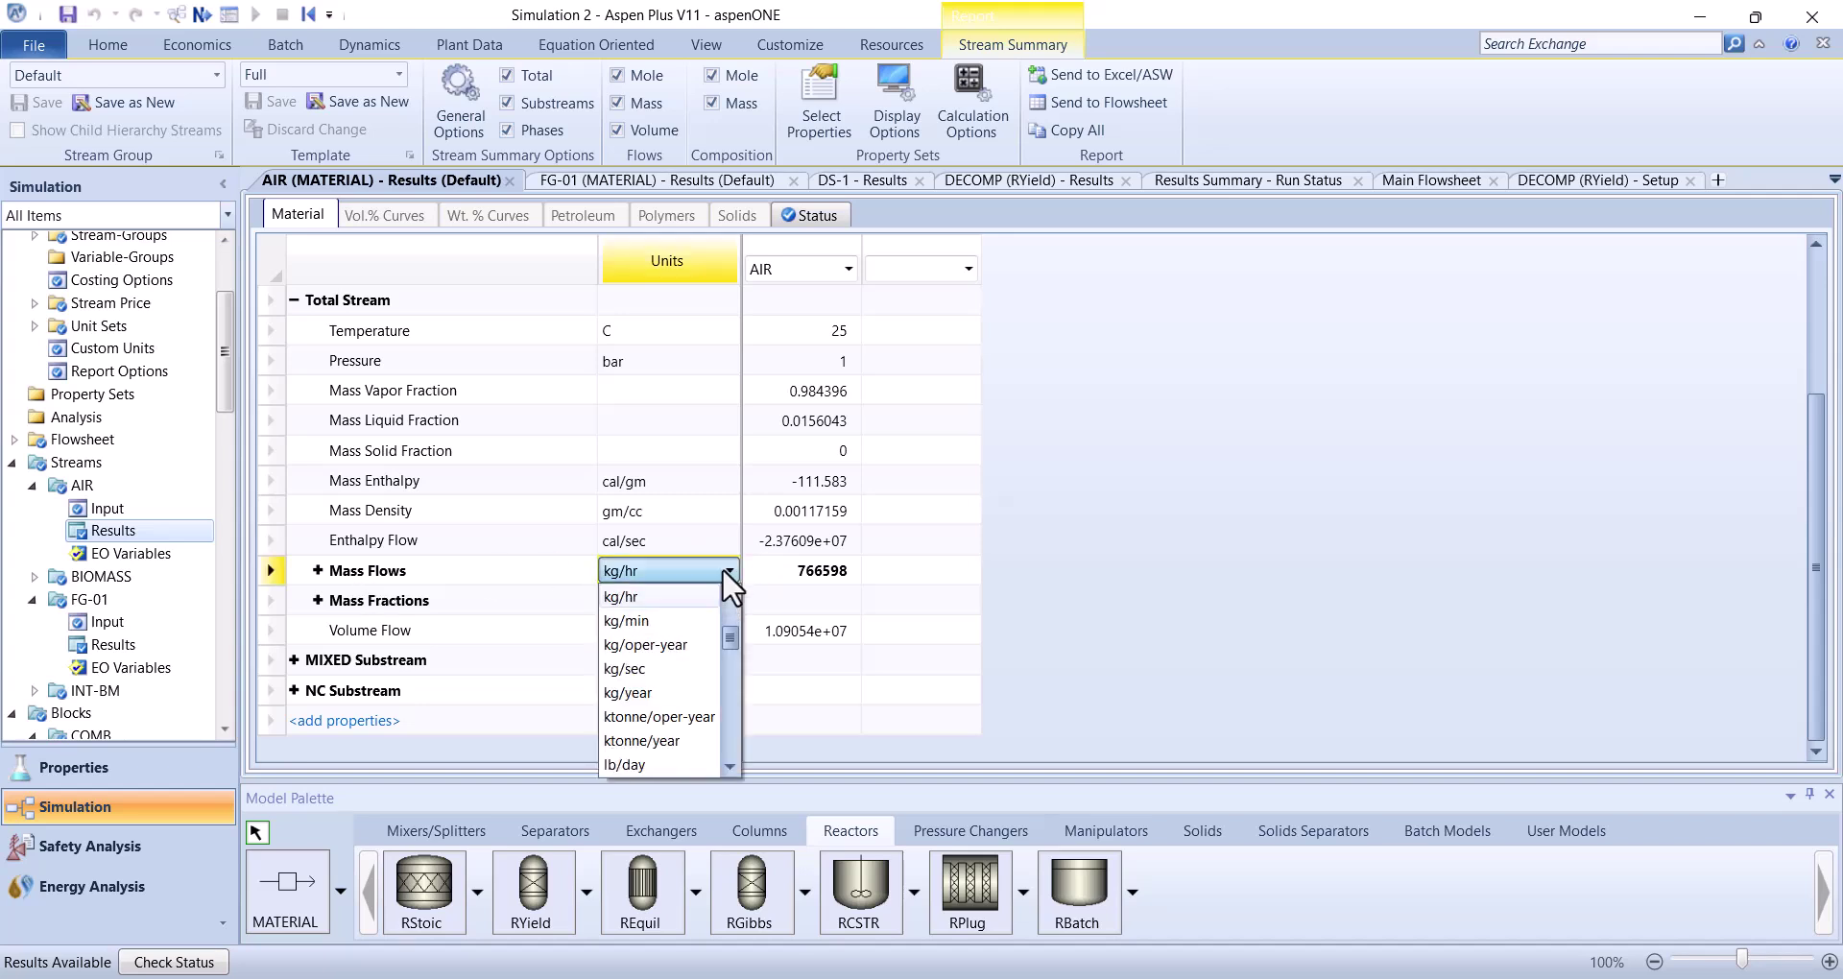
left_click(625, 670)
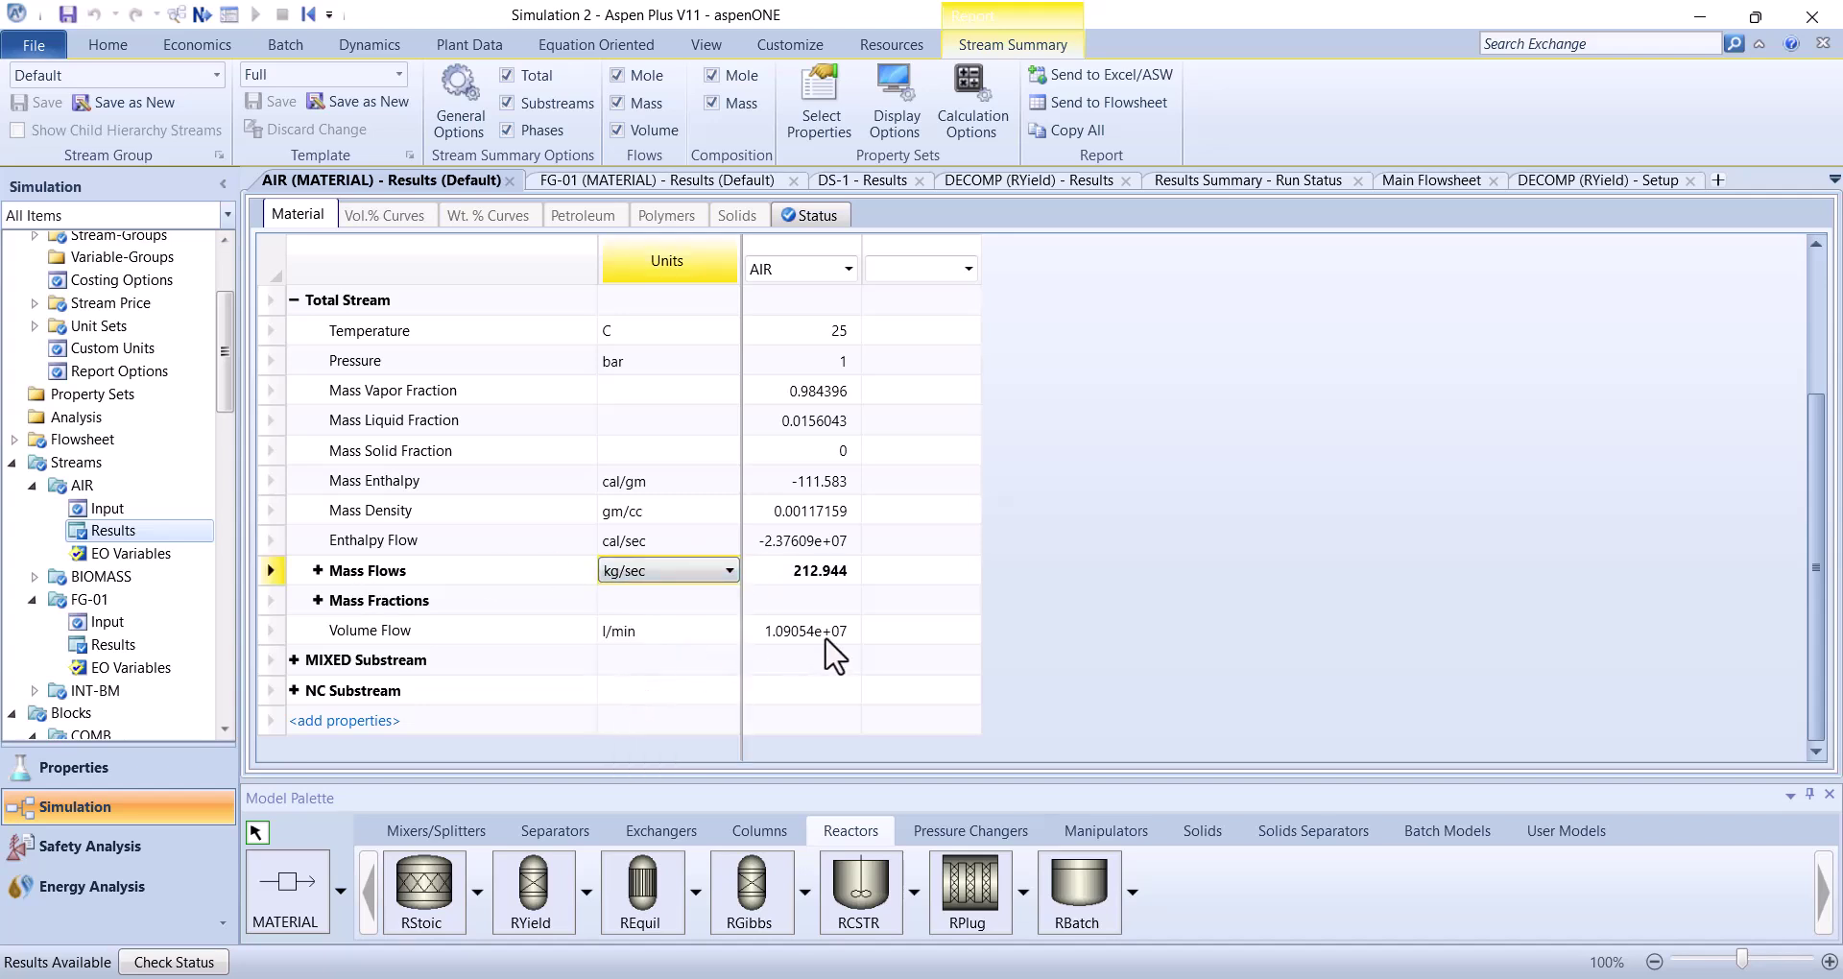
Return to the flowsheet, collapse the Streams folder in the navigation tree, and open the DS-1 input for review
left_click(1419, 178)
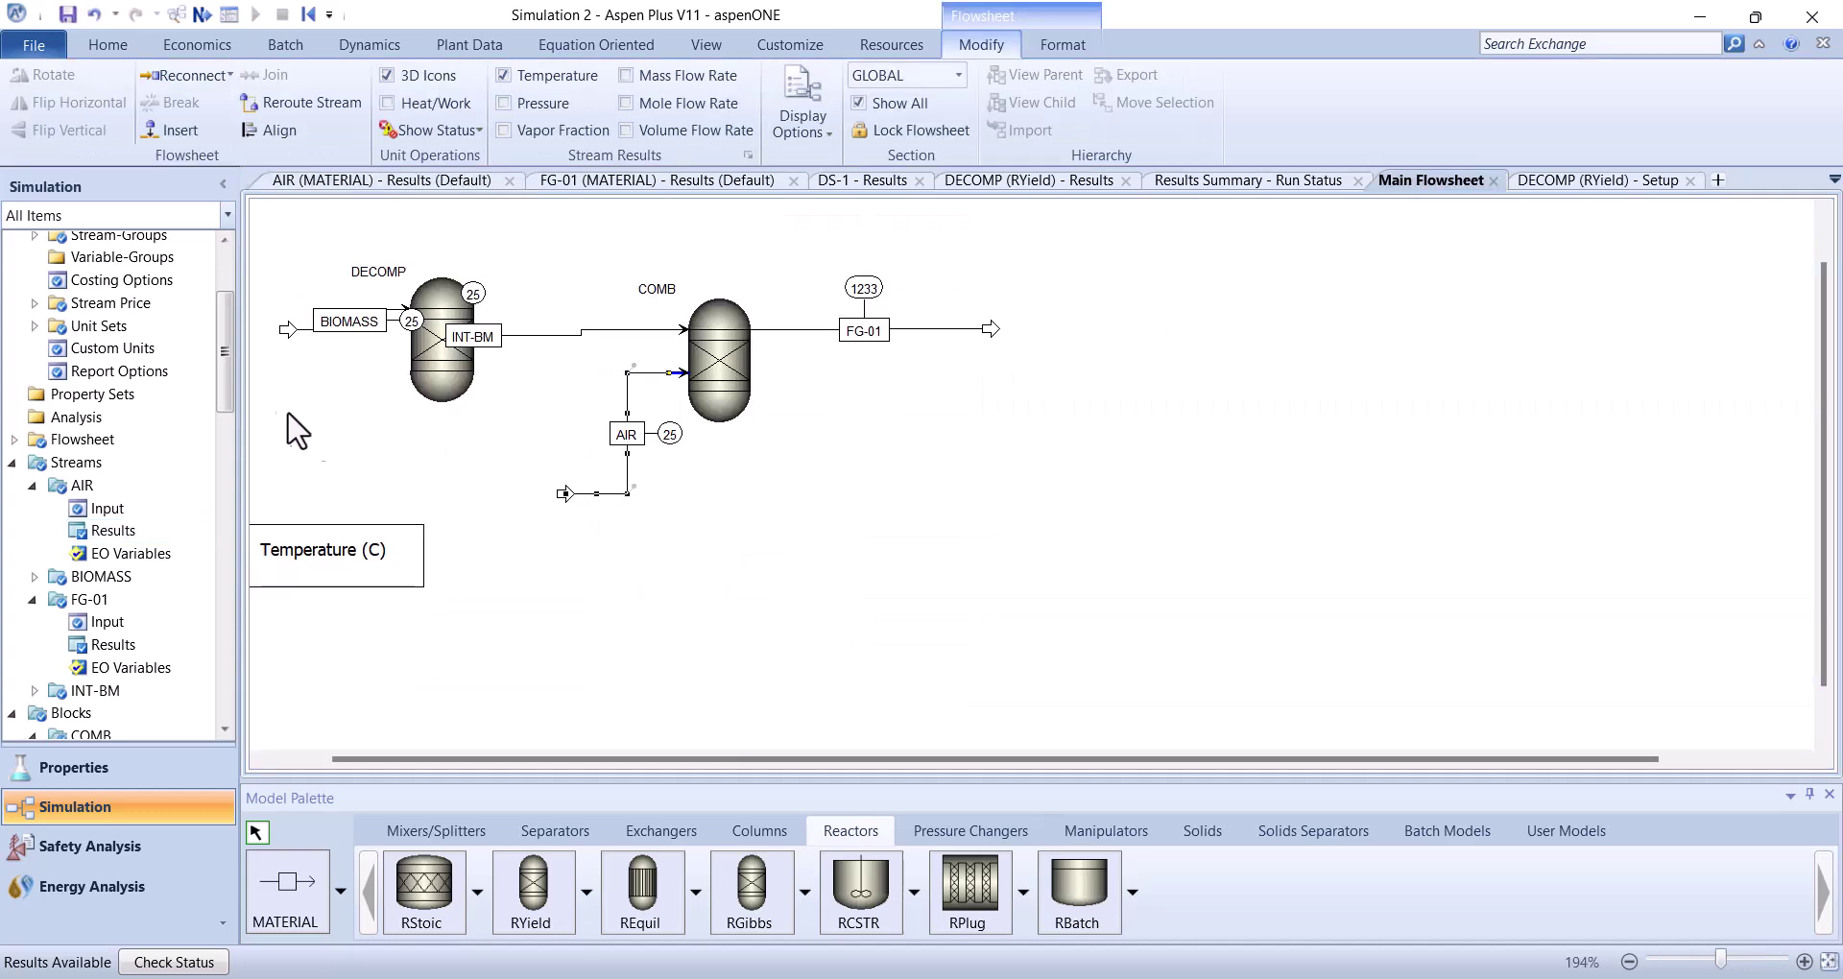
left_click(13, 463)
left_click(12, 486)
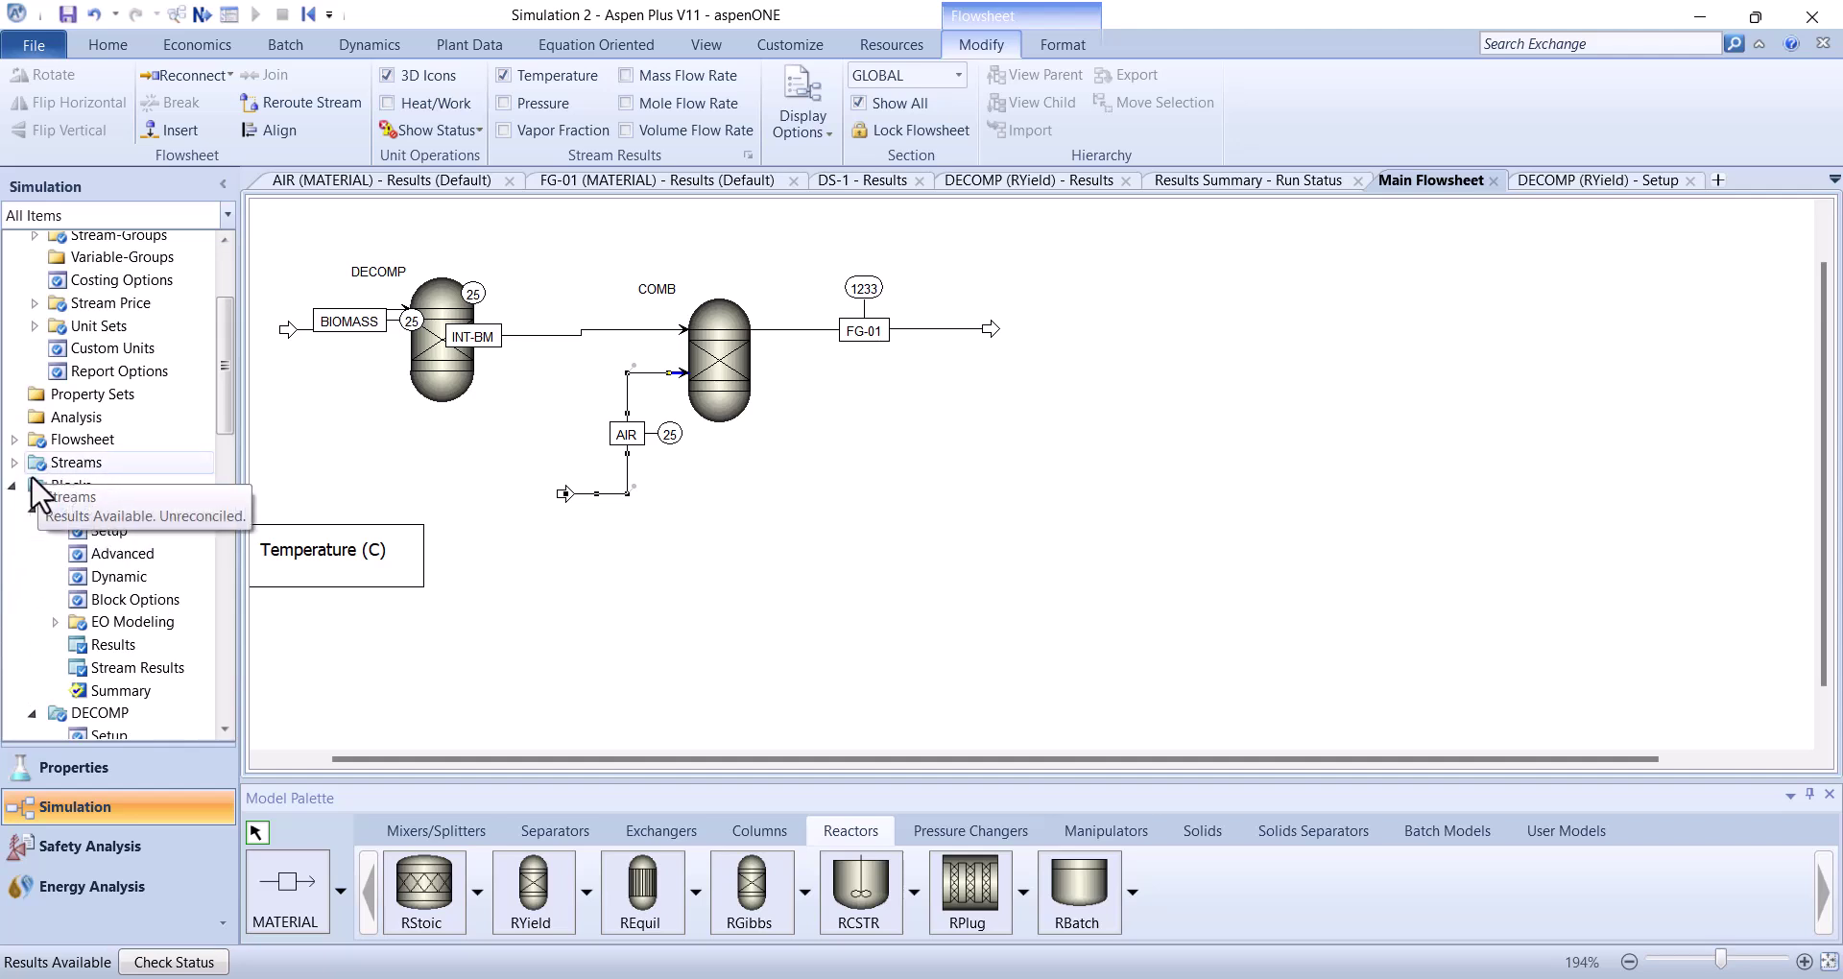
left_click(833, 185)
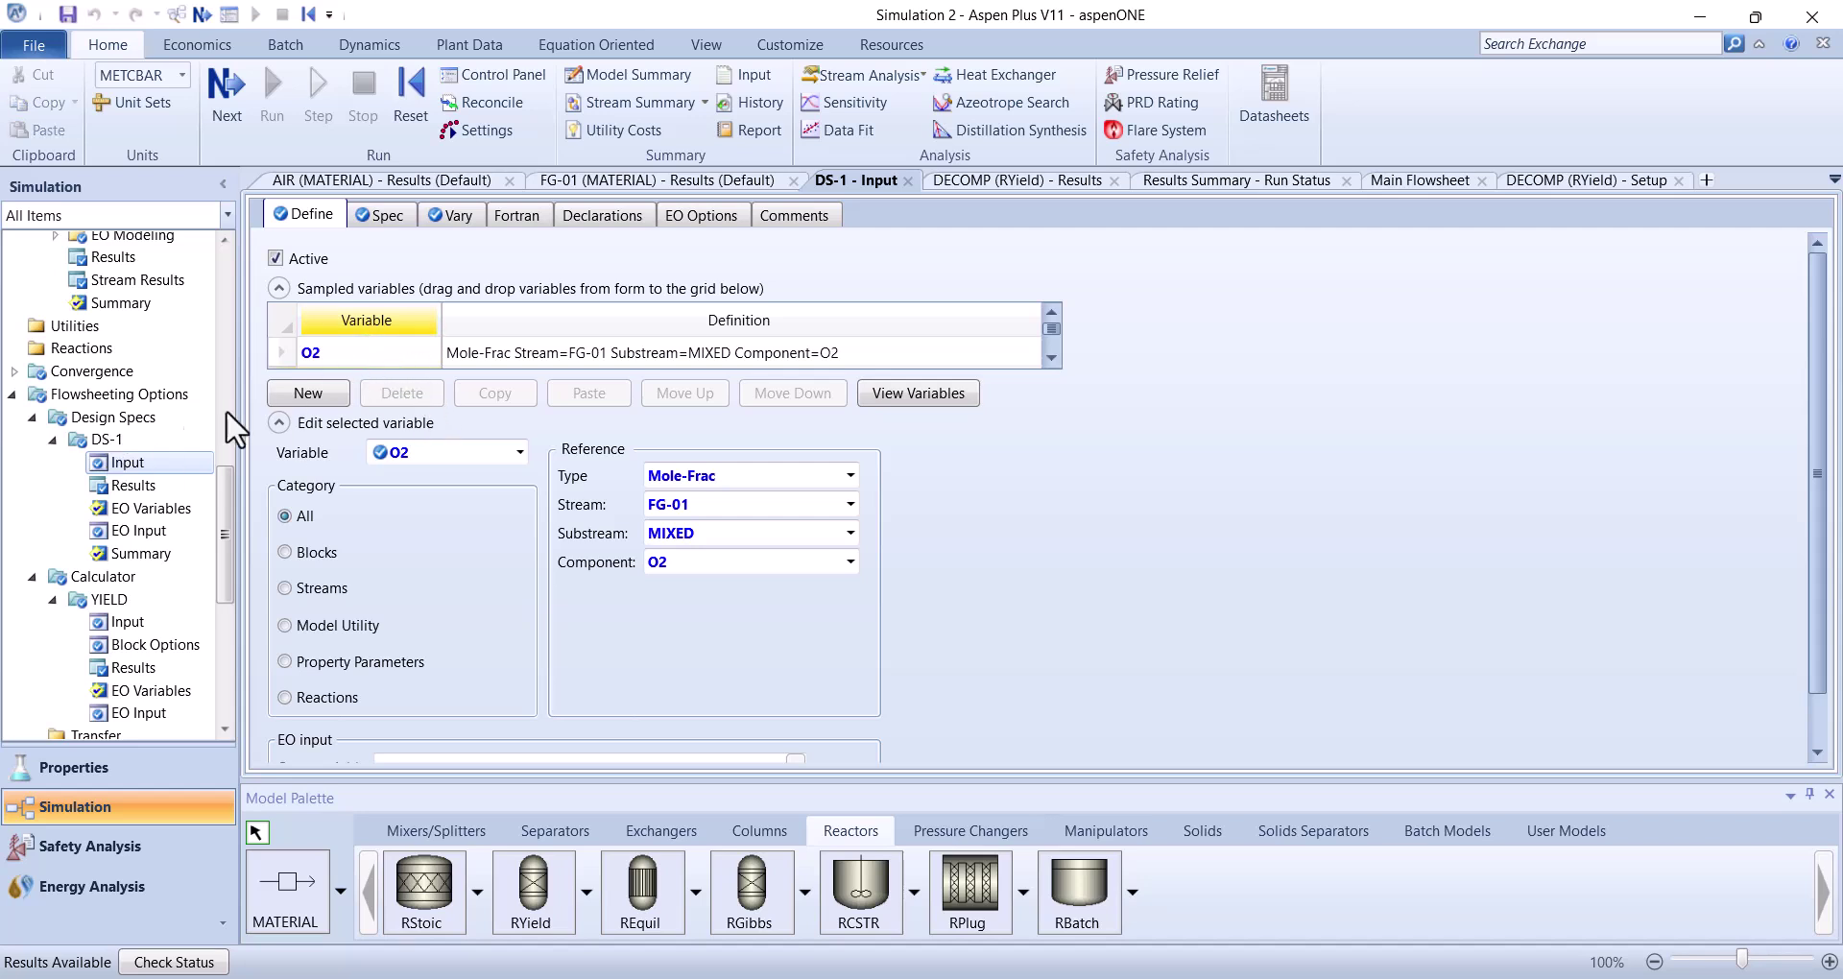
Deactivate the DS-1 design specification and create a second design specification
right_click(100, 442)
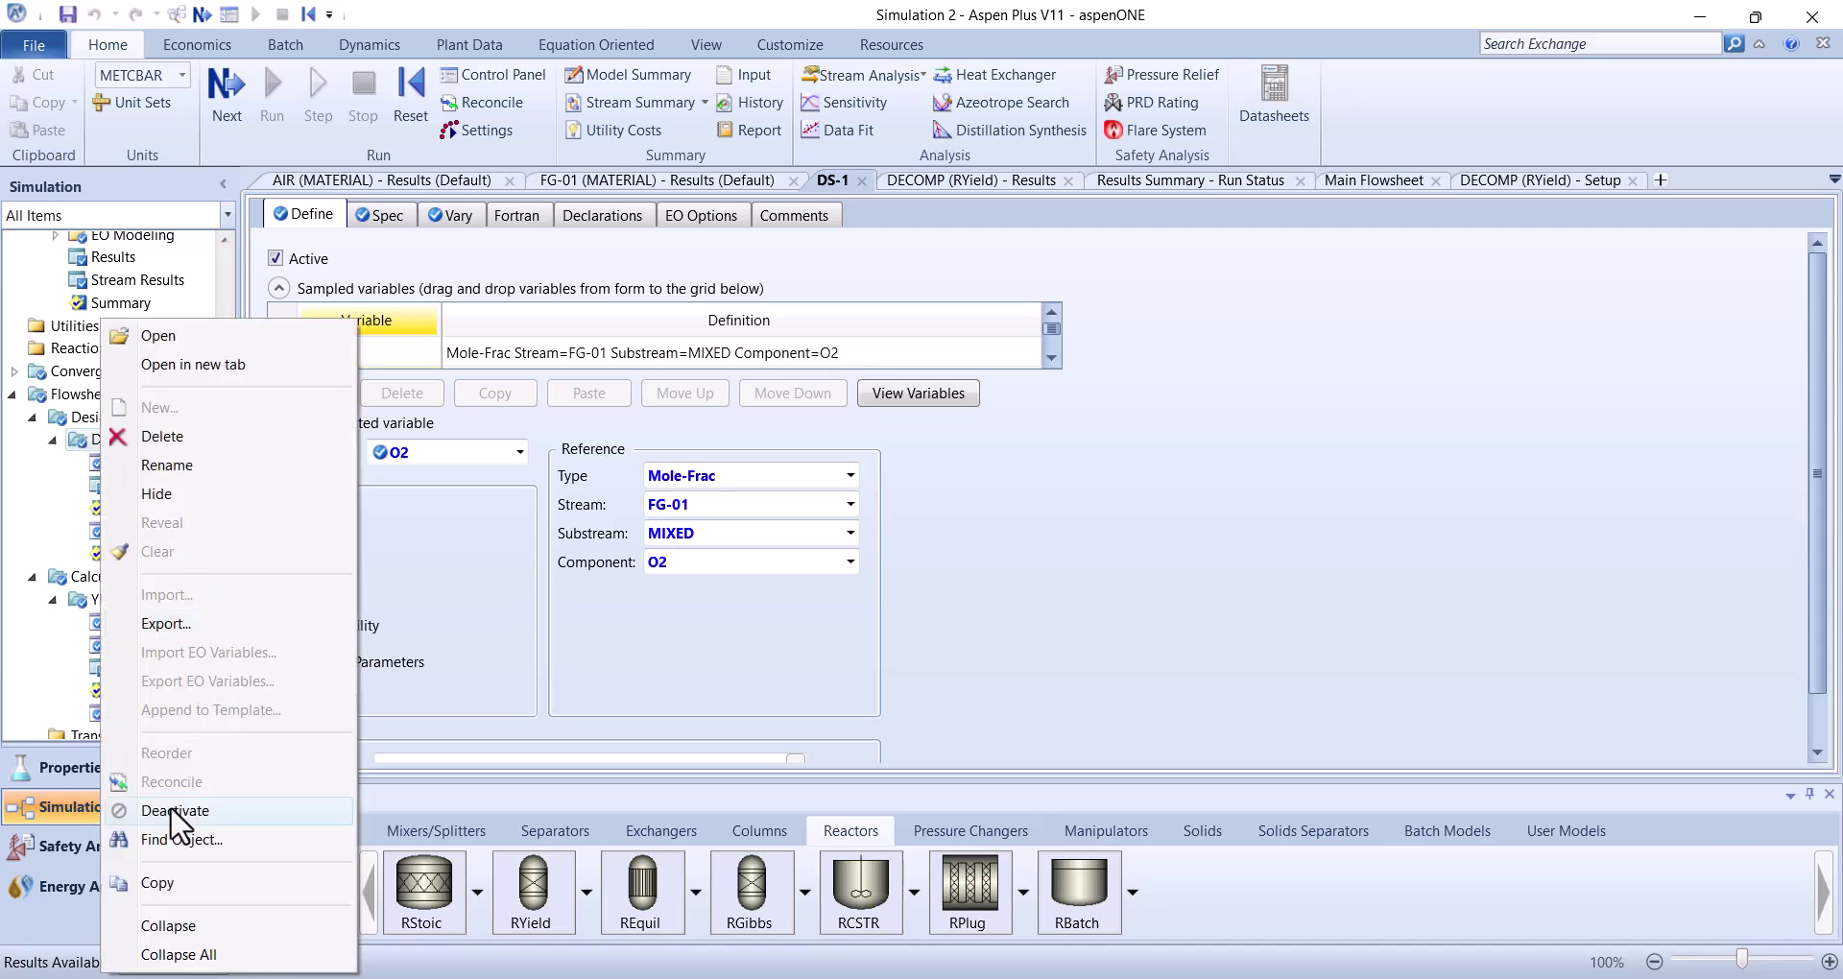
left_click(172, 811)
left_click(129, 417)
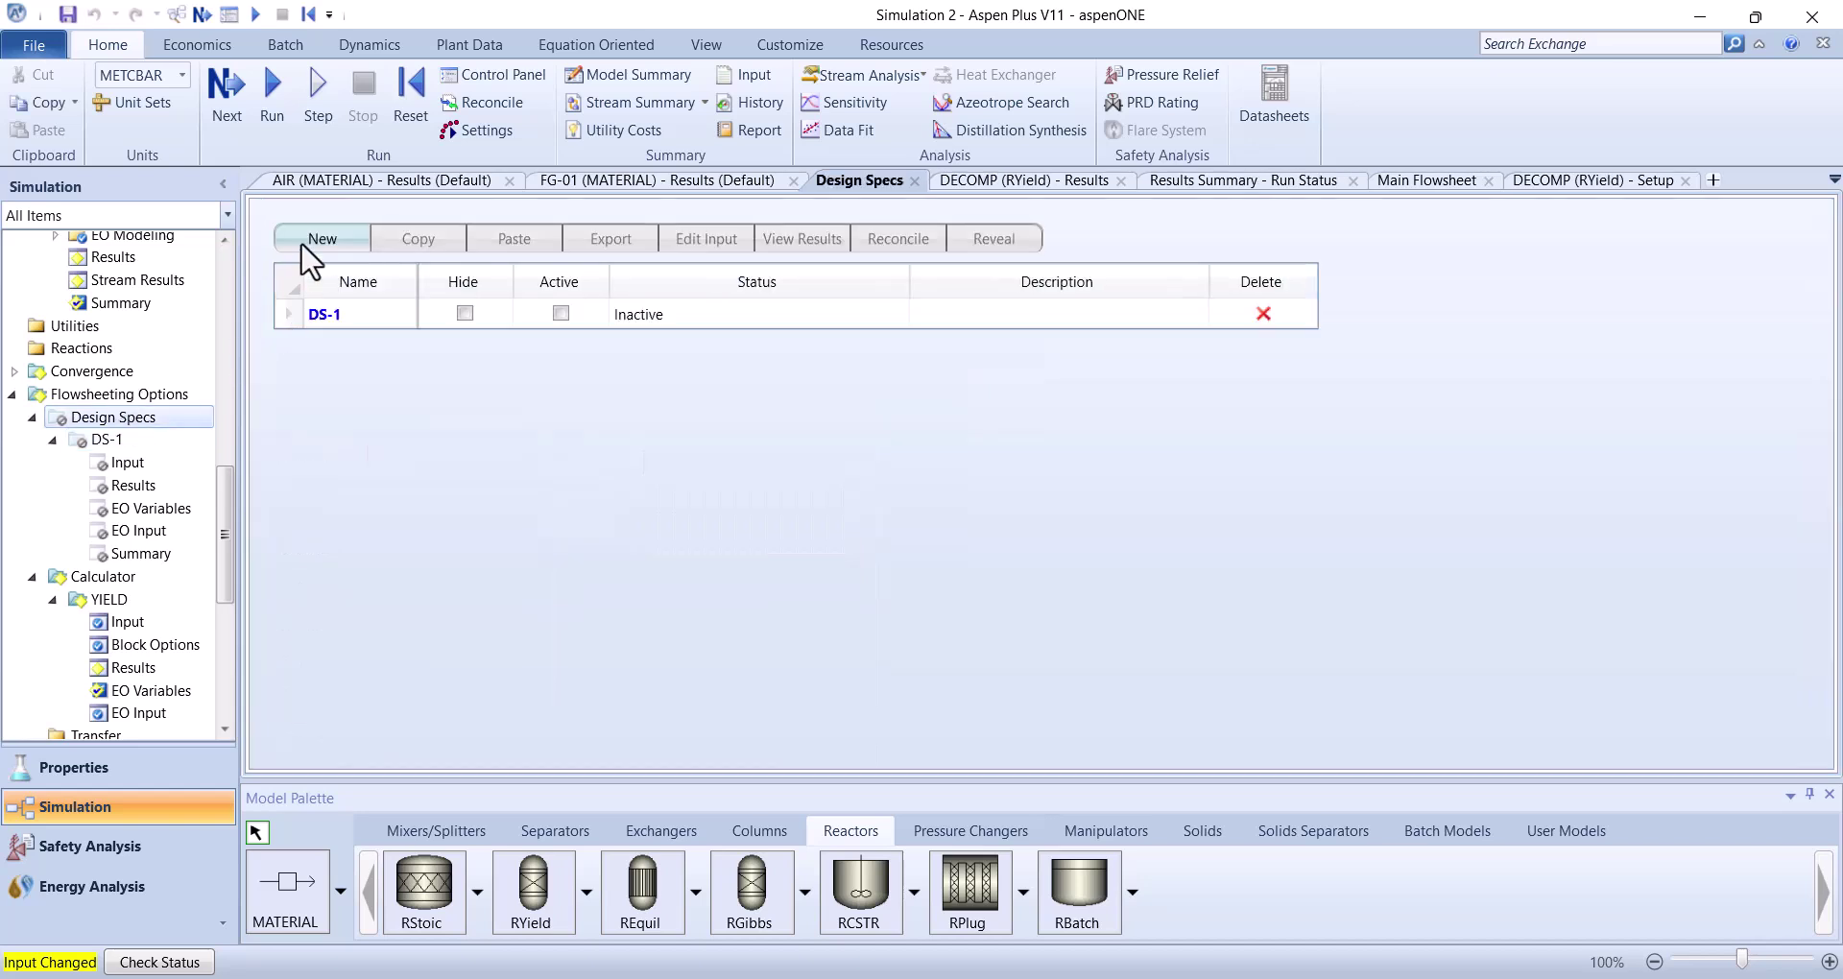
left_click(309, 257)
key("Escape")
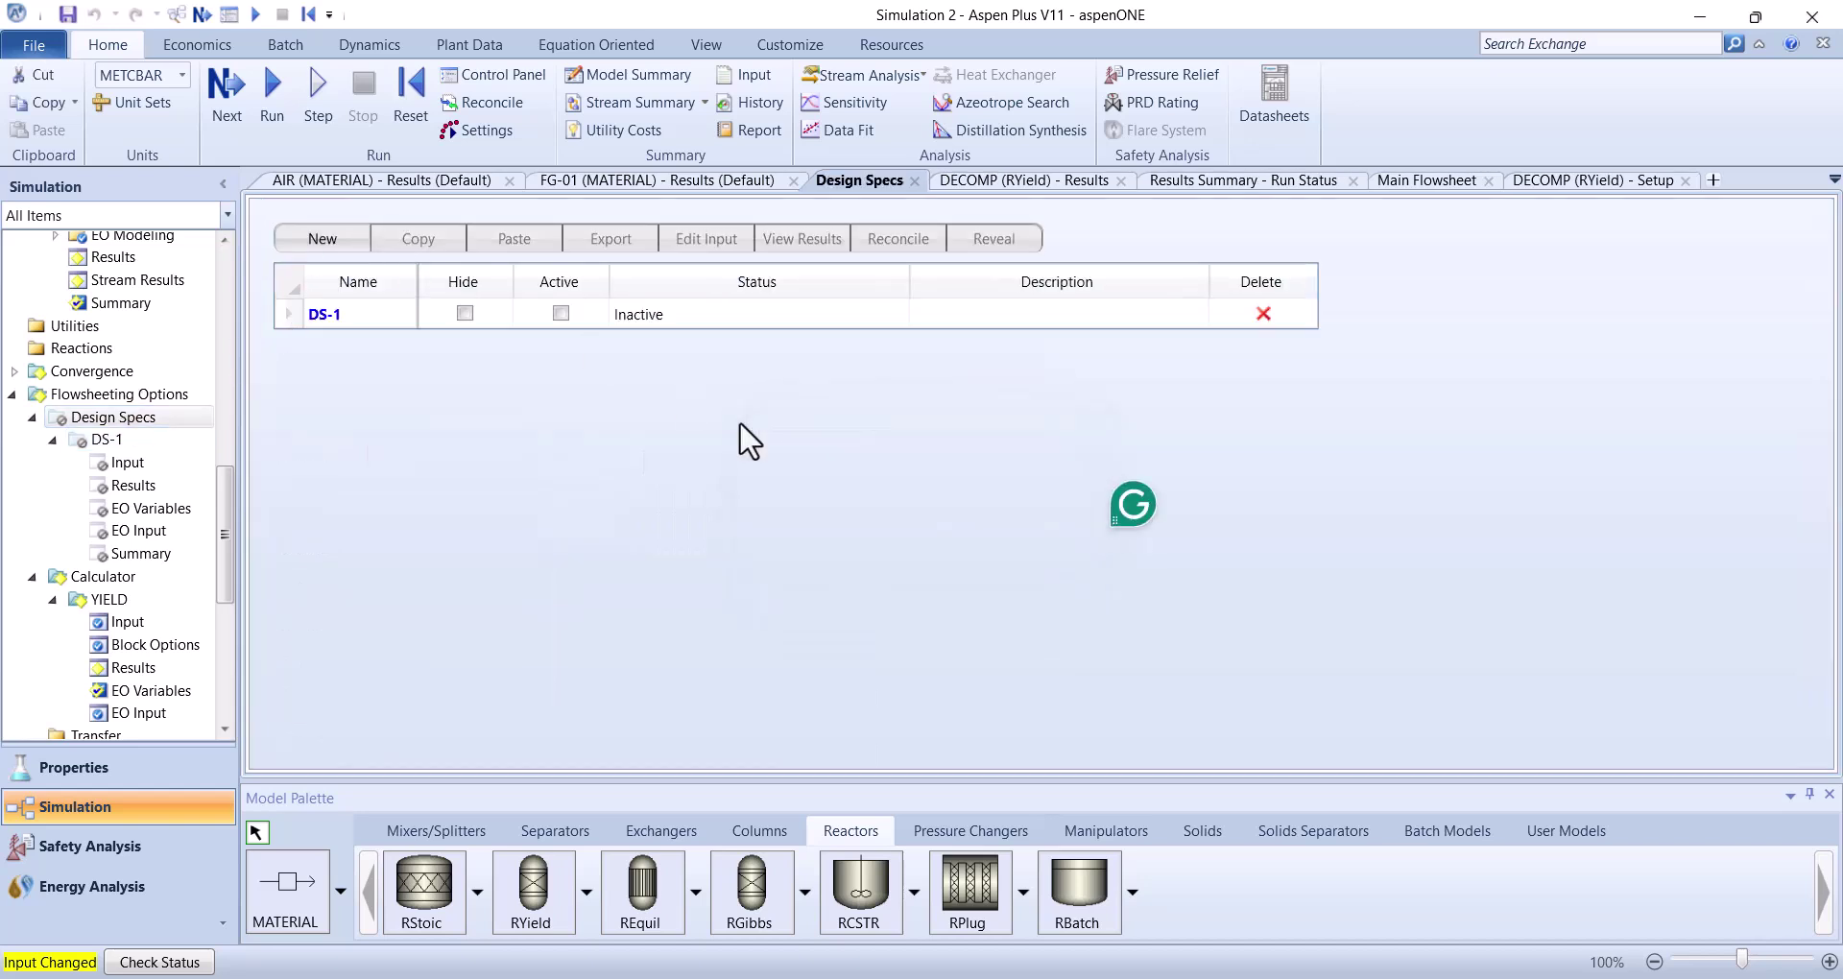
double_click(434, 344)
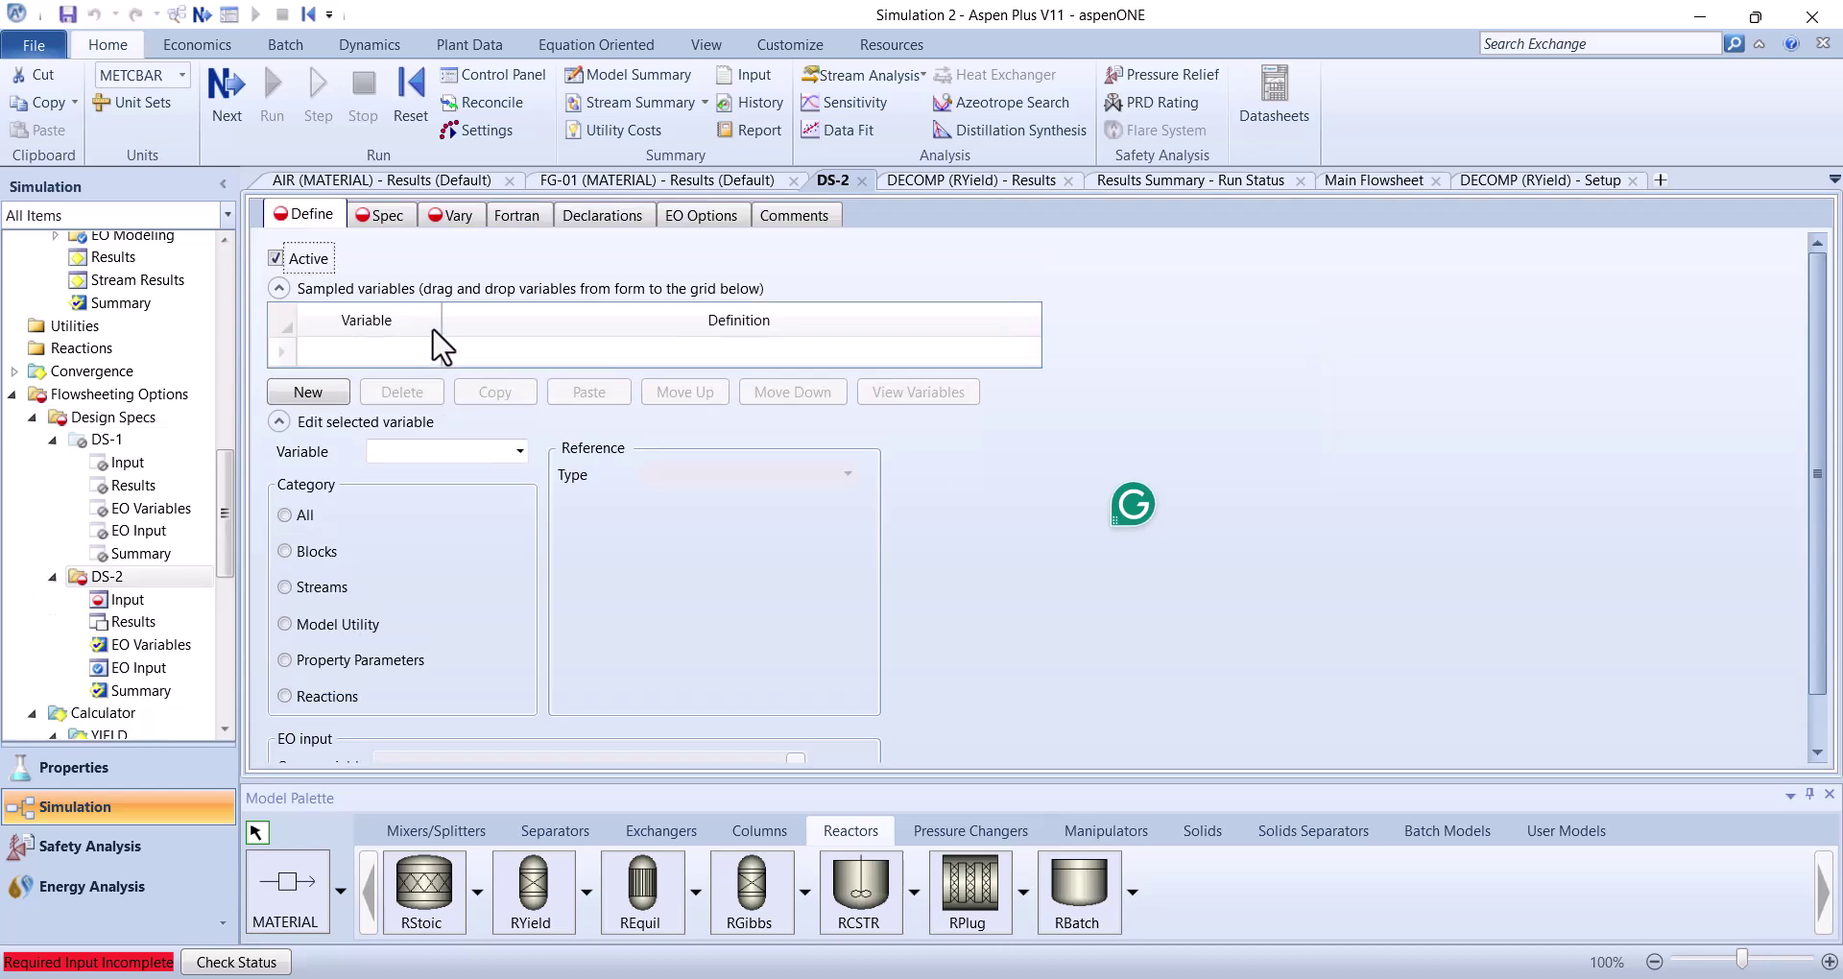
Add a sampled variable named TEMP to the new design spec and set its reference type to Stream-Var
left_click(409, 351)
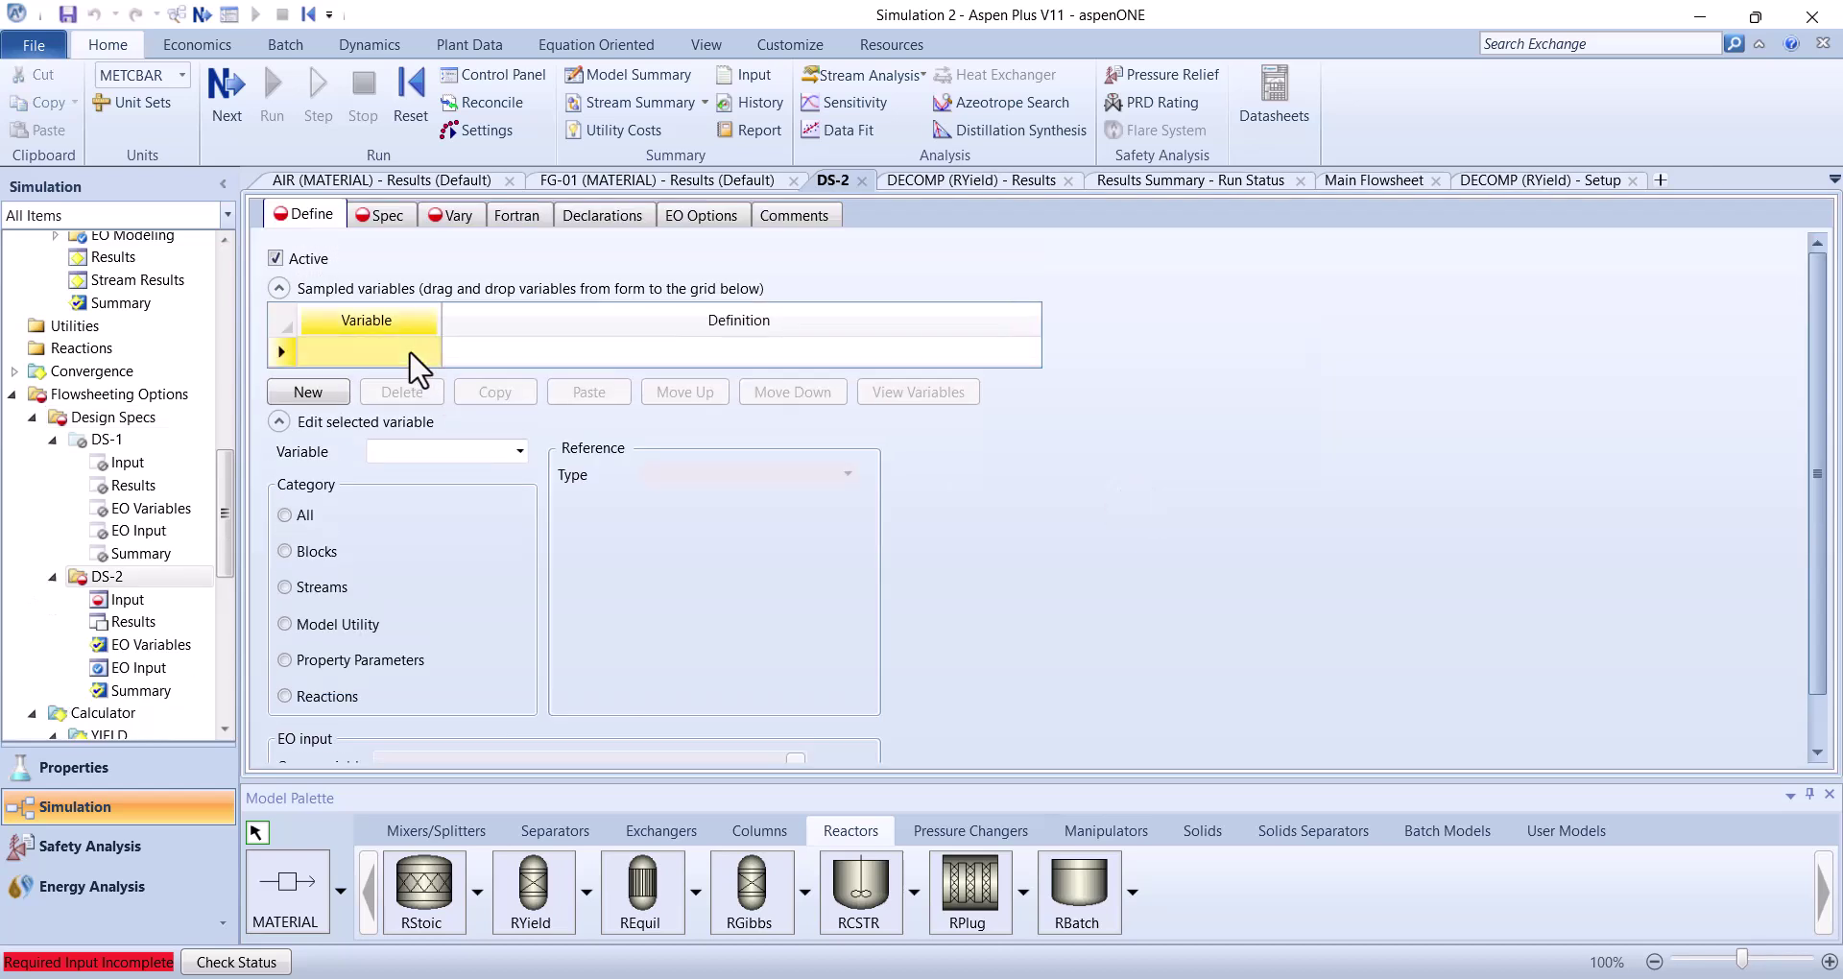
type("TEMP")
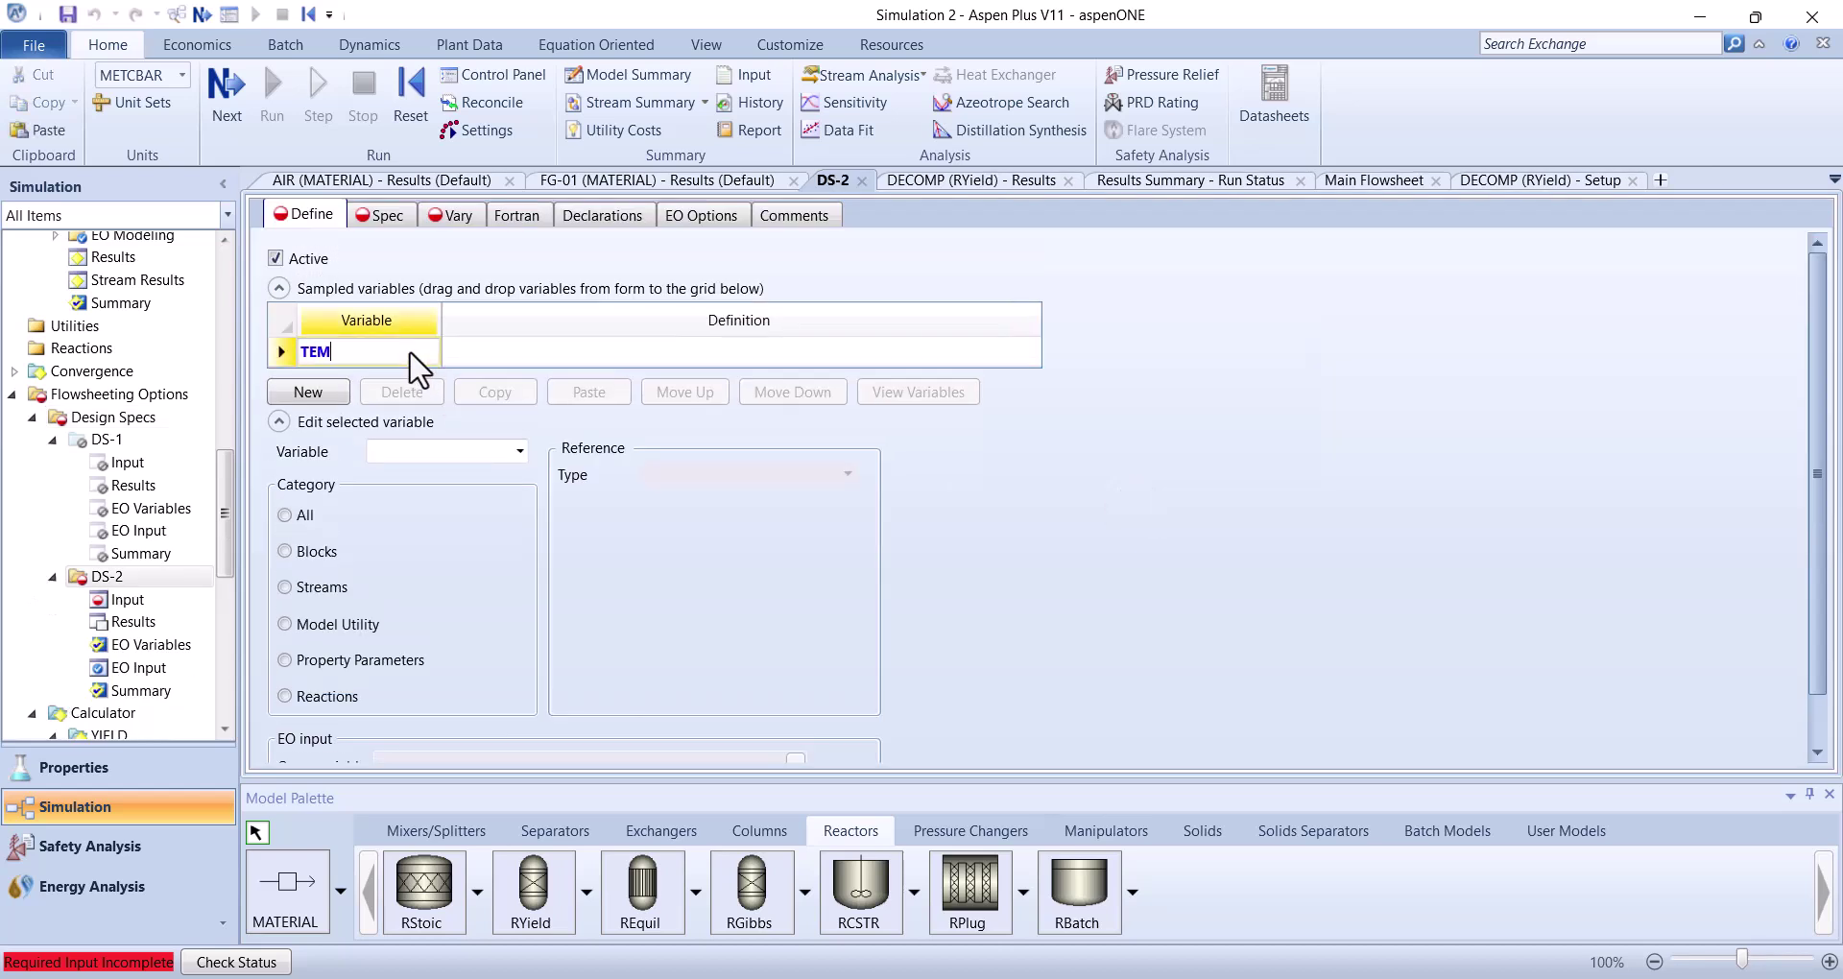
key("Return")
left_click(755, 473)
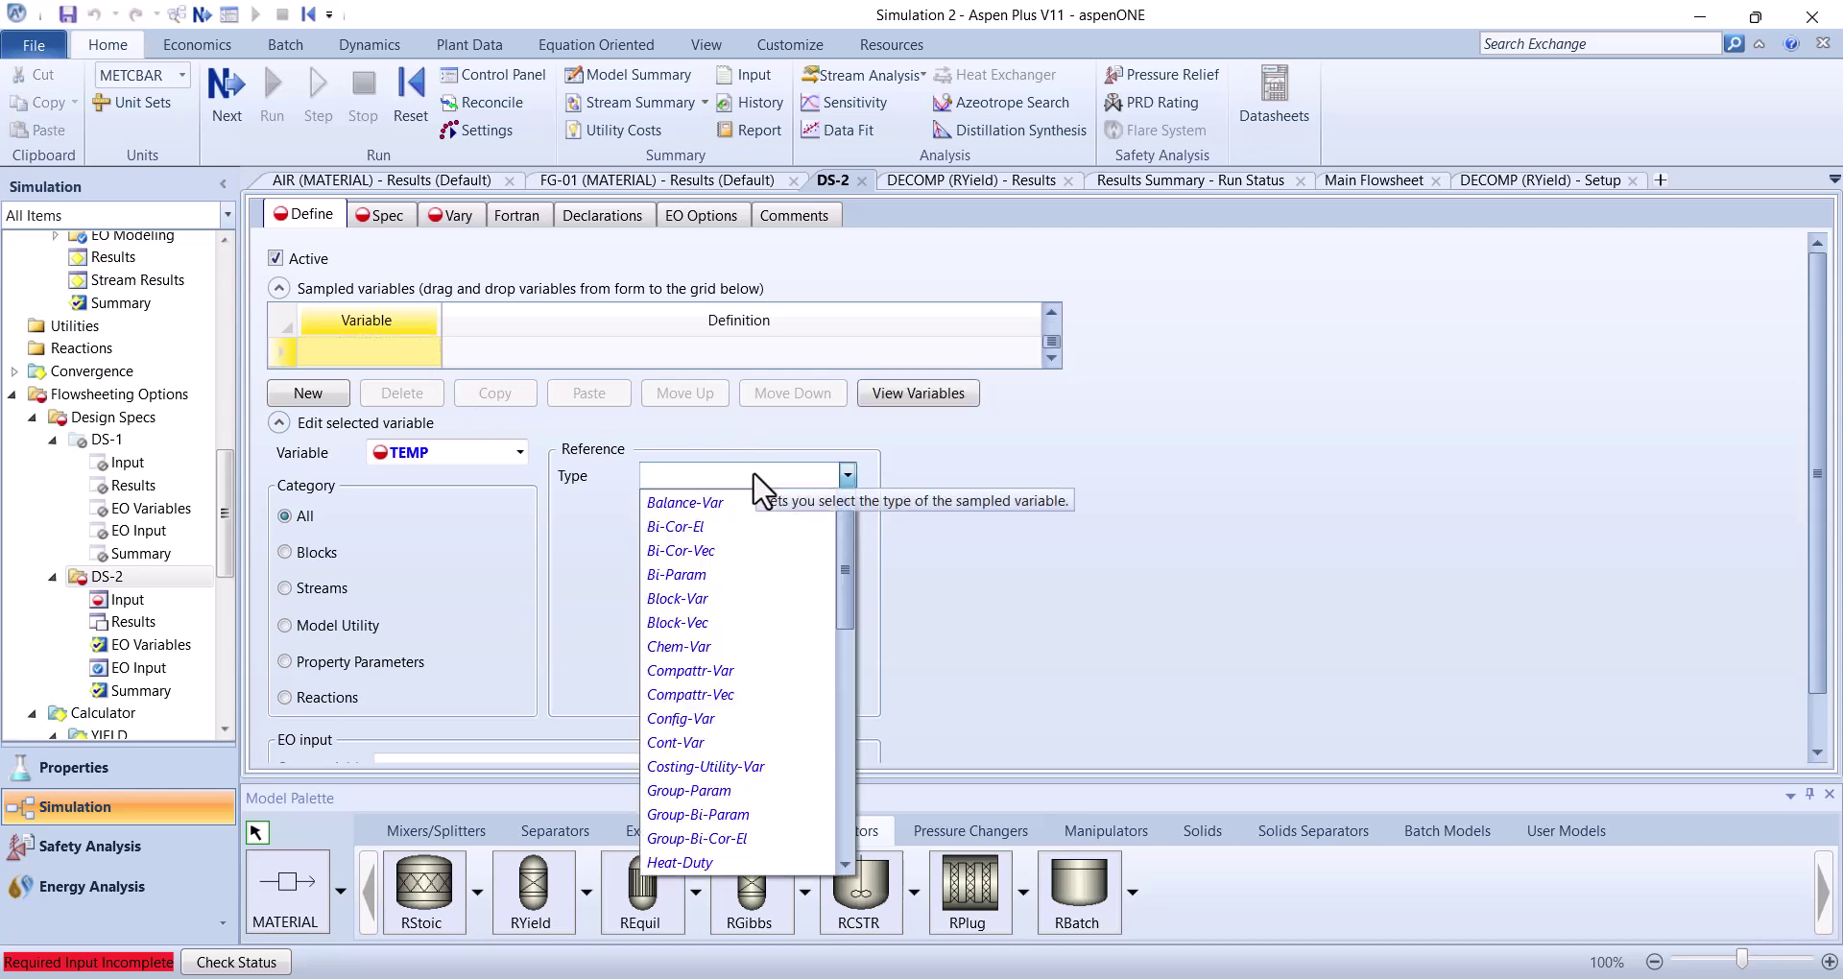
key("Down")
key("Down")
key("Down")
key("Down")
key("Down")
key("Down")
key("Down")
key("Down")
key("Down")
key("Down")
key("Down")
key("Down")
key("Down")
key("Down")
key("Down")
key("Down")
key("Down")
key("Down")
key("Down")
key("Down")
key("Down")
key("Return")
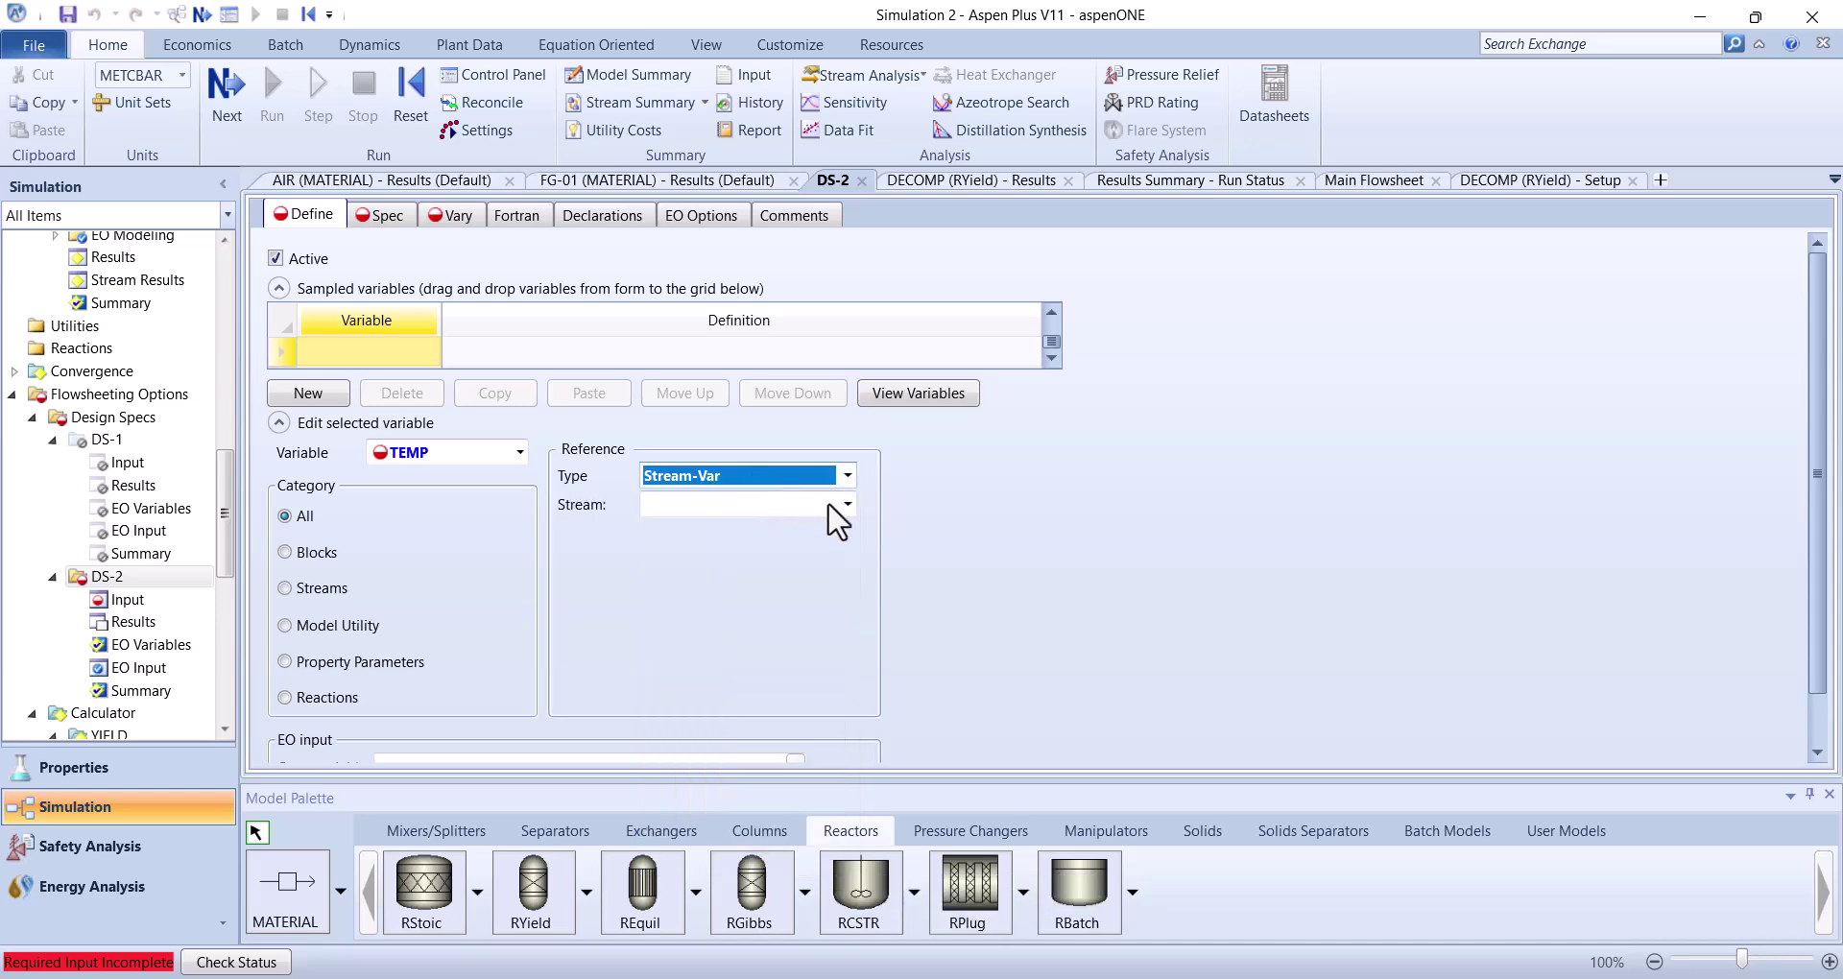
Reference the sampled variable to stream FG-01, substream MIXED, with TEMP as the stream variable
left_click(849, 504)
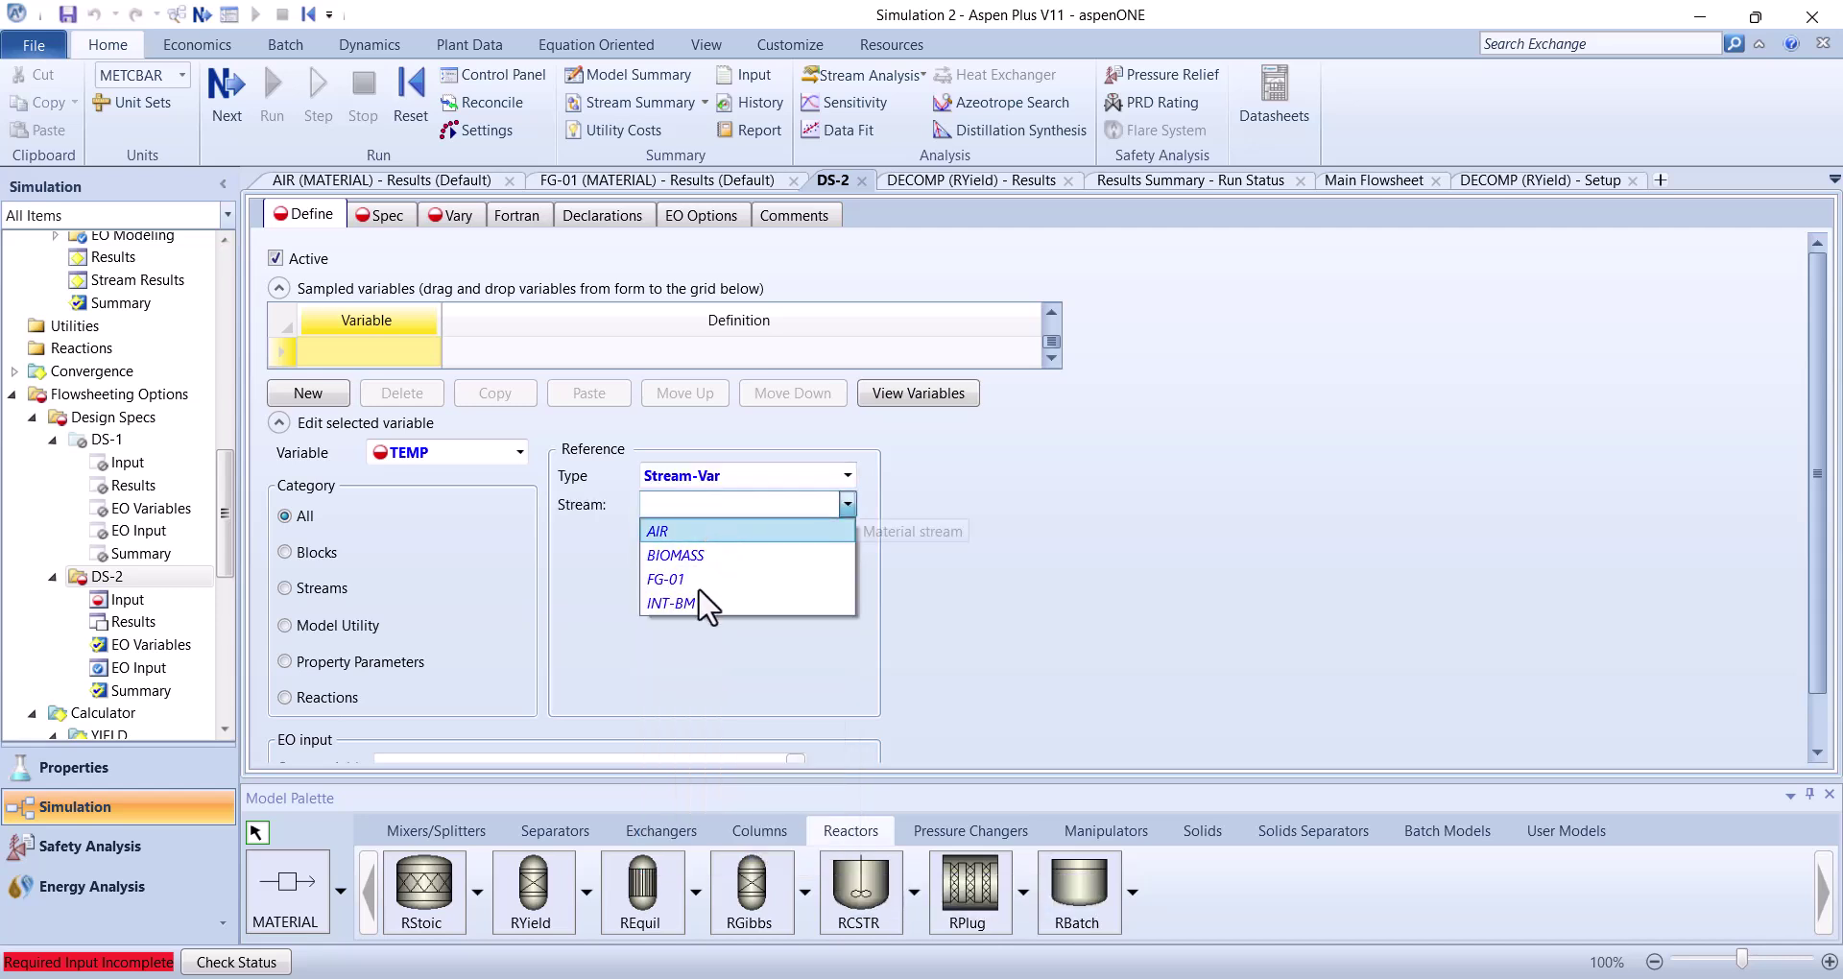
left_click(698, 581)
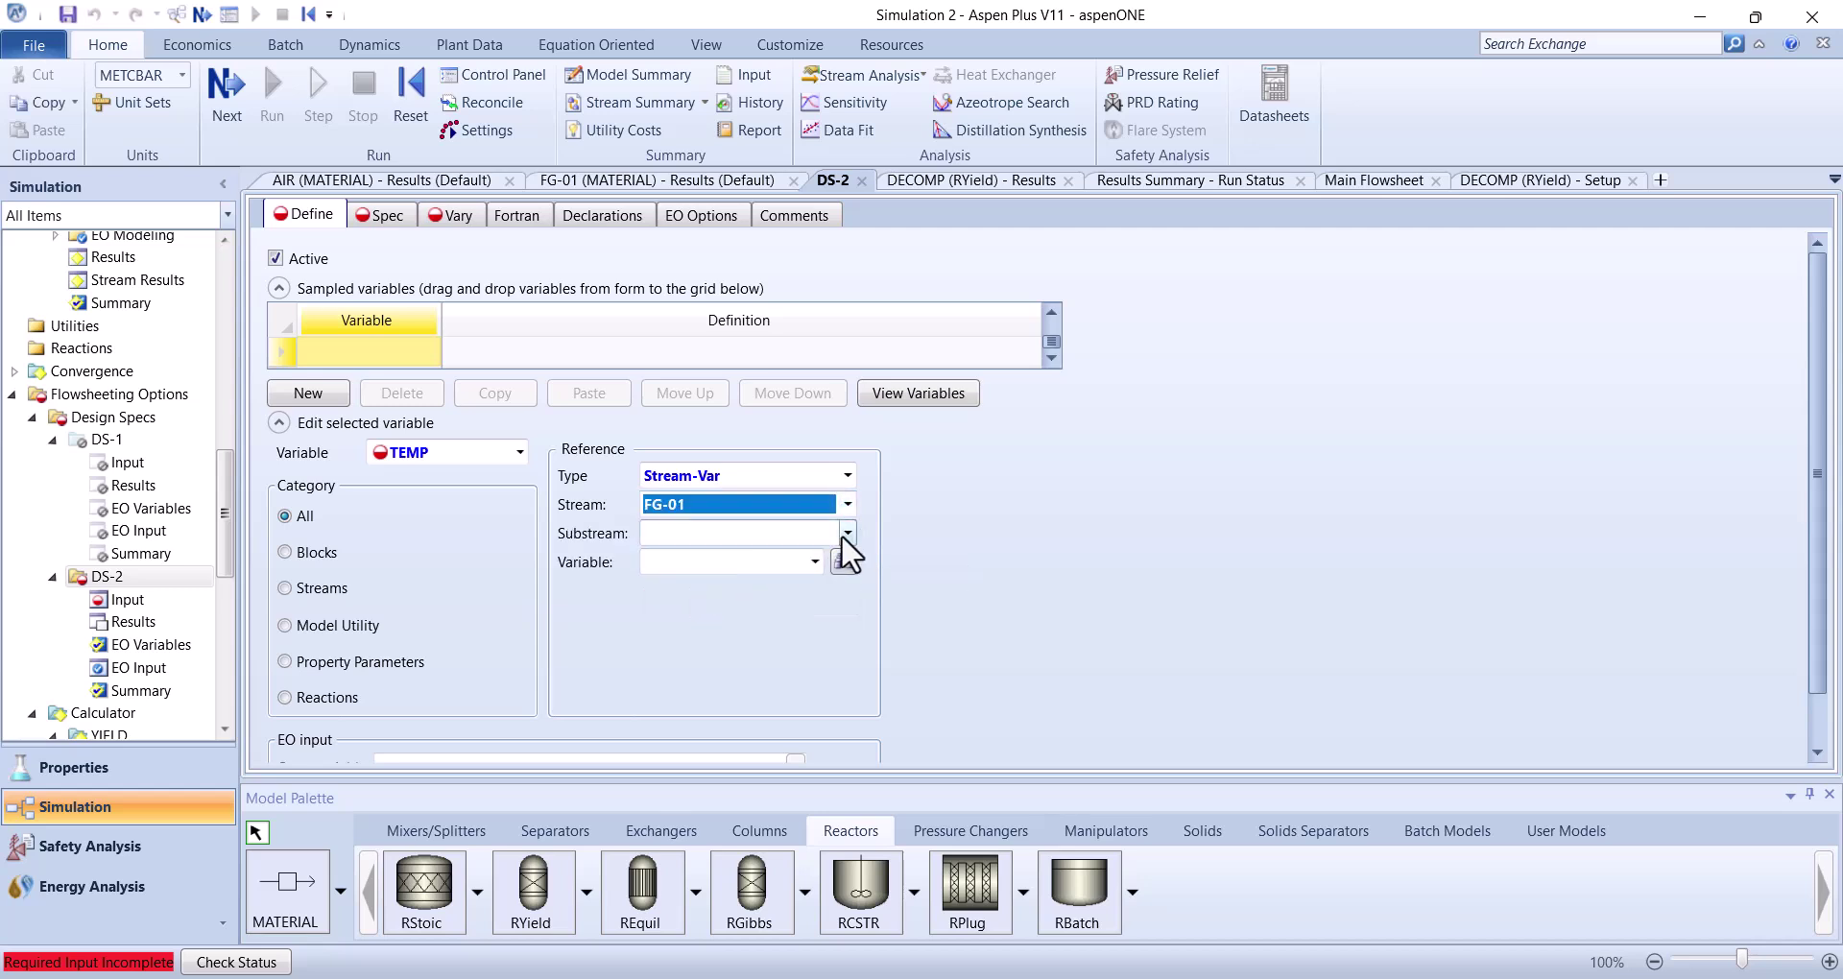
left_click(847, 533)
left_click(758, 556)
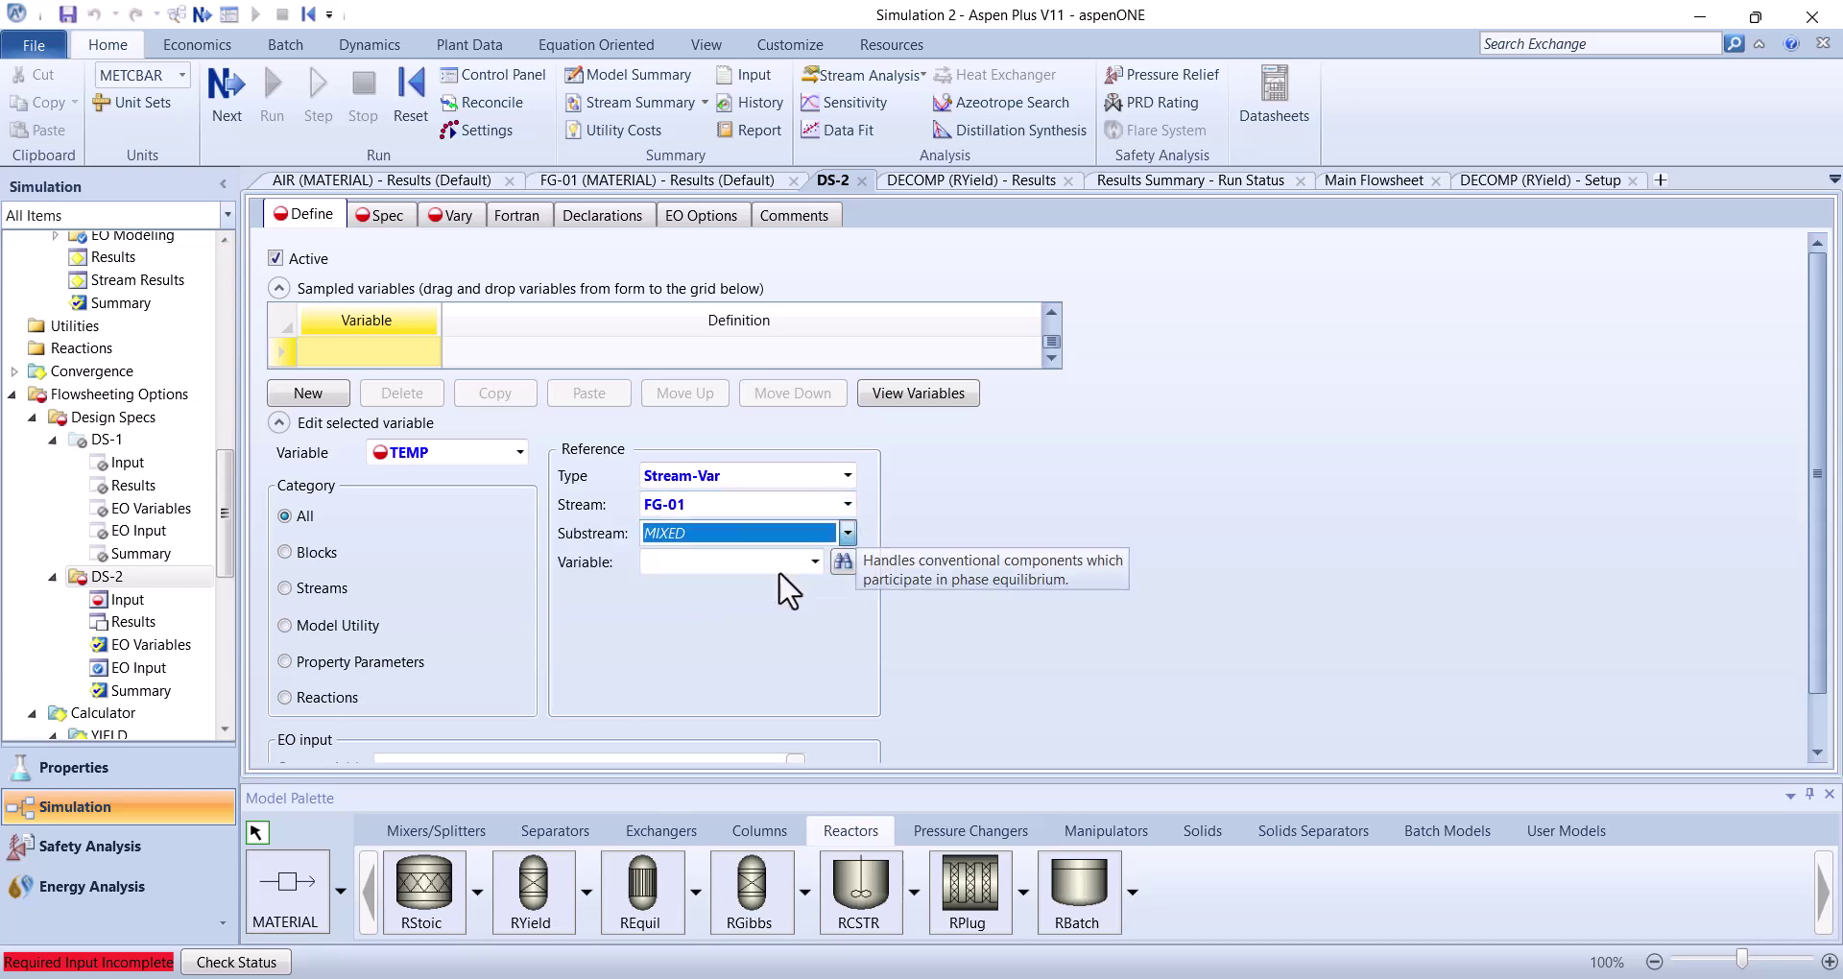
left_click(814, 562)
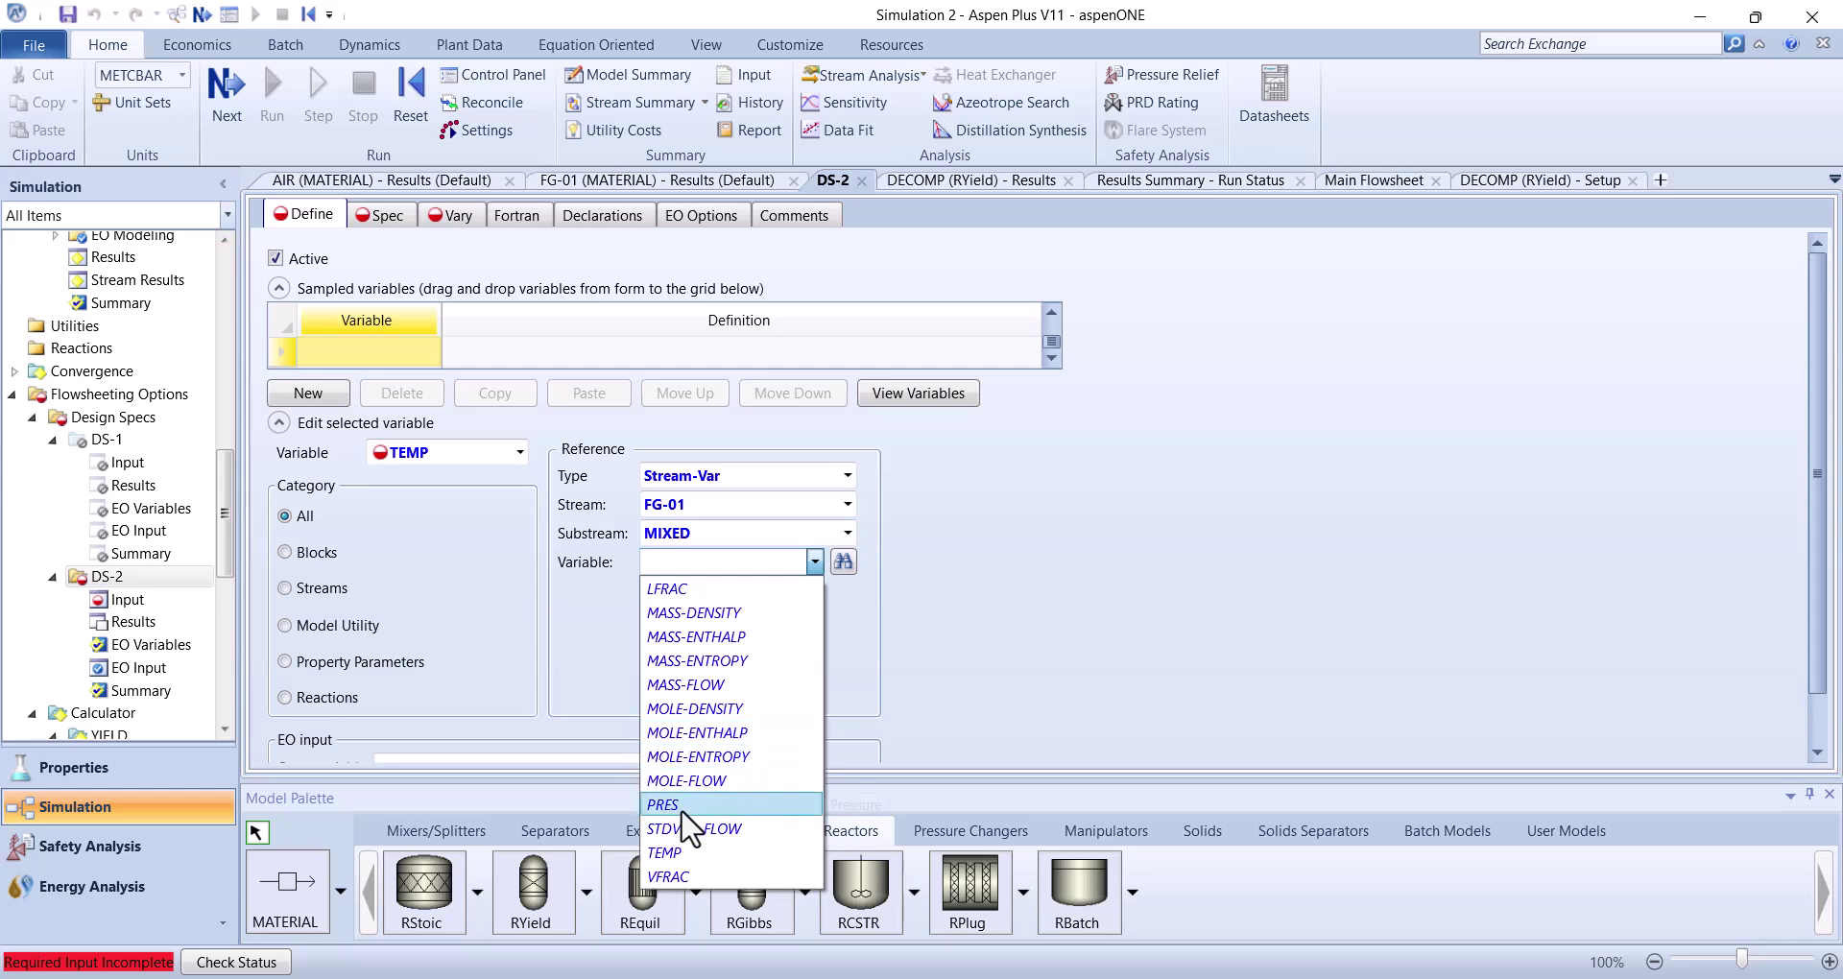
left_click(667, 853)
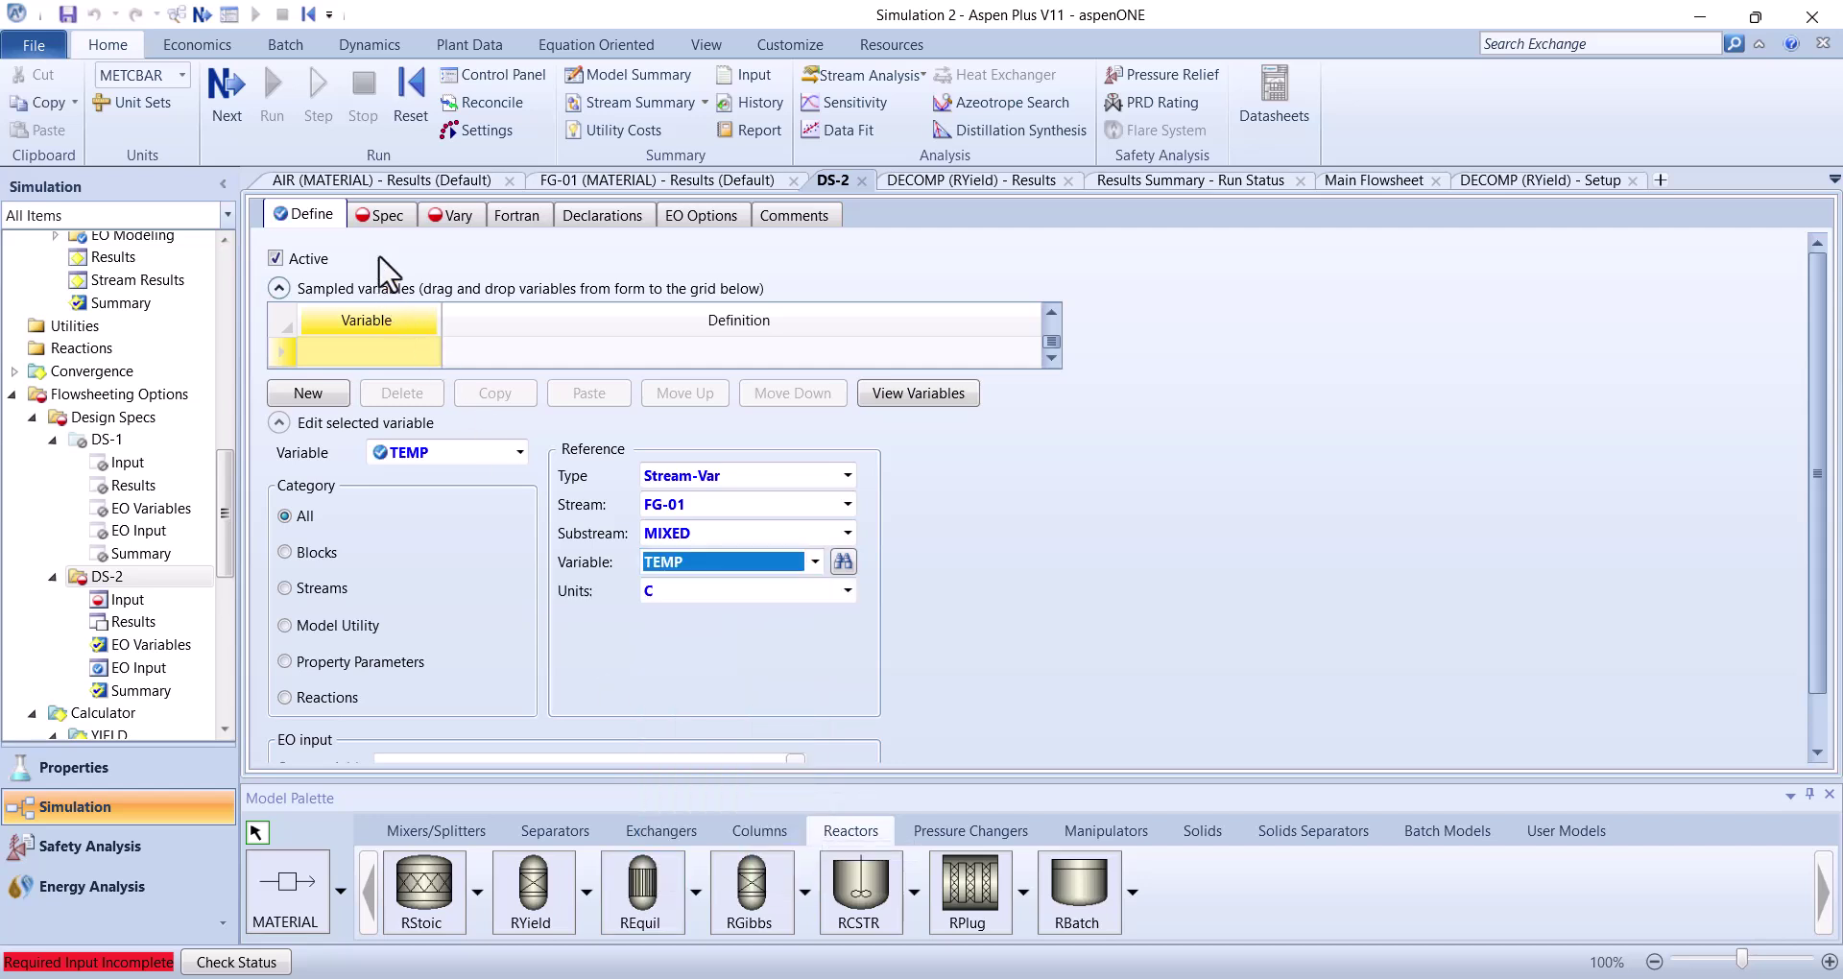
Enter the design specification expressions with TEMP as the spec, 950 as the target and 10 as the tolerance
left_click(384, 215)
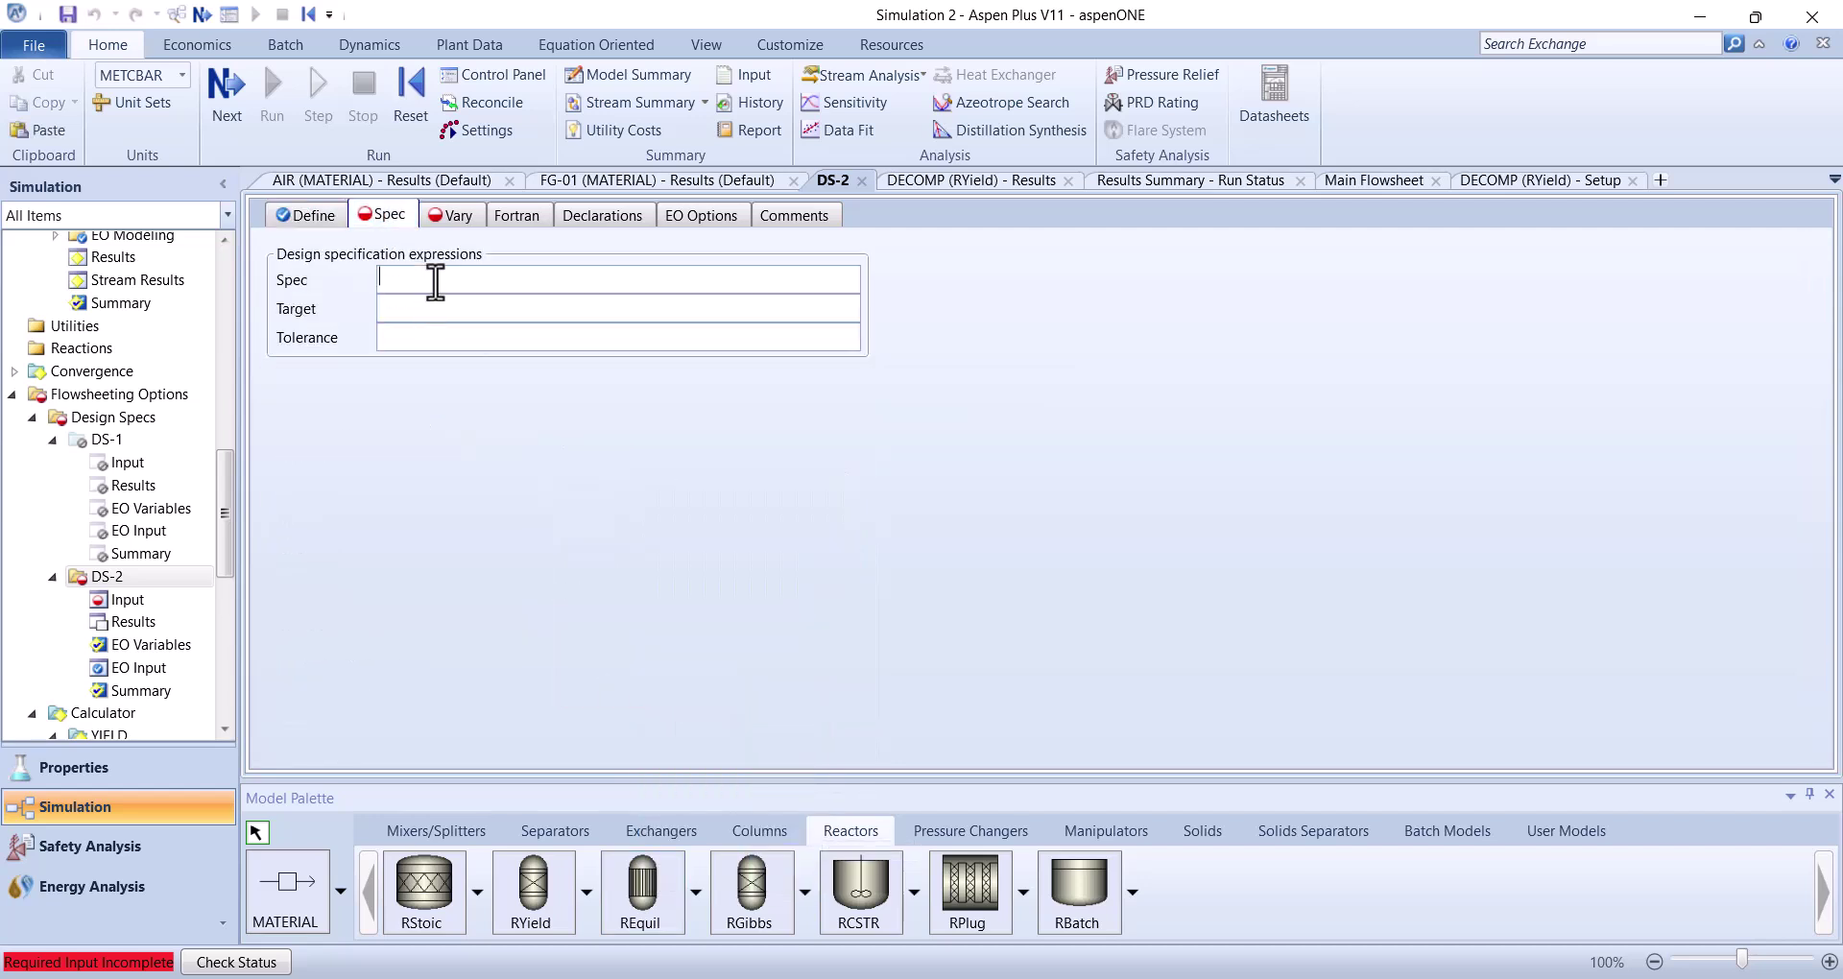
left_click(435, 281)
type("TEMP")
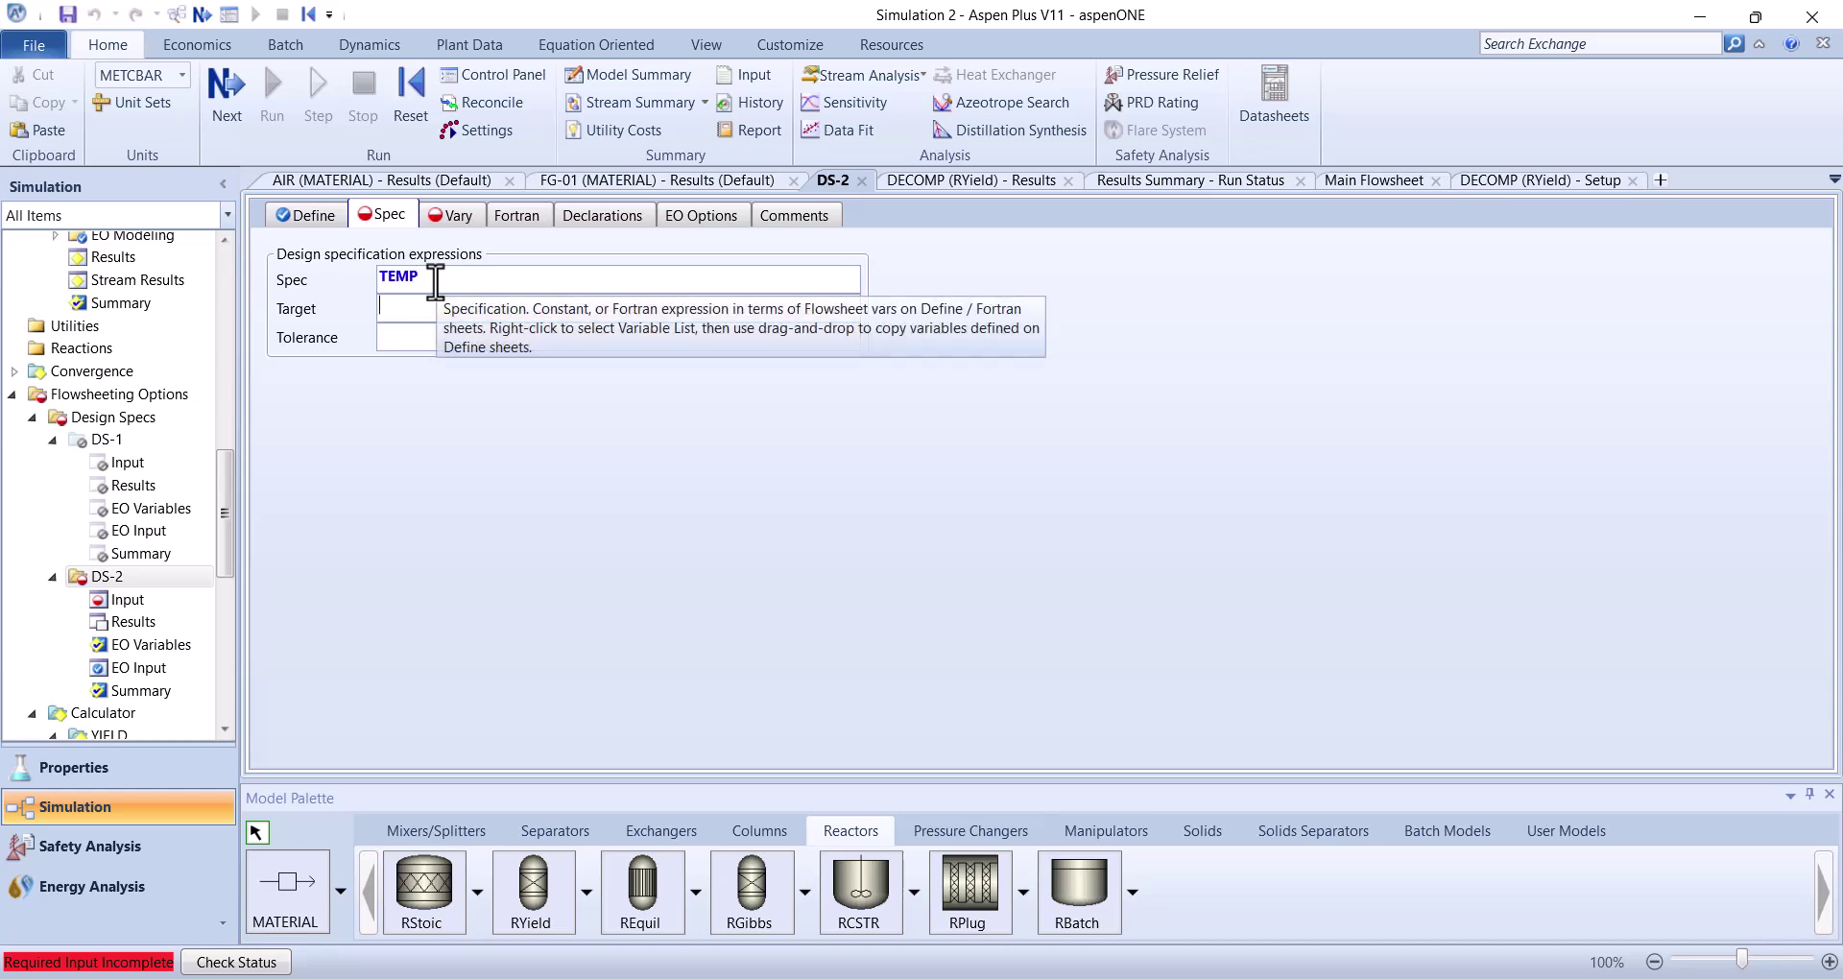
key("Tab")
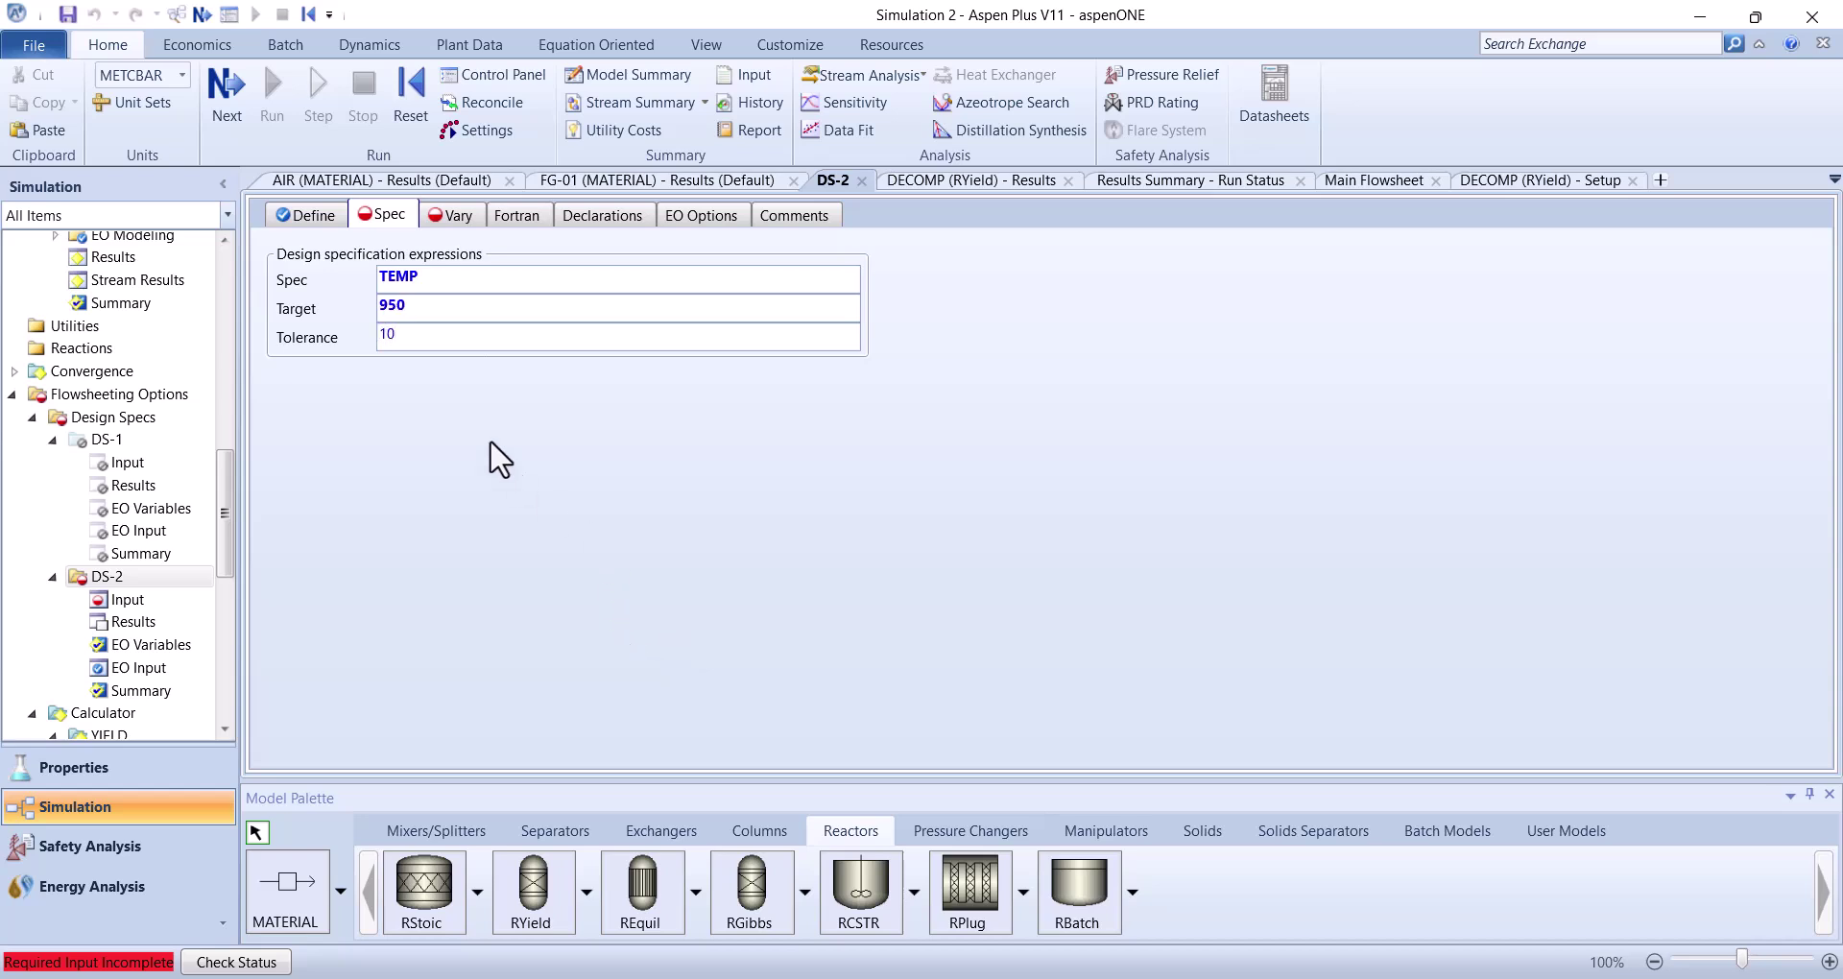
Set the type of the design spec's manipulated variable to Stream-Var
left_click(445, 215)
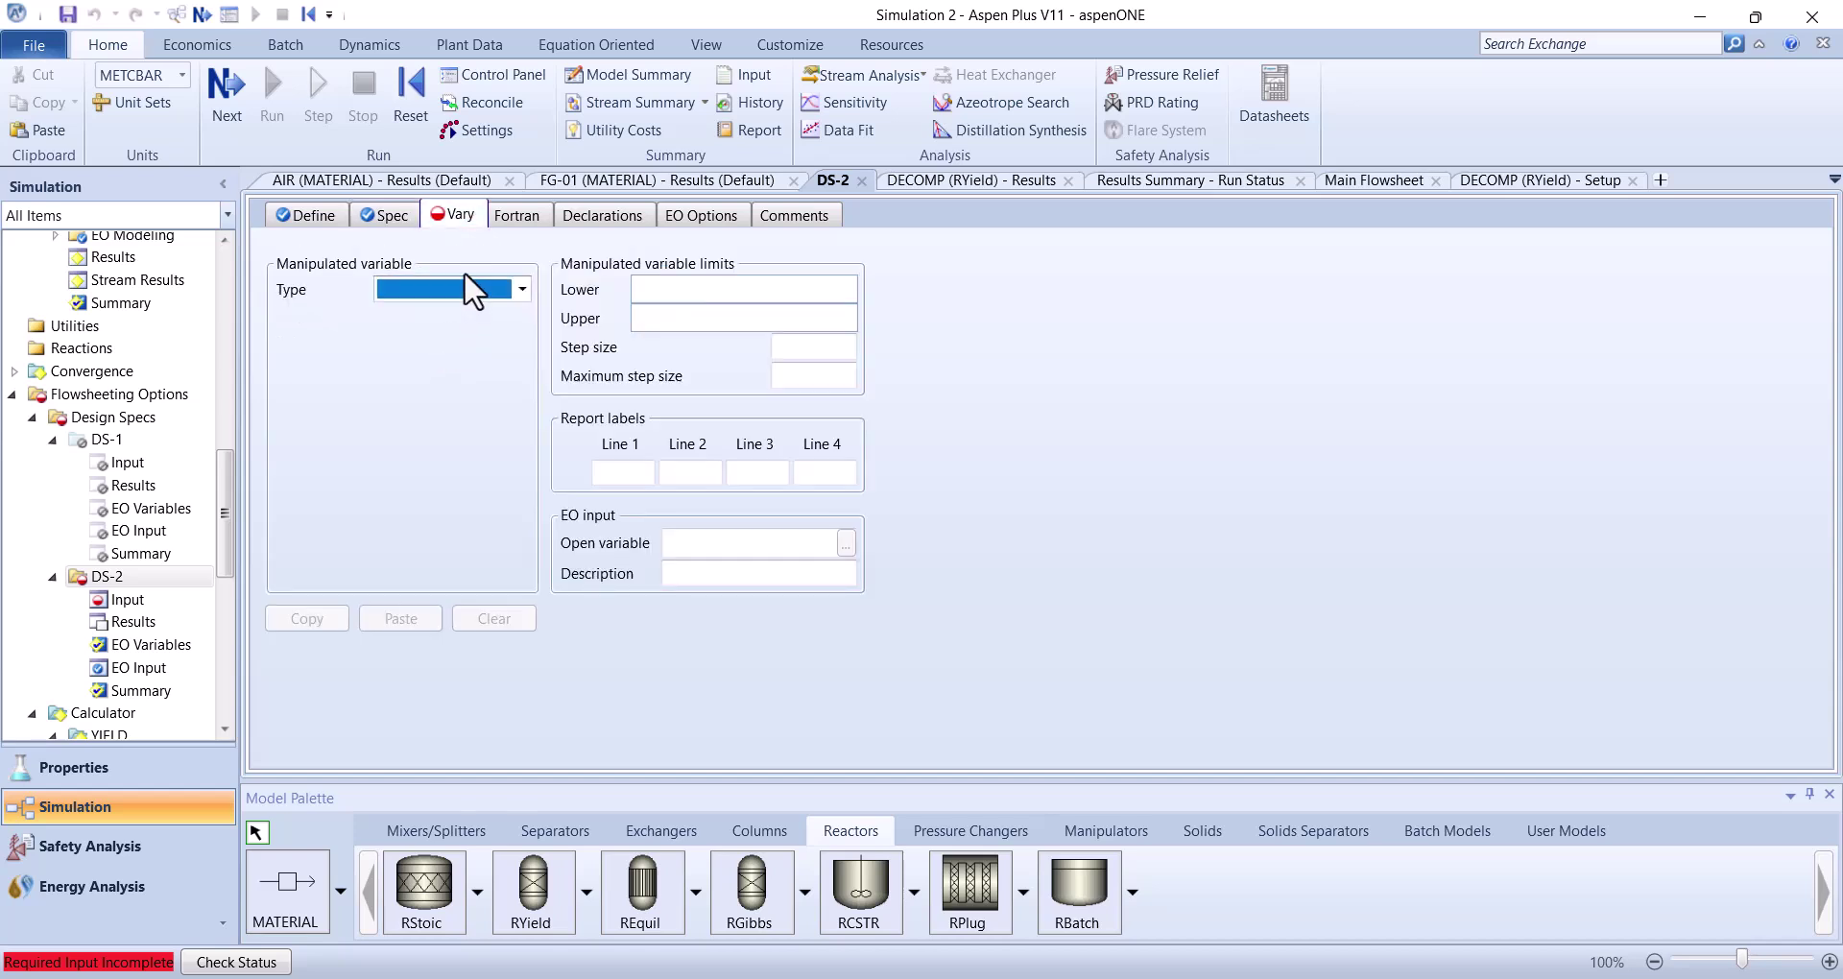
left_click(522, 289)
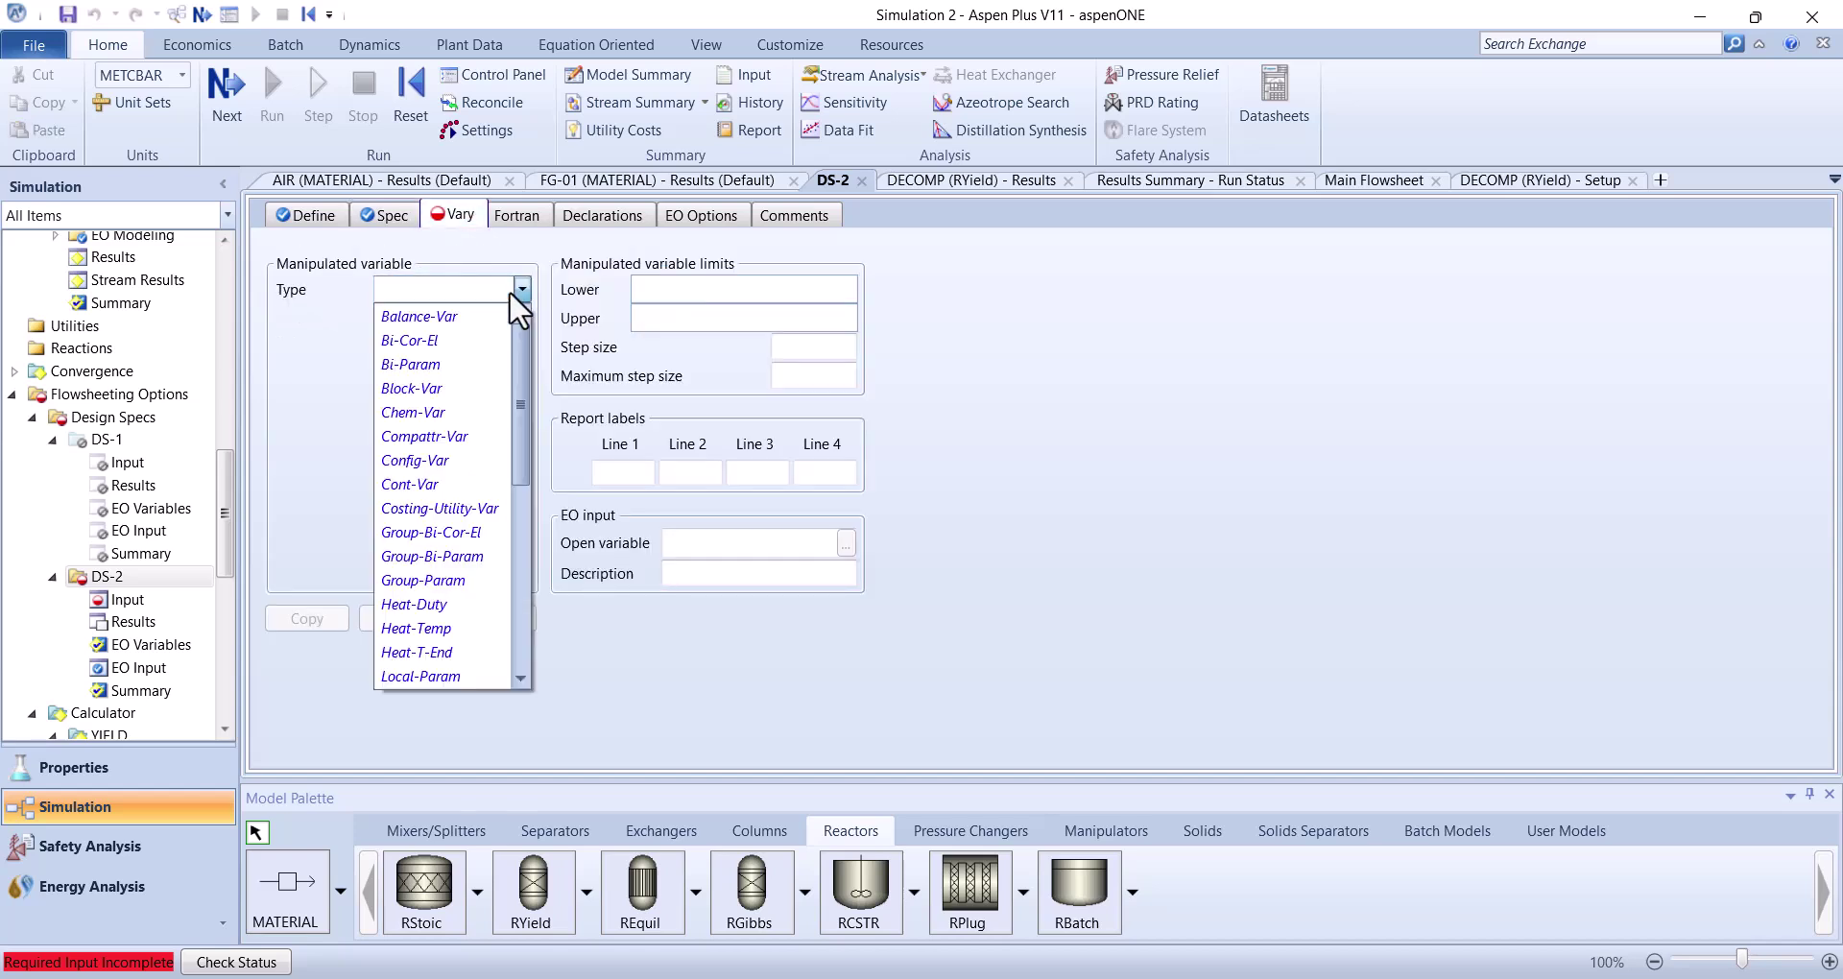
key("s")
key("Down")
key("Down")
key("Down")
key("Up")
key("Return")
Choose the MASS-FLOW of stream AIR in the MIXED substream as the manipulated variable
left_click(522, 318)
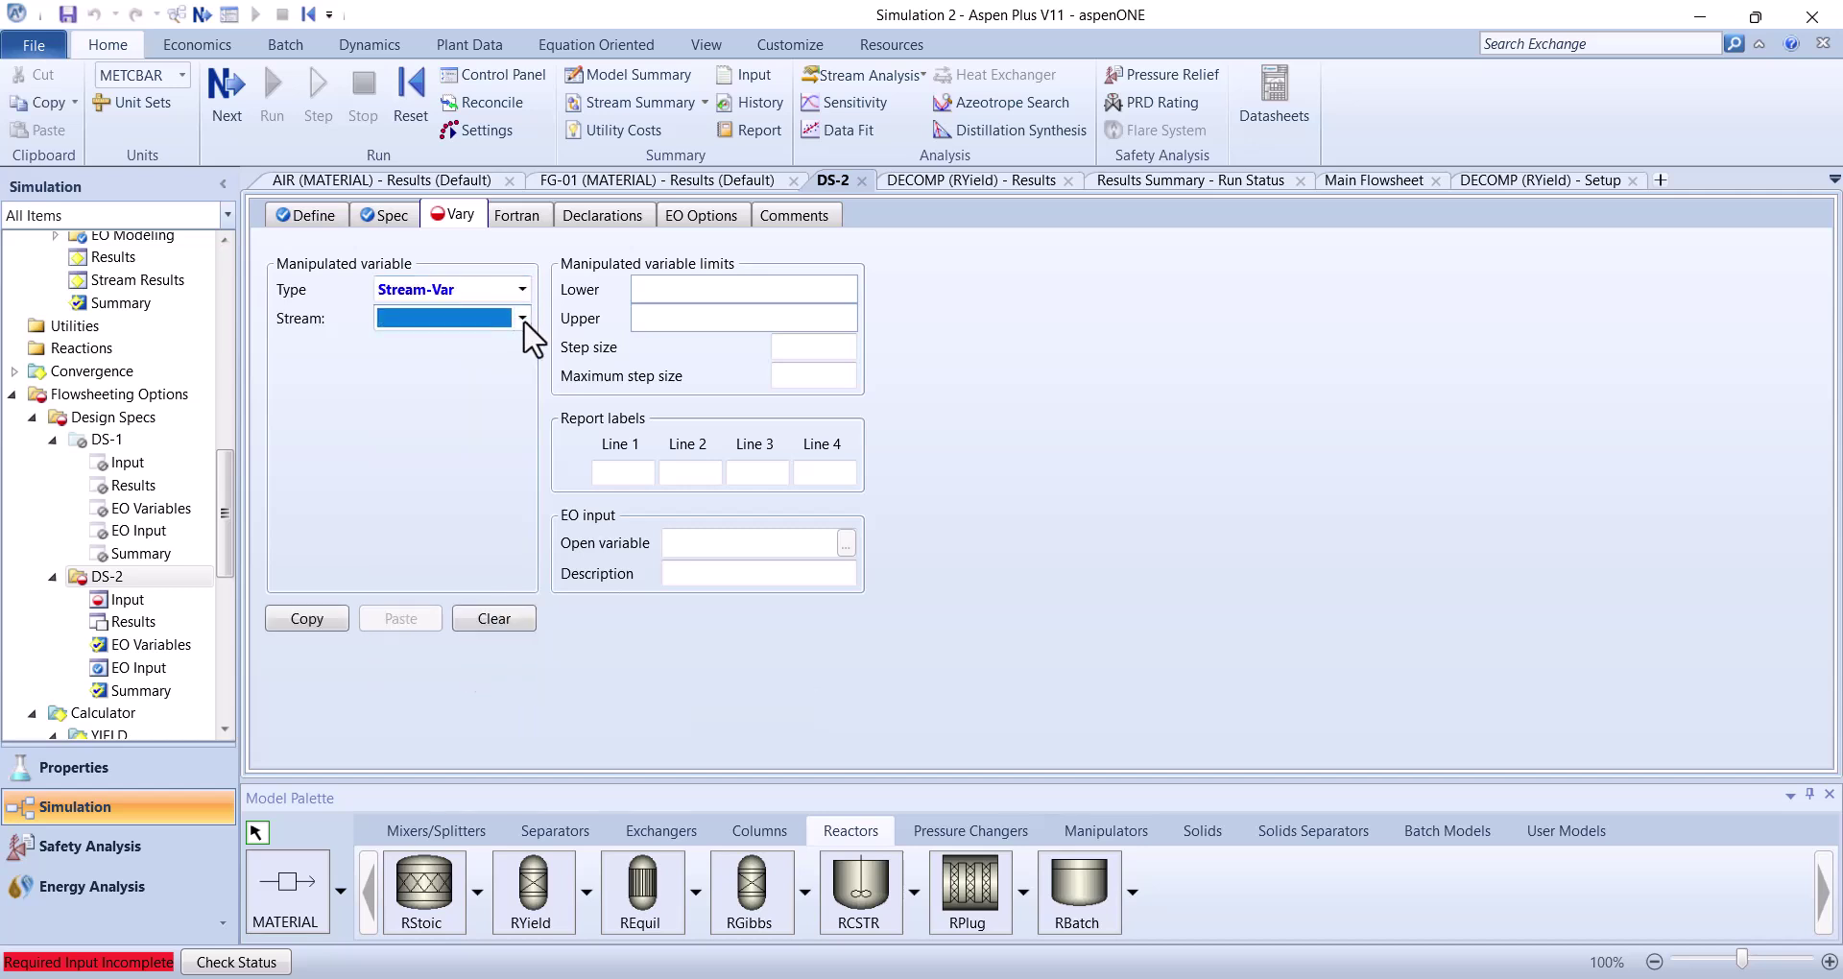
left_click(455, 346)
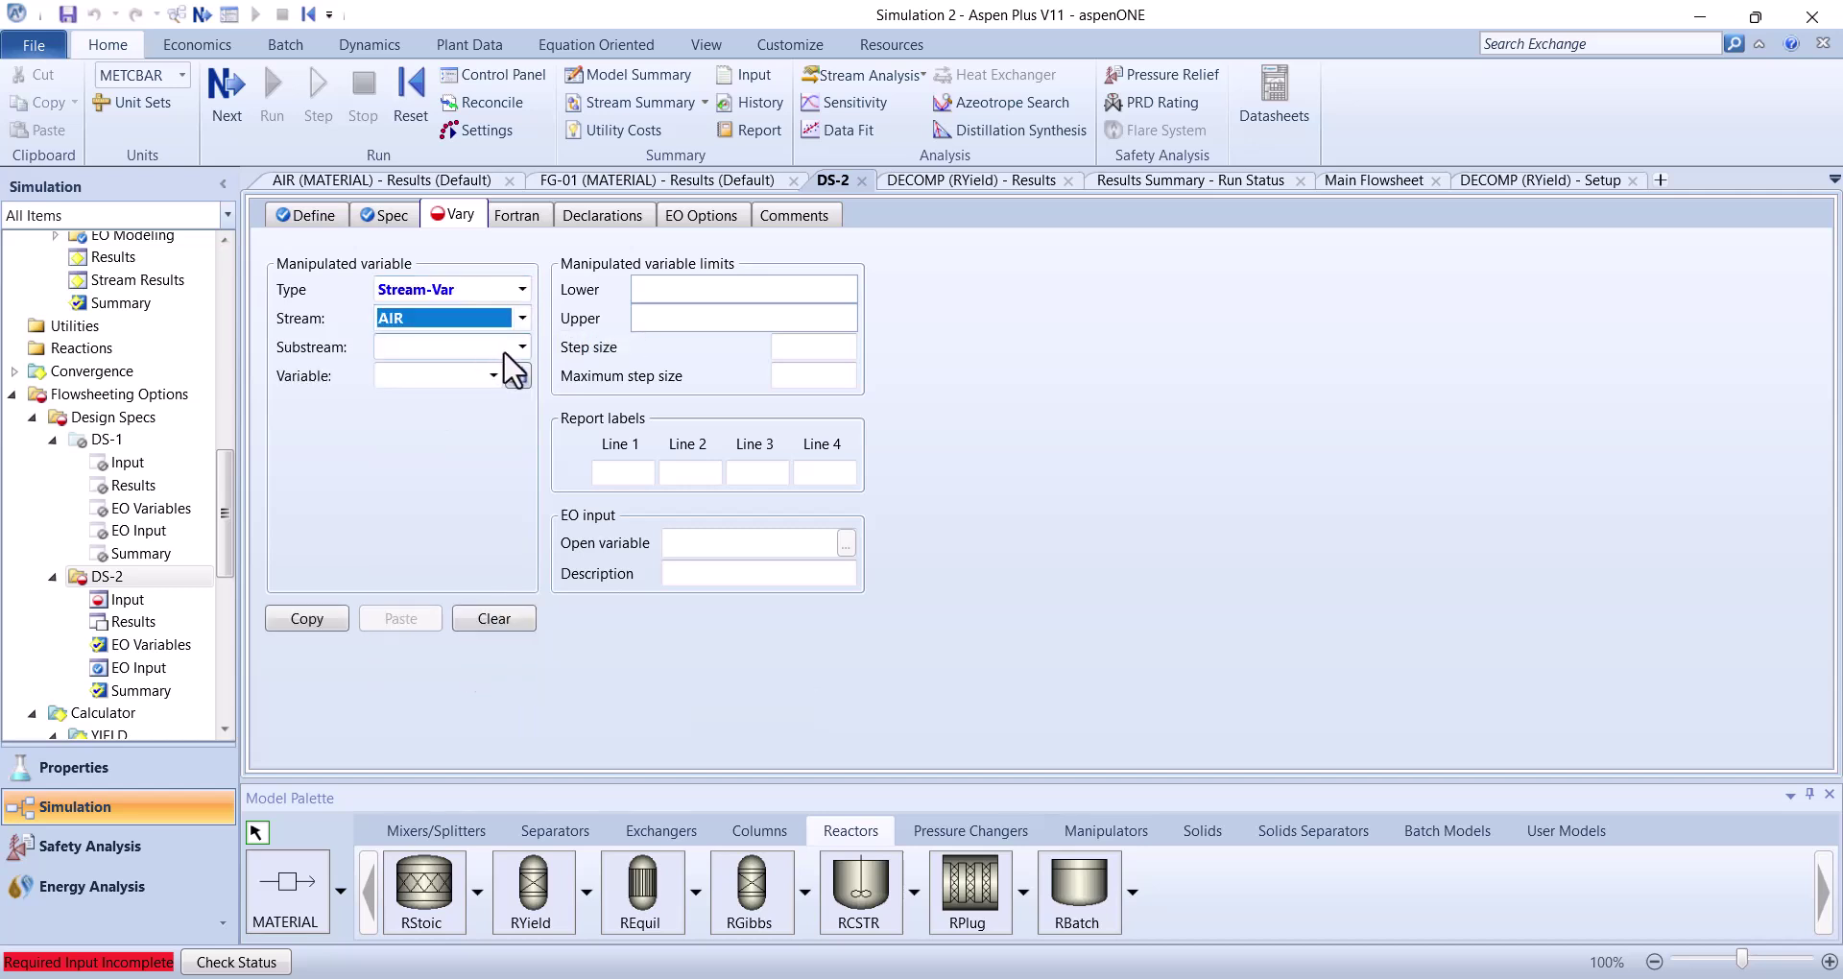
left_click(522, 347)
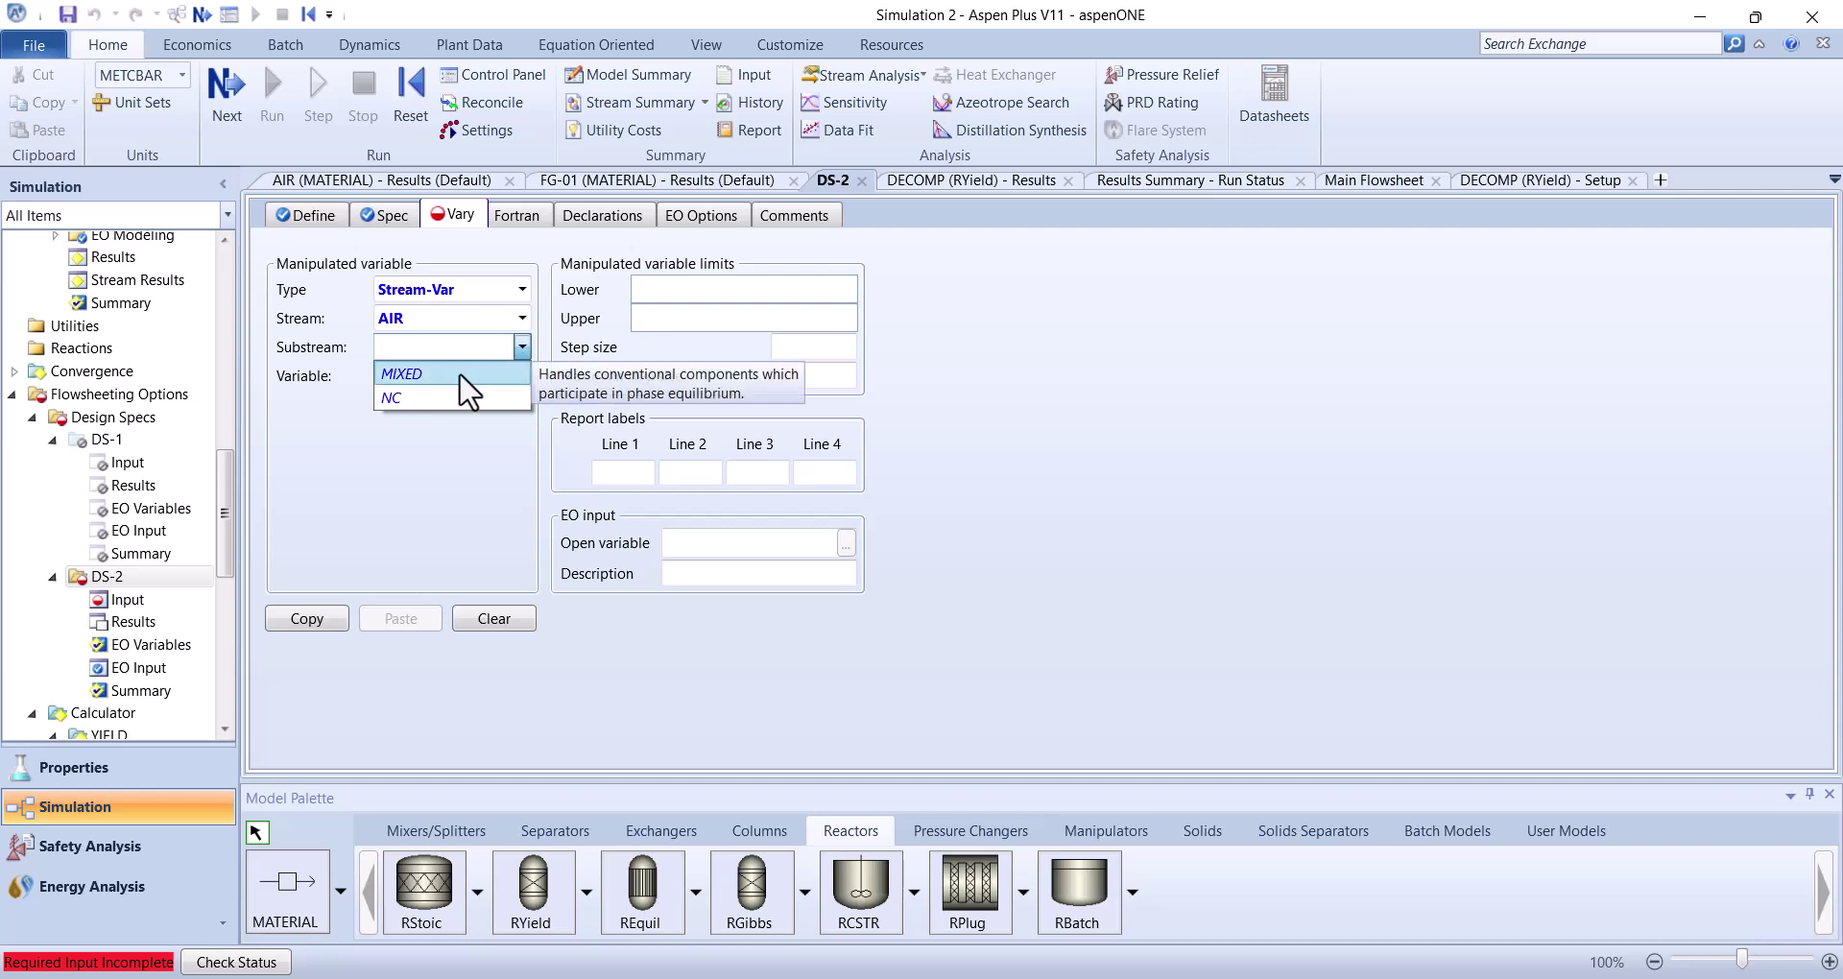
left_click(458, 375)
left_click(493, 376)
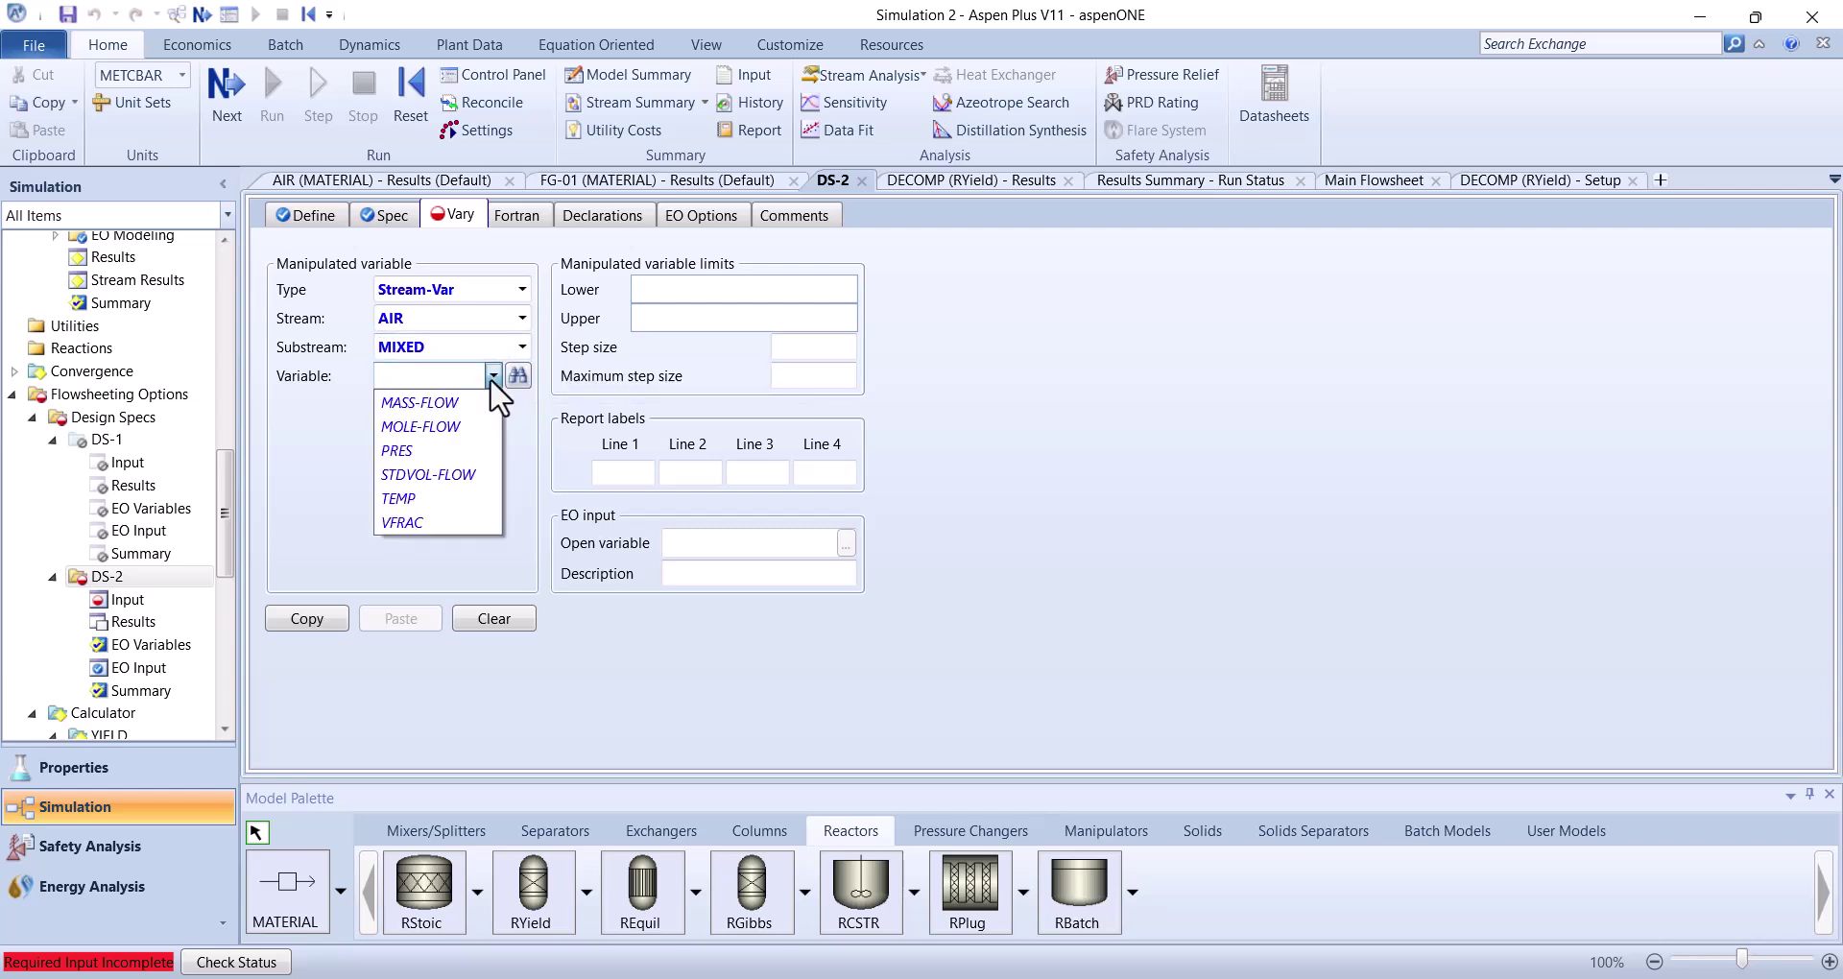
left_click(451, 403)
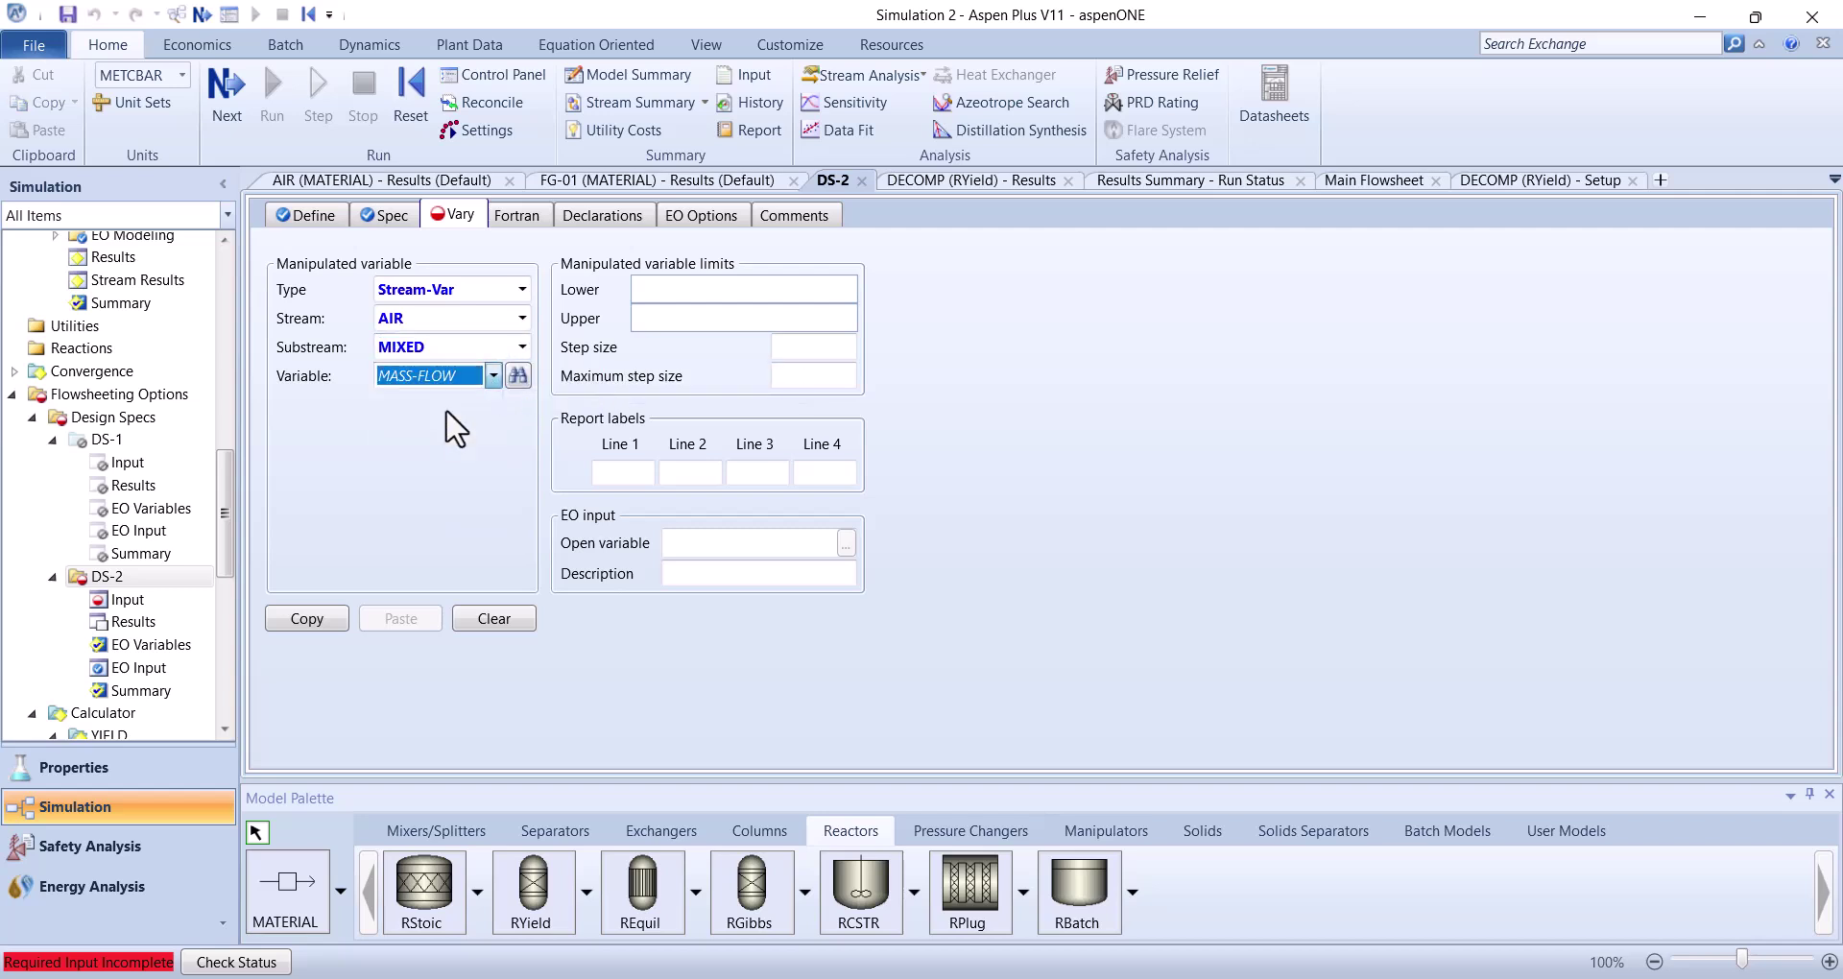
Limit the manipulated variable to between 1 and 1000 and set its units to kg/sec
left_click(715, 289)
type("1")
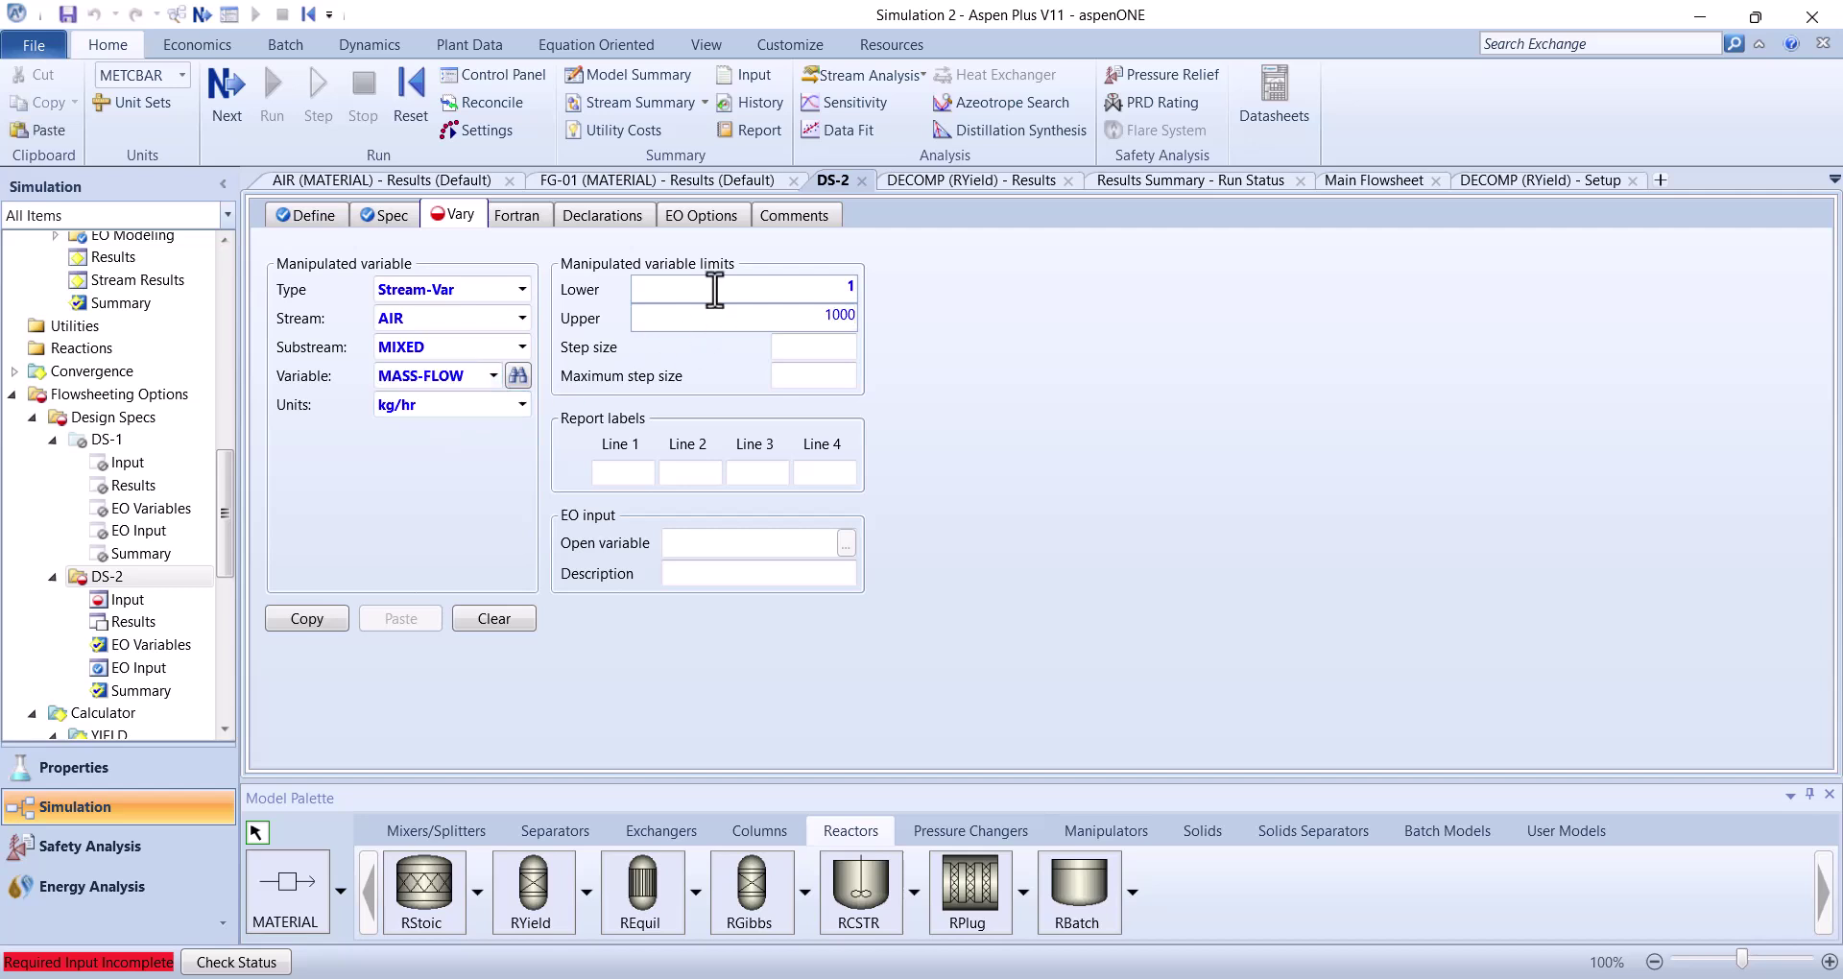
left_click(519, 403)
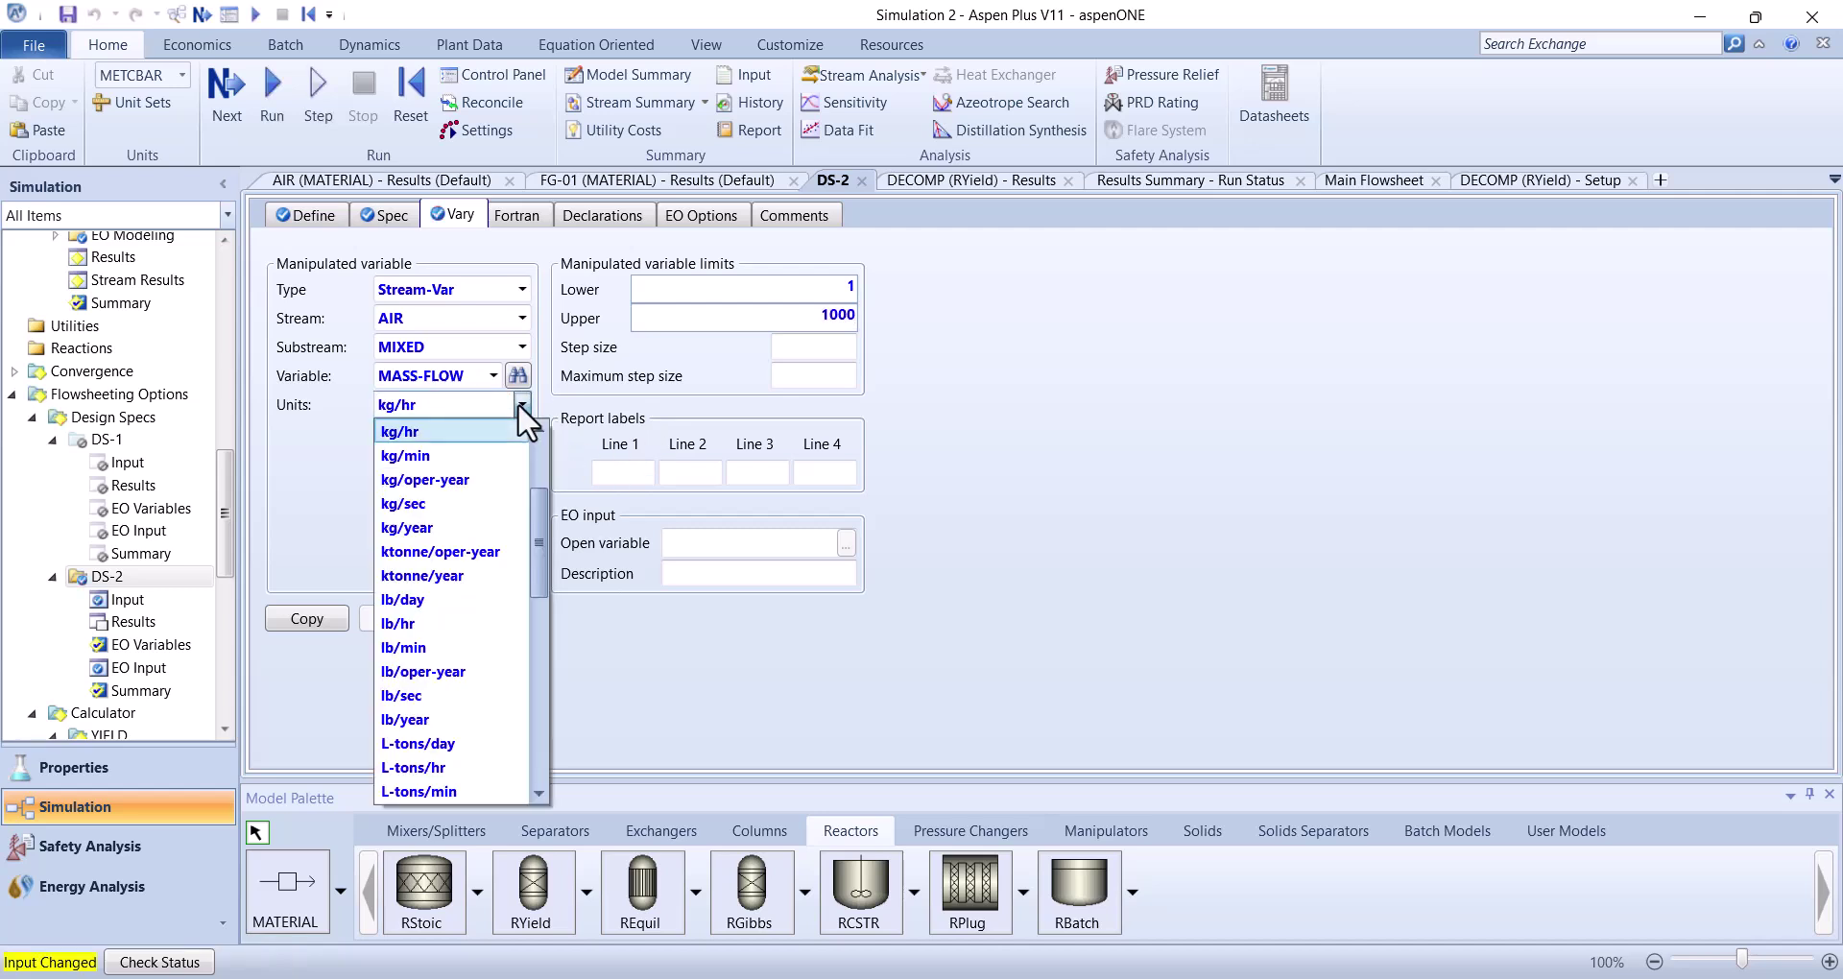
left_click(413, 503)
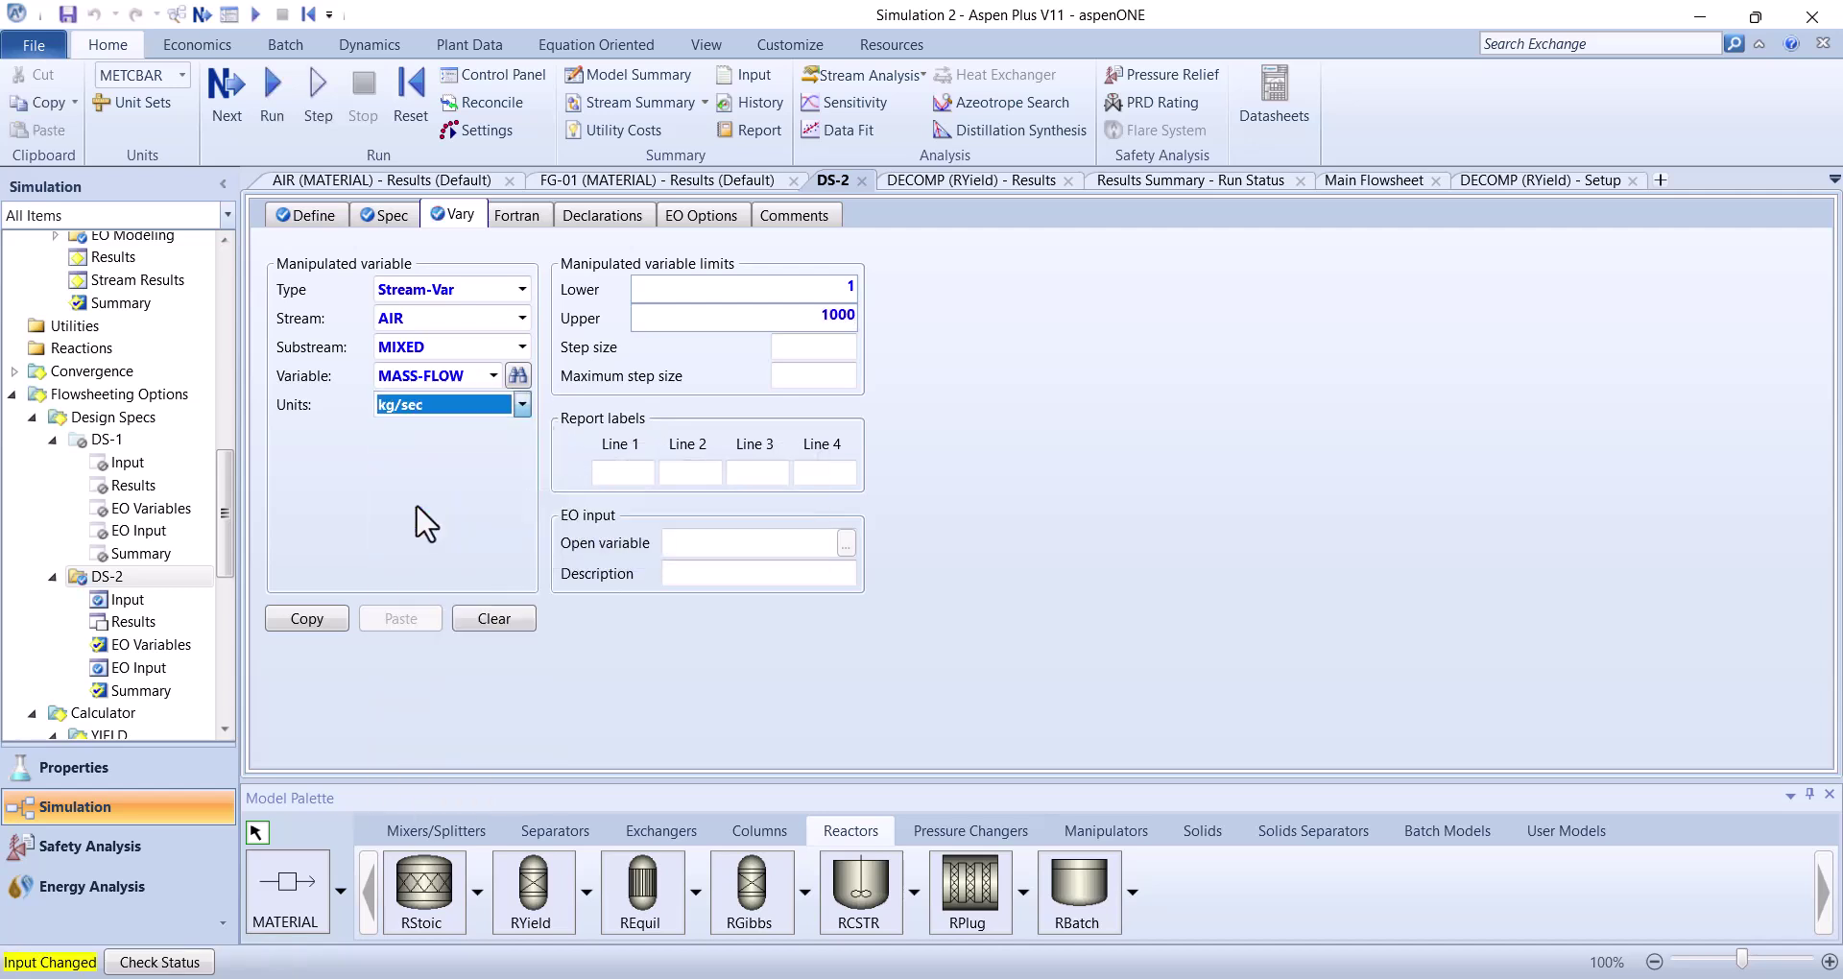
left_click(379, 482)
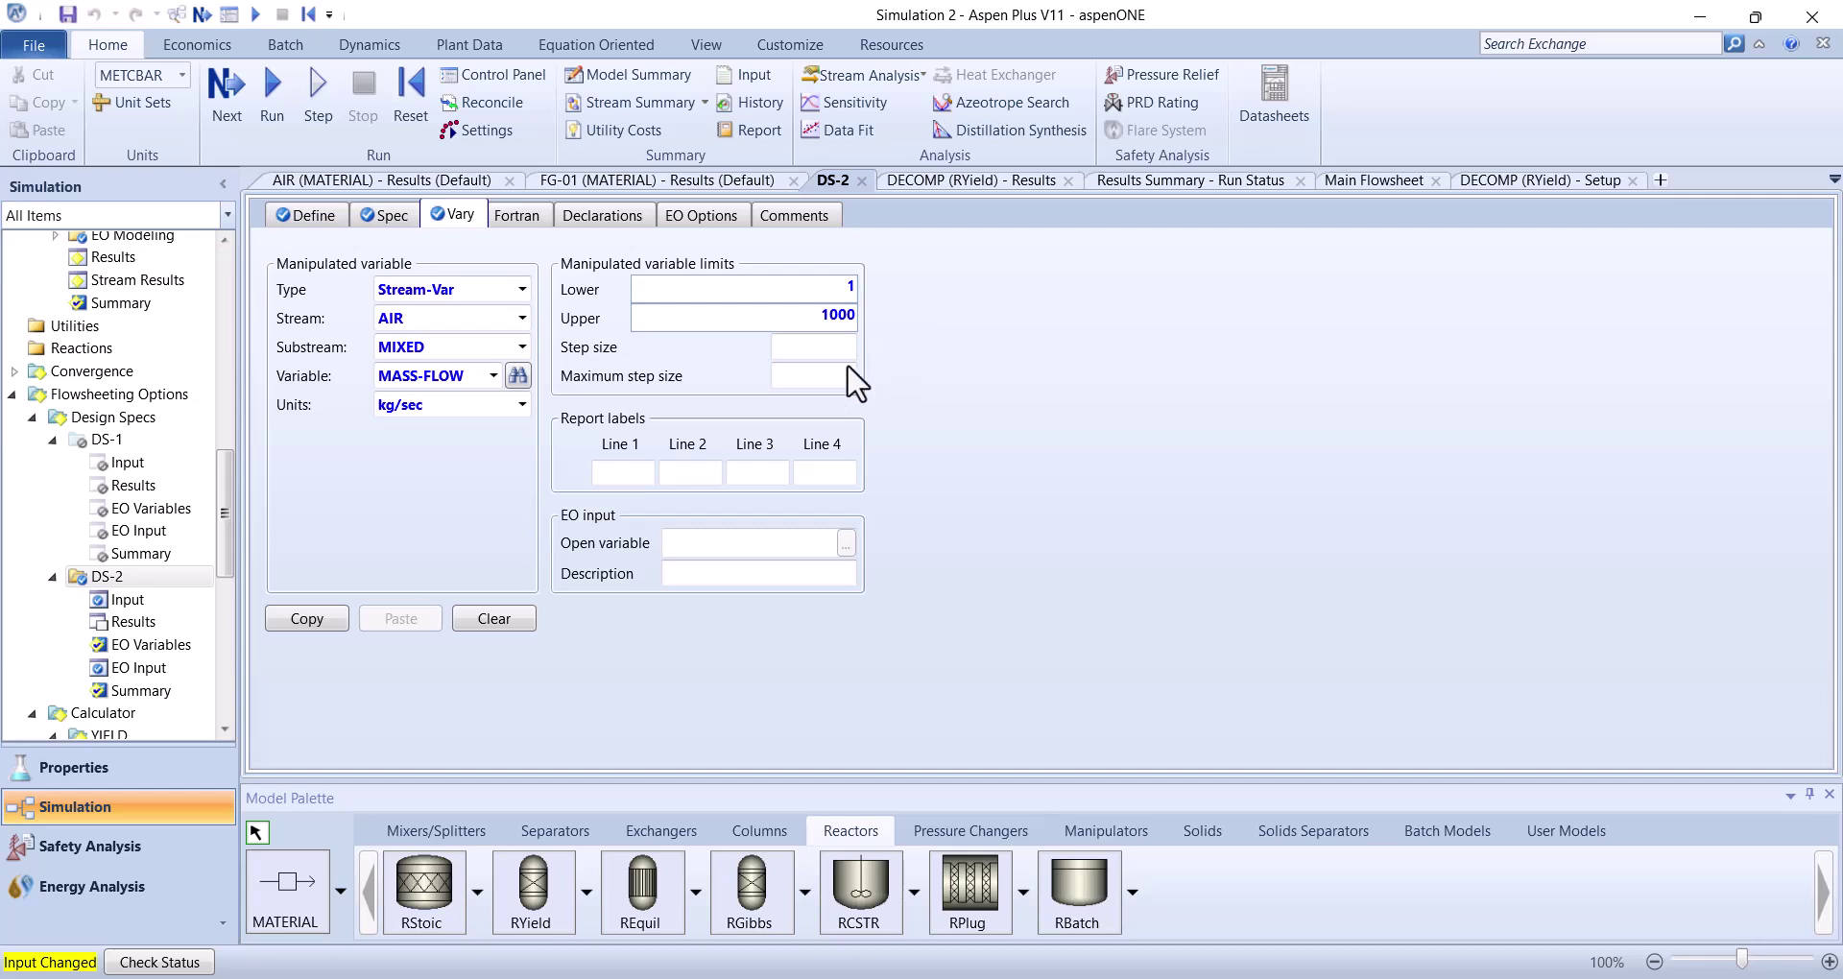
Reinitialize the simulation, accepting that all results are purged, and run it with the new design spec
left_click(405, 95)
left_click(827, 566)
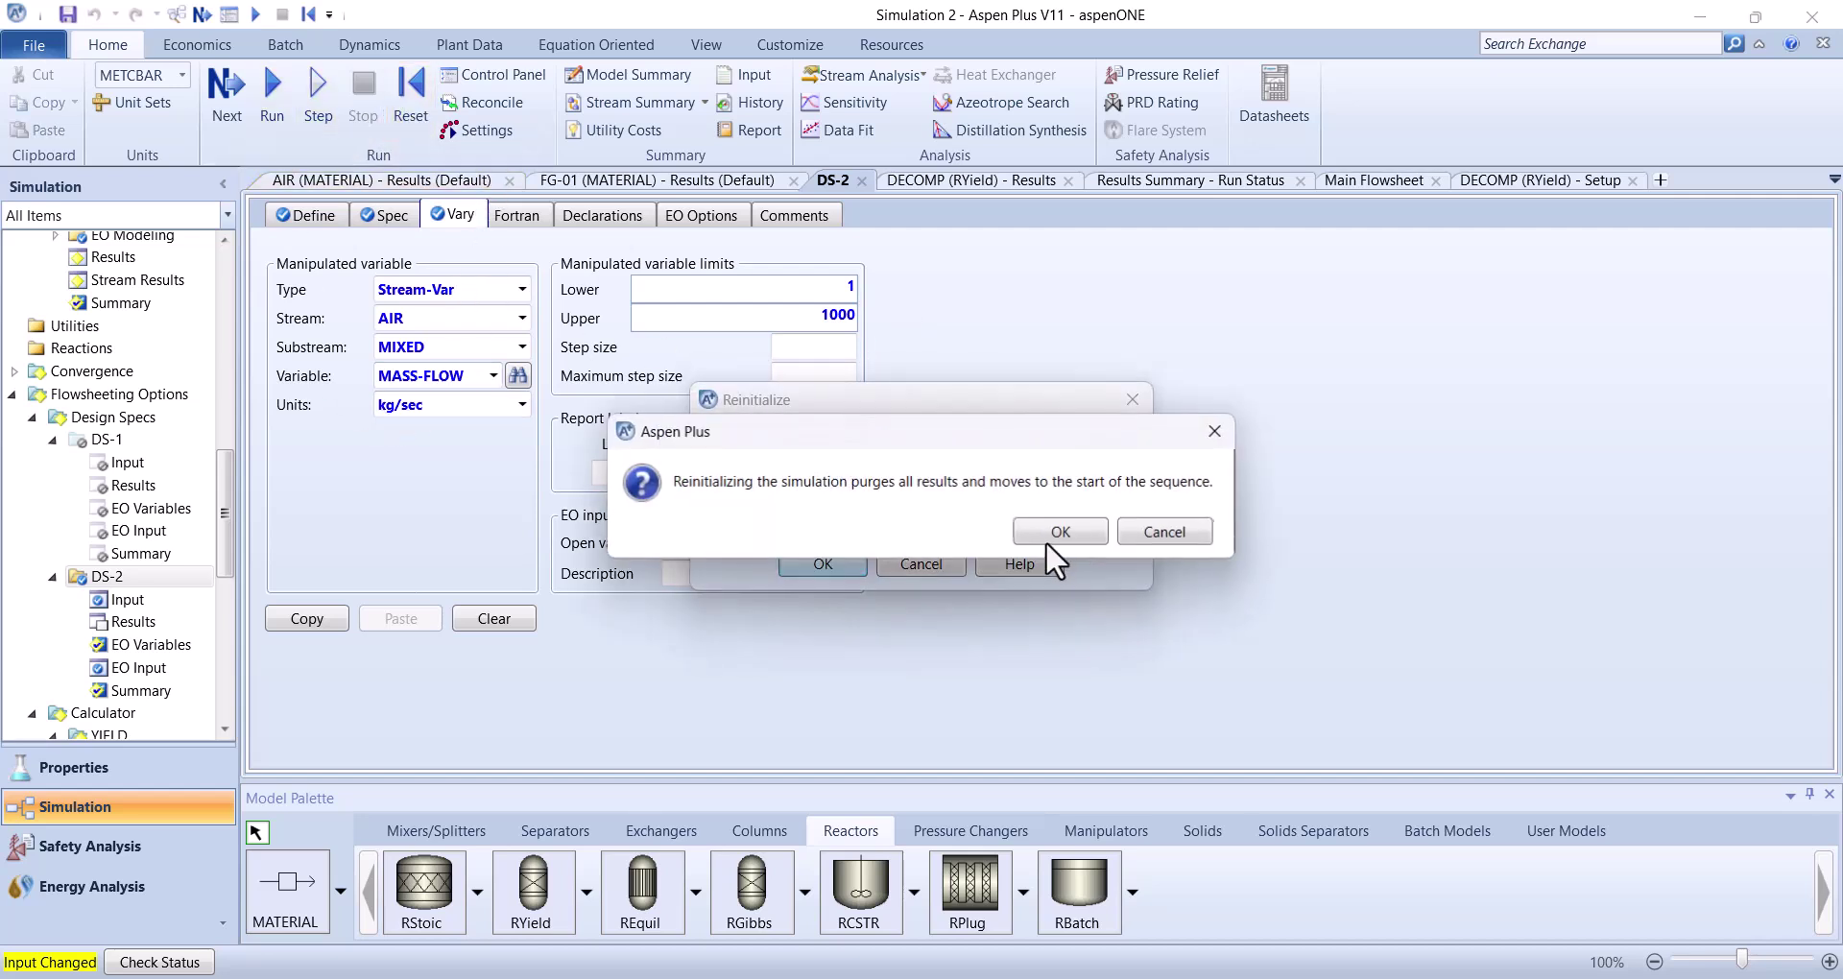
left_click(1073, 528)
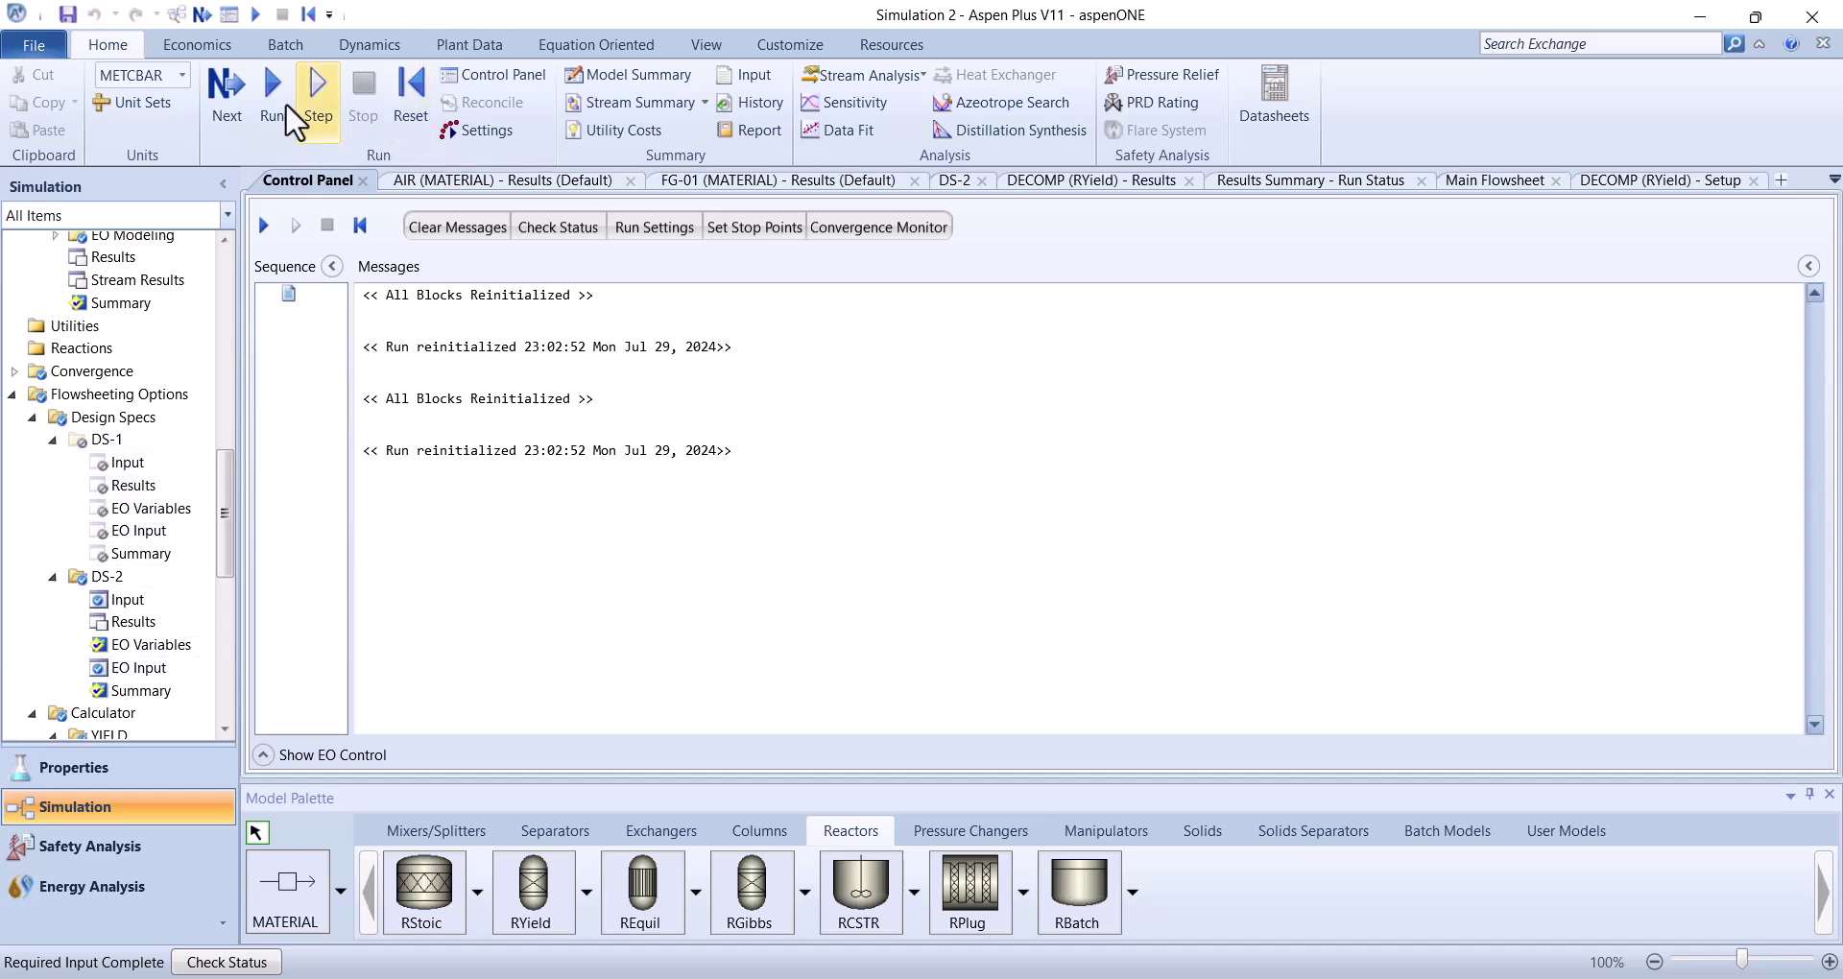
left_click(240, 103)
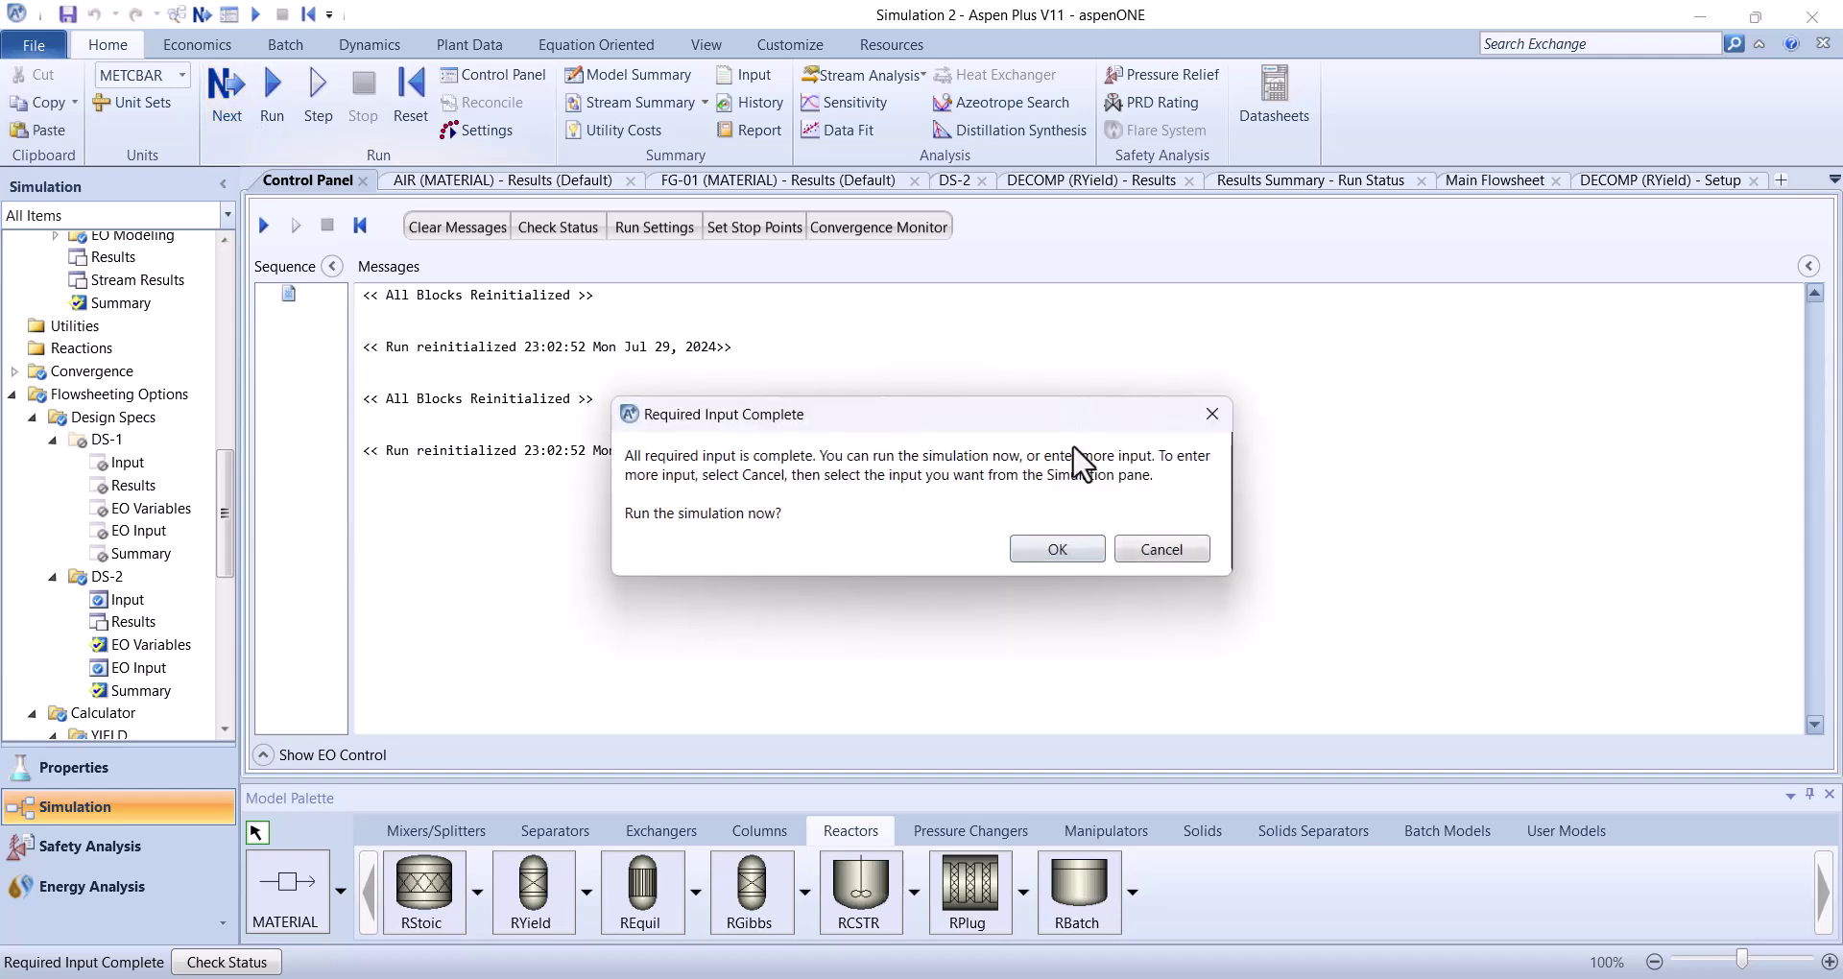
left_click(1078, 551)
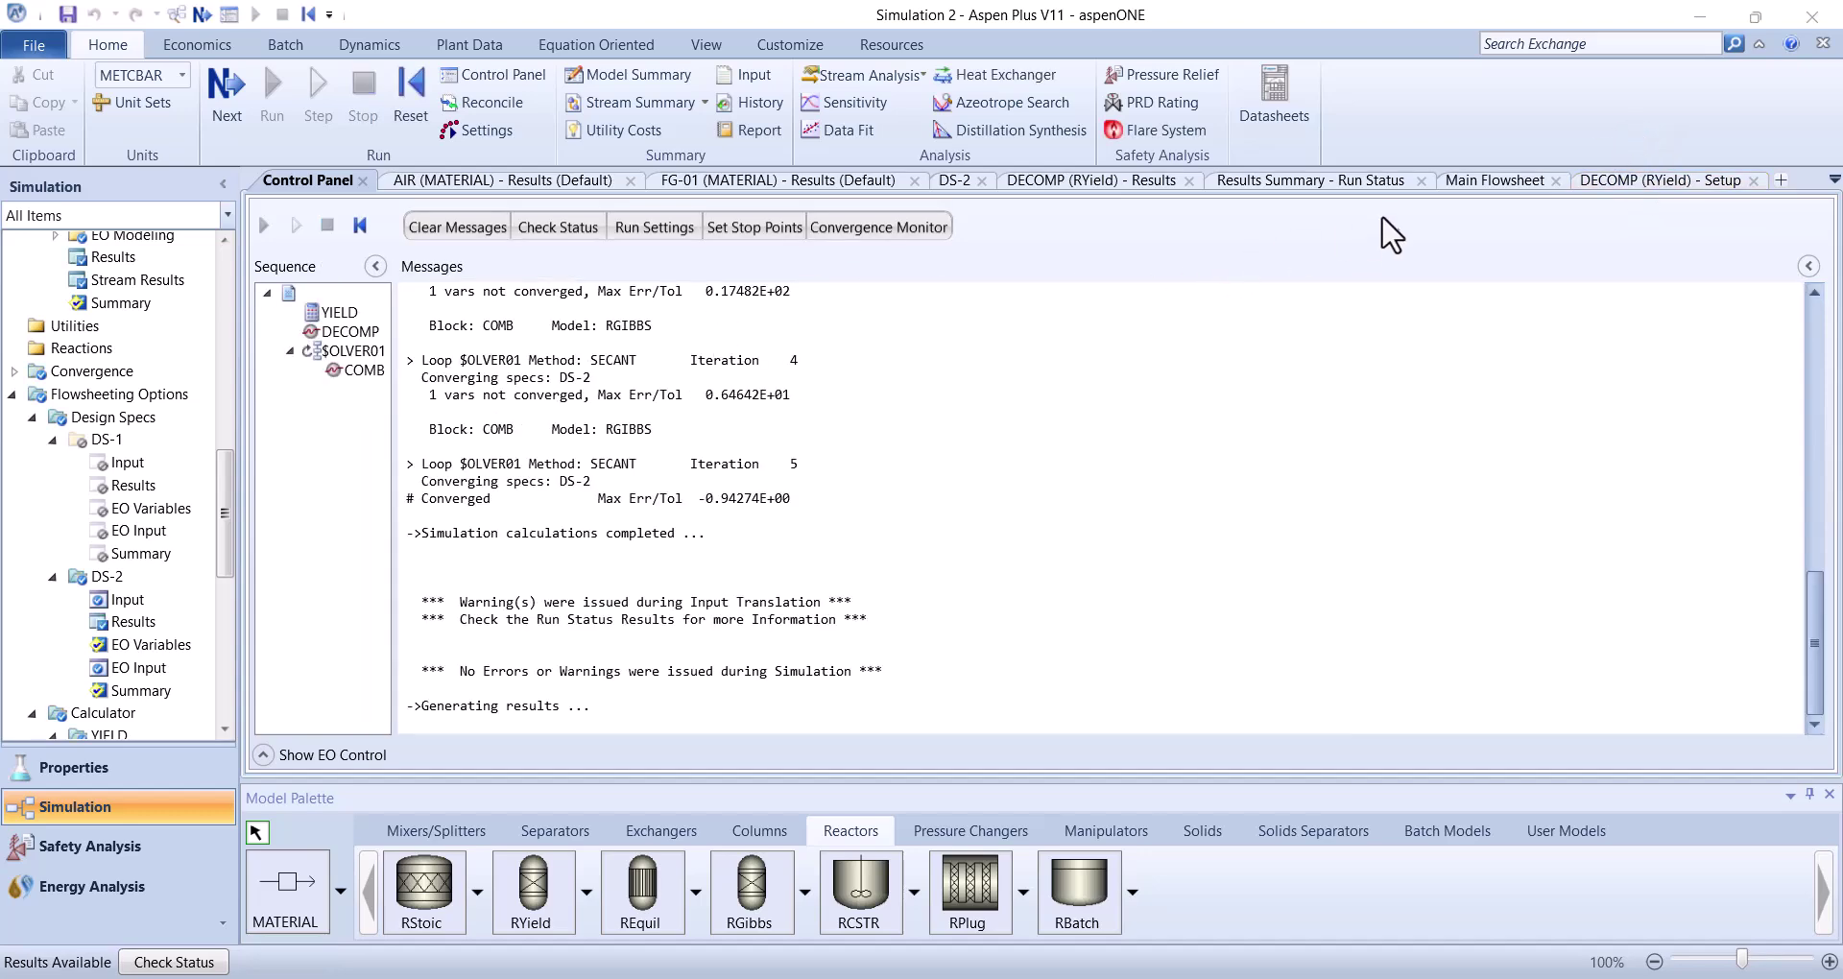
Check the AIR stream results with the mass flows displayed in kg/sec
left_click(1481, 183)
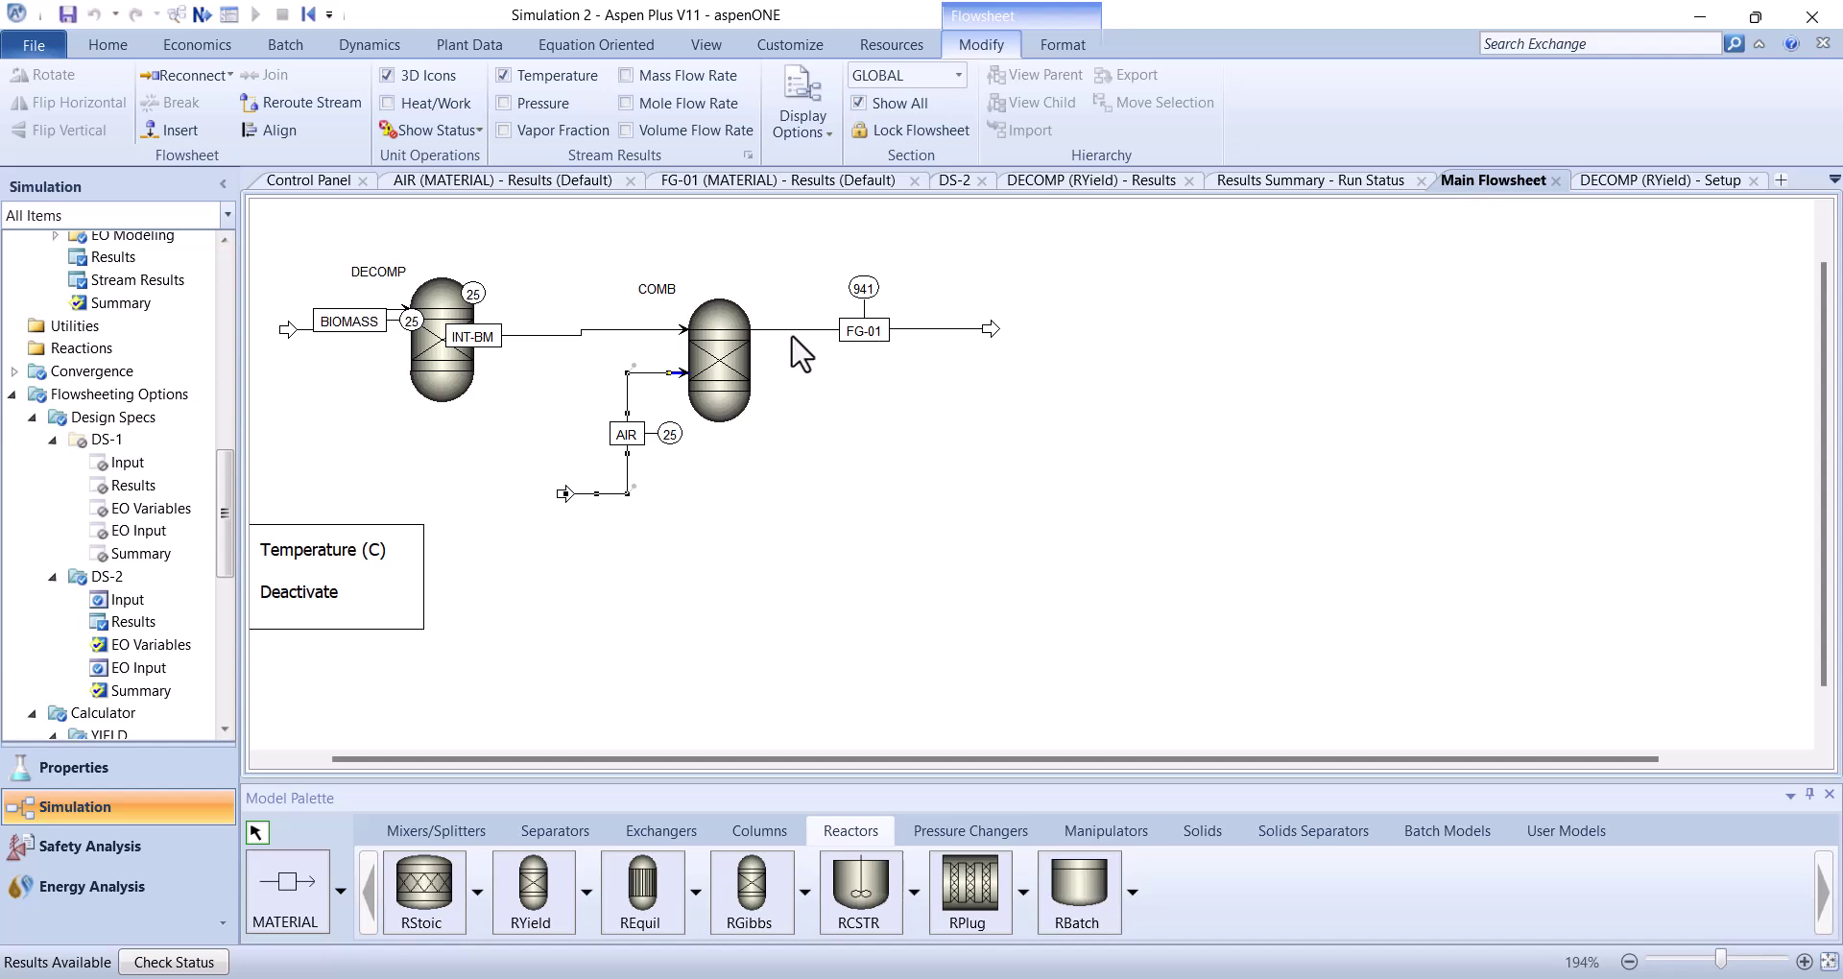
double_click(625, 398)
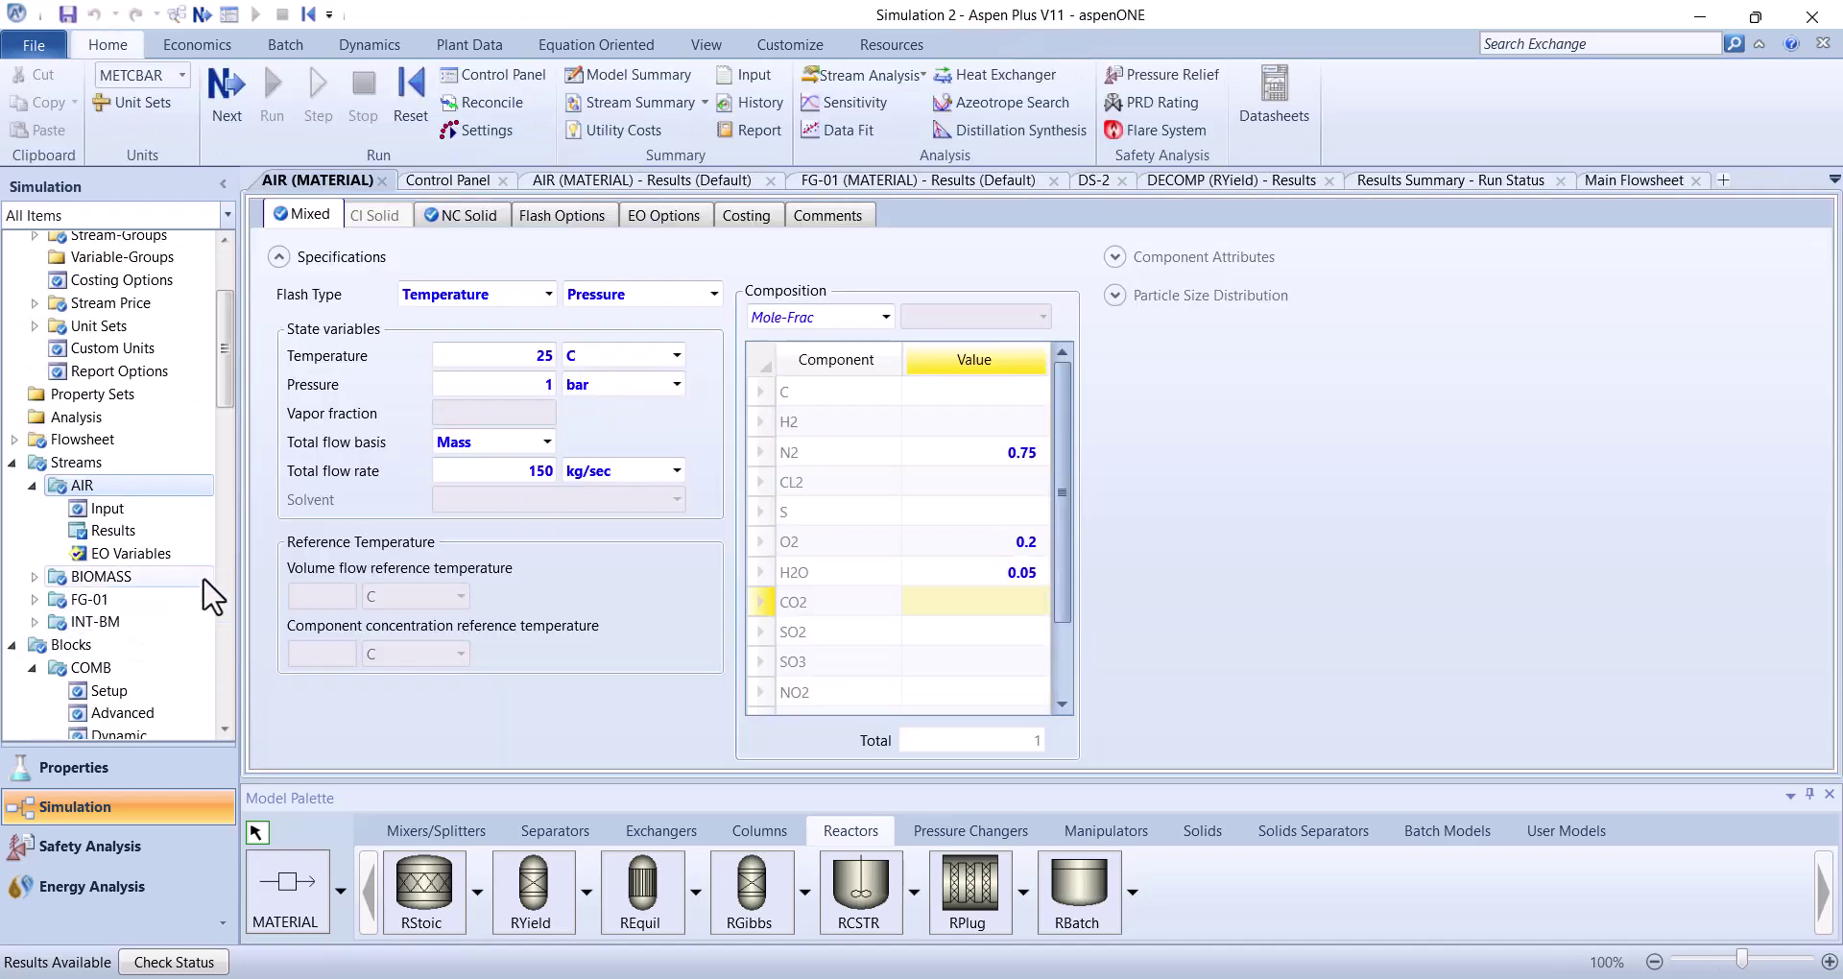
left_click(157, 535)
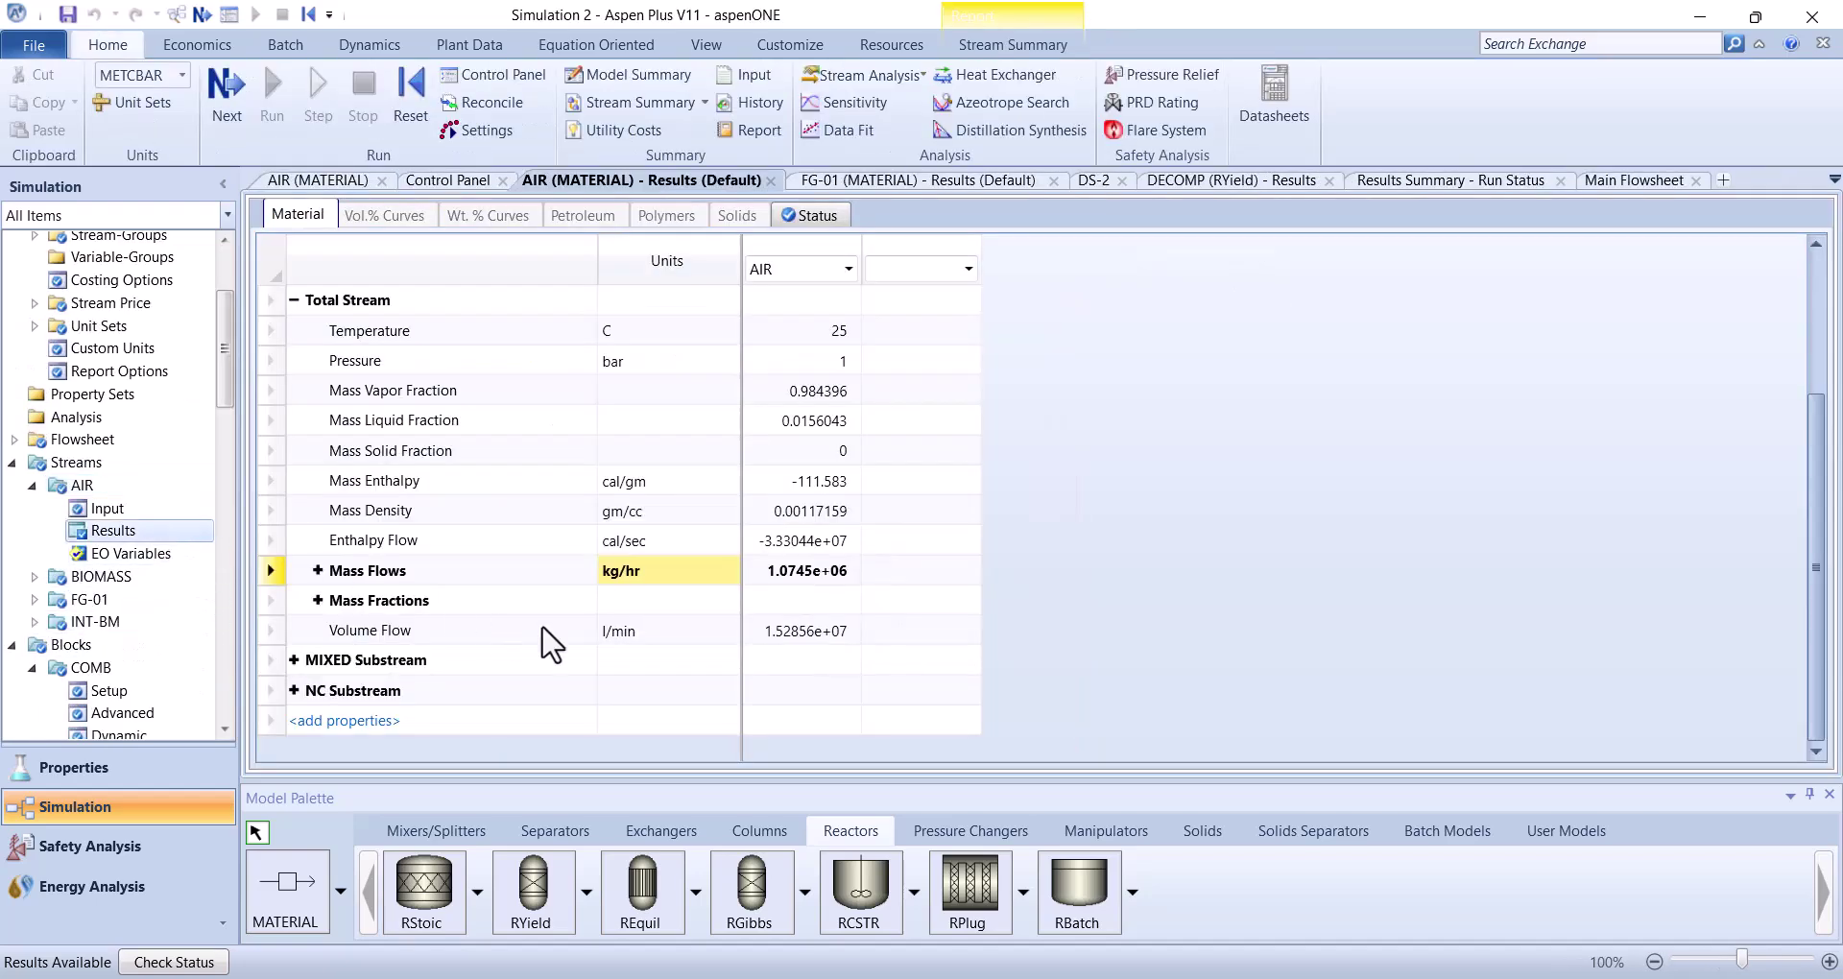
left_click(718, 568)
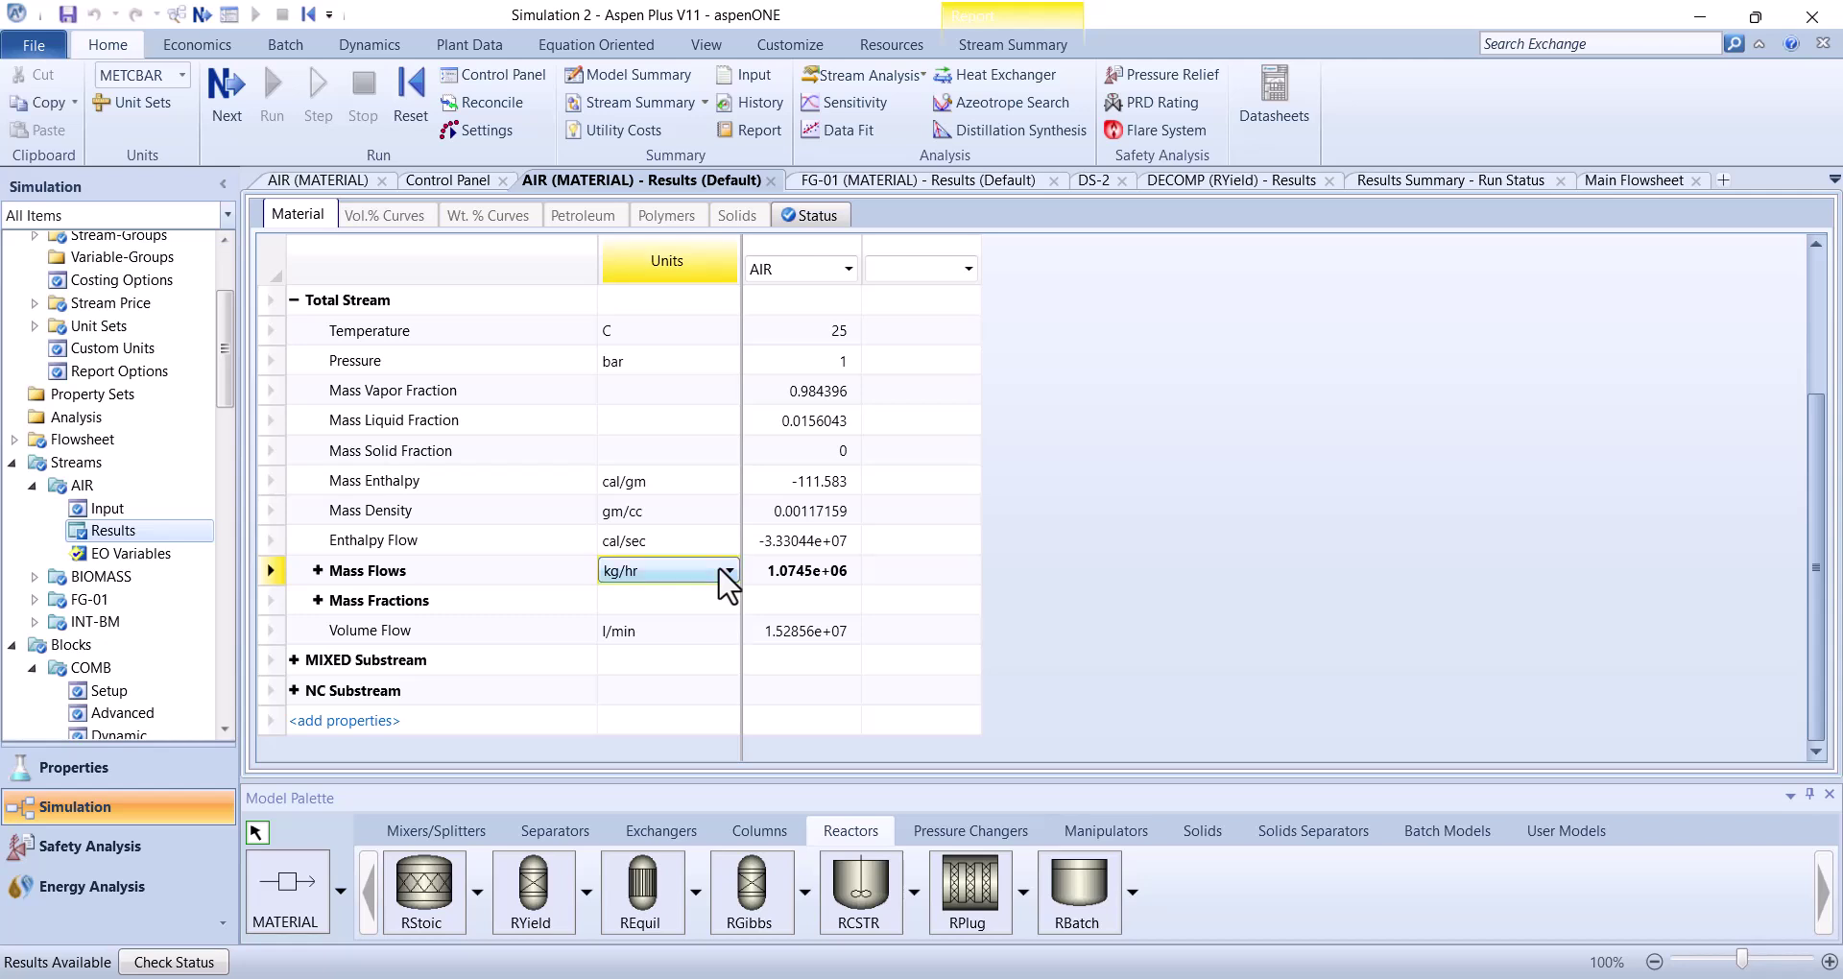
left_click(718, 569)
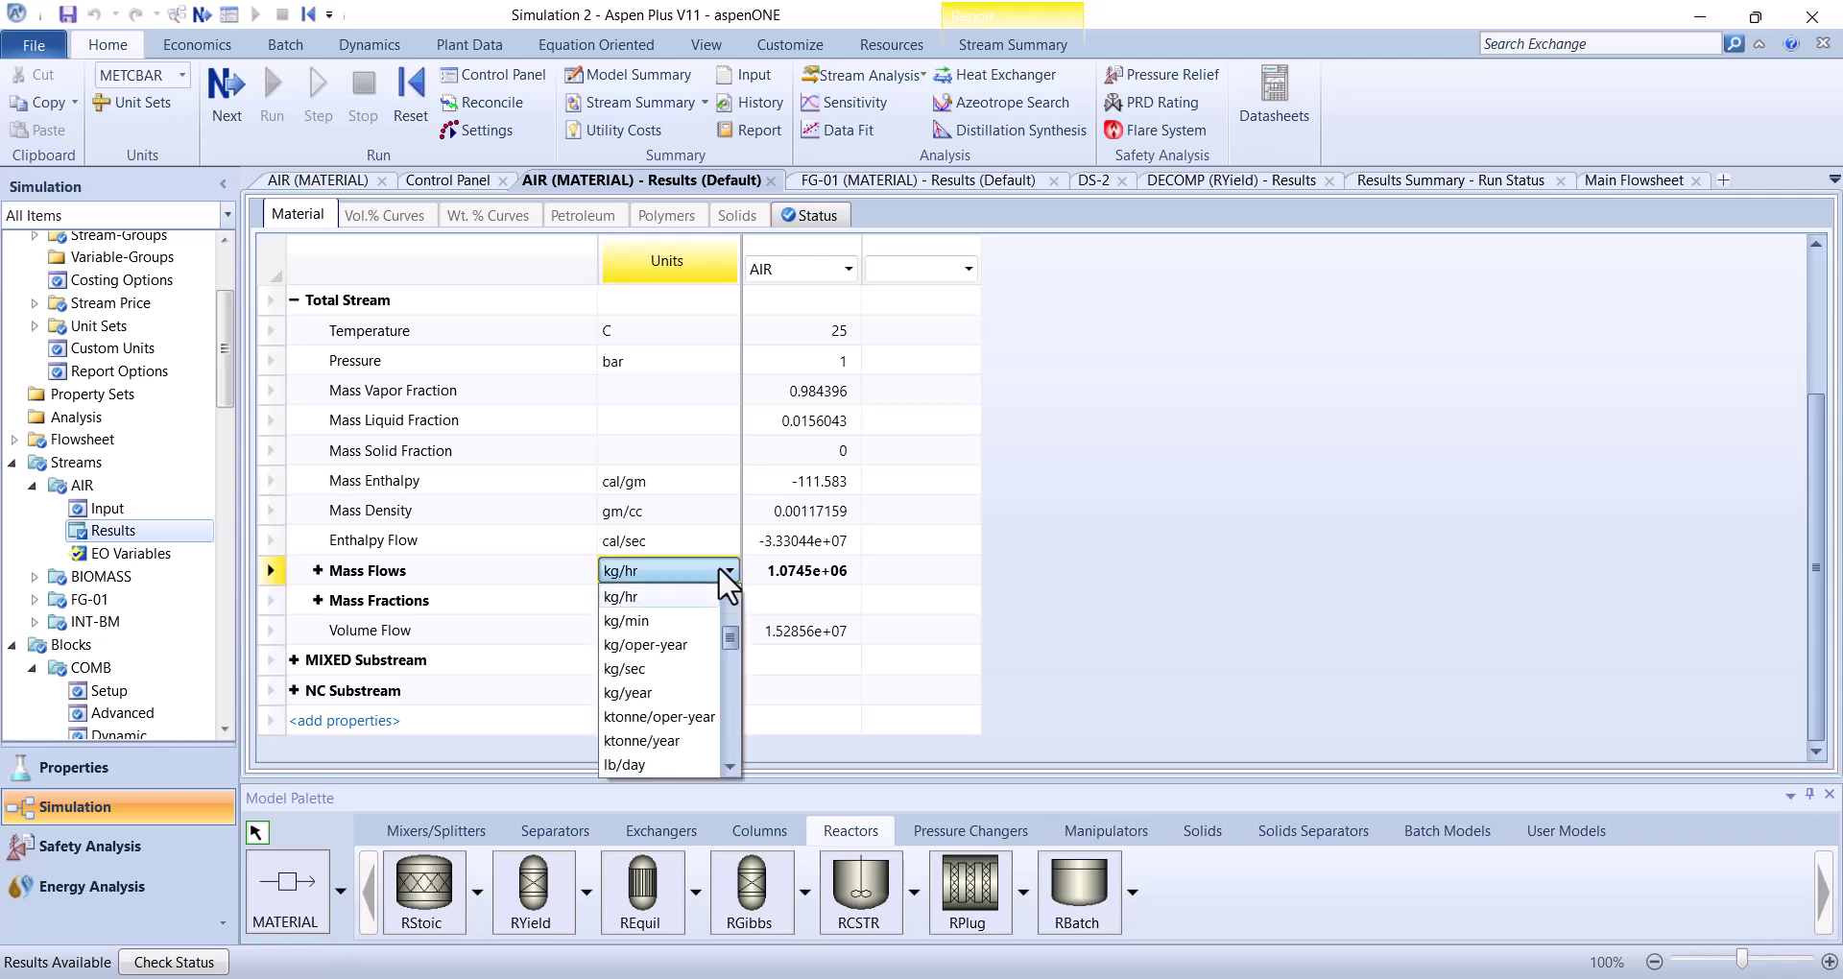
left_click(624, 669)
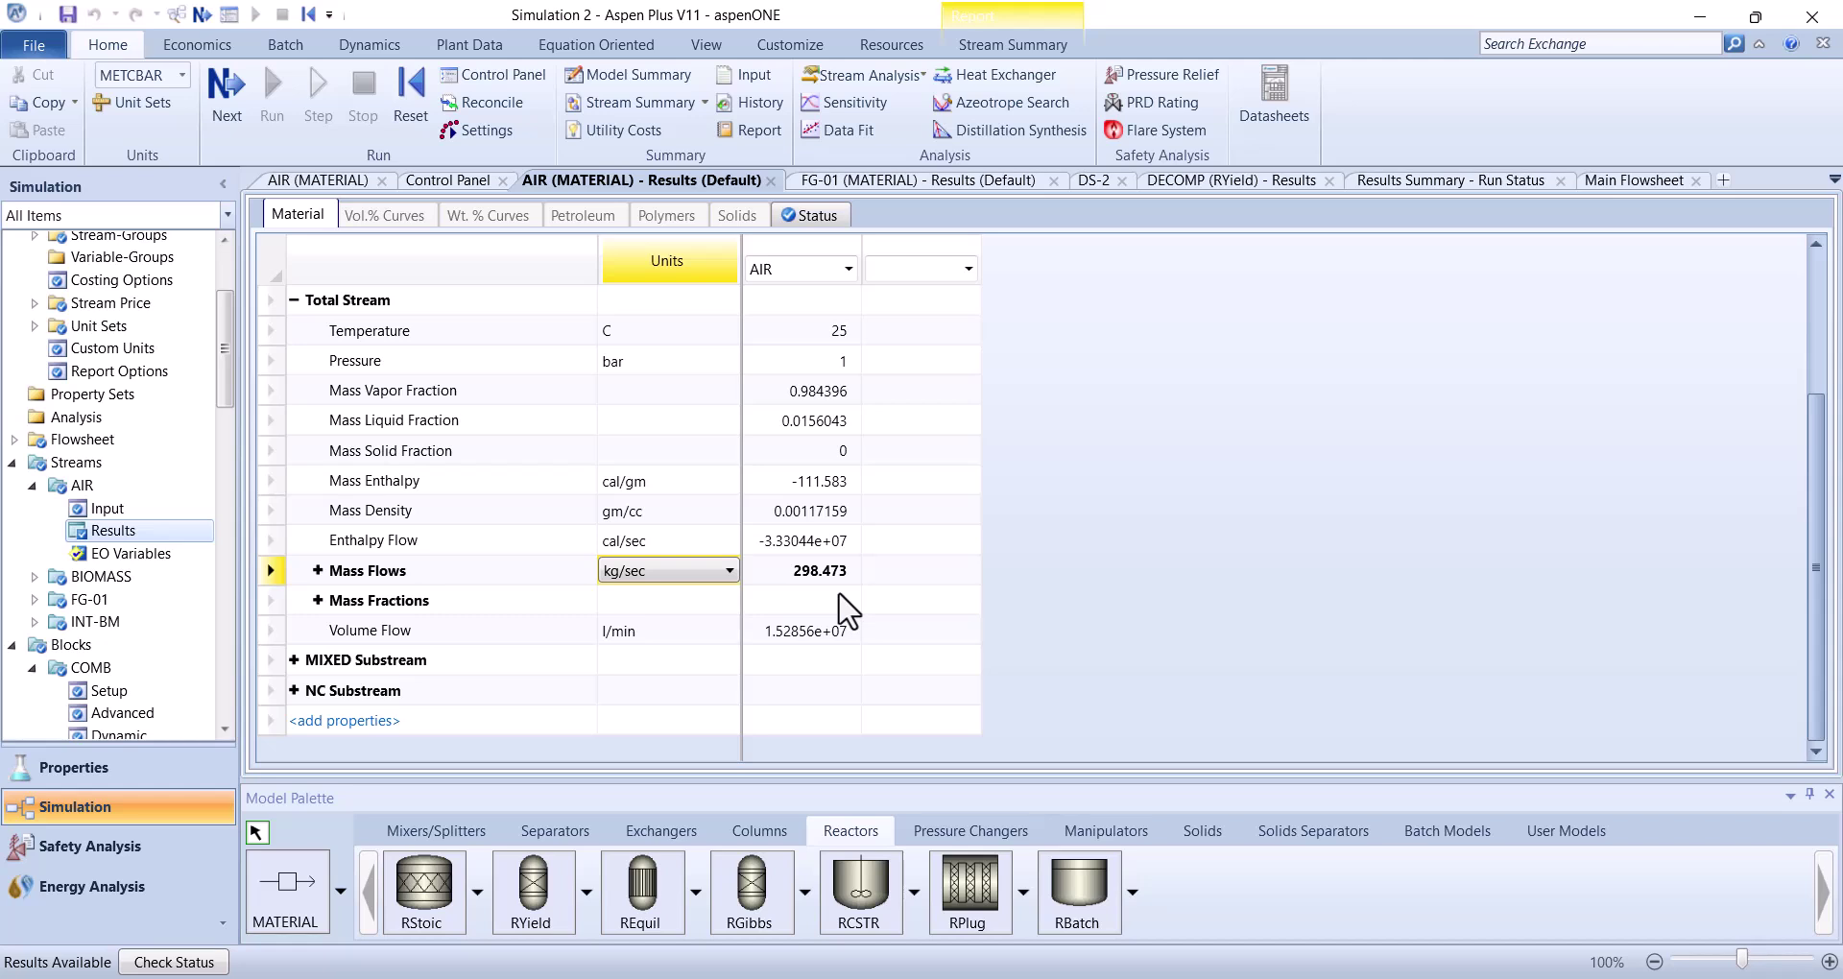
left_click(779, 602)
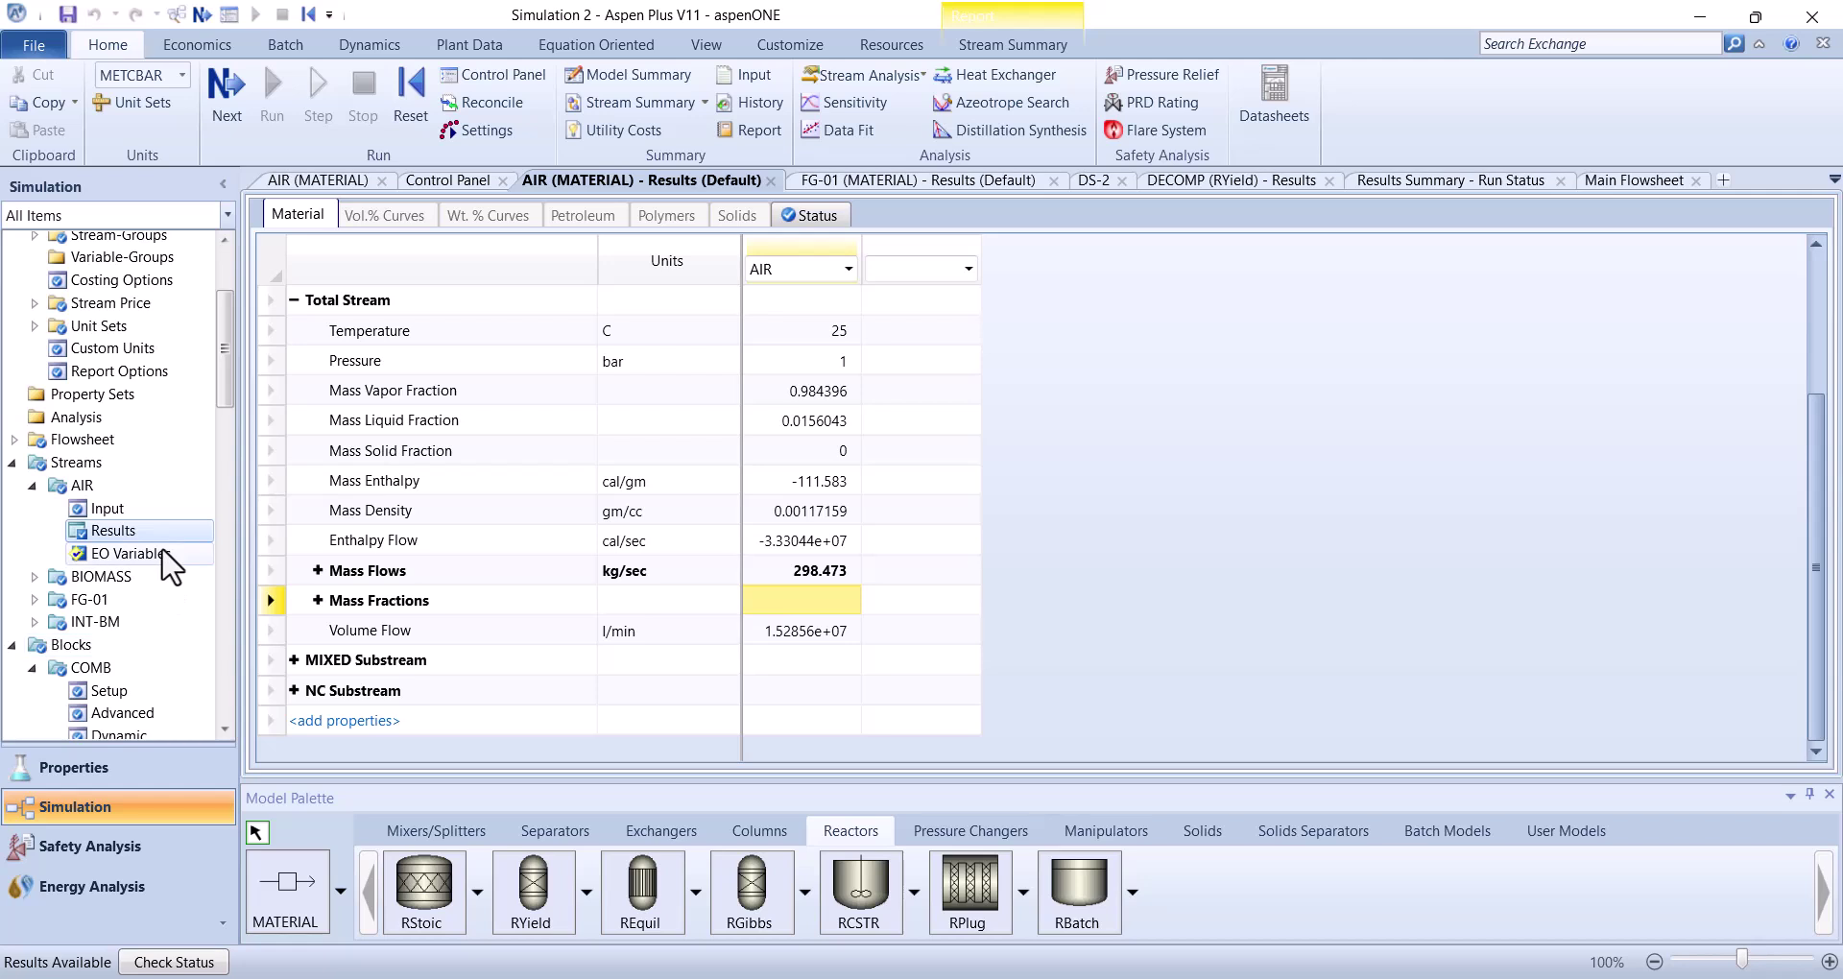
Add a Heater block named HEX1 to the main flowsheet, just downstream of the FG-01 stream
left_click(1607, 181)
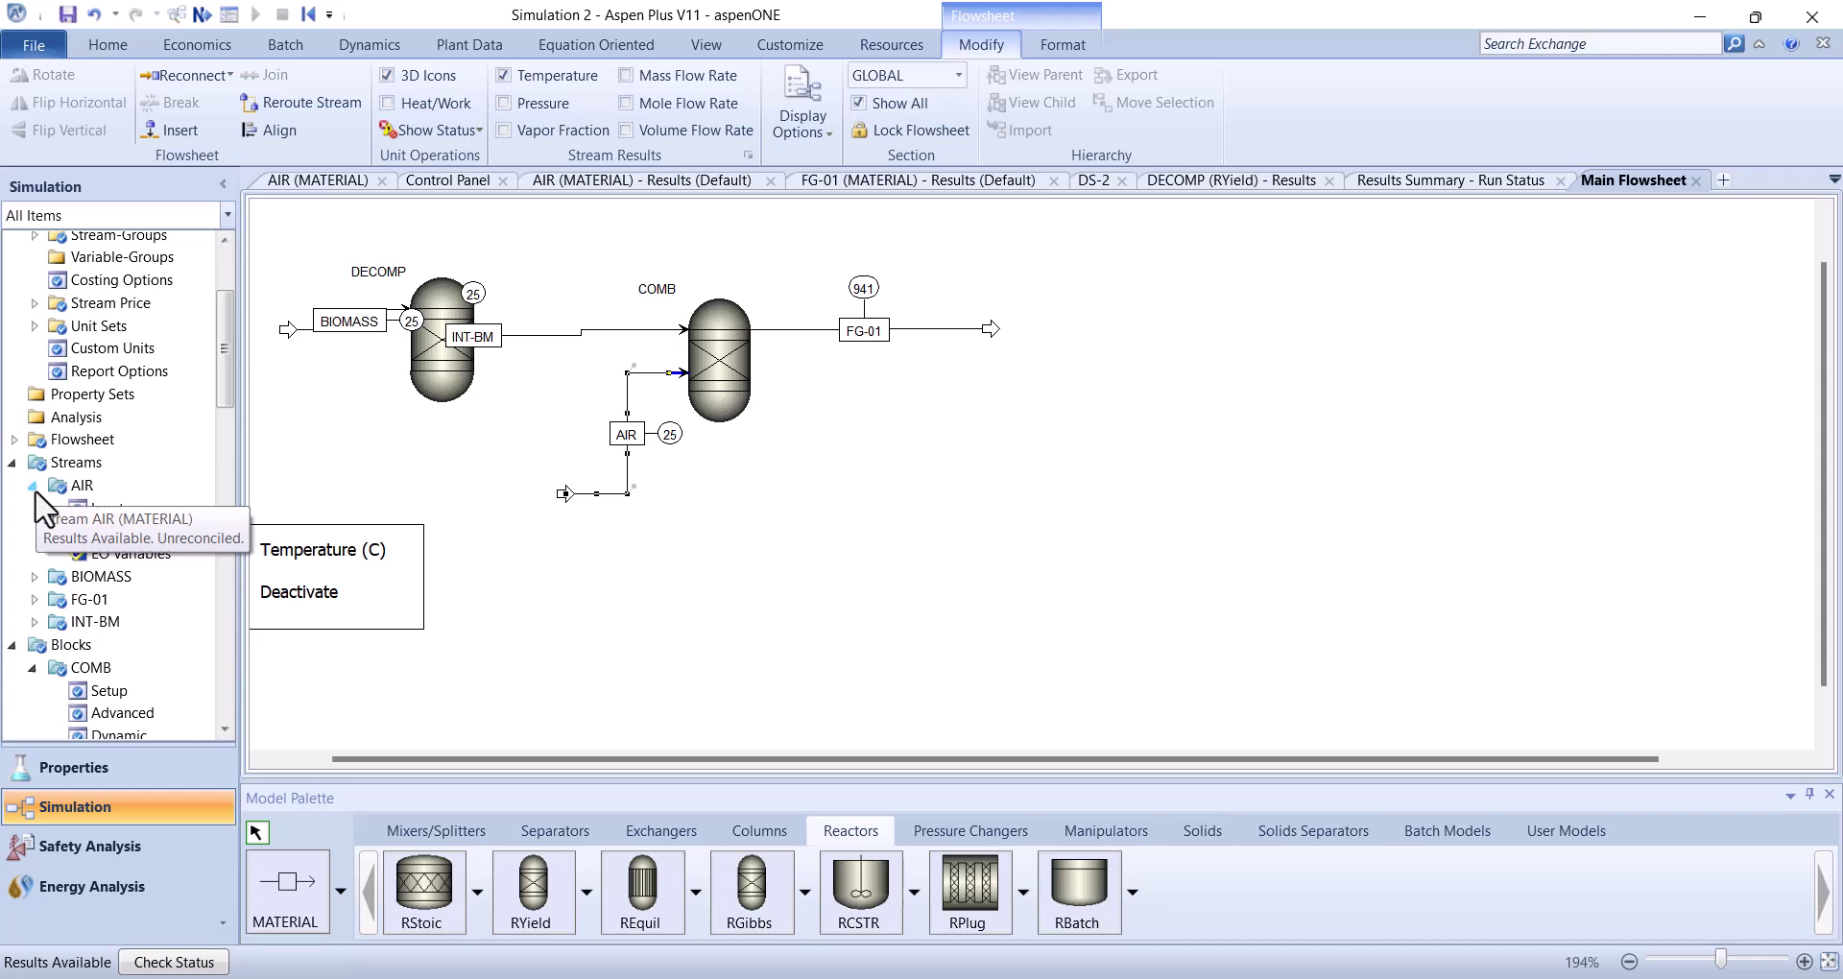
left_click(33, 486)
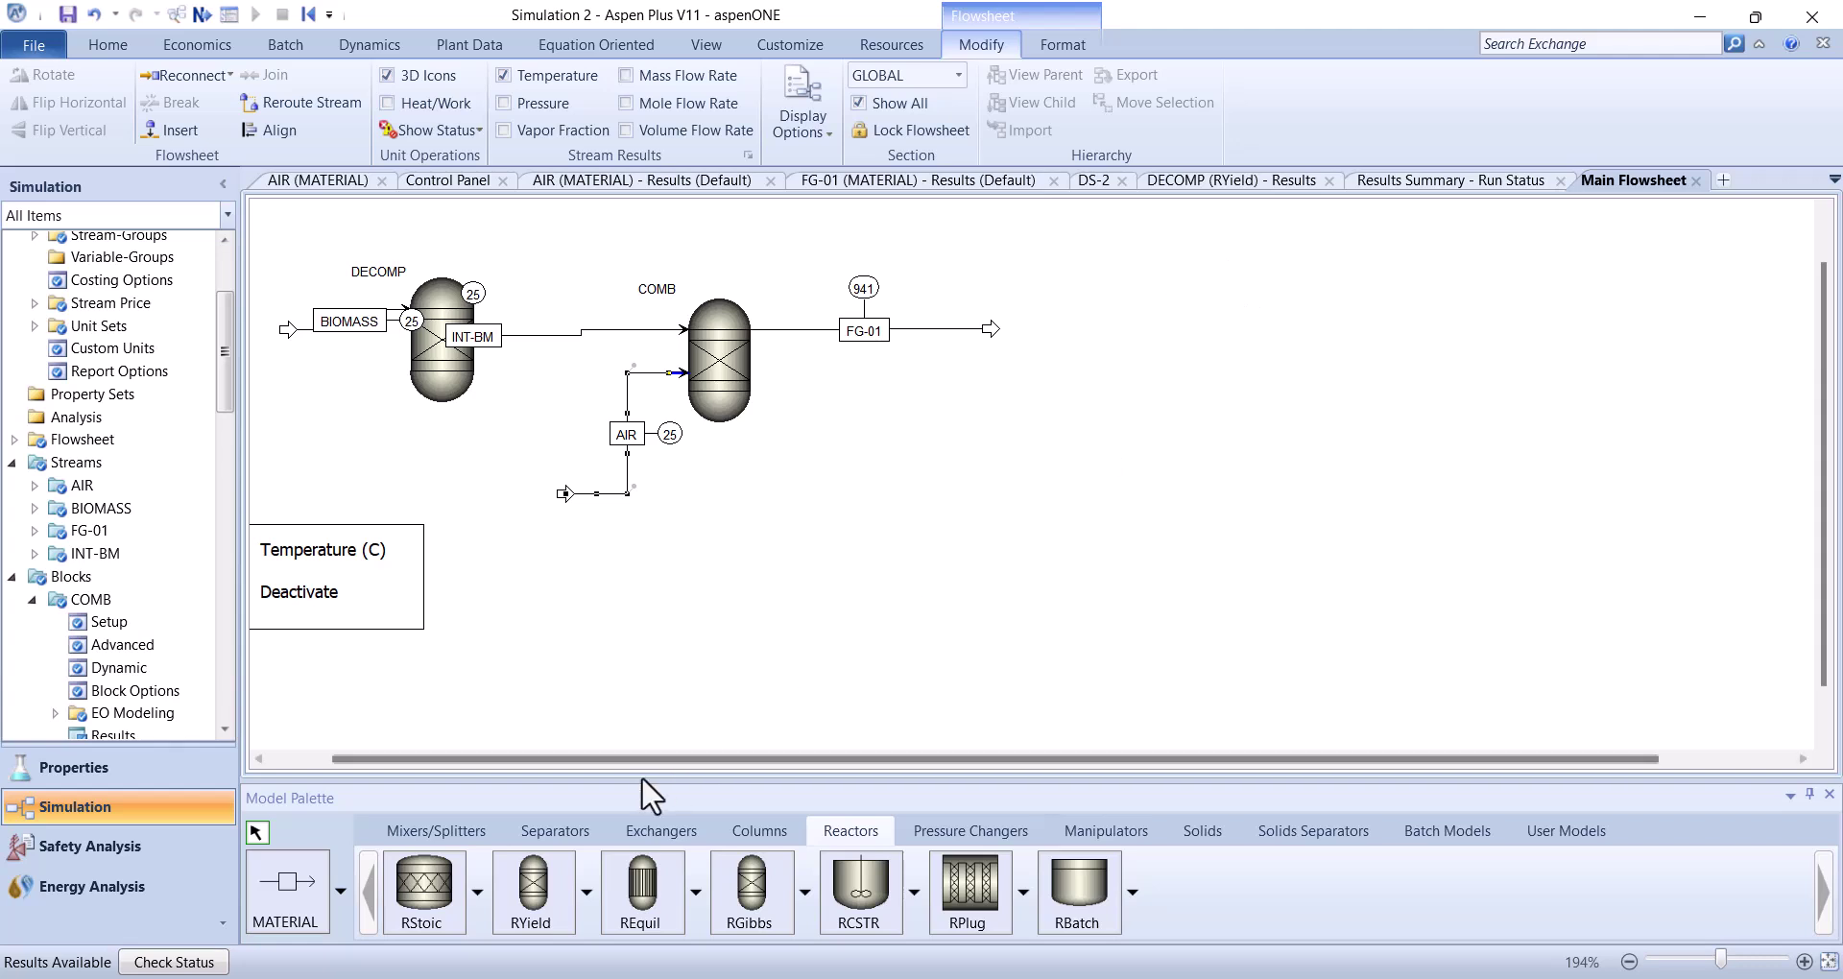
left_click(670, 831)
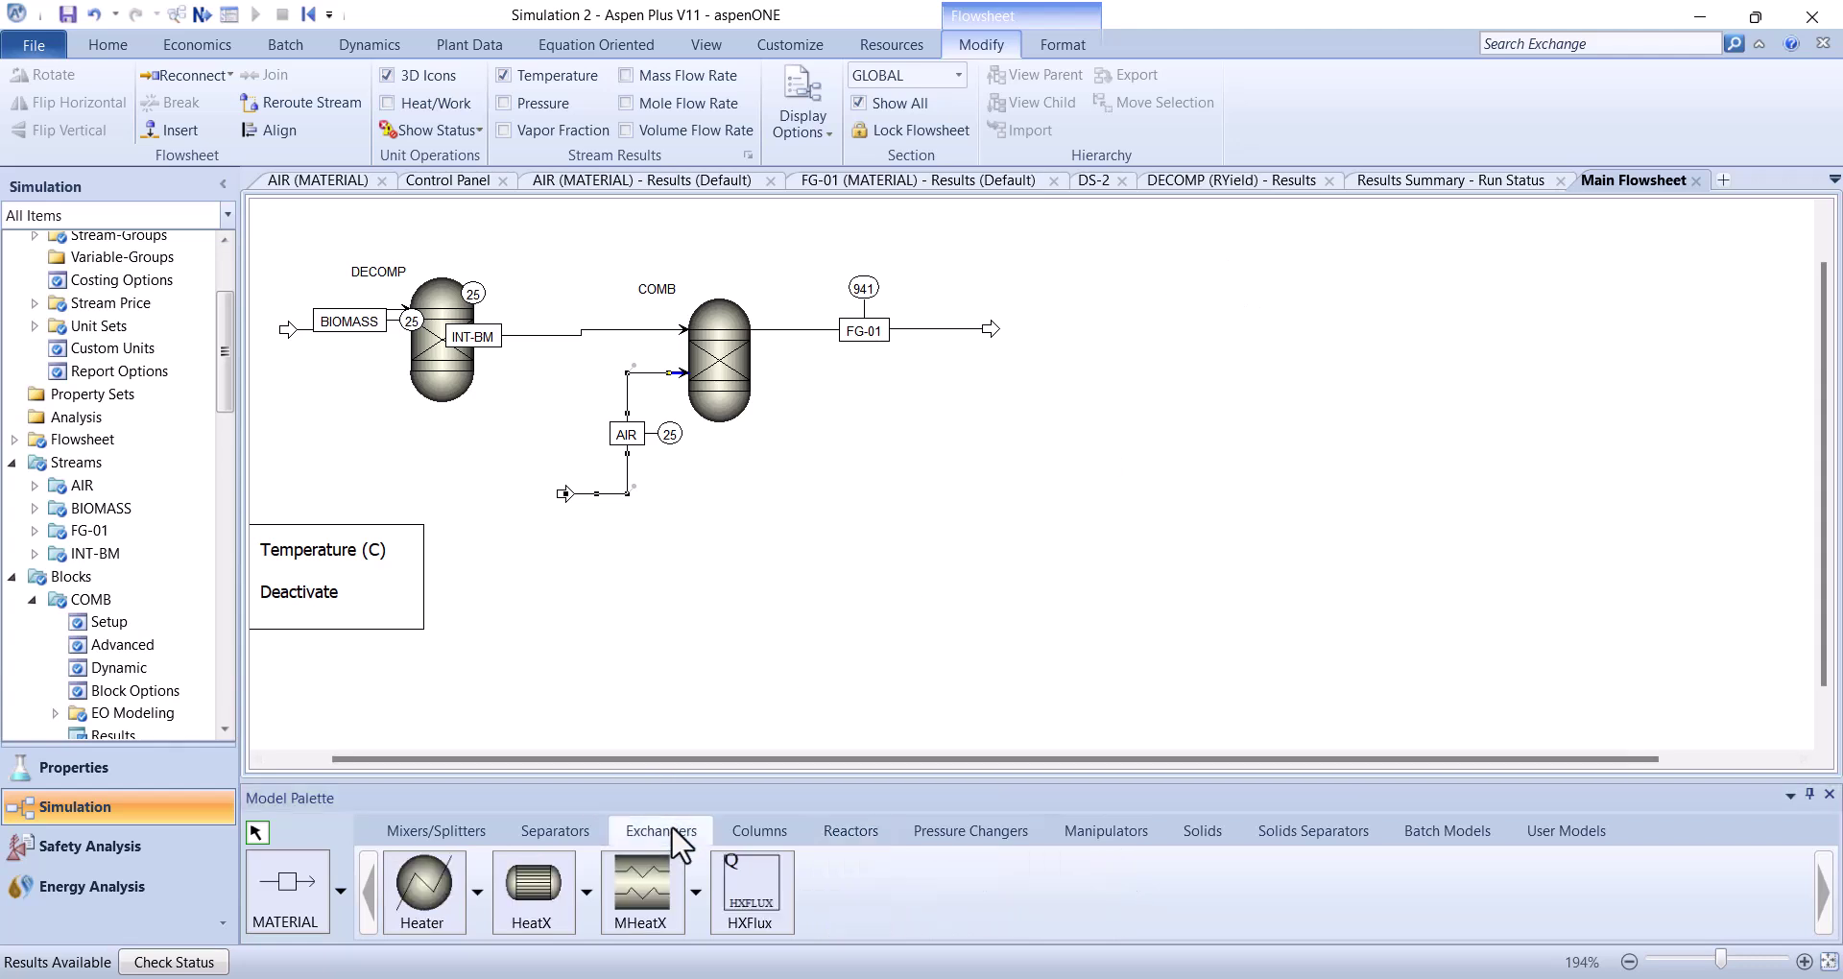
left_click(442, 894)
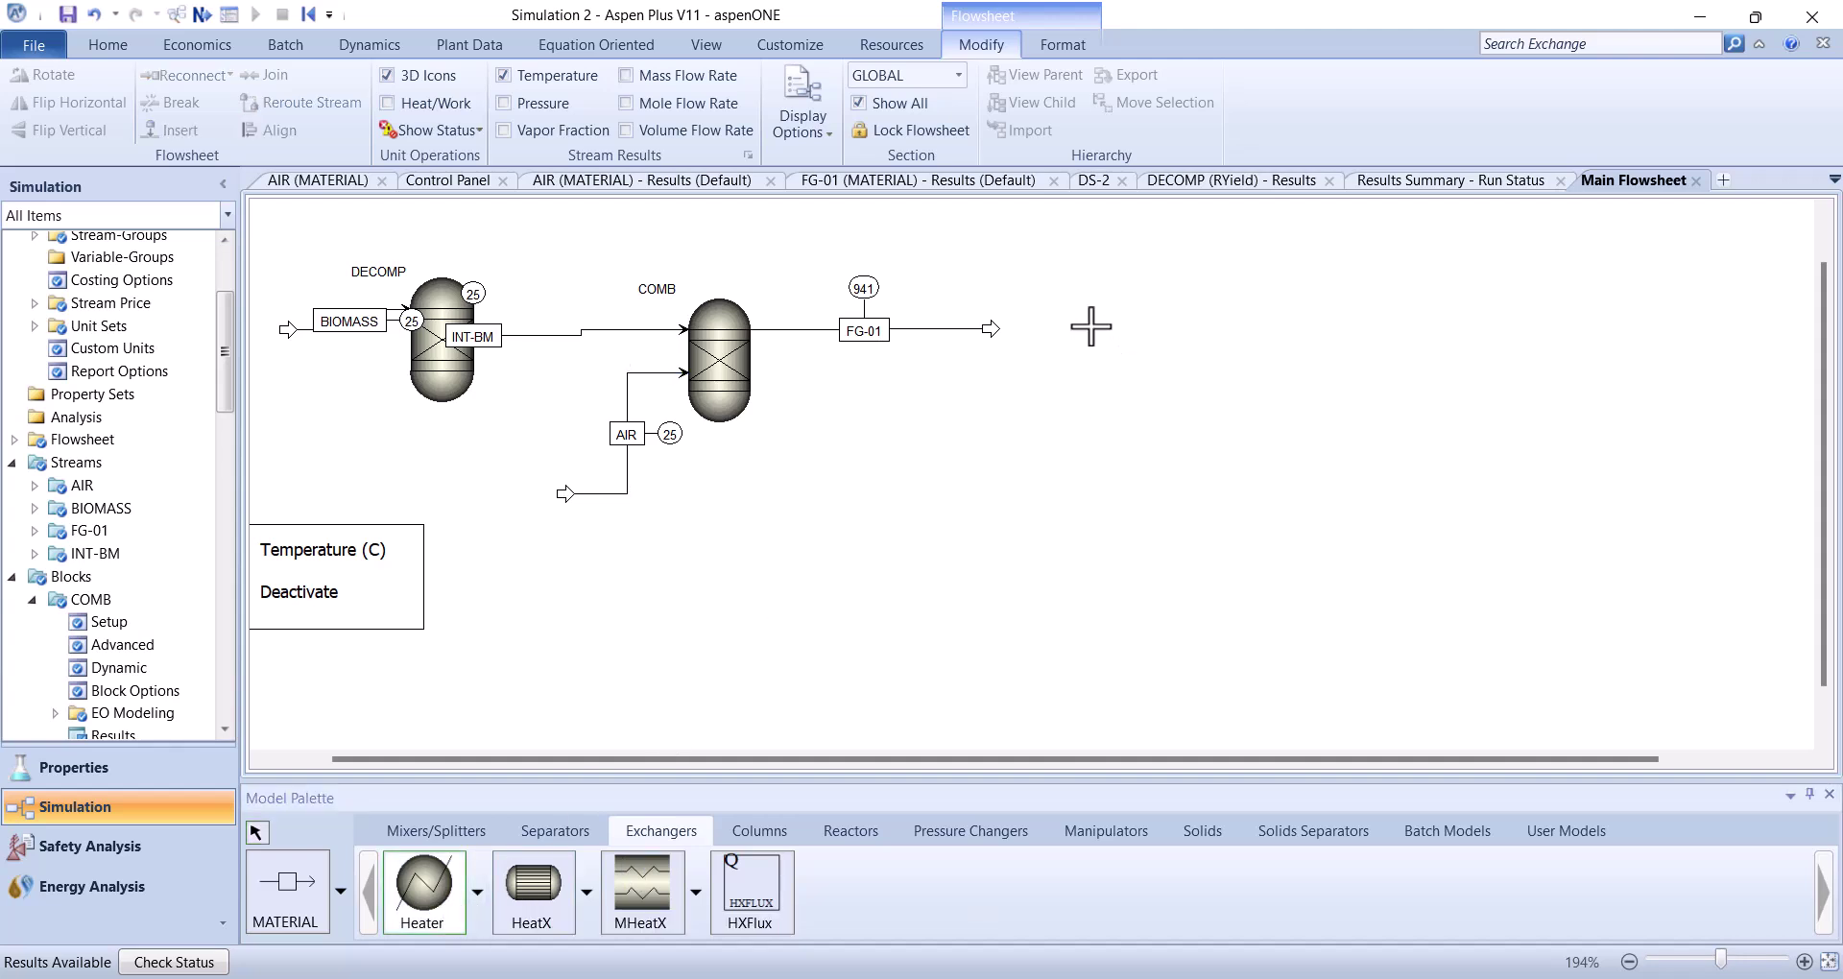
left_click(1056, 321)
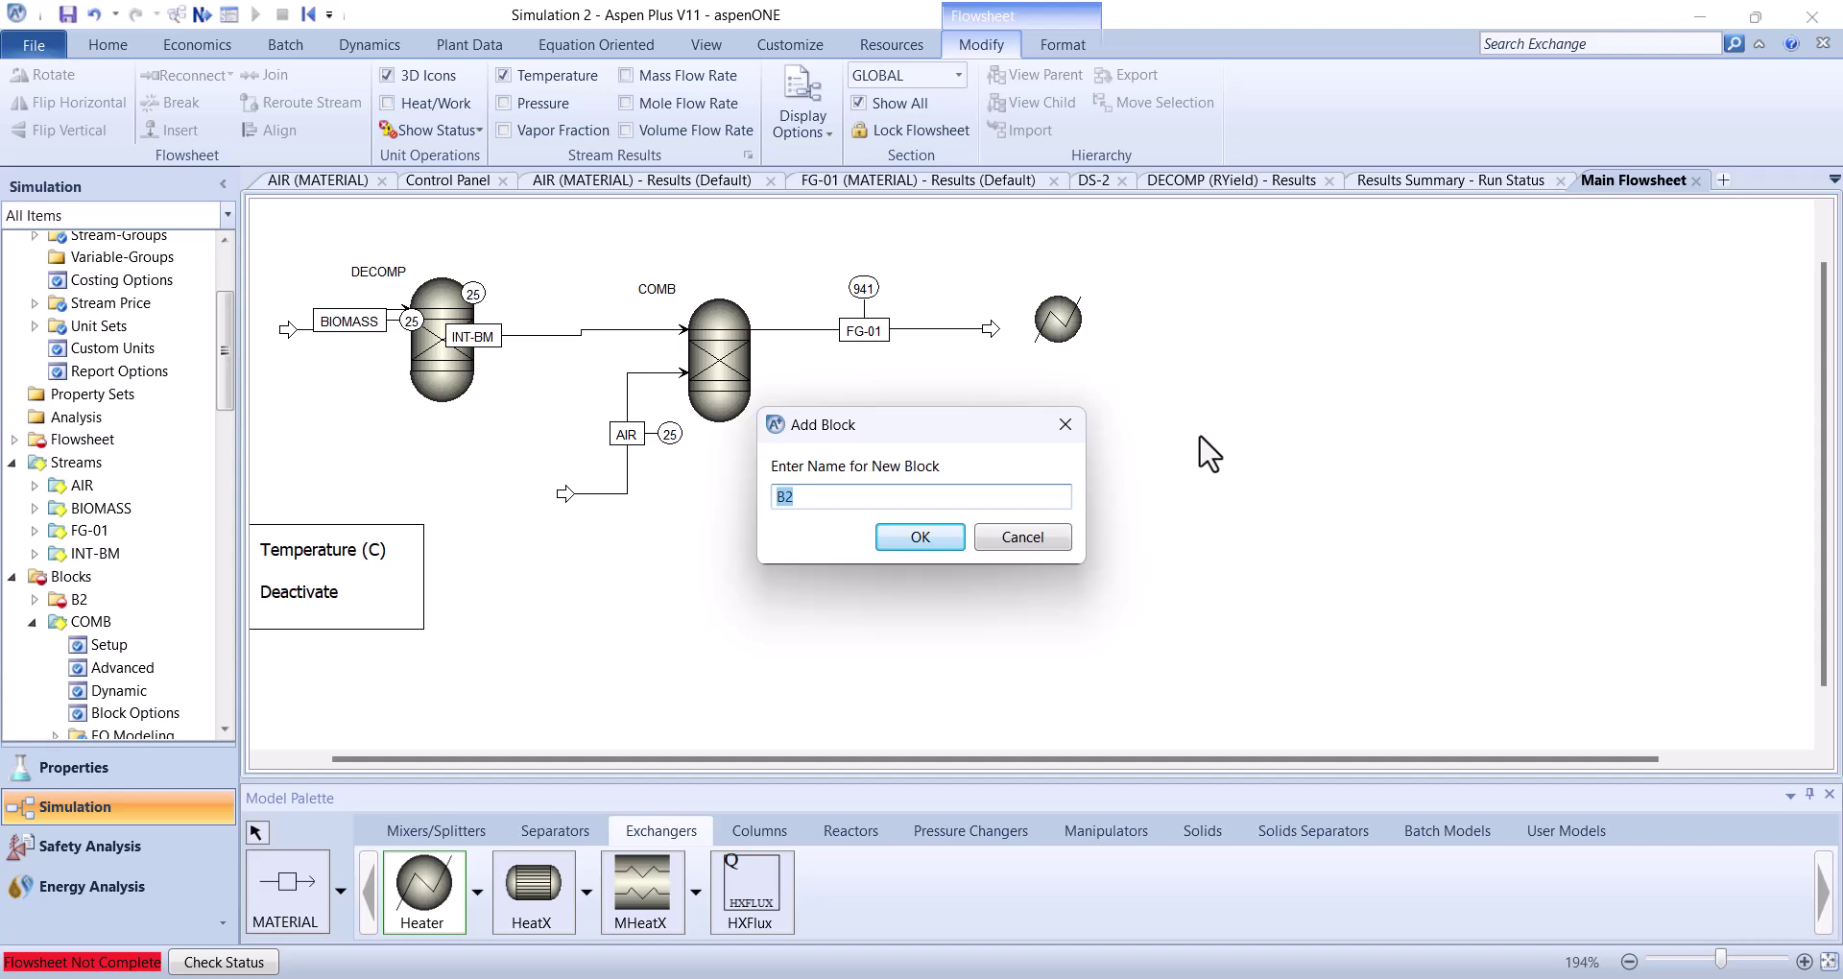
type("HEX1")
key("Return")
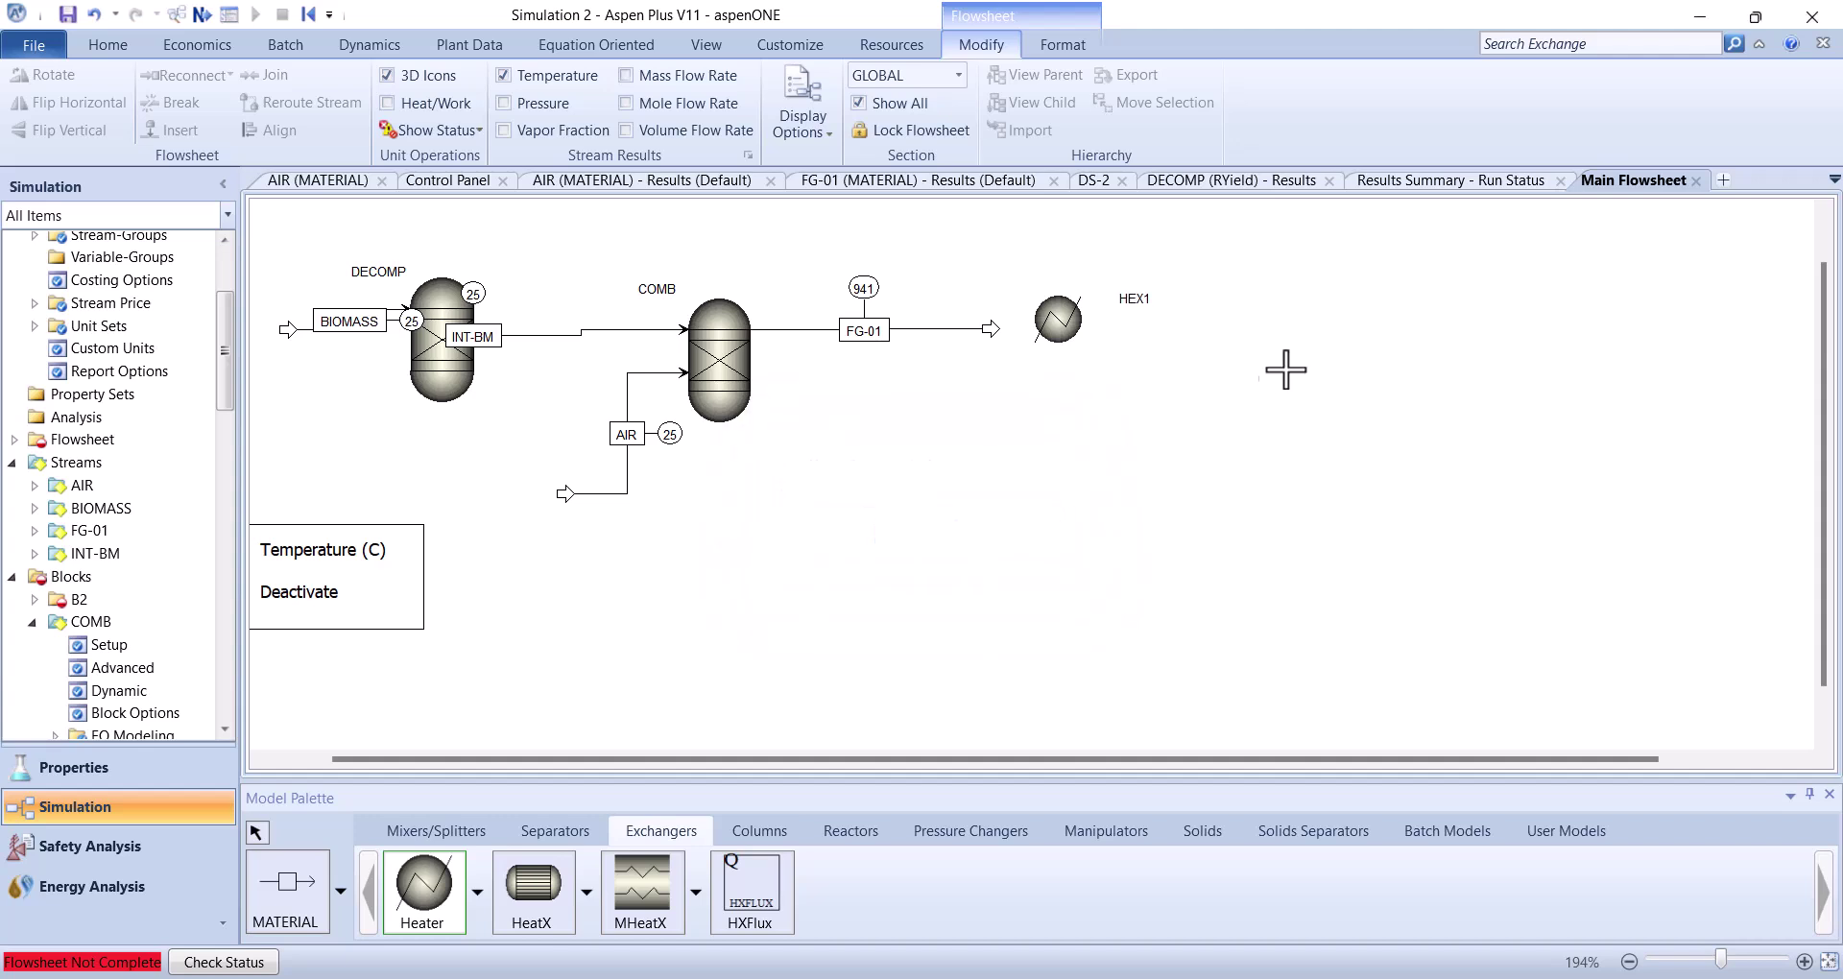
Connect FG-01 to the HEX1 feed port and add a material outlet stream from HEX1 named FG-02
right_click(1046, 345)
left_click_drag(990, 330, 1025, 309)
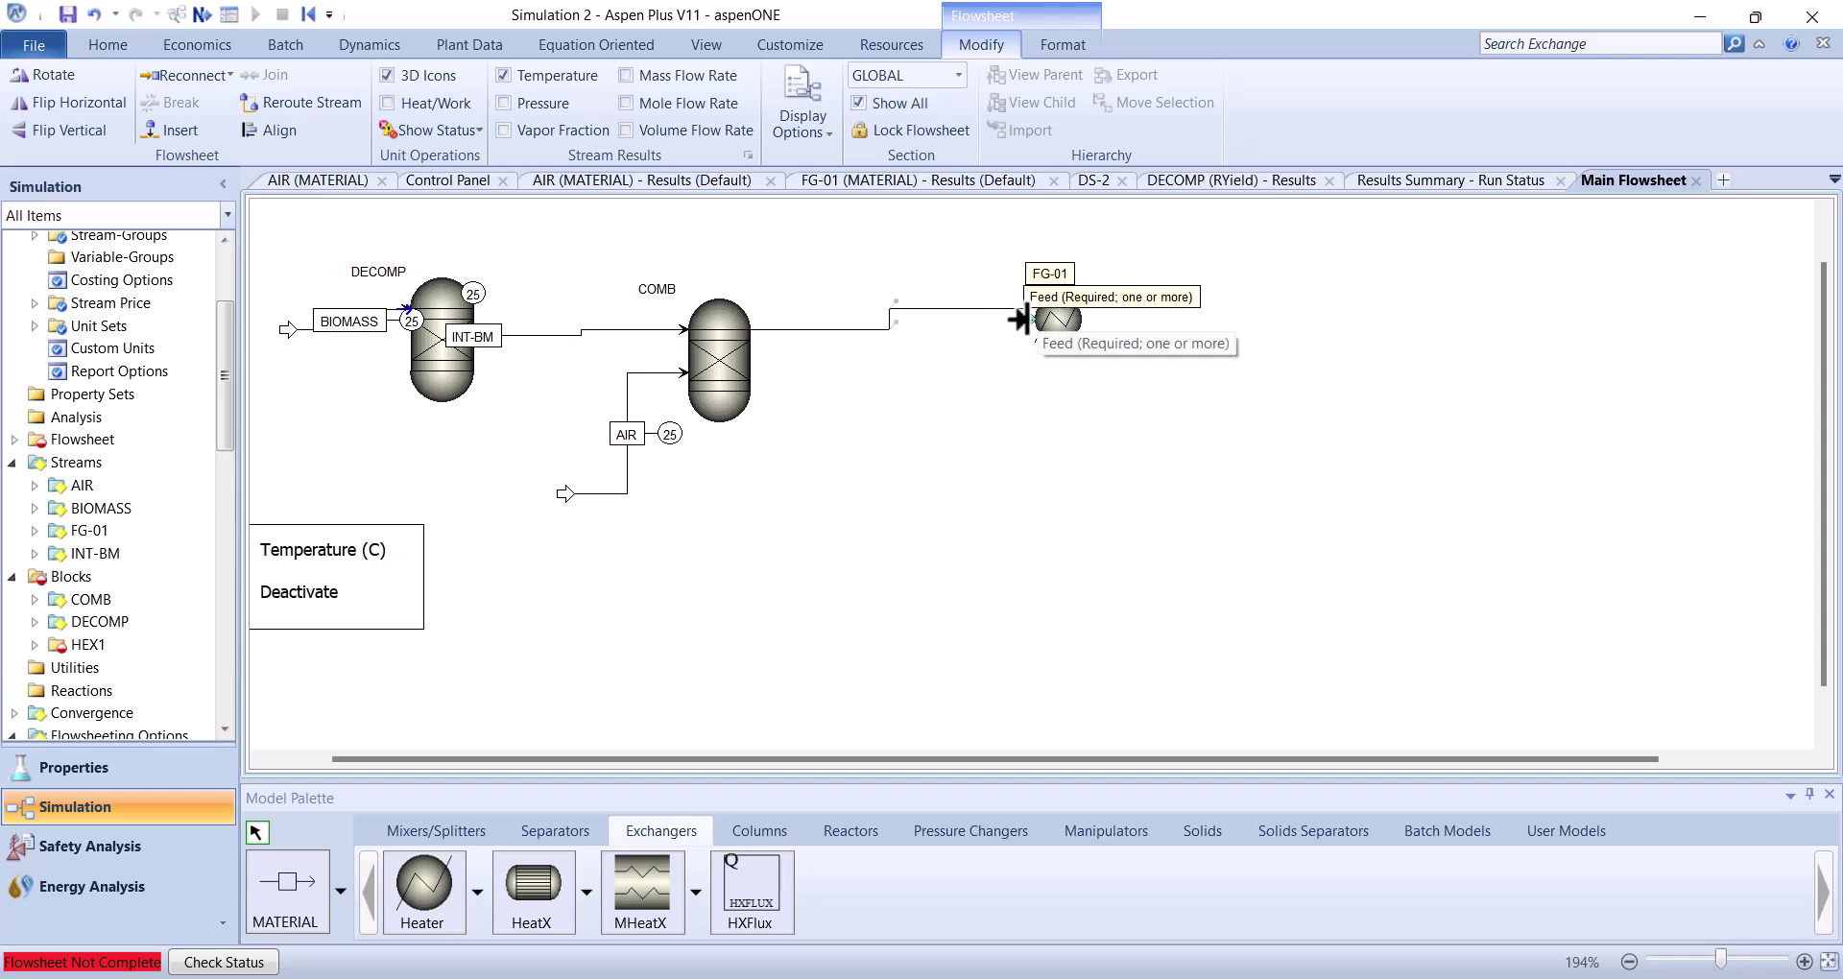
left_click(273, 897)
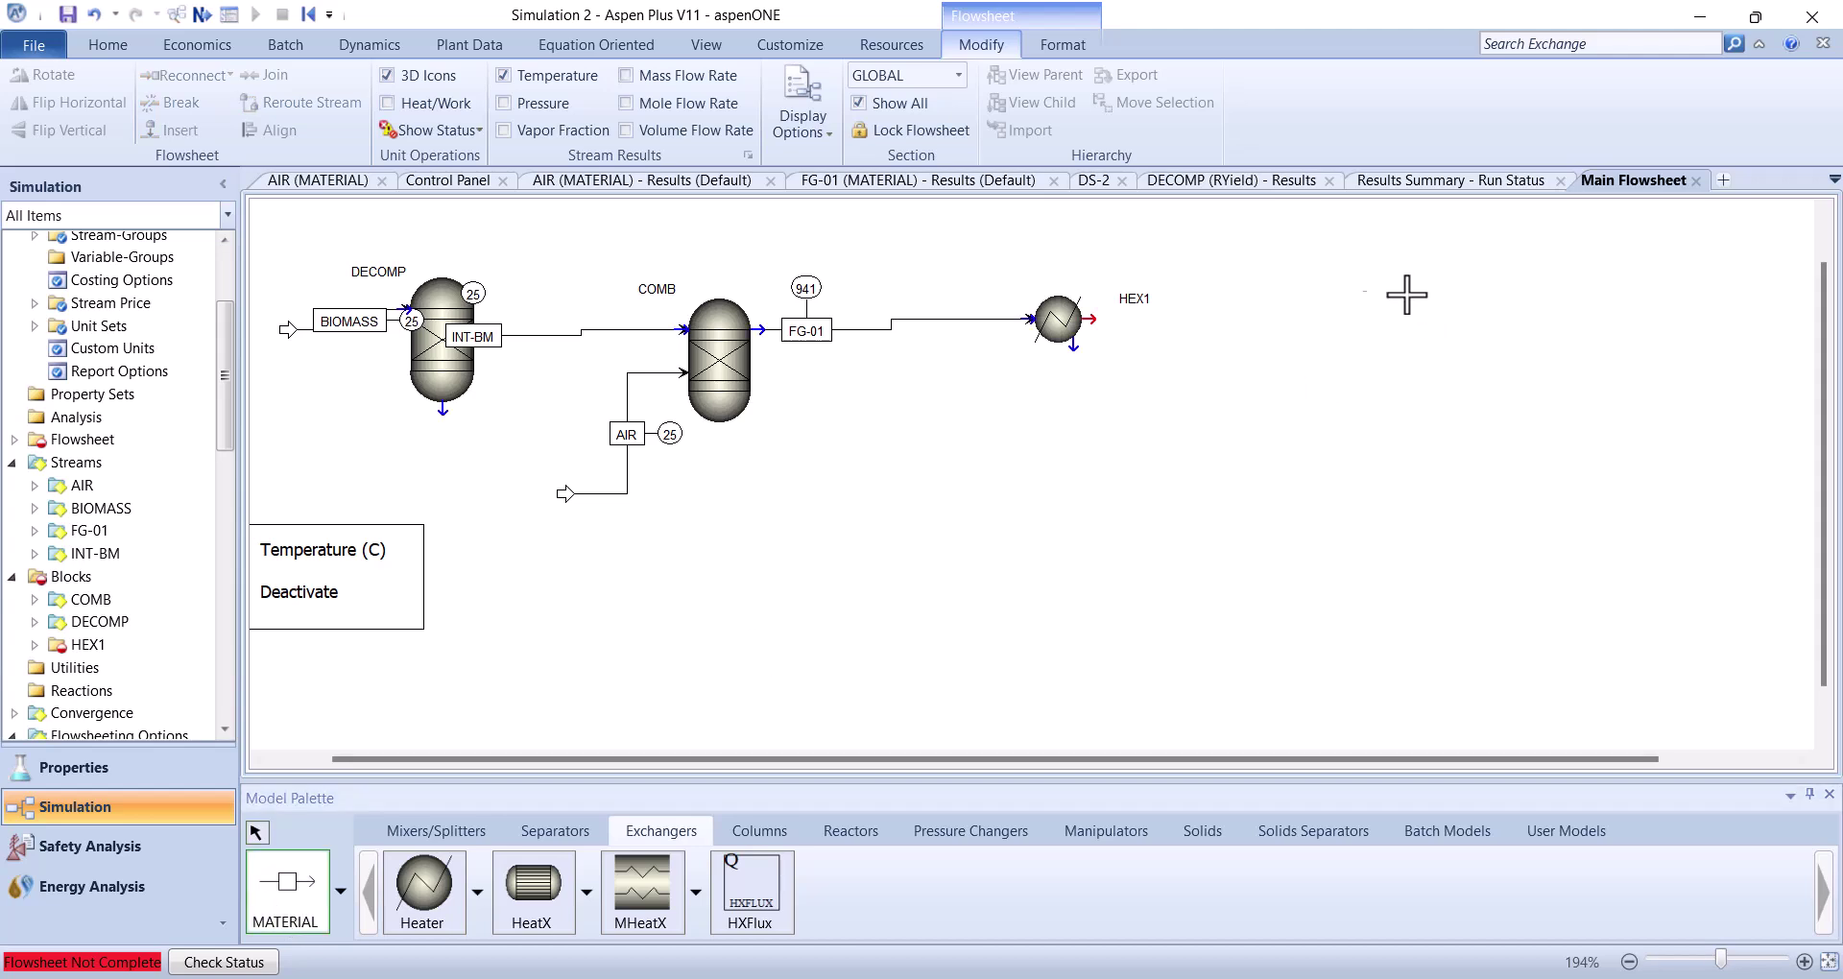
left_click(1087, 319)
left_click(1253, 318)
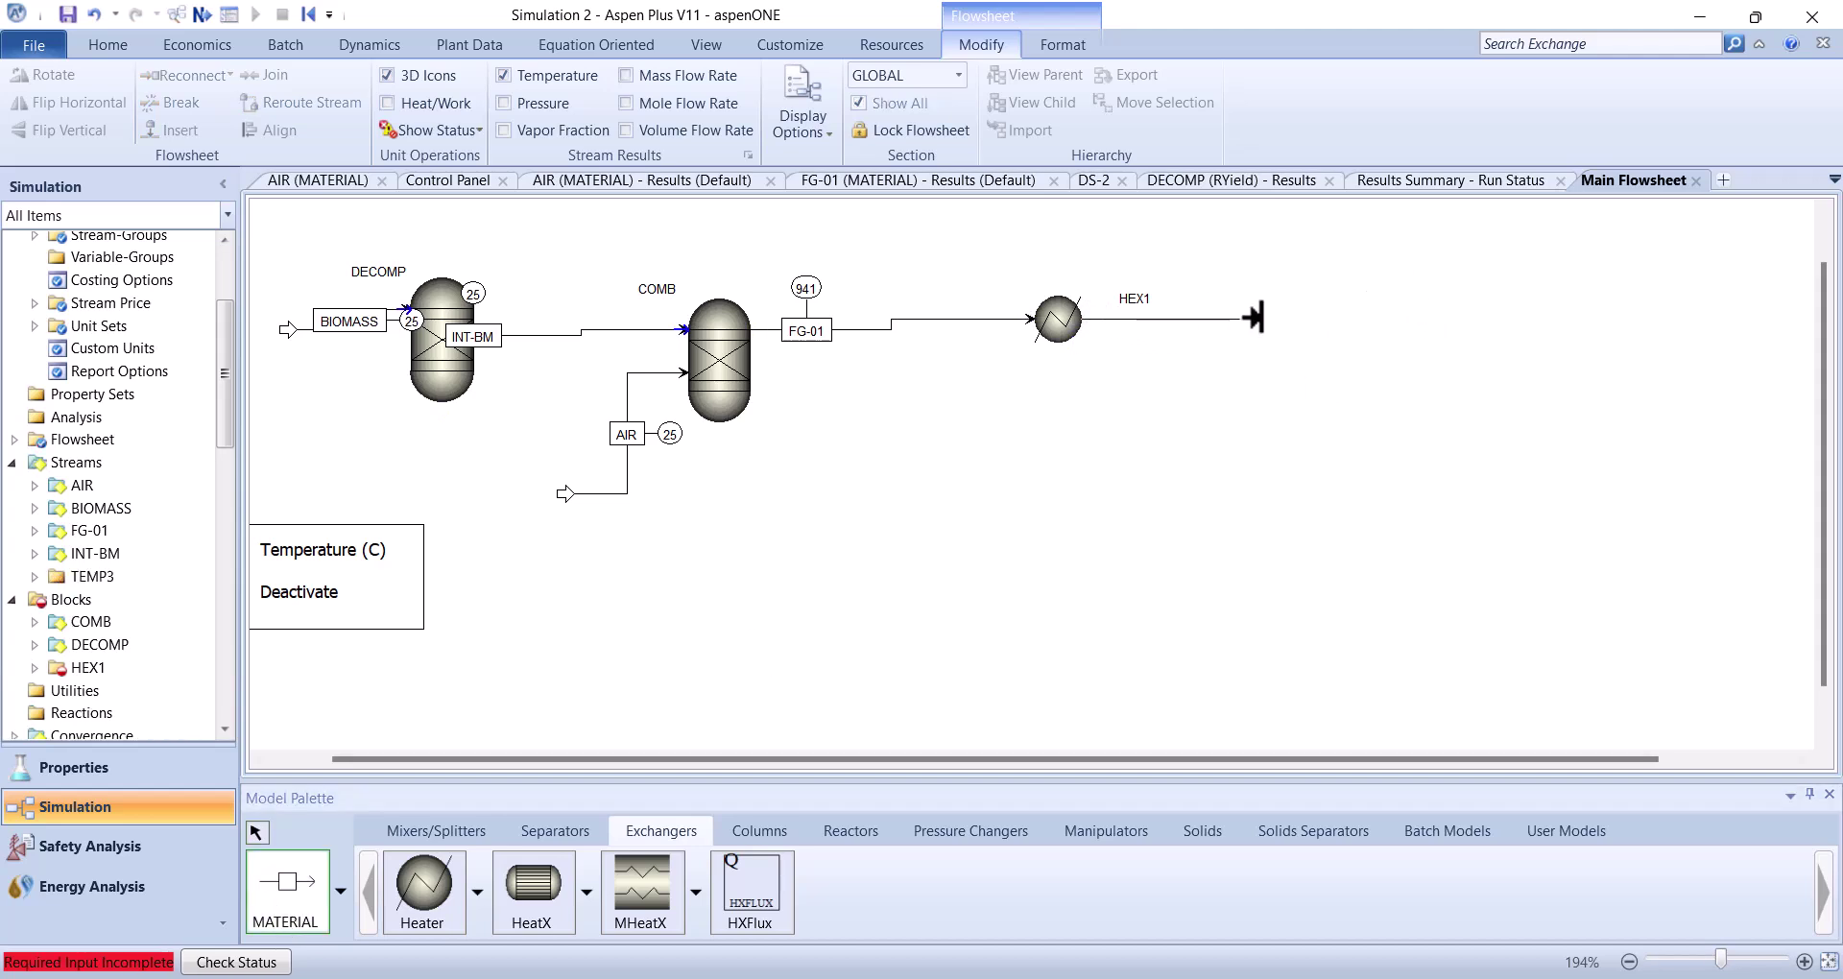
type("FG-02")
key("Return")
right_click(1070, 389)
Specify a temperature of 130 °C and a pressure of 1 bar for HEX1
left_click(1055, 317)
double_click(1060, 327)
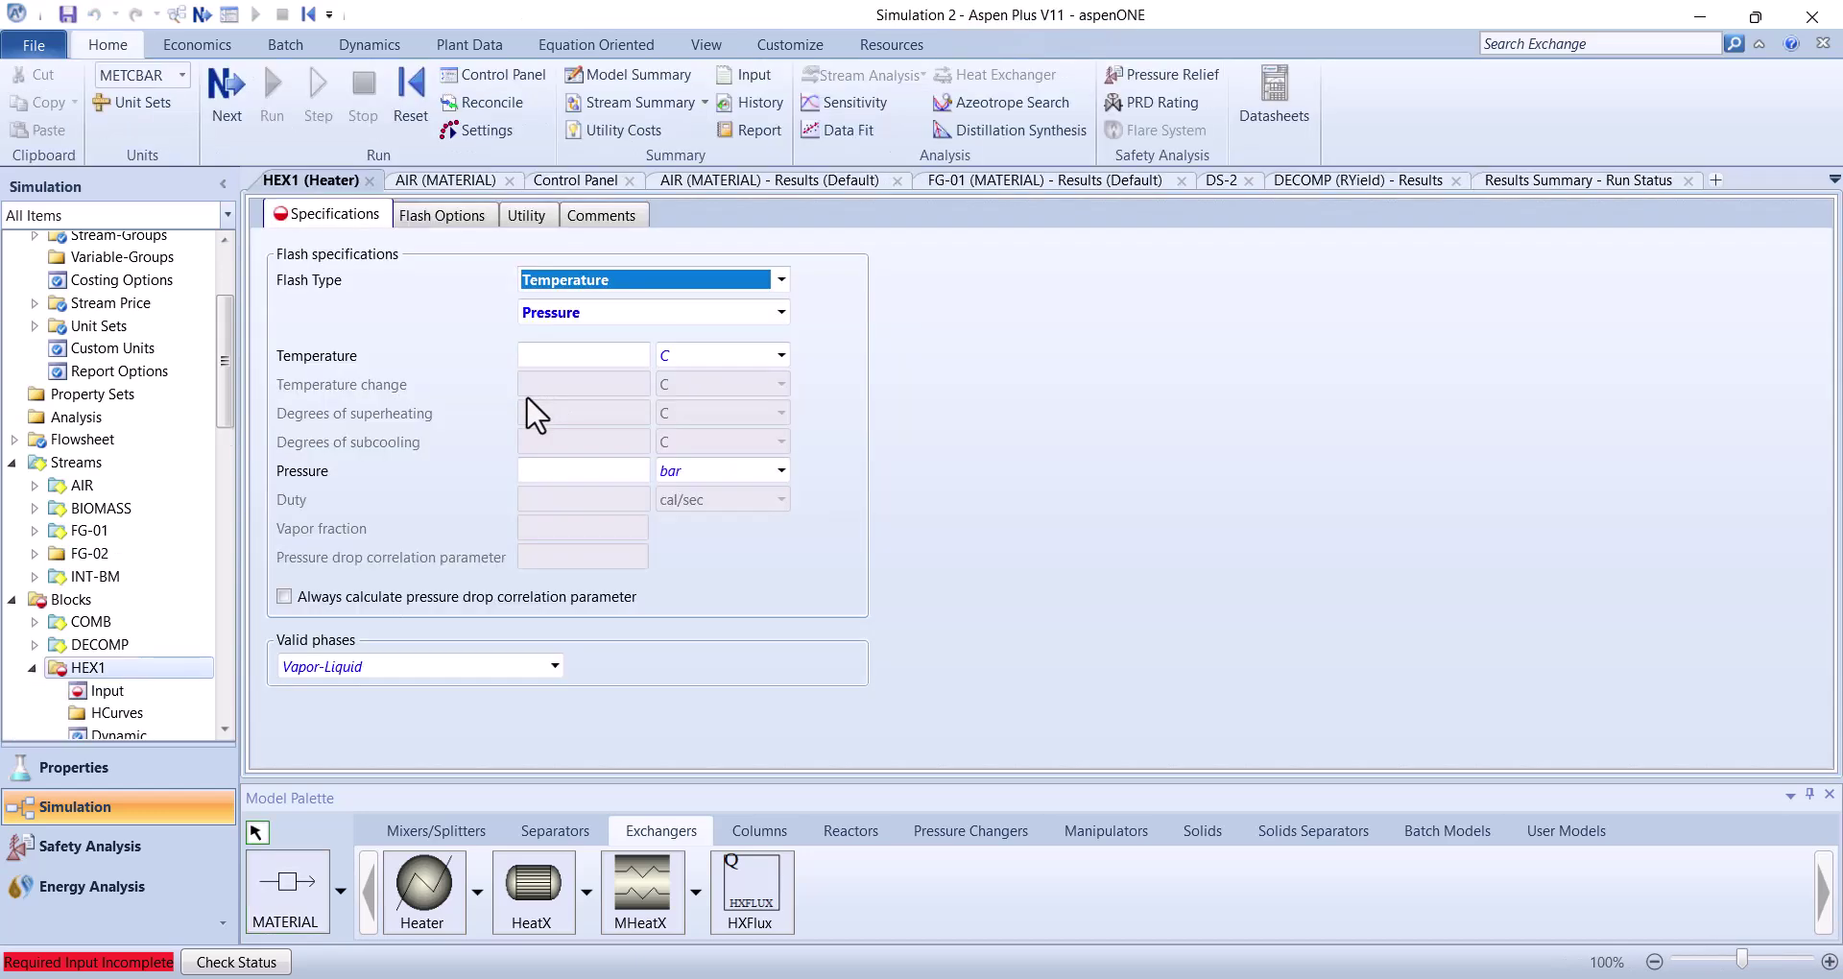
left_click(561, 357)
type("130")
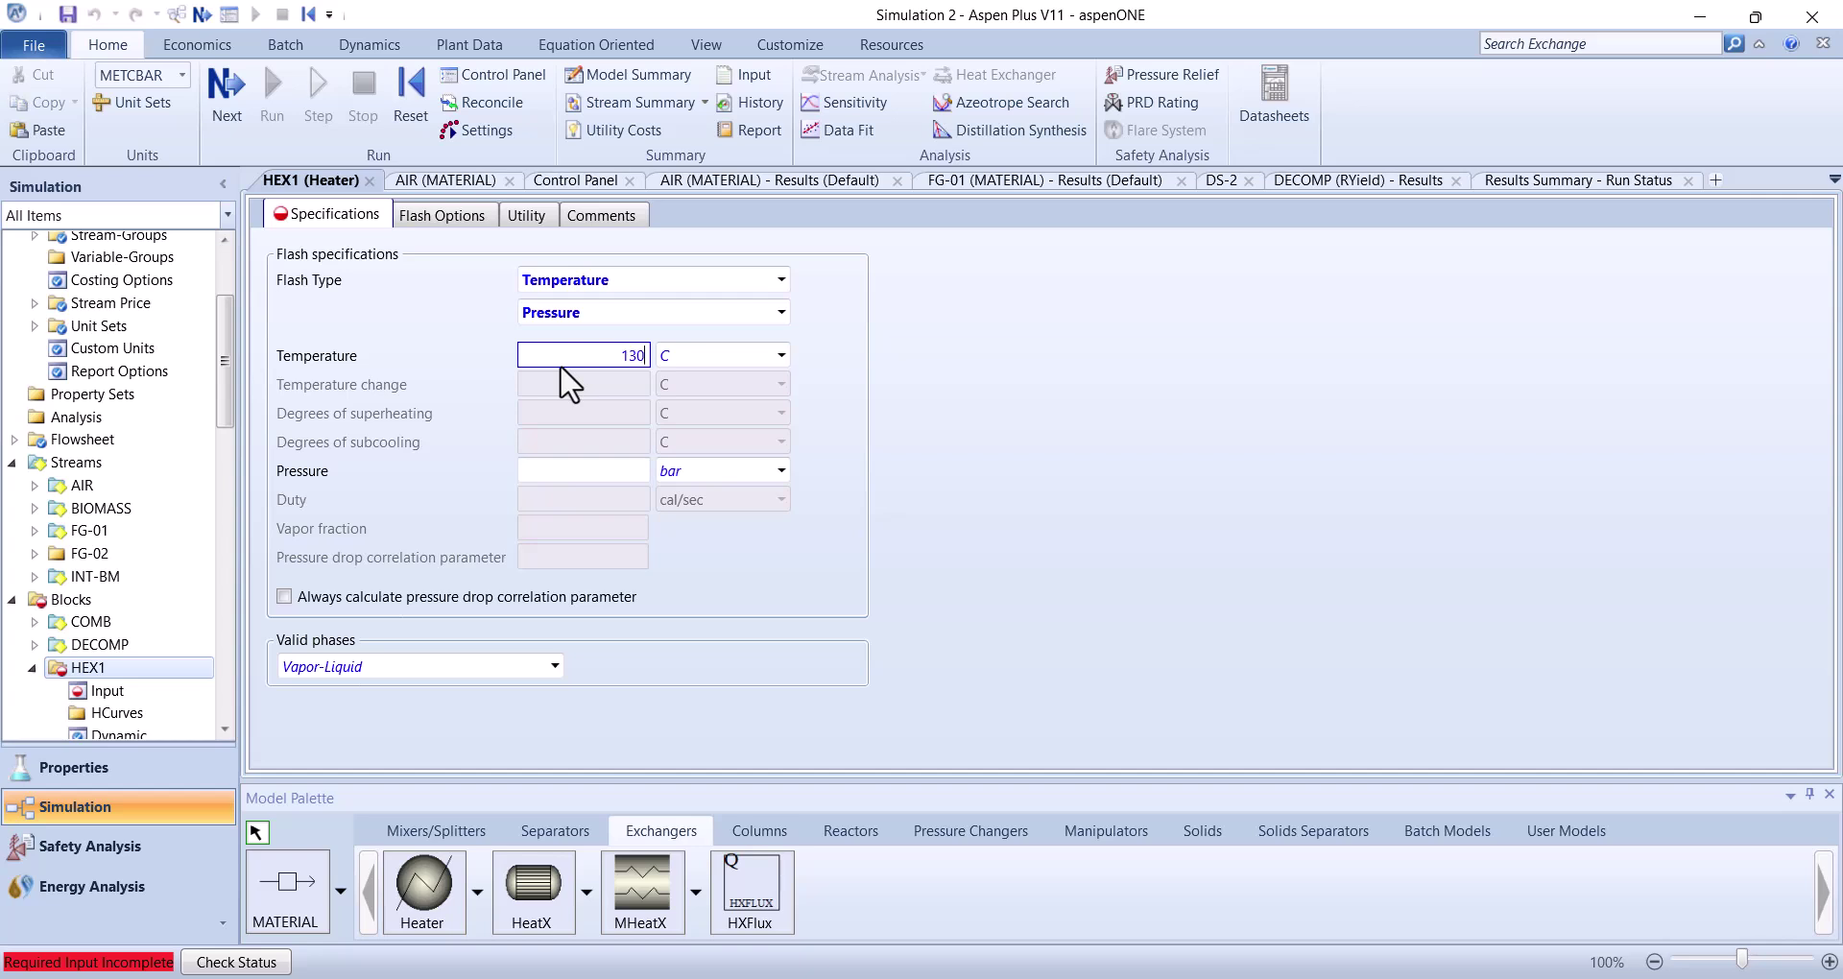
left_click(573, 476)
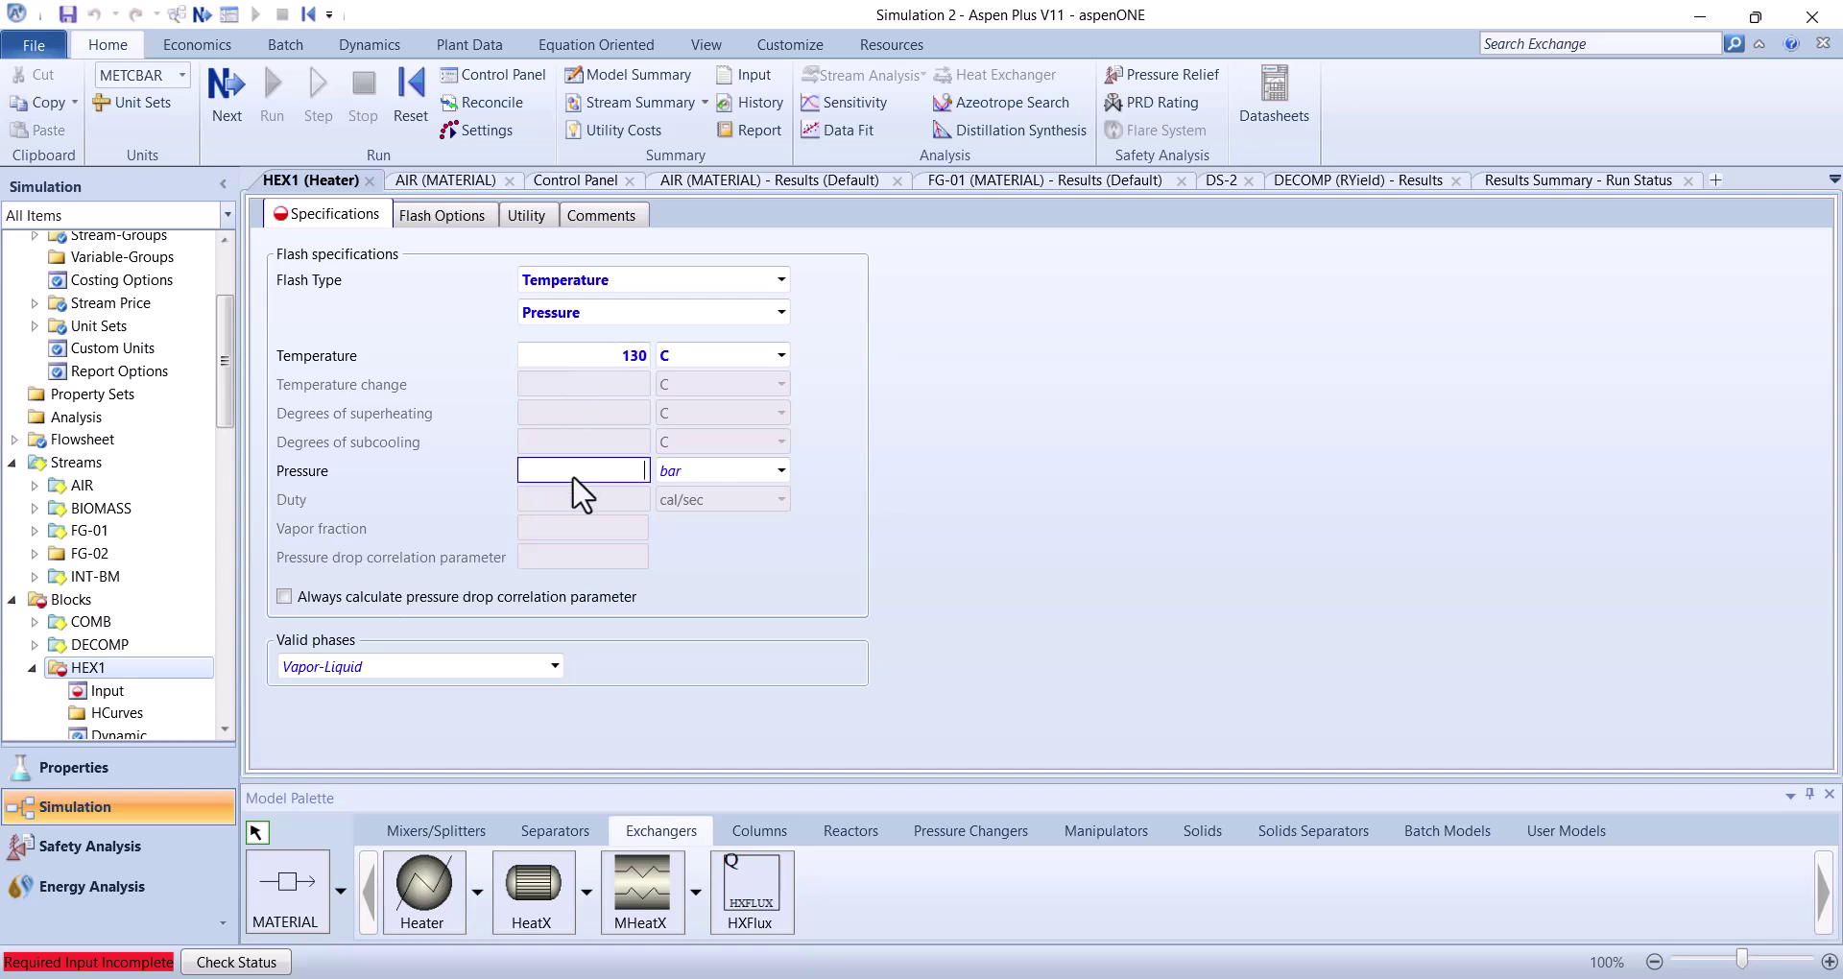
type("1")
left_click(1113, 518)
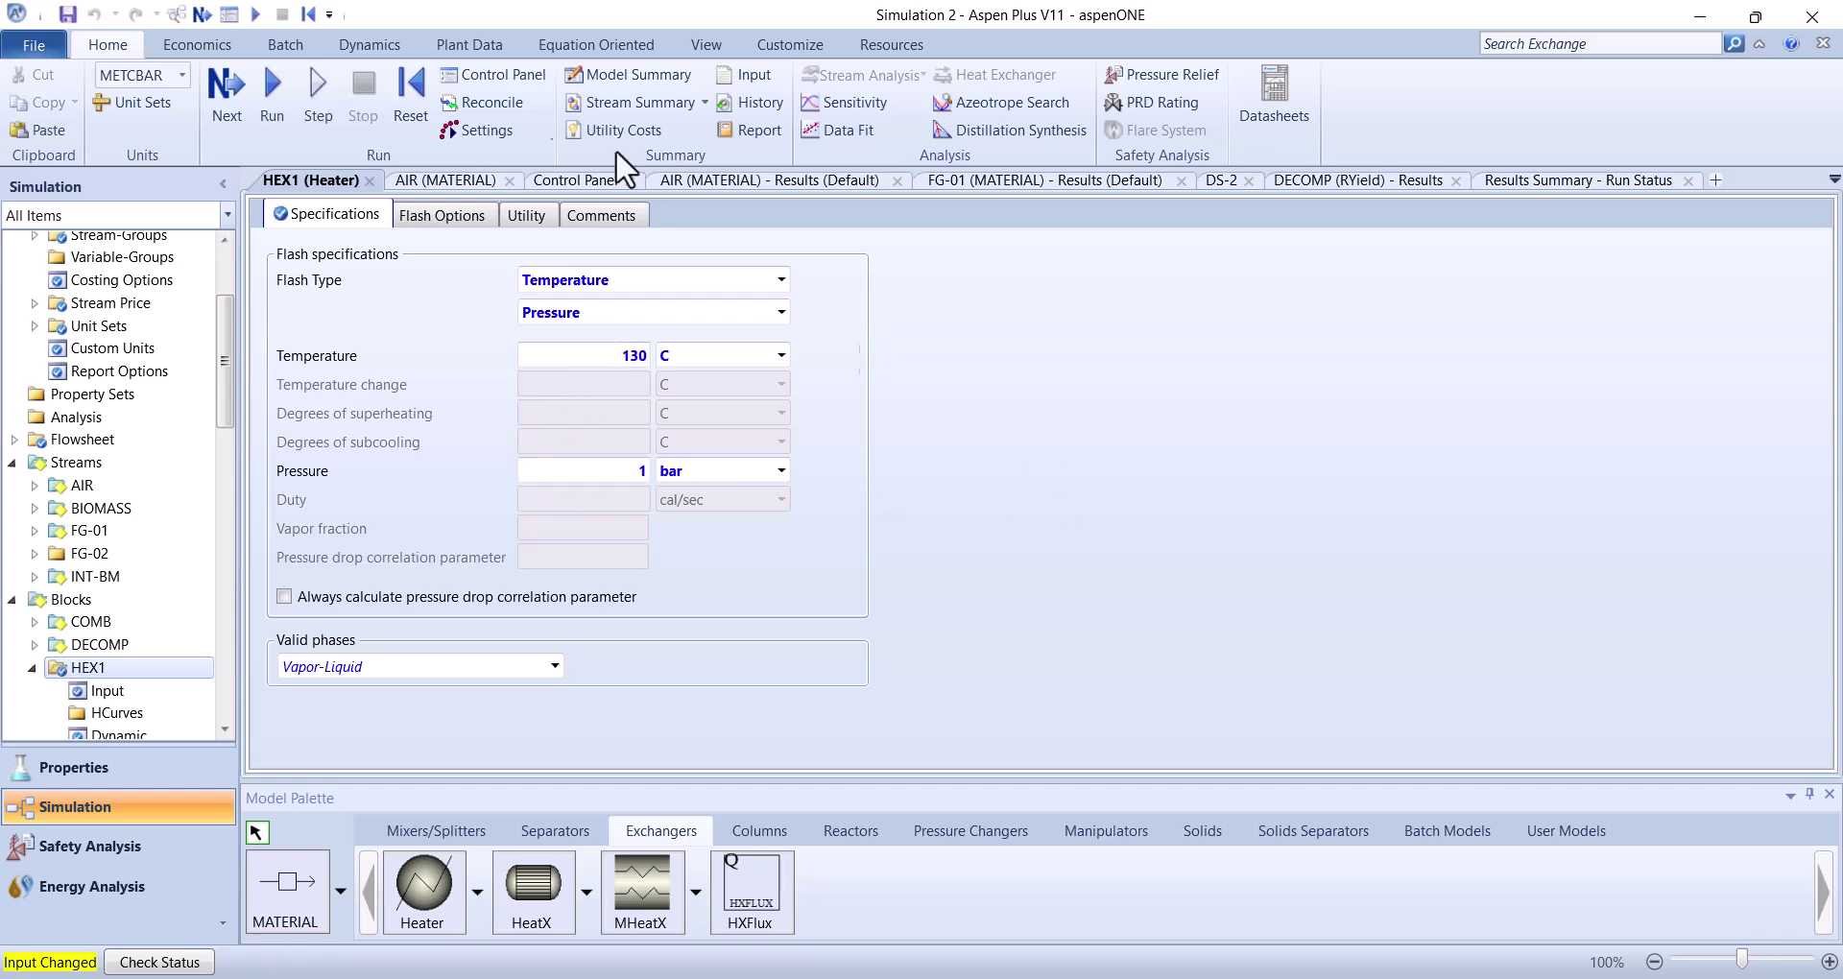
Reinitialize the whole simulation and run it with the new heater included
left_click(417, 96)
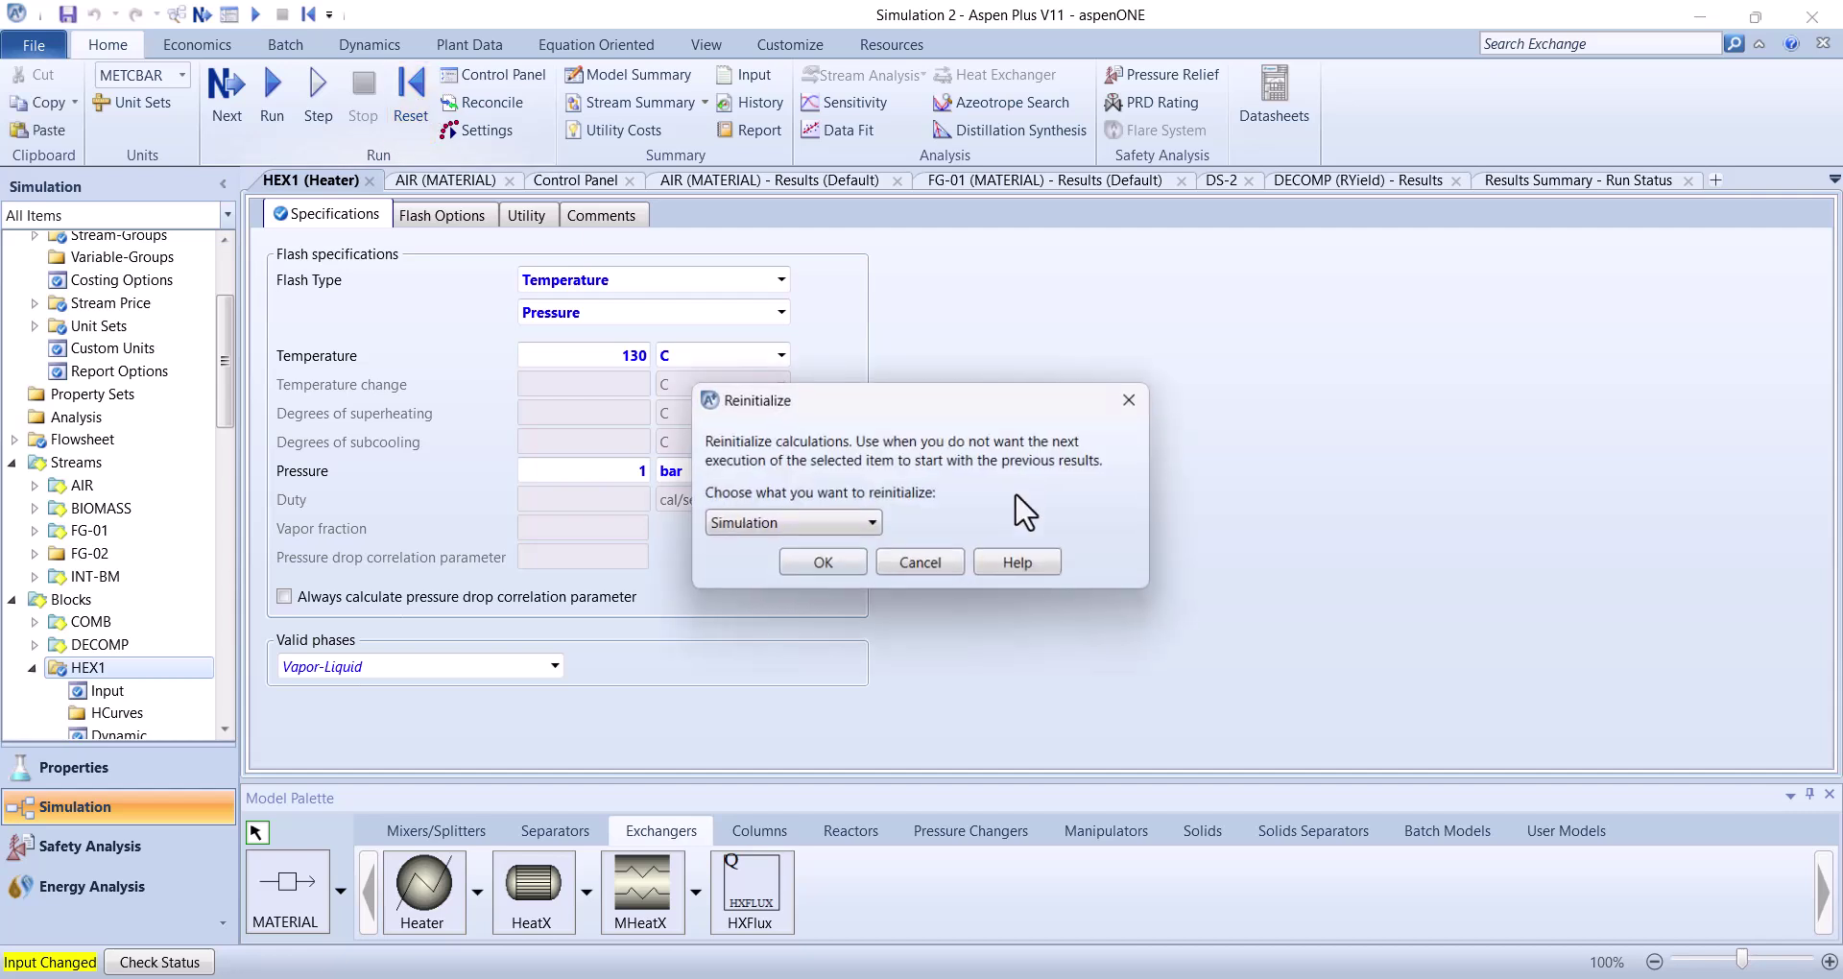
left_click(821, 562)
left_click(1061, 531)
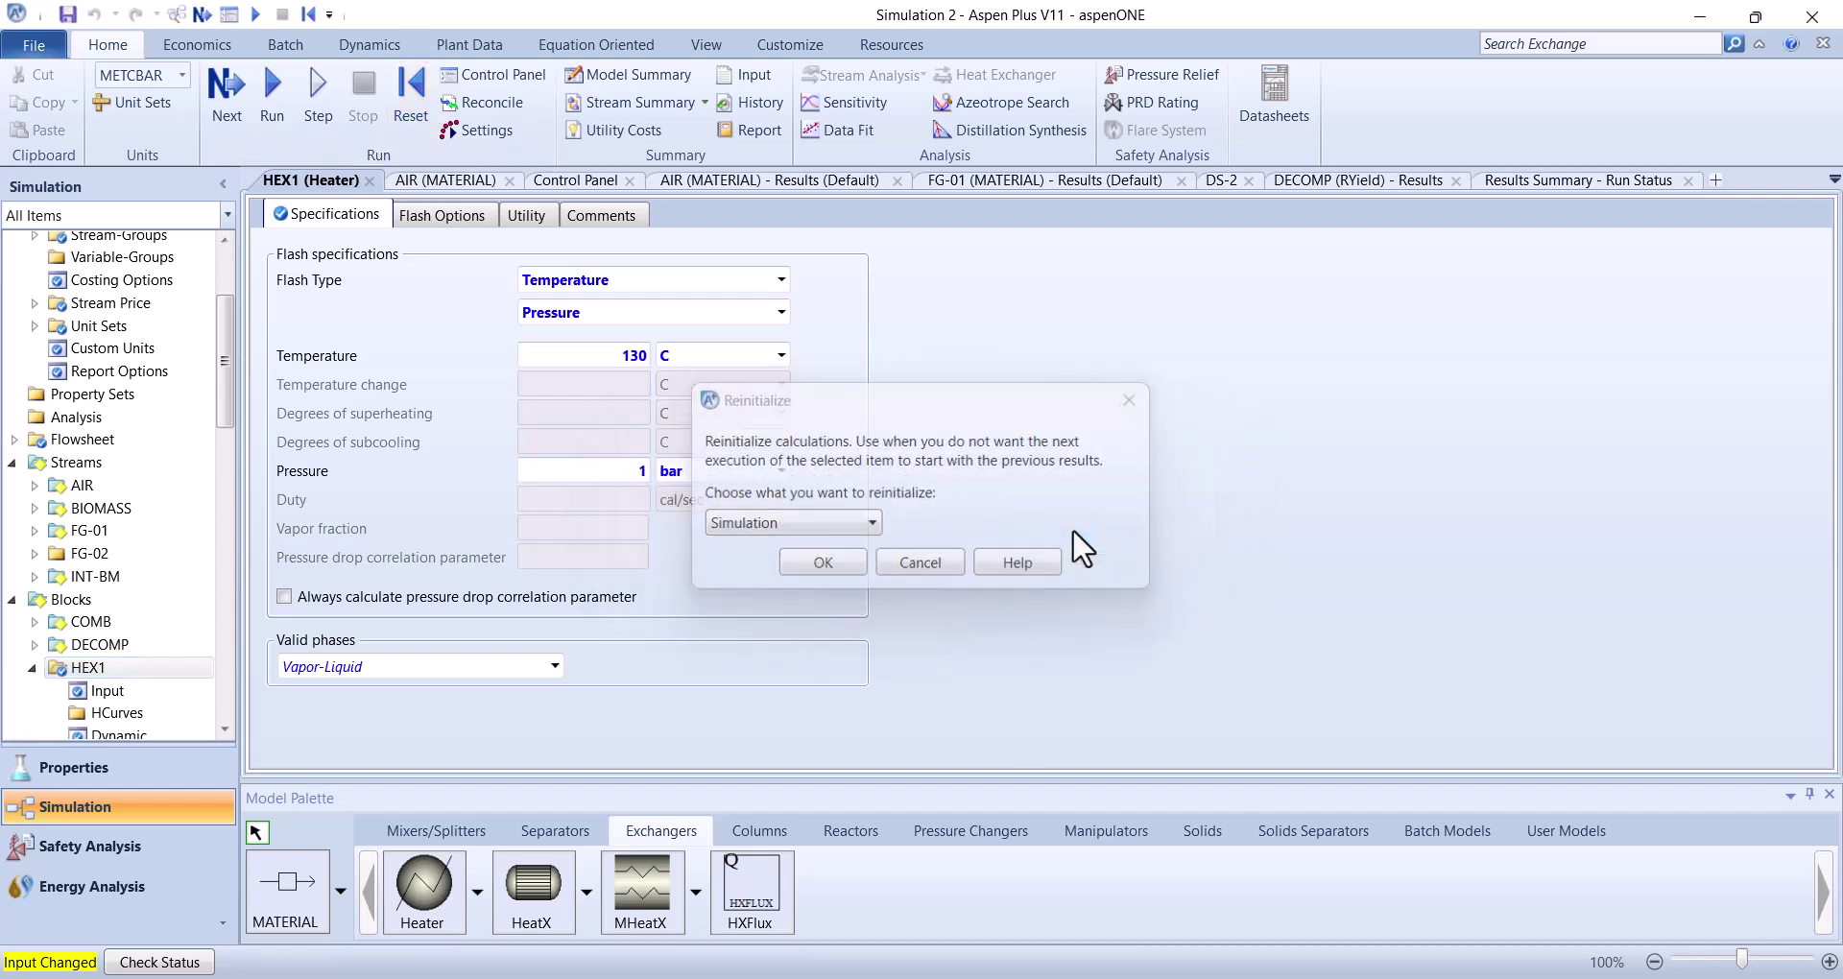
left_click(209, 113)
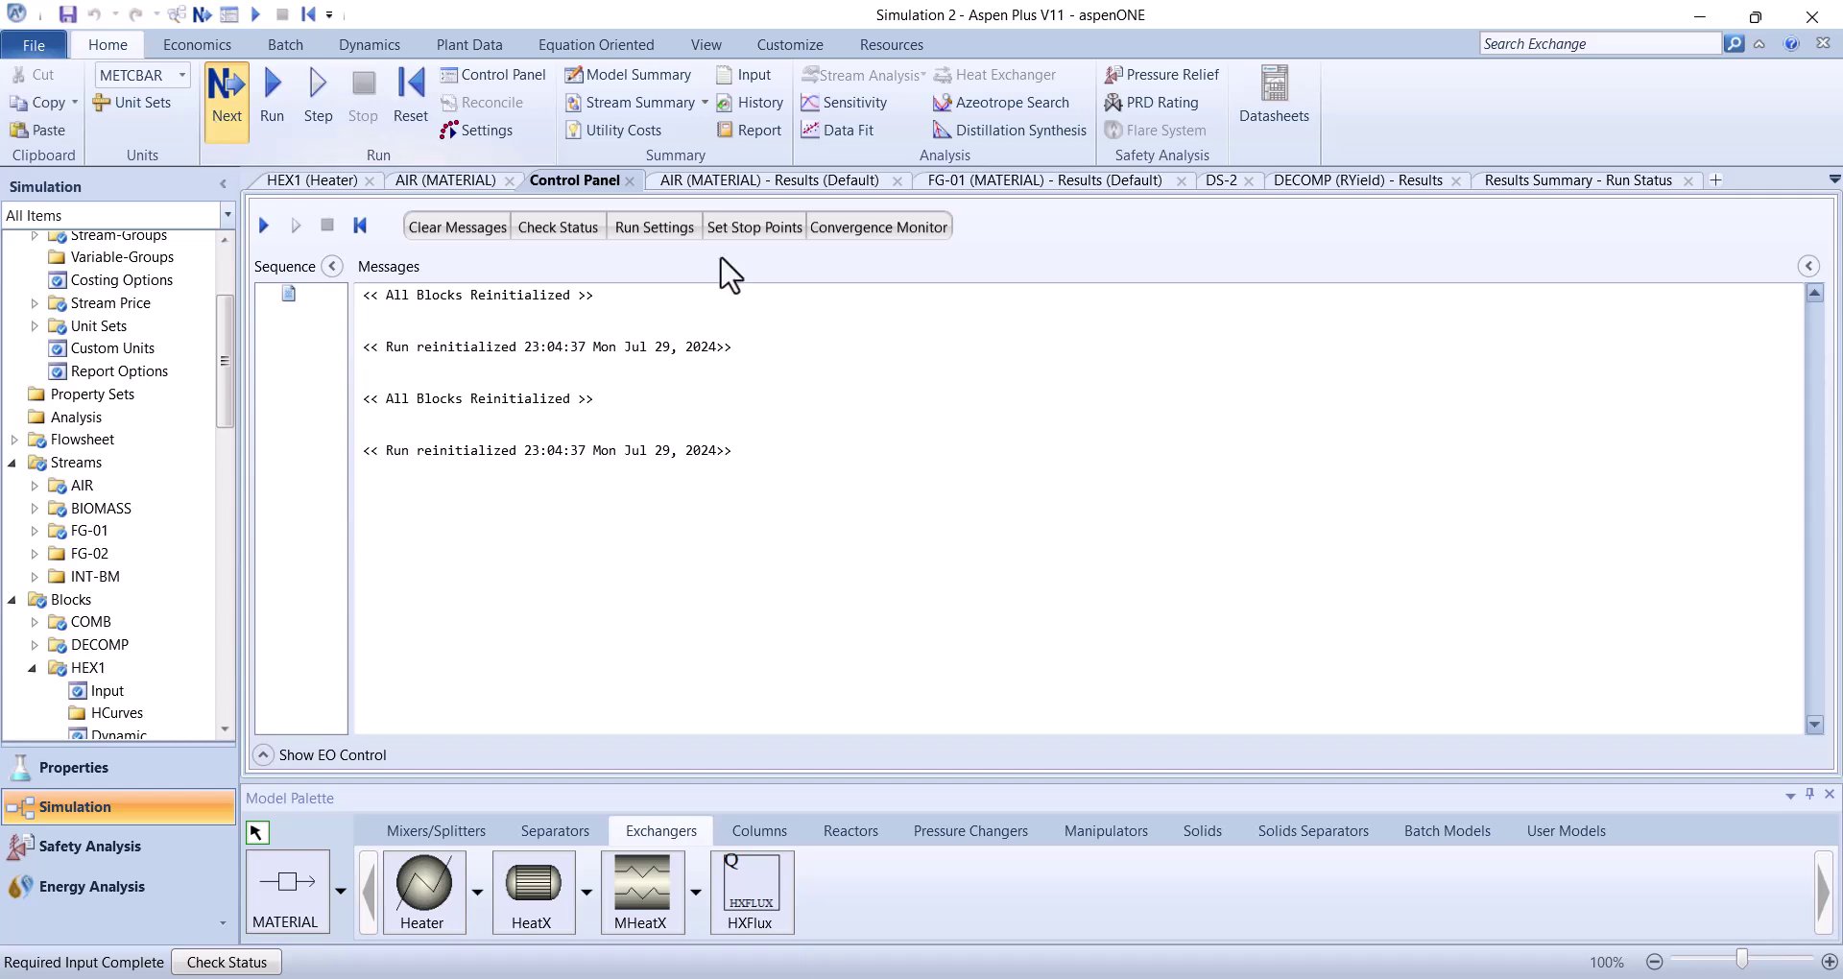
left_click(1053, 548)
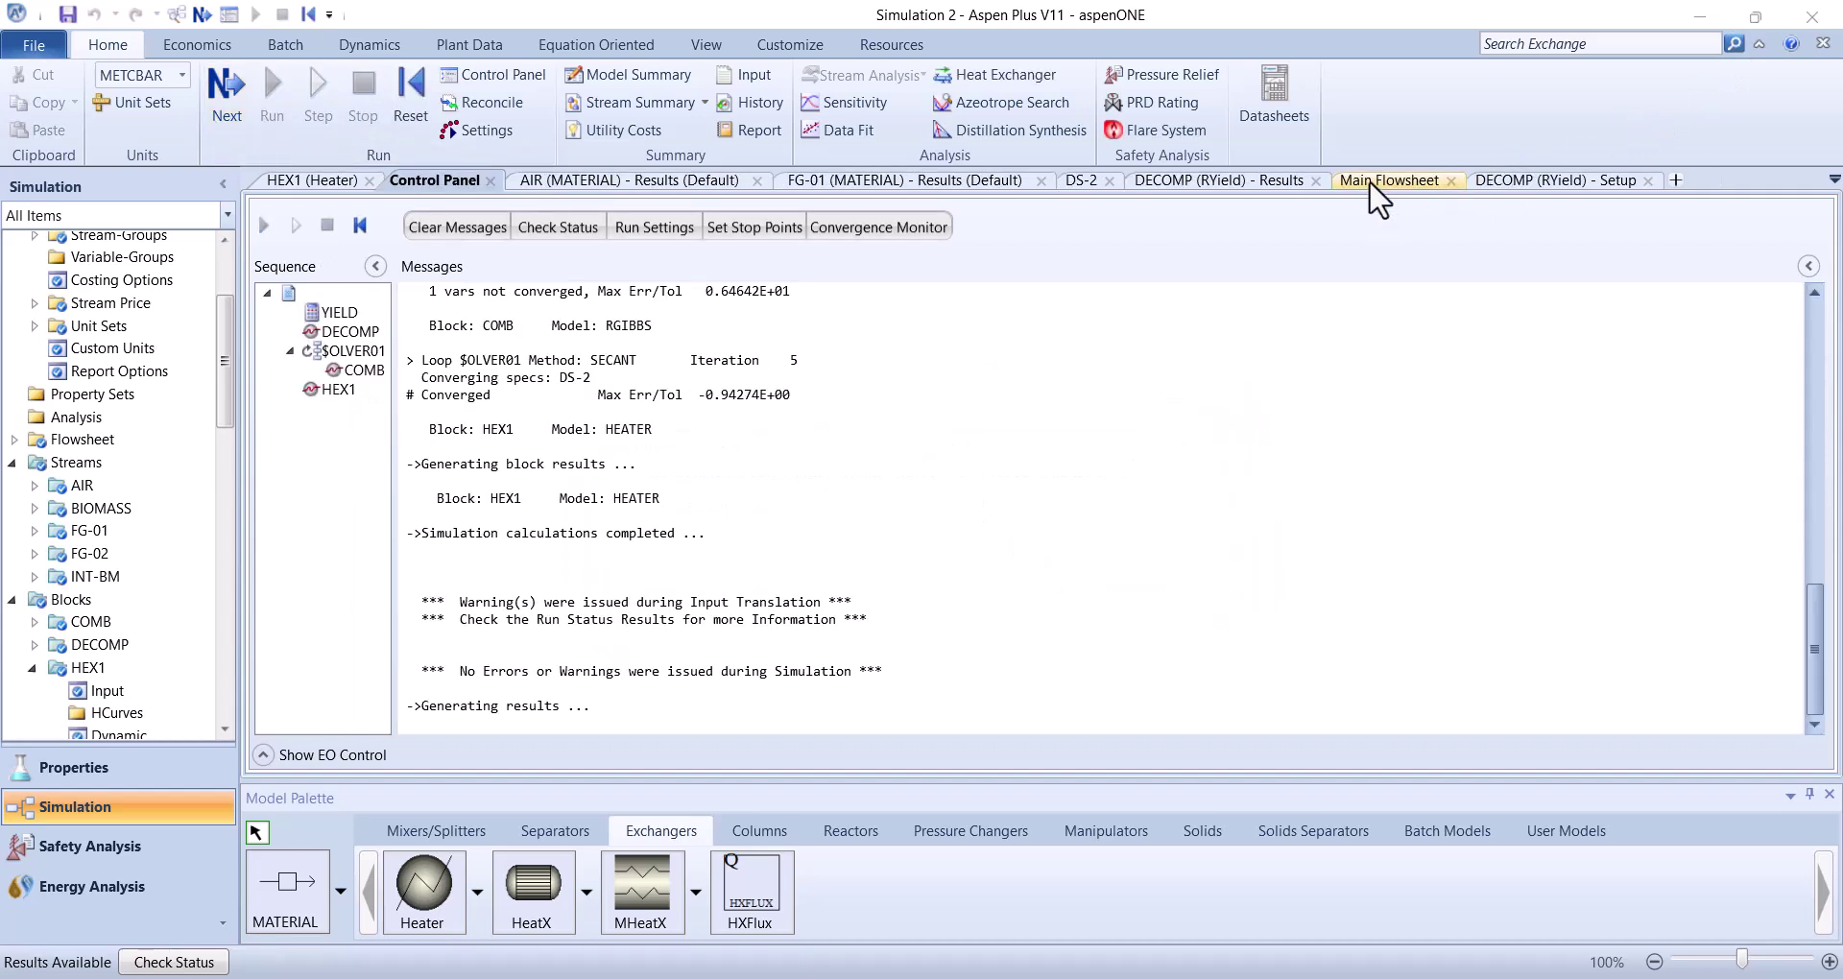
Show heat duties on the main flowsheet and view the HEX1 results with the heat duty in MW
left_click(1378, 183)
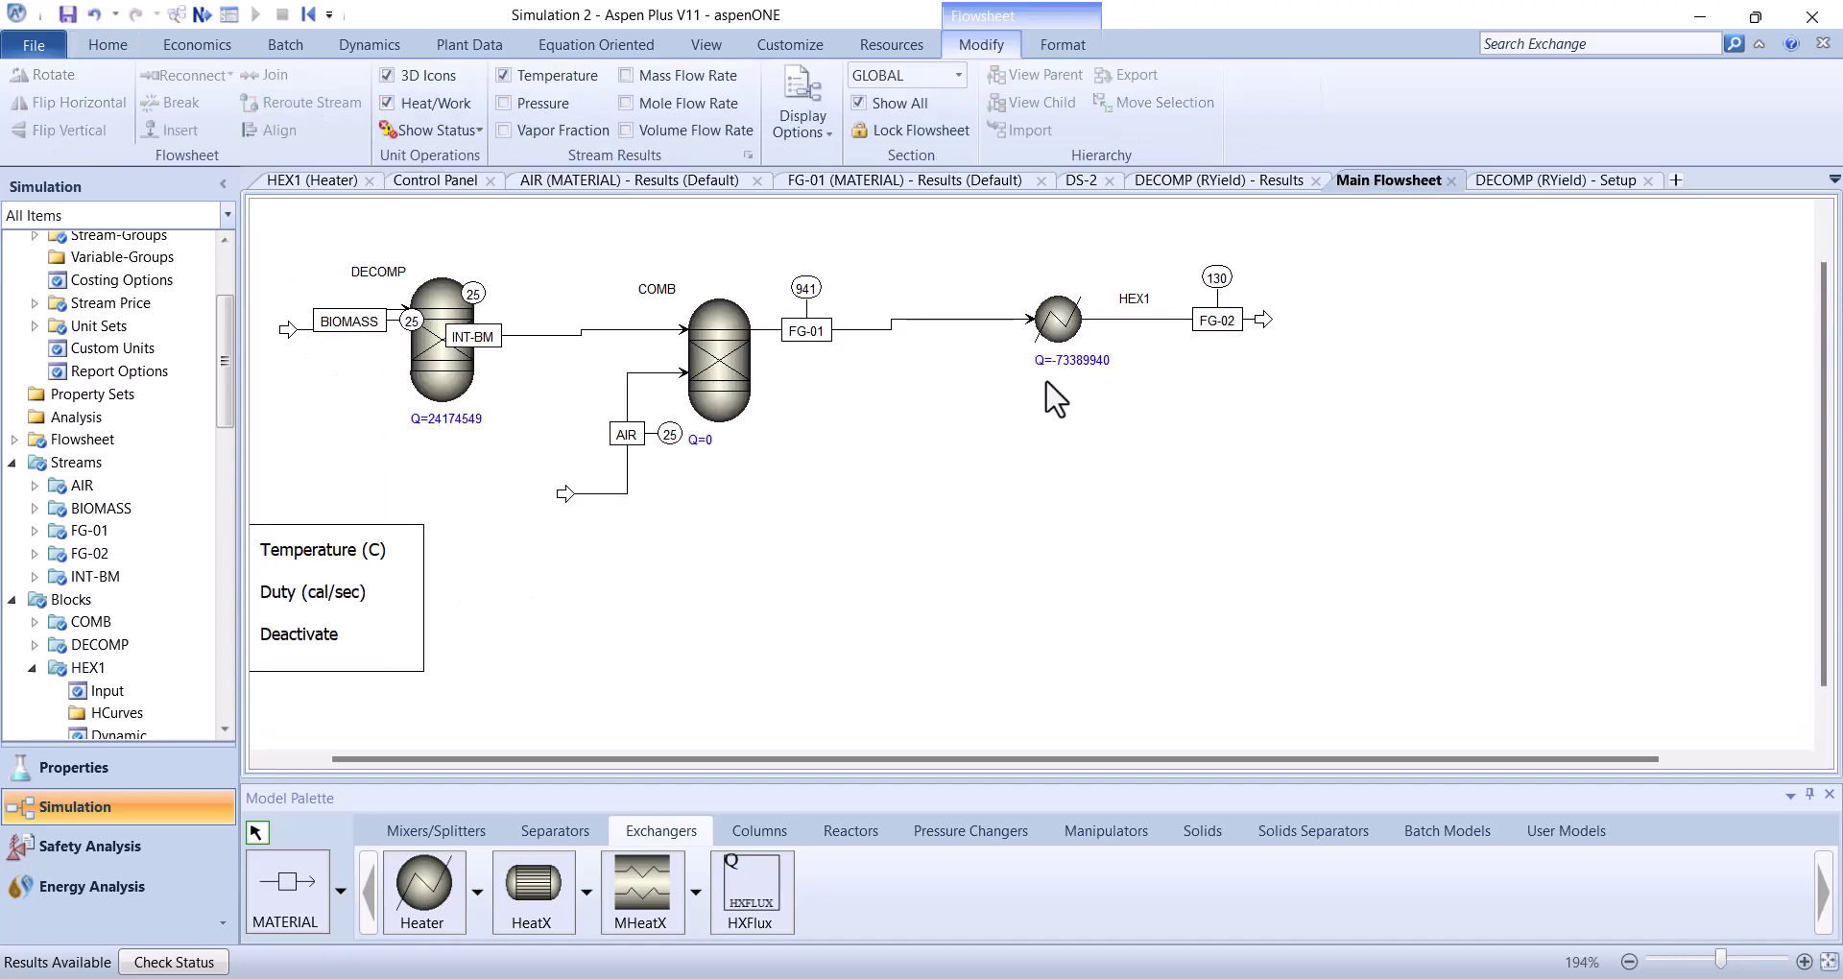
double_click(1055, 319)
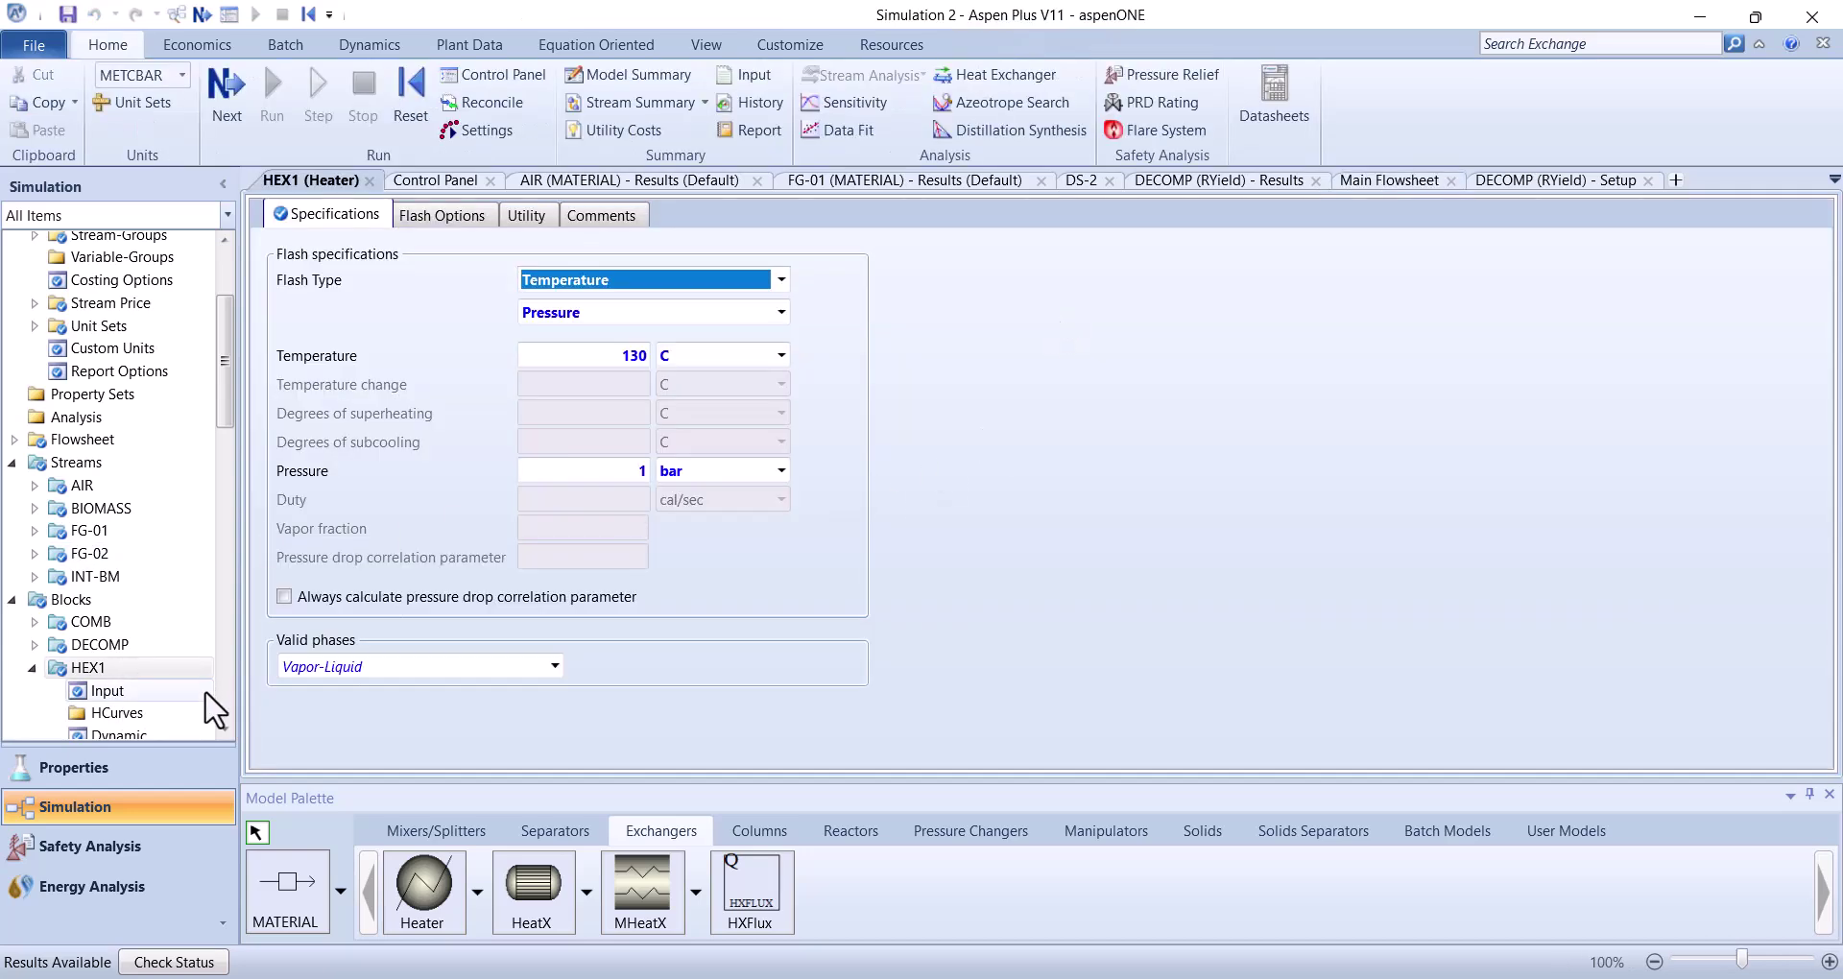
left_click(225, 728)
left_click(223, 725)
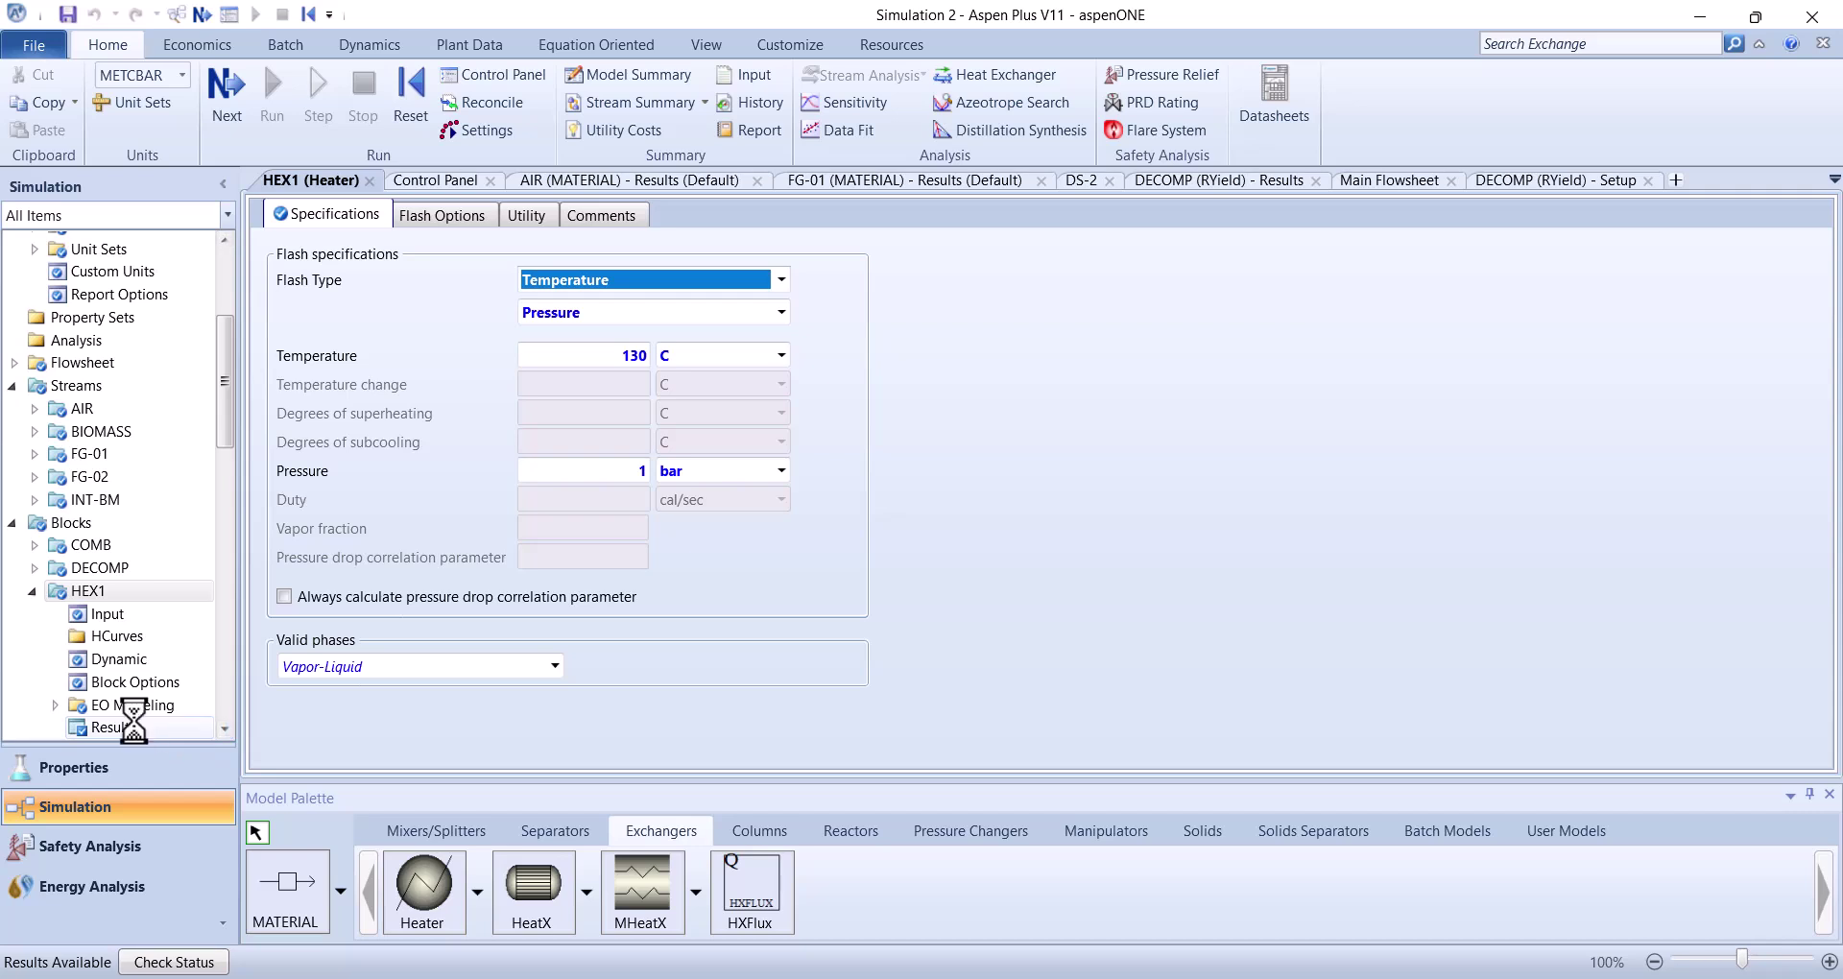
left_click(743, 343)
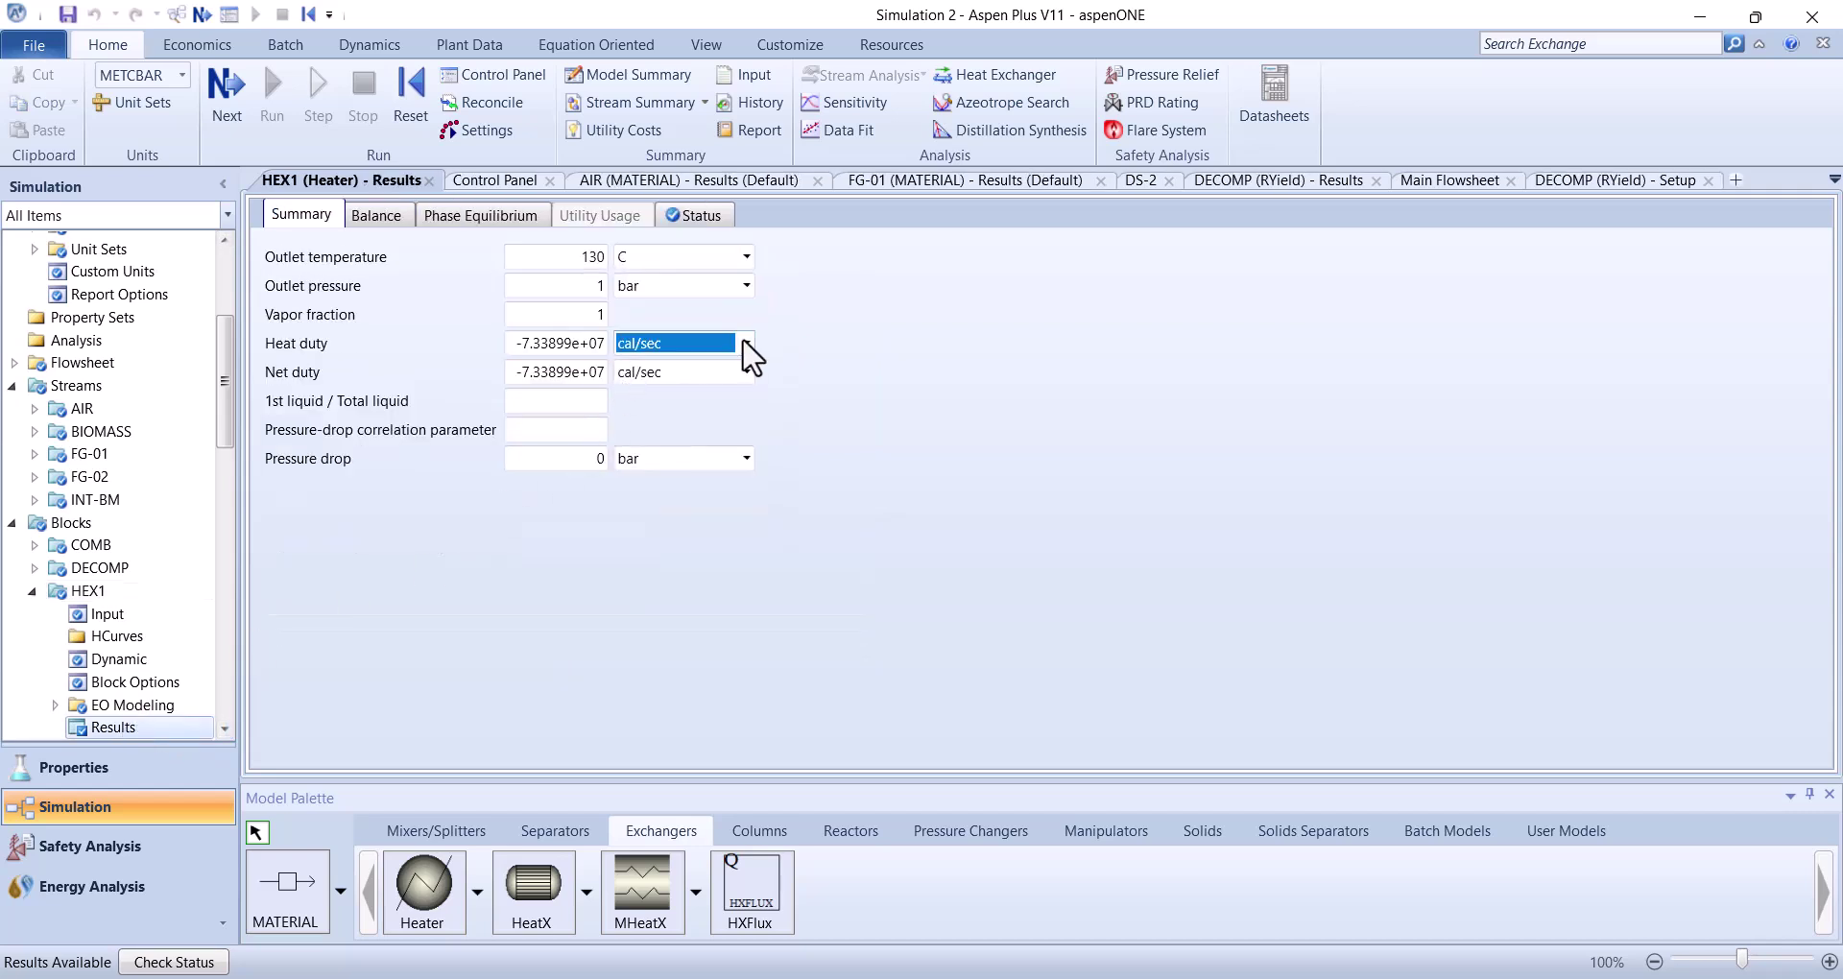
left_click(745, 341)
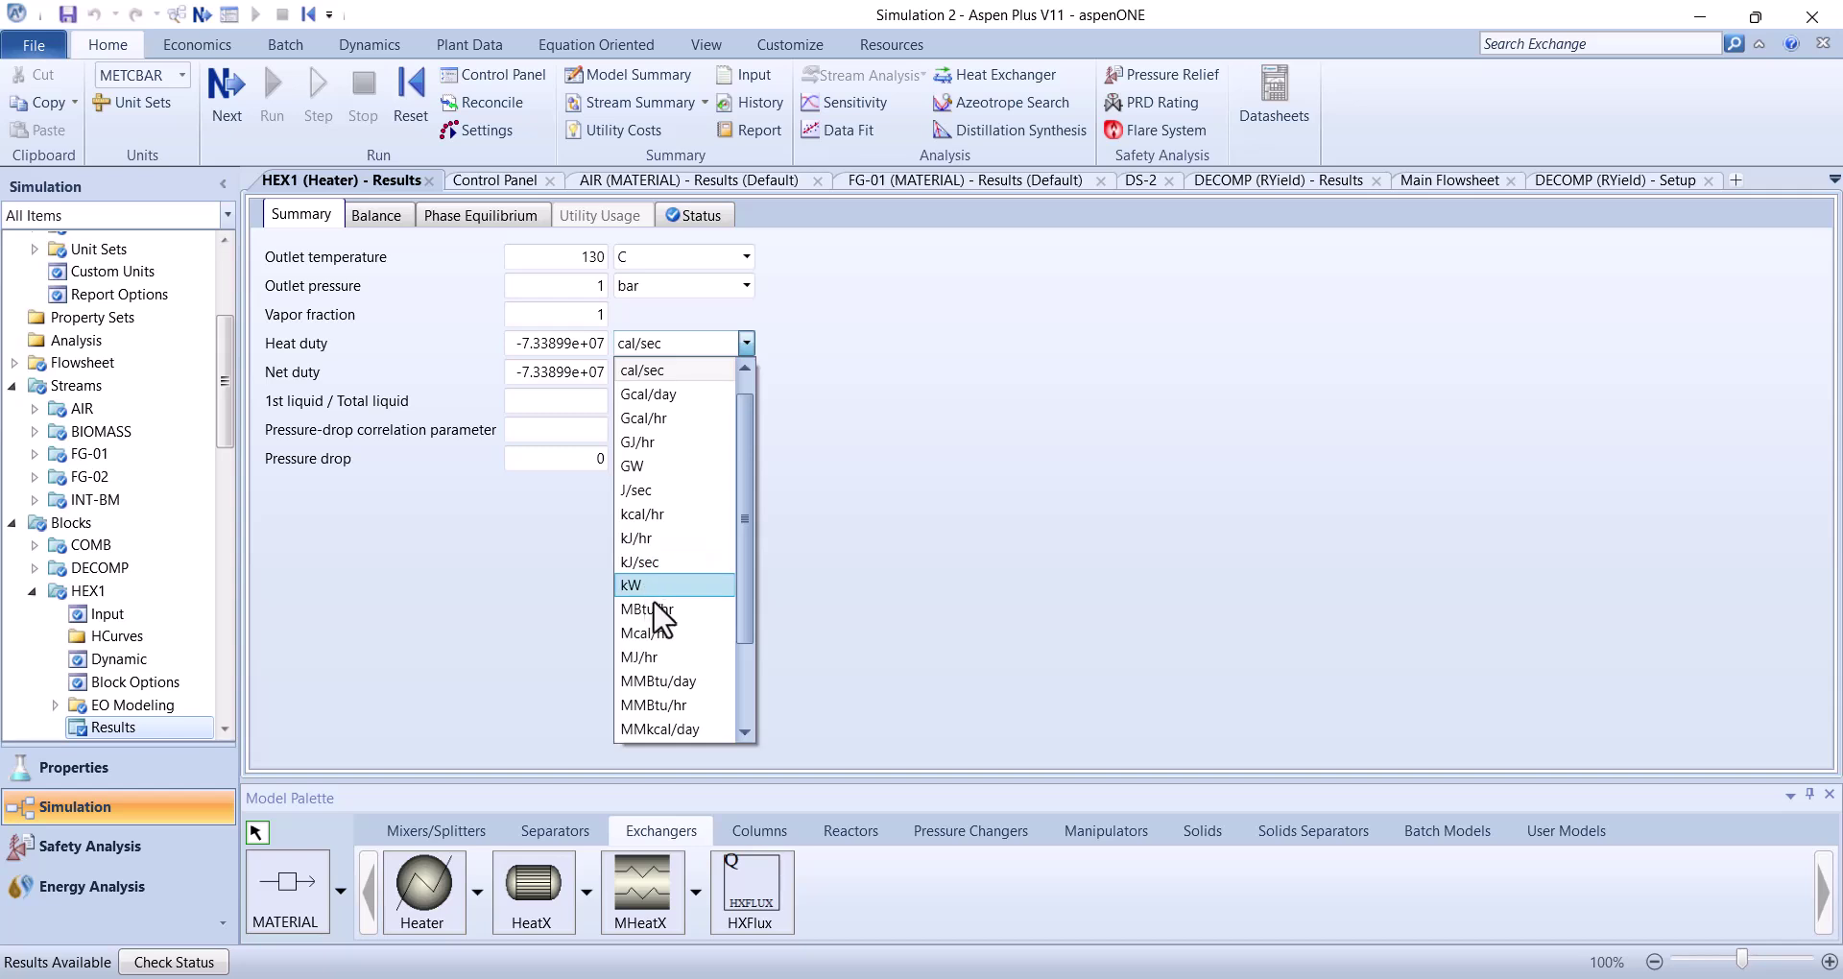
scroll(662, 638, "down", 2)
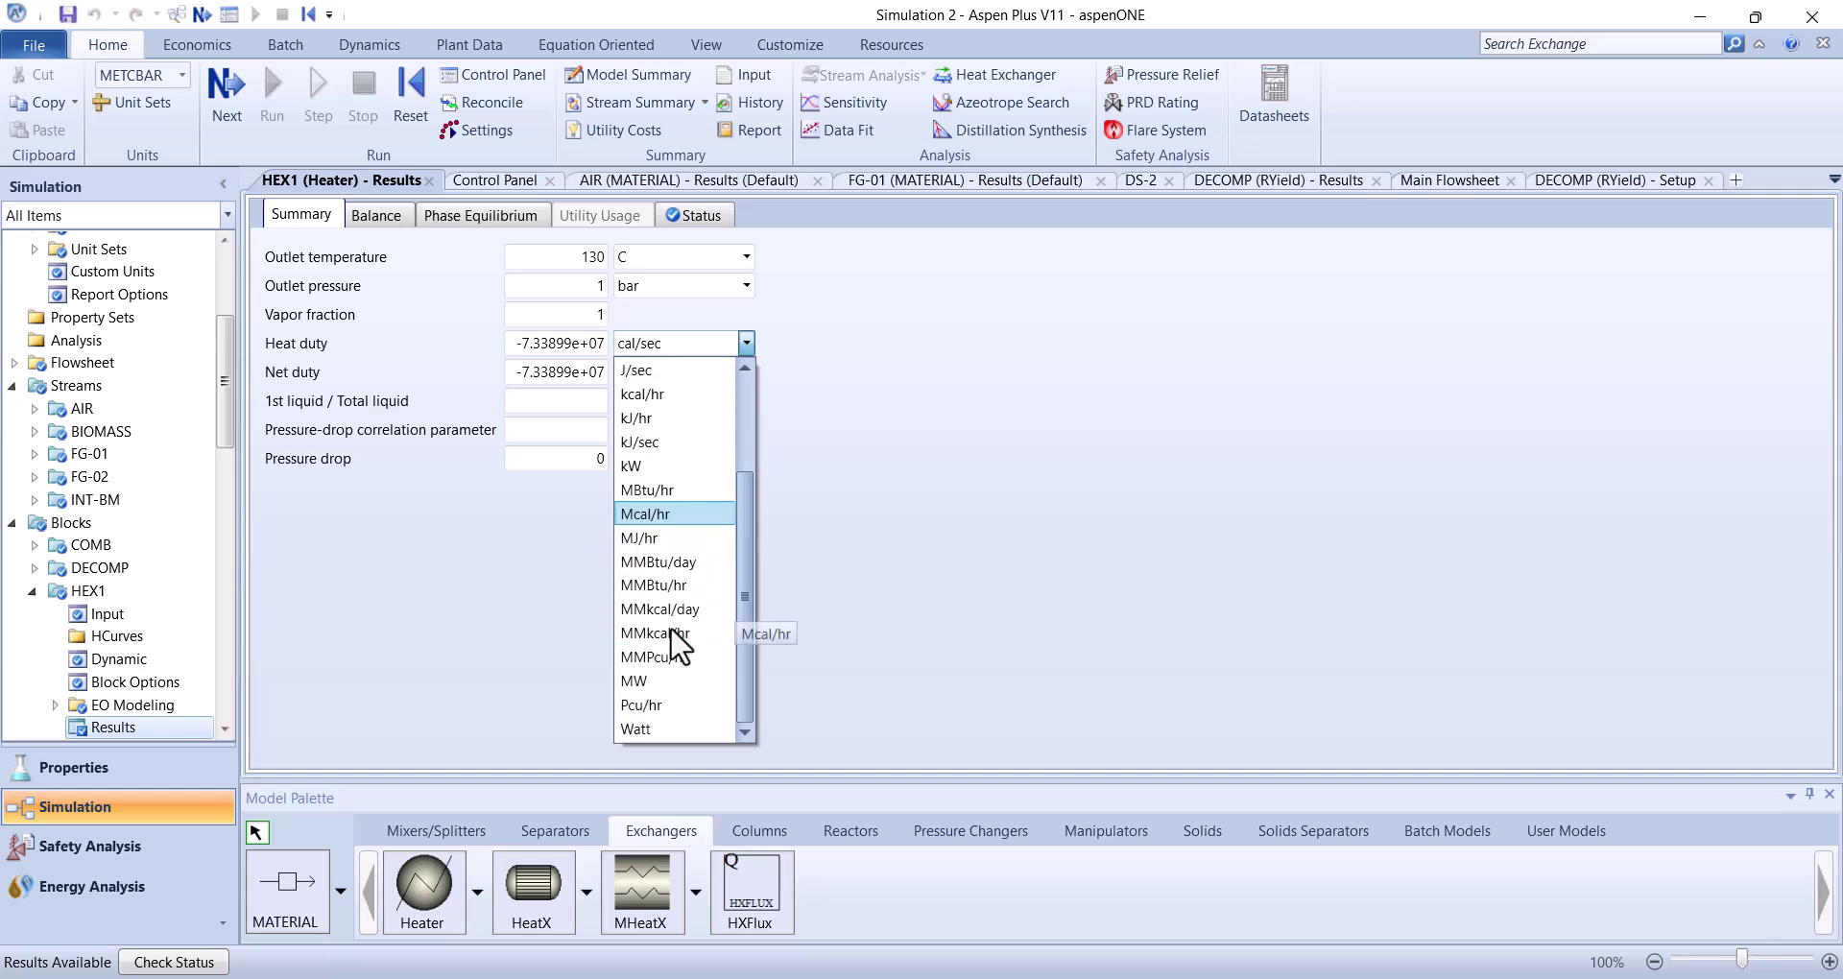
left_click(635, 681)
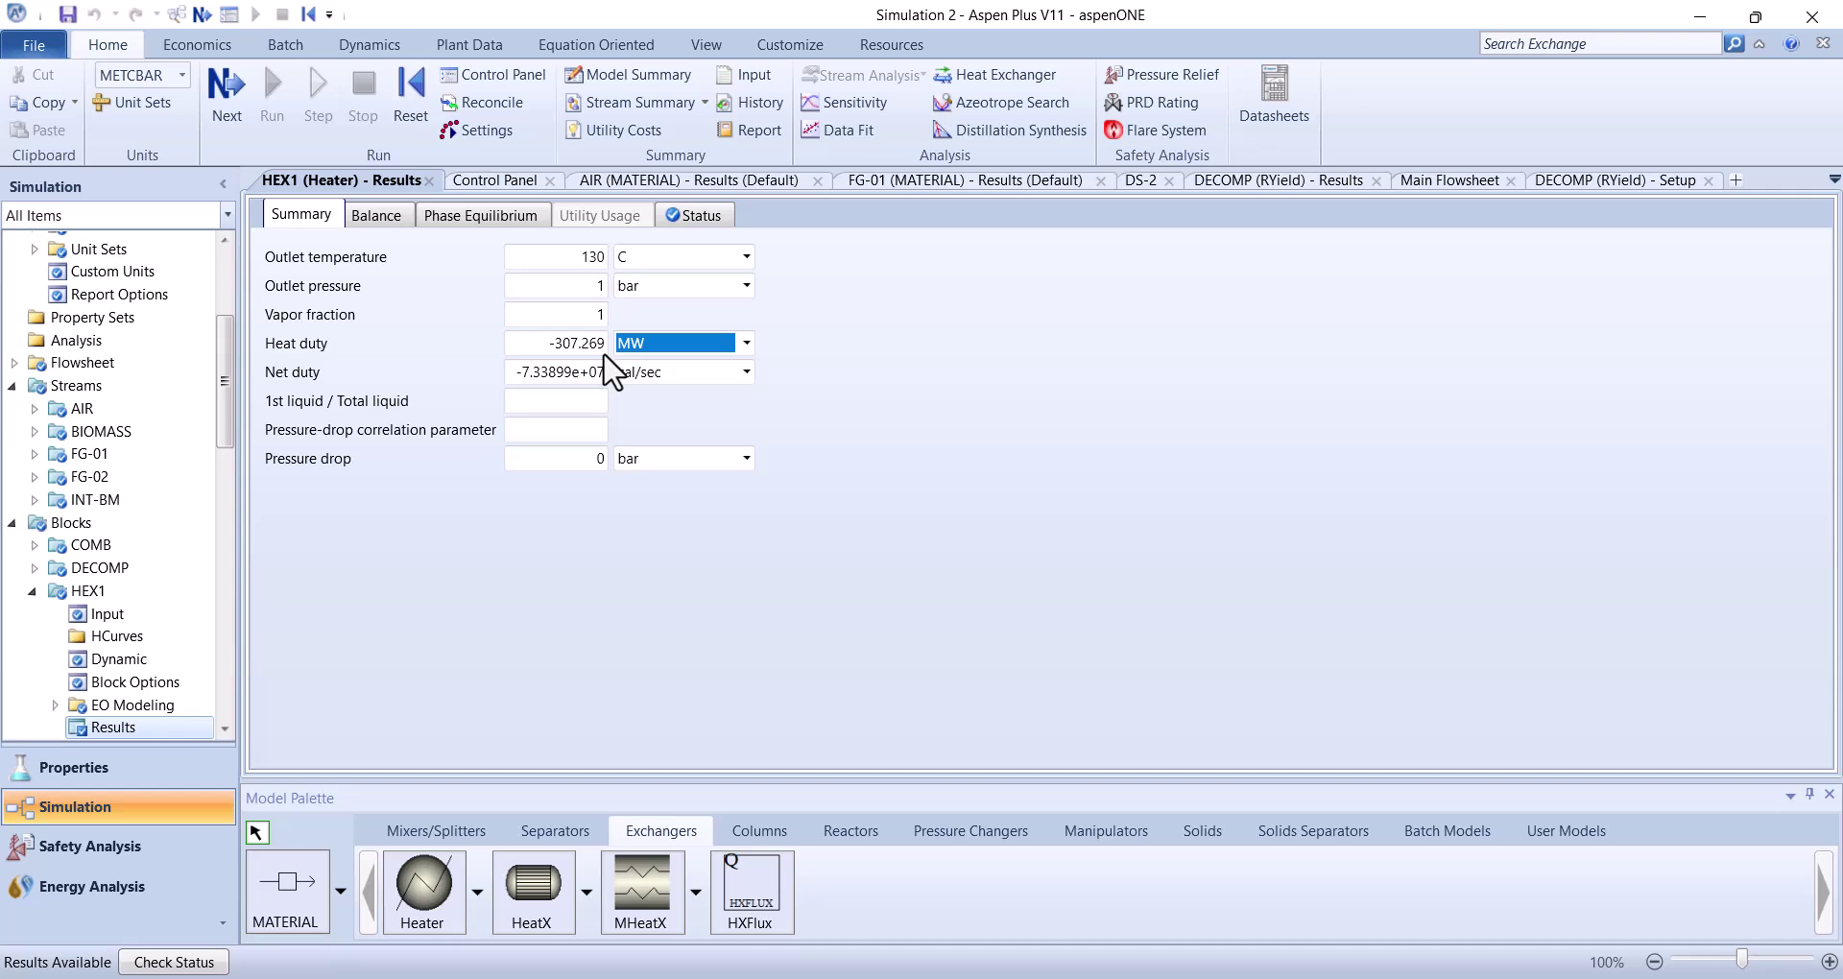
In the Properties environment's NC Props, set the first HCOALGEN enthalpy option code for BIOMASS to 6
left_click(1473, 182)
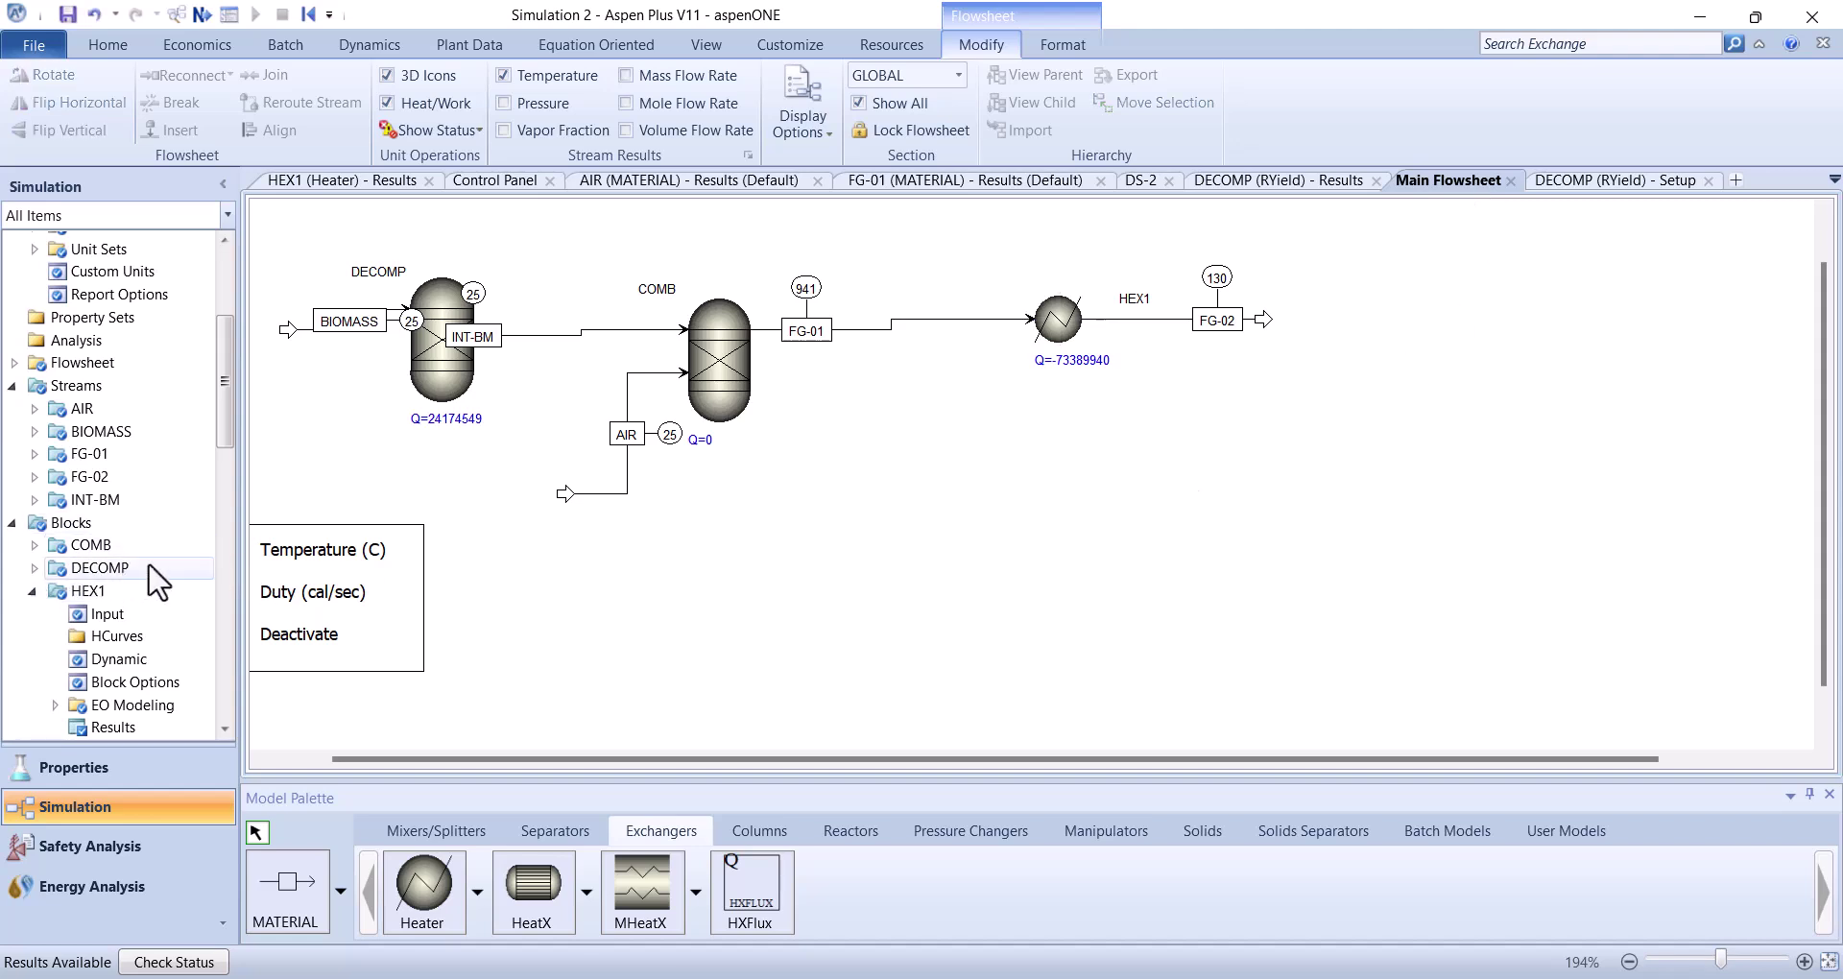
scroll(111, 518, "down", 8)
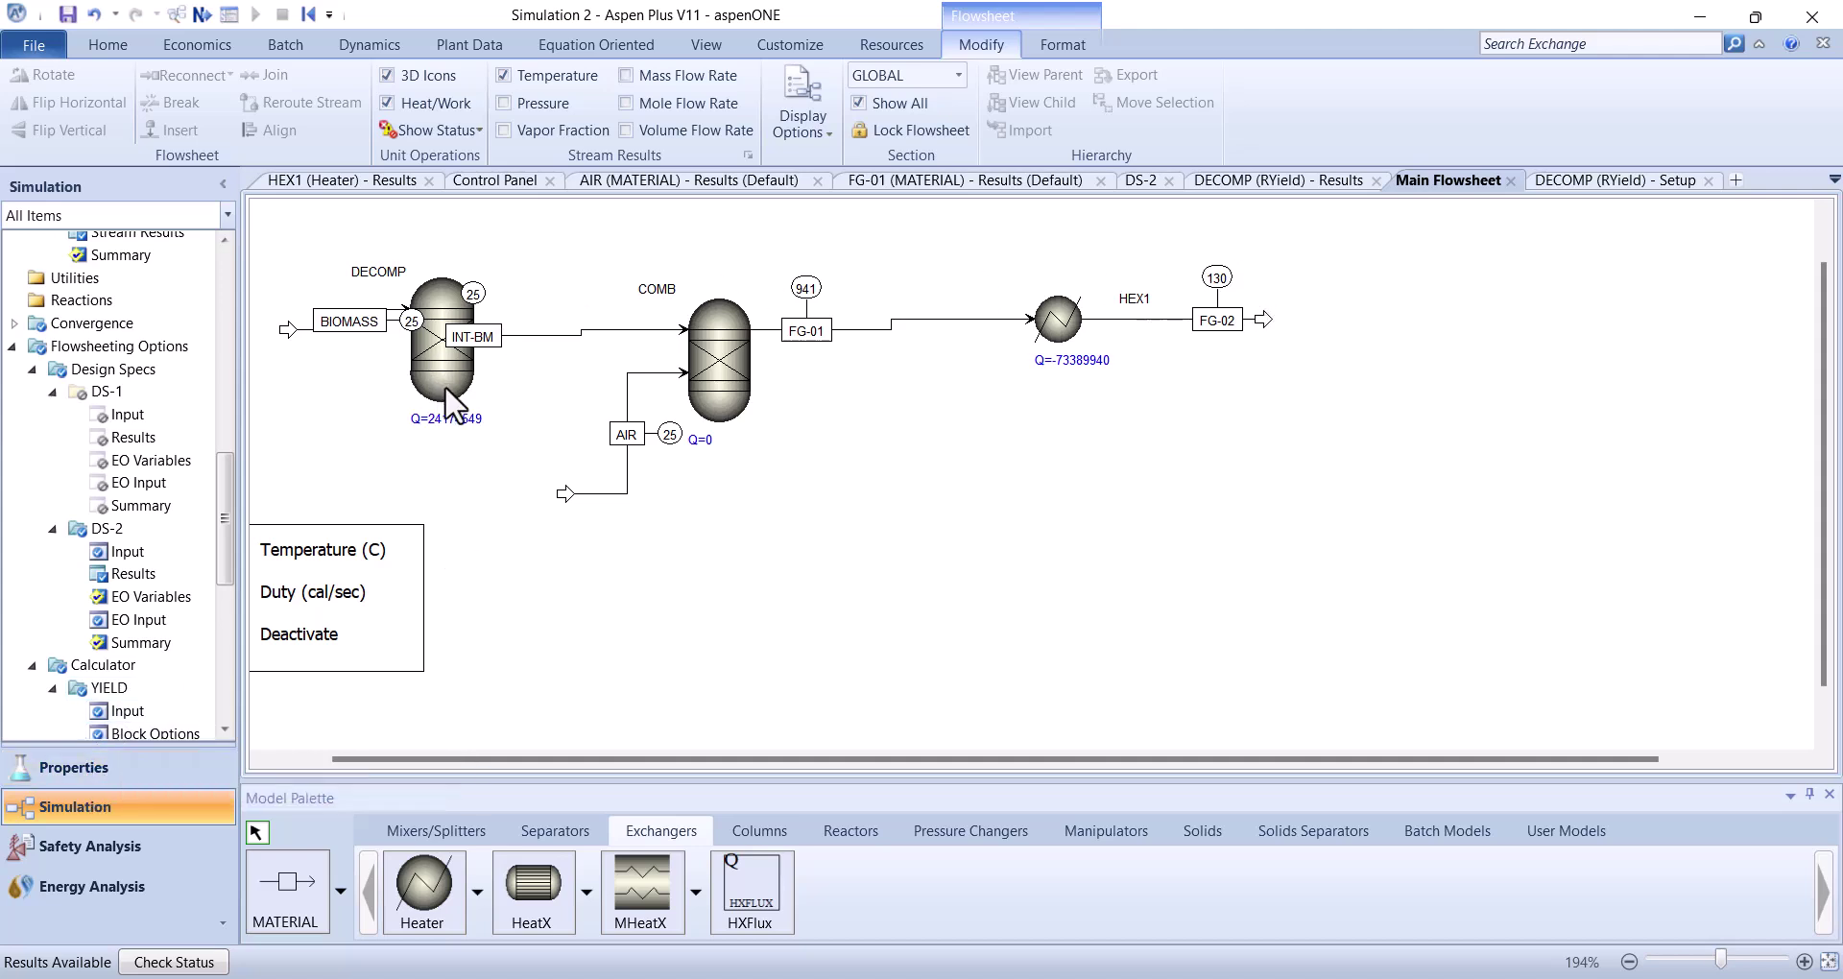
left_click(104, 768)
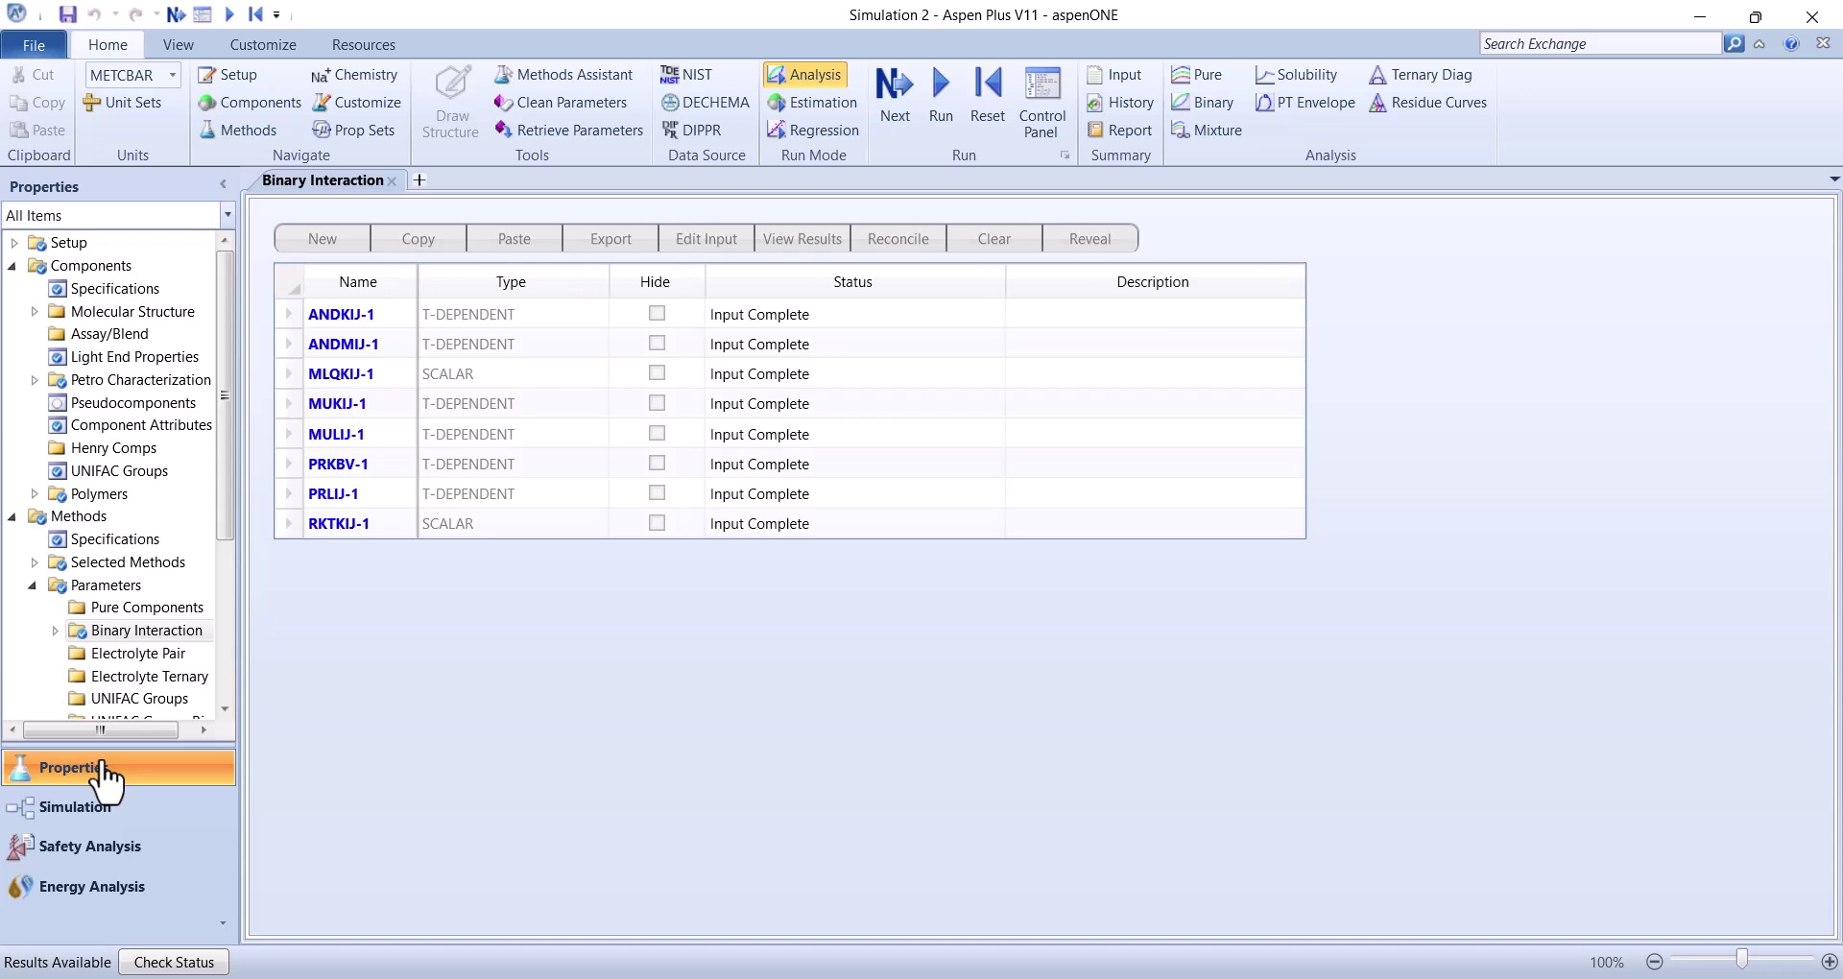
scroll(164, 633, "down", 5)
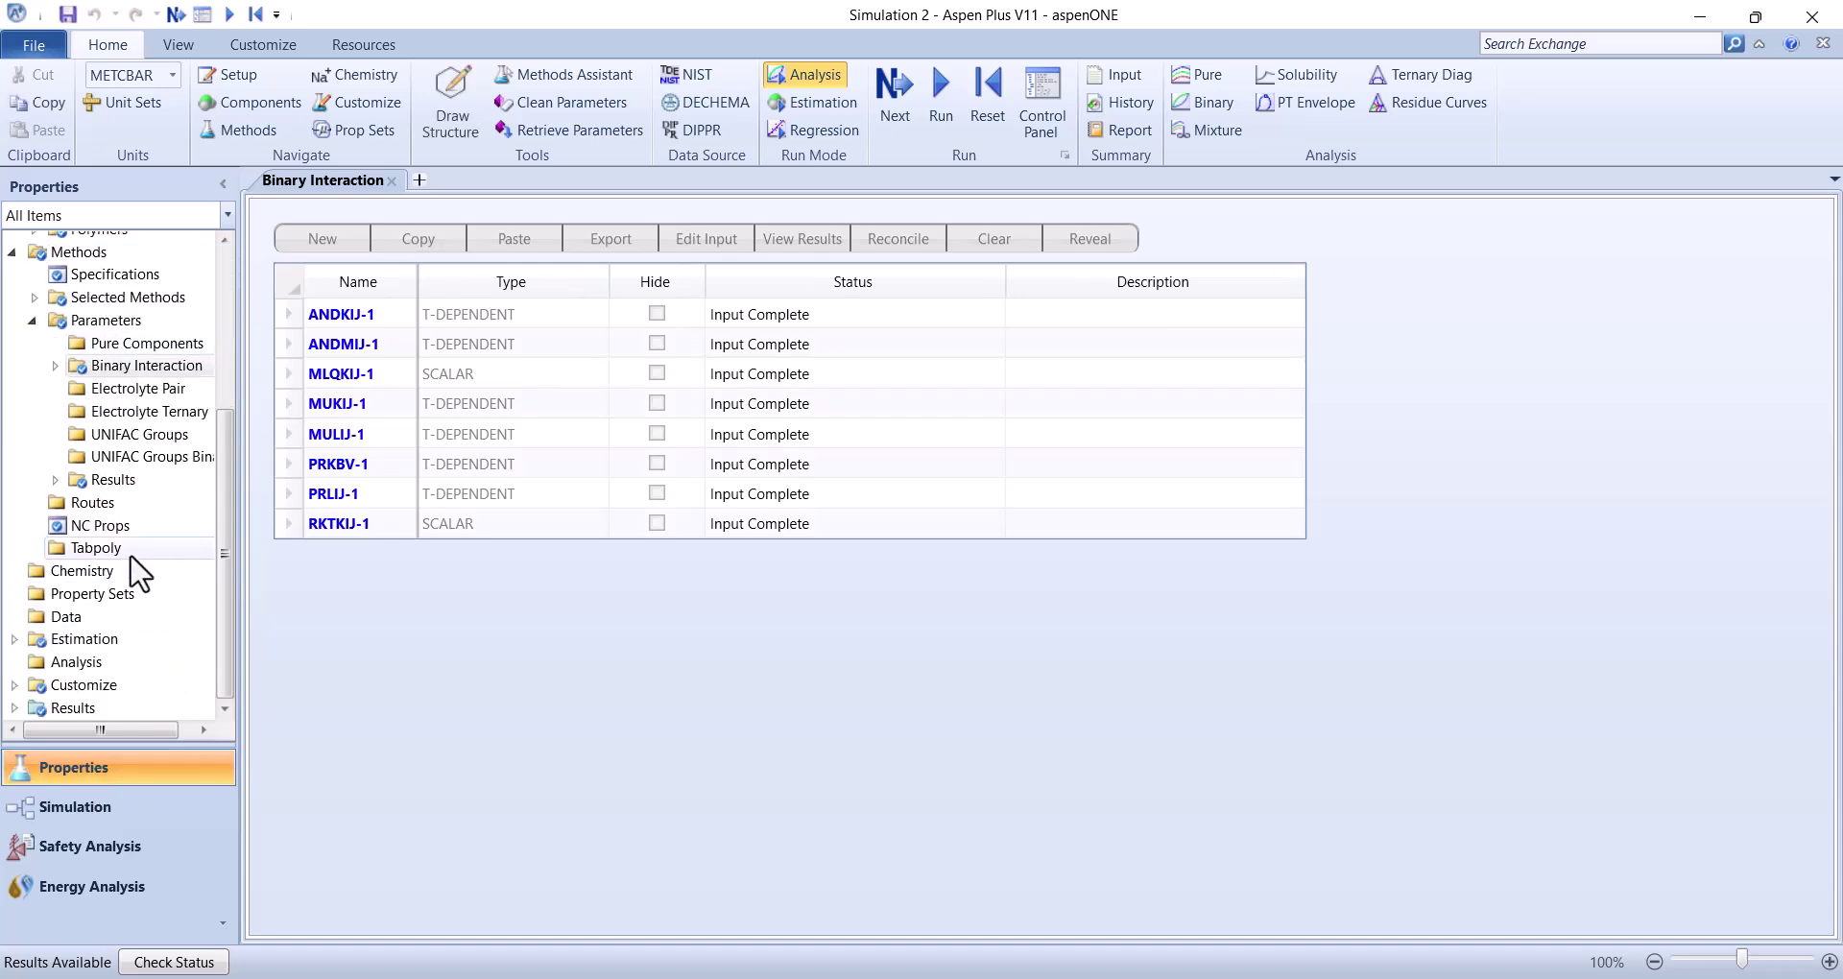
left_click(105, 526)
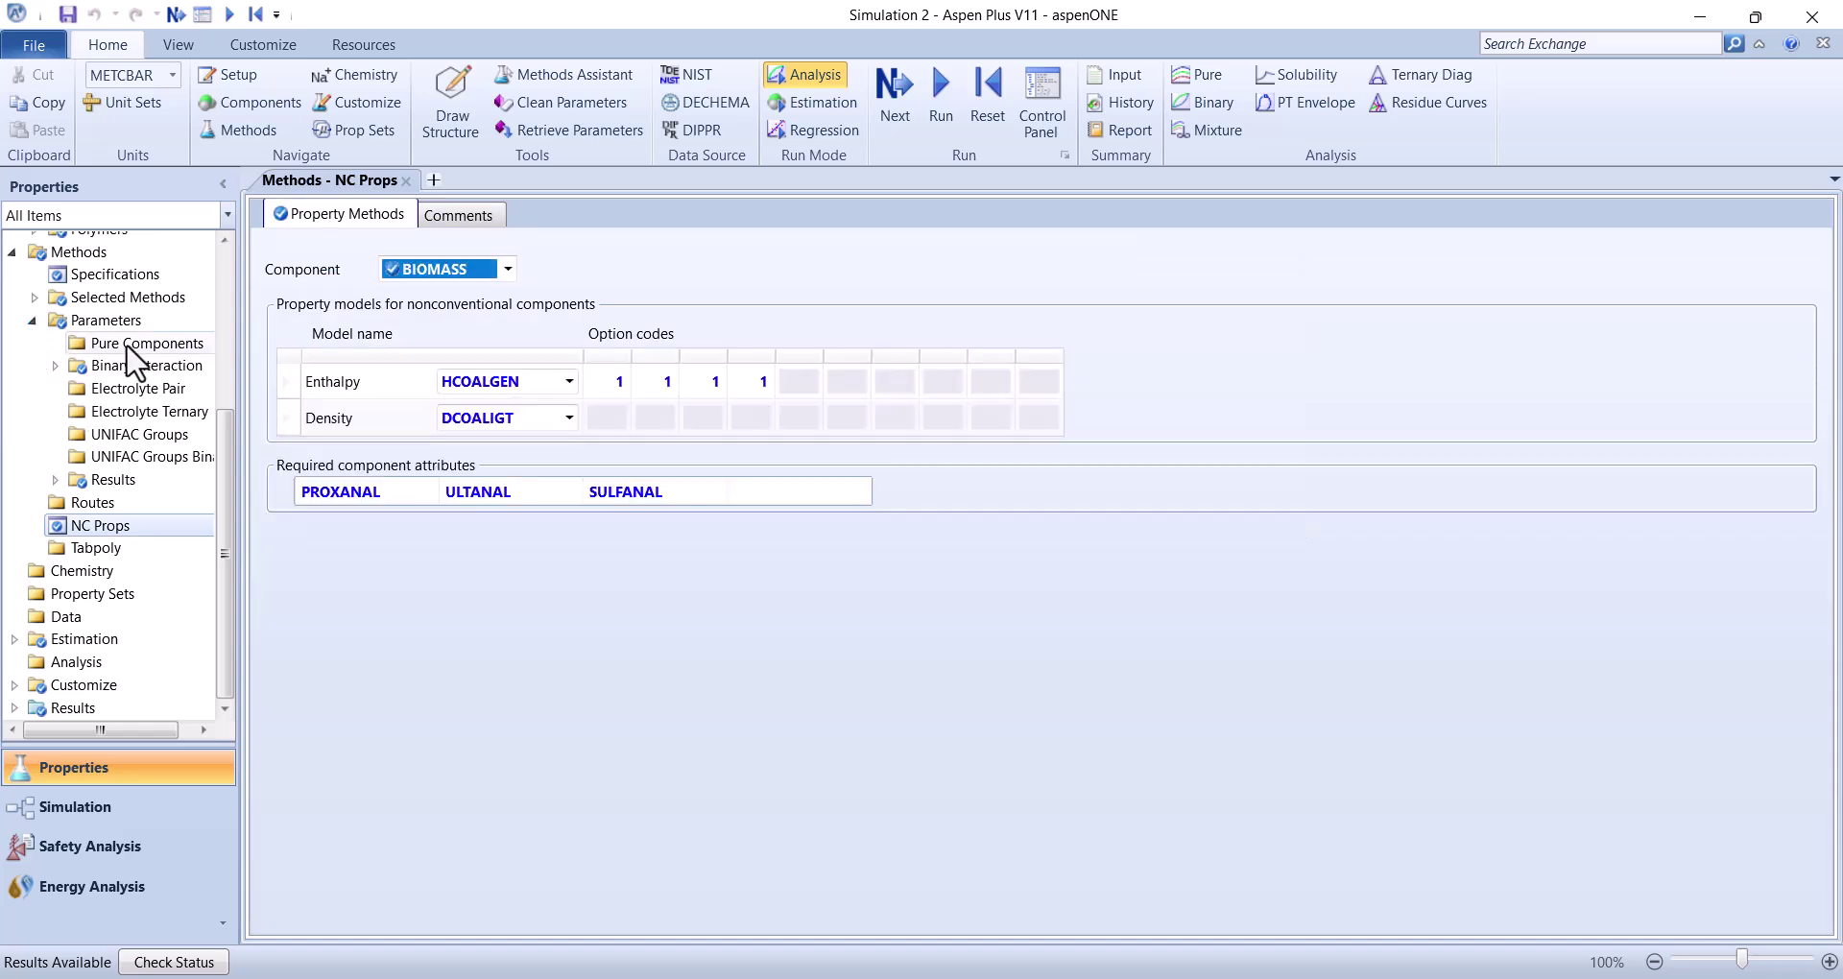
left_click(619, 384)
type("6")
key("Tab")
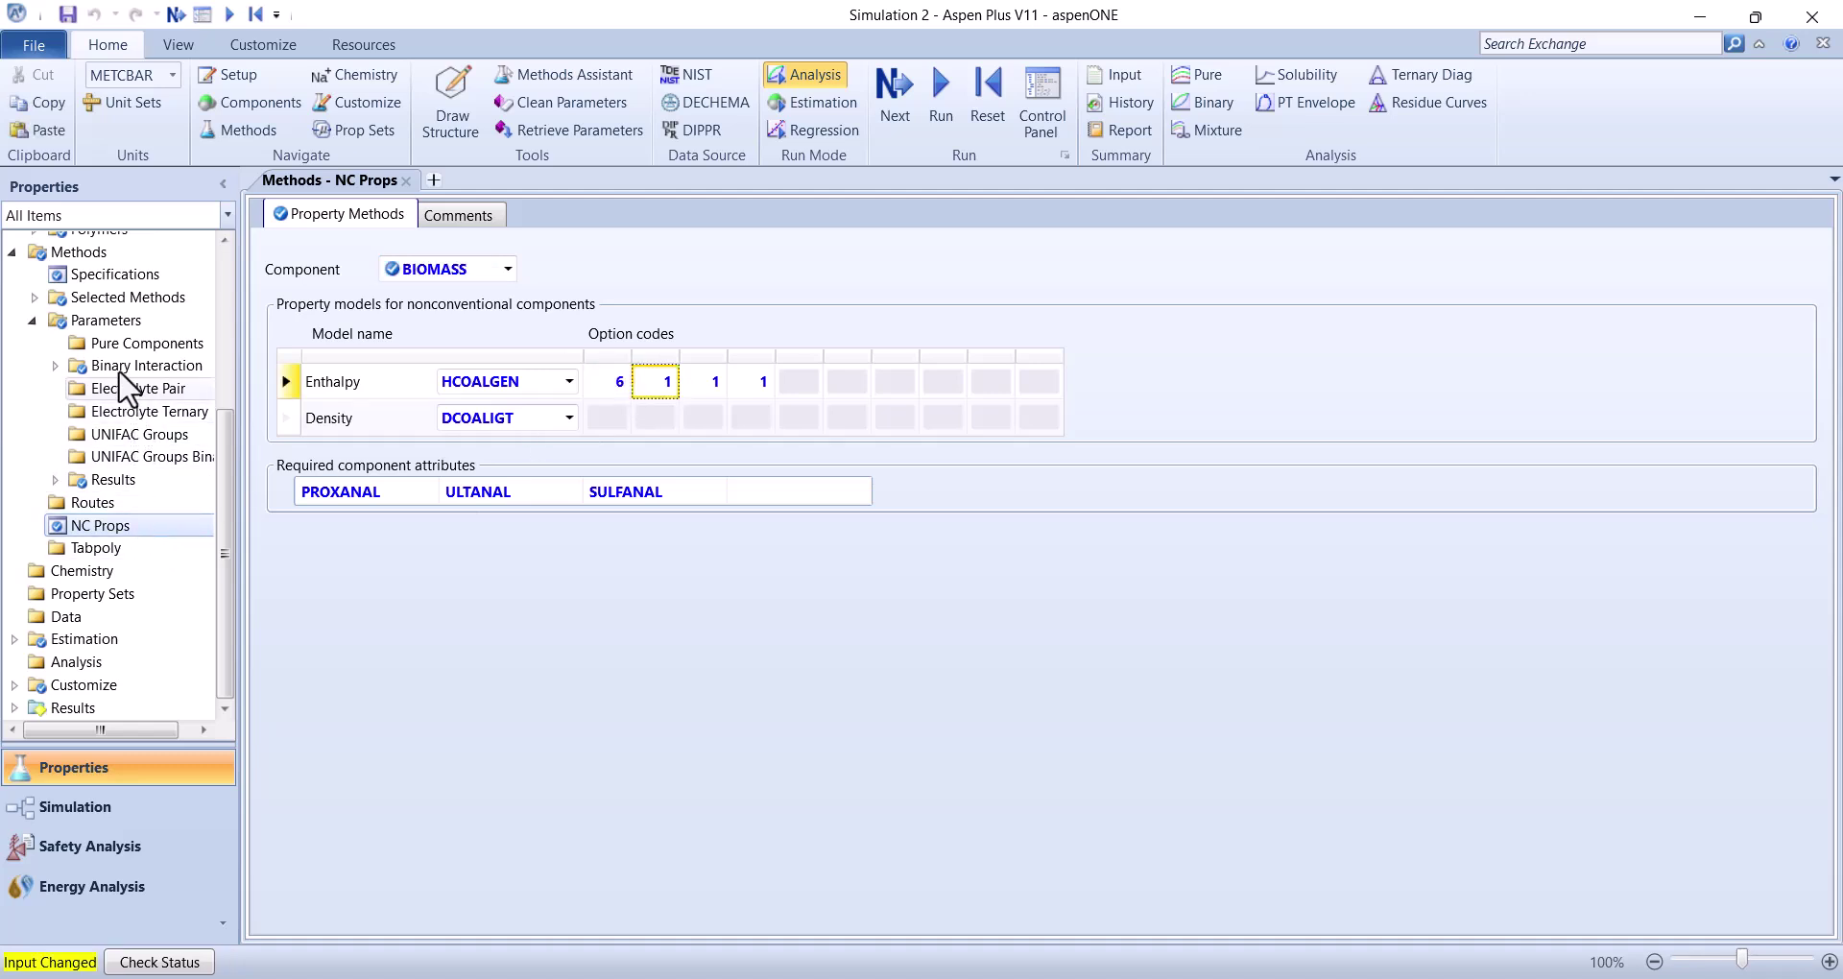
Create a nonconventional pure component parameter set named HEAT
left_click(100, 345)
left_click(323, 240)
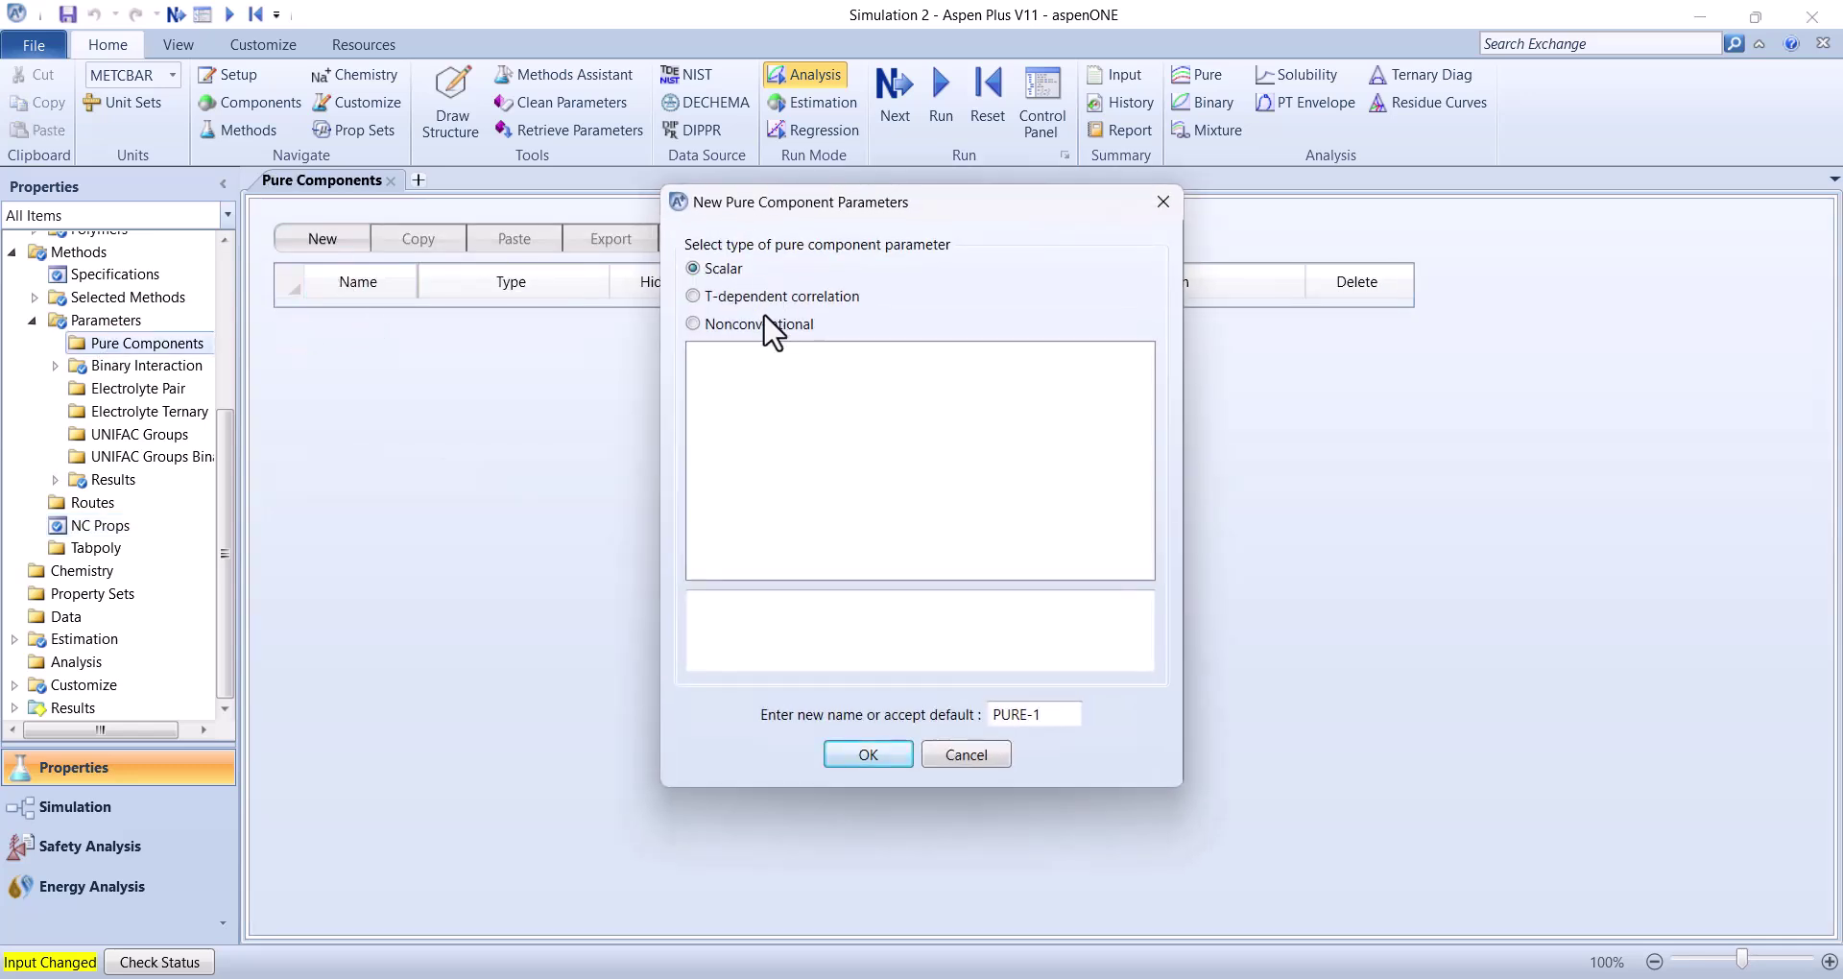
left_click(760, 327)
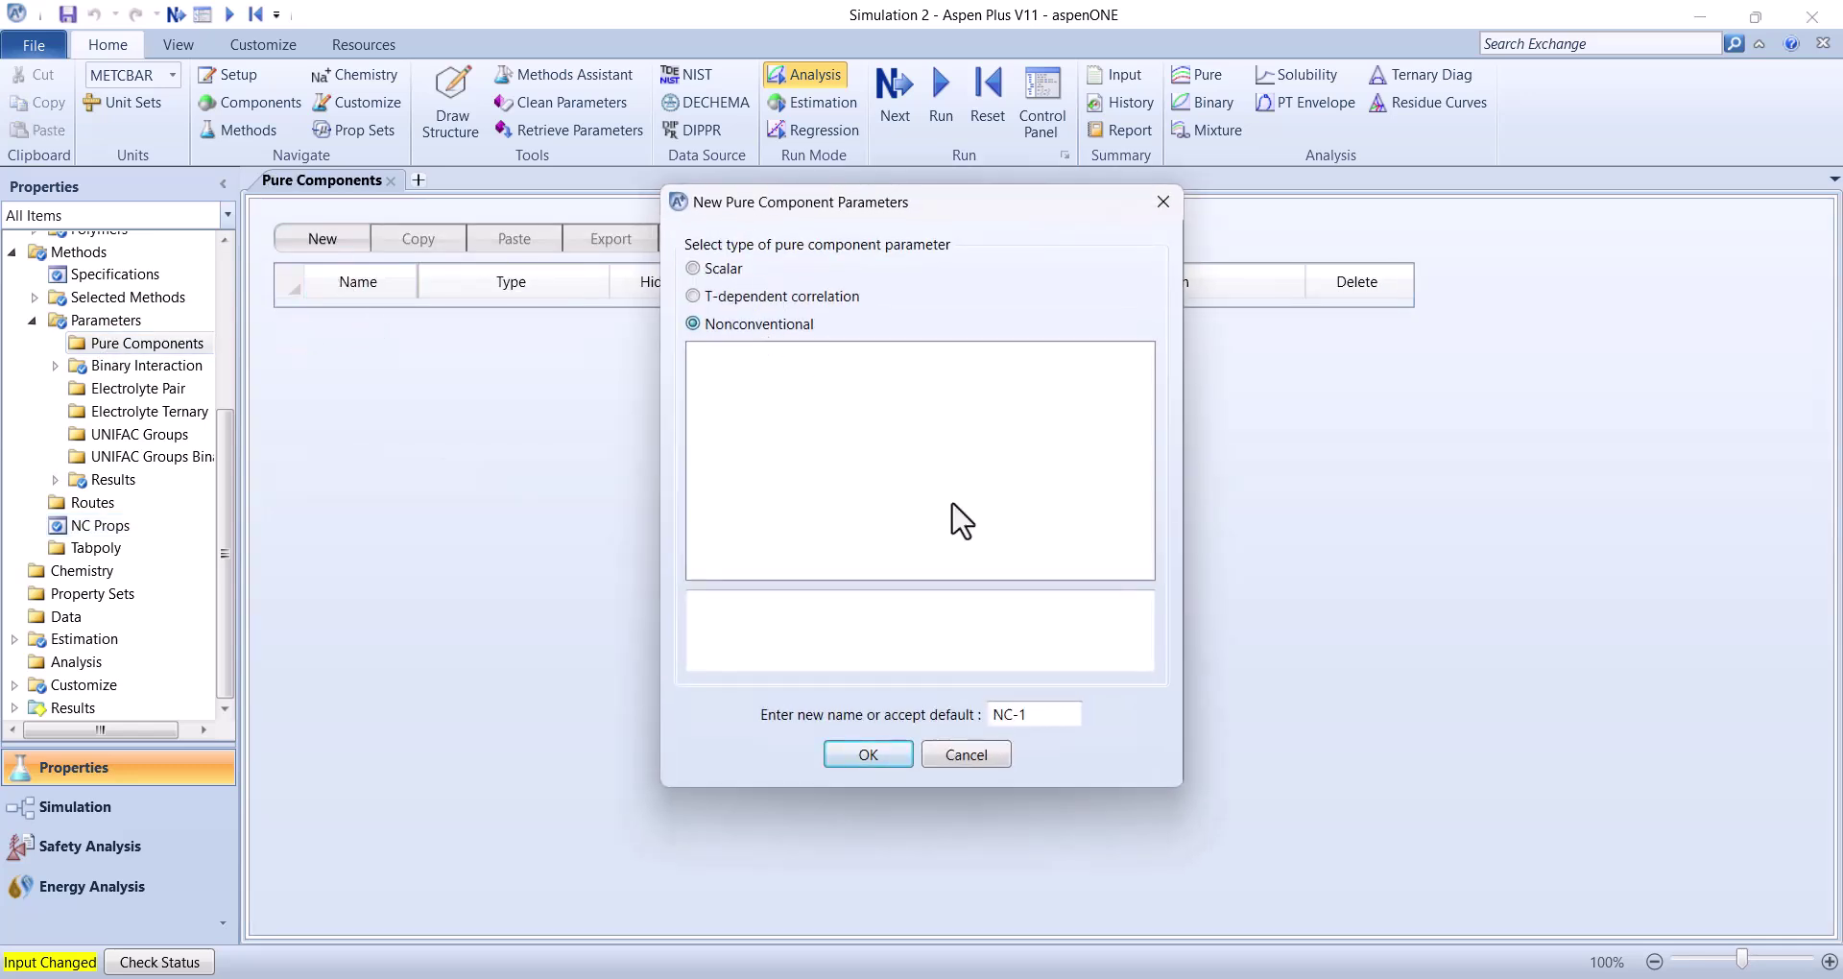
double_click(1033, 718)
key("BackSpace")
key("Return")
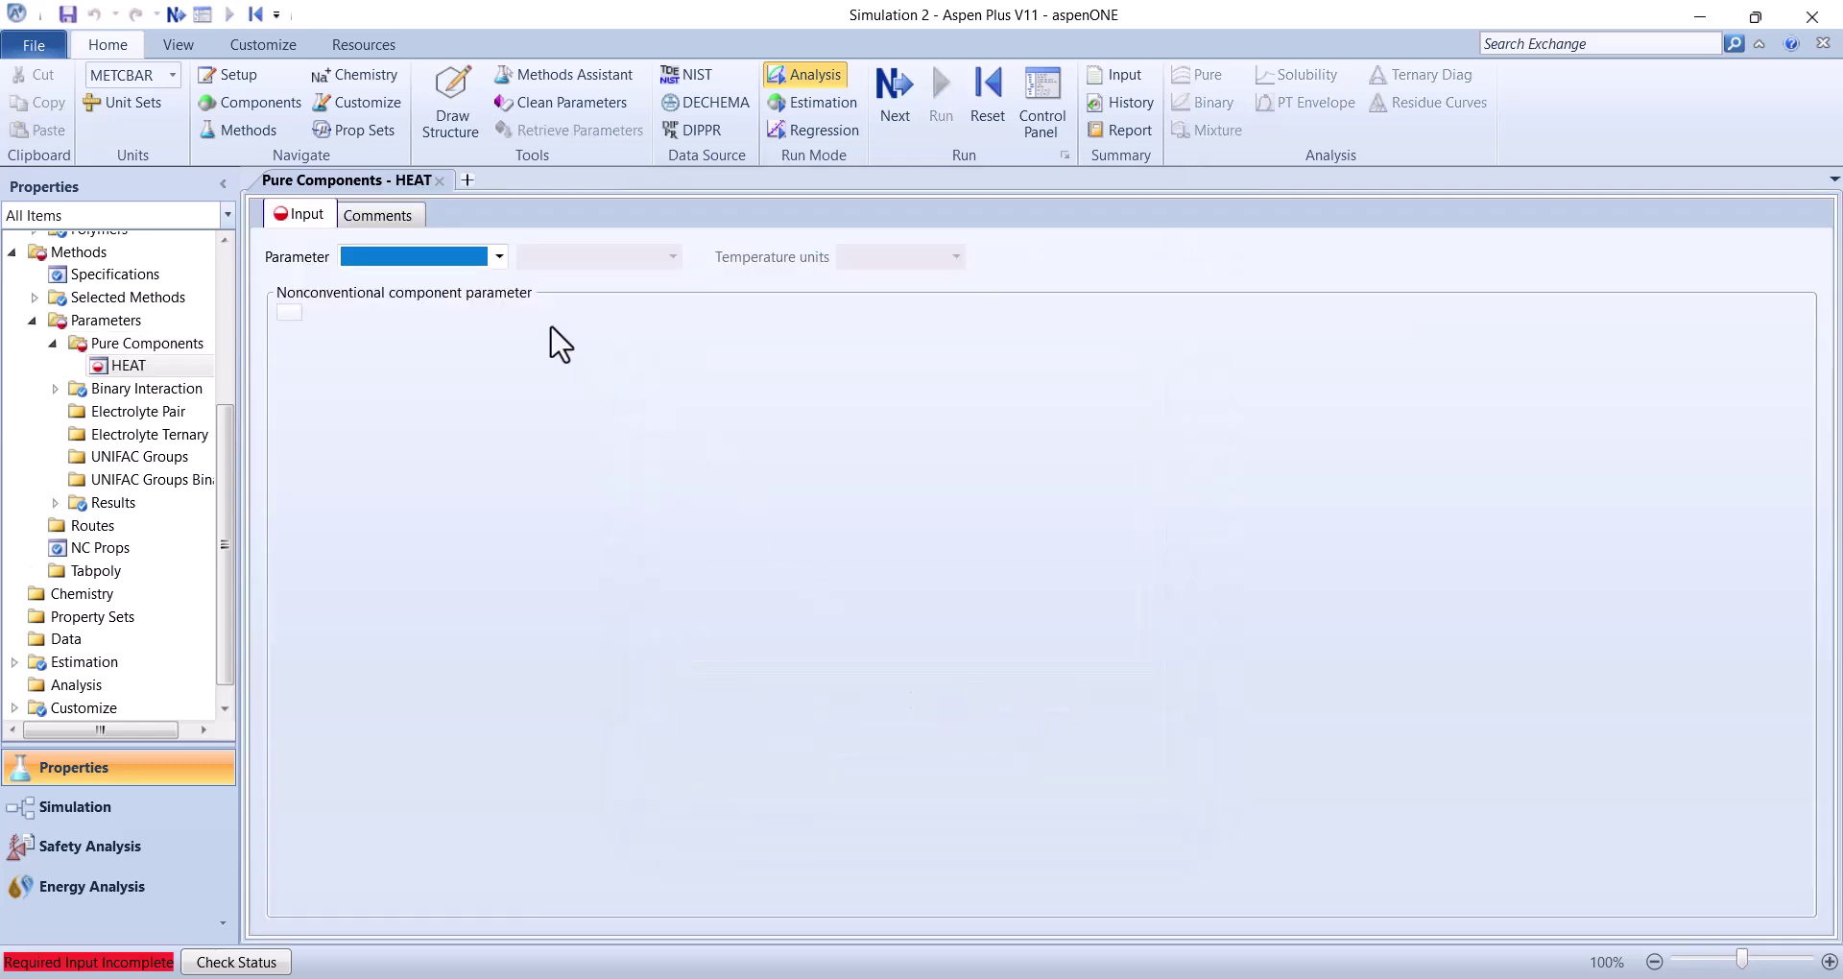
Choose HCOMB as the parameter for HEAT, with MJ/kg as its unit
left_click(498, 256)
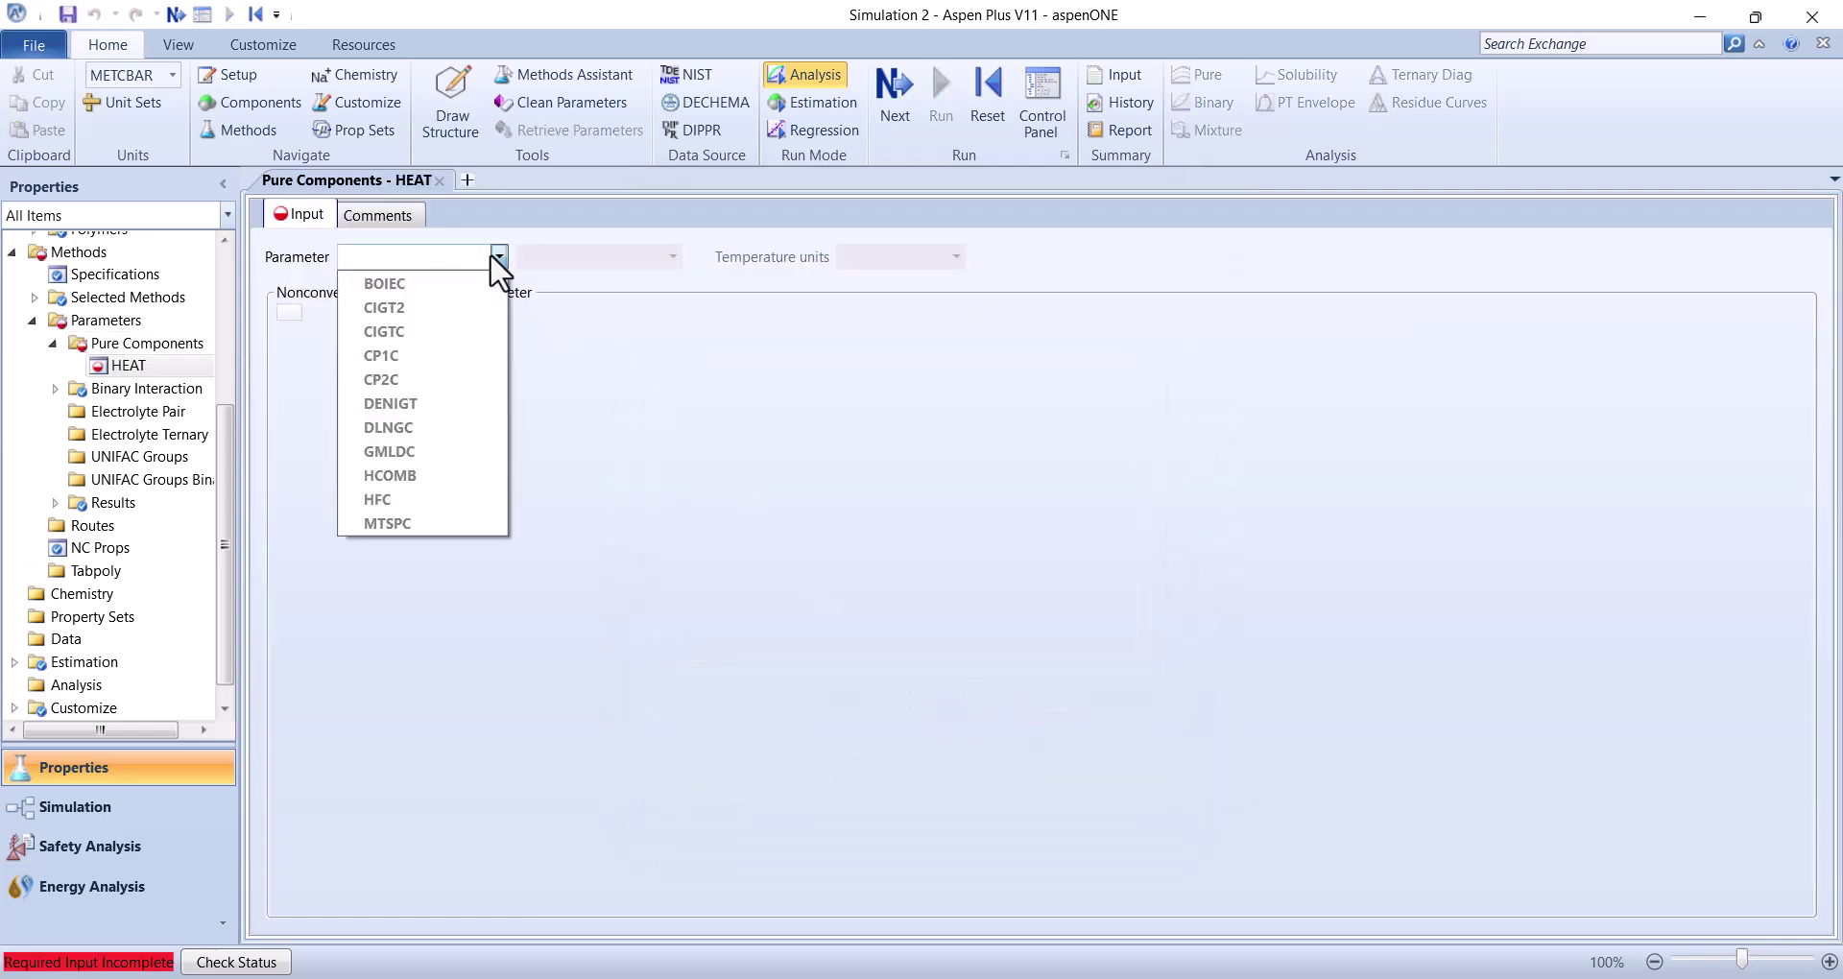
left_click(403, 475)
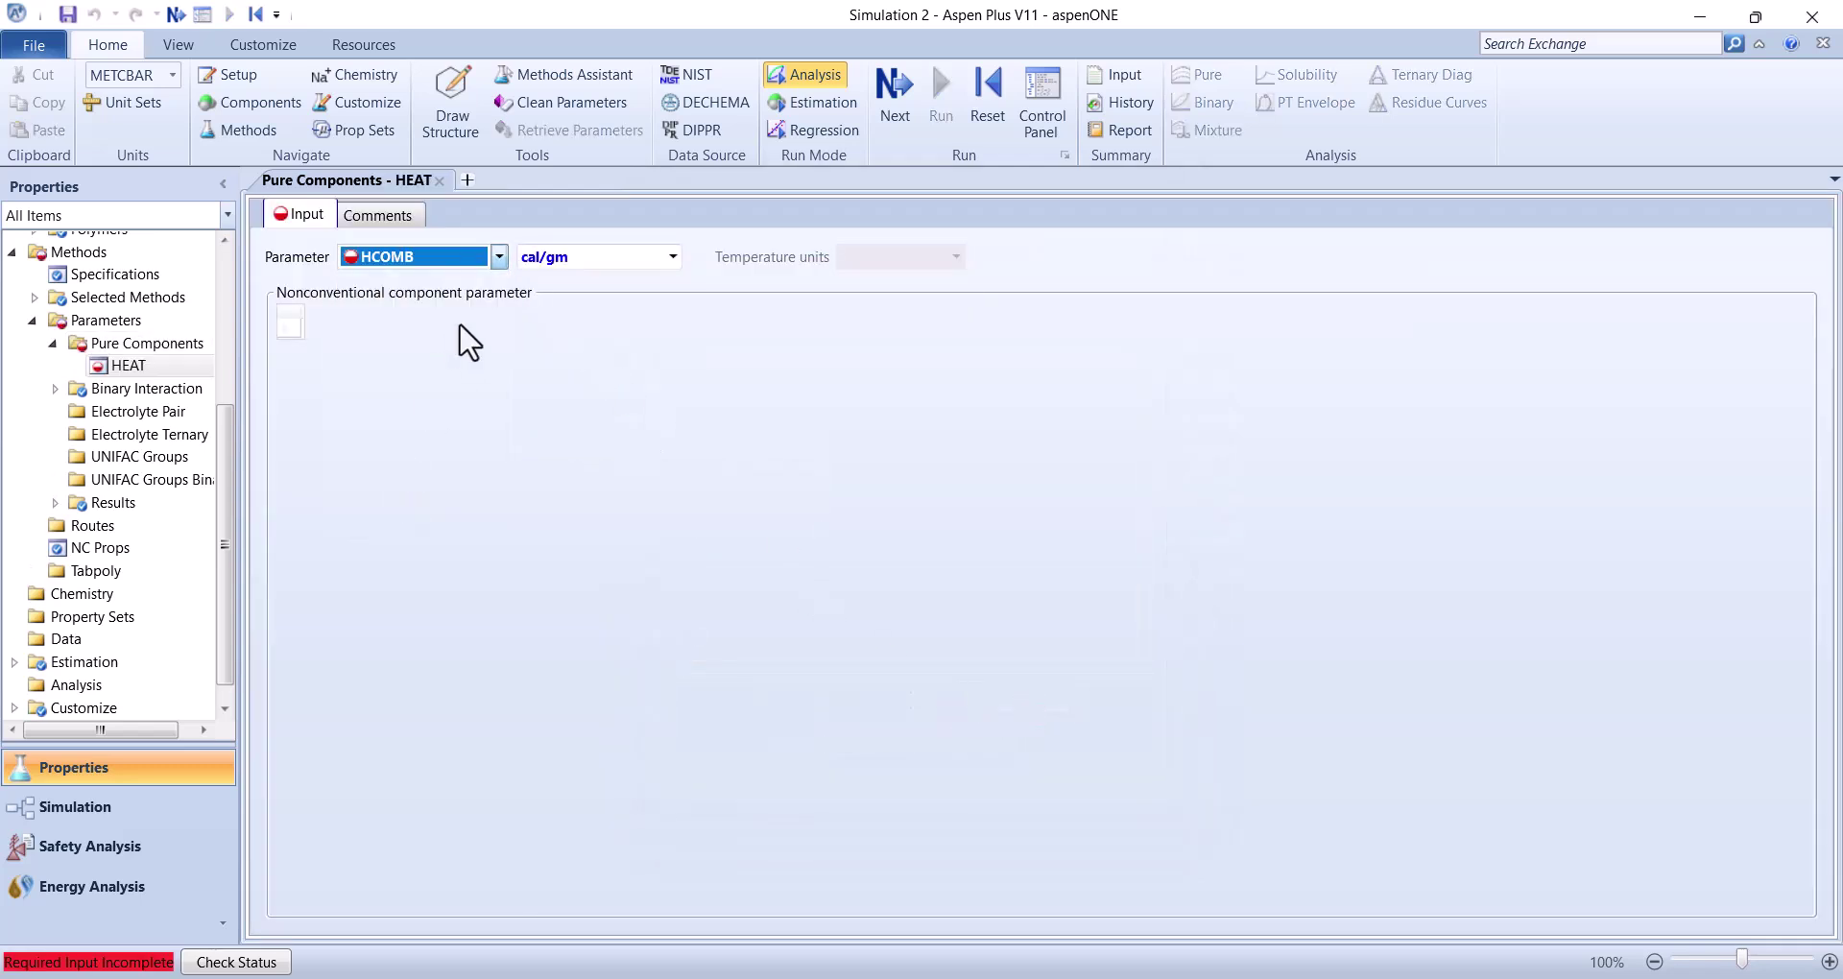
left_click(627, 260)
left_click(557, 500)
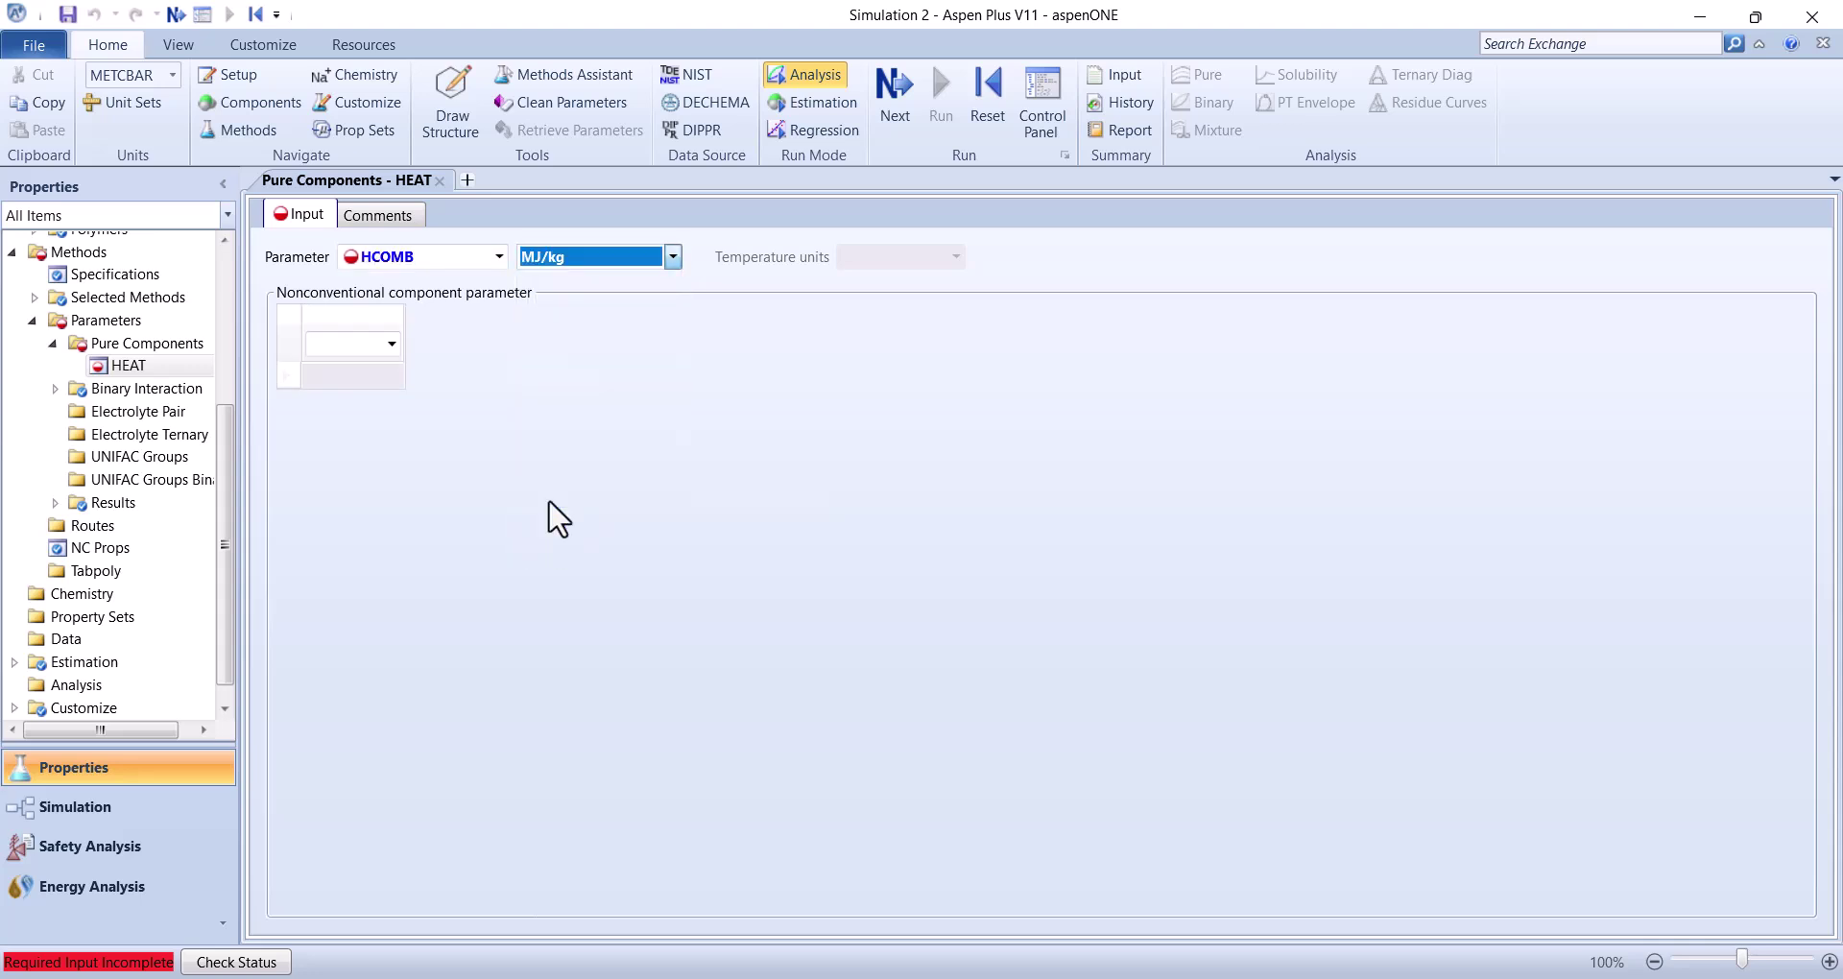
Assign a heat of combustion of 15 MJ/kg to the BIOMASS component
left_click(388, 347)
left_click(392, 344)
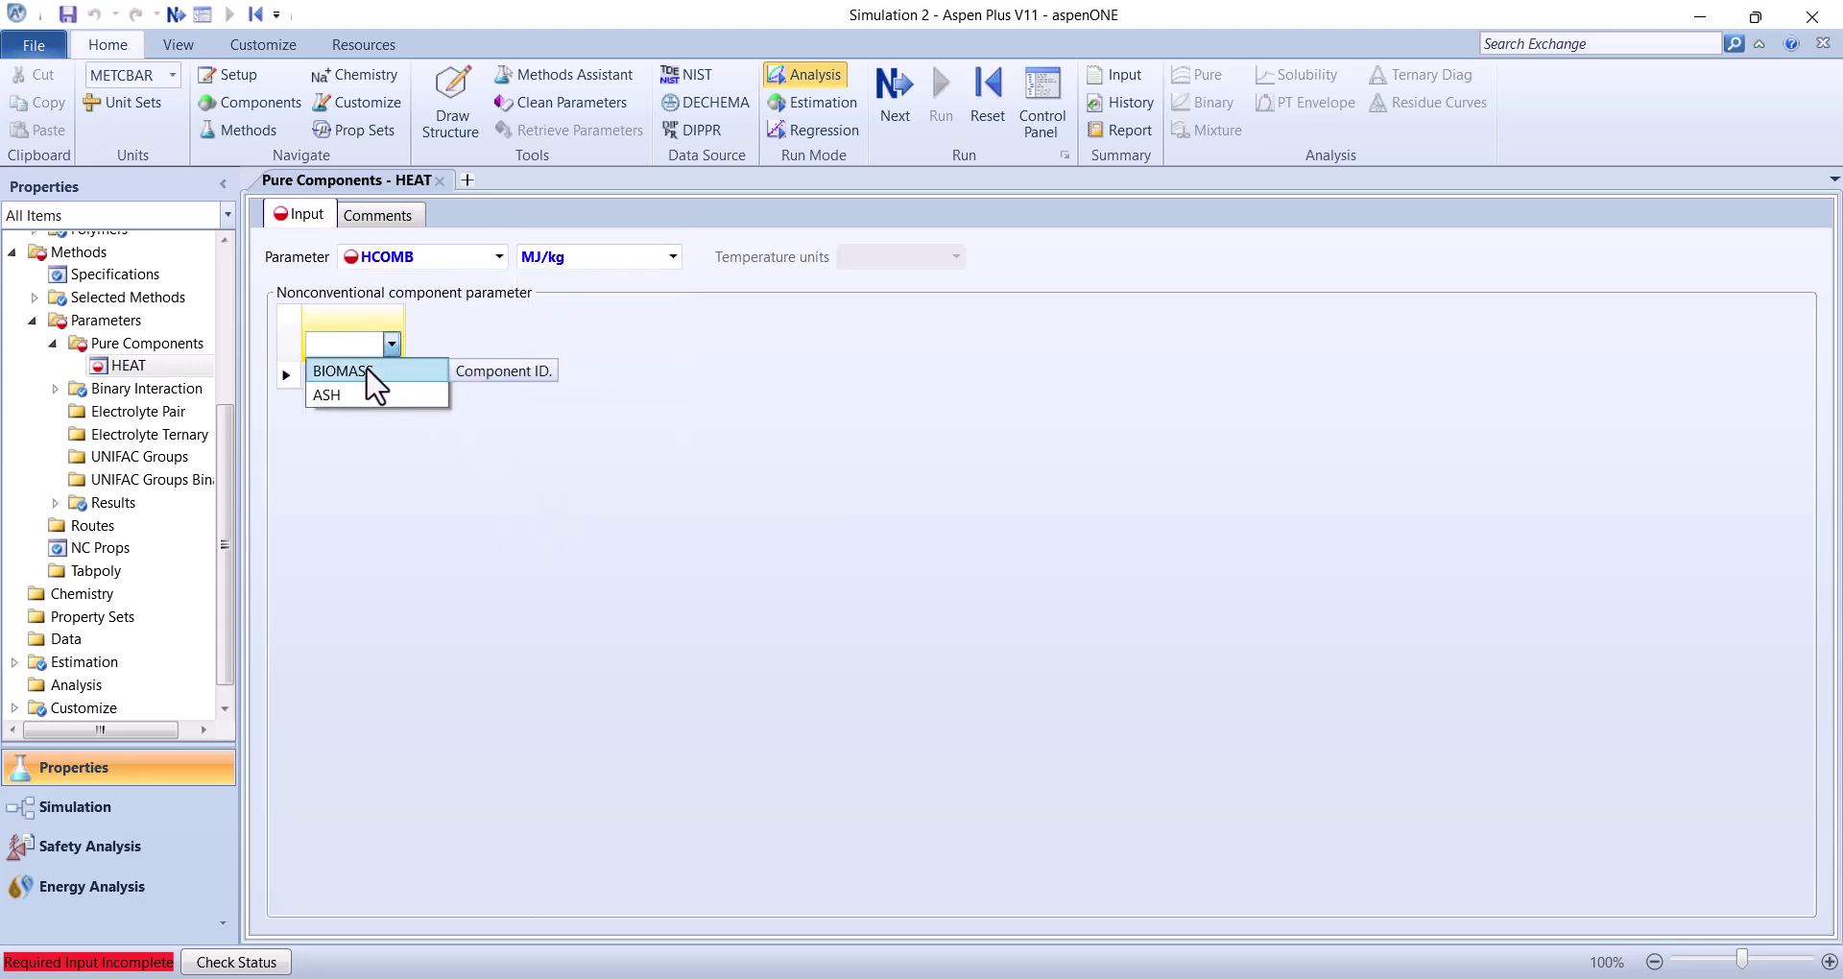
left_click(369, 366)
left_click(347, 374)
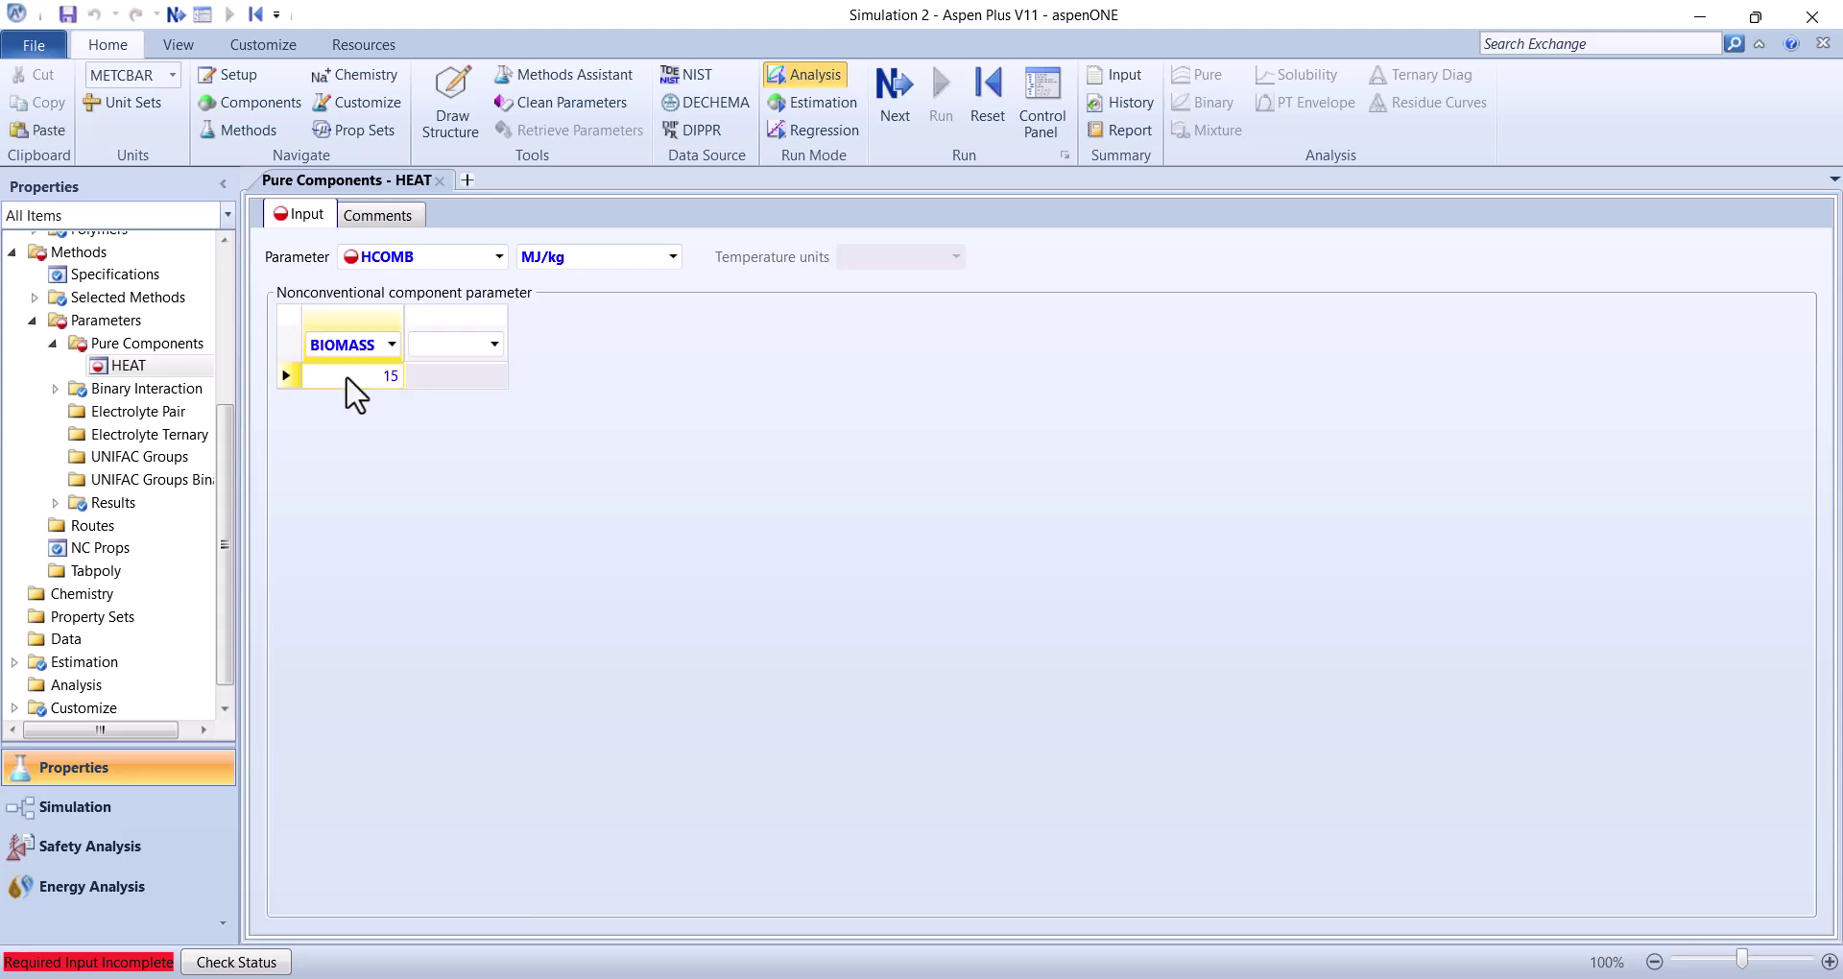
type("15")
key("Return")
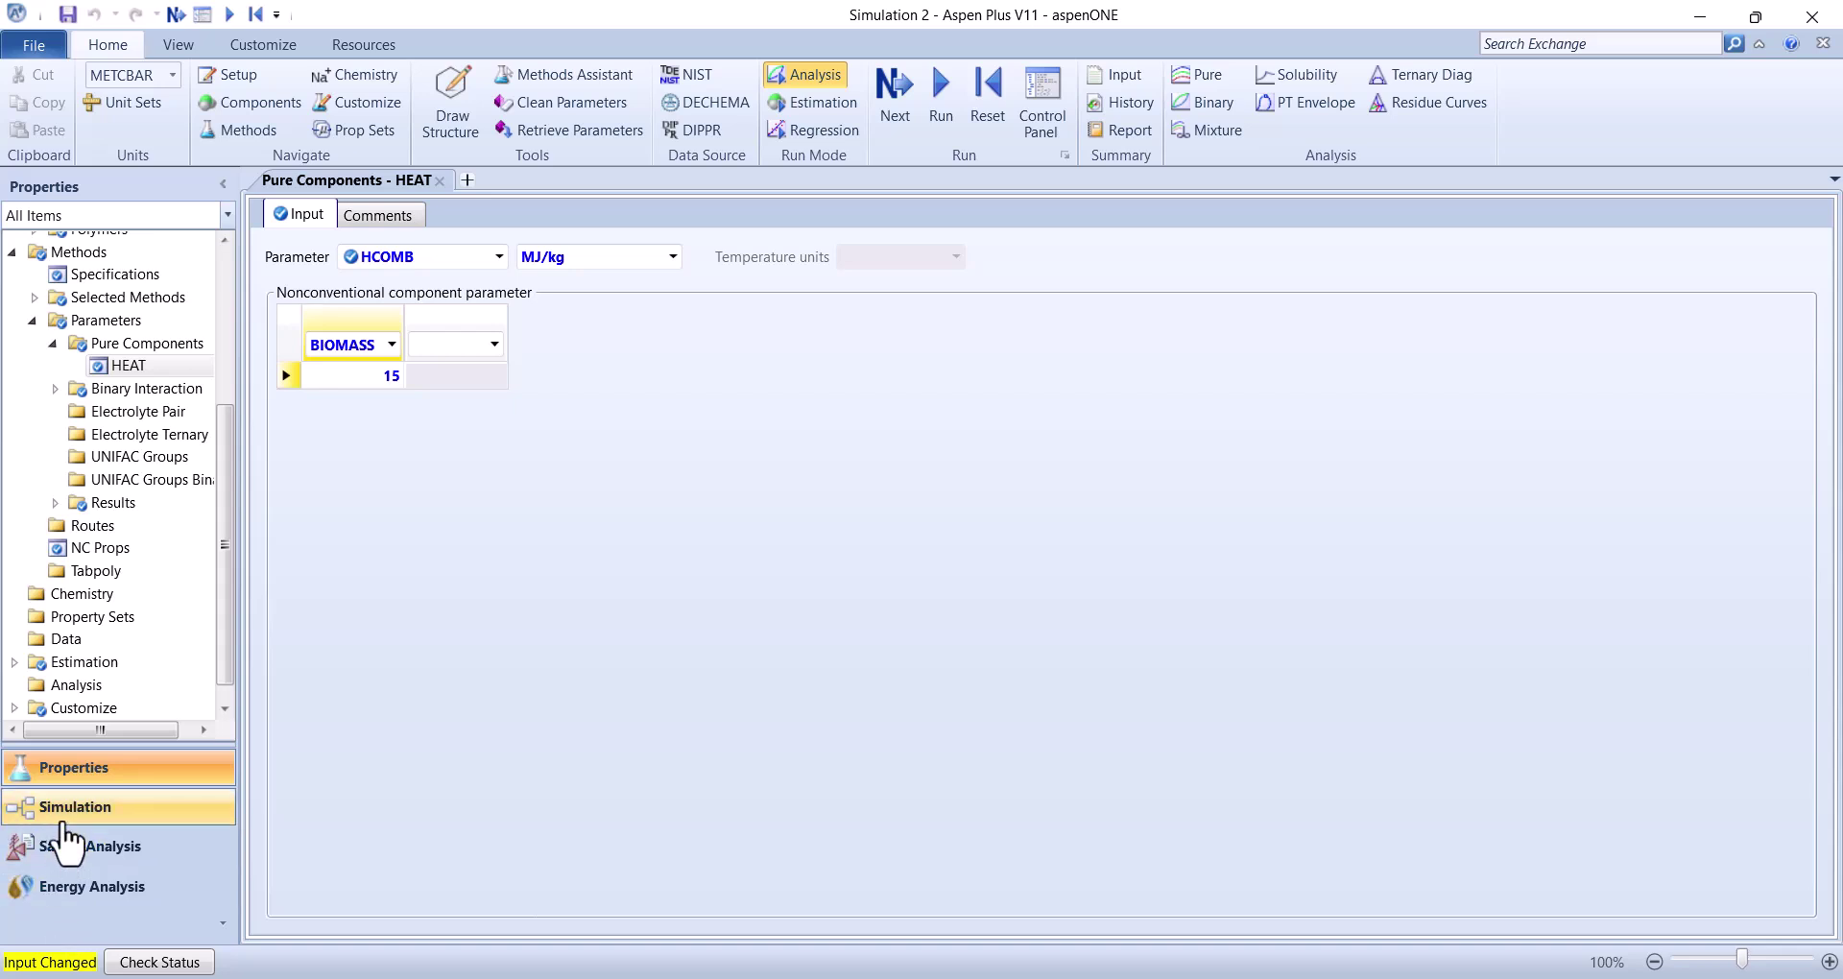
Return to the Simulation environment, reinitialize the whole simulation and run it with the new heat of combustion
left_click(62, 821)
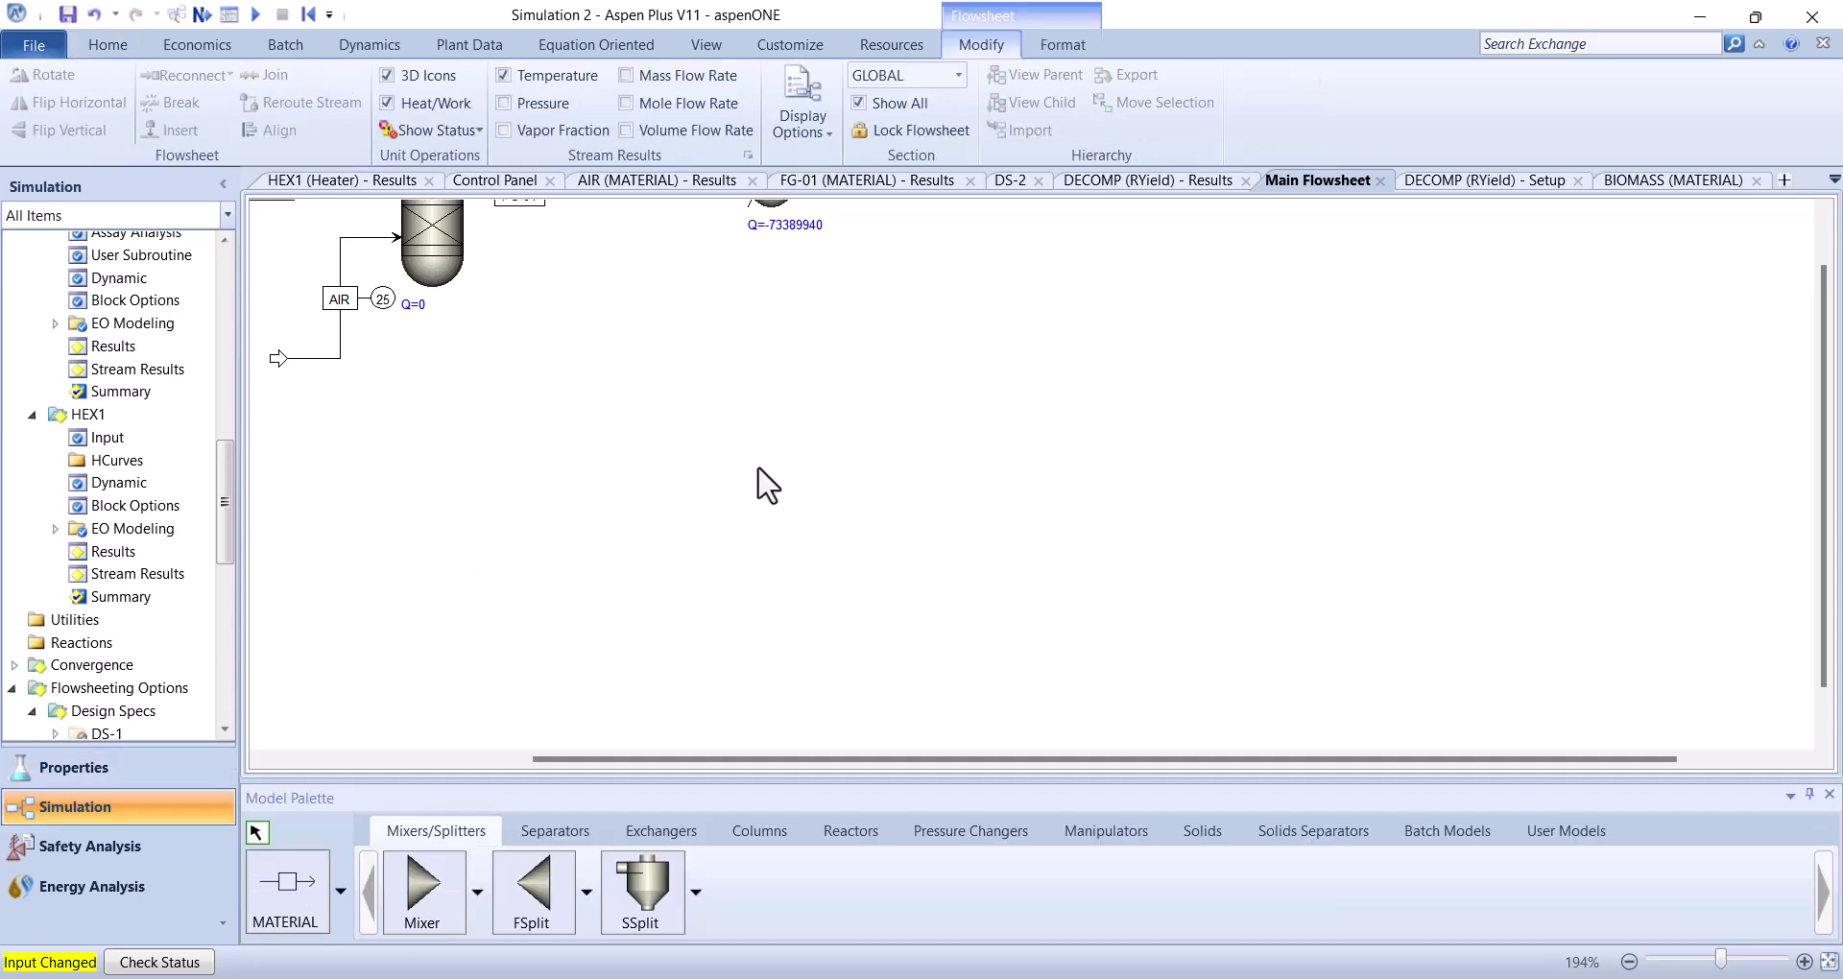
scroll(763, 483, "down", 2)
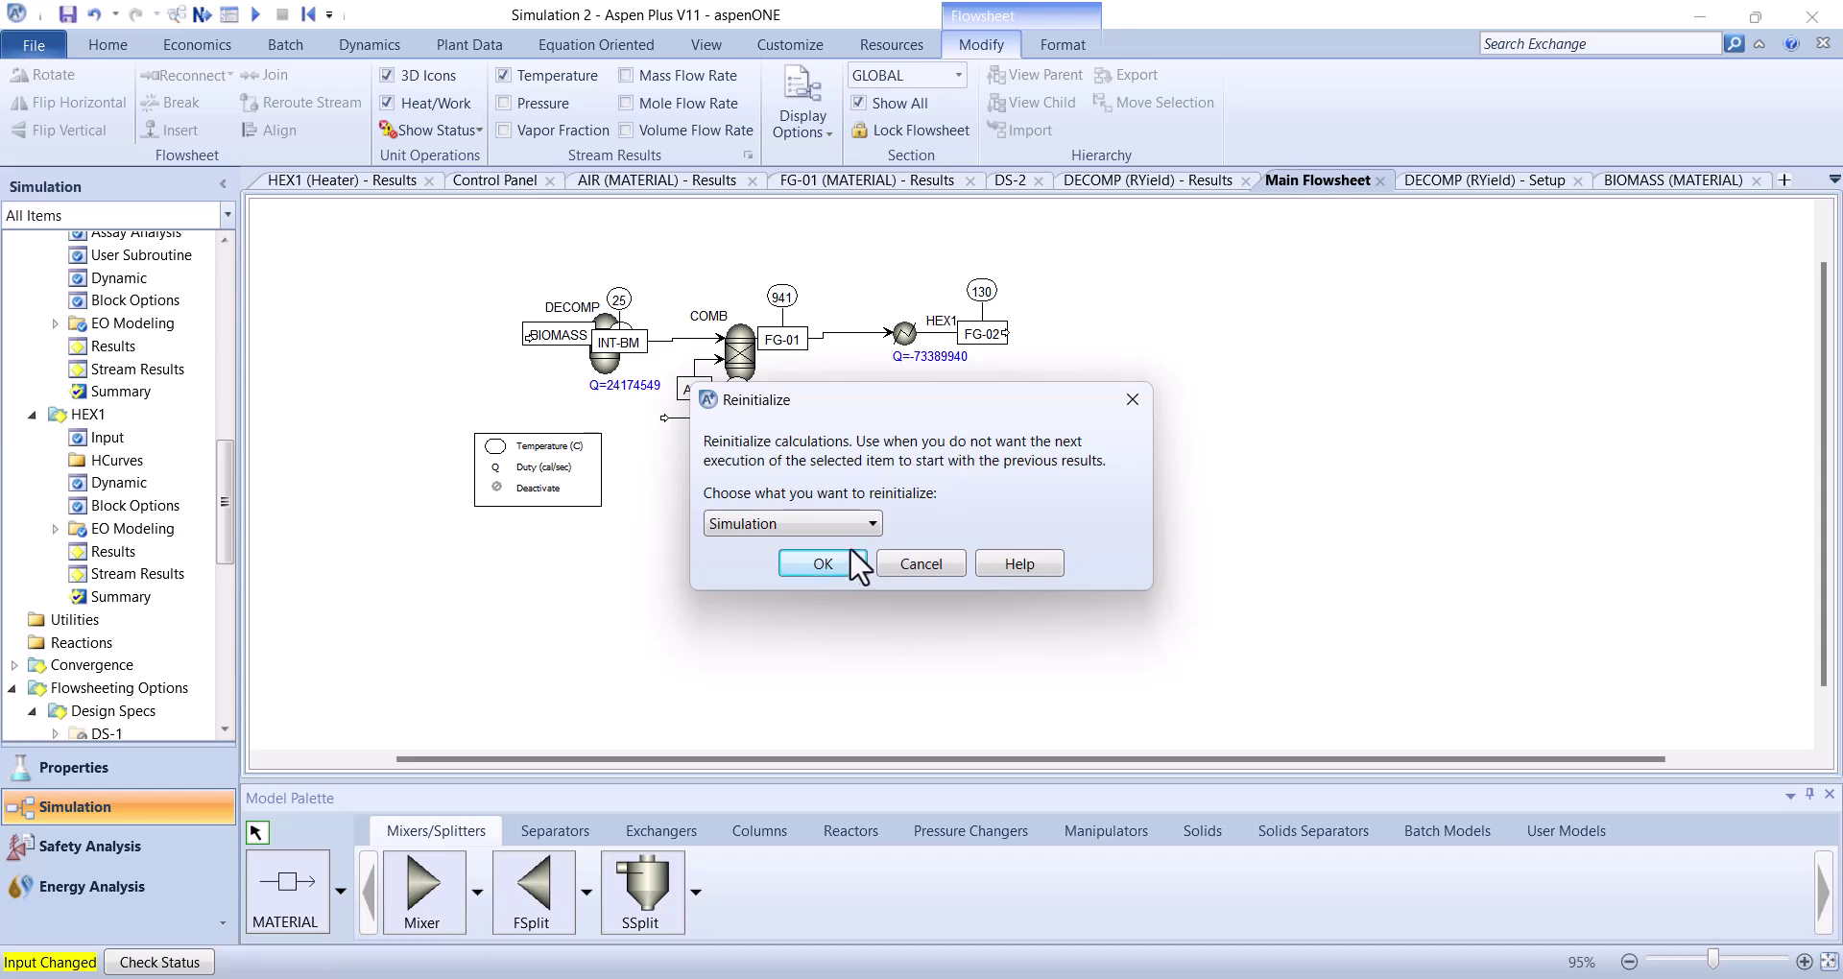
left_click(833, 555)
left_click(1084, 533)
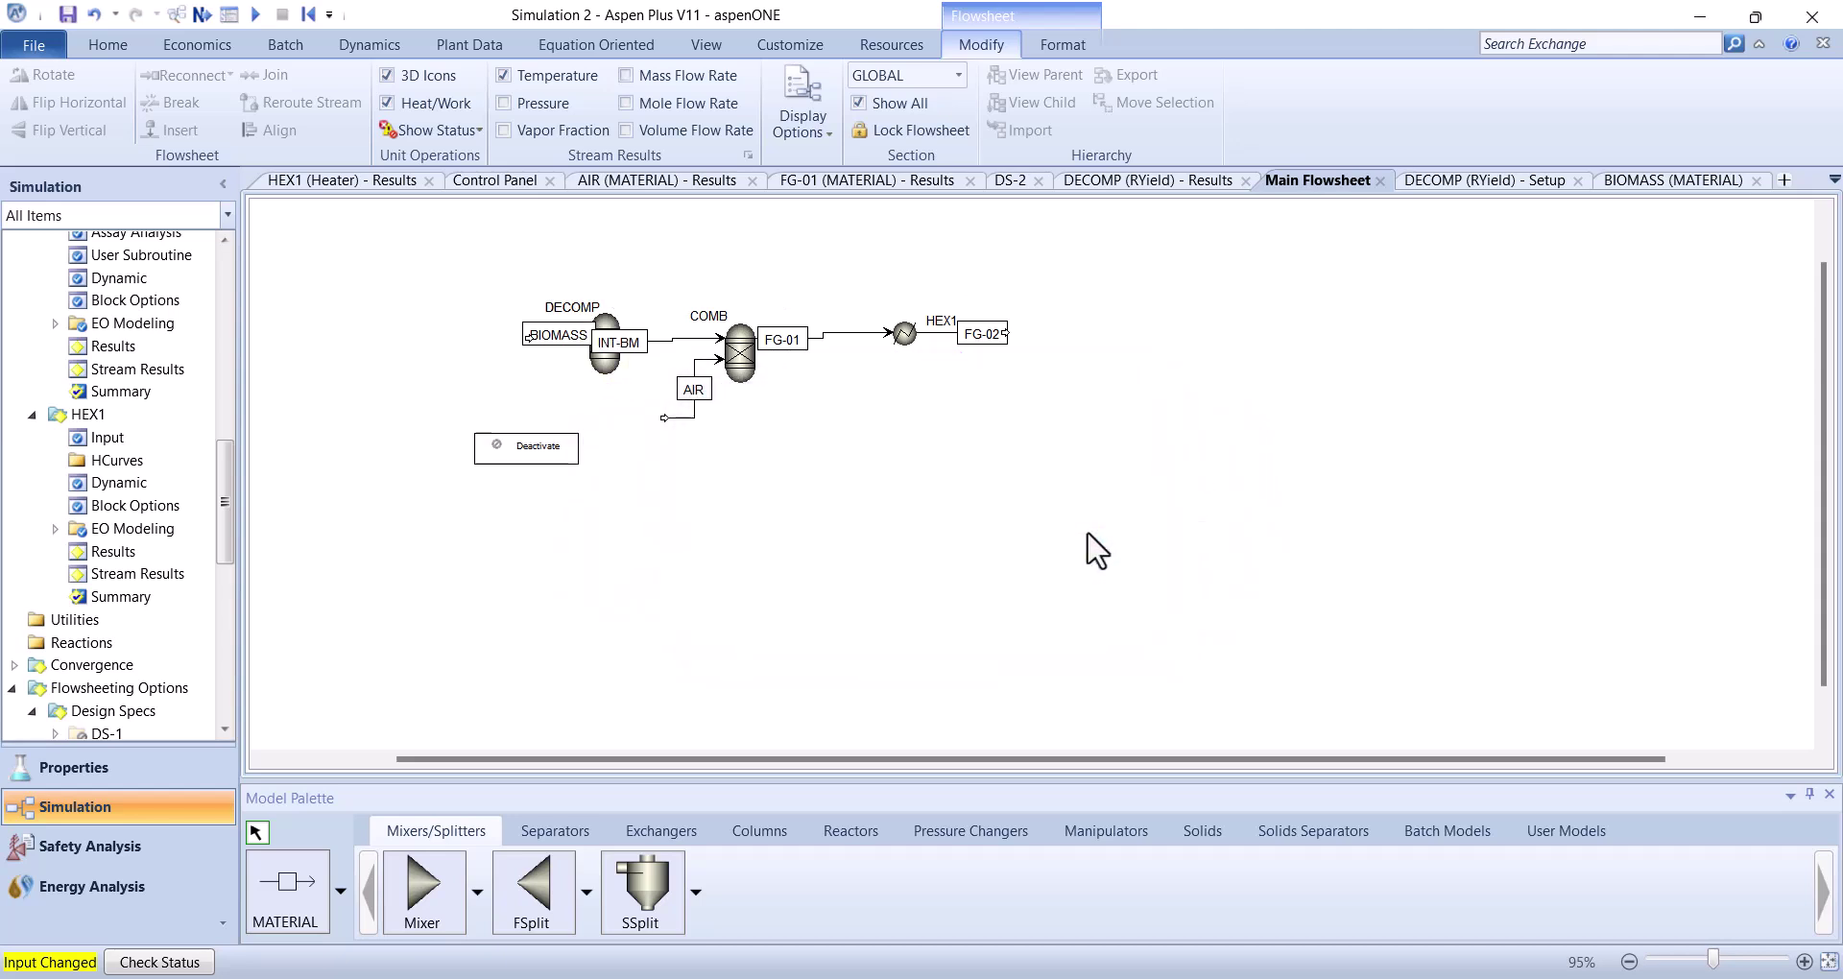
left_click(200, 15)
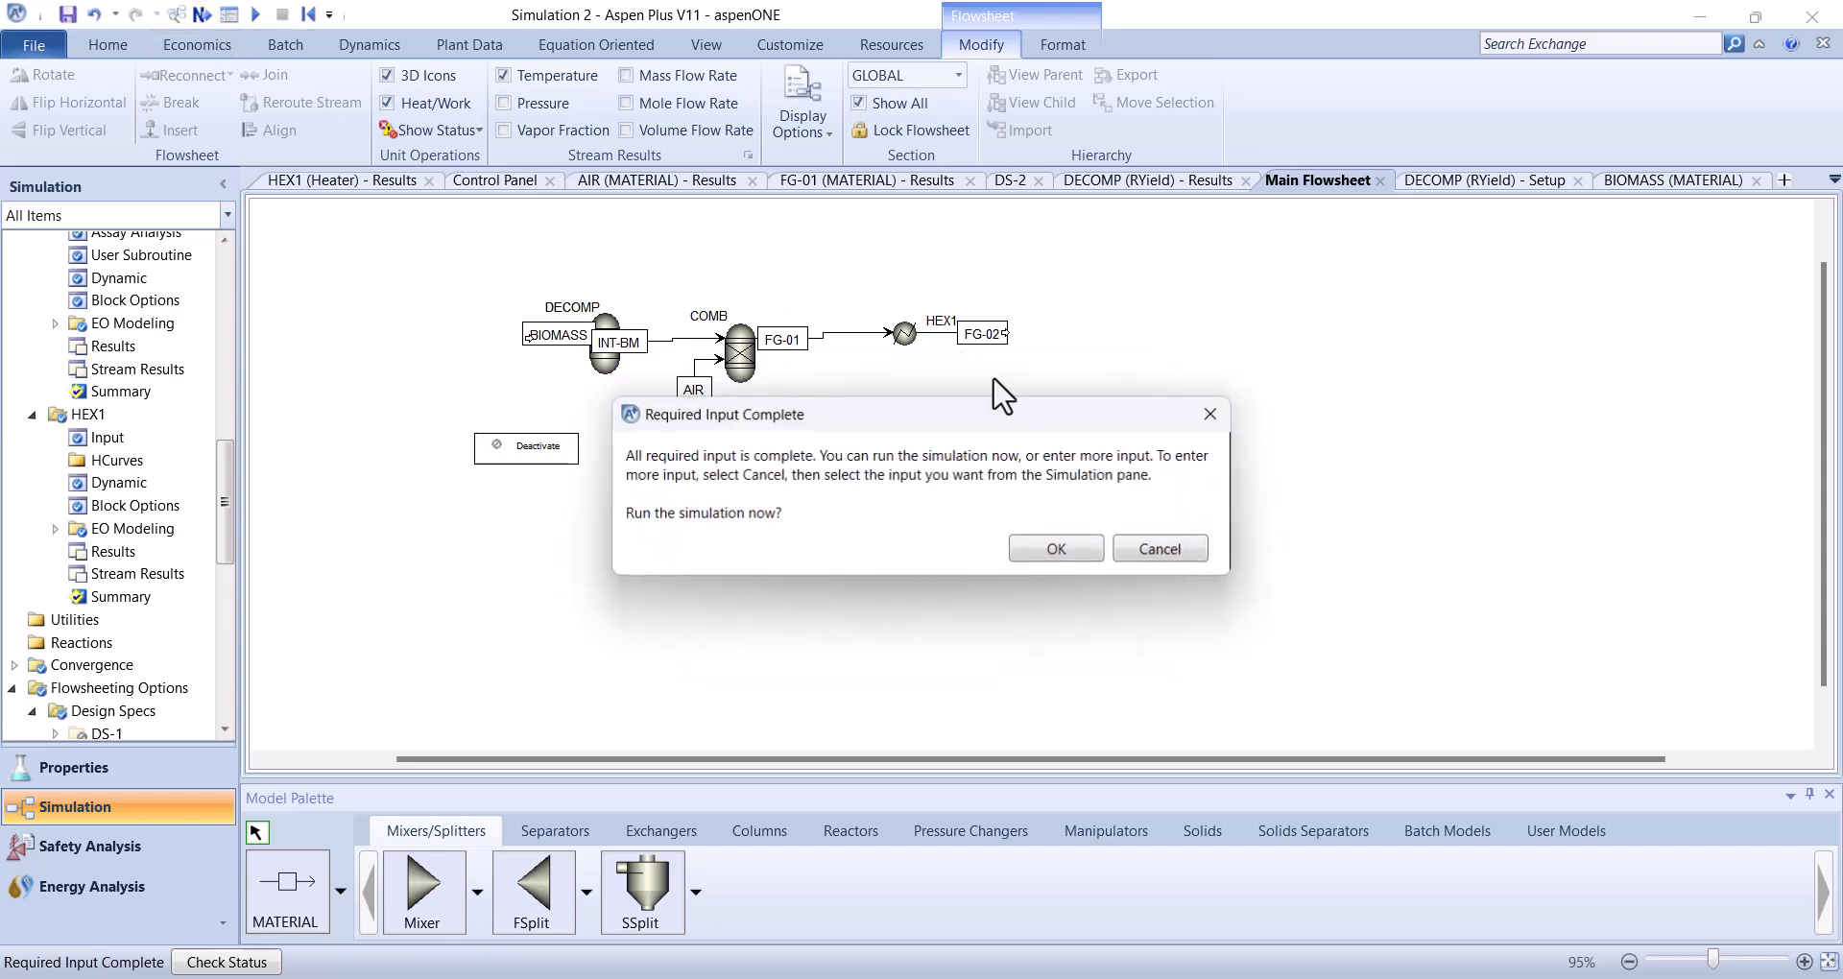
left_click(1054, 545)
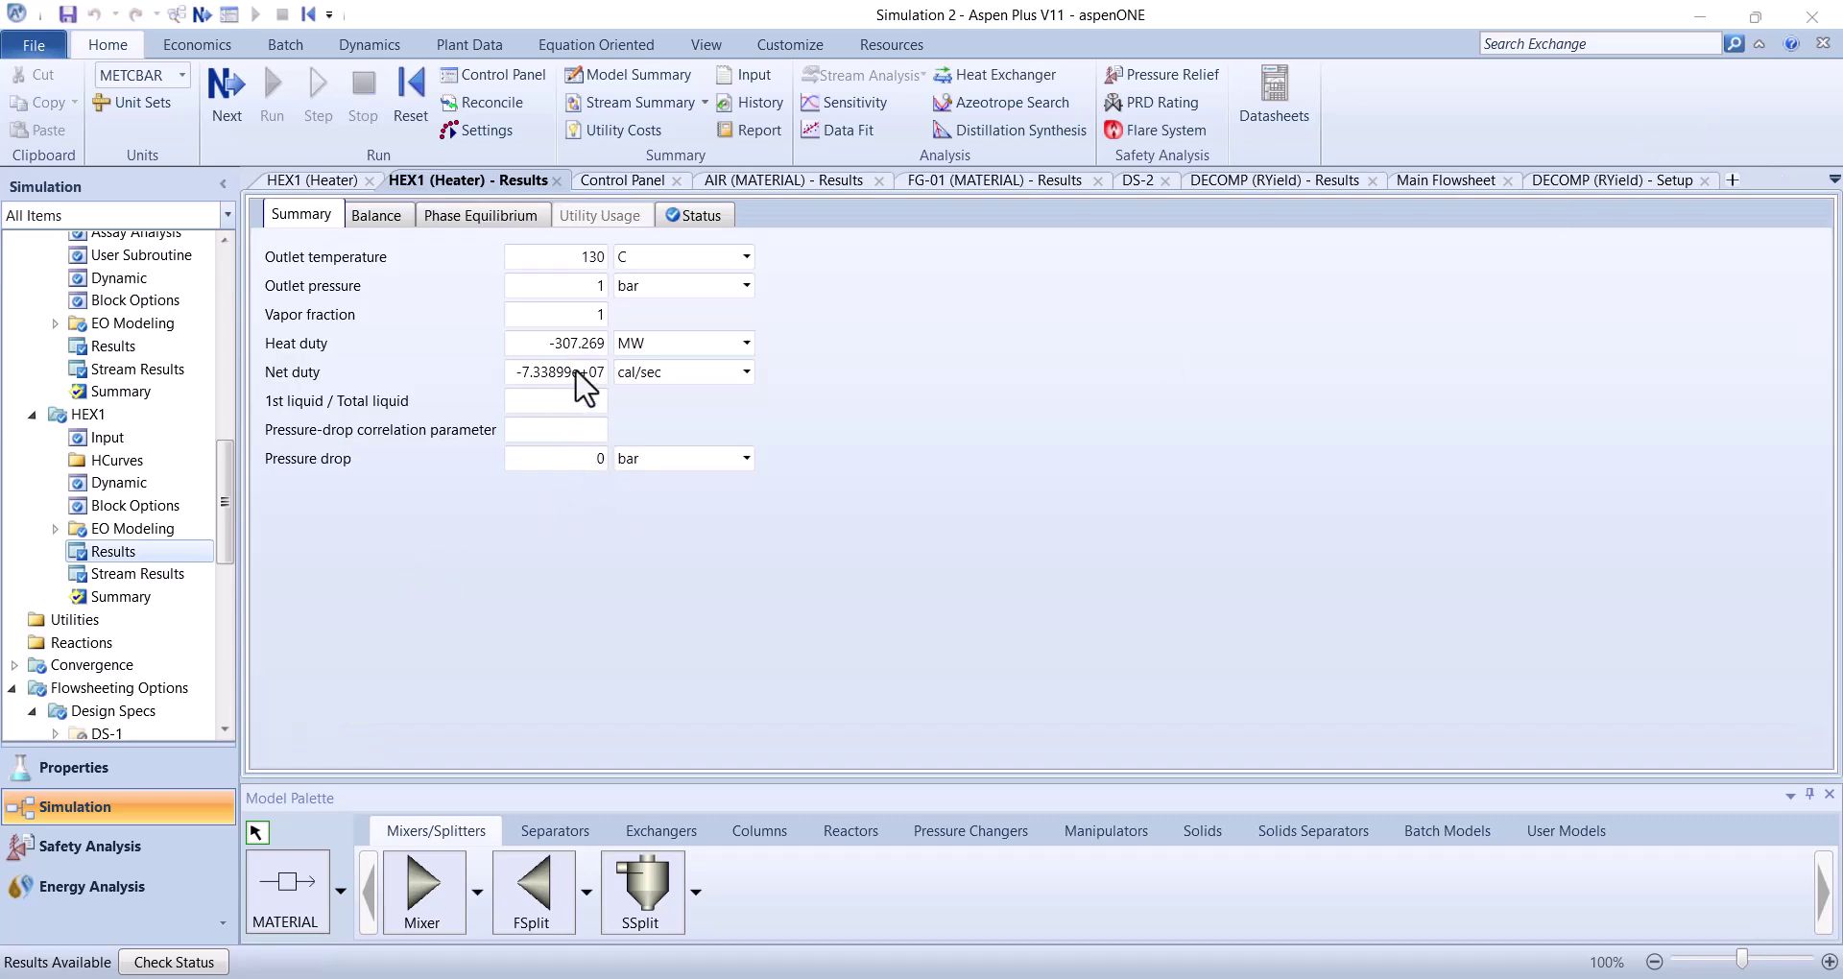
Review the HEX1 results and the block duties on the main flowsheet
scroll(163, 600, "up", 10)
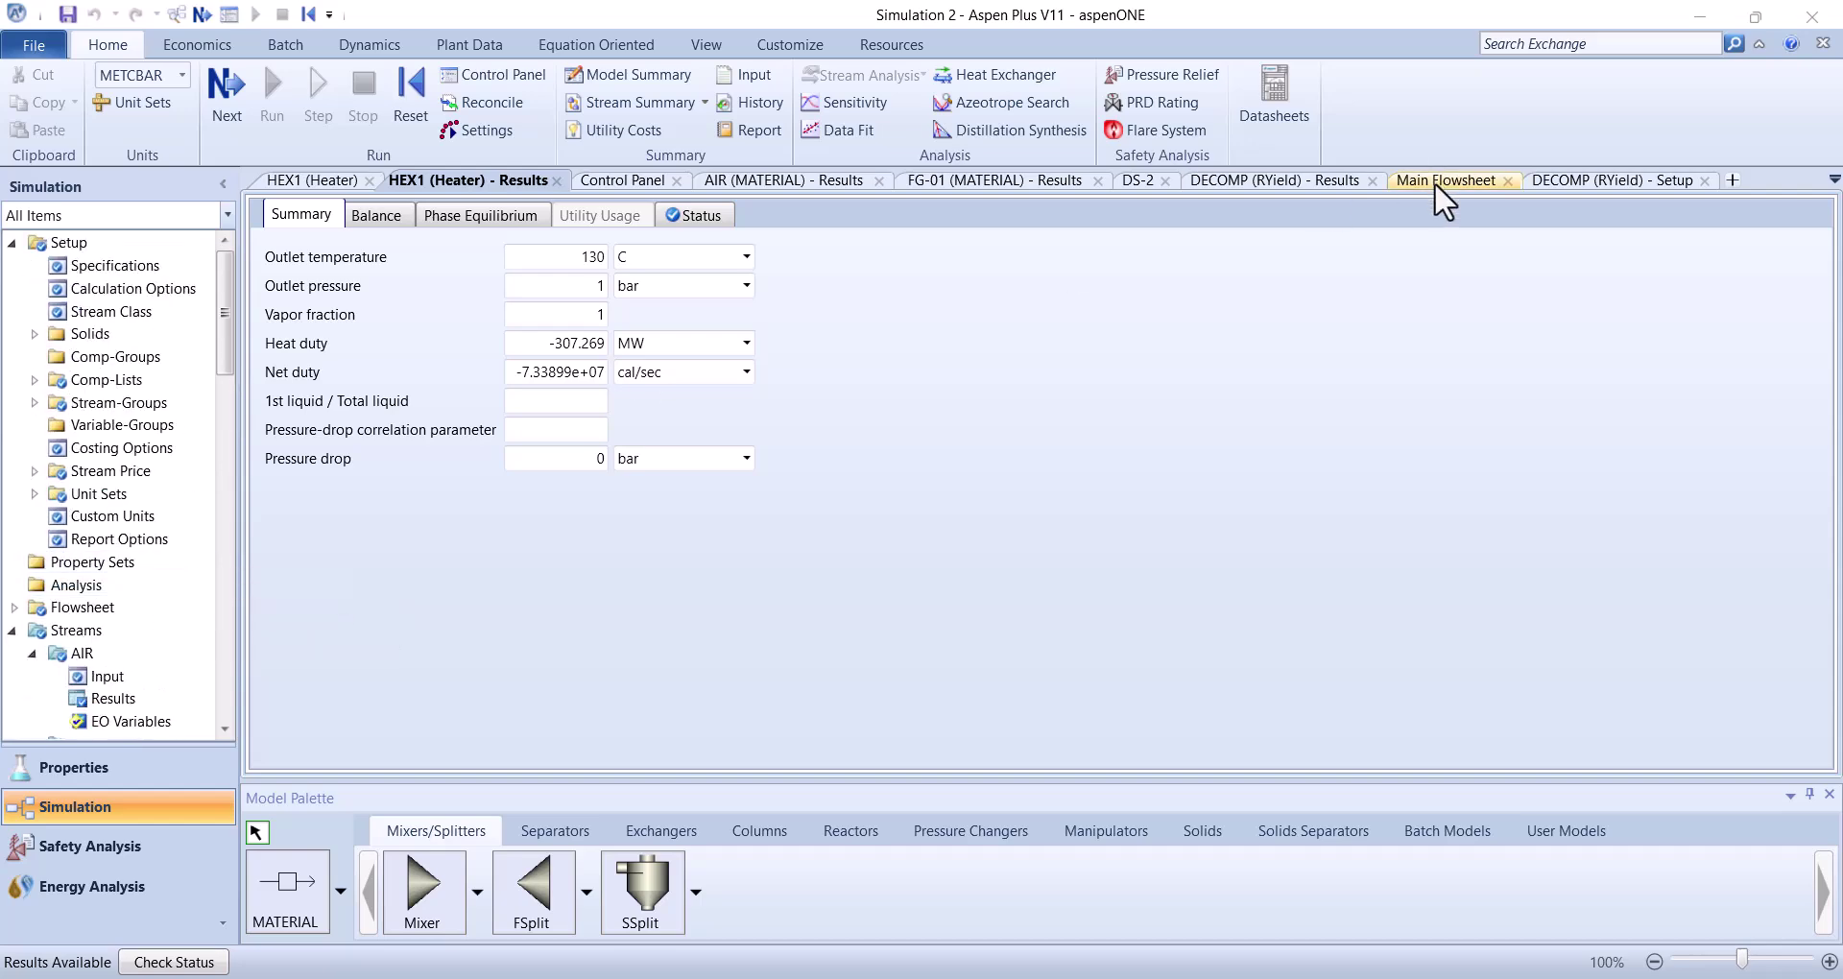
scroll(135, 650, "down", 10)
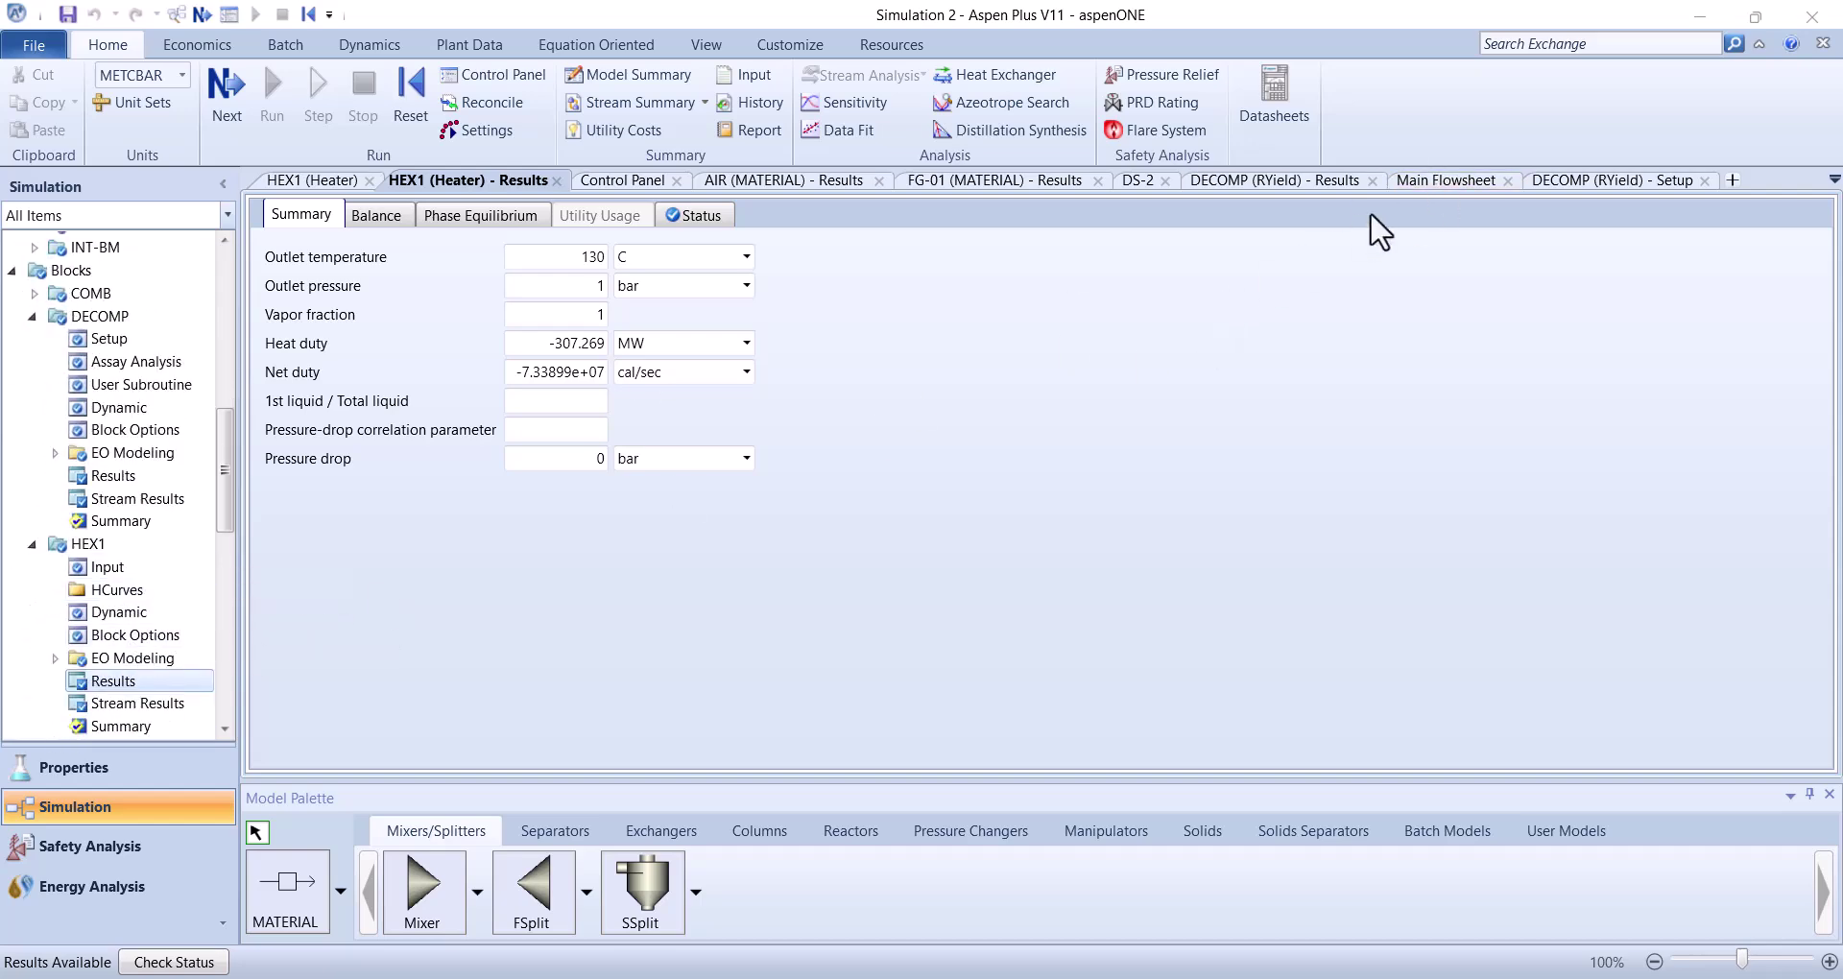
left_click(1430, 182)
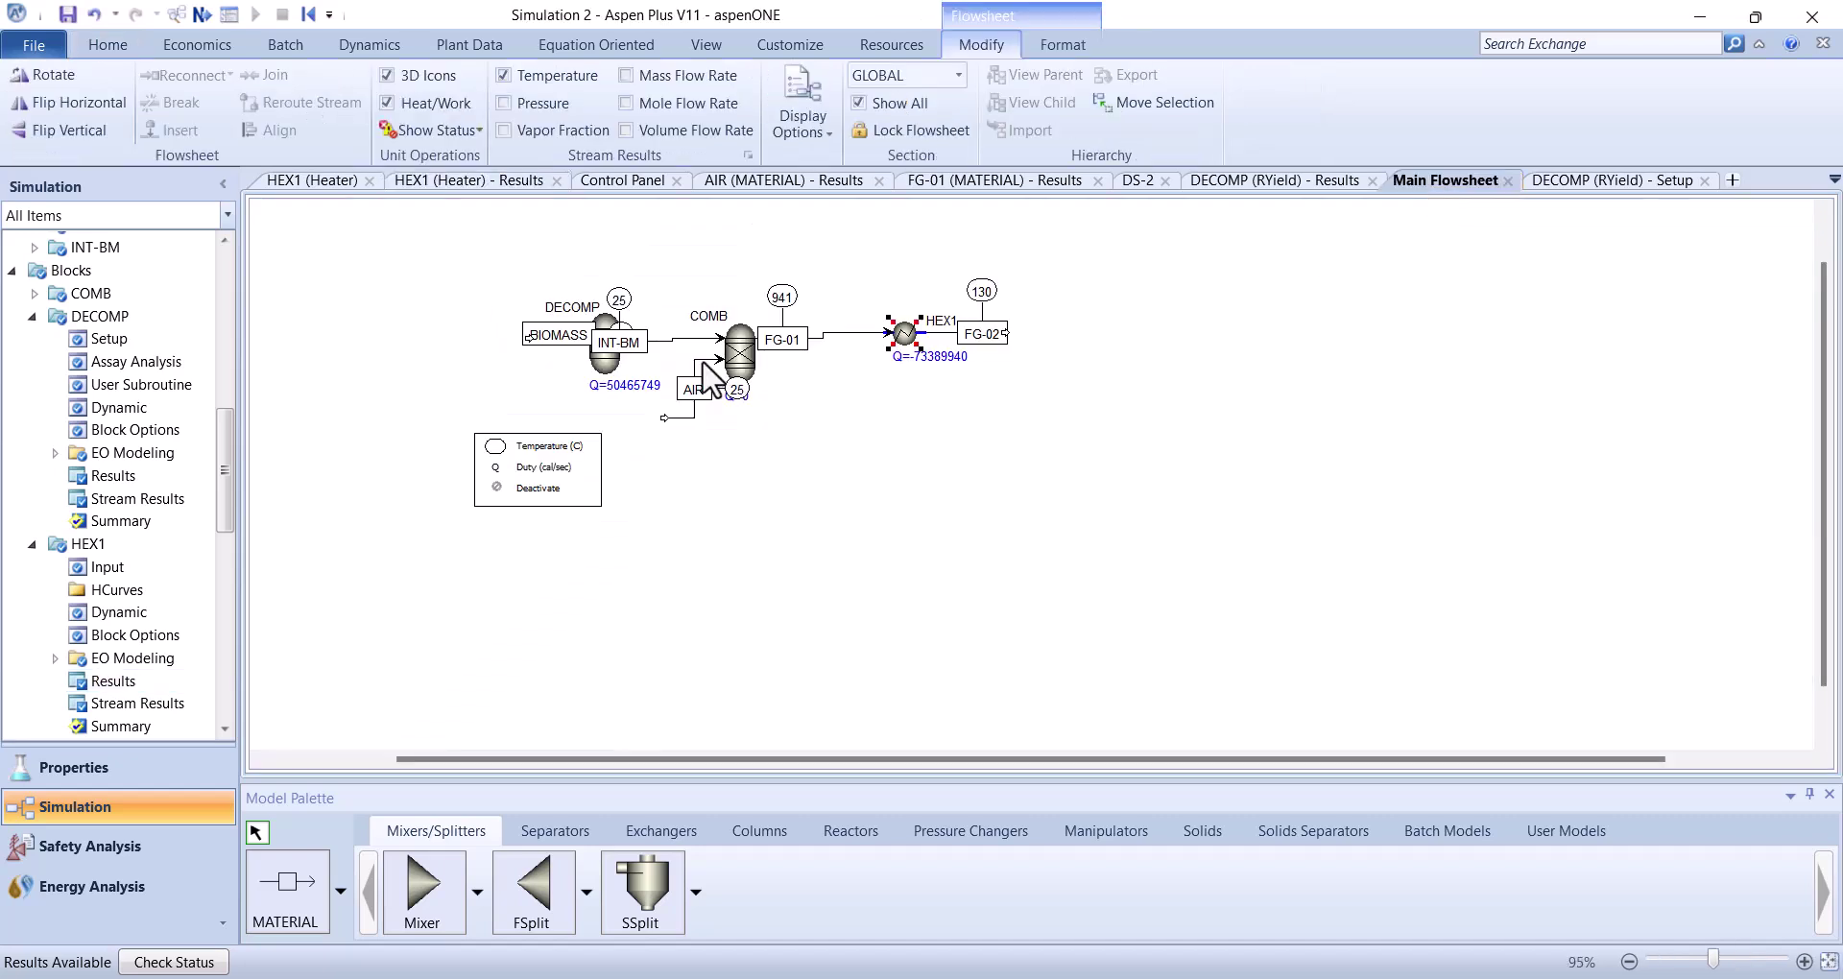
Set the BIOMASS stream's total flow rate to 15 kg/sec and its PROXANAL moisture to 20
left_click_drag(296, 286, 271, 284)
left_click(360, 278)
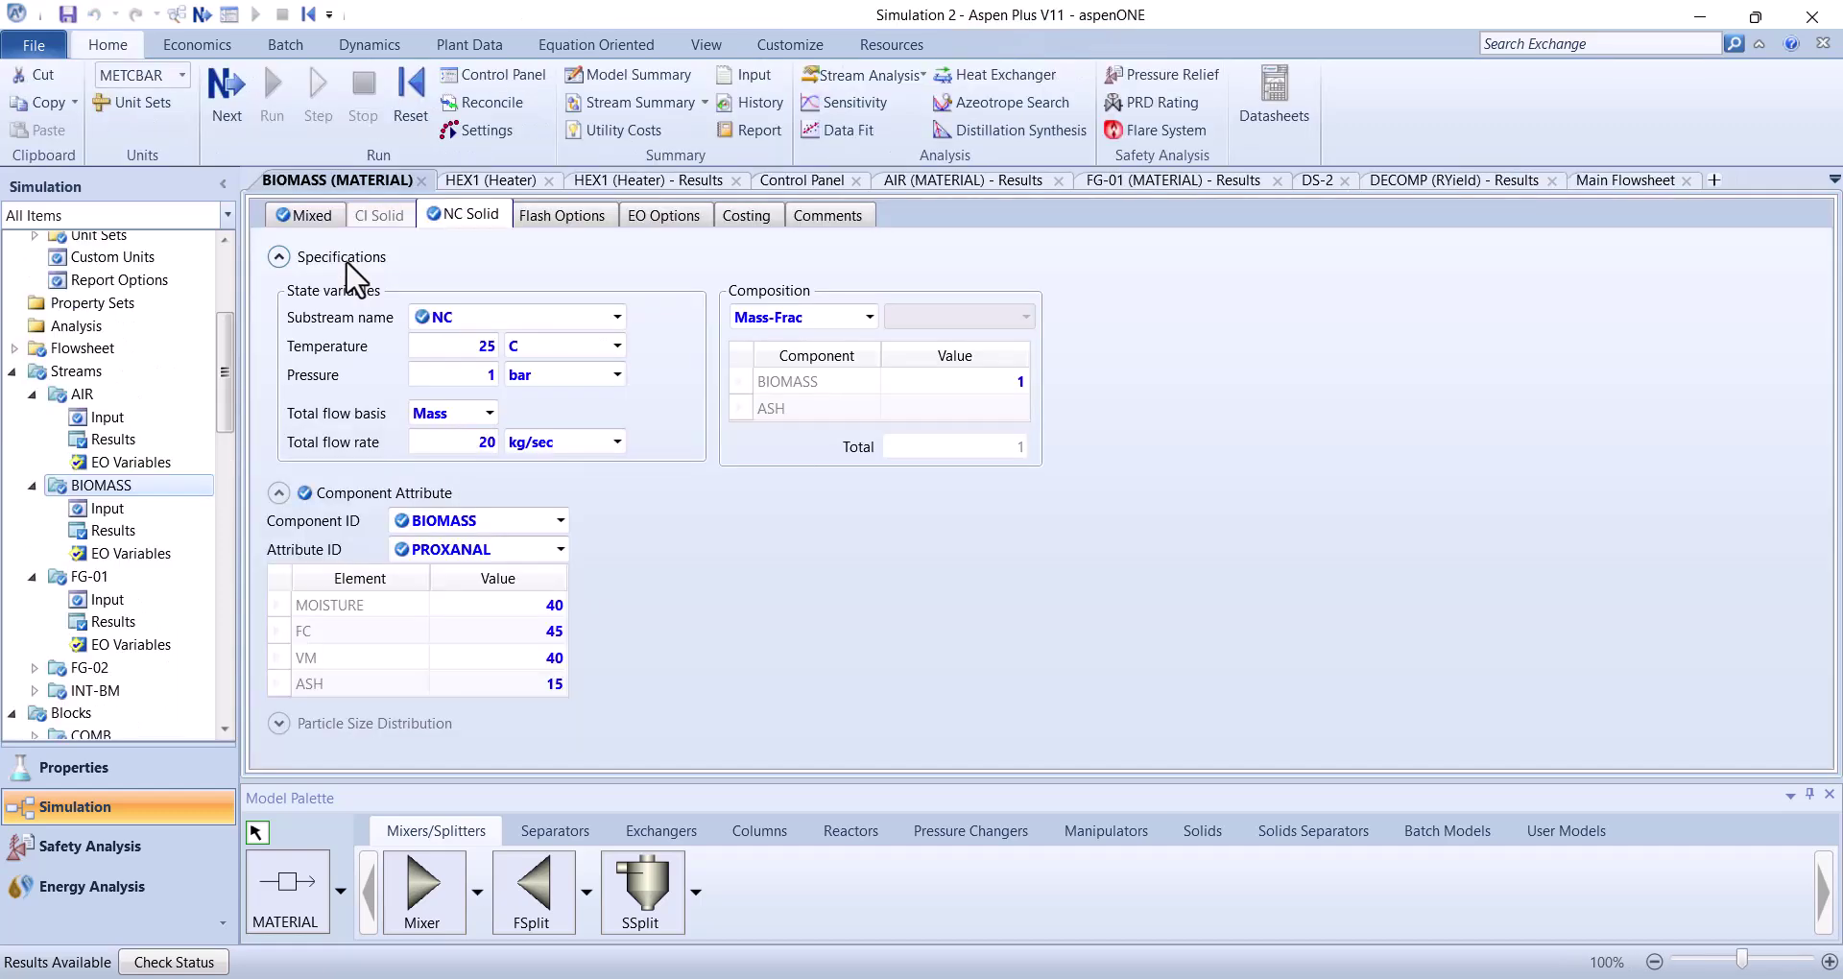
double_click(347, 262)
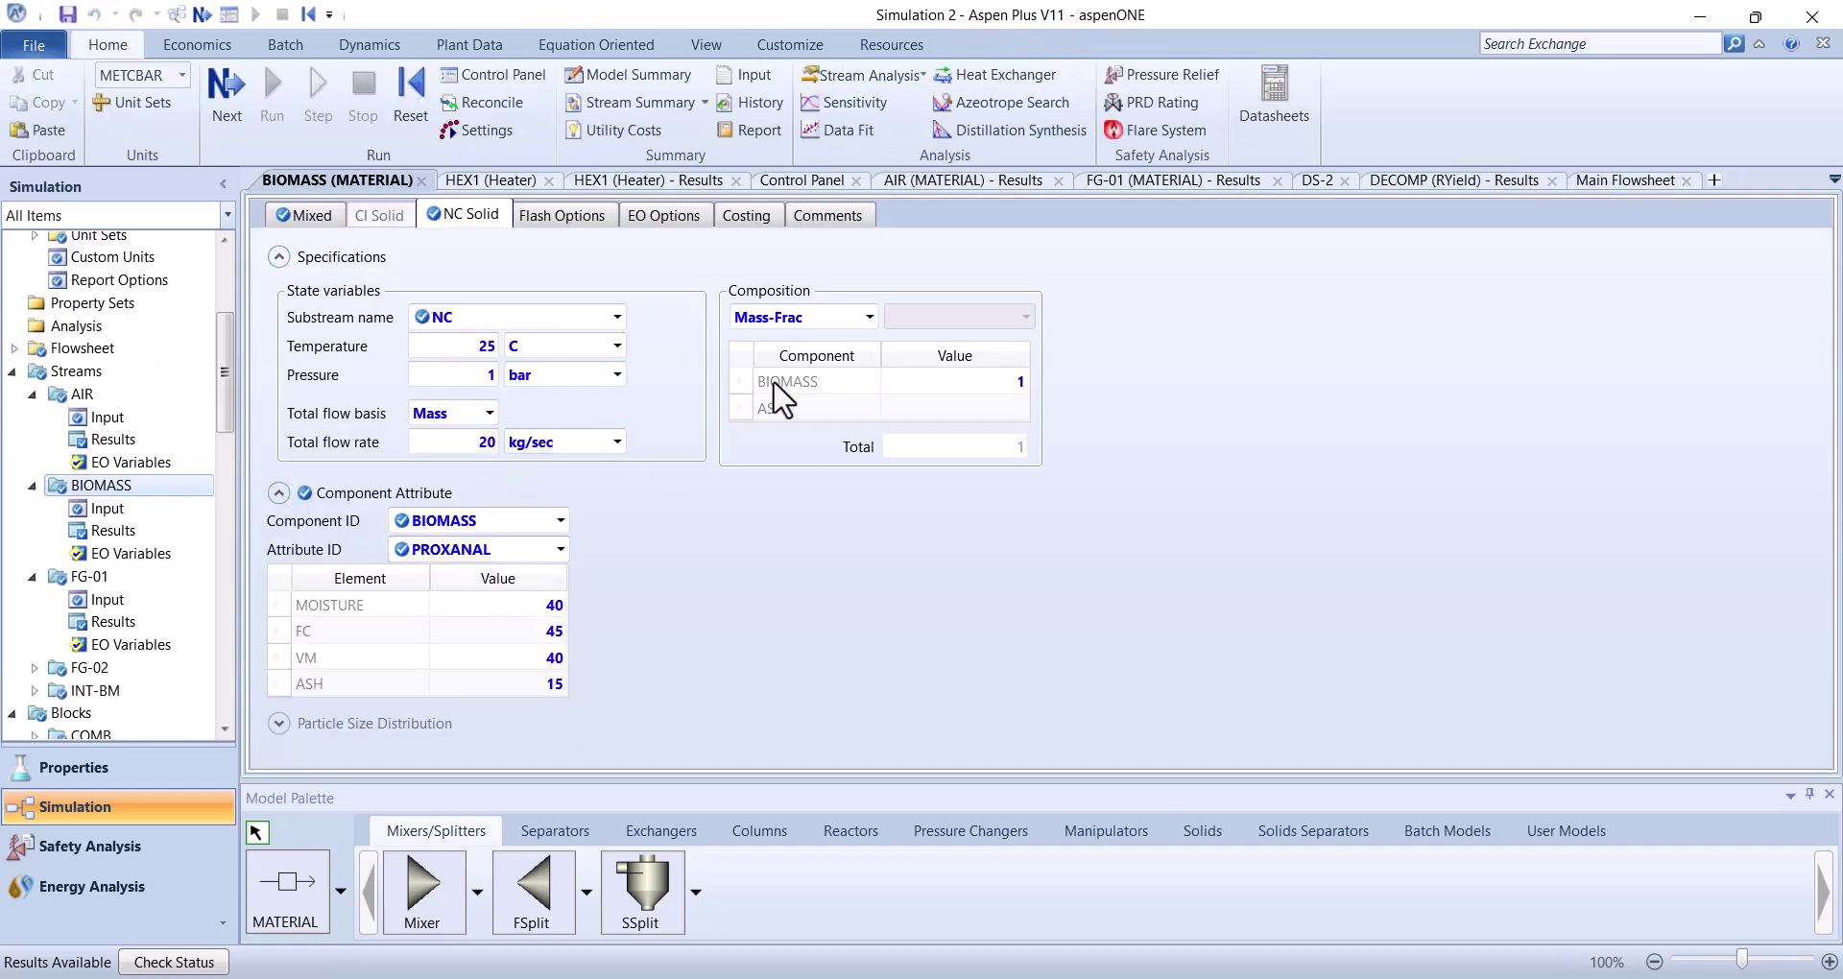
left_click(442, 452)
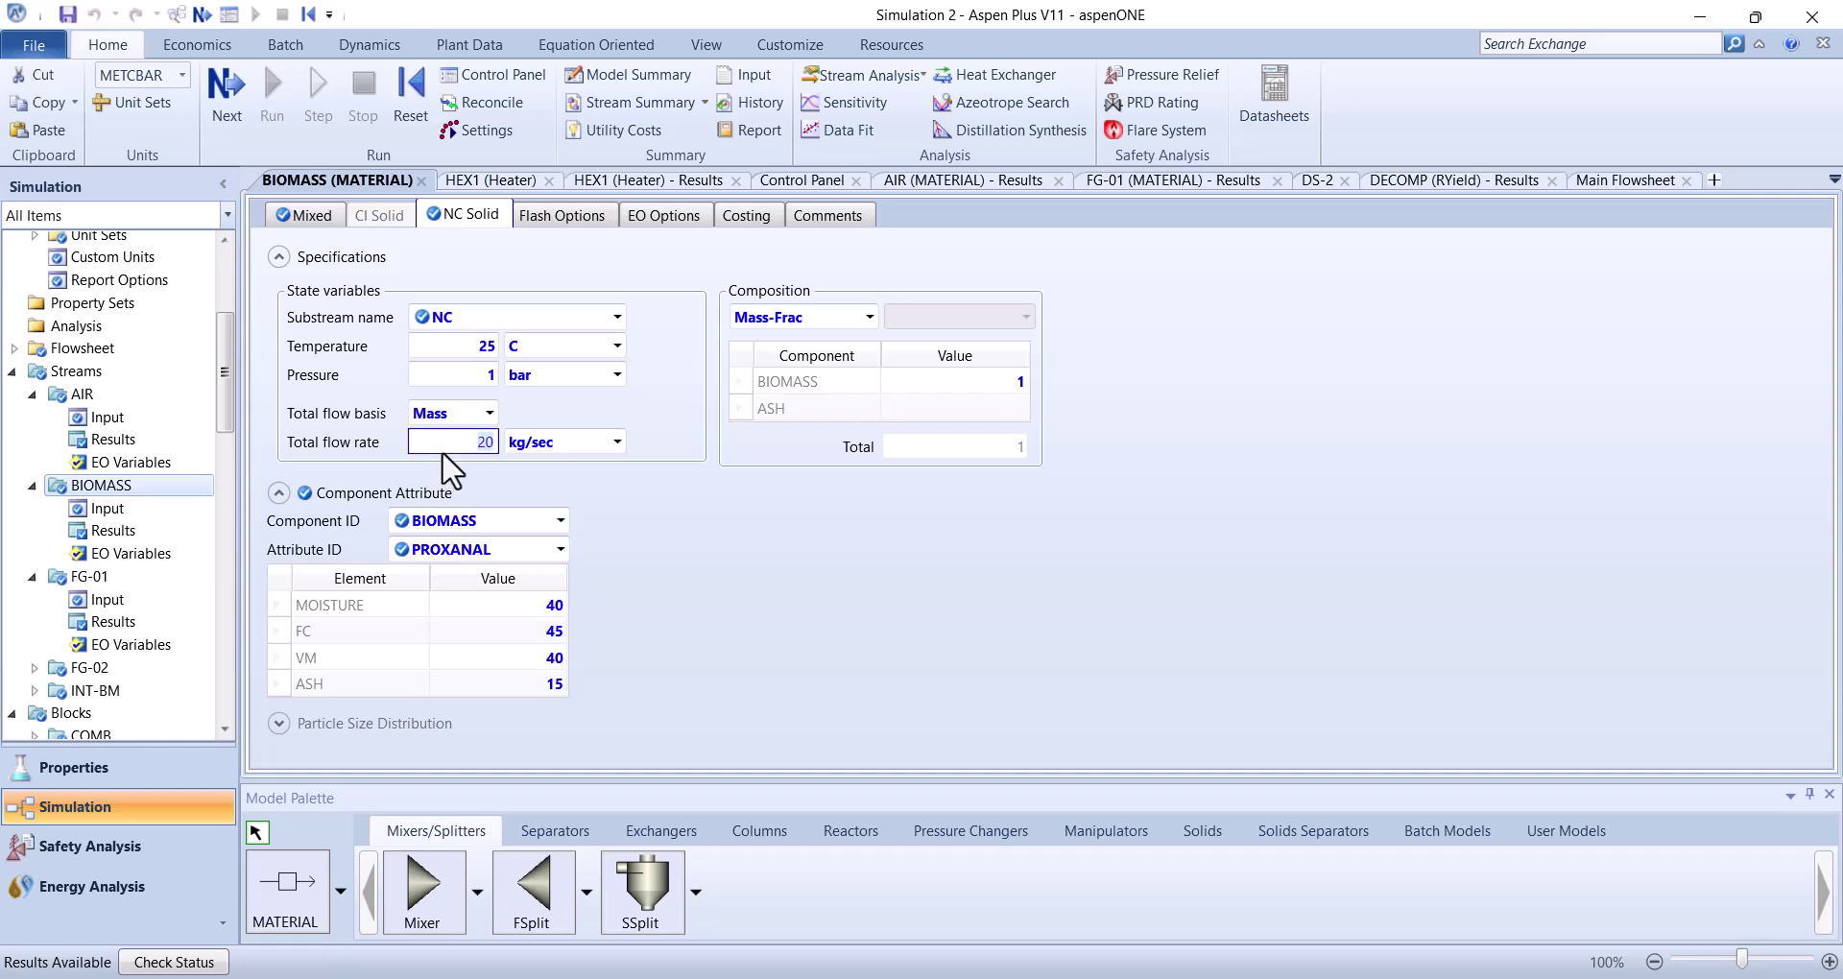
key("Return")
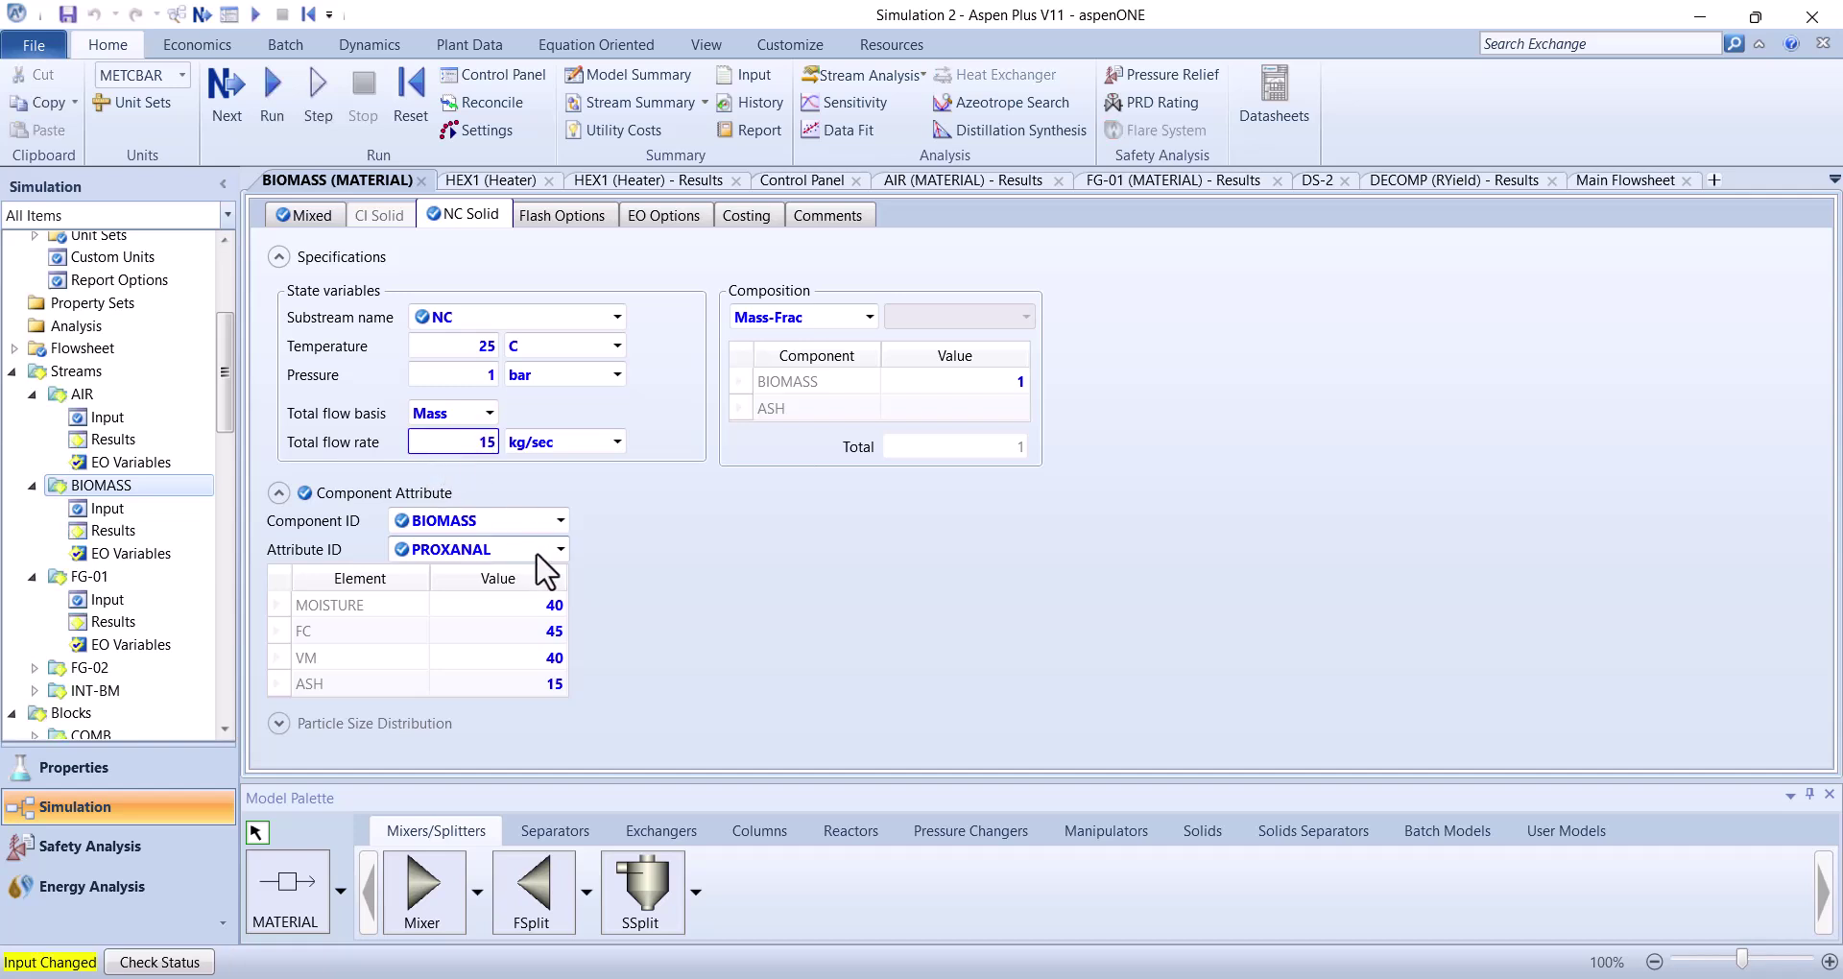
left_click(474, 606)
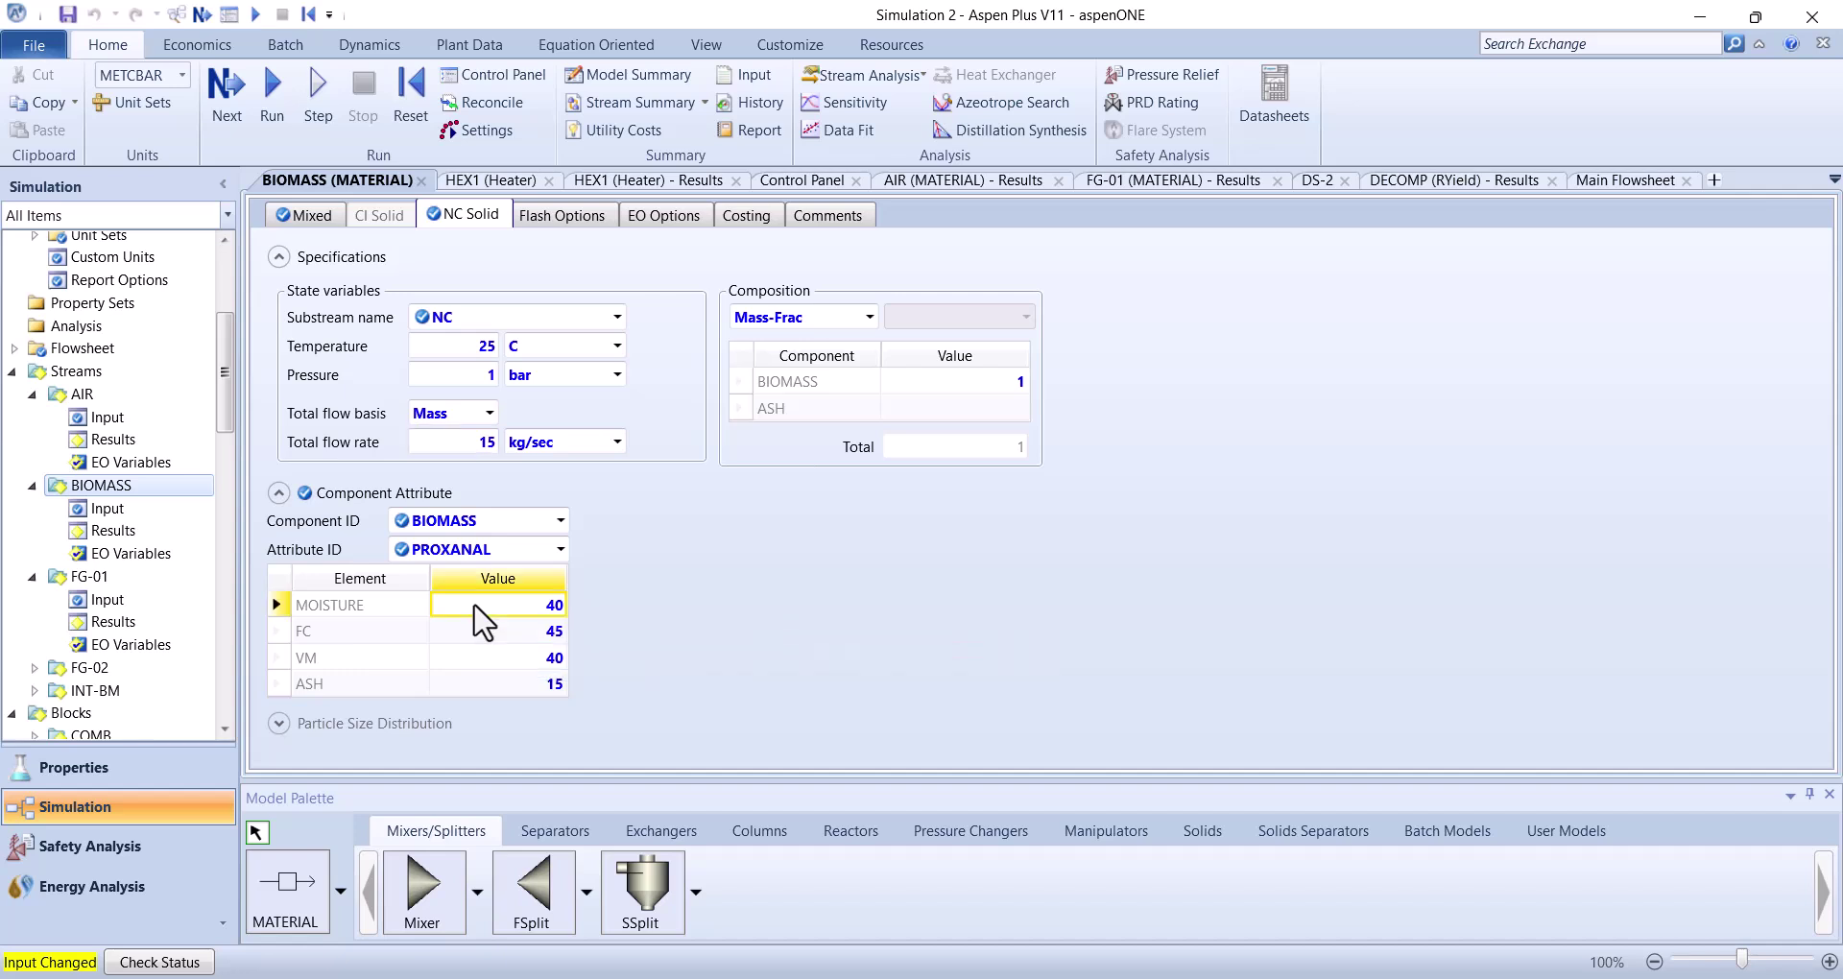
type("20")
key("Return")
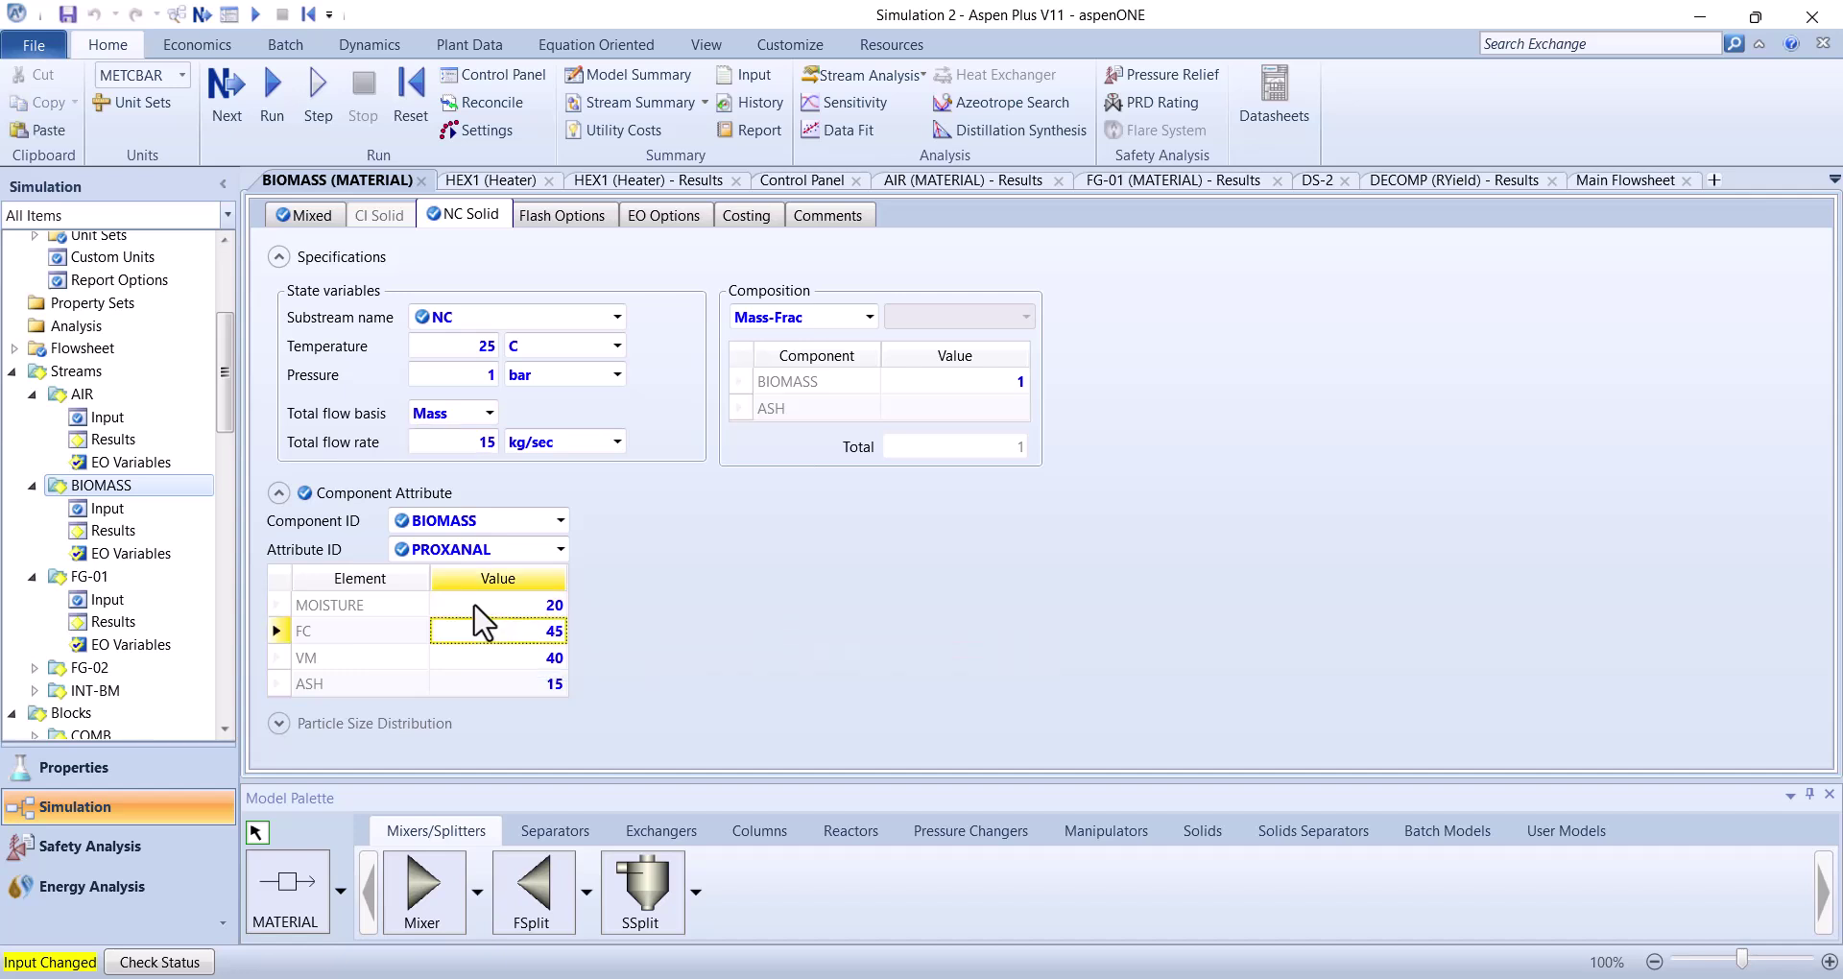
Reinitialize the simulation and rerun it with the changed BIOMASS feed
left_click(407, 100)
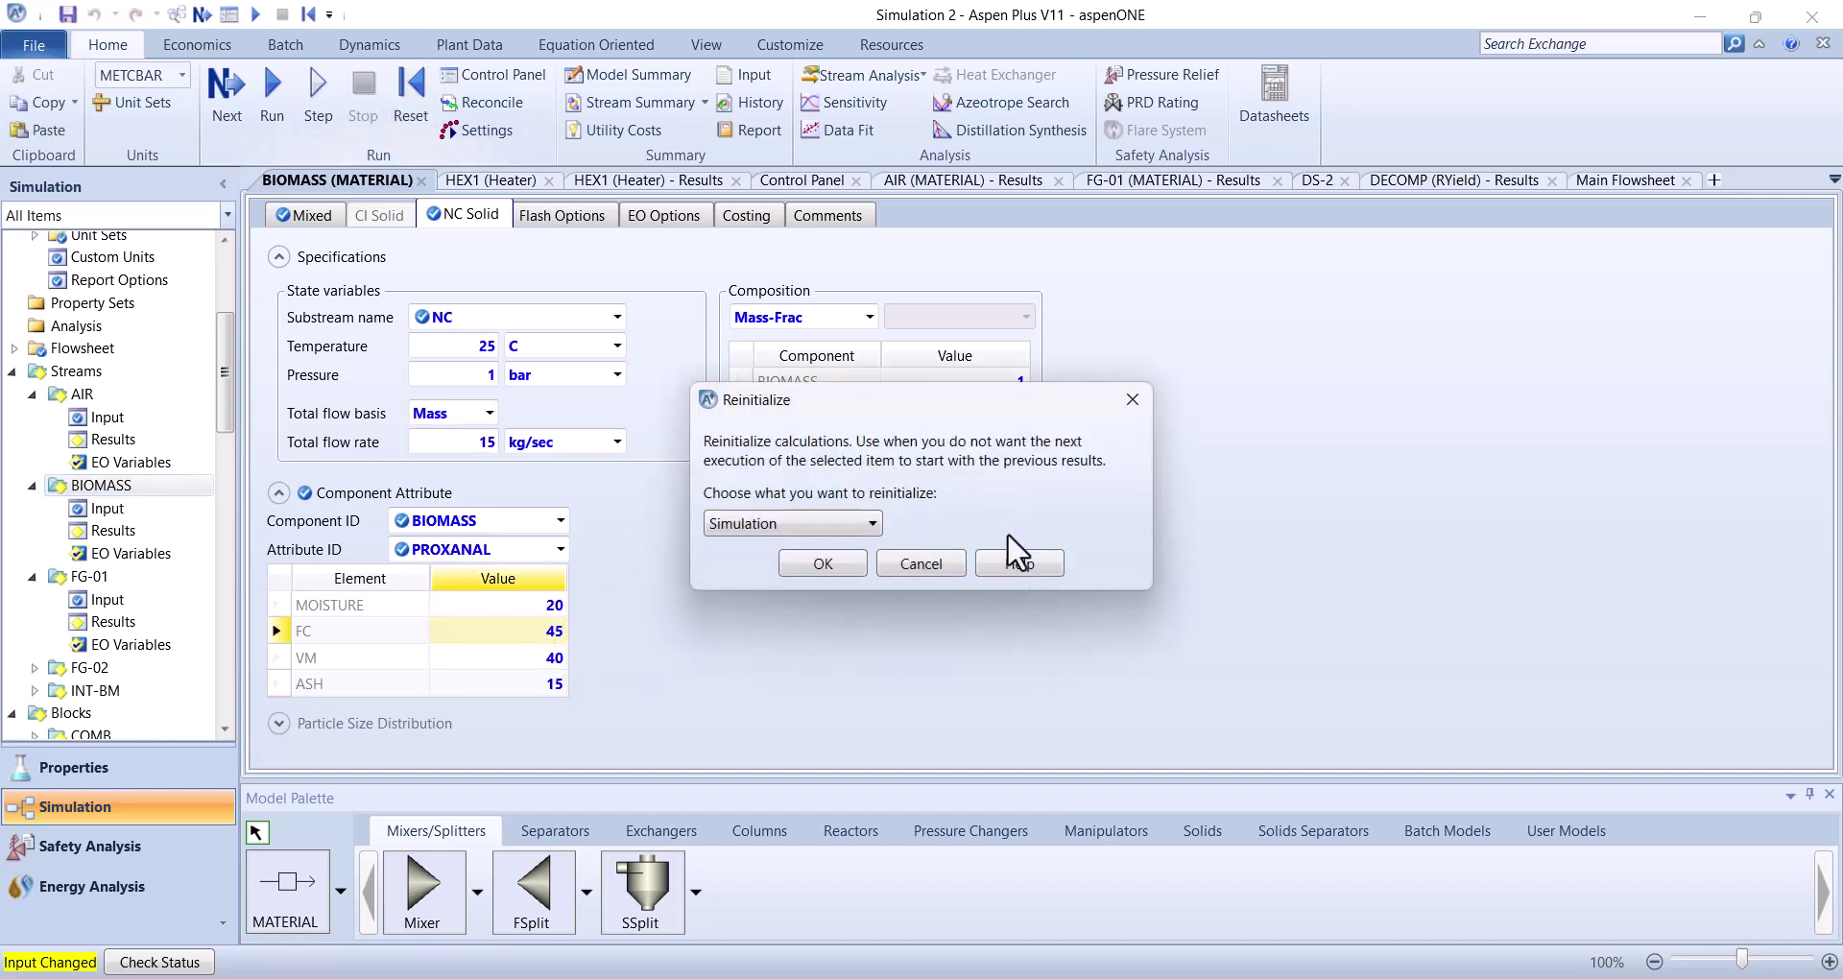
left_click(823, 563)
left_click(1008, 555)
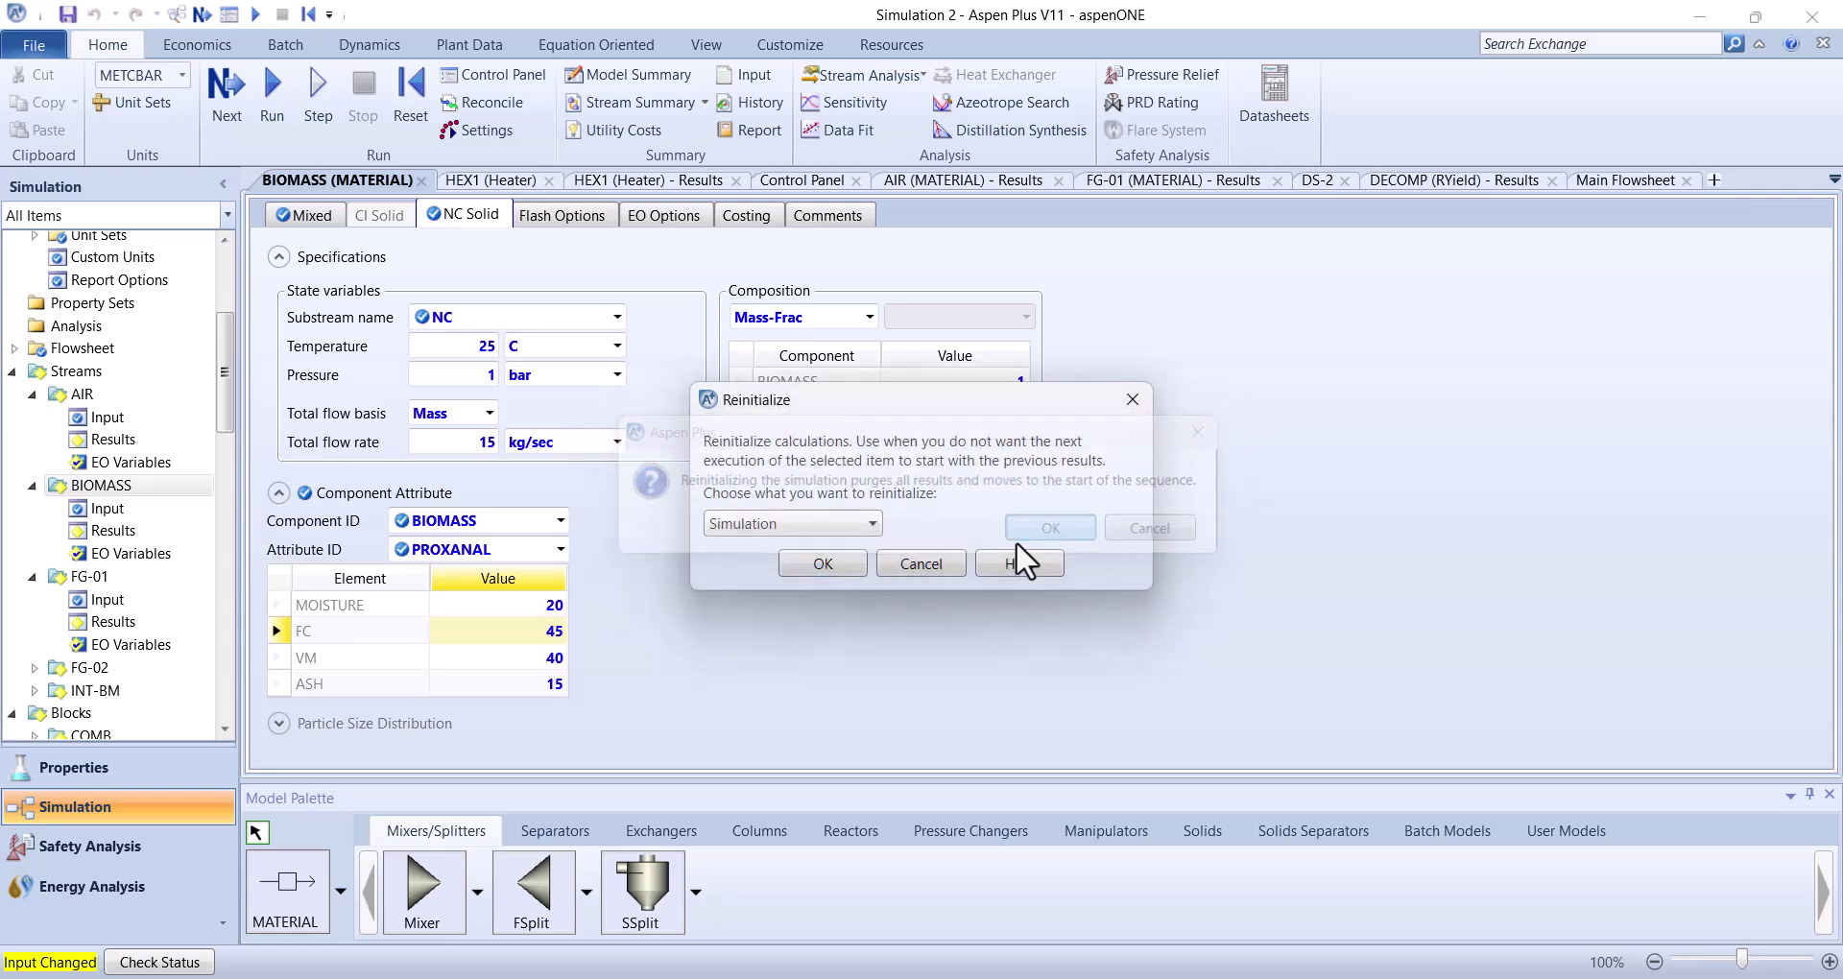
left_click(228, 123)
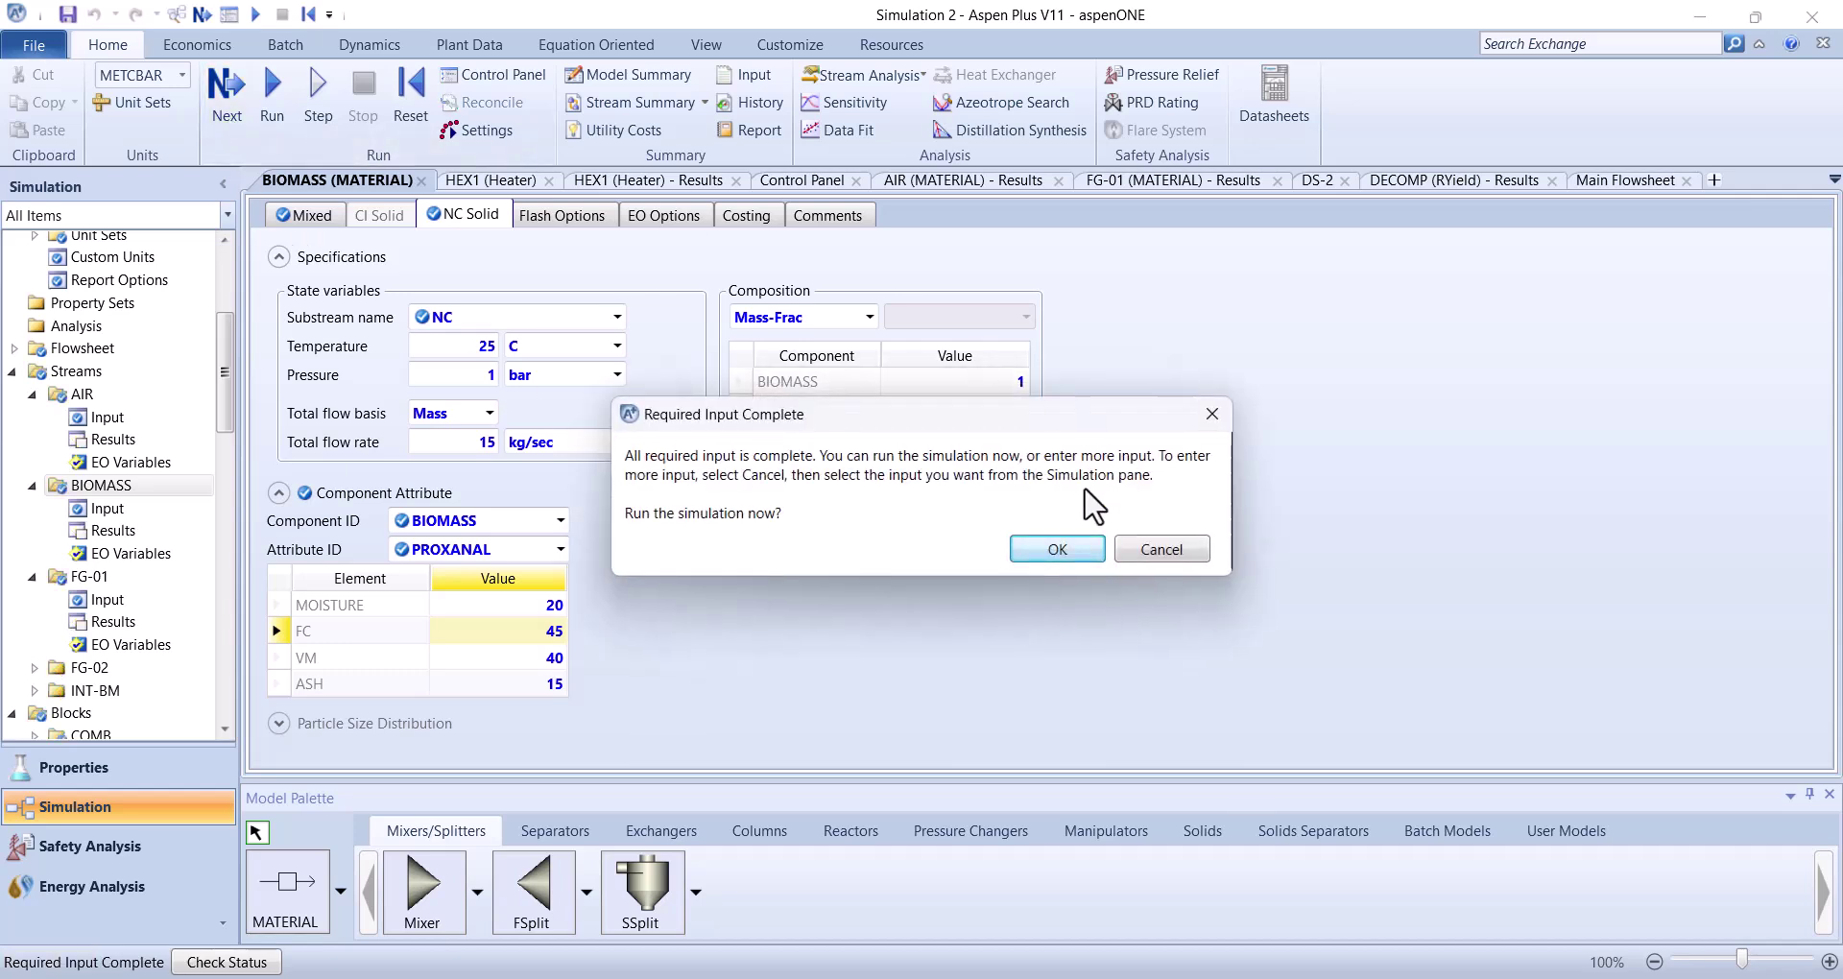
left_click(1072, 561)
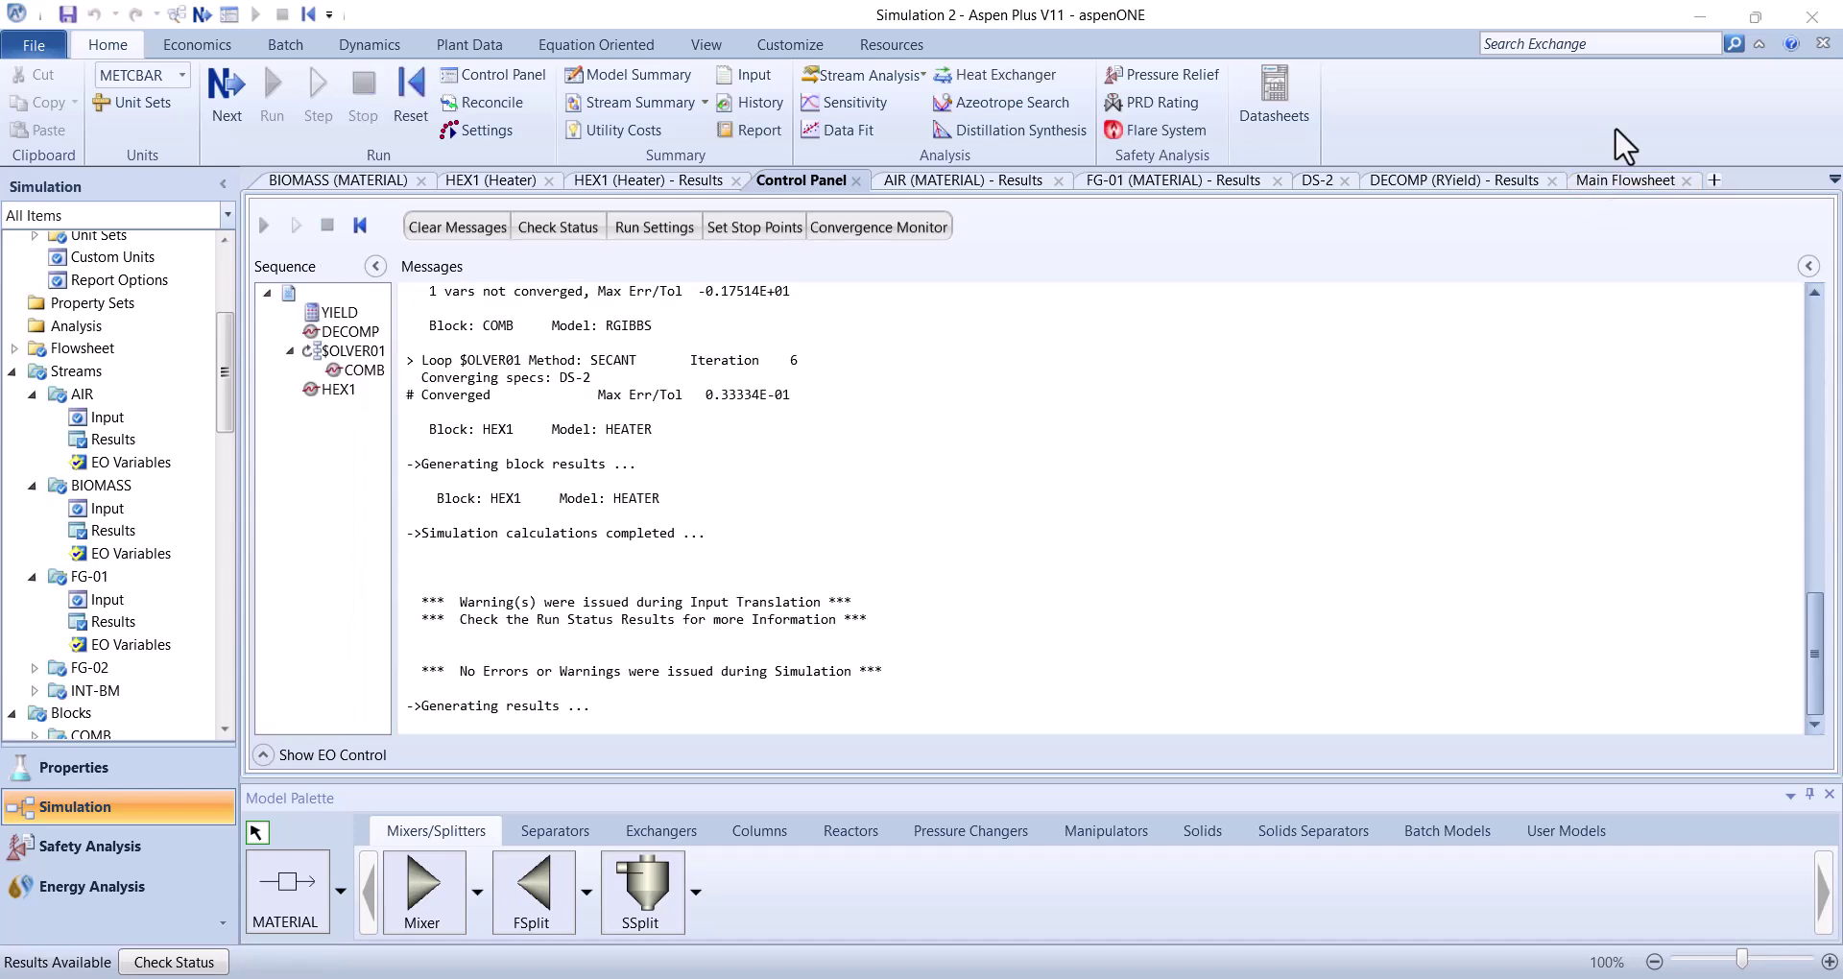
Open the HEX1 block results from the flowsheet and display the heat duty in MW
left_click(1631, 180)
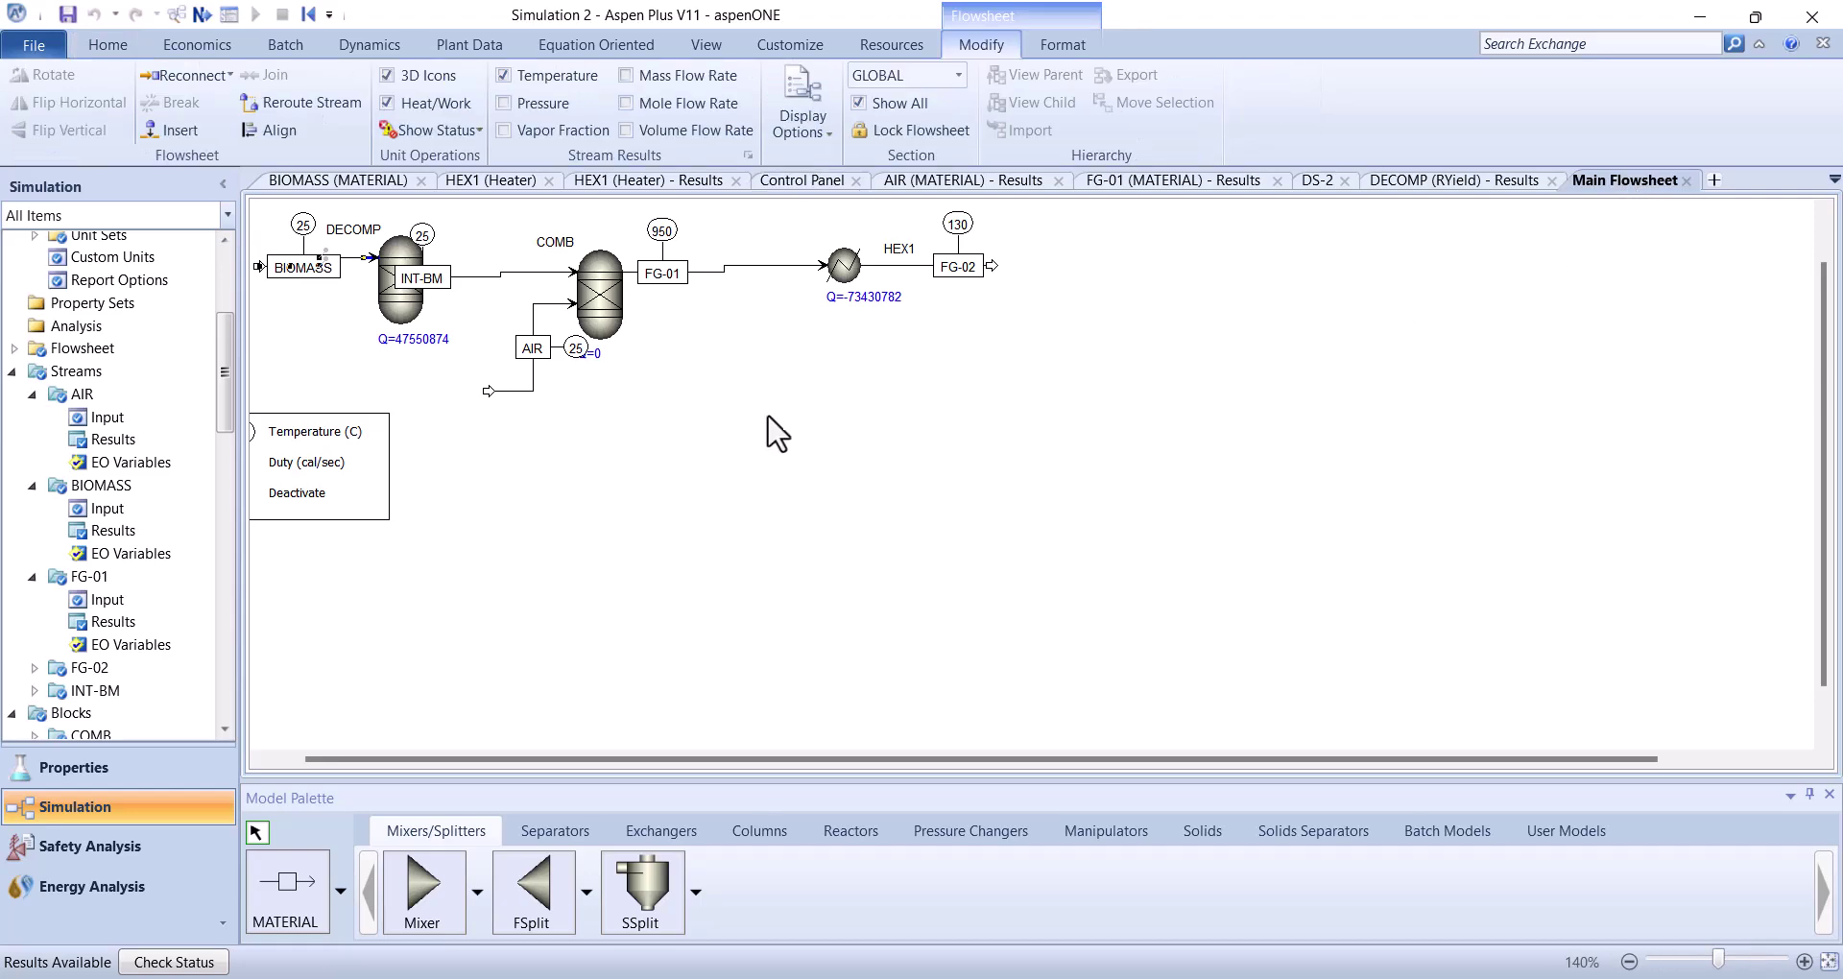
double_click(842, 279)
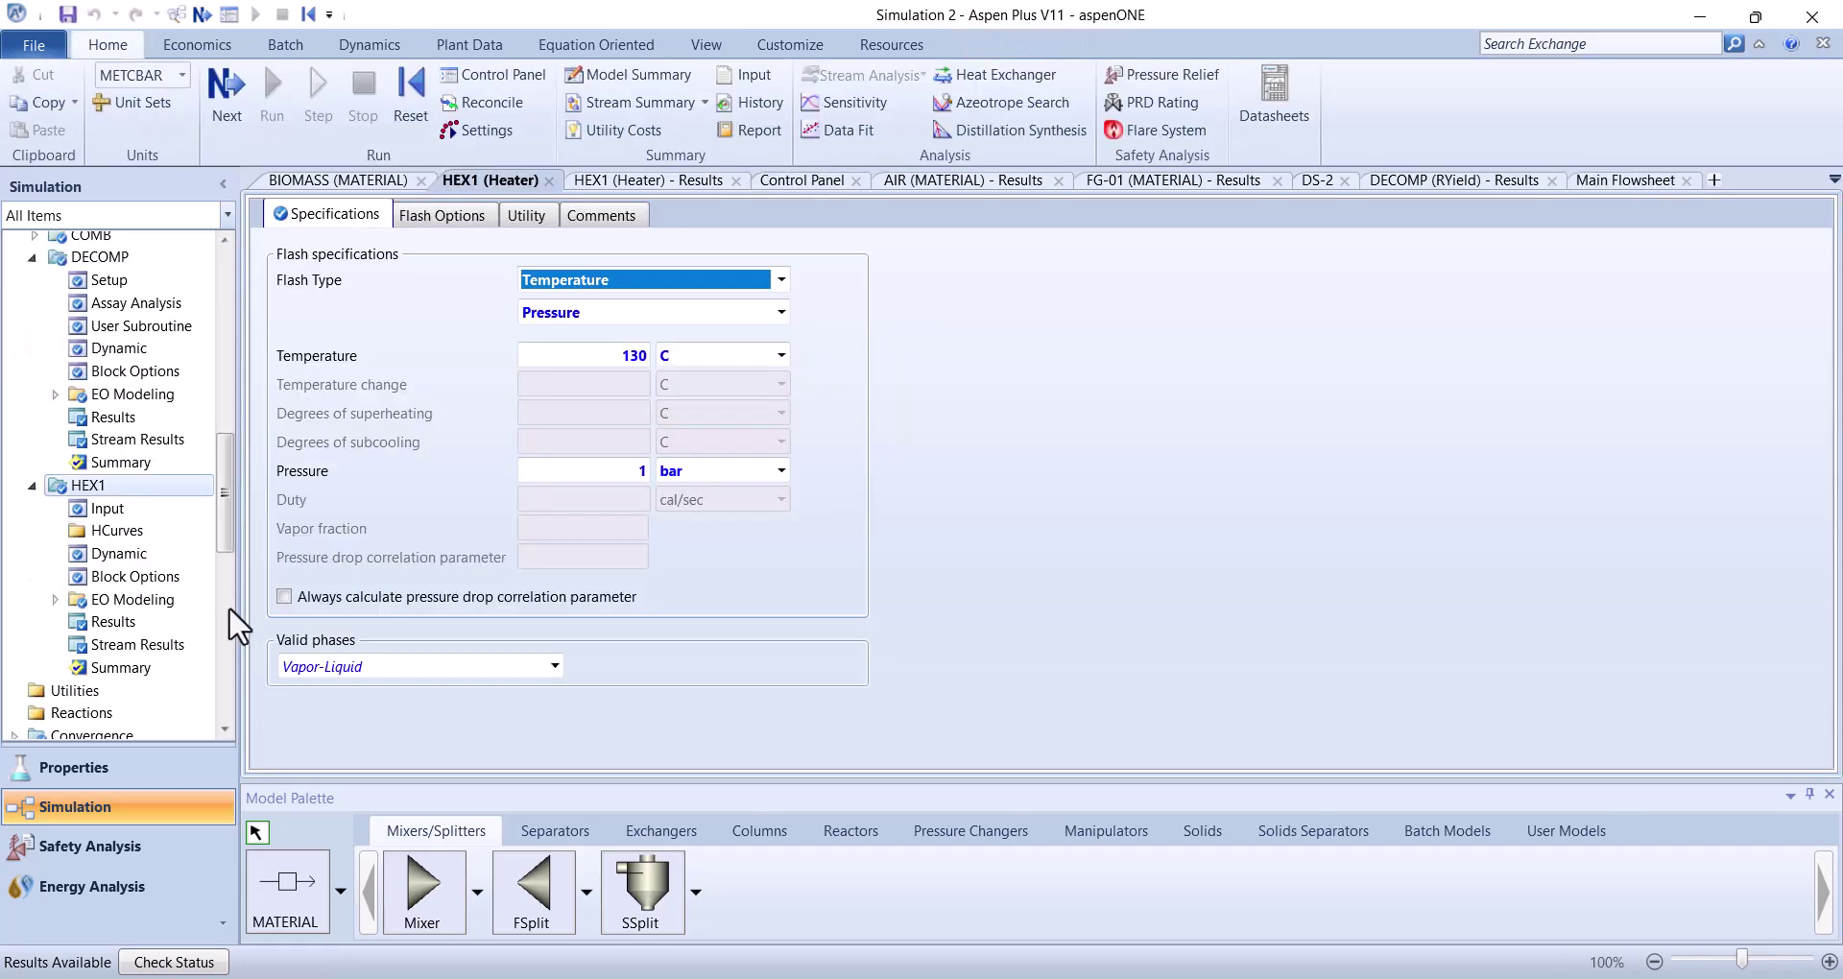
left_click(134, 624)
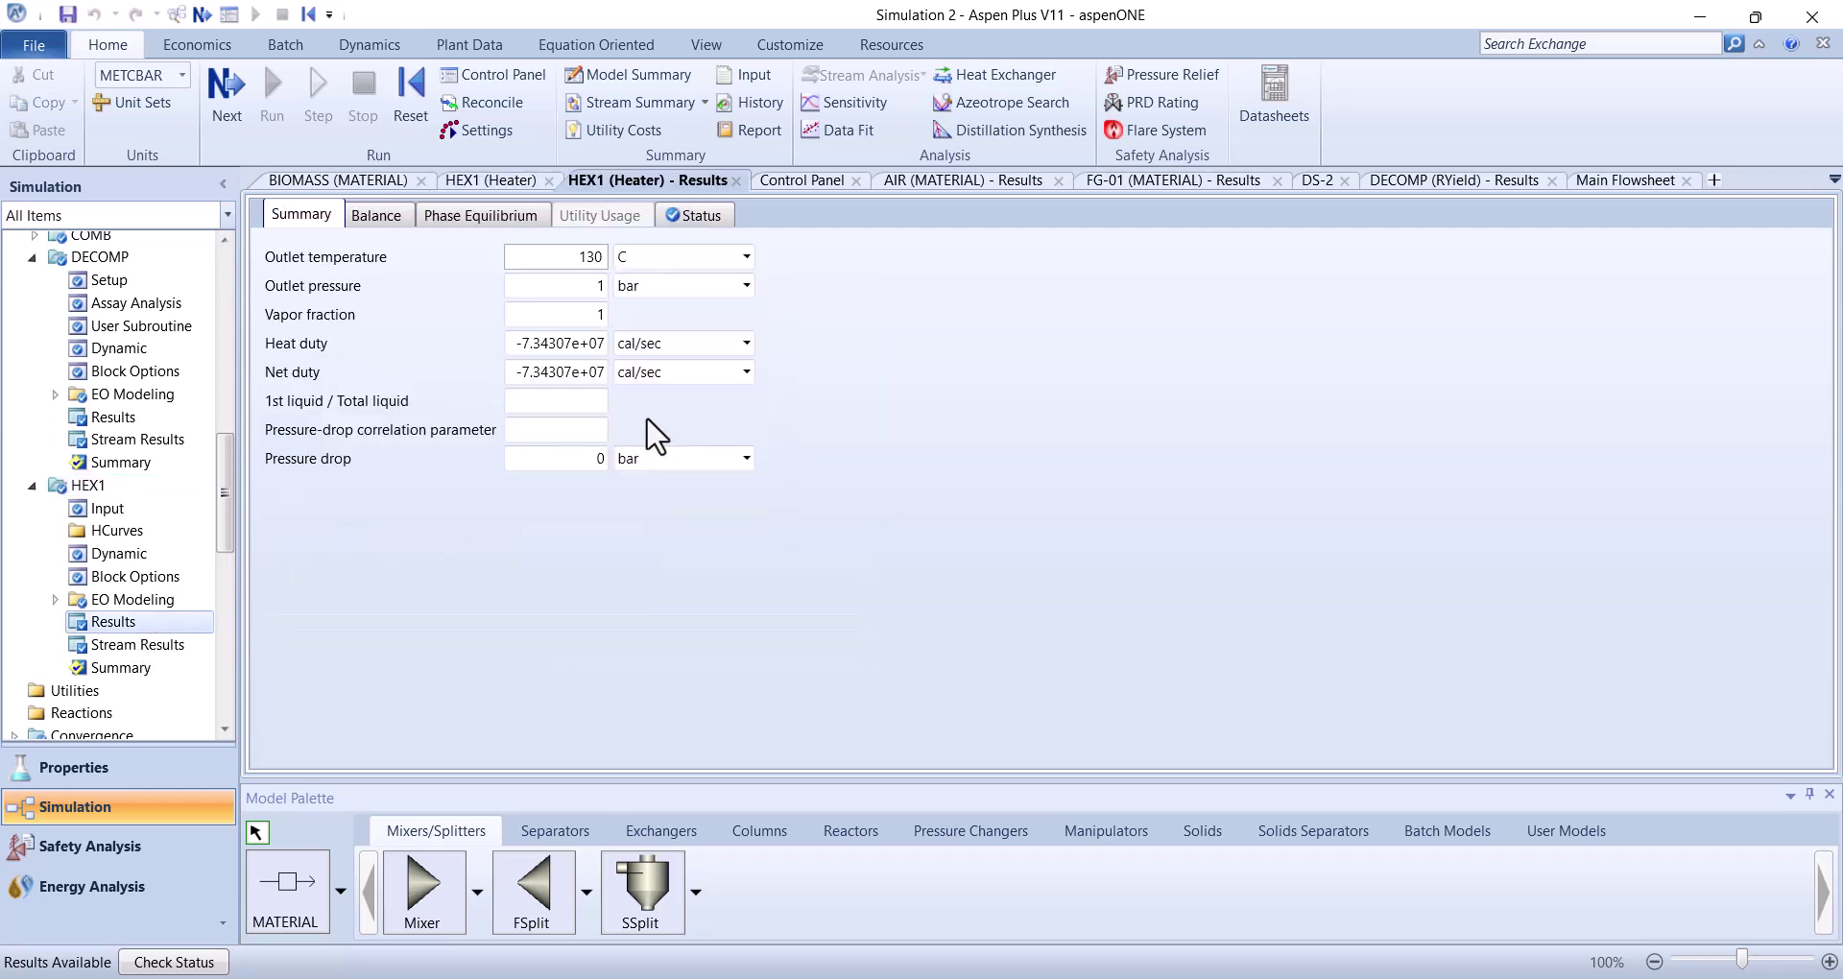
left_click(726, 345)
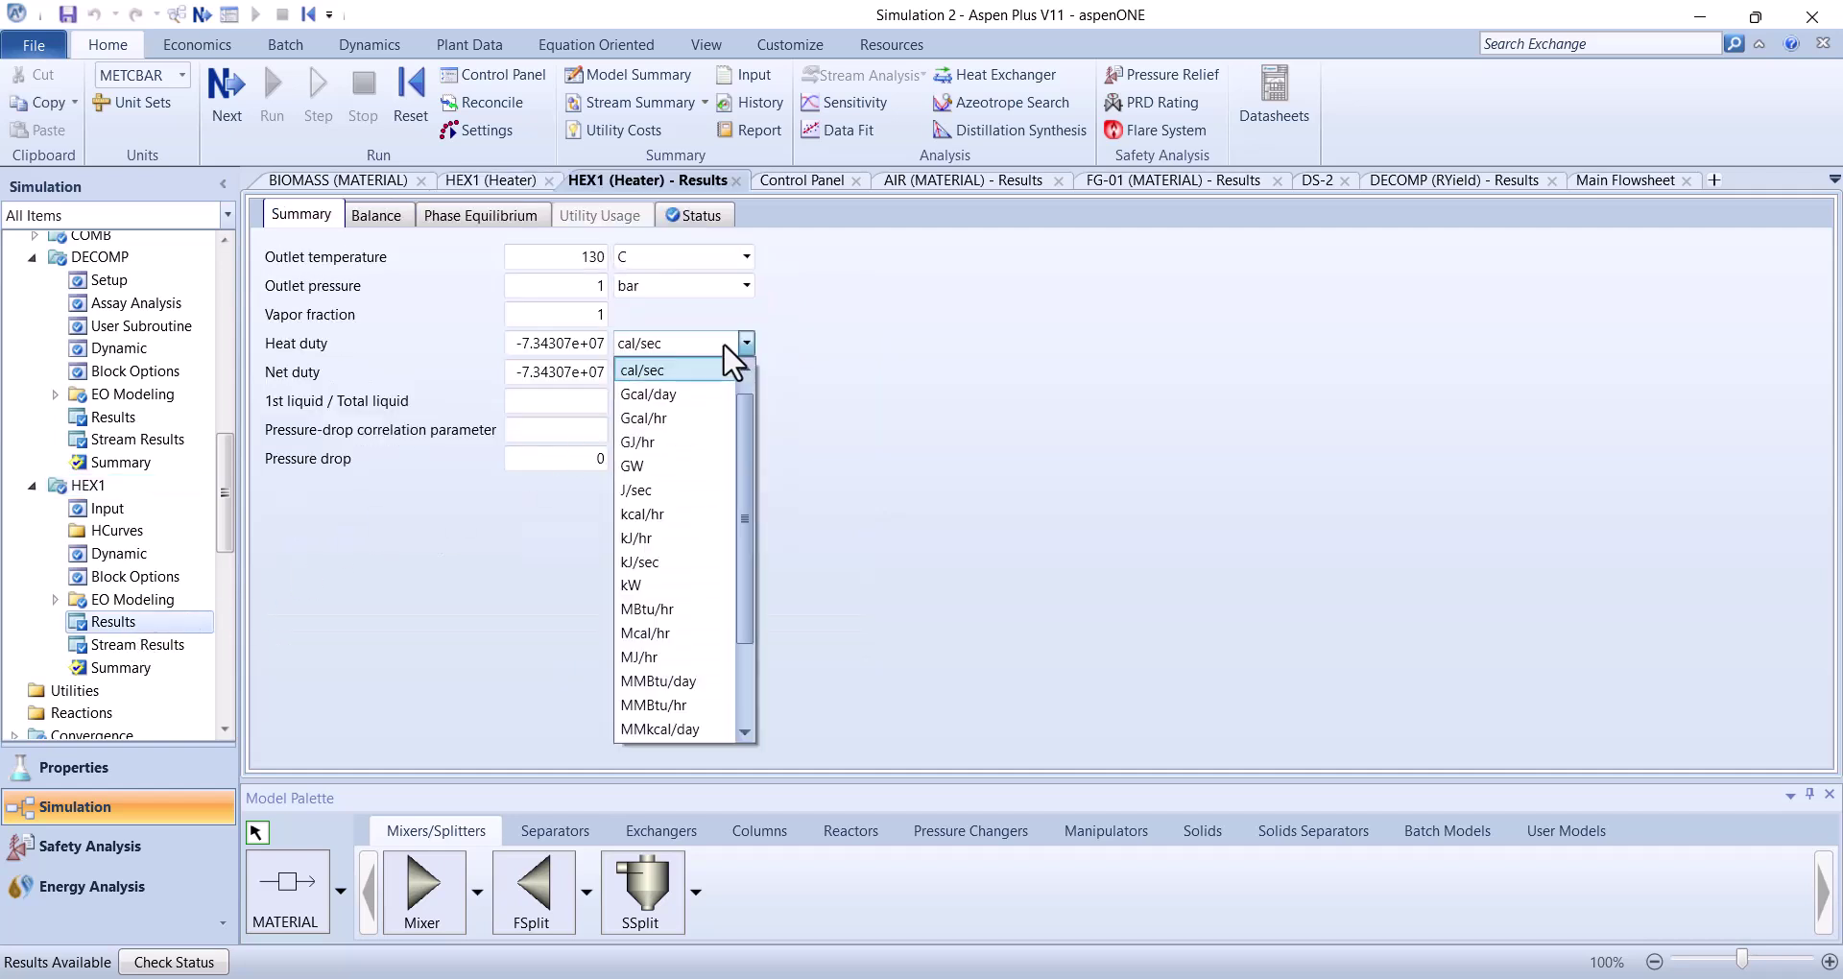
scroll(699, 691, "down", 1)
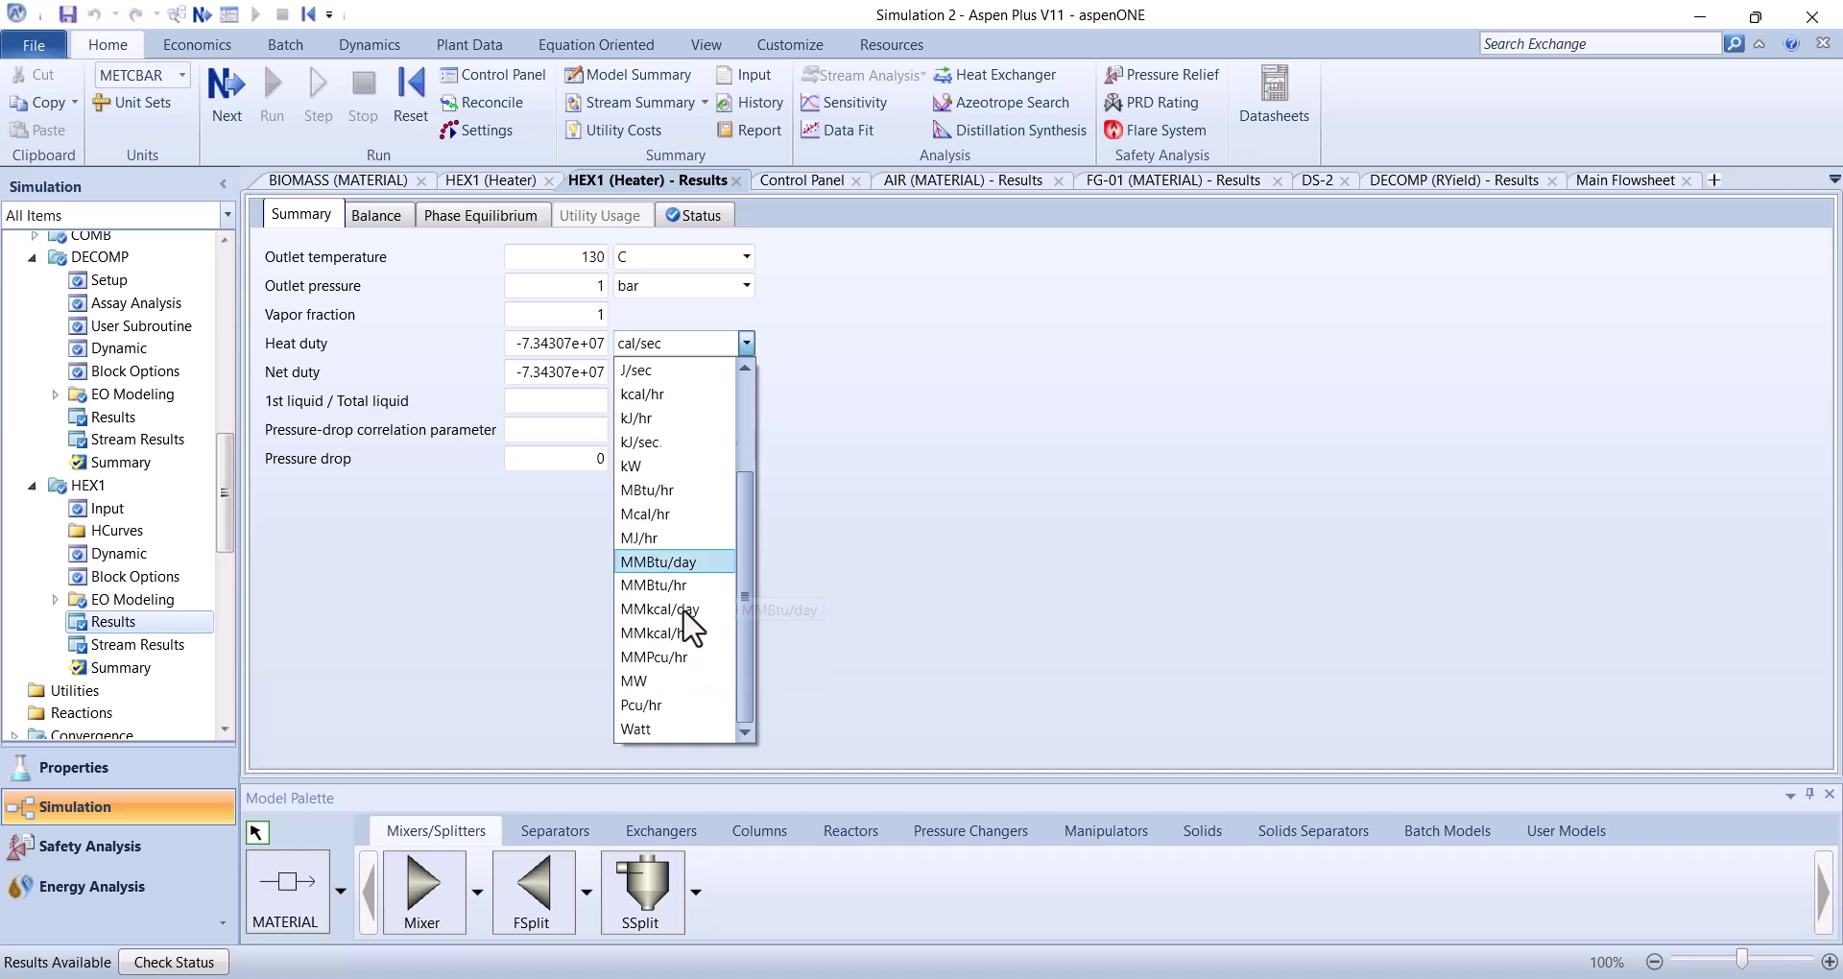
left_click(643, 729)
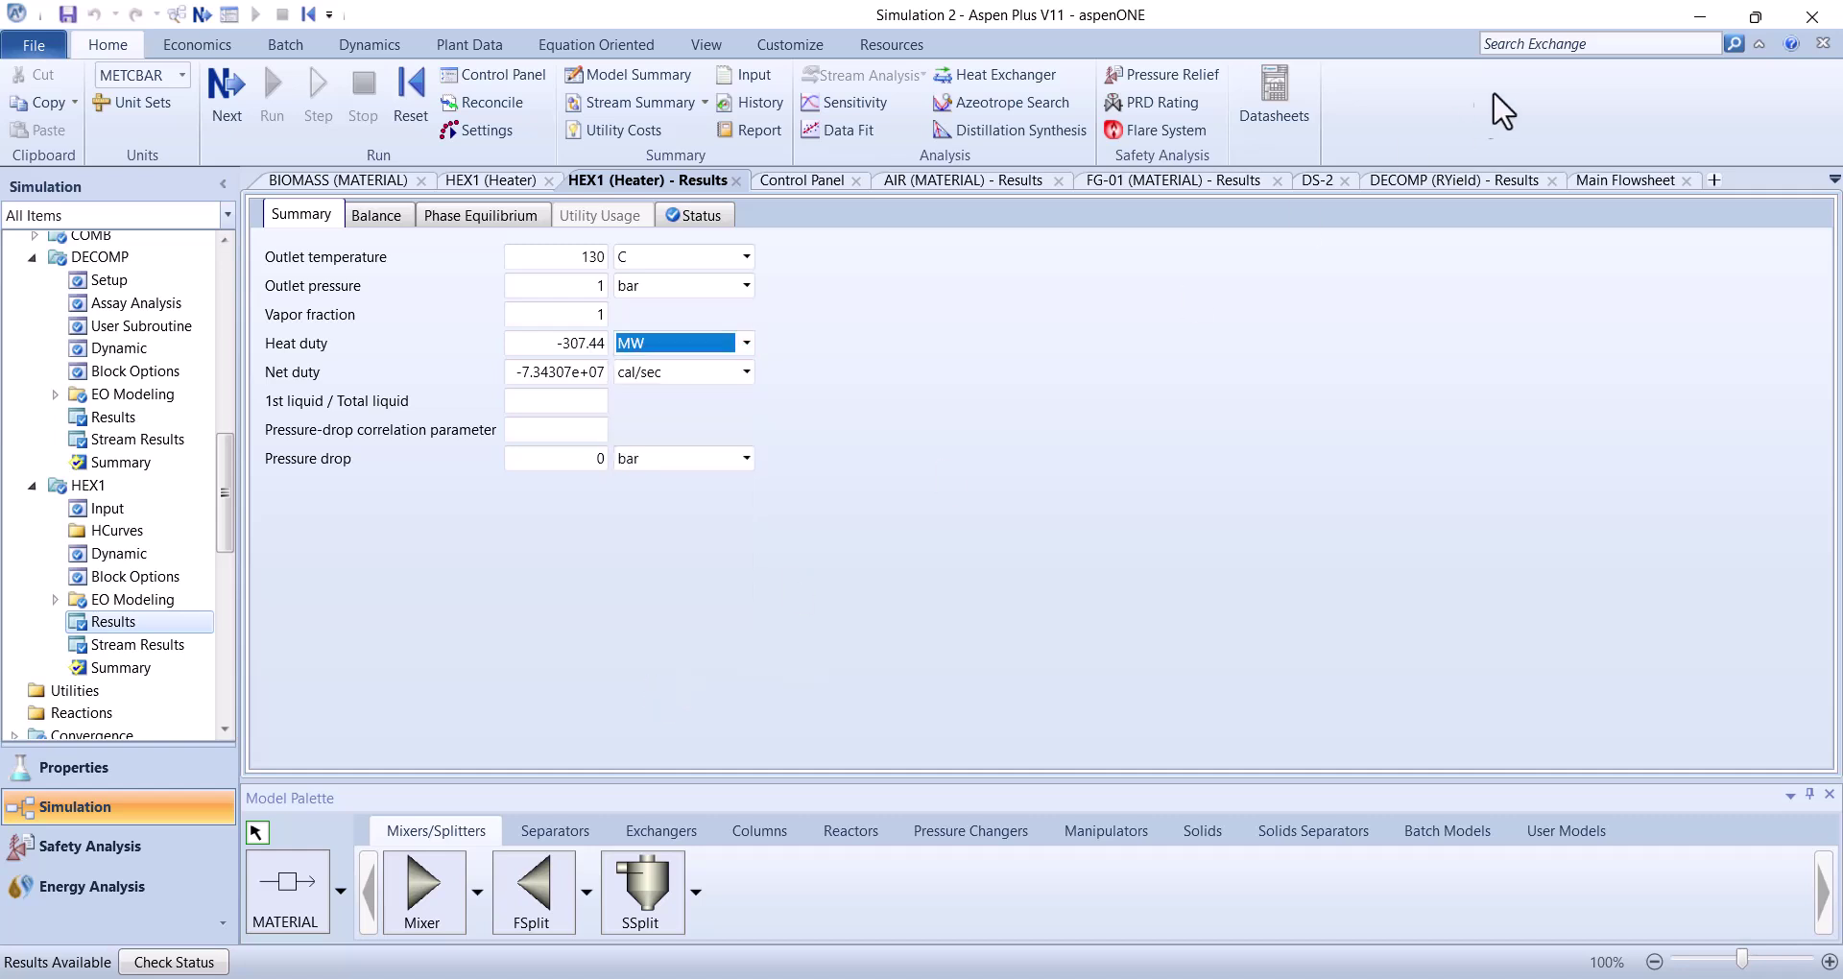
Rerun the simulation with design spec DS-2 deactivated and return to the main flowsheet to check temperatures and duties
key("F5")
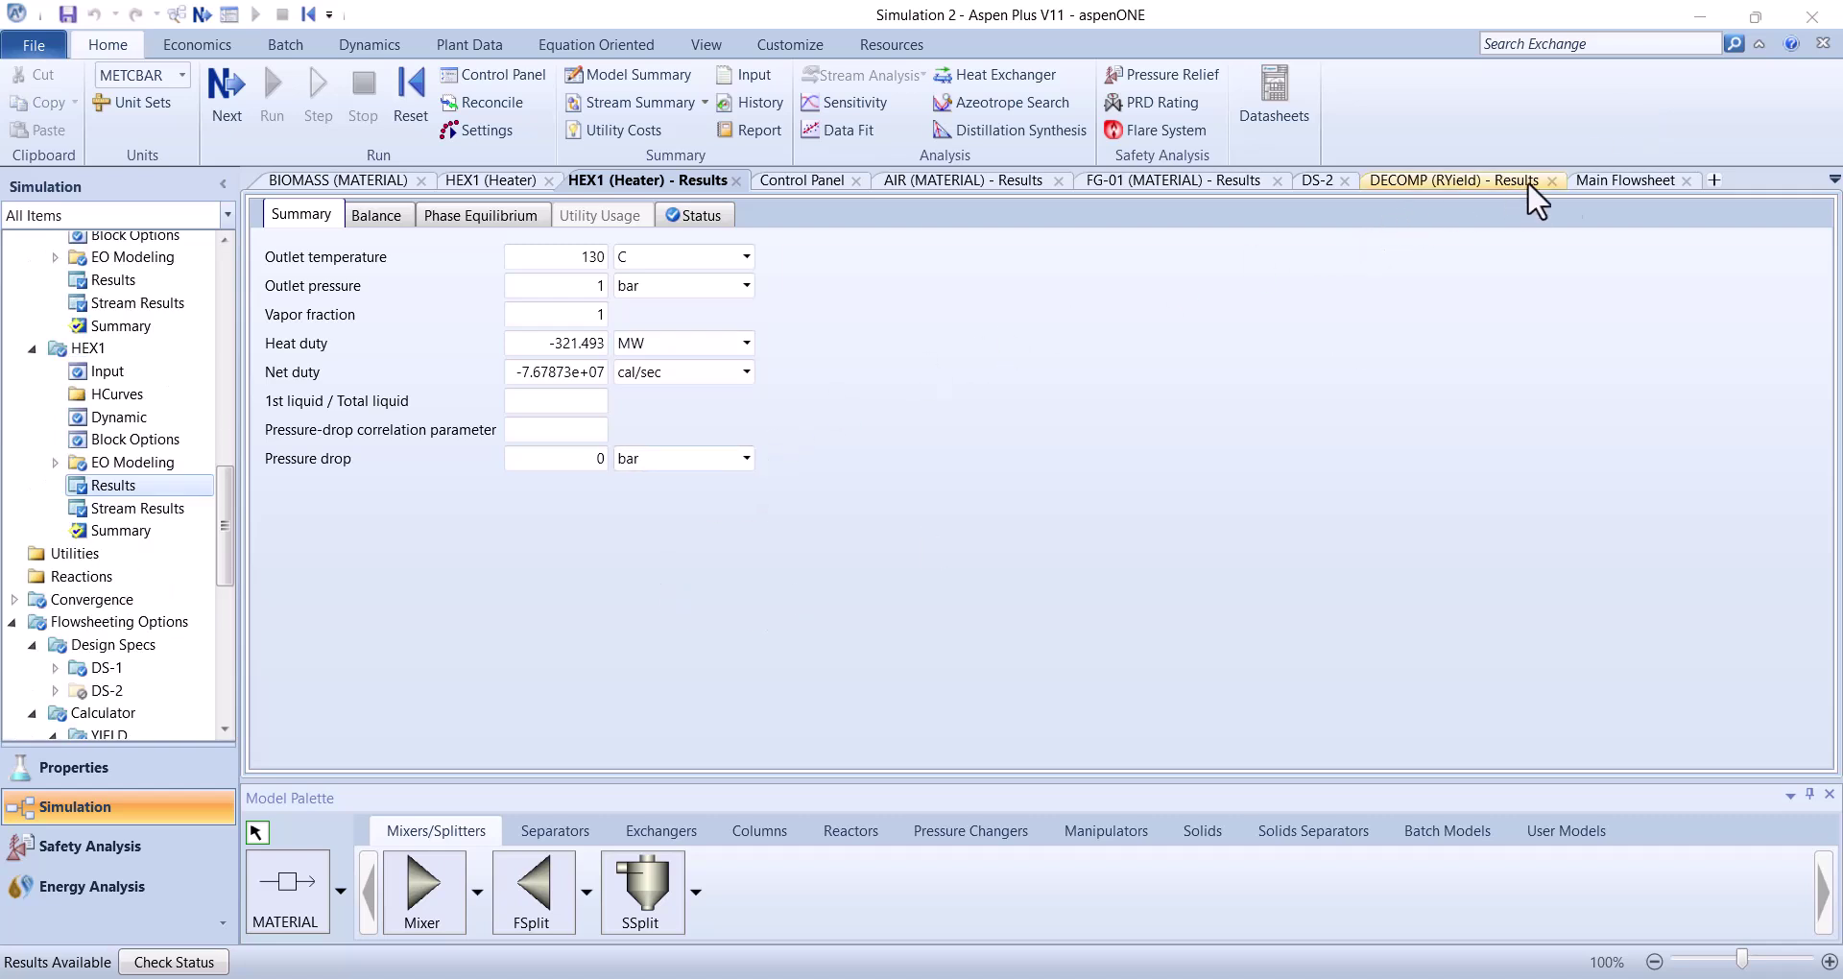
left_click(1620, 177)
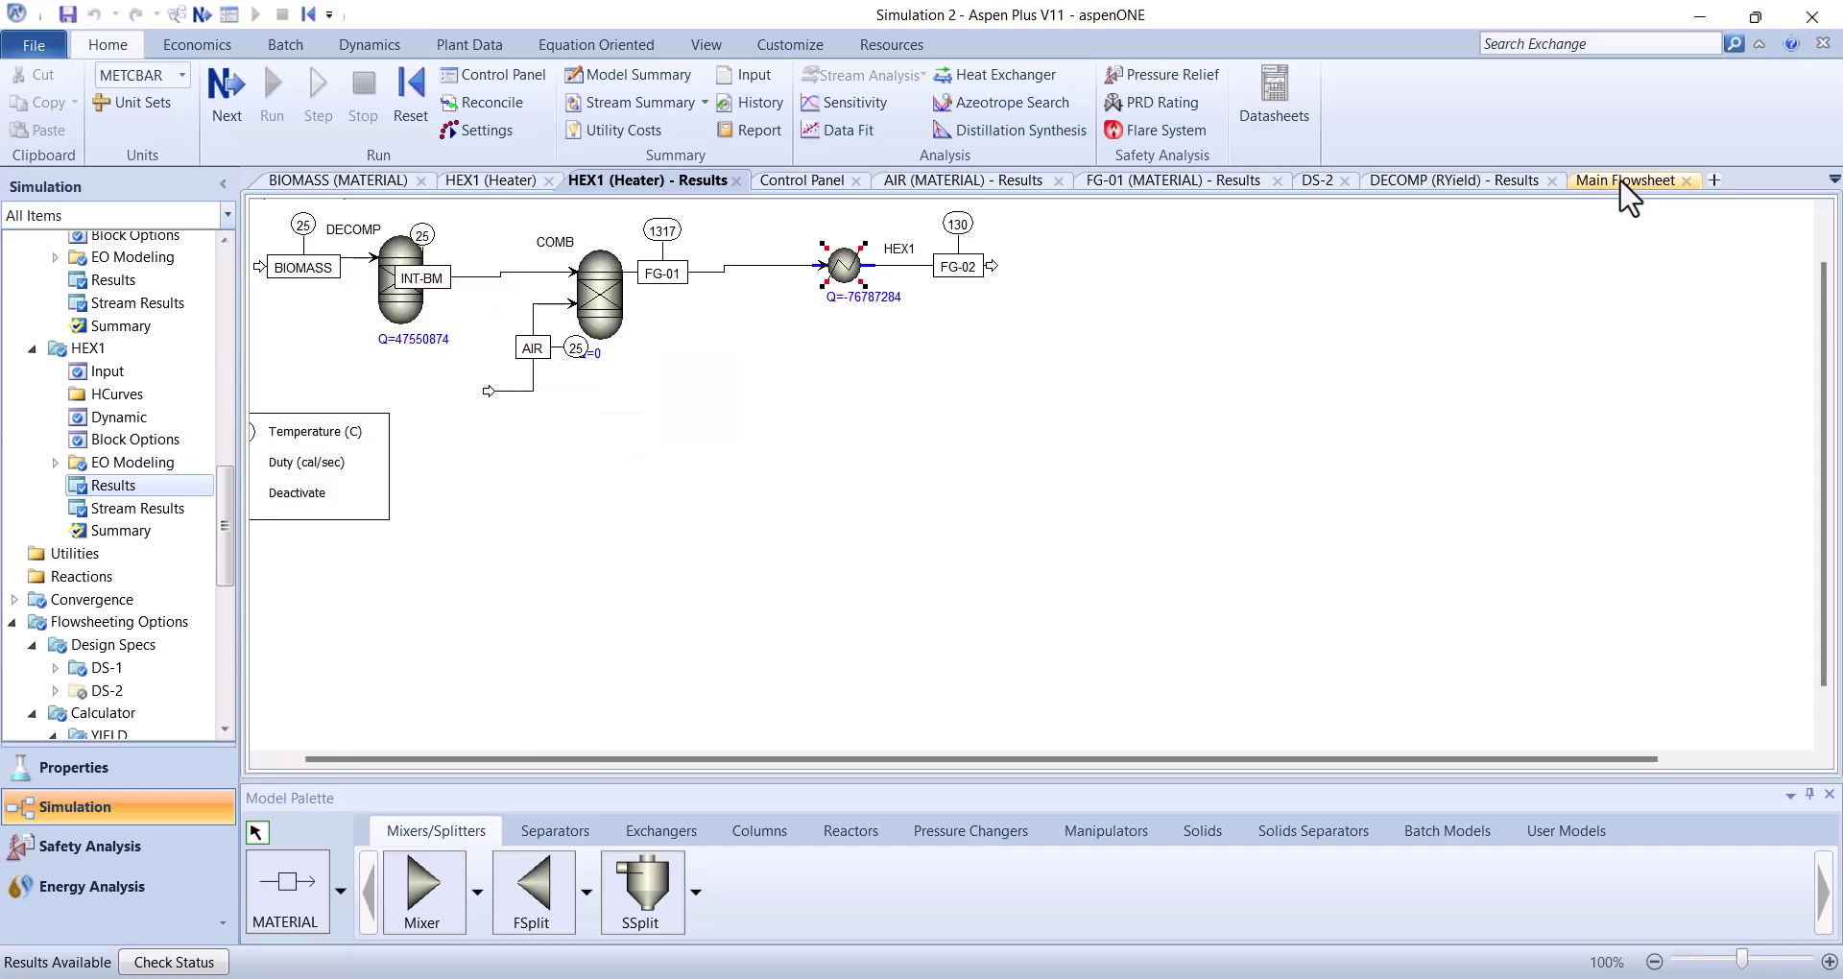
Set the BIOMASS stream's PROXANAL moisture to 40
double_click(348, 261)
left_click(523, 605)
type("40")
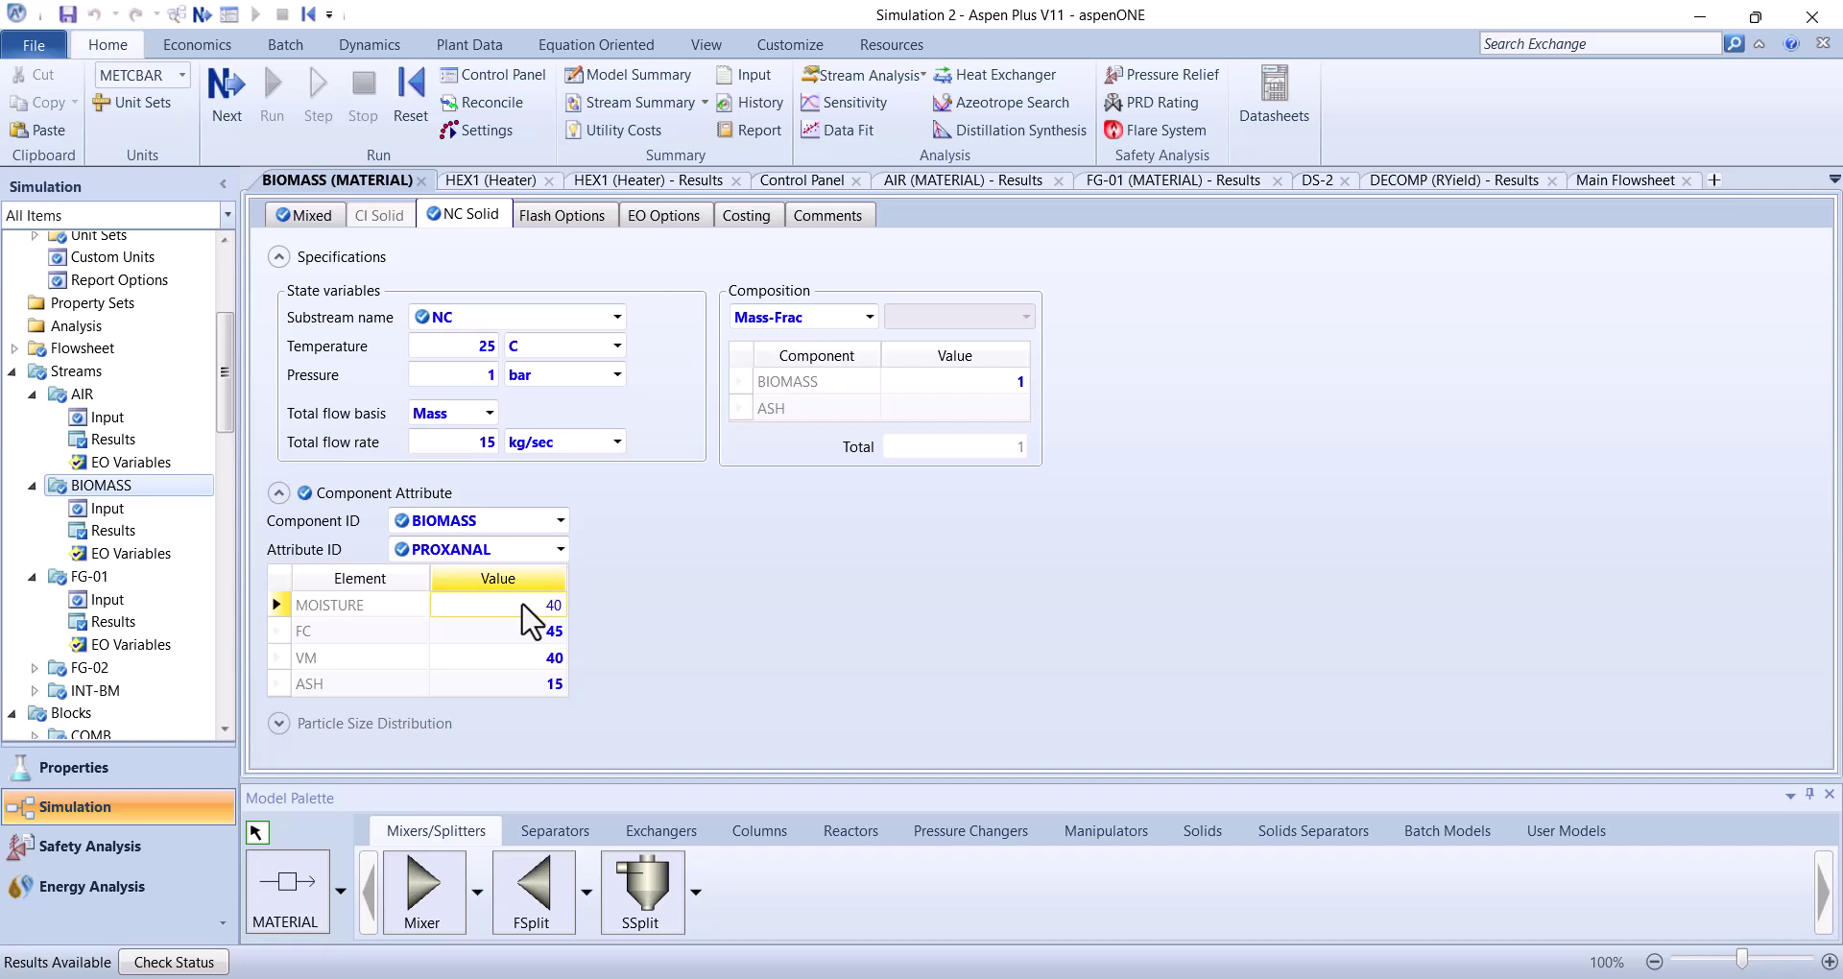
left_click(793, 639)
Reinitialize the whole simulation and rerun it with the higher biomass moisture
left_click(421, 117)
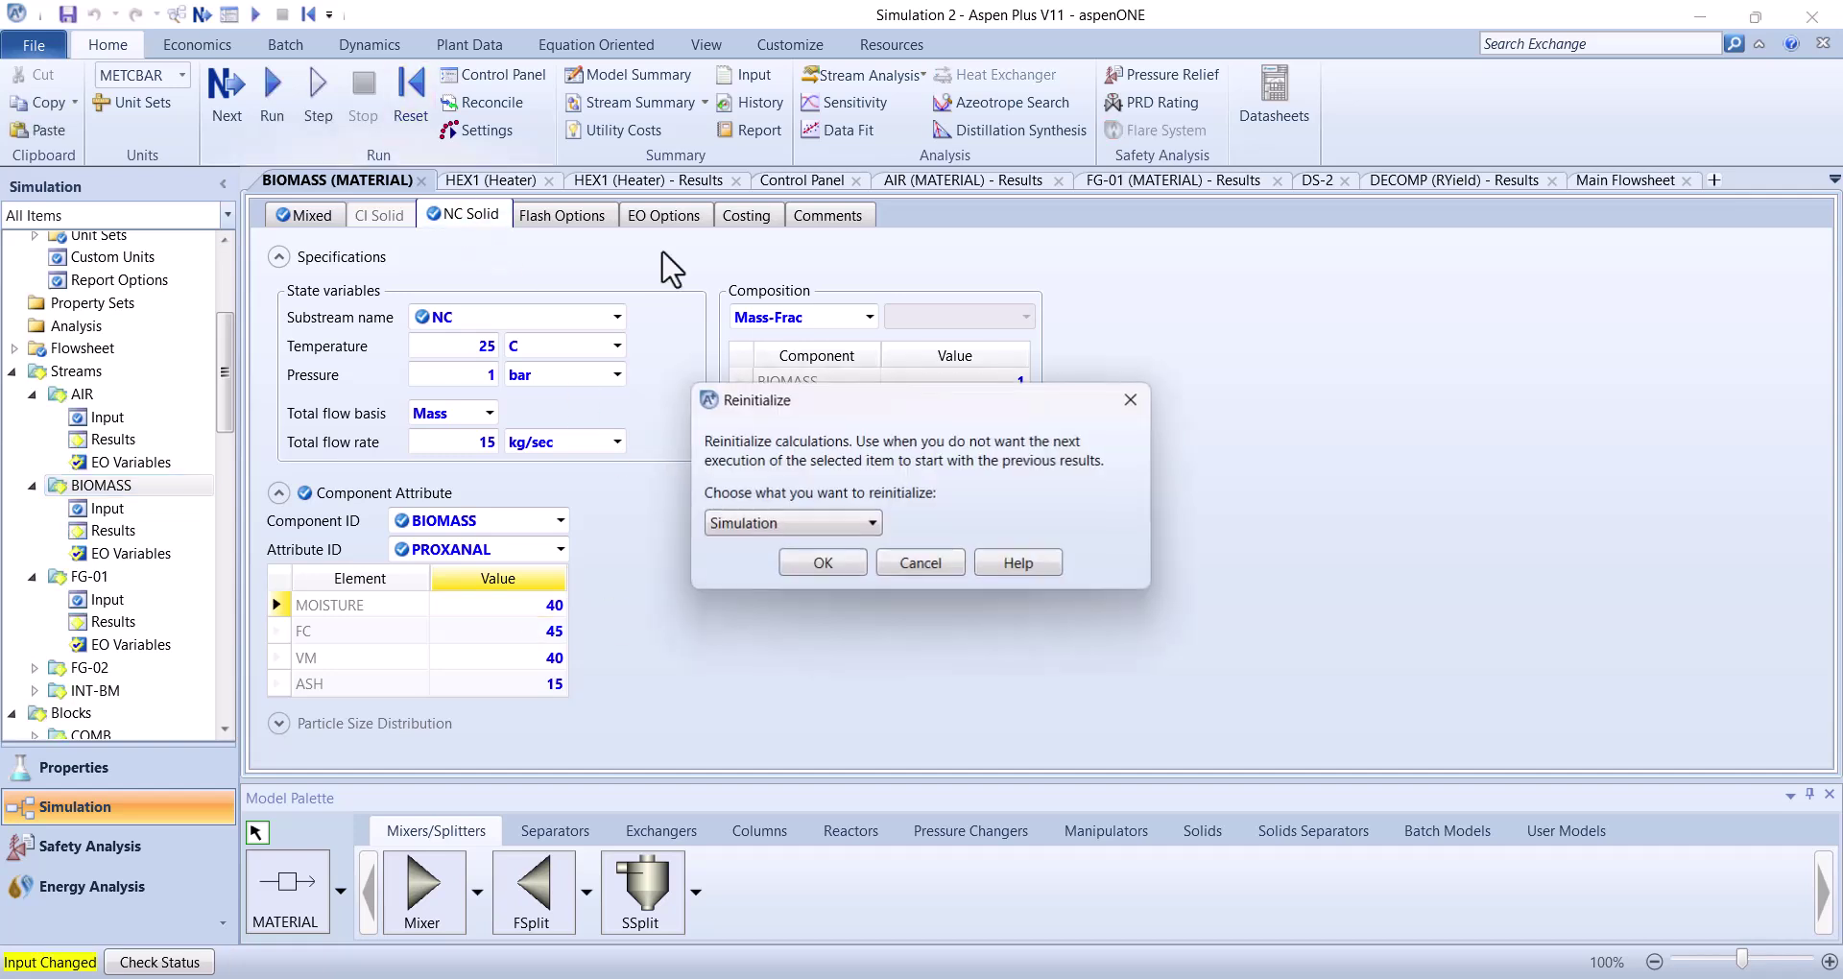
left_click(823, 564)
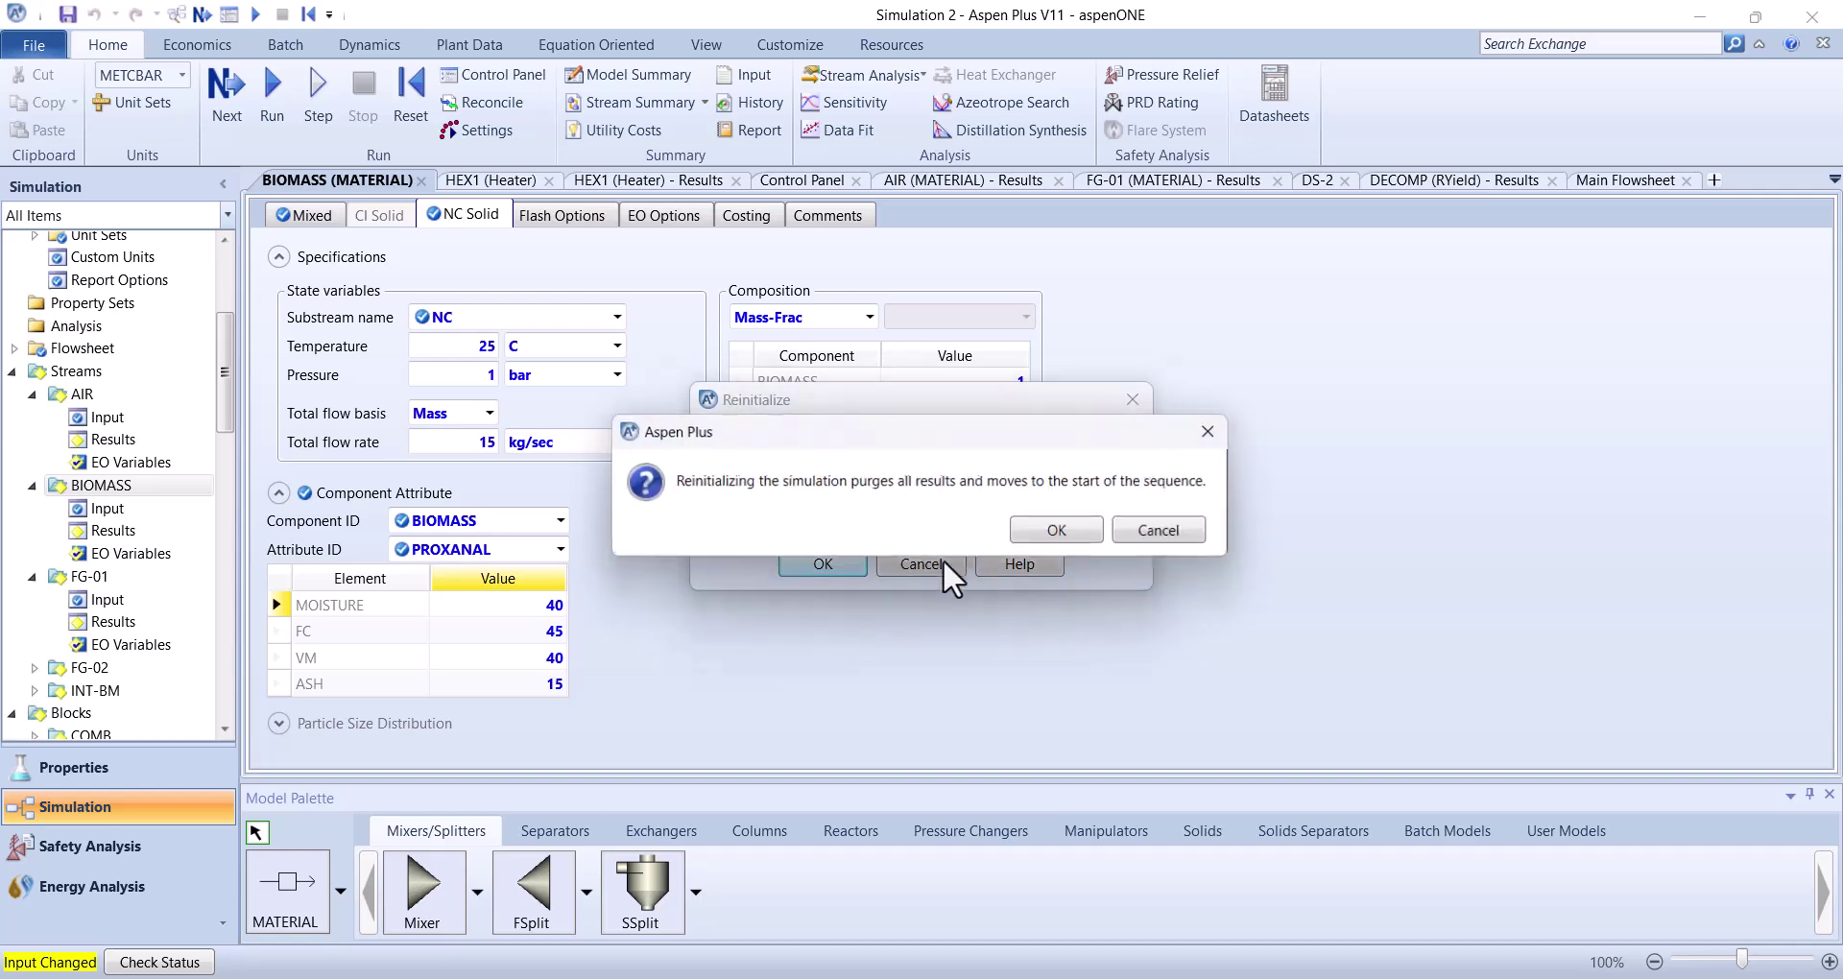
left_click(1036, 531)
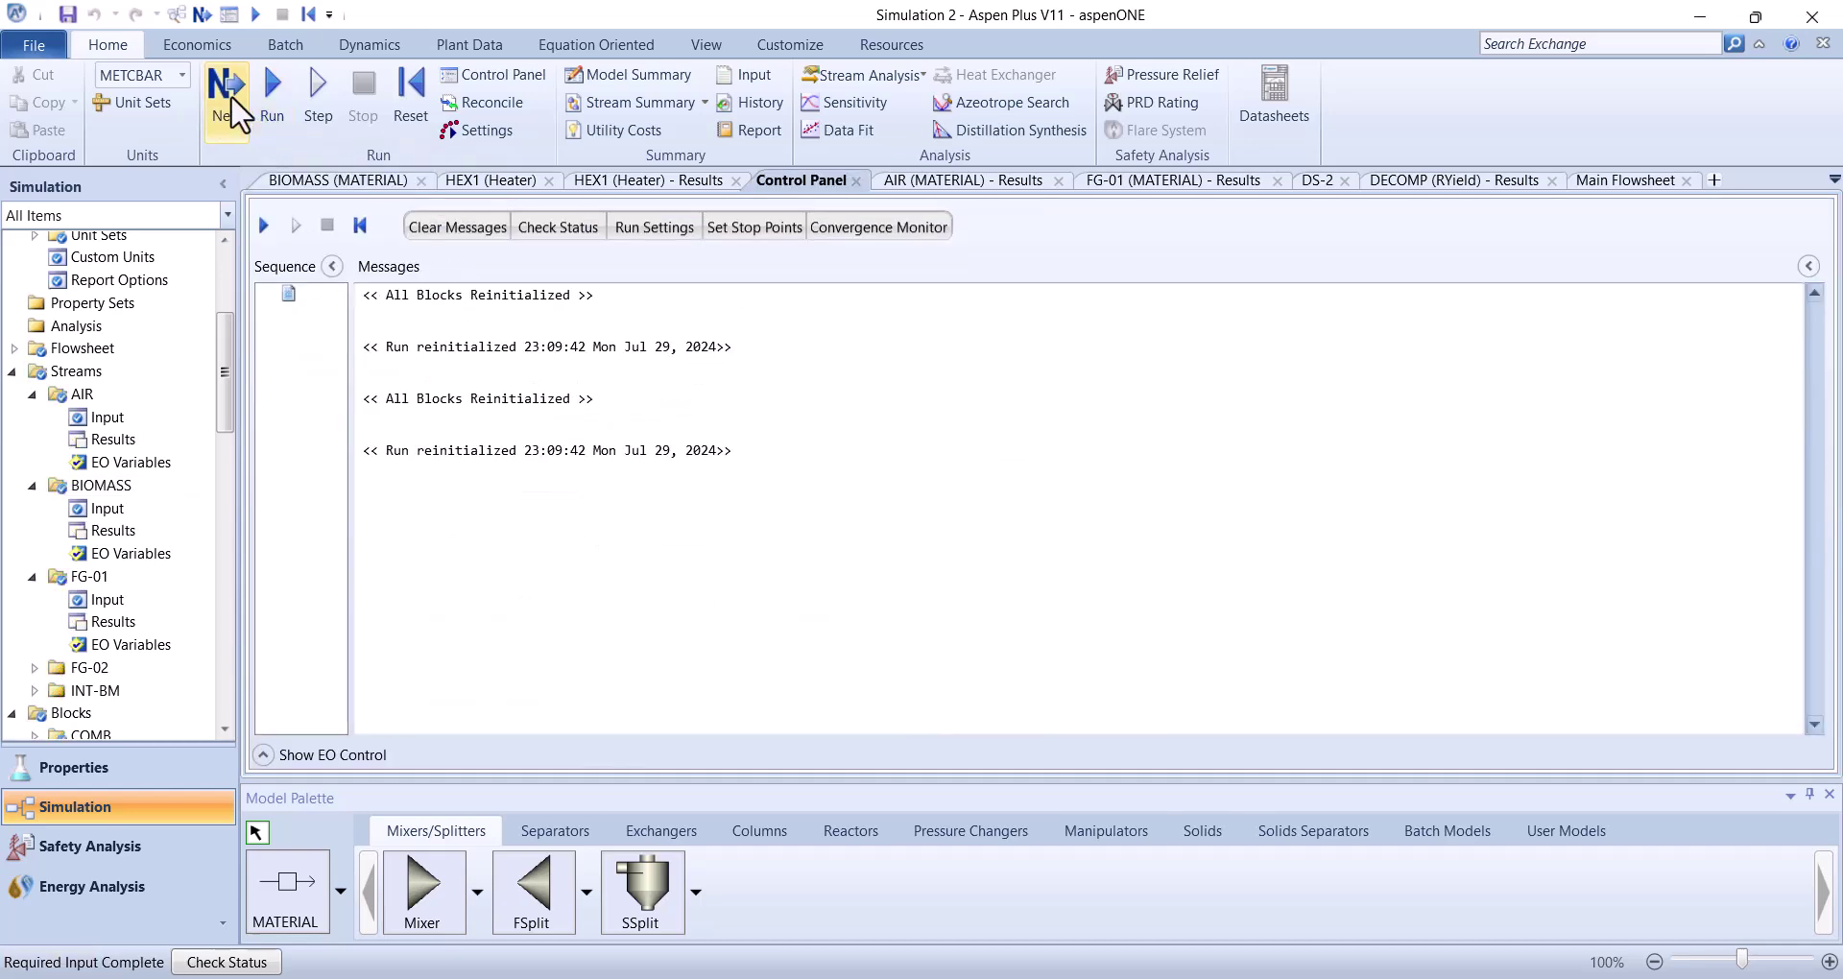
left_click(230, 94)
left_click(1082, 545)
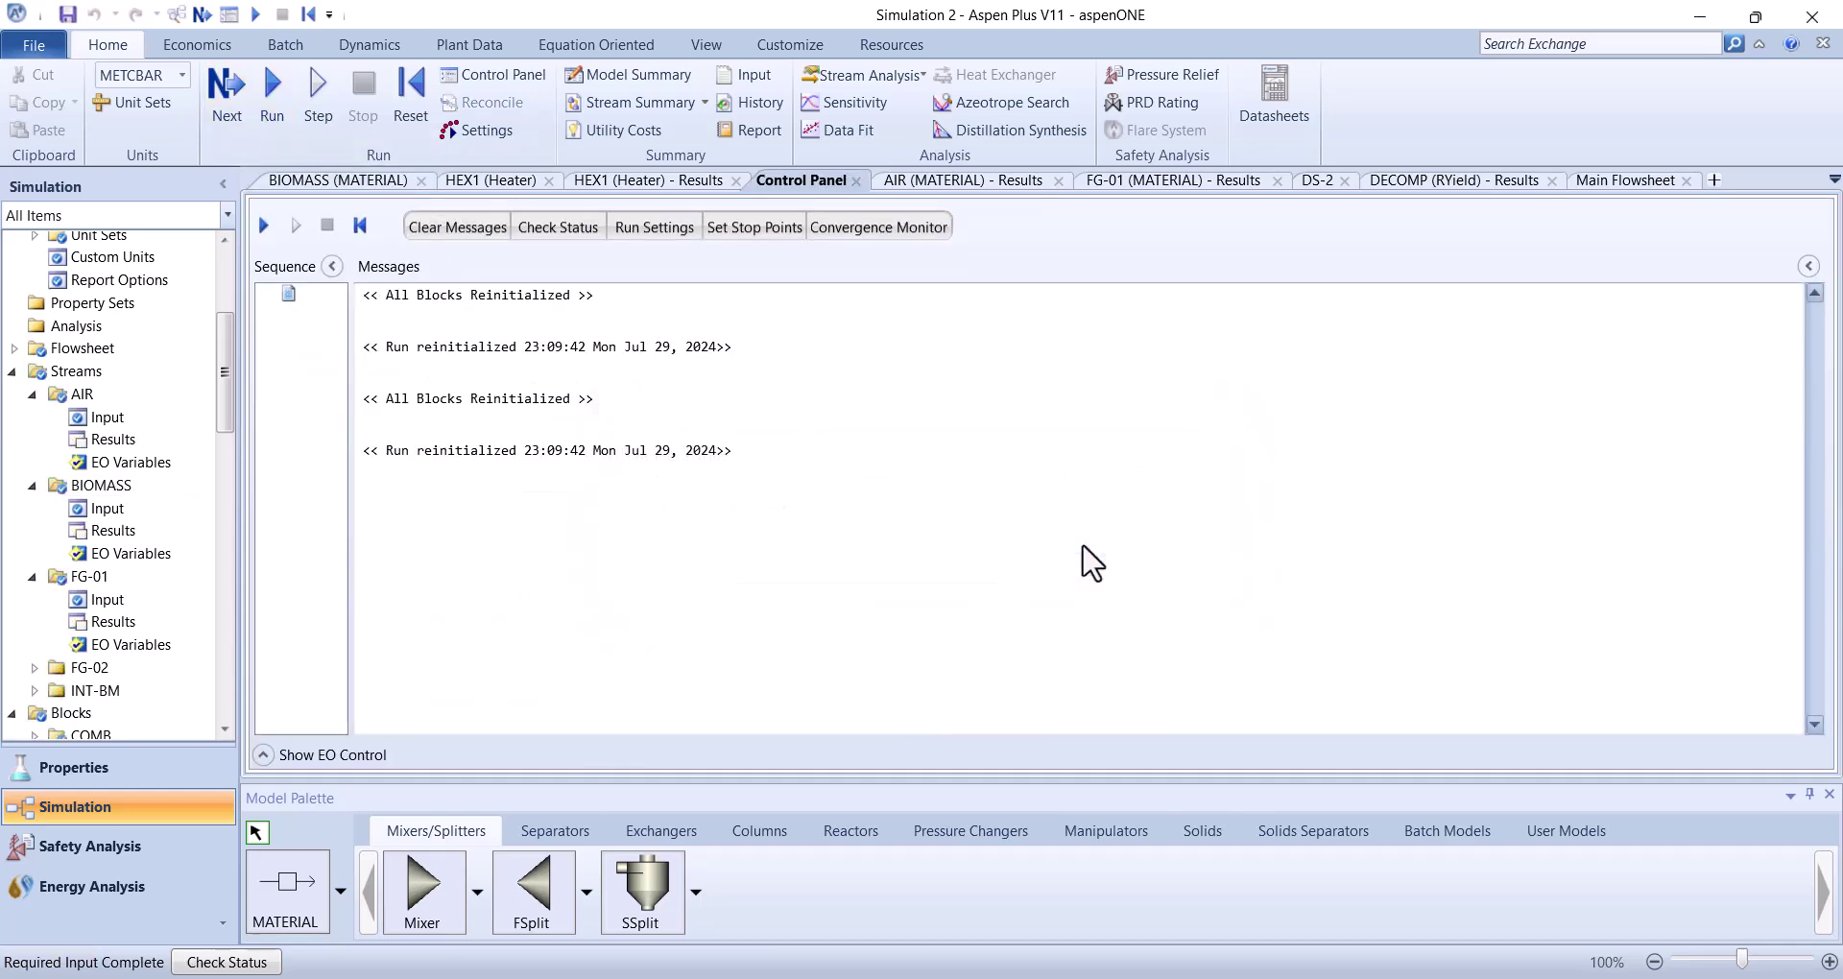
Check the rerun's duties on the main flowsheet and in the HEX1 results, with the heat duty shown in MW
left_click(1626, 181)
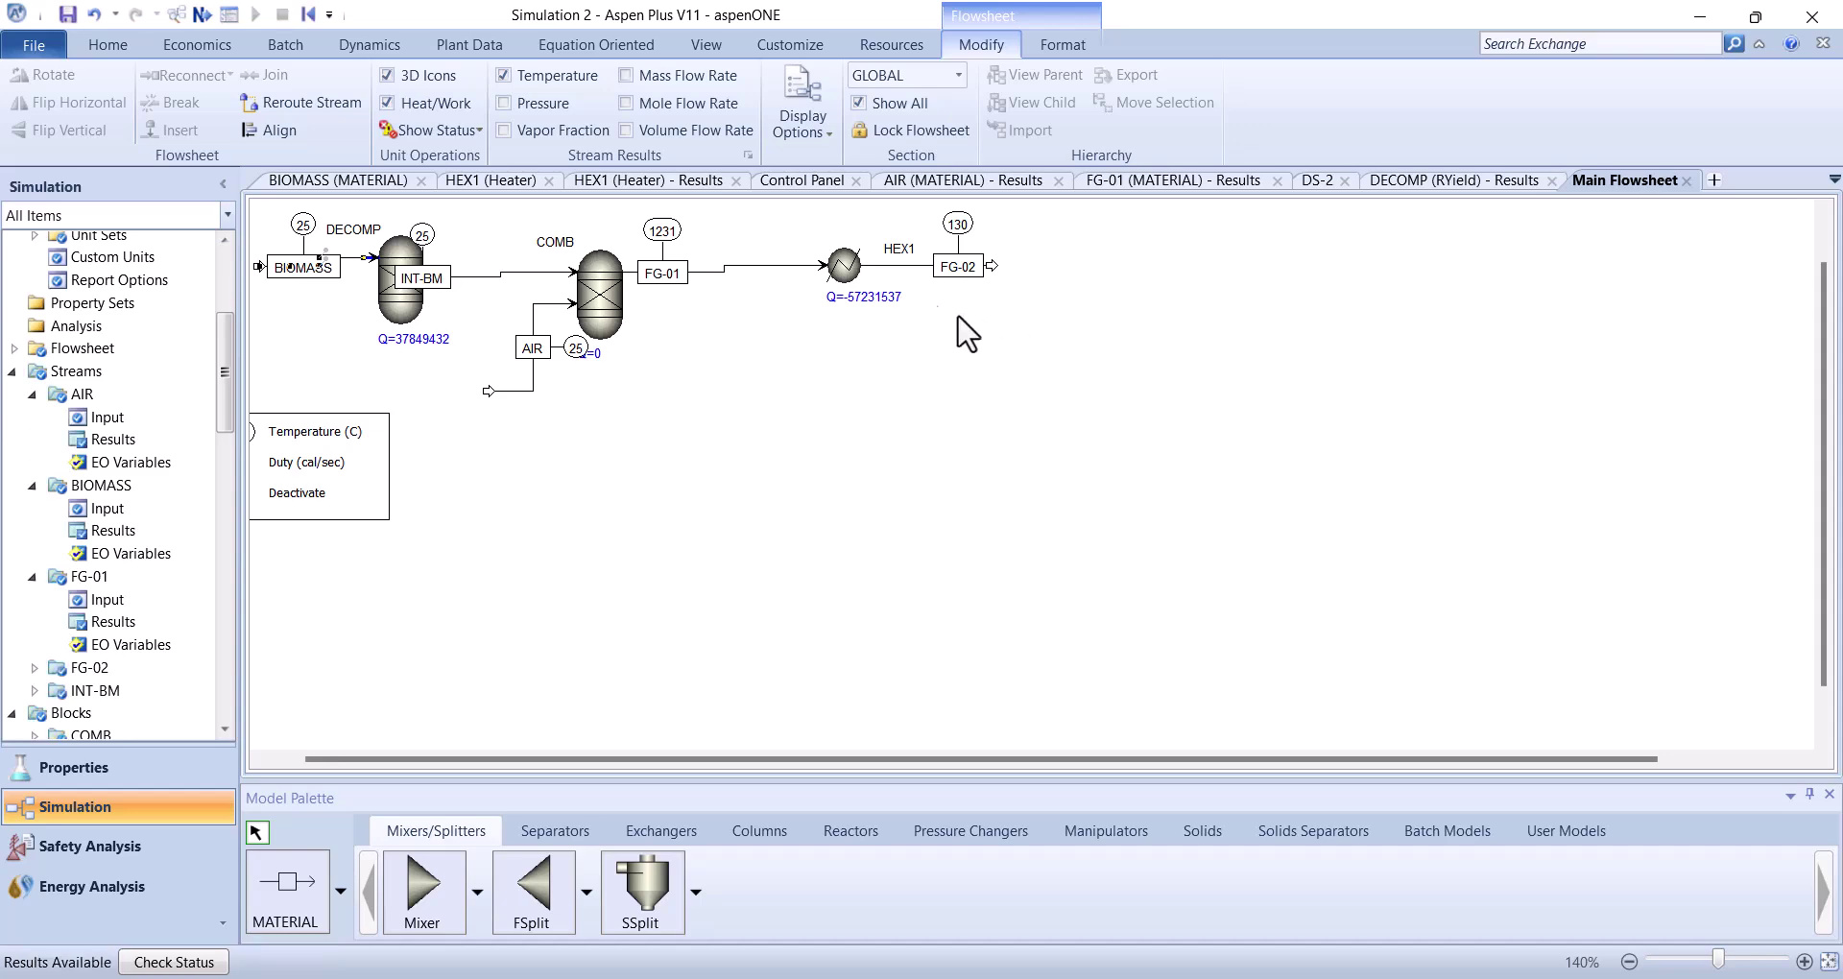
double_click(841, 266)
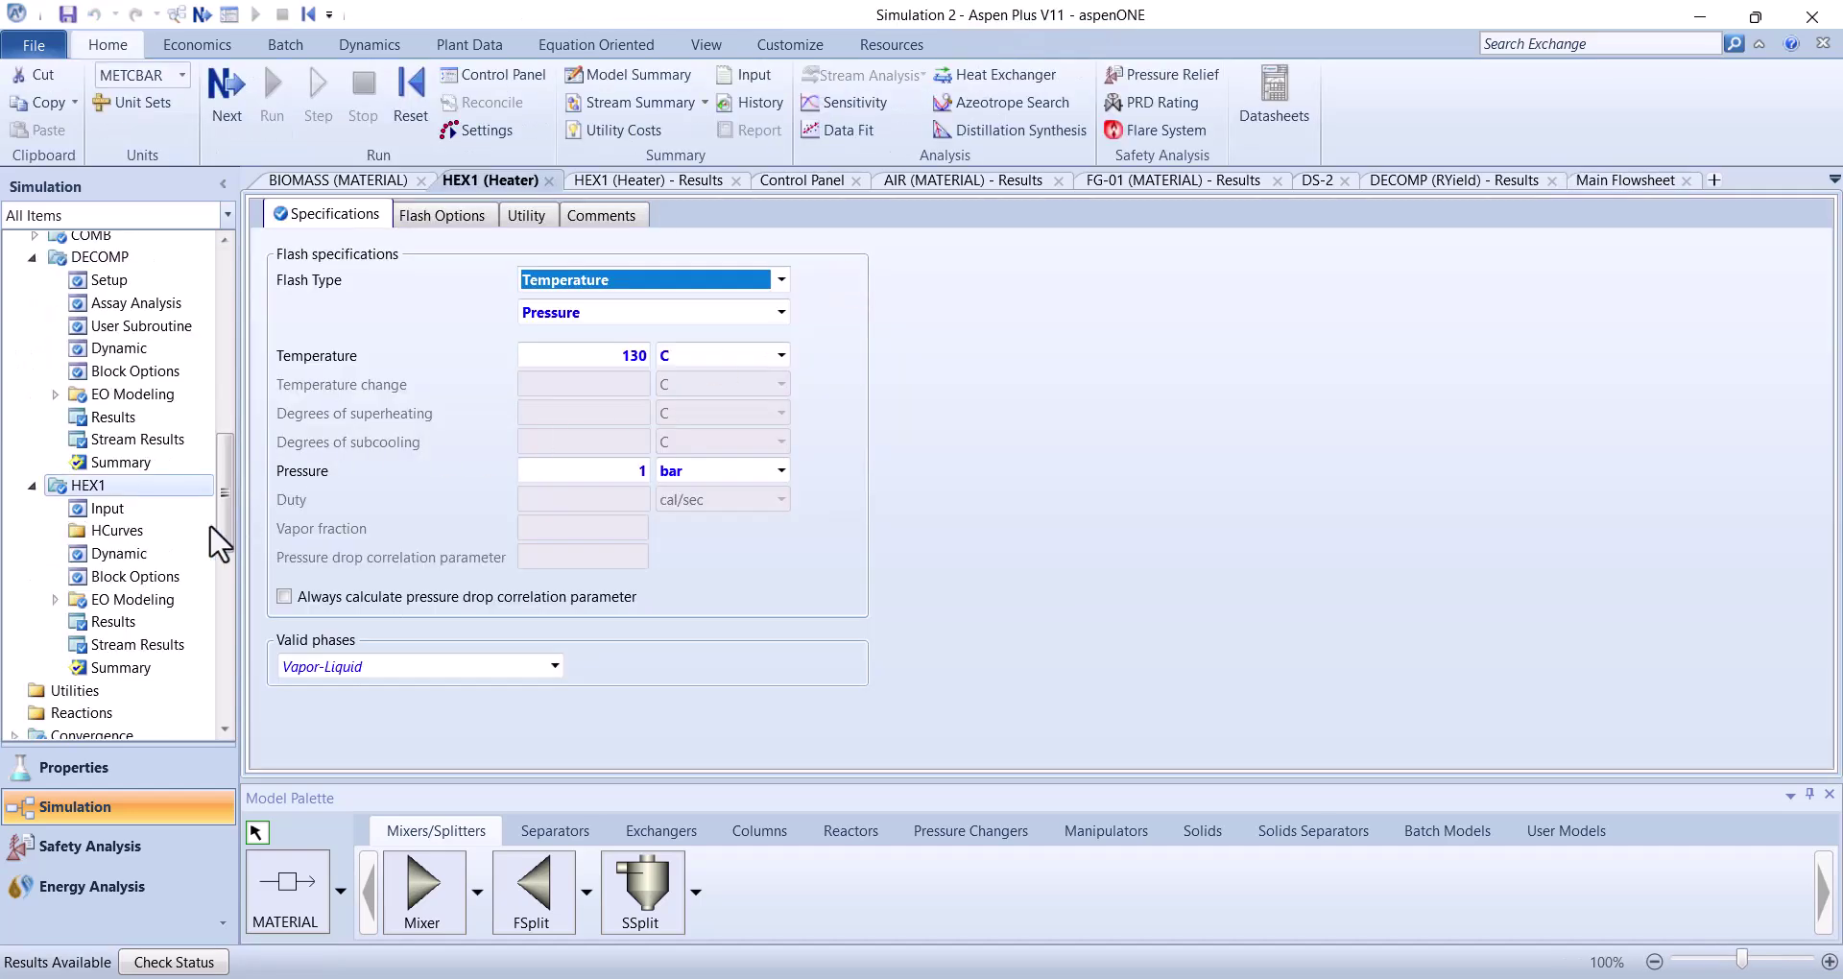
left_click(117, 623)
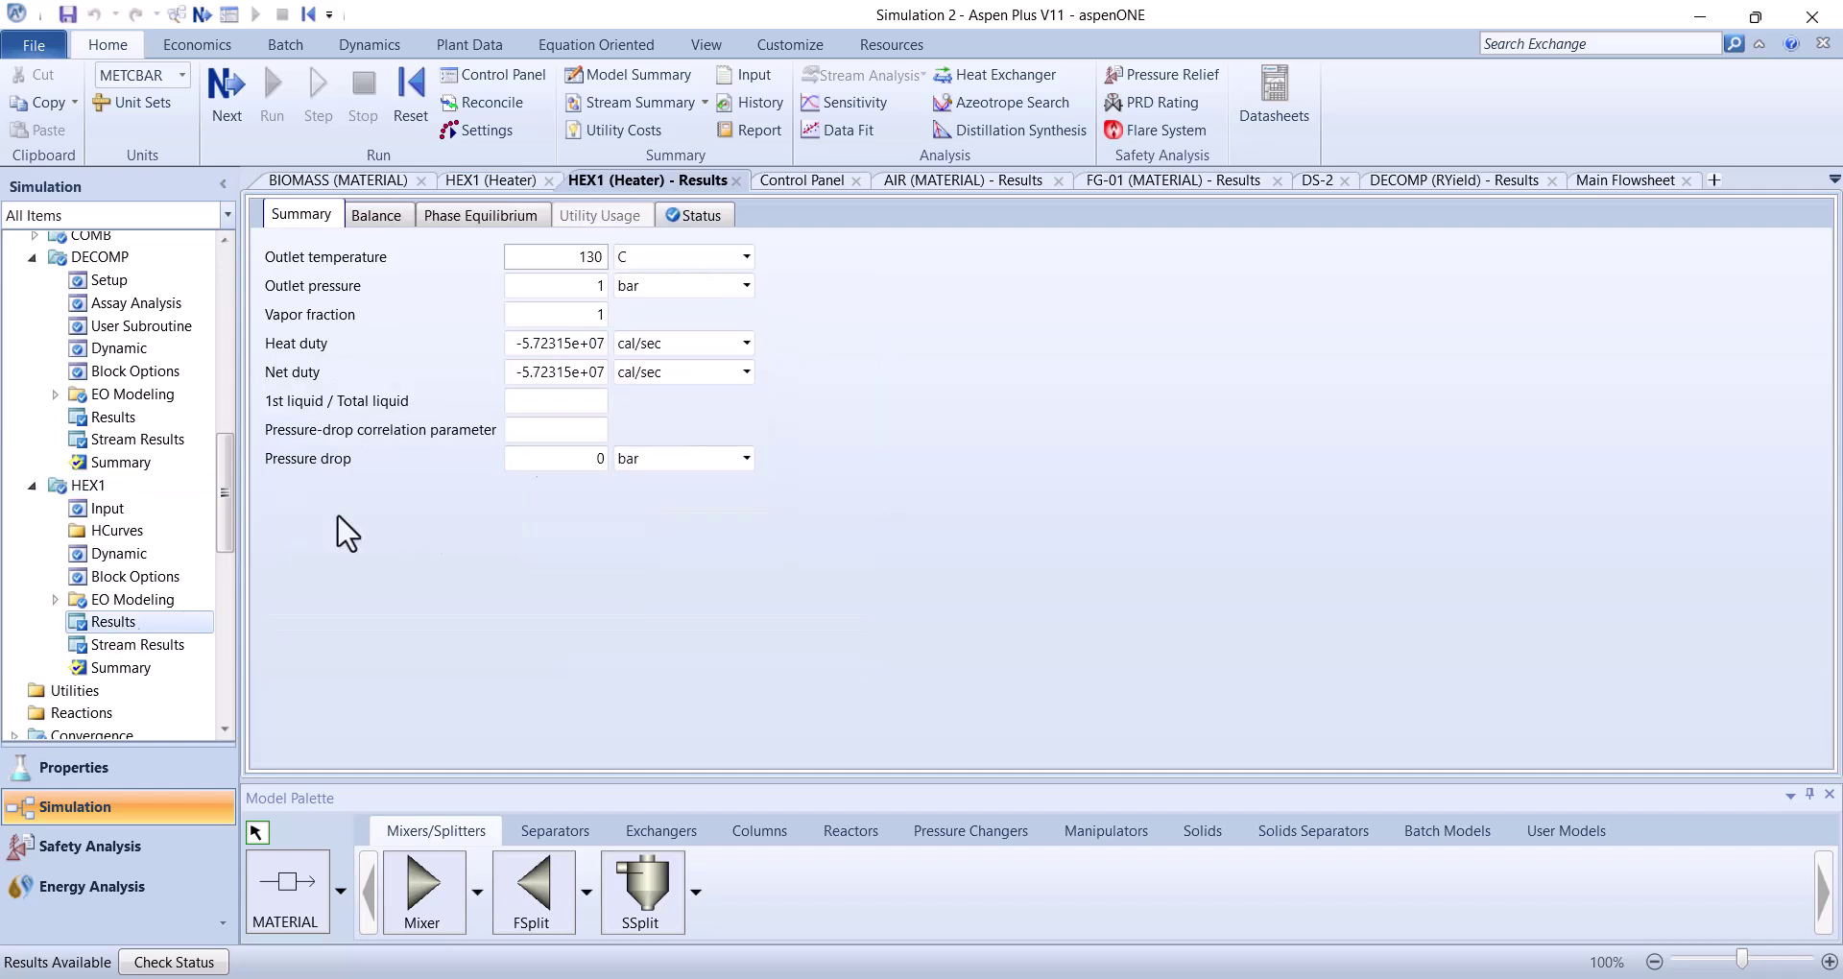
left_click(710, 347)
left_click(710, 348)
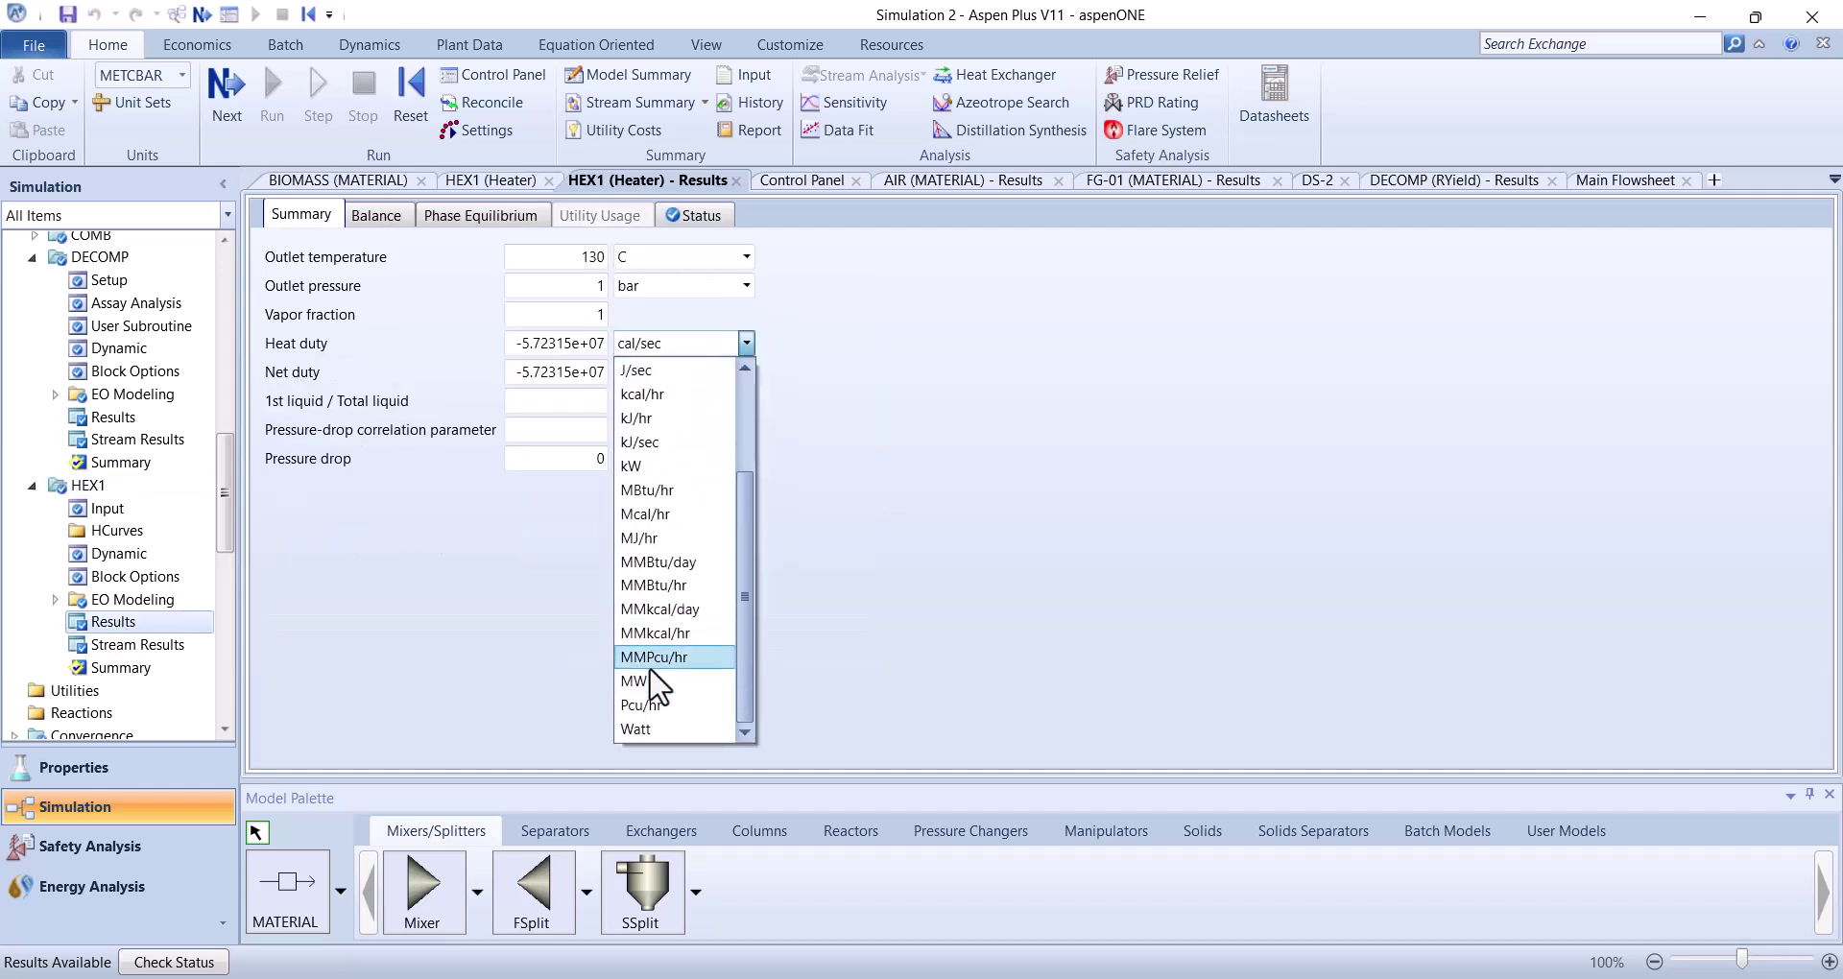
left_click(654, 657)
left_click(732, 343)
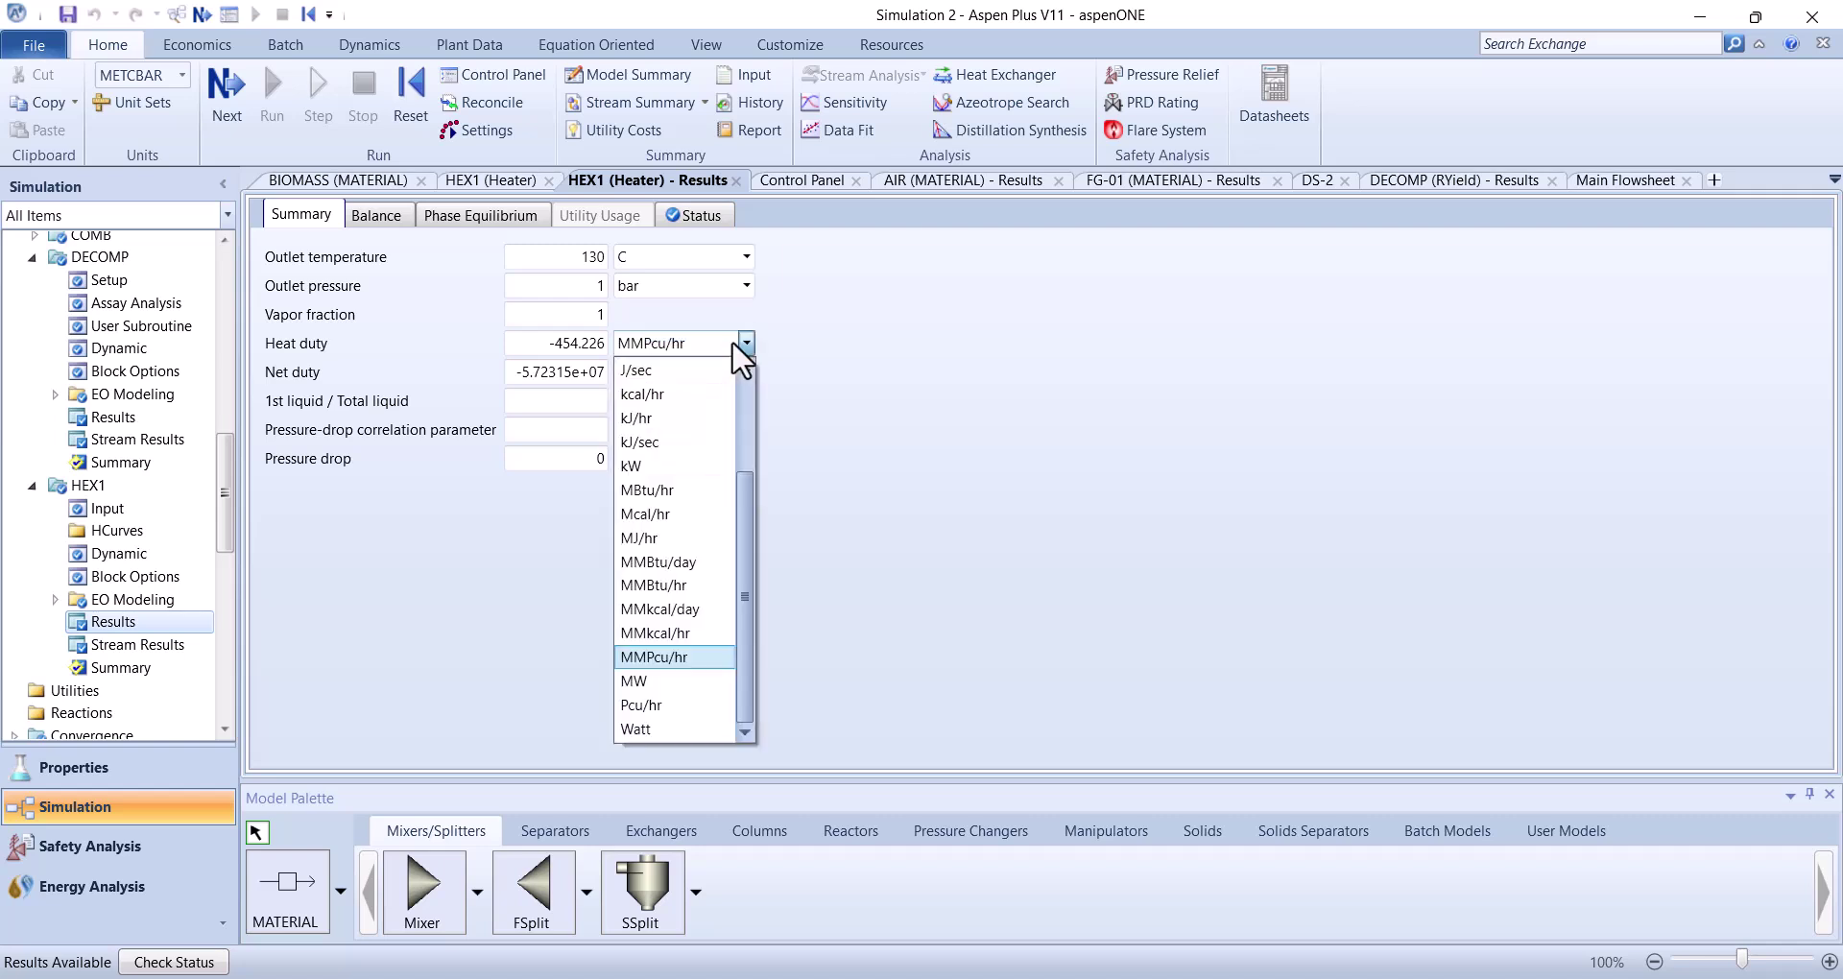
left_click(636, 687)
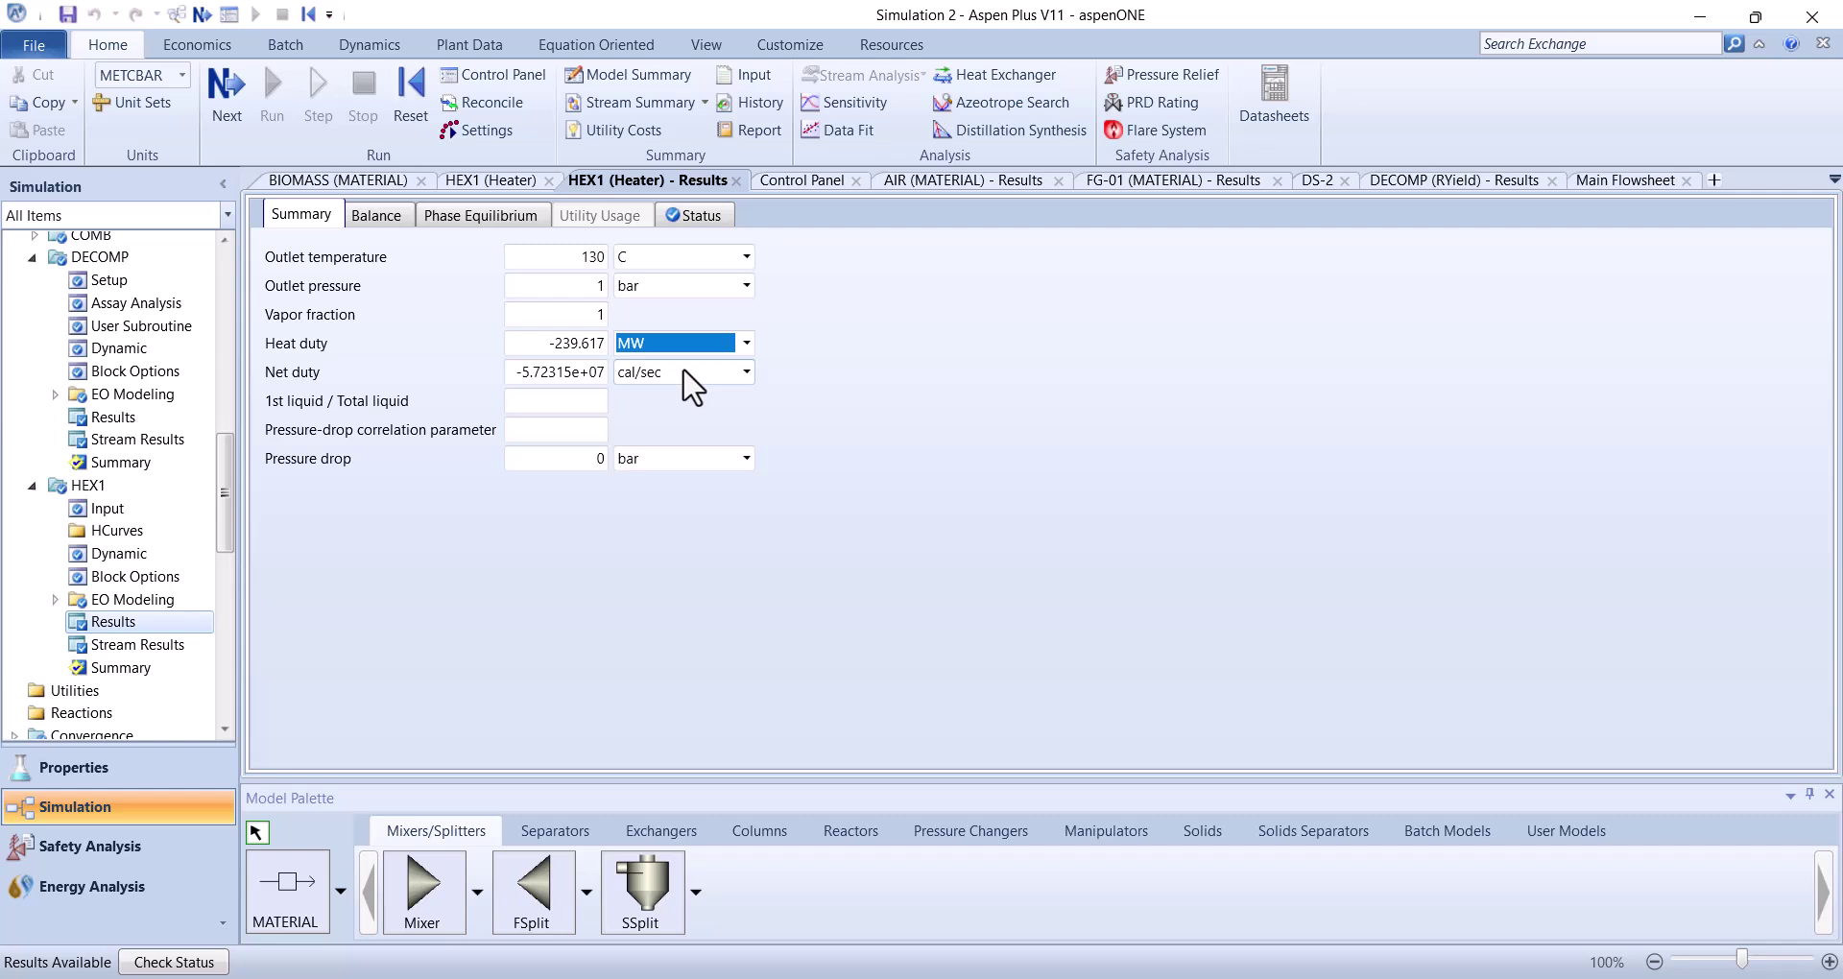
Open the BIOMASS stream input from the flowsheet and examine its ULTANAL component attribute values
left_click(1637, 180)
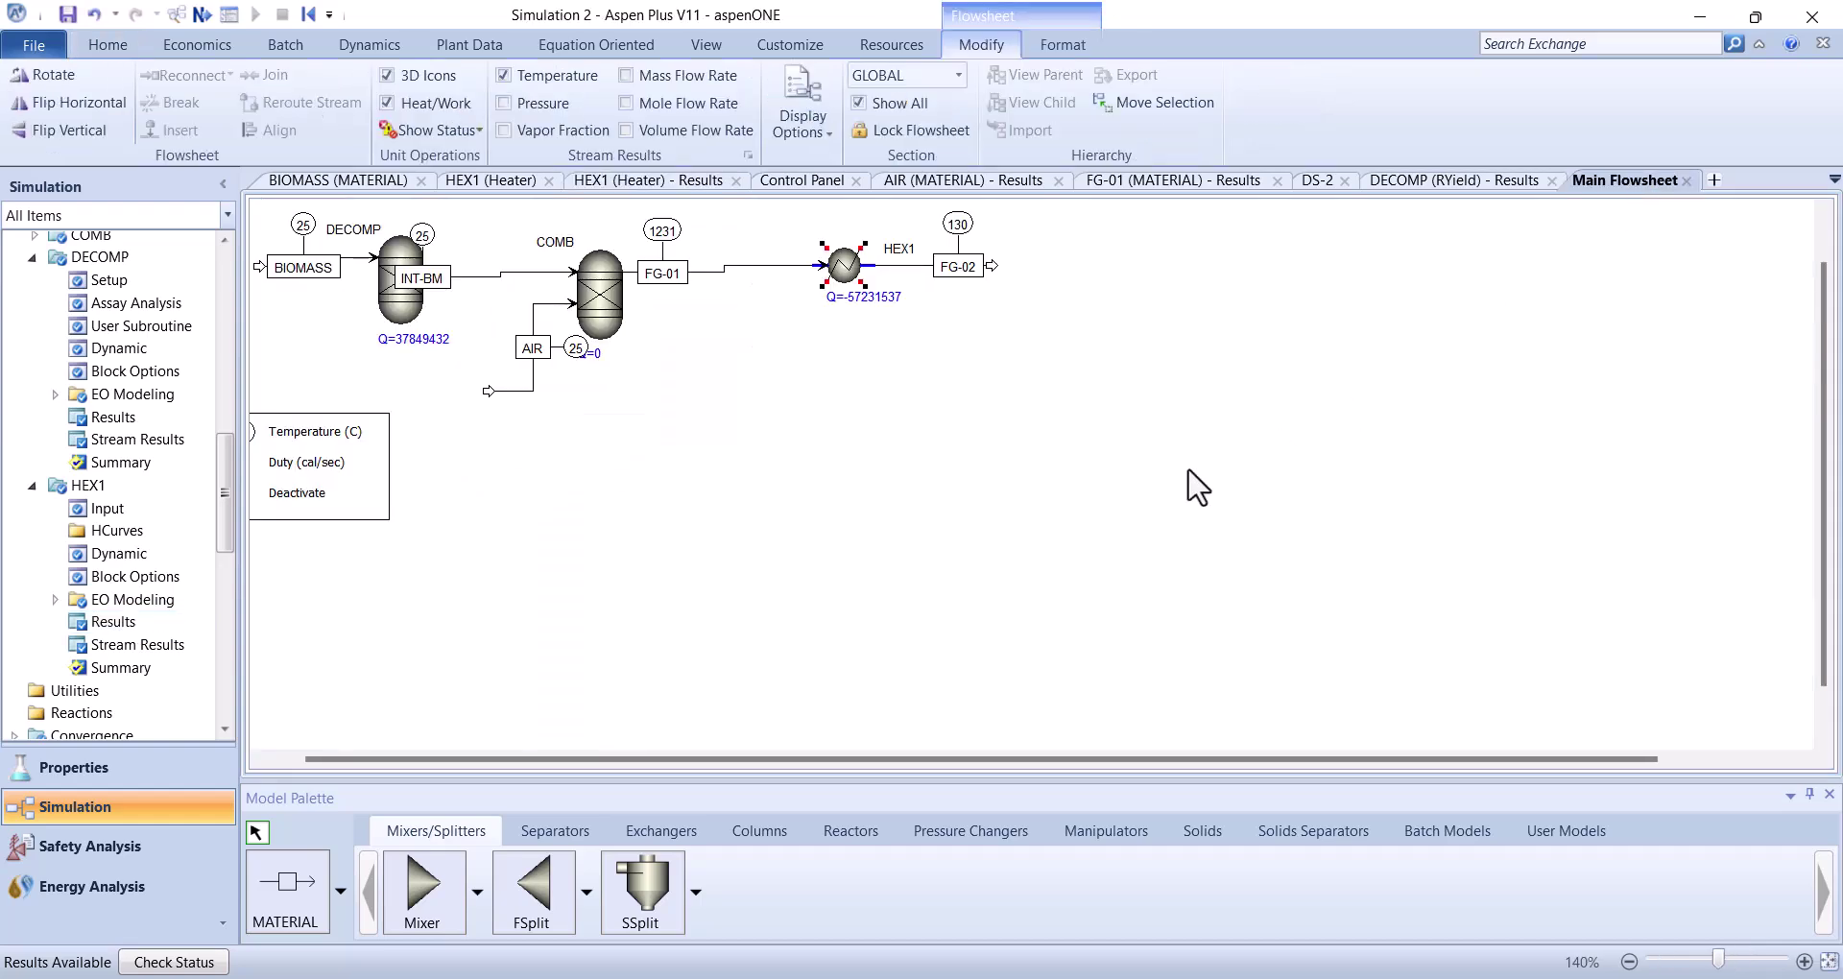
double_click(357, 263)
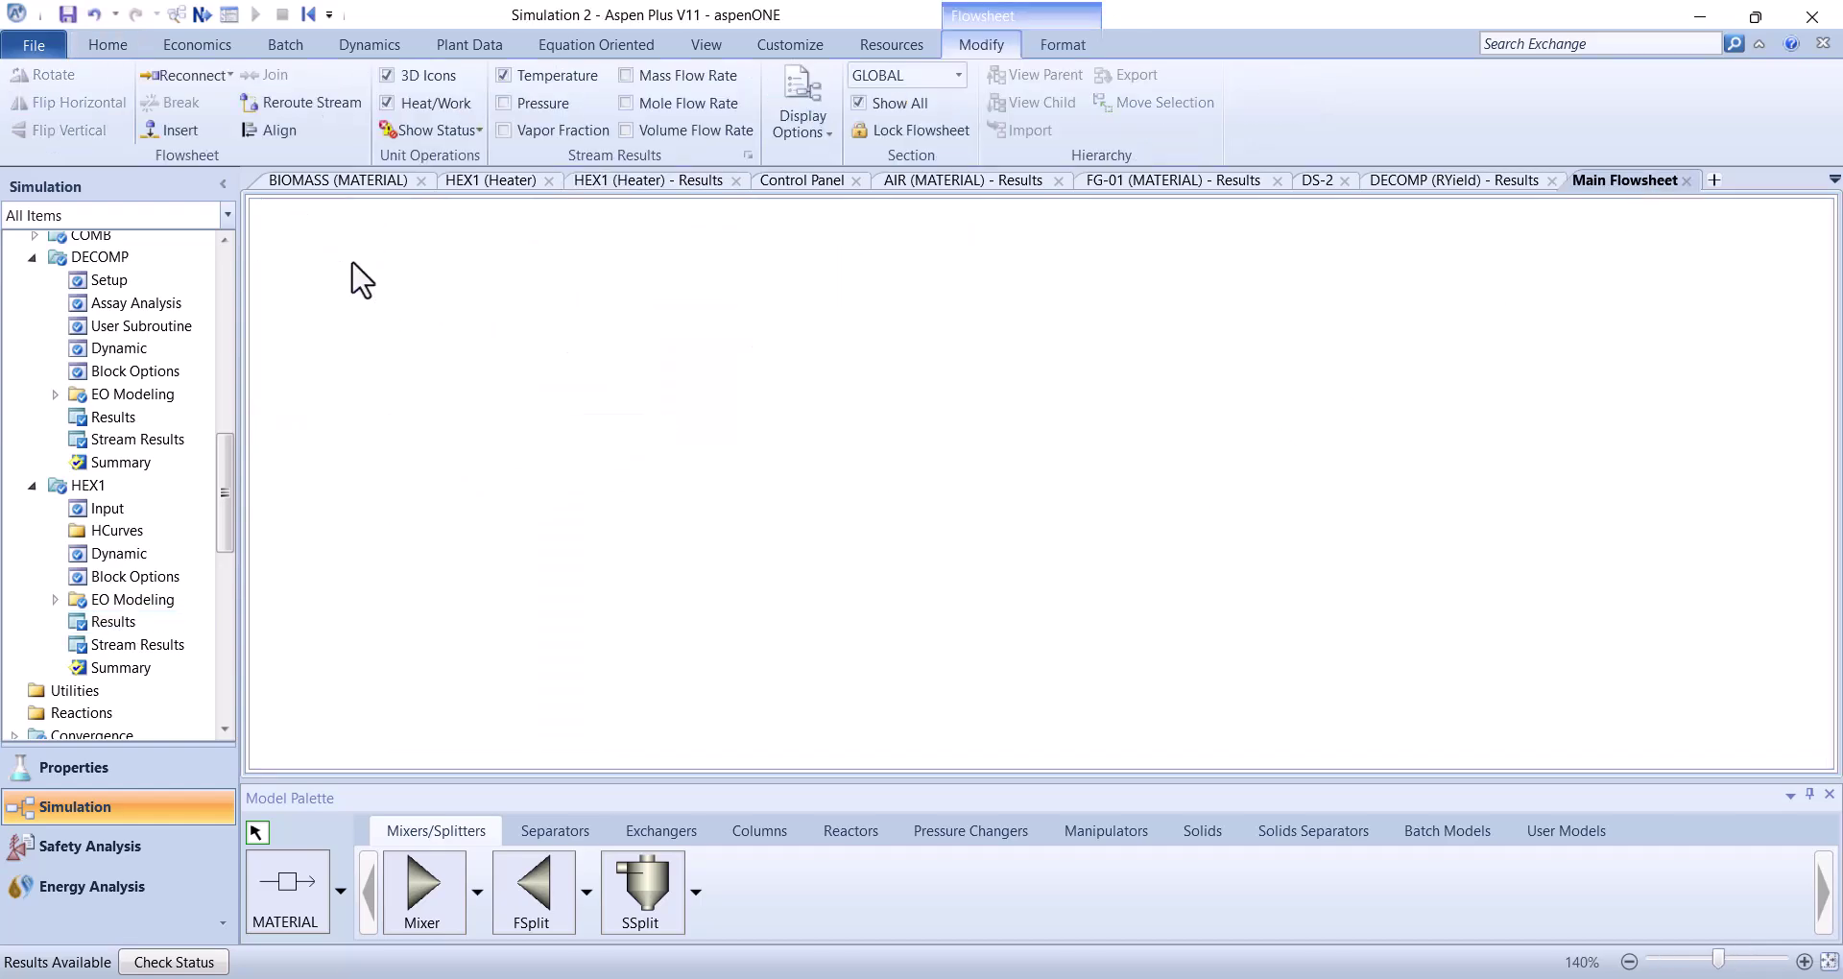
left_click(558, 548)
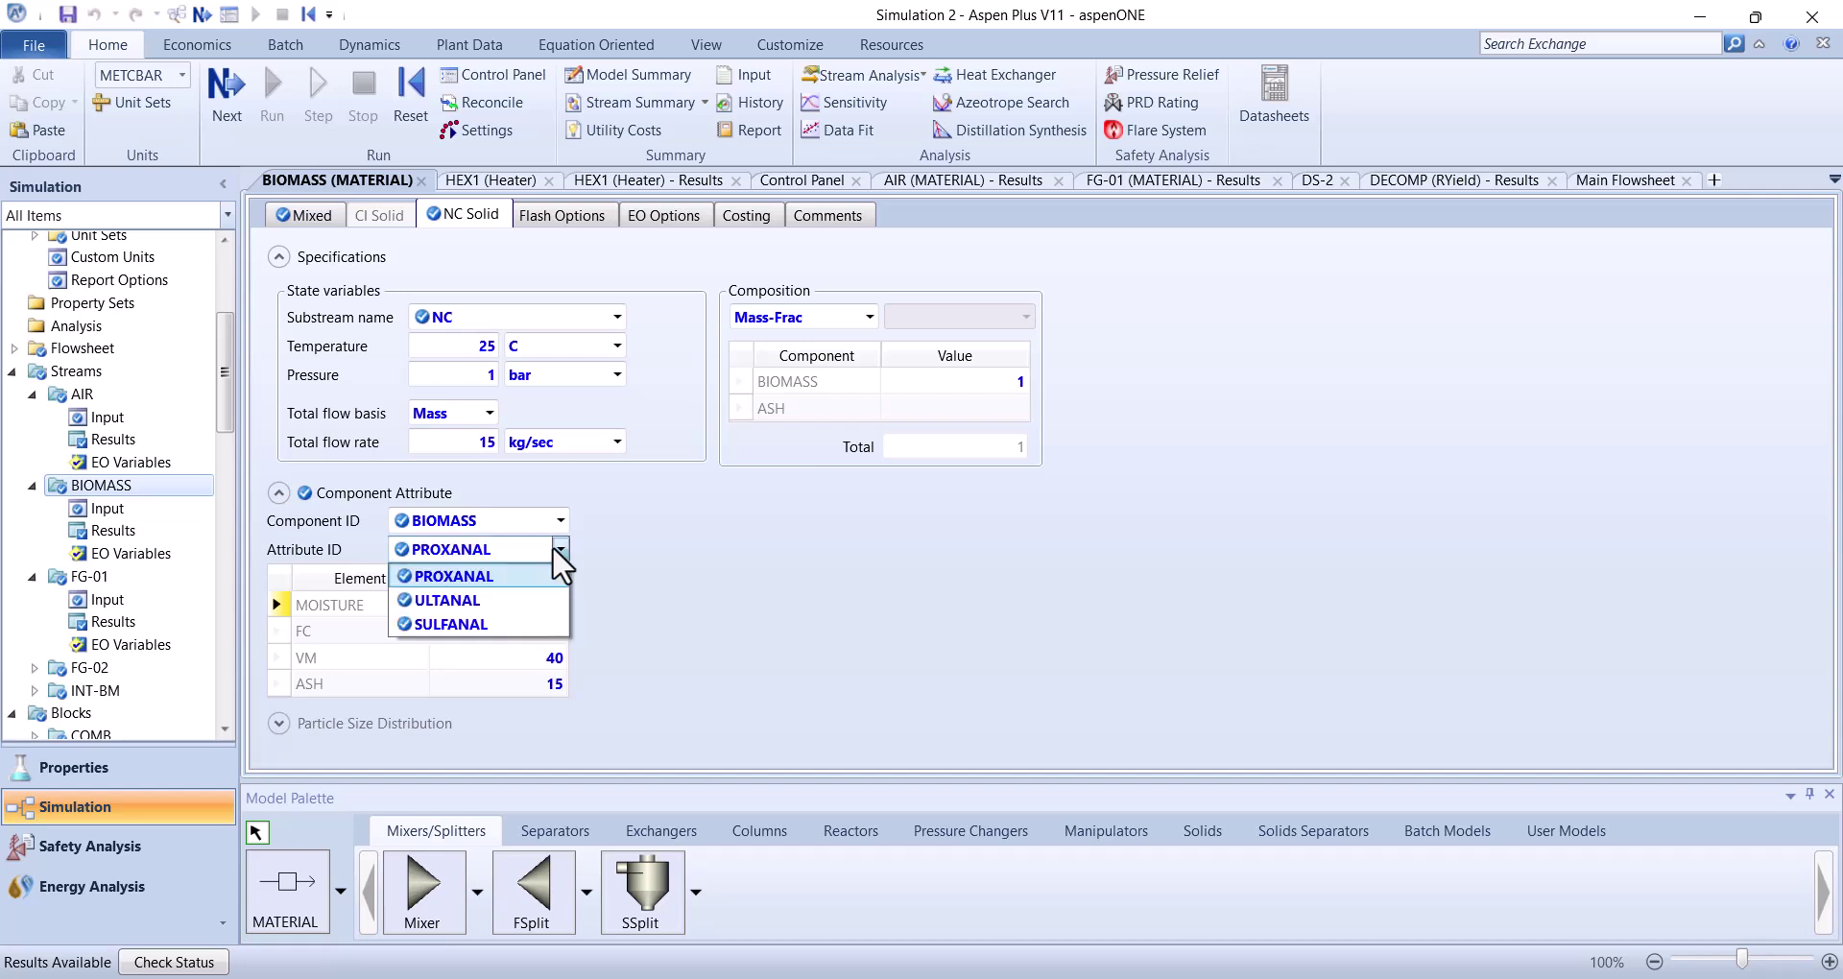
left_click(474, 601)
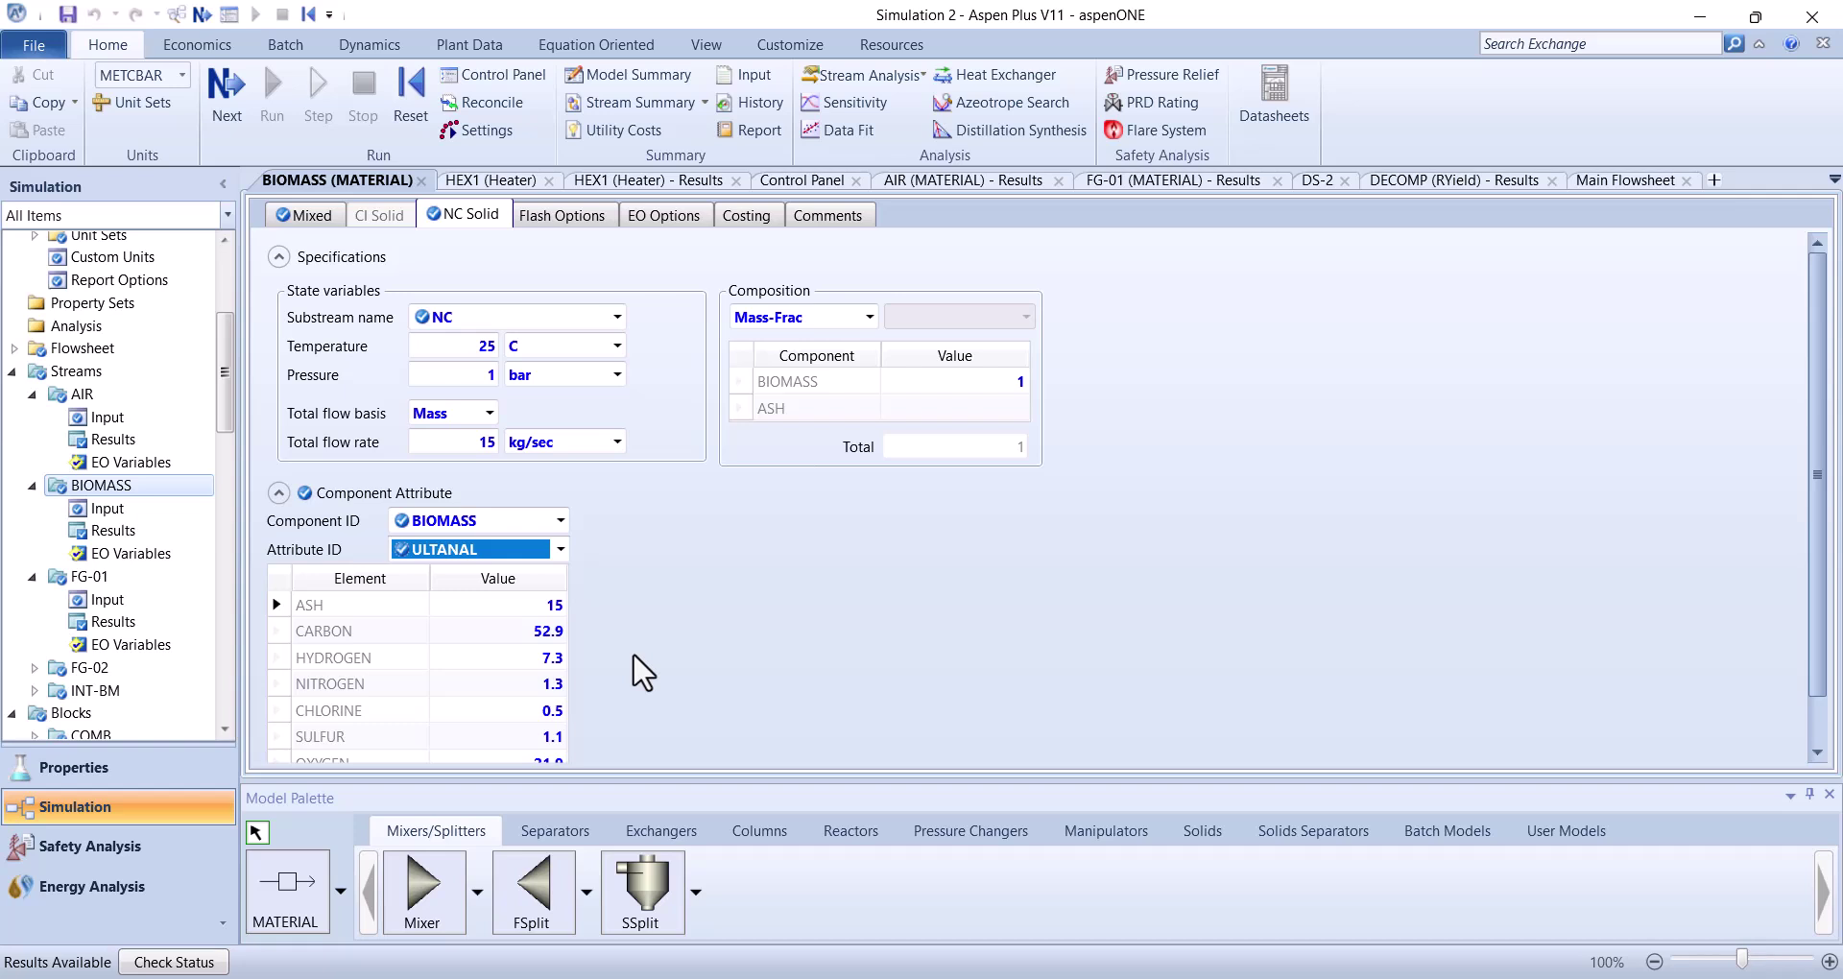
Add a Heater block named HRSG below HEX1 on the main flowsheet
left_click(1605, 181)
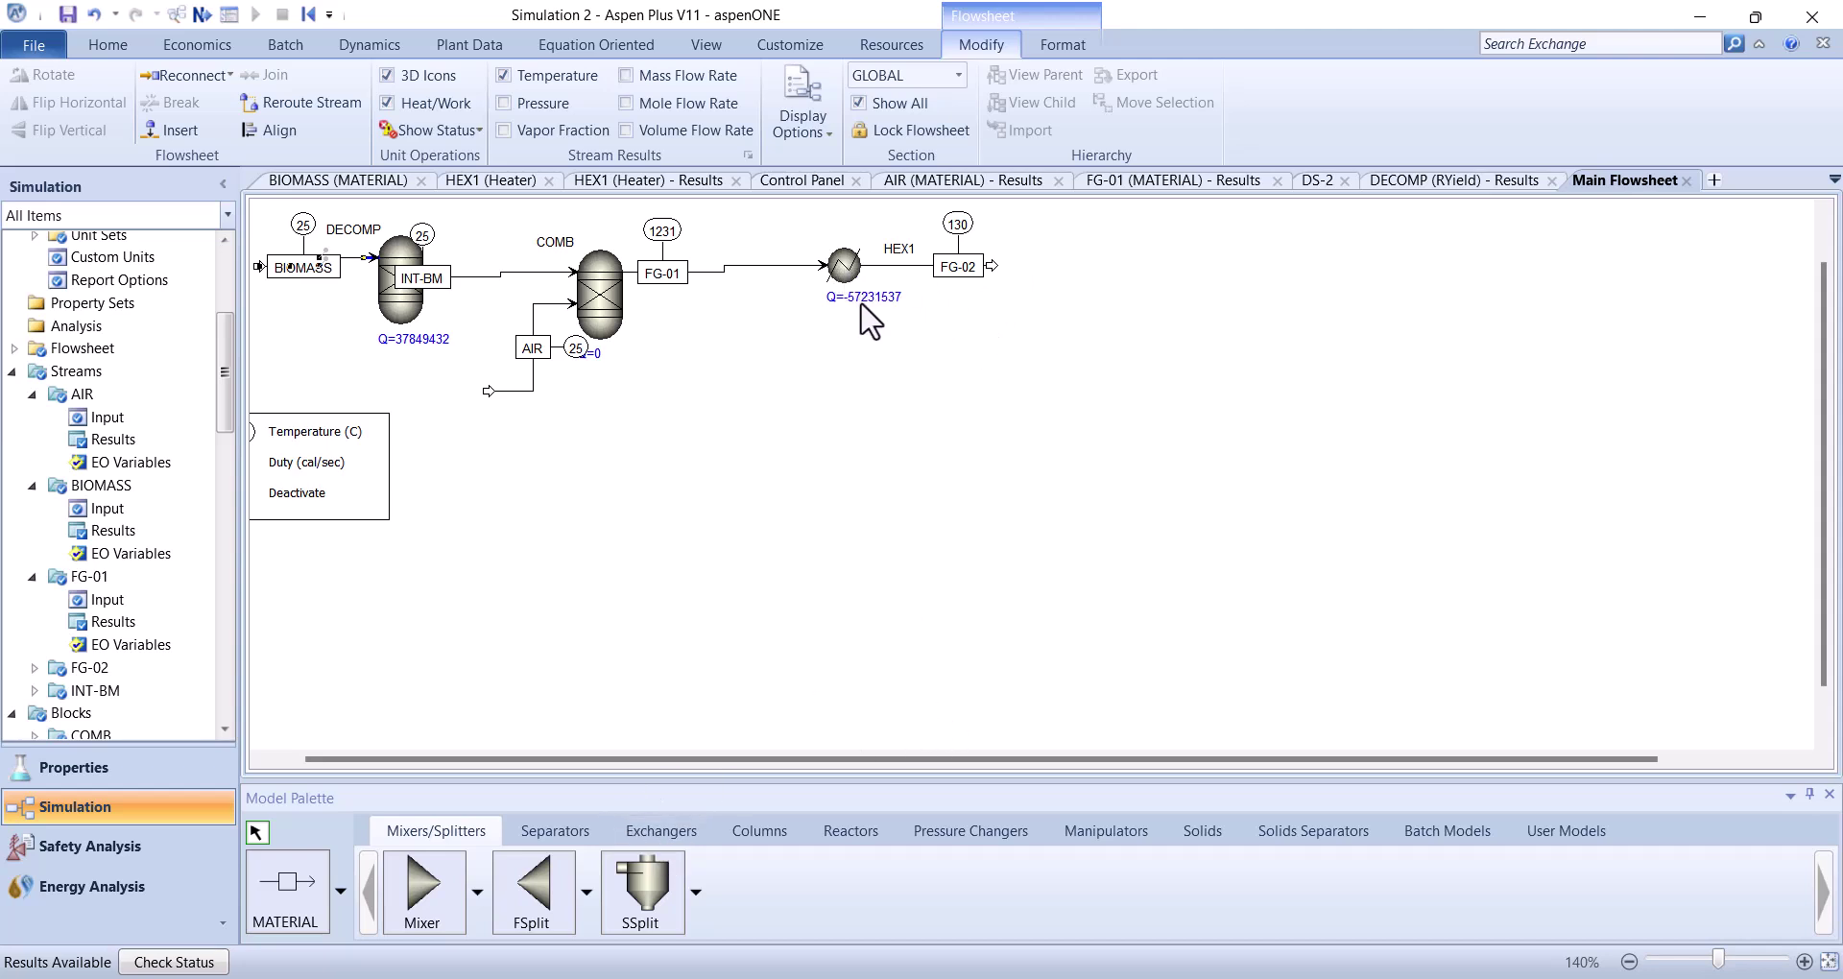
left_click(660, 831)
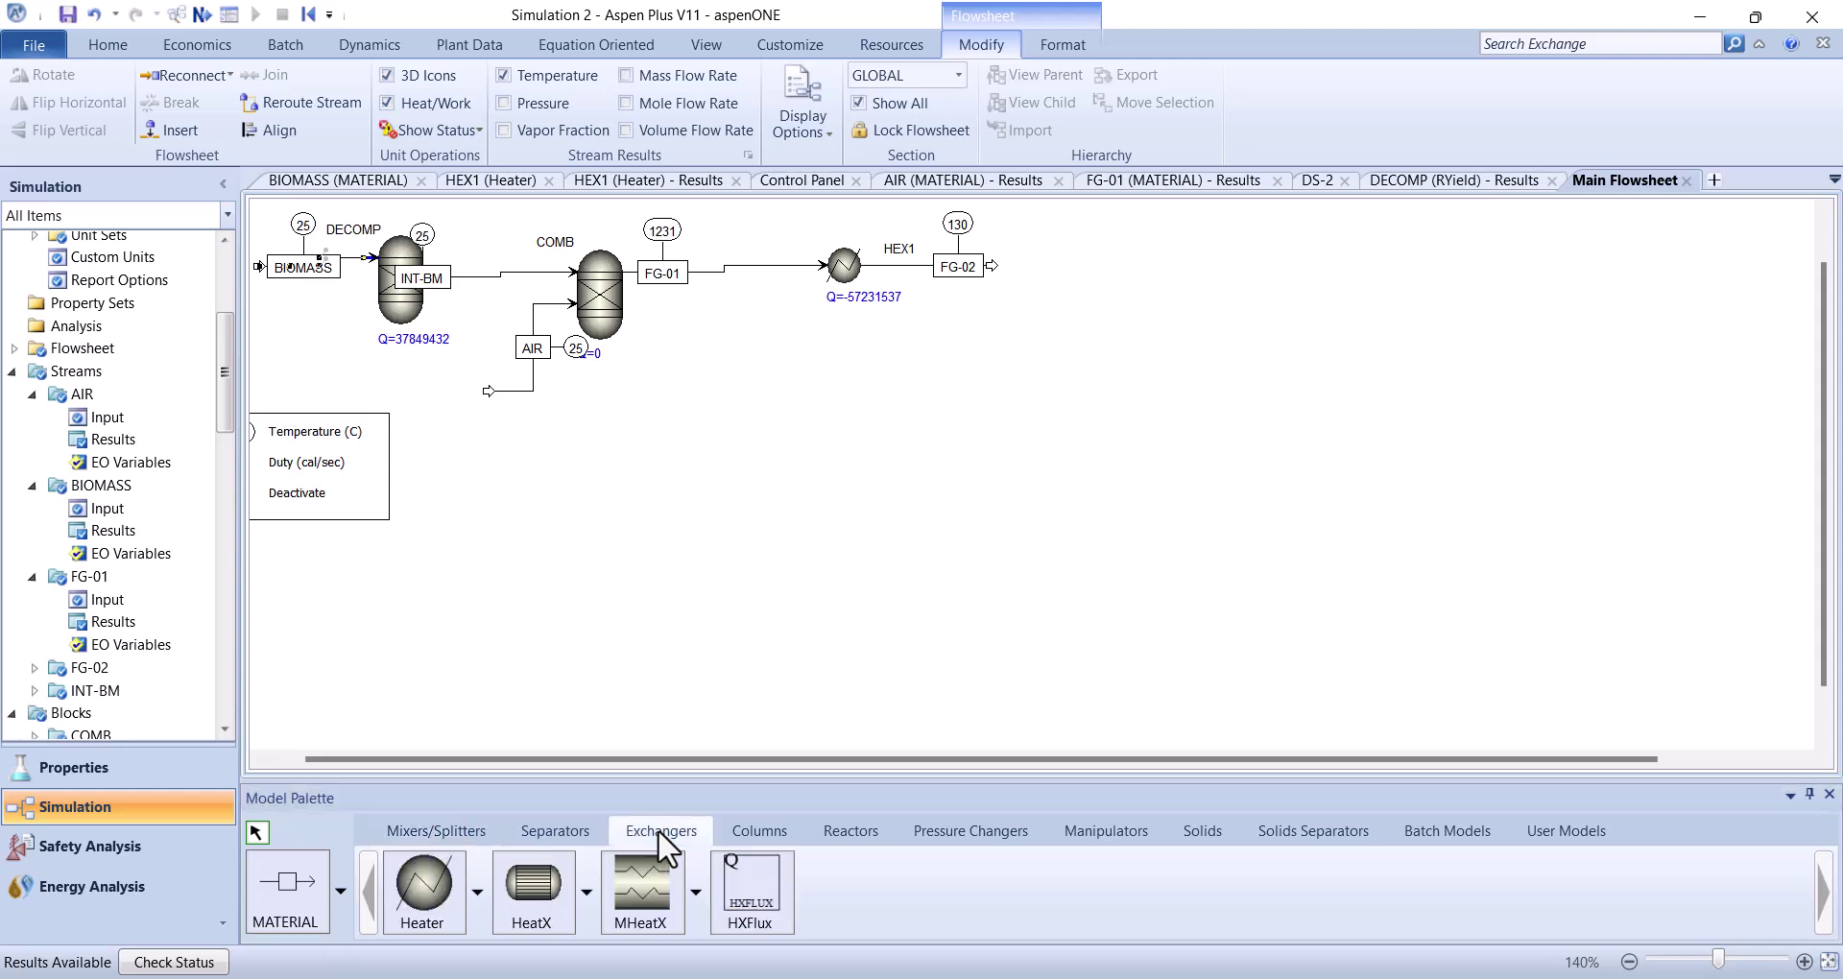
left_click(440, 885)
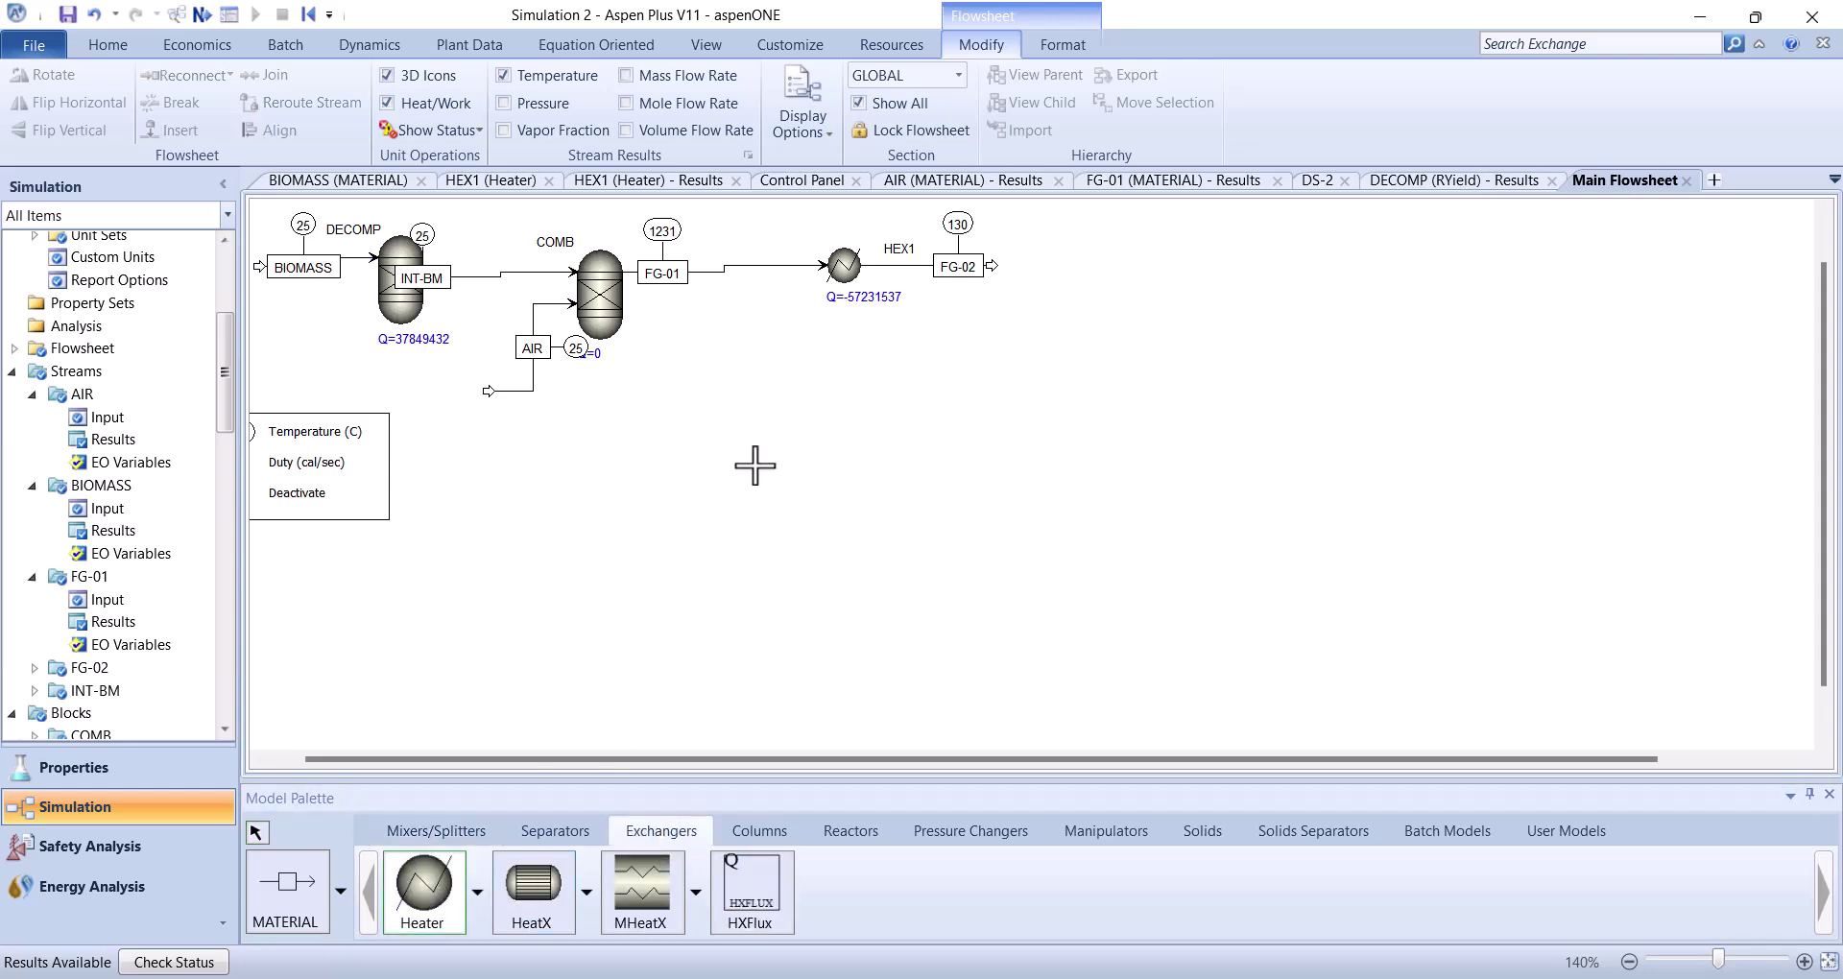
left_click(843, 387)
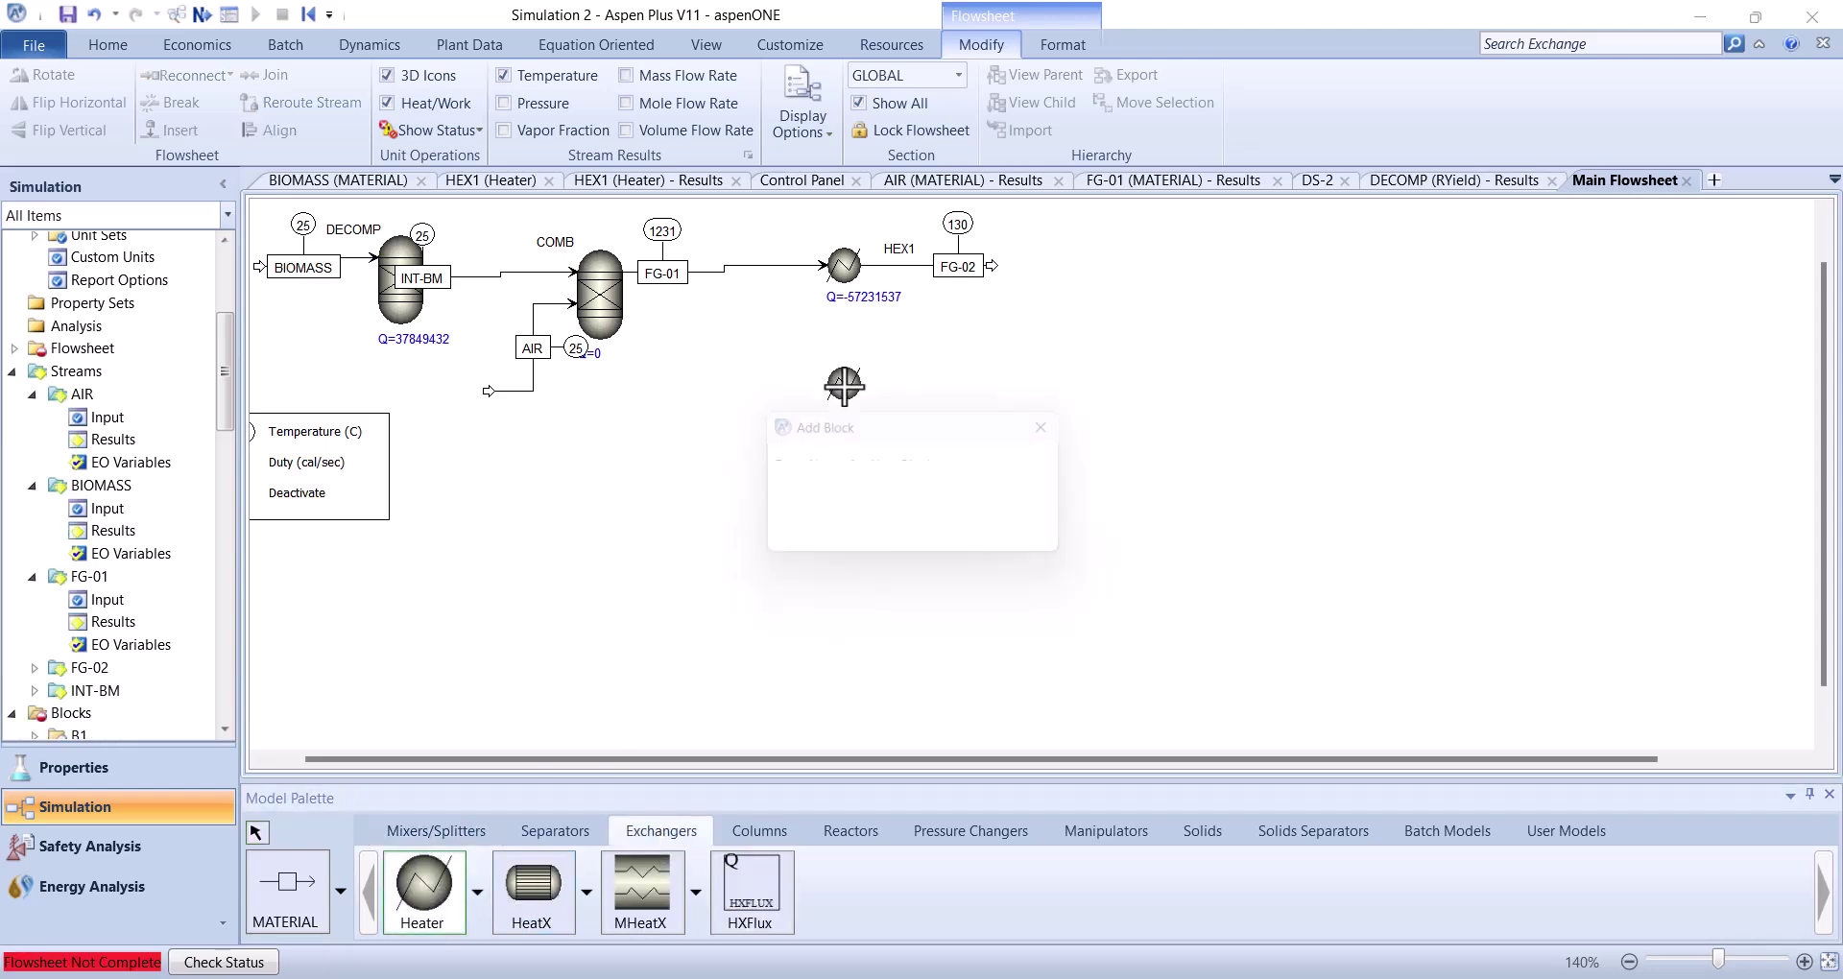
type("HRSG")
key("Return")
key("Escape")
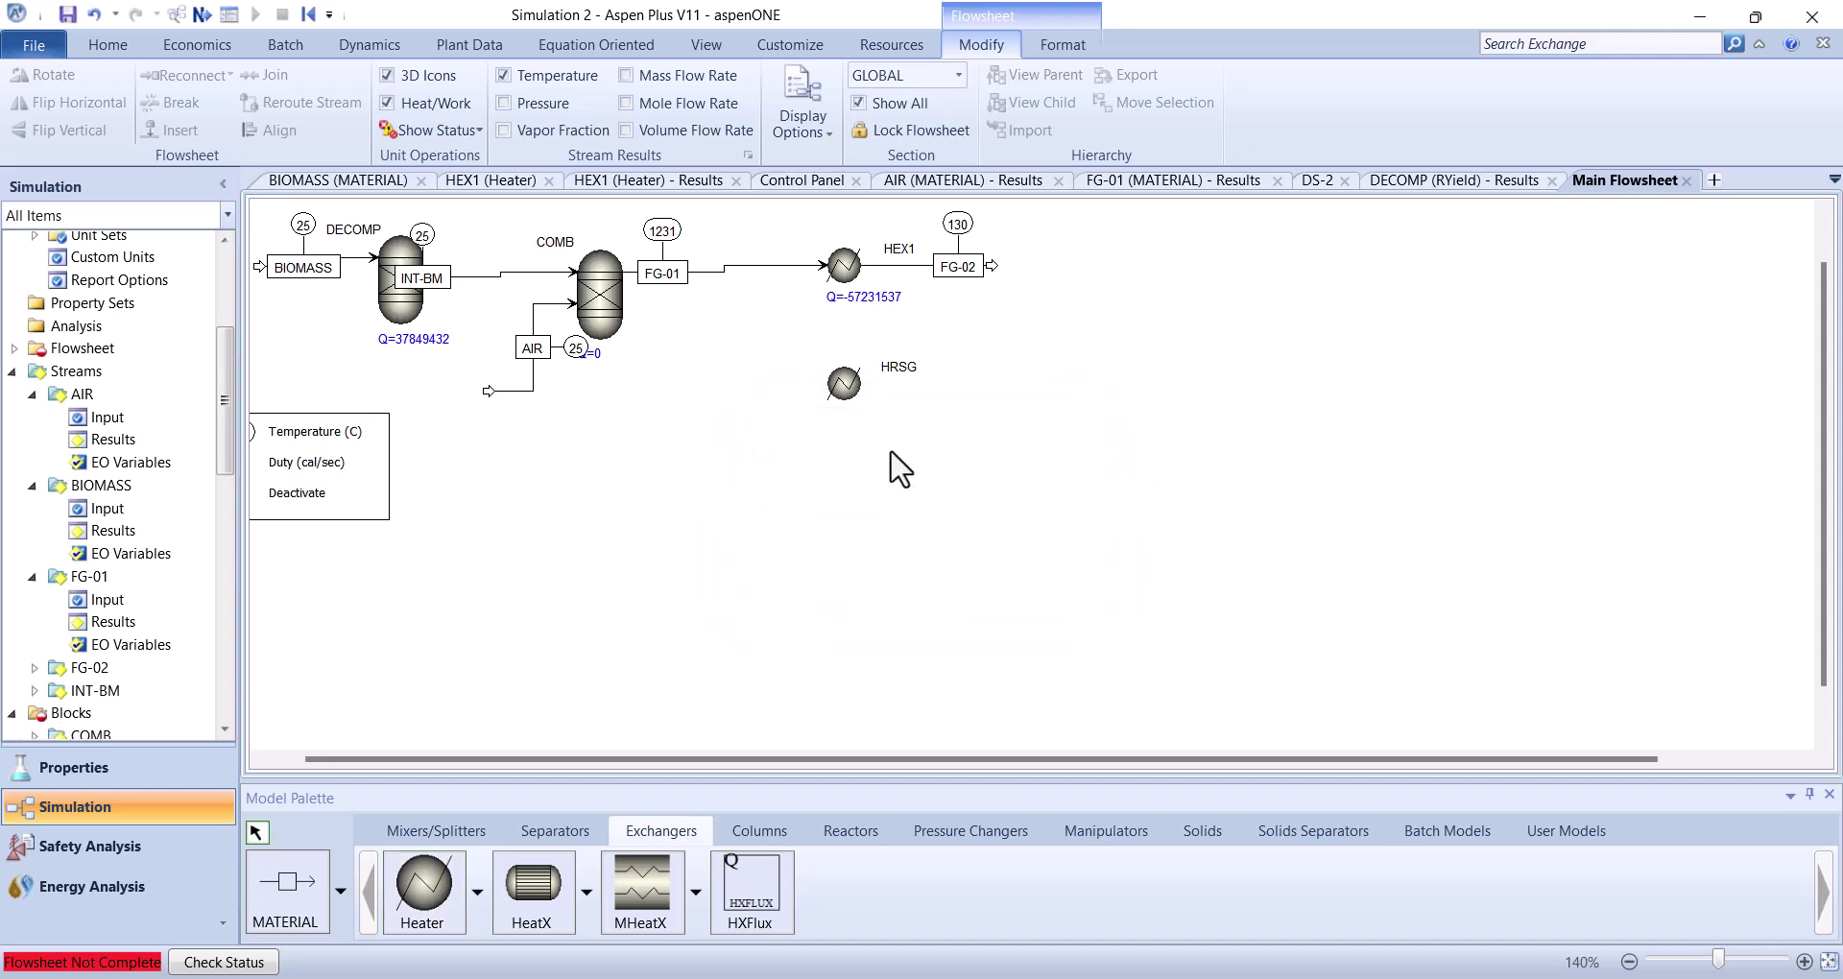
Connect a heat stream named HT-IN from HEX1 to the HRSG block
left_click(341, 890)
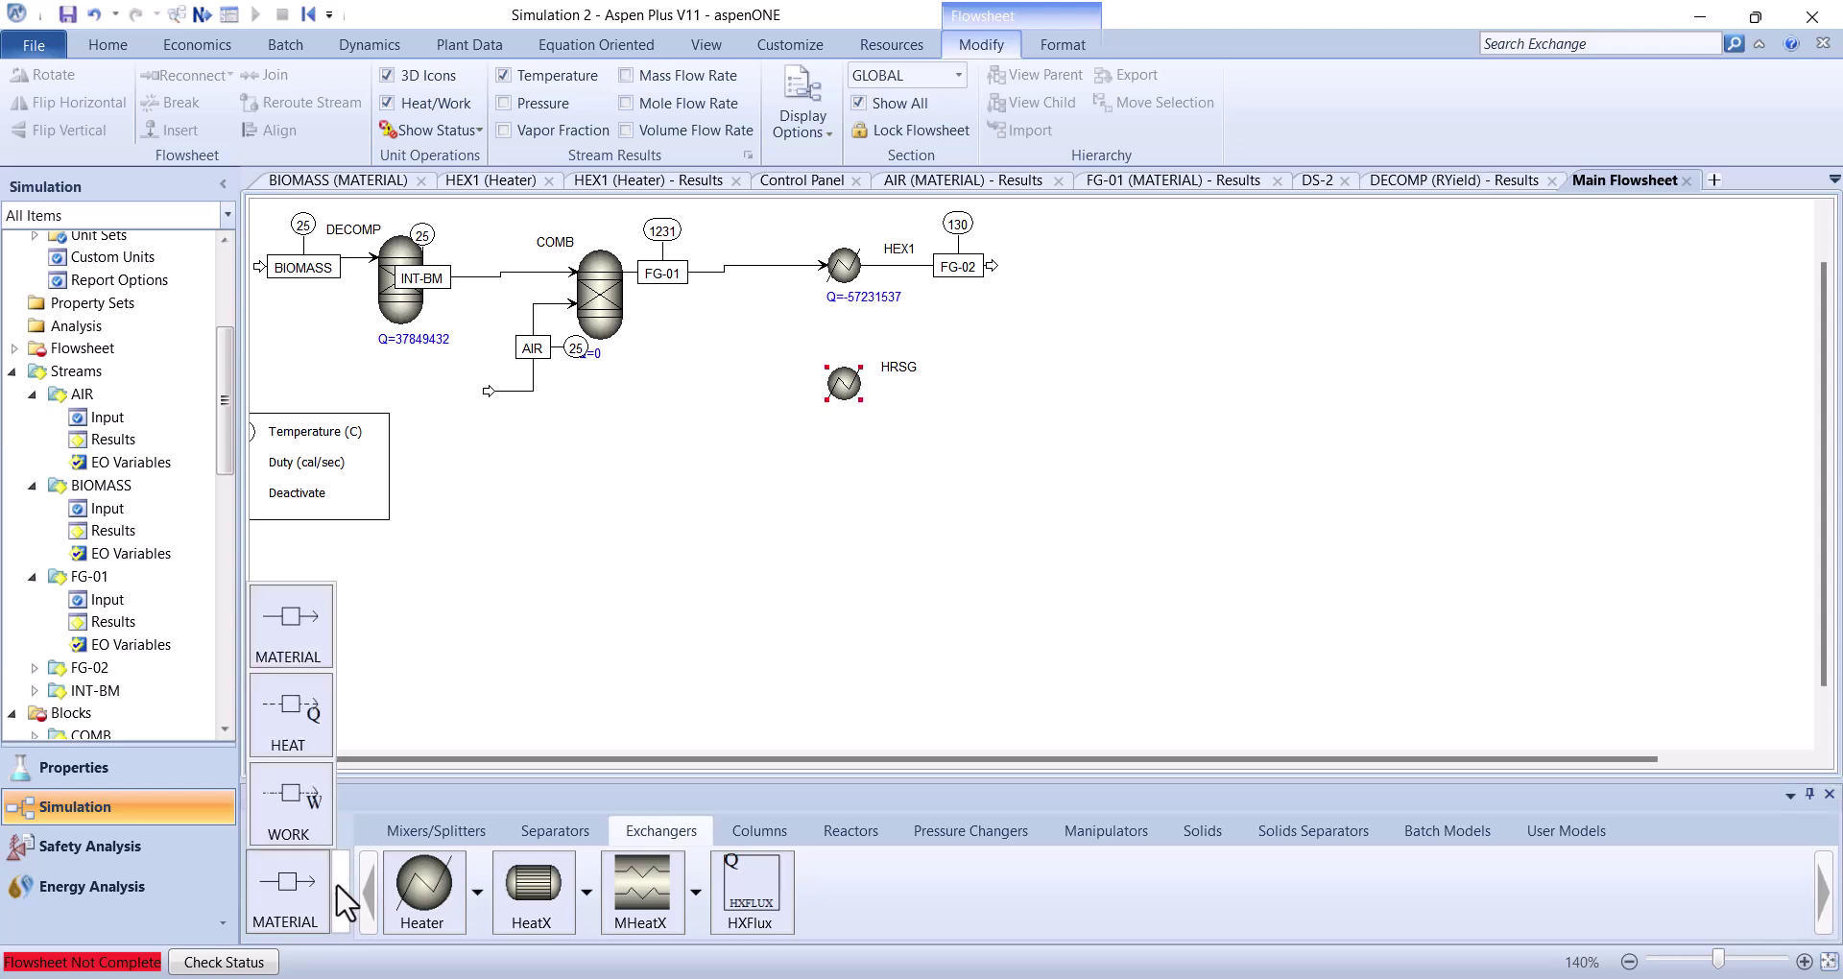
left_click(292, 739)
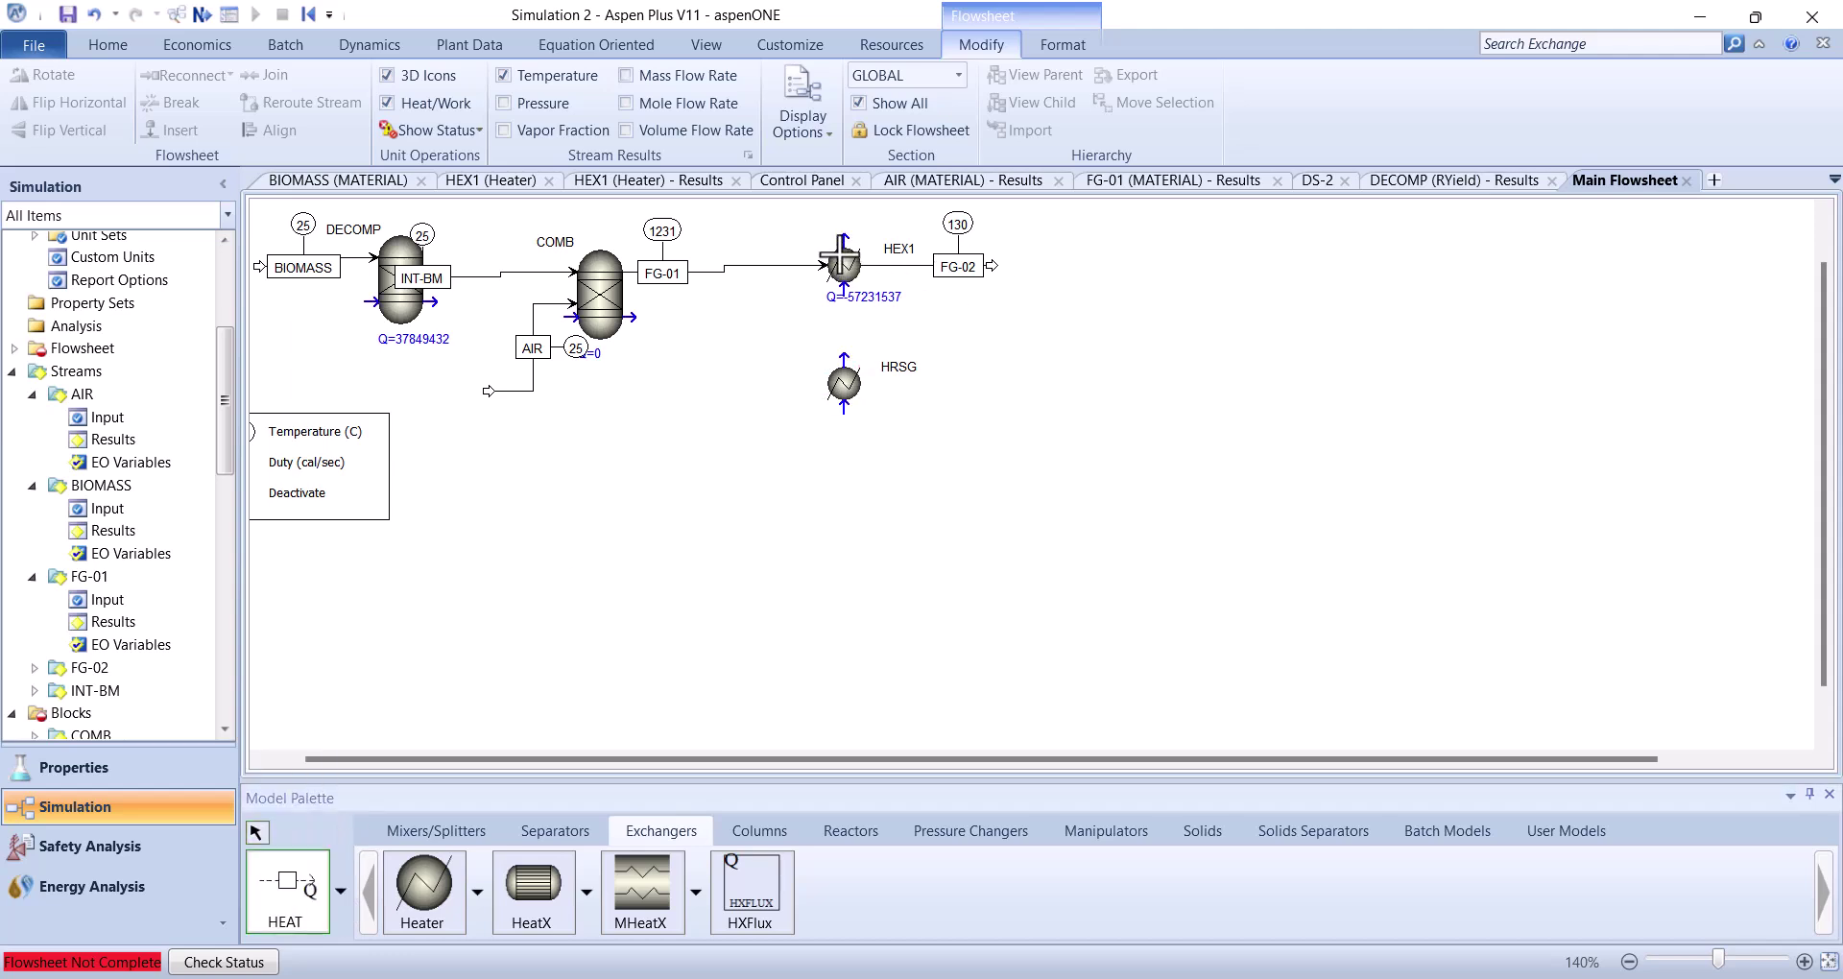
left_click(861, 283)
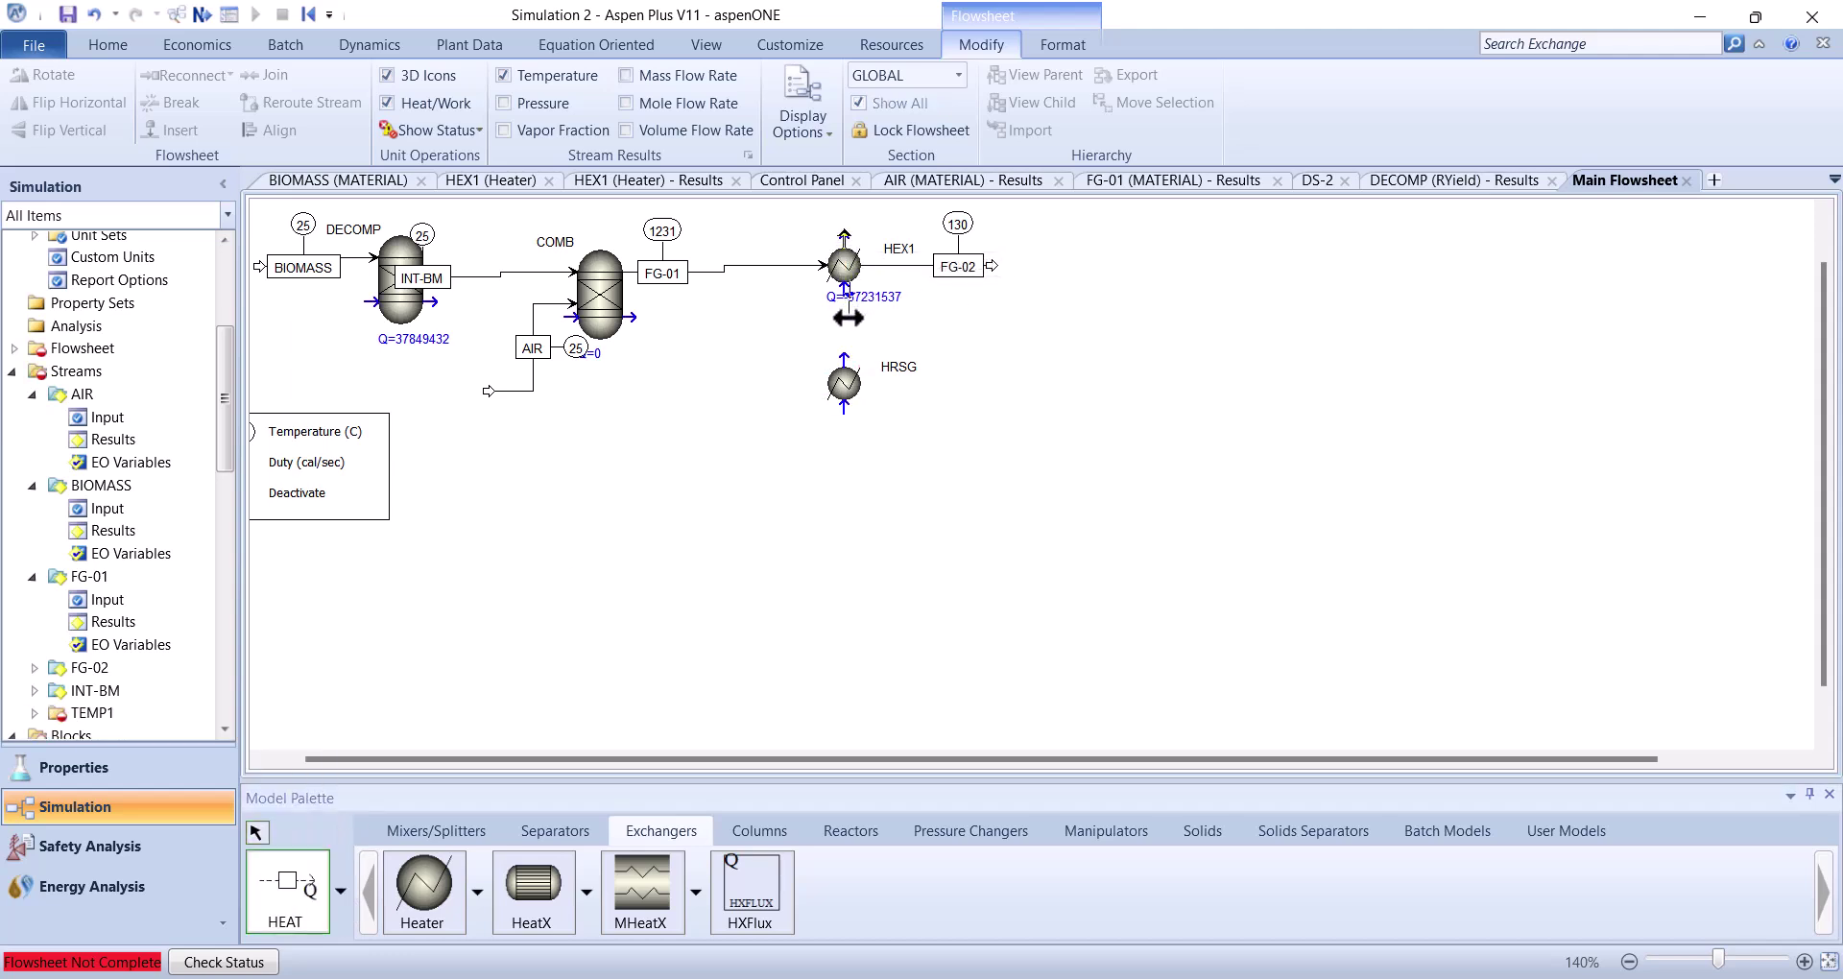
left_click(842, 404)
left_click(838, 356)
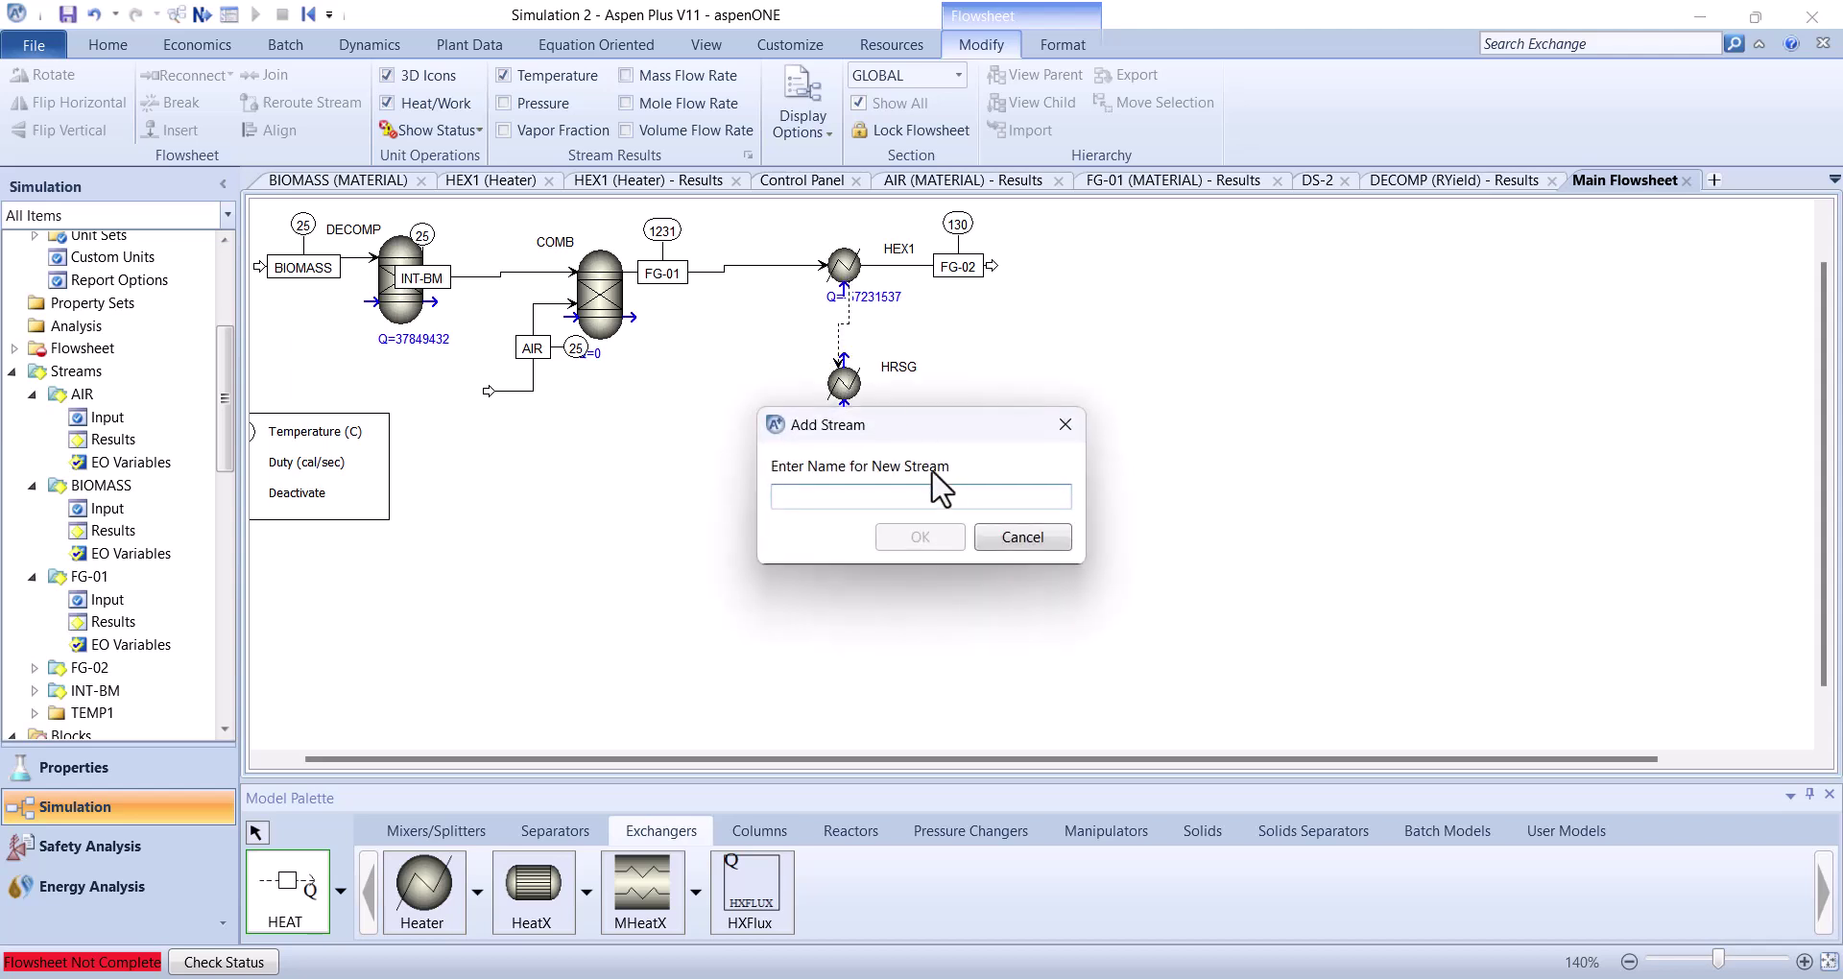
type("HT-IN")
key("Return")
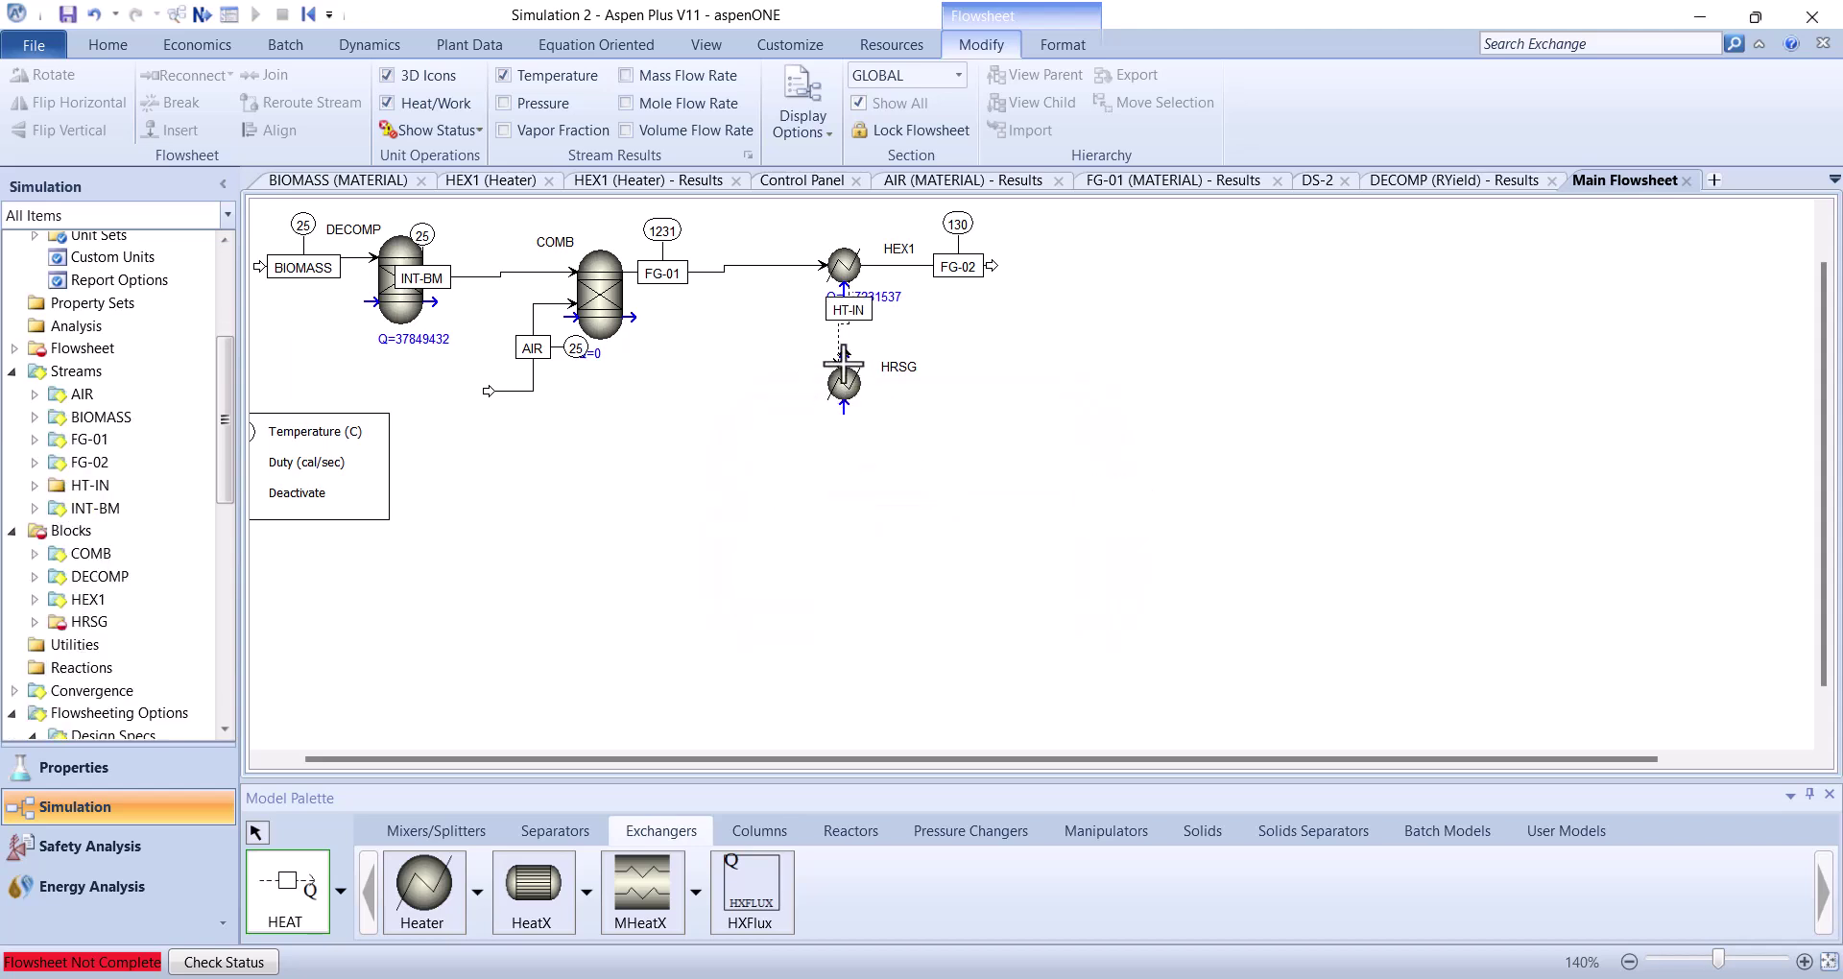
Draw an outgoing heat stream named HT-OUT from the HRSG block
left_click(846, 403)
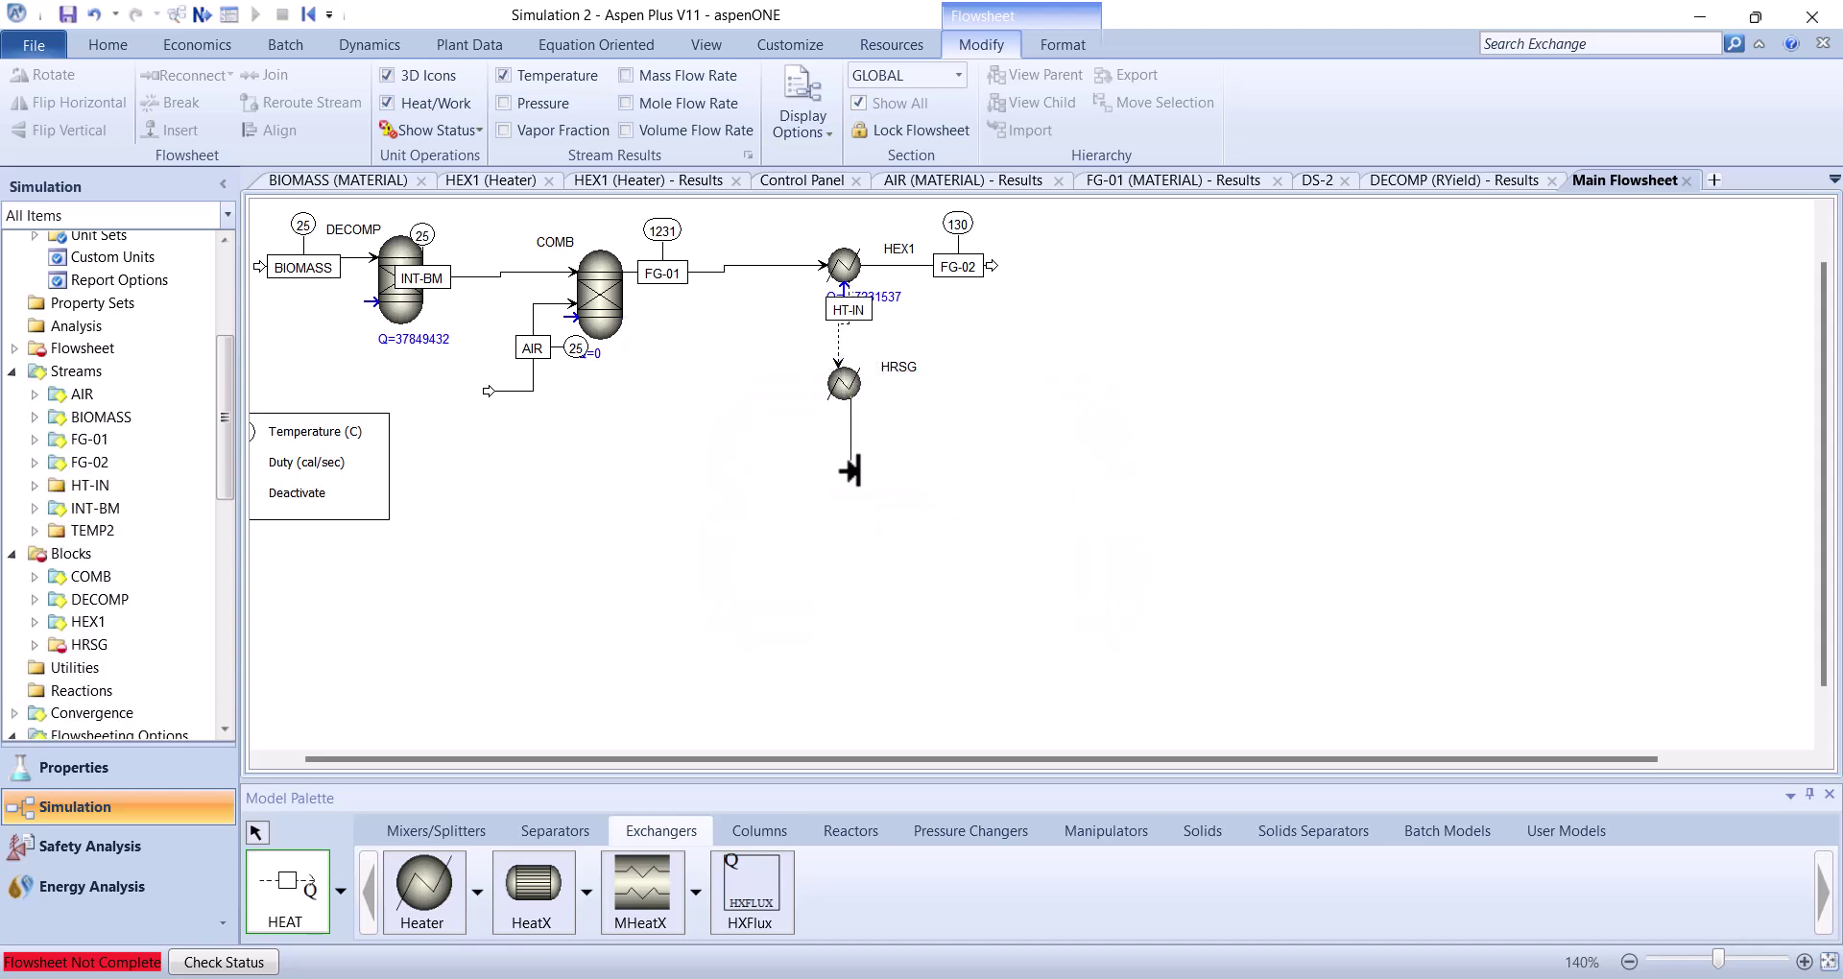
left_click(850, 470)
type("HT-OUT")
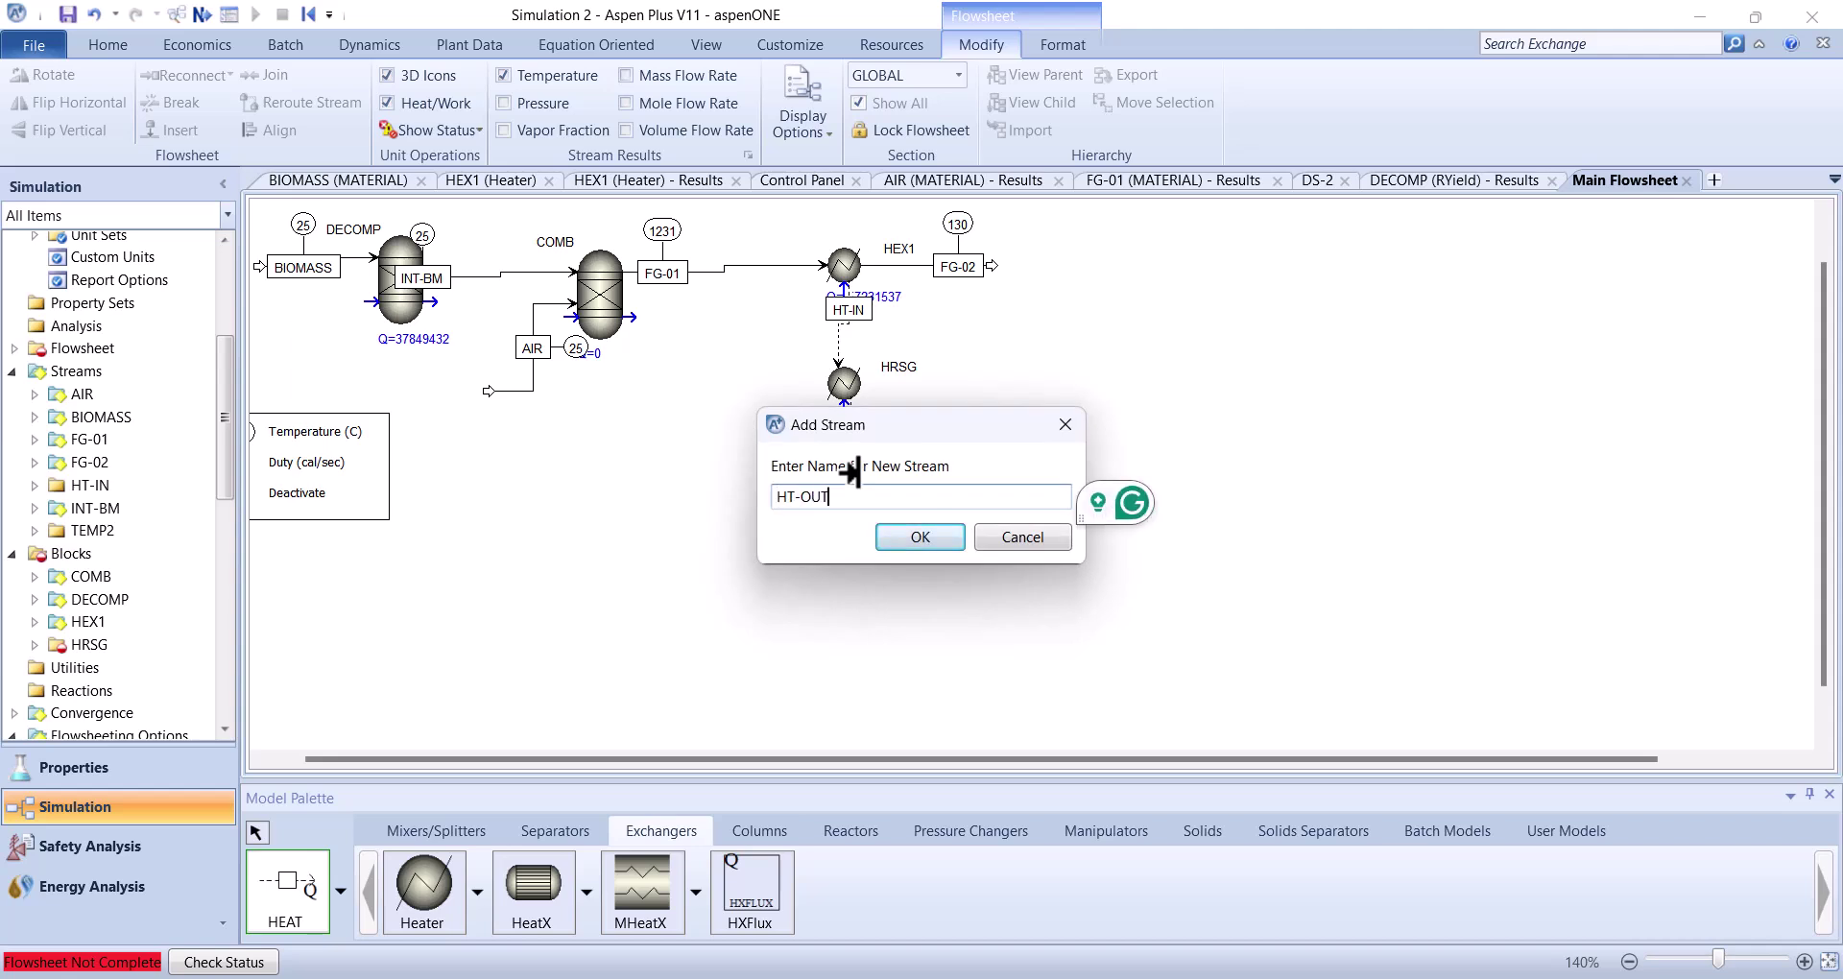
key("Return")
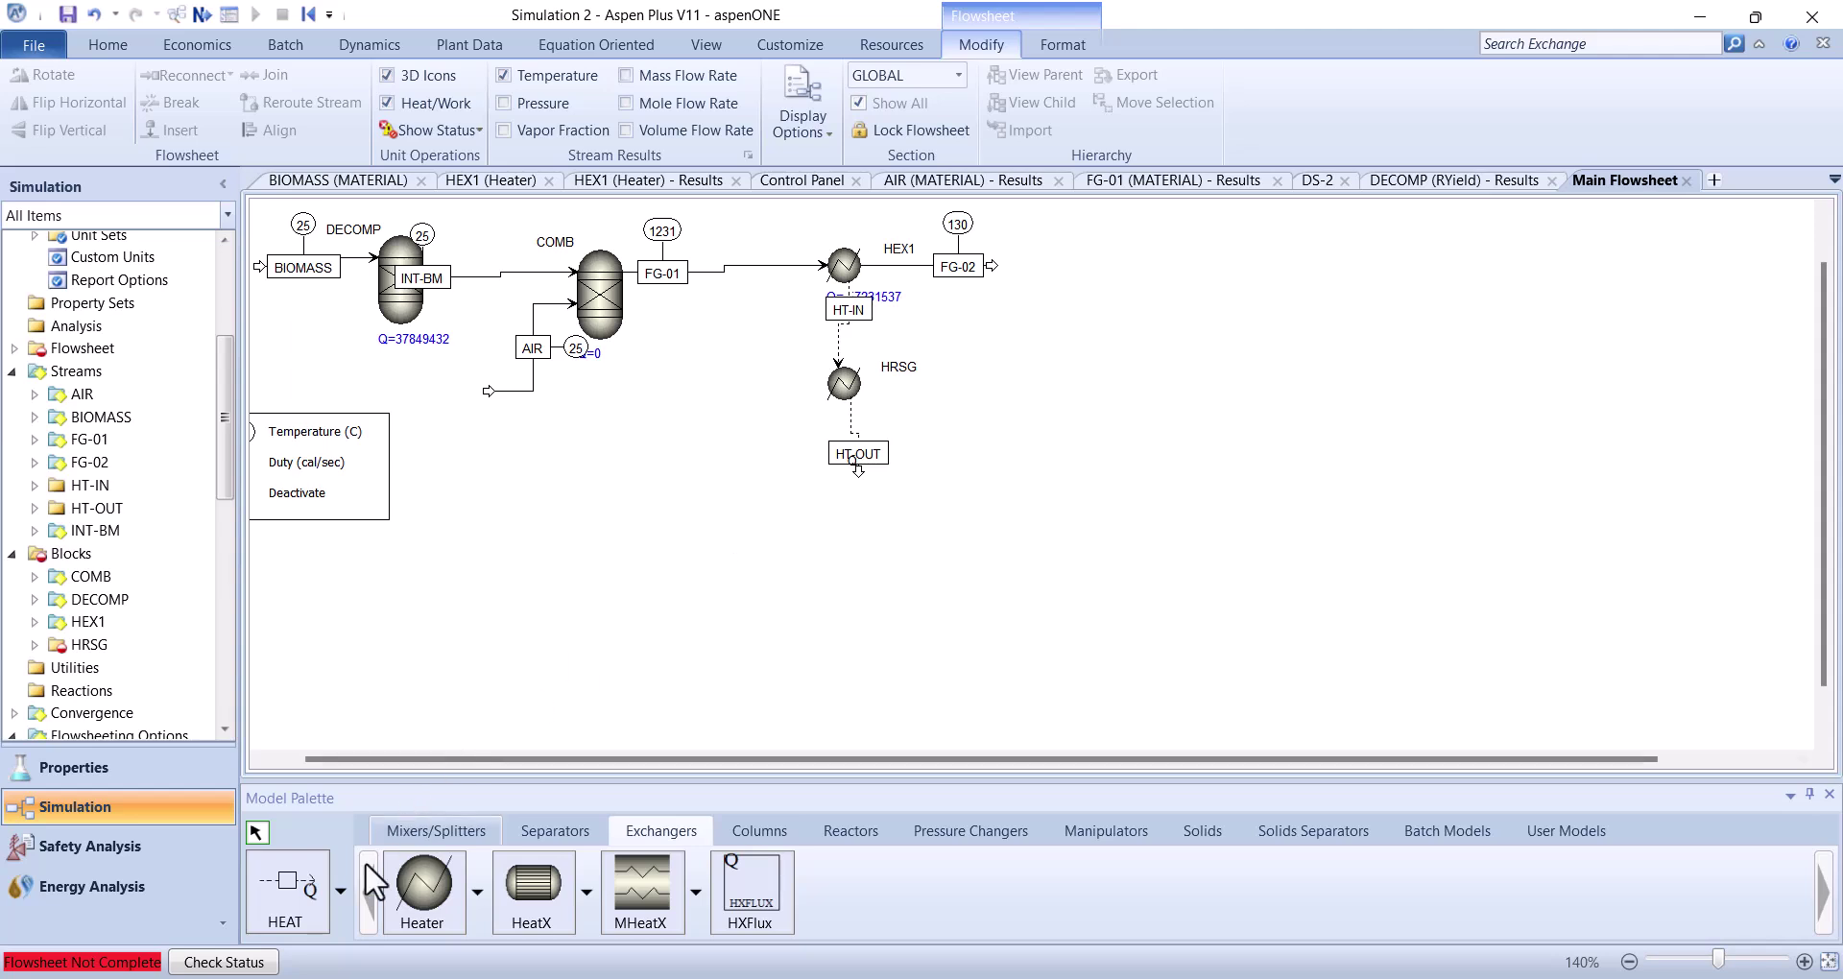
Add a material feed stream named WAT-IN to the inlet of the HRSG block
left_click(341, 893)
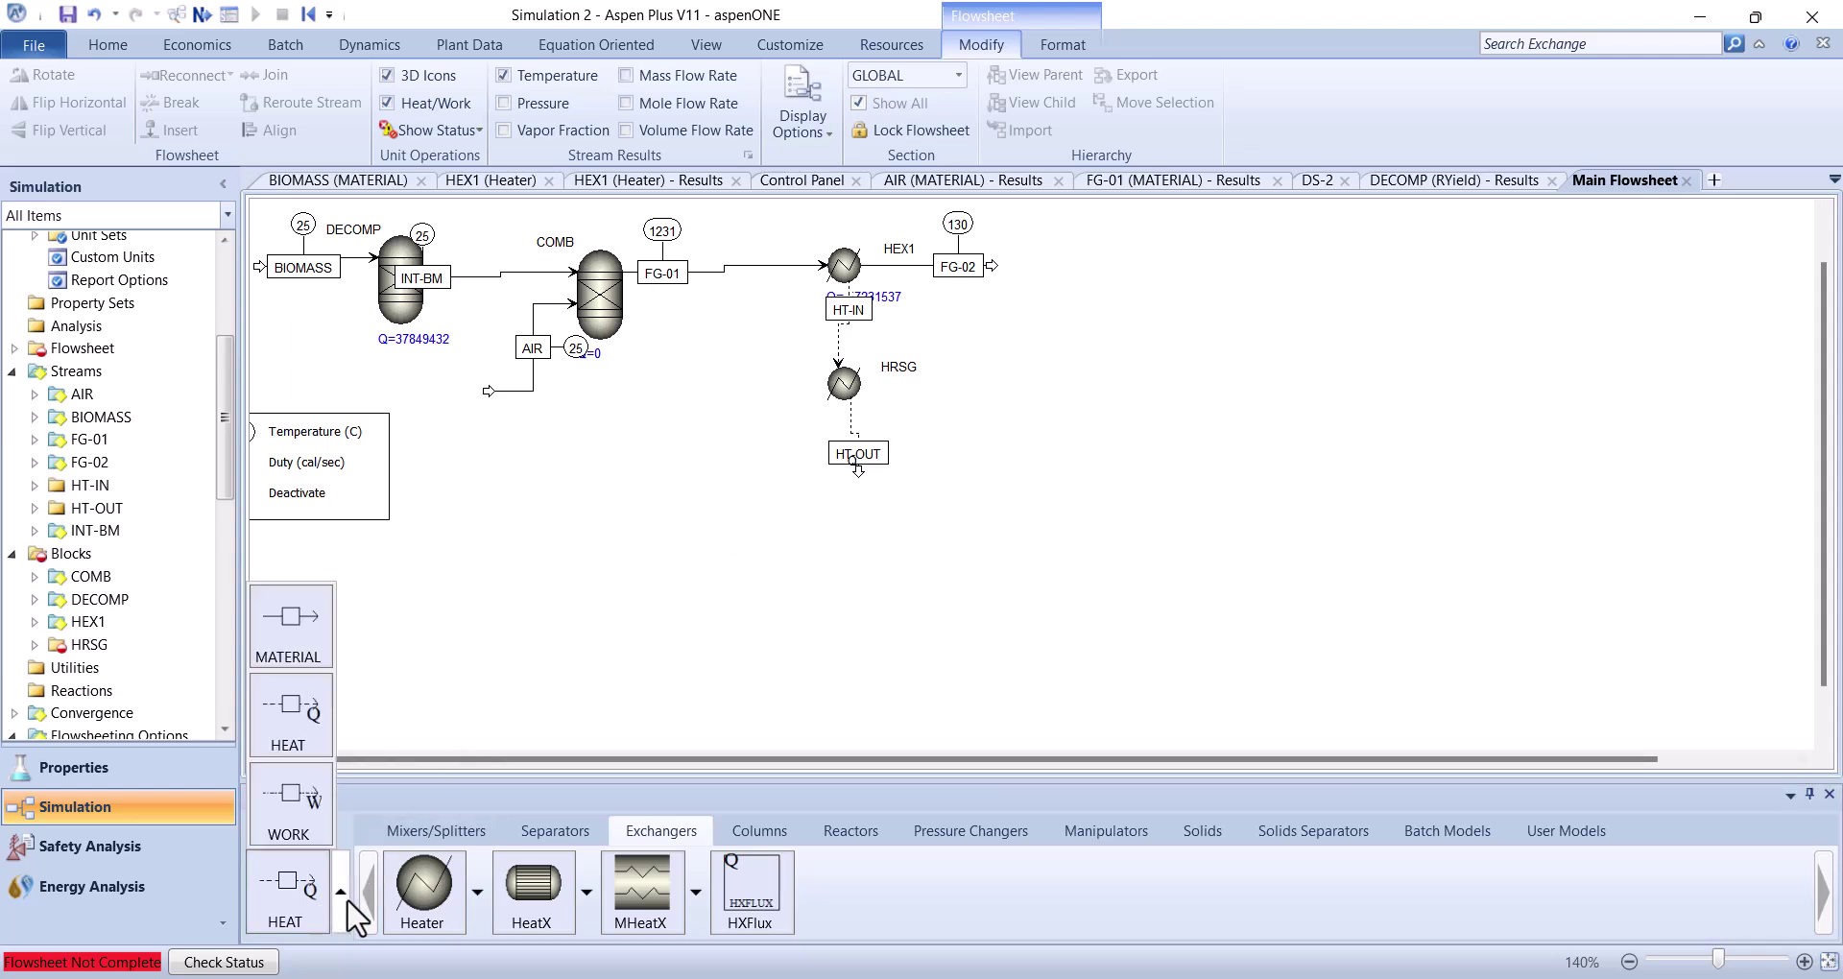
left_click(284, 664)
left_click(821, 387)
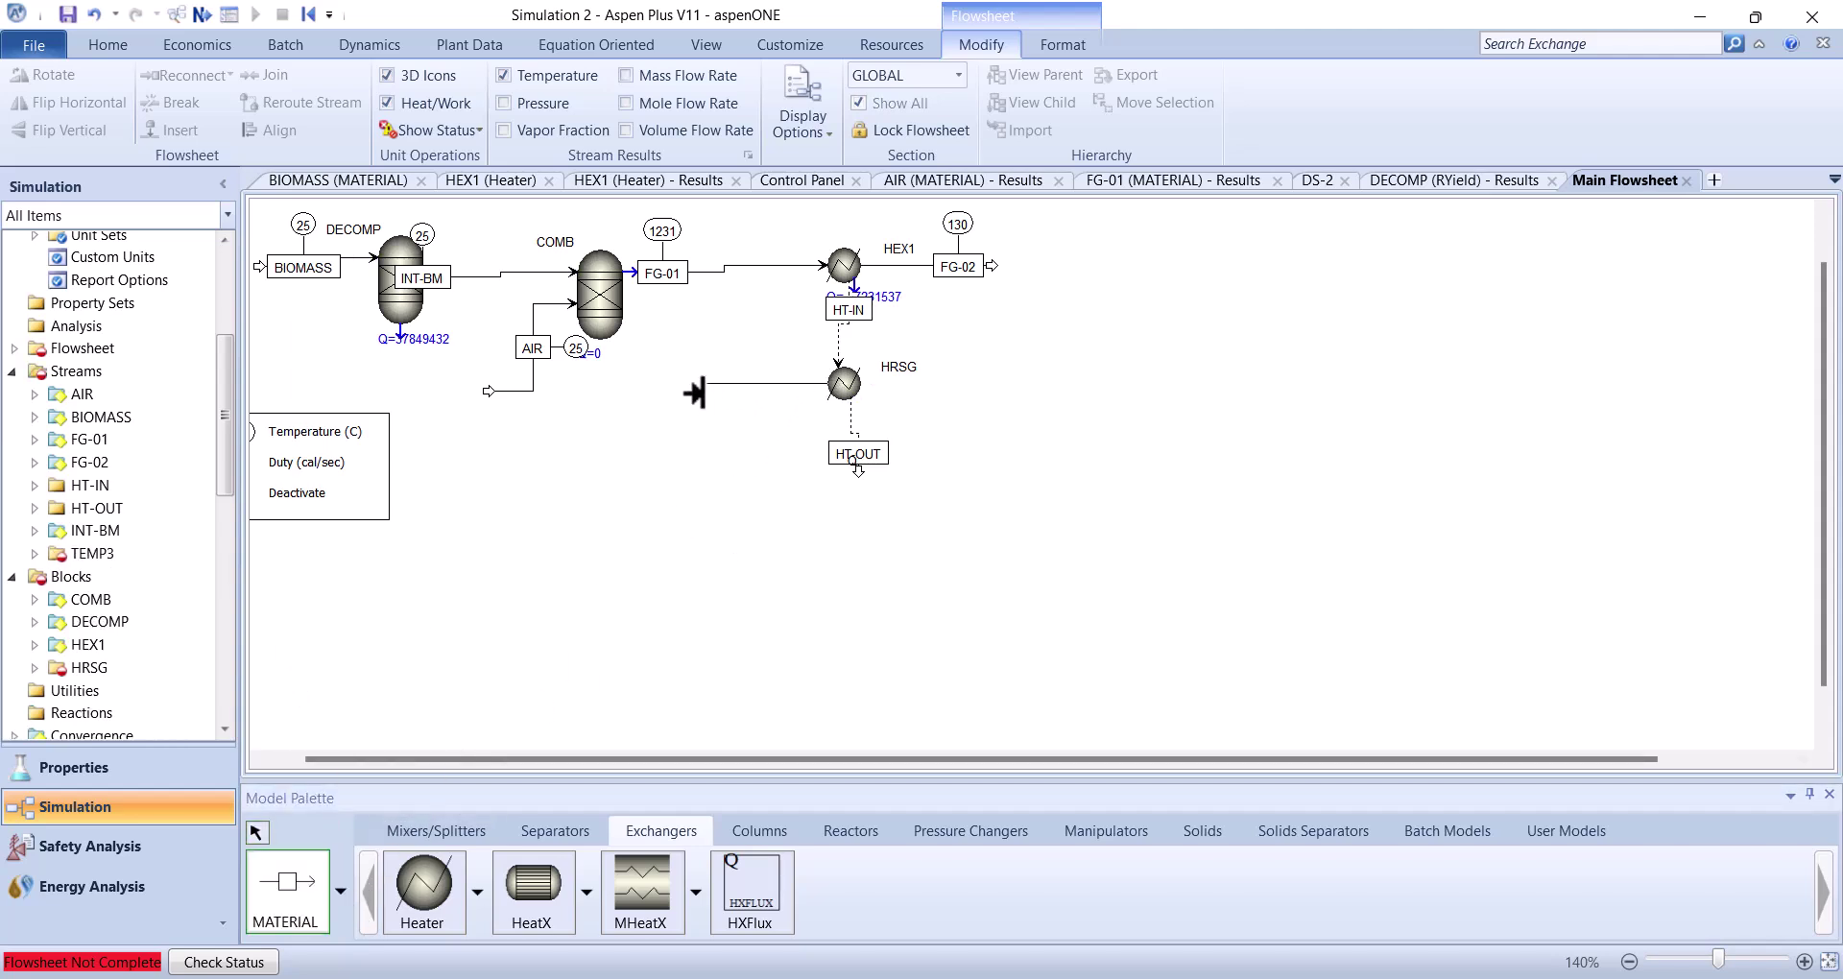
left_click(696, 391)
type("WAT-IN")
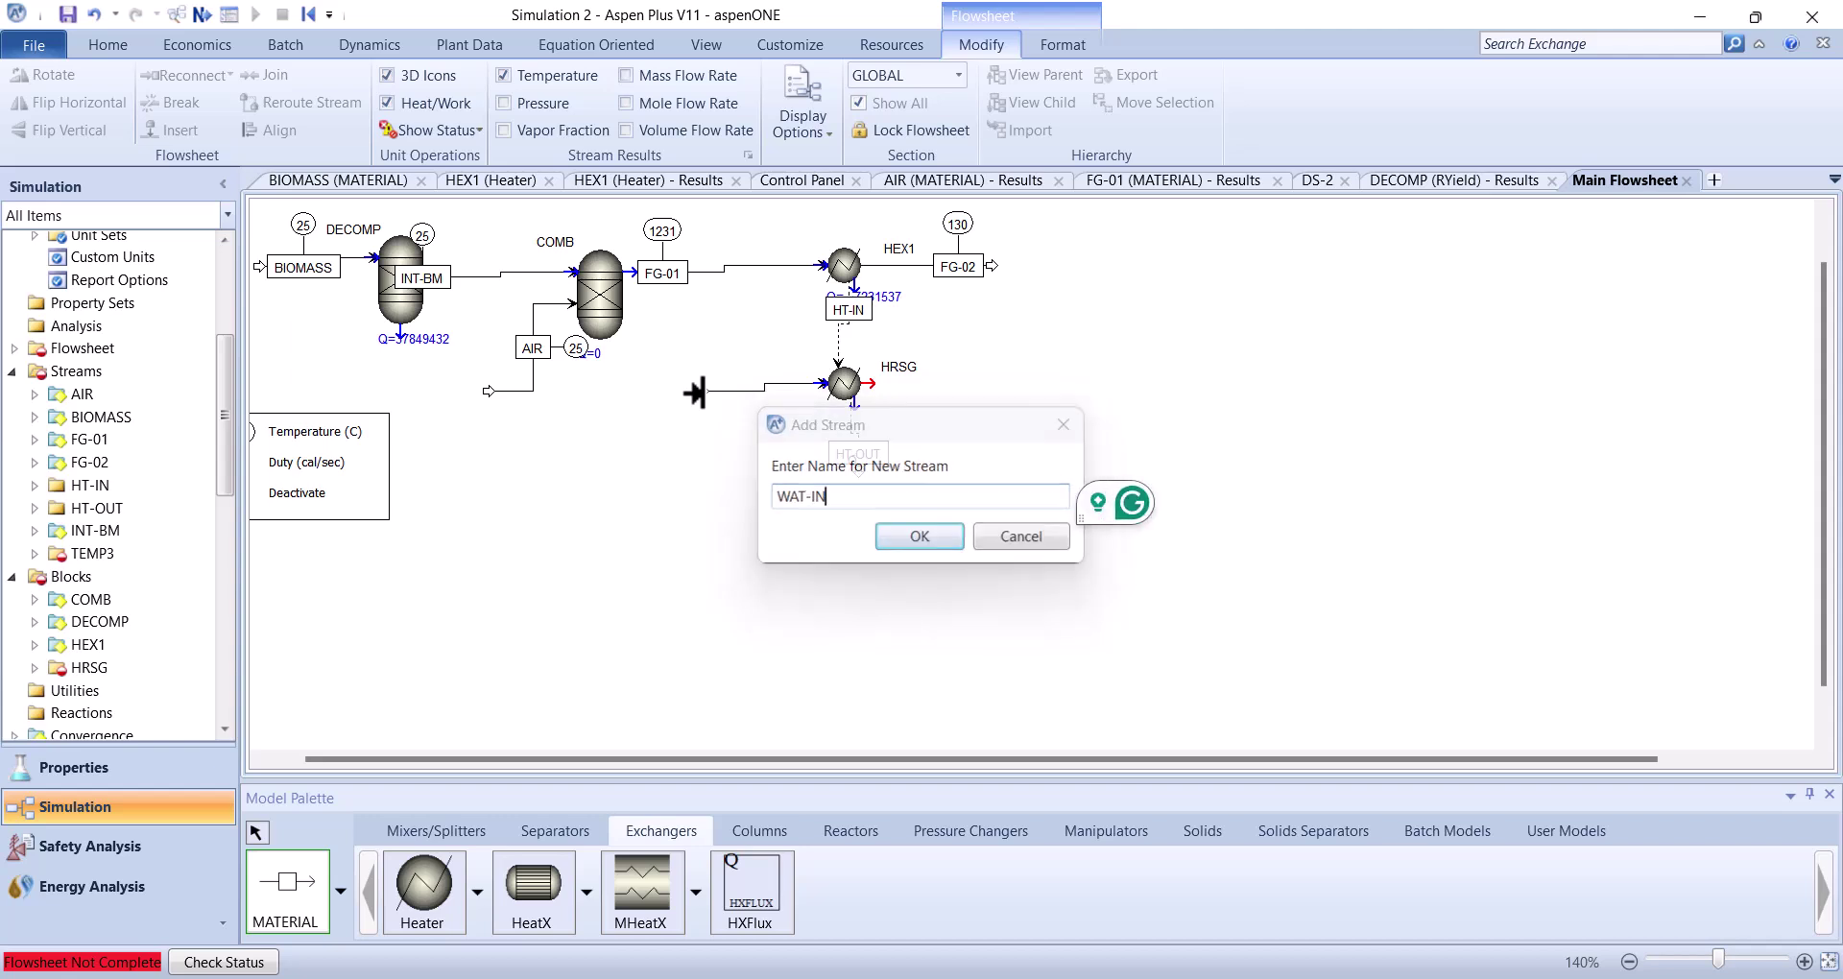
key("Return")
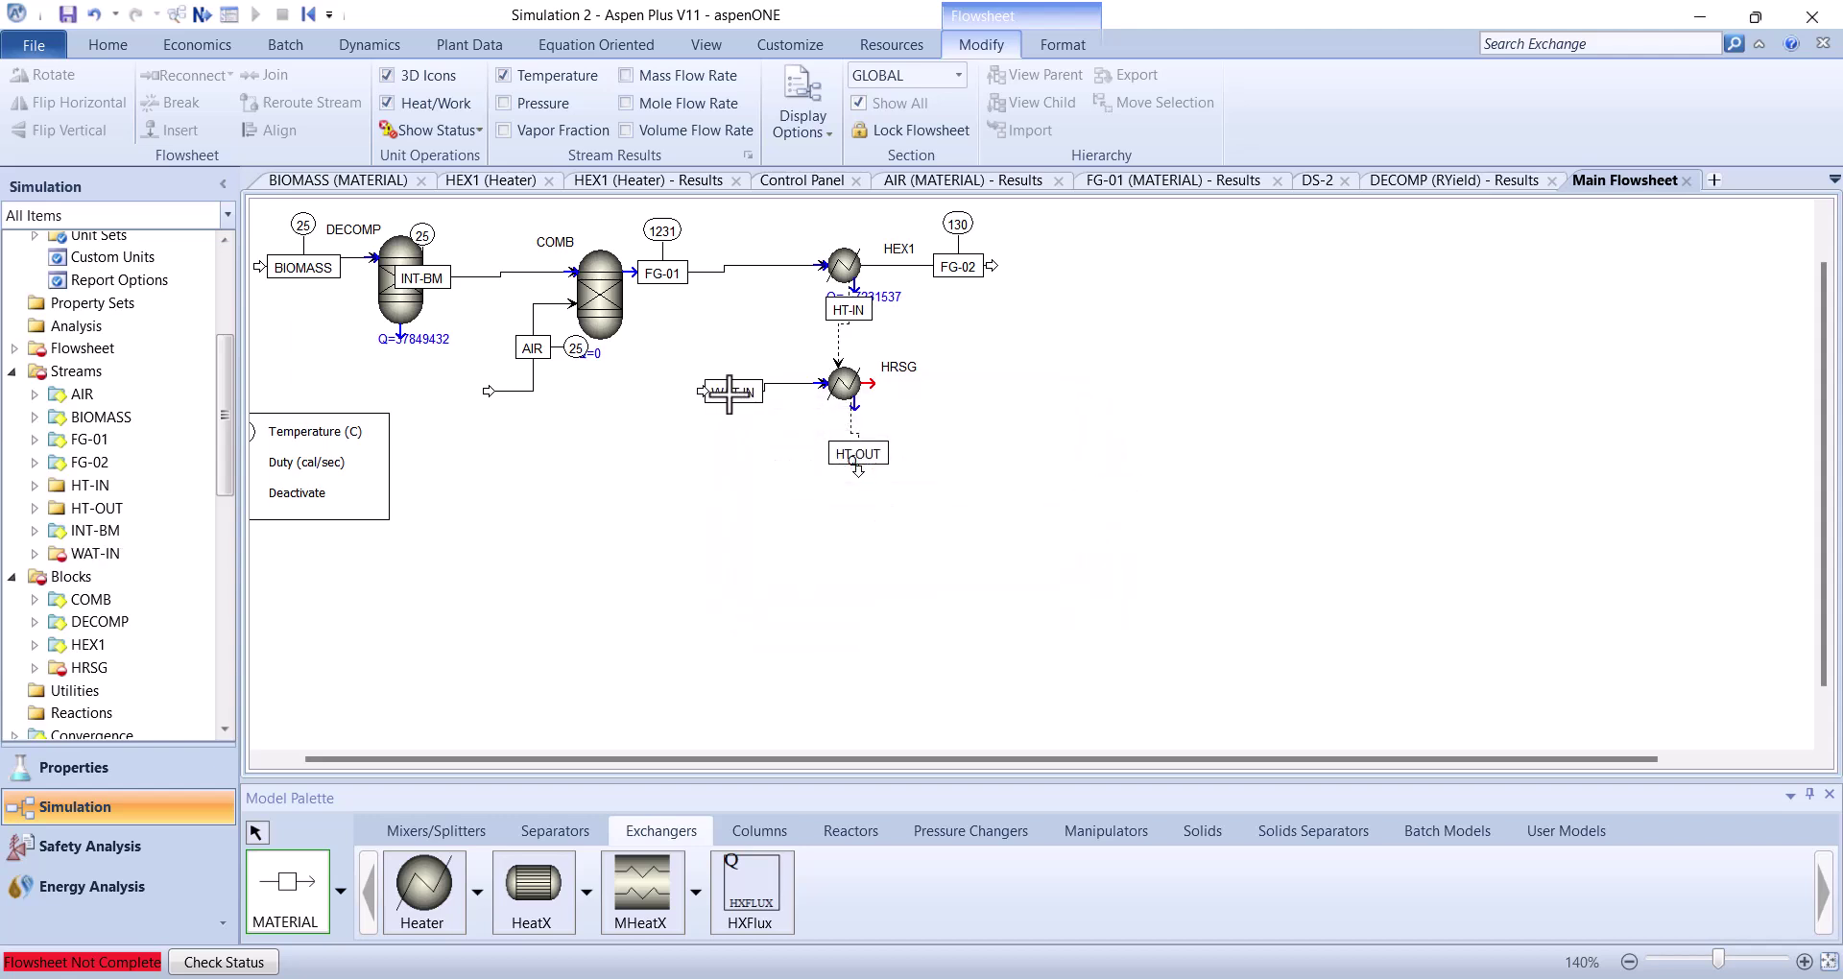
Add a material product stream named STEAM at the outlet of the HRSG block
left_click(857, 465)
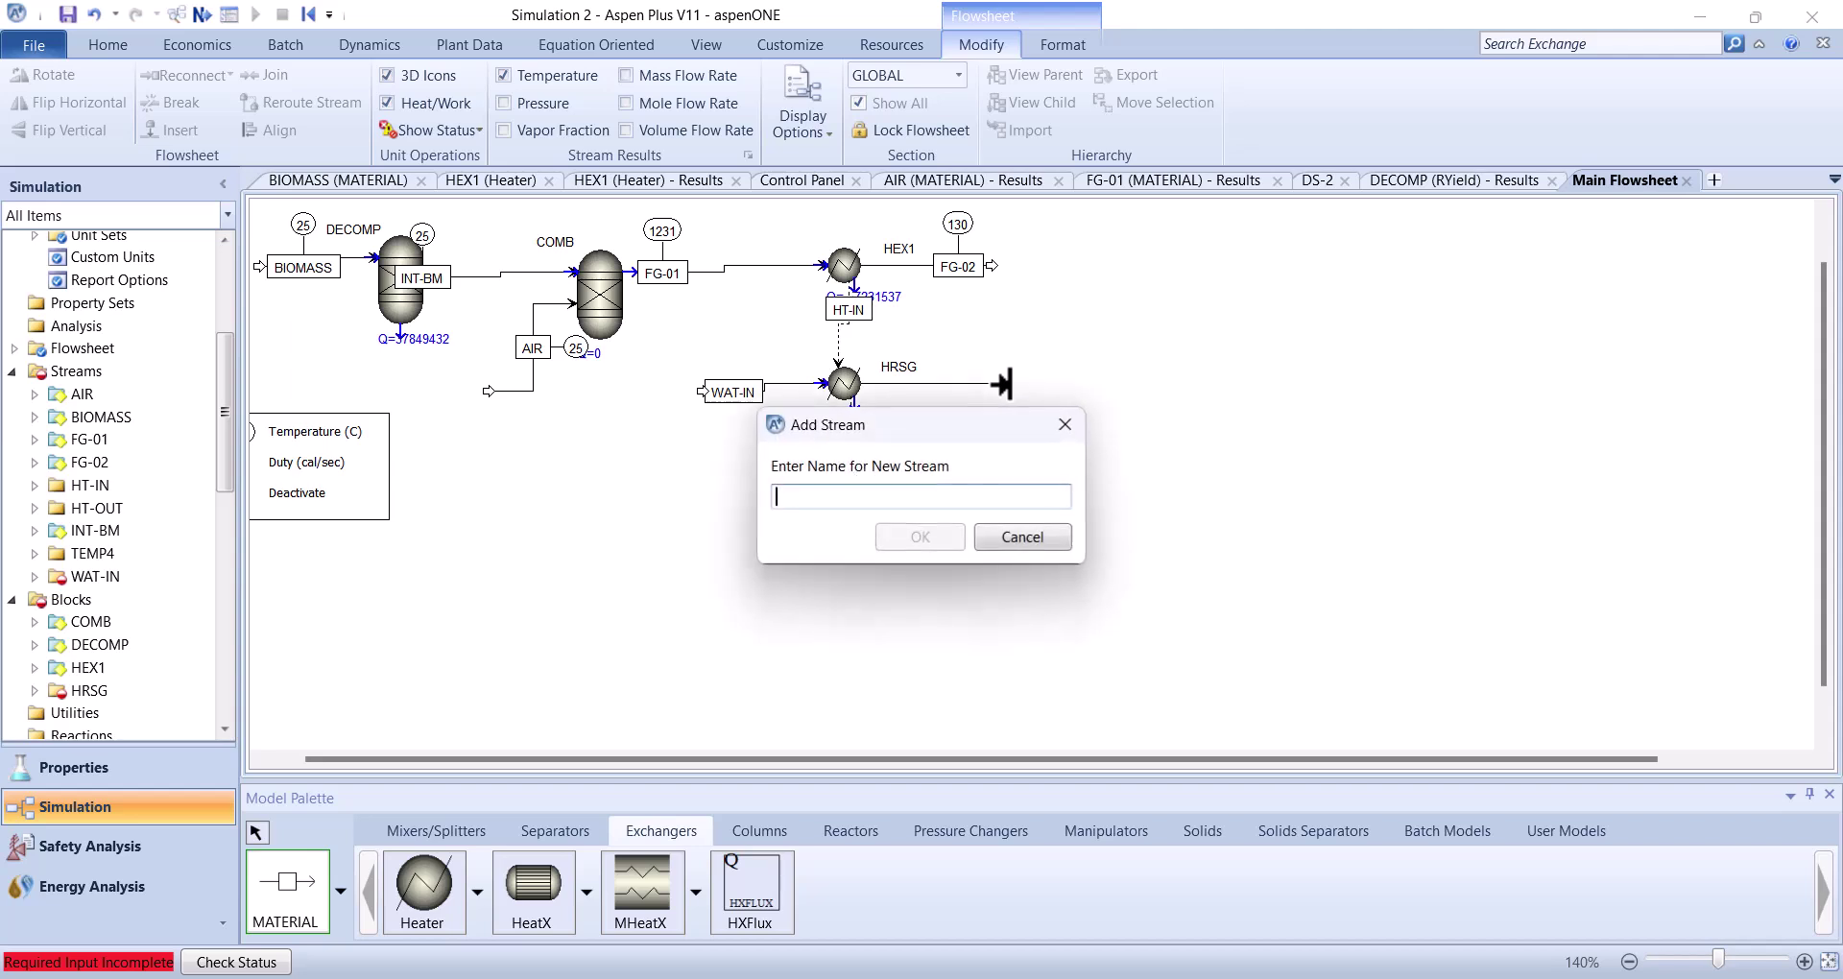
type("STEAM")
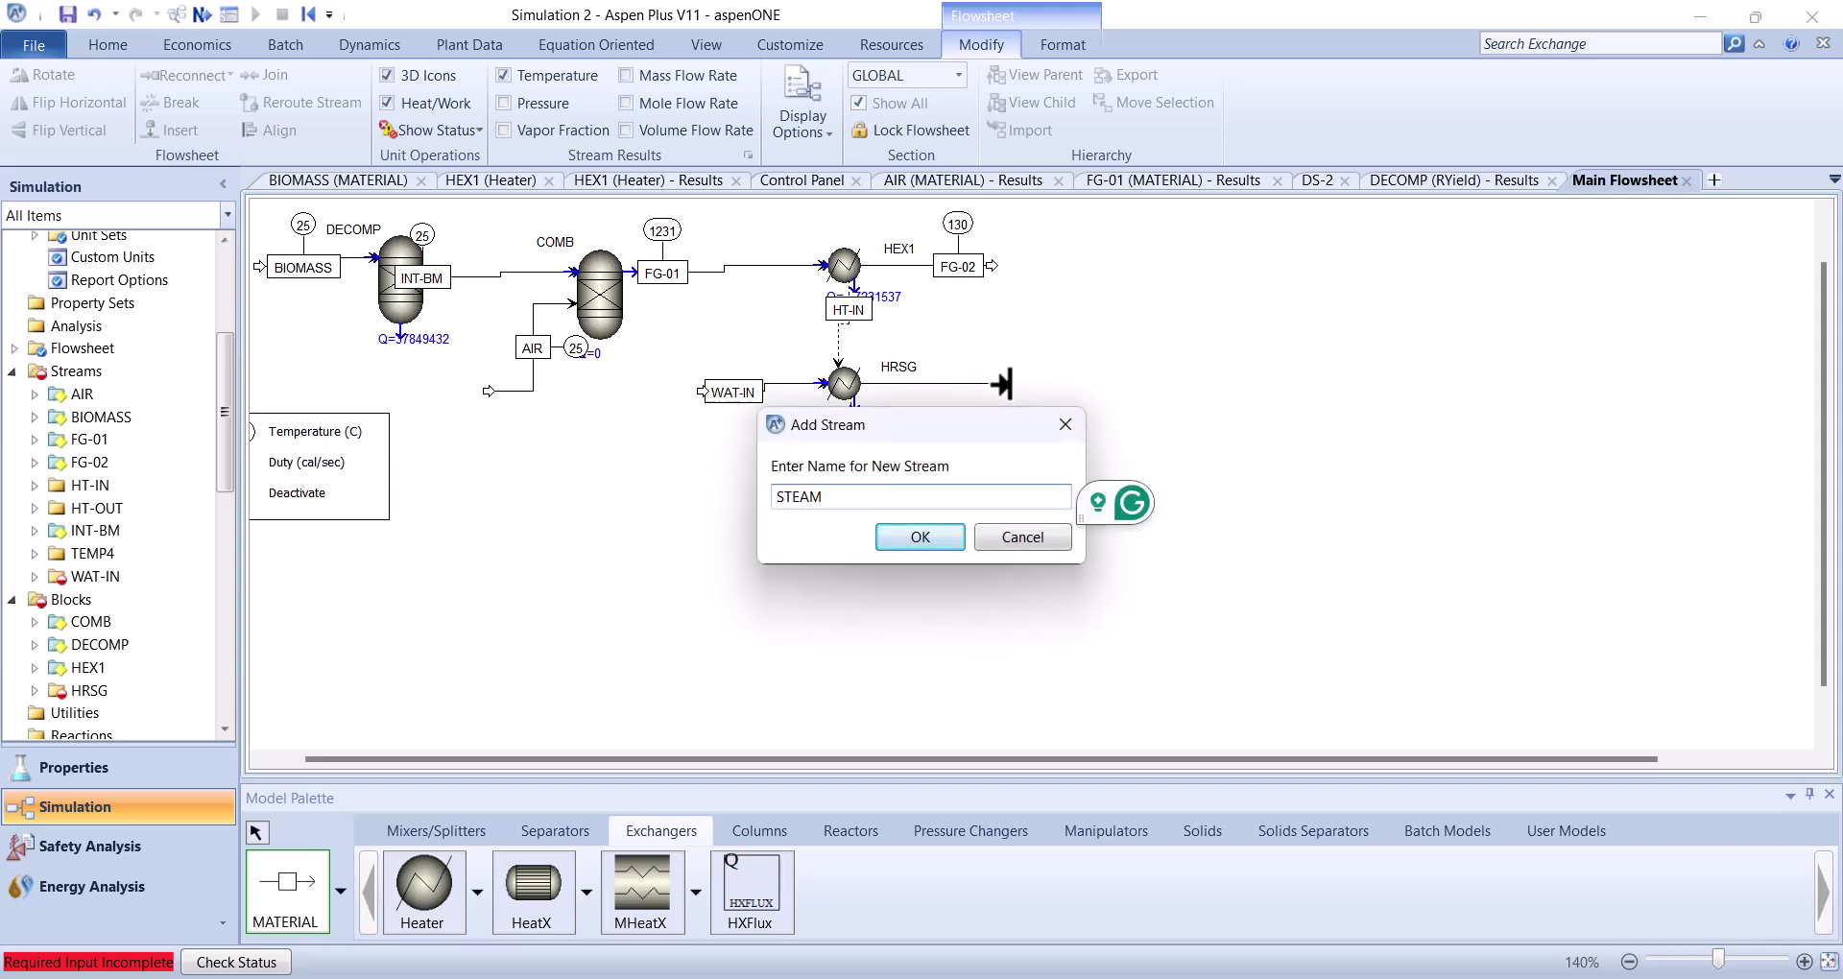
key("Return")
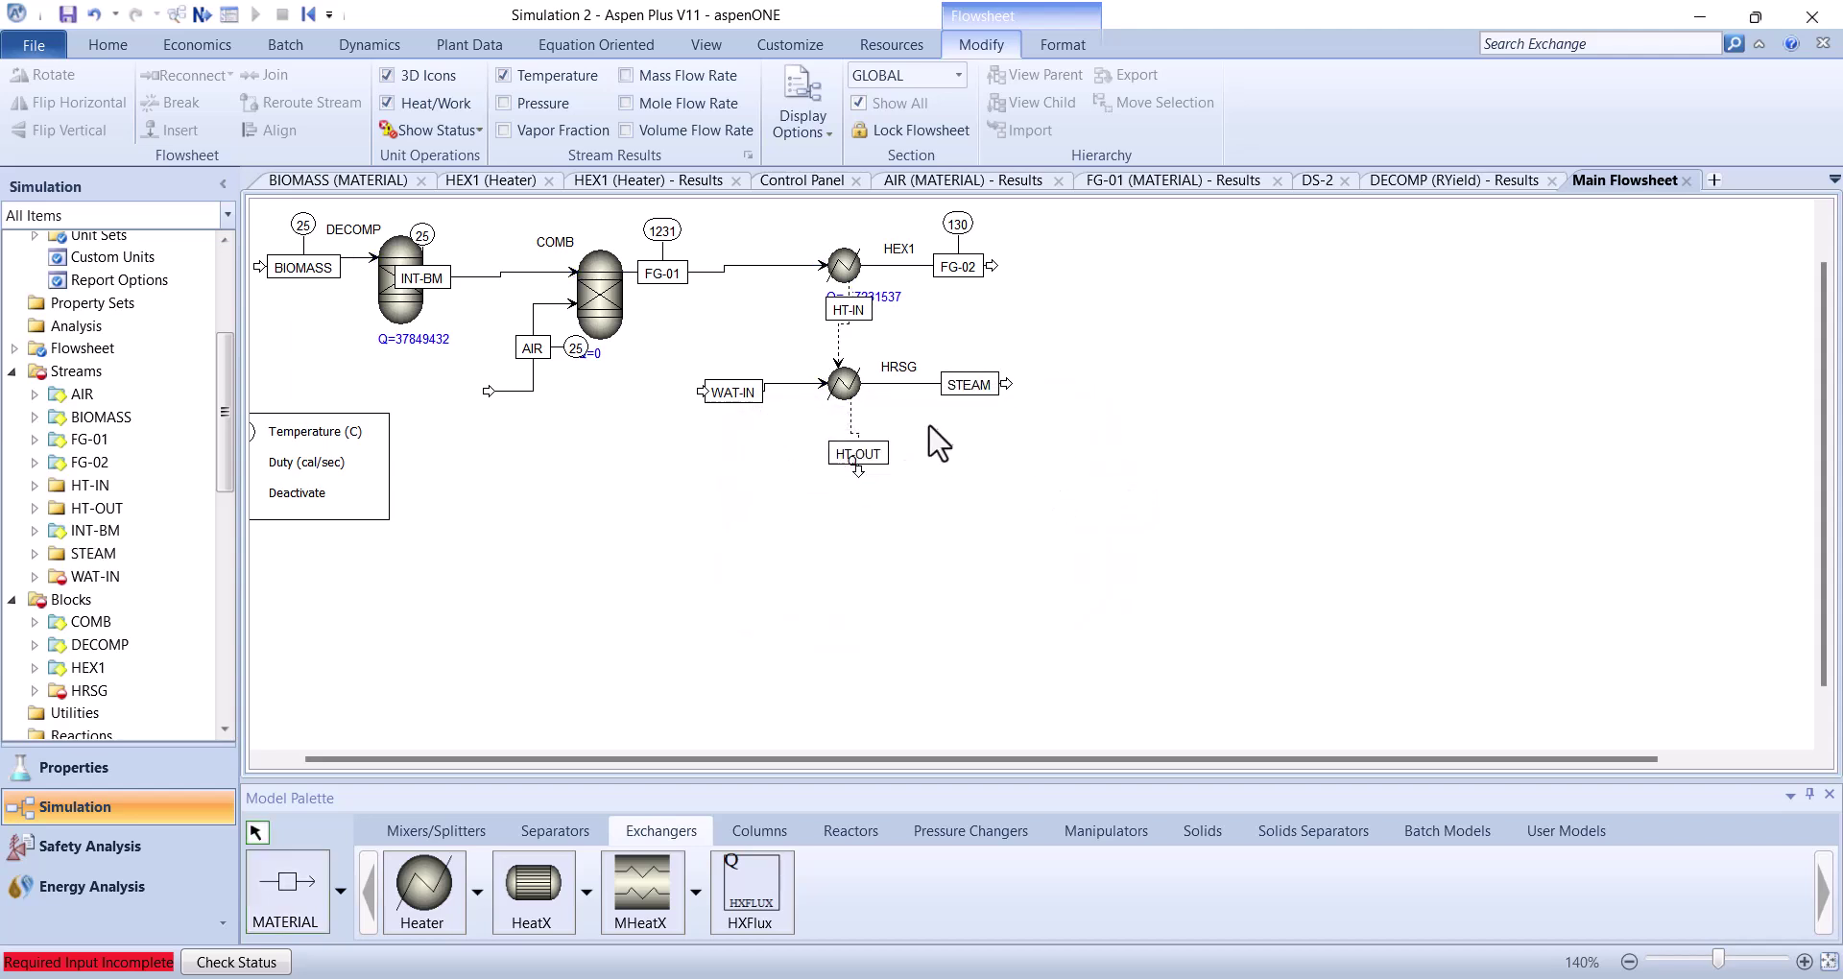
Define the WAT-IN stream composition on a Mass-Frac basis with H2O equal to 1
left_click(770, 383)
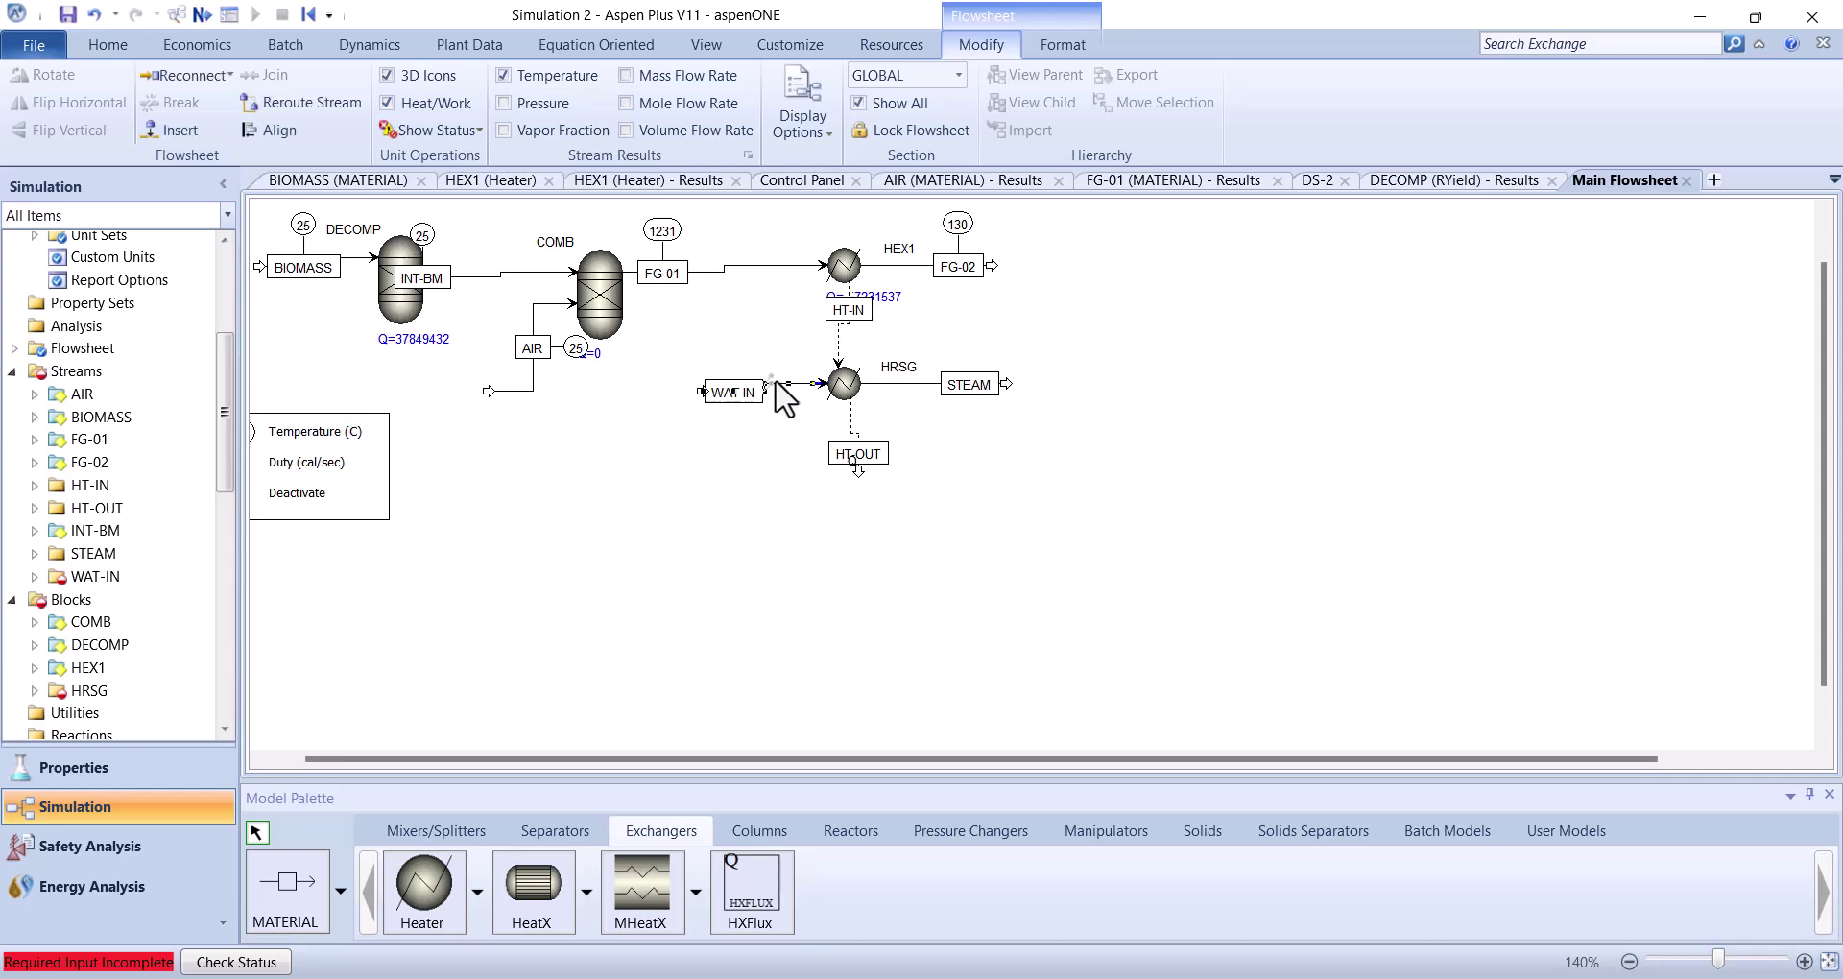
double_click(774, 384)
left_click(879, 320)
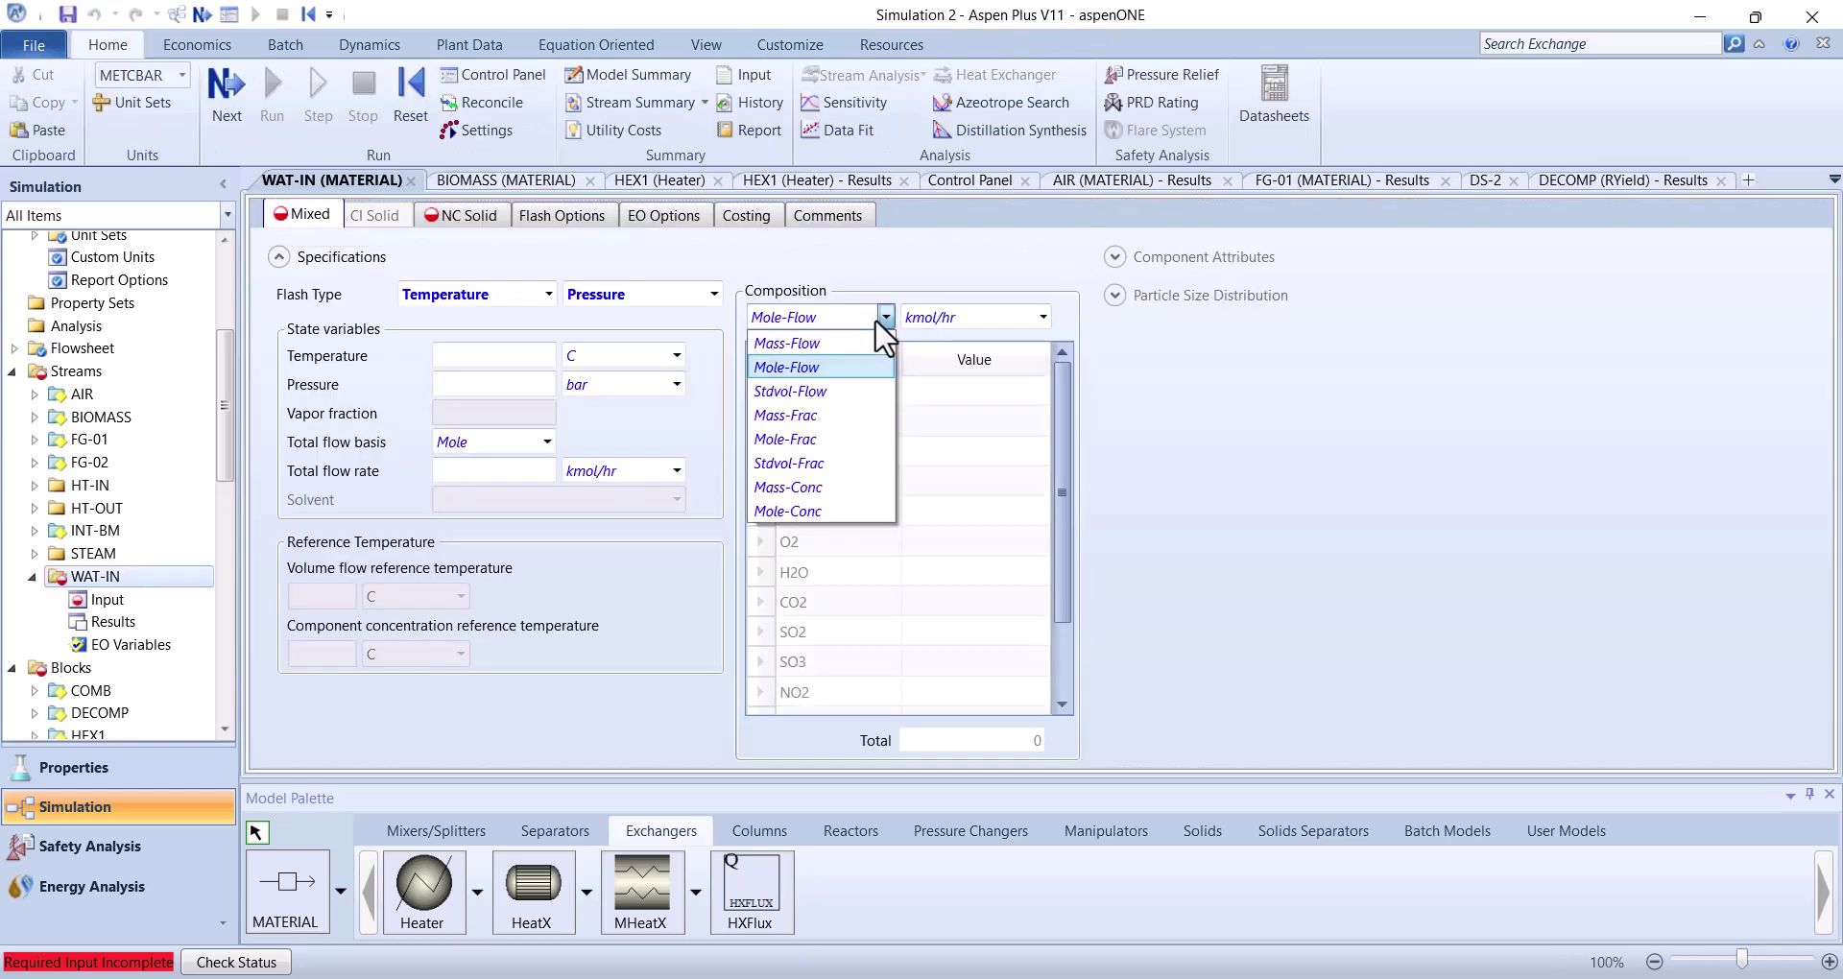
left_click(808, 416)
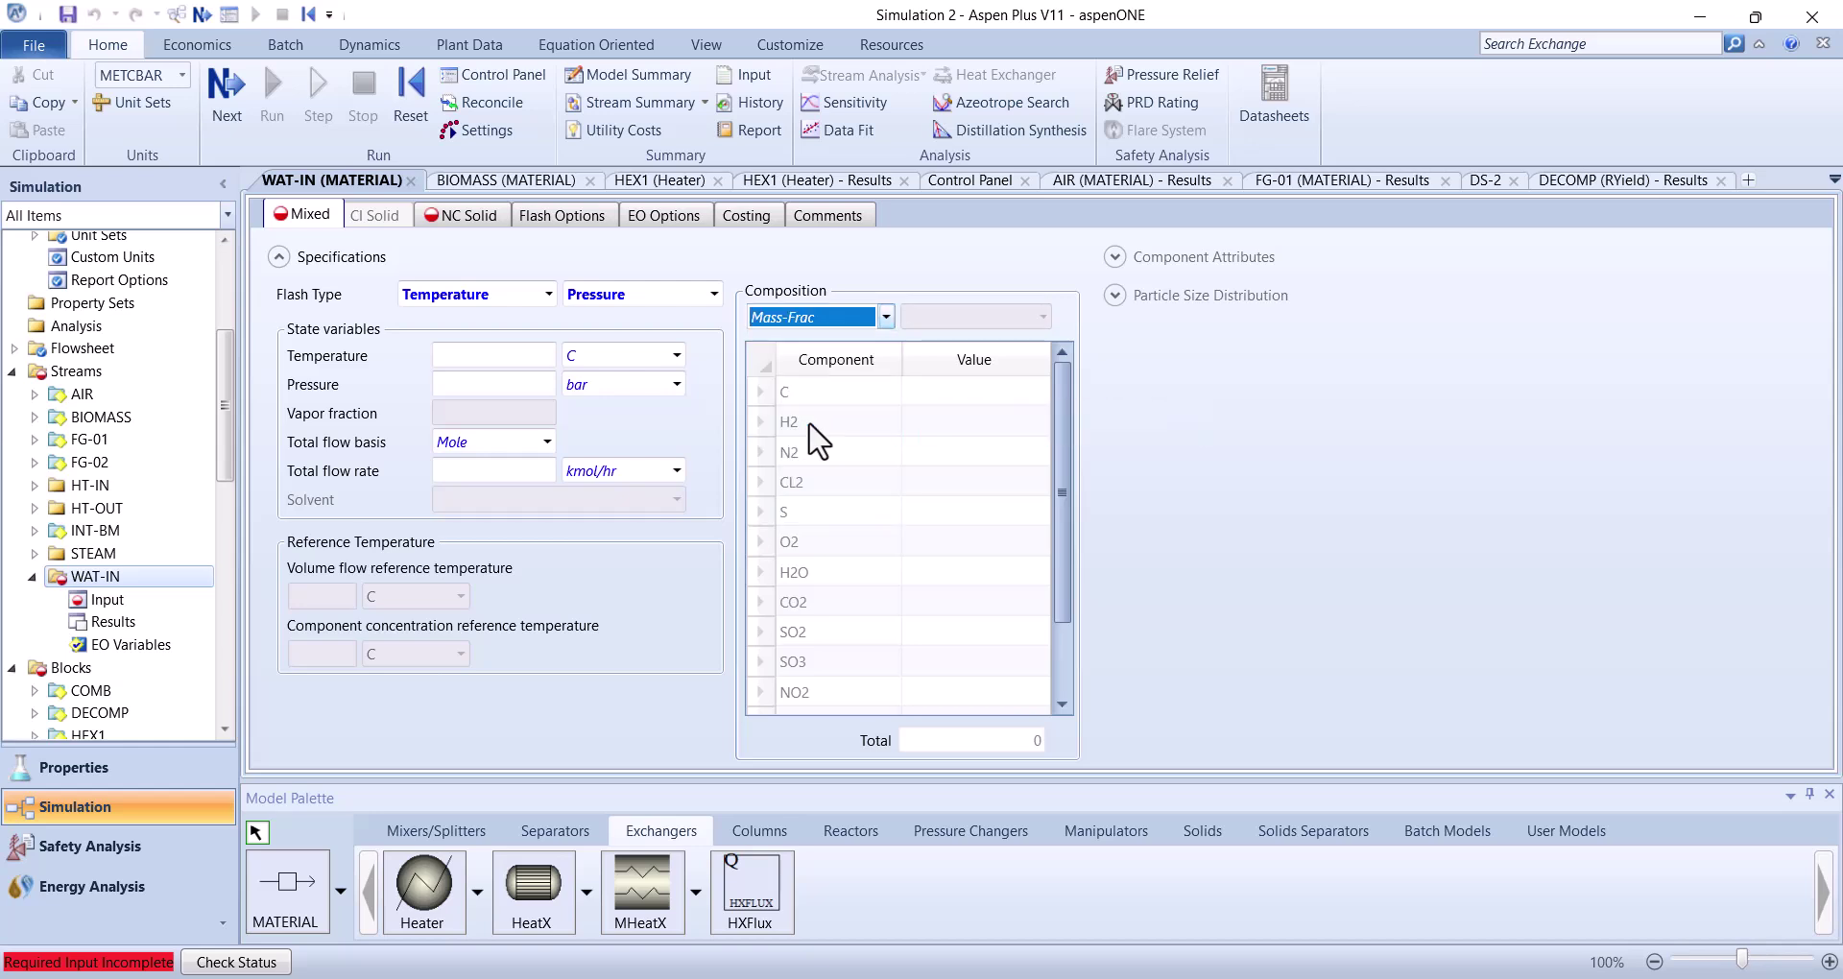
left_click(938, 581)
type("1")
key("Return")
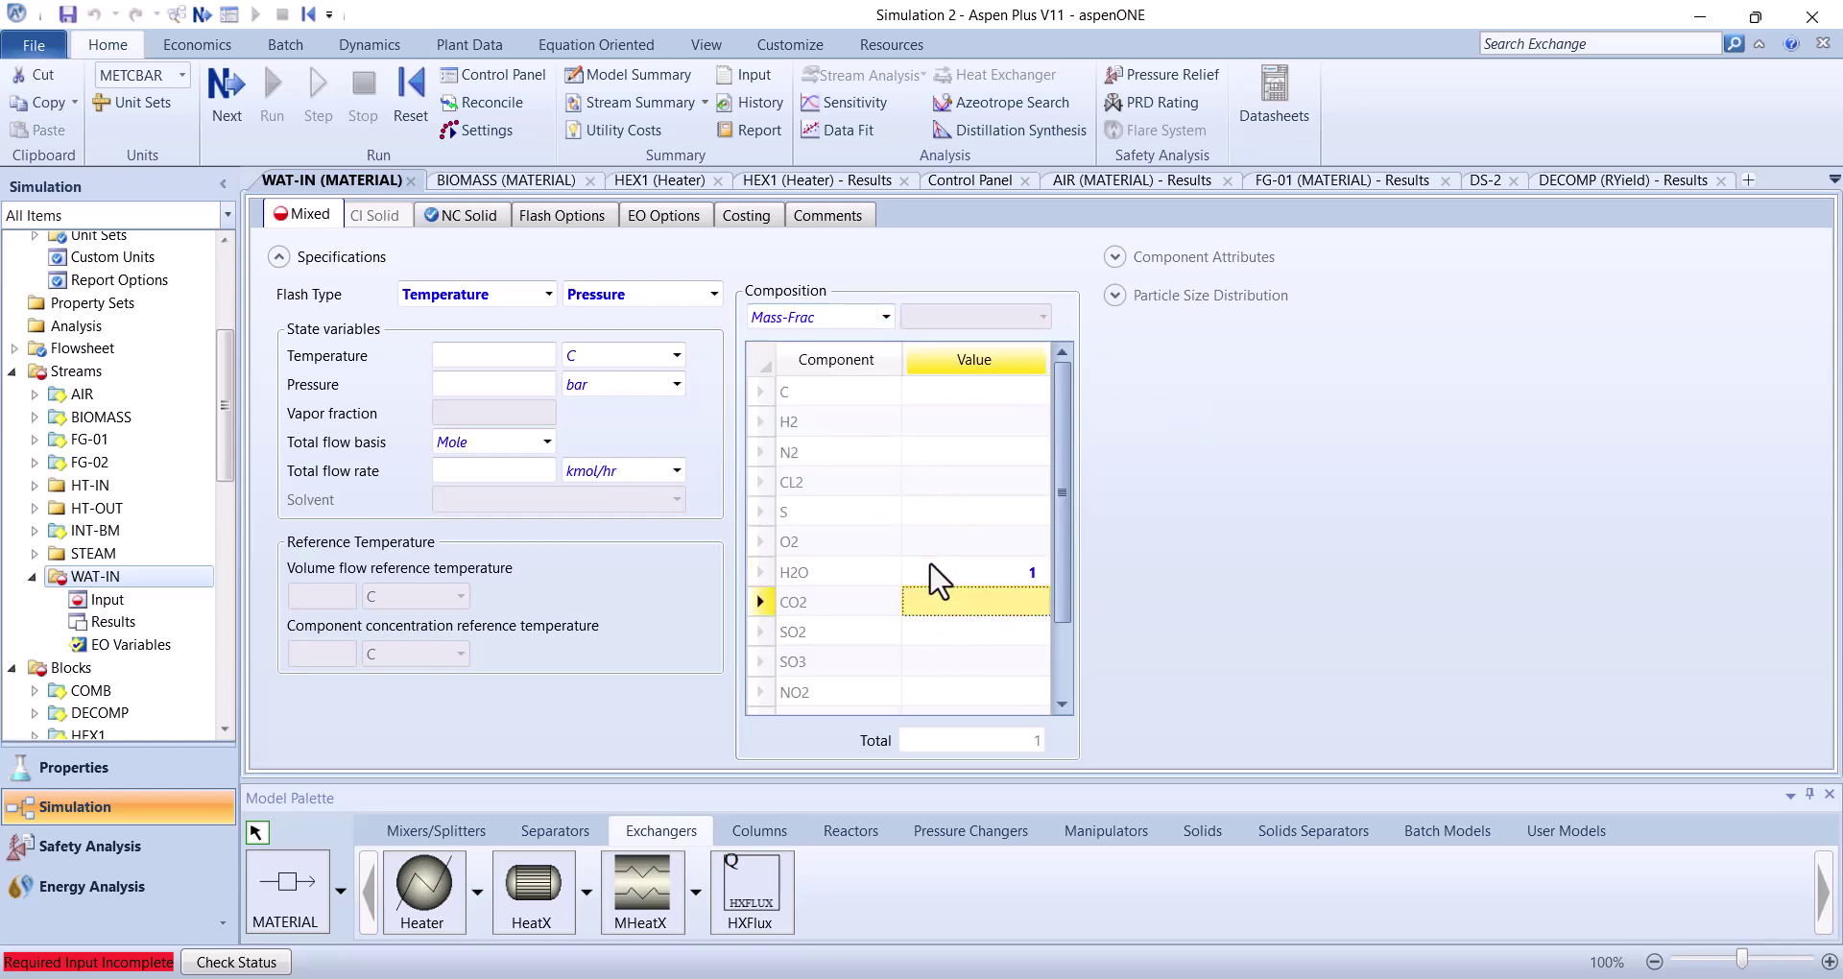
Set WAT-IN to 105 C, 70 bar and a total mass flow of 1 kg/sec, and close its input form
left_click(509, 355)
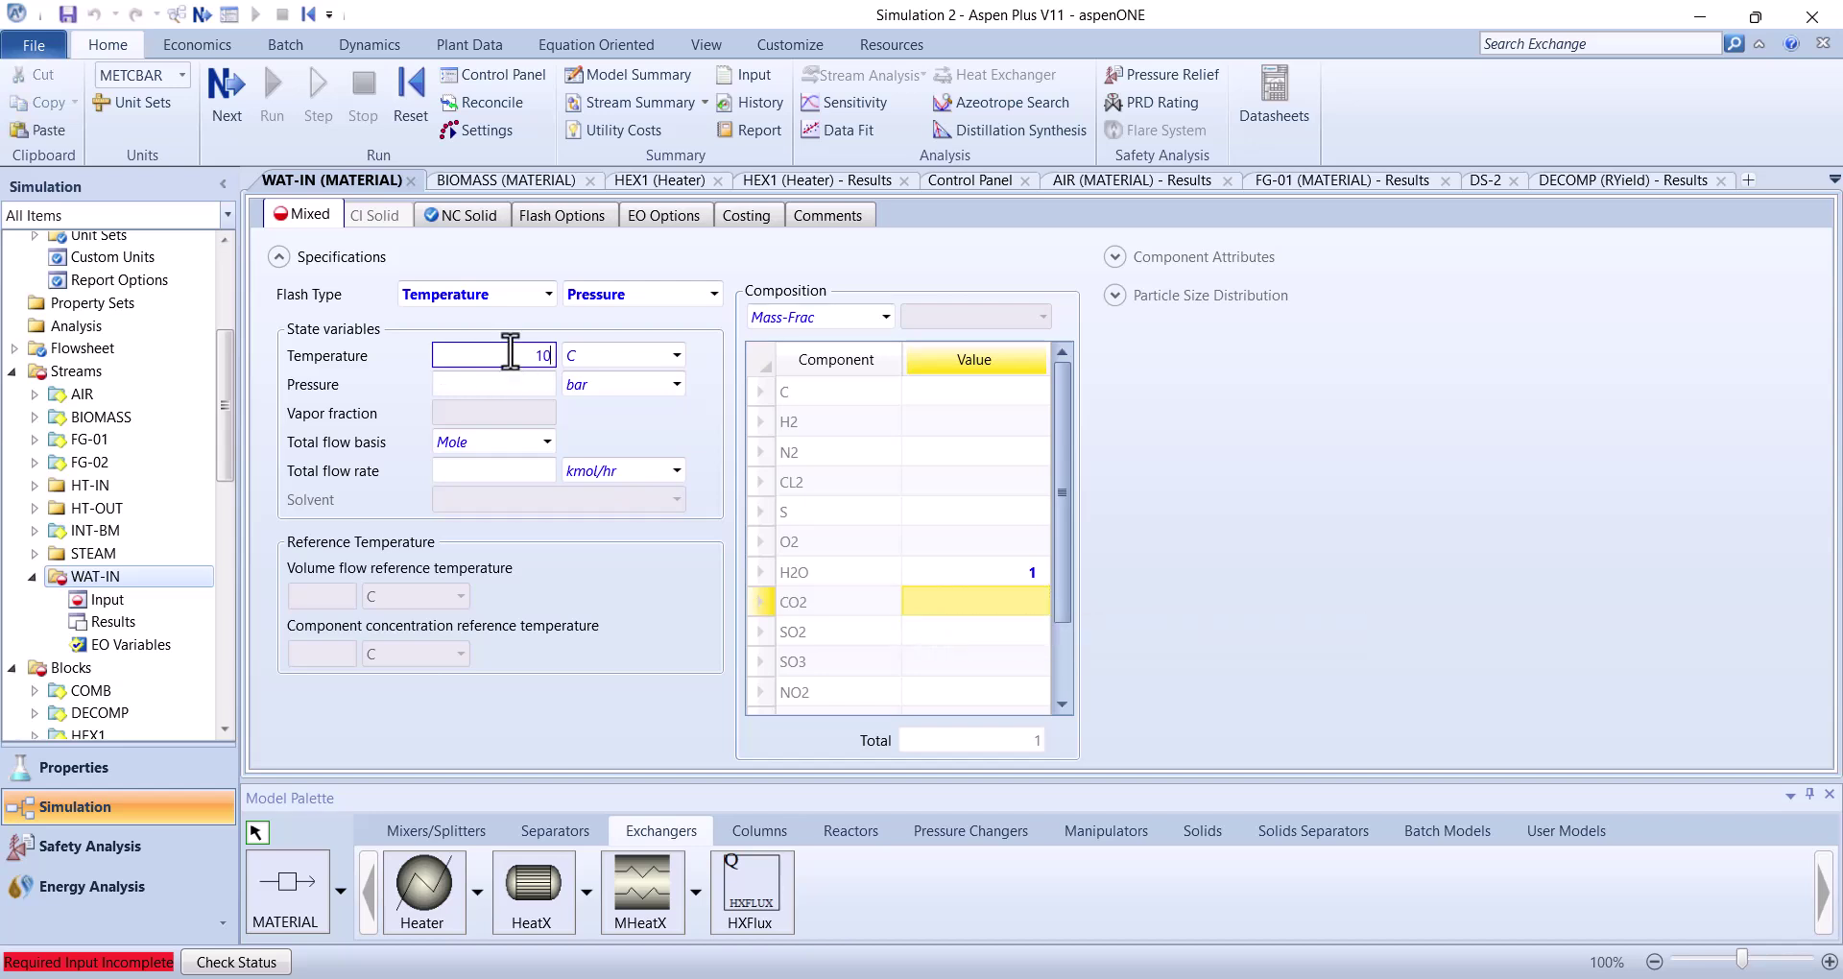
left_click(509, 383)
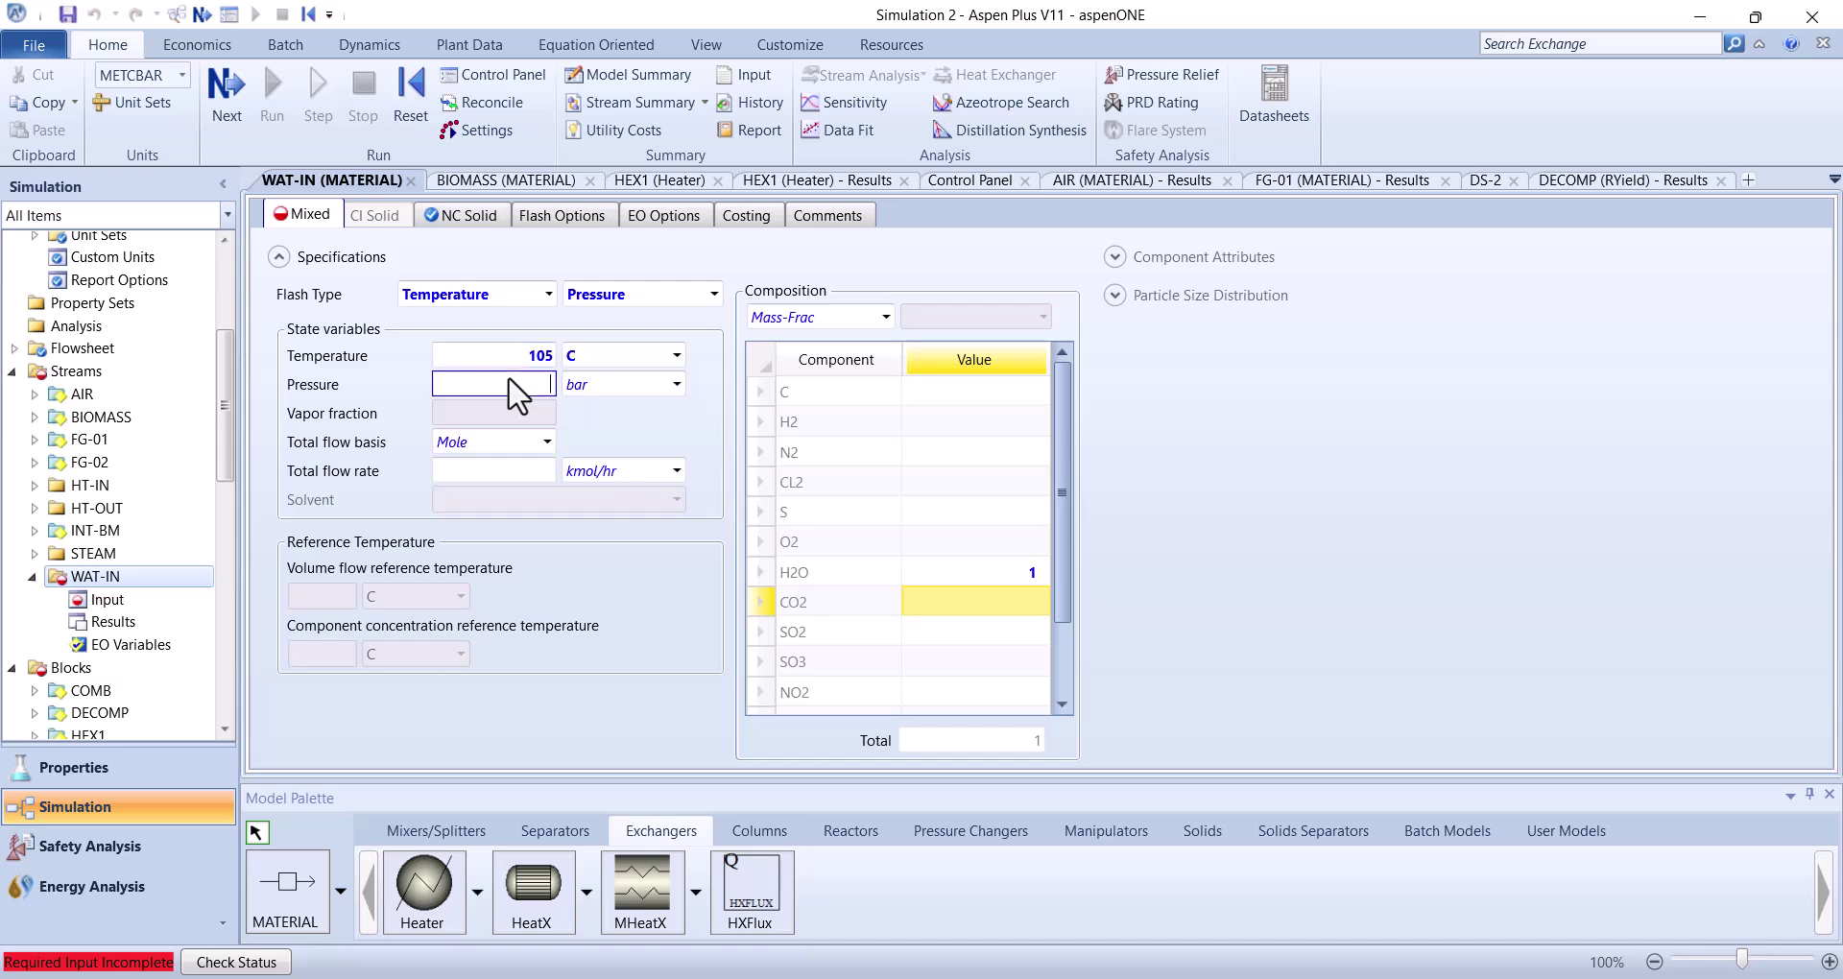
left_click(547, 441)
left_click(516, 468)
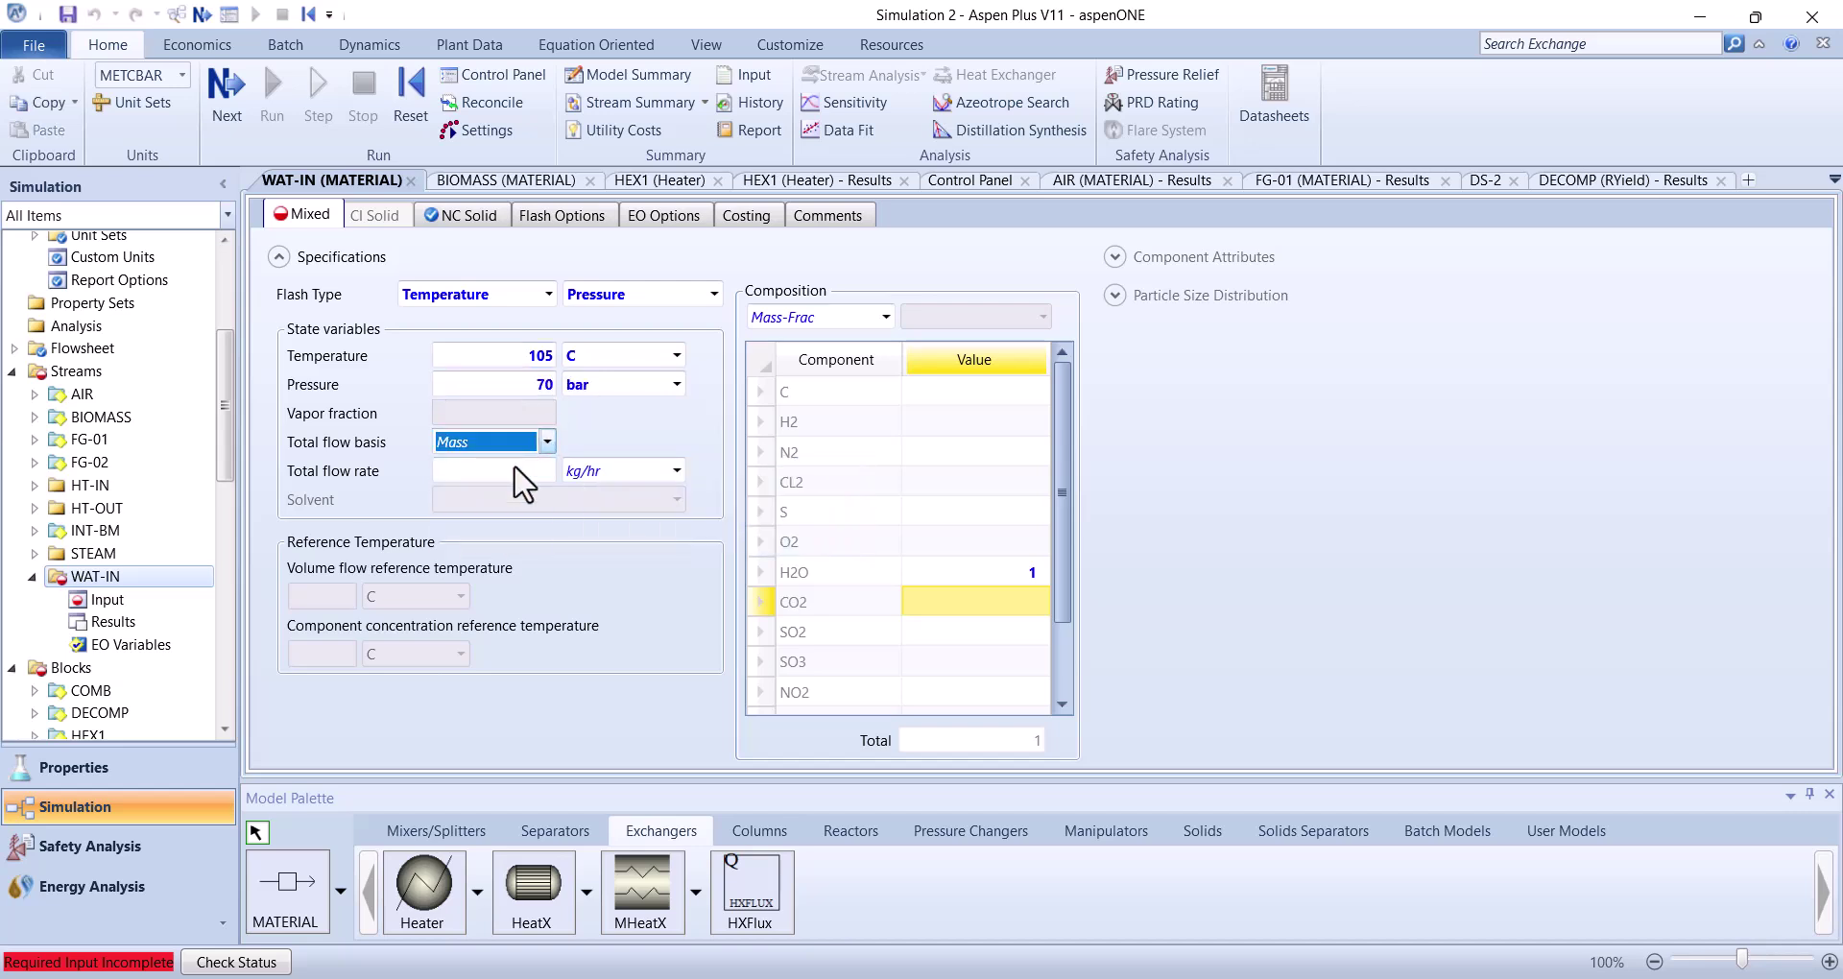
left_click(614, 471)
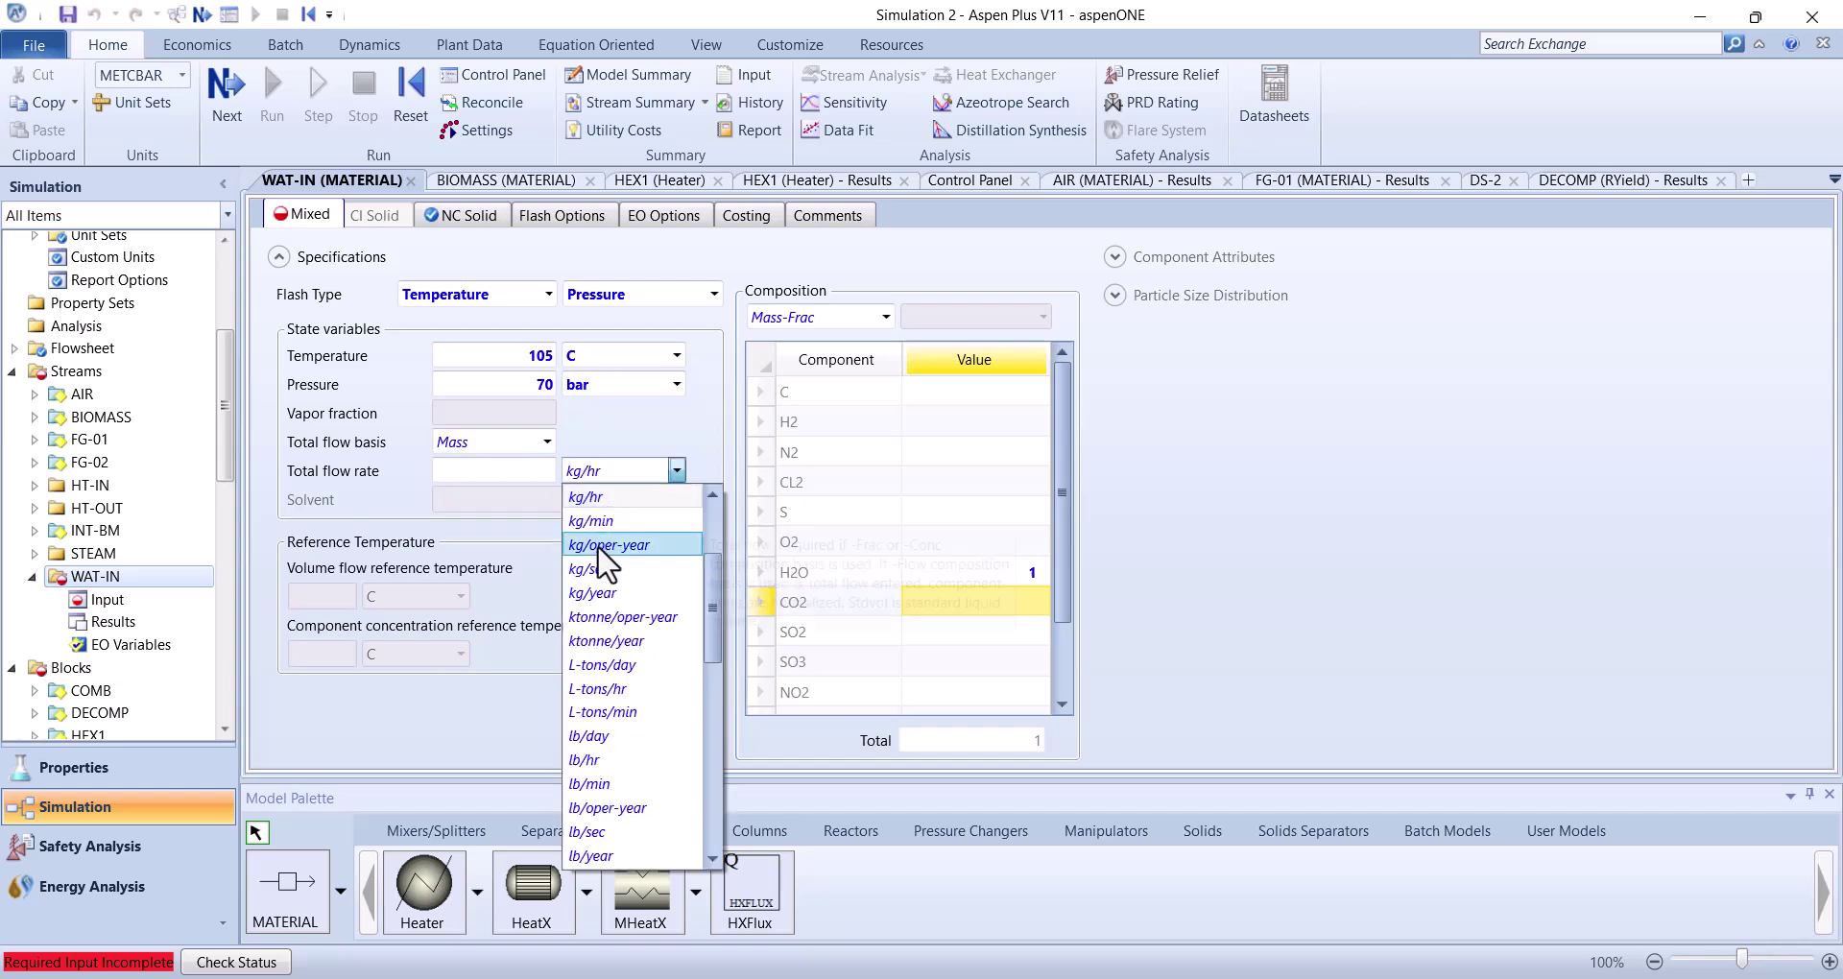
left_click(588, 568)
left_click(516, 494)
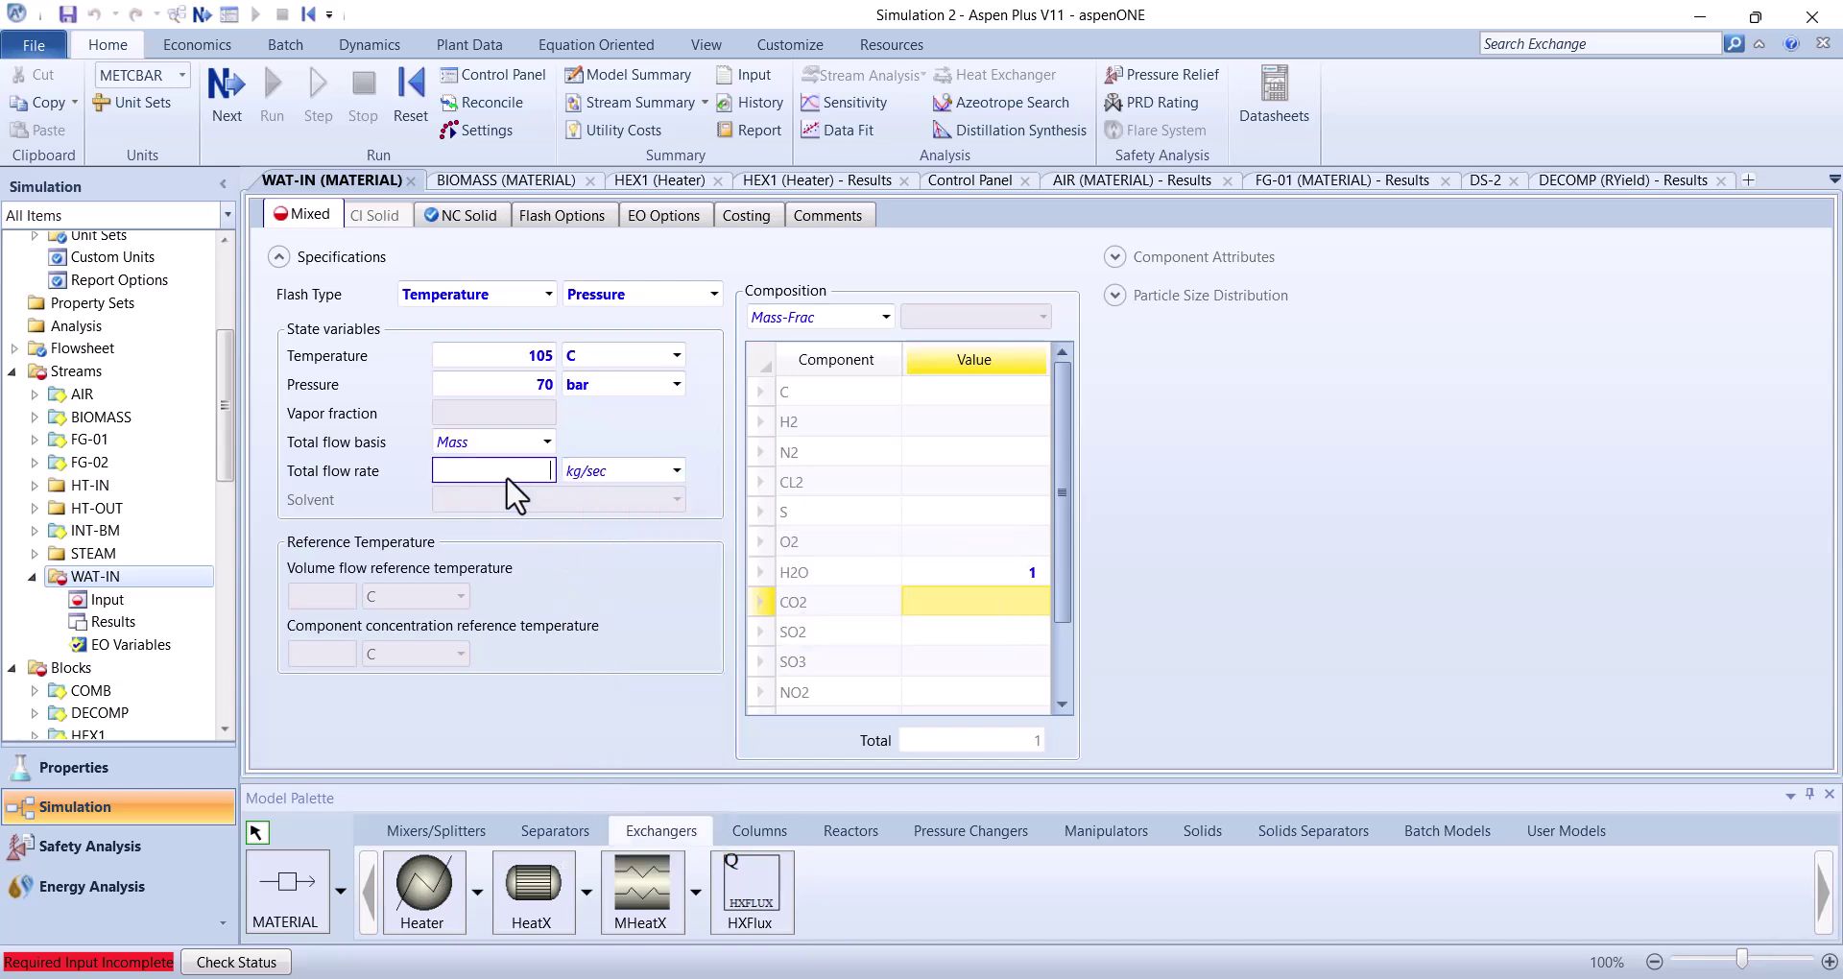
type("1")
key("Return")
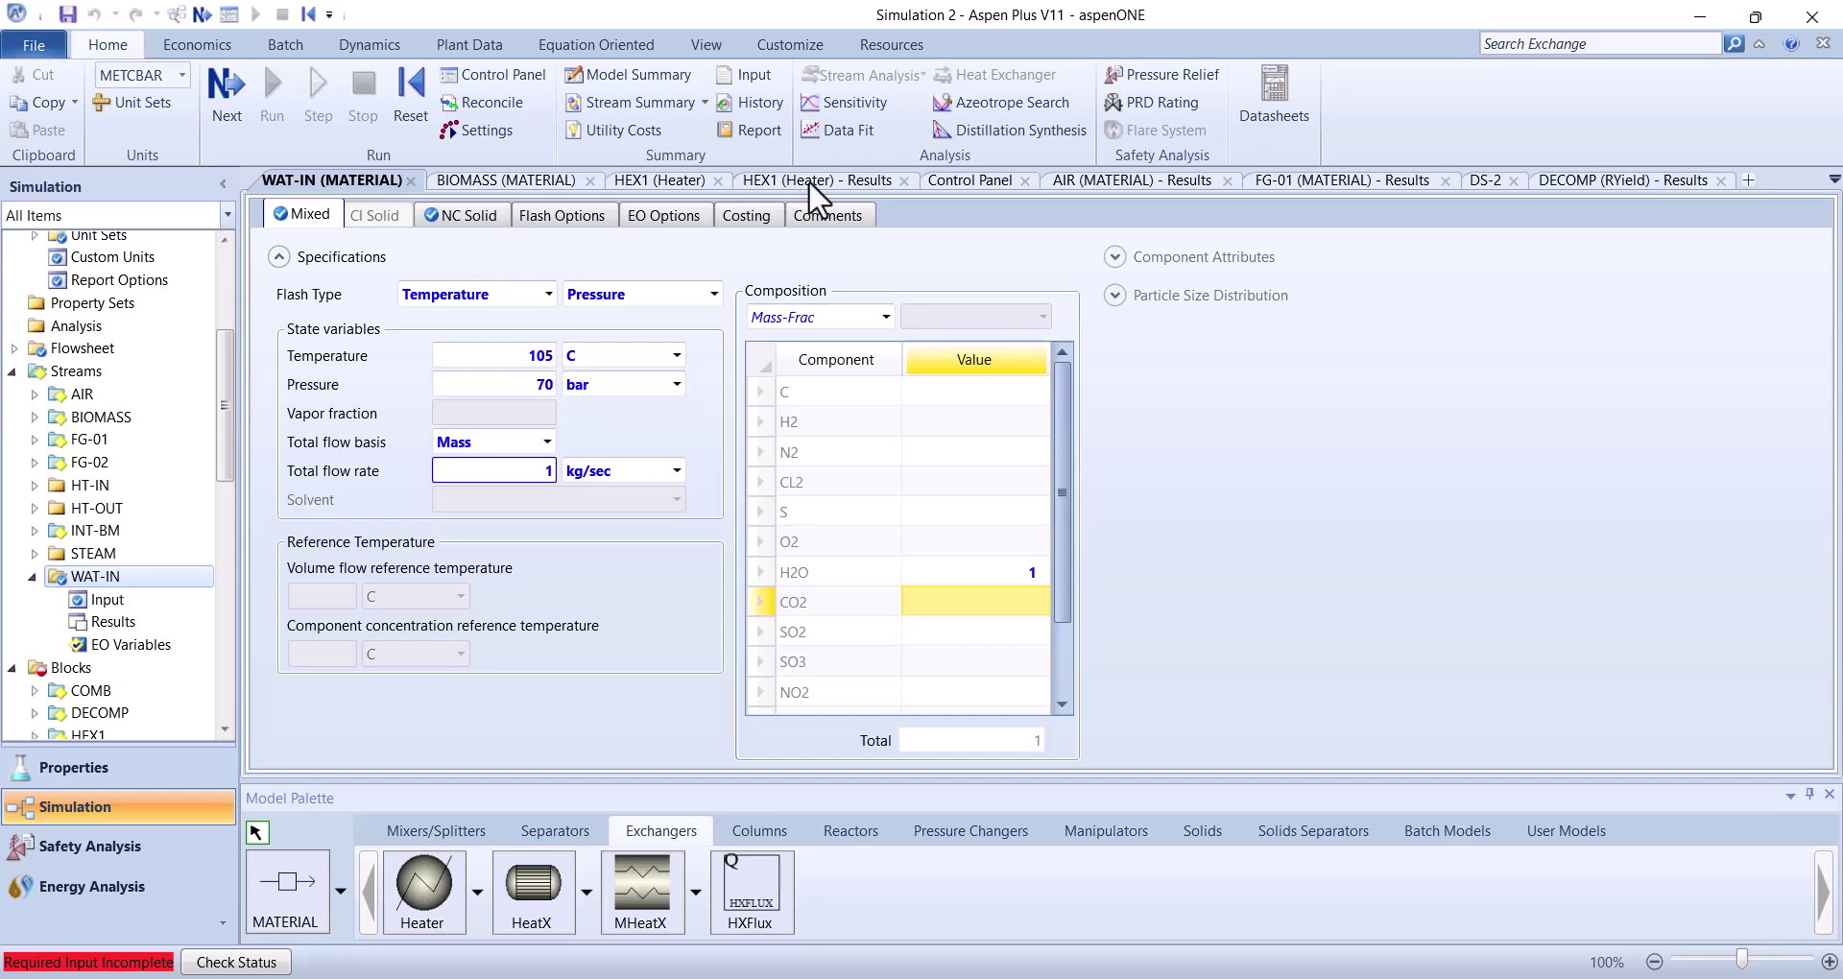
left_click(410, 181)
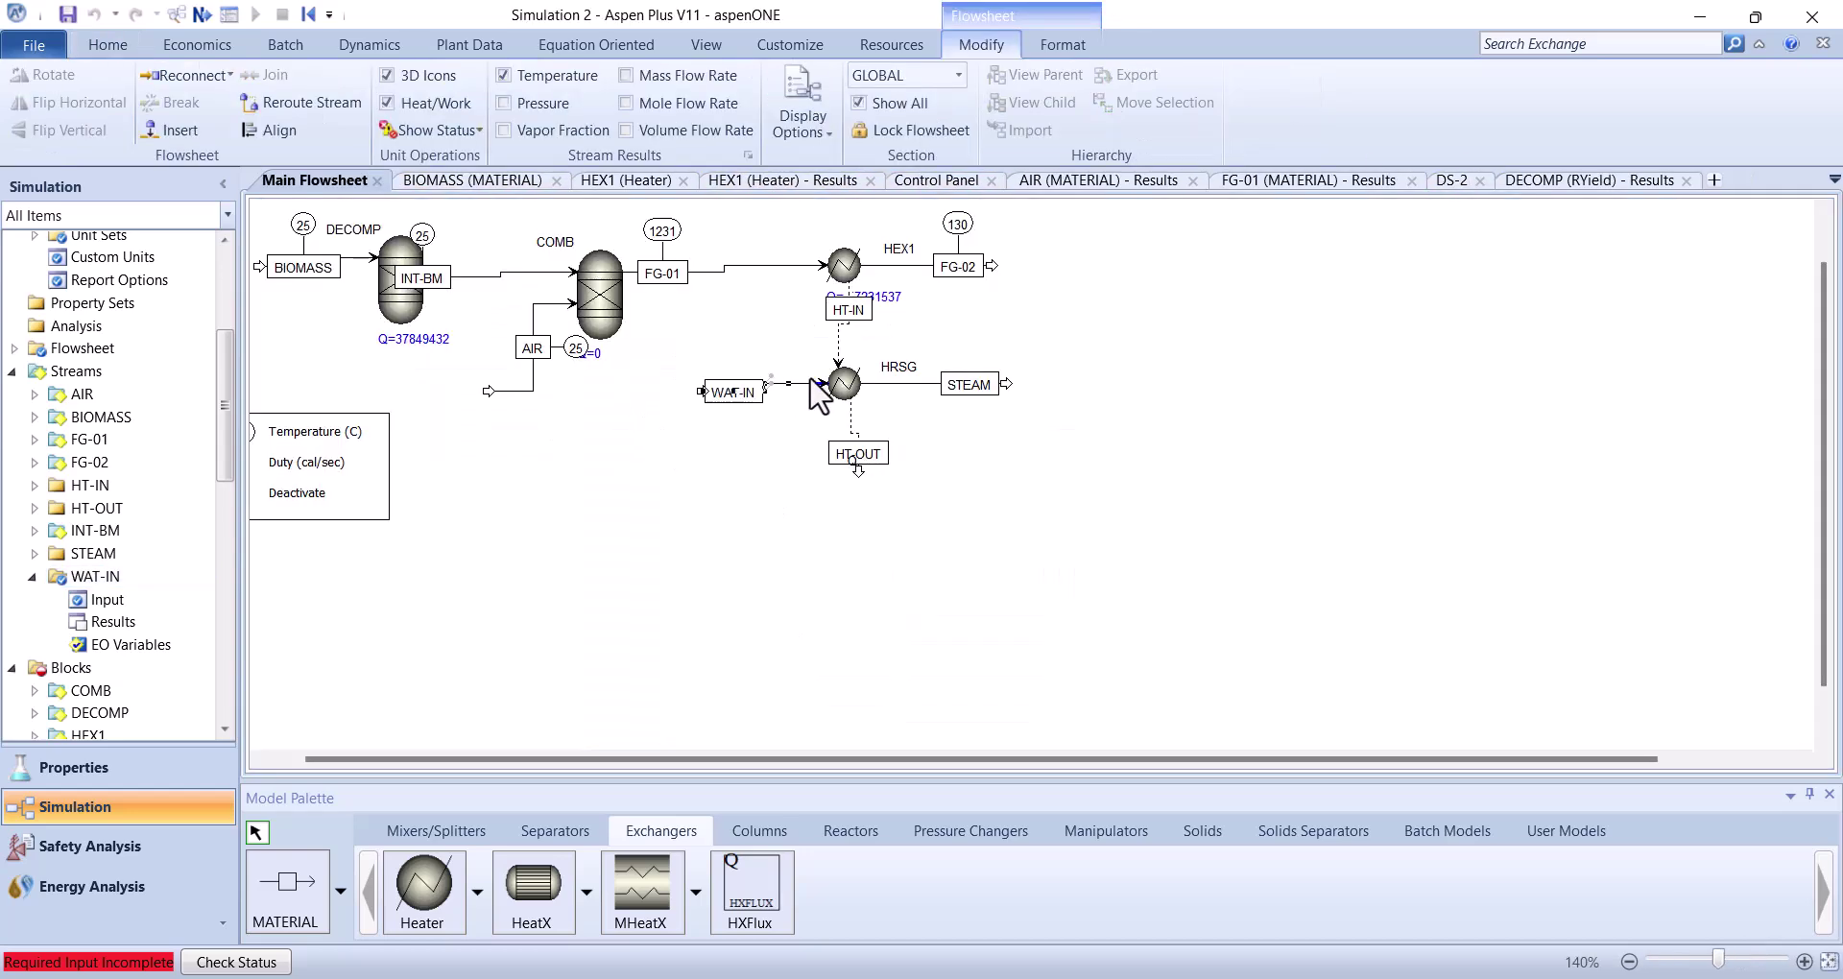
Specify the HRSG heater's outlet conditions as 500 C and 70 bar
left_click(843, 387)
double_click(842, 387)
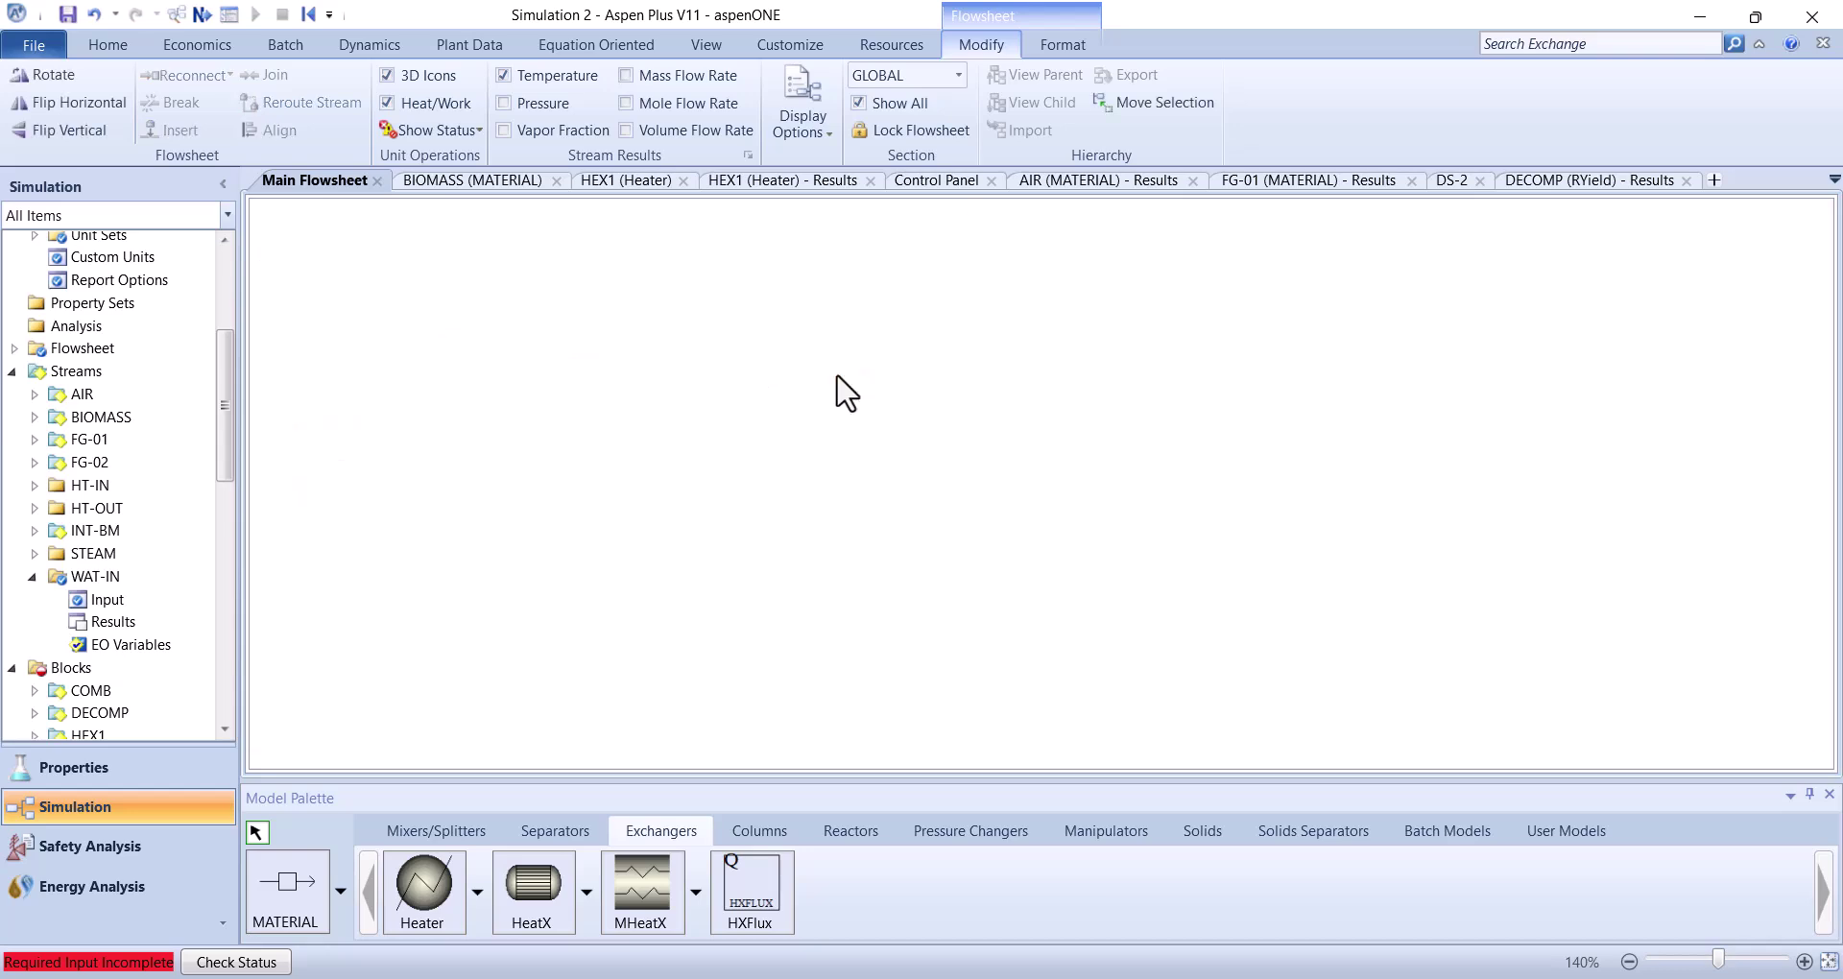
left_click(595, 357)
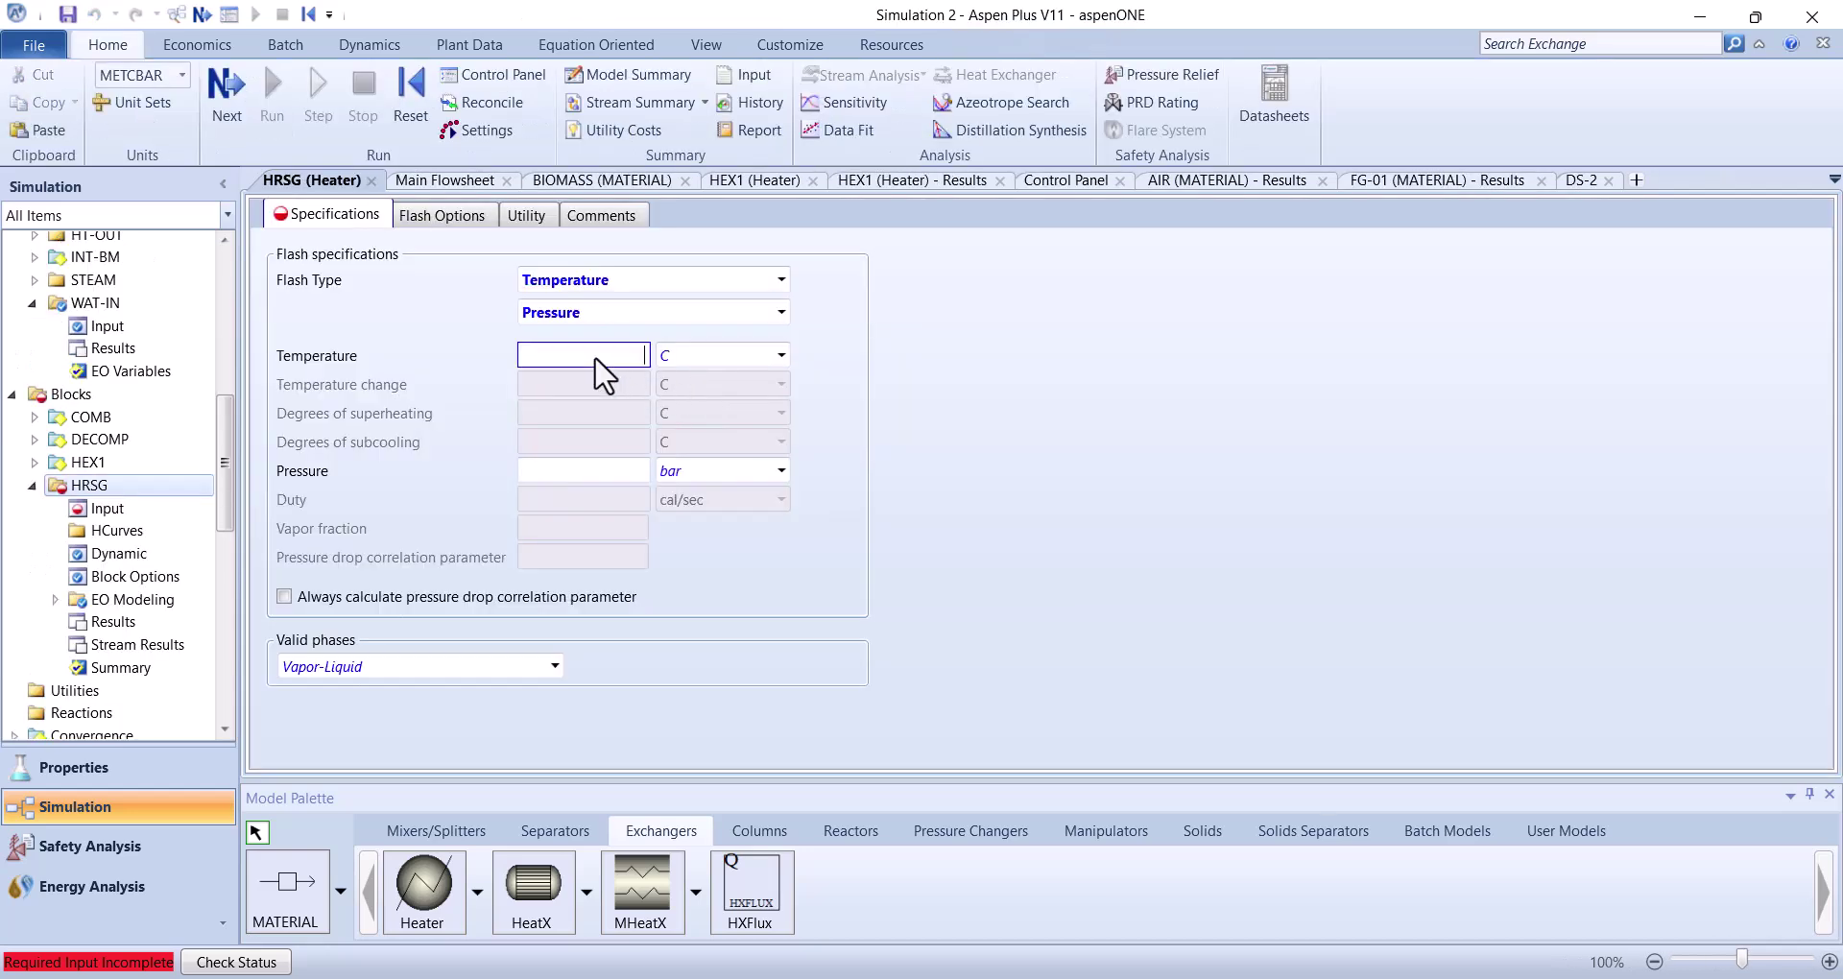
type("500")
left_click(603, 474)
key("Return")
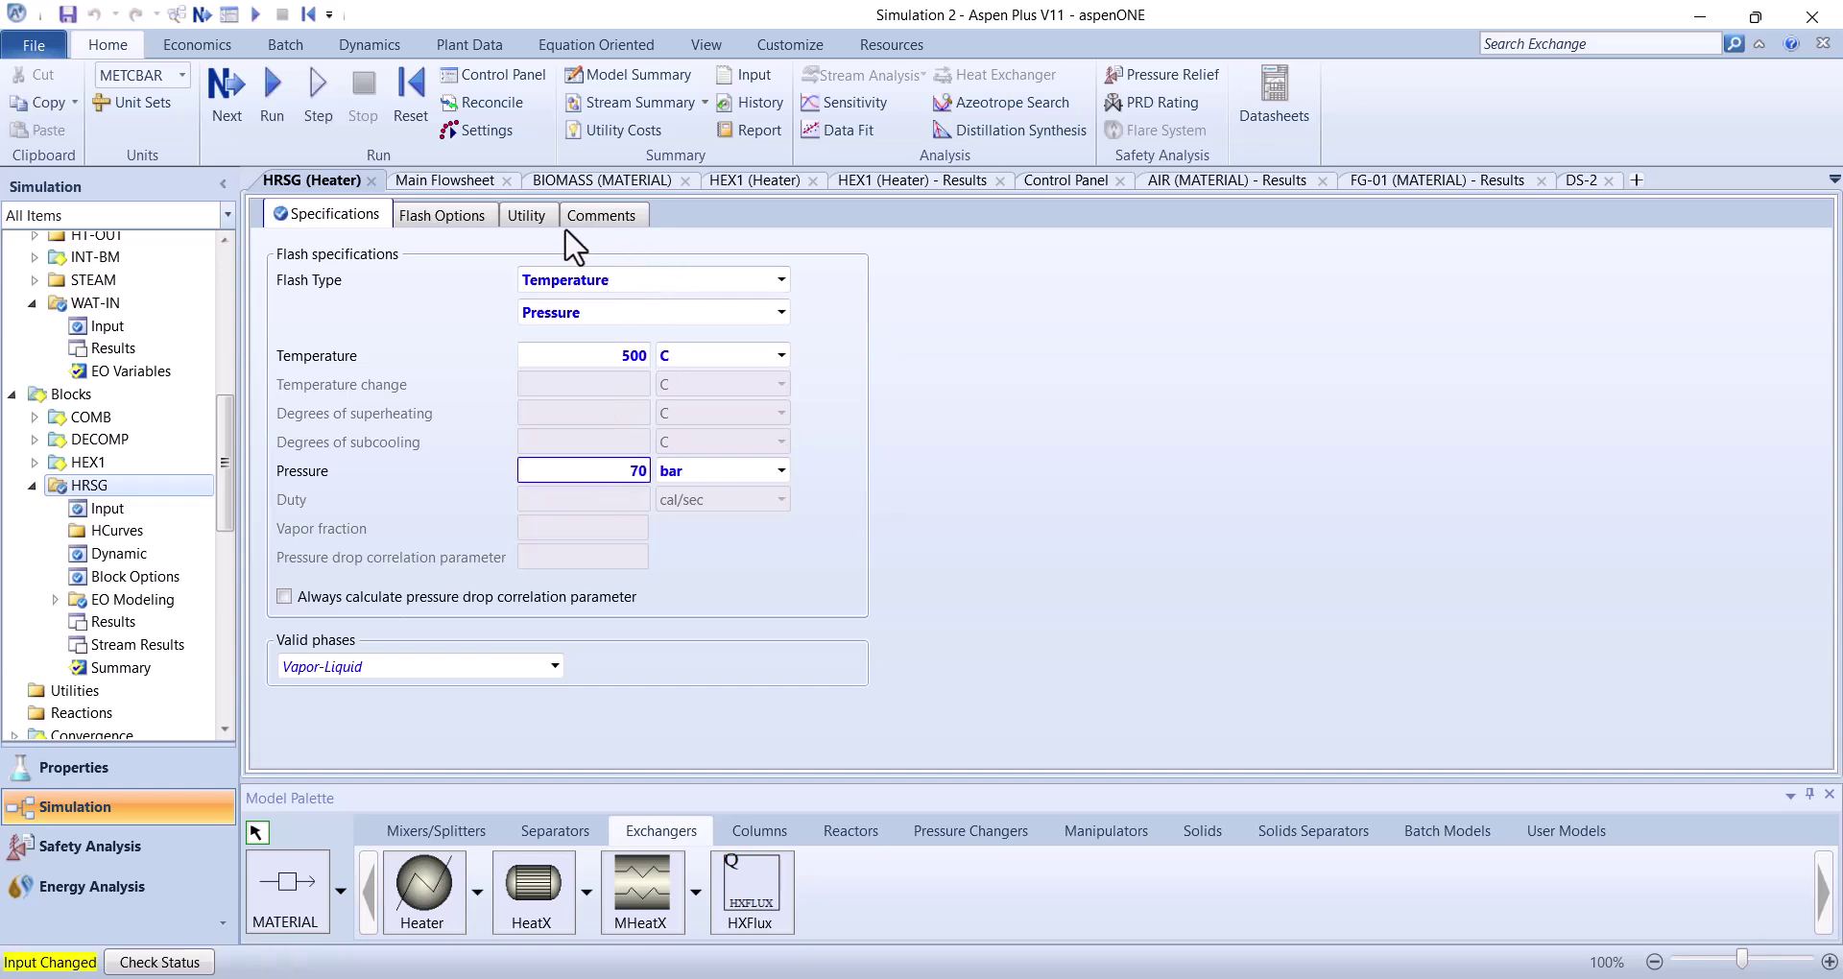
Reopen the WAT-IN stream input from the main flowsheet and set its pressure to 74 bar
left_click(428, 180)
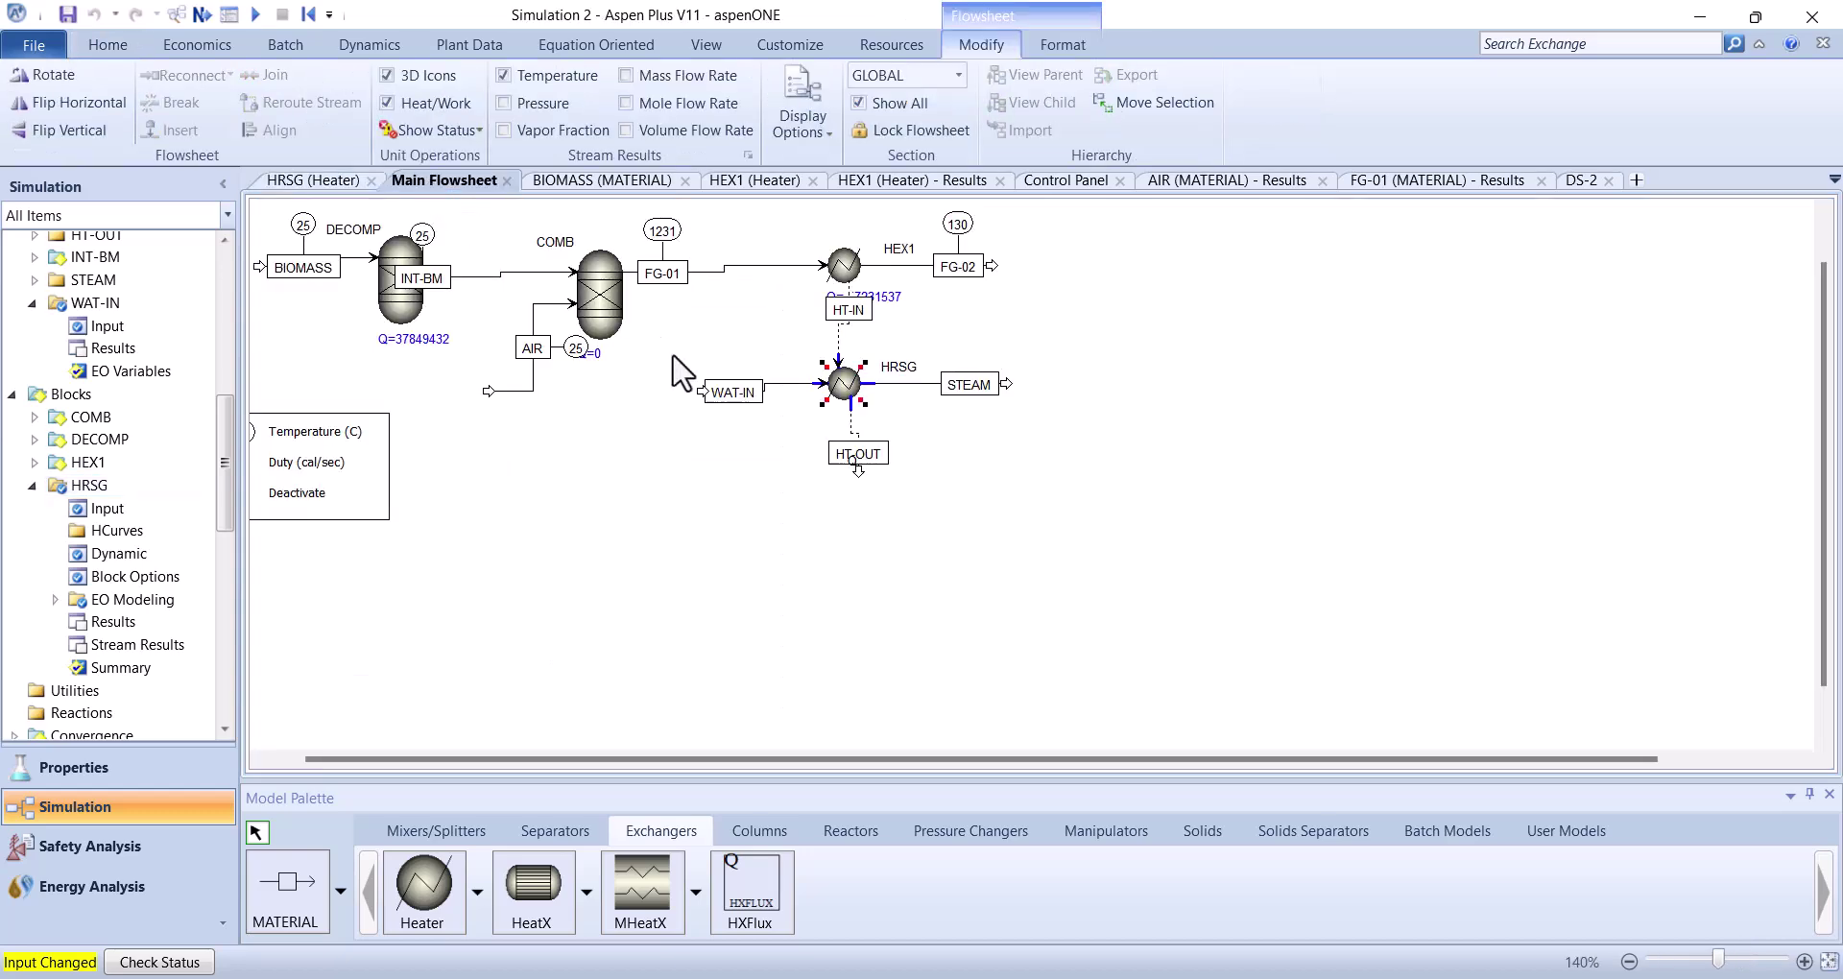
left_click(778, 388)
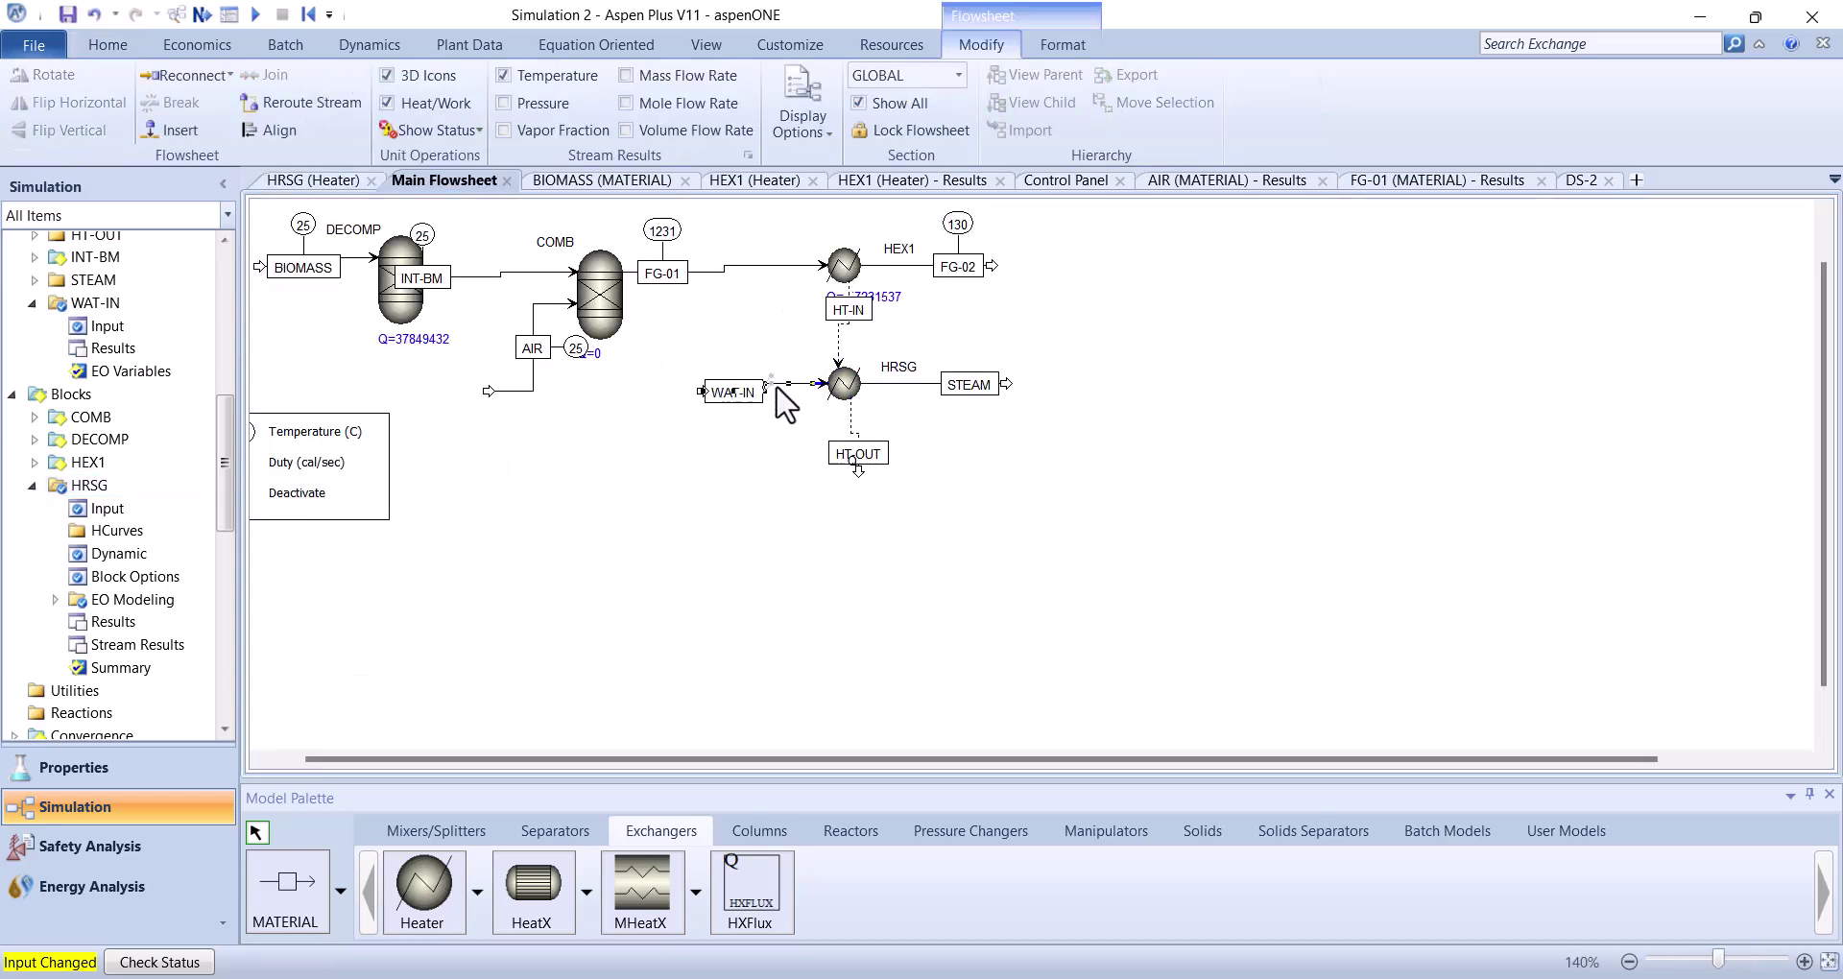
double_click(777, 388)
left_click(526, 389)
type("74")
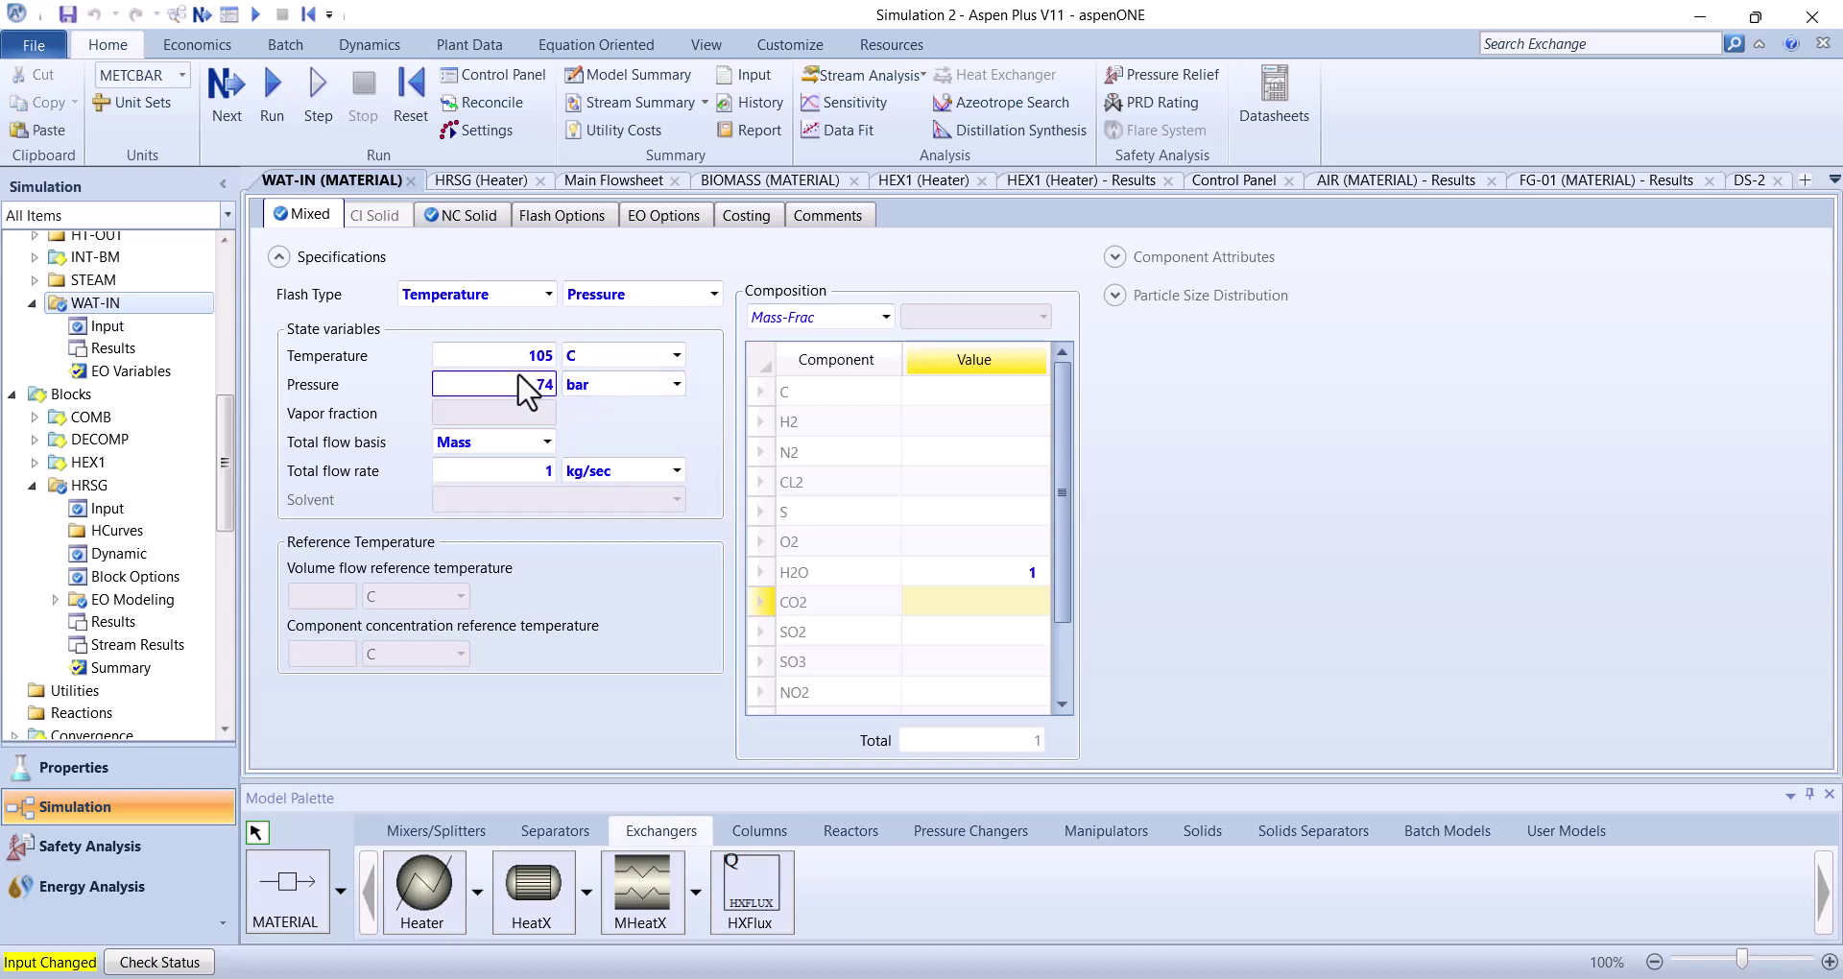
left_click(1276, 433)
Create a new design spec with the ID STEAM-CA
left_click(11, 393)
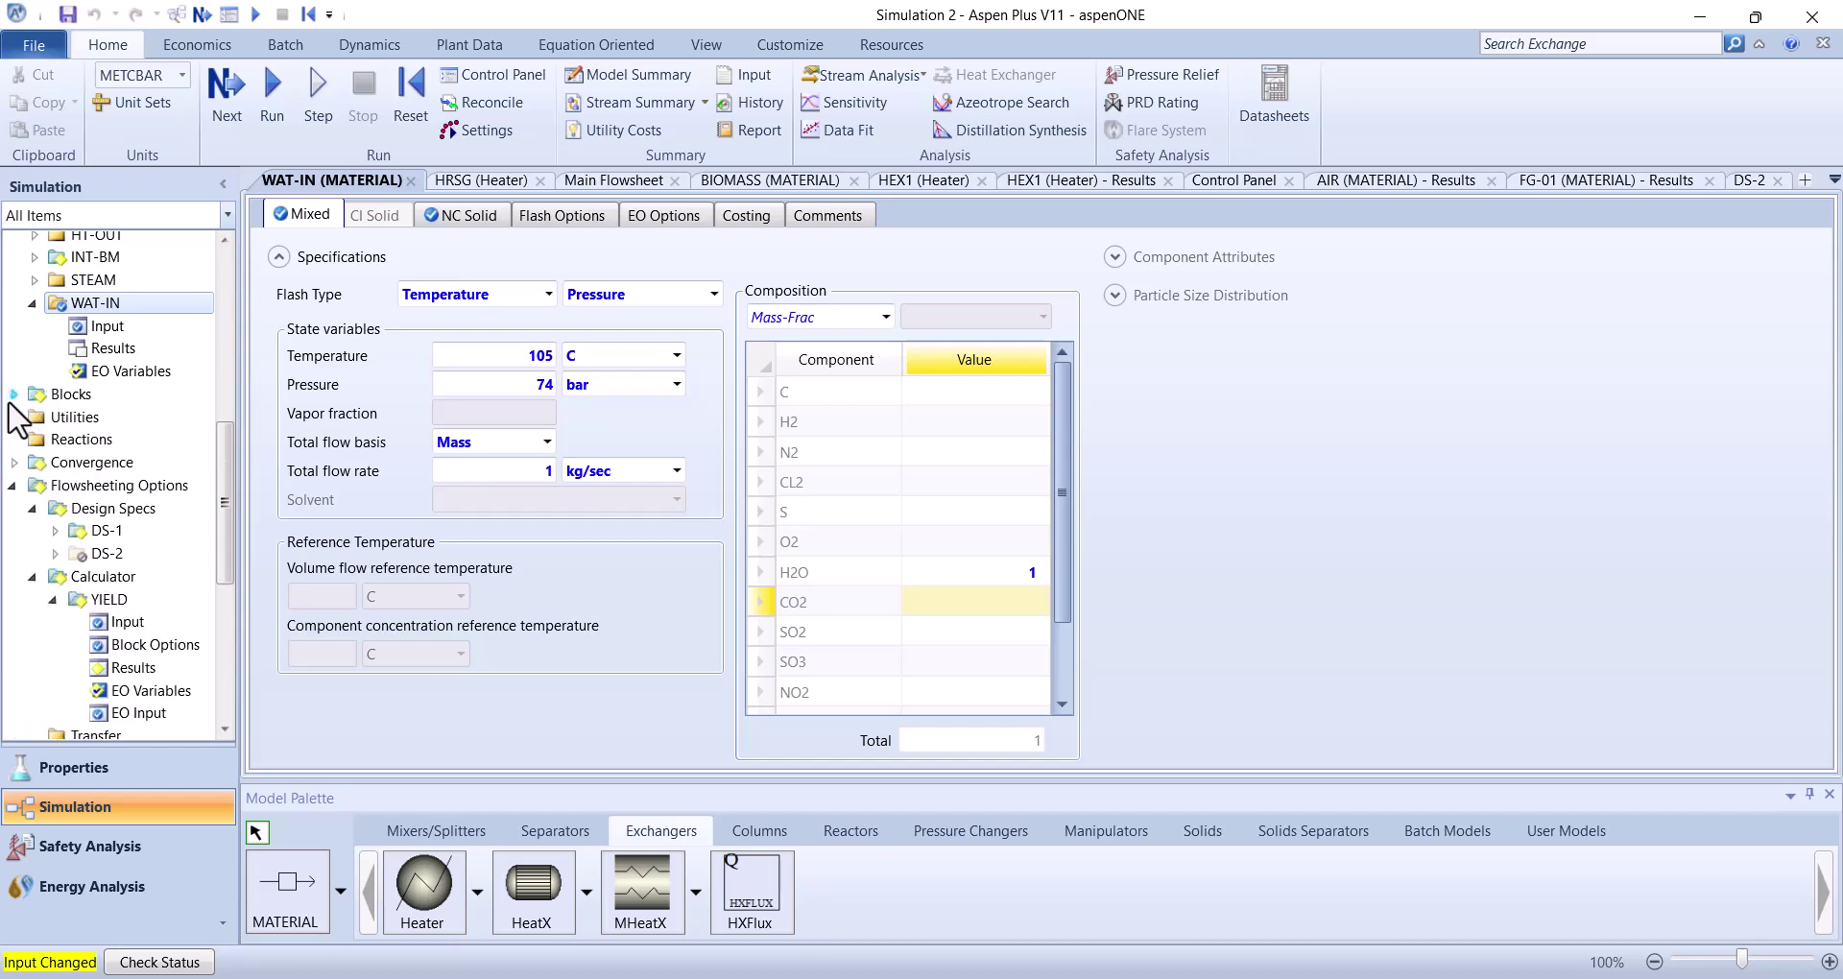
left_click(108, 510)
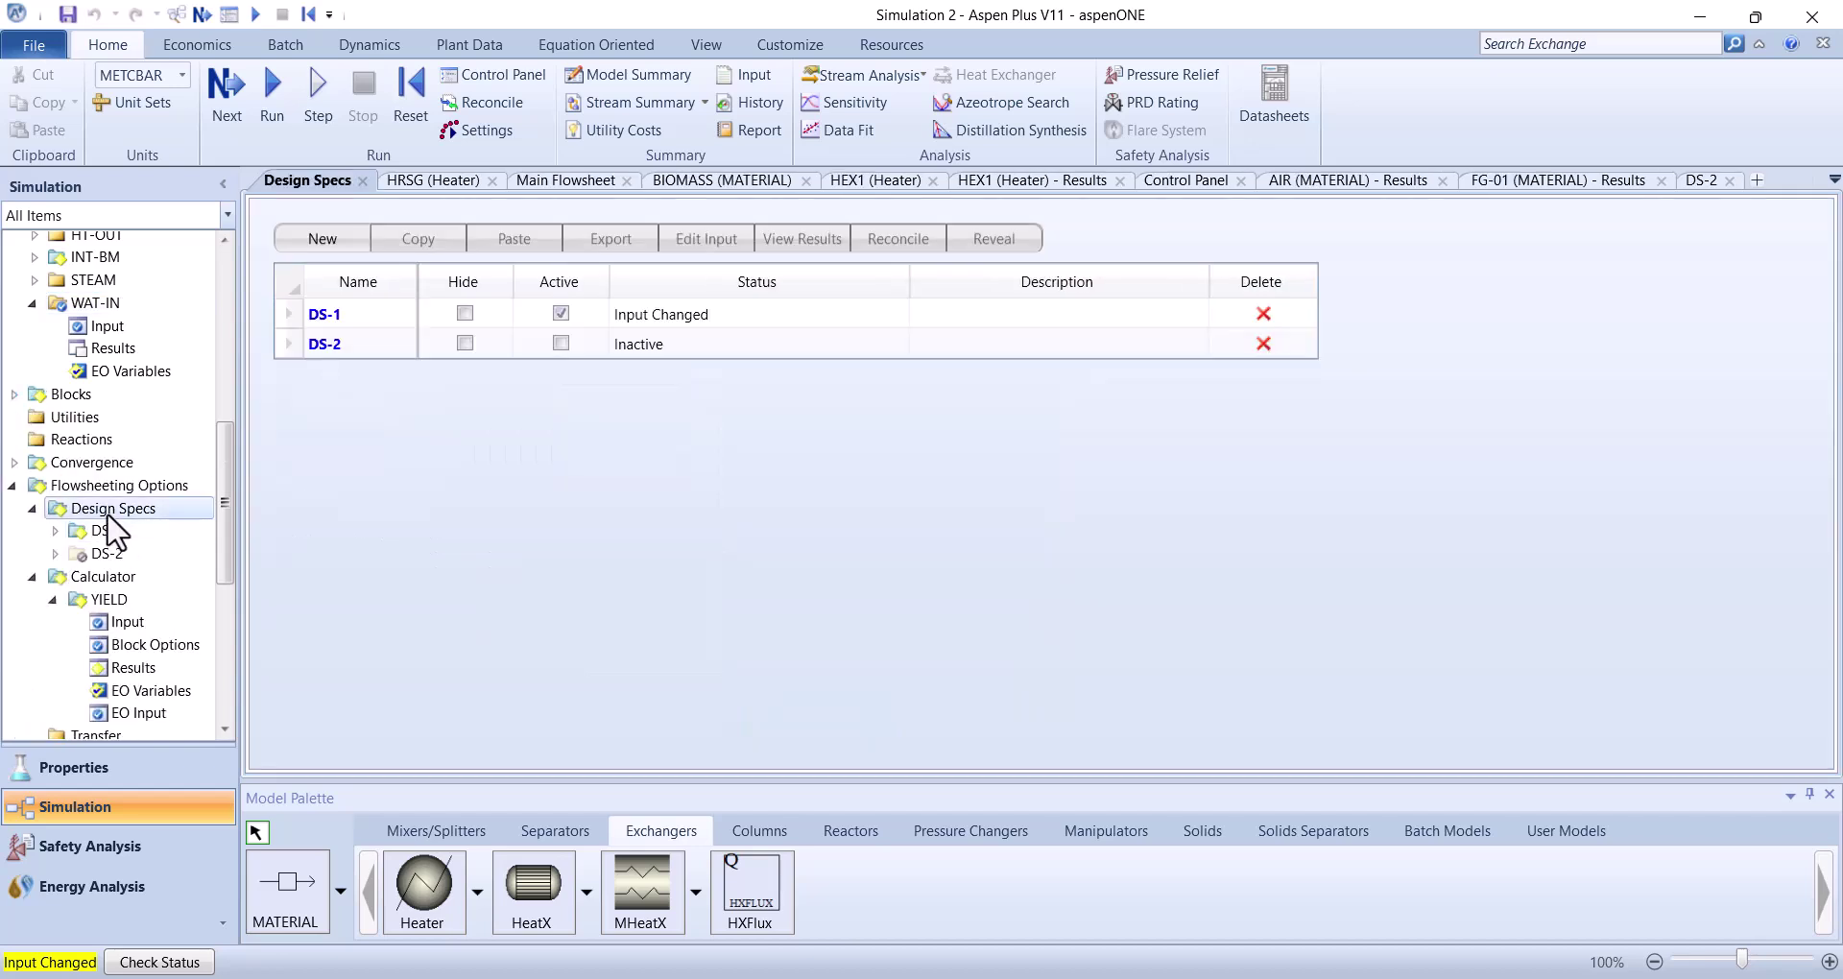
left_click(328, 239)
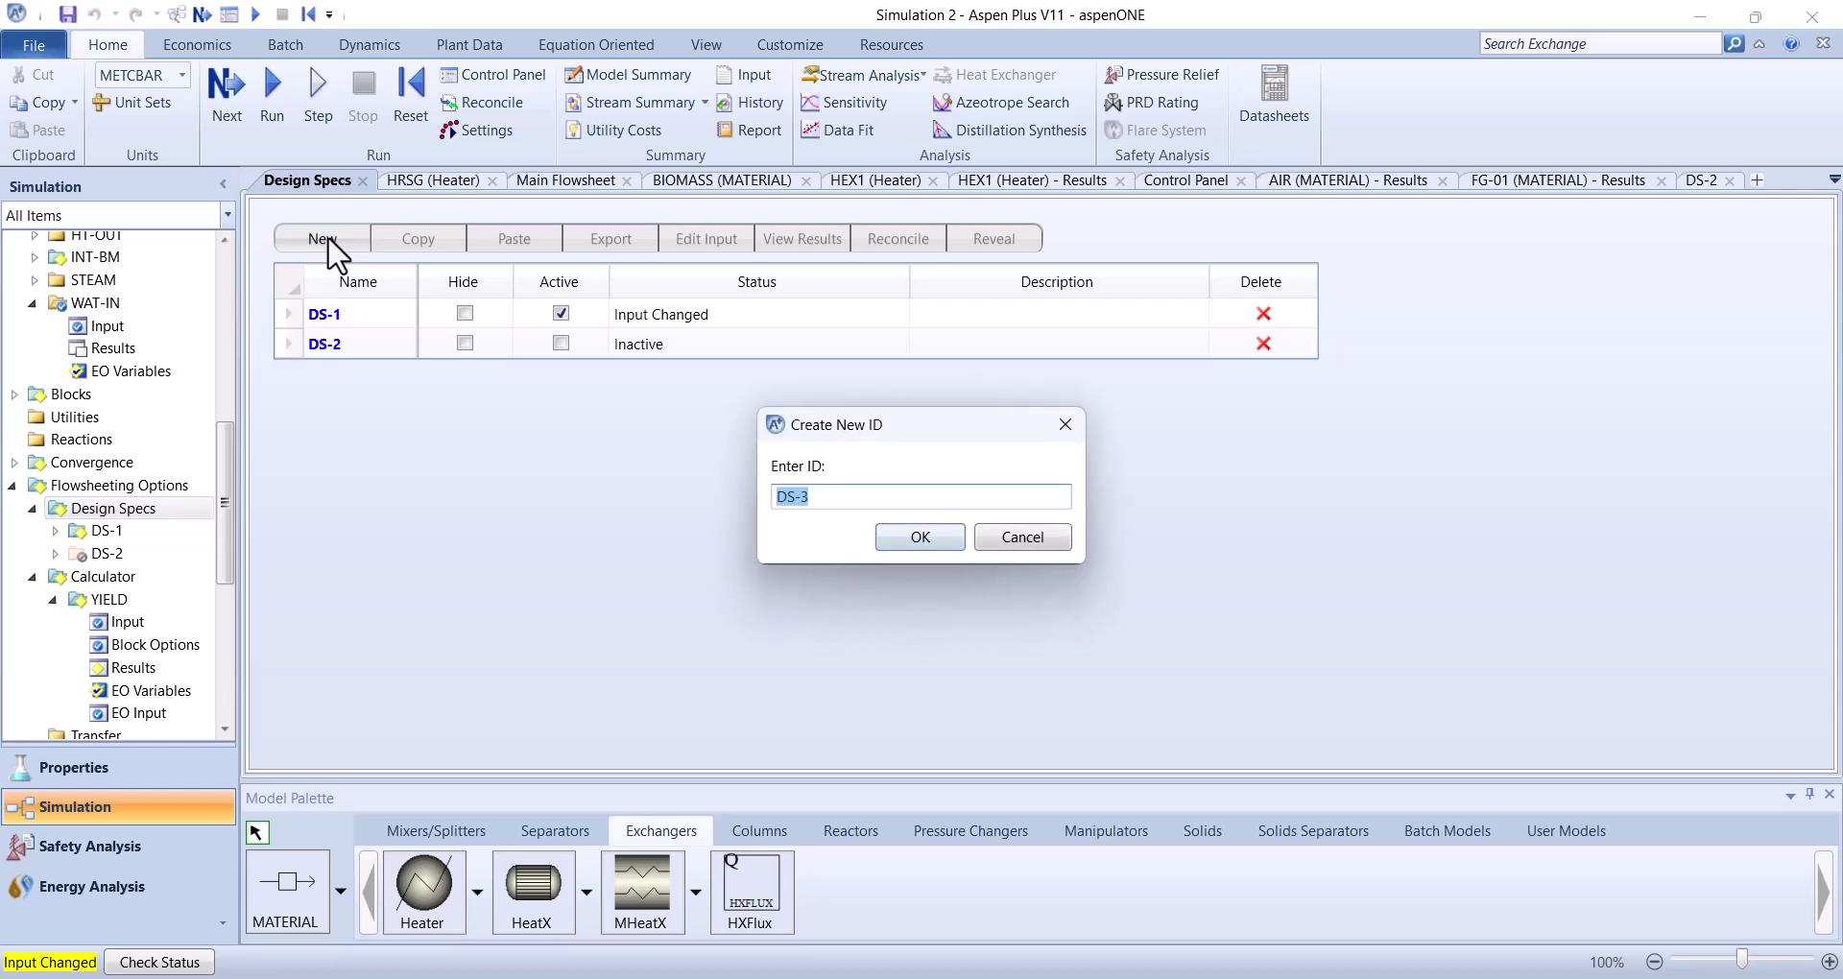
type("STEAM-CA")
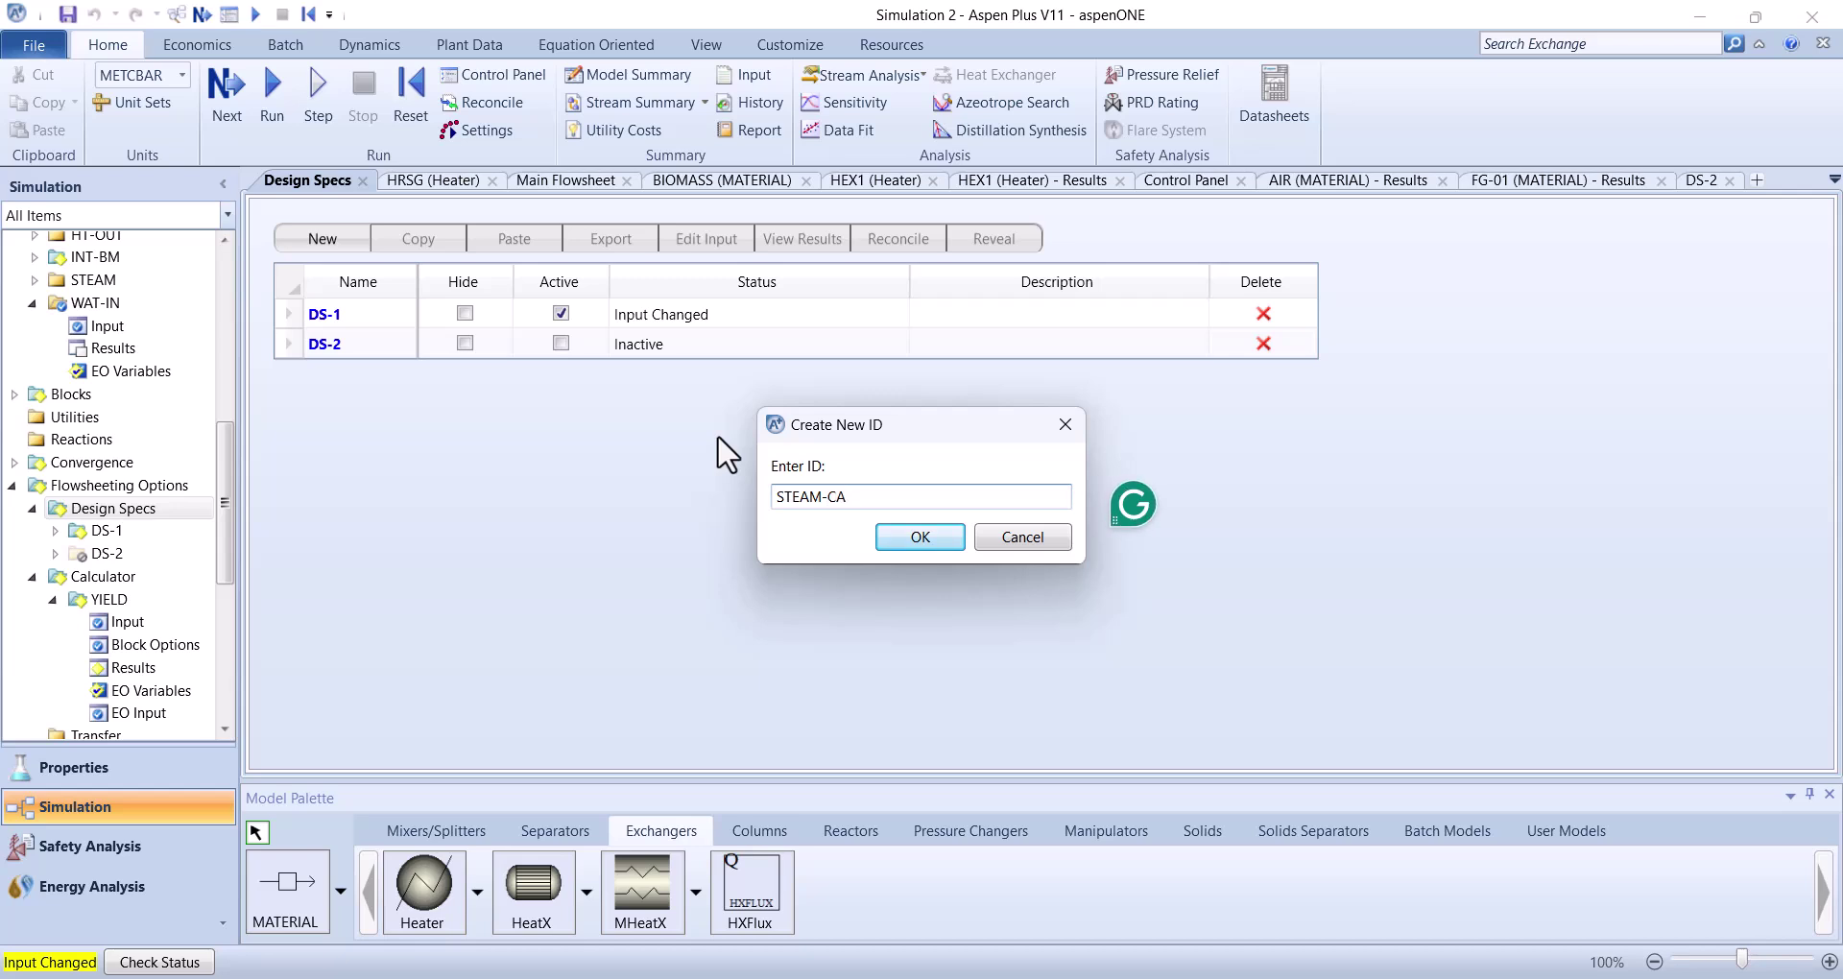
key("Return")
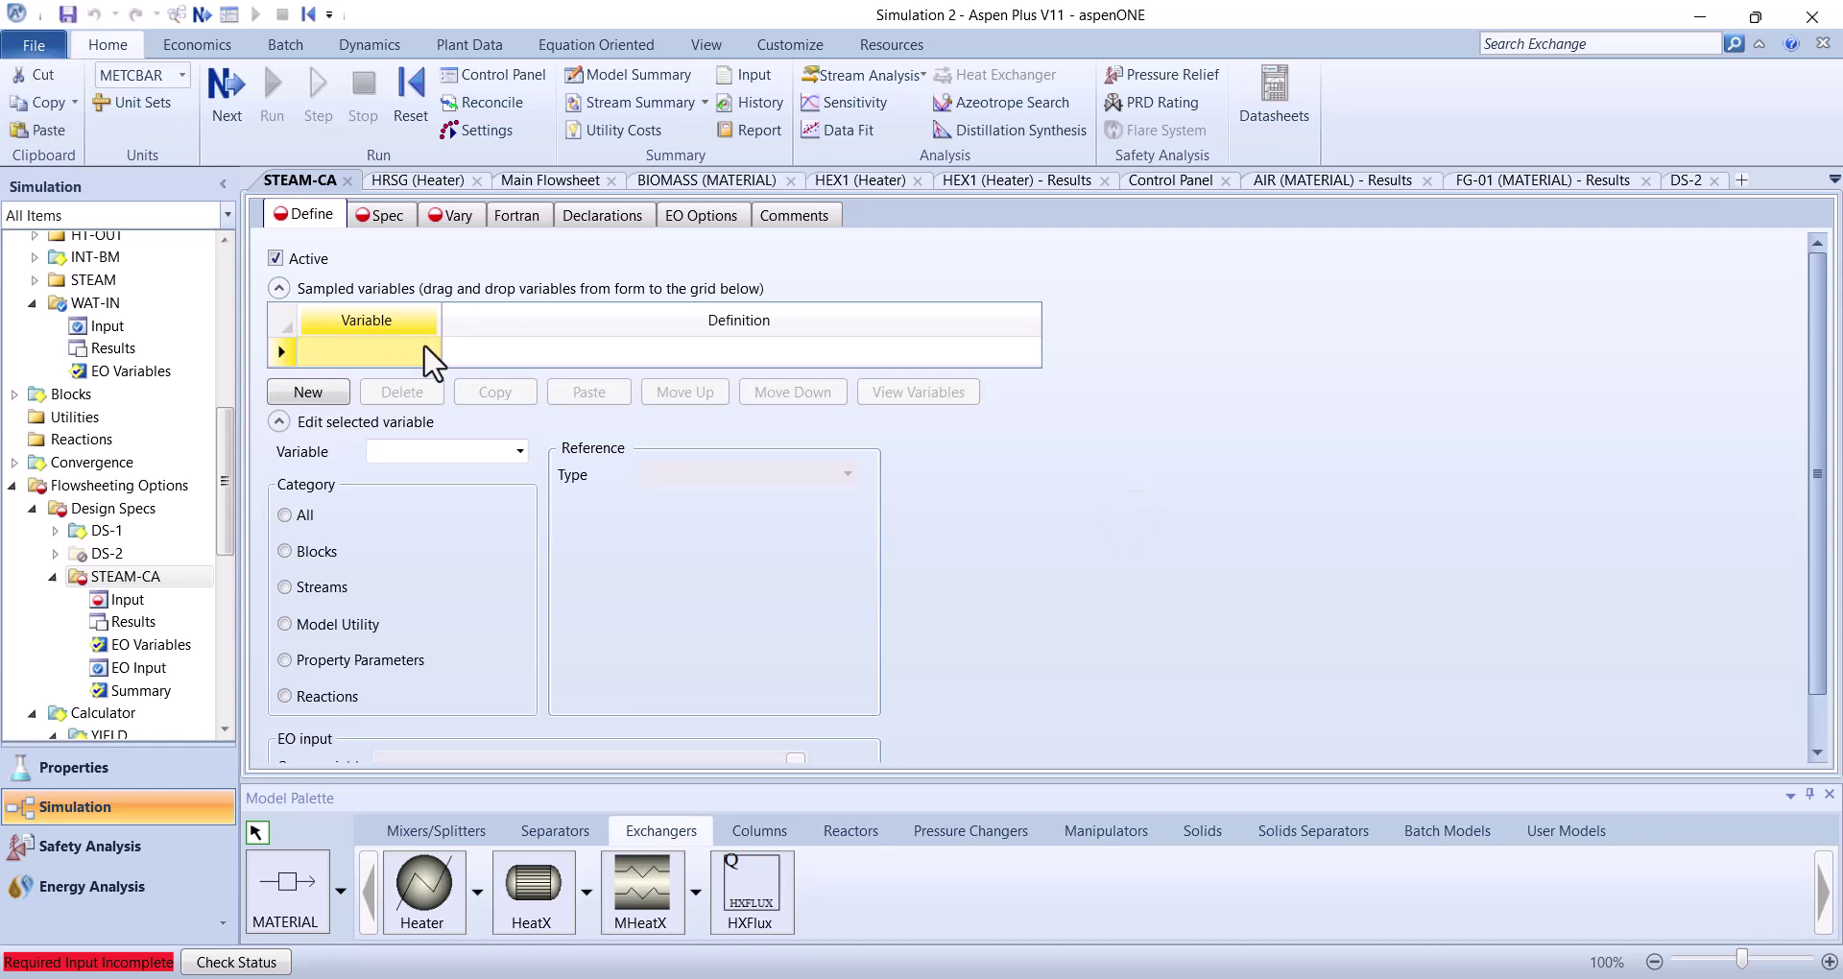
Define HEAT as the Heat-Duty of stream HT-OUT and specify HEAT with a target of 0 and a small tolerance
left_click(424, 346)
type("HT")
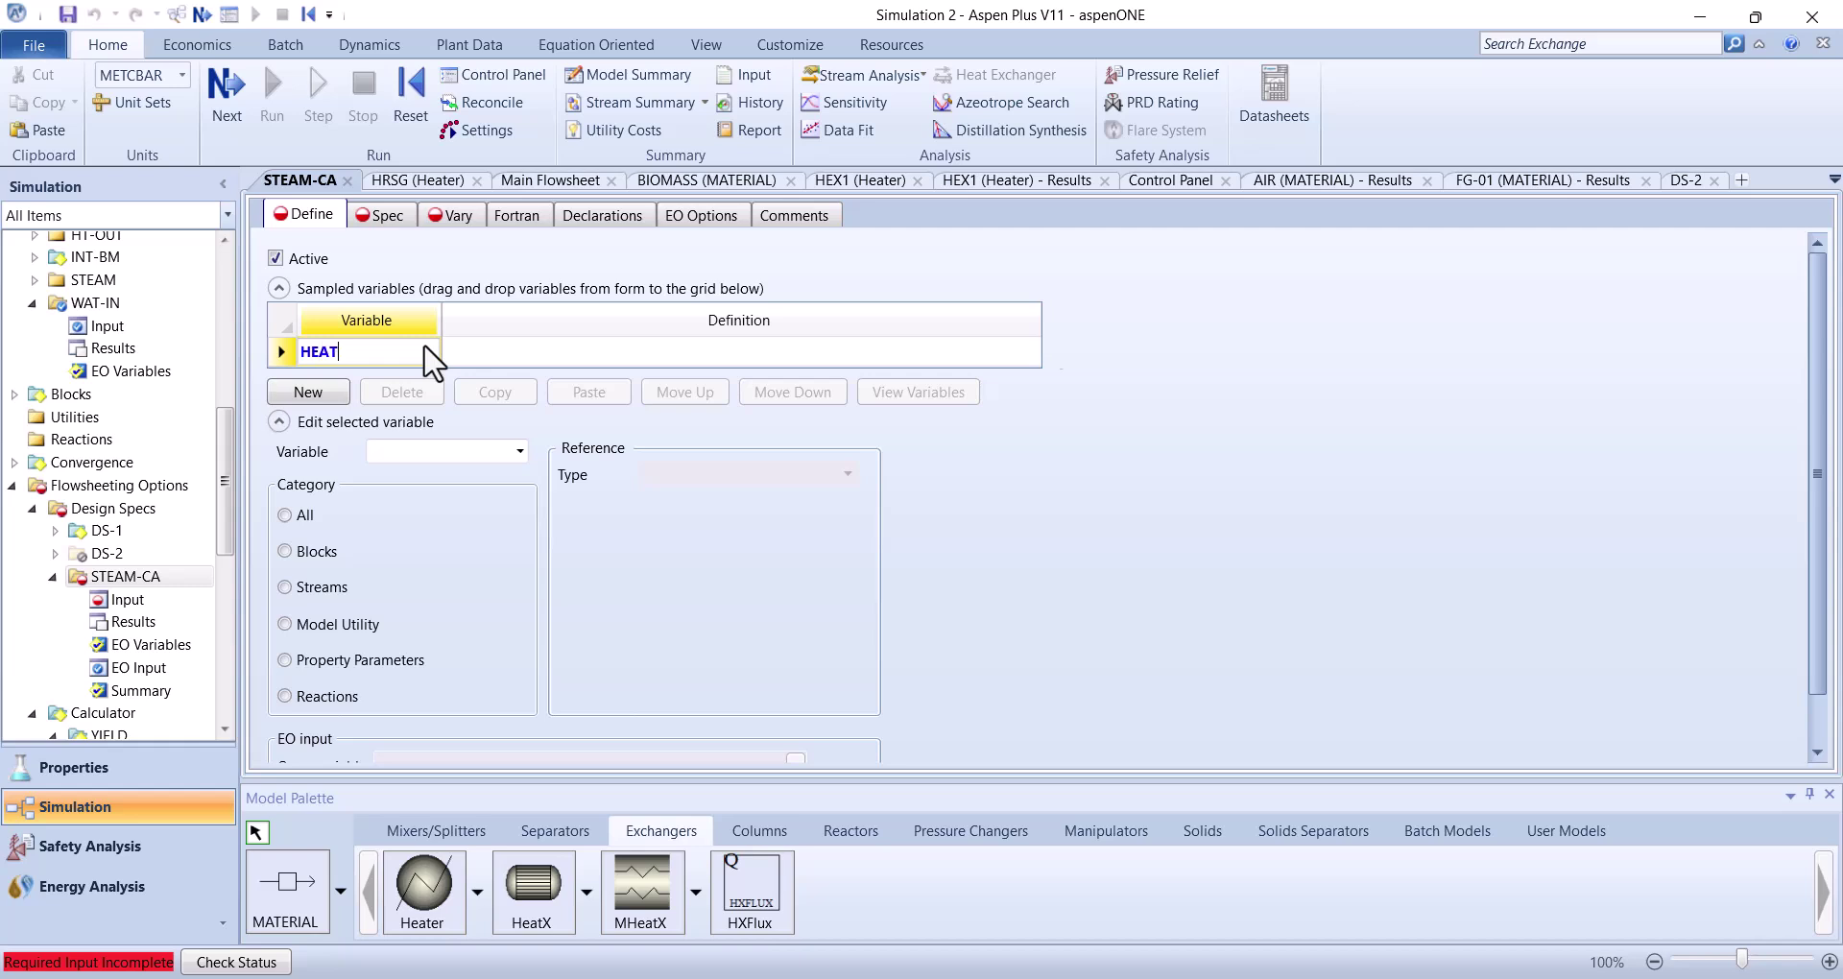
key("Return")
left_click(718, 480)
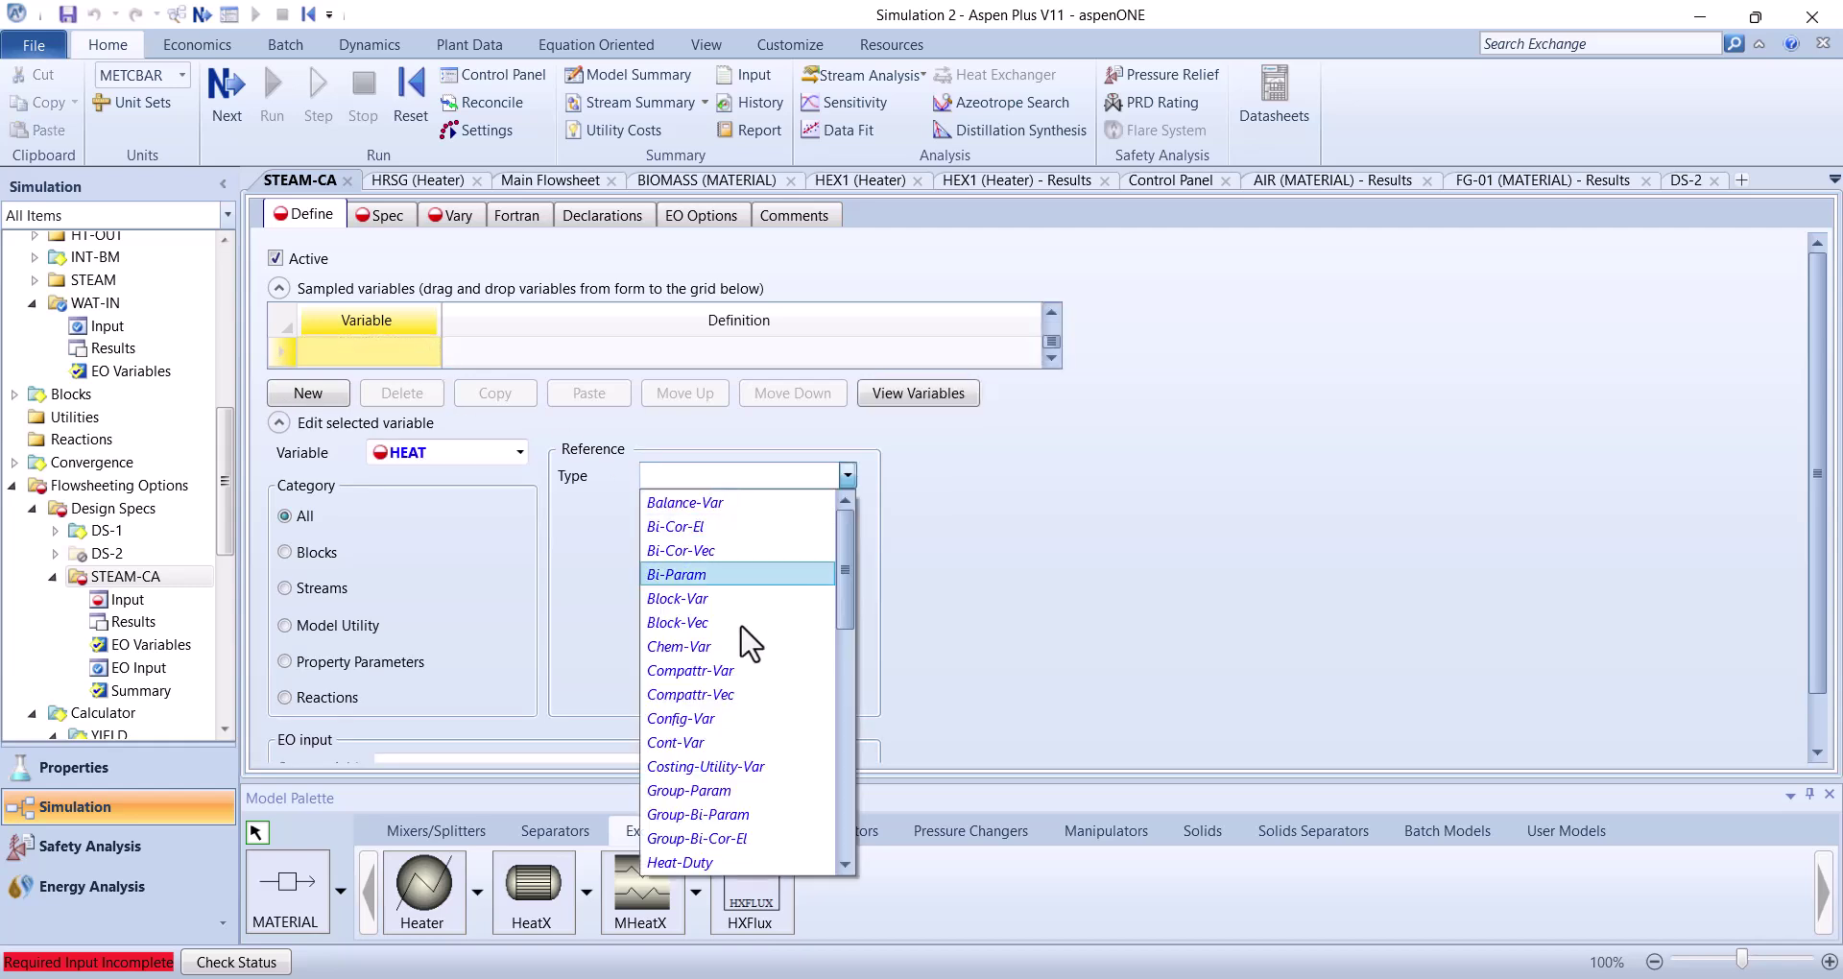
scroll(732, 844, "down", 1)
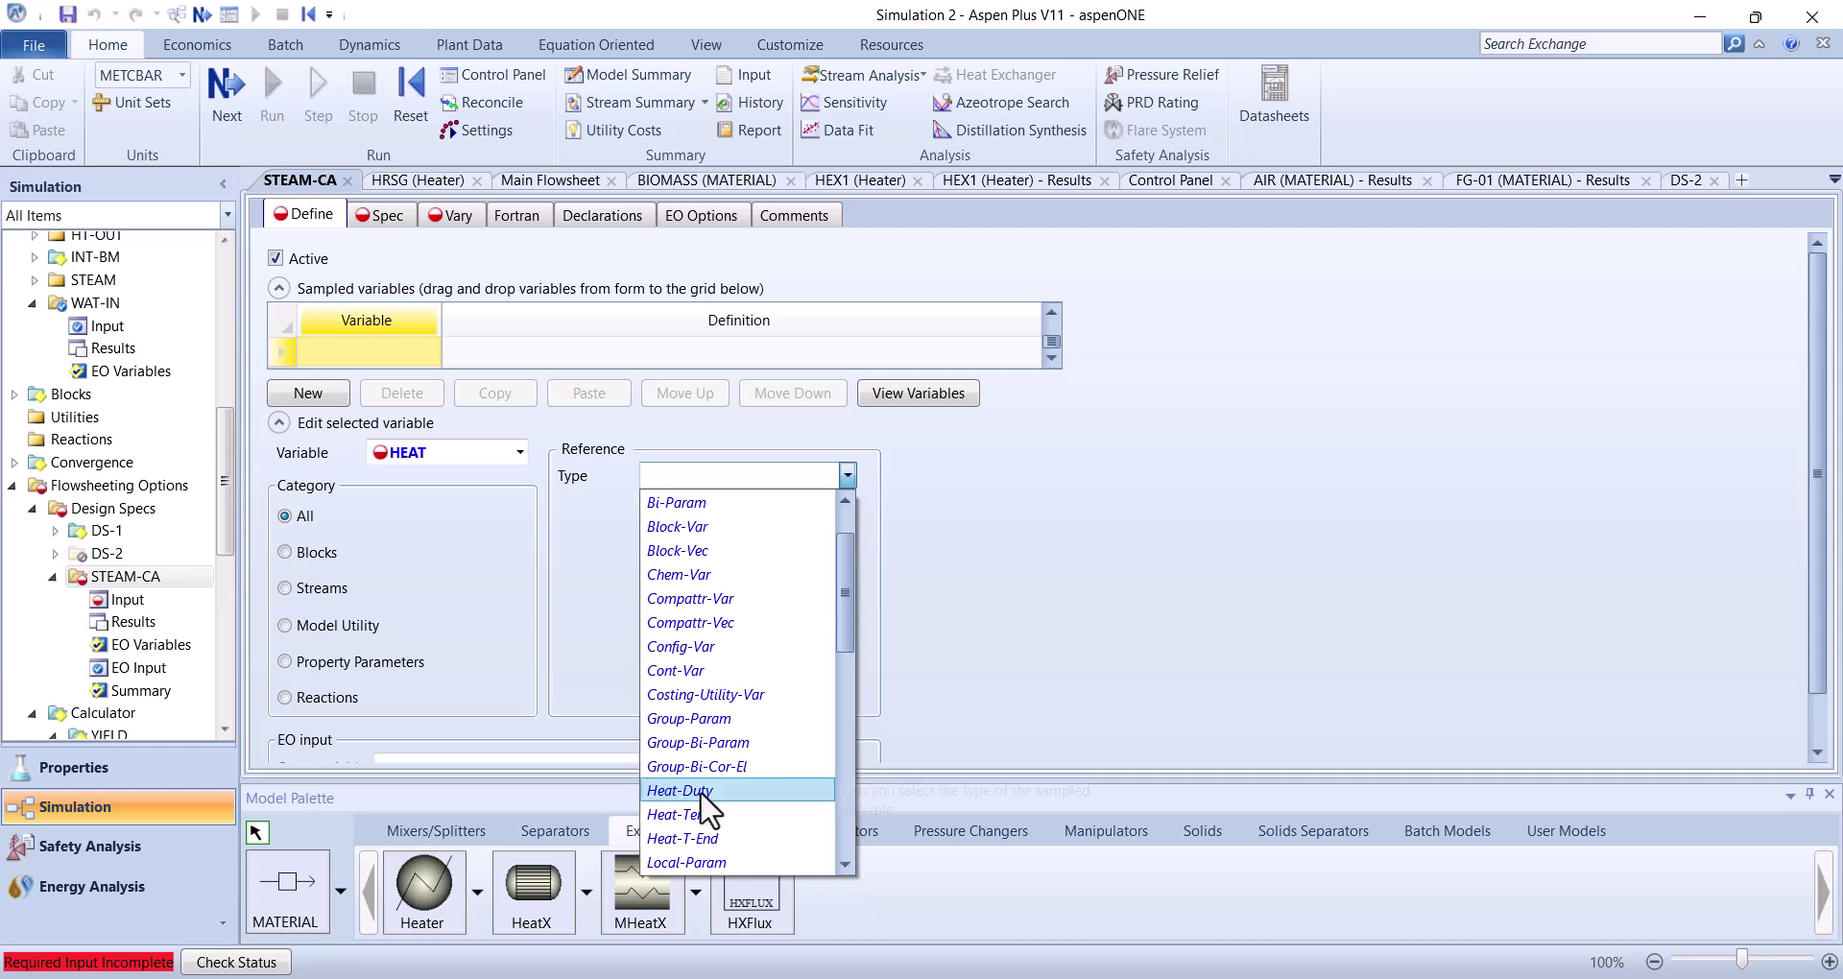
left_click(702, 790)
left_click(846, 504)
left_click(689, 560)
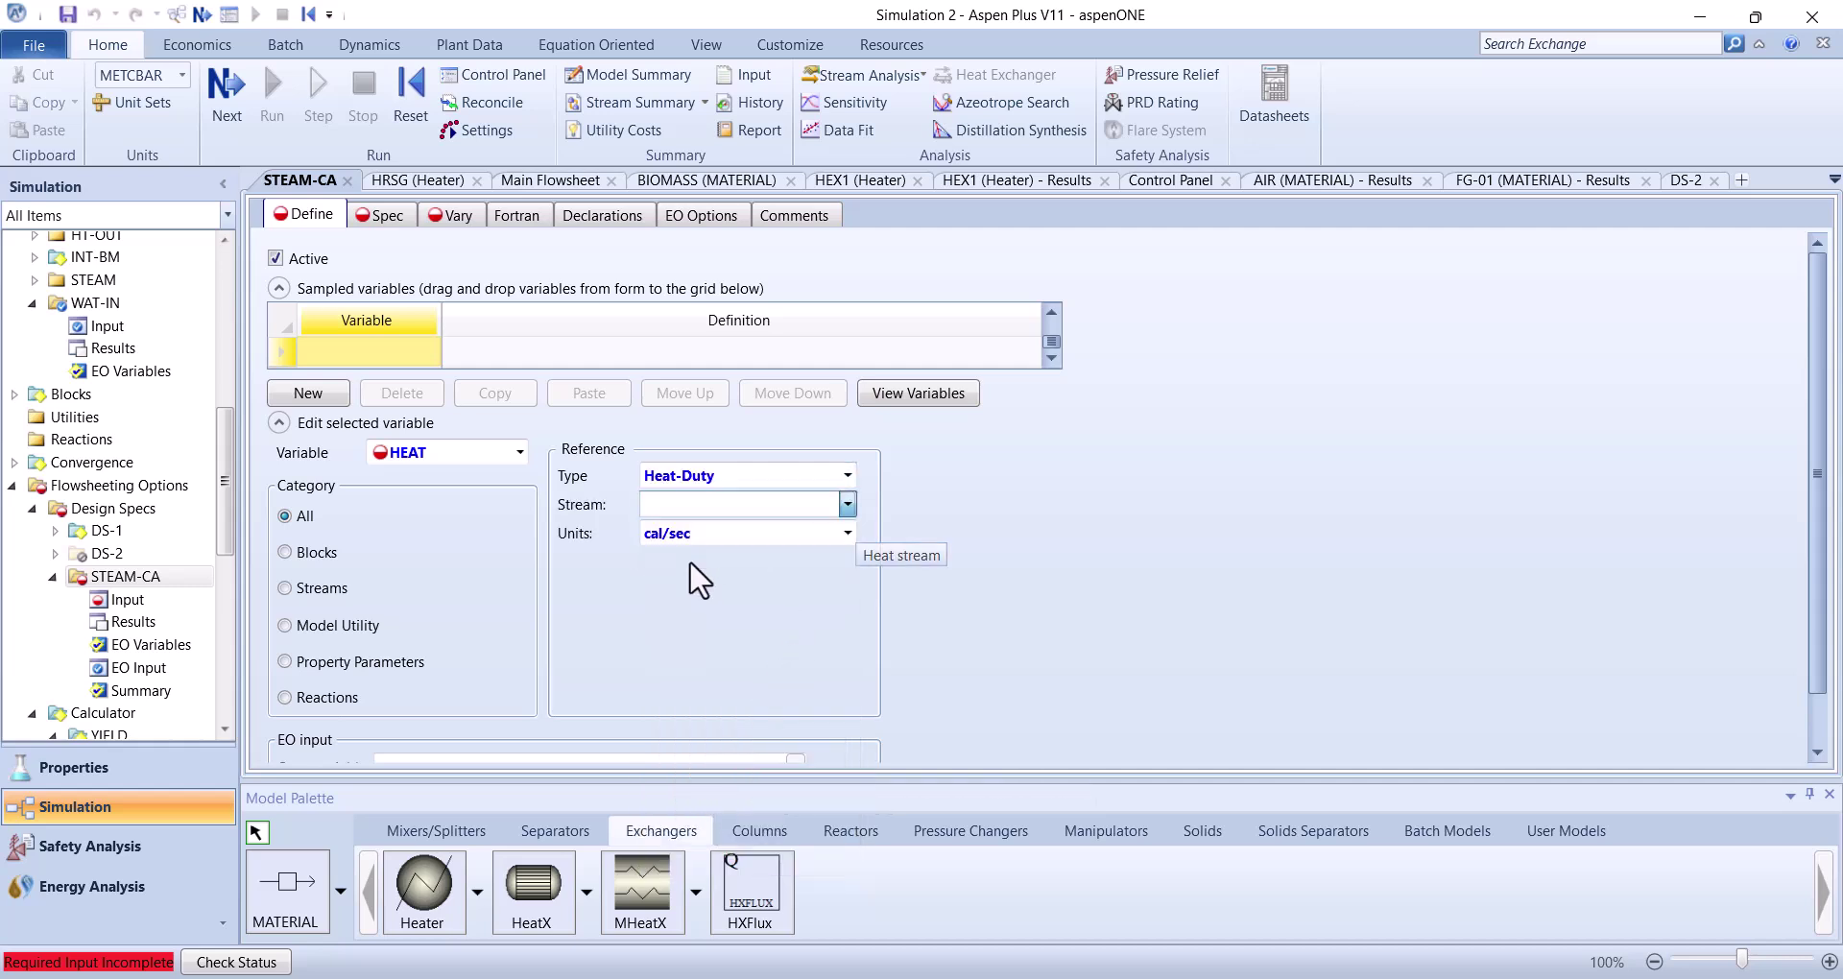
left_click(388, 223)
type("HEAT")
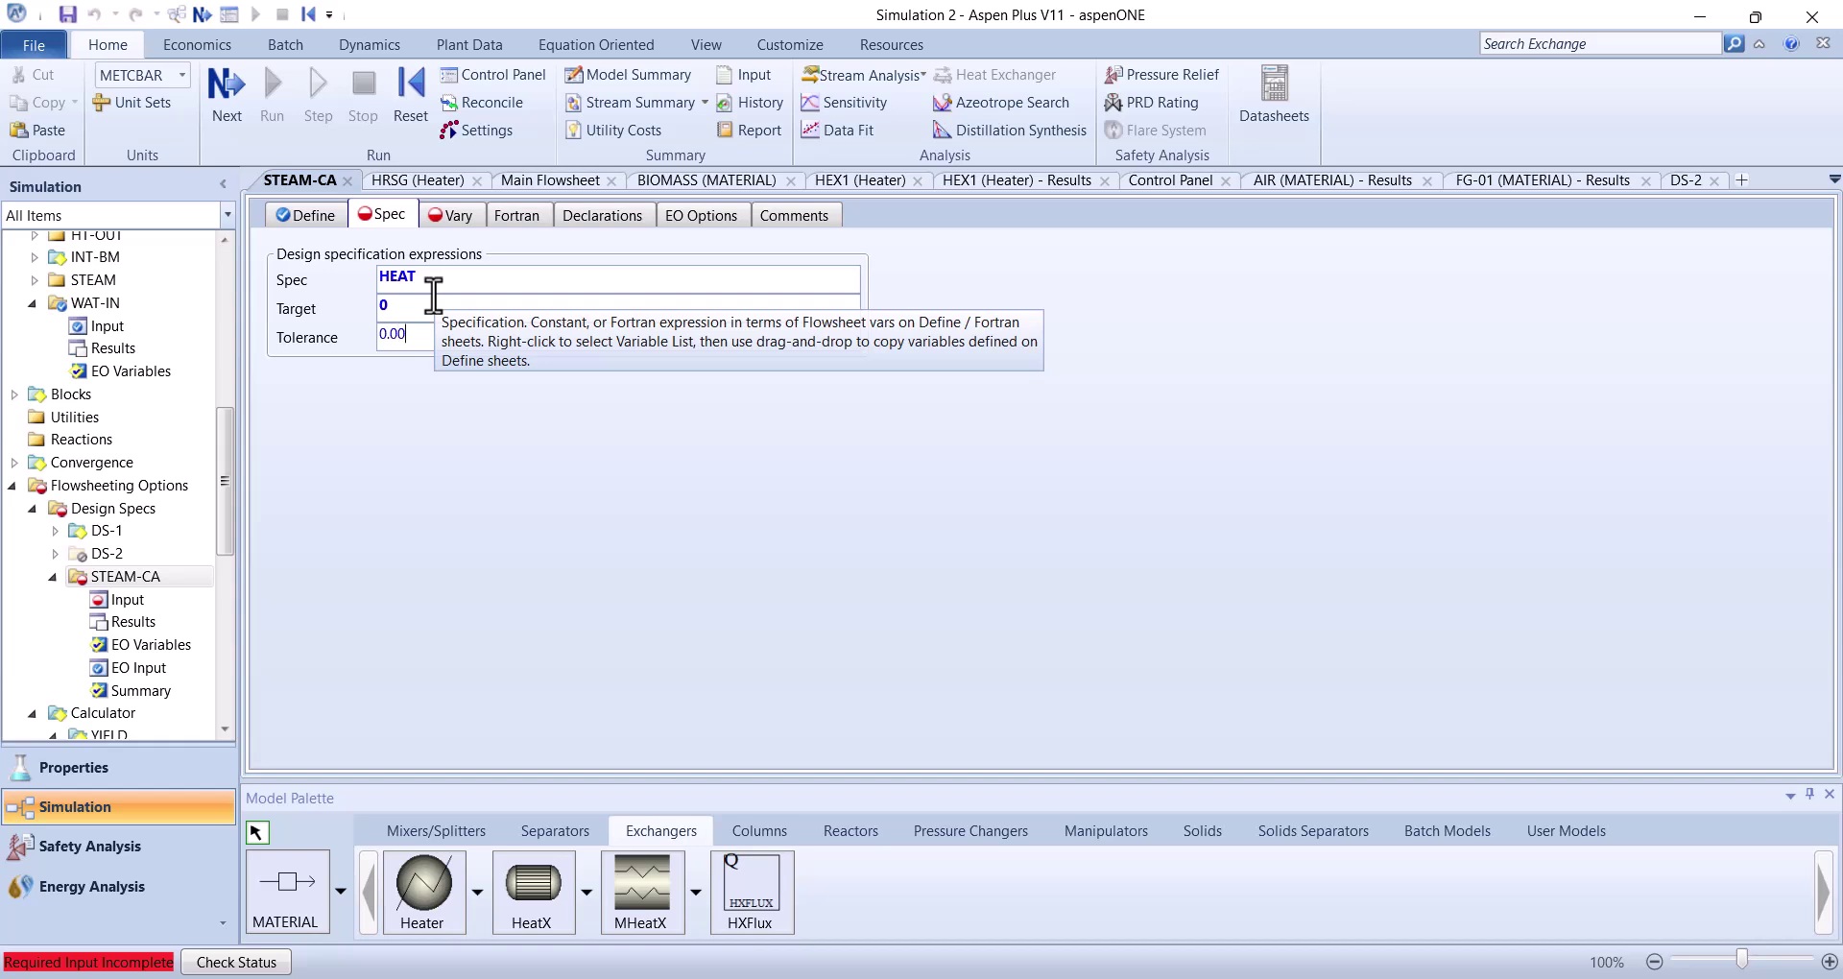
Make the MASS-FLOW stream variable of WAT-IN's MIXED substream the manipulated variable of the STEAM-CA design spec
left_click(451, 220)
left_click(515, 290)
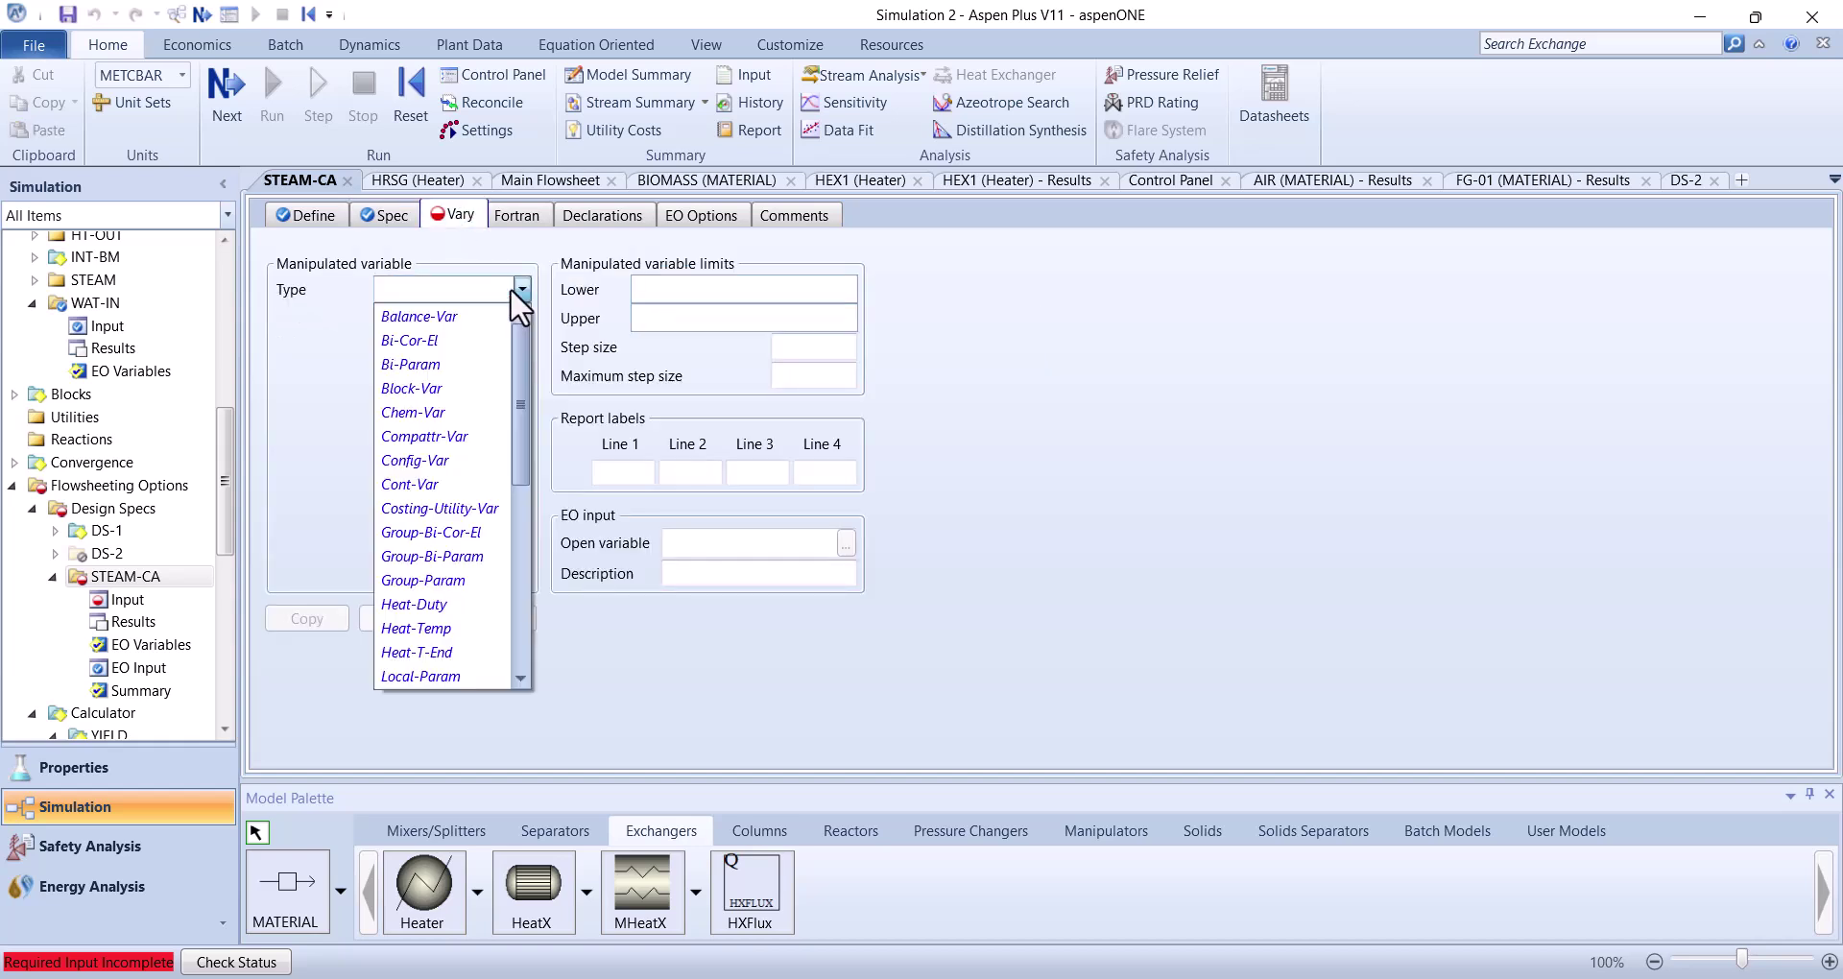
scroll(510, 286, "down", 5)
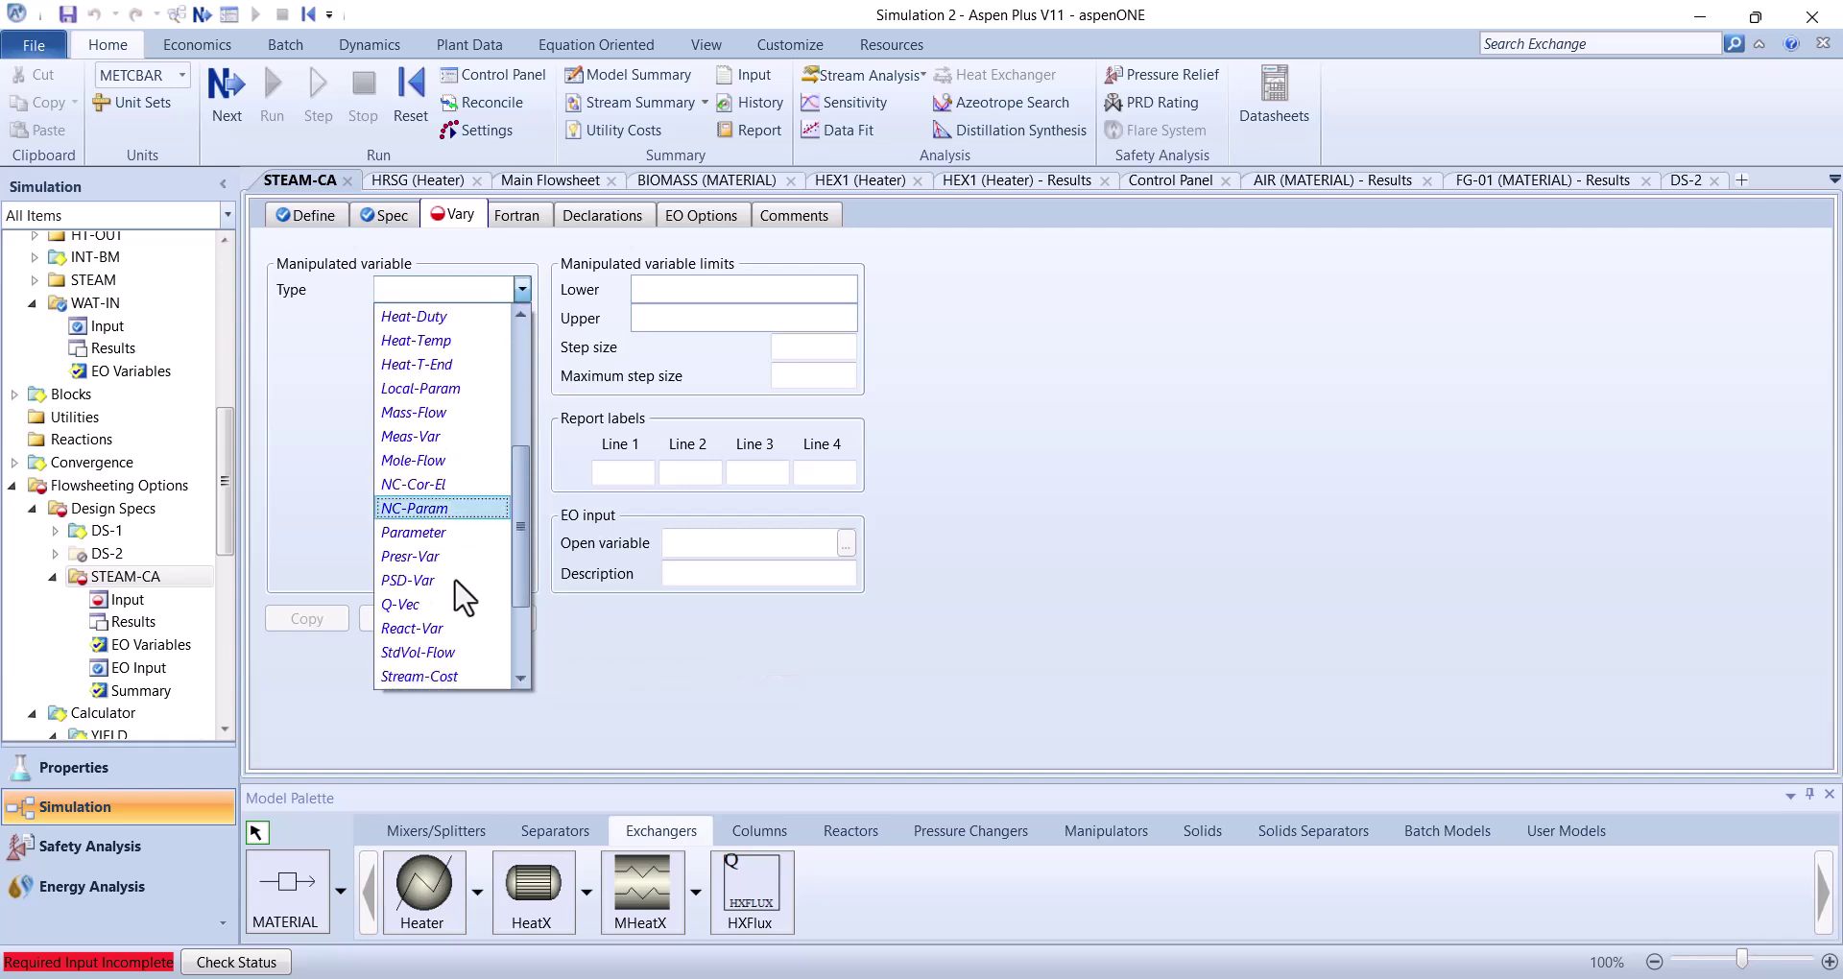
scroll(461, 605, "down", 1)
left_click(447, 625)
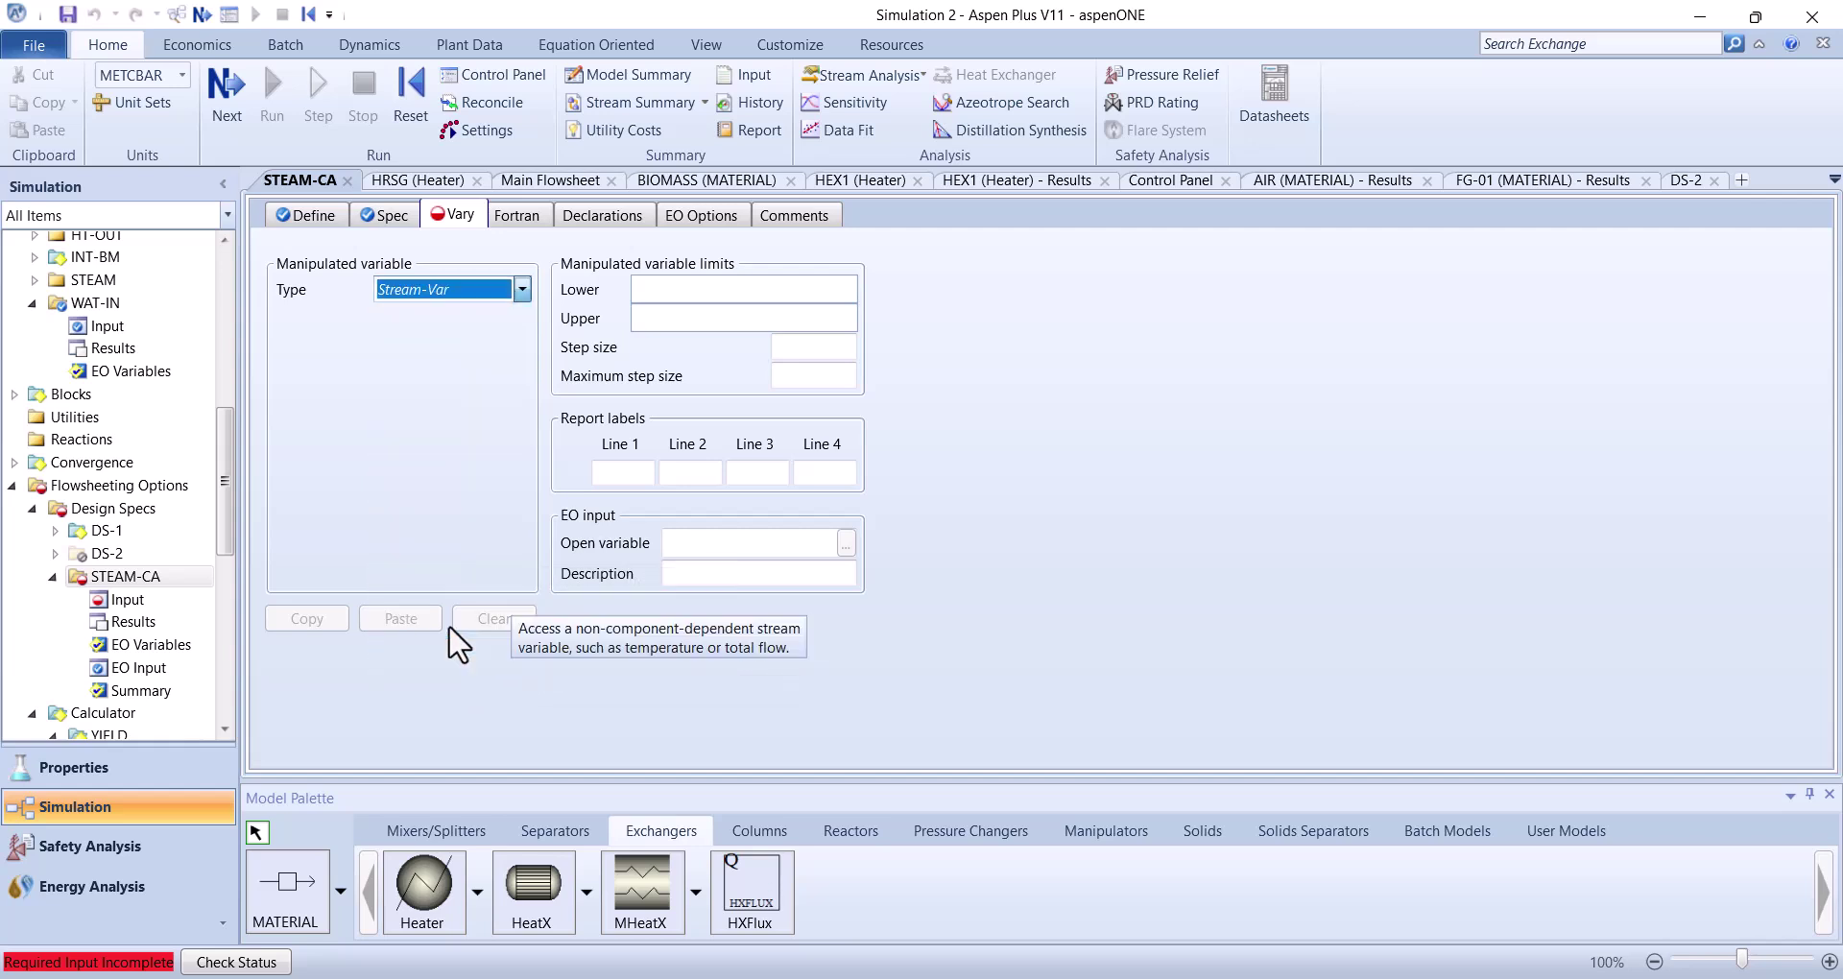
left_click(521, 318)
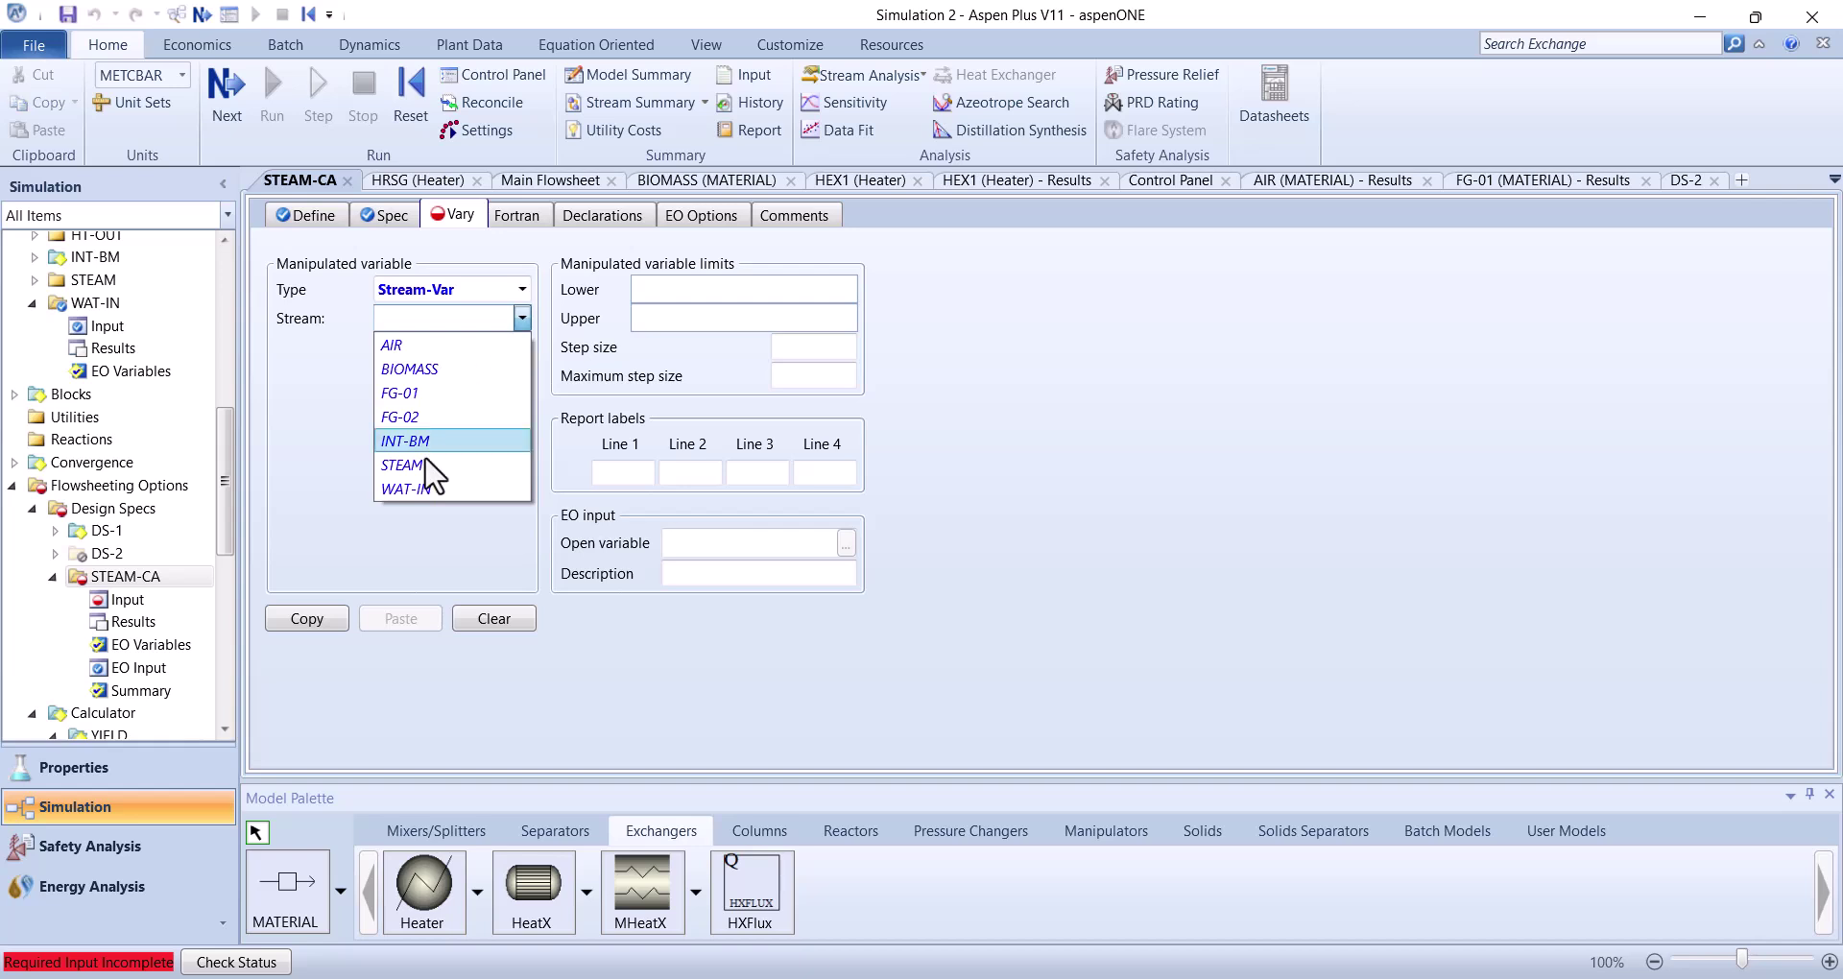
left_click(412, 489)
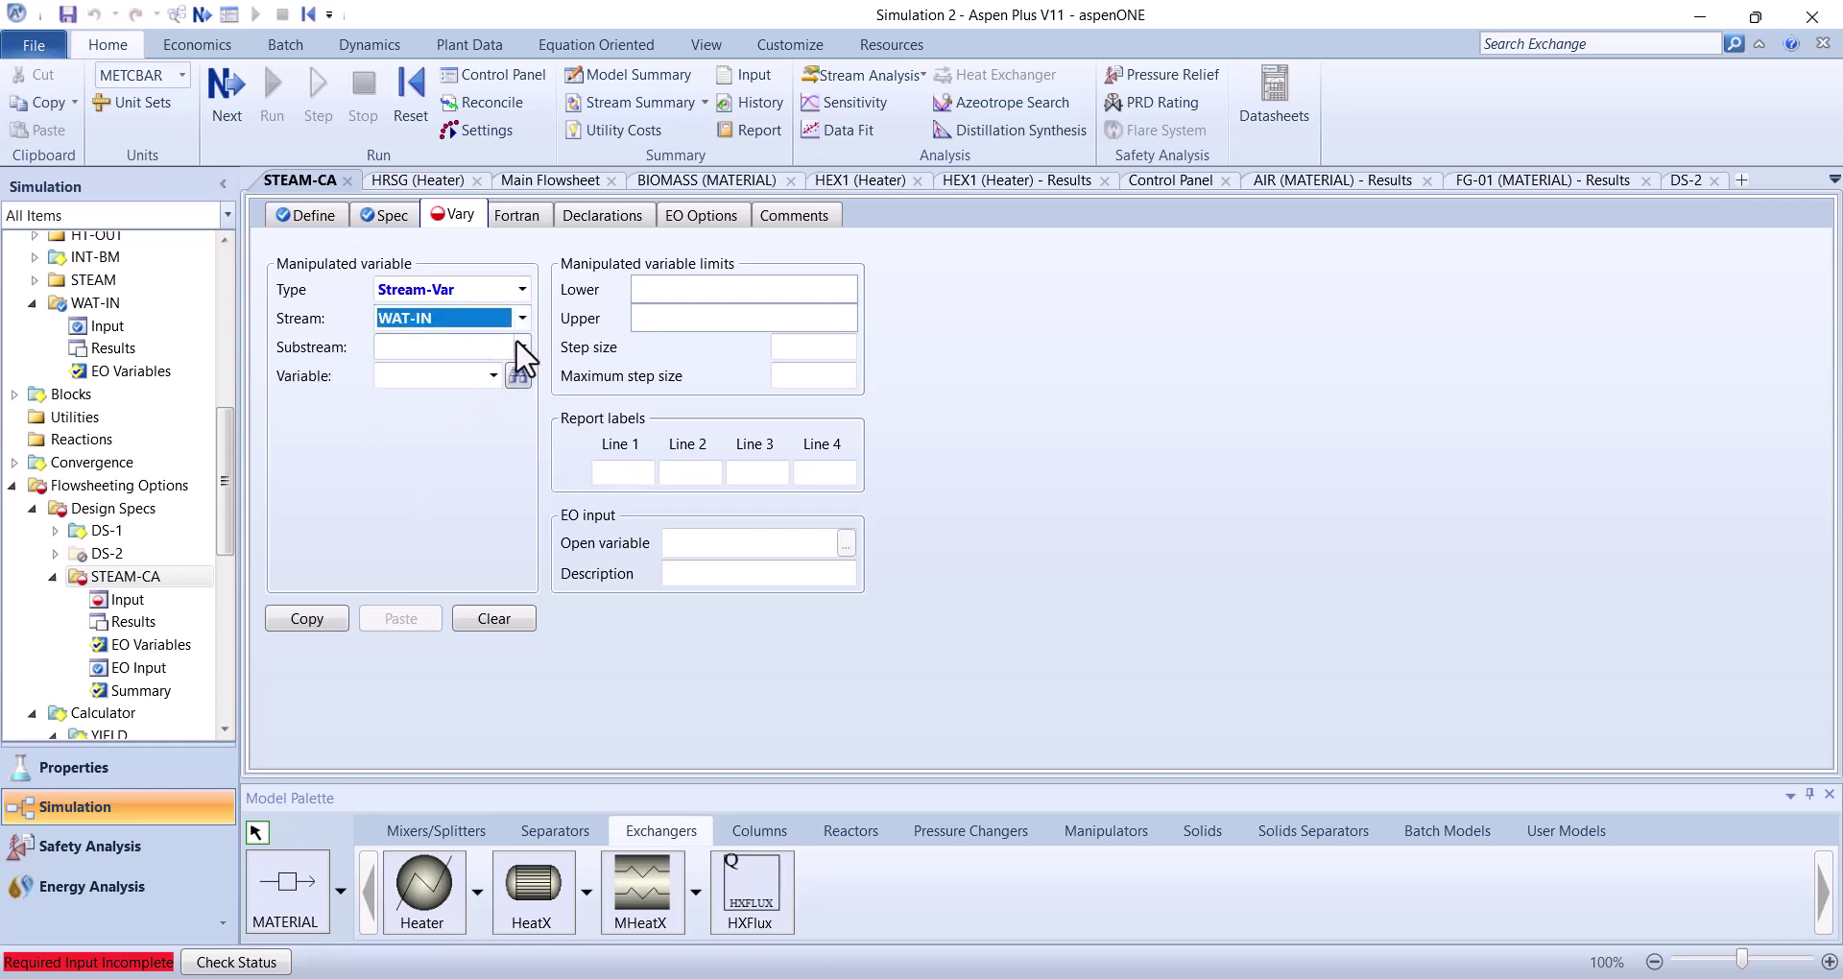
left_click(519, 344)
left_click(457, 376)
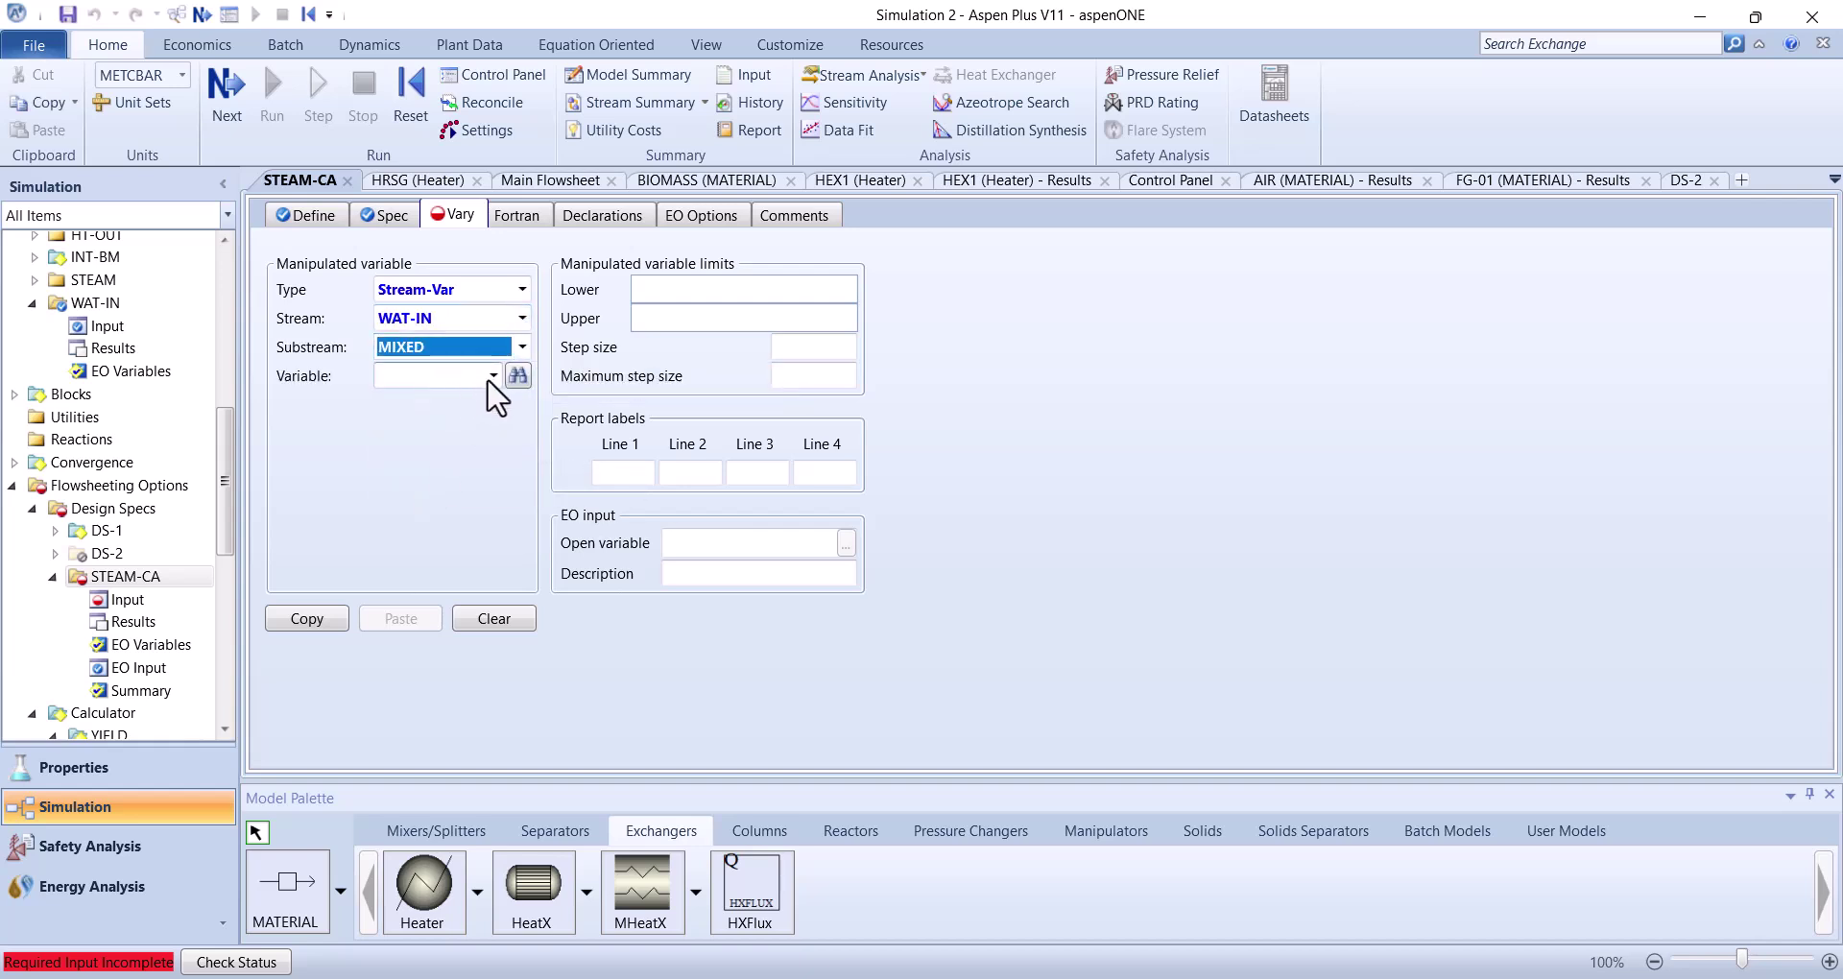
left_click(492, 376)
left_click(447, 399)
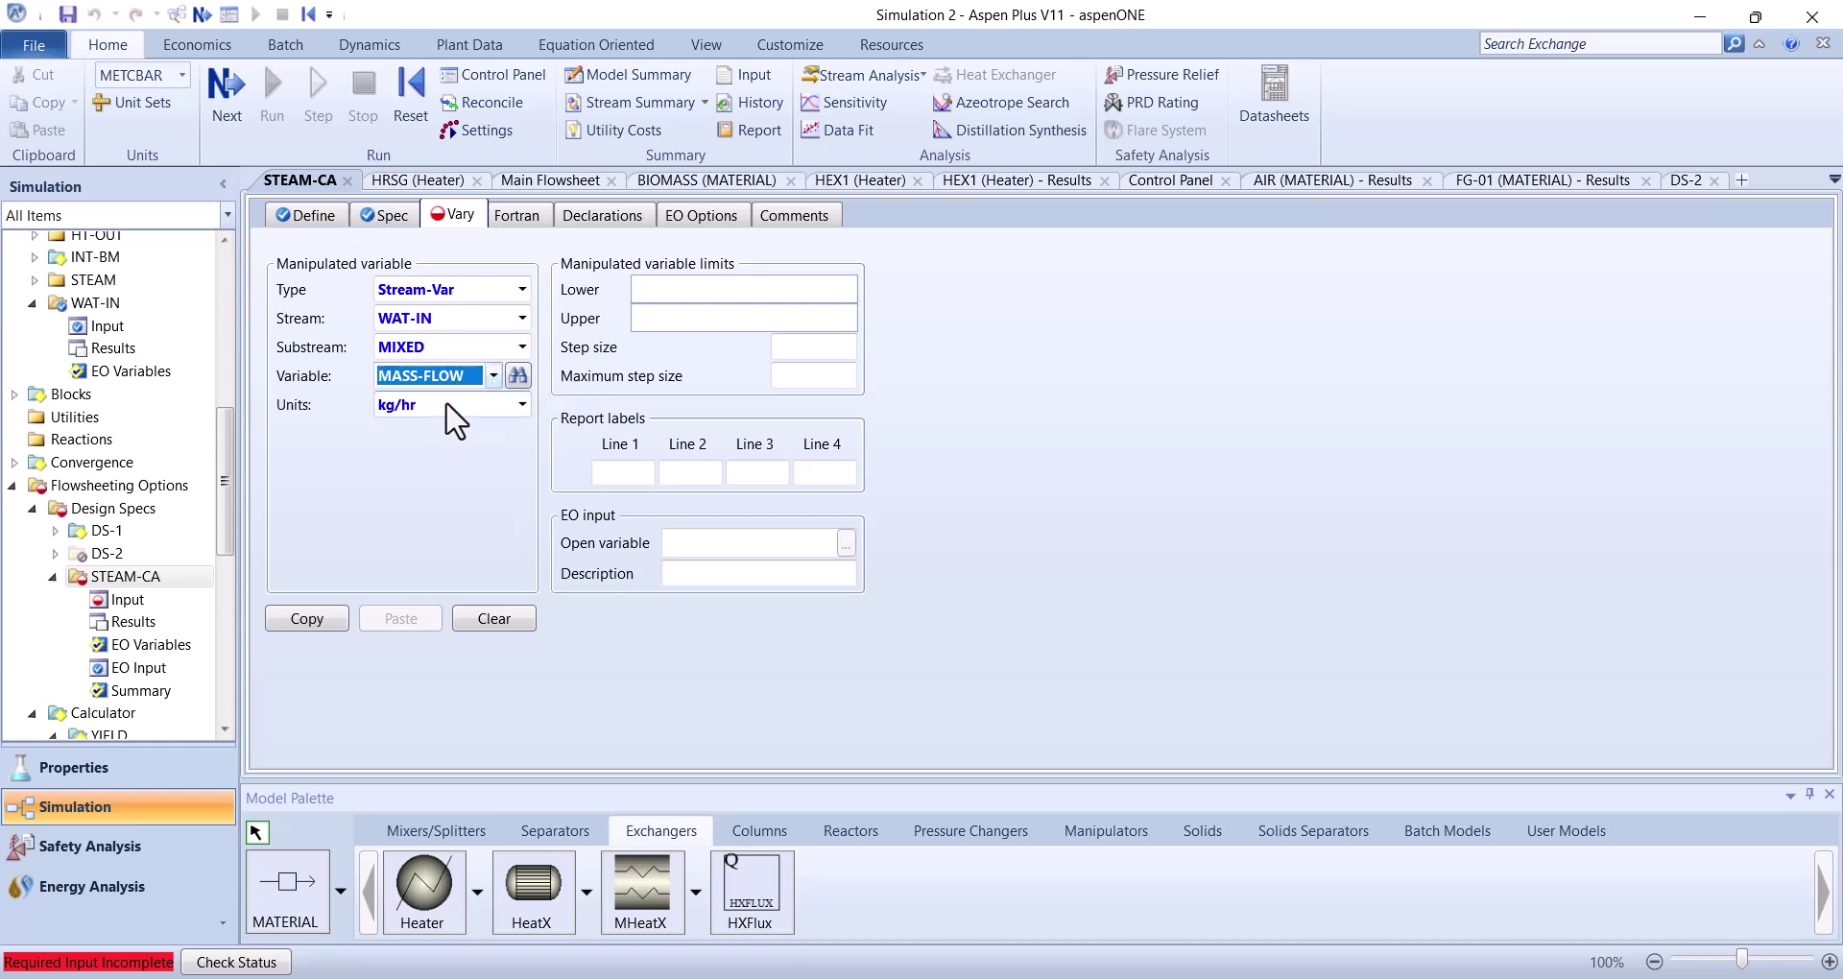
Set the manipulated mass flow's units to kg/sec, with a lower limit of 0 and an upper limit of 10000
left_click(521, 404)
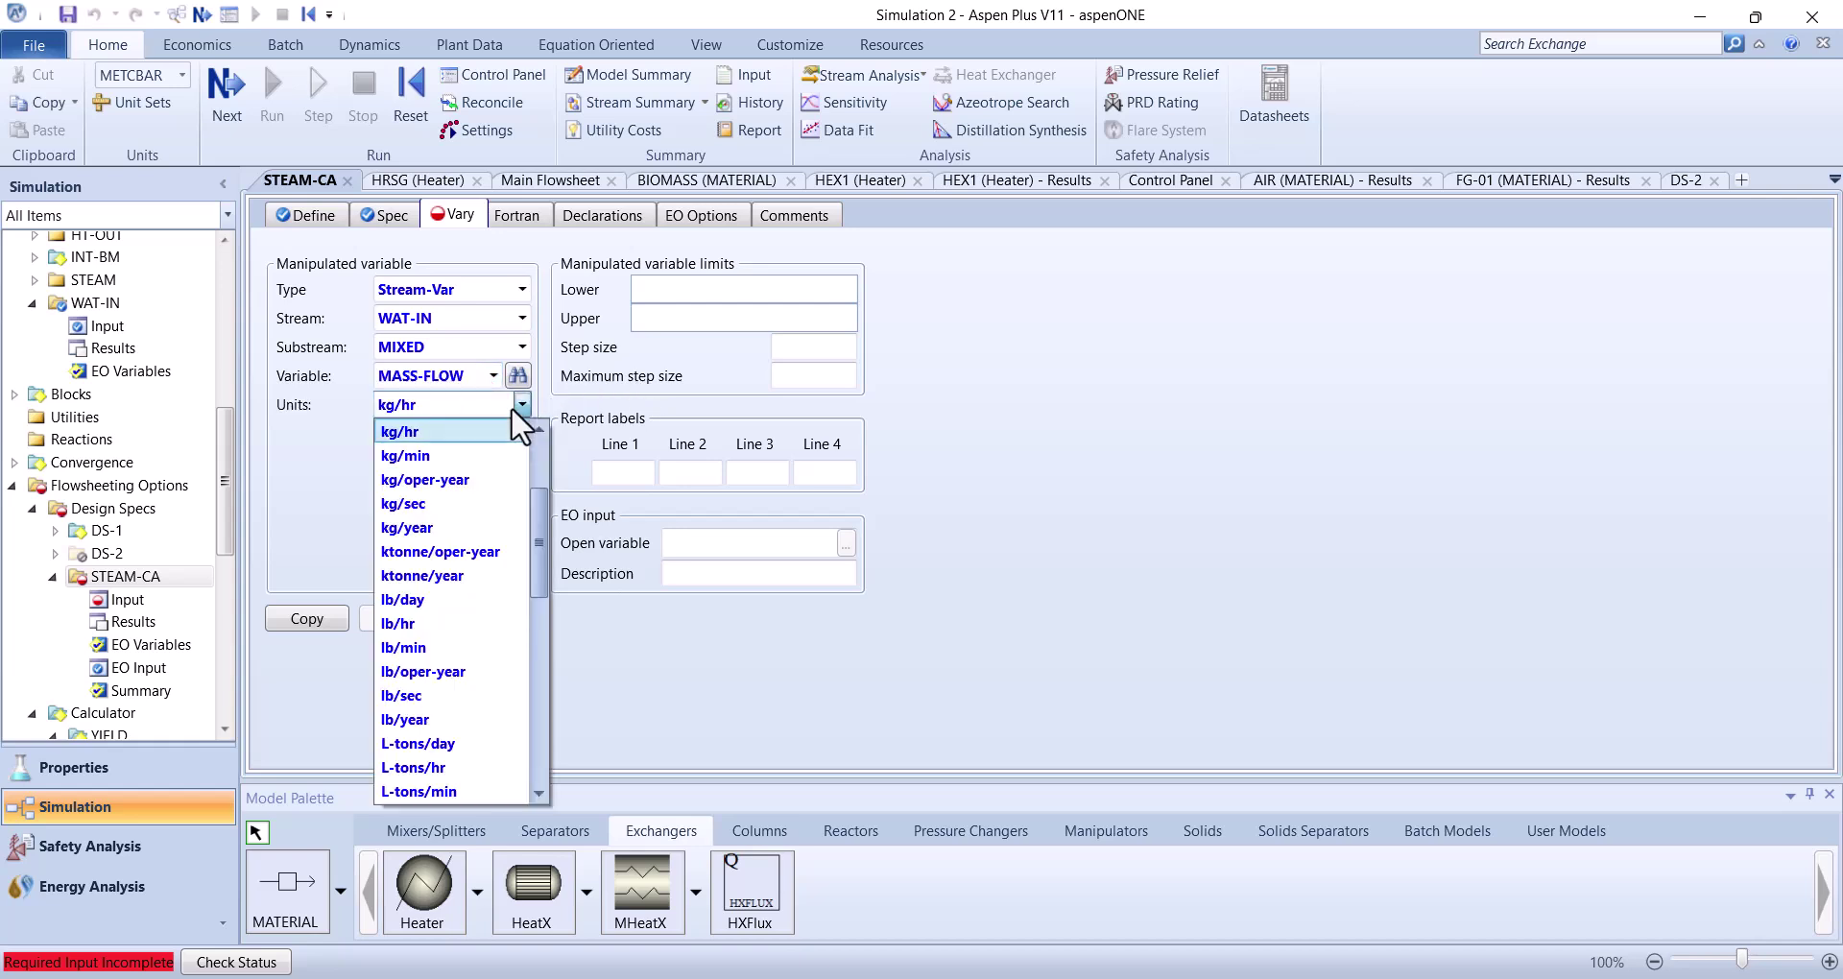
left_click(407, 504)
left_click(685, 291)
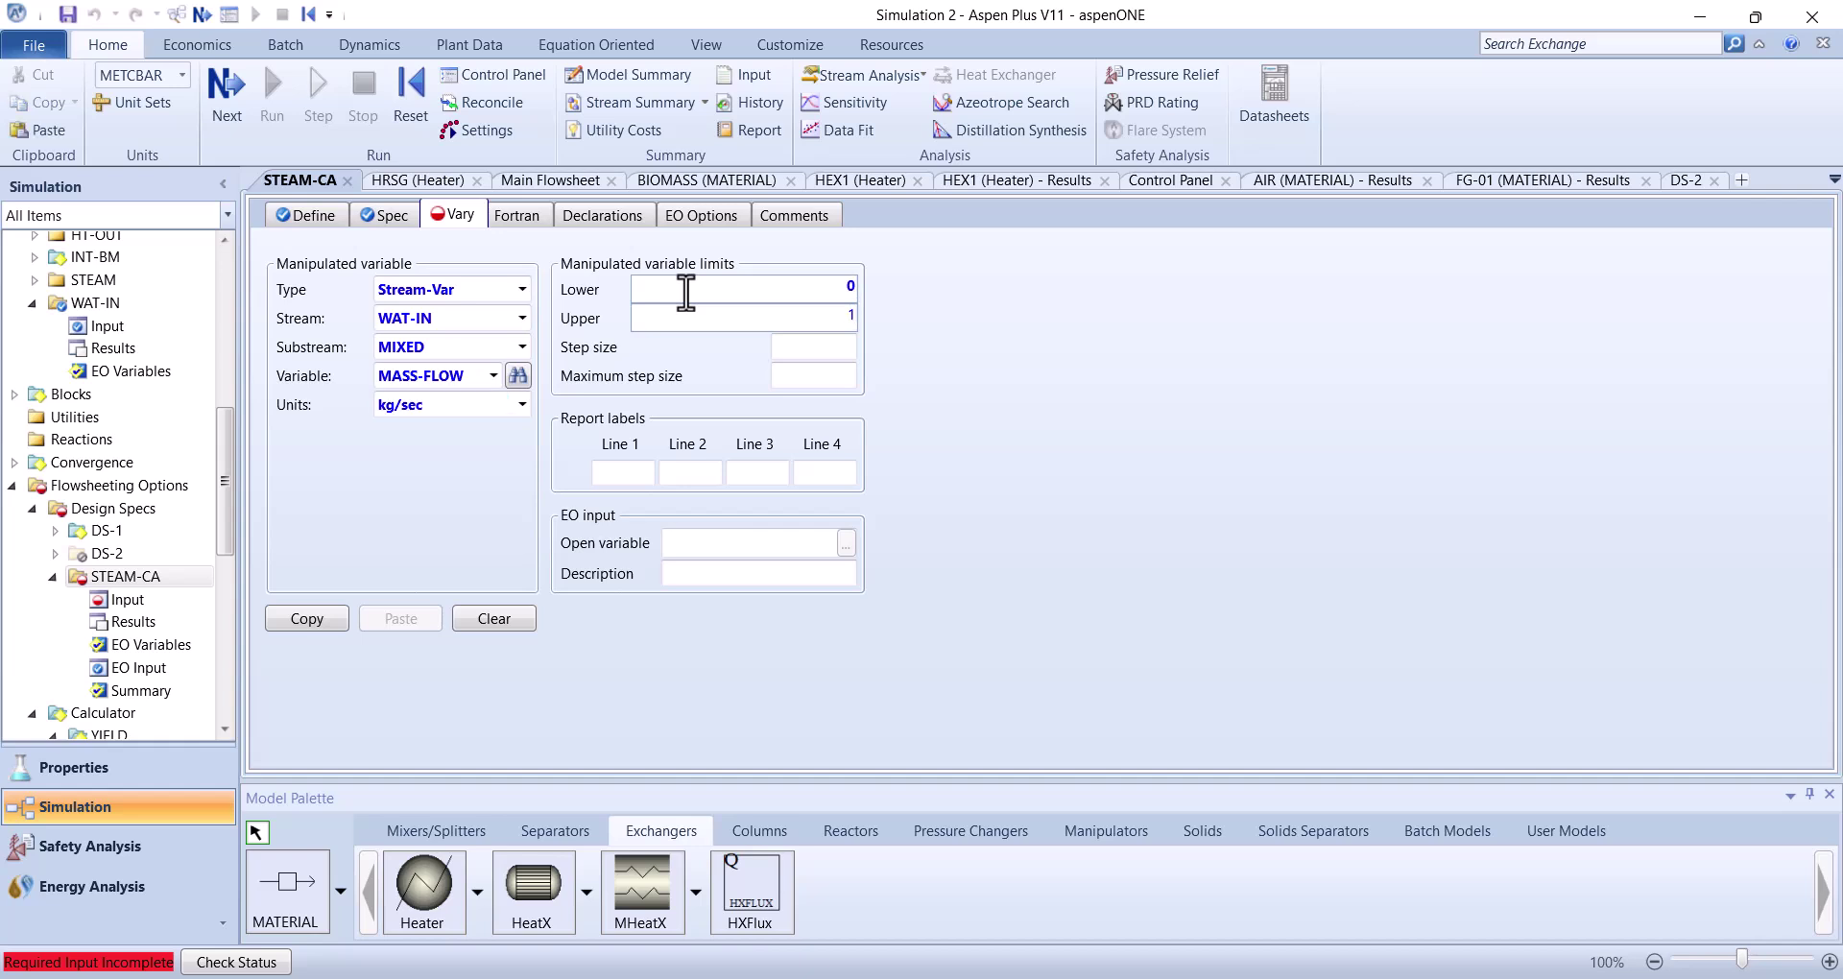
key("Return")
Reinitialize the whole simulation and accept purging all previous results
left_click(411, 91)
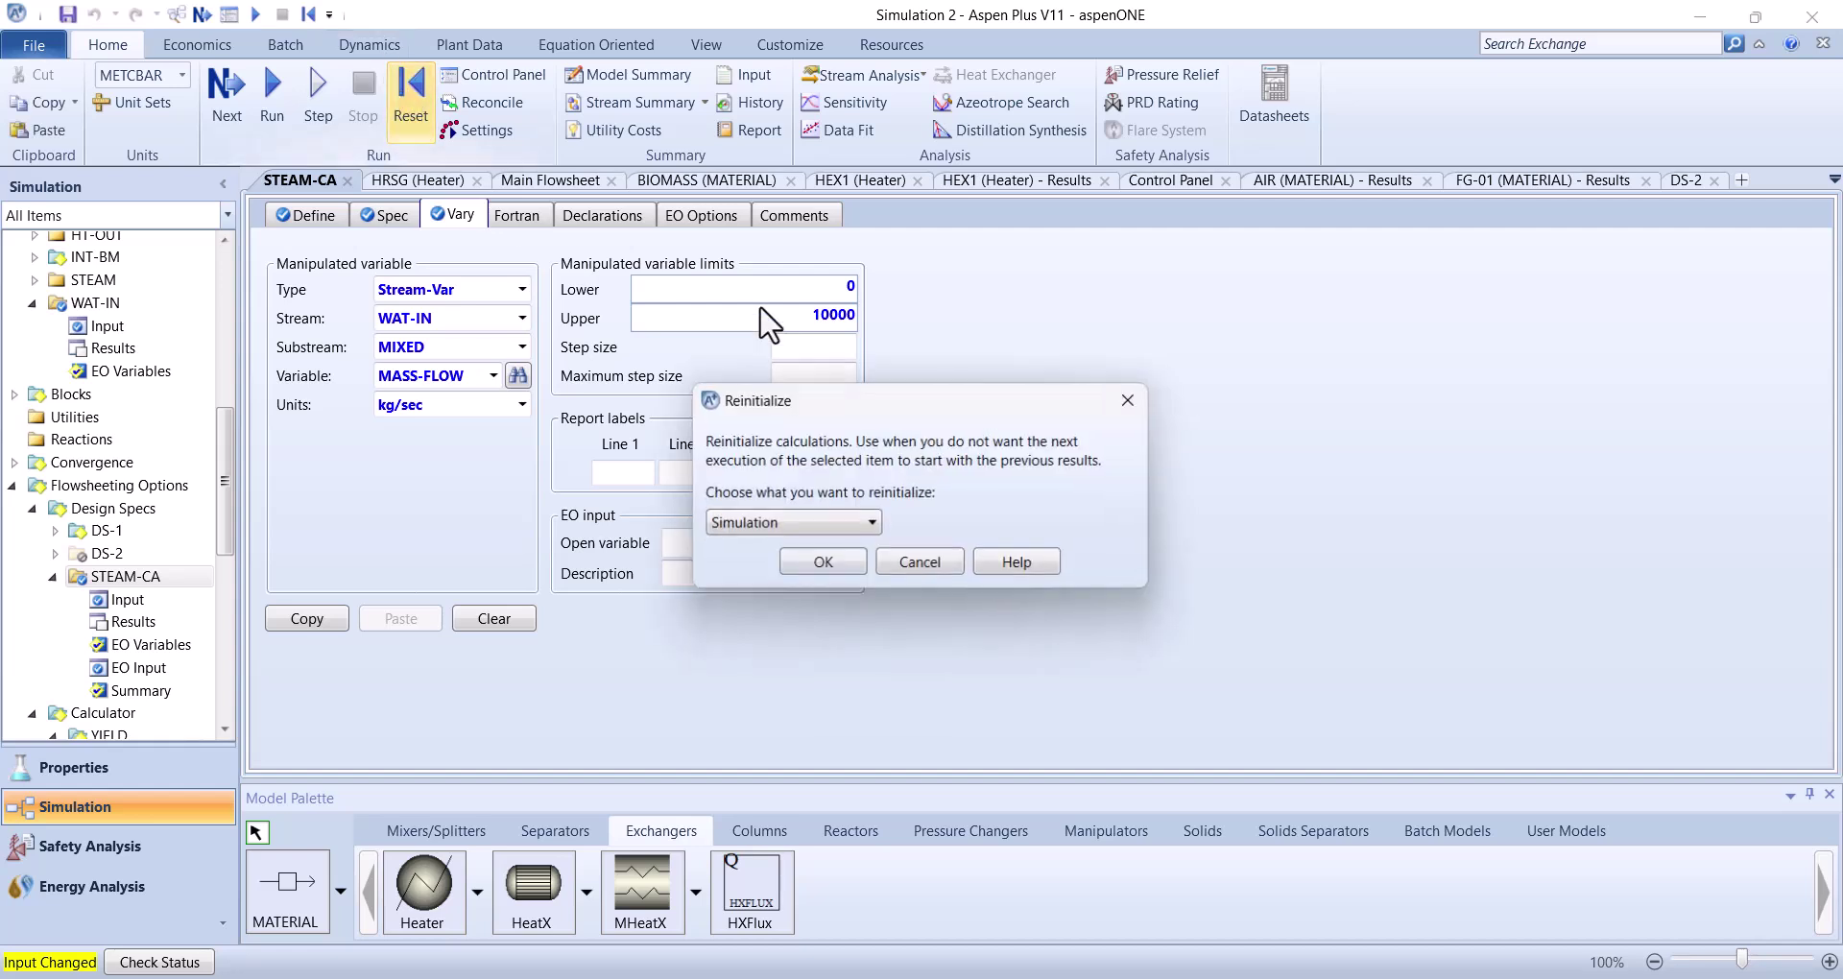
left_click(809, 557)
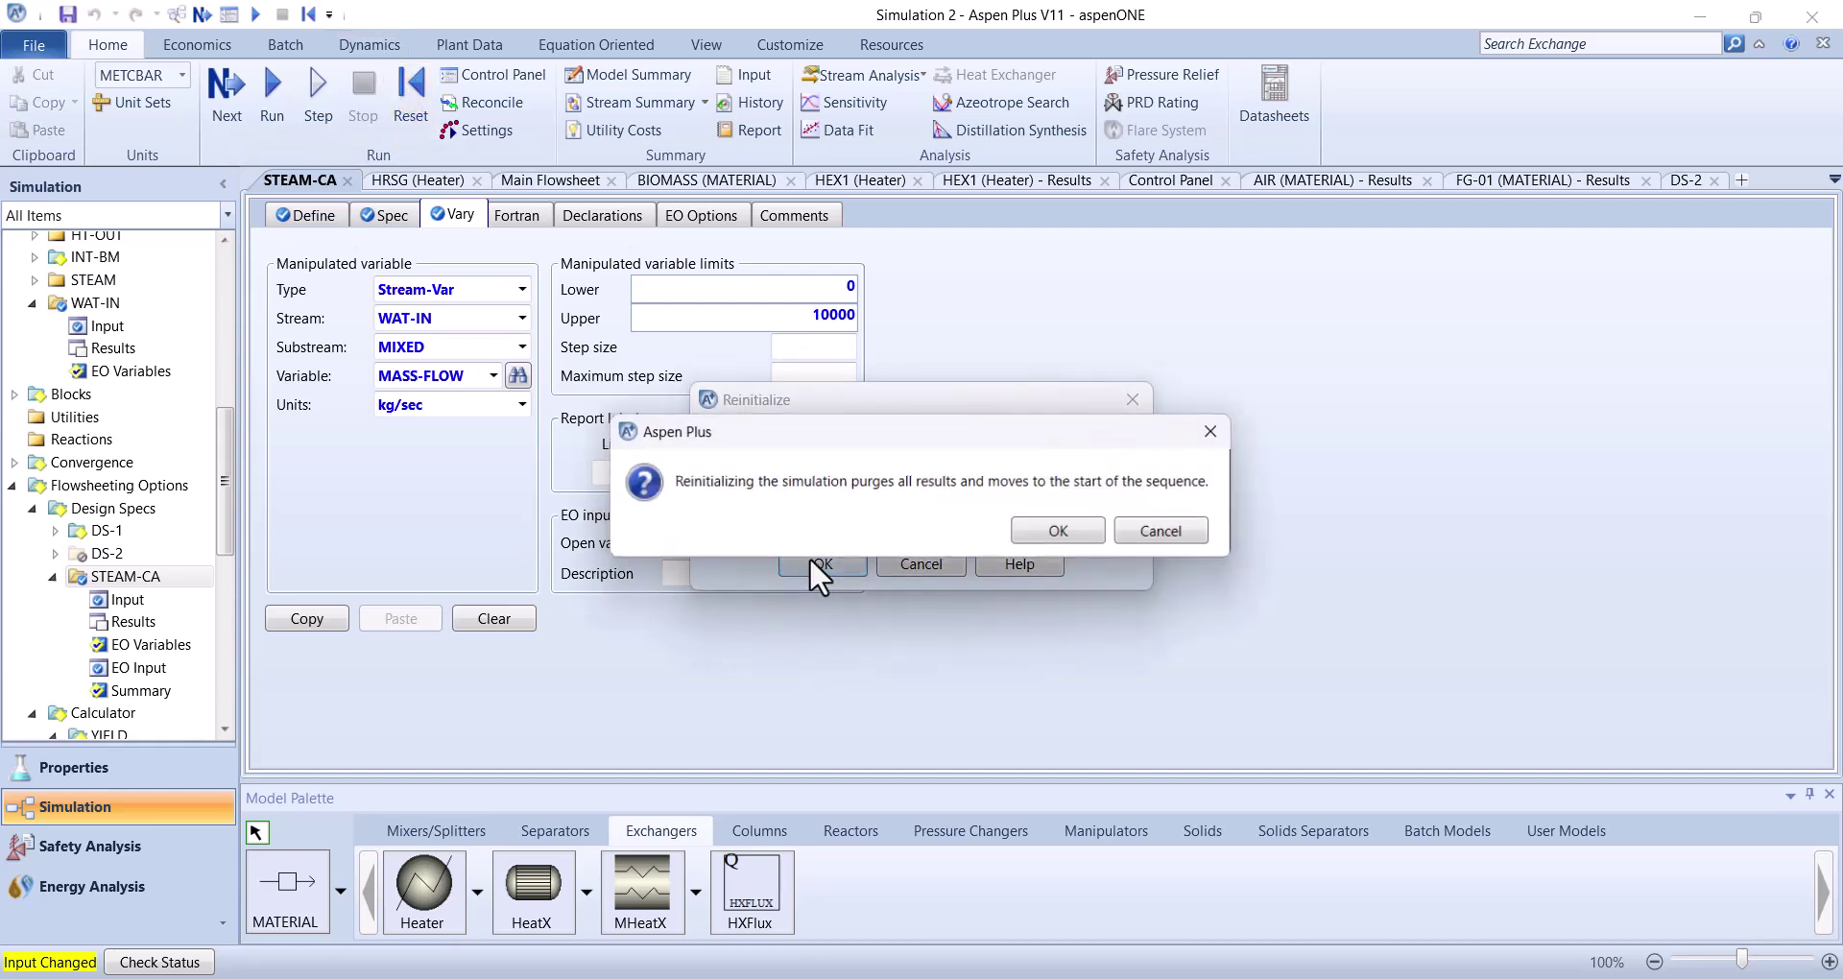
left_click(1038, 534)
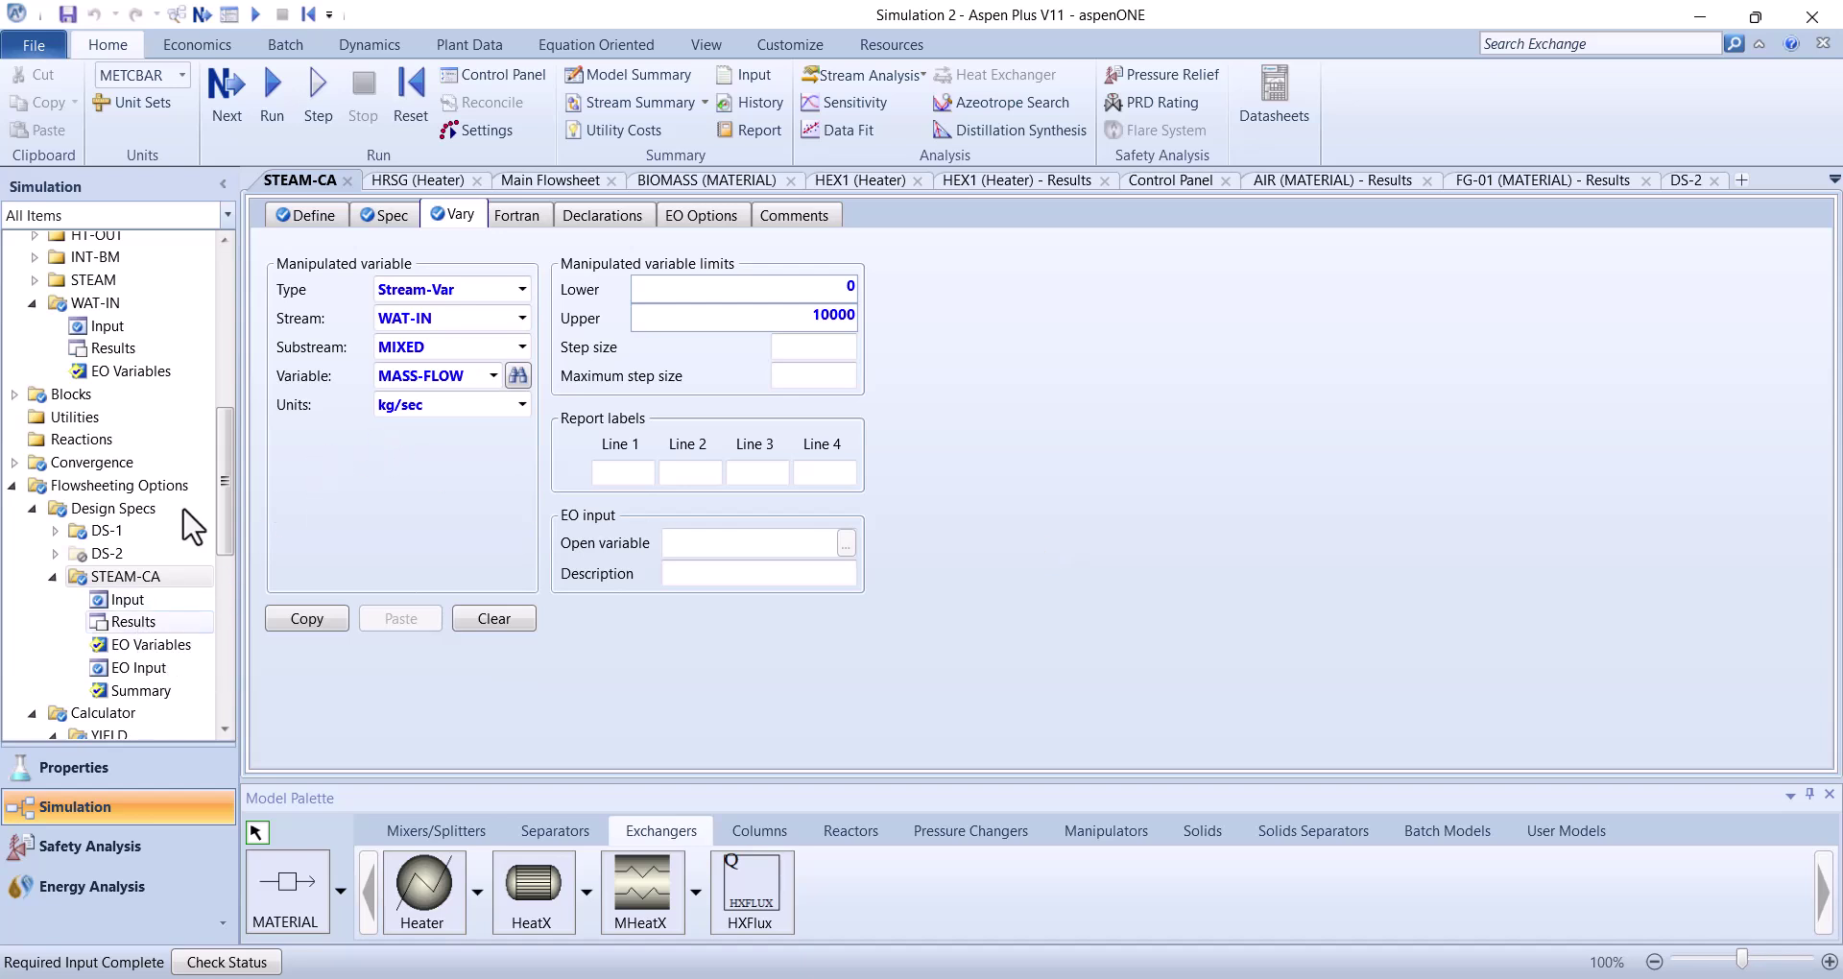
Run the simulation and open the results of the STEAM-CA design spec
left_click(227, 123)
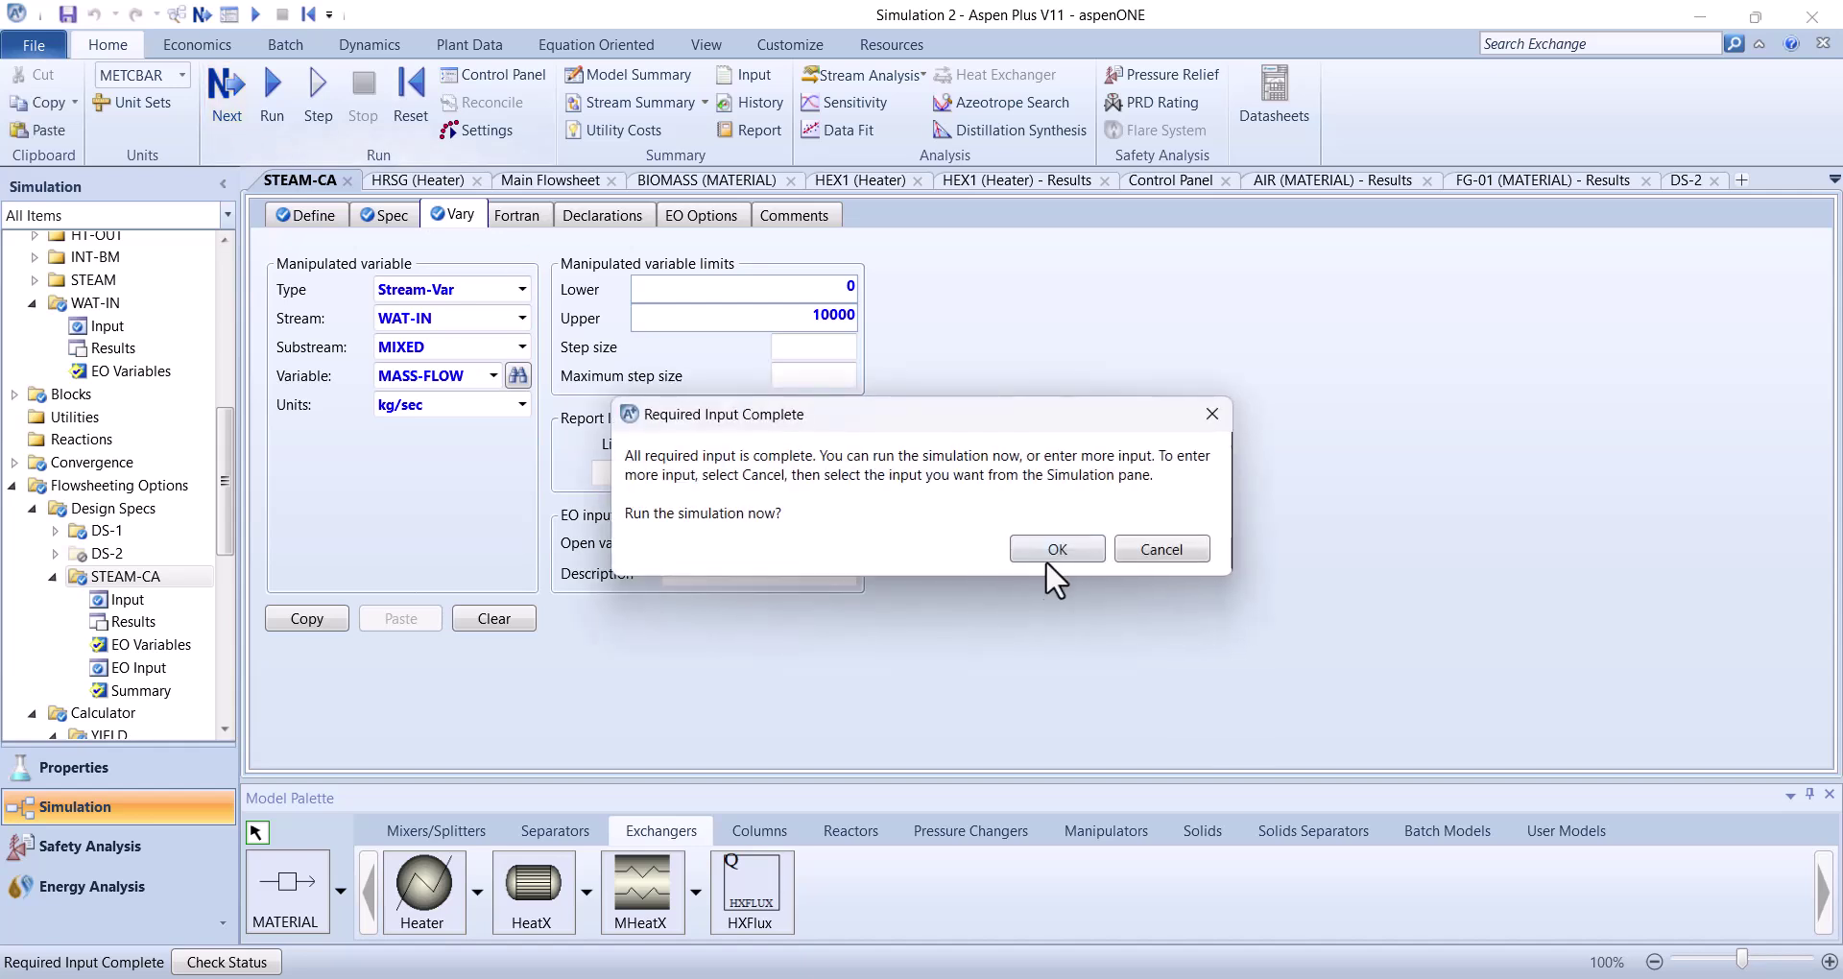
left_click(1076, 555)
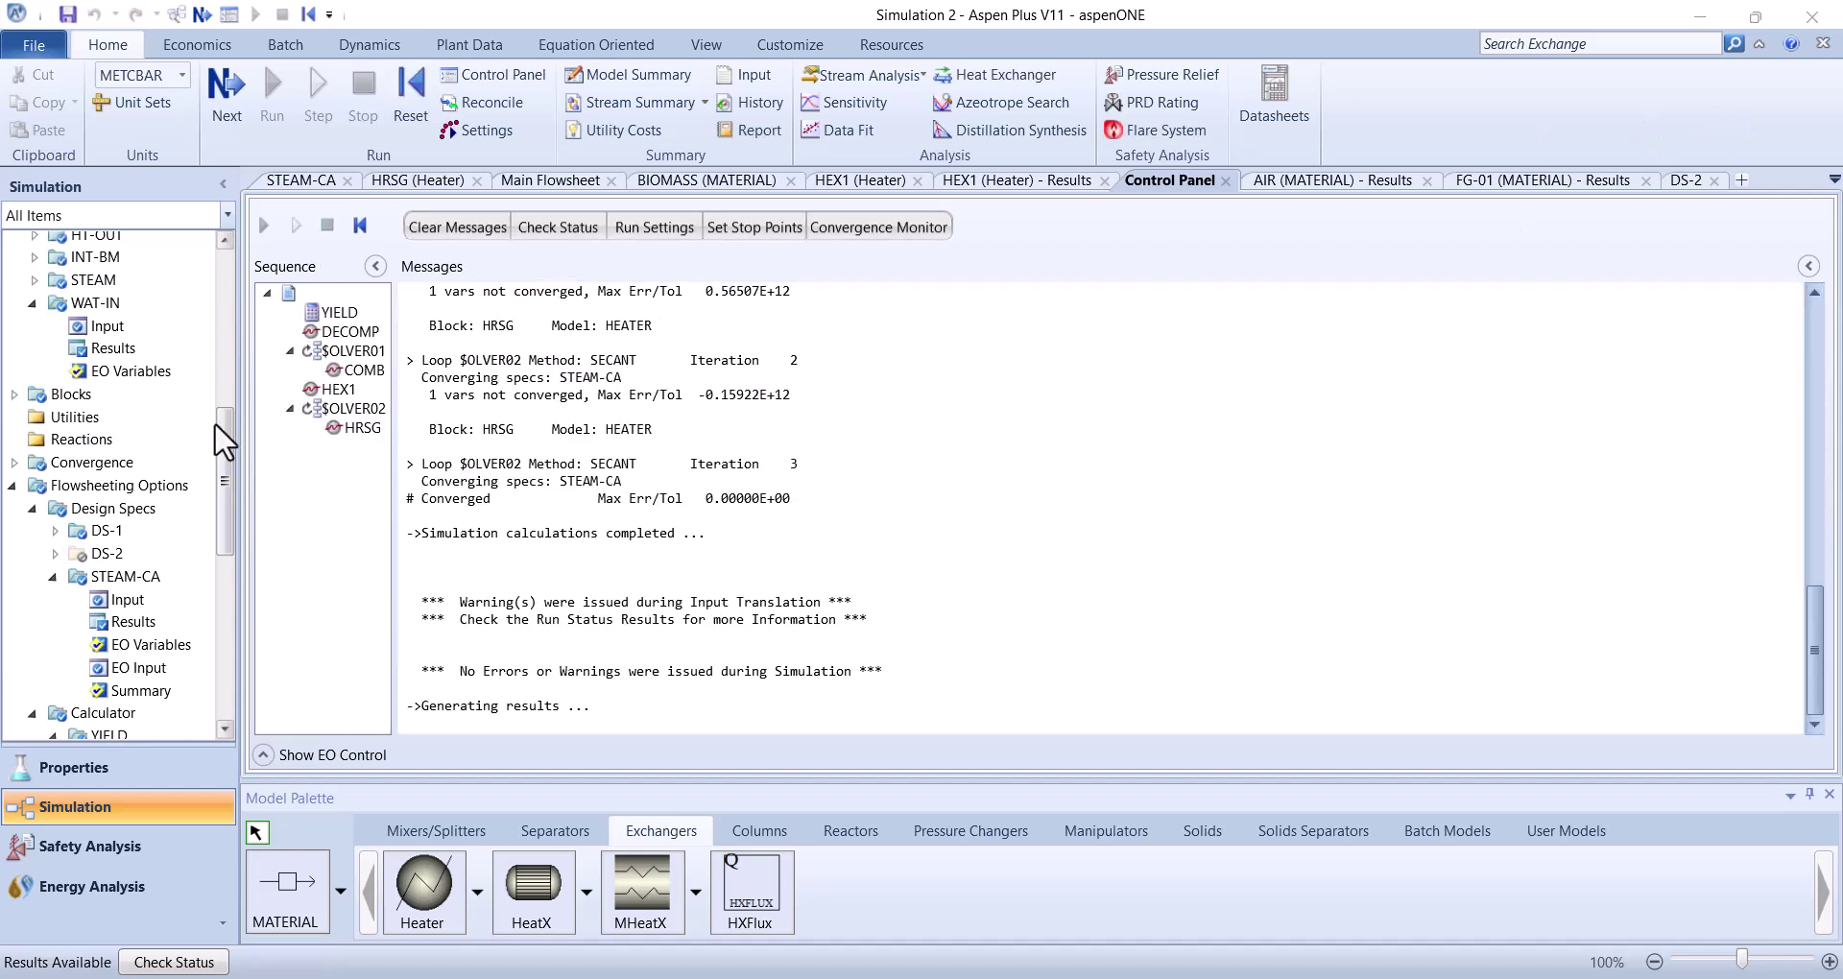
left_click(135, 624)
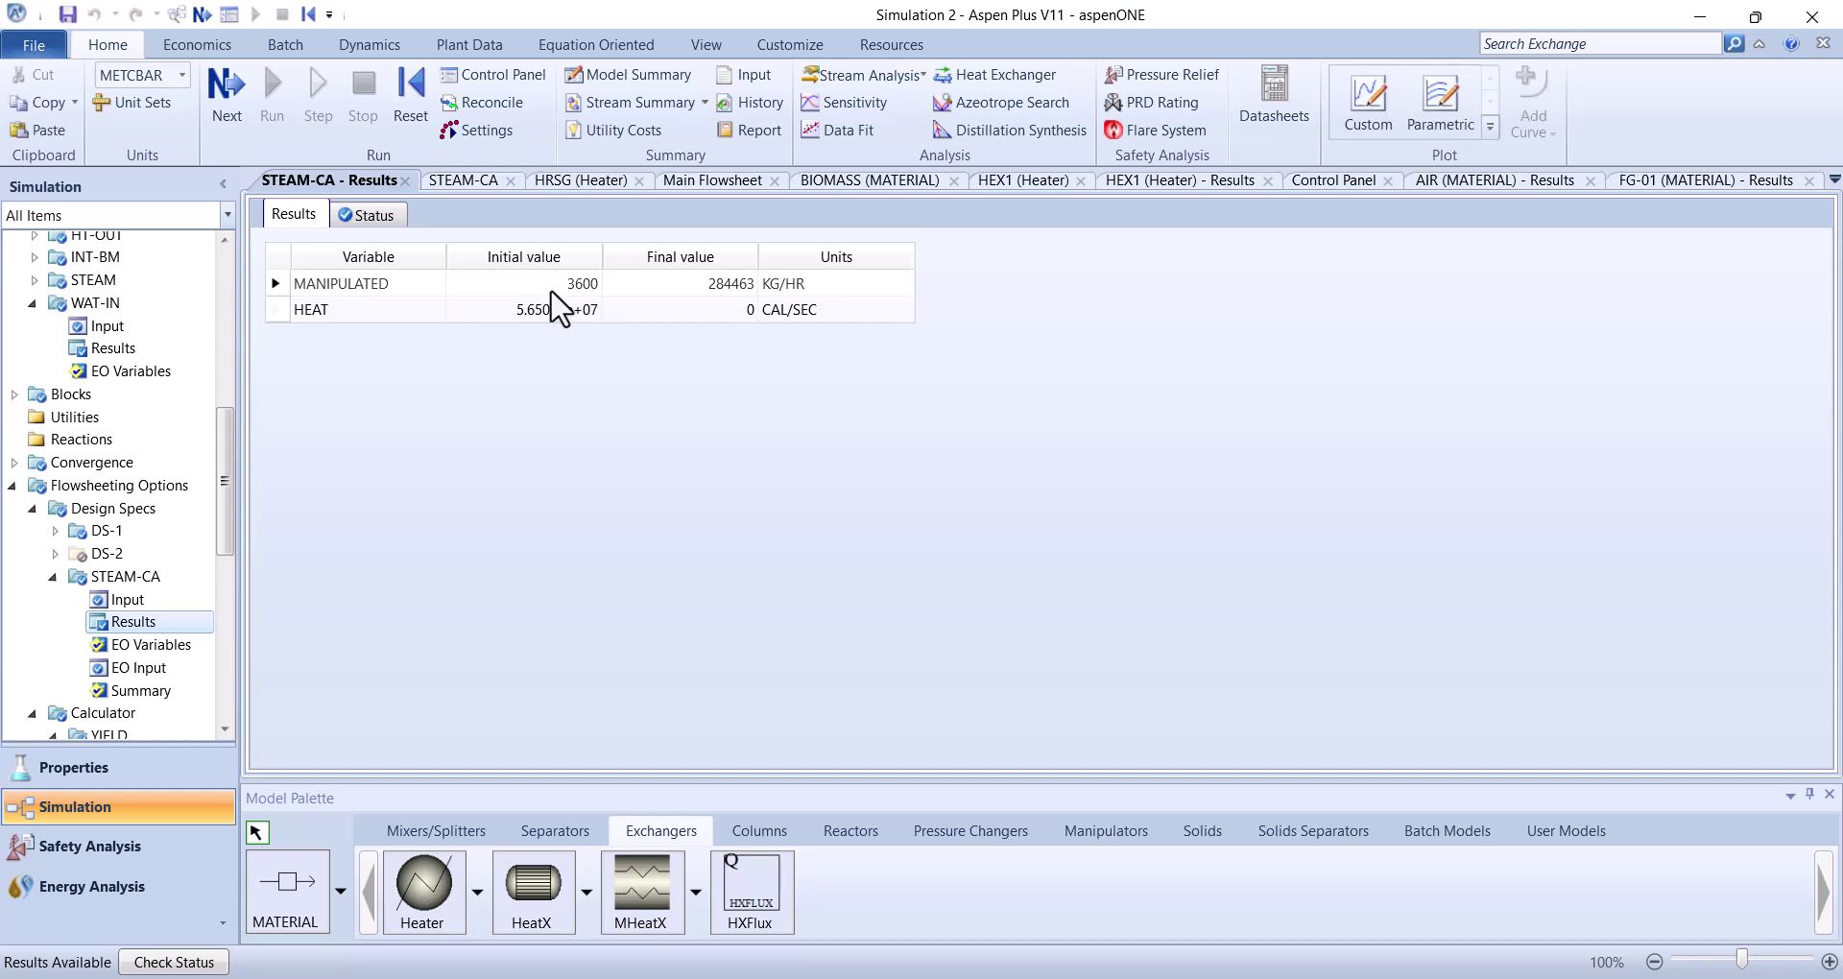
Return to the main flowsheet and shift the HRSG block's duty label clear of the outgoing heat stream line
left_click(707, 188)
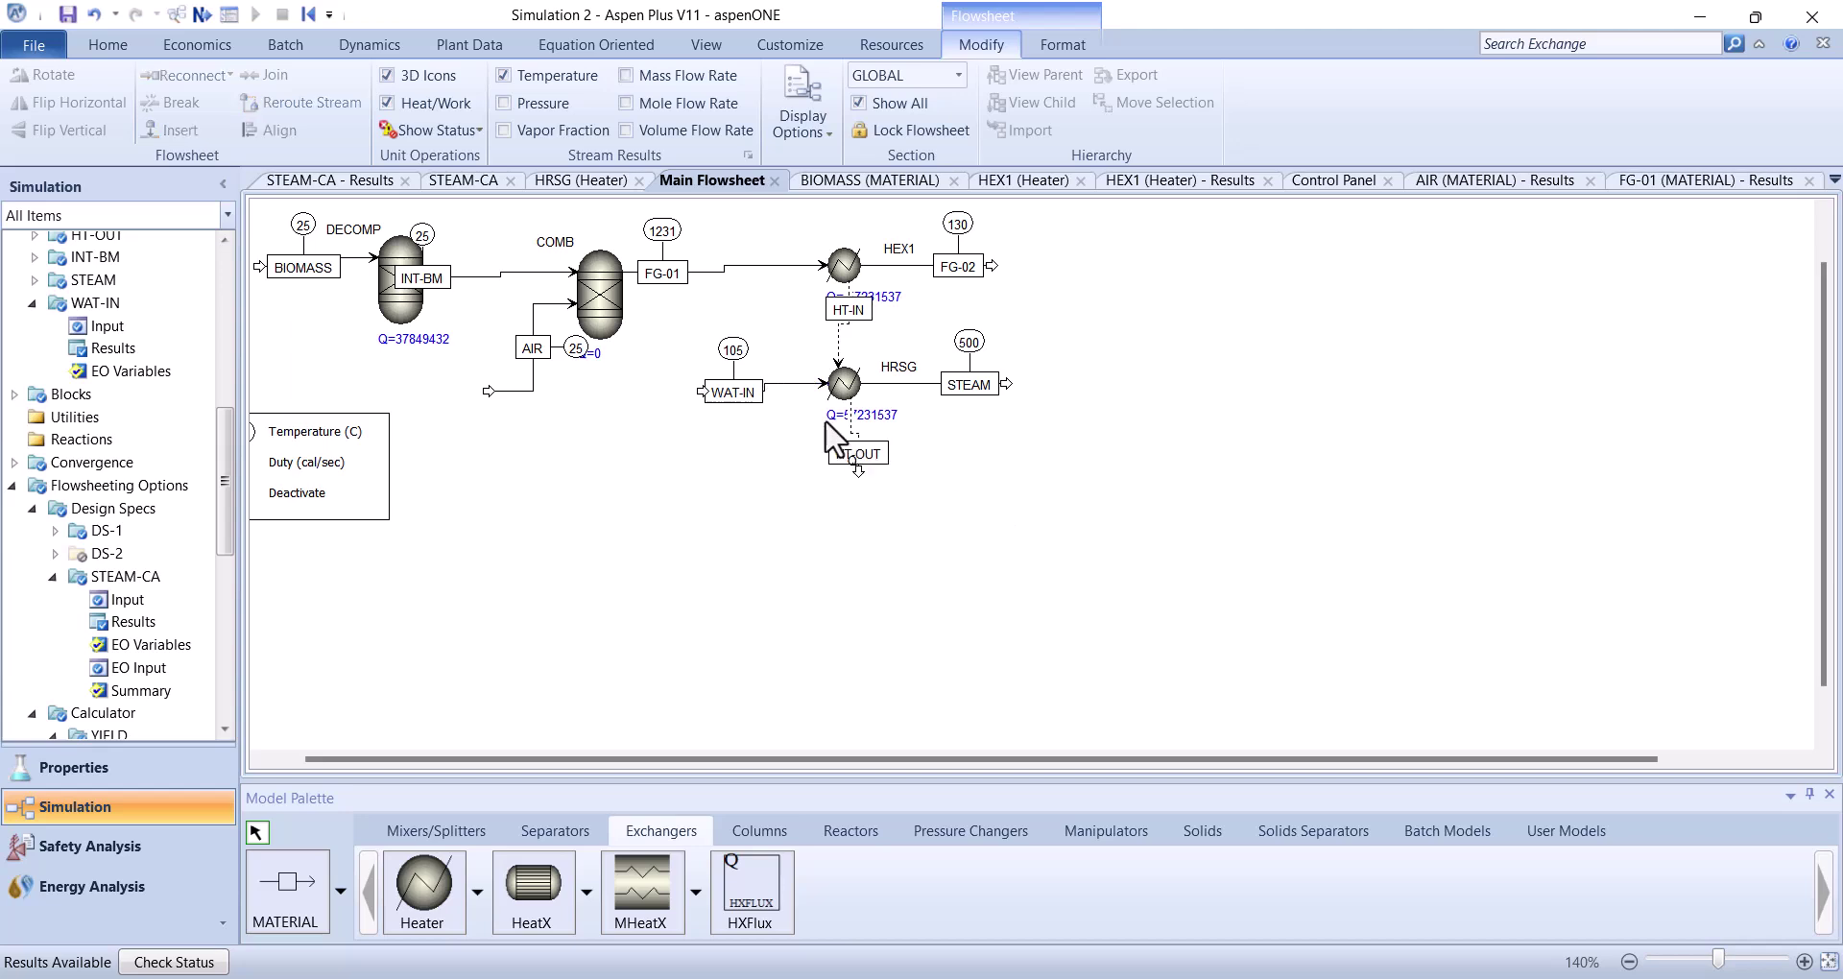
left_click(877, 418)
left_click_drag(879, 421, 910, 426)
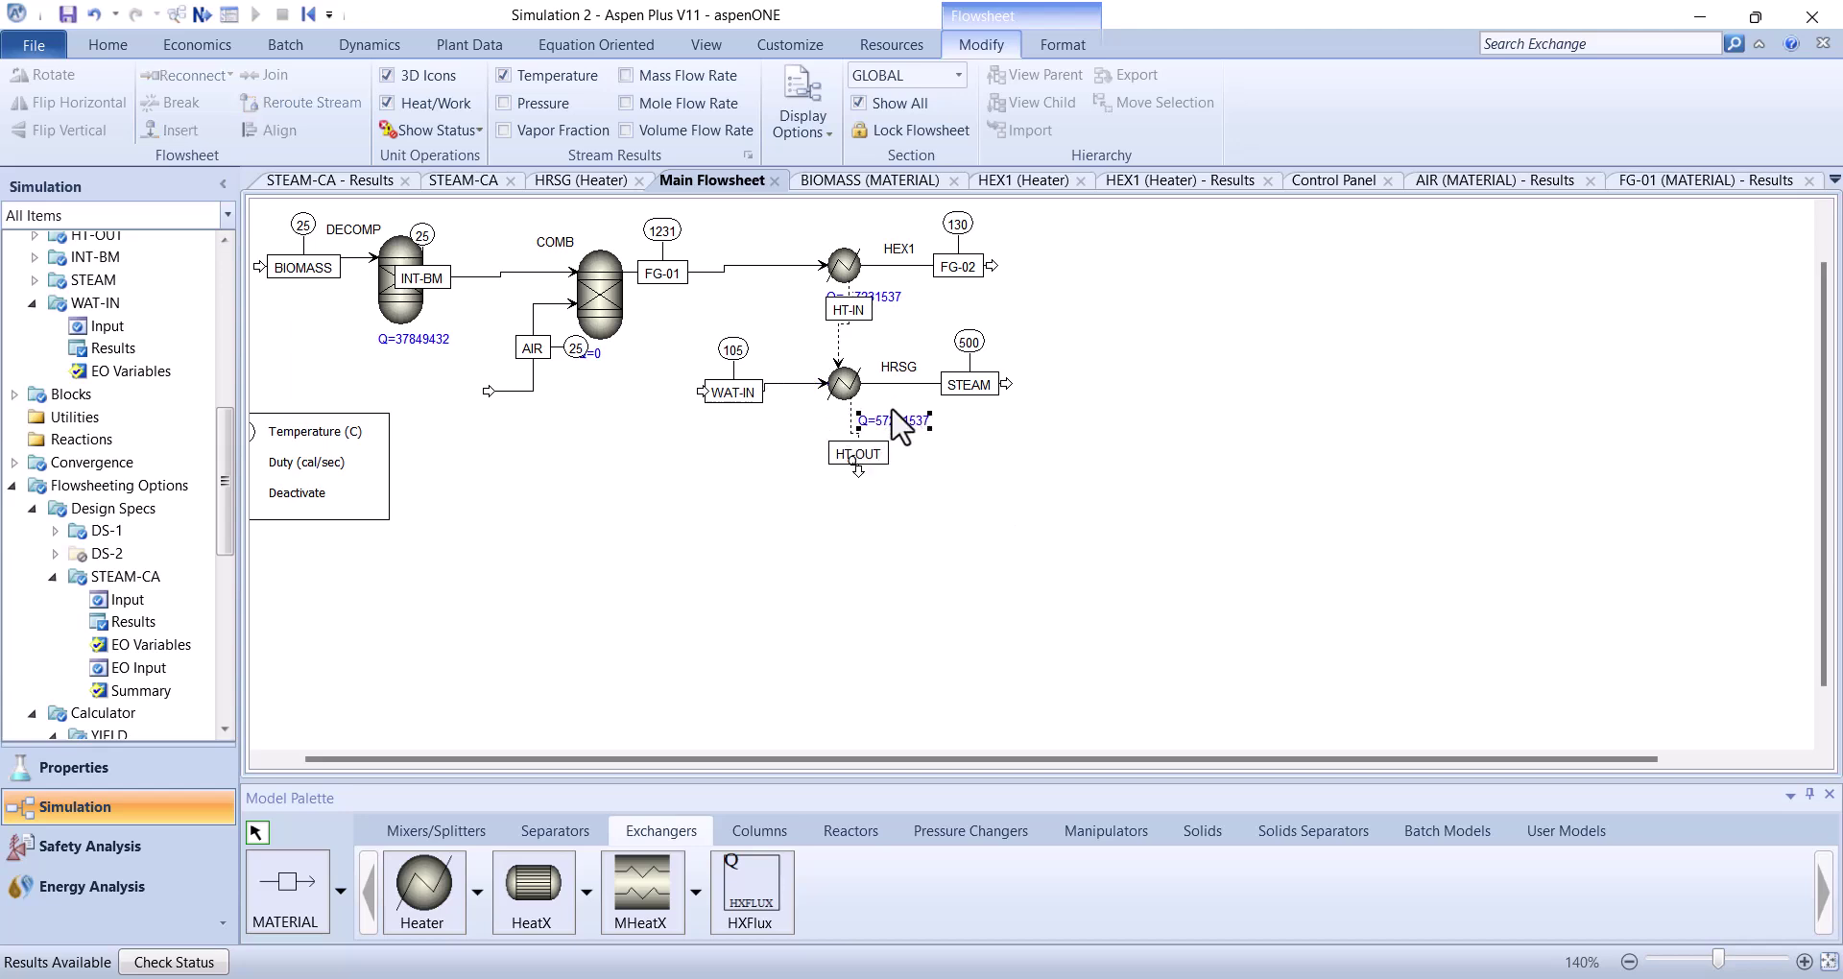
Open the WAT-IN stream input and switch the global unit set to SI units
left_click(783, 386)
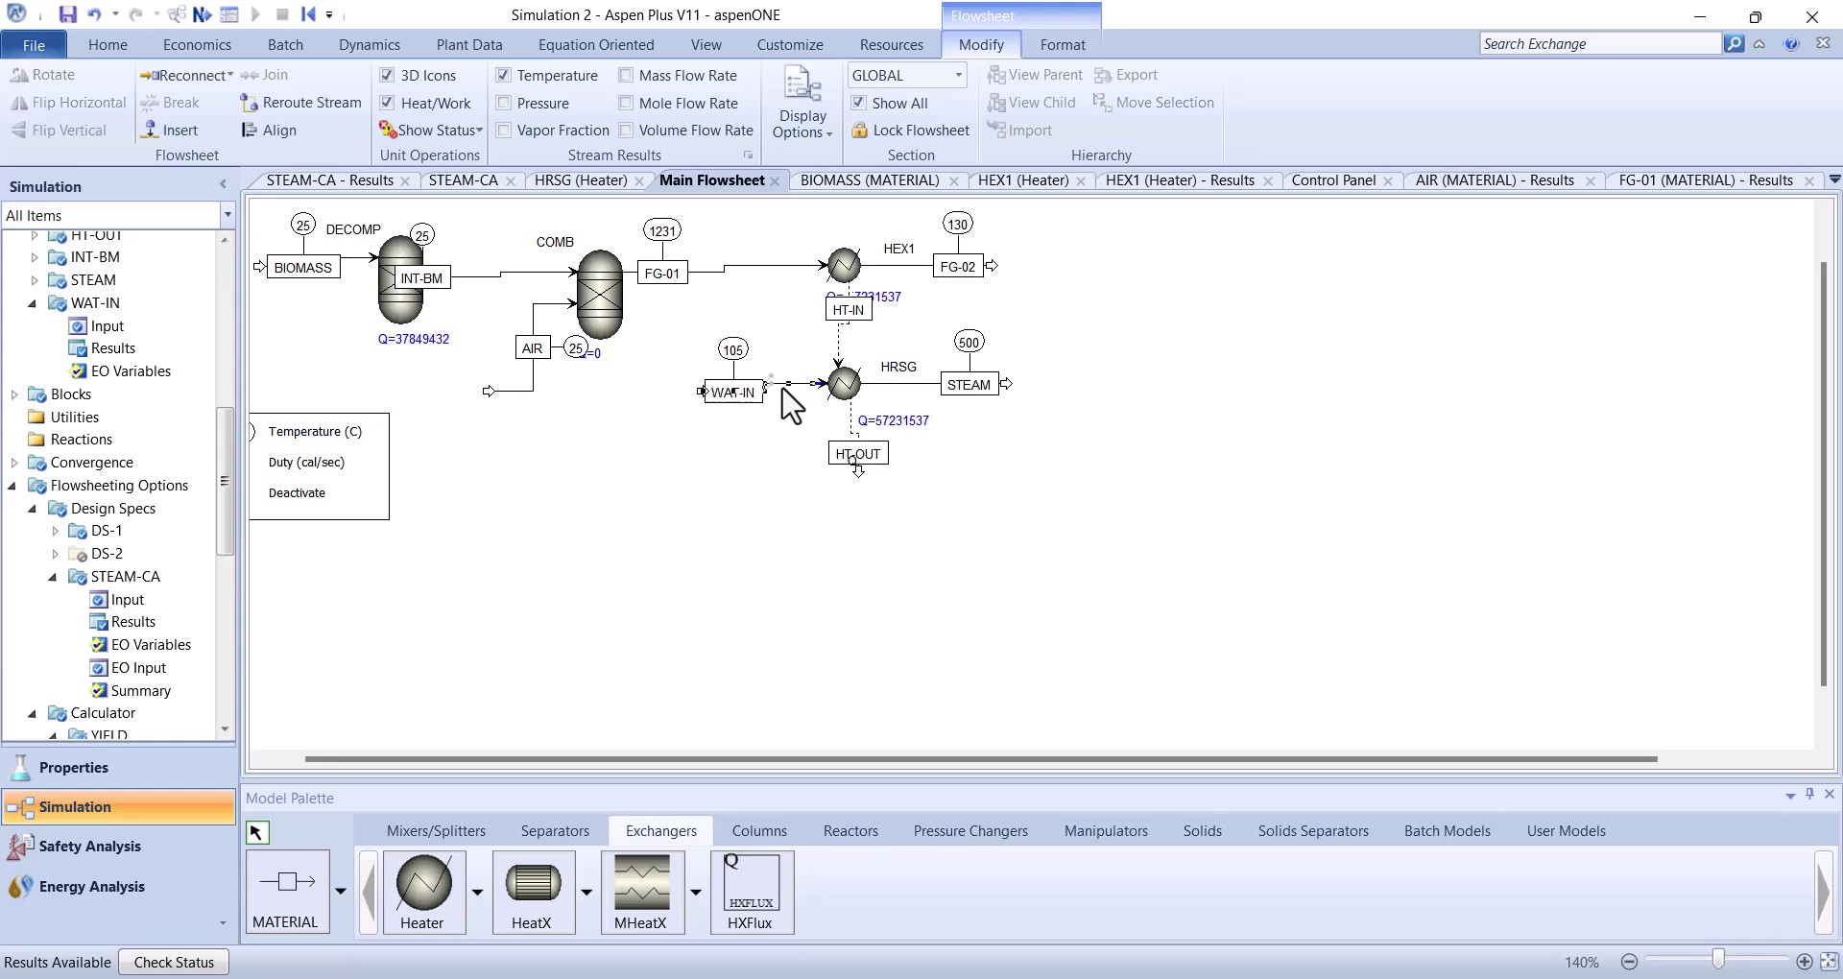
double_click(782, 388)
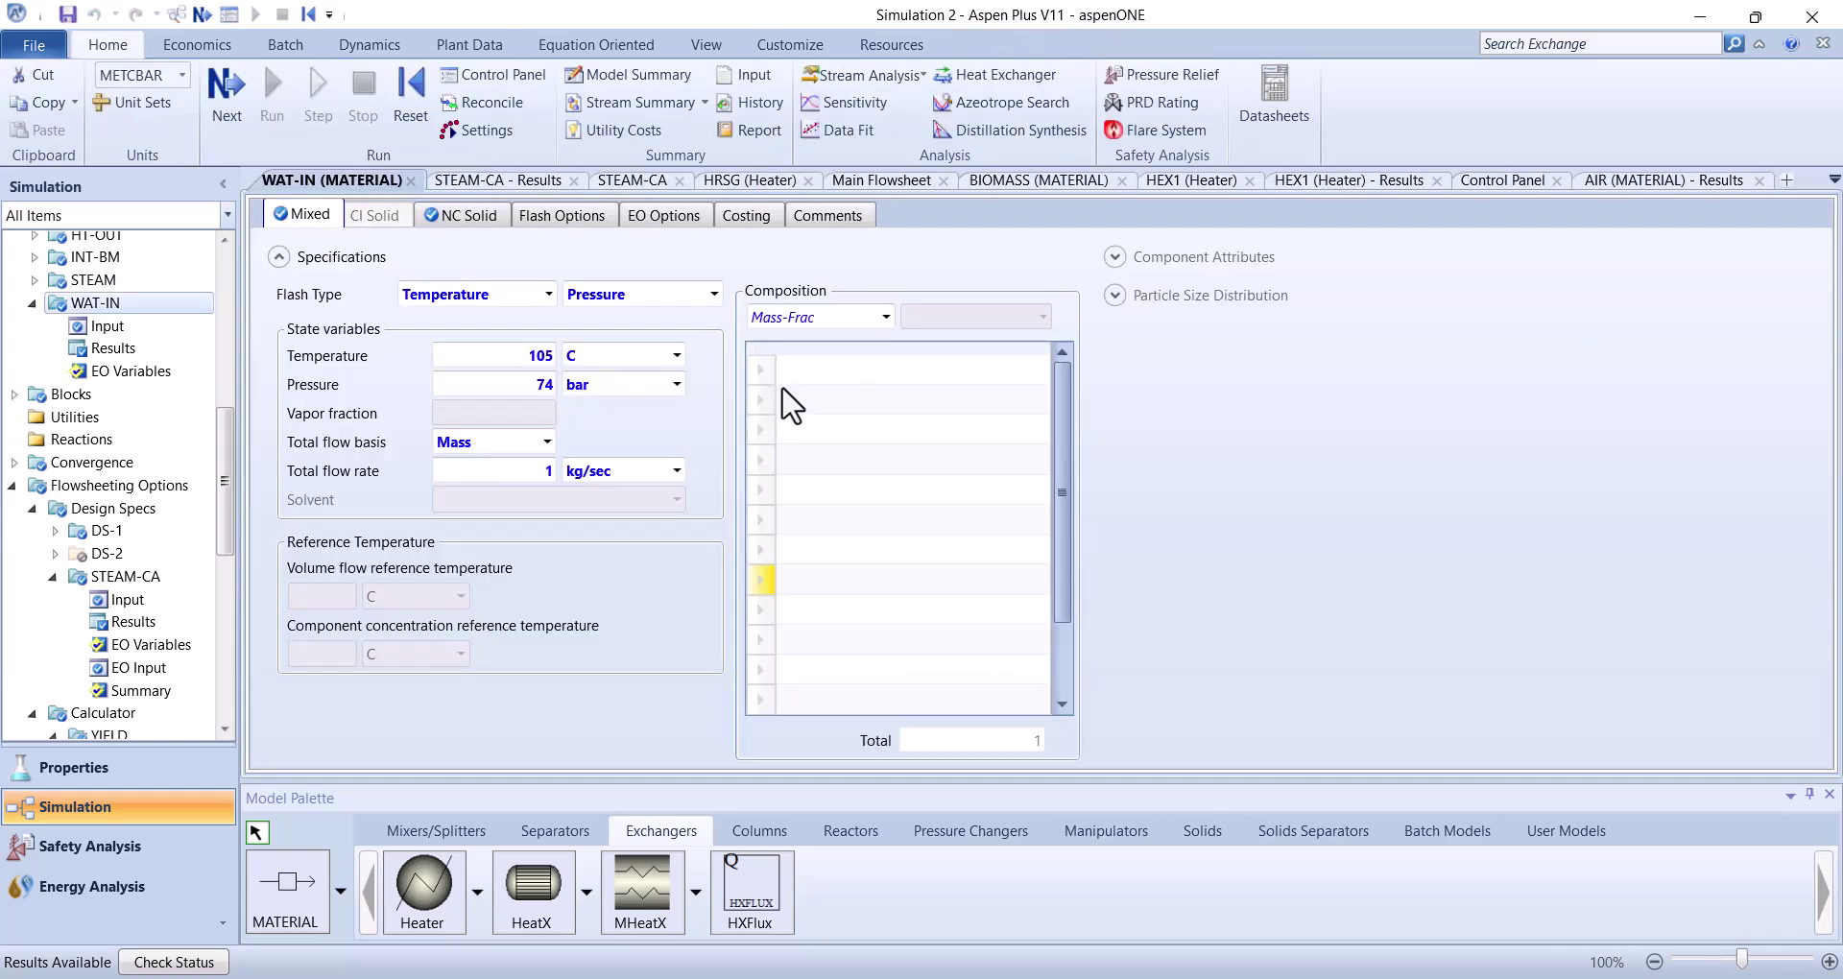
left_click(183, 75)
left_click(122, 186)
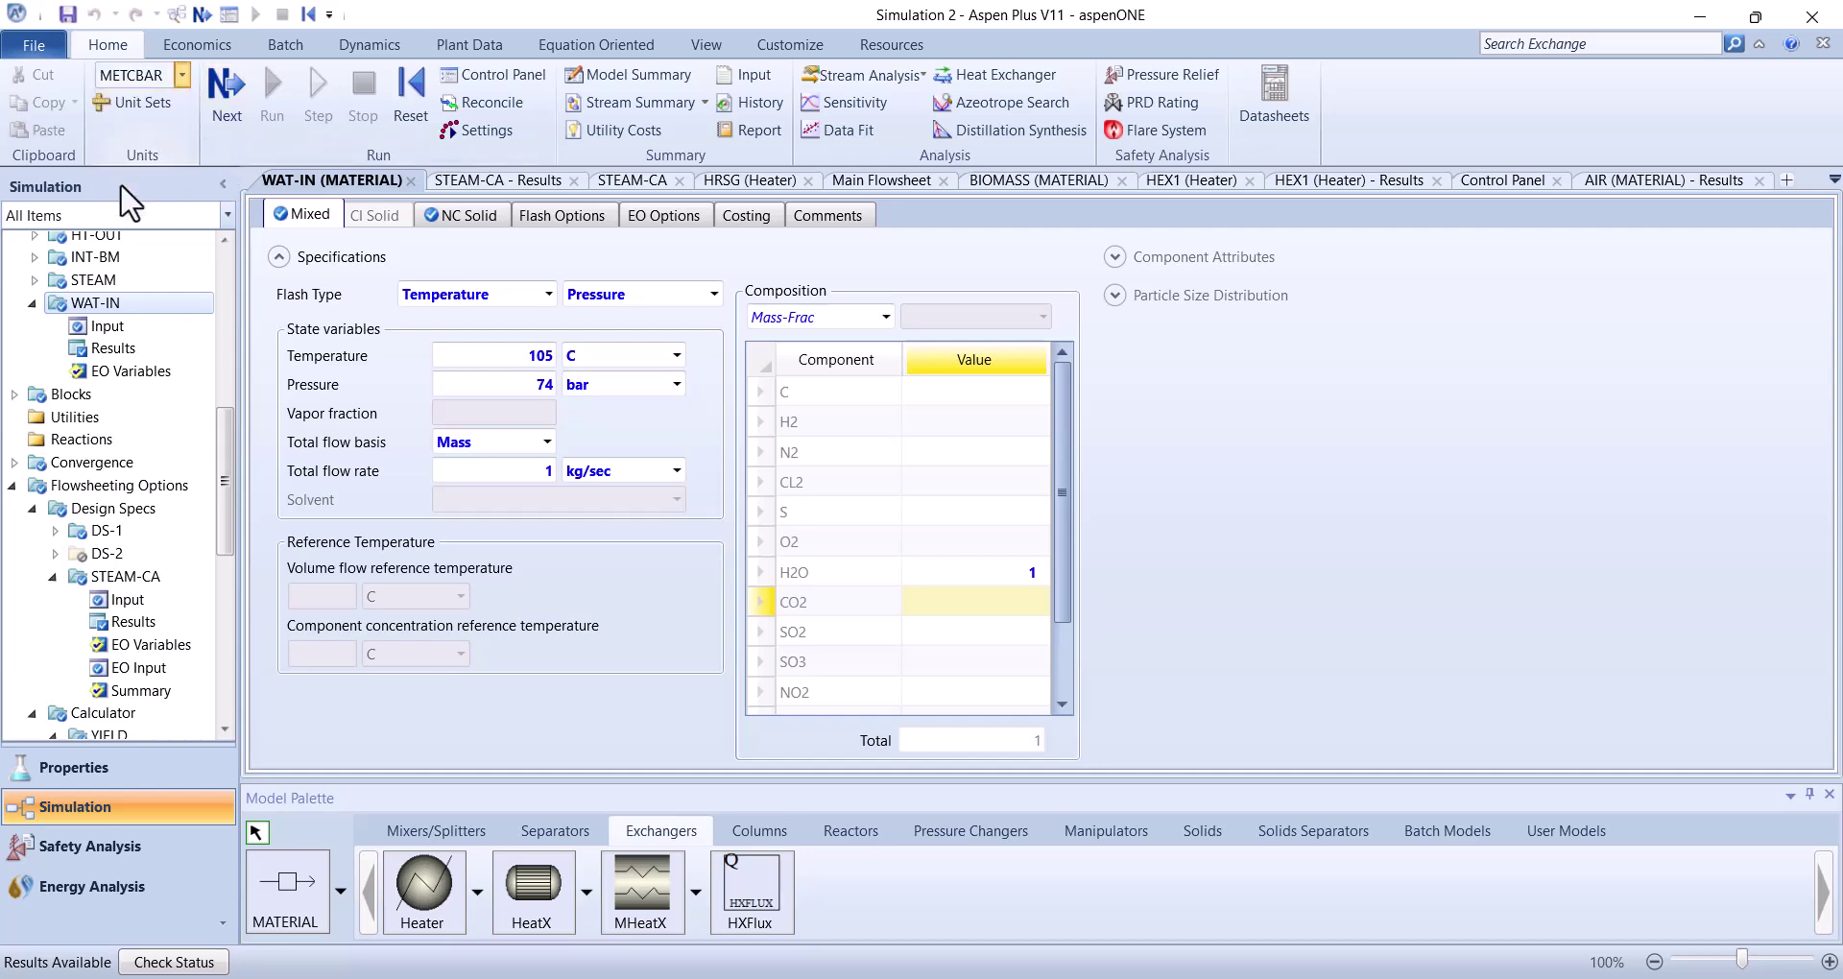
Display the mass flow rates of the streams on the main flowsheet
left_click(843, 178)
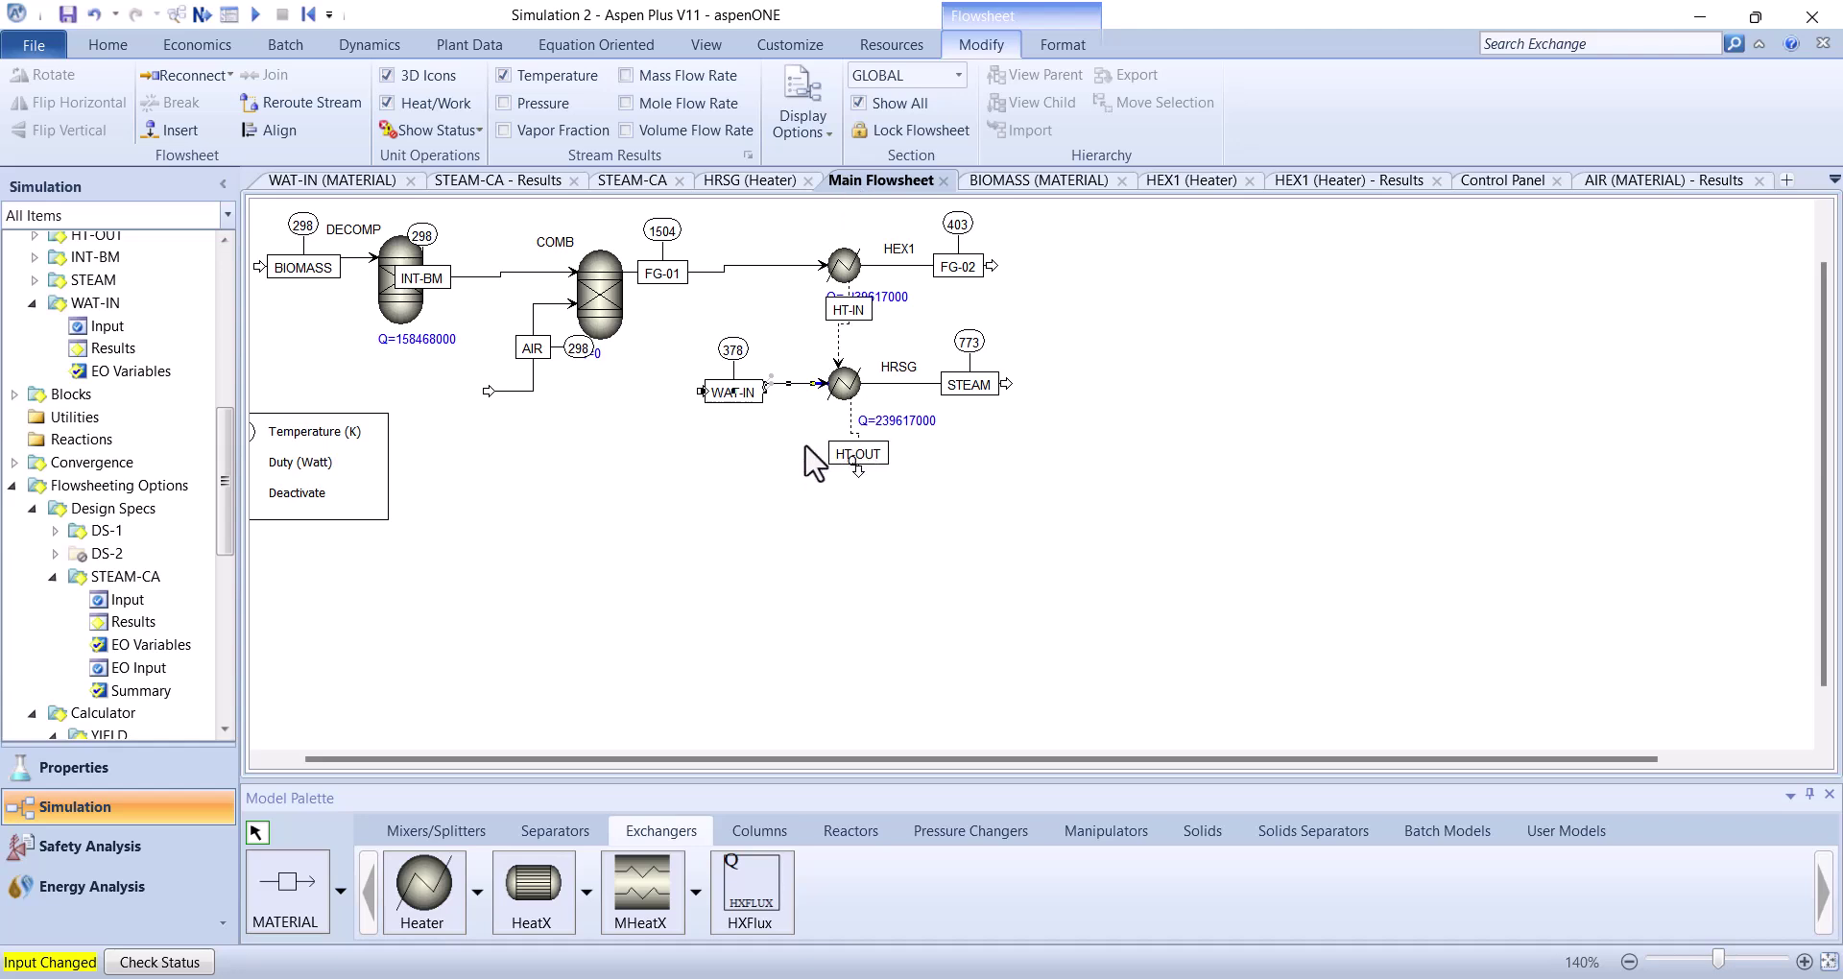
left_click(653, 80)
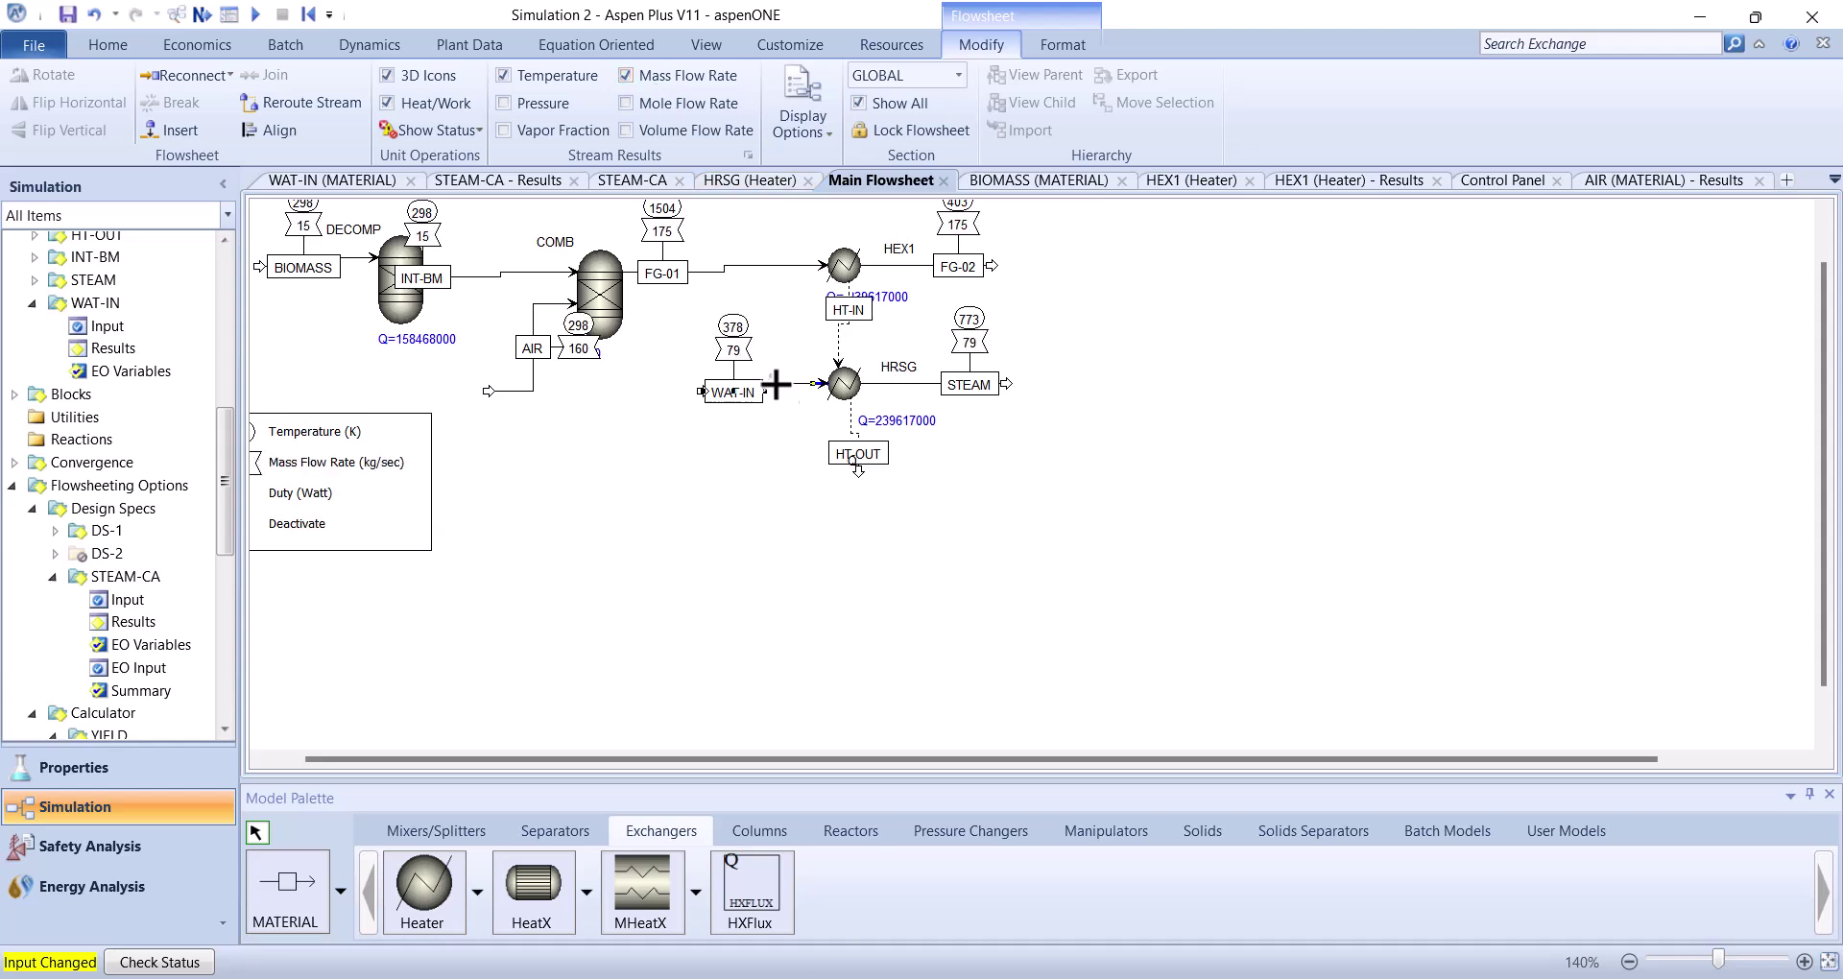